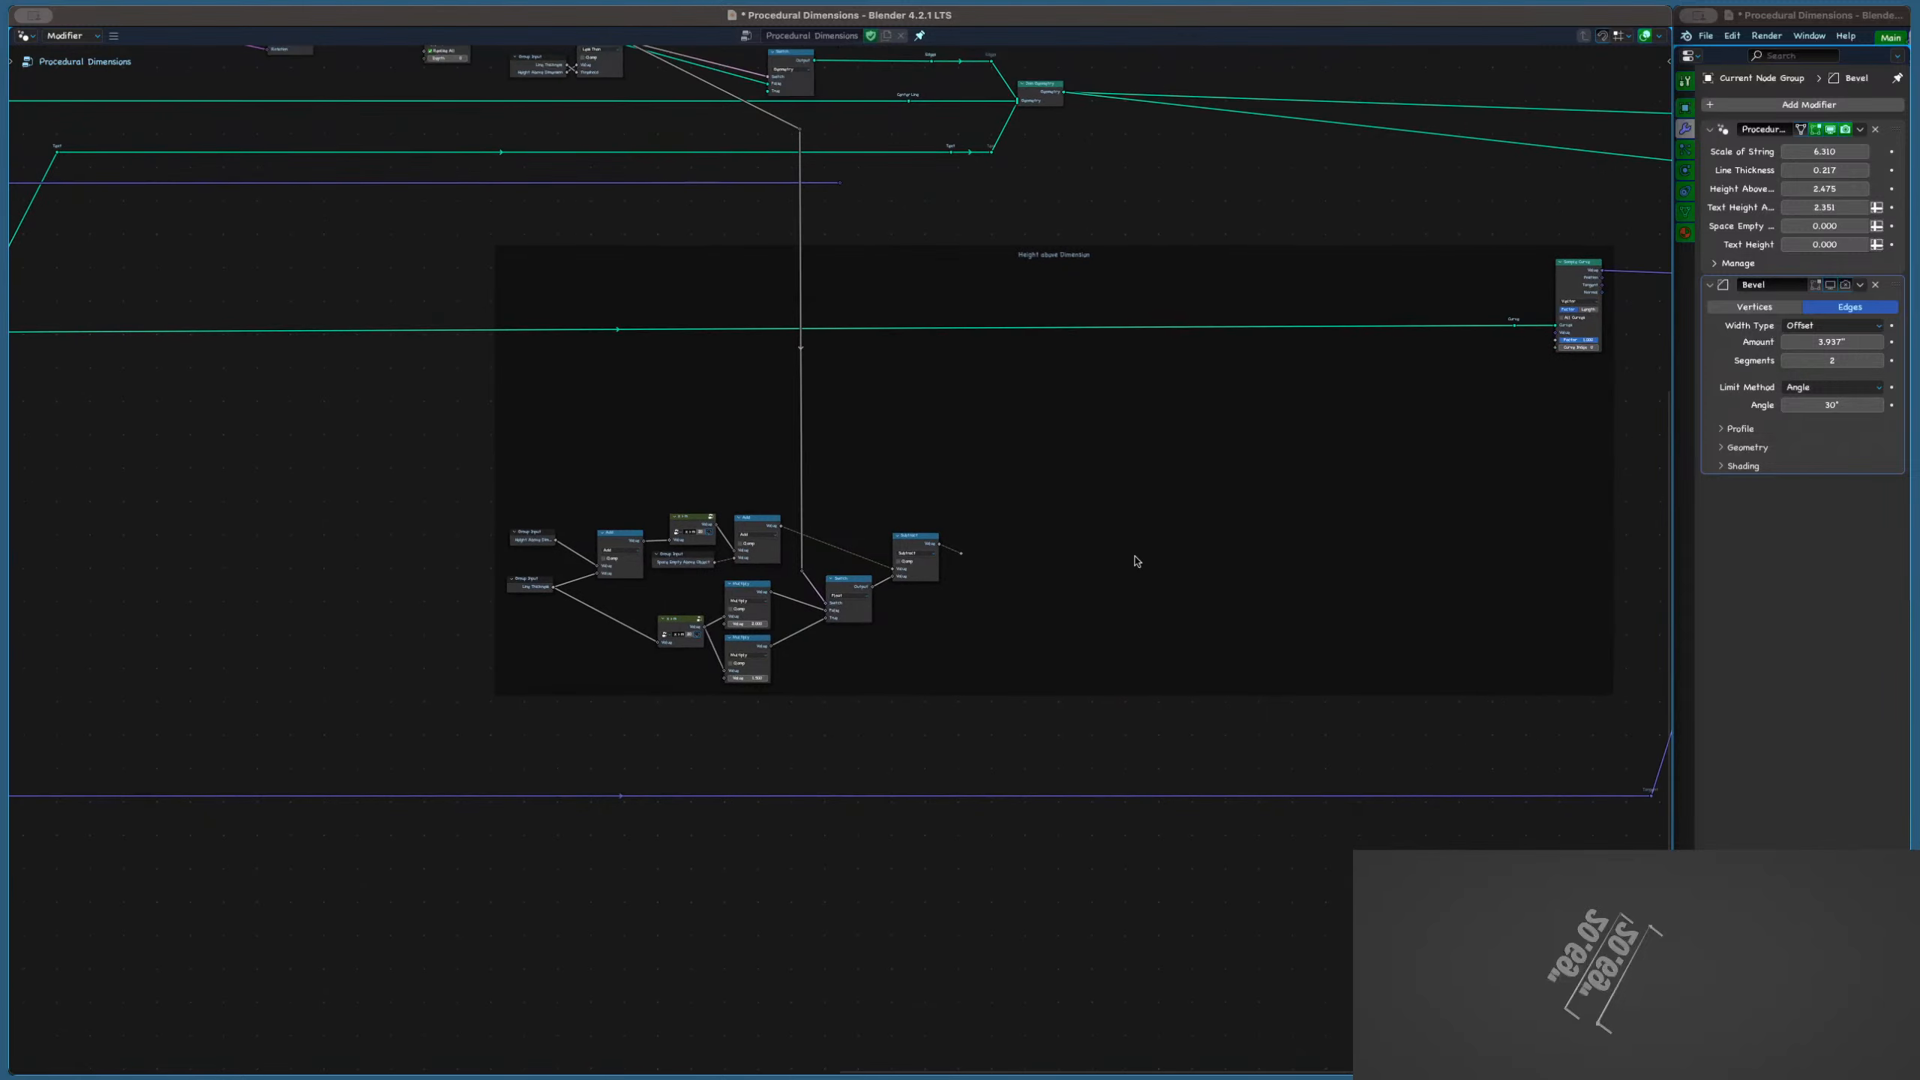
Link the Sample Curve node's Normal output to the Vector input of the first Align Rotation to Vector node
scroll(1640, 977, "down", 6)
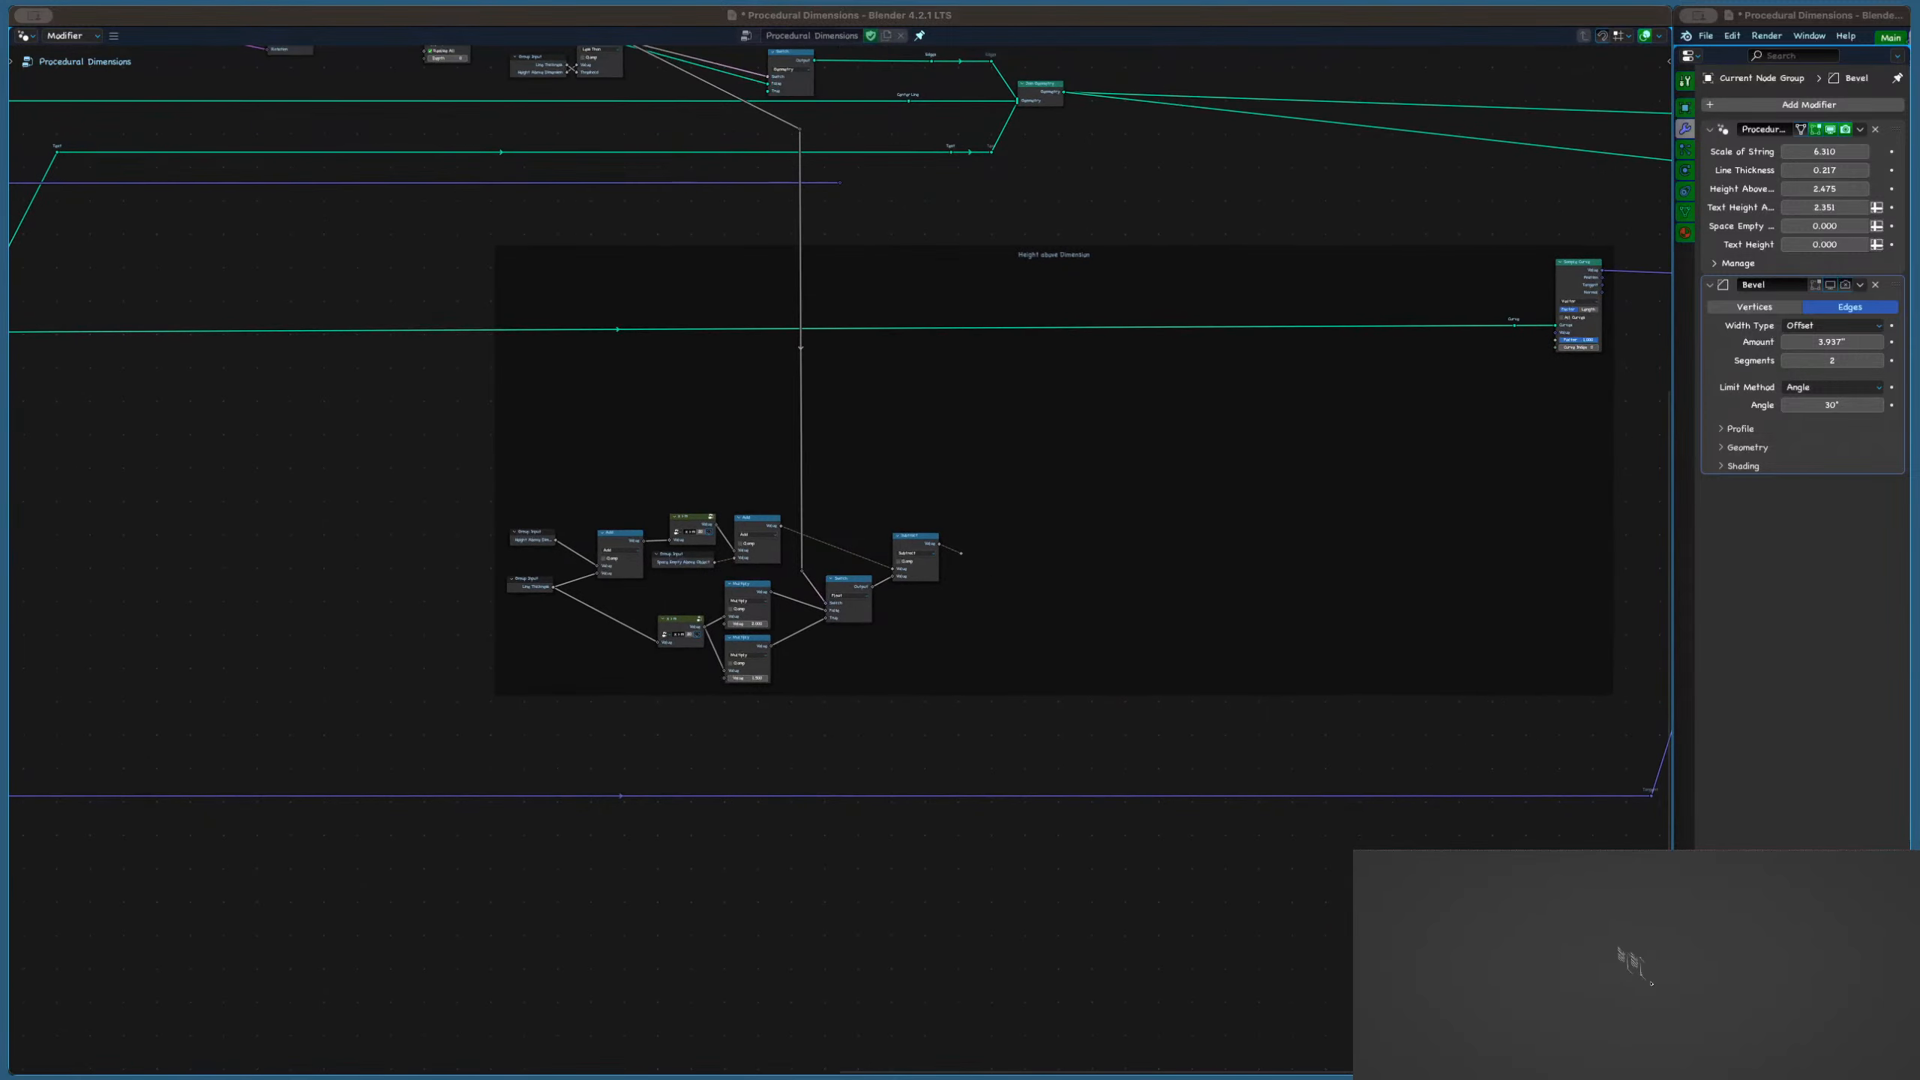
middle_click_drag(1644, 972, 1639, 963)
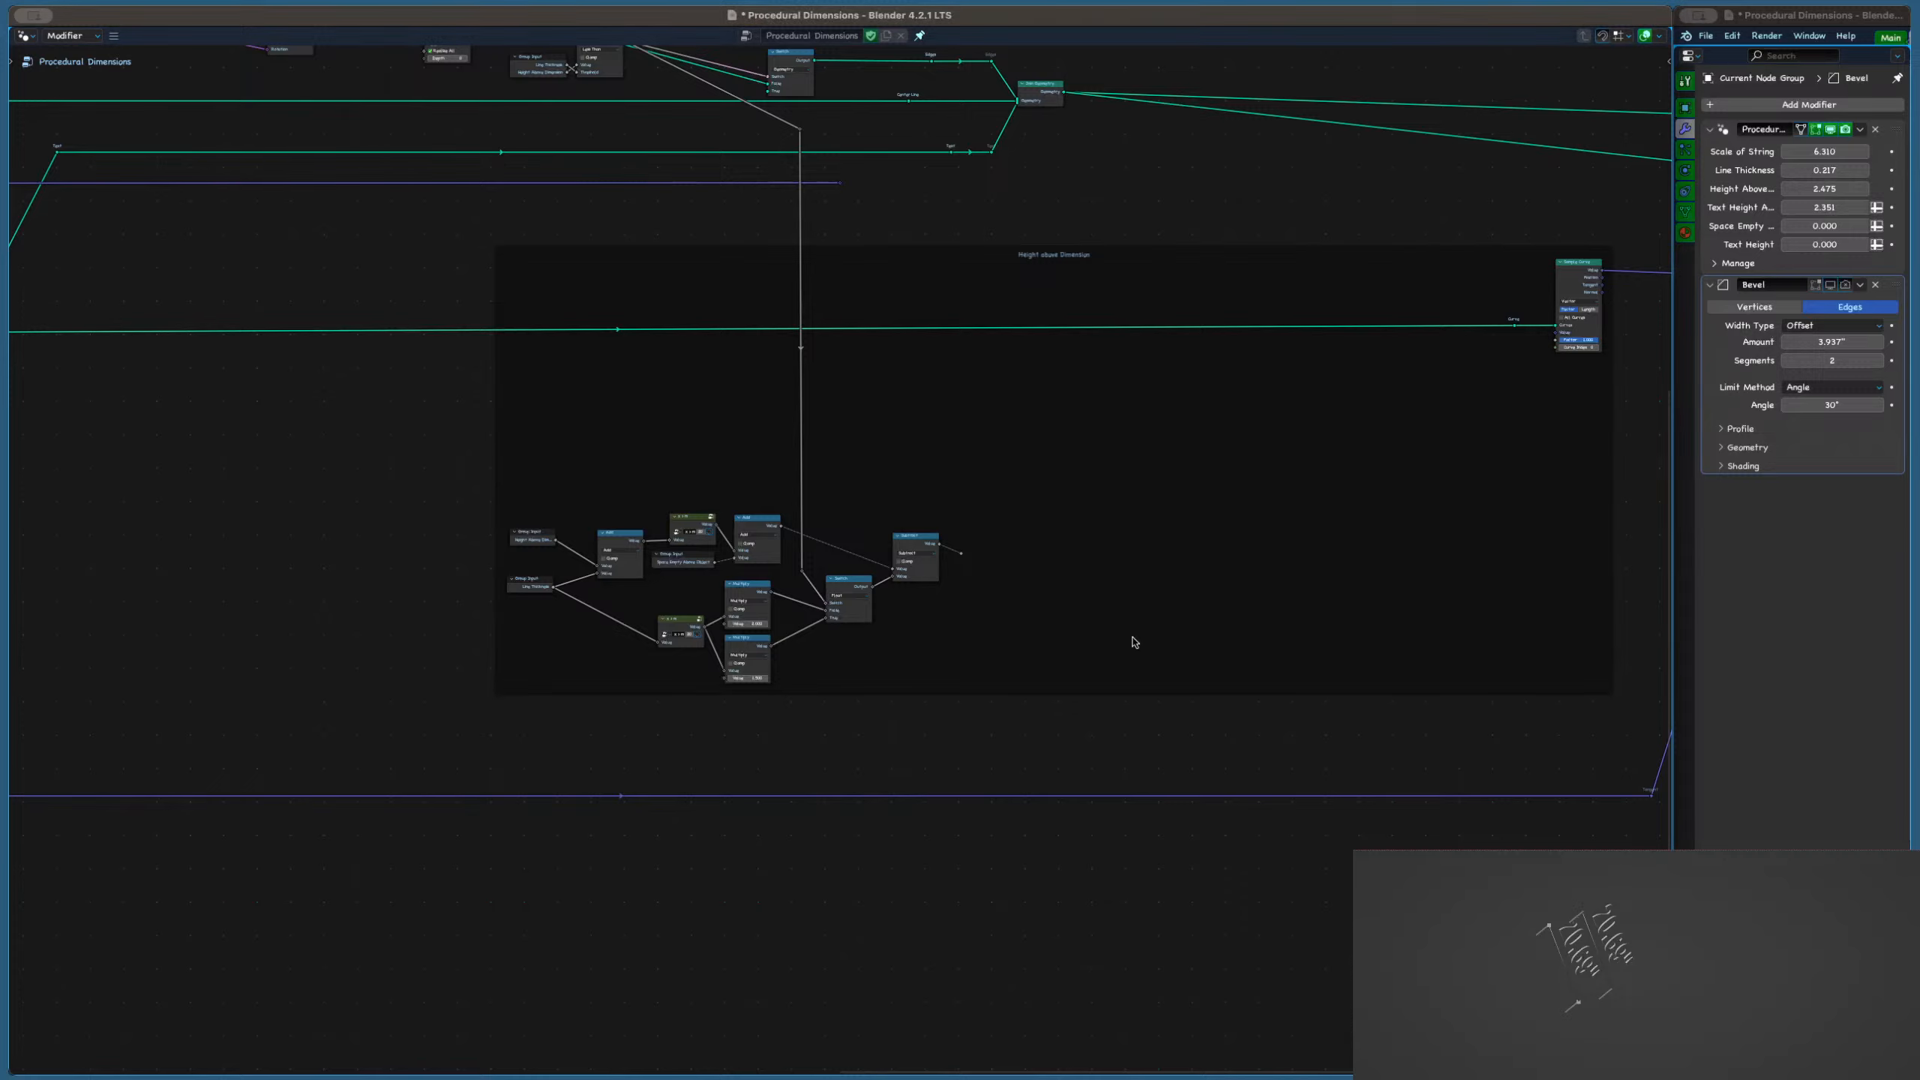
scroll(1036, 563, "down", 3)
scroll(973, 472, "right", 5)
scroll(909, 493, "up", 5)
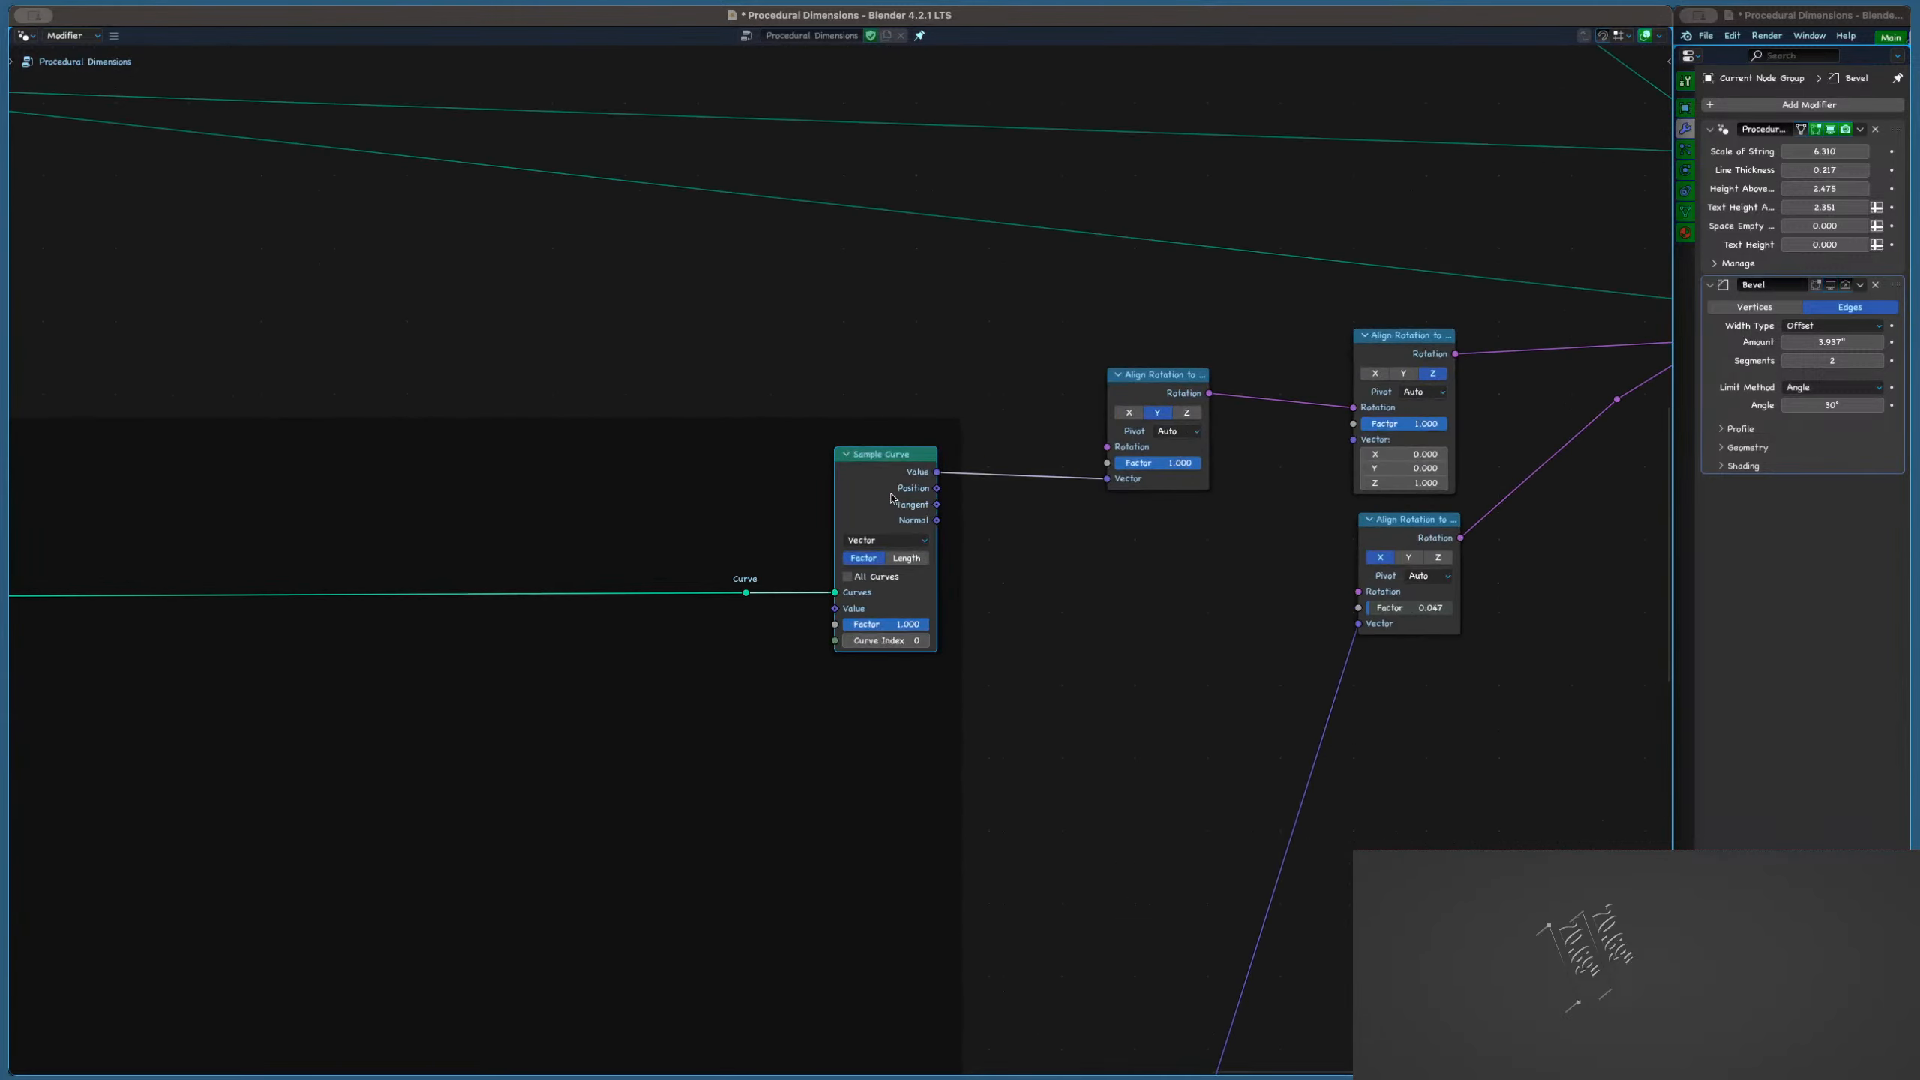
left_click(906, 493)
scroll(1104, 511, "up", 2)
left_click(1011, 535)
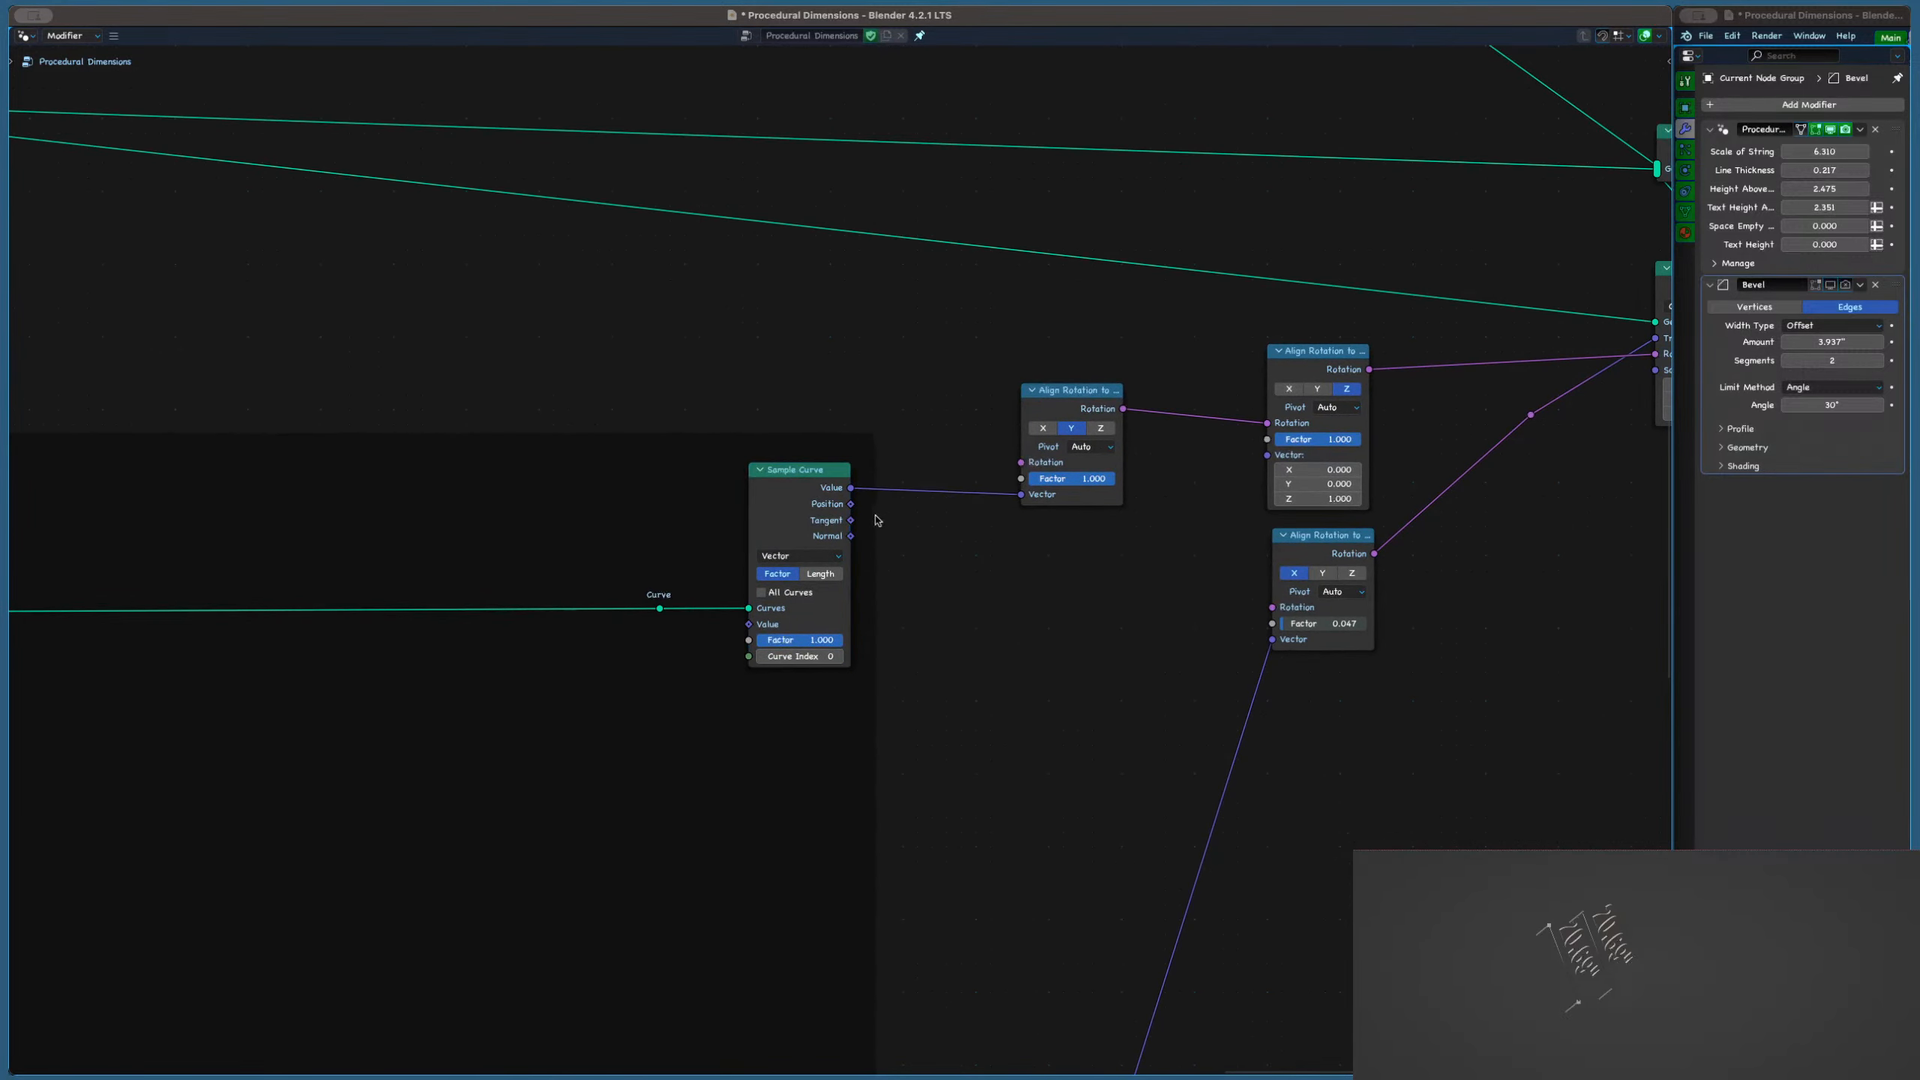
scroll(877, 523, "up", 2)
left_click_drag(841, 540, 1111, 475)
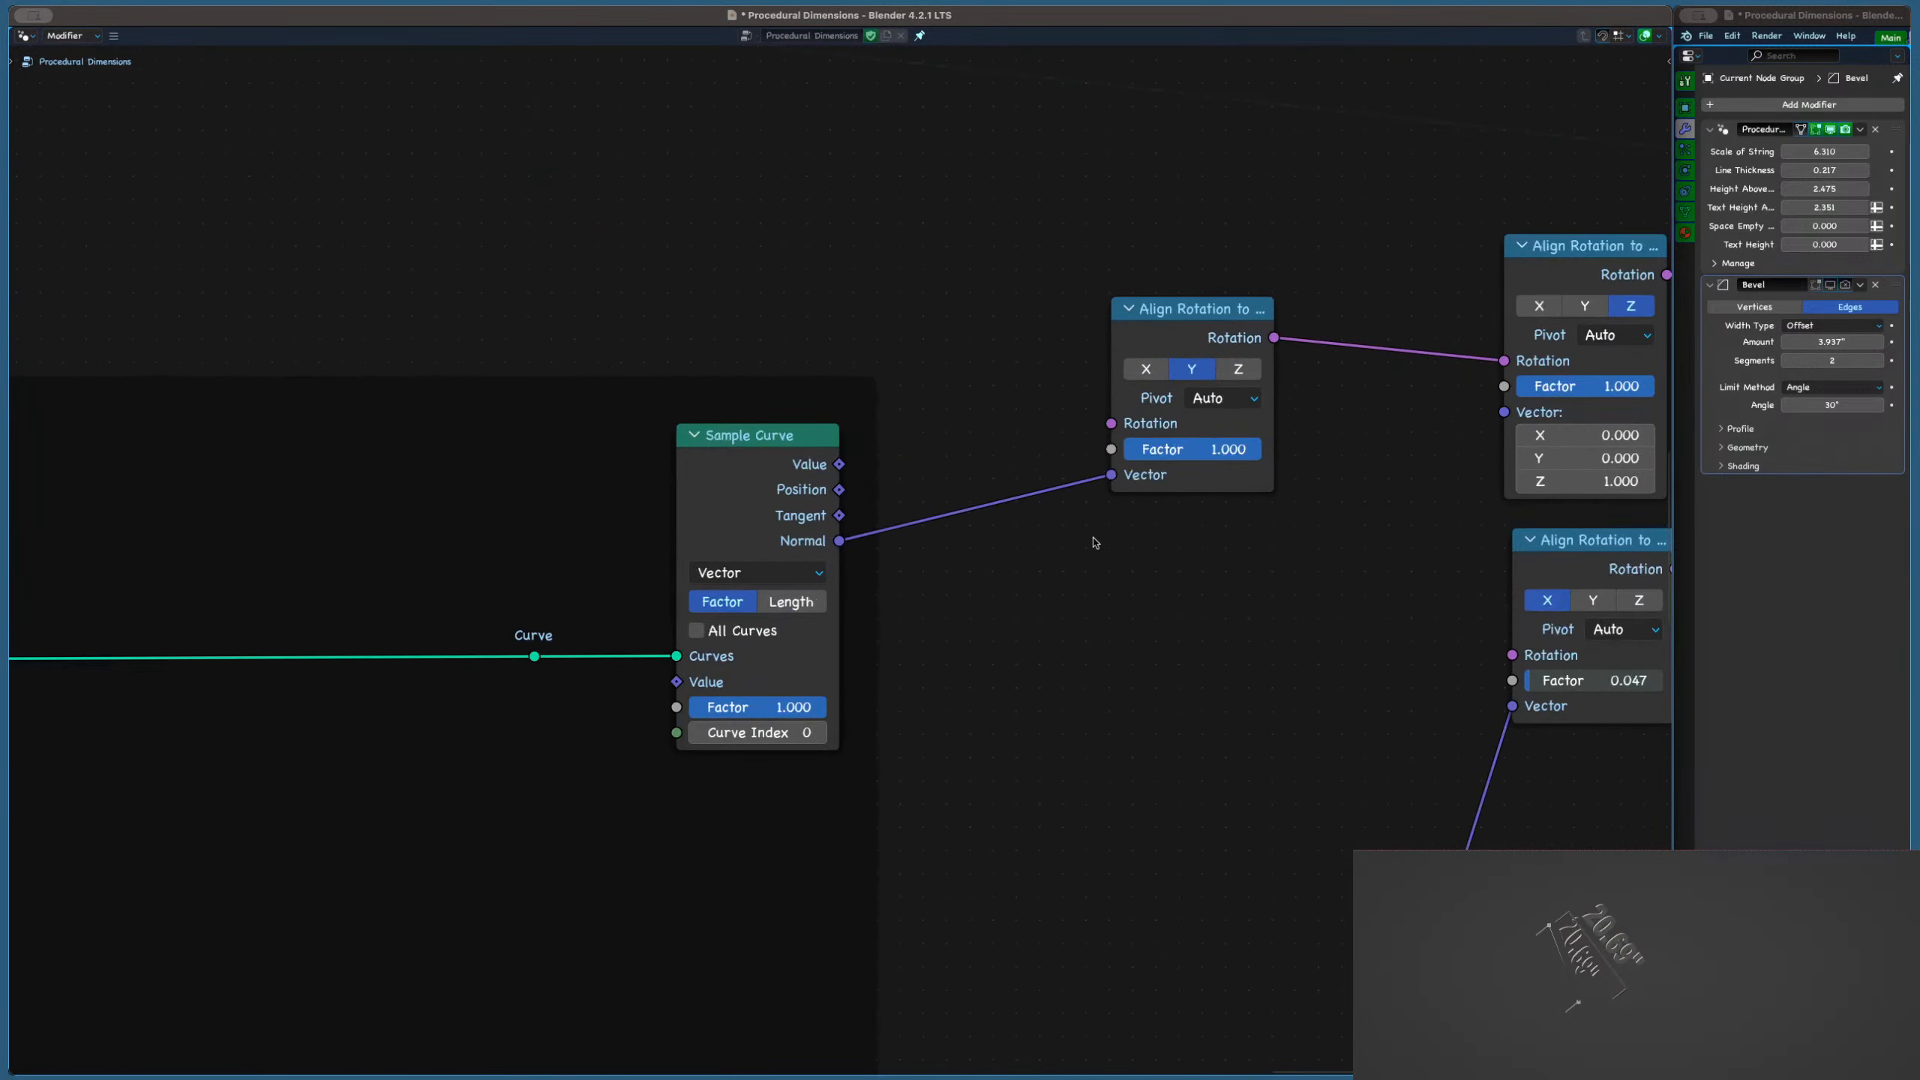
Feed the first Align Rotation to Vector node from the Sample Curve's Position output and set its axis to Z
left_click_drag(839, 489, 1111, 475)
middle_click_drag(1590, 980, 1619, 1006)
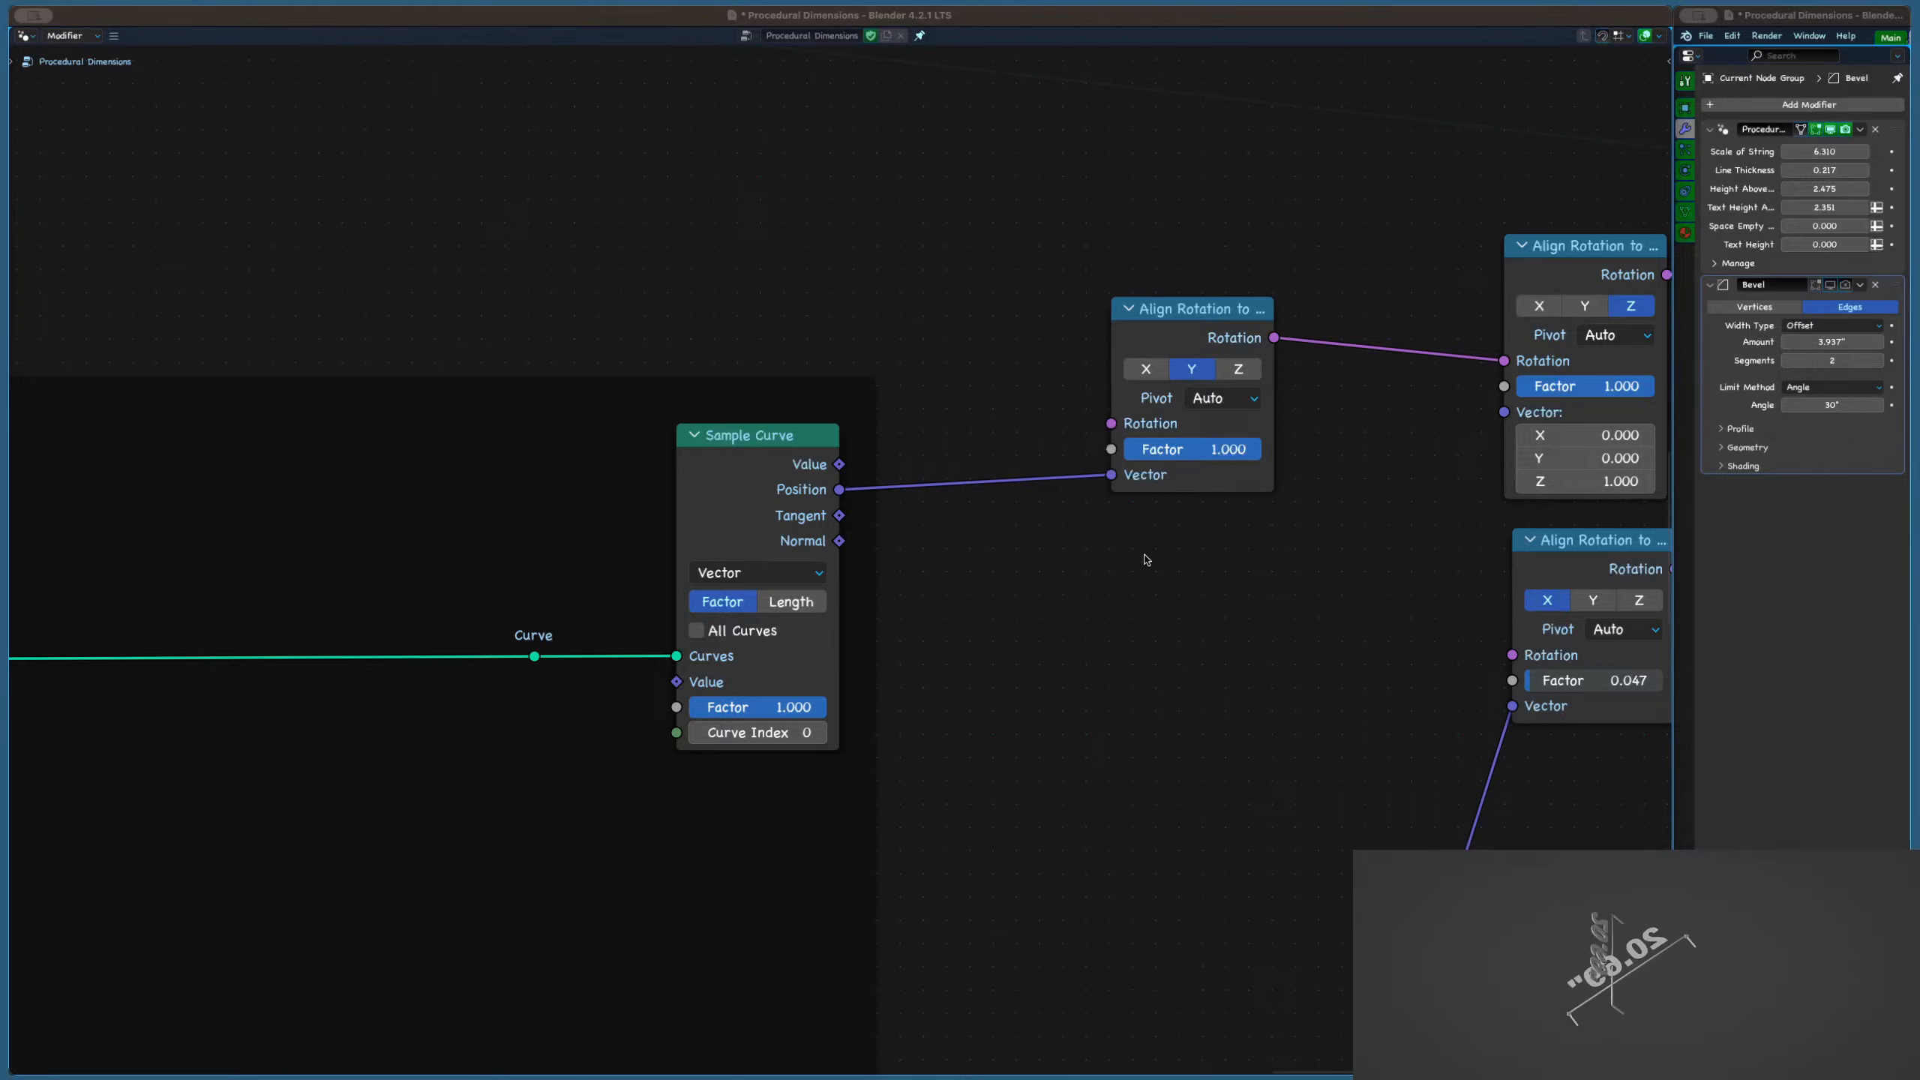
scroll(968, 339, "down", 2)
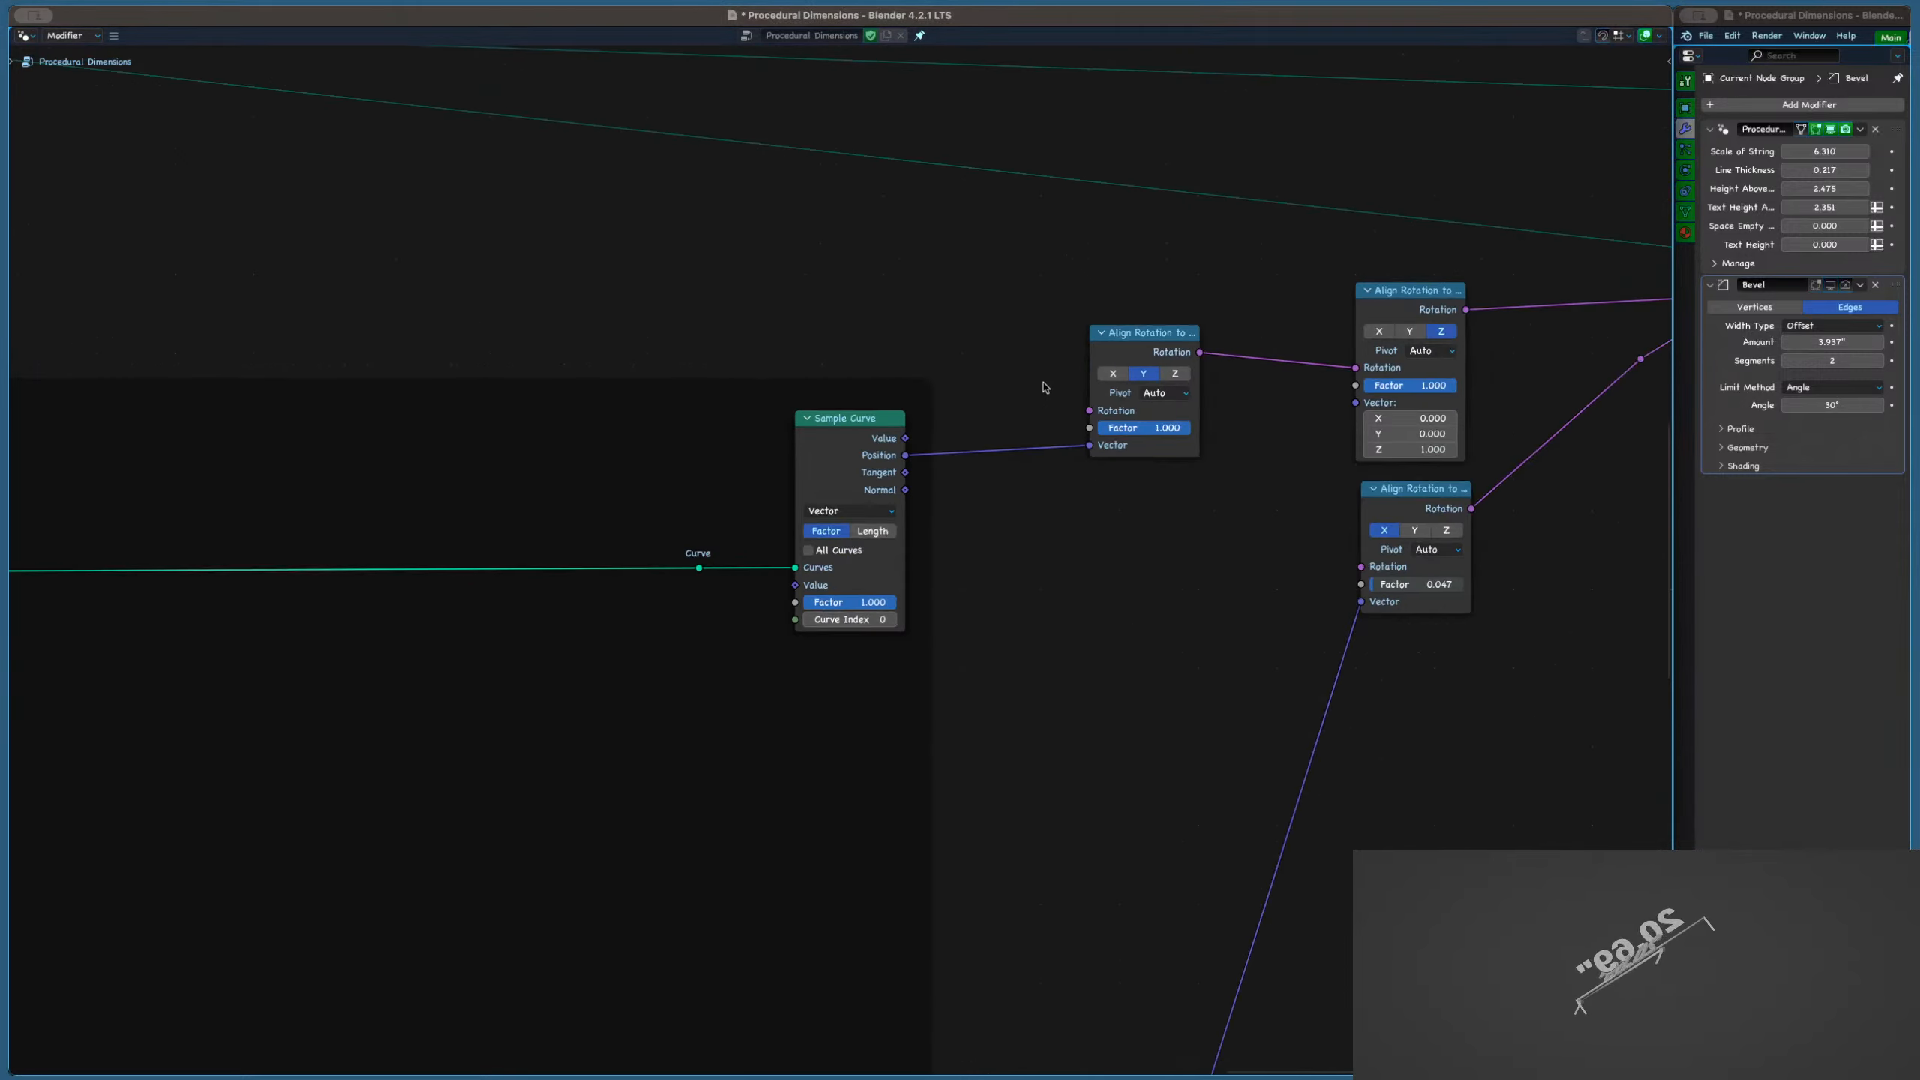
left_click(906, 388)
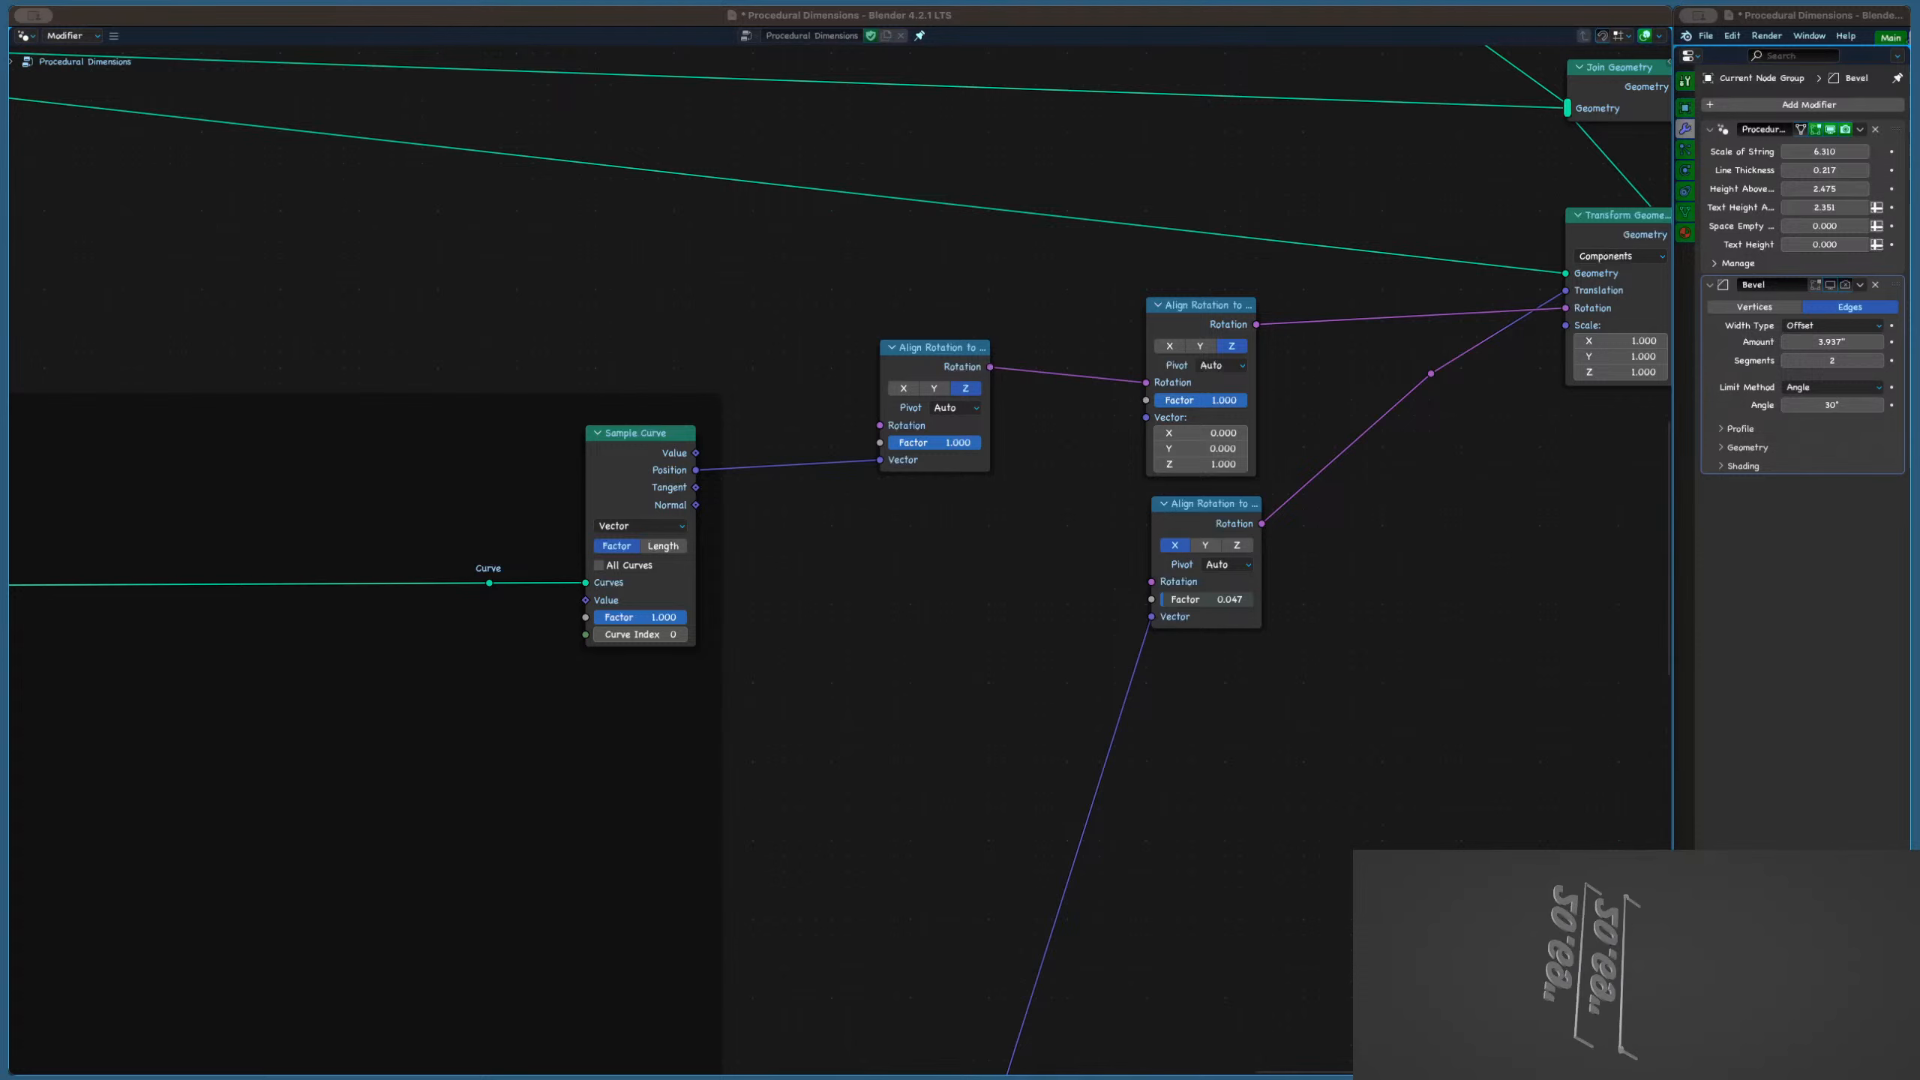
Try different Z, X and Y vector values on the second Align Rotation to Vector node, cancelling each change
scroll(1284, 473, "up", 3)
left_click_drag(1149, 462, 1210, 462)
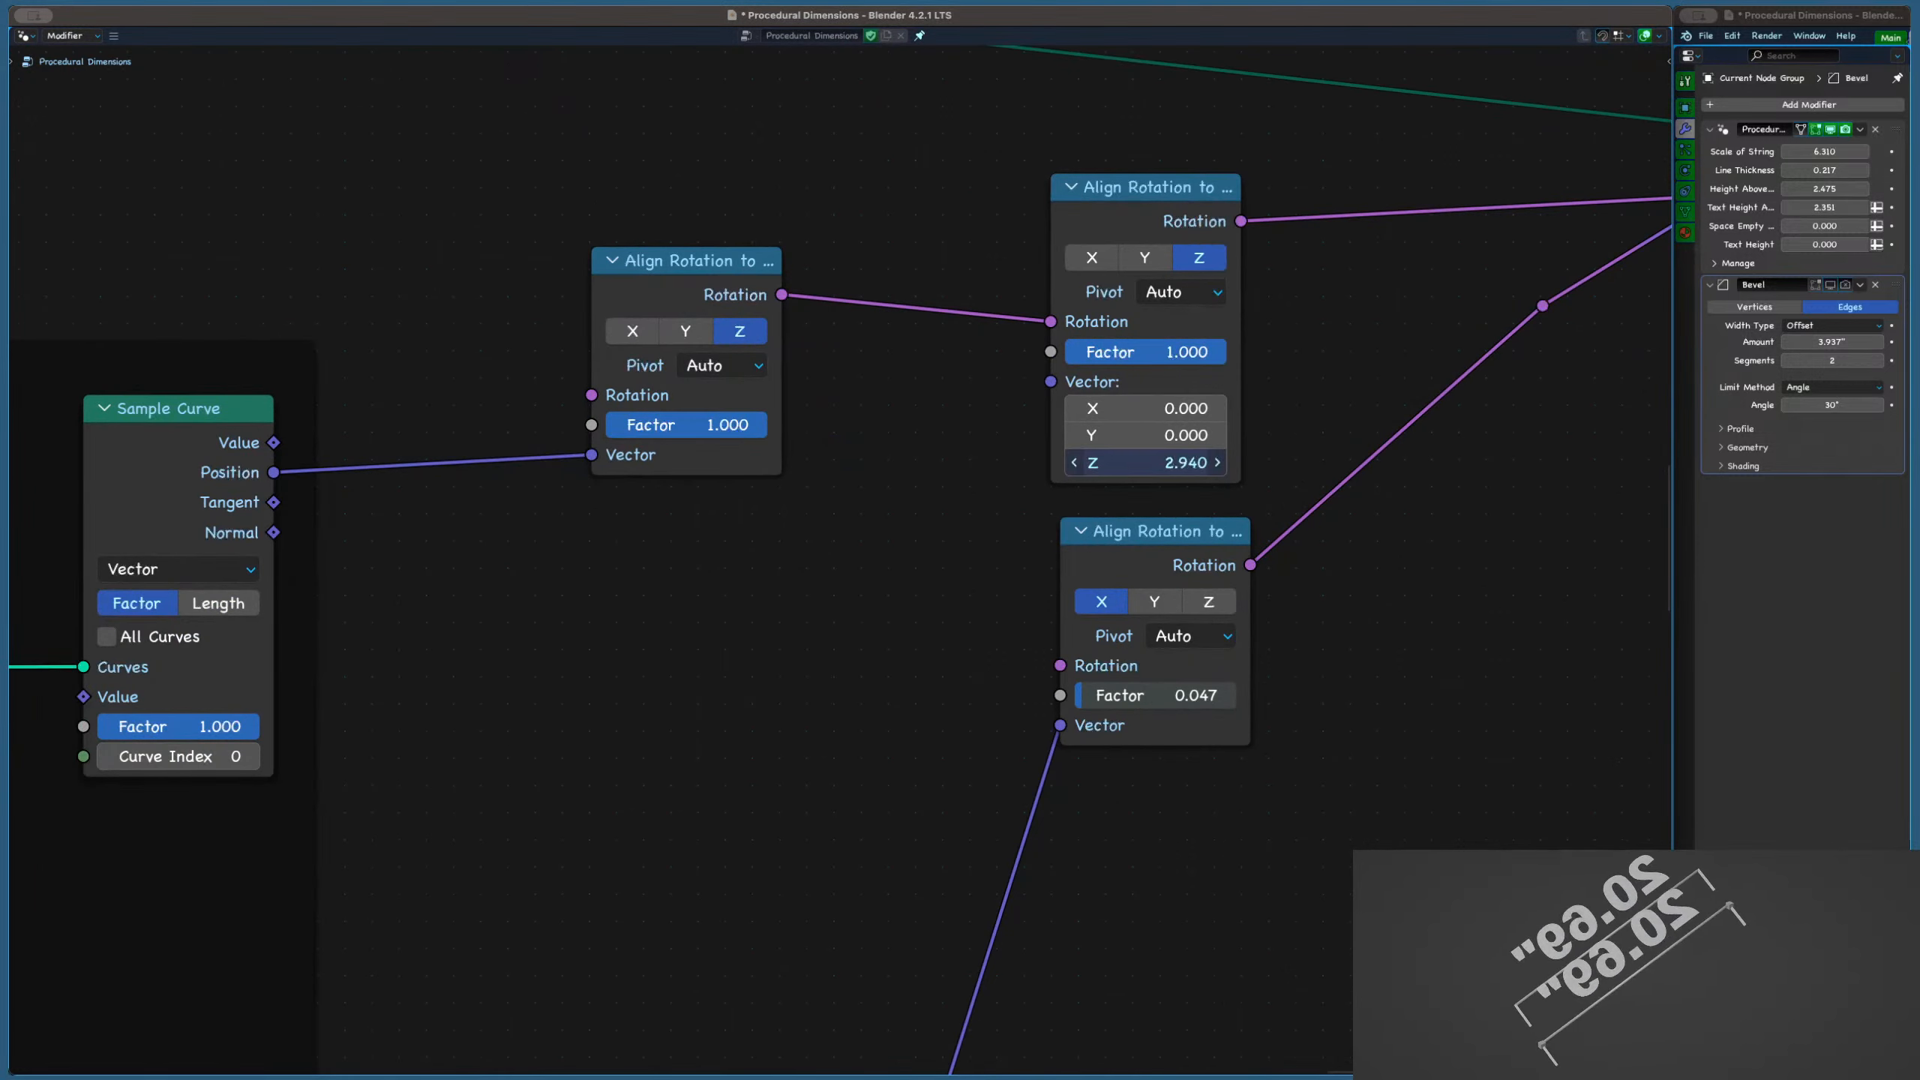
key("Escape")
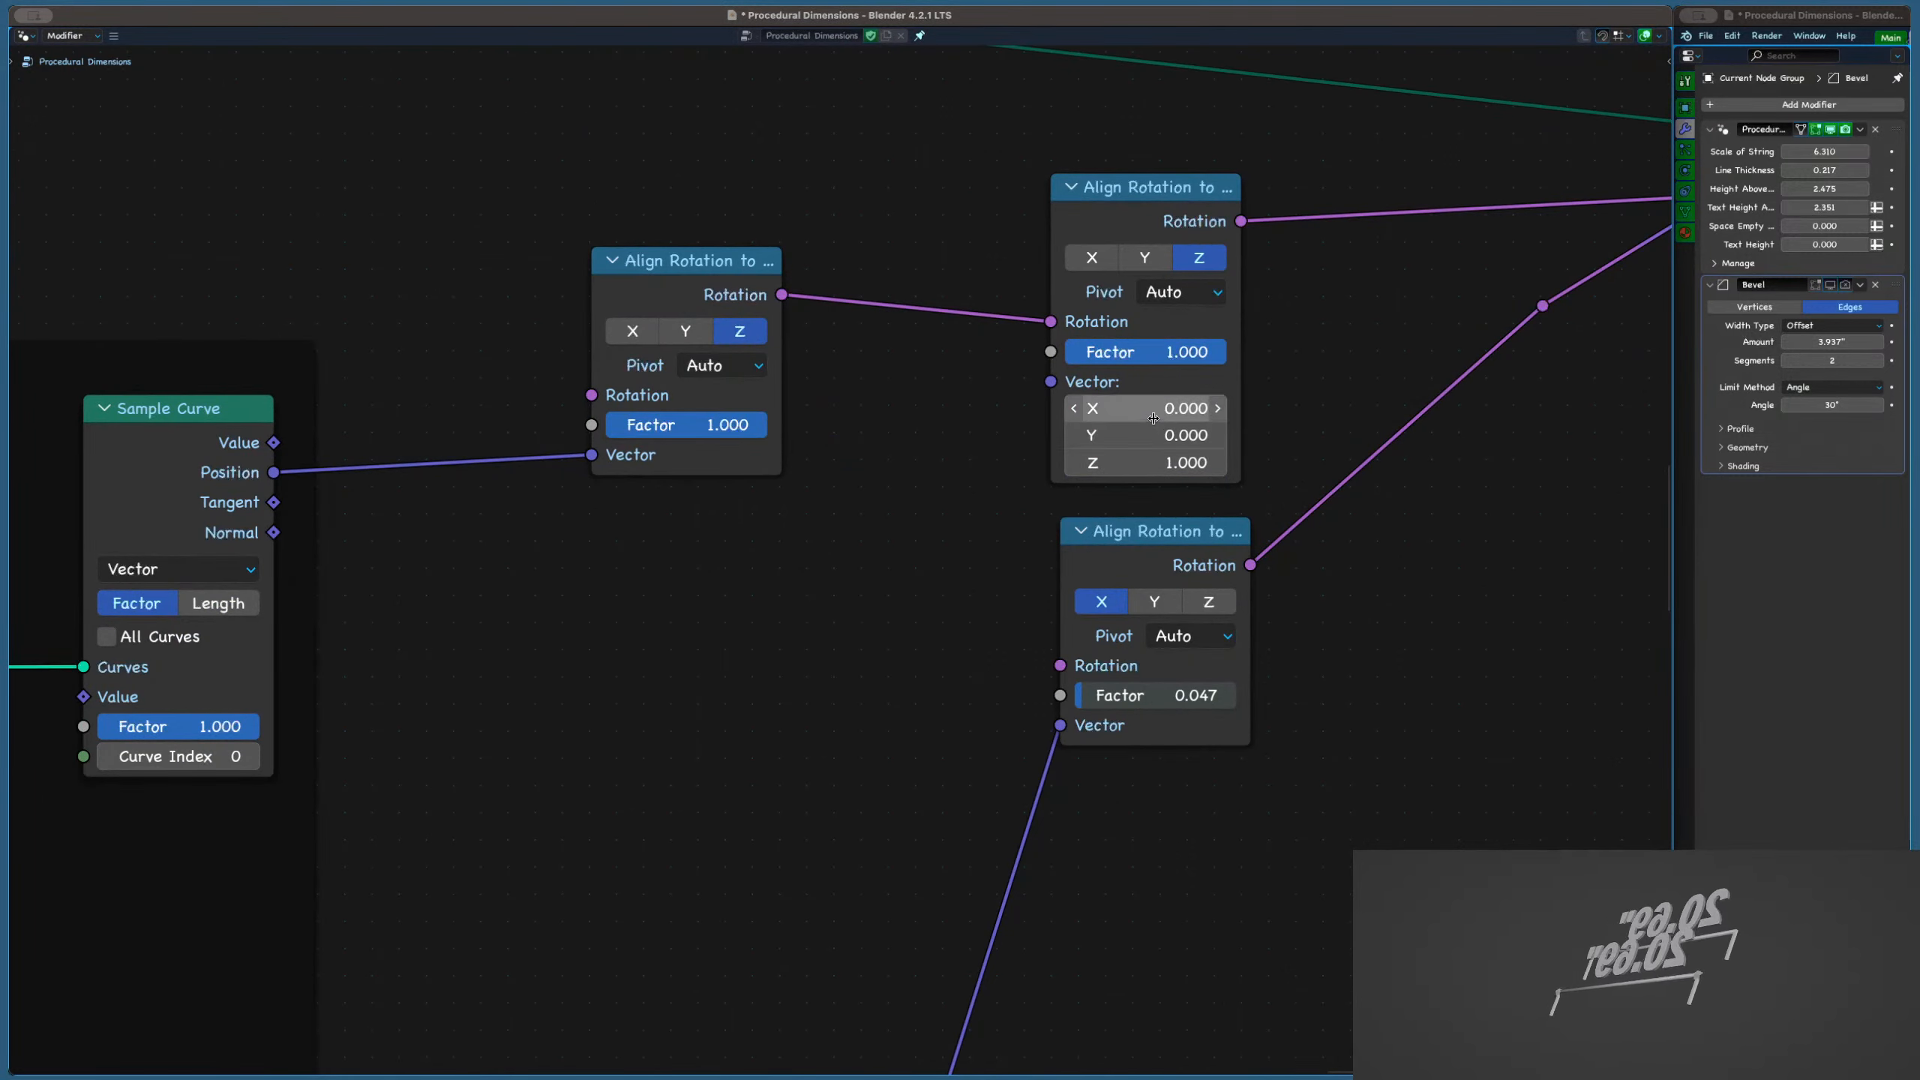
mouse_move(1153, 418)
left_mouse_down()
mouse_move(1273, 419)
mouse_move(1154, 413)
mouse_move(1164, 435)
left_mouse_up()
key("Escape")
key("Escape")
key("Escape")
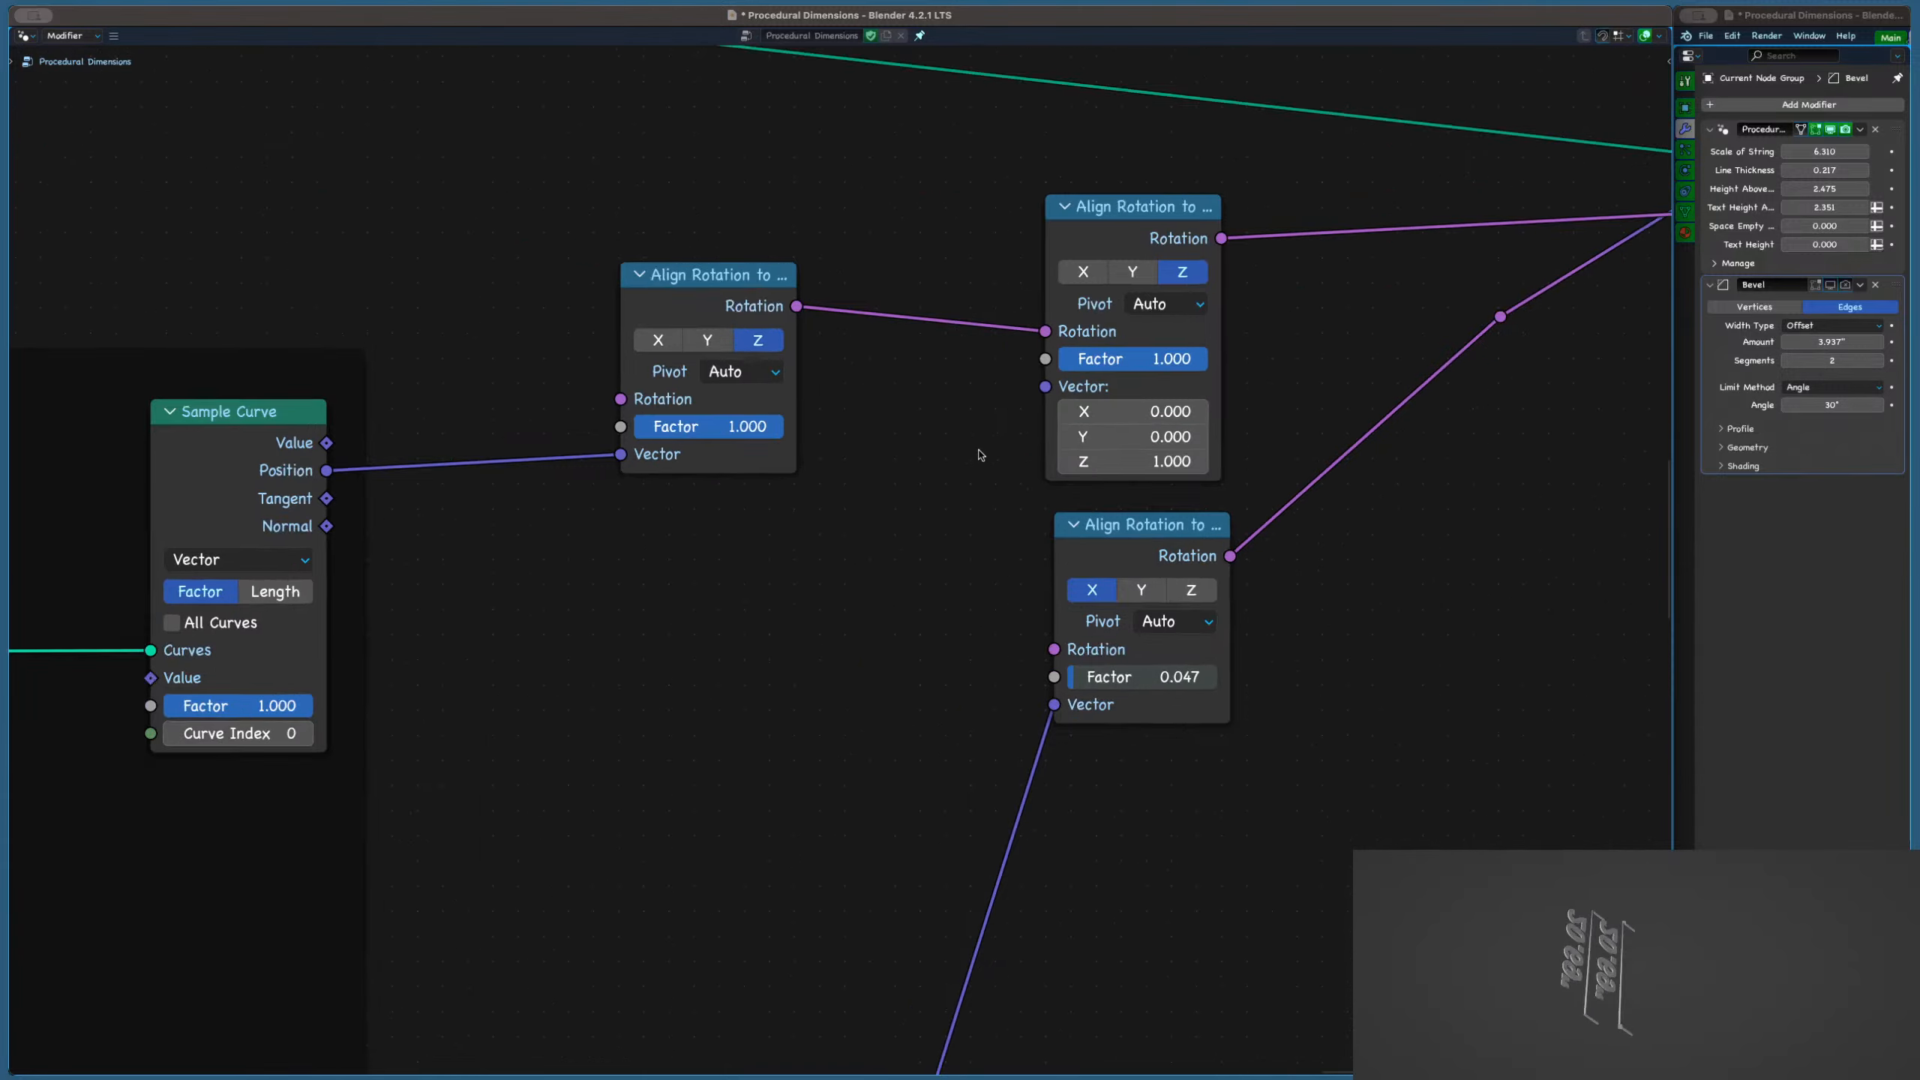
Set the Factor of the Align Rotation to Vector node that feeds the Translation input to 0.167
scroll(981, 447, "down", 8)
scroll(1028, 436, "up", 6)
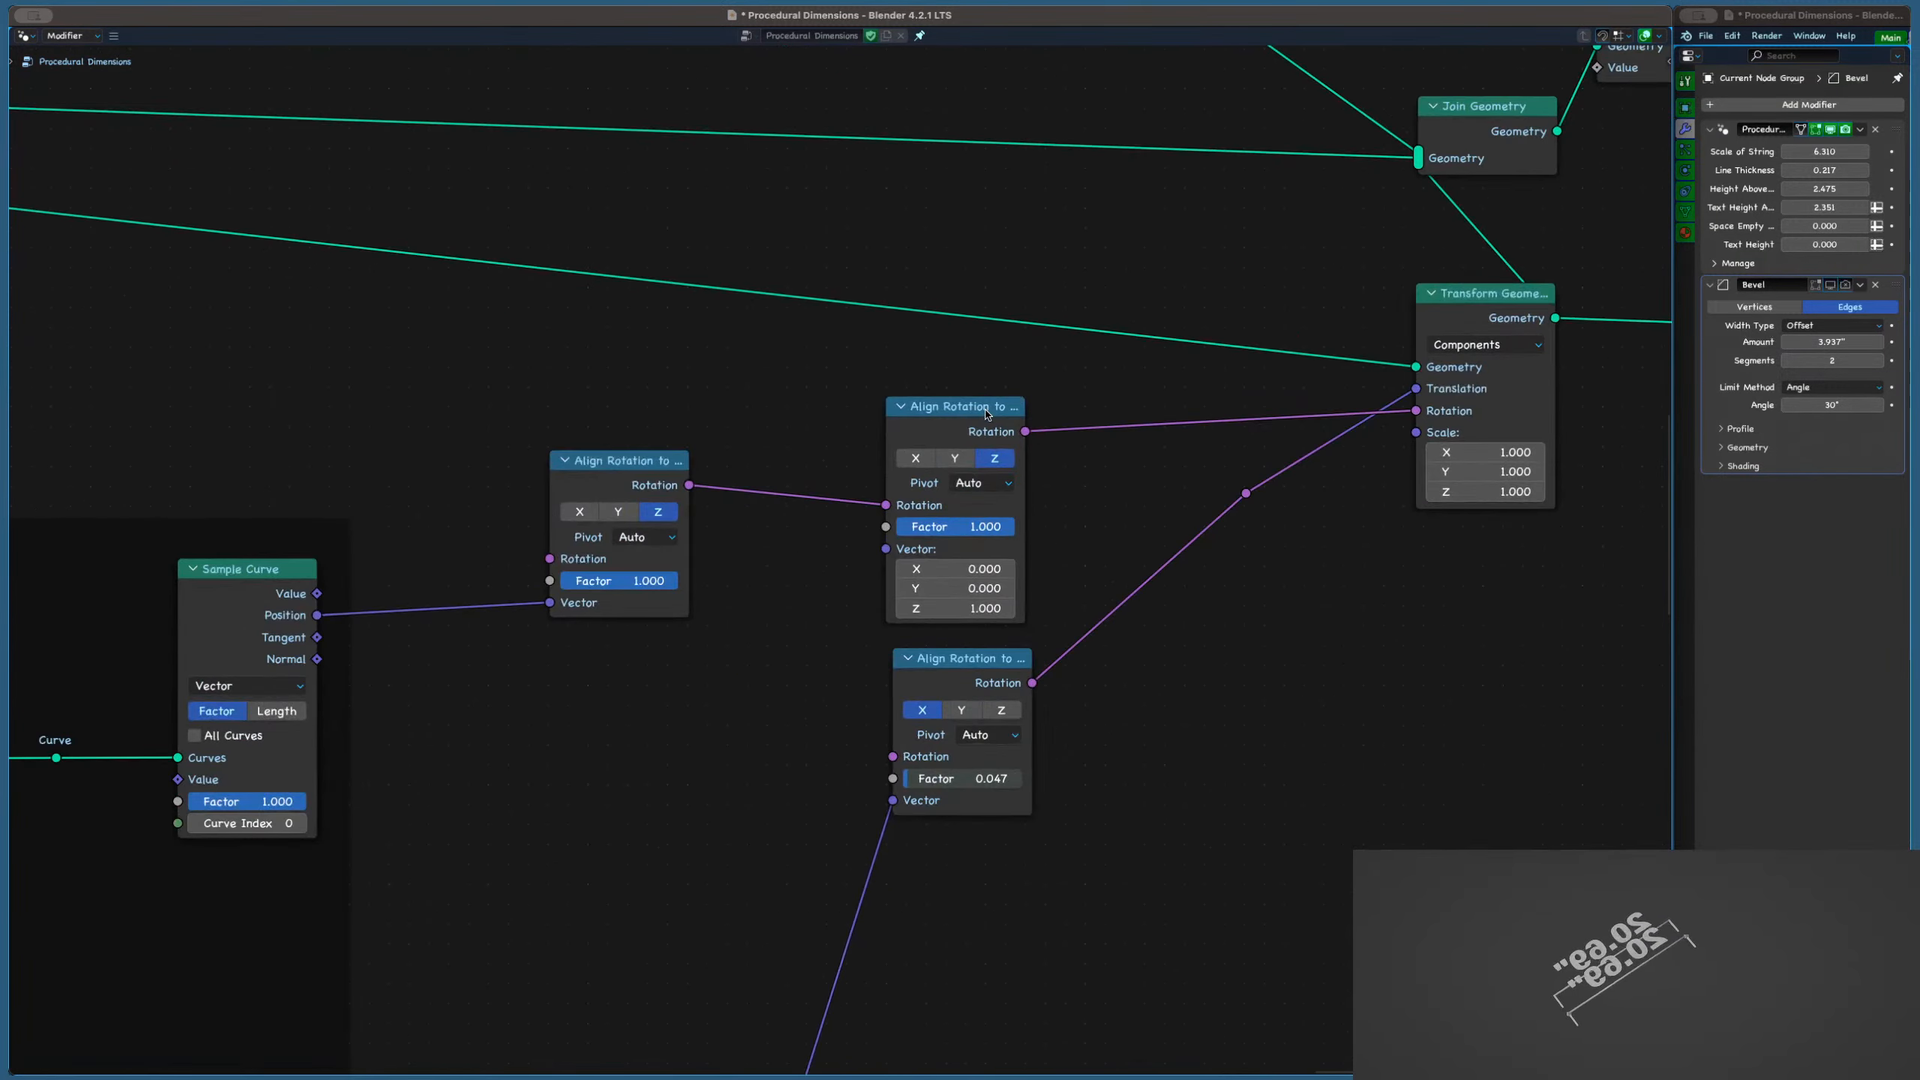
scroll(908, 513, "up", 1)
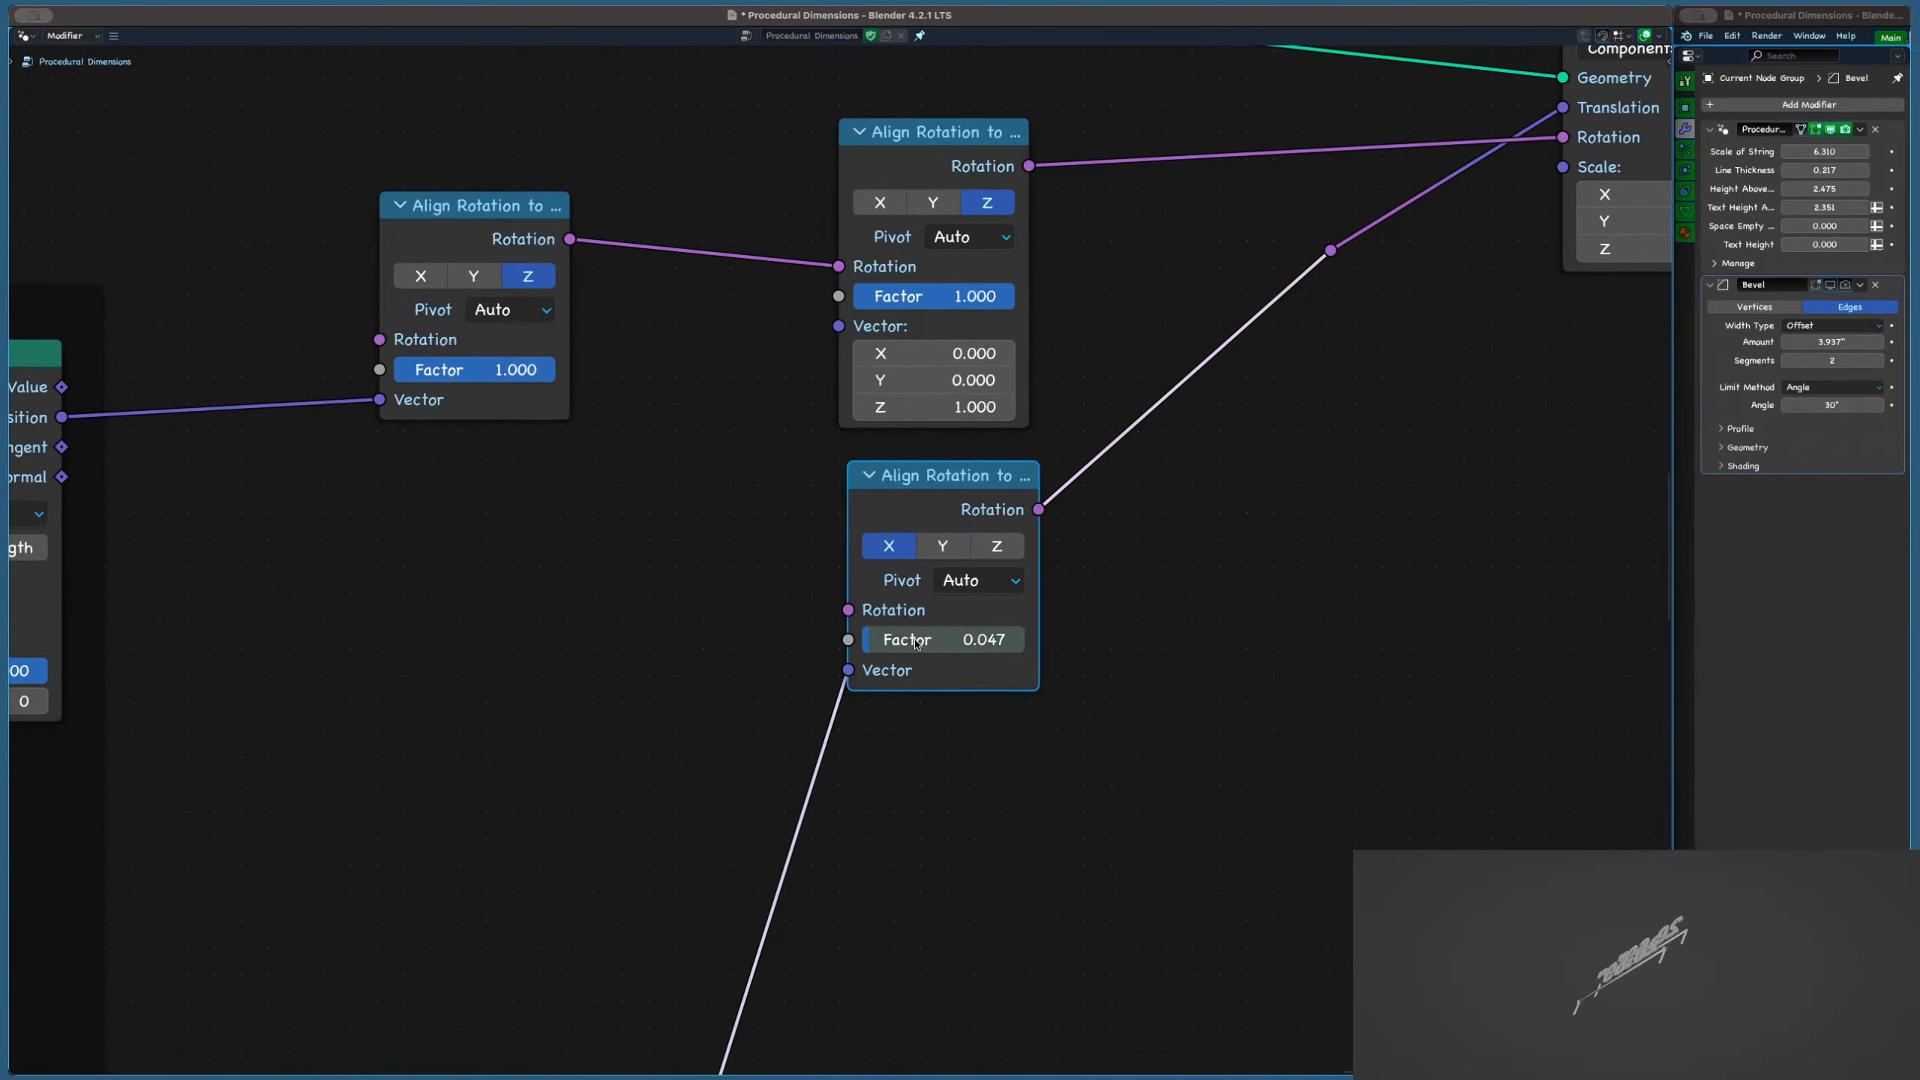
left_click_drag(926, 620, 889, 639)
key("ctrl+z")
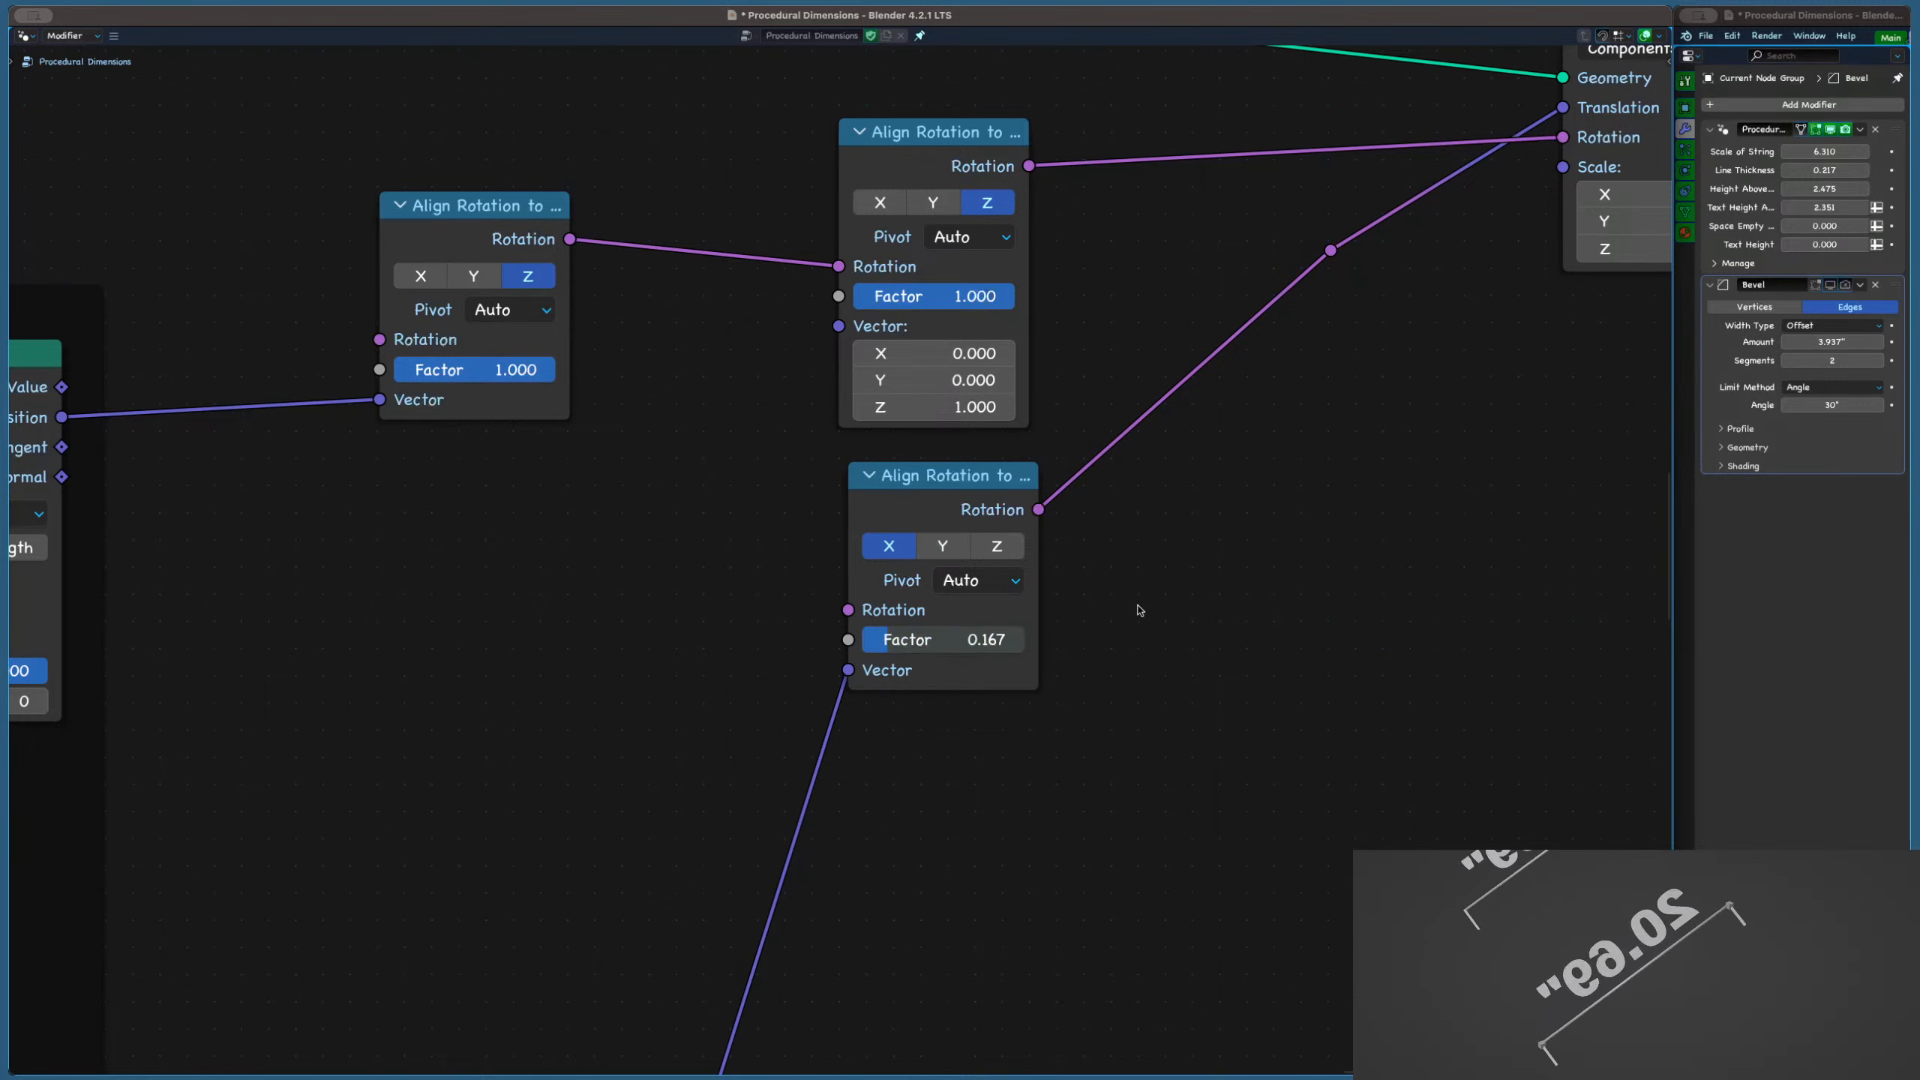
Set the first Align Rotation to Vector node's axis to X and link the Sample Curve's Tangent output to its Vector input
scroll(1140, 610, "down", 3)
middle_click_drag(689, 404, 811, 425)
scroll(817, 447, "up", 2)
left_click(716, 375)
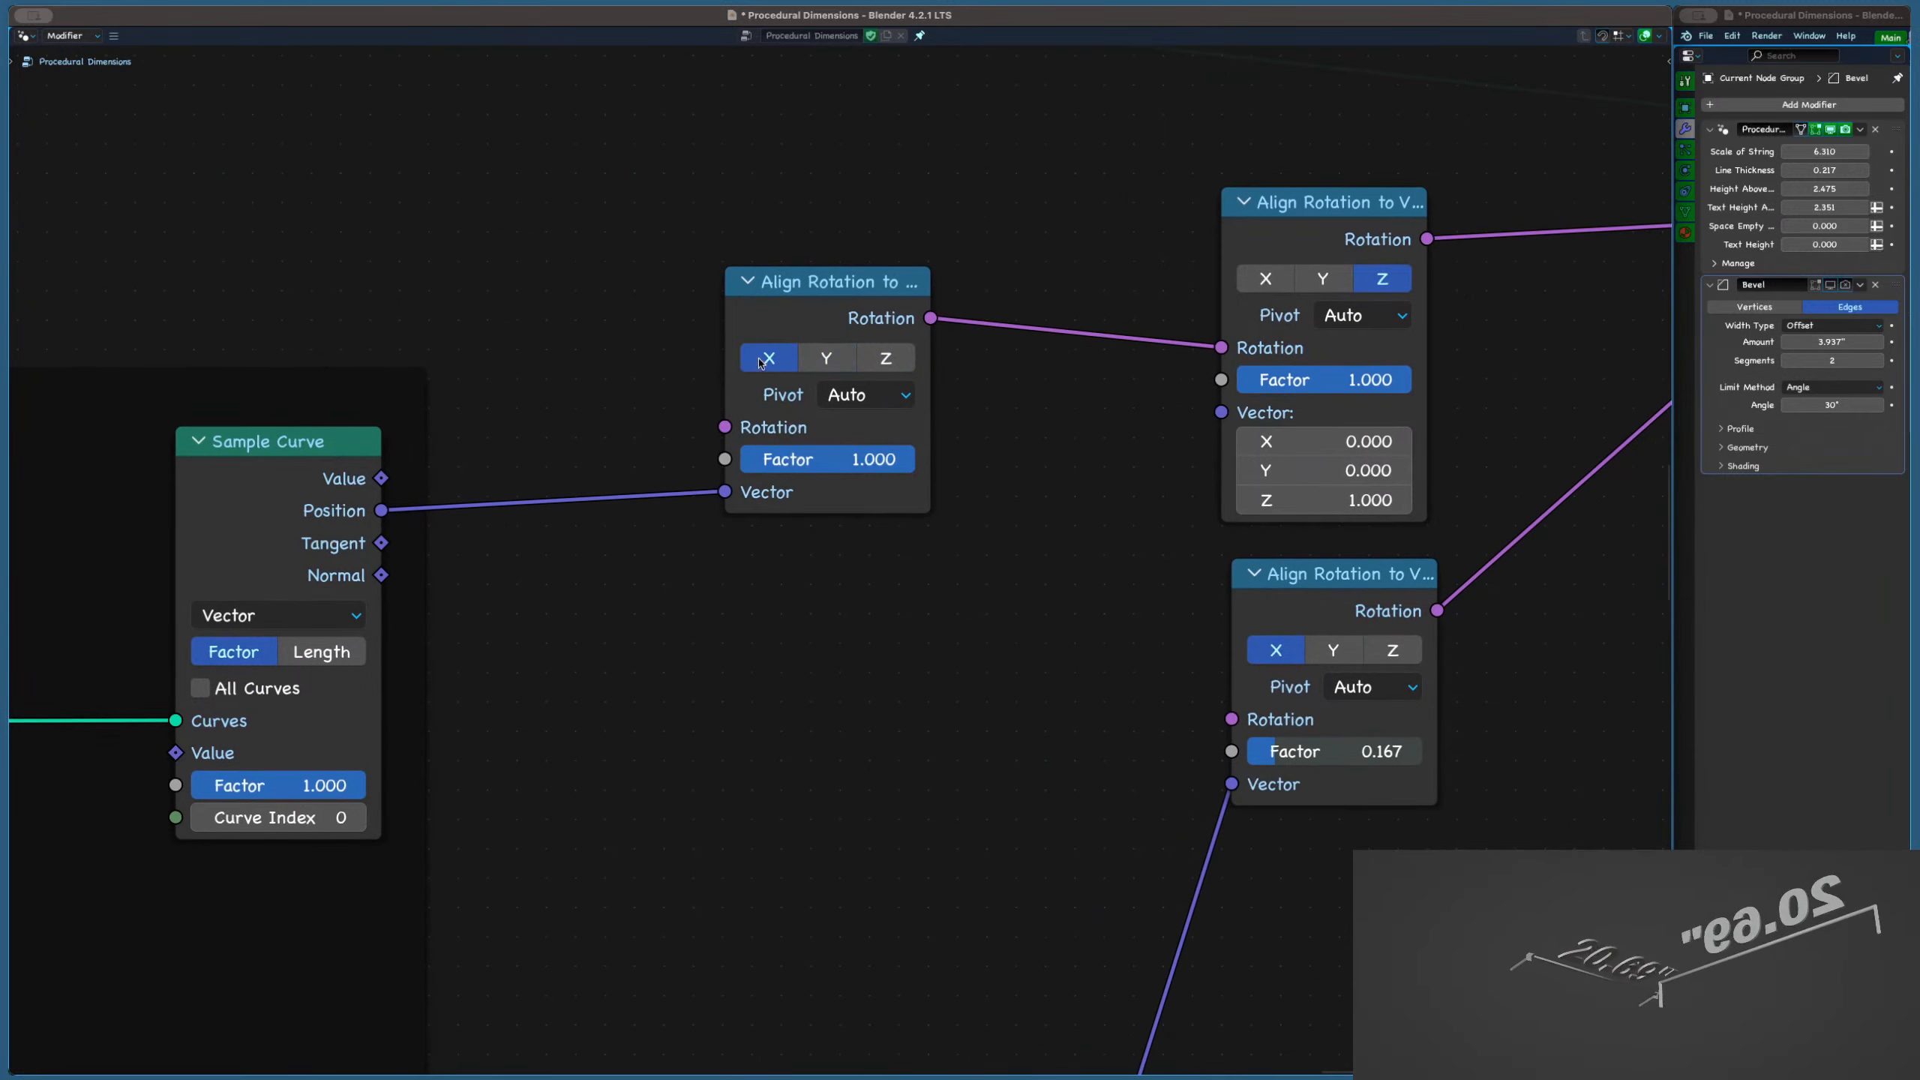
middle_click_drag(447, 579, 513, 568)
left_click_drag(600, 500, 791, 481)
left_click_drag(449, 532, 792, 481)
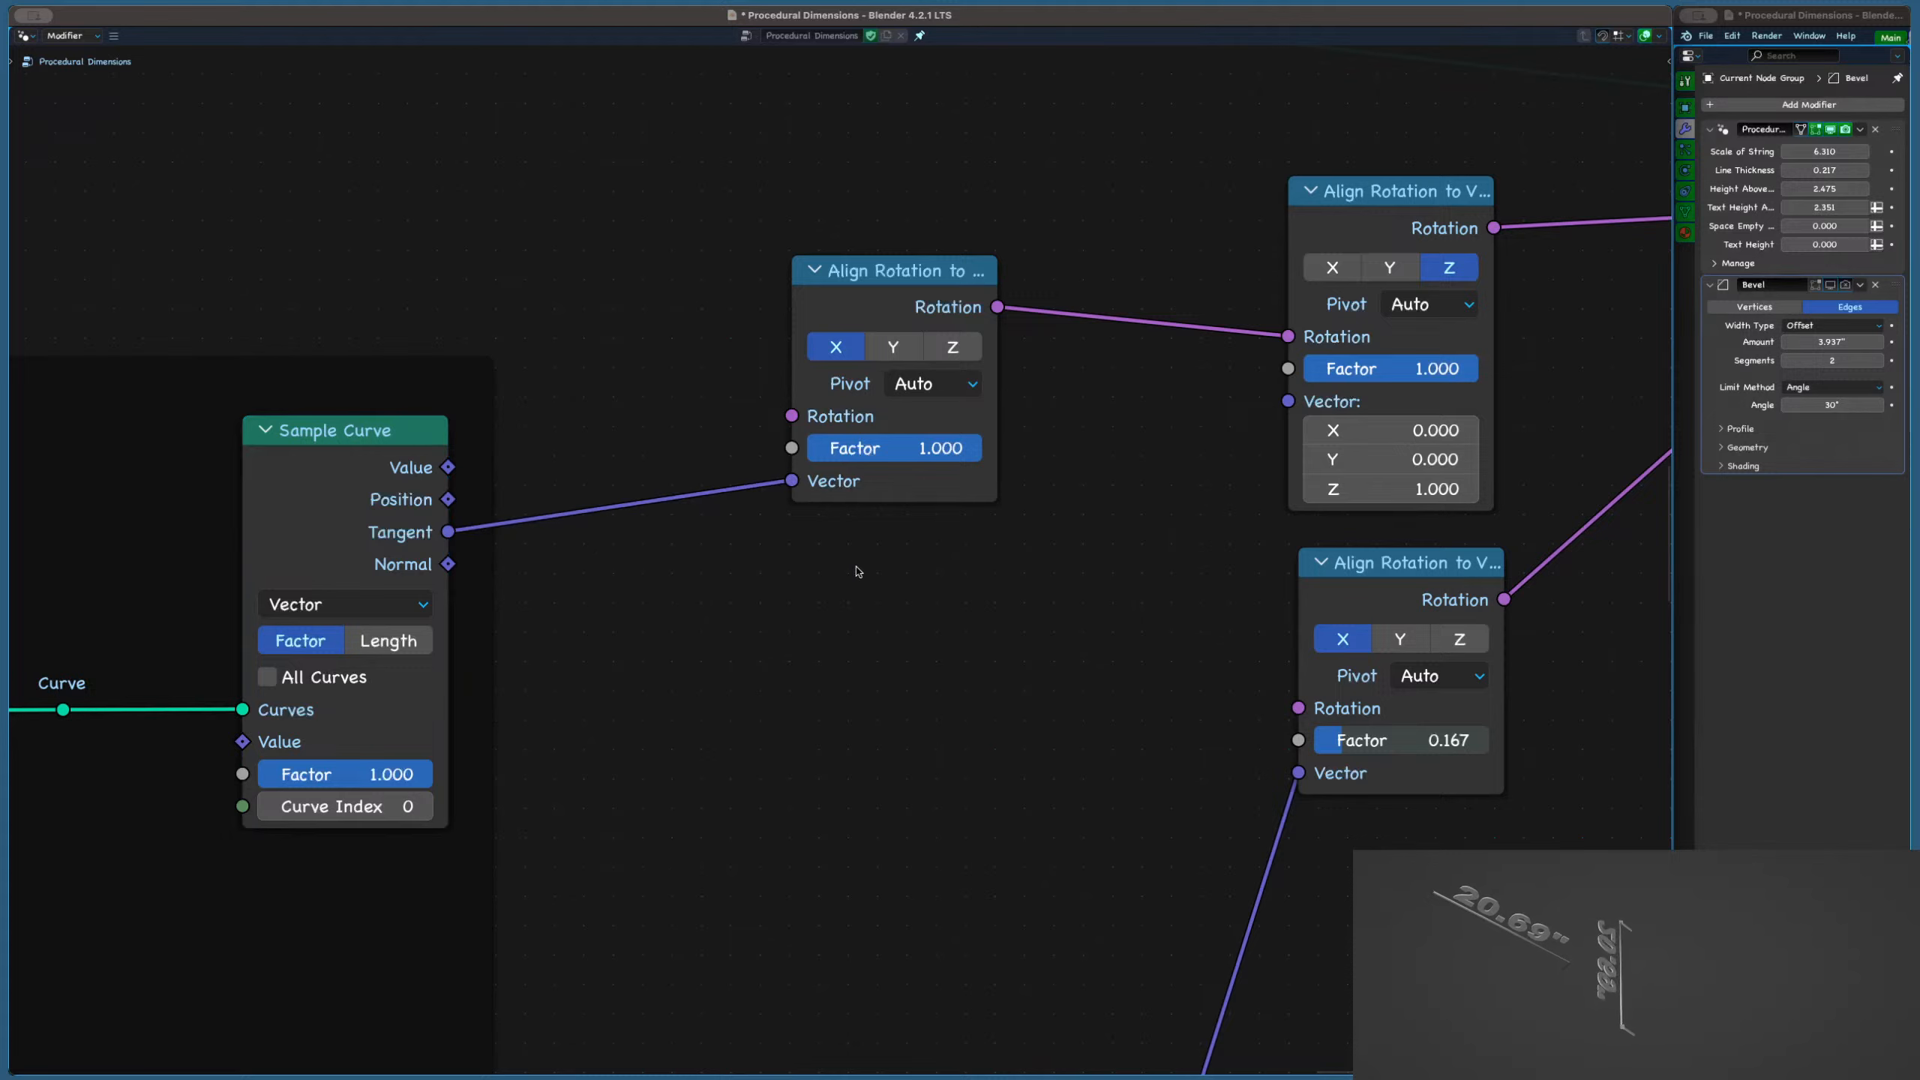
key("ctrl+s")
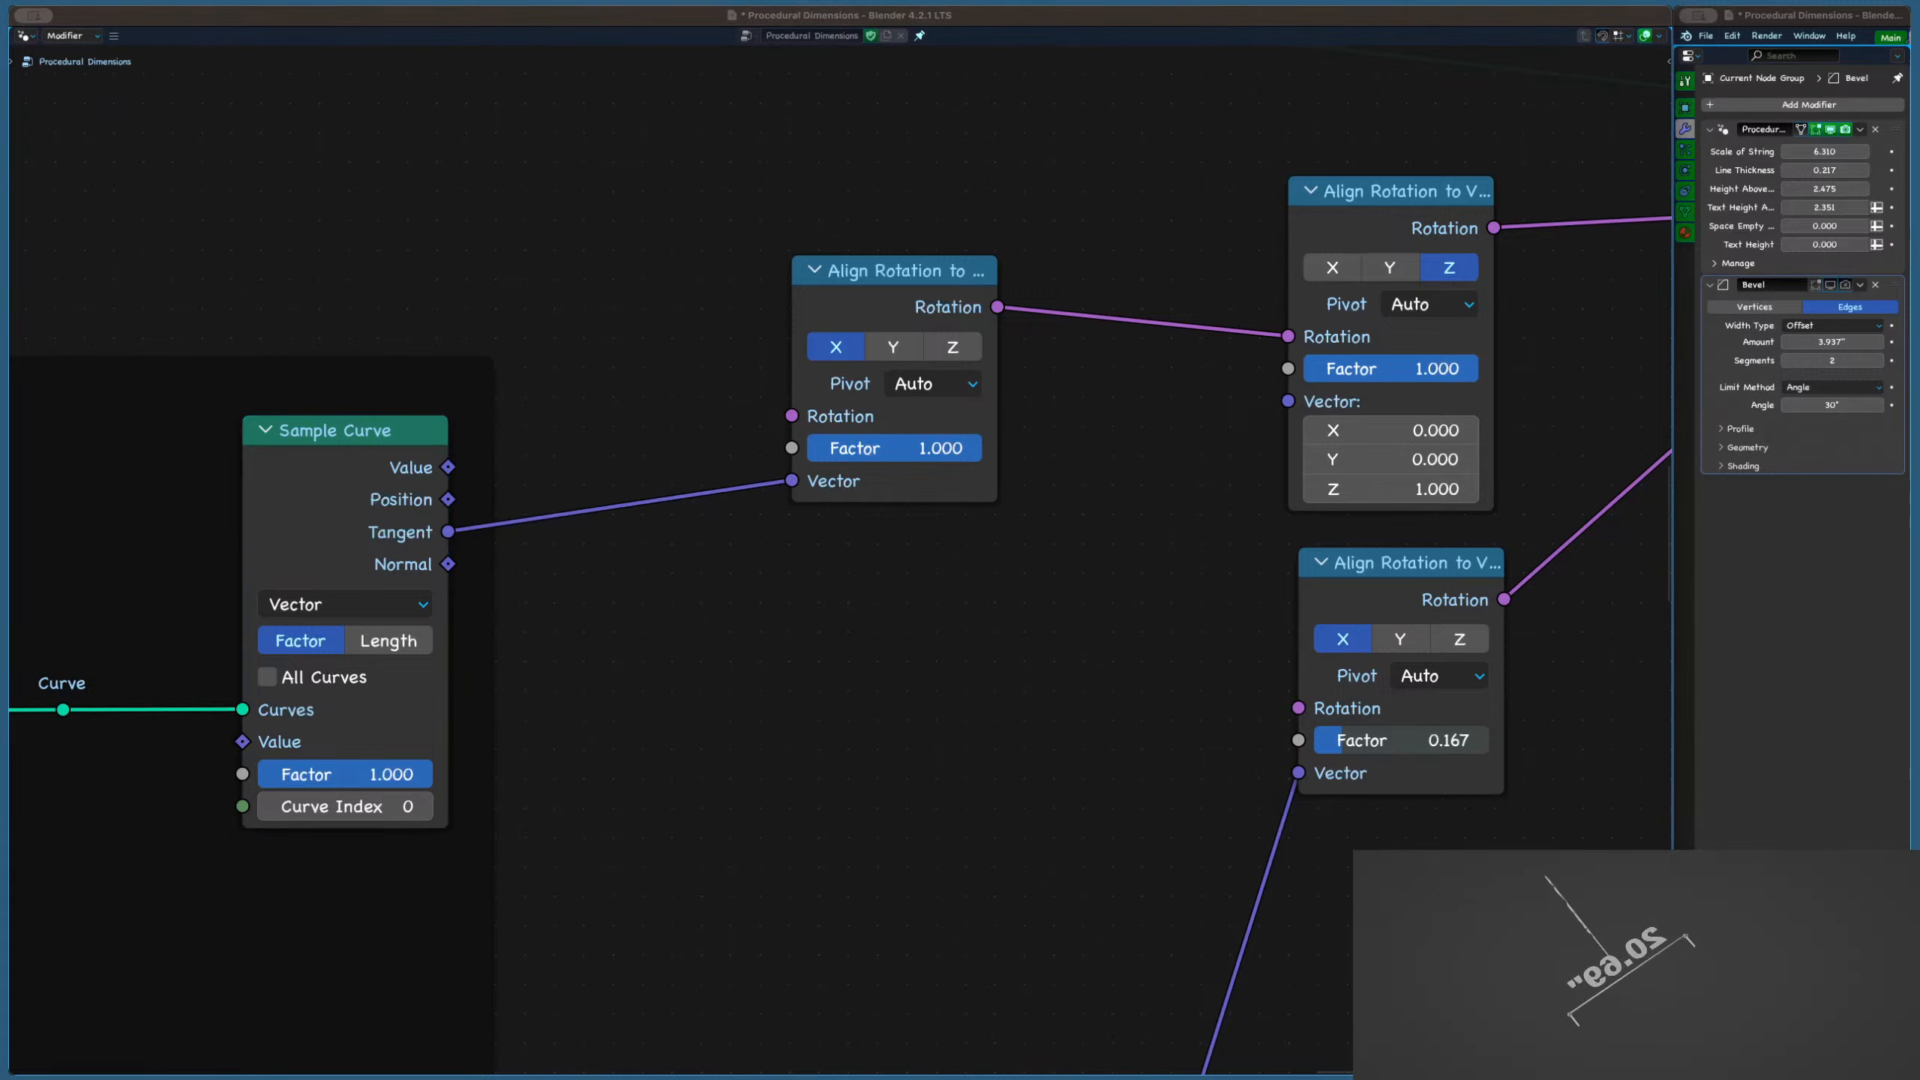
right_click(857, 557)
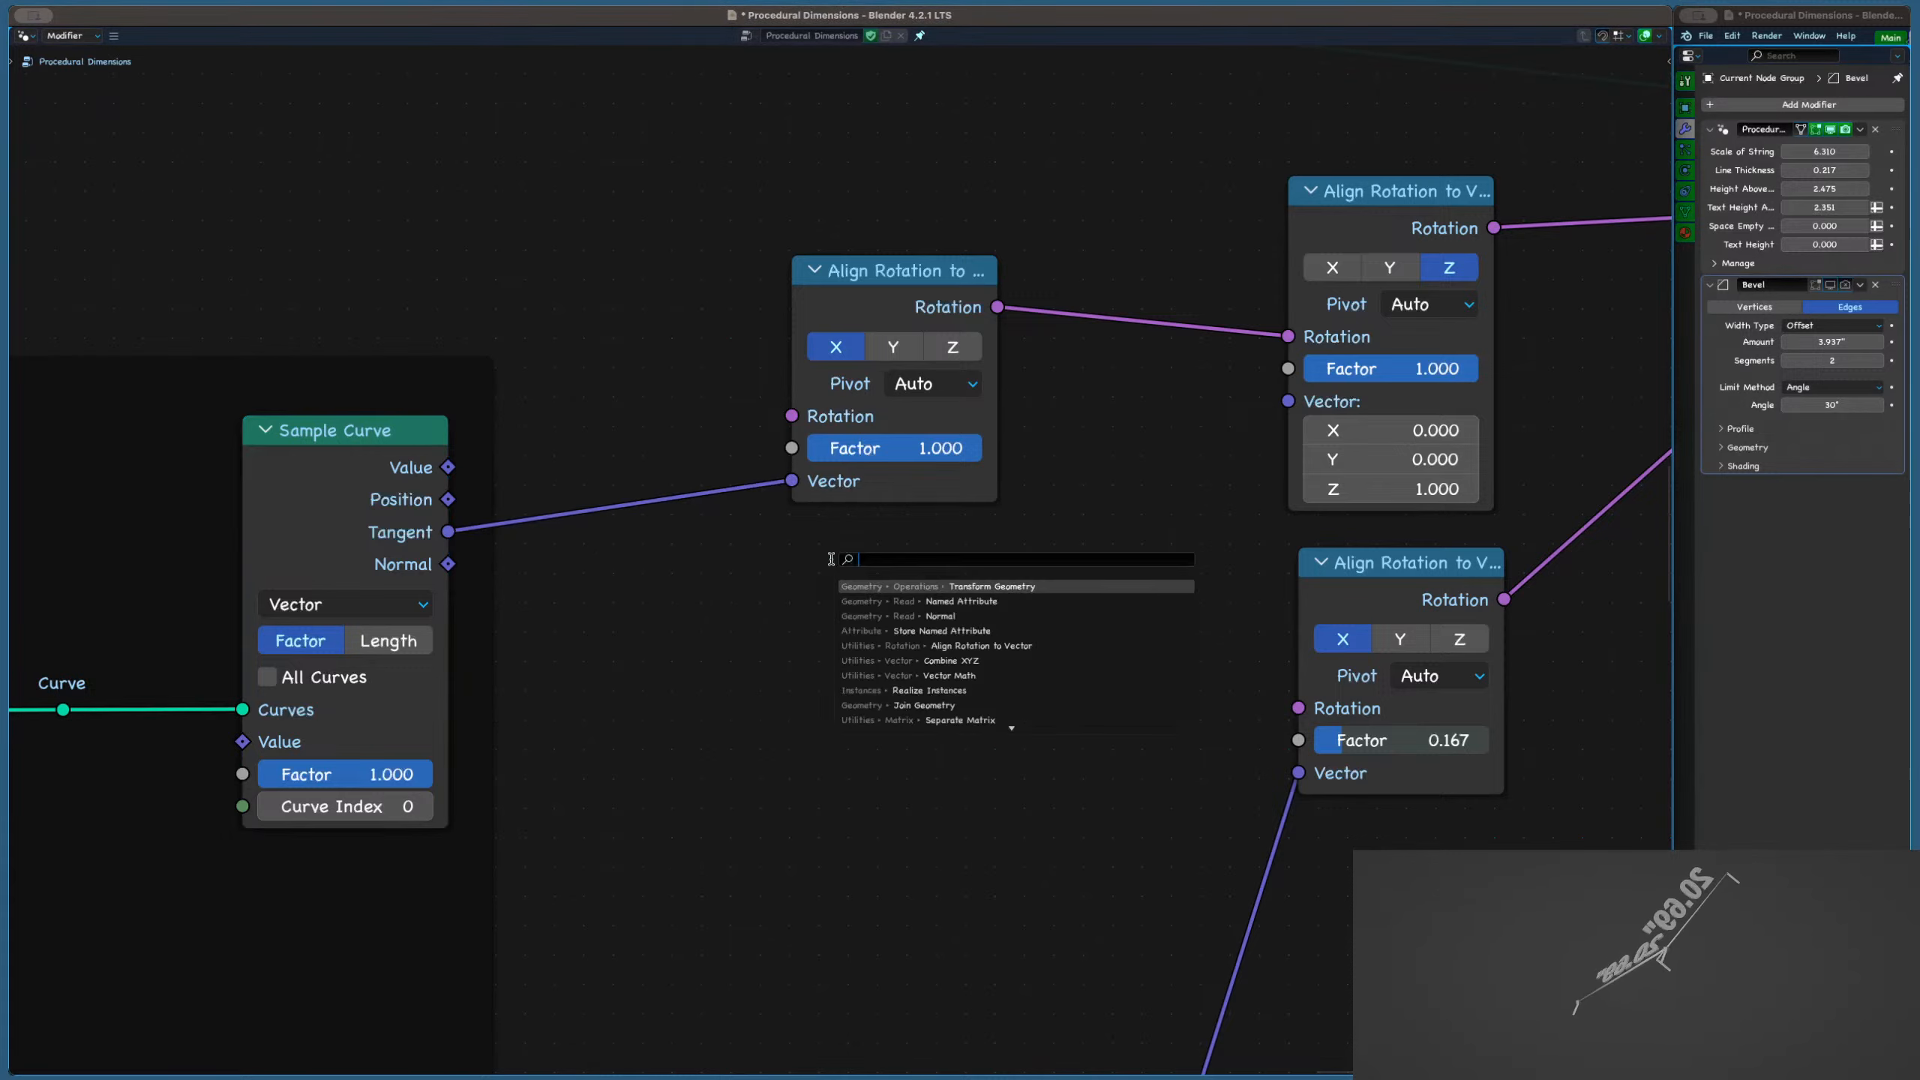
left_click(1358, 237)
key("shift+d")
left_click(782, 672)
key("x")
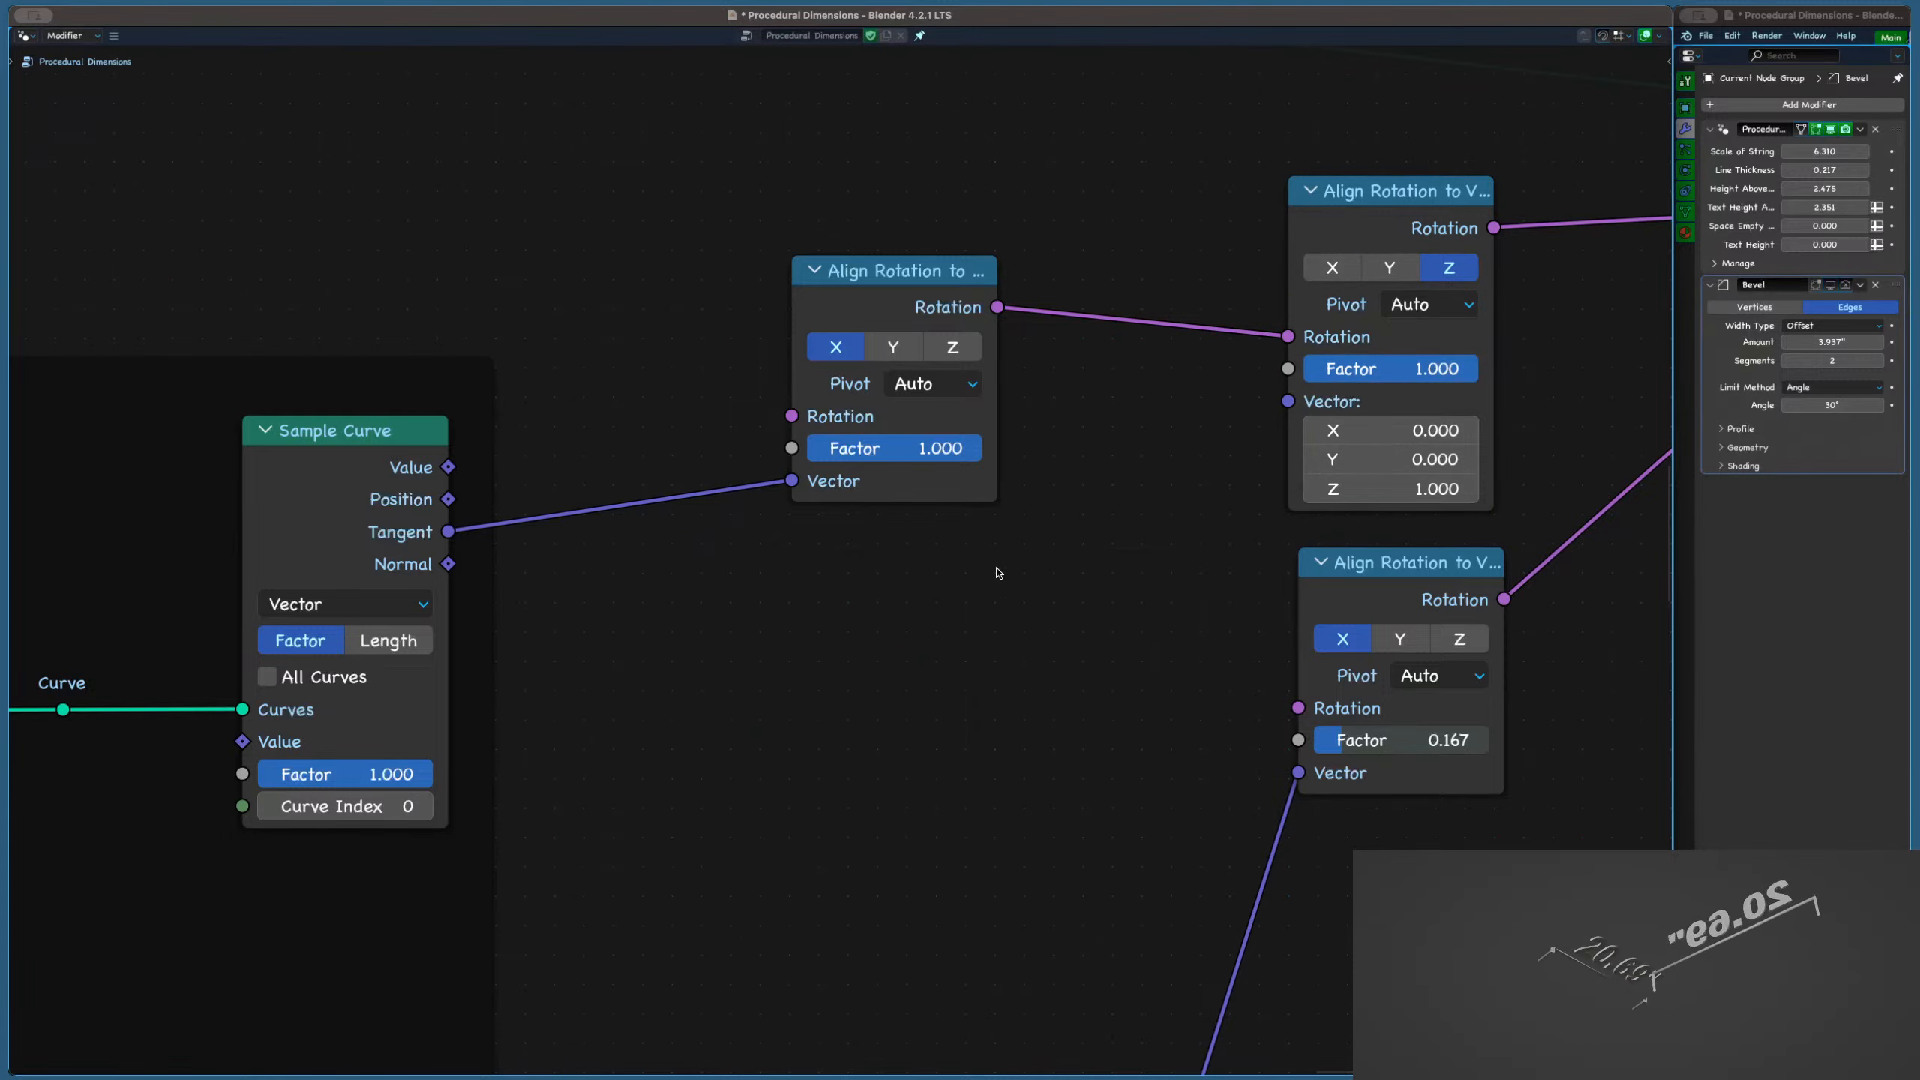
Try linking the first Align Rotation node's output directly to Transform Geometry's Rotation, then reconnect the second node there
scroll(993, 543, "down", 4)
left_click_drag(893, 320, 1472, 262)
scroll(1222, 308, "up", 1)
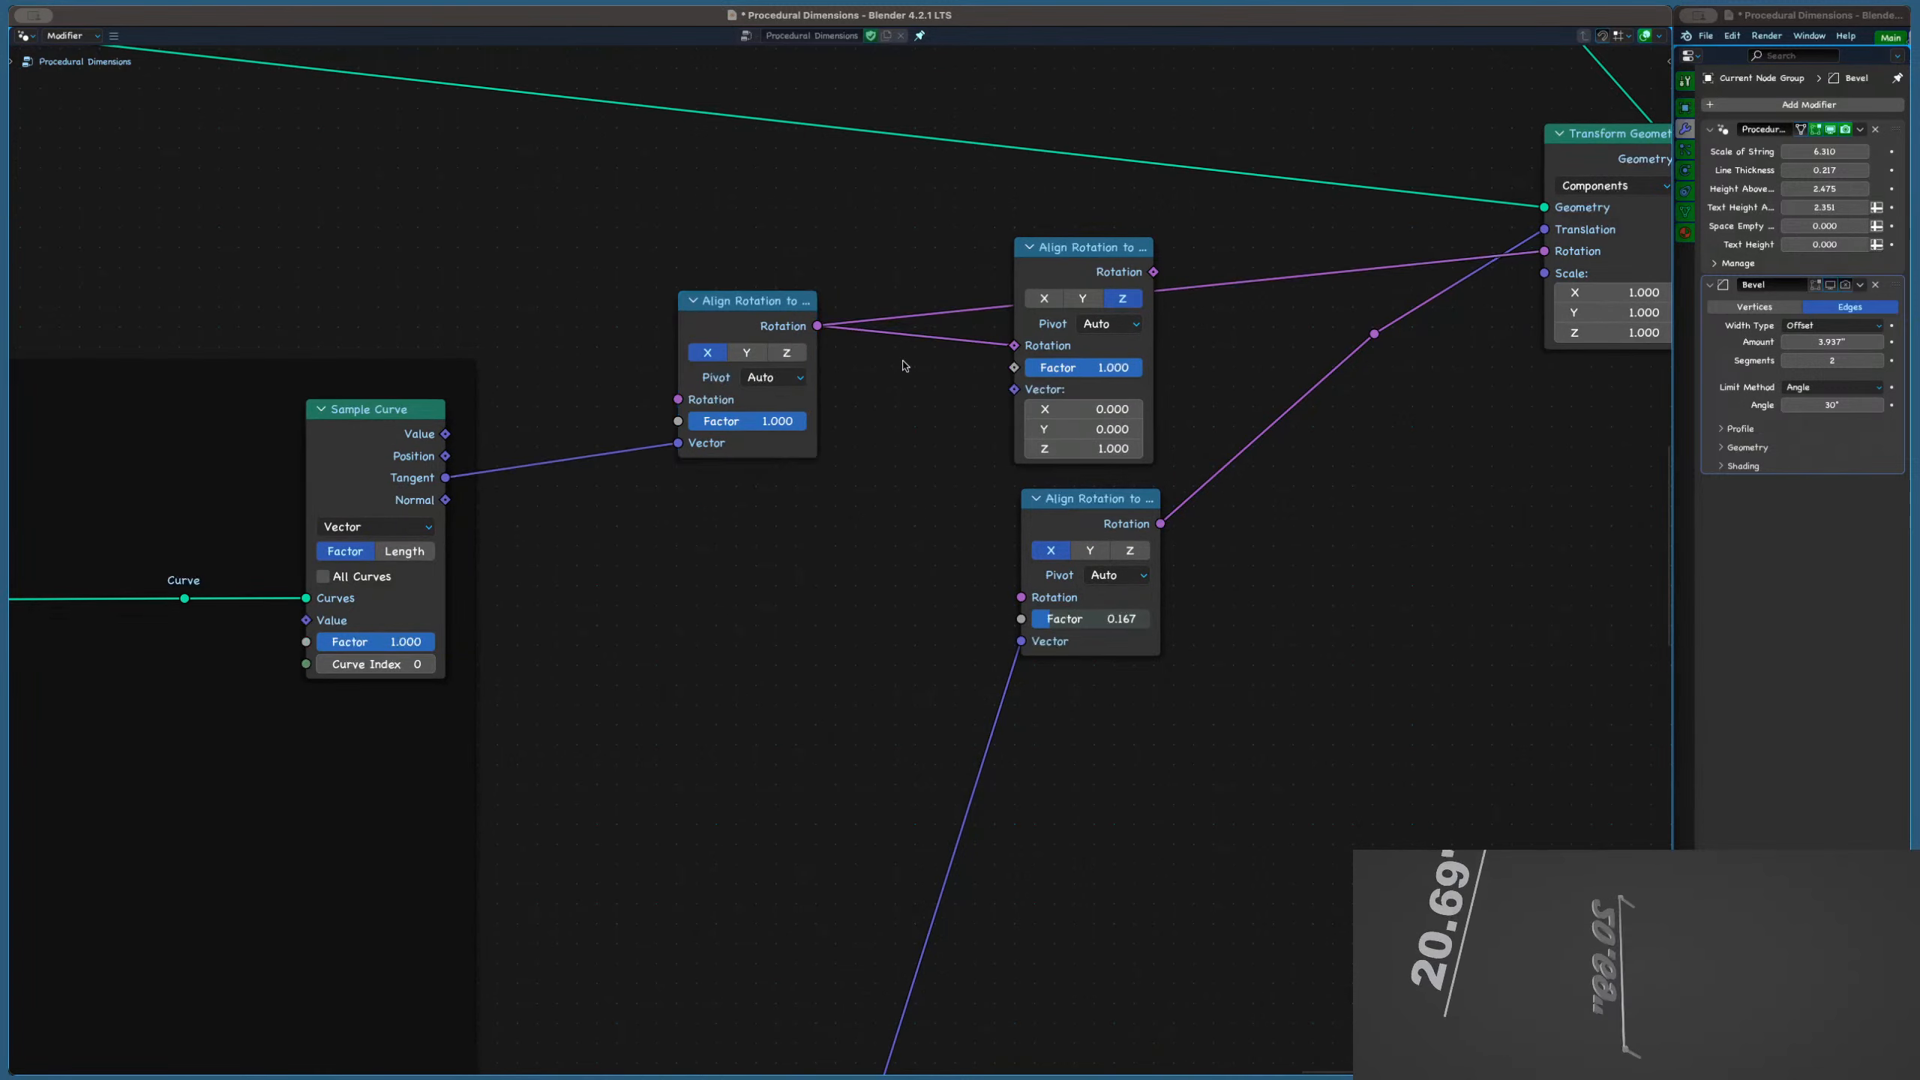
left_click_drag(1136, 273, 1544, 251)
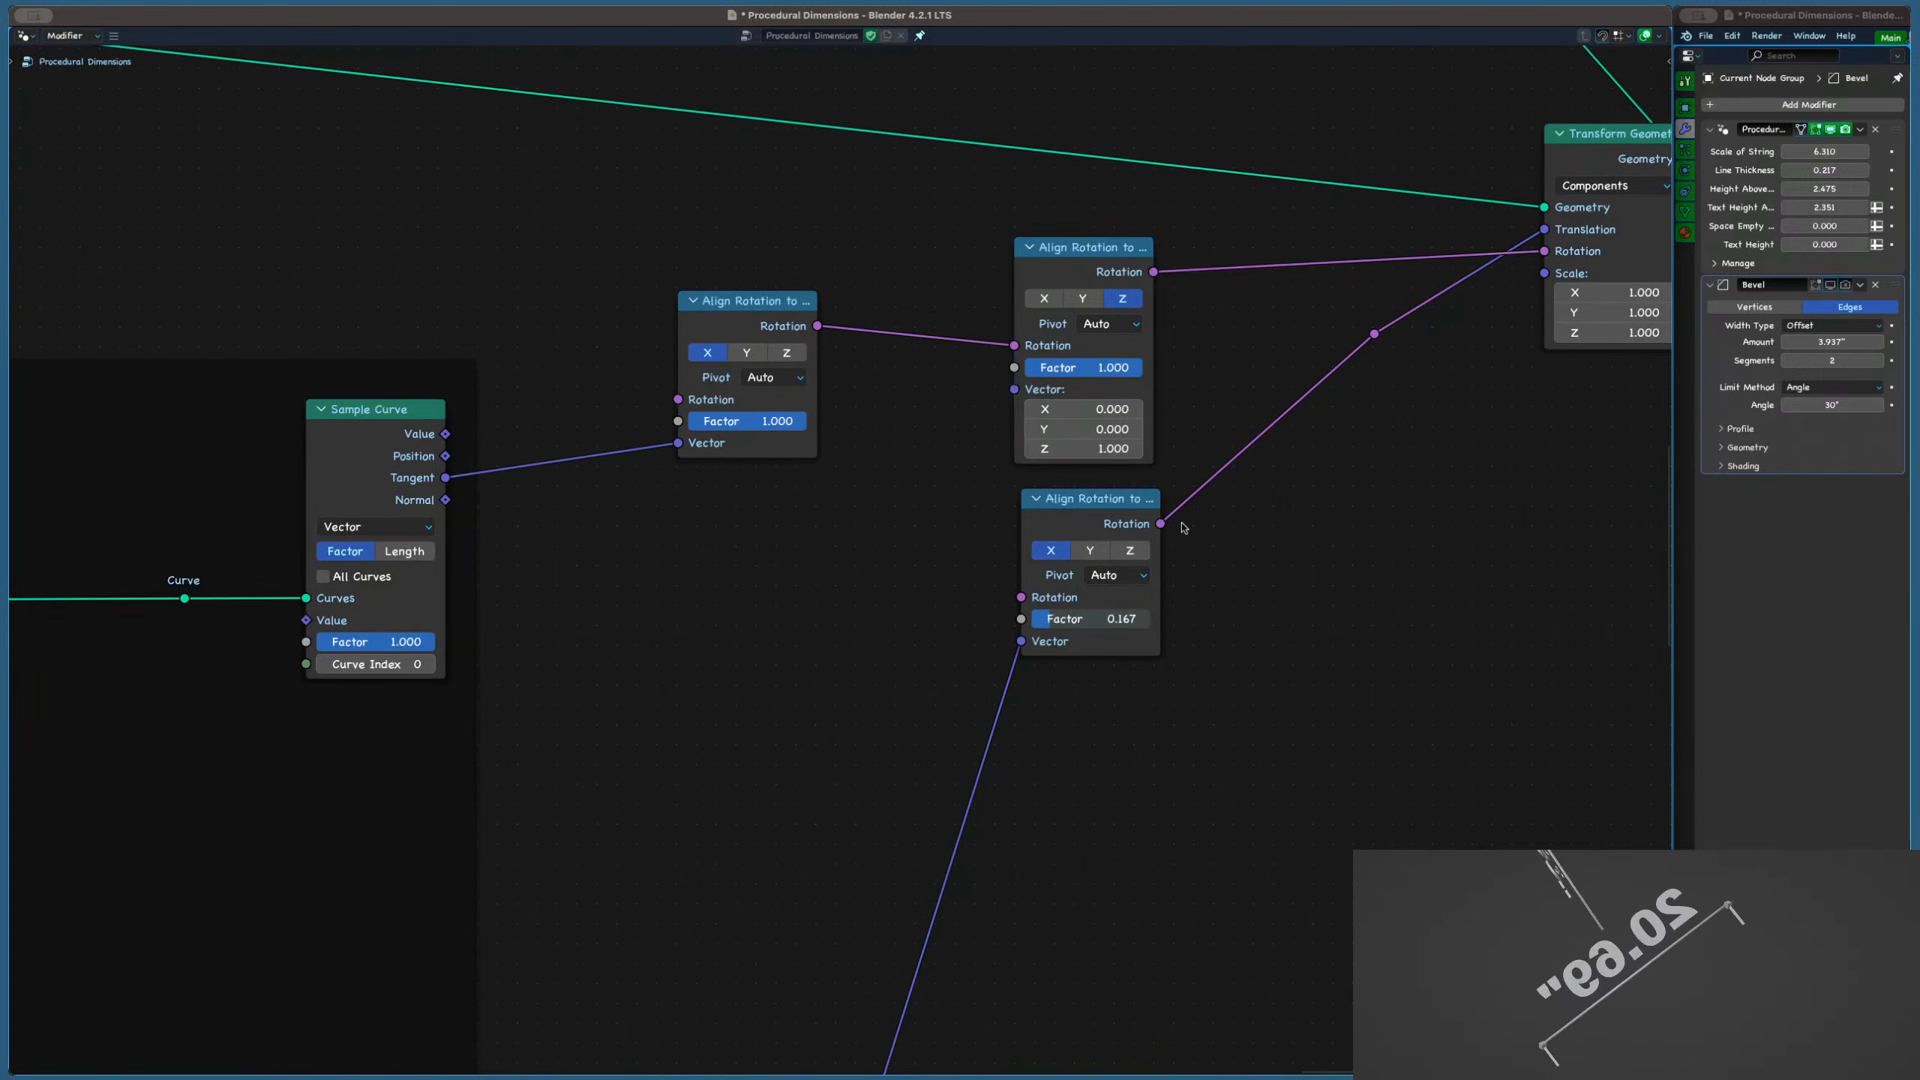
Set the Factor of the Align Rotation to Vector node that feeds the Translation input to 0
left_click_drag(1074, 617, 1026, 620)
middle_click_drag(729, 525, 890, 515)
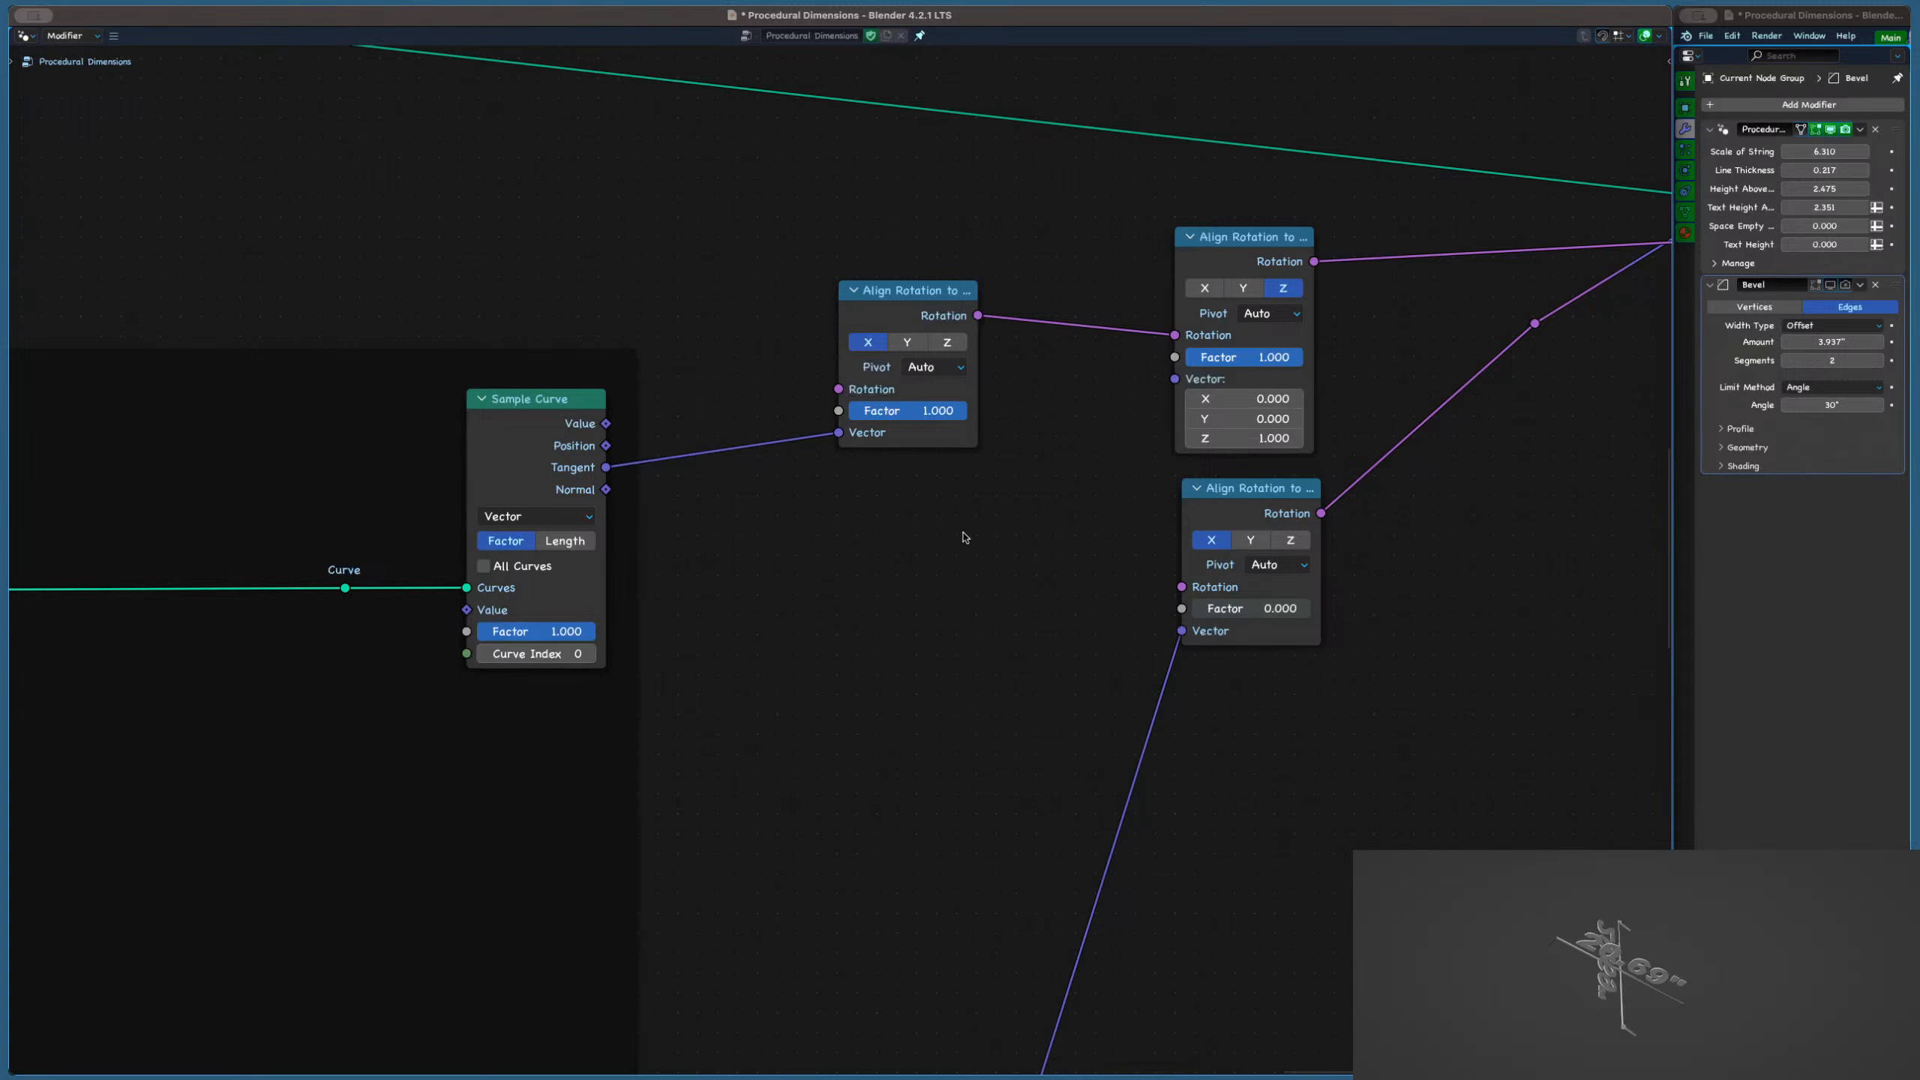
Insert a Vector Math node between the Sample Curve's Tangent output and the first Align Rotation to Vector node
key("shift+a")
left_click(936, 544)
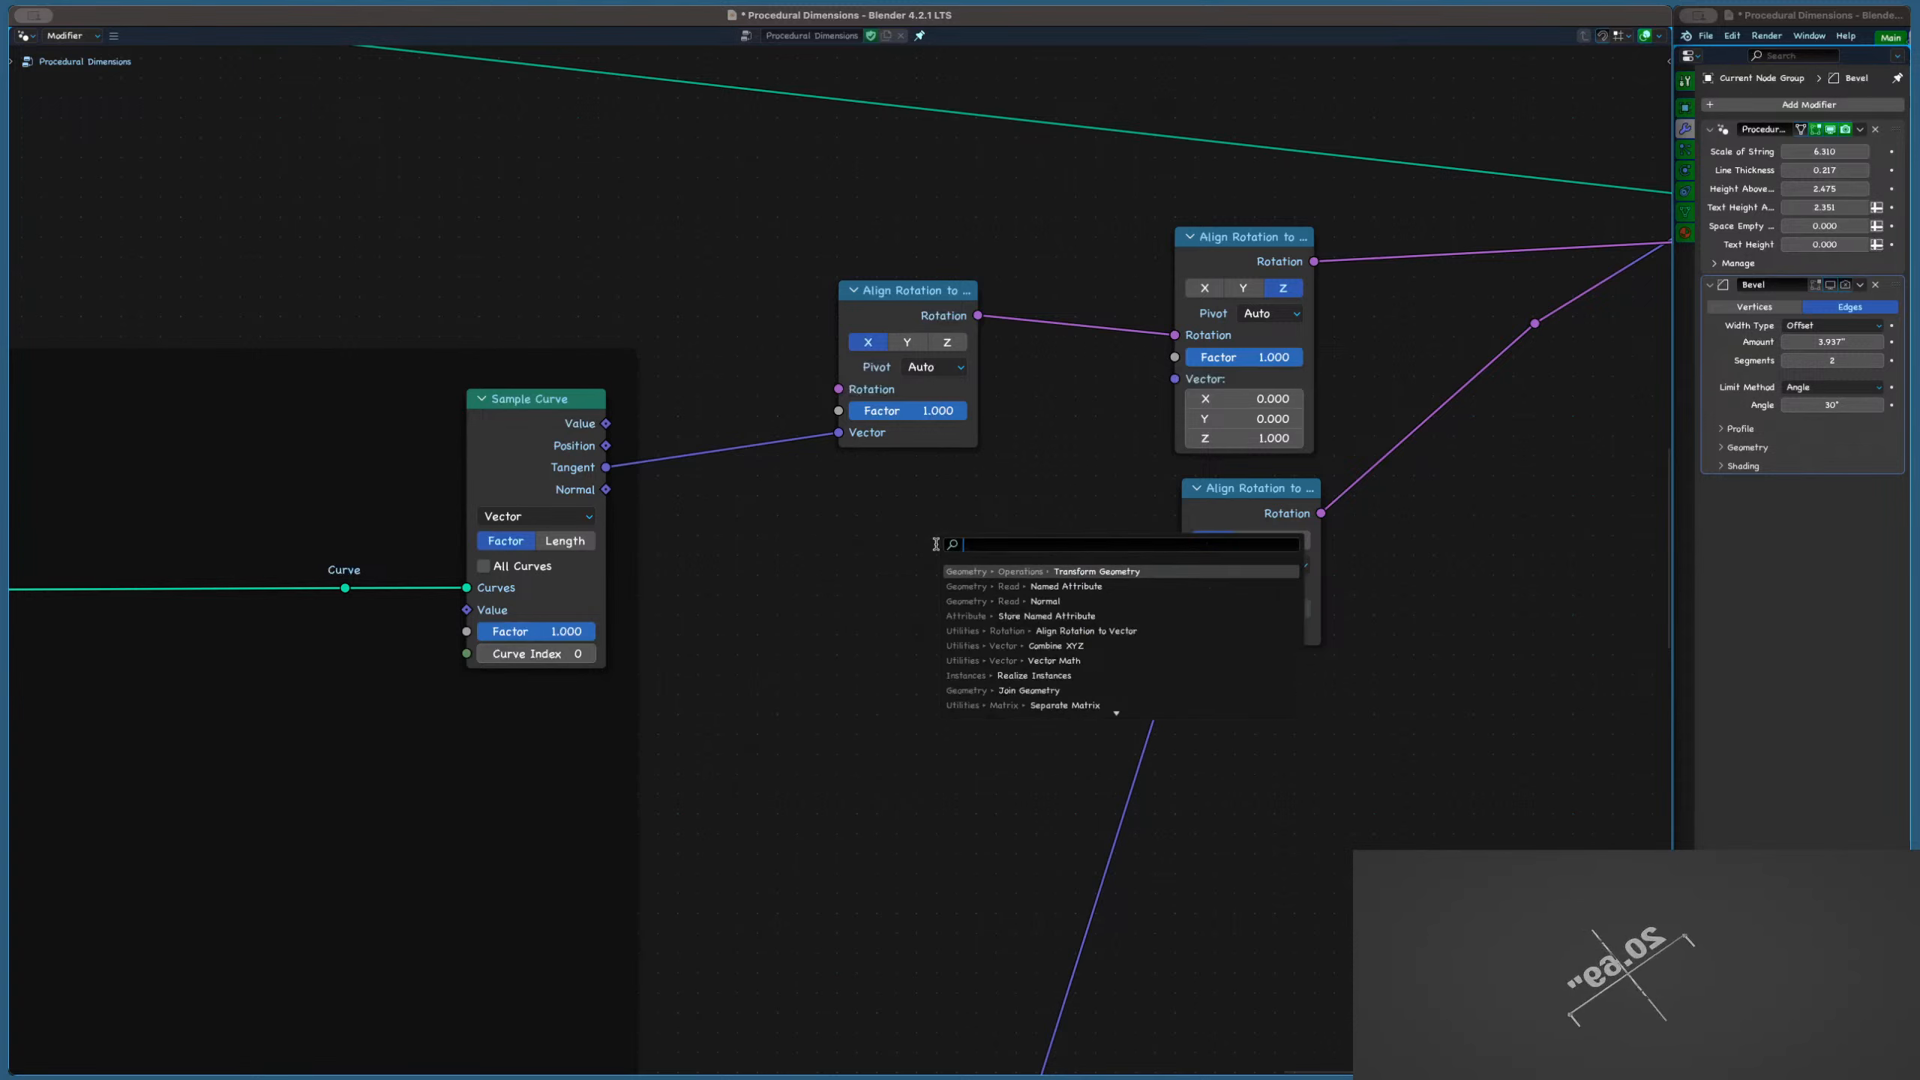
type("vector")
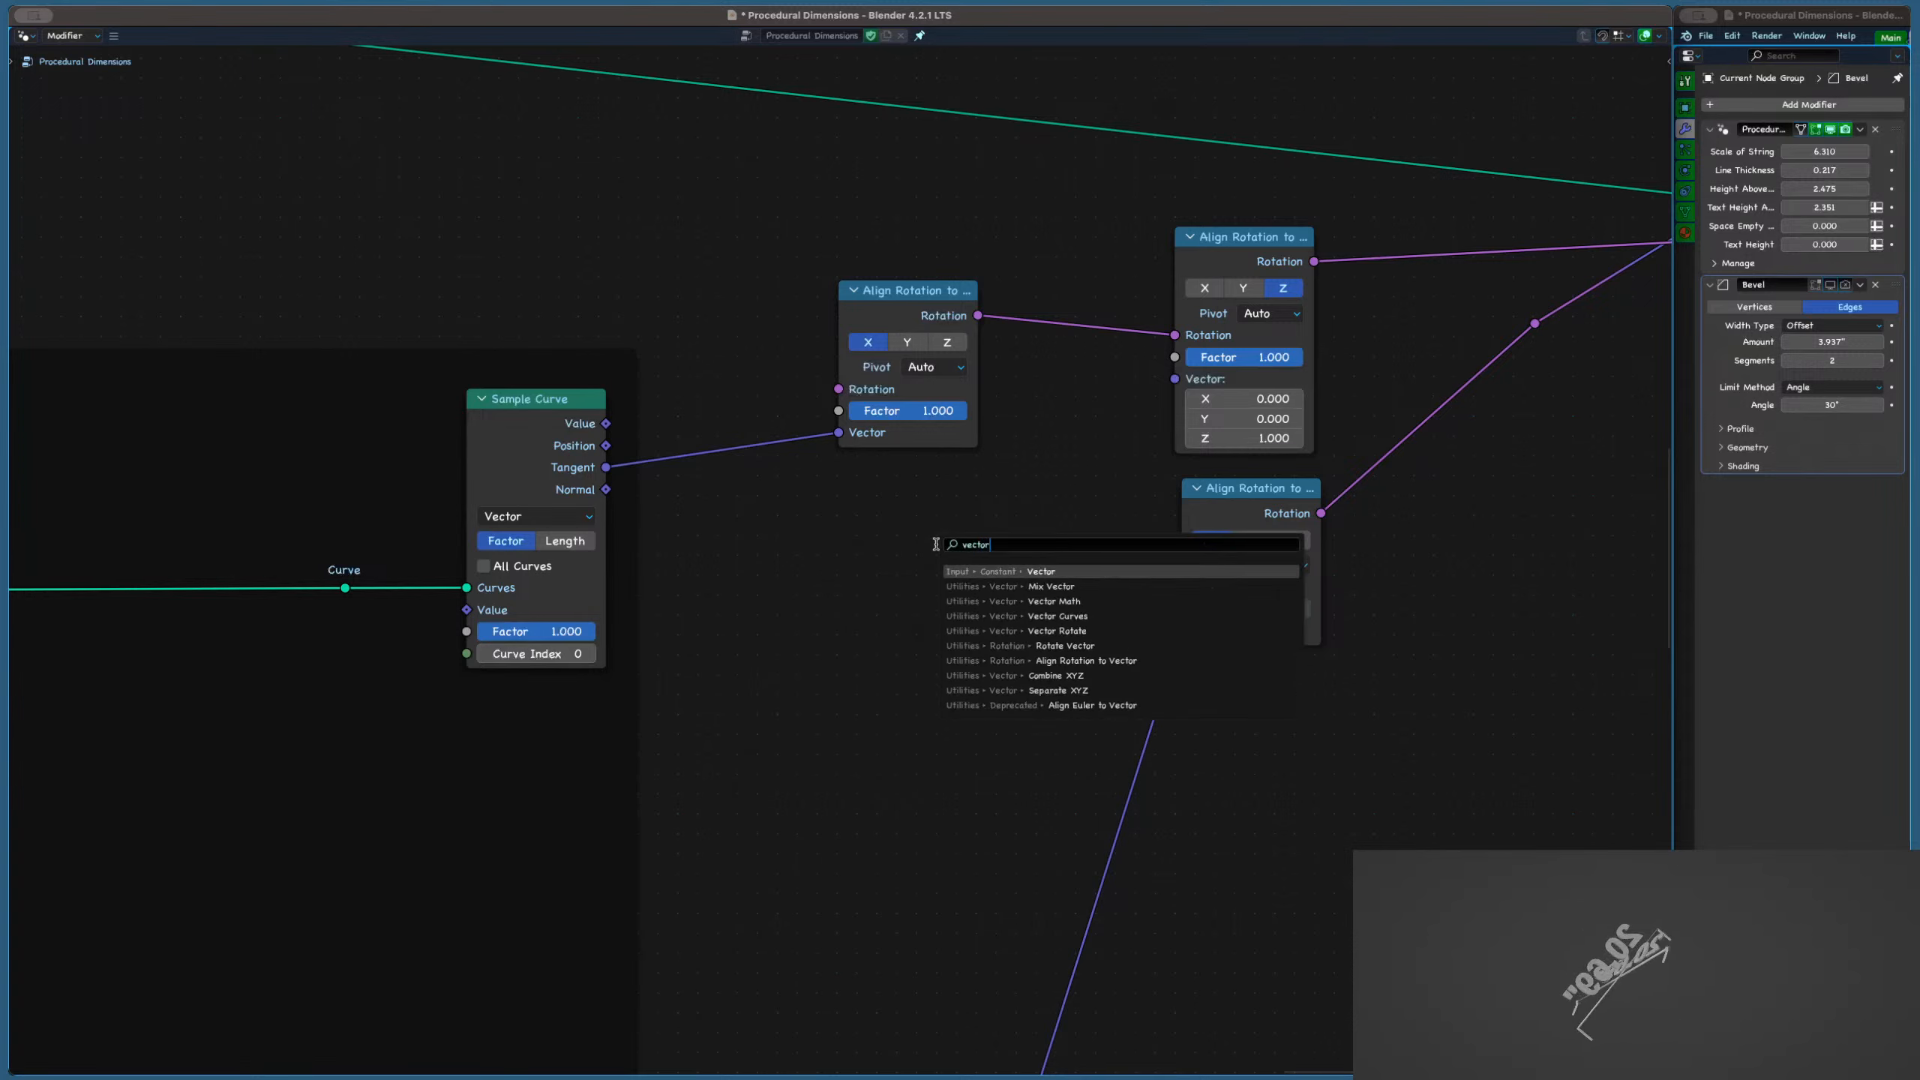
key("Down")
key("Down")
key("Return")
left_click(643, 259)
key("g")
left_click(792, 531)
scroll(755, 474, "up", 1)
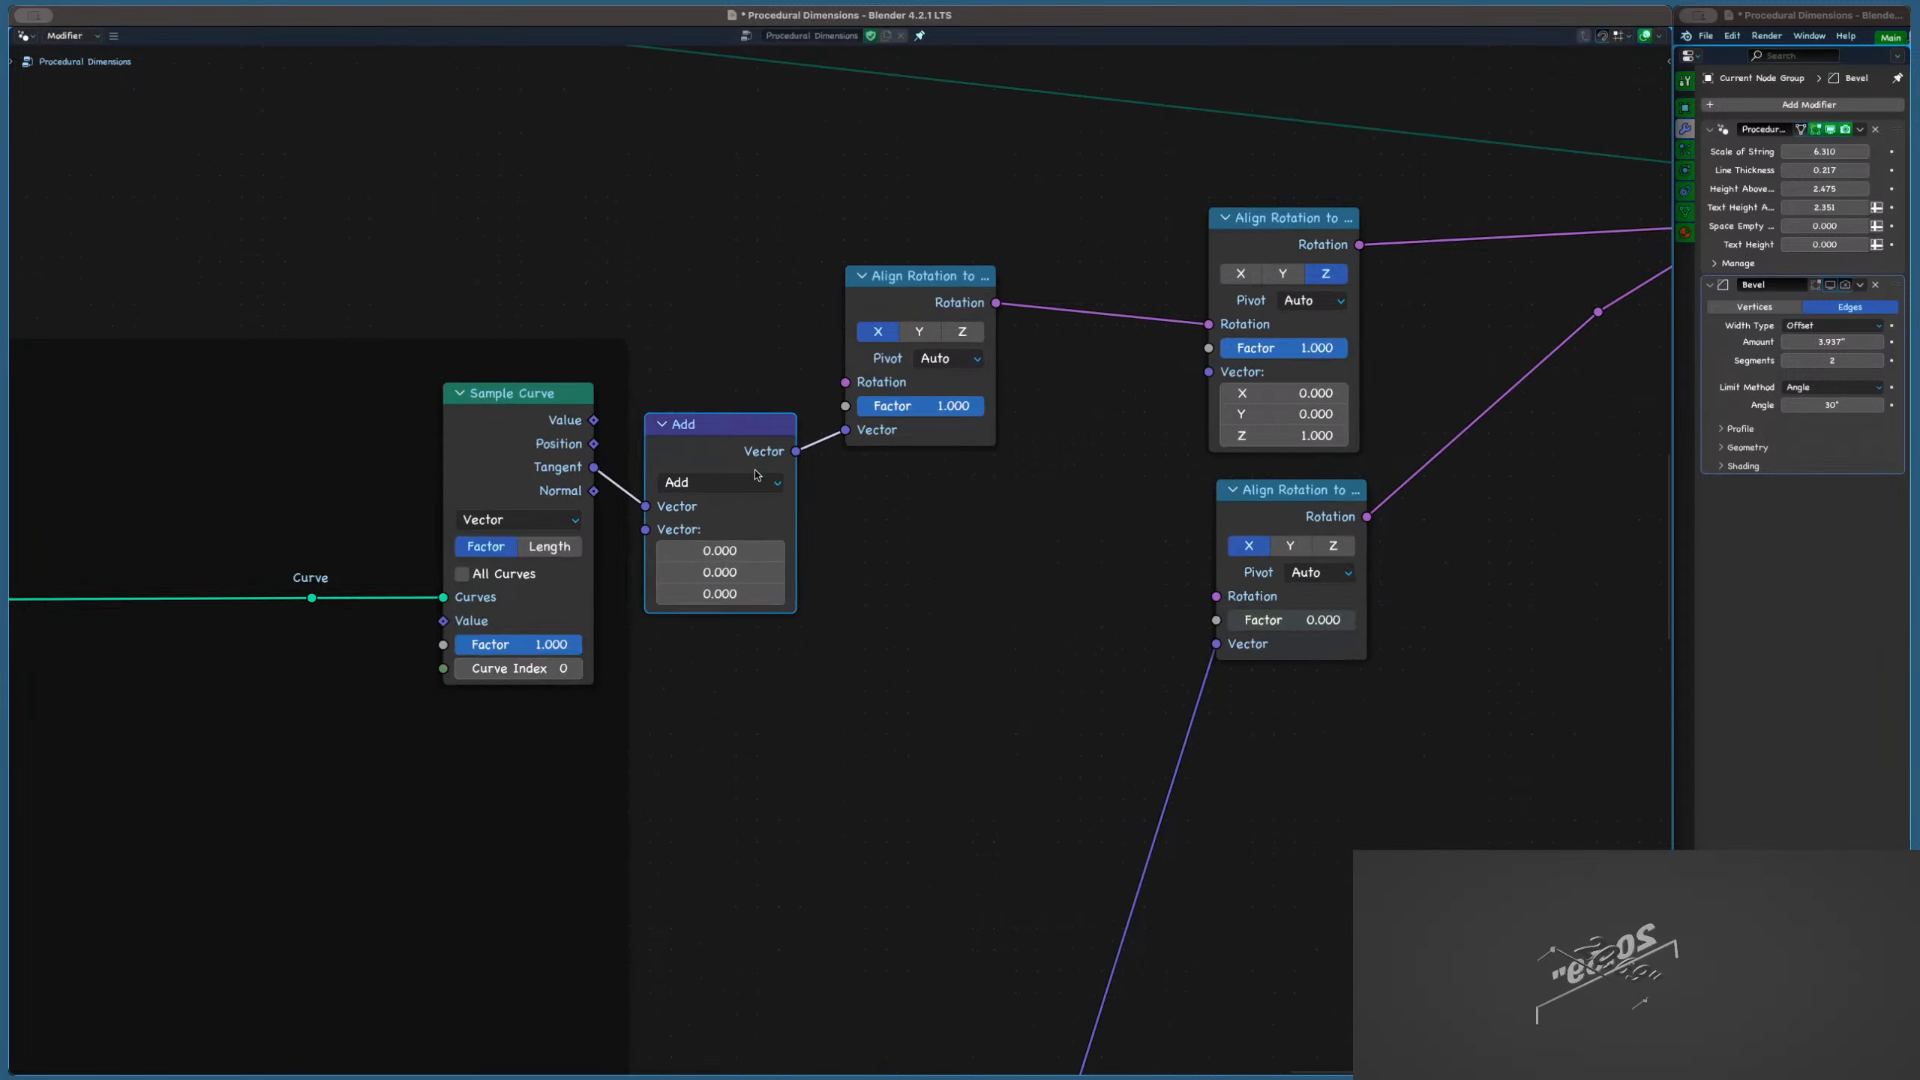
Change the Vector Math operation to Multiply and set its X multiplier to 1 and Y multiplier to -1
scroll(756, 474, "up", 3)
left_click(756, 482)
left_click(642, 527)
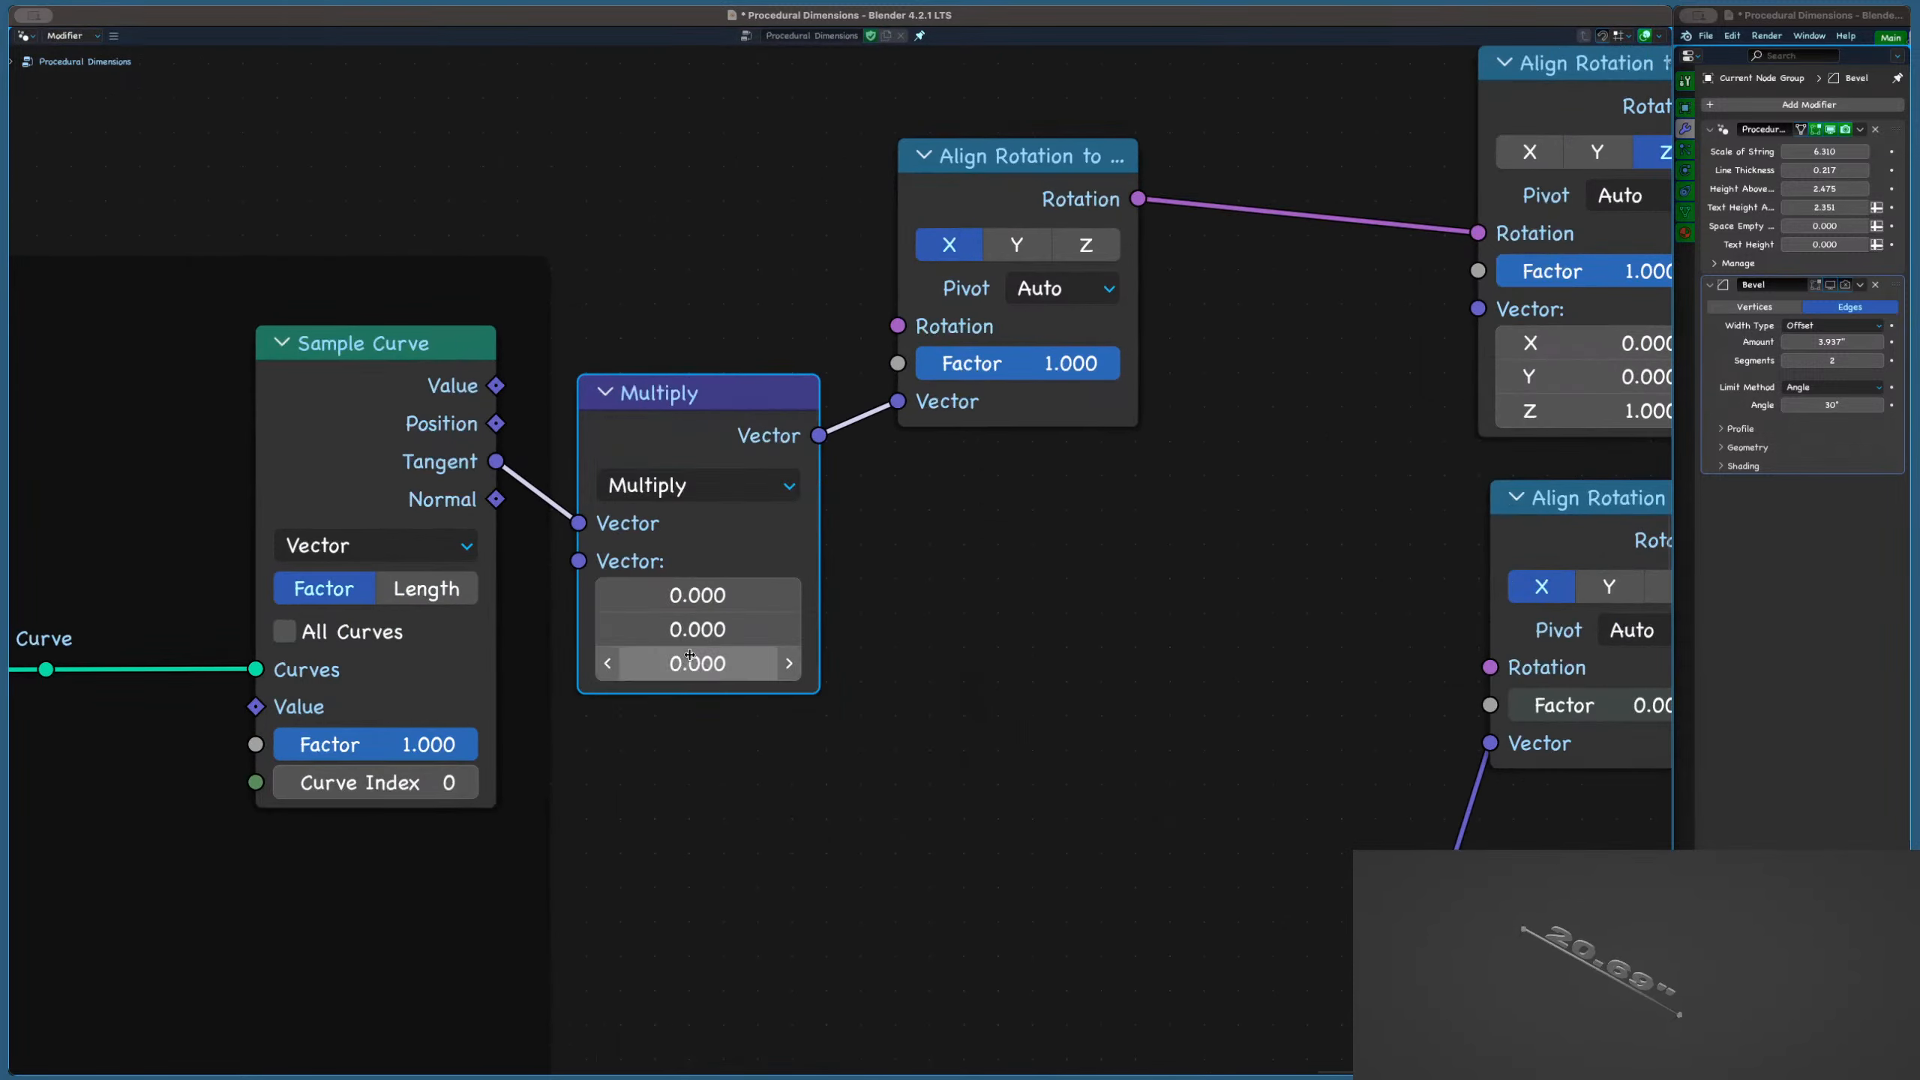
left_click_drag(702, 600, 717, 599)
left_click(697, 596)
type("1")
key("Return")
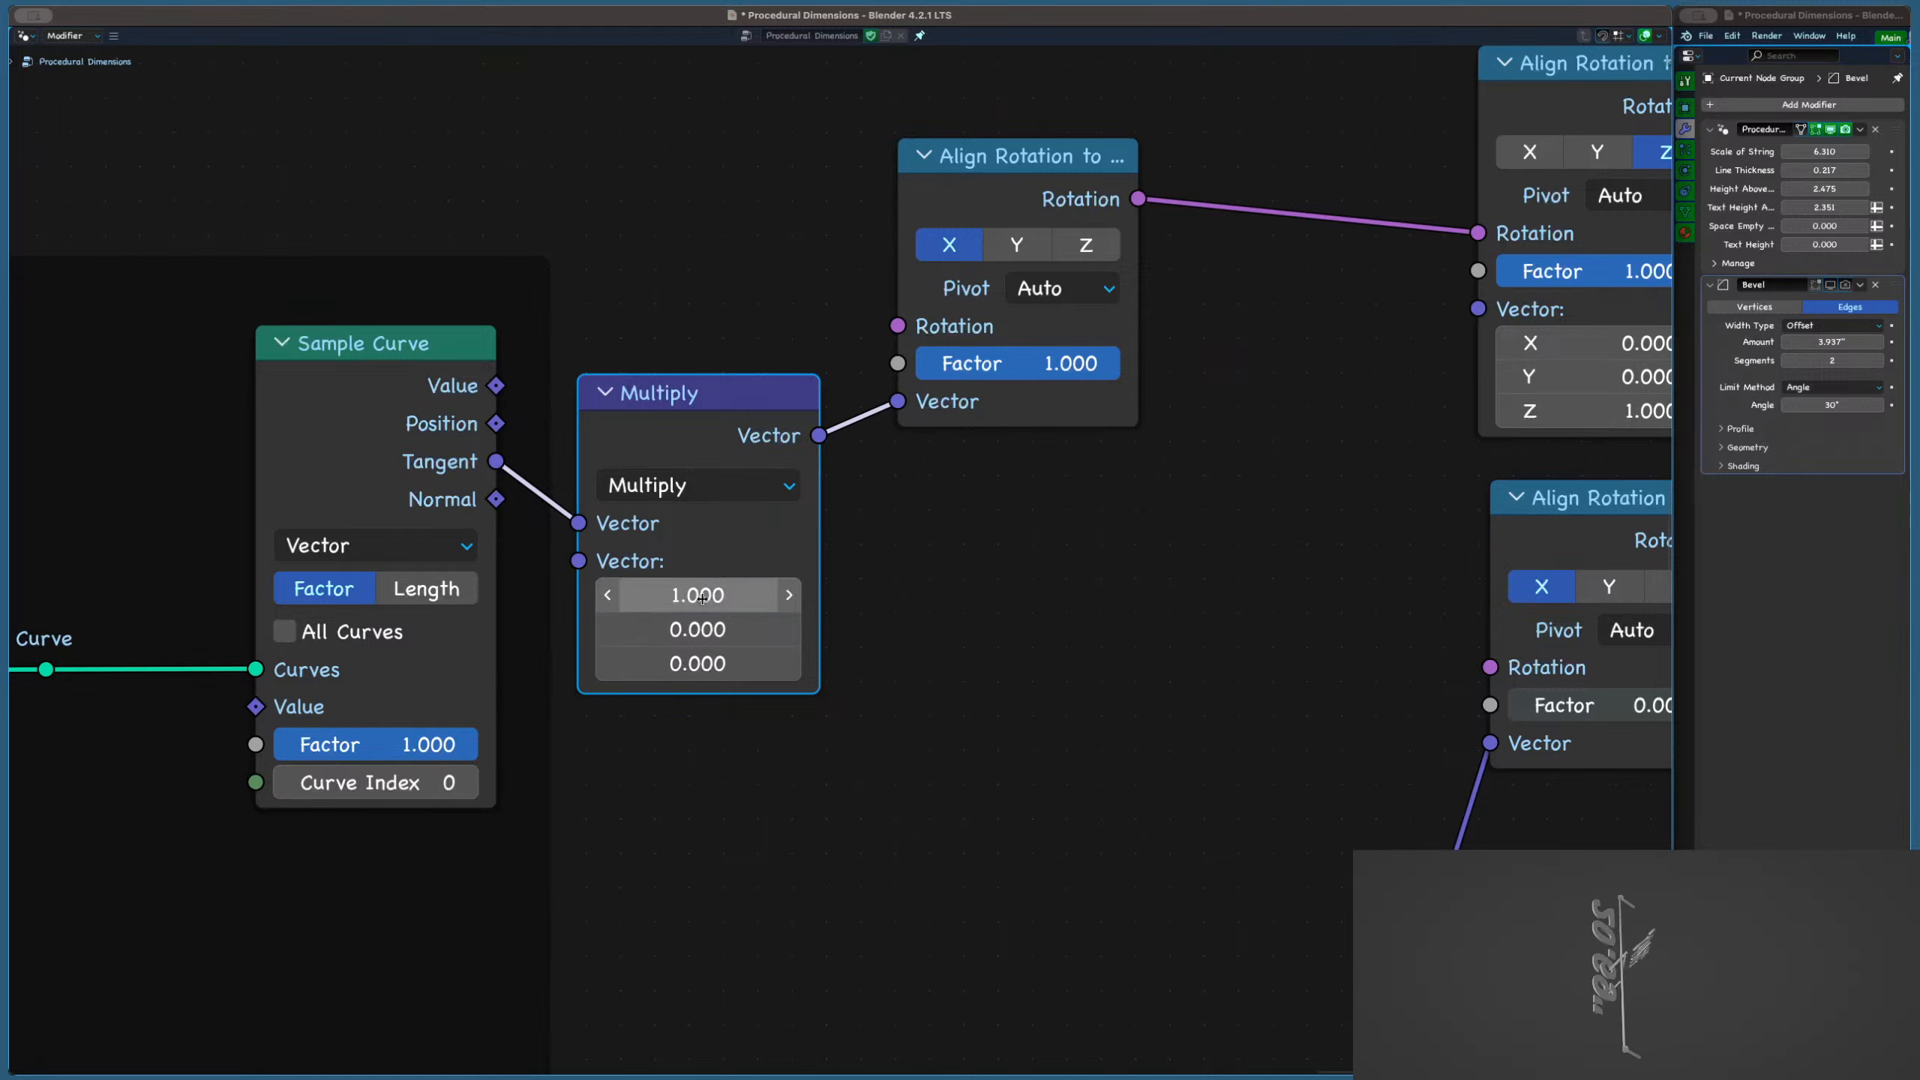
left_click(694, 633)
type("-1")
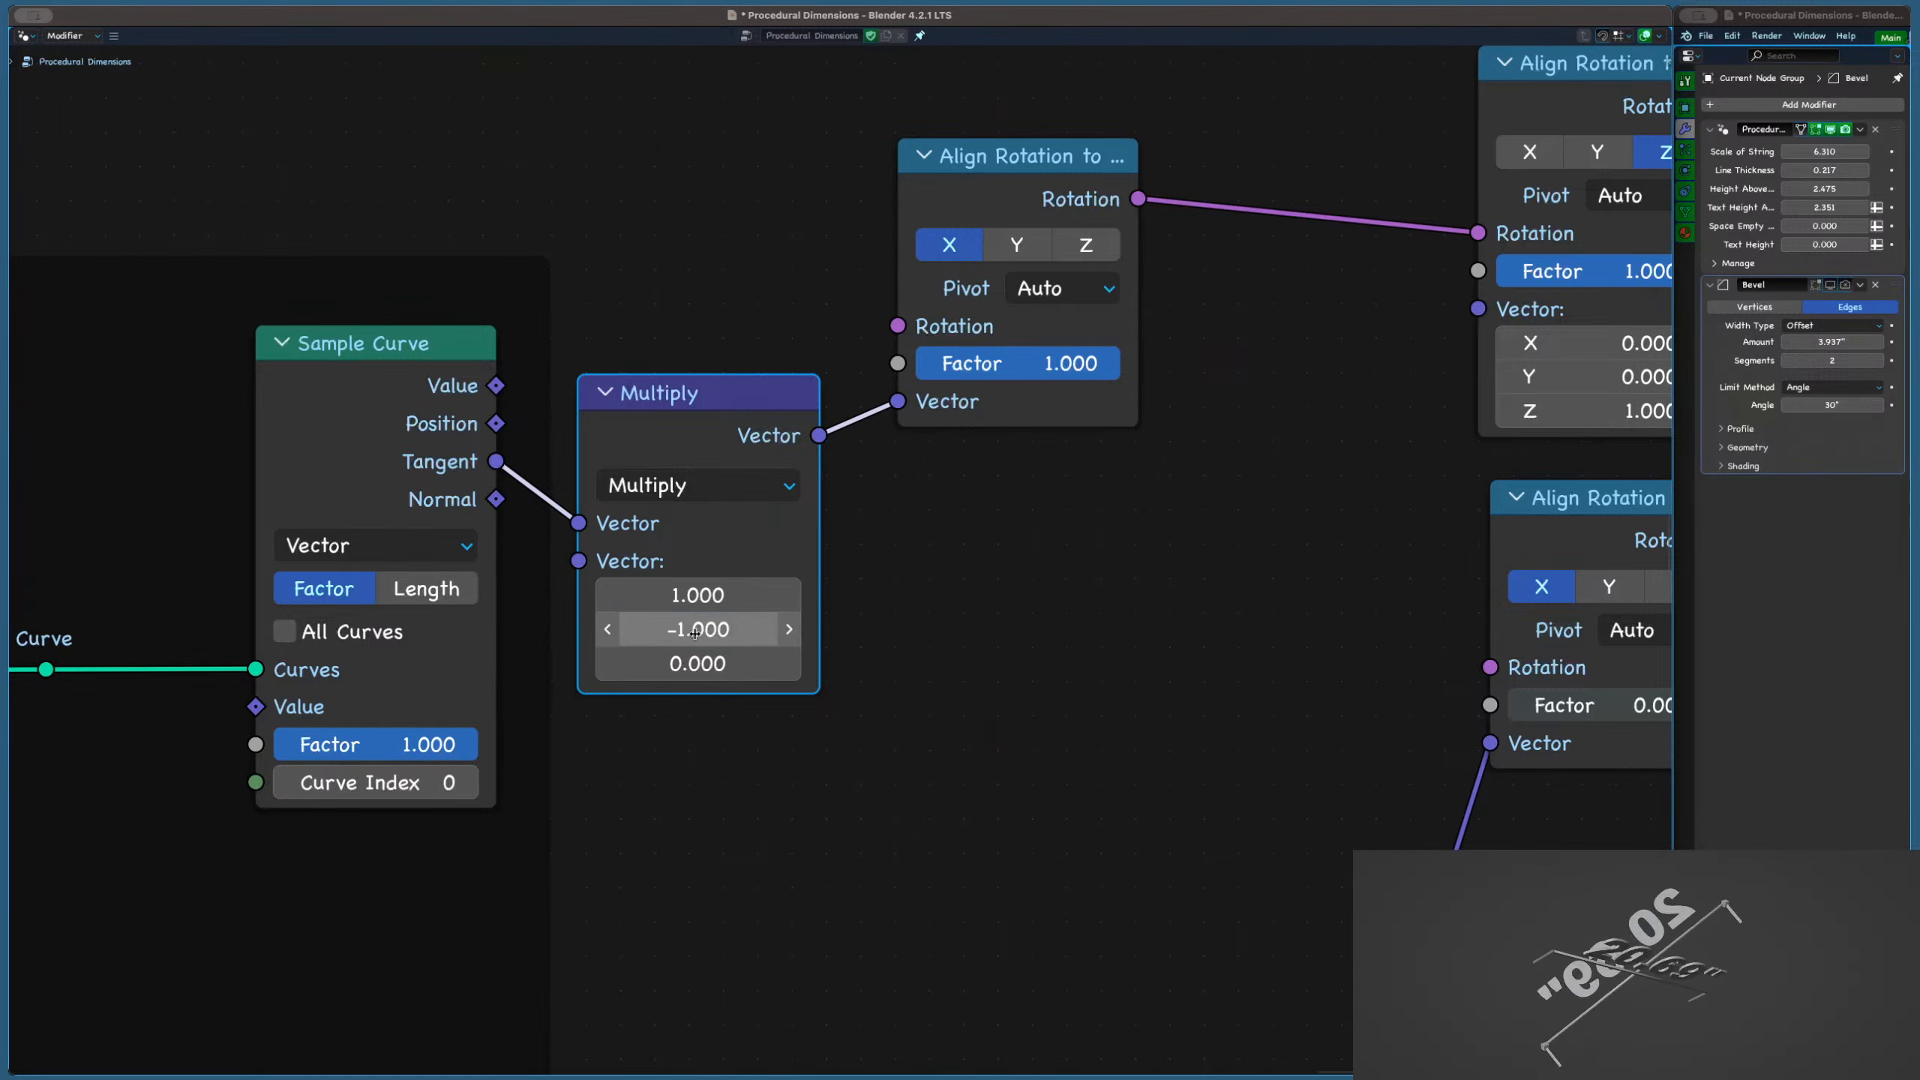
Test several Z multipliers on the Multiply node and set the value to -100
key("Tab")
type("-1.6")
key("Return")
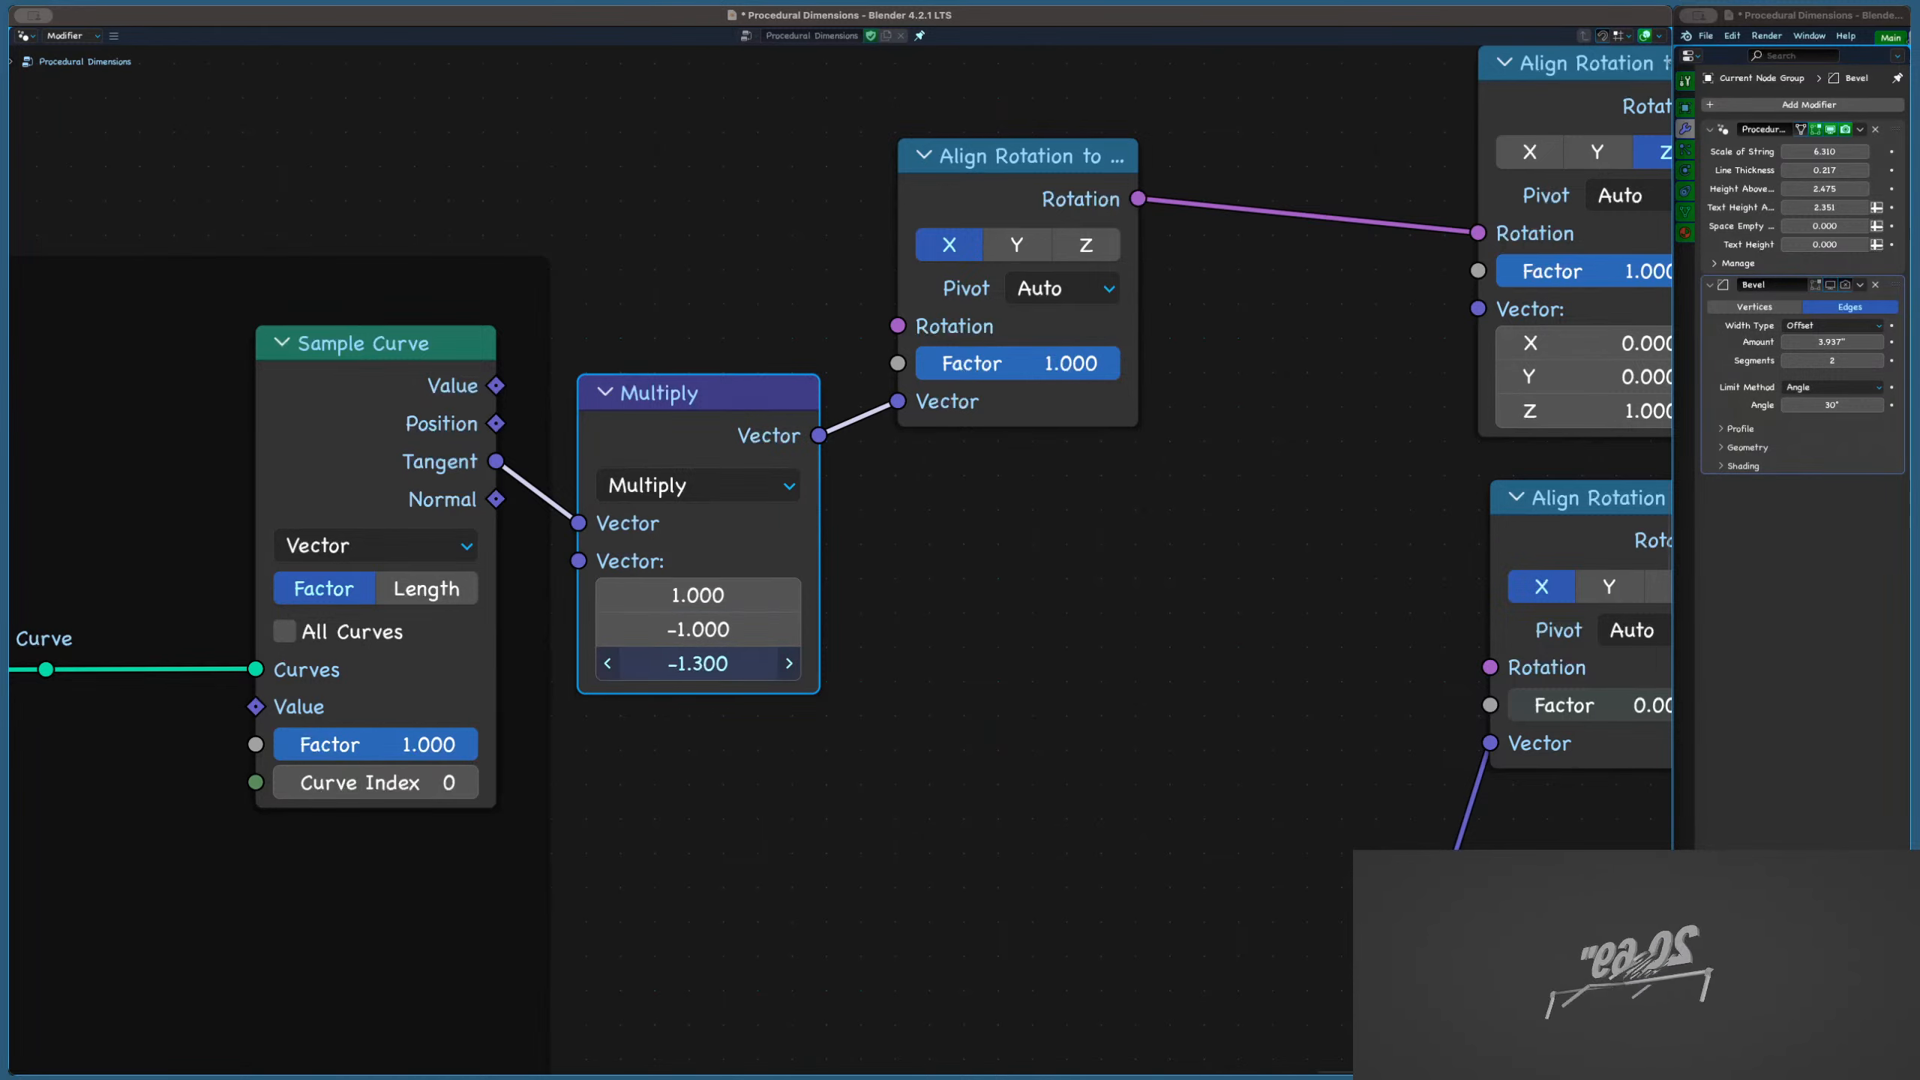
left_click_drag(698, 663, 756, 663)
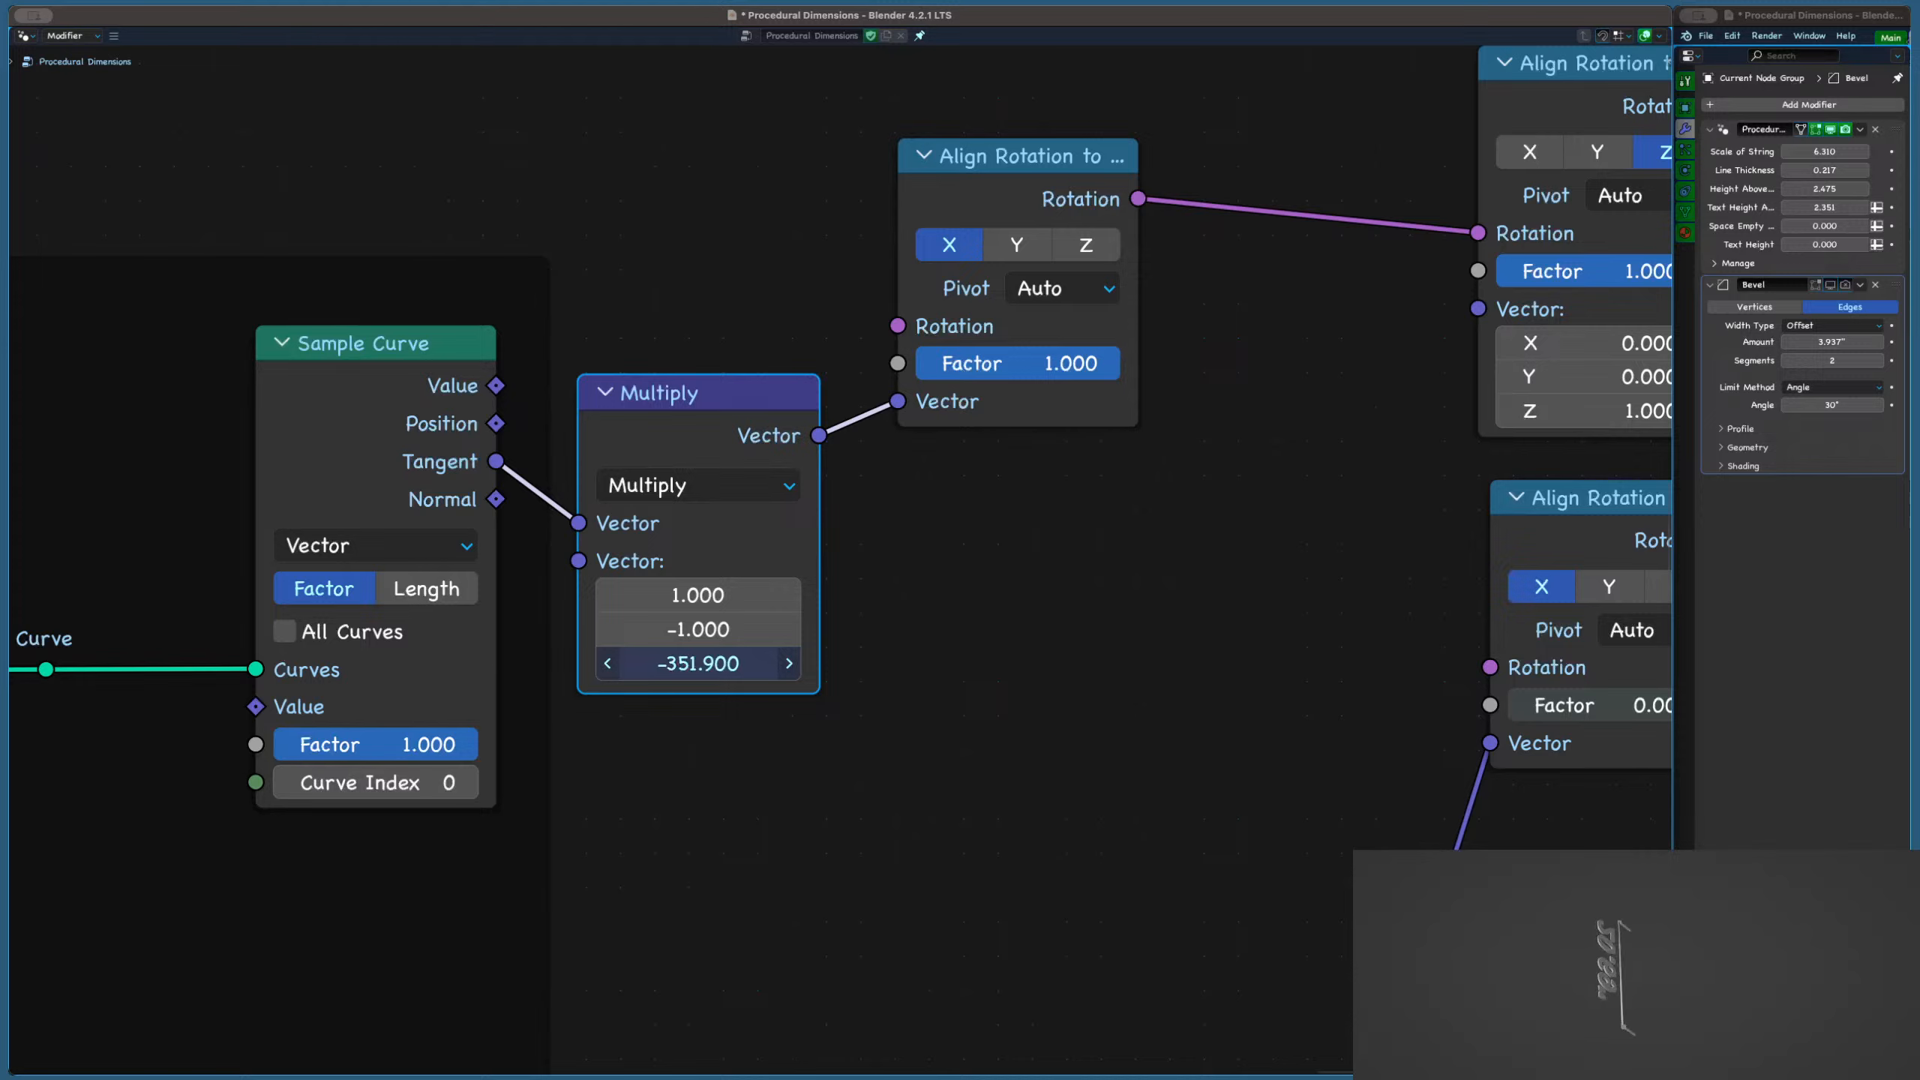
key("BackSpace")
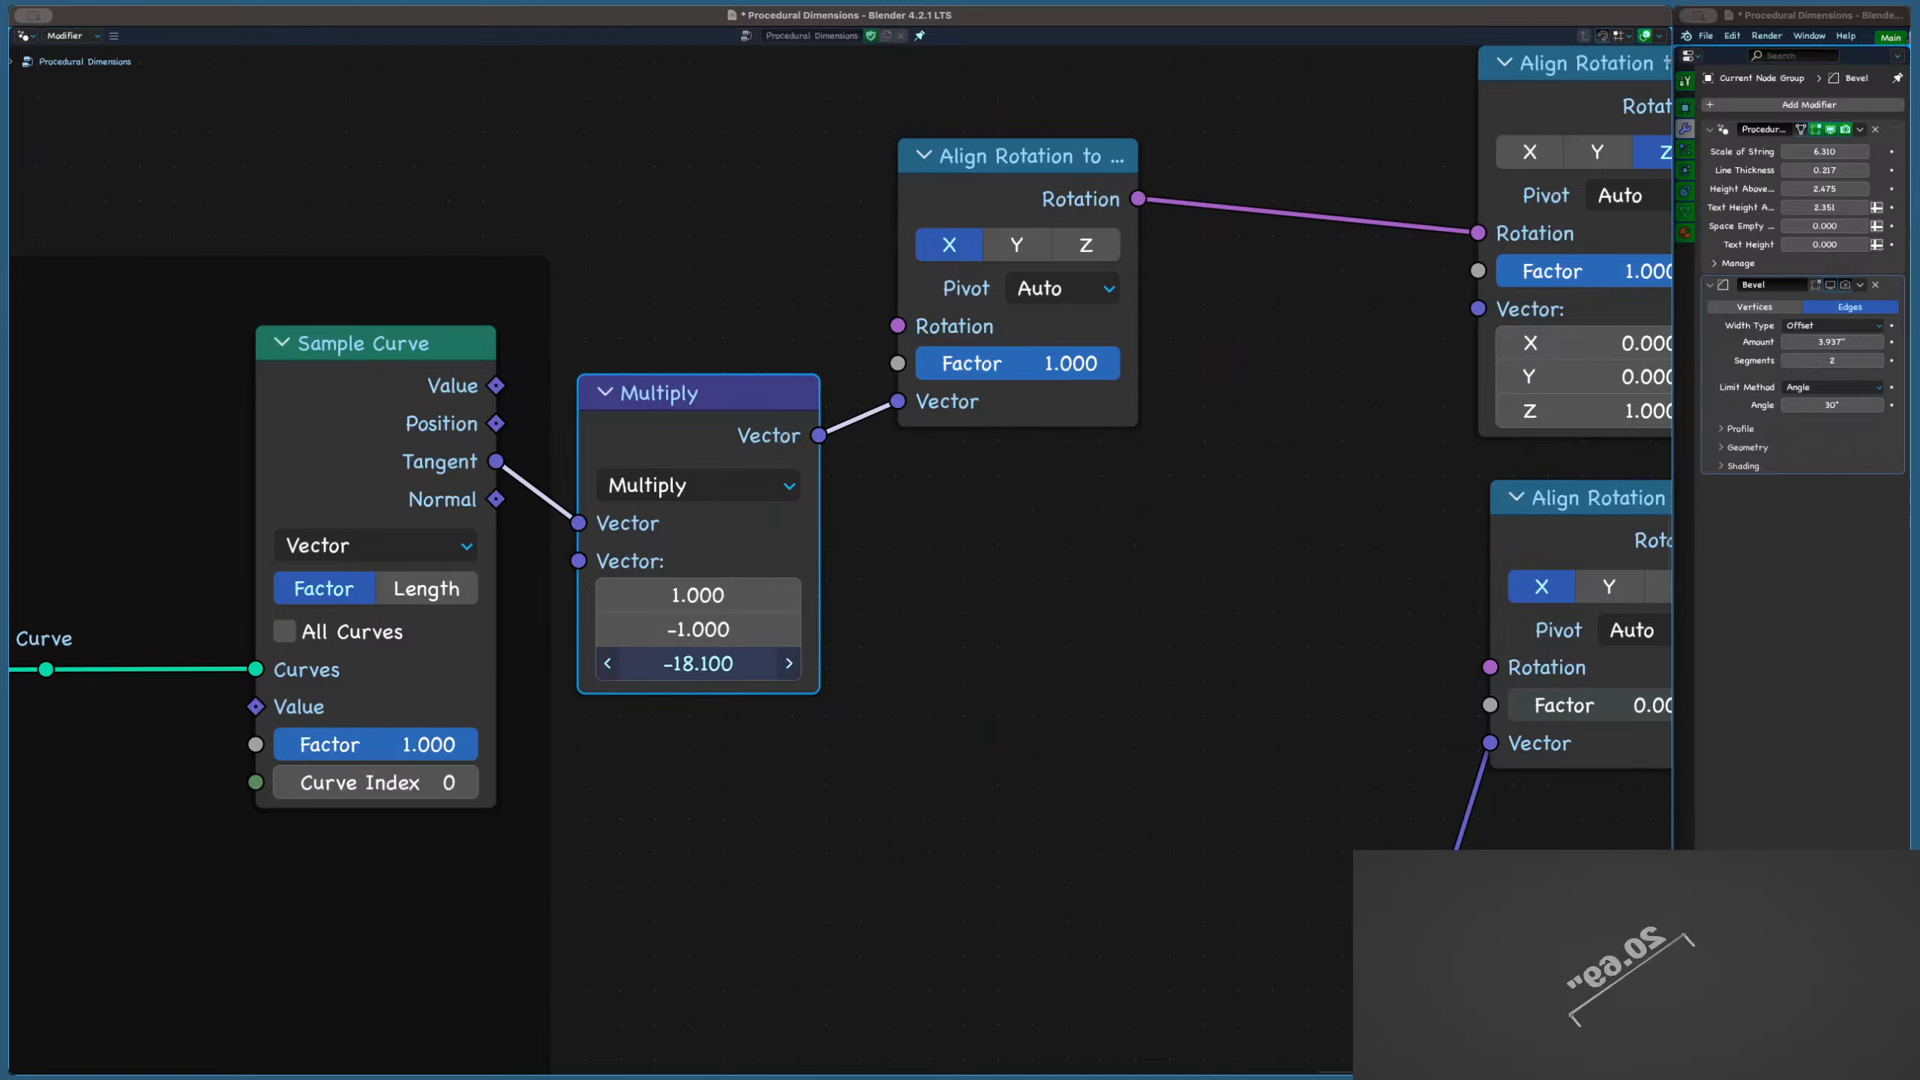
left_click_drag(726, 663, 756, 663)
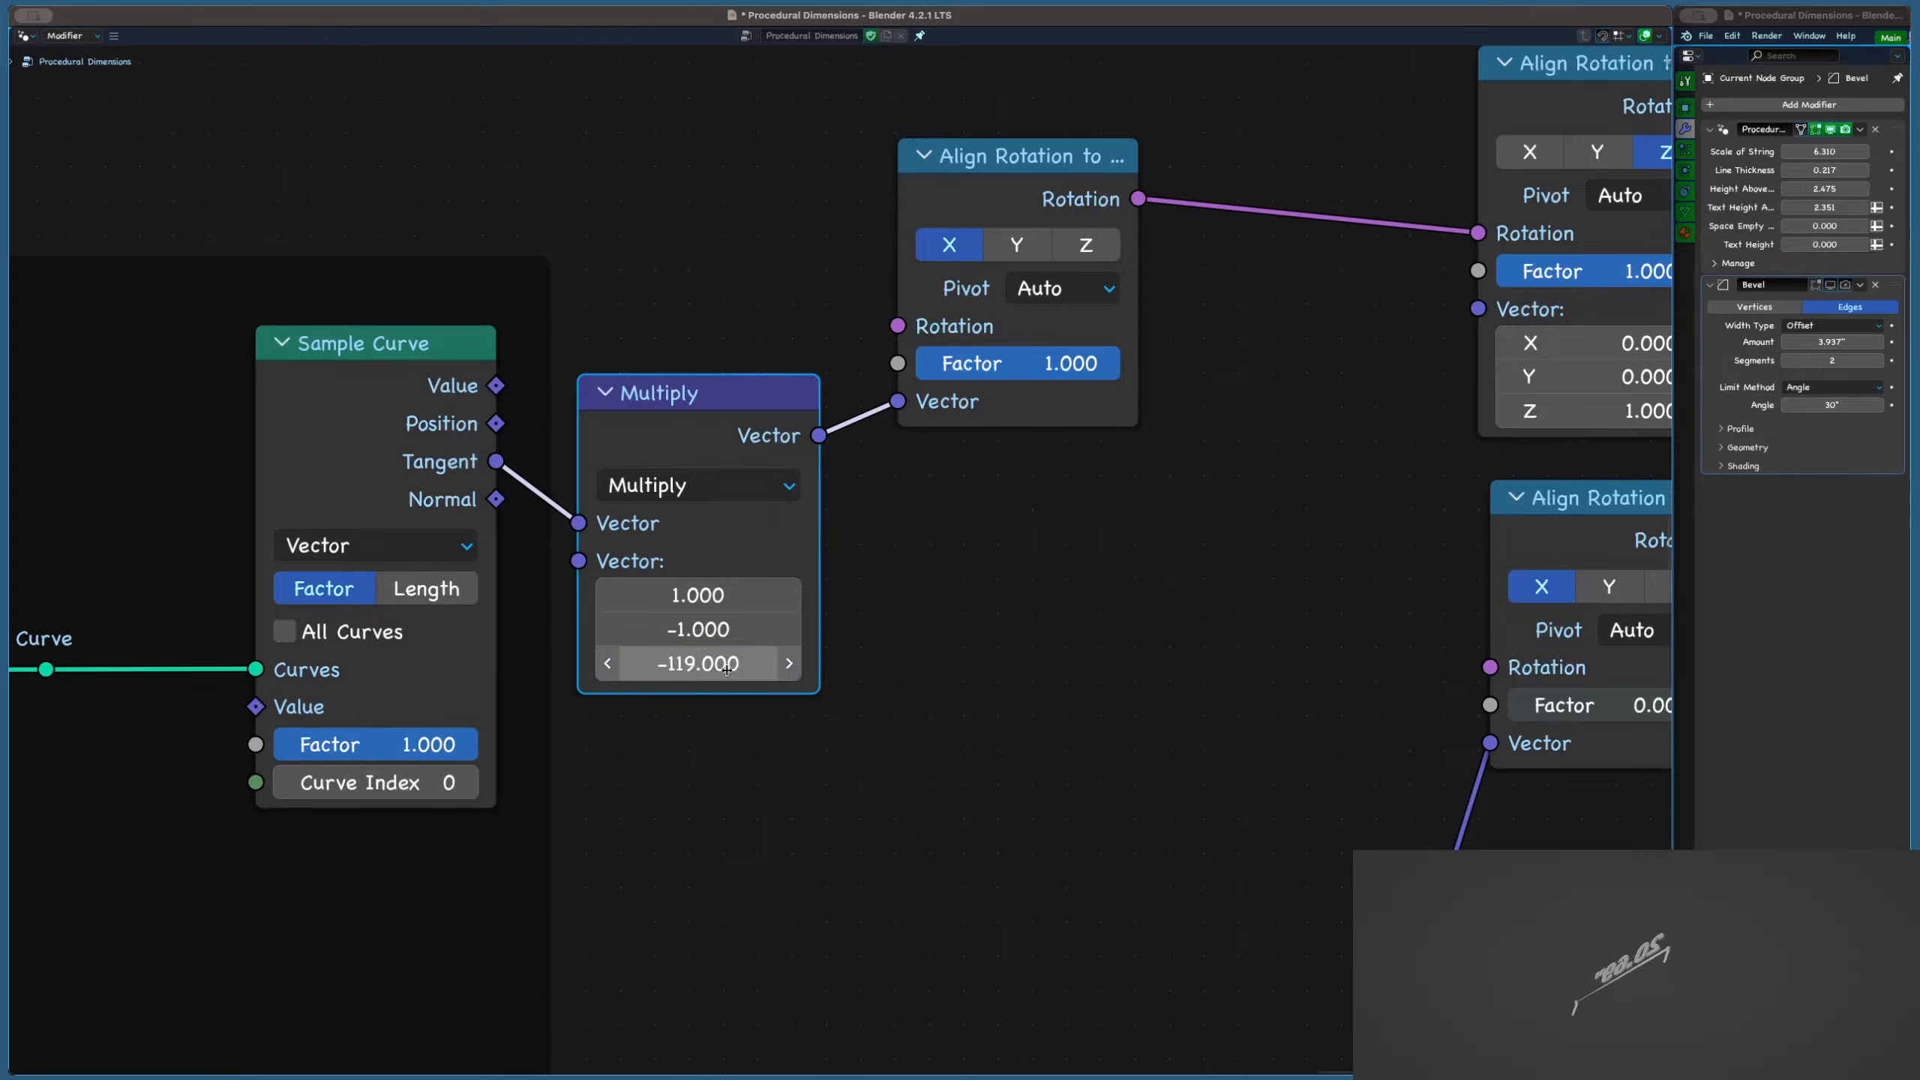
left_click(756, 662)
type("-100")
key("Return")
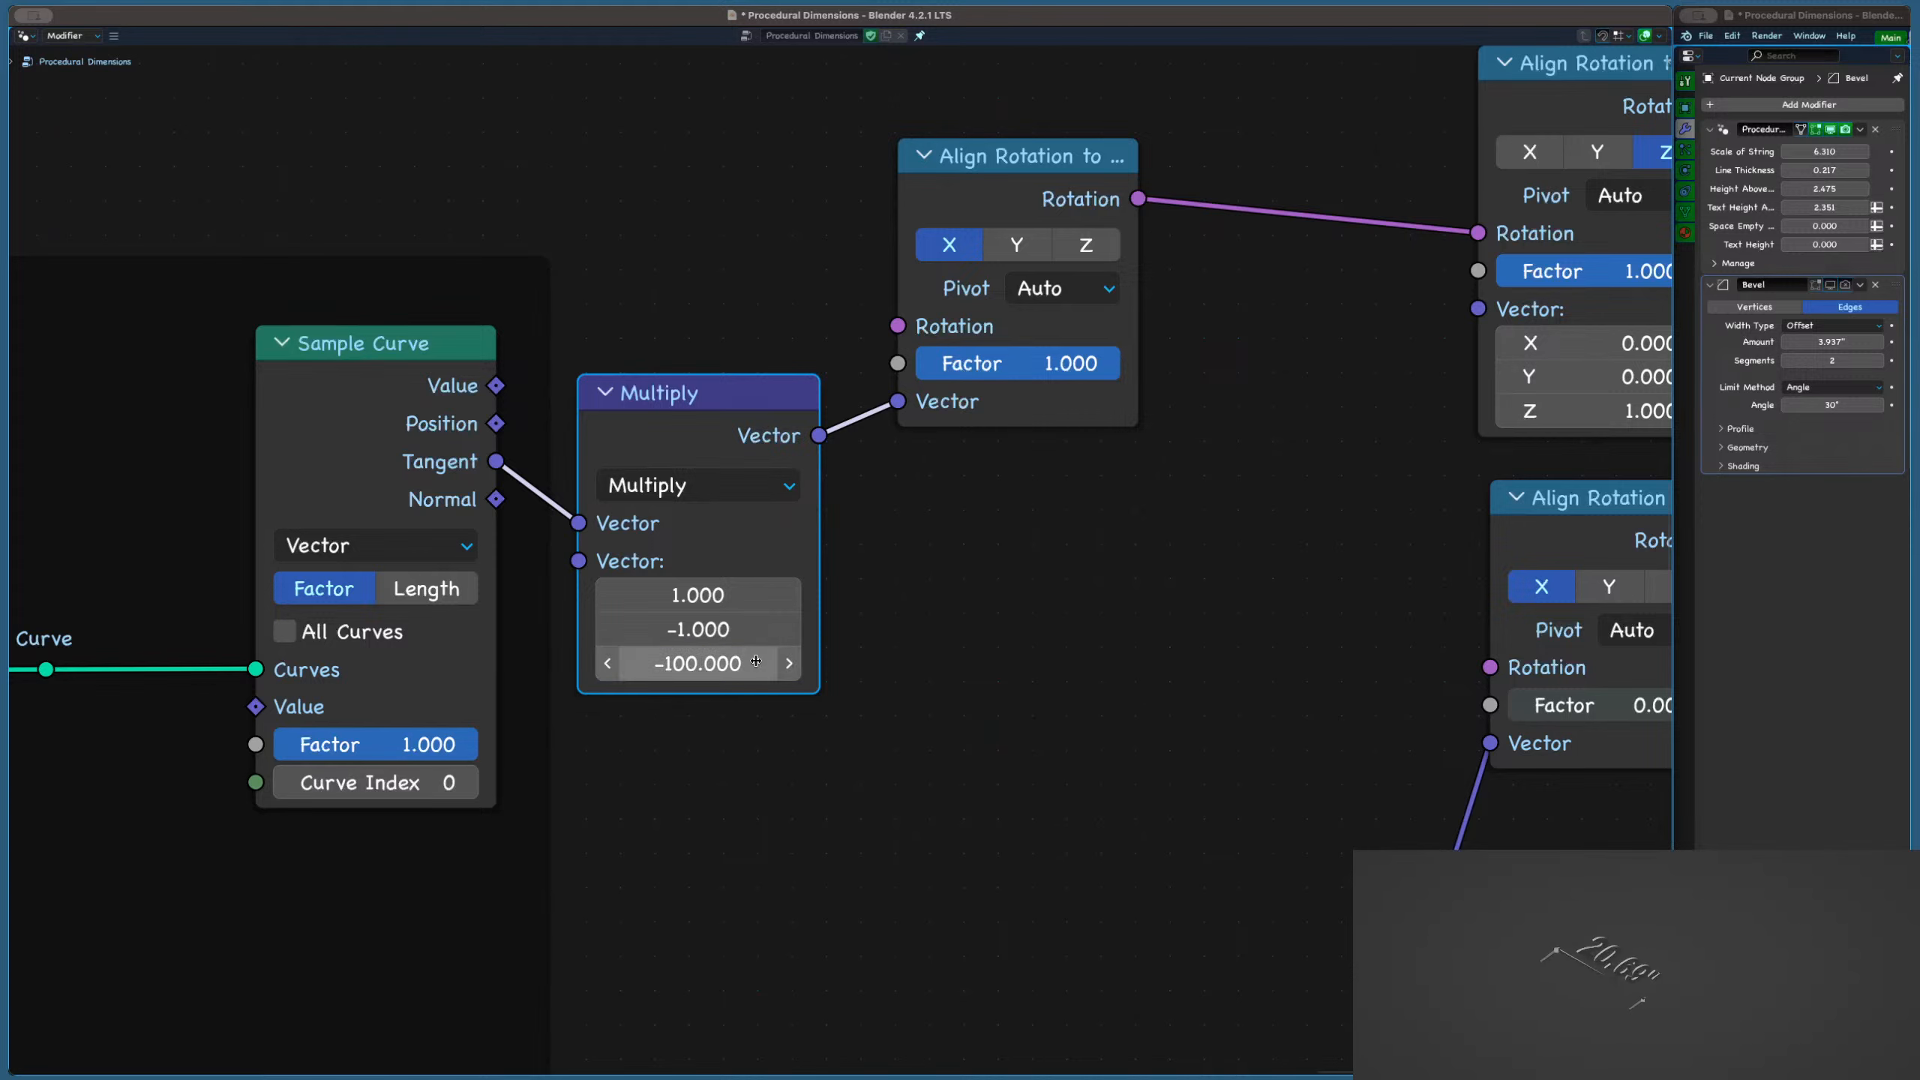
Try other Y and X vector values on the second Align Rotation to Vector node and reset both to 0
left_click(964, 540)
middle_click_drag(965, 540, 642, 579)
mouse_move(642, 578)
left_mouse_down()
mouse_move(491, 598)
mouse_move(642, 578)
left_mouse_up()
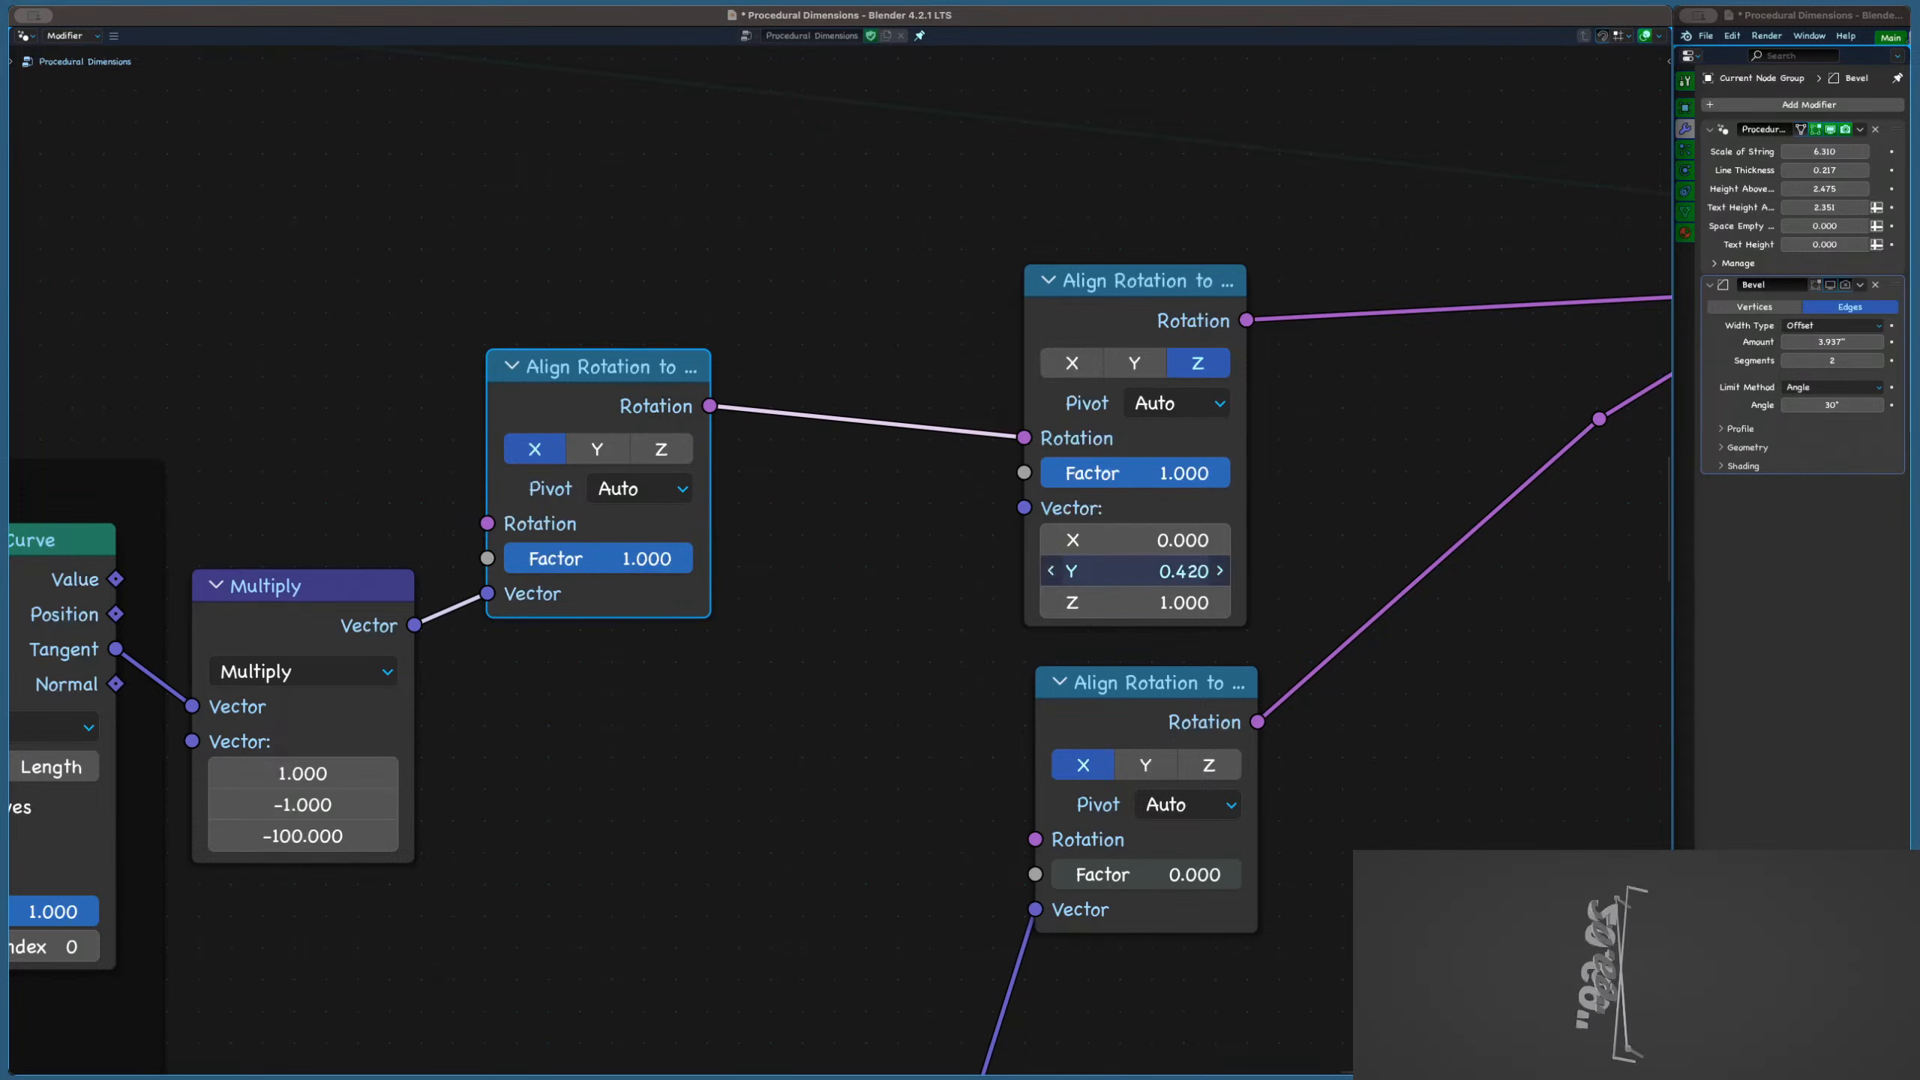
key("BackSpace")
left_click_drag(1179, 539, 1194, 539)
key("BackSpace")
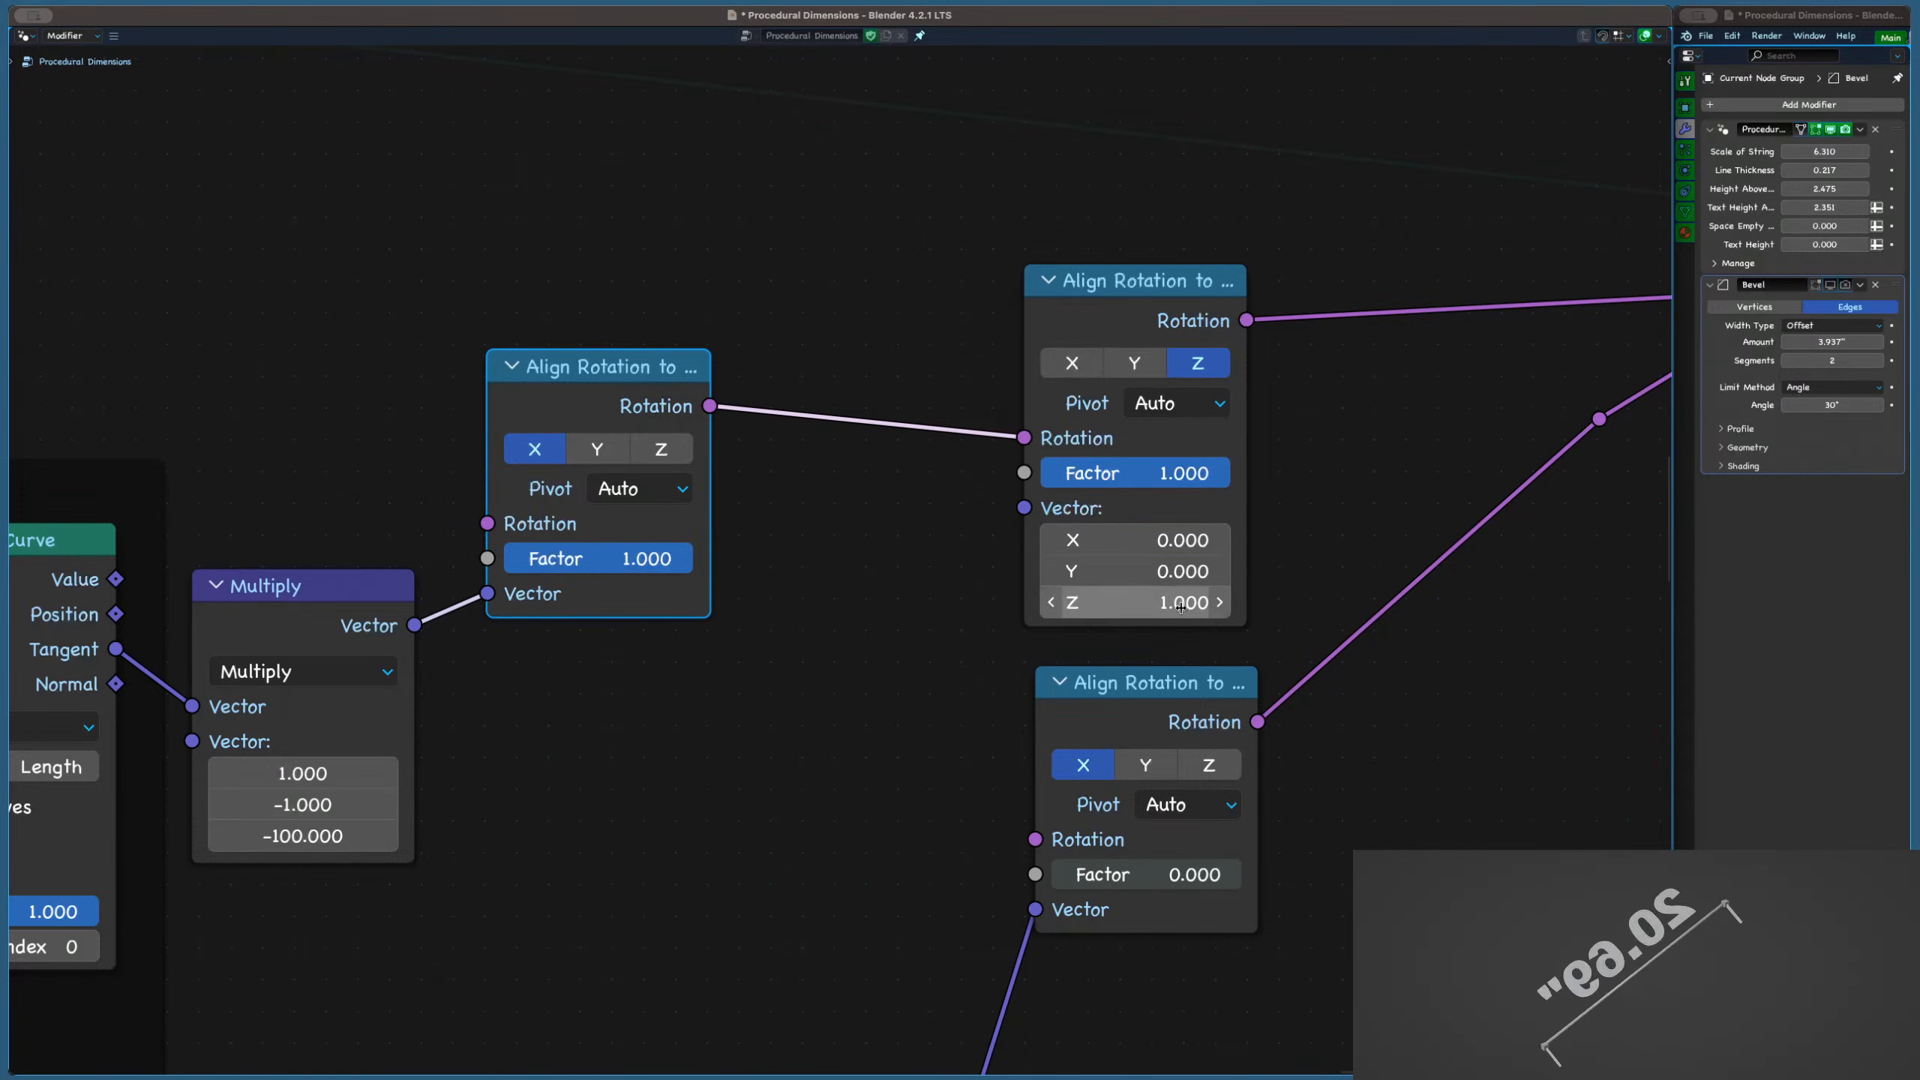
Try other Z vector values on the upper Align Rotation to Vector node and set the lower one's Factor to 0.042
left_click_drag(1181, 607, 1074, 607)
key("BackSpace")
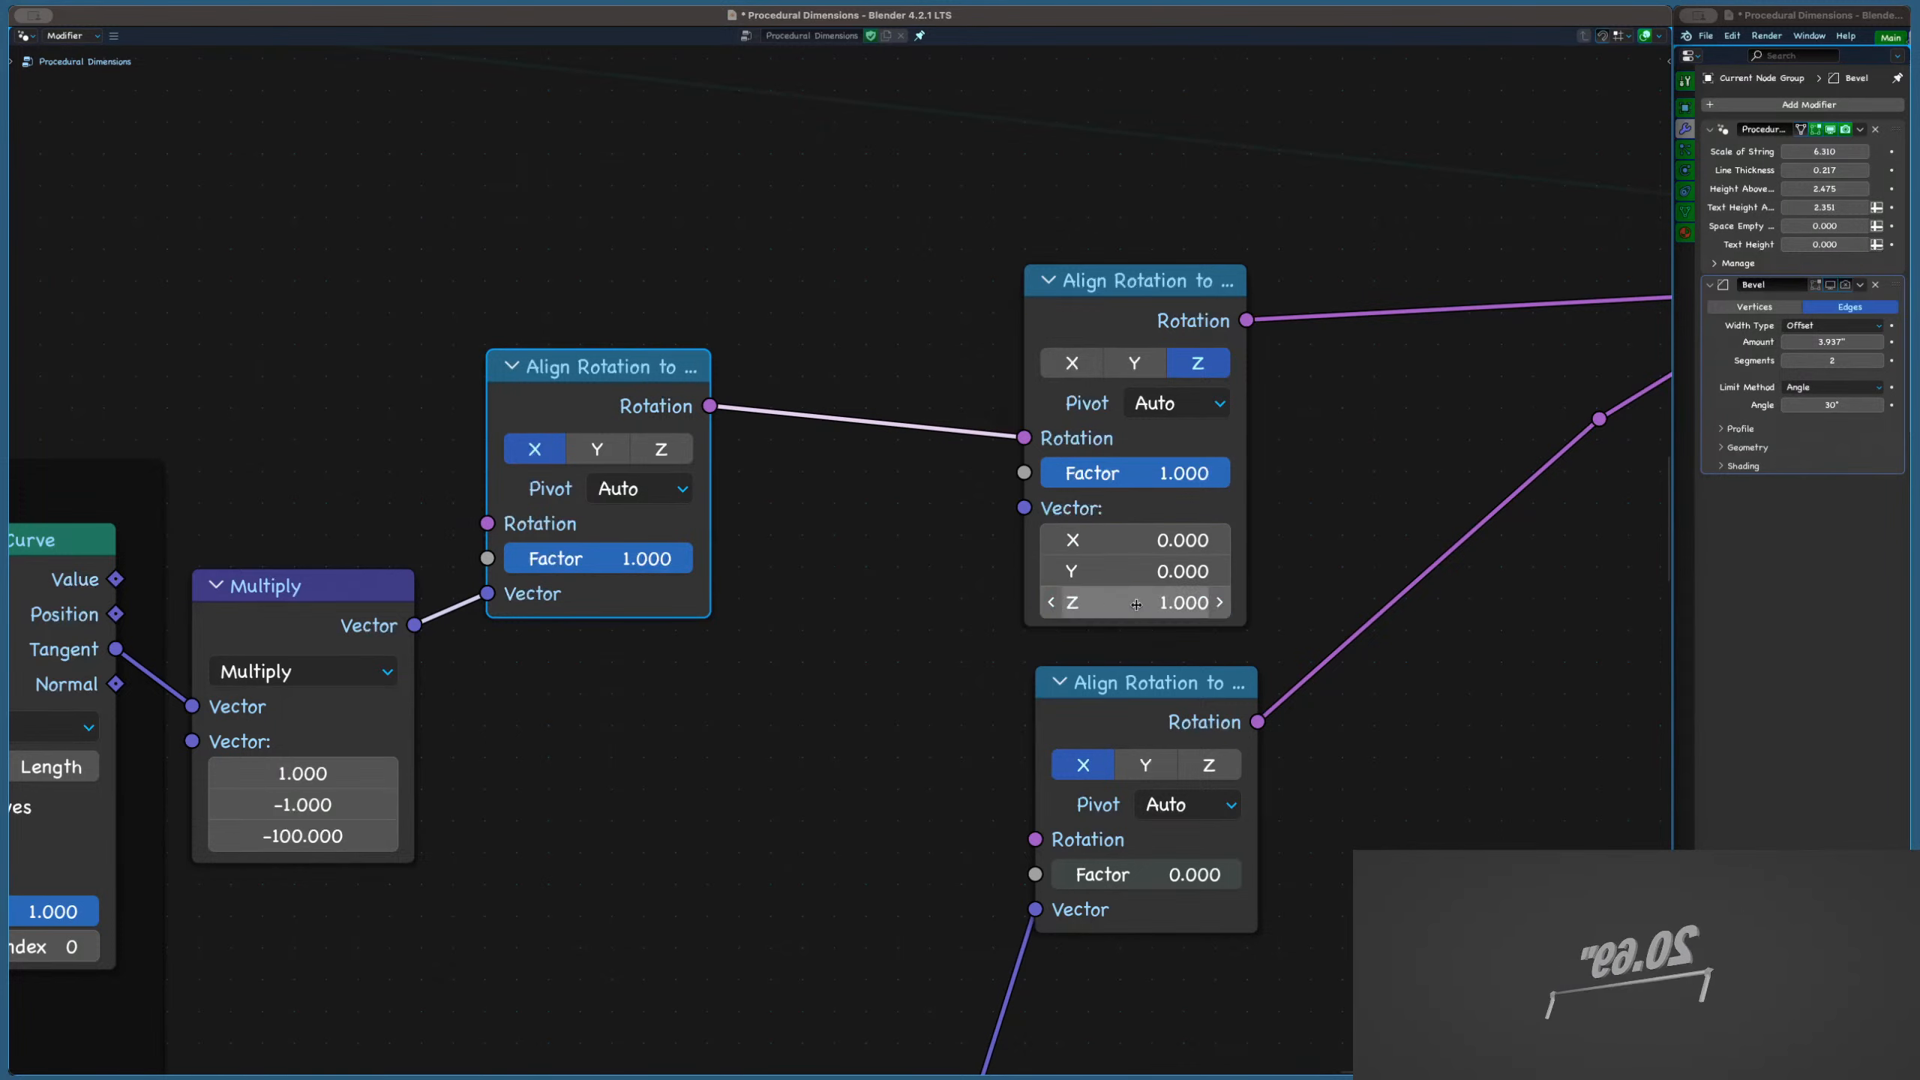
scroll(969, 612, "down", 5)
middle_click_drag(969, 611, 719, 535)
scroll(829, 711, "up", 1)
left_click_drag(824, 711, 833, 711)
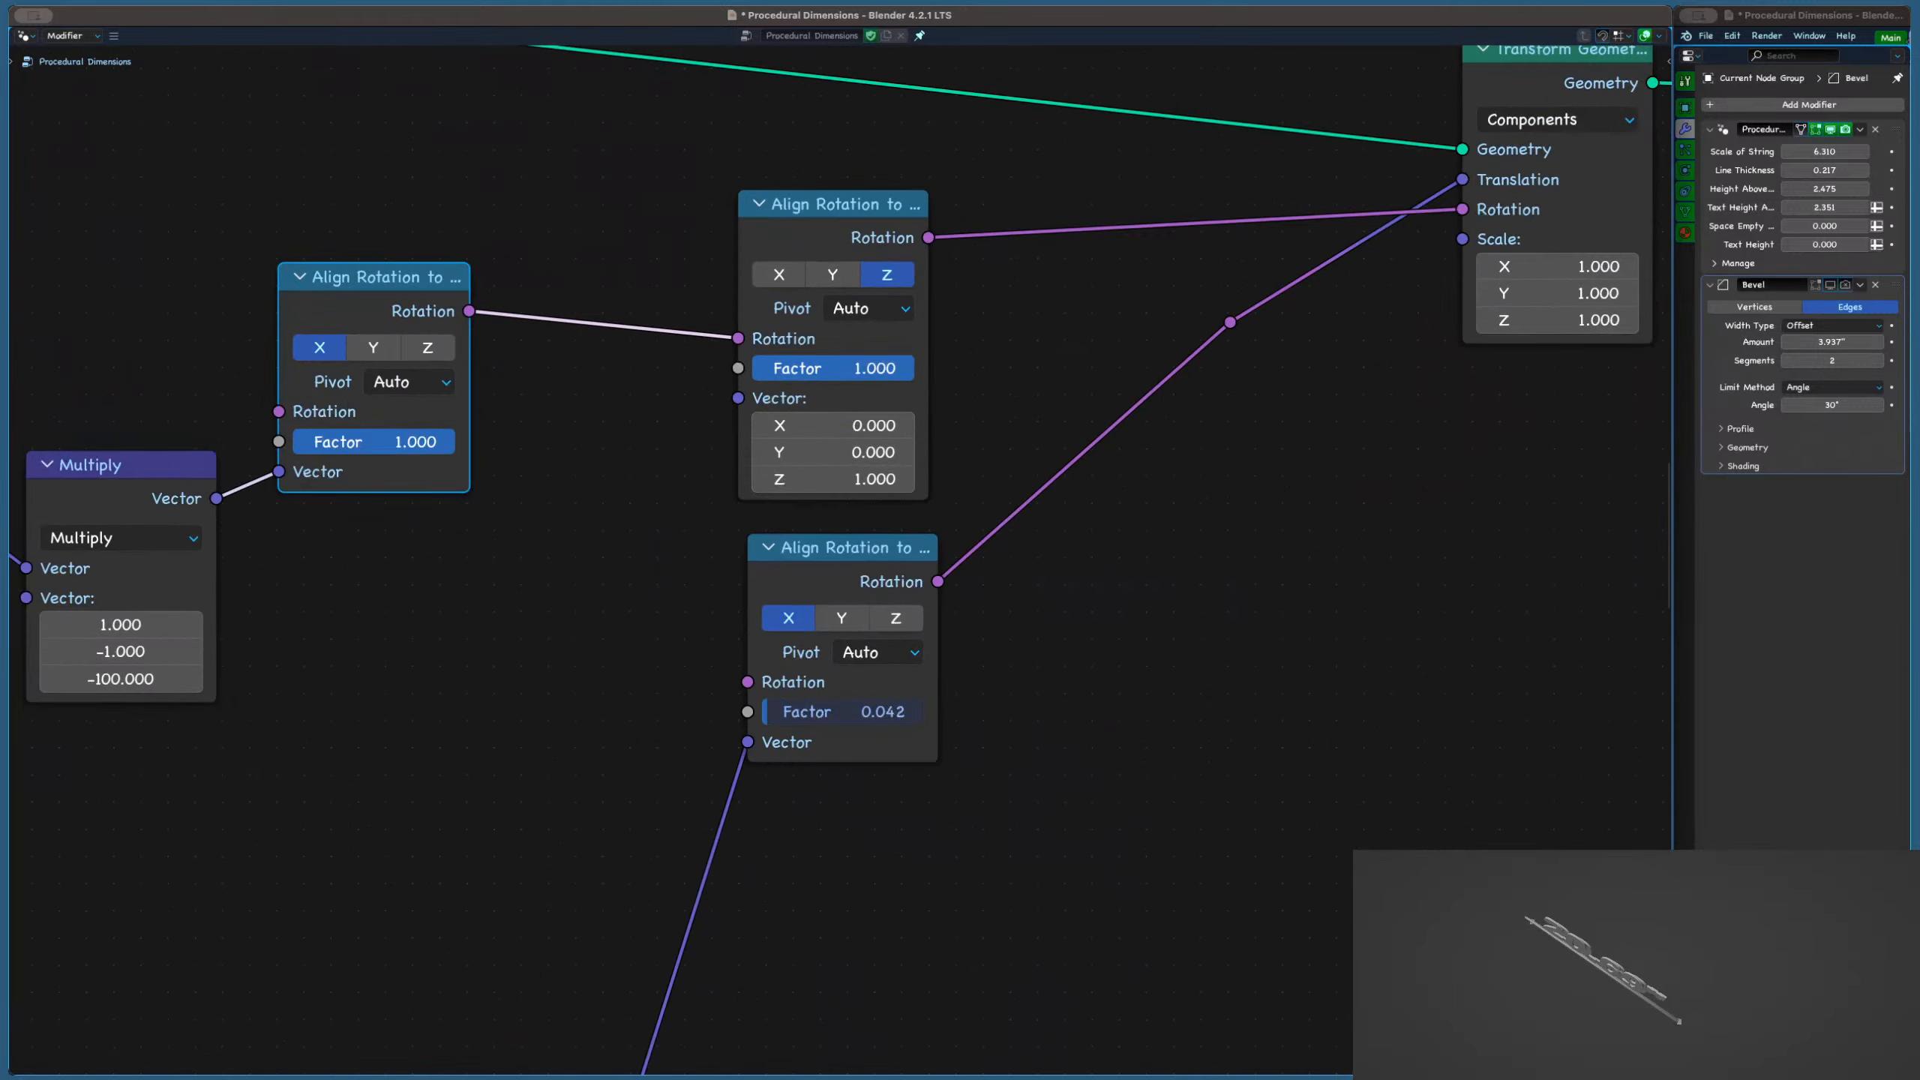
Cut the lower Align Rotation to Vector node's incoming Vector link and its outgoing Rotation link
scroll(1011, 613, "down", 3)
scroll(1011, 578, "down", 5)
scroll(1012, 578, "left", 4)
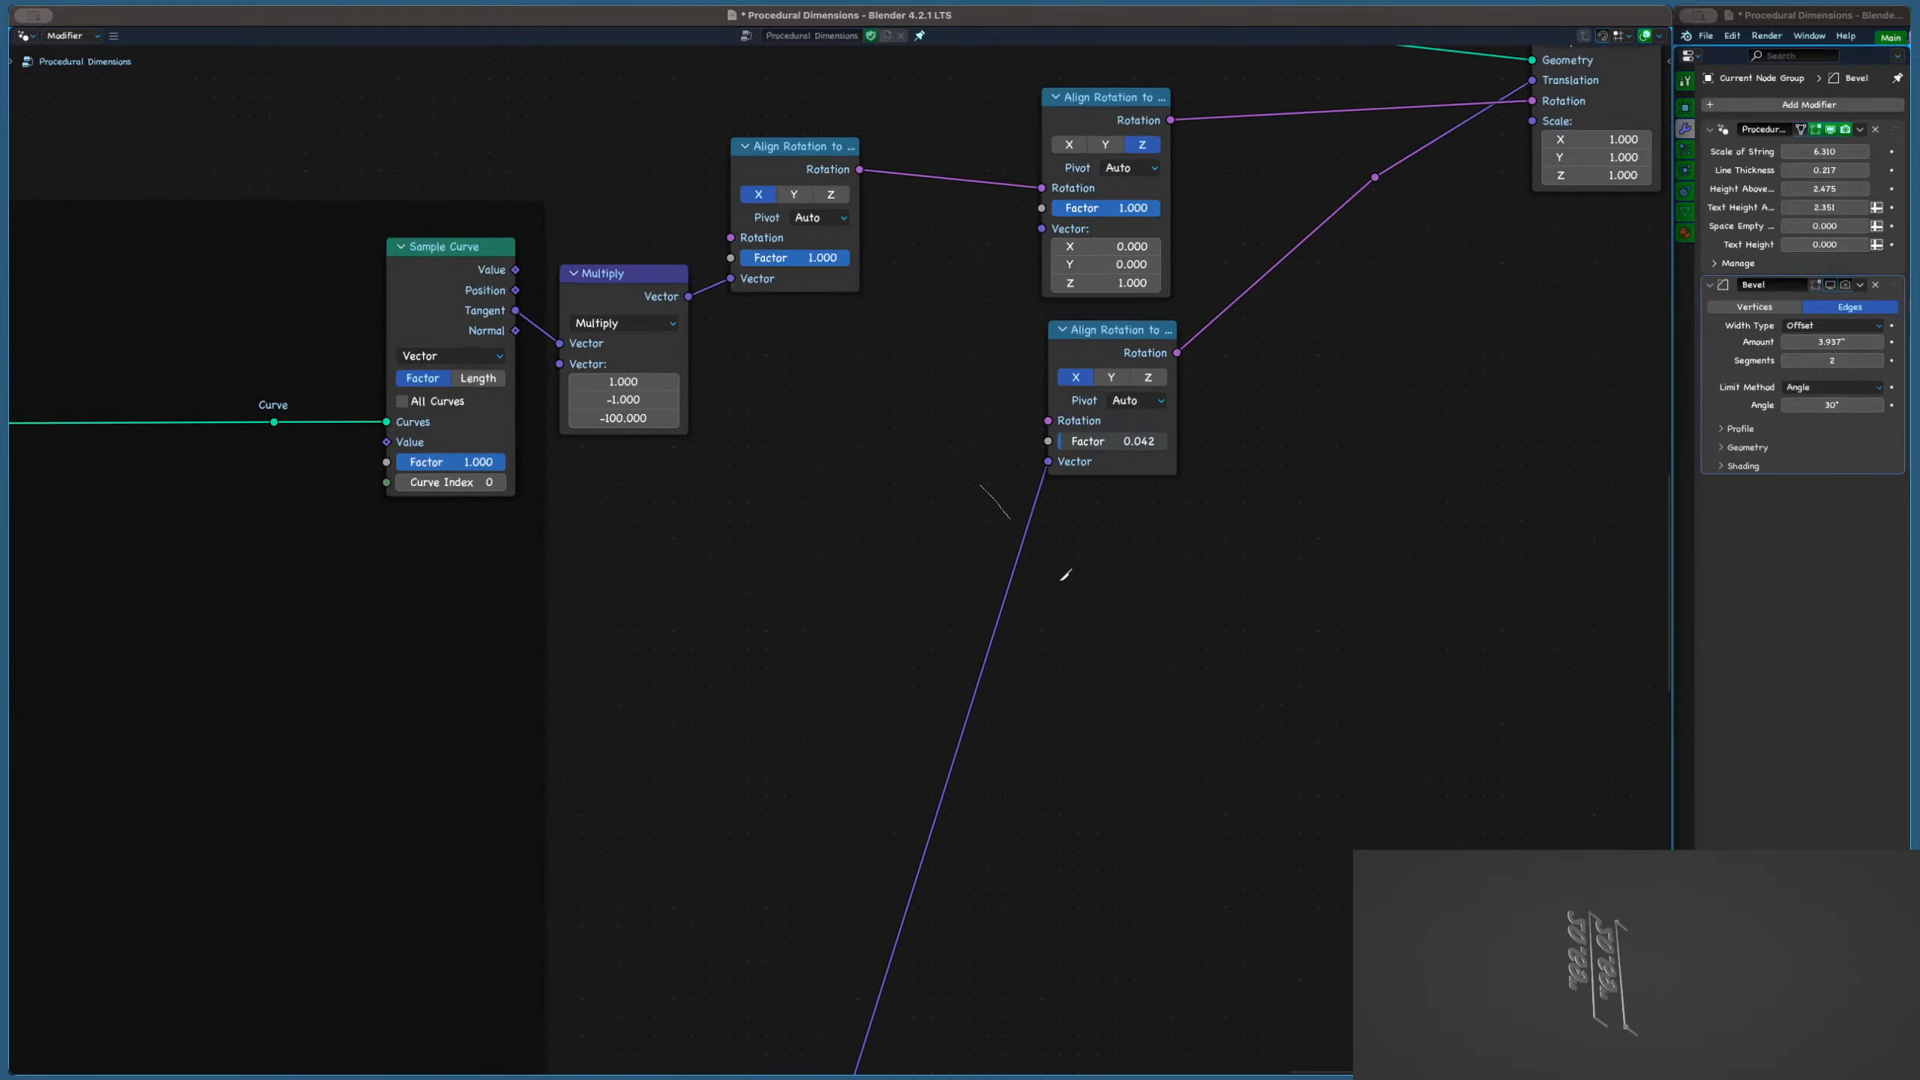
right_click_drag(1061, 580, 1067, 585, "ctrl")
scroll(1033, 574, "up", 5)
scroll(1033, 574, "right", 5)
right_click_drag(1040, 421, 1111, 515, "ctrl")
scroll(1179, 420, "up", 2)
Add a Combine XYZ node and connect its Vector output to the reroute feeding the Transform Geometry node's Translation
key("shift+a")
left_click(1140, 560)
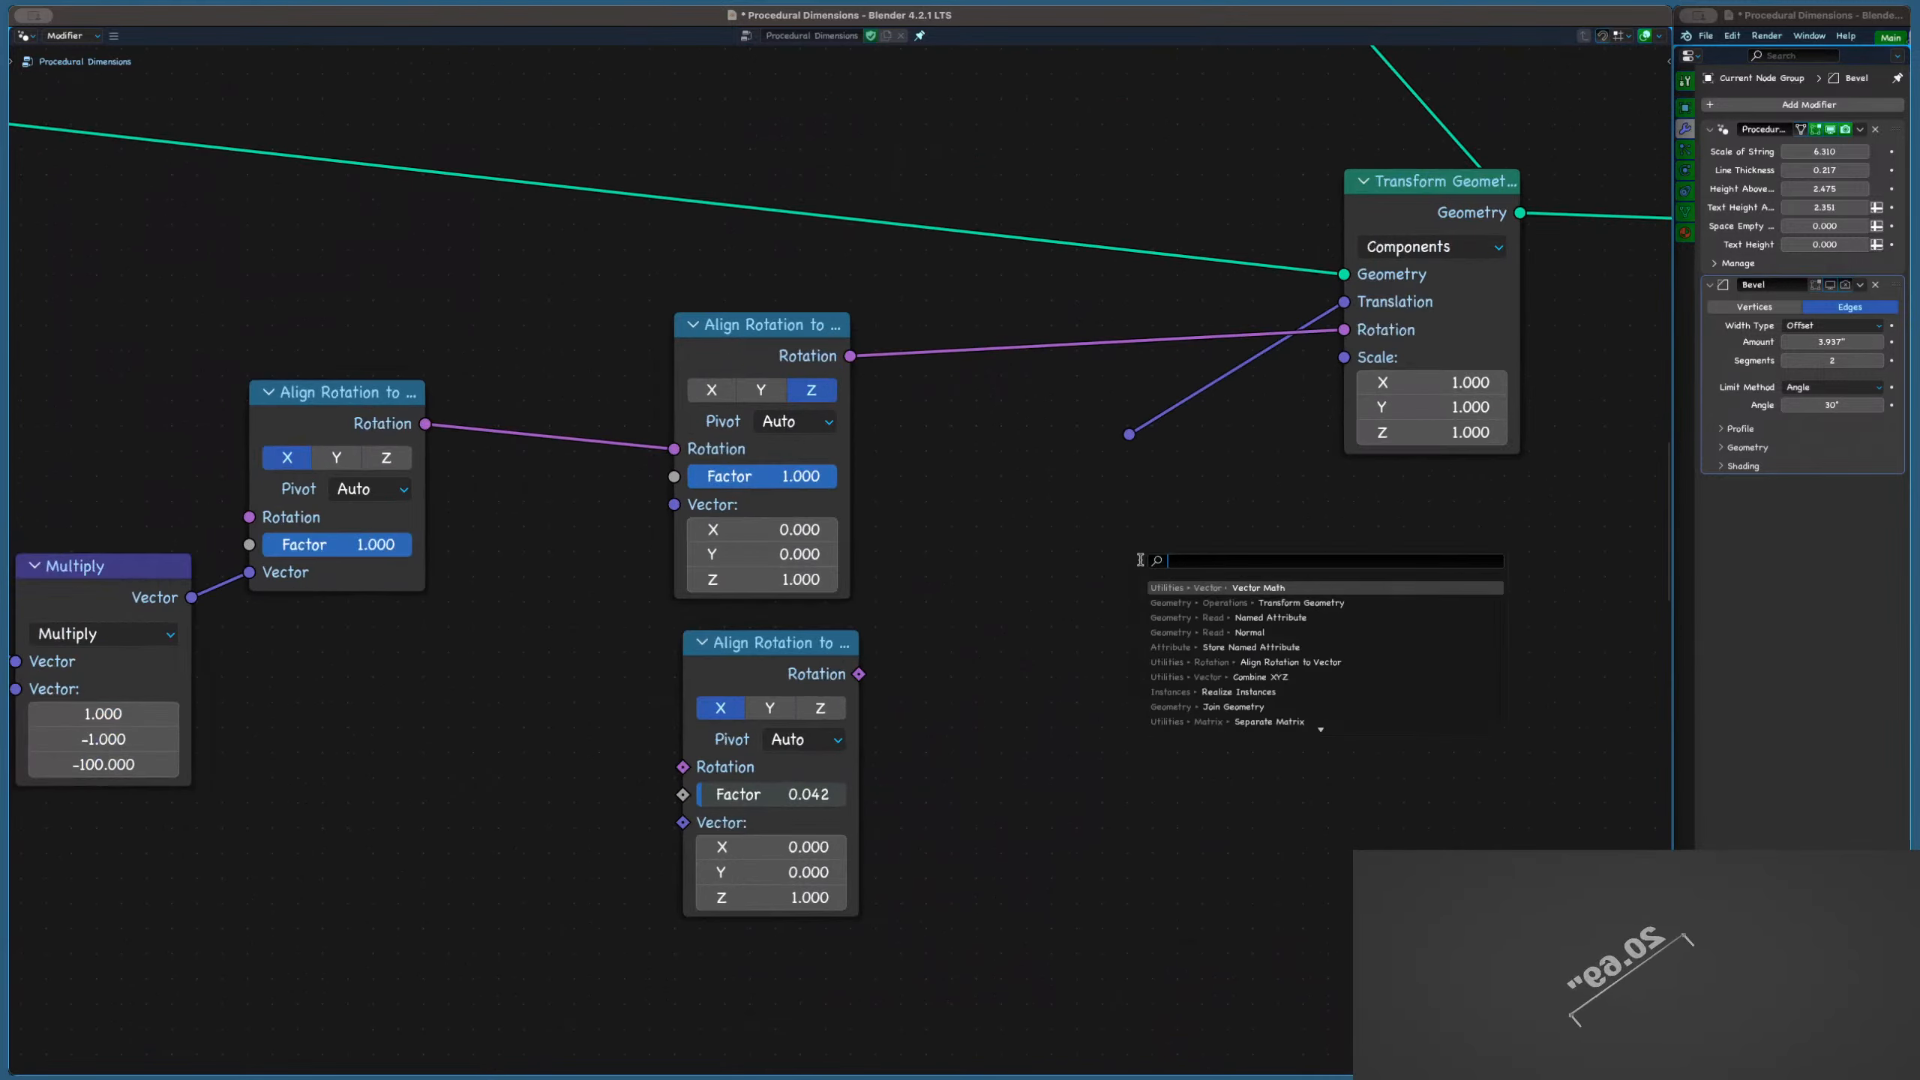
type("comb")
key("Return")
left_click(805, 494)
left_click_drag(975, 525, 1129, 435)
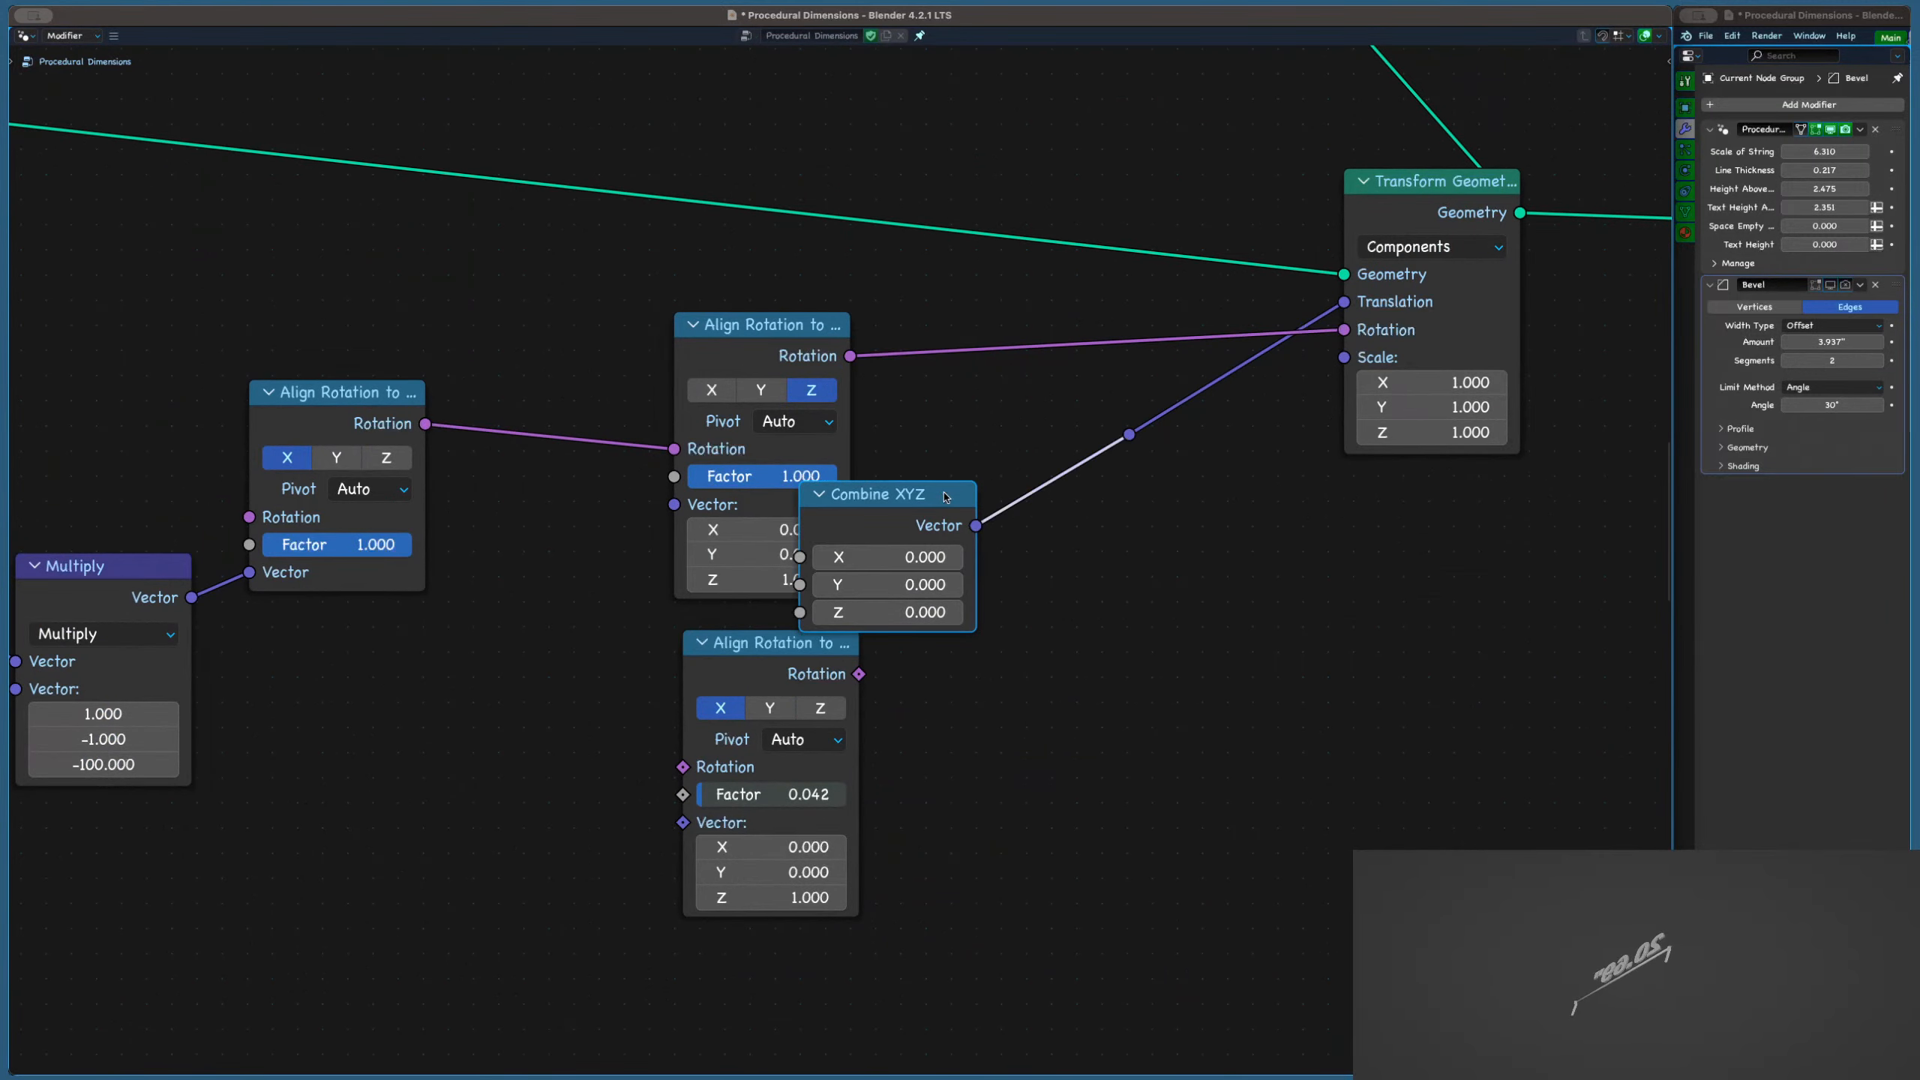
left_click_drag(945, 496, 1017, 605)
Delete the lower, unconnected Align Rotation to Vector node
scroll(1018, 605, "left", 4)
scroll(1018, 605, "down", 2)
left_click(960, 605)
key("x")
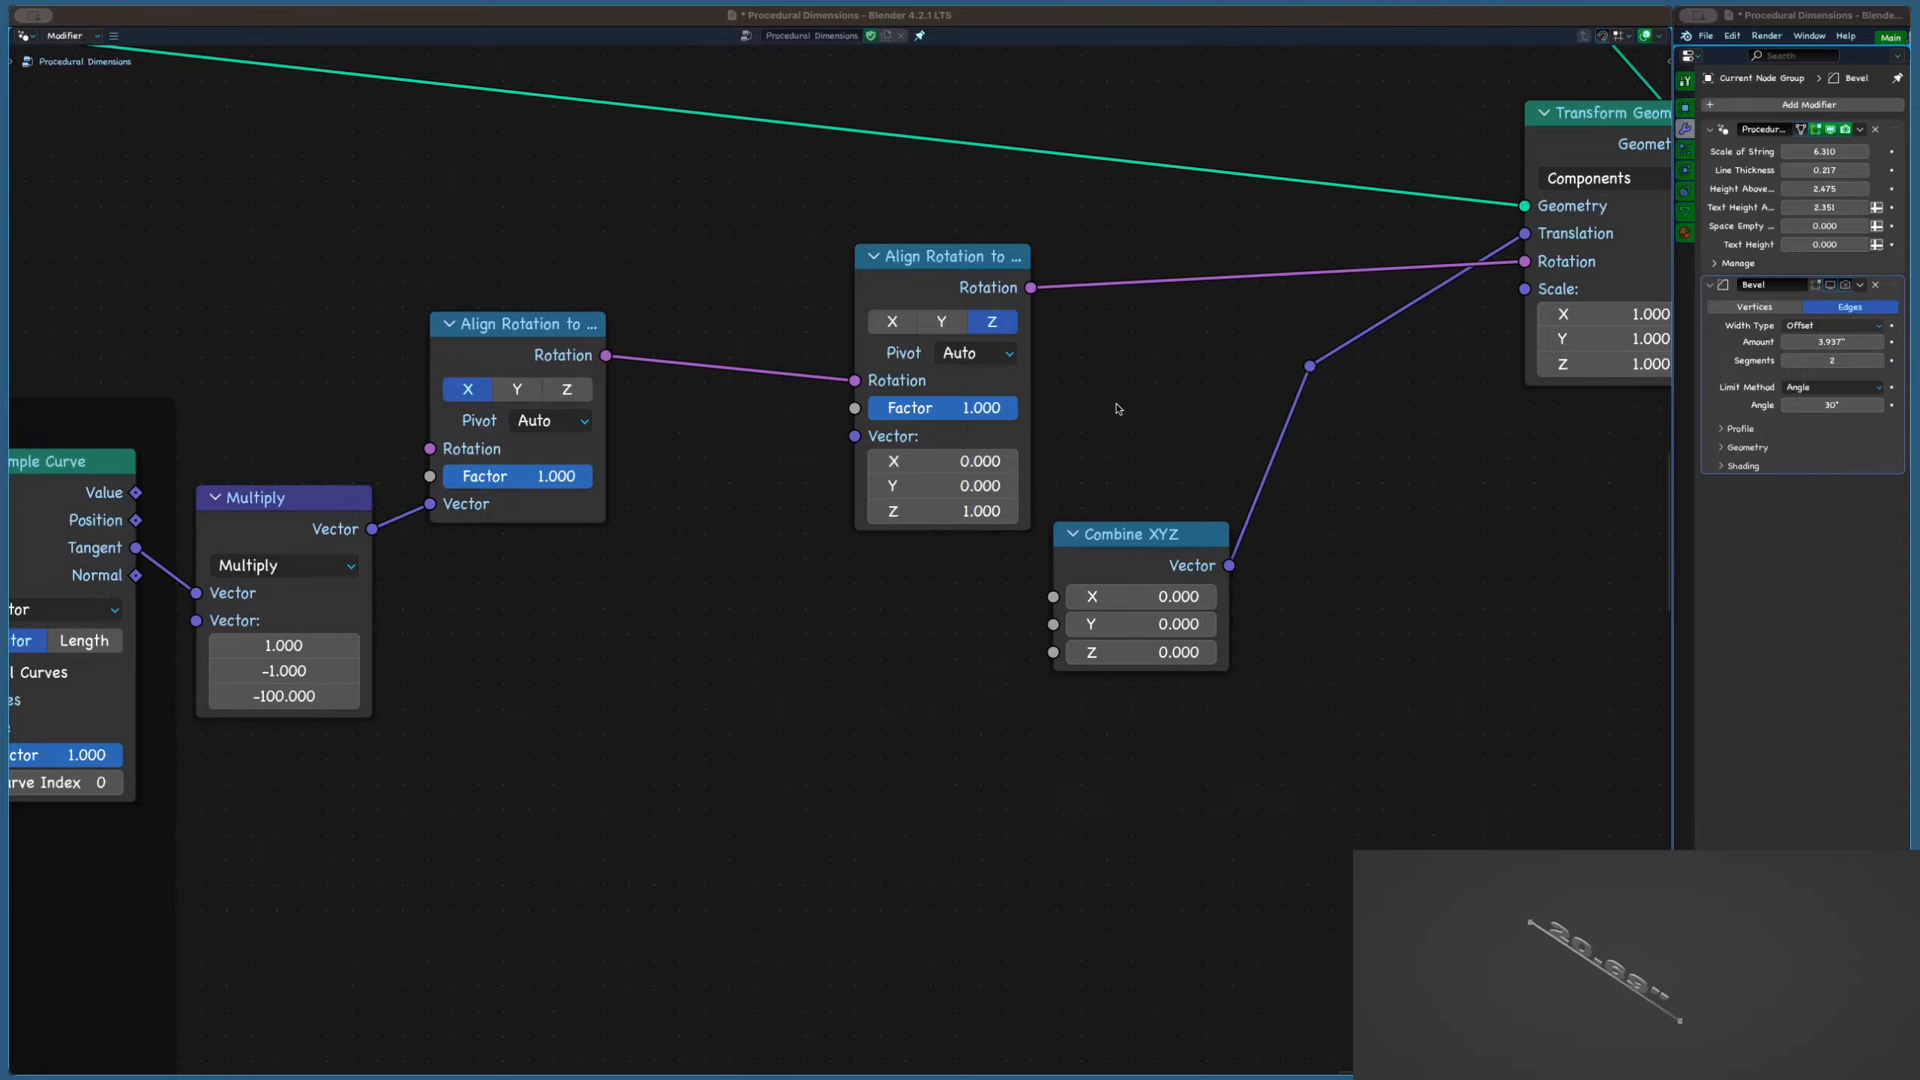
Try other Z values on the Combine XYZ node and undo the change
middle_click_drag(1077, 501, 1212, 438)
scroll(1323, 590, "up", 3)
left_click_drag(1323, 590, 1350, 590)
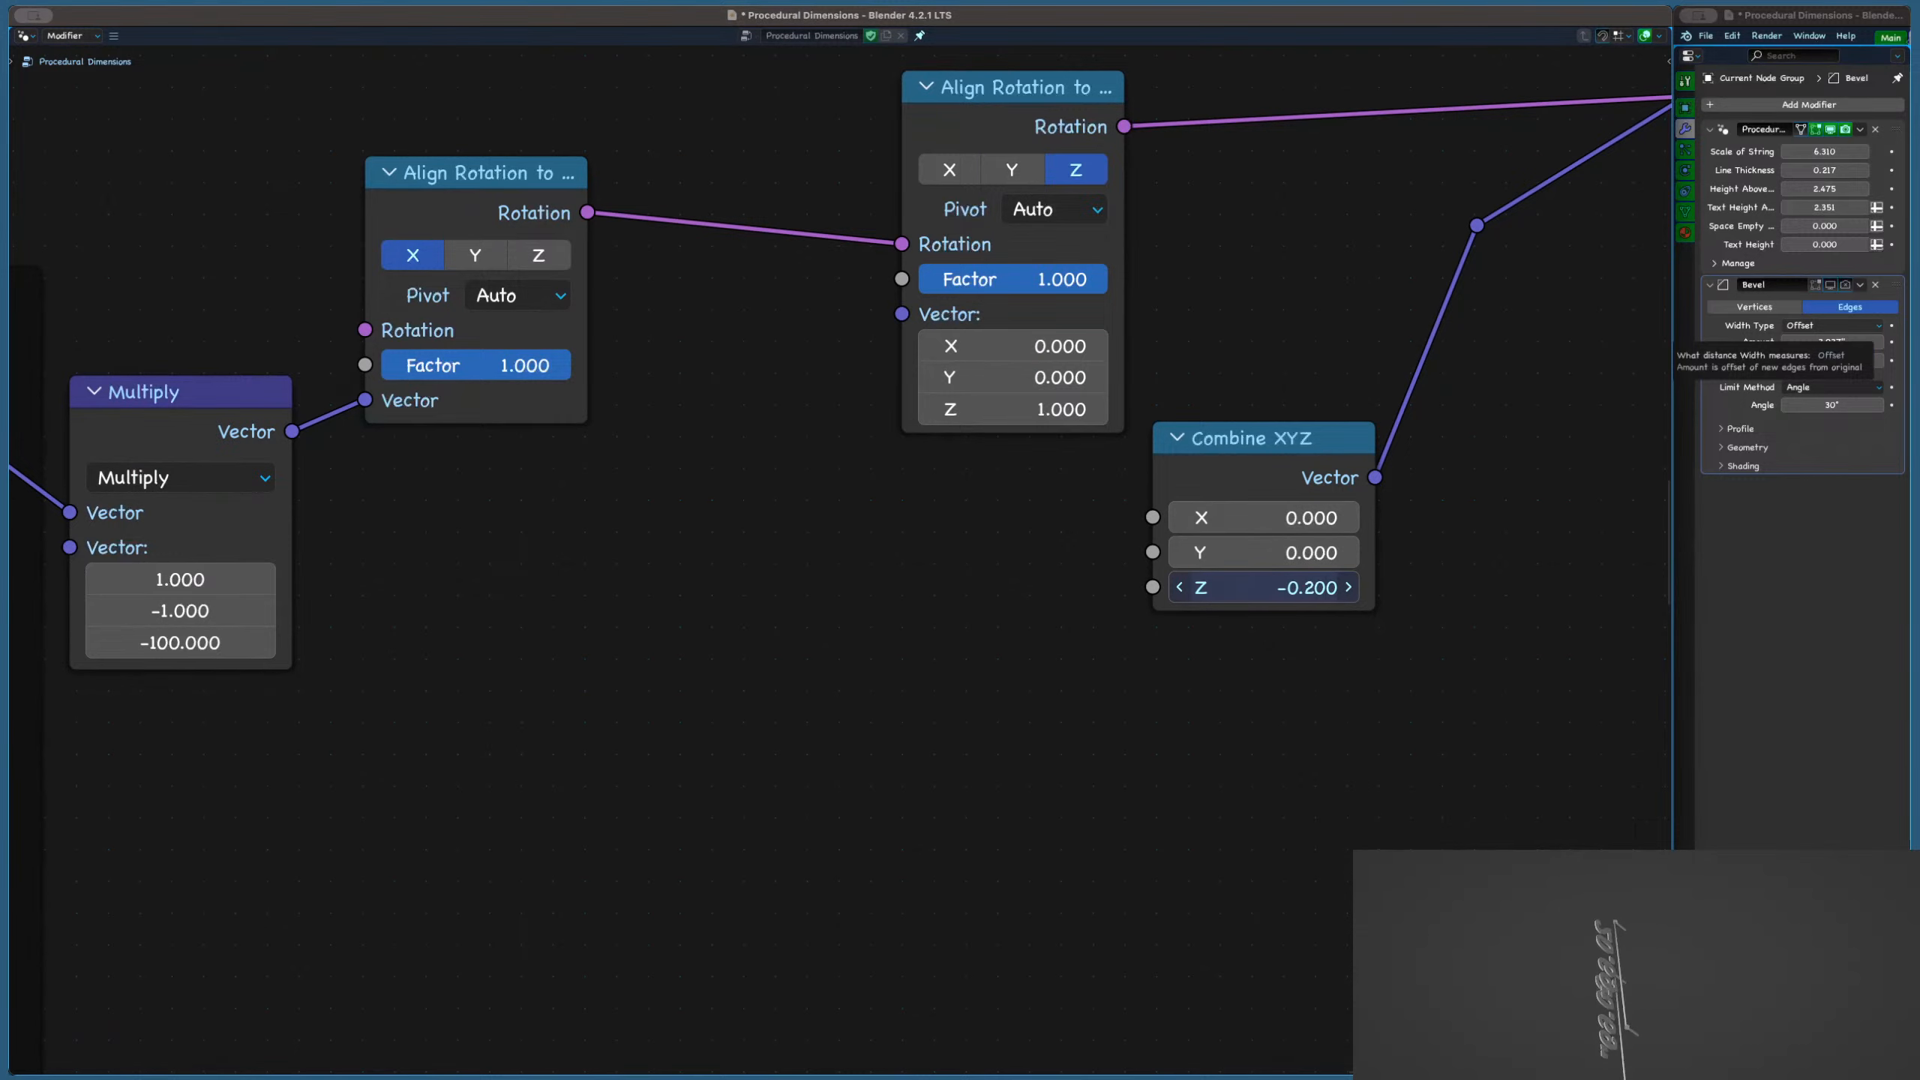
key("ctrl+z")
scroll(1322, 587, "down", 5)
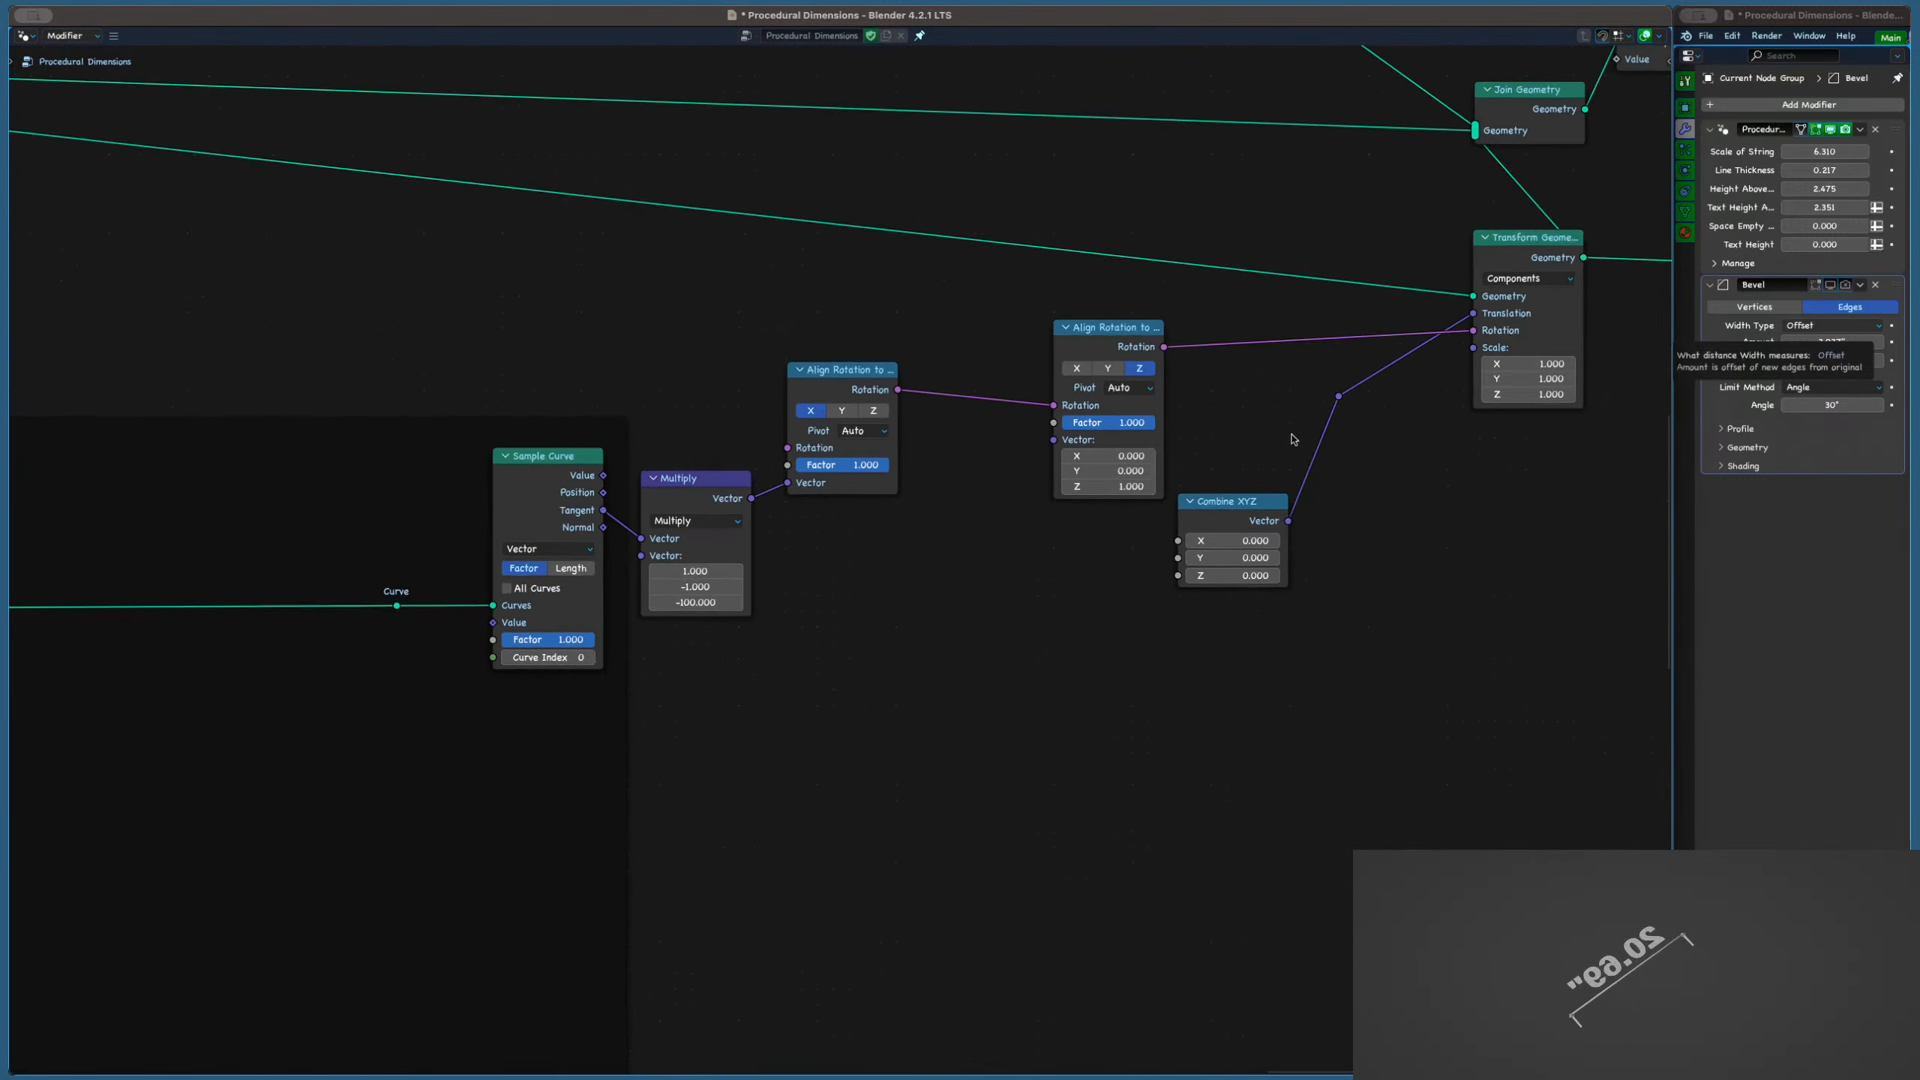
Delete the Combine XYZ node with its reroute and connect the second Align Rotation to Vector output to Transform Geometry's Translation instead of Rotation
left_click(1150, 518)
key("x")
scroll(1202, 481, "up", 2)
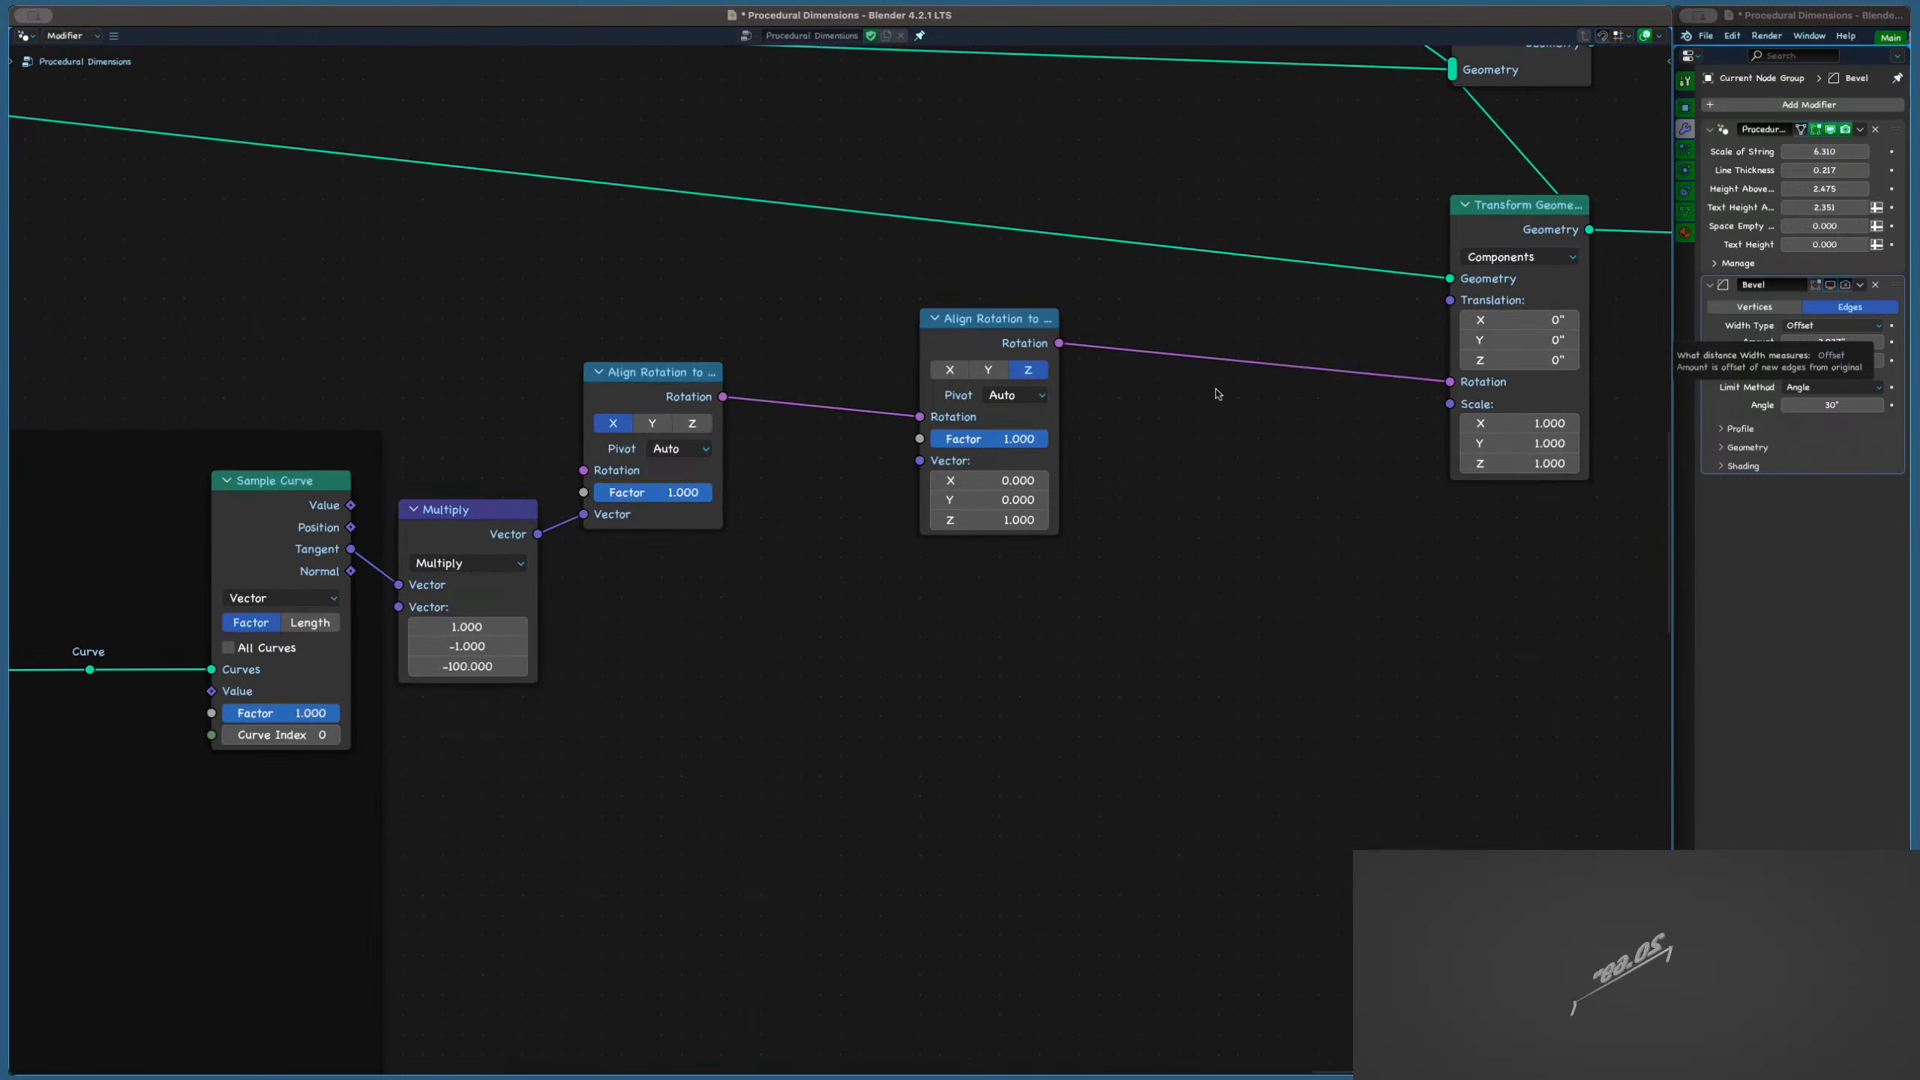
right_click_drag(1161, 328, 1179, 415, "ctrl")
left_click_drag(1058, 343, 1450, 301)
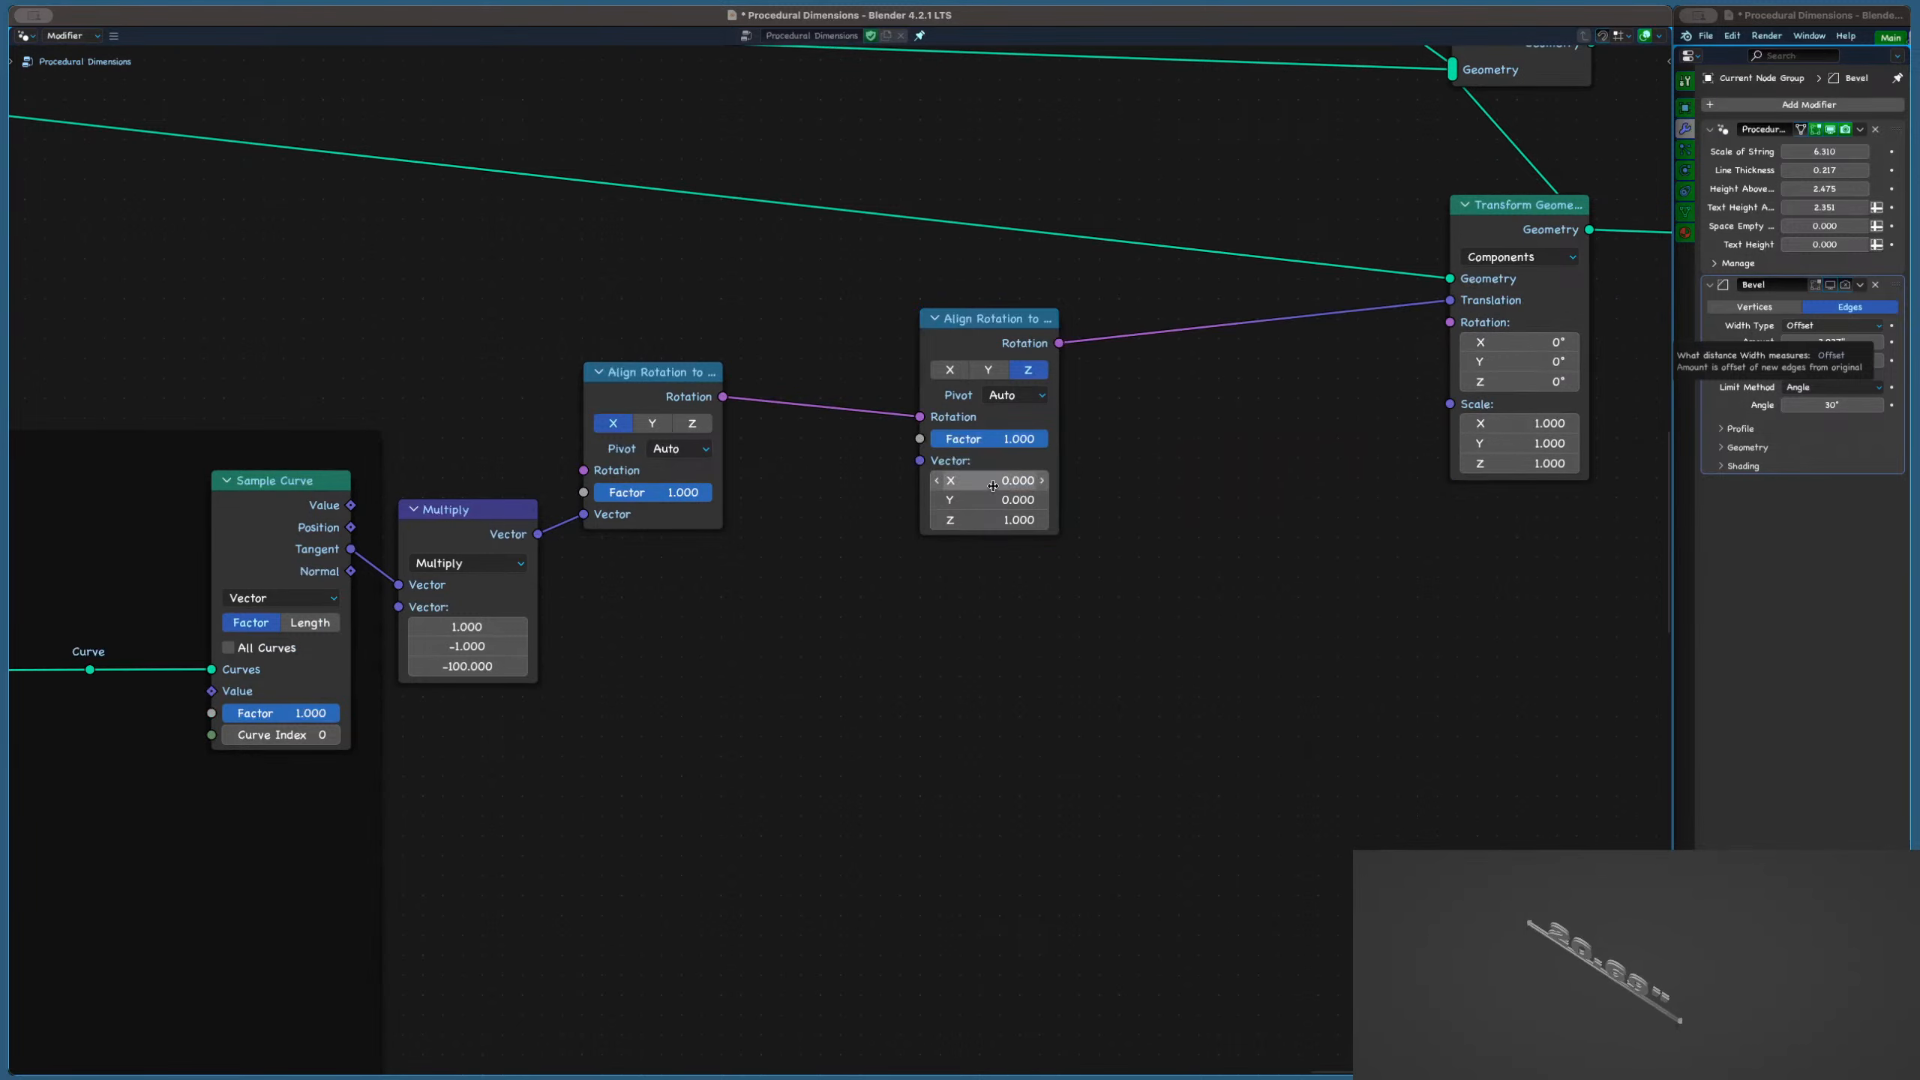
Try other X and Y vector values on the second Align Rotation to Vector node, and switch its alignment axis to Y
scroll(643, 579, "up", 1)
middle_click_drag(639, 552, 953, 525)
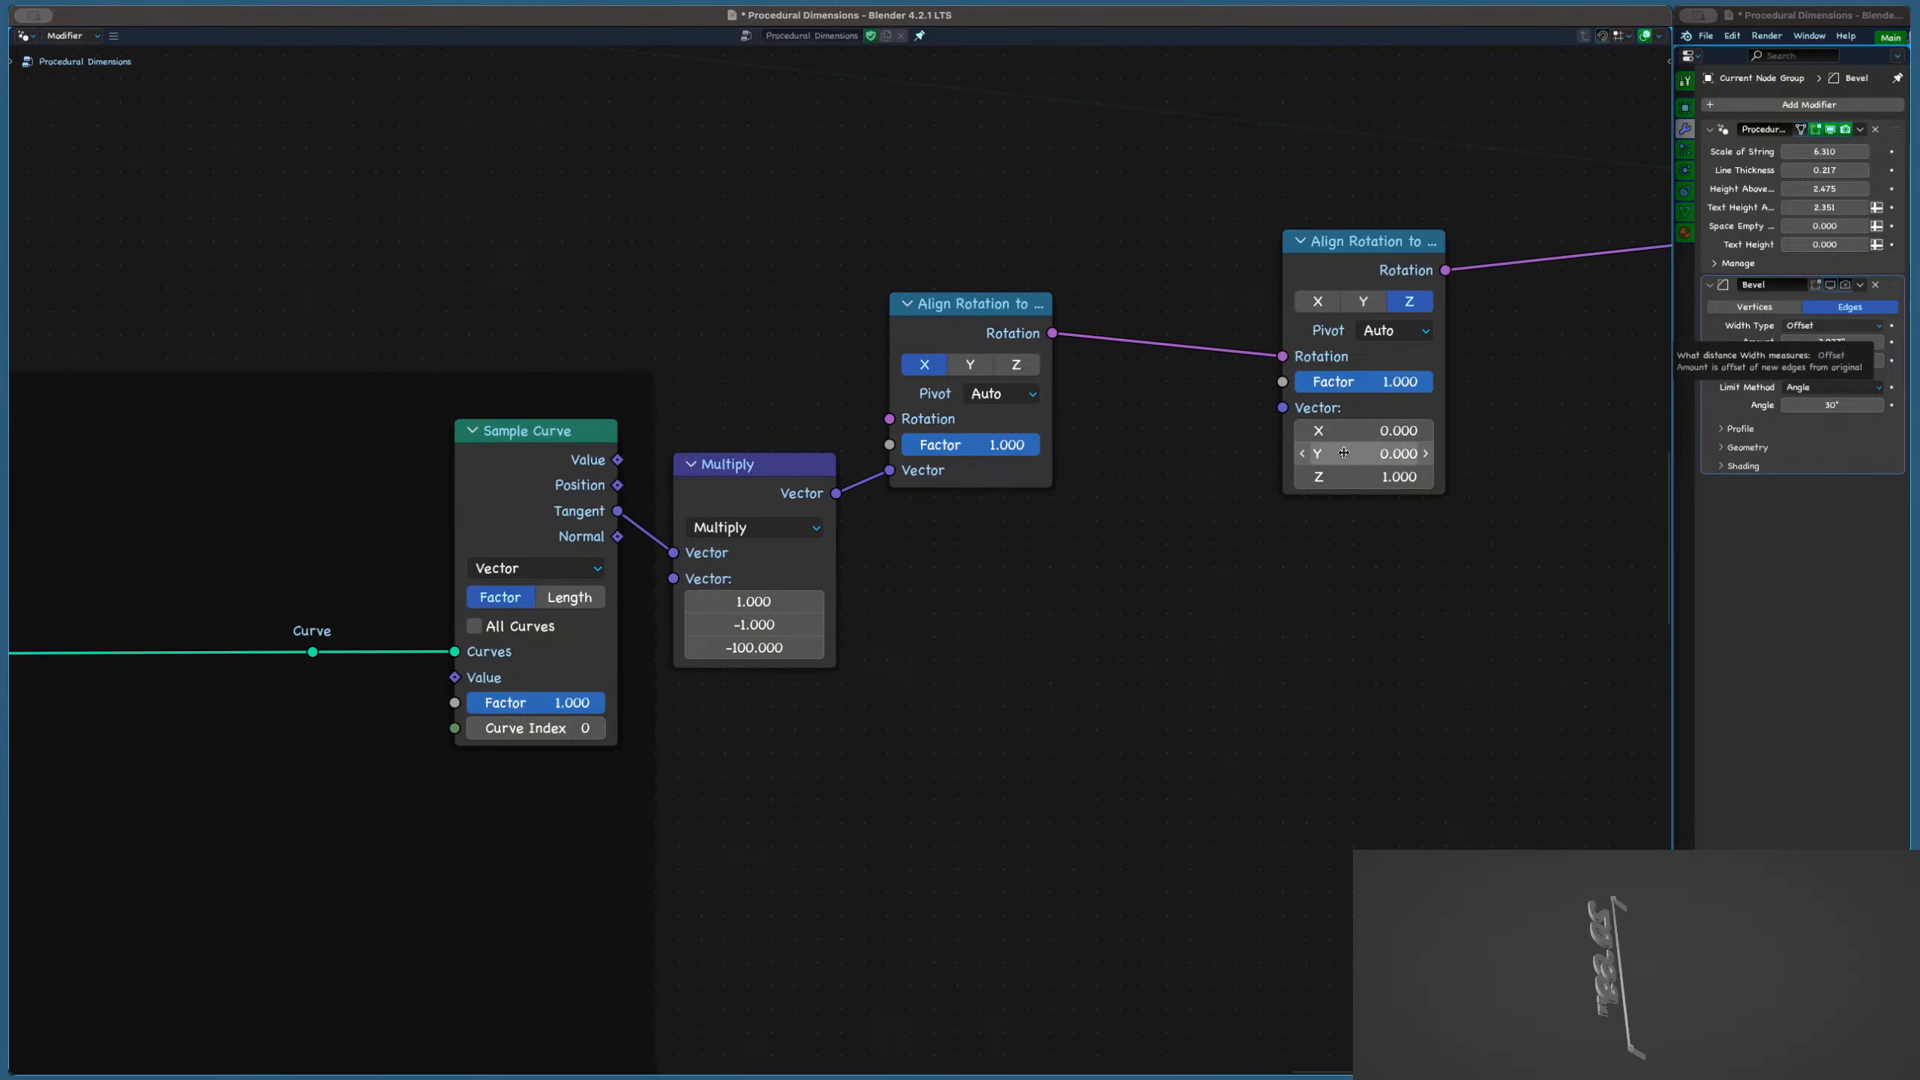
mouse_move(1353, 453)
left_mouse_down()
mouse_move(1391, 453)
mouse_move(1360, 476)
mouse_move(1337, 431)
left_mouse_up()
key("Escape")
key("Escape")
key("Escape")
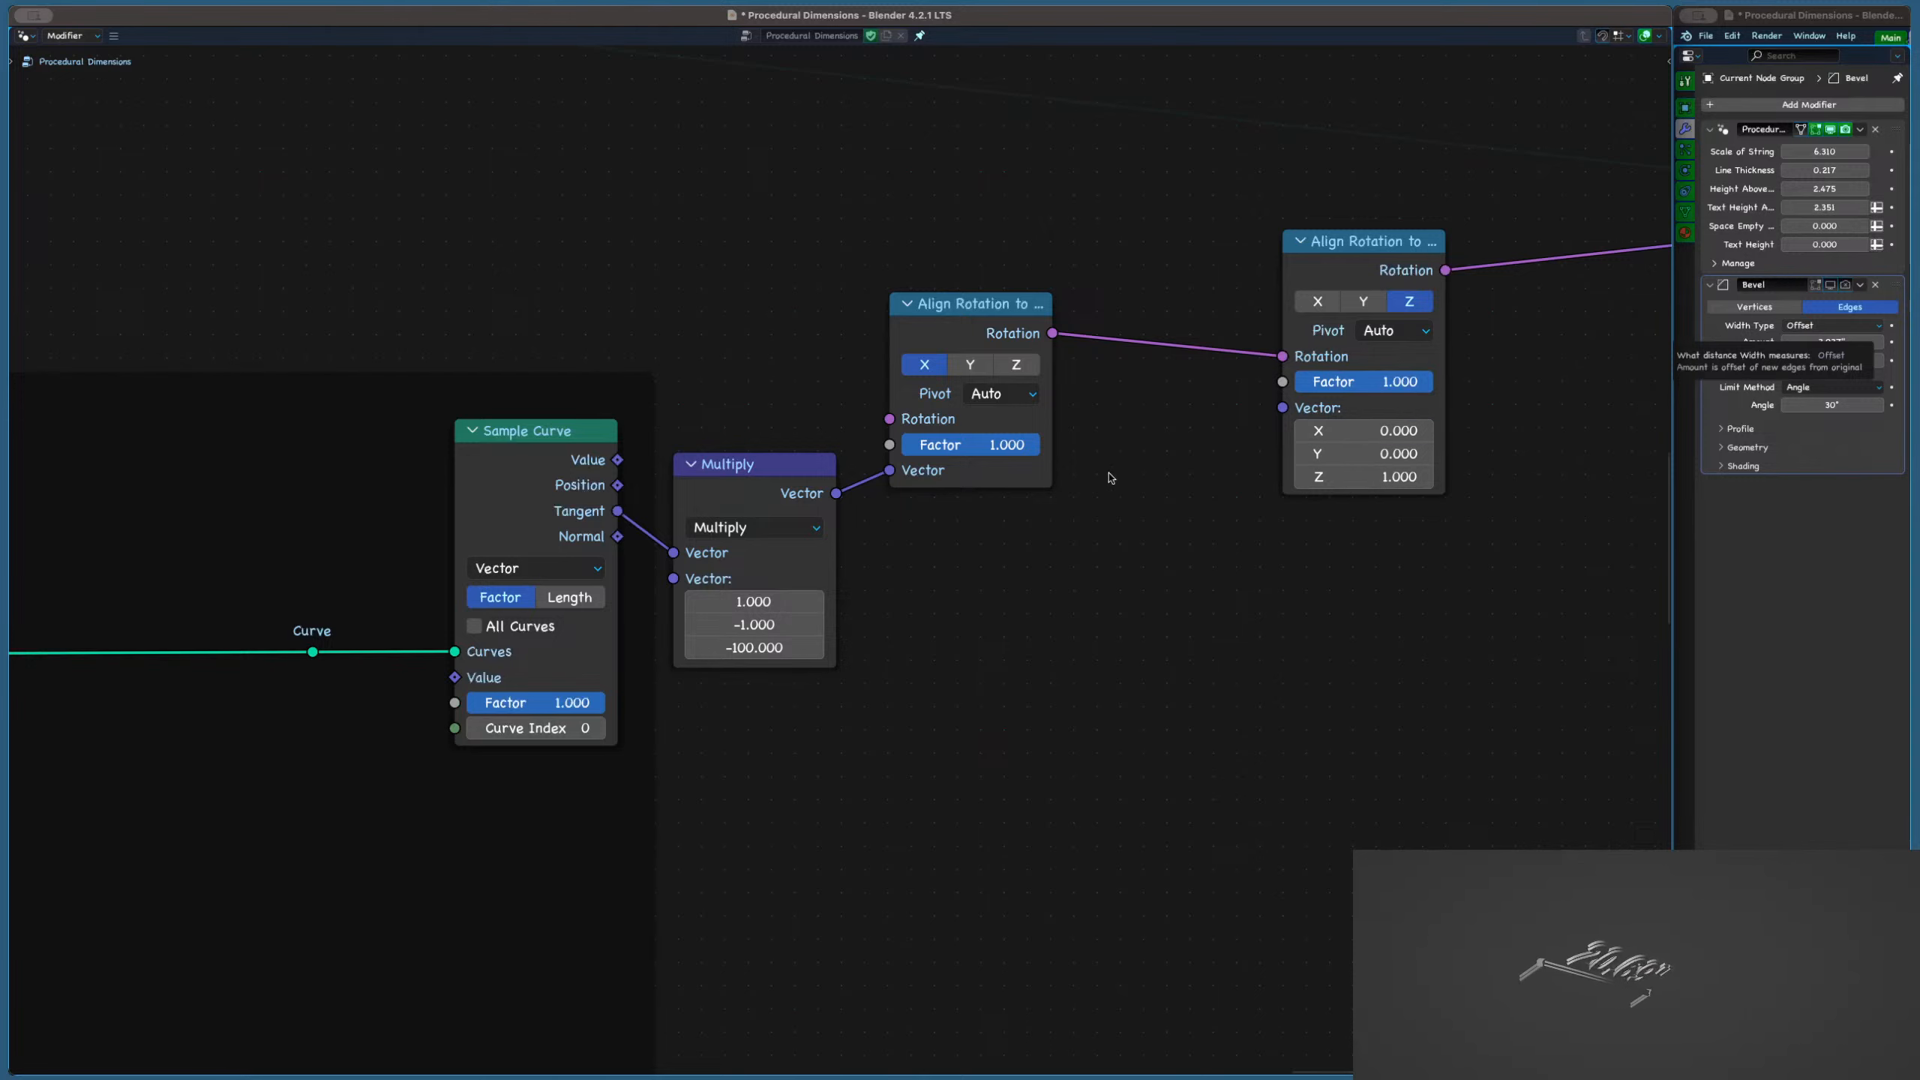
left_click(1363, 300)
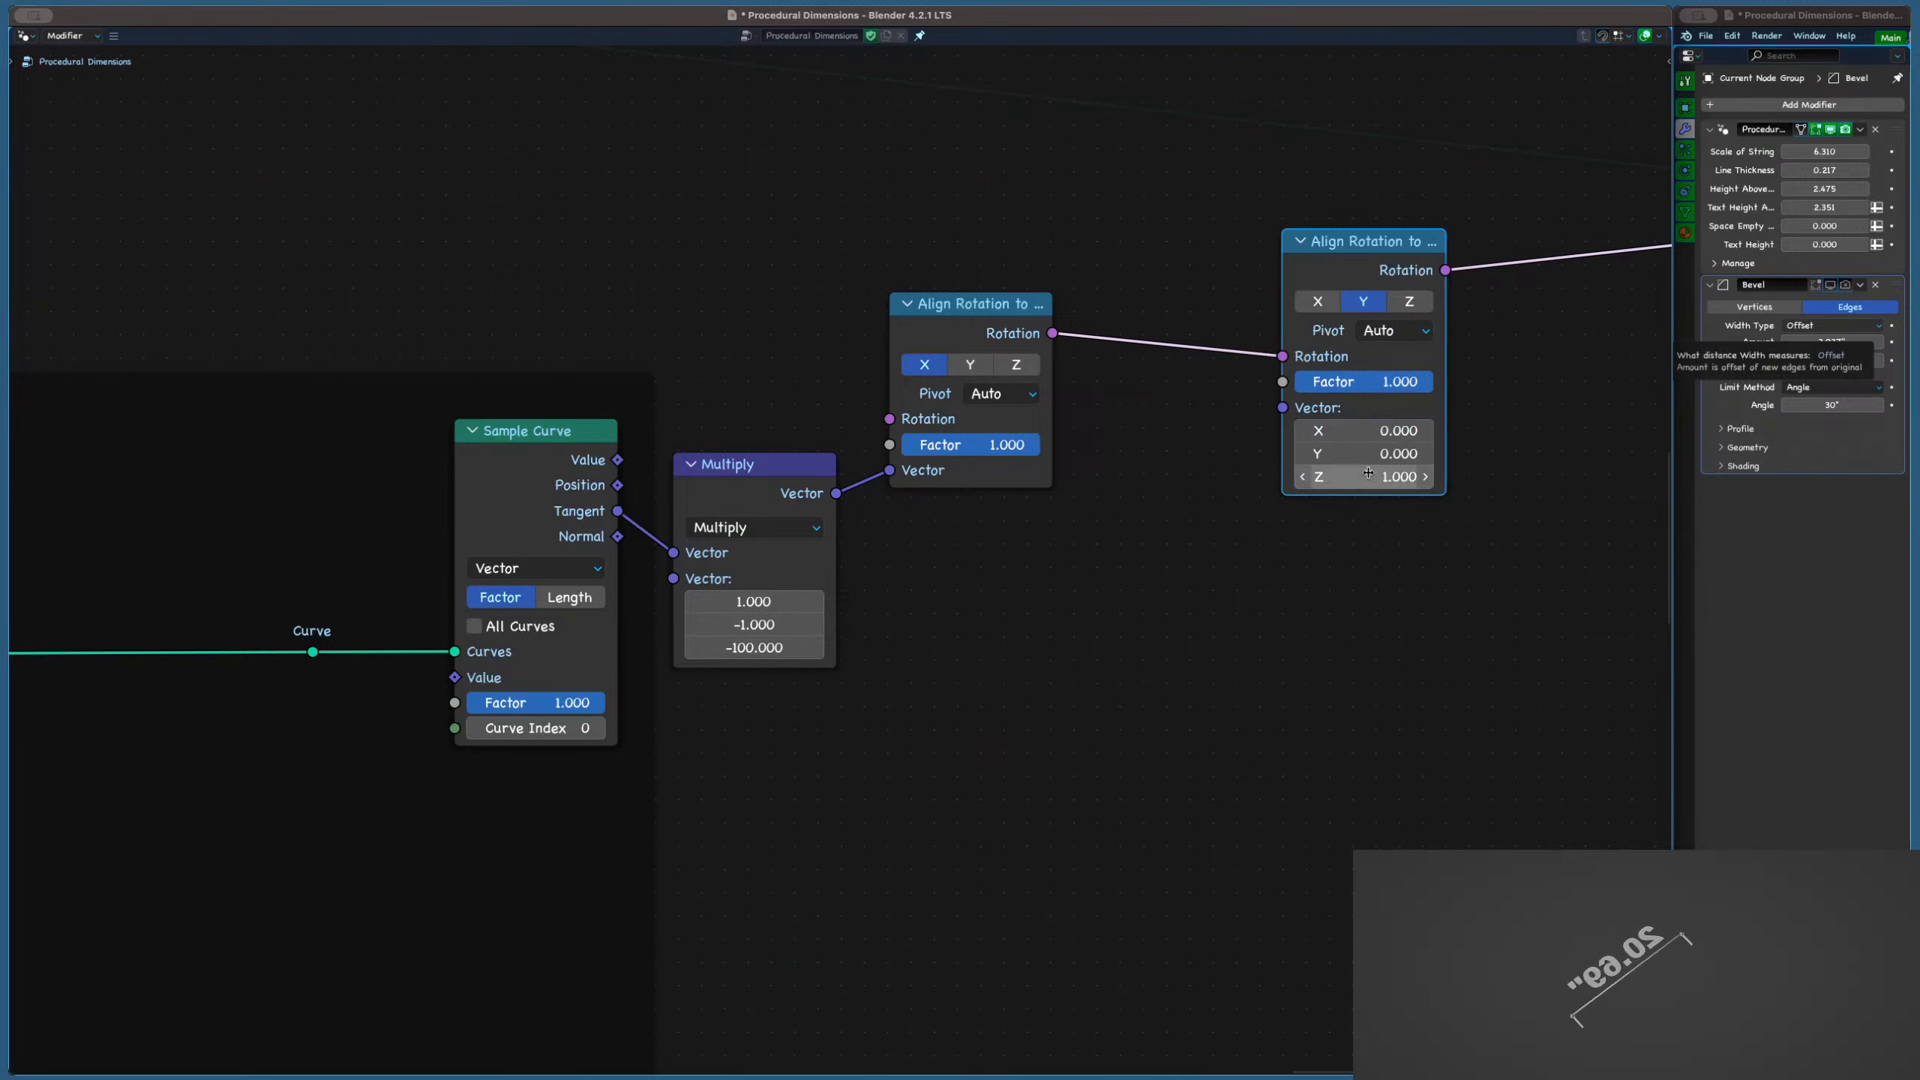
Reset the vector math node between Sample Curve and the first Align Rotation to Vector node and choose its Multiply operation again
left_click(879, 572)
left_click(759, 468)
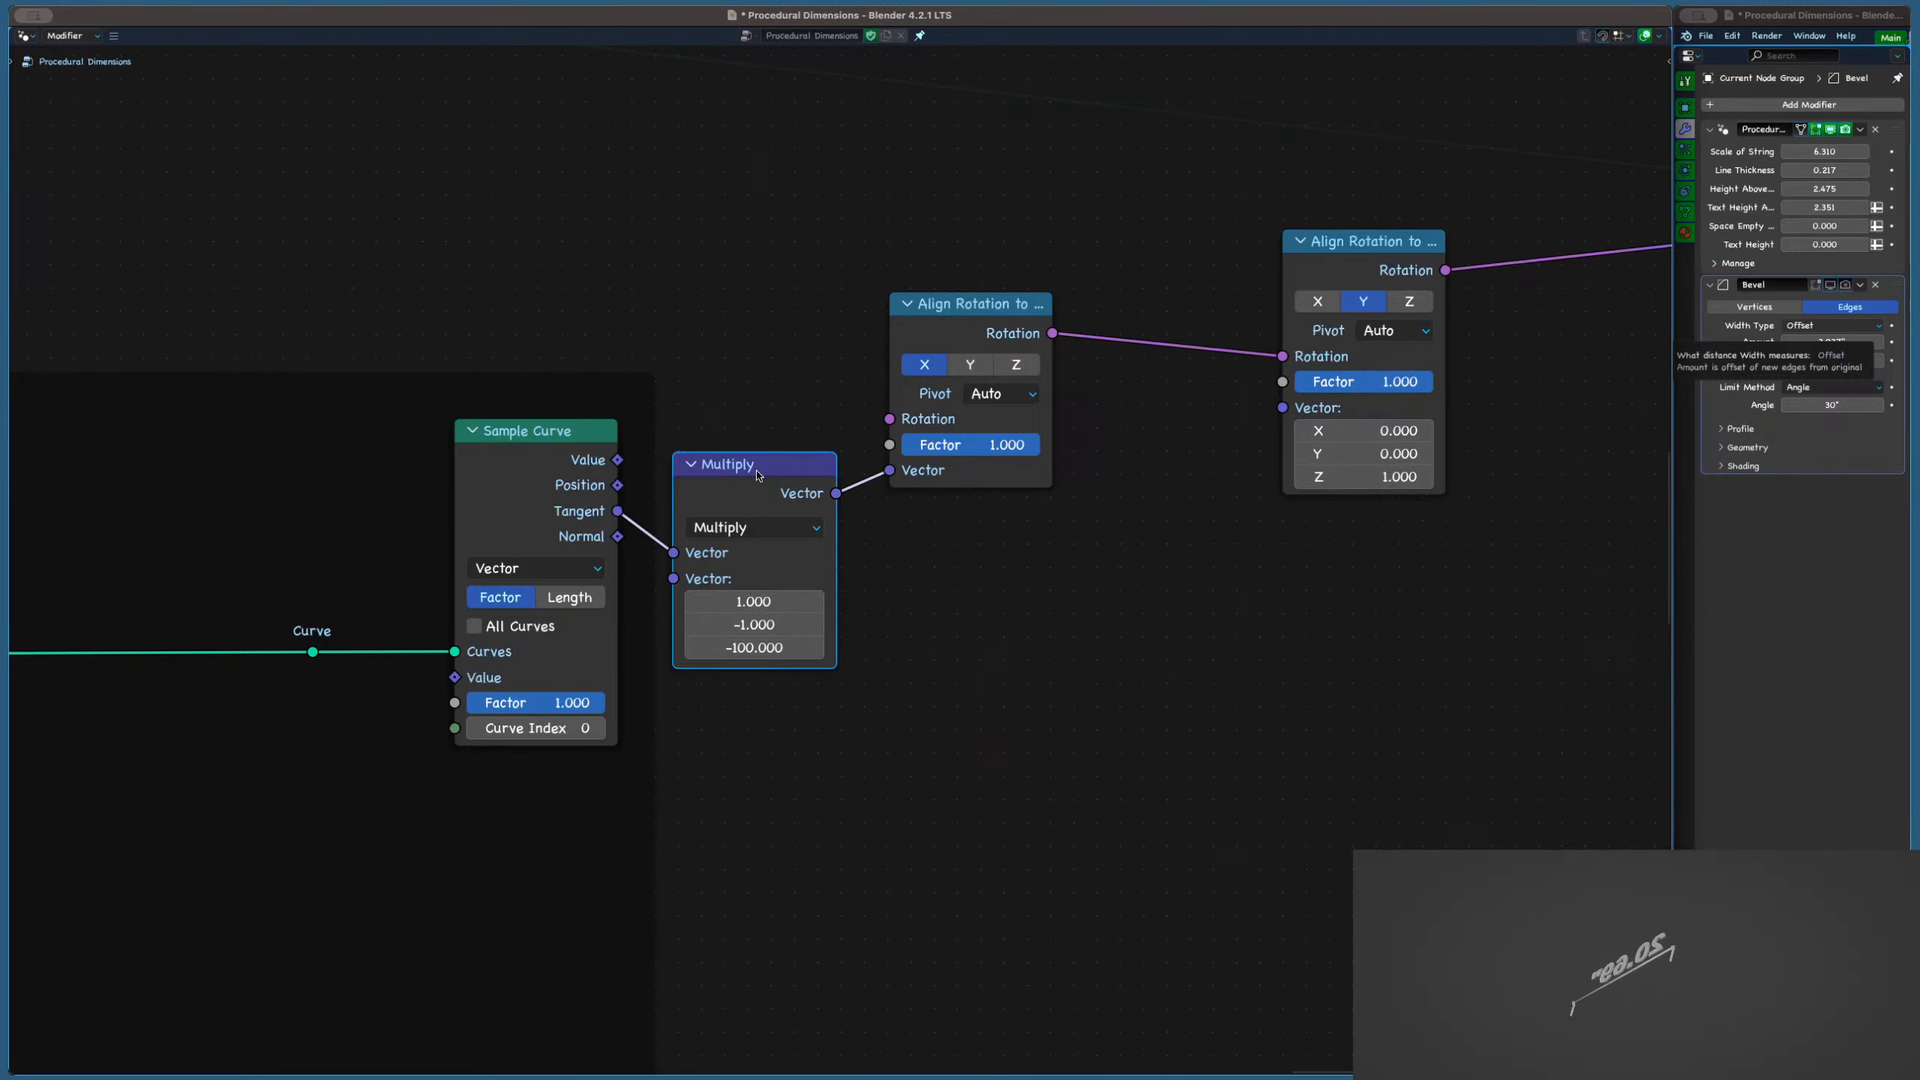
key("ctrl+z")
scroll(687, 615, "up", 2)
left_click(786, 483)
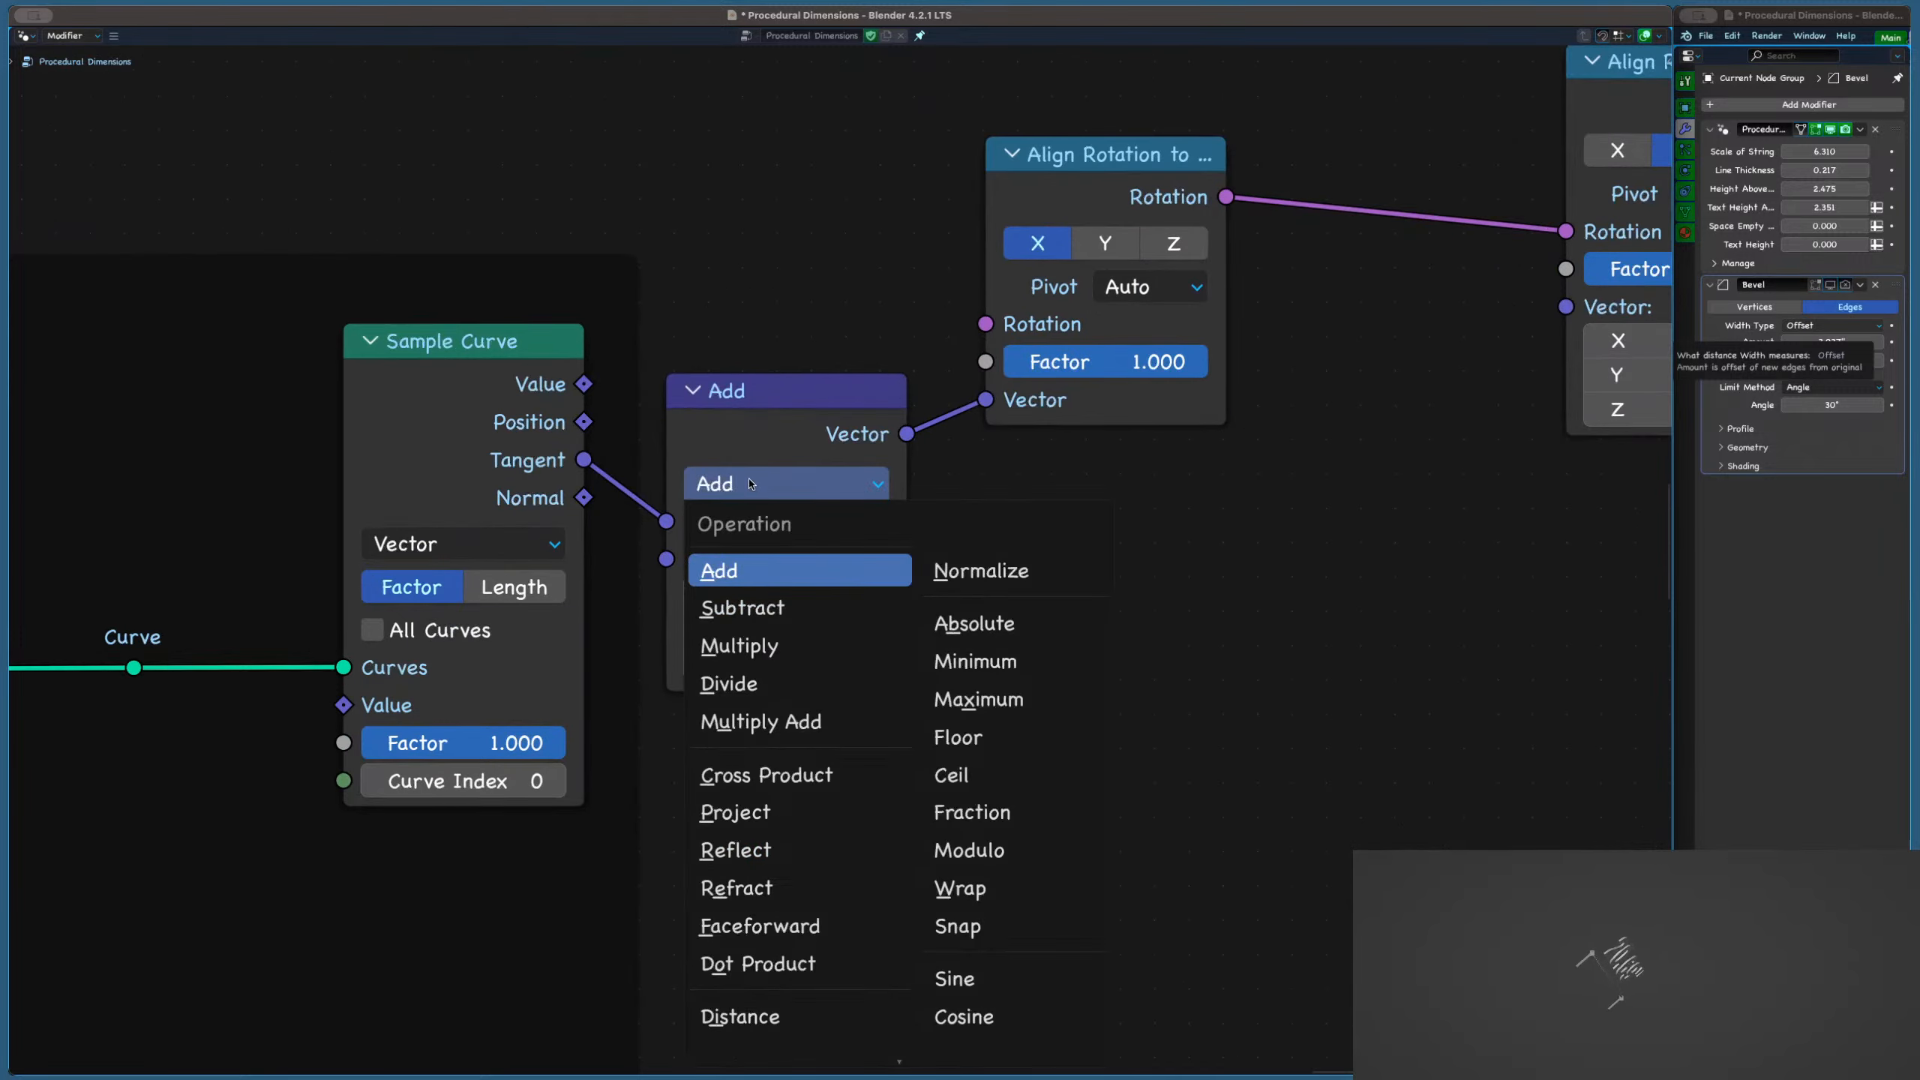
left_click(767, 646)
Try other multiplier values on the reset Multiply node, including an X multiplier of -1.2
left_click_drag(786, 594, 723, 661)
key("Escape")
left_click_drag(778, 594, 807, 594)
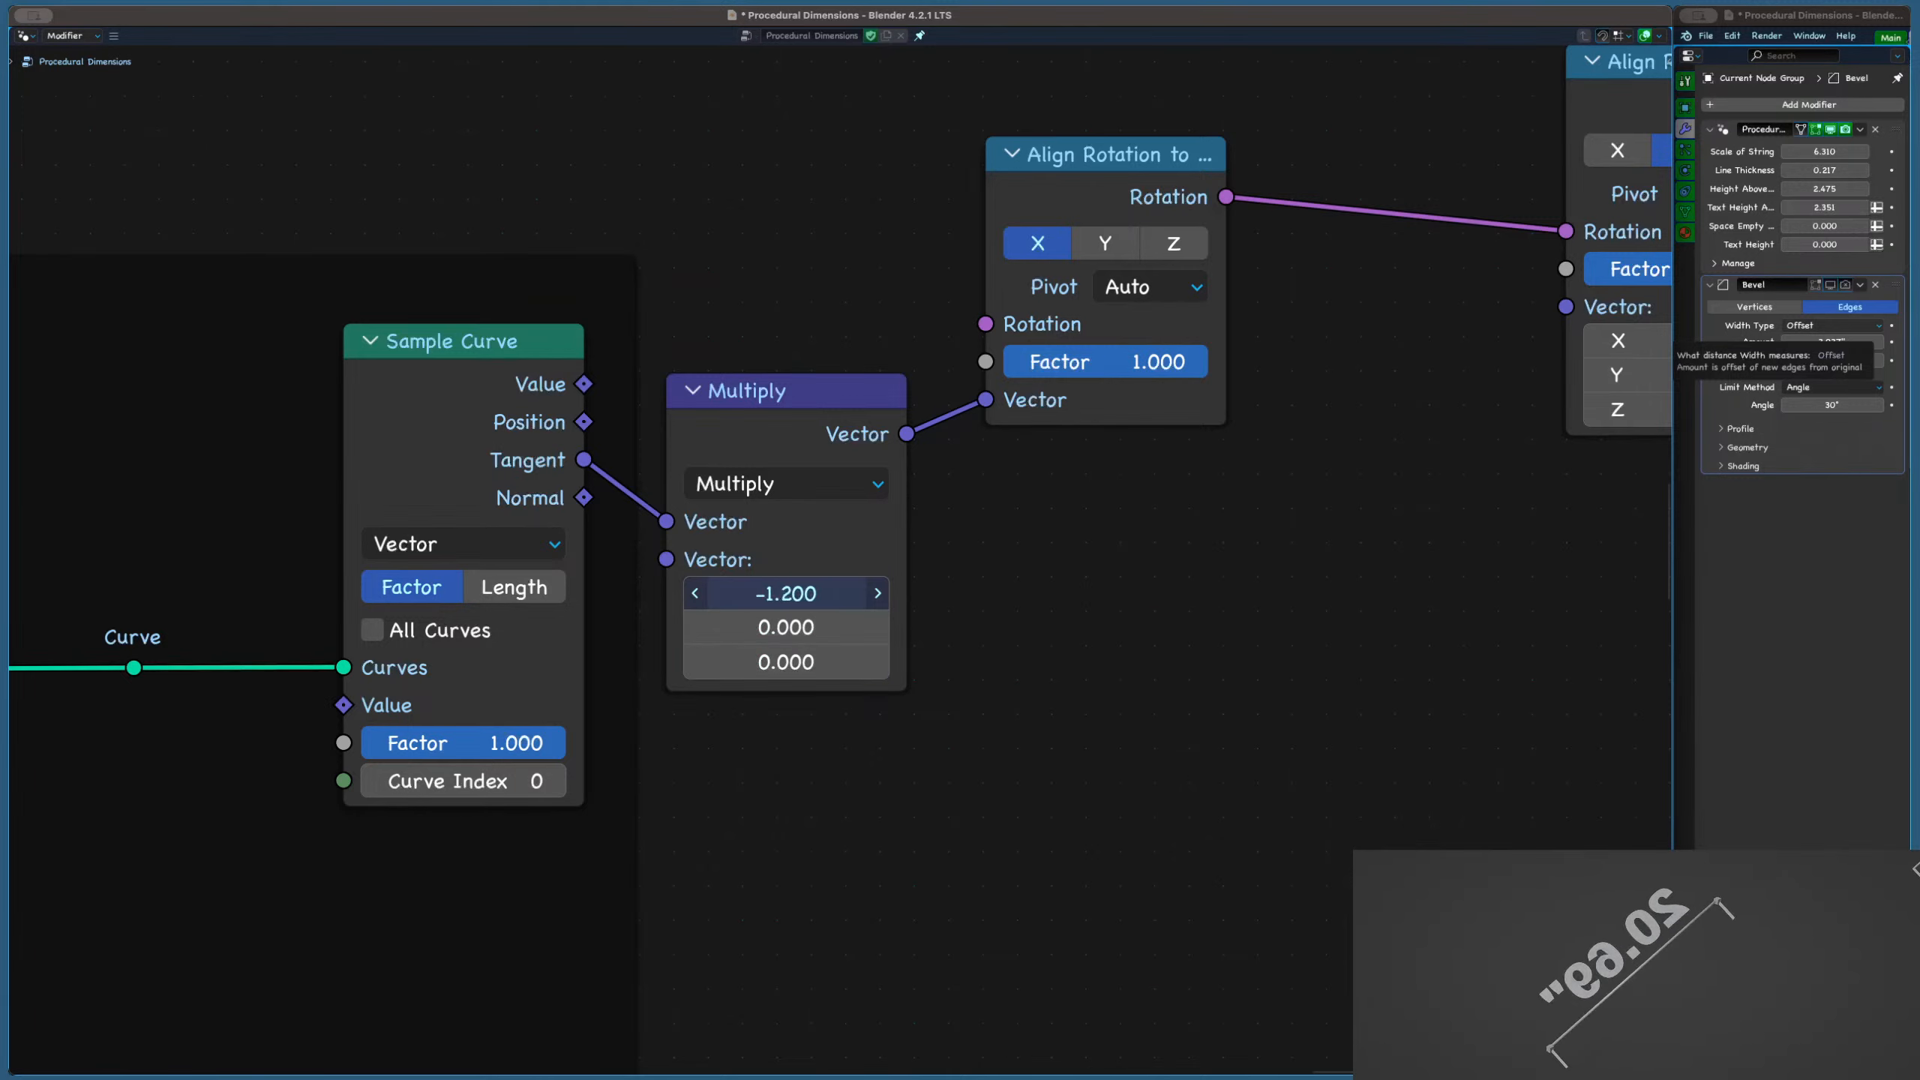
key("Escape")
Connect the Sample Curve's Tangent output directly to the first Align Rotation to Vector node's Vector input, bypassing Multiply
scroll(1029, 470, "down", 5)
middle_click_drag(1194, 450, 818, 487)
left_click_drag(363, 500, 511, 487)
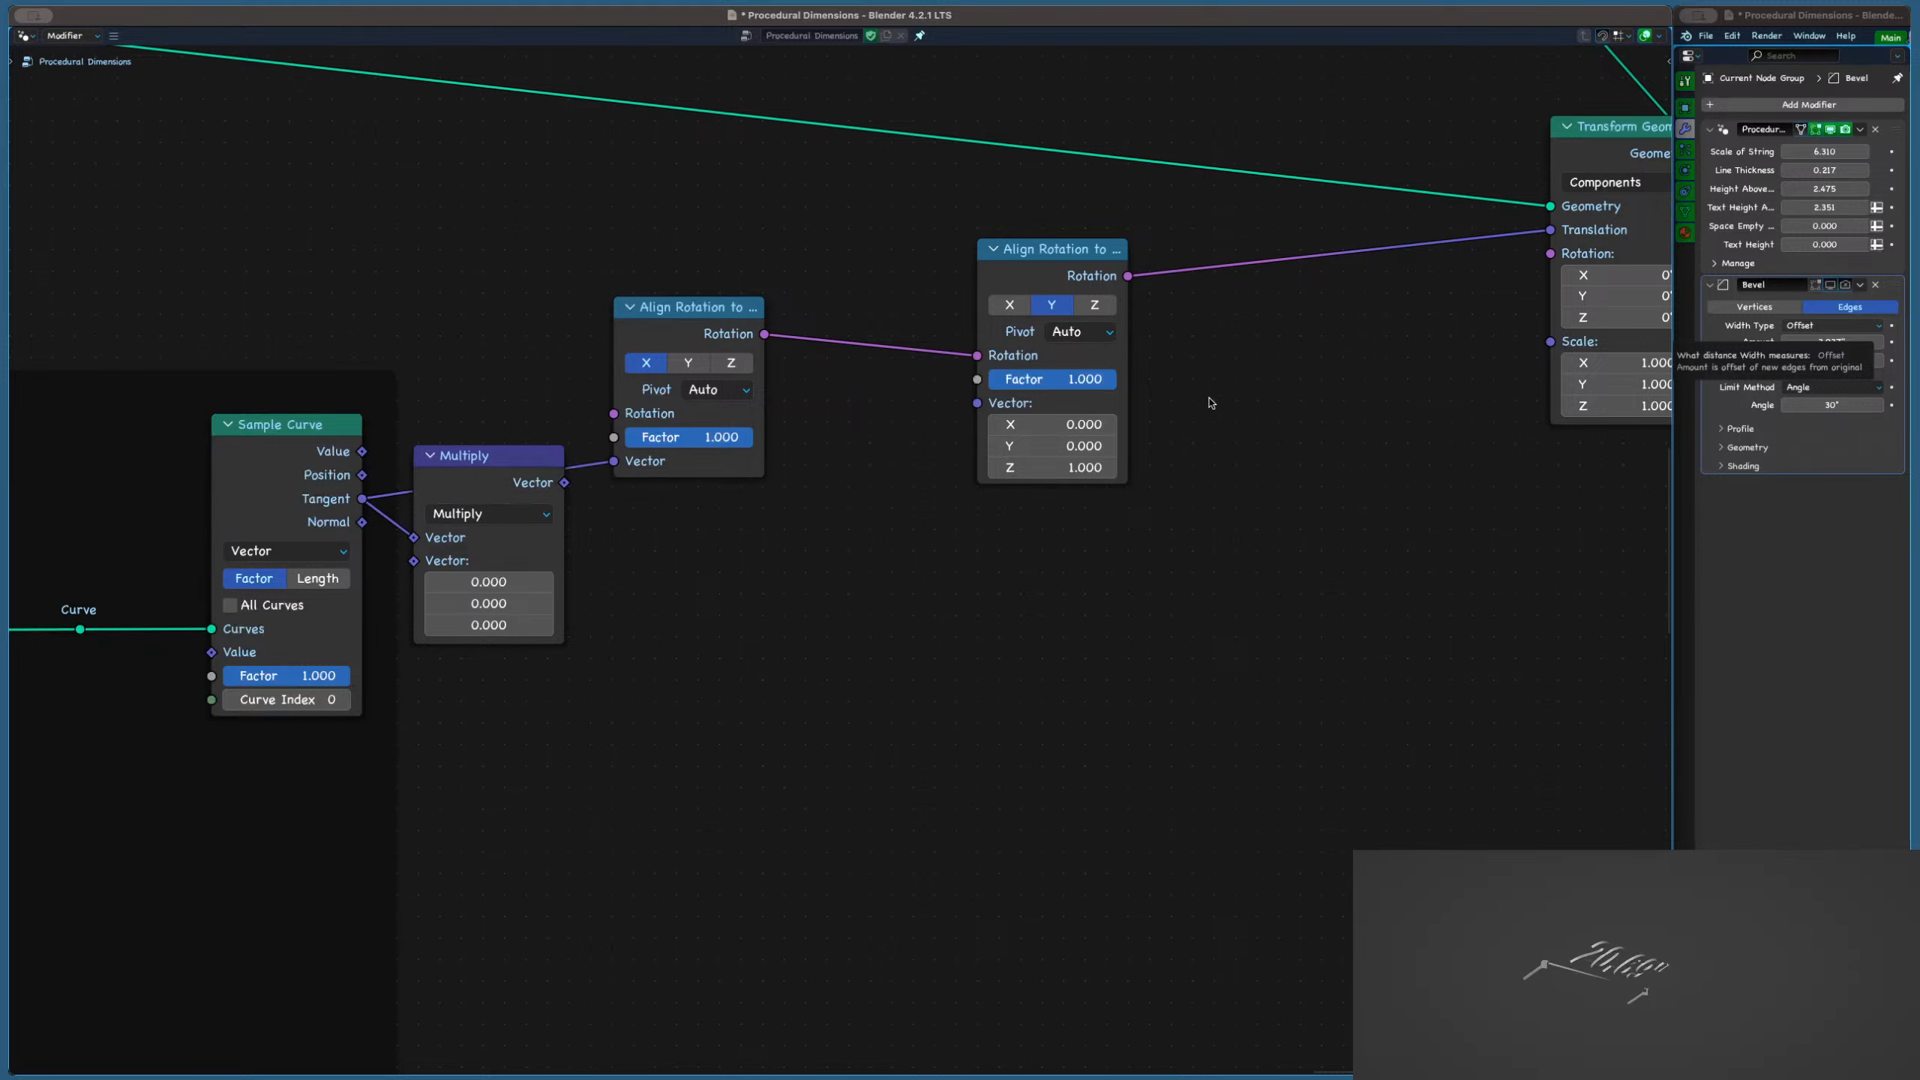
scroll(1066, 420, "up", 1)
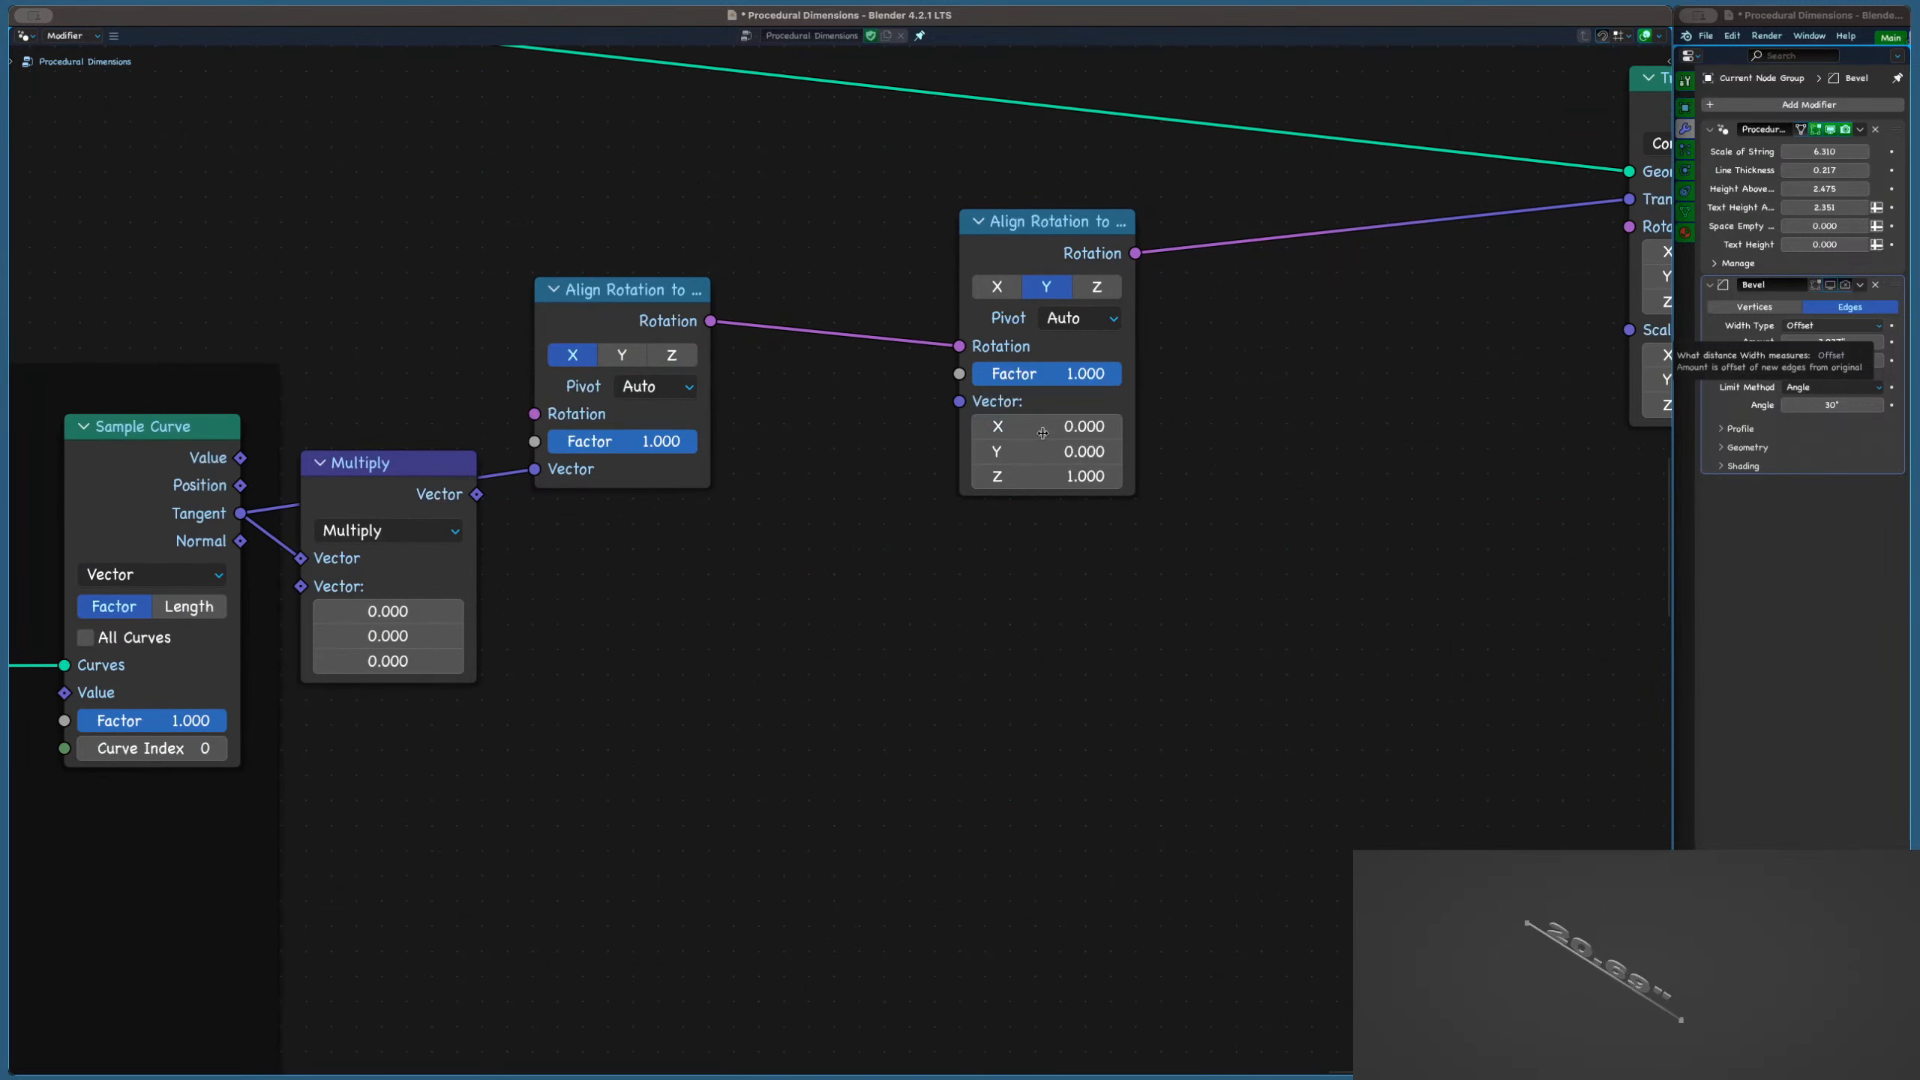
Move the second Align Rotation to Vector node's incoming link to its Vector input and set the first node's axis to Y
left_click_drag(959, 346, 960, 400)
middle_click_drag(908, 300, 1276, 305)
scroll(832, 378, "up", 1)
left_click(803, 385)
Link Multiply's output back into the first Align Rotation to Vector node and try other X and Y multipliers
scroll(1034, 340, "down", 1)
left_click(775, 479)
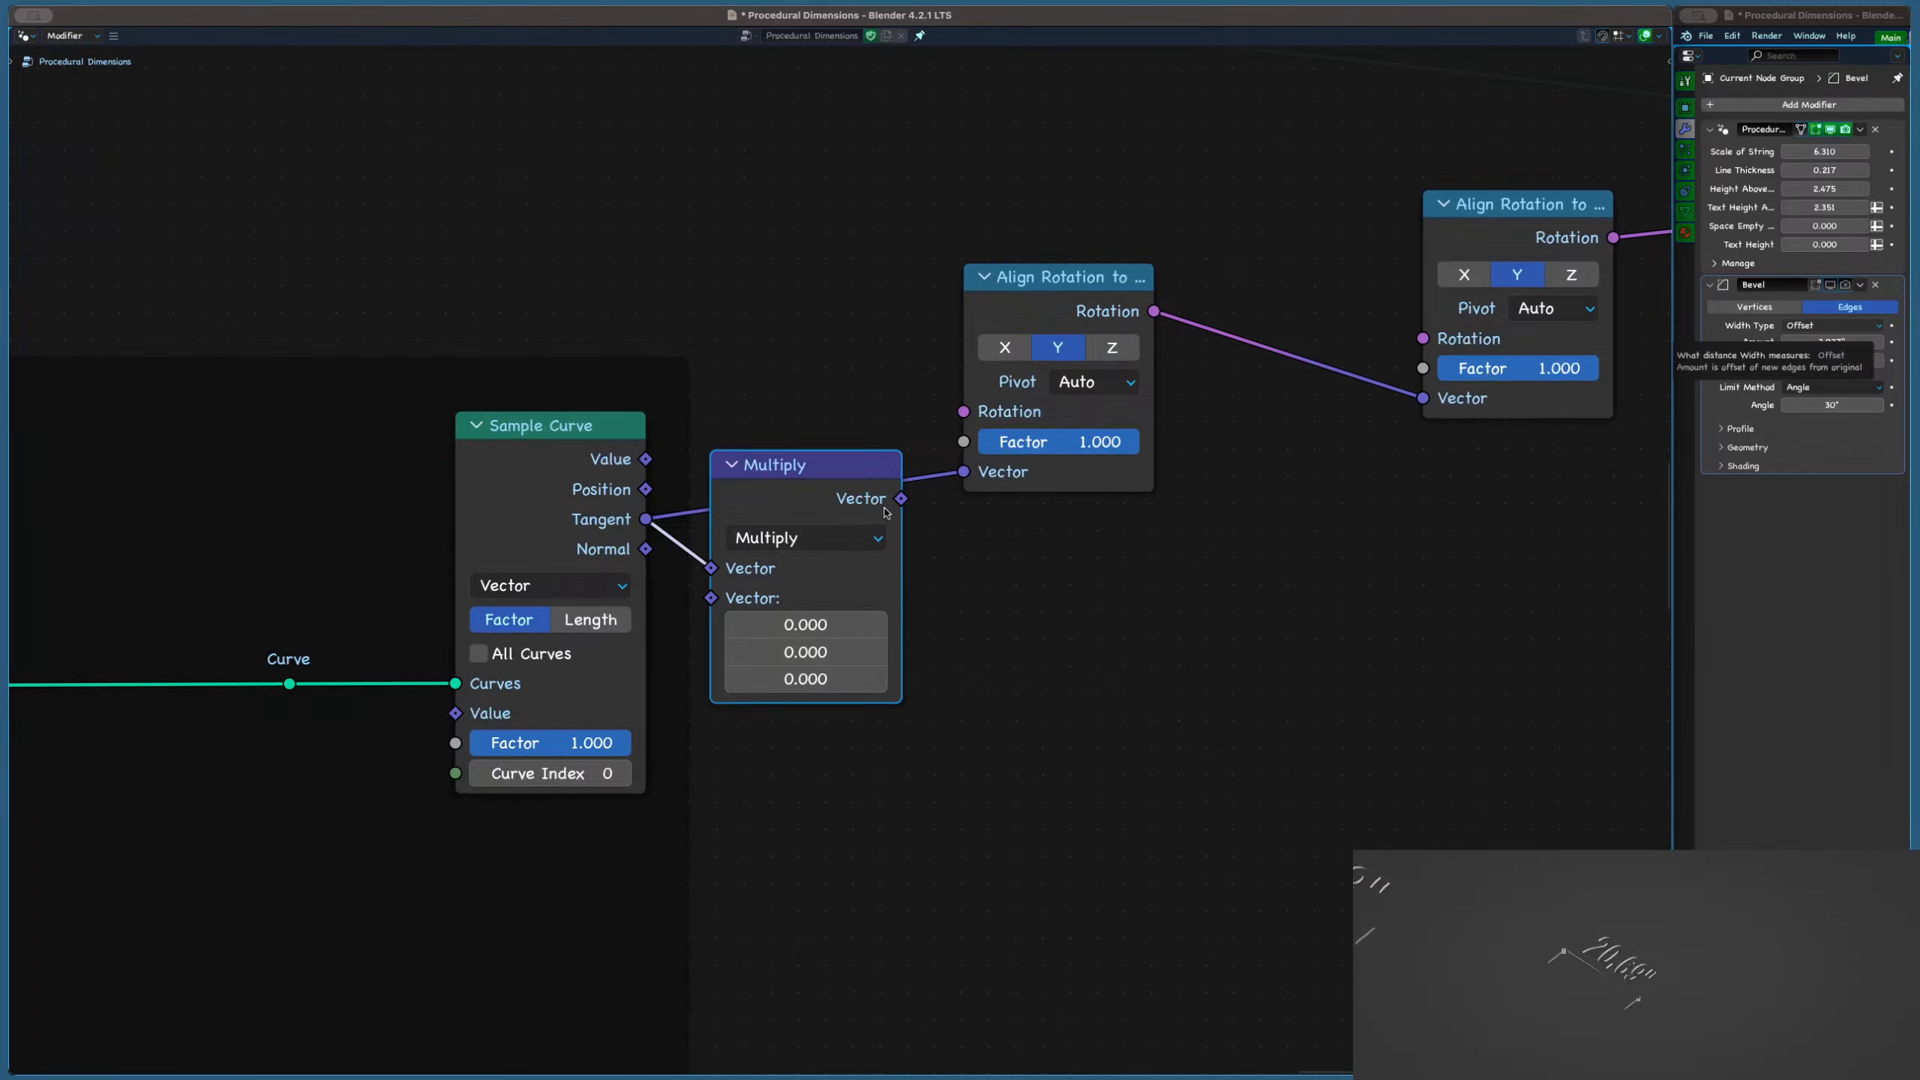
left_click(793, 623)
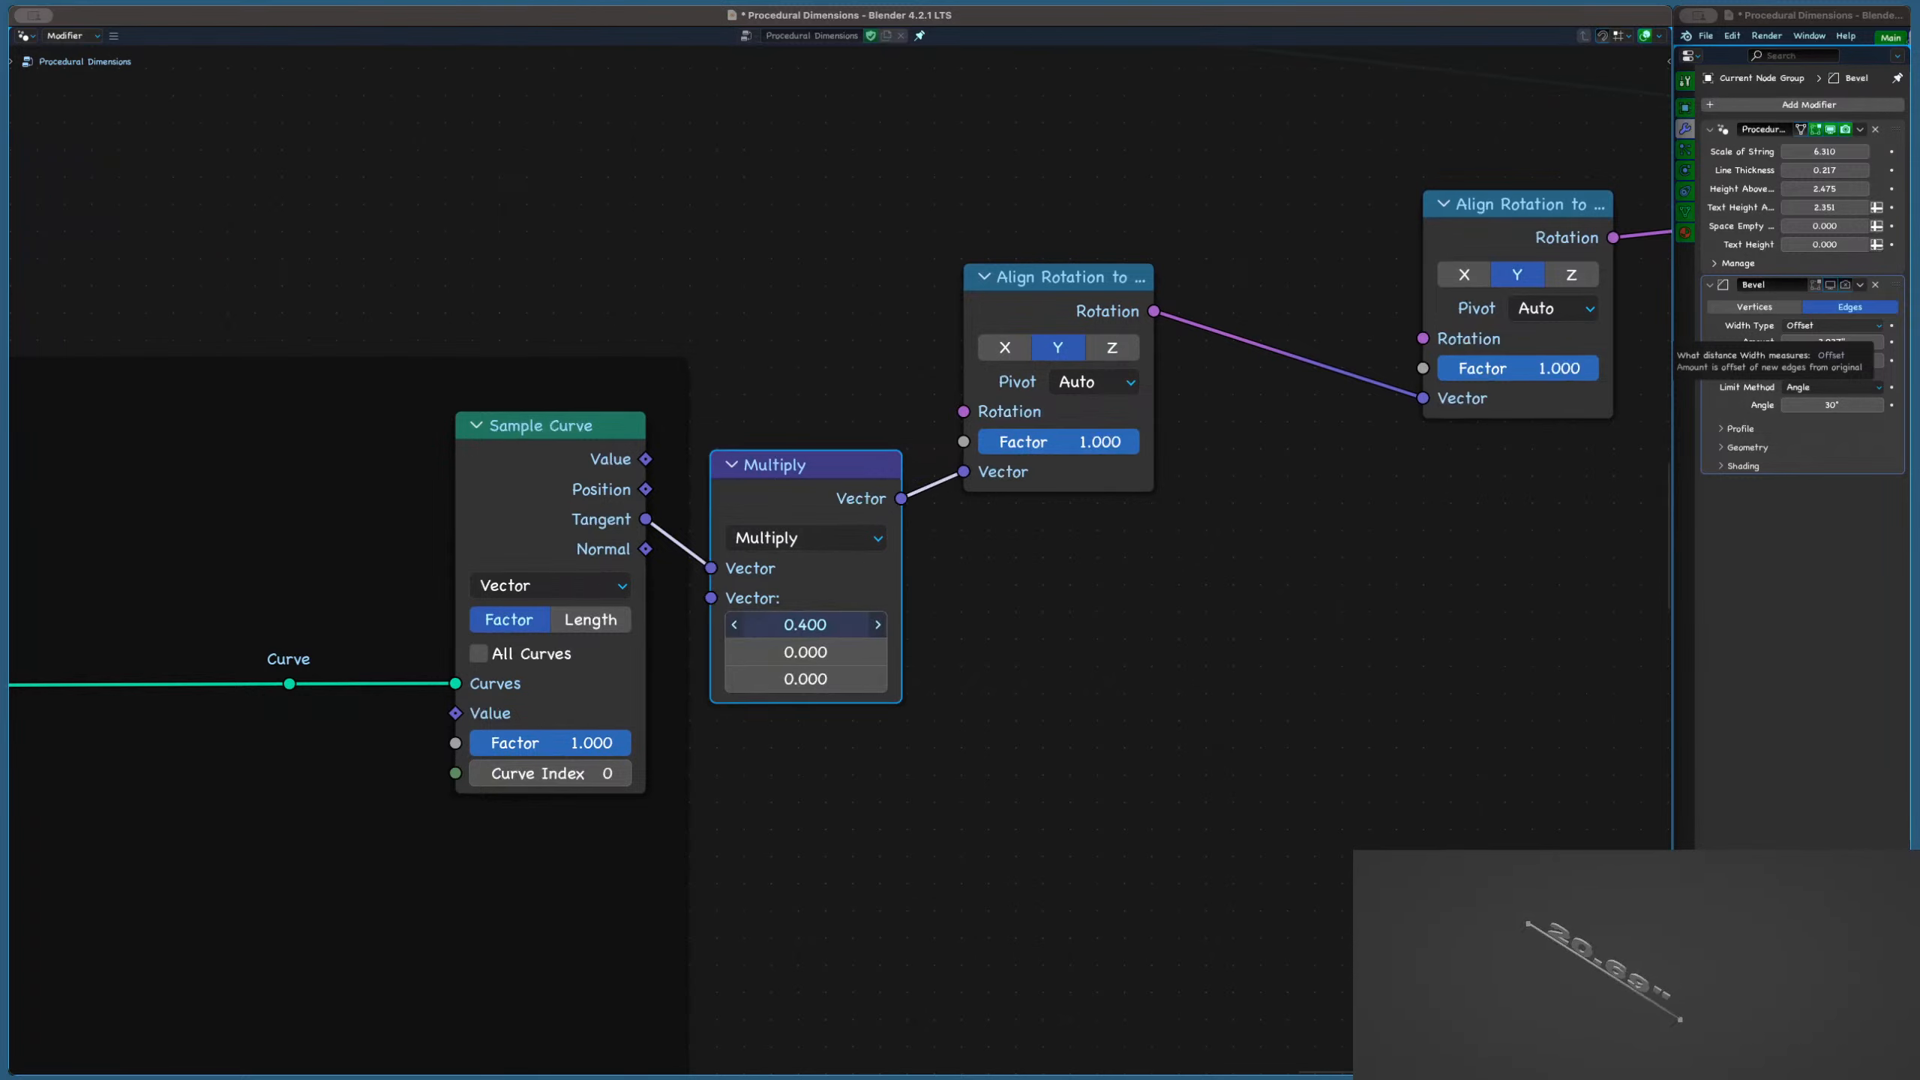
key("Escape")
left_click_drag(789, 651, 759, 651)
key("Escape")
Remove the Multiply node and feed the first Align Rotation to Vector node's Vector input from the loose Tangent reroute line
scroll(797, 463, "down", 7)
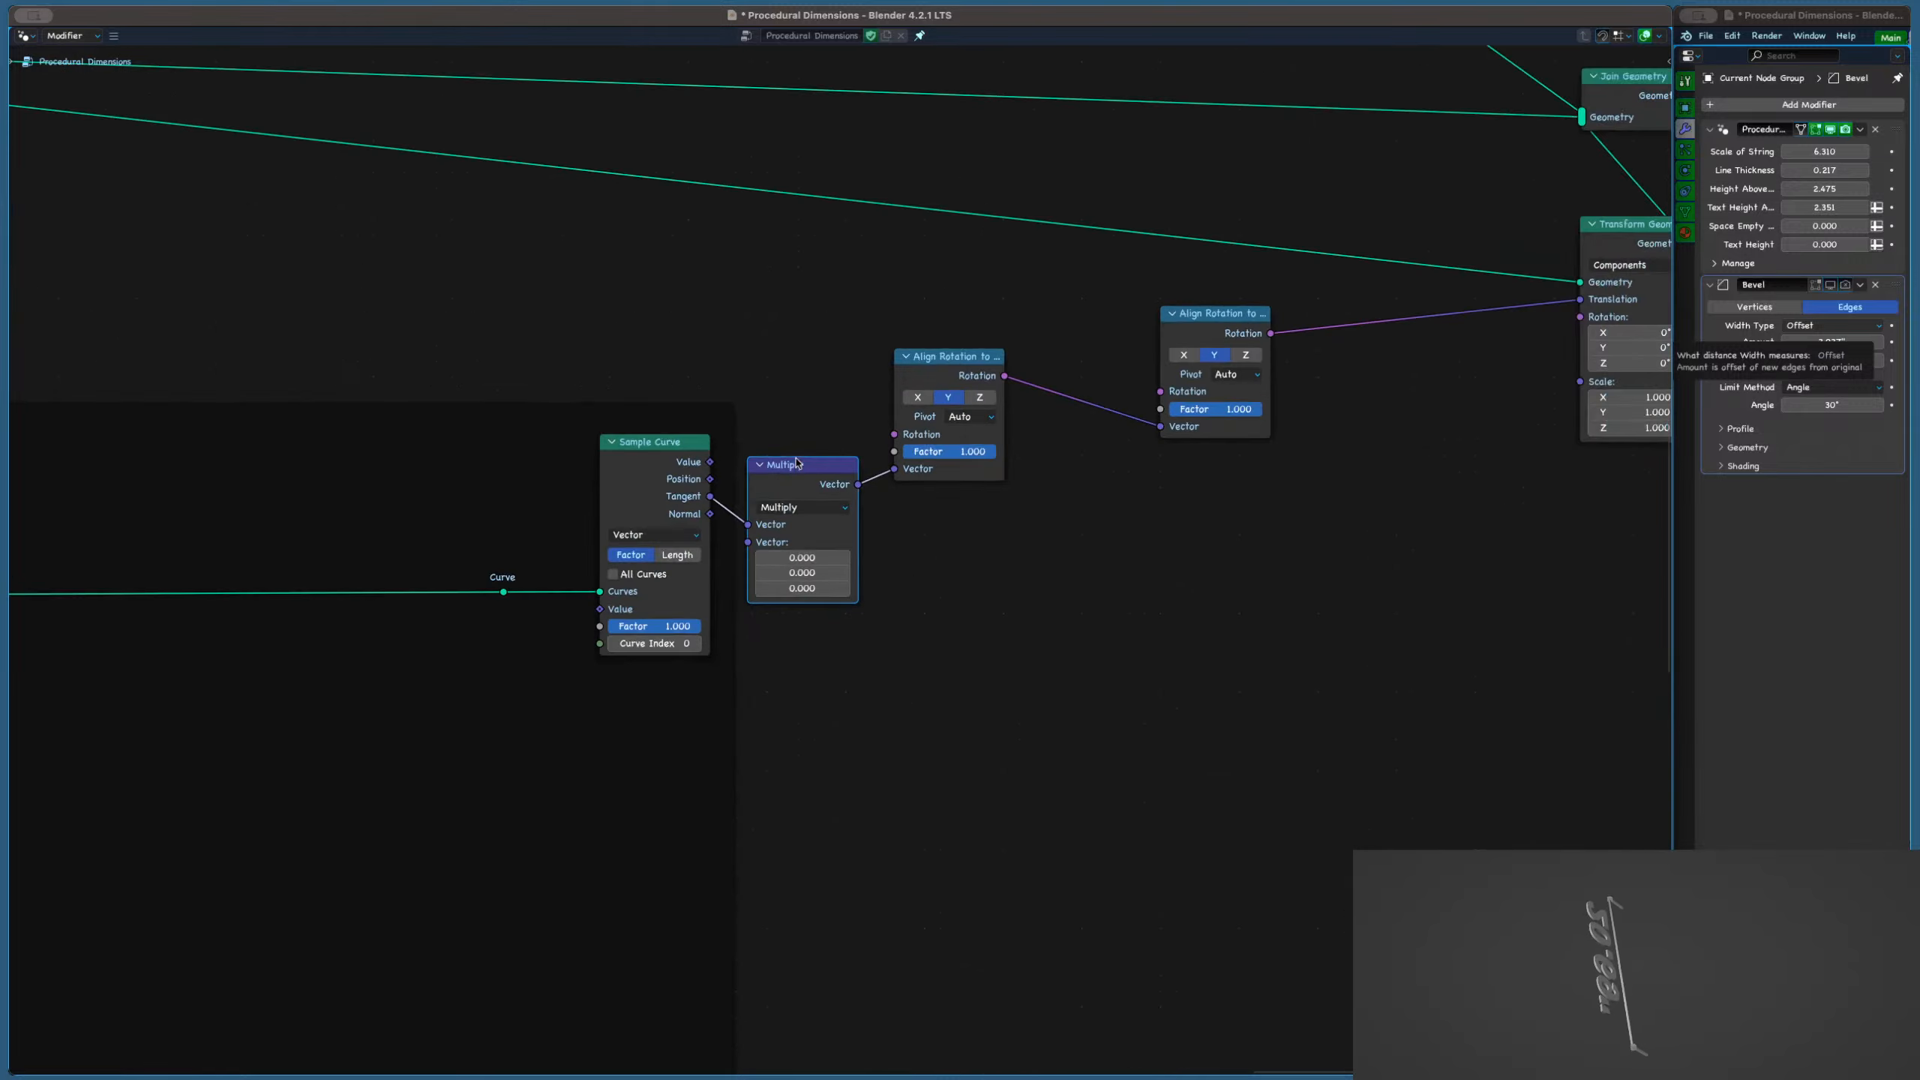
key("ctrl+x")
scroll(817, 397, "down", 3)
middle_click_drag(435, 344, 1159, 381)
scroll(1160, 382, "down", 8)
middle_click_drag(1000, 398, 996, 399)
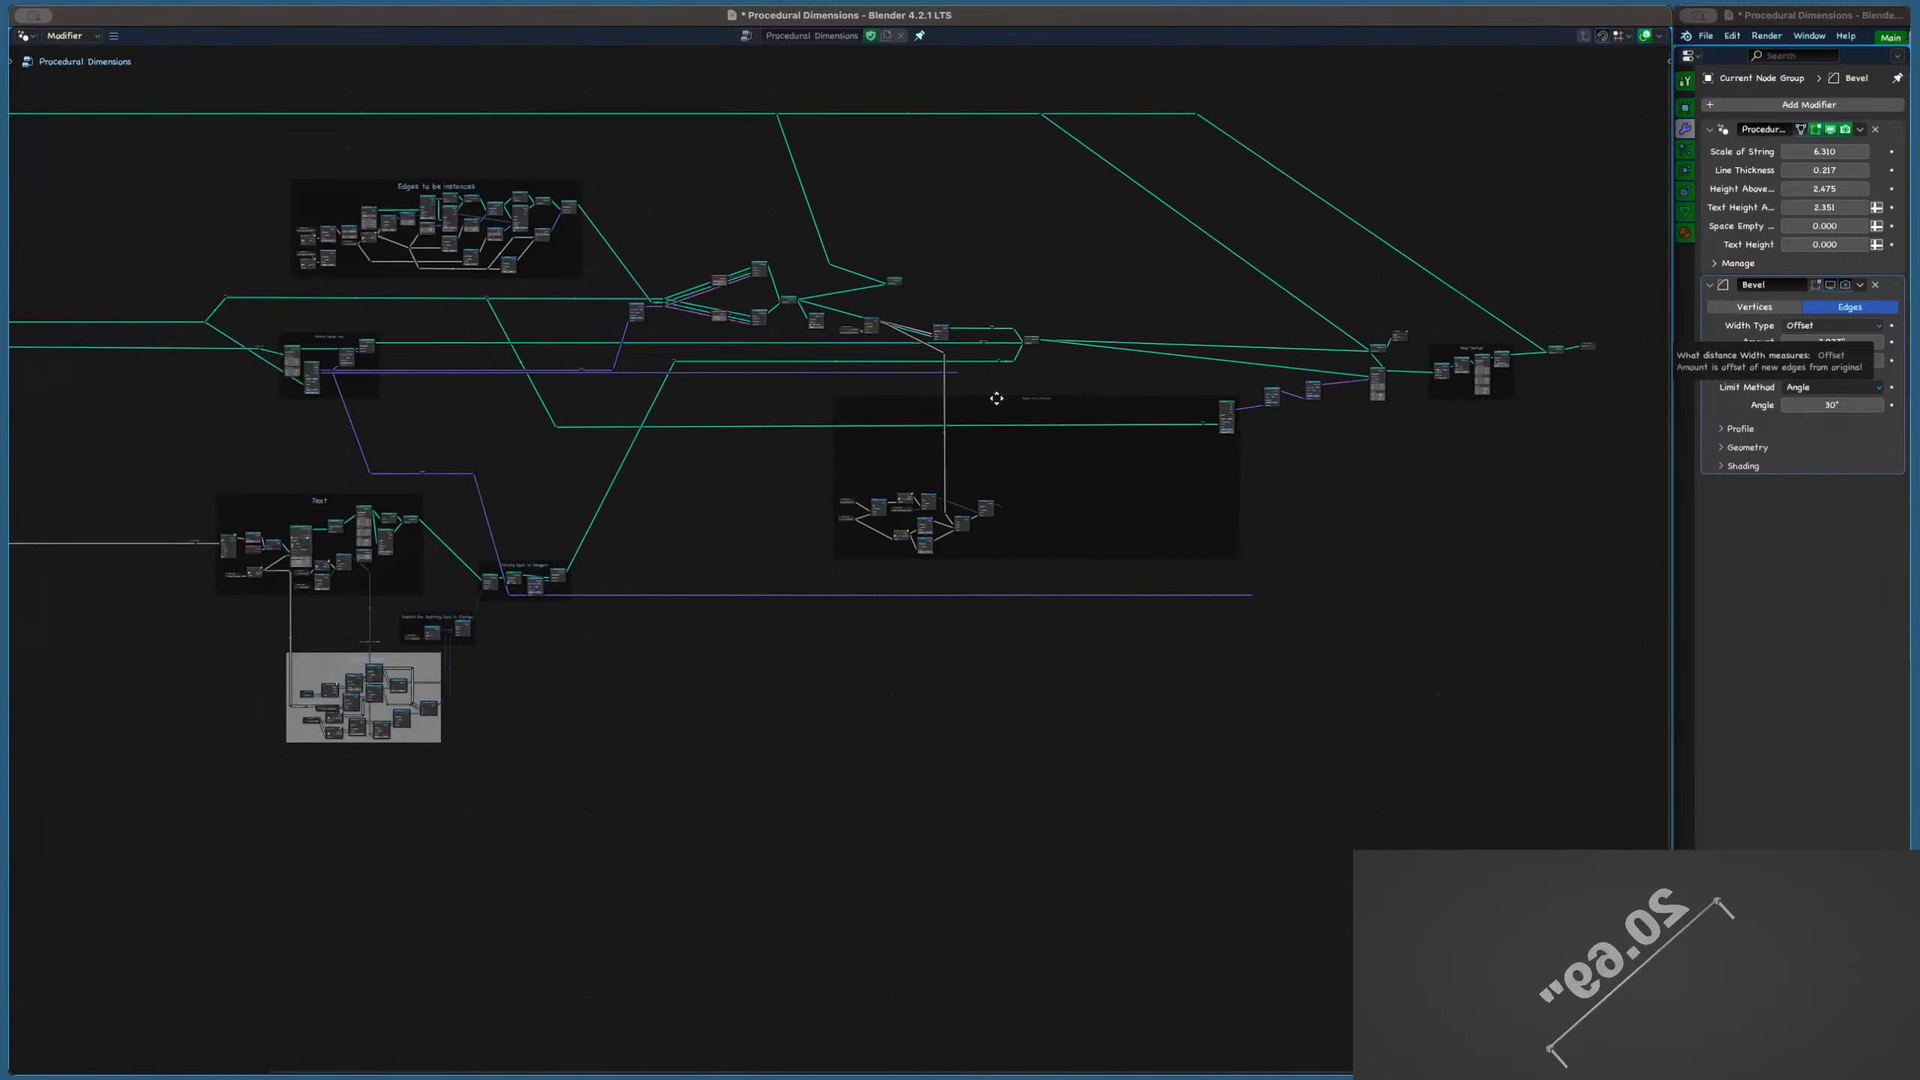
scroll(996, 398, "up", 3)
scroll(729, 432, "up", 5)
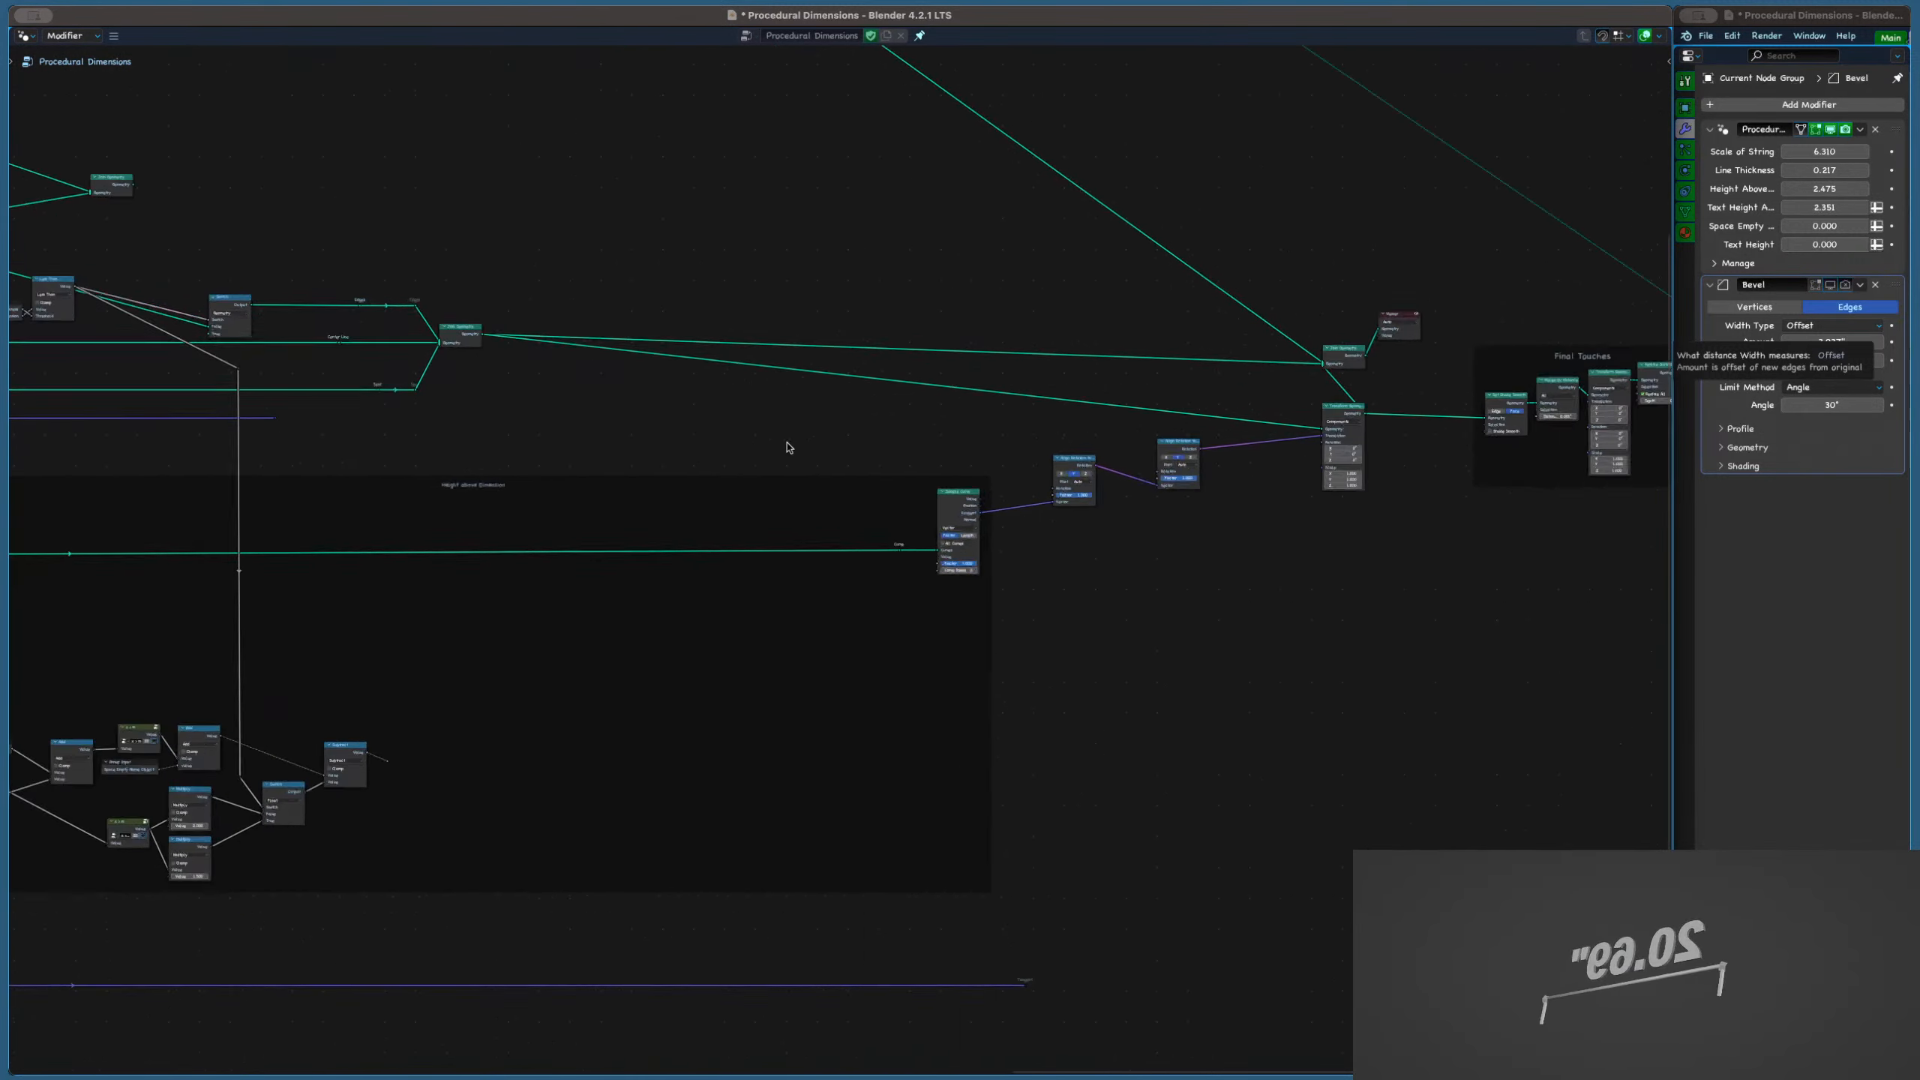
left_click_drag(89, 409, 1149, 522)
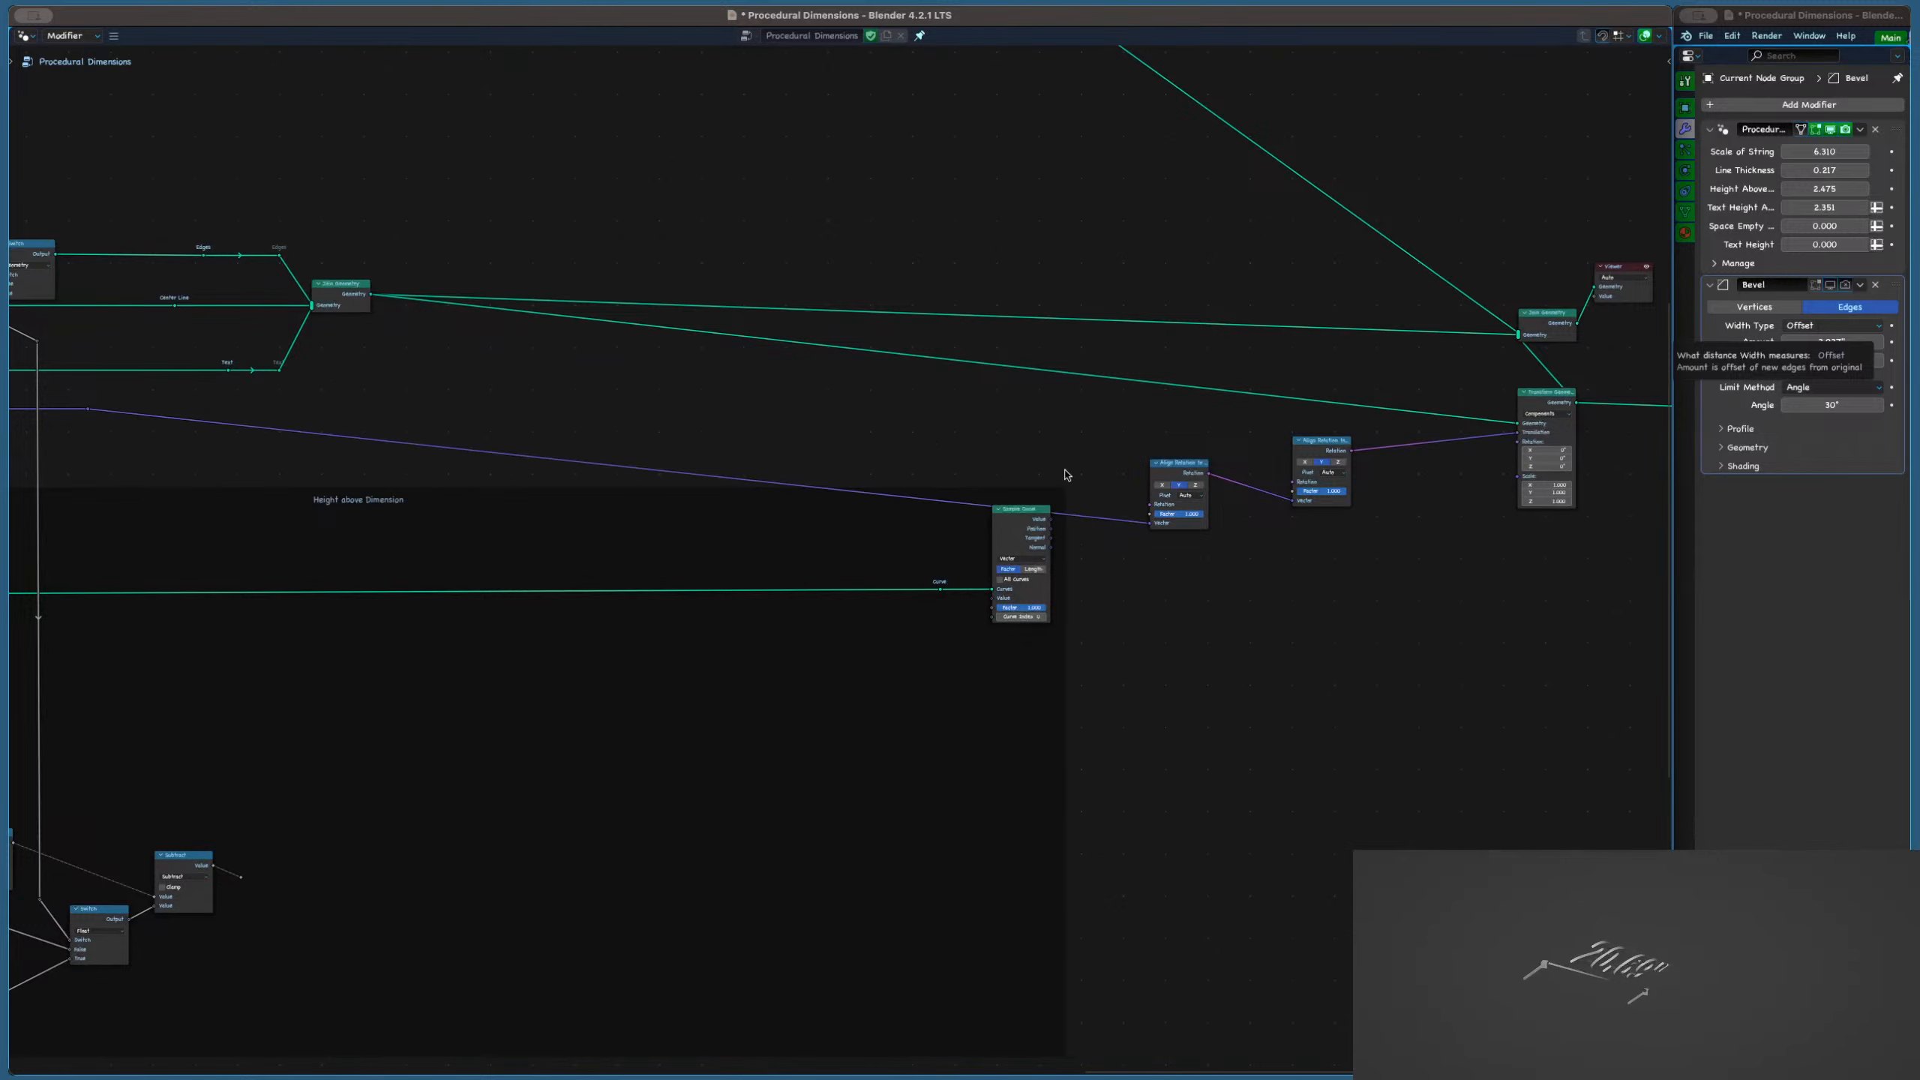
Examine the whole node tree and trace the loose Tangent line back to the Rotate Text to Tangent frame
scroll(1067, 480, "down", 2)
middle_click_drag(1045, 454, 1021, 442)
key("Home")
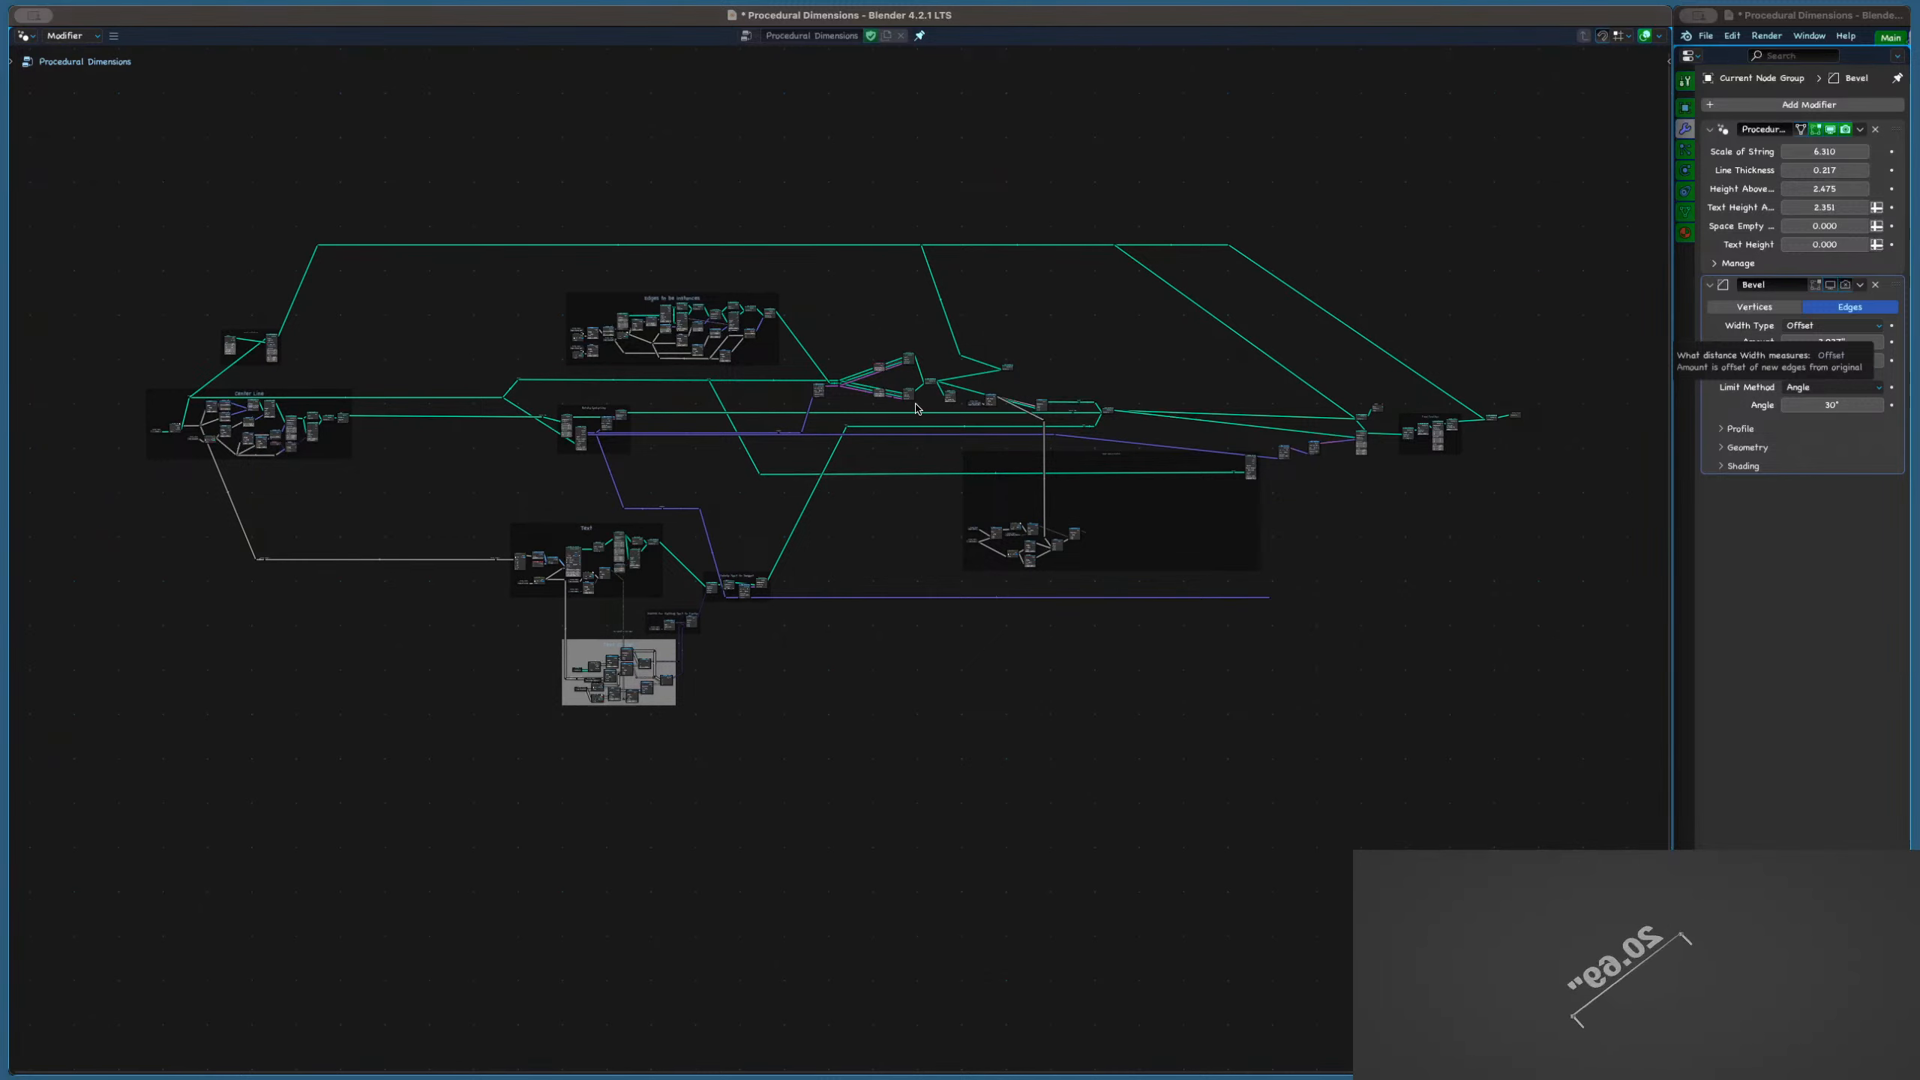
scroll(1126, 483, "up", 3)
scroll(1248, 606, "right", 3)
scroll(1298, 502, "up", 4)
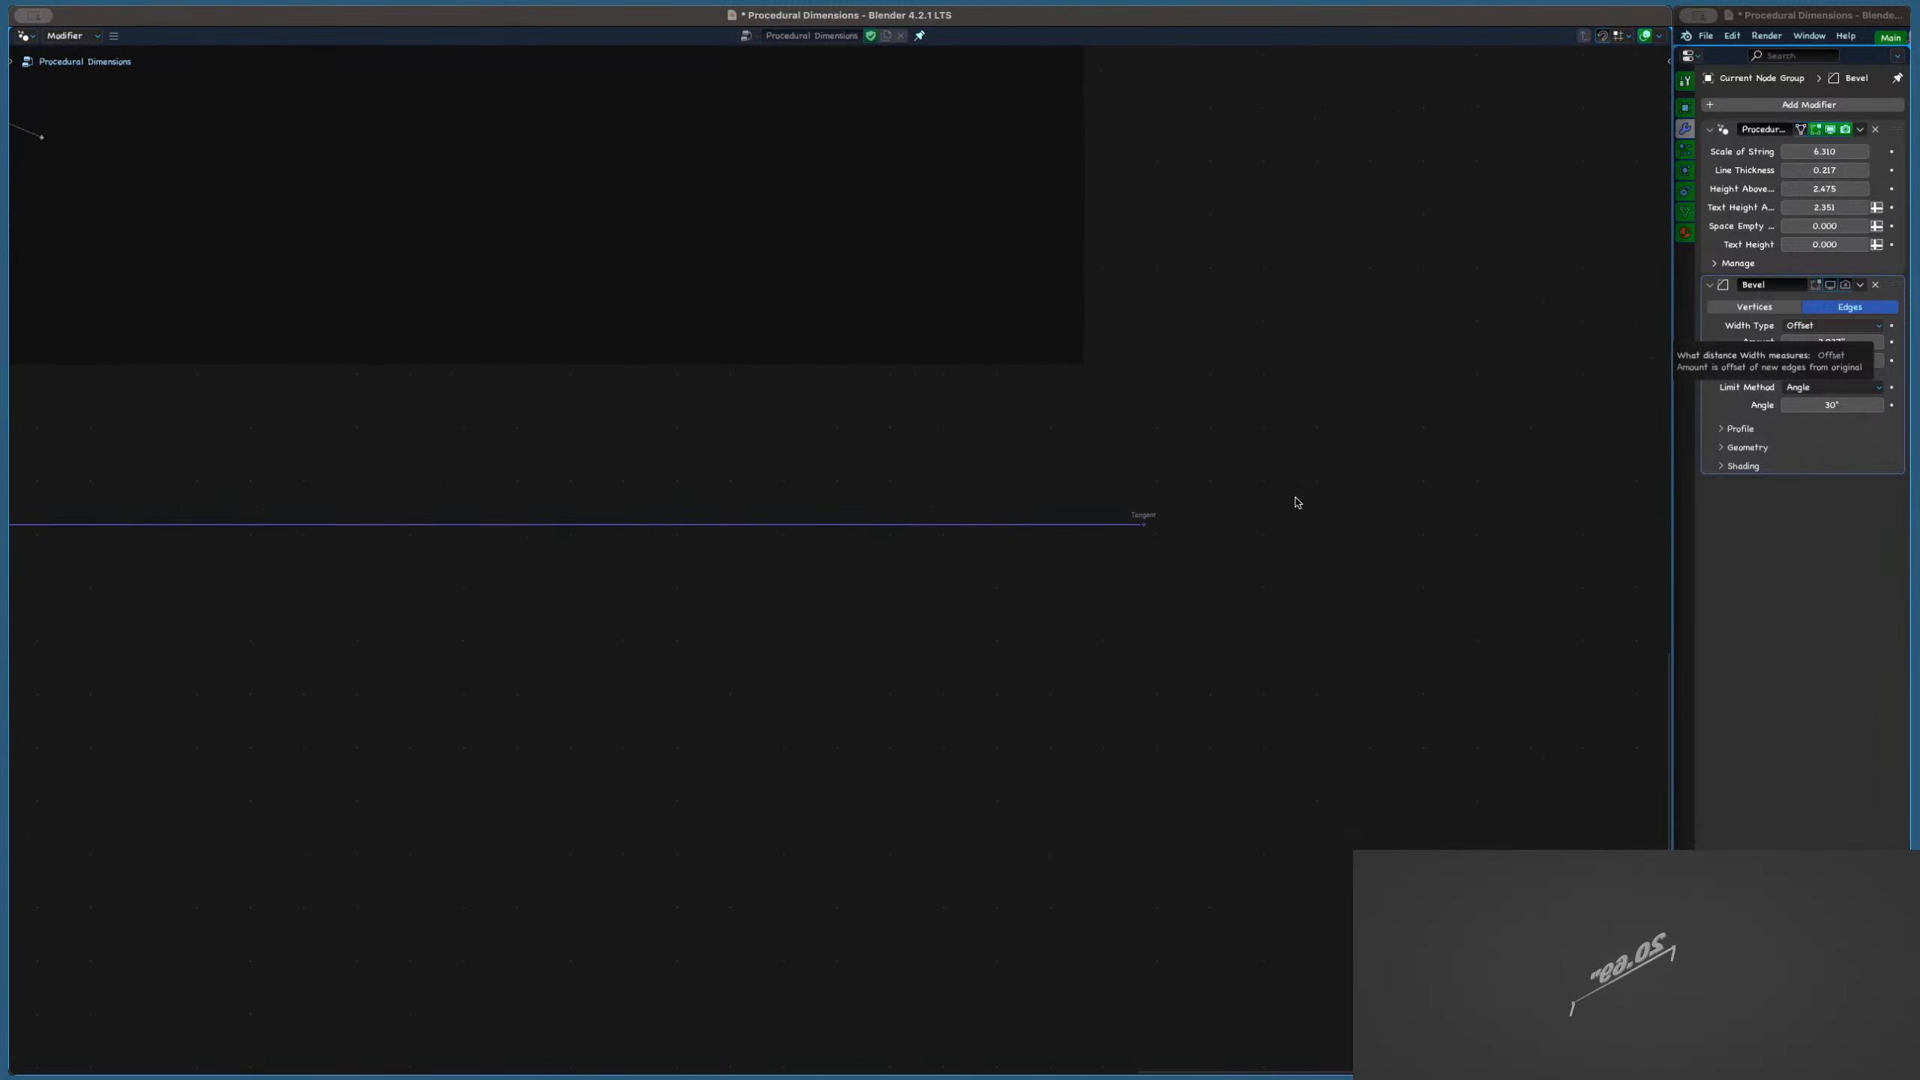
scroll(1289, 501, "up", 4)
left_click_drag(1074, 536, 1092, 532)
left_click(1180, 484)
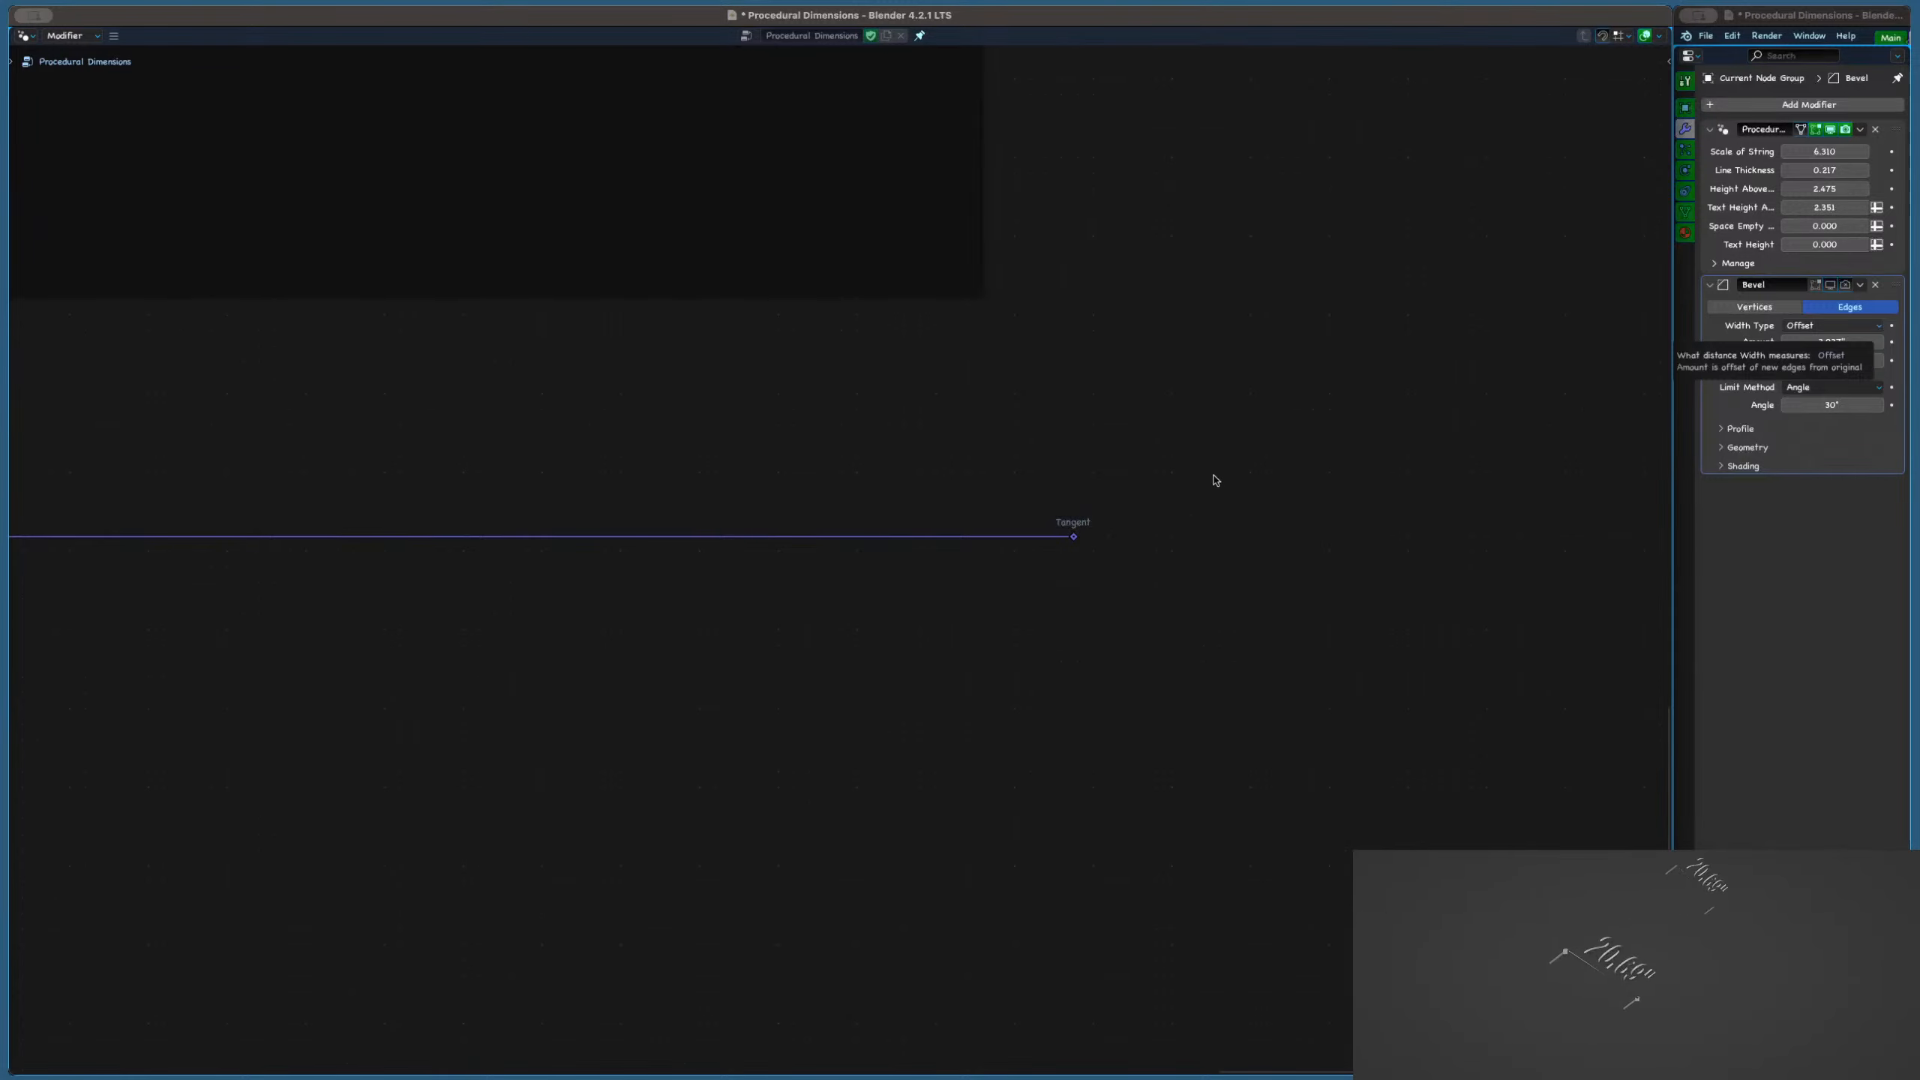
key("Home")
scroll(827, 537, "up", 6)
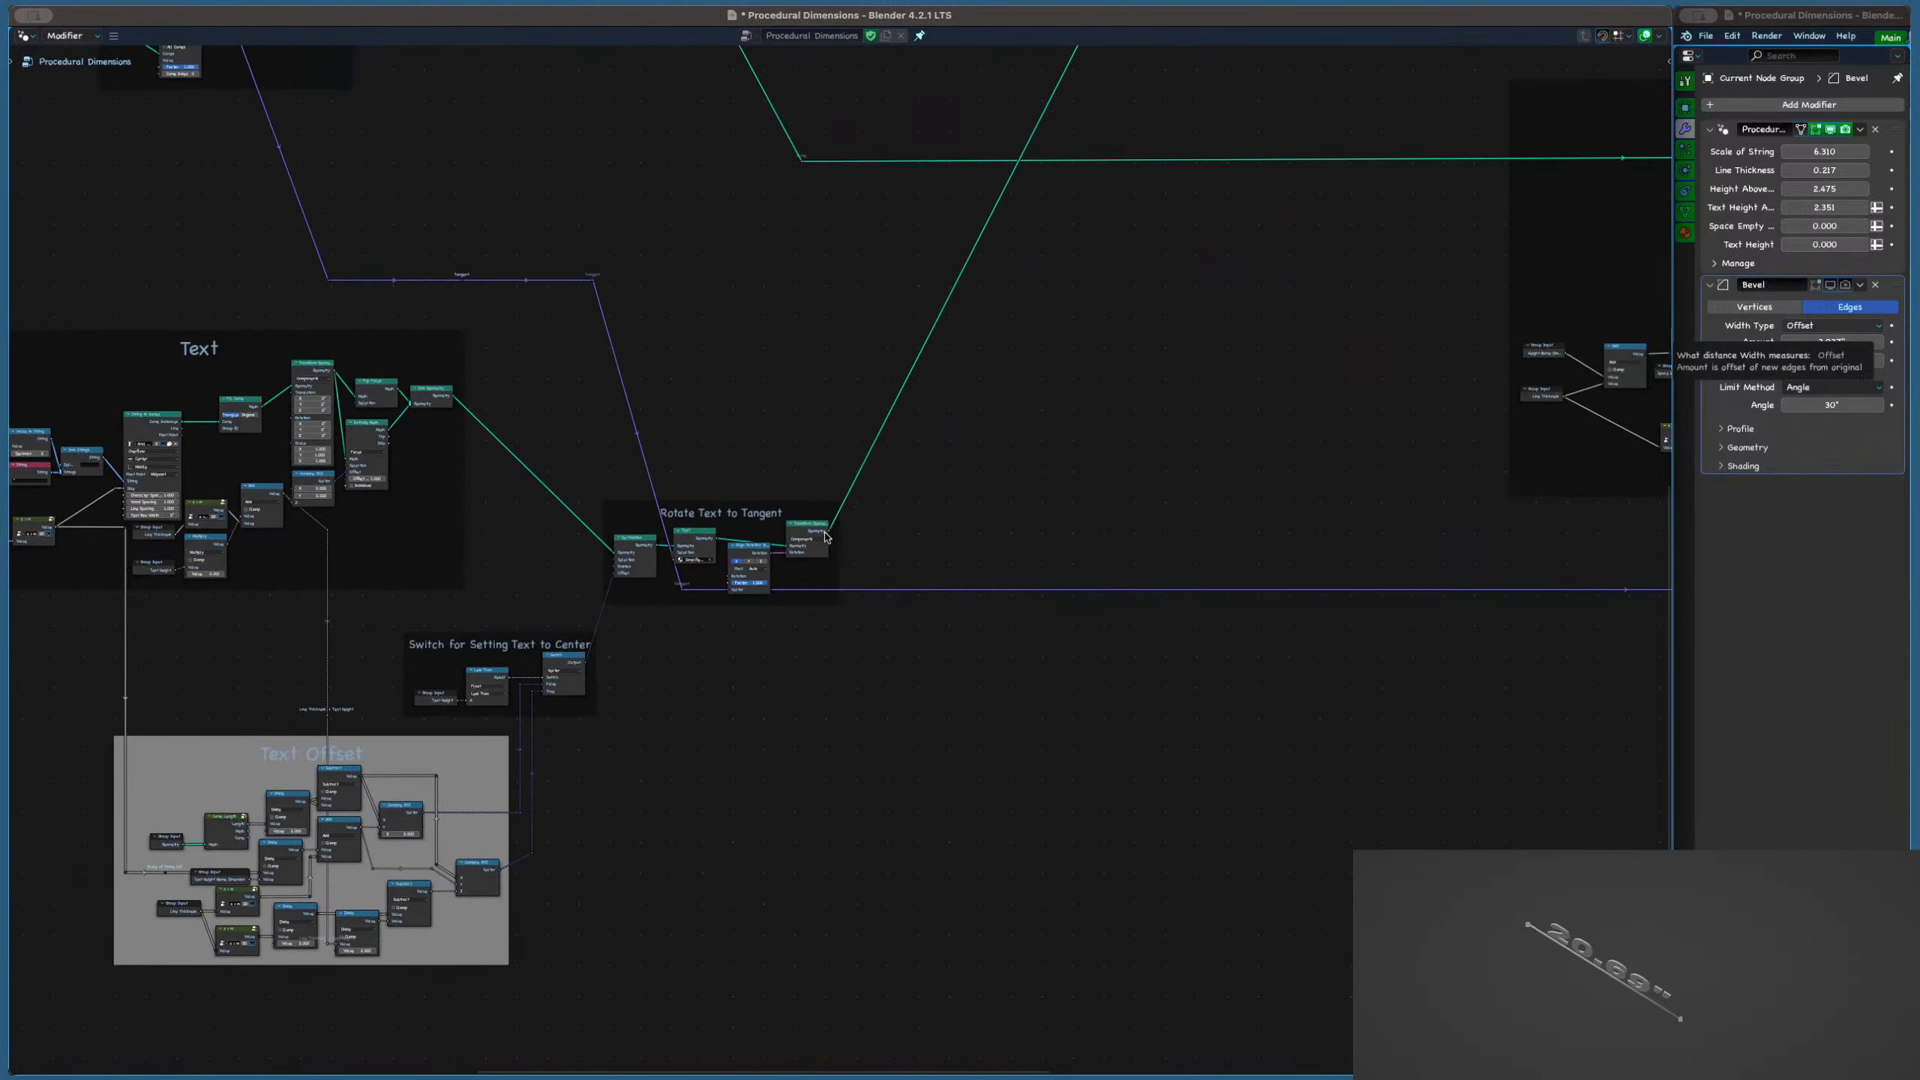
Preview the Transform Geometry node in the Rotate Text to Tangent frame and delete the Viewer node
scroll(827, 537, "up", 3)
left_click(817, 507, "ctrl+shift")
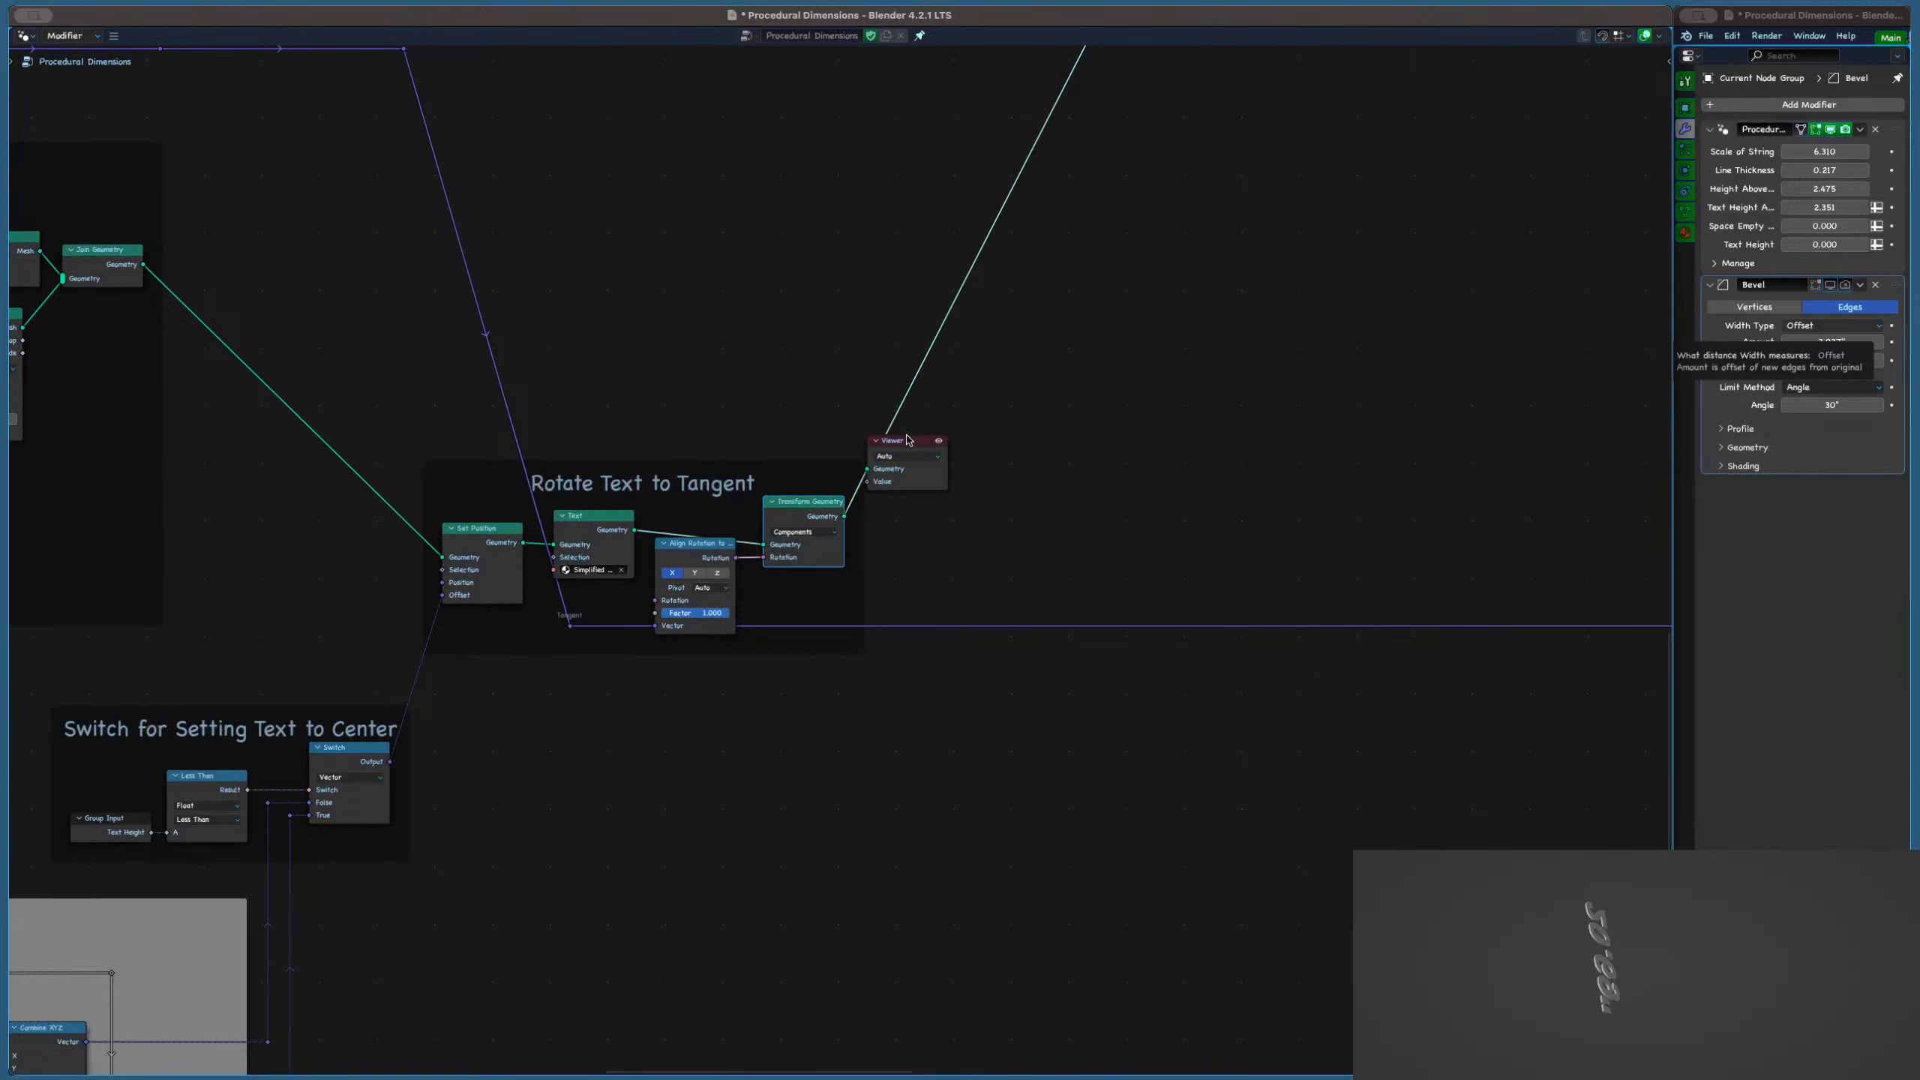
left_click(924, 446)
key("Delete")
Add a reroute to the outgoing Tangent line and place it below the Align Rotation to Vector node in the Rotate Text to Tangent frame
scroll(647, 602, "up", 3)
left_click(719, 527)
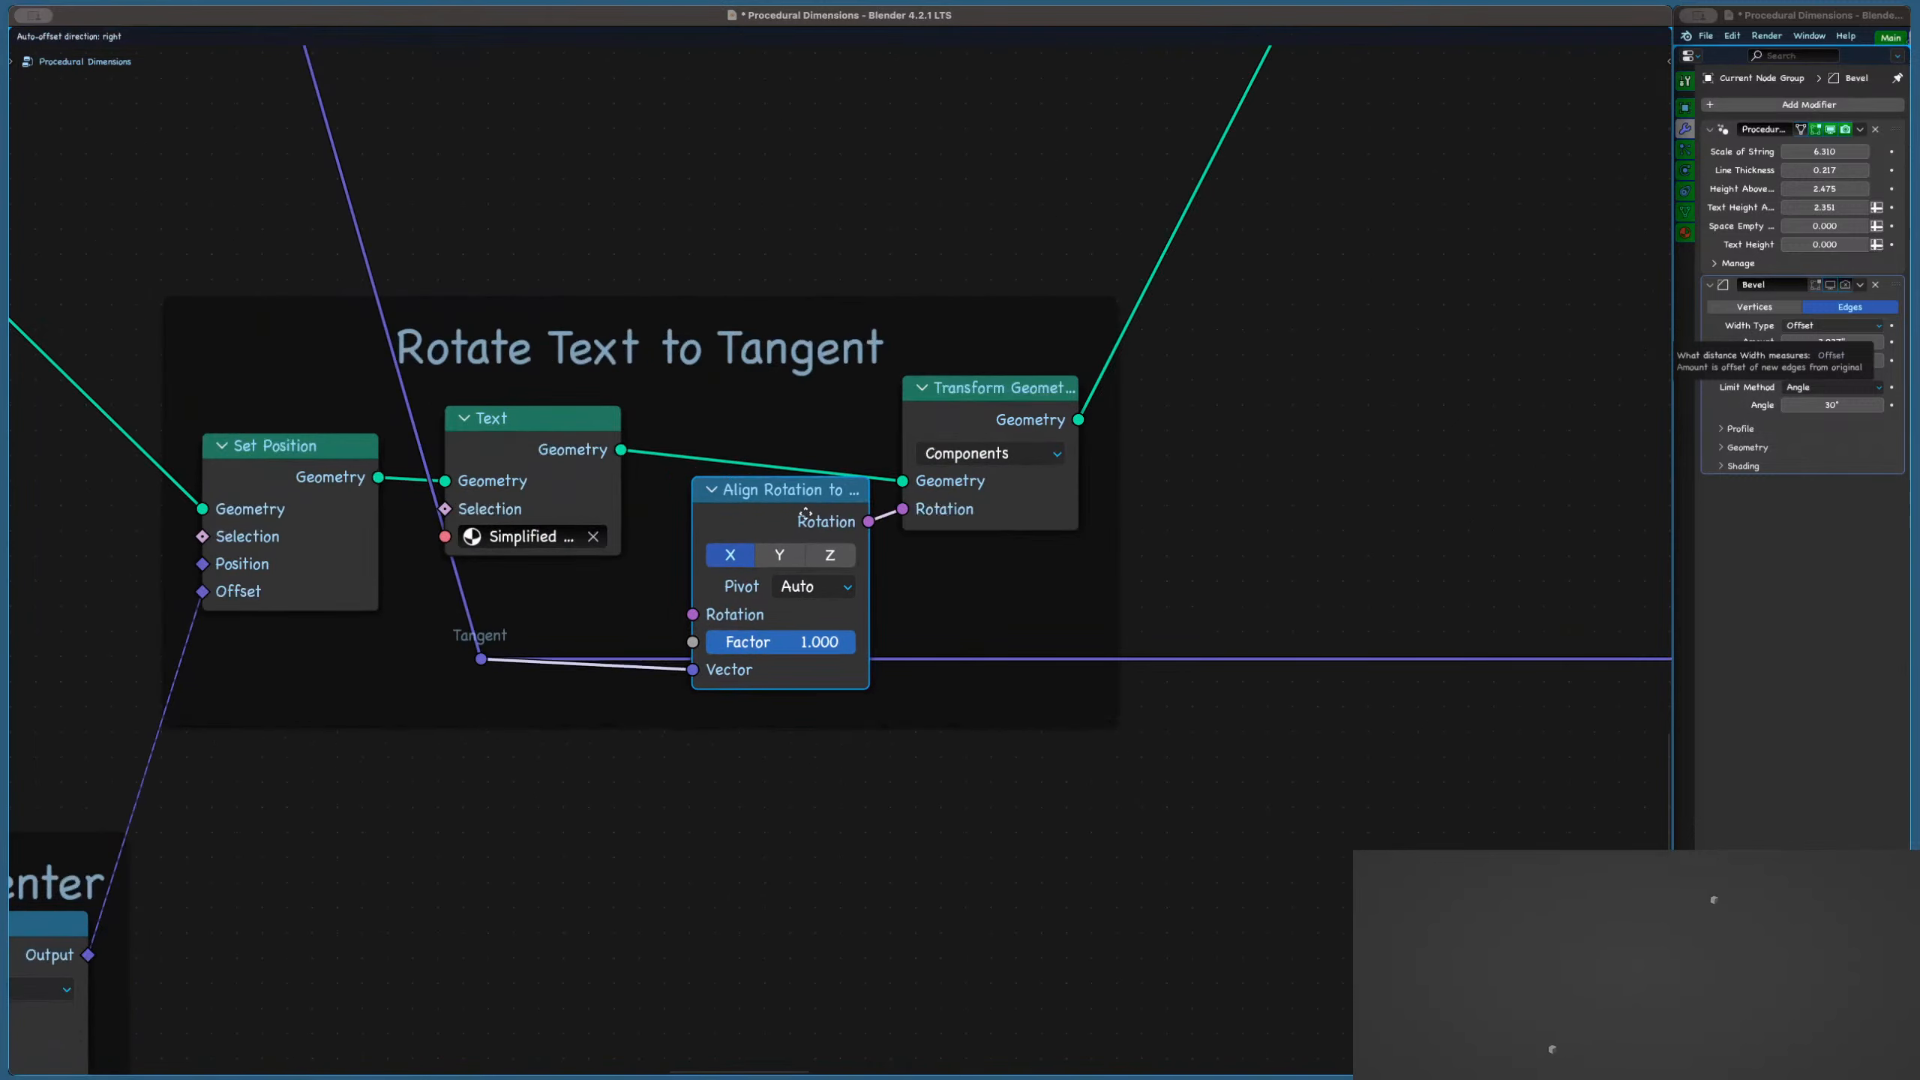
right_click_drag(964, 632, 986, 685, "shift")
key("g")
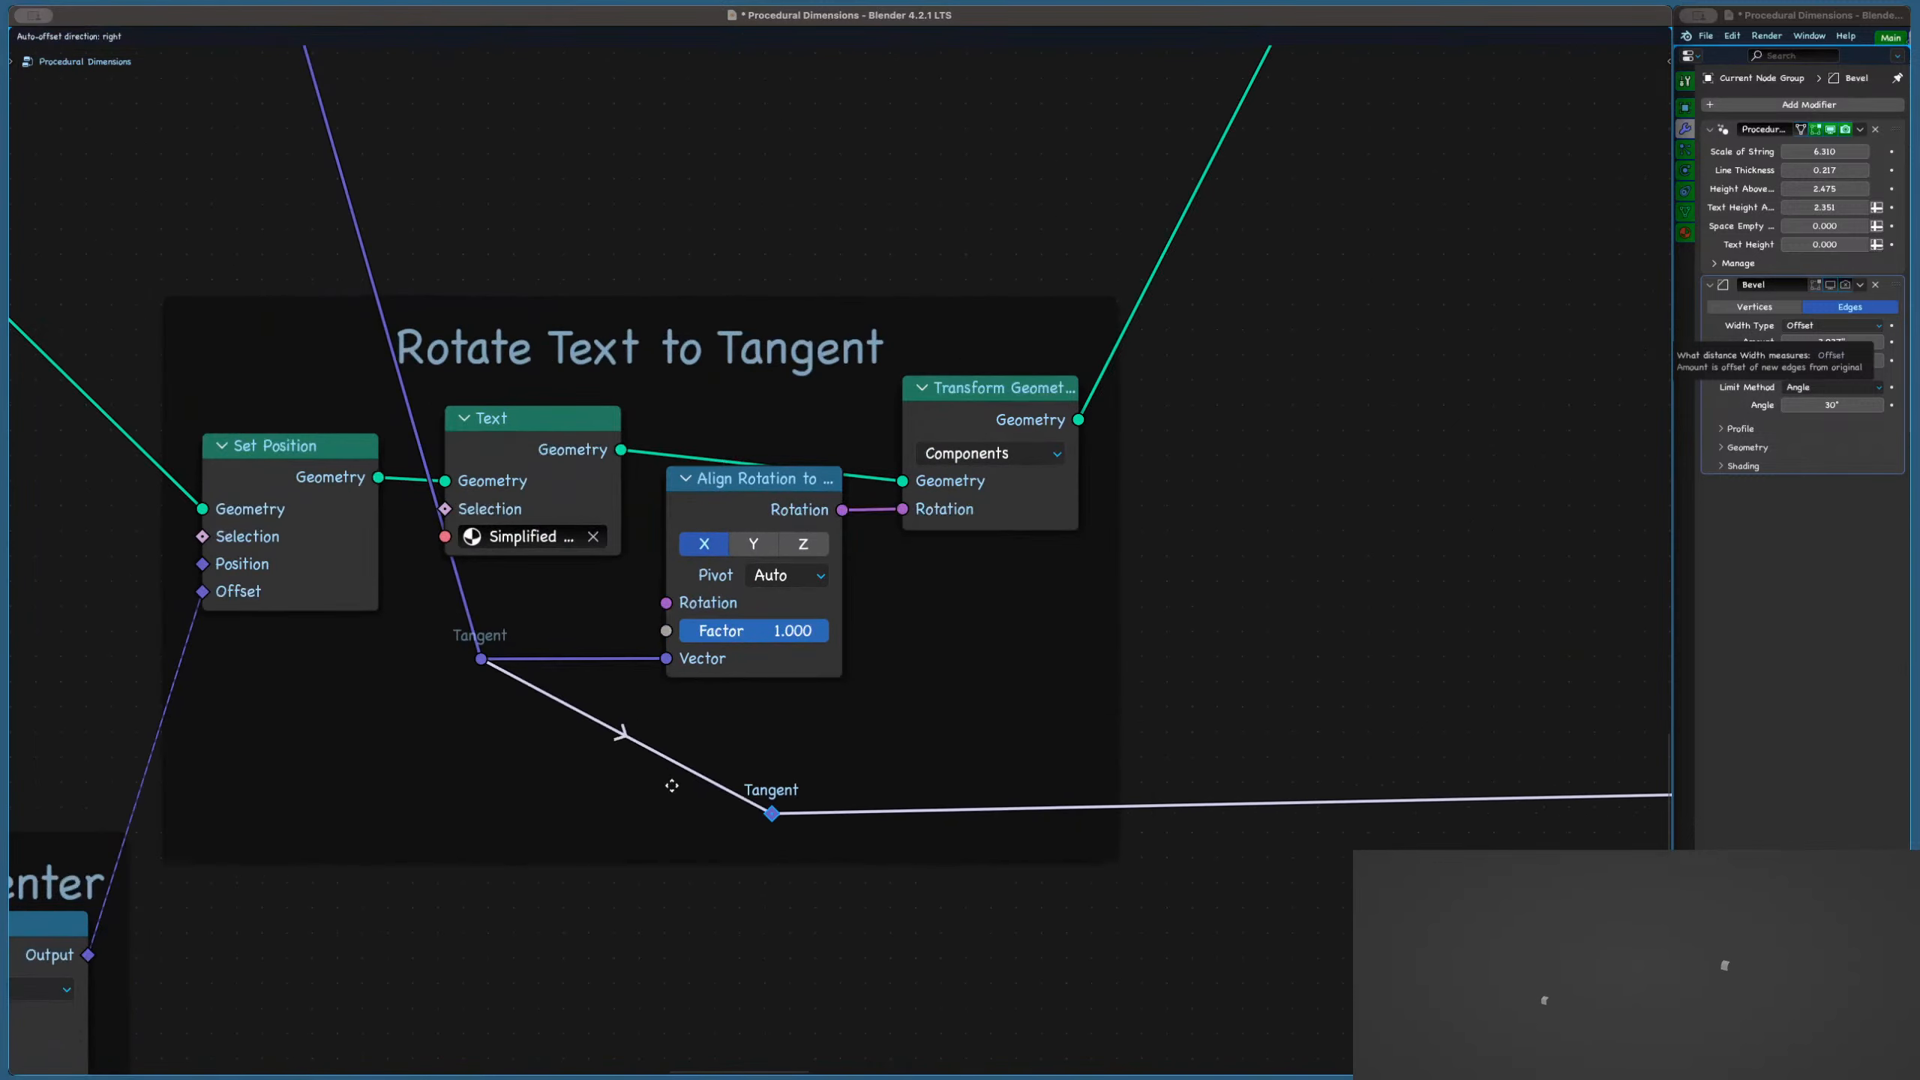
left_click(522, 768)
Level the far end of the Tangent line within the Rotate Text to Tangent frame and save the file
scroll(614, 701, "down", 1)
scroll(597, 670, "down", 10)
middle_click_drag(1080, 652, 681, 576)
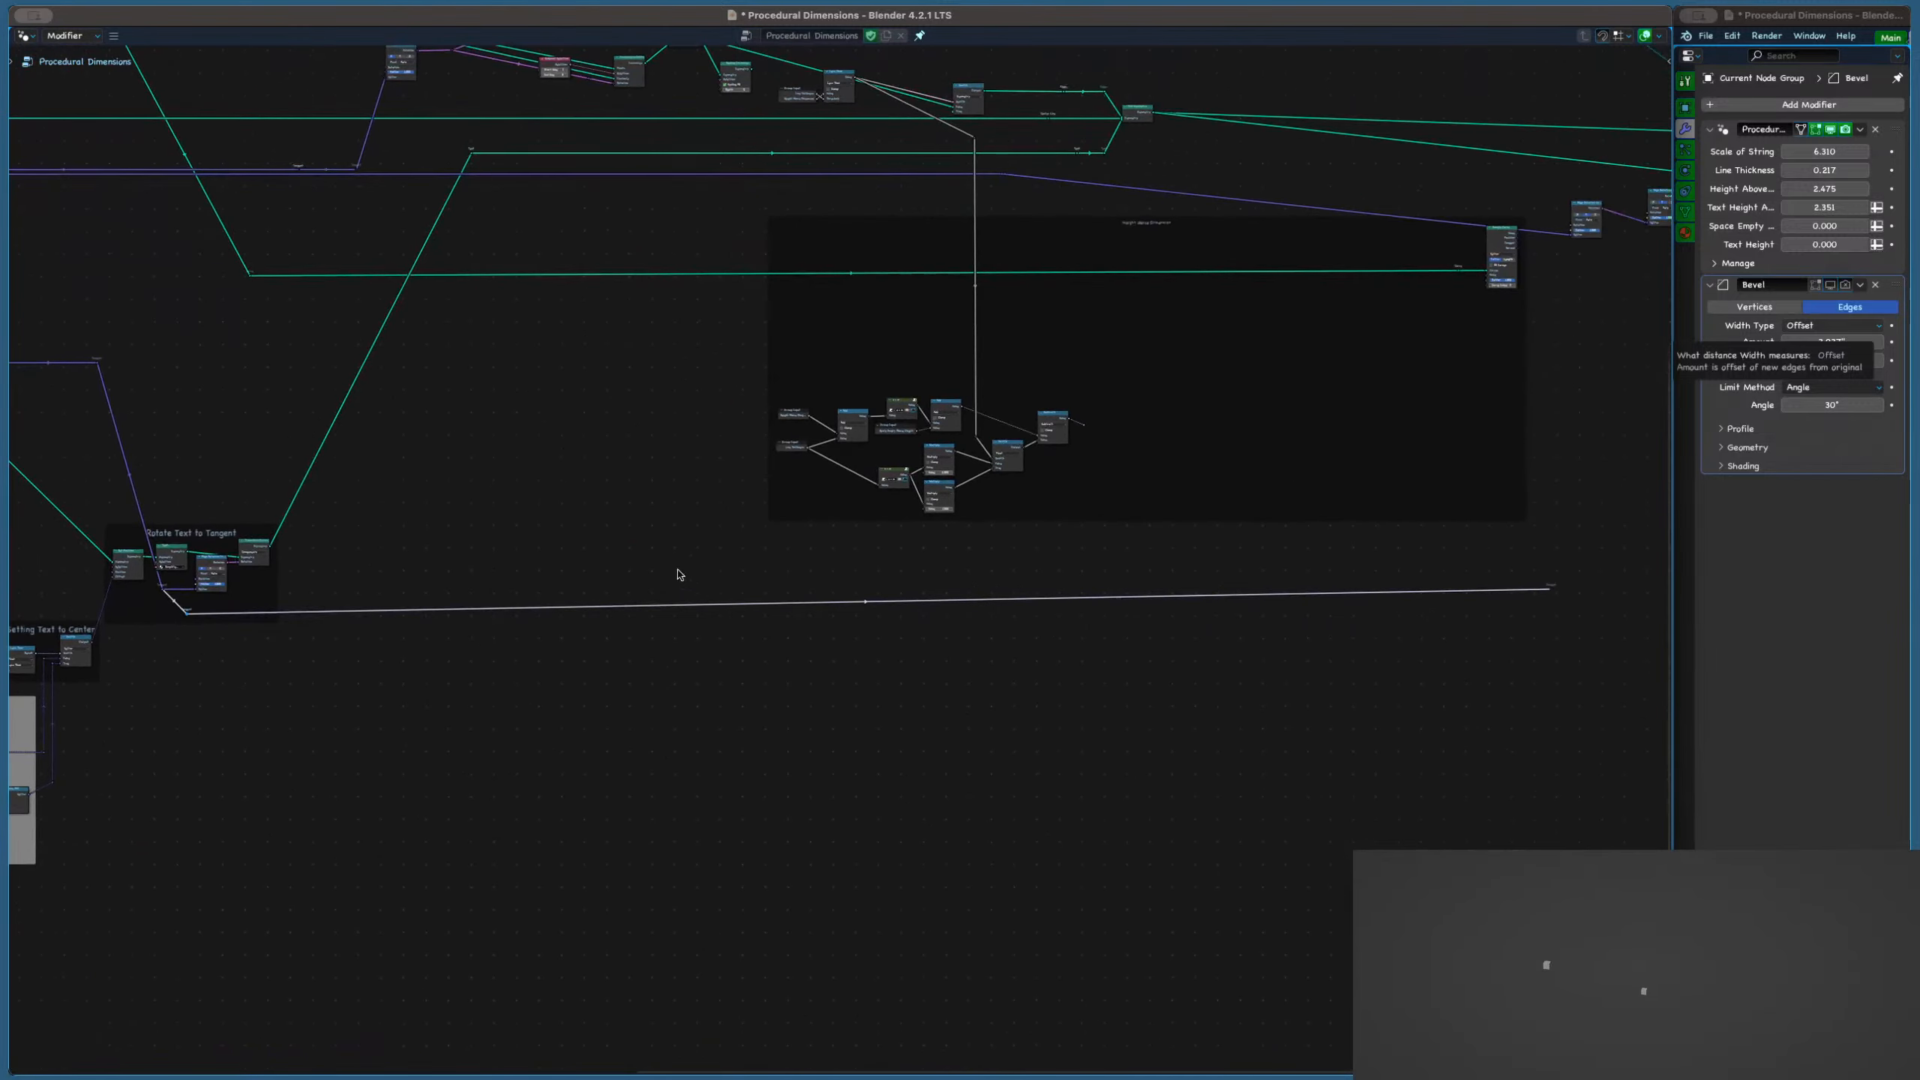
scroll(710, 583, "down", 3)
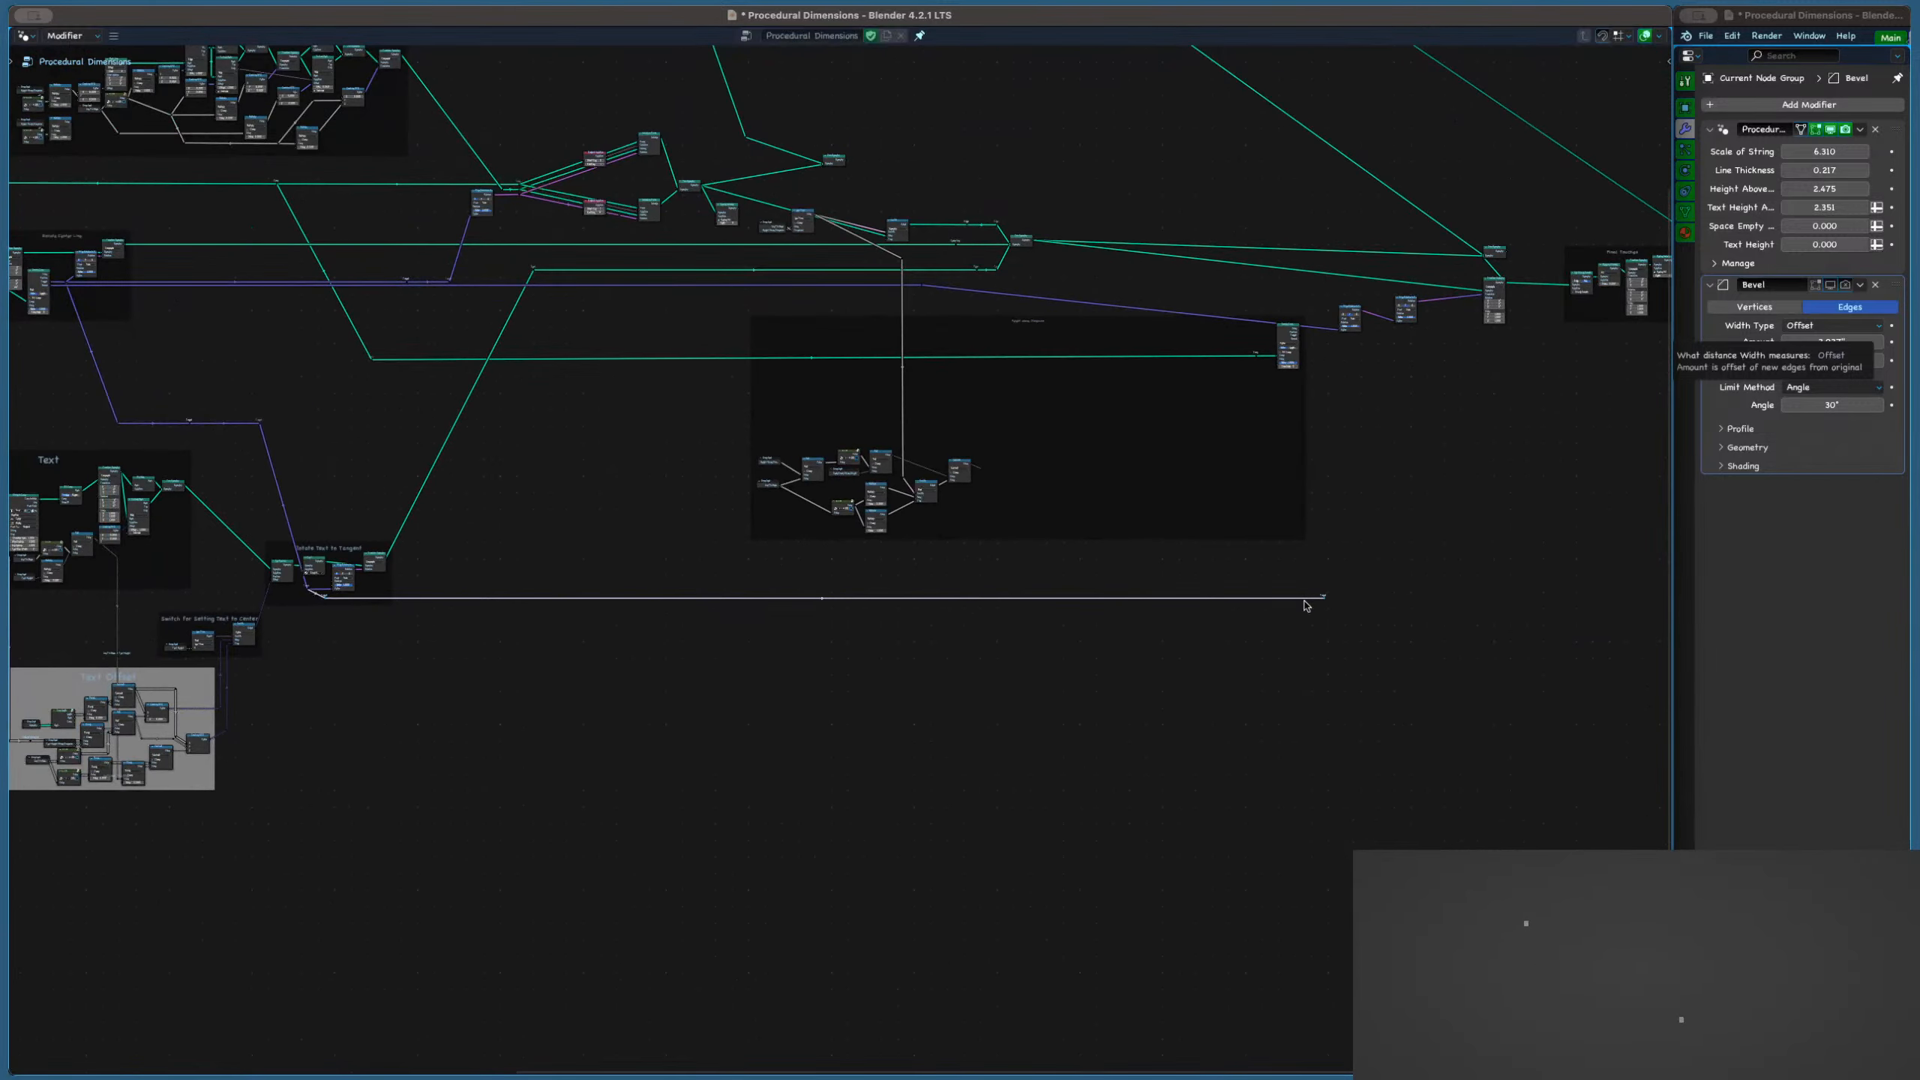
scroll(325, 560, "up", 8)
key("ctrl+s")
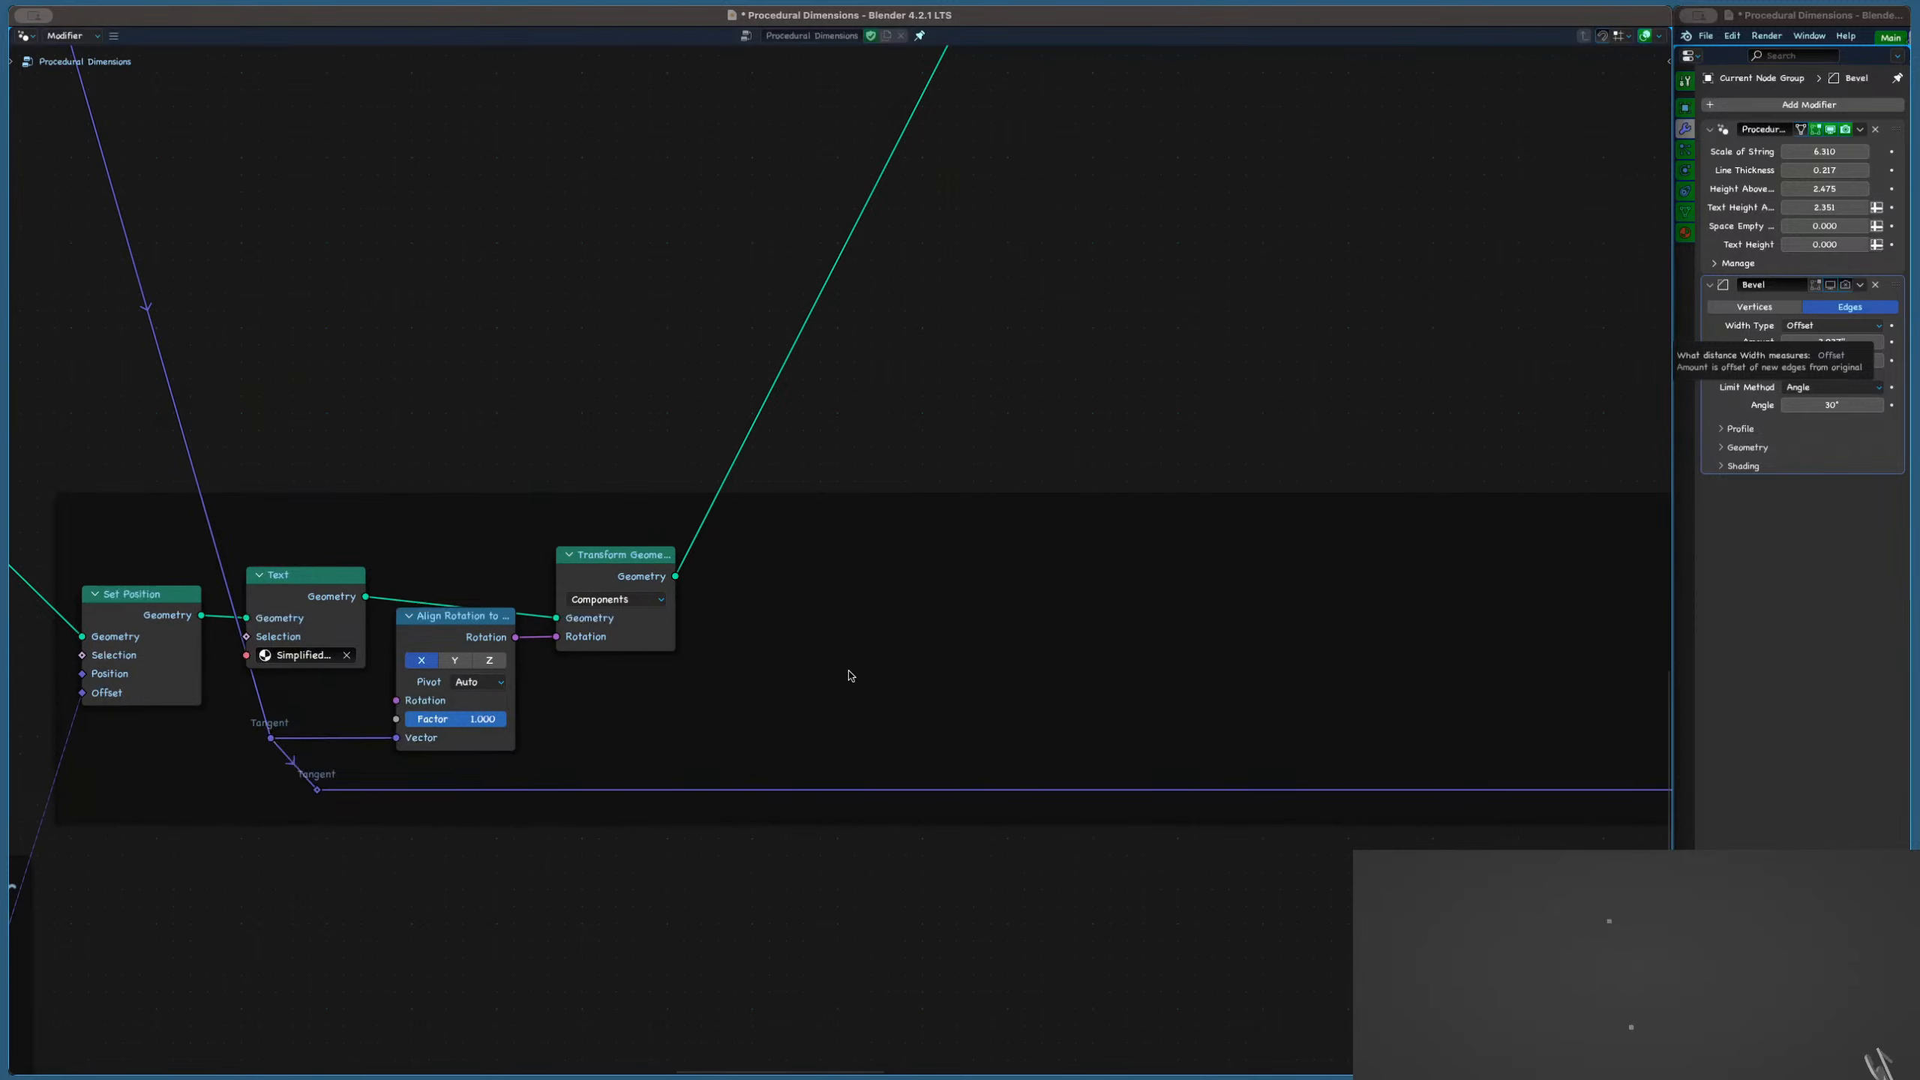
scroll(839, 654, "down", 3)
scroll(747, 589, "down", 4)
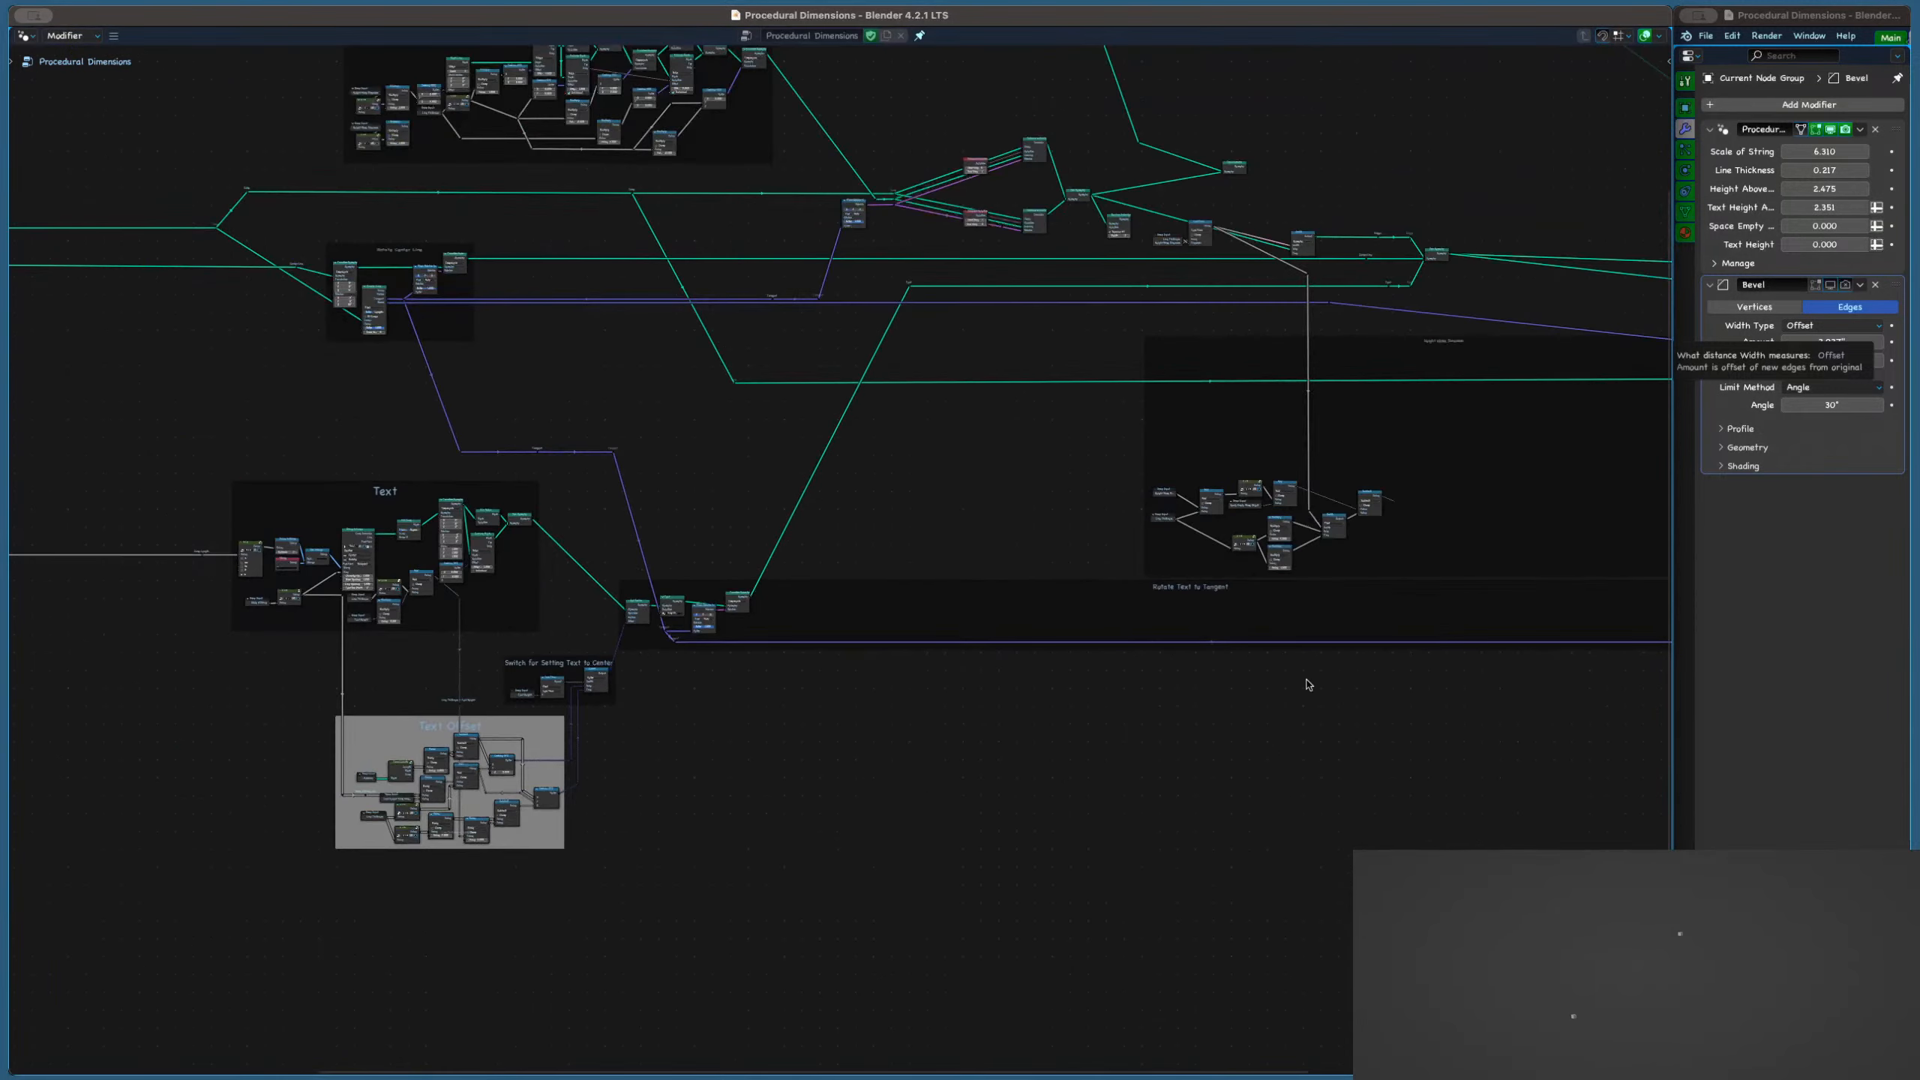
Detach the far-end Tangent reroute from the Rotate Text to Tangent frame and save the file
scroll(1080, 643, "down", 2)
scroll(956, 636, "up", 8)
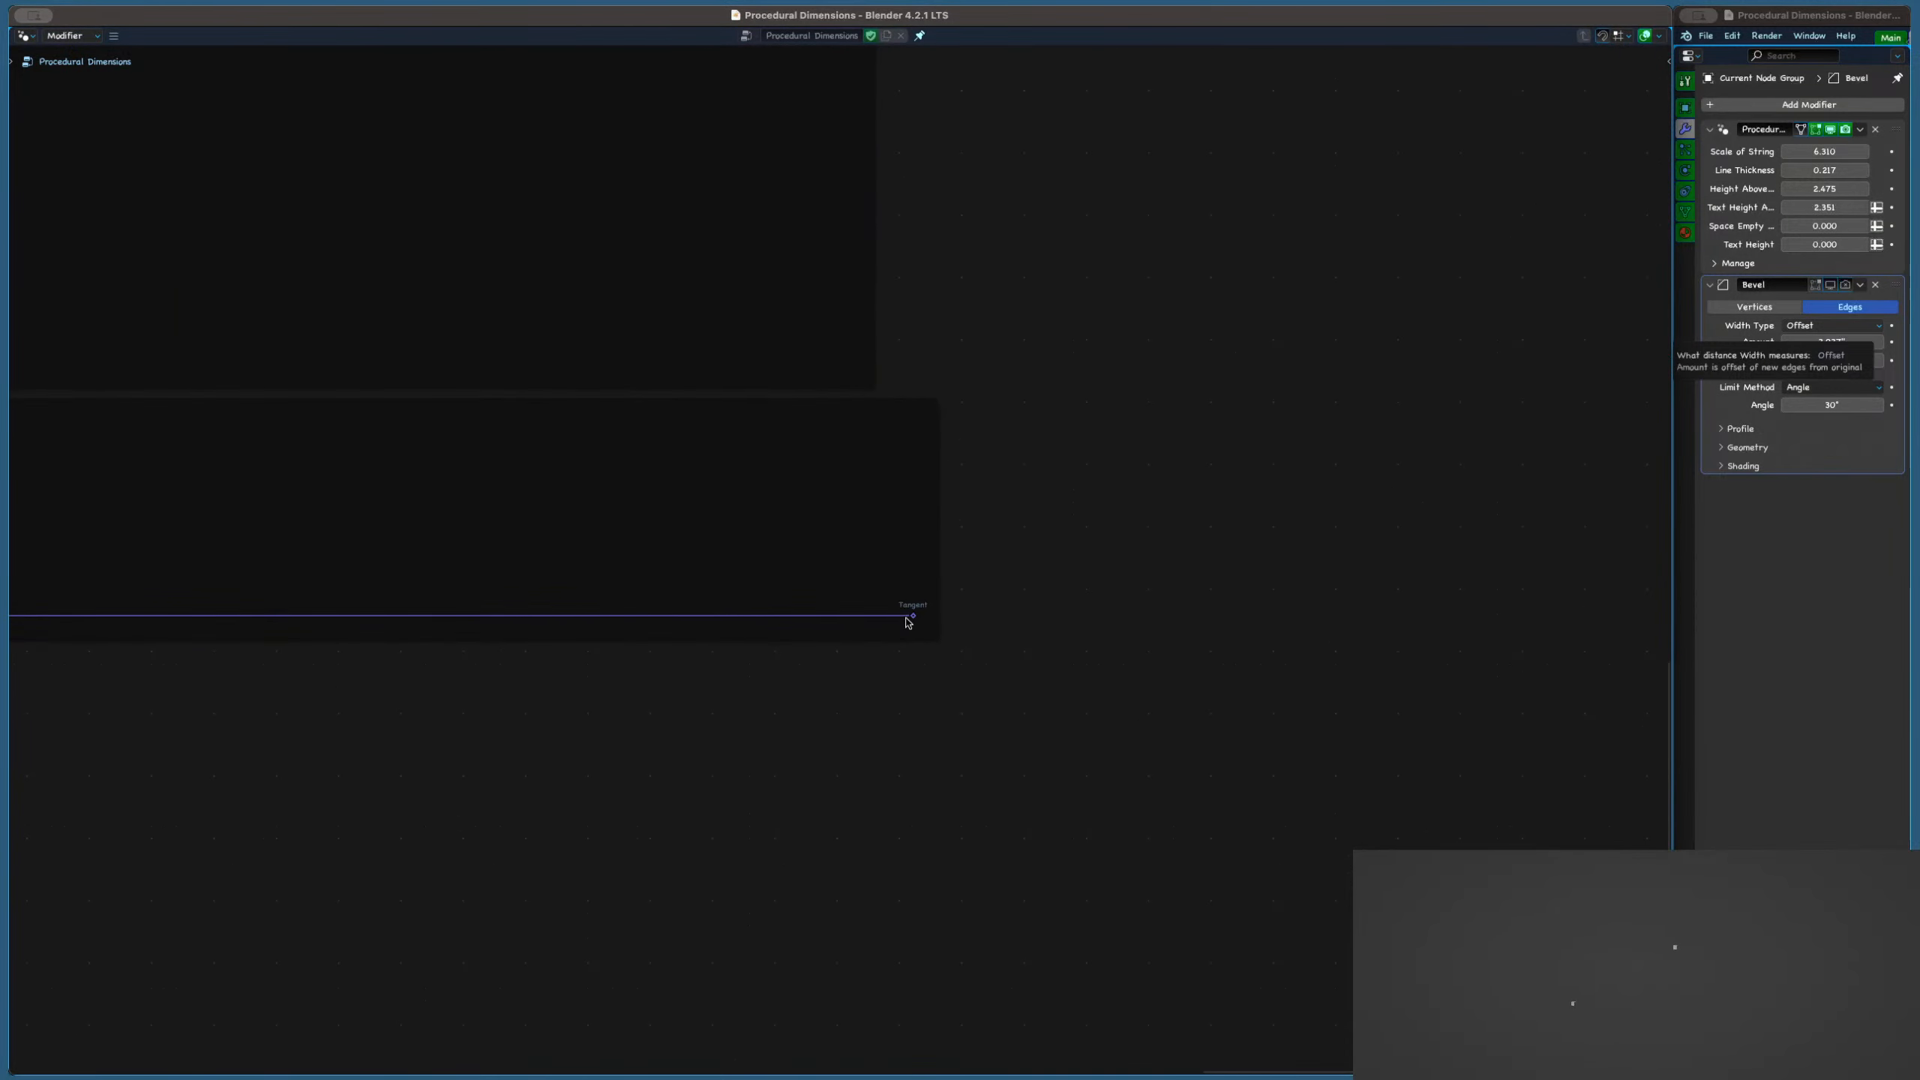
left_click_drag(907, 622, 913, 618)
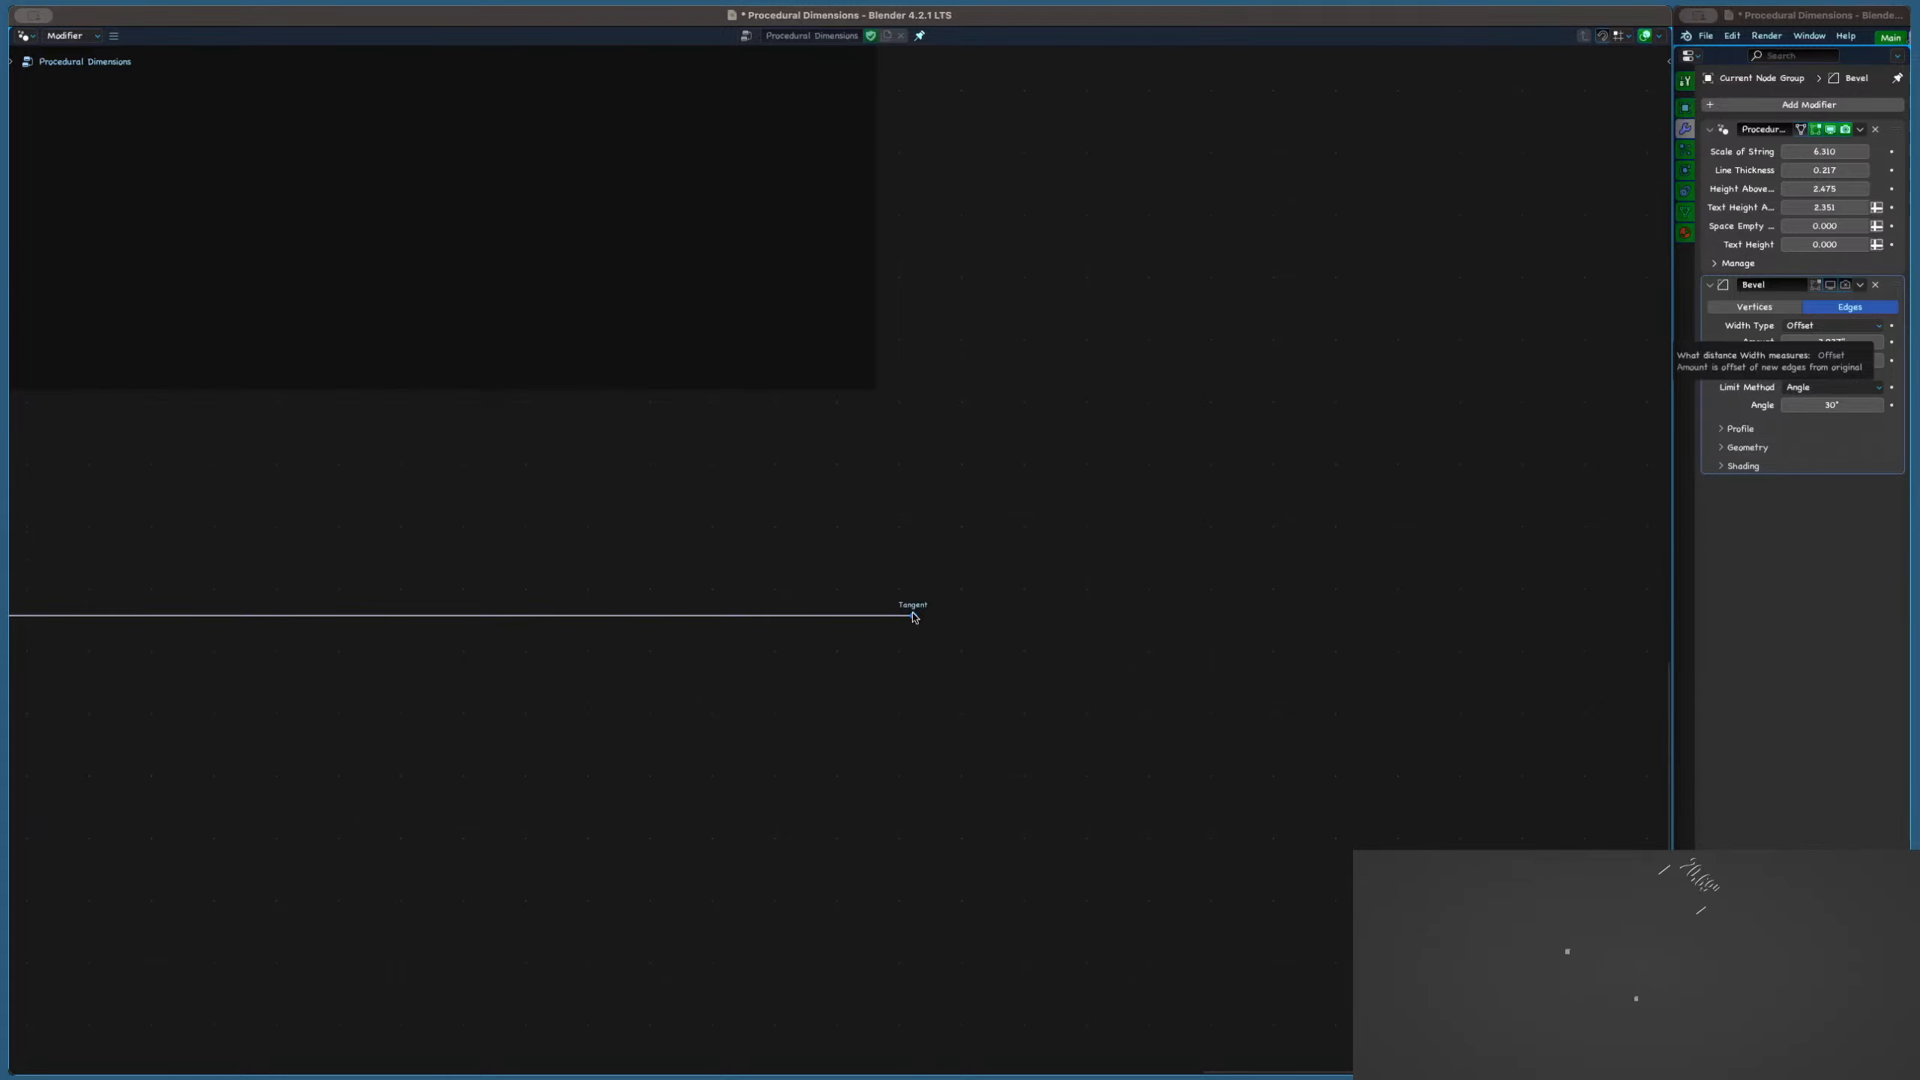
key("ctrl+z")
scroll(1269, 446, "down", 5)
scroll(1268, 446, "down", 2)
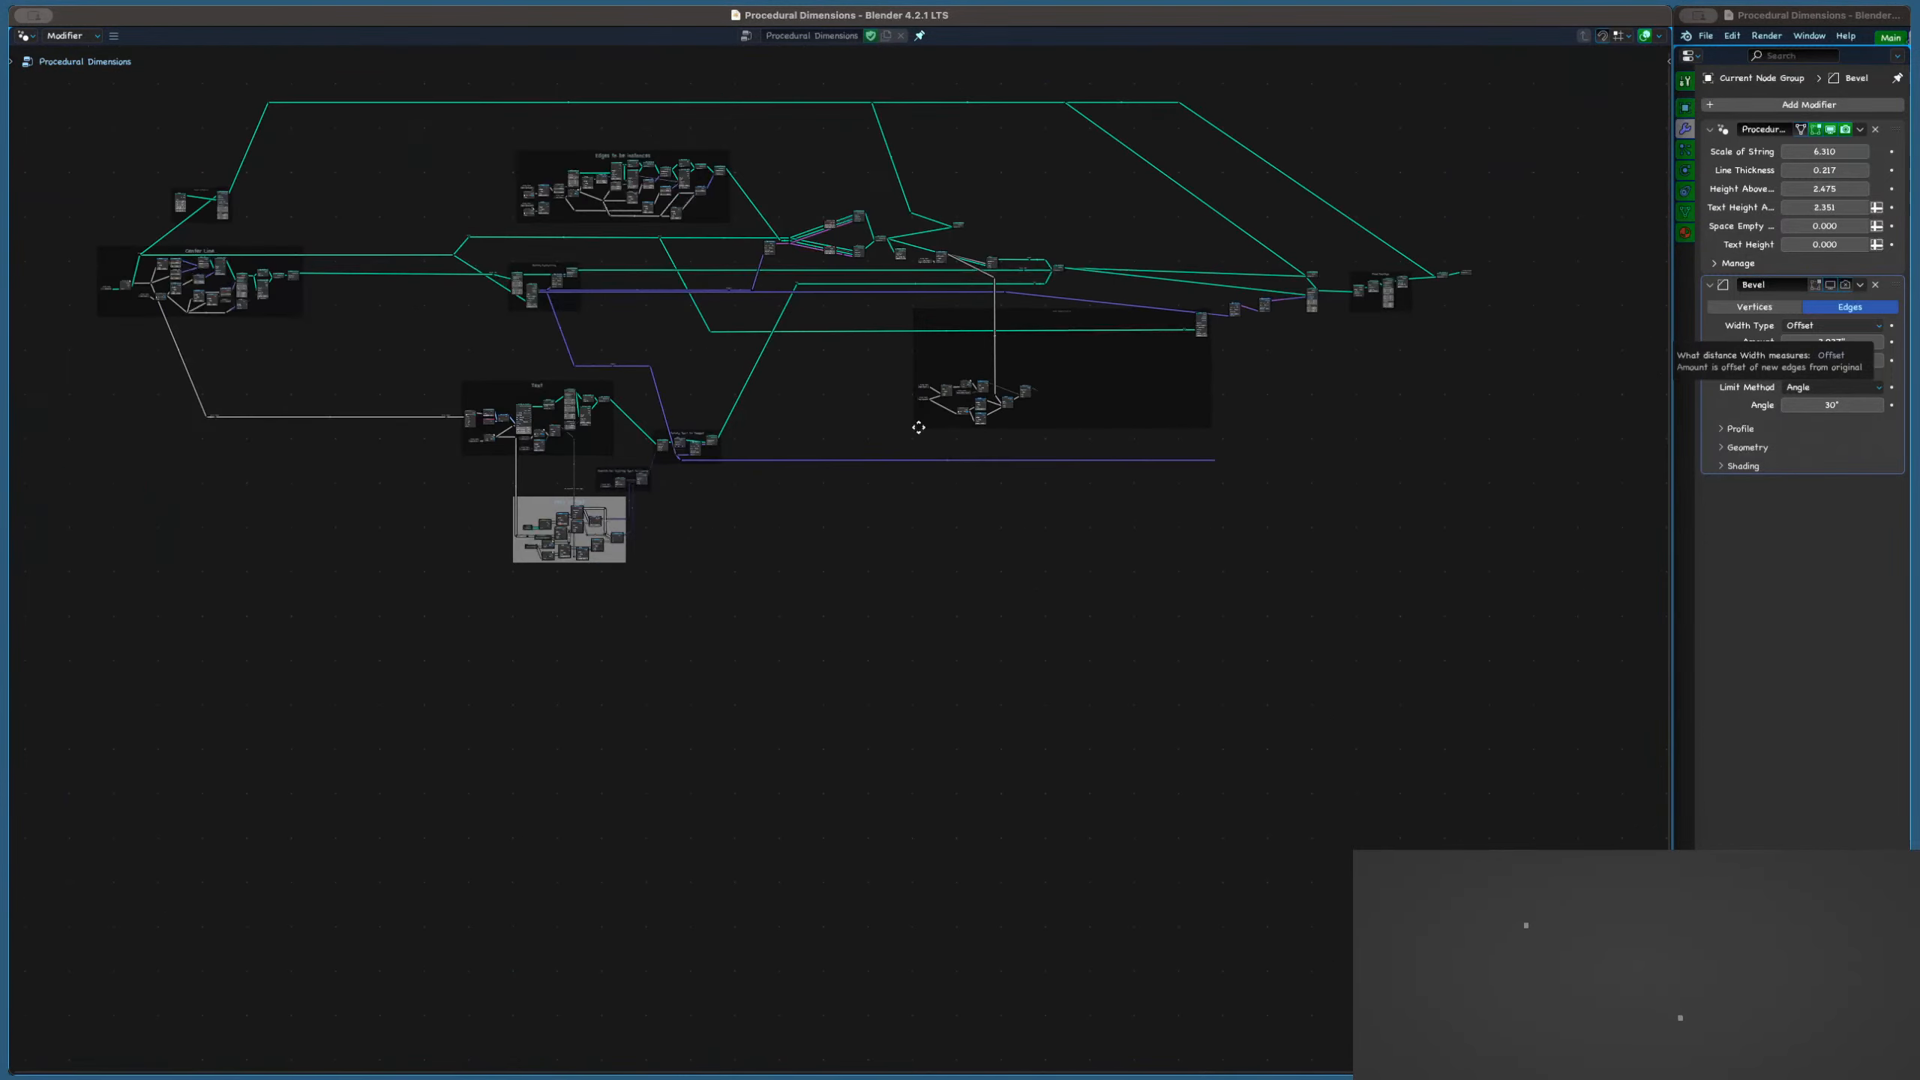
Preview the Join Geometry node ahead of the Final Touches frame and offset it to the right of the Transform Geometry node
scroll(669, 412, "up", 8)
left_click(710, 487)
scroll(710, 488, "up", 3)
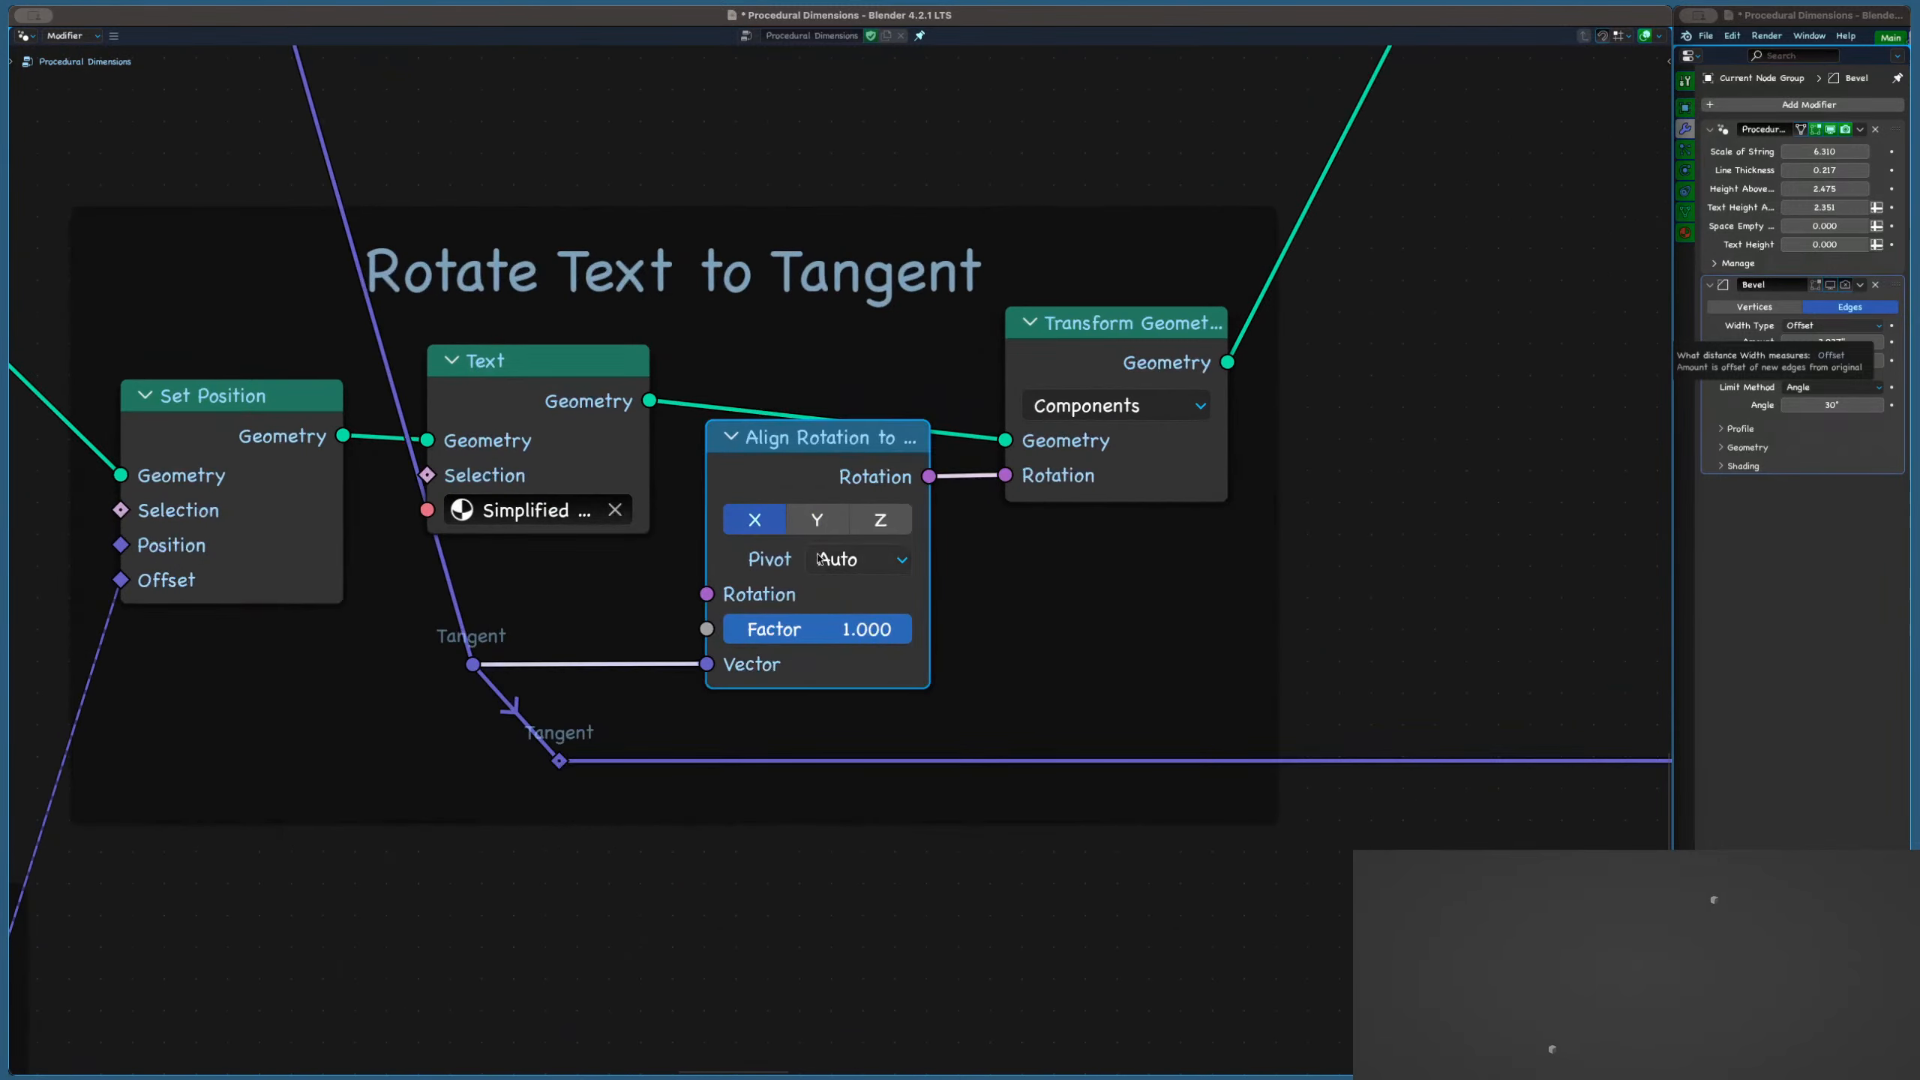
scroll(820, 560, "down", 12)
middle_click_drag(1406, 384, 522, 528)
scroll(910, 399, "up", 7)
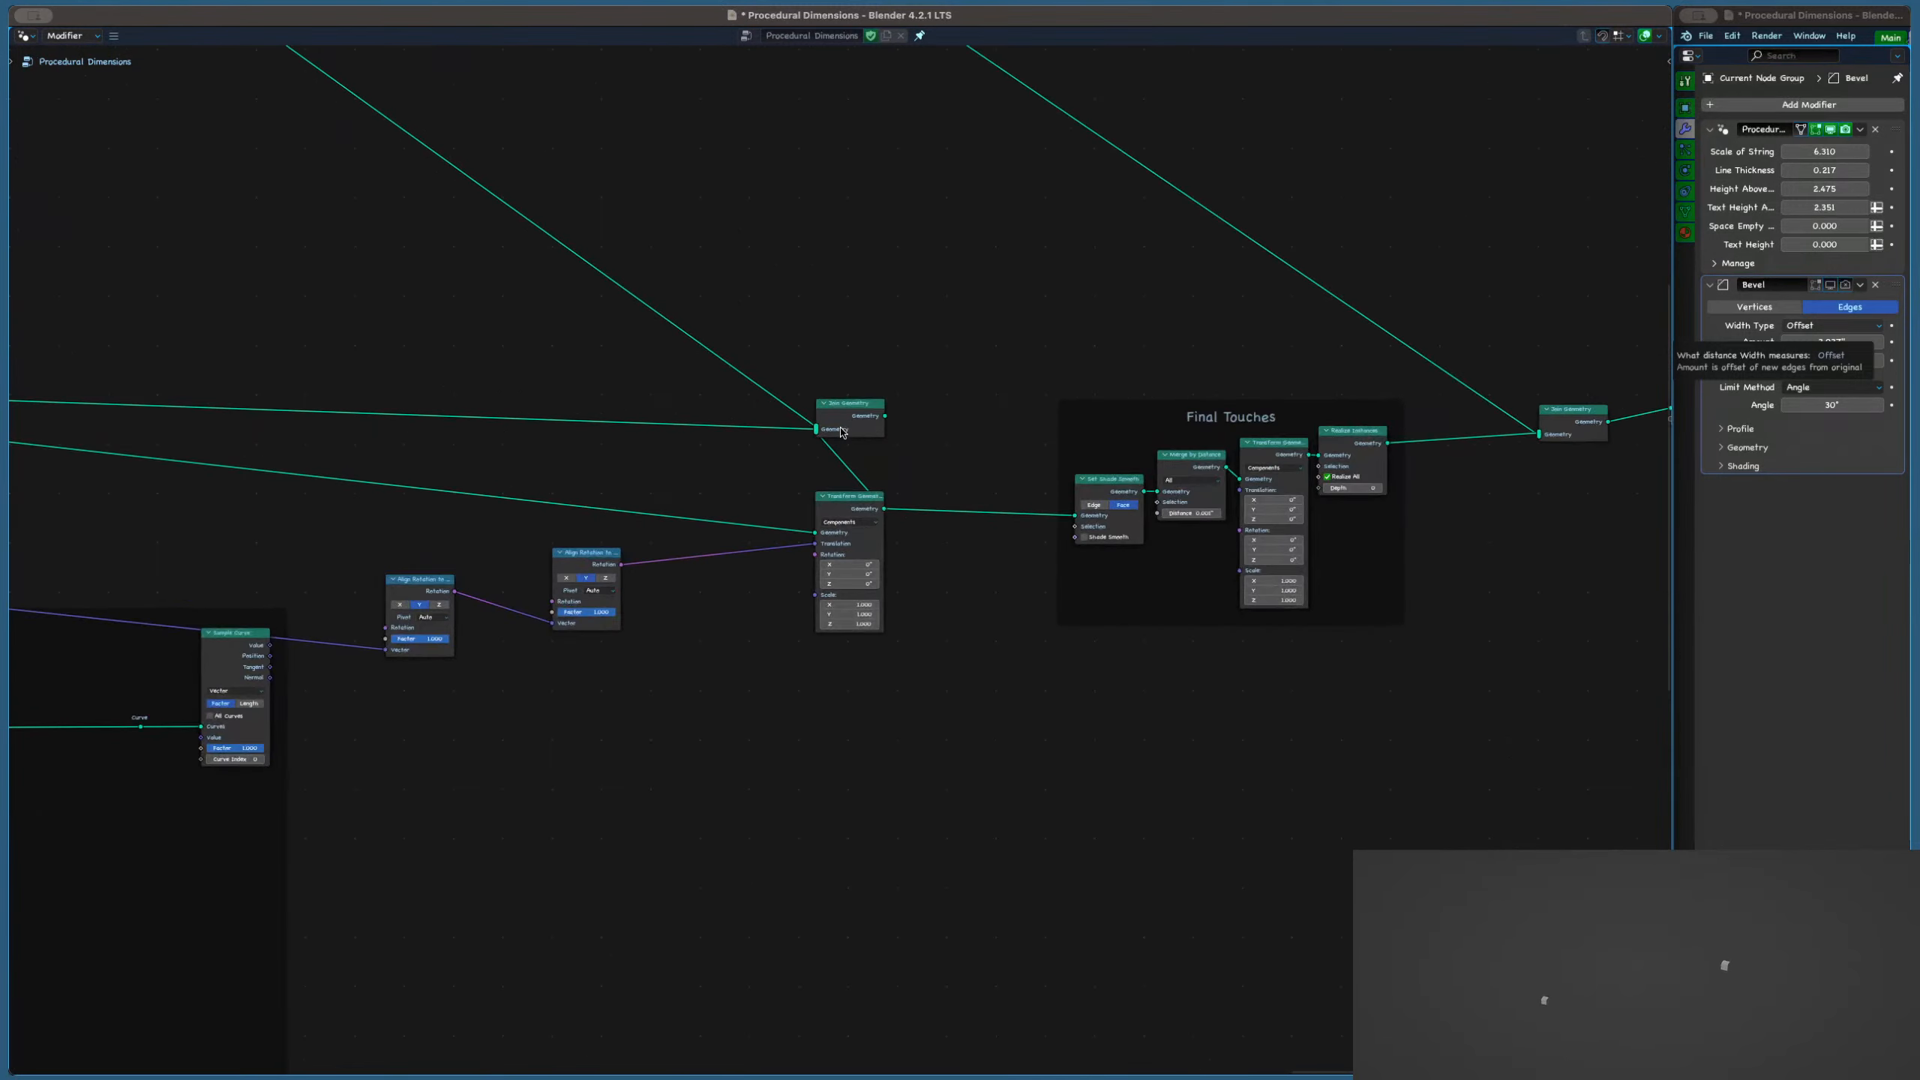
left_click(842, 432, "ctrl+shift")
middle_click_drag(814, 377, 1073, 326)
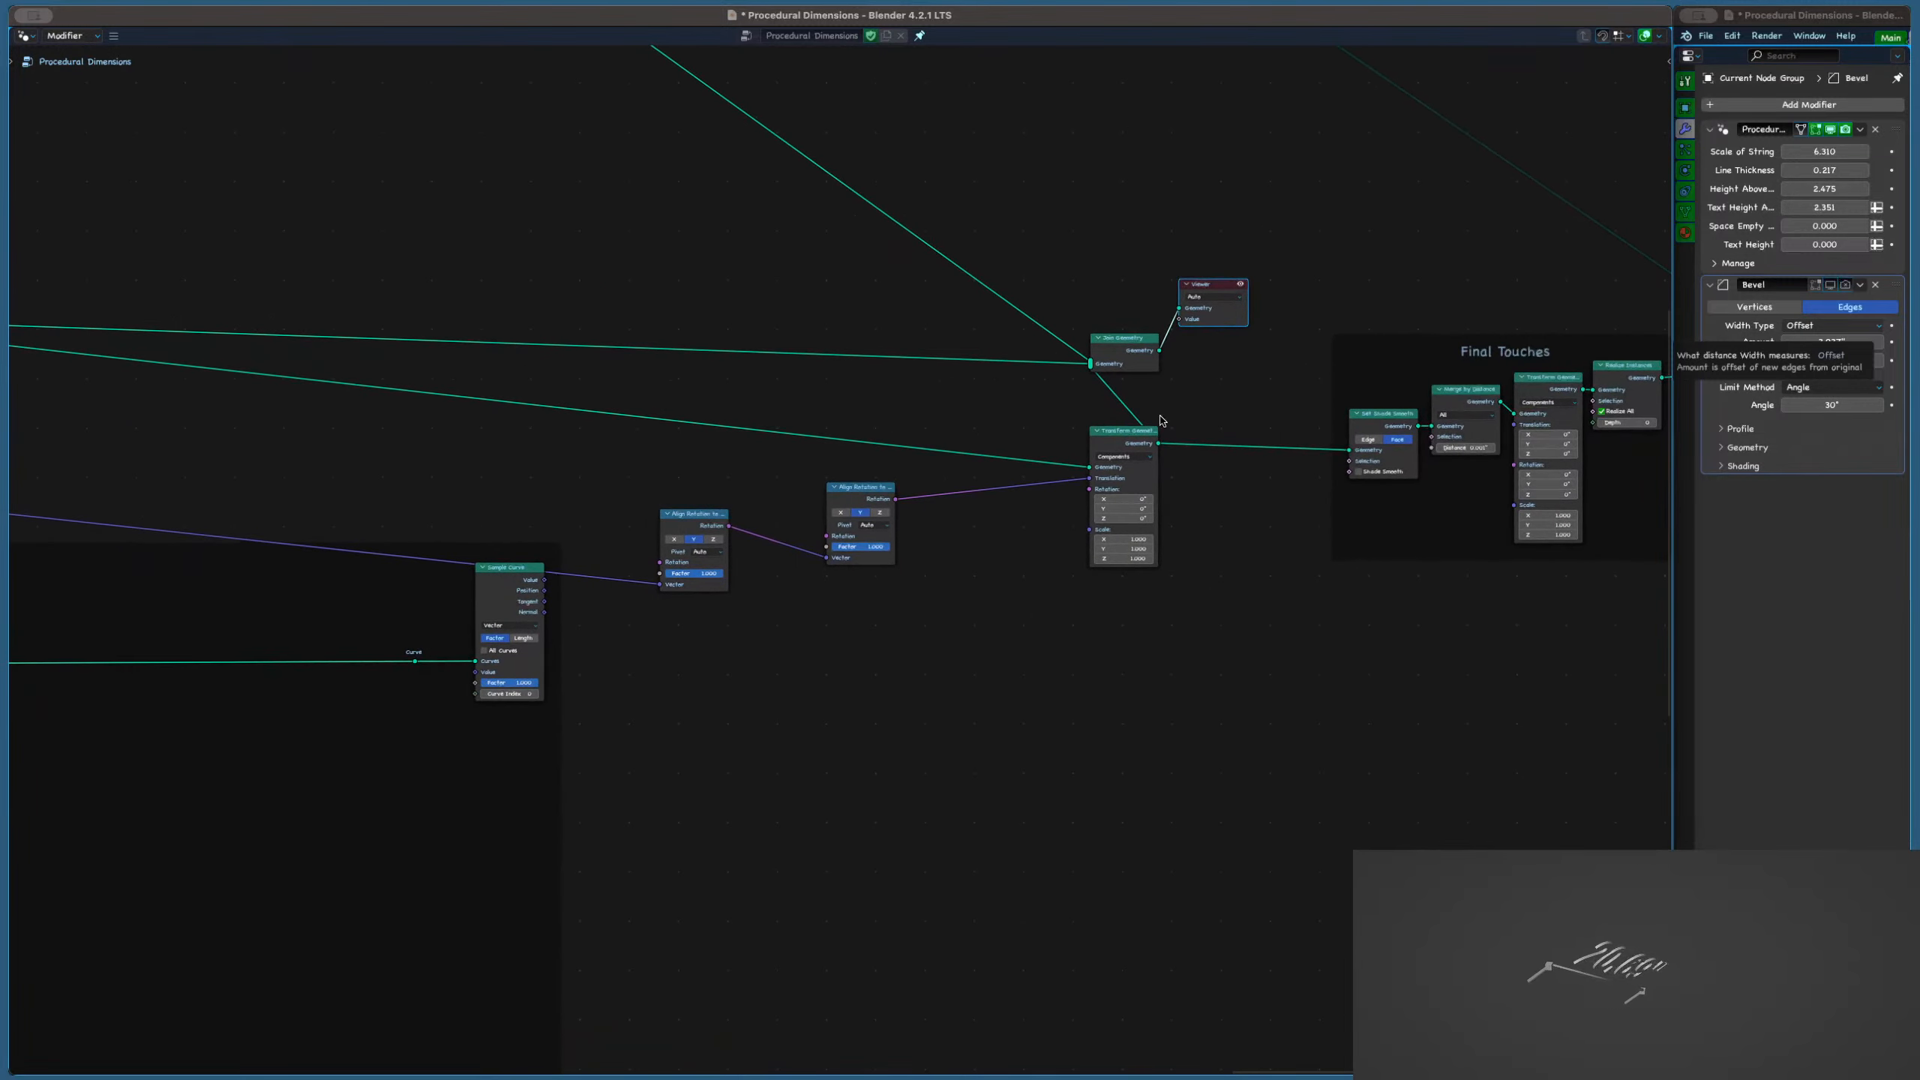
left_click_drag(1126, 354, 1202, 374)
Compare the preview of the Join Geometry node collecting Edges, Center Line and Text with the one ahead of Final Touches
scroll(907, 382, "down", 8)
middle_click_drag(501, 327, 975, 369)
scroll(732, 386, "up", 2)
left_click(732, 386, "ctrl+shift")
middle_click_drag(1236, 353, 738, 342)
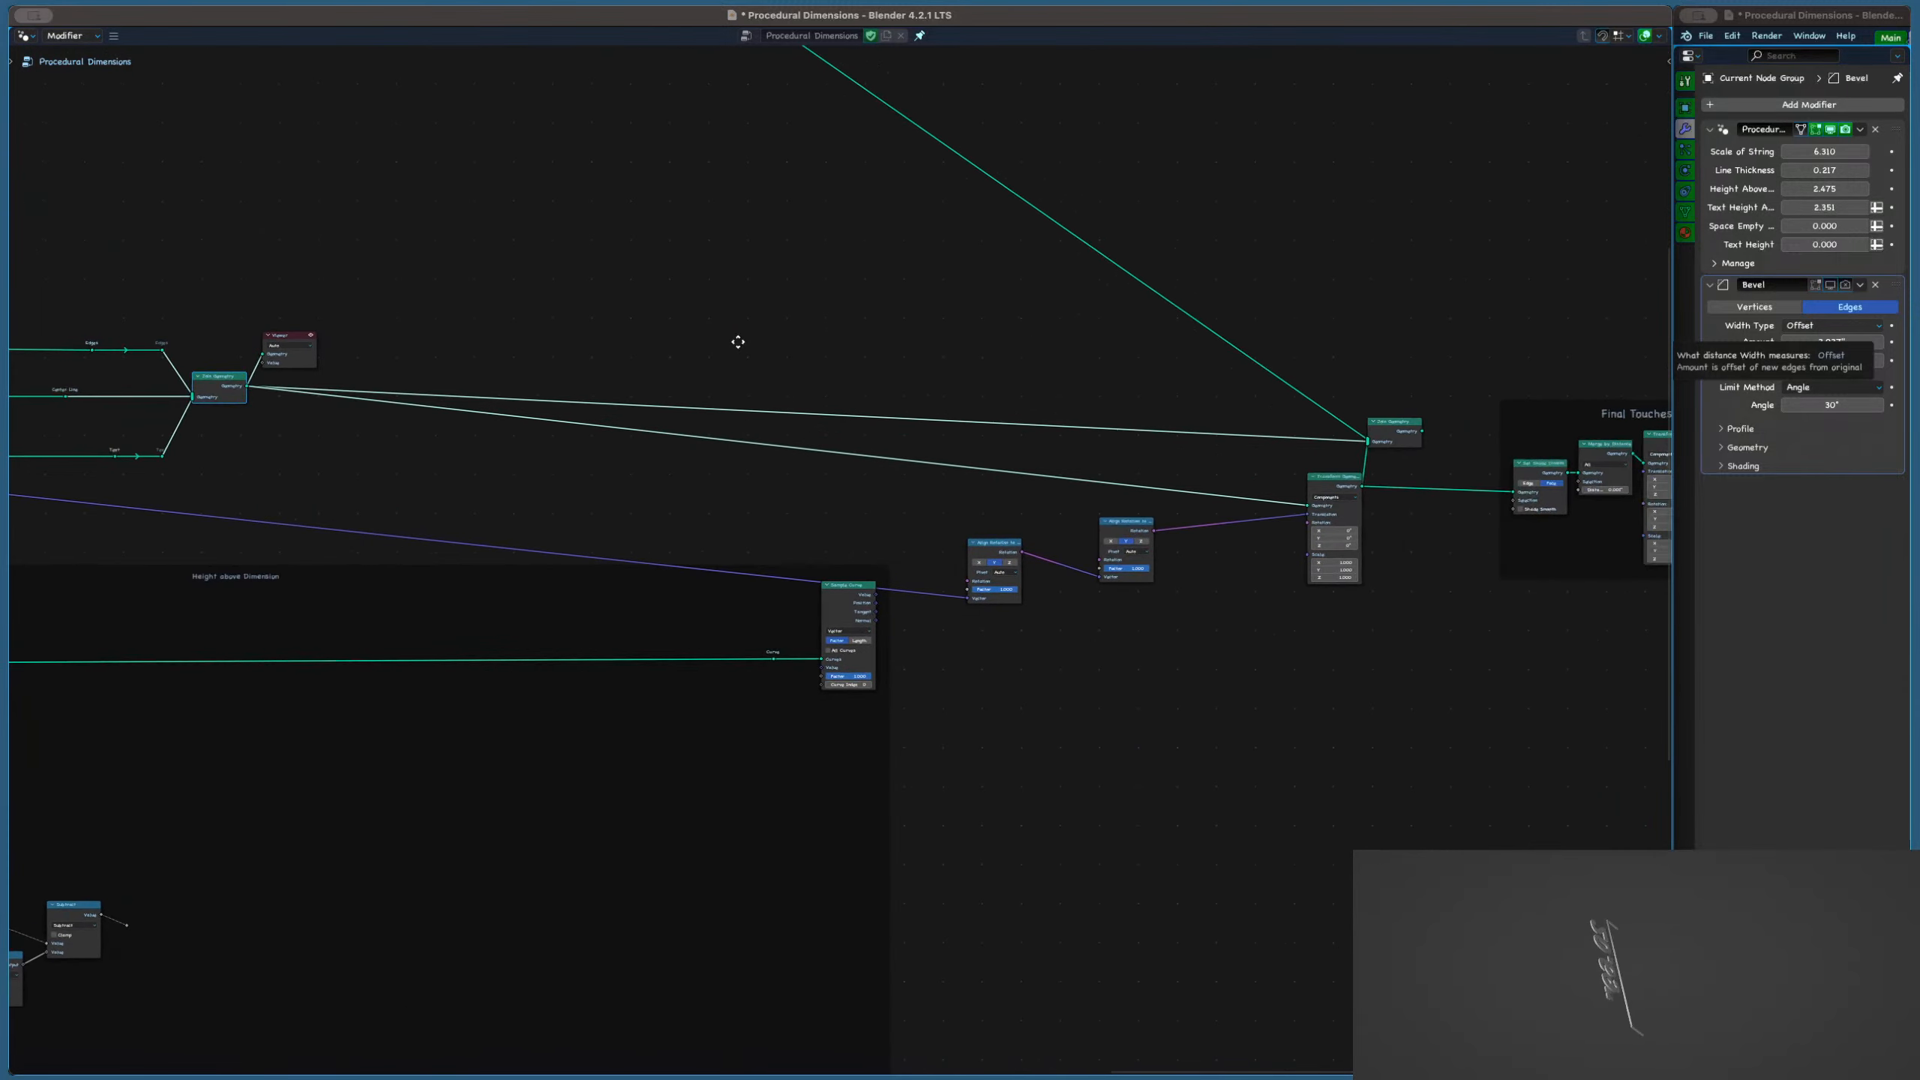
scroll(1348, 473, "up", 3)
left_click(1145, 558, "ctrl+shift")
middle_click_drag(1266, 467, 751, 516)
left_click(1213, 467, "ctrl+shift")
Set the Transform Geometry node's Z translation to 2.04" and link the second Align Rotation to Vector output to its Rotation input
scroll(1161, 501, "down", 2)
scroll(1230, 459, "up", 3)
scroll(1073, 516, "up", 2)
left_click_drag(1225, 479, 1255, 479)
scroll(951, 484, "down", 2)
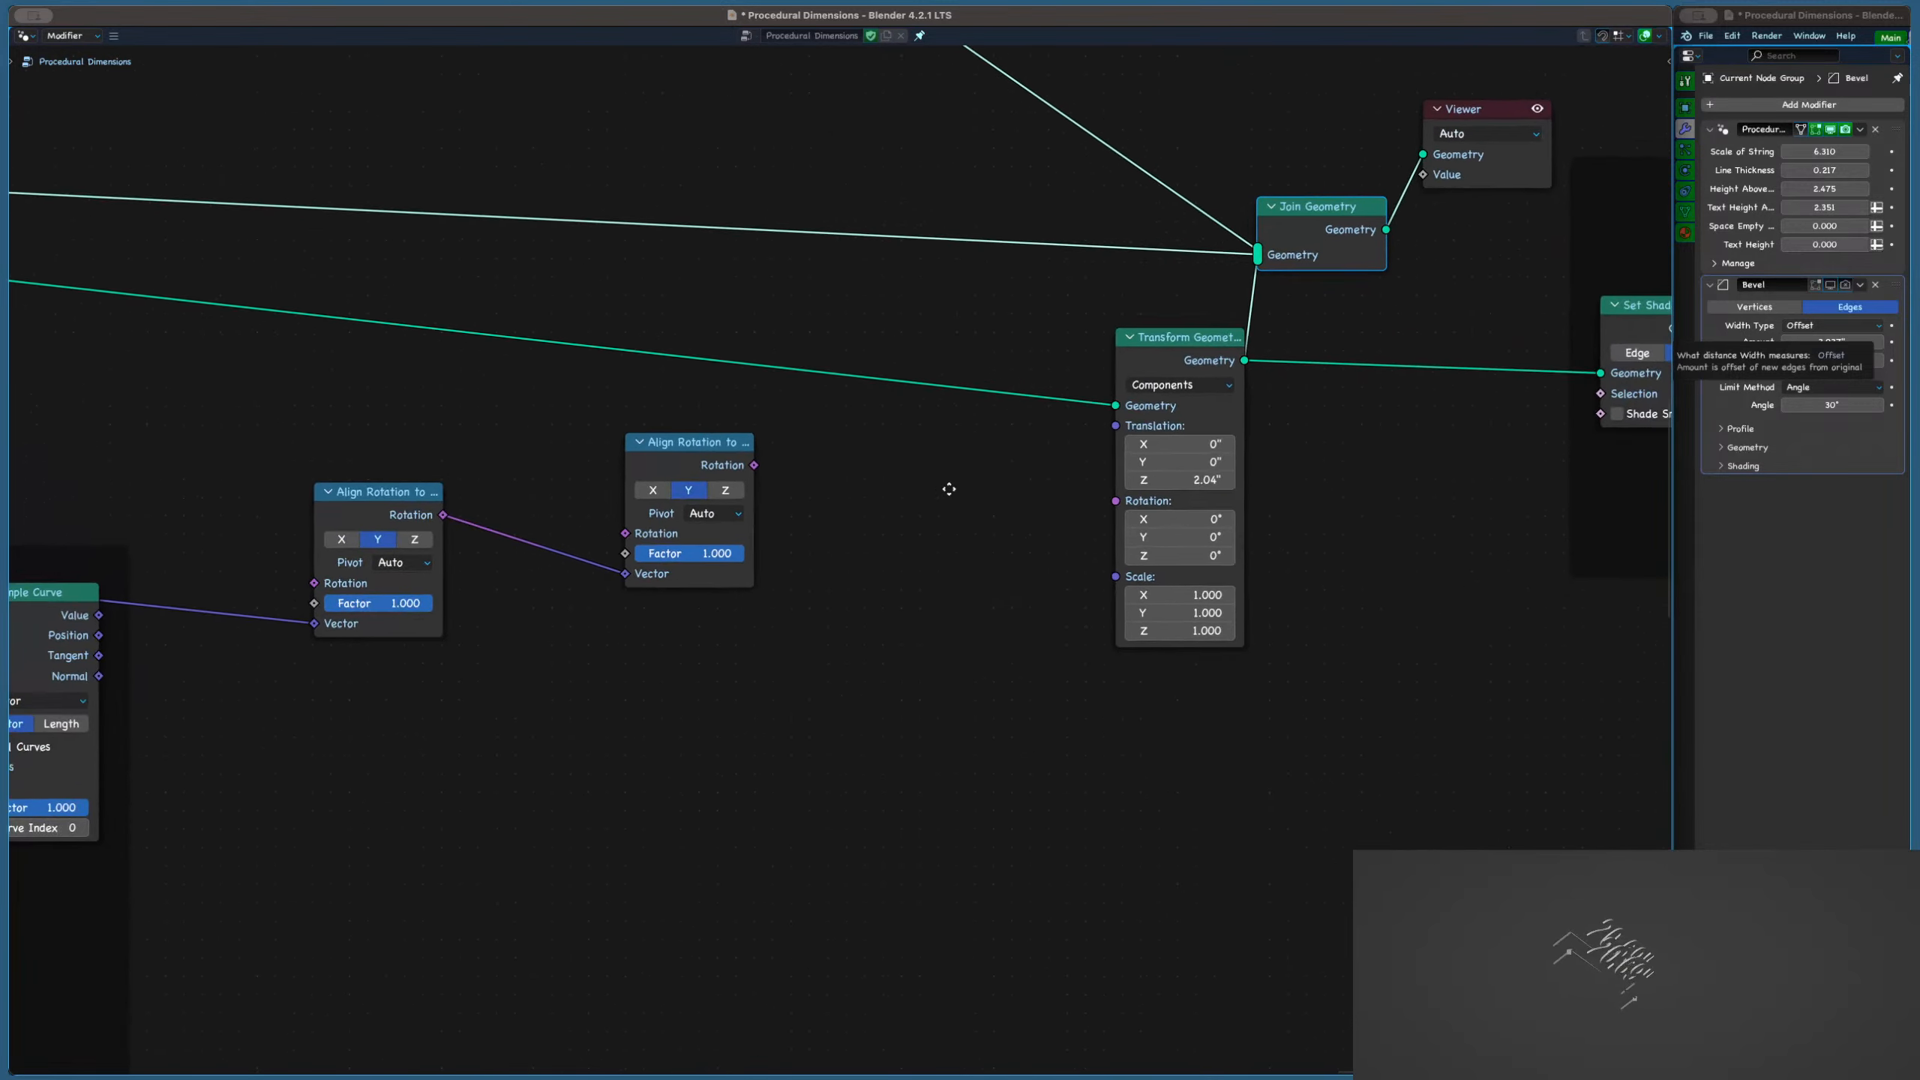
middle_click_drag(952, 484, 985, 482)
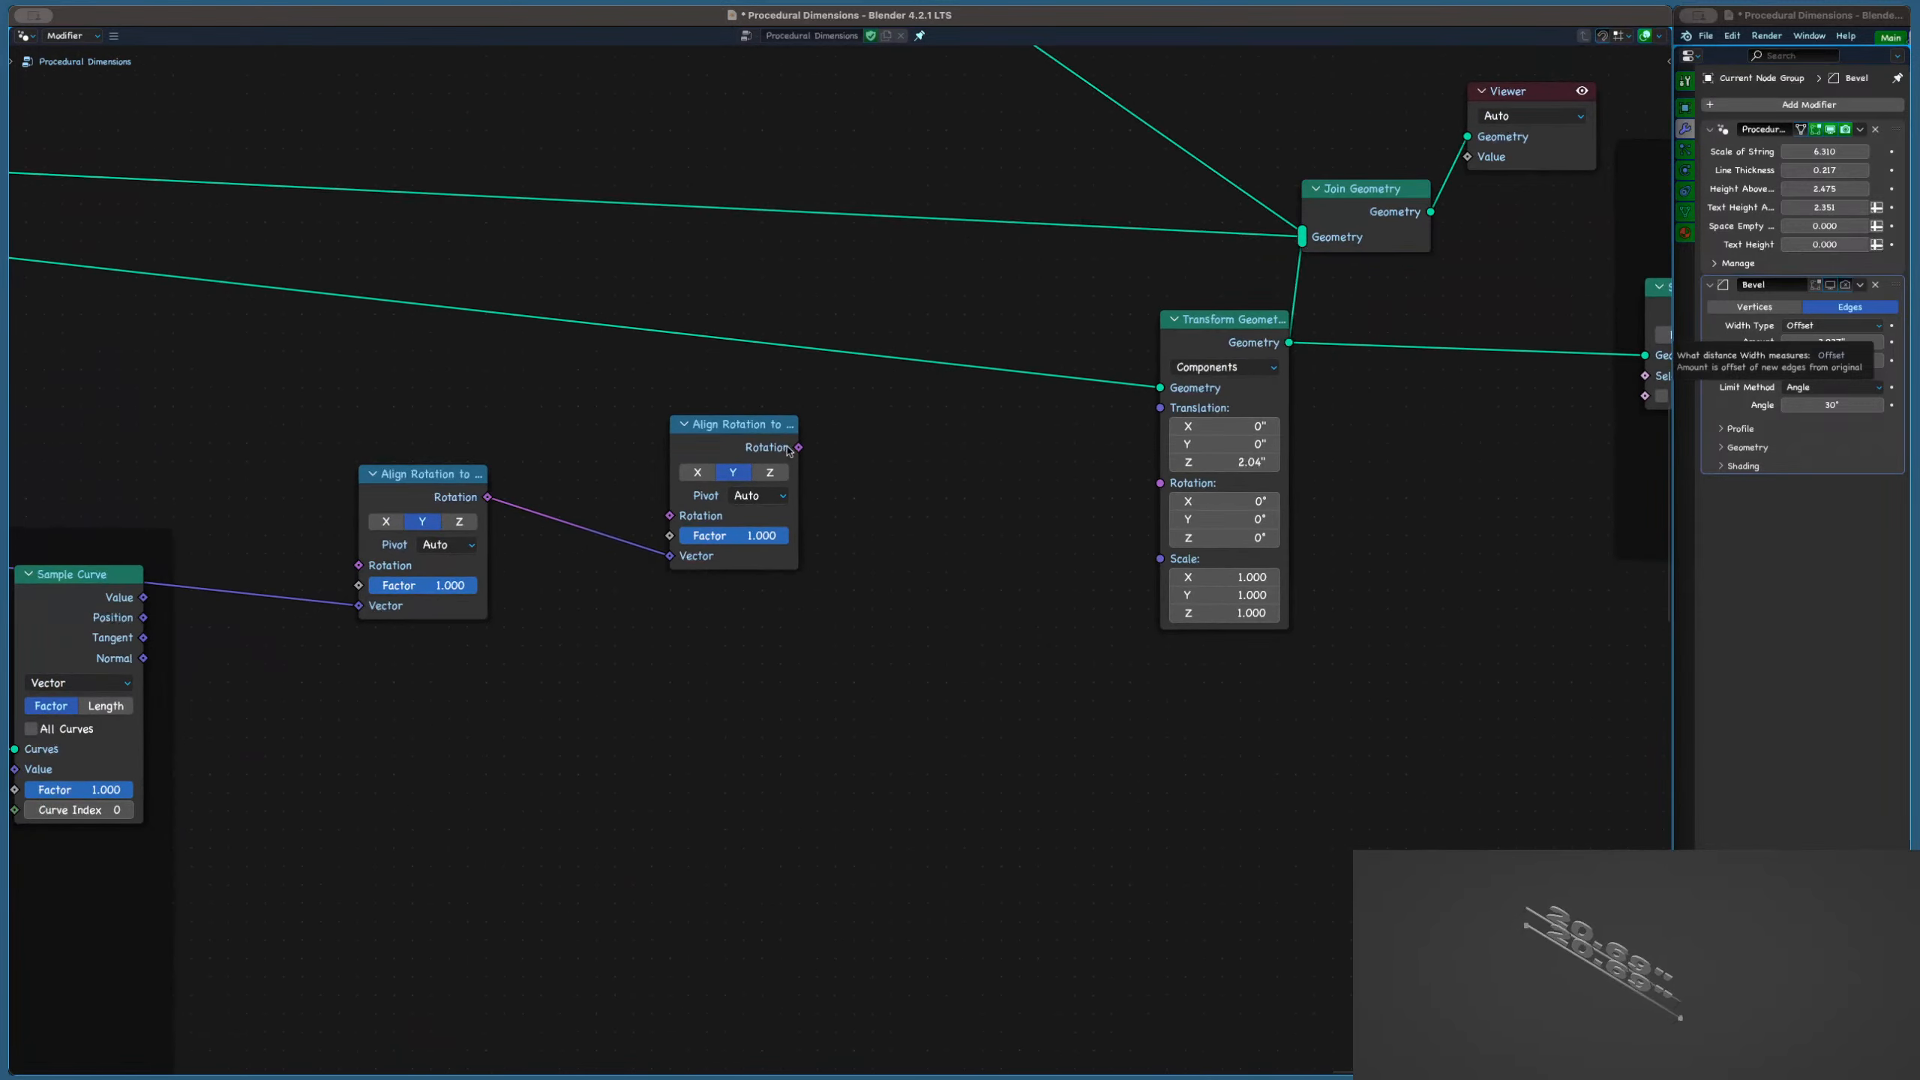
left_click_drag(798, 447, 1161, 483)
Duplicate the two linked Align Rotation to Vector nodes and place the copies below the originals
scroll(1036, 544, "down", 6)
middle_click_drag(1048, 541, 1184, 496)
left_click_drag(1157, 572, 774, 467)
key("shift+d")
left_click(774, 659)
scroll(756, 436, "up", 2)
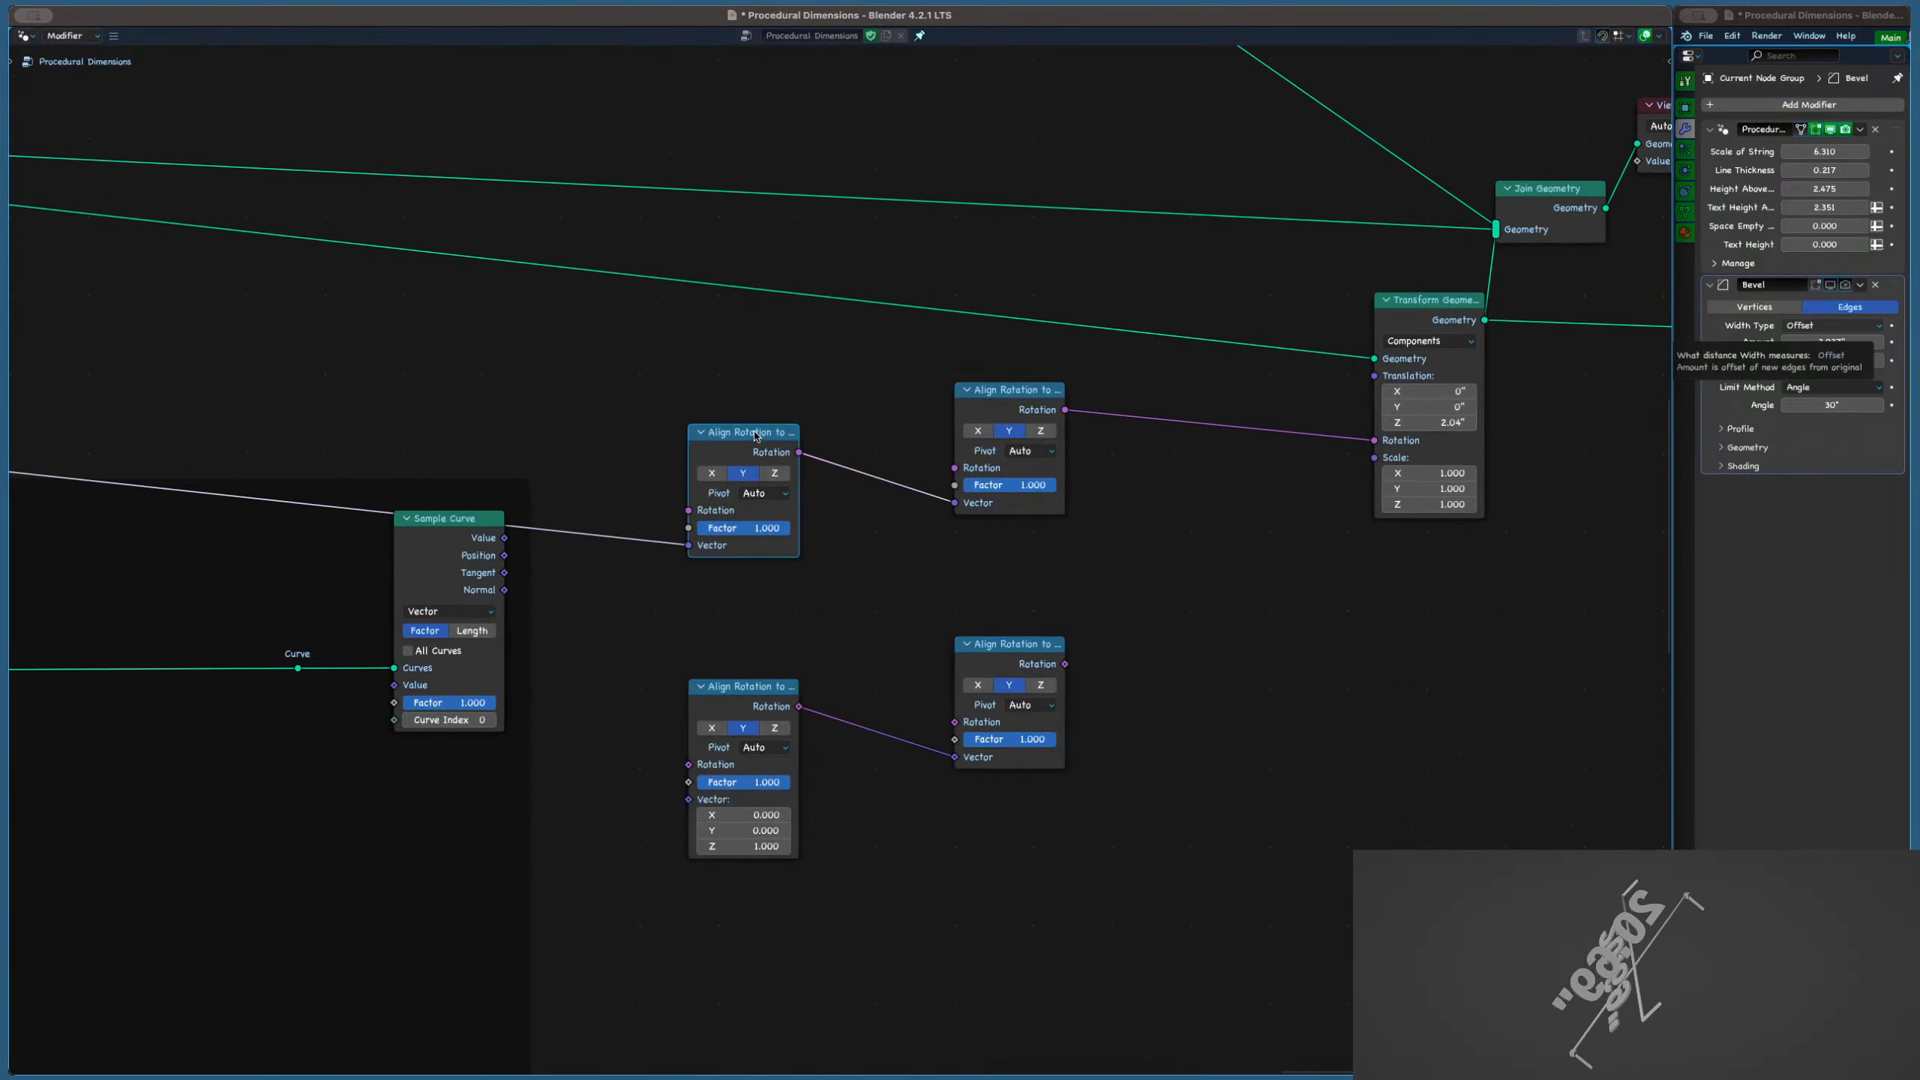
Link the Sample Curve node's Tangent output to the first Align Rotation to Vector node's Vector input and set its axis to X
left_click(927, 470)
left_click(962, 507)
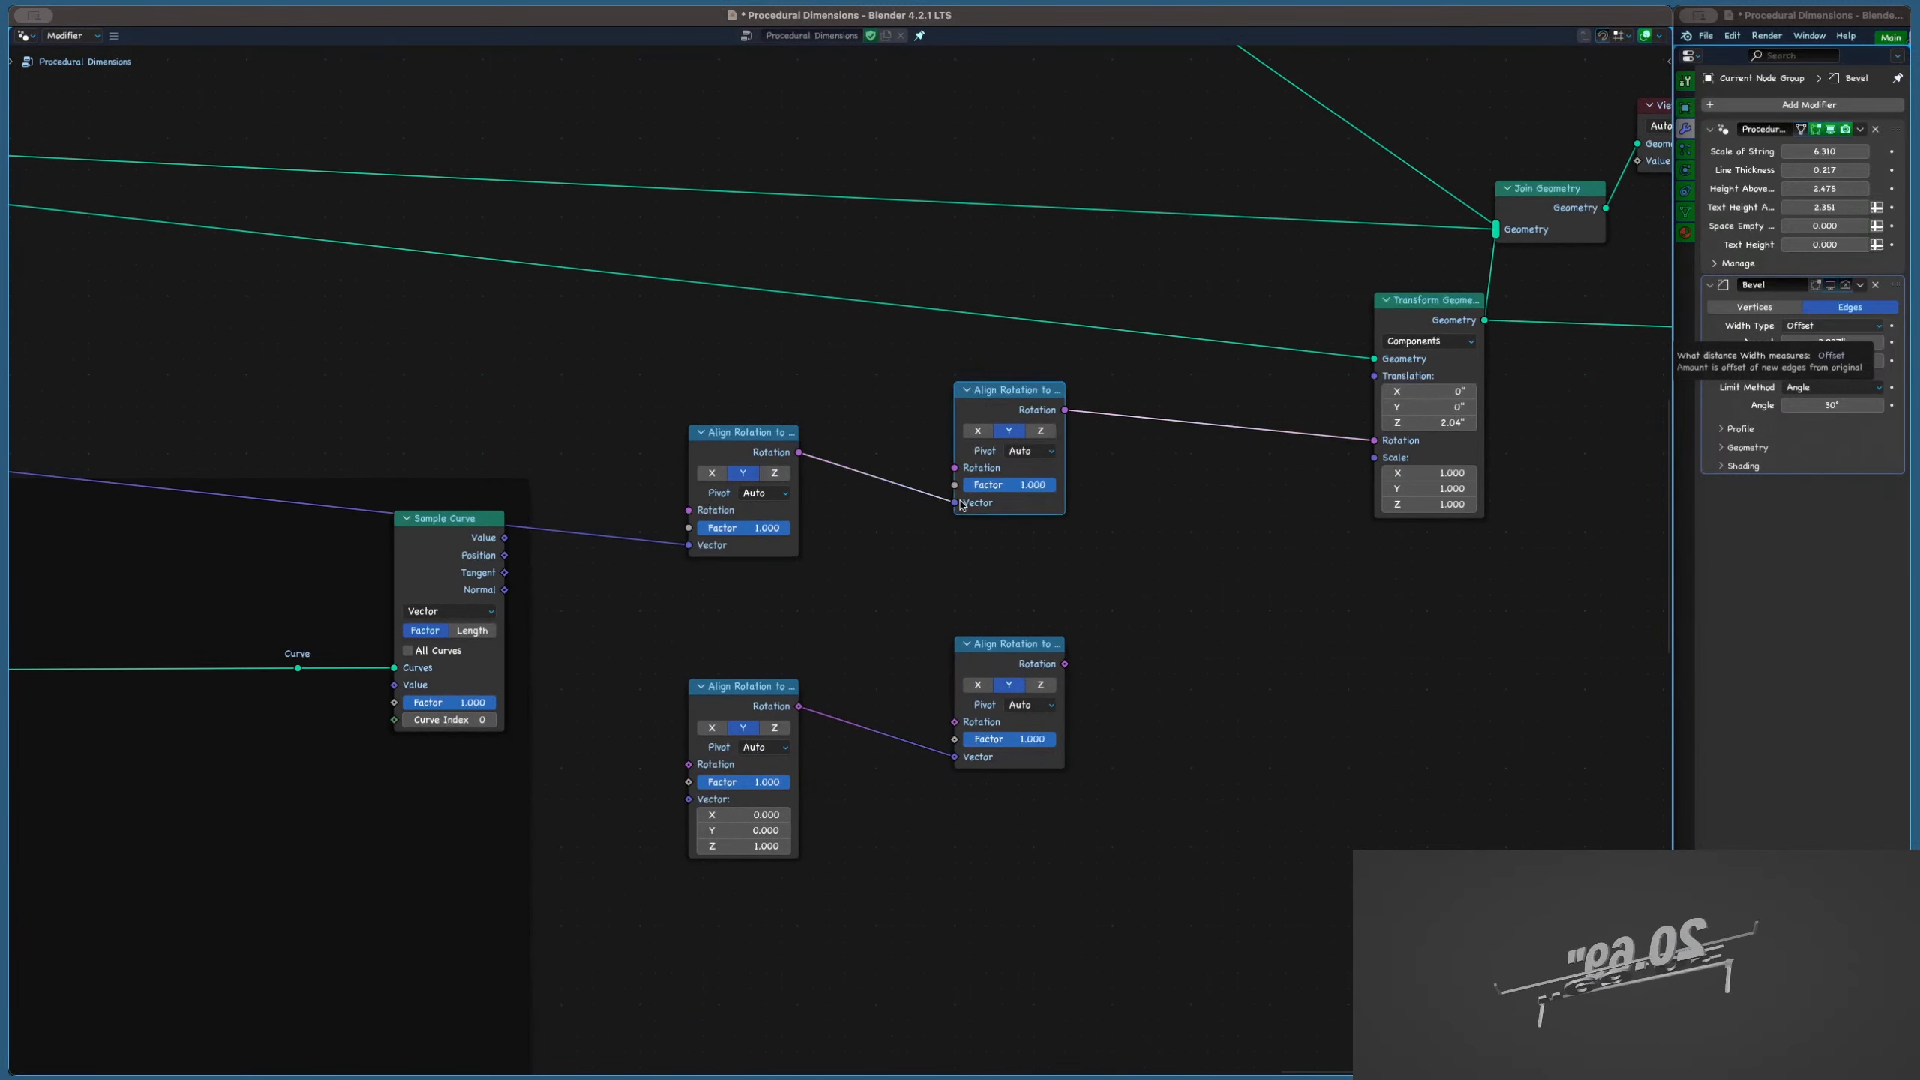
left_click(924, 494)
left_click(771, 464)
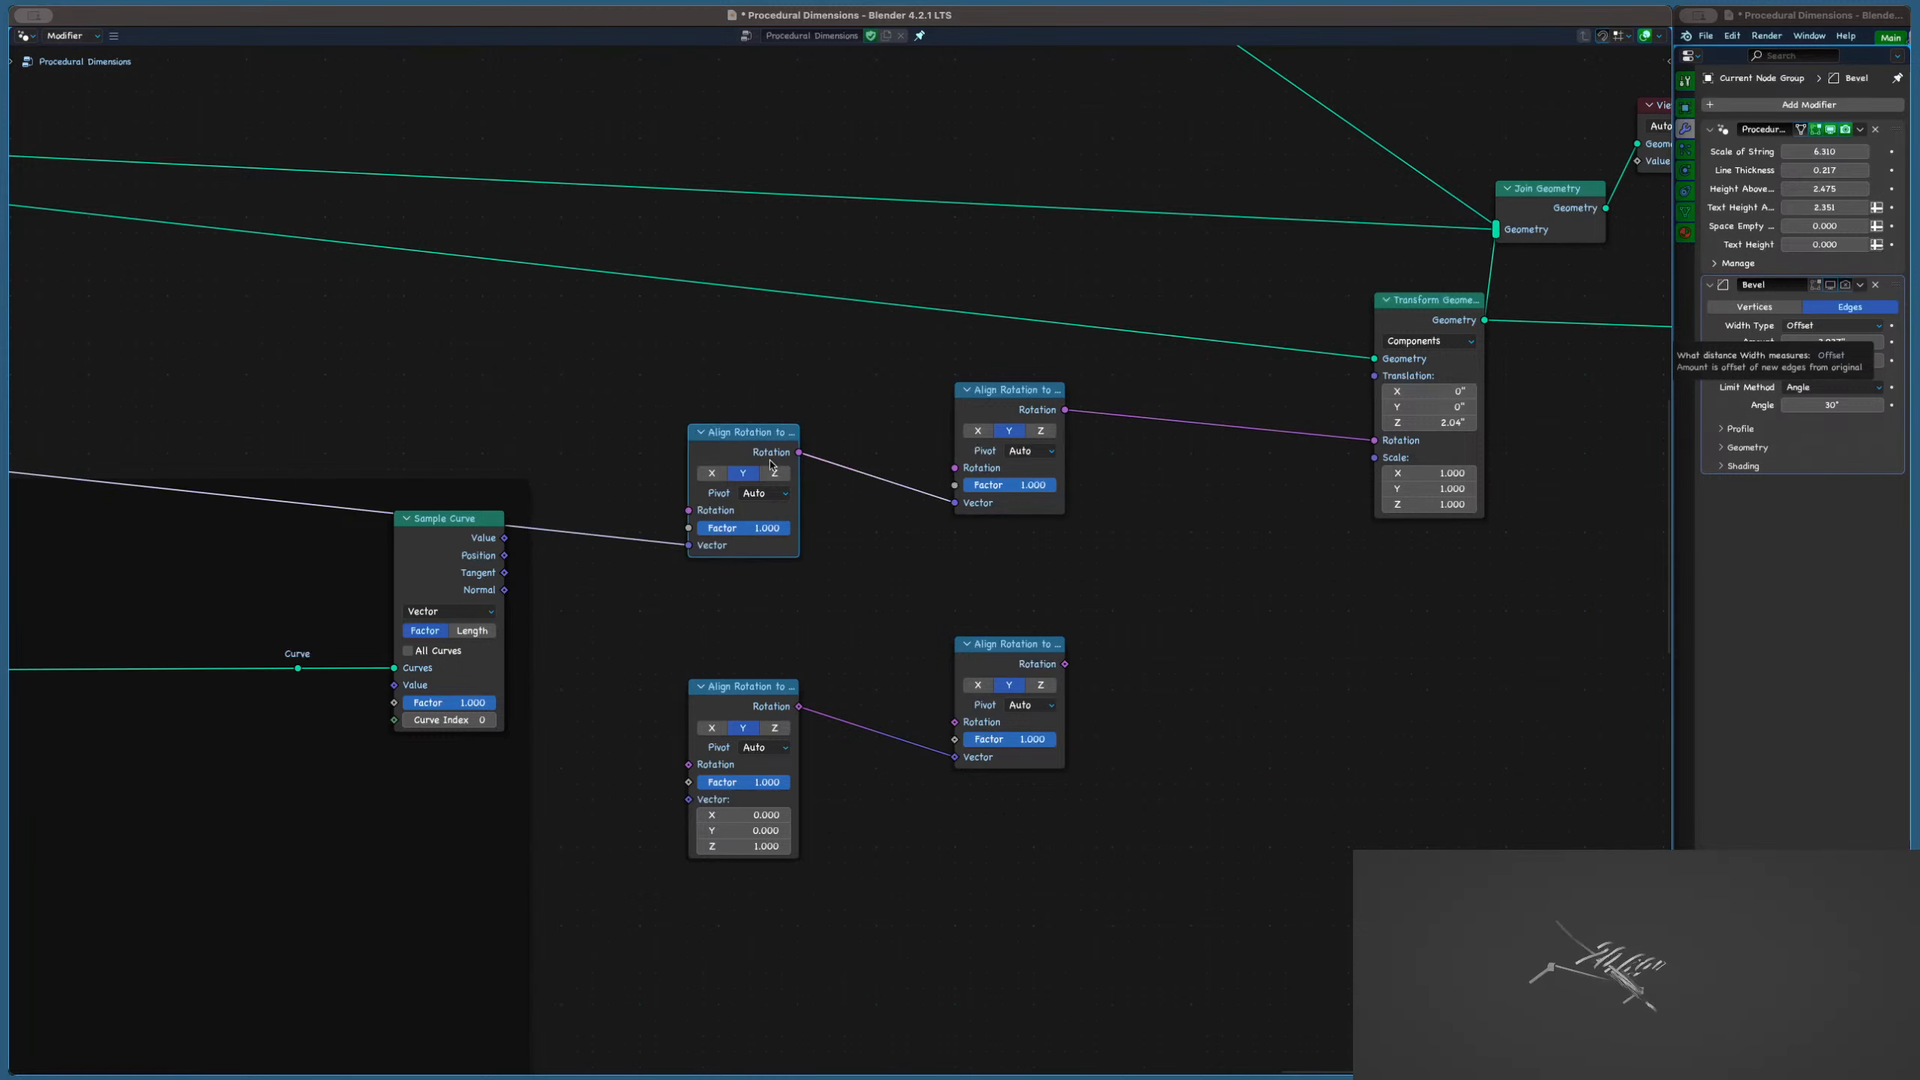
middle_click_drag(772, 490, 916, 474)
scroll(634, 570, "up", 3)
left_click_drag(650, 554, 885, 521)
left_click(922, 545)
middle_click_drag(1002, 530, 807, 529)
scroll(926, 362, "up", 2)
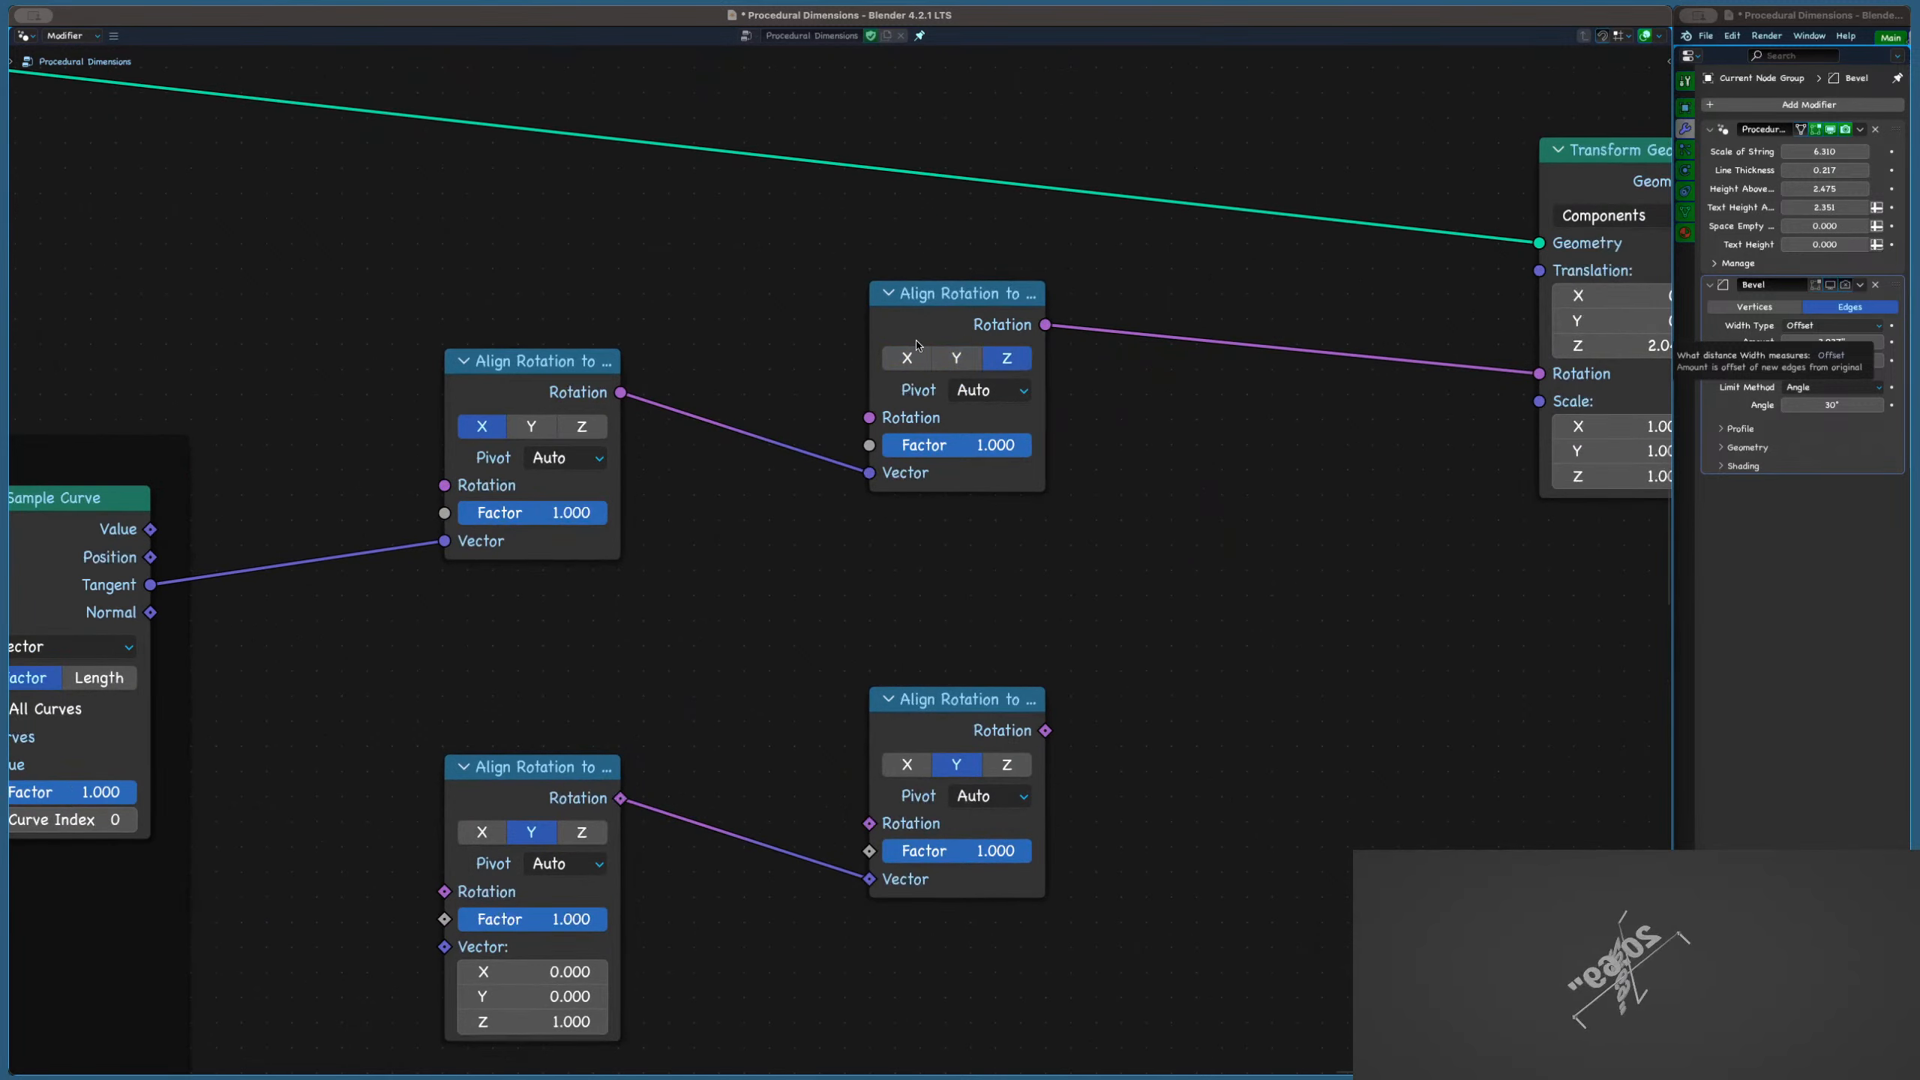
Set the second Align Rotation to Vector node to axis X with Factor 0.000 and move it closer to Transform Geometry
left_click_drag(947, 452, 805, 452)
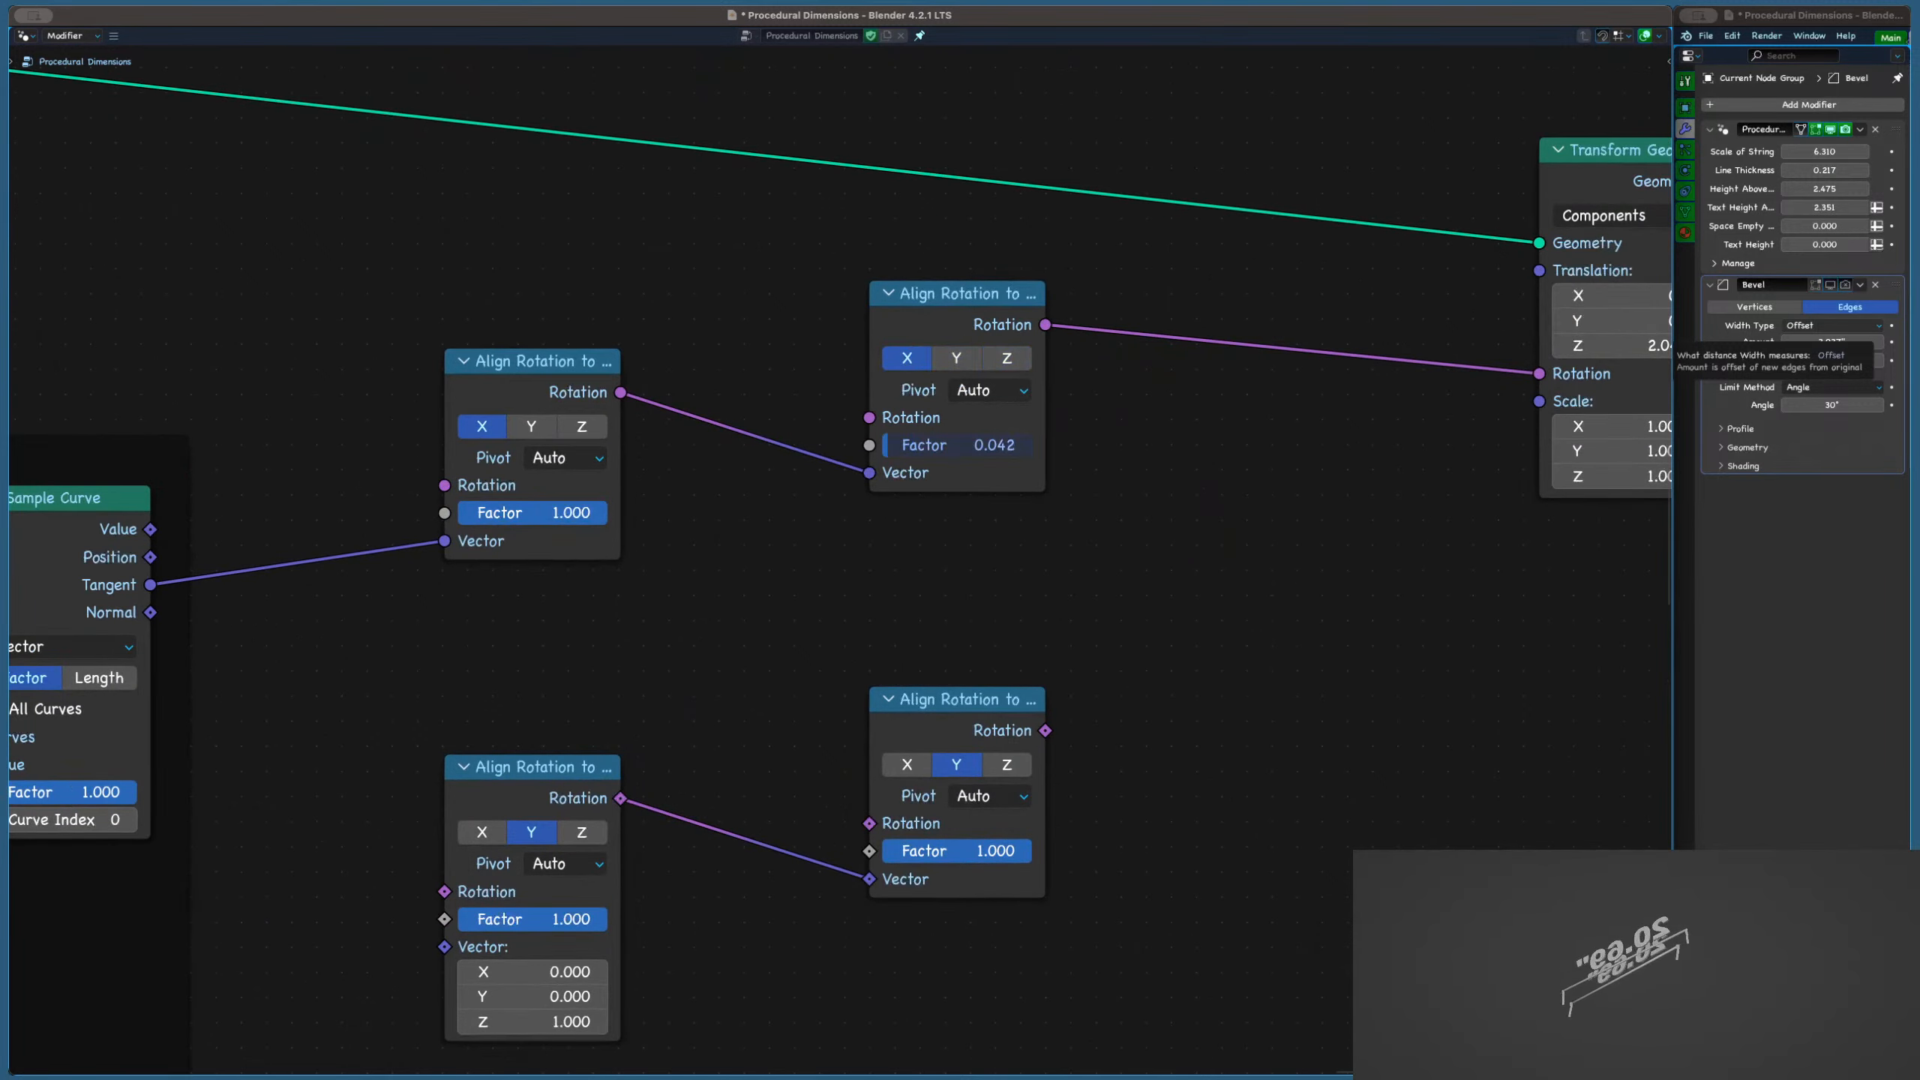
left_click_drag(924, 445, 881, 445)
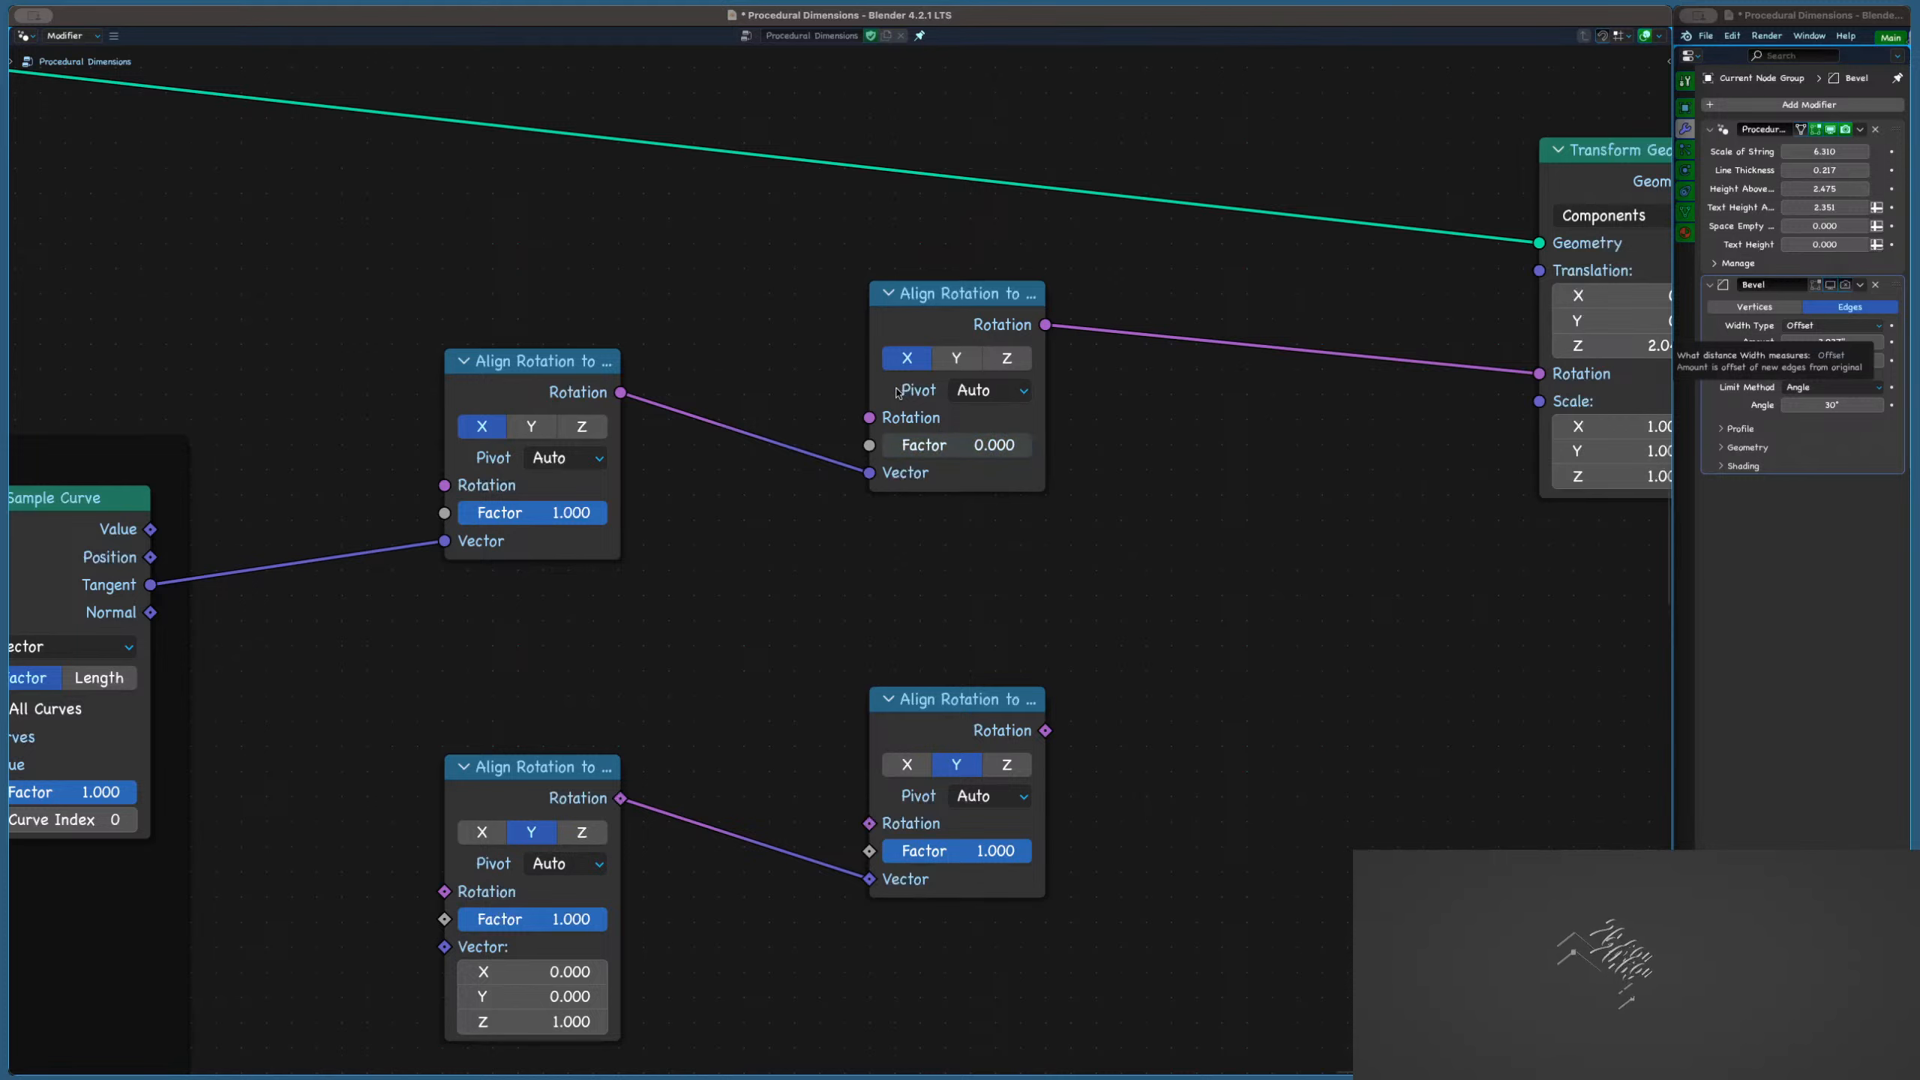
left_click(930, 333)
scroll(933, 358, "down", 1)
left_click_drag(931, 333, 1095, 335)
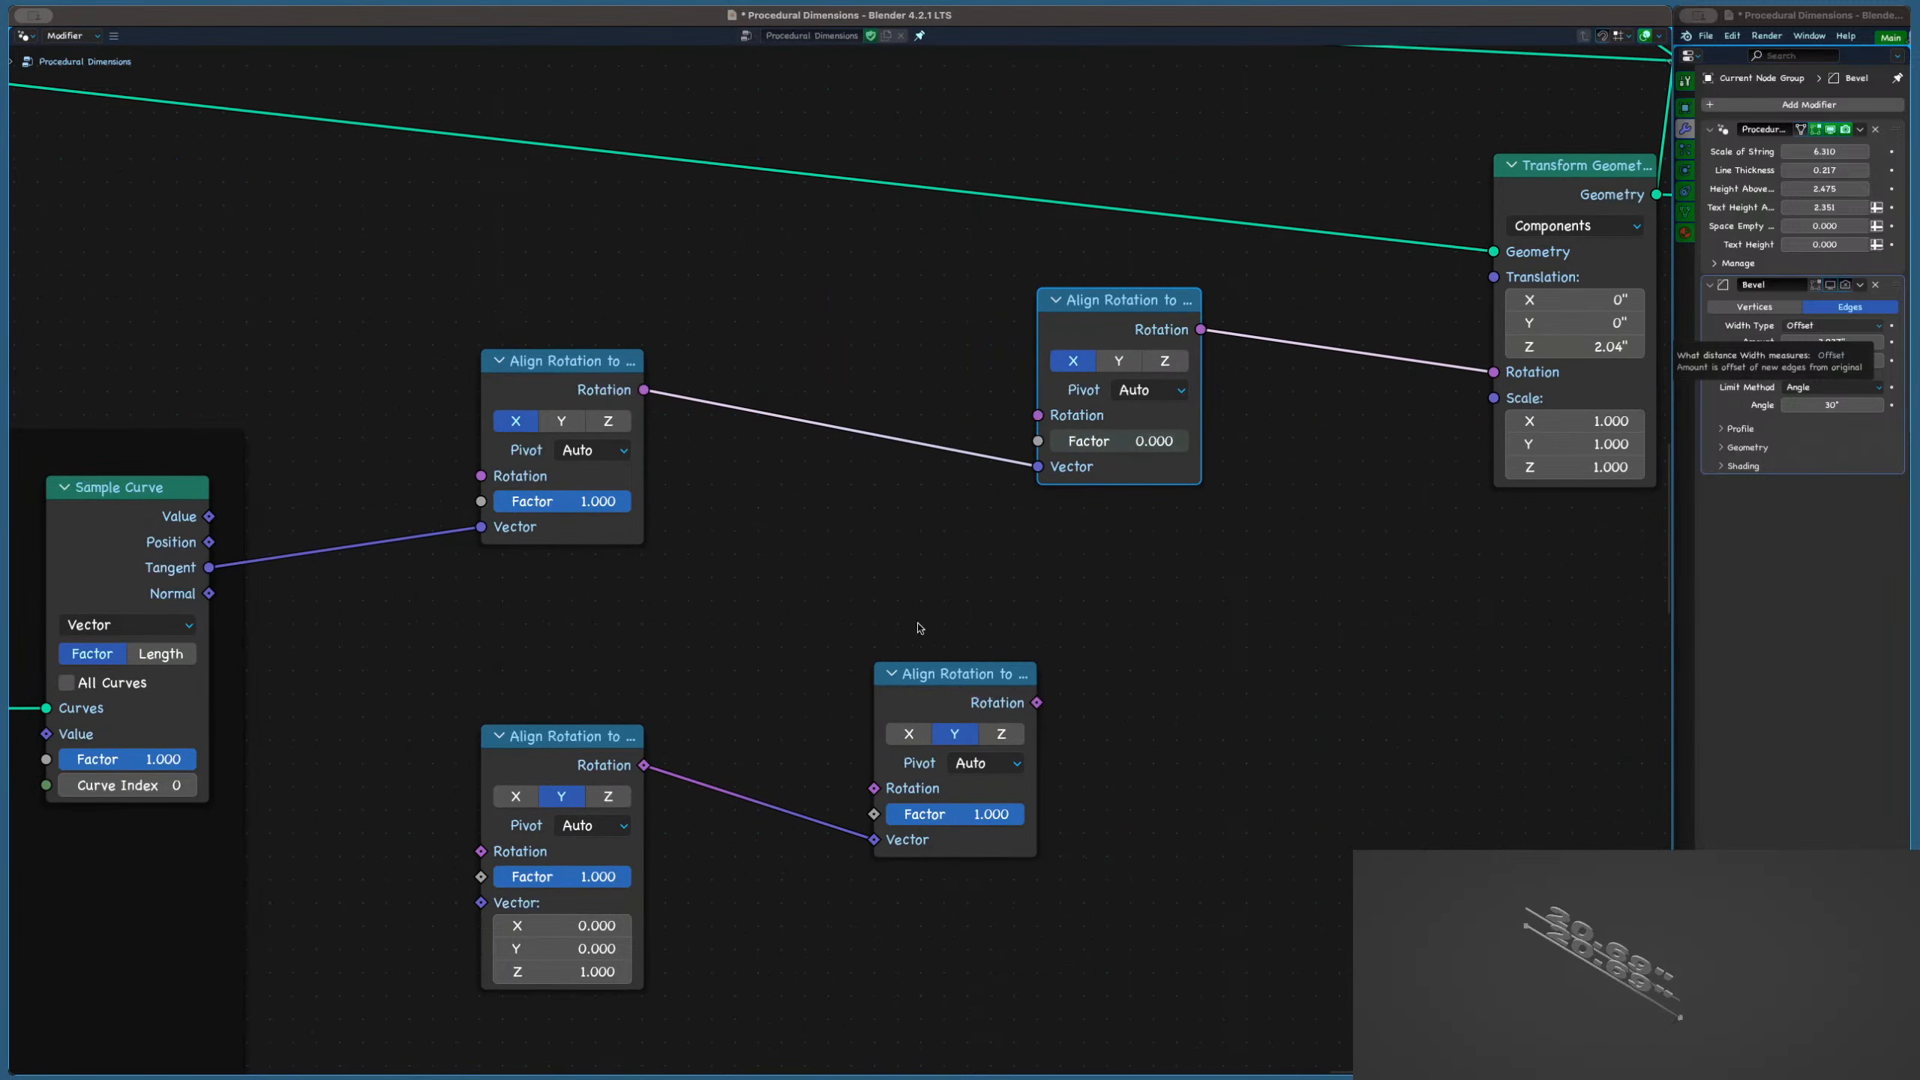
Add a Combine XYZ node between the two original Align Rotation to Vector nodes
left_click(903, 555)
key("shift+a")
key("Escape")
key("shift+a")
left_click(903, 557)
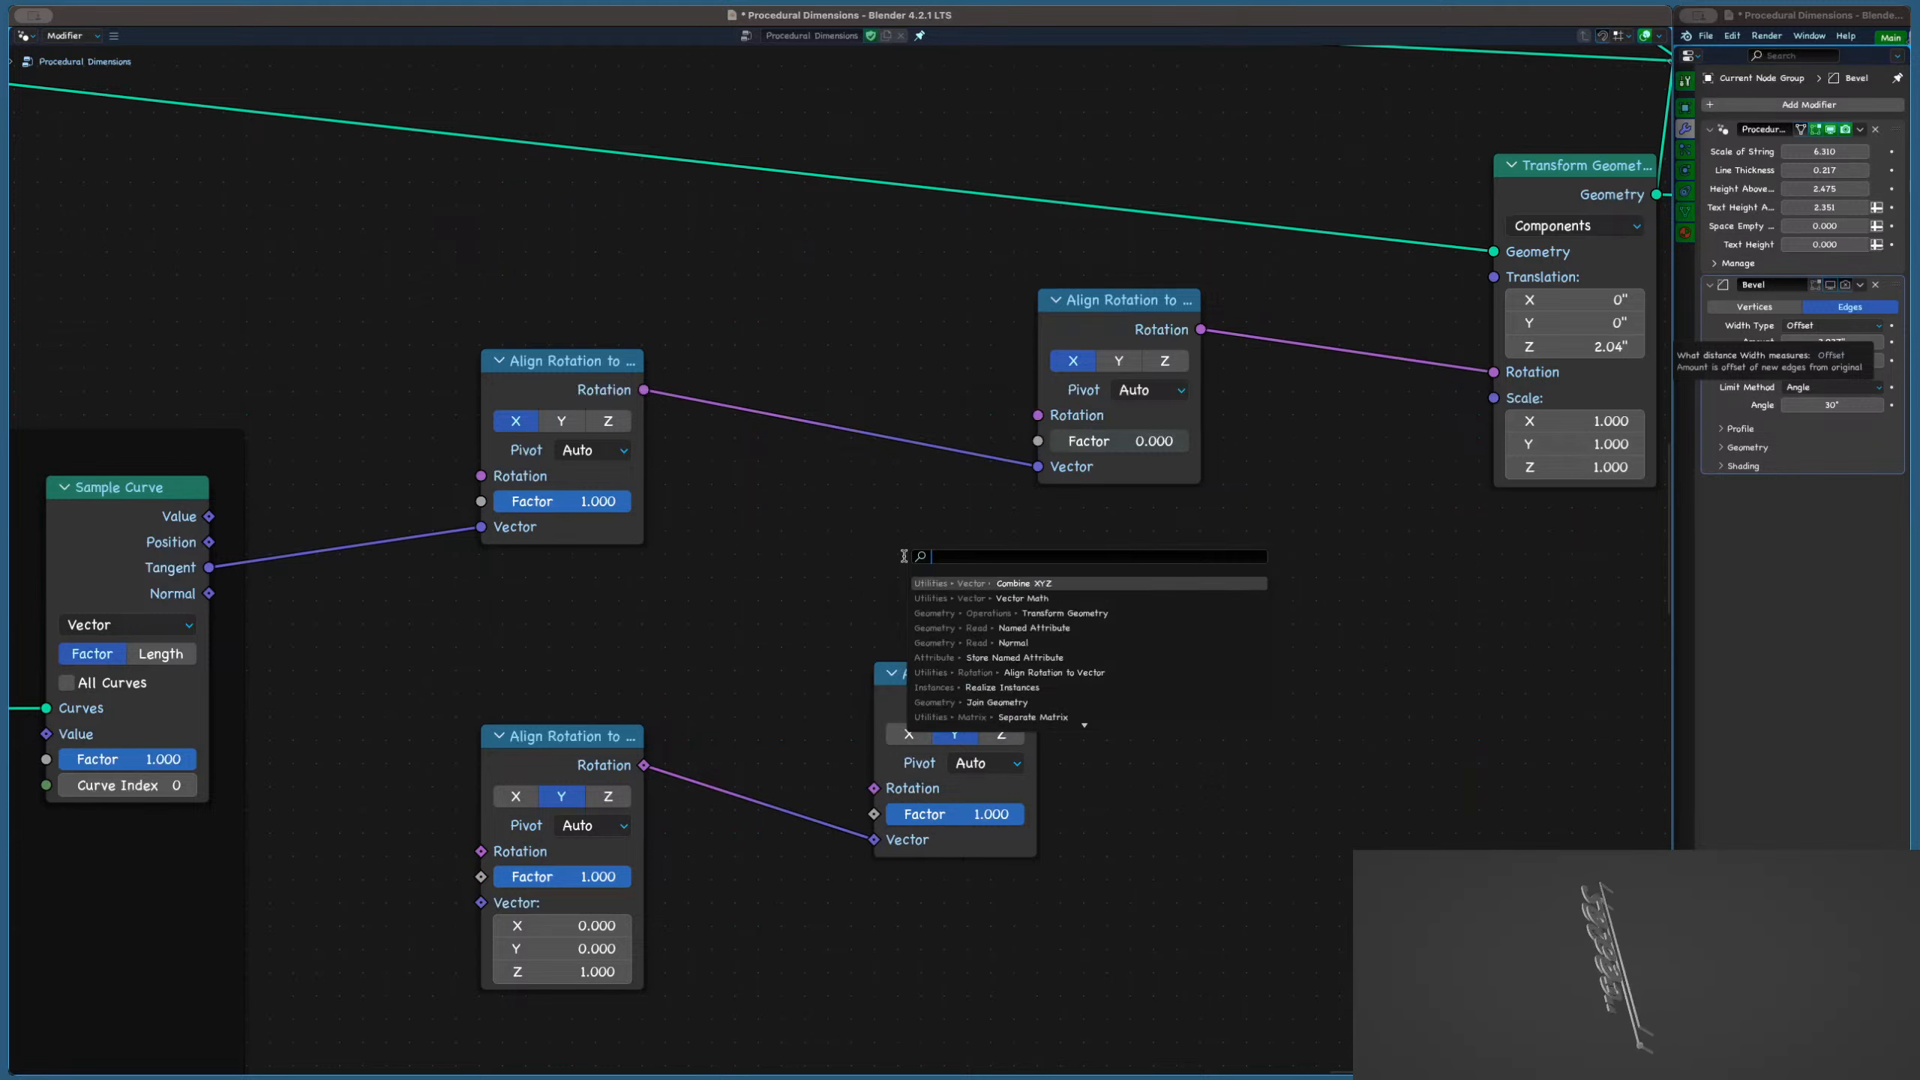
key("Return")
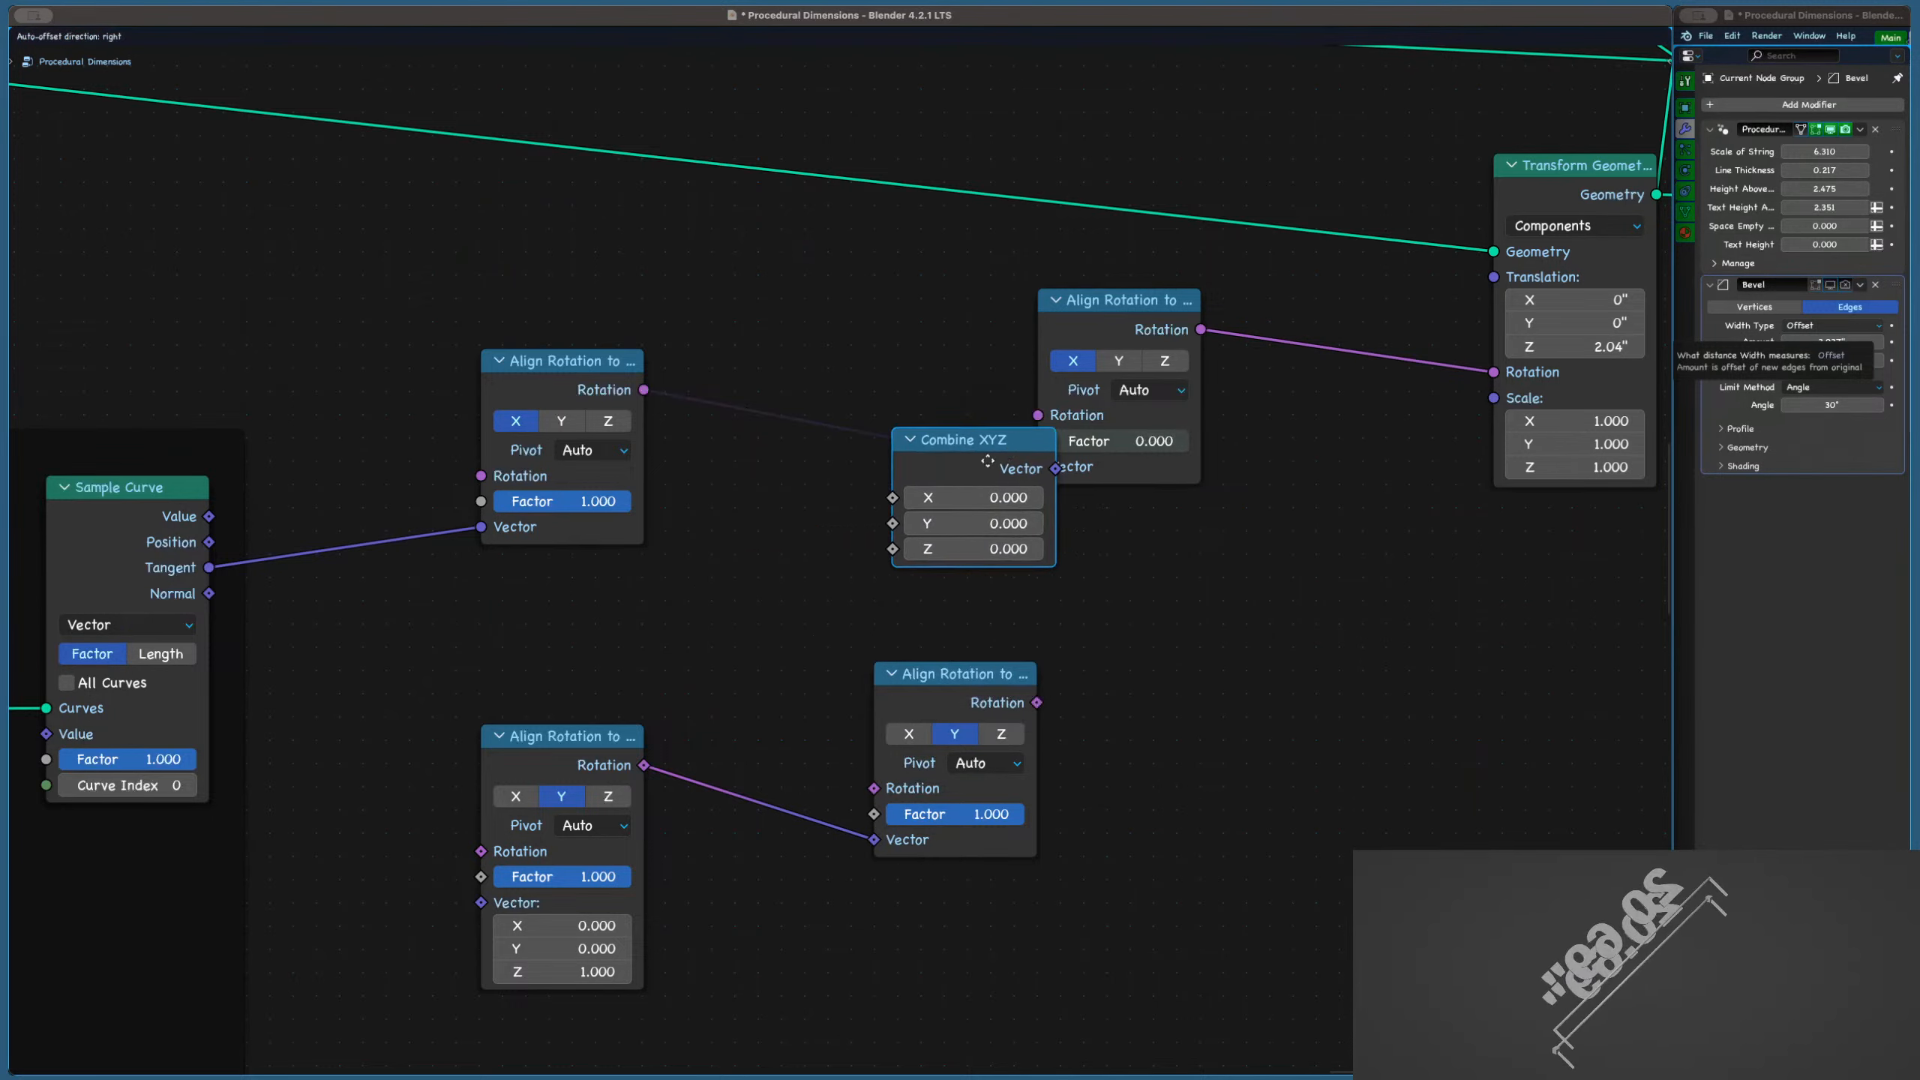
left_click(744, 442)
Try the Combine XYZ vector in the second Align Rotation to Vector node's Factor input, then relink it to its Rotation input
left_click_drag(924, 490, 1038, 441)
left_click_drag(839, 520, 869, 547)
key("Escape")
key("Escape")
left_click_drag(1037, 442, 1036, 416)
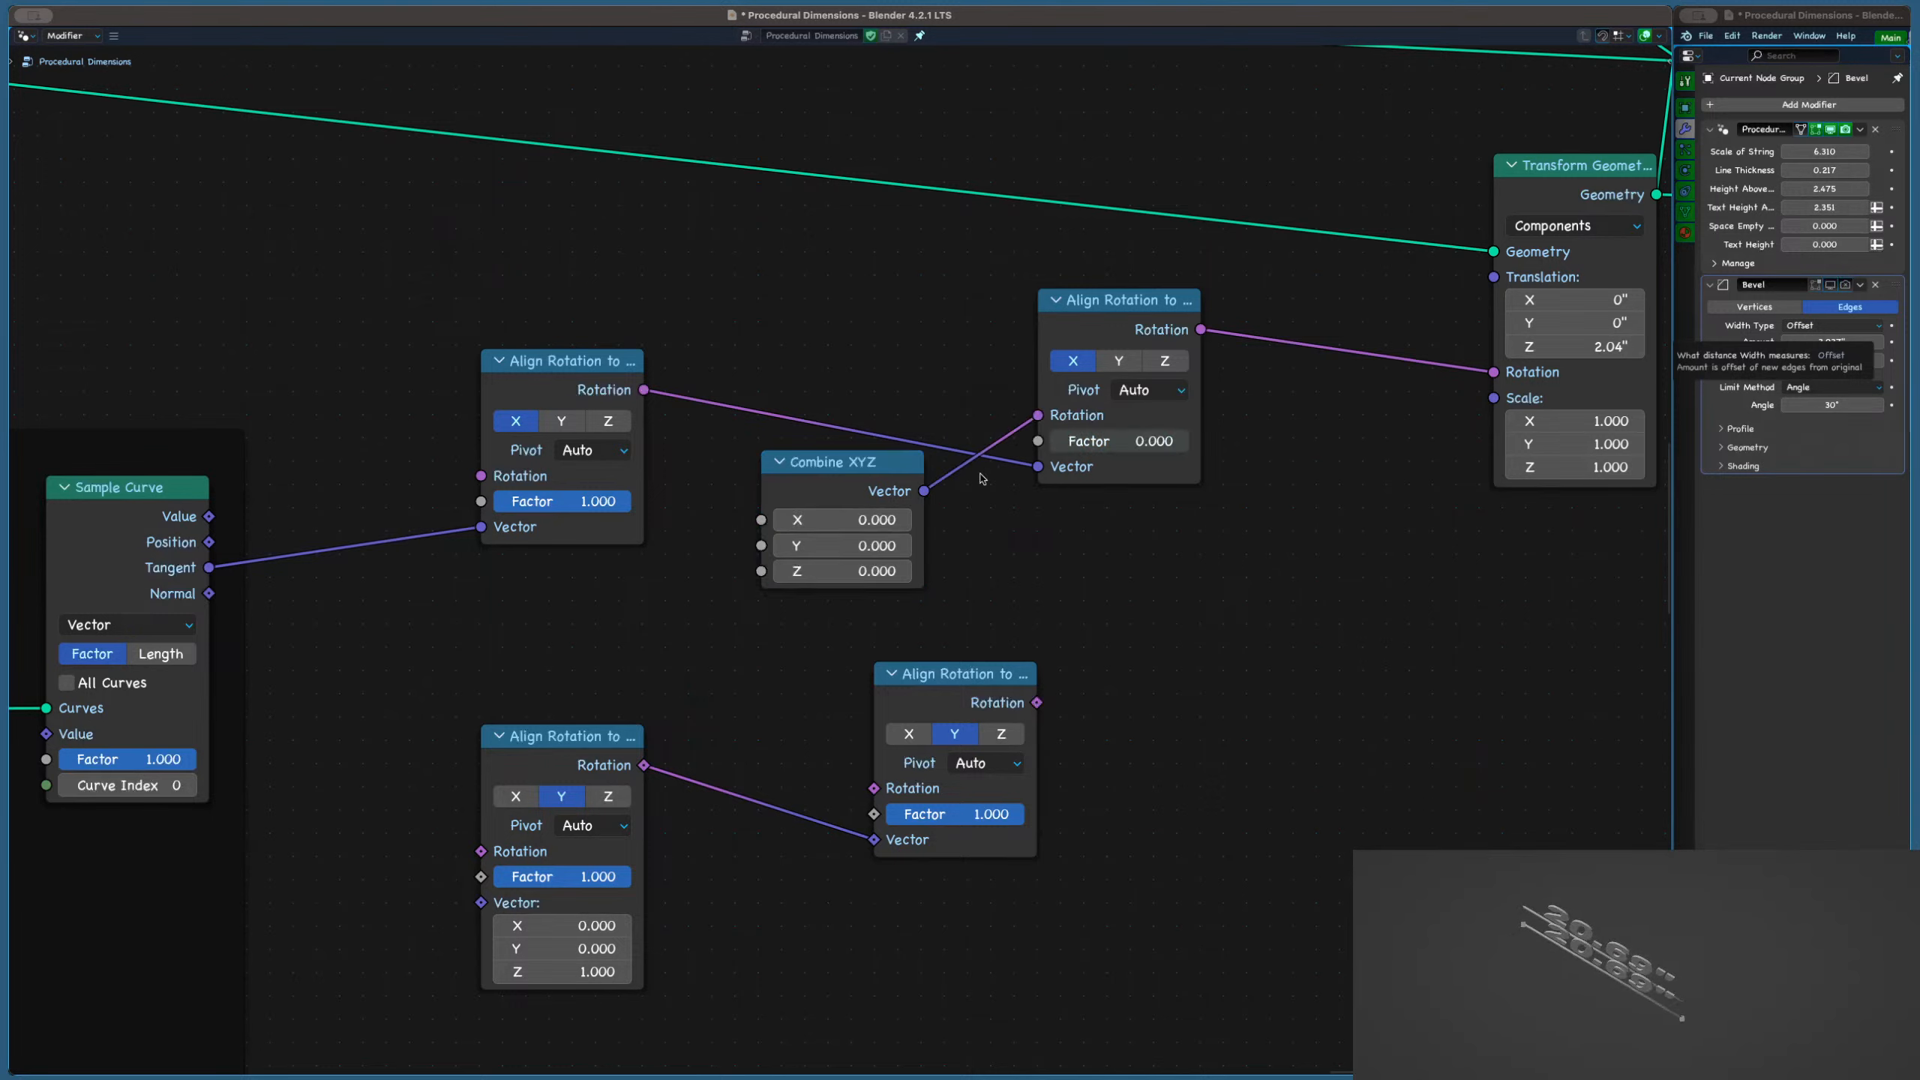
Try different Z and X values on the Combine XYZ node and delete the node
left_click_drag(871, 572, 873, 572)
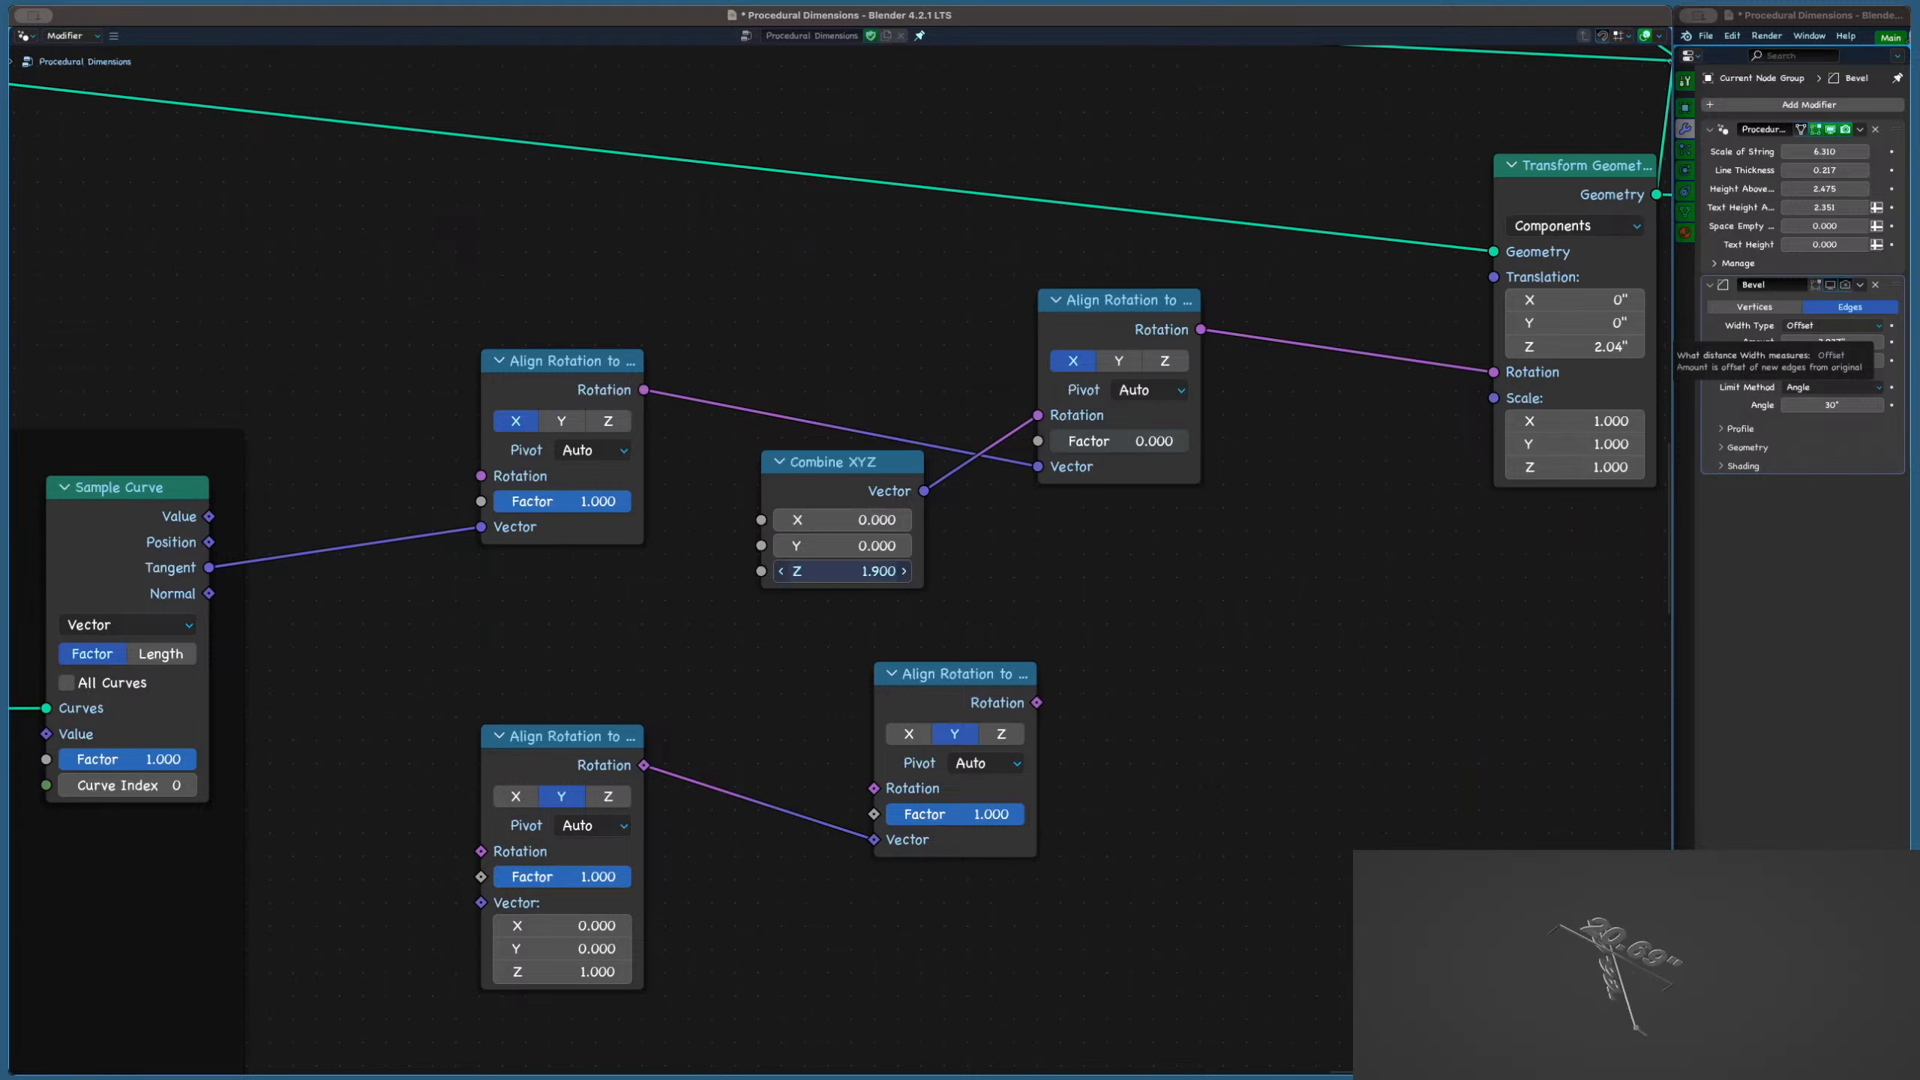
key("Escape")
left_click_drag(869, 520, 871, 521)
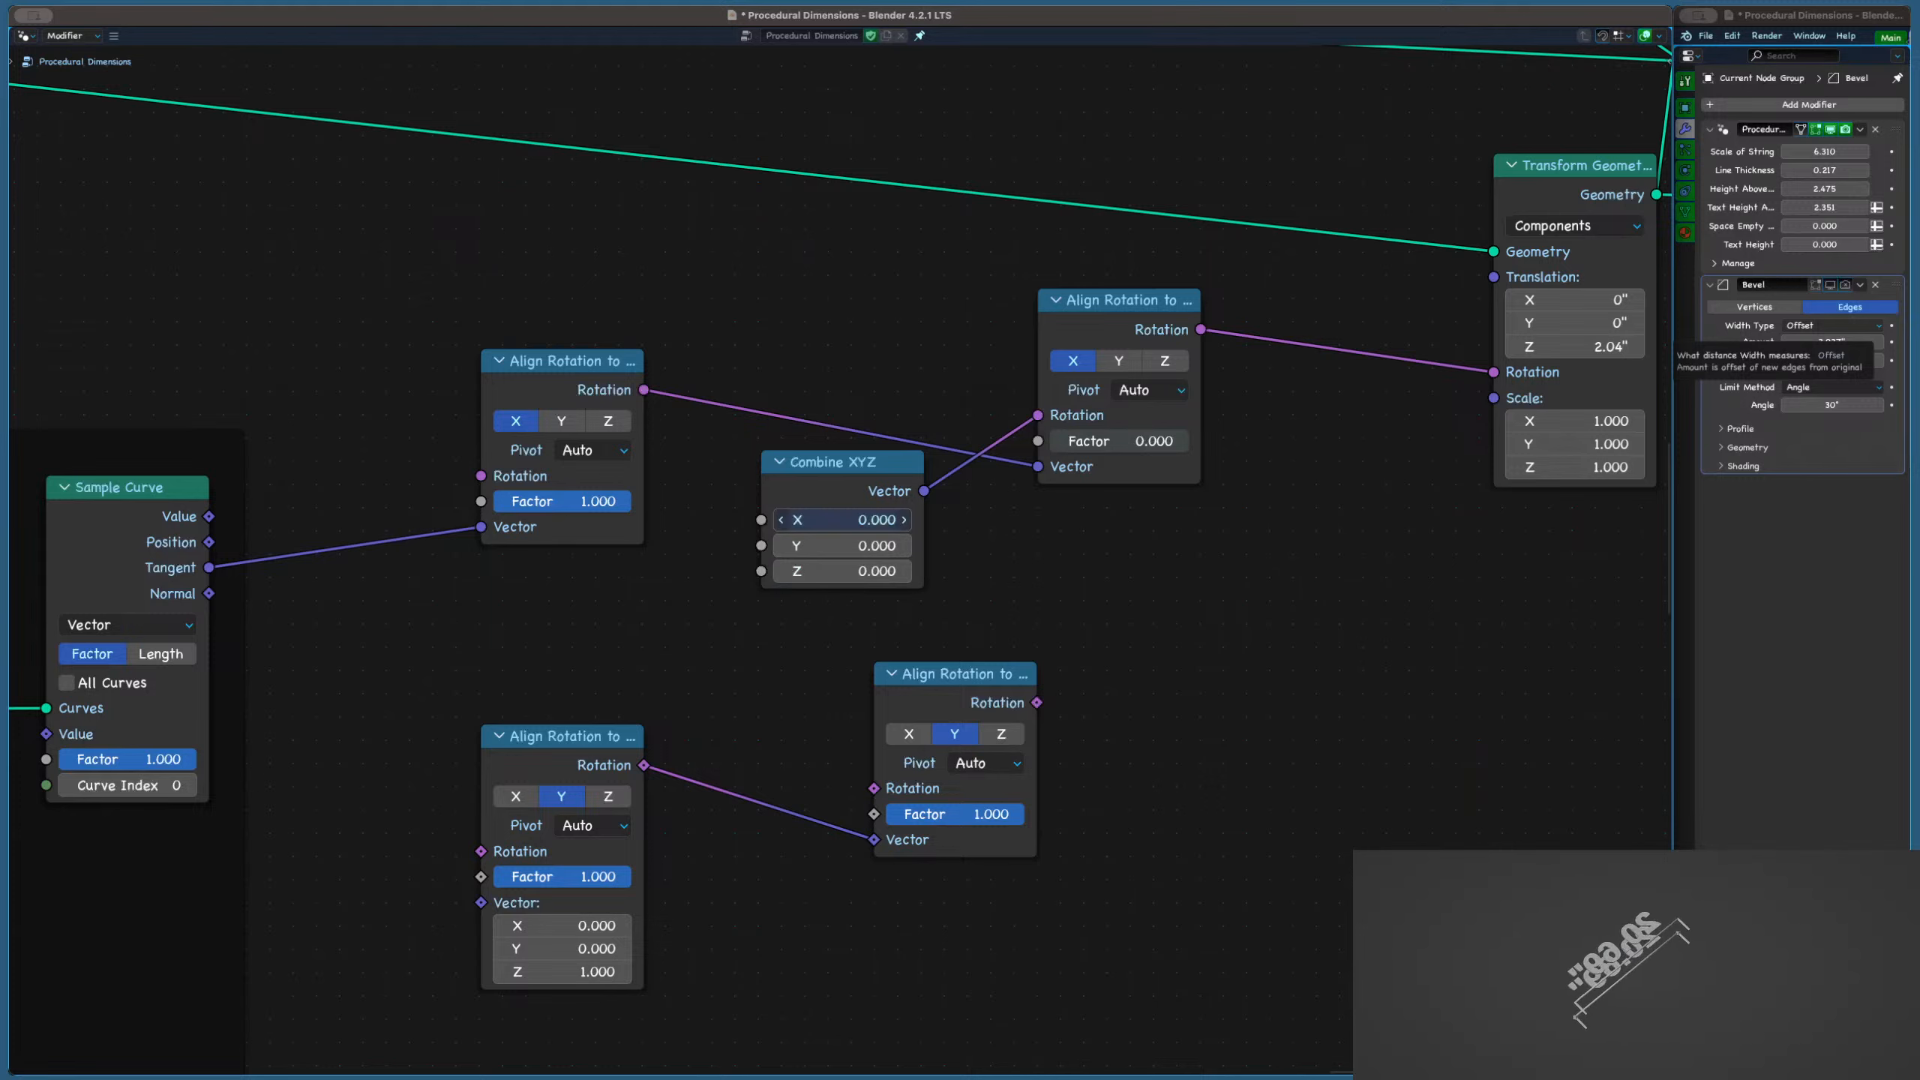
key("Escape")
left_click(876, 491)
scroll(879, 511, "down", 2)
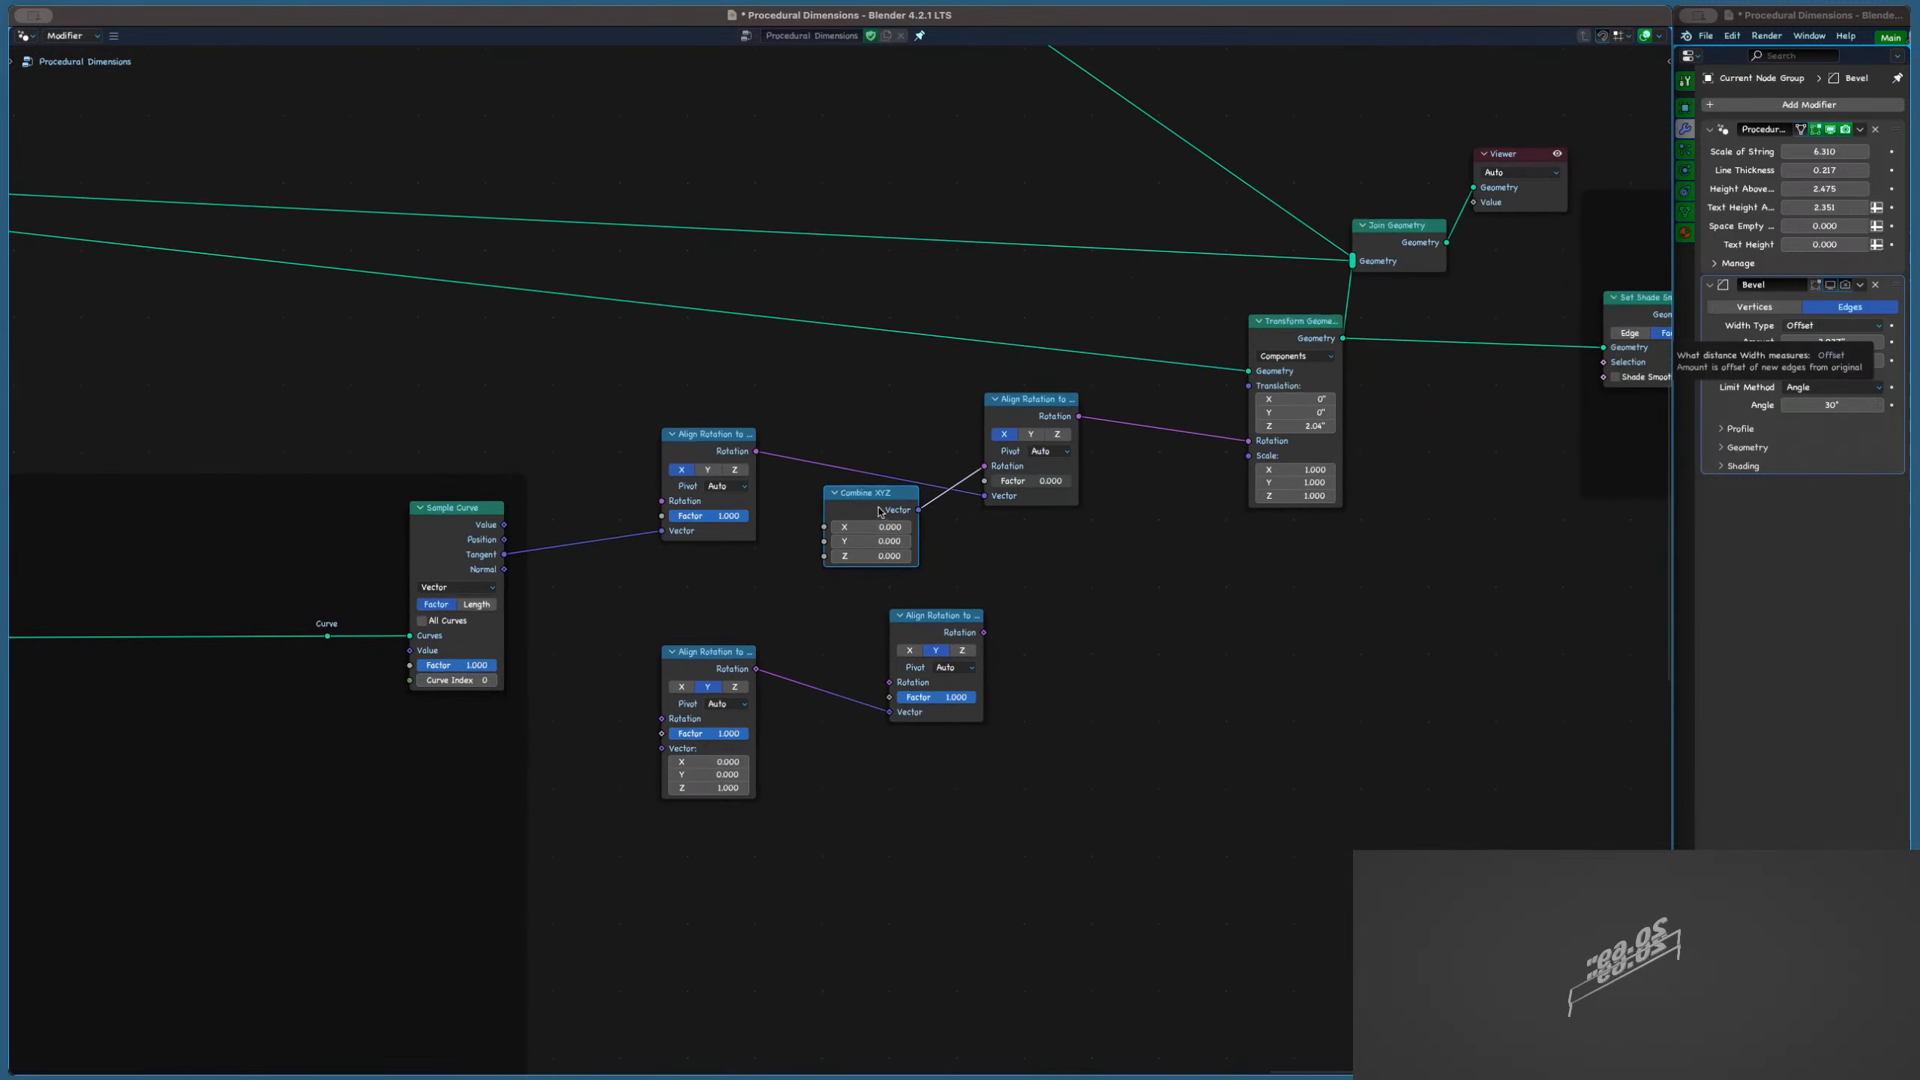
scroll(879, 512, "up", 2)
key("x")
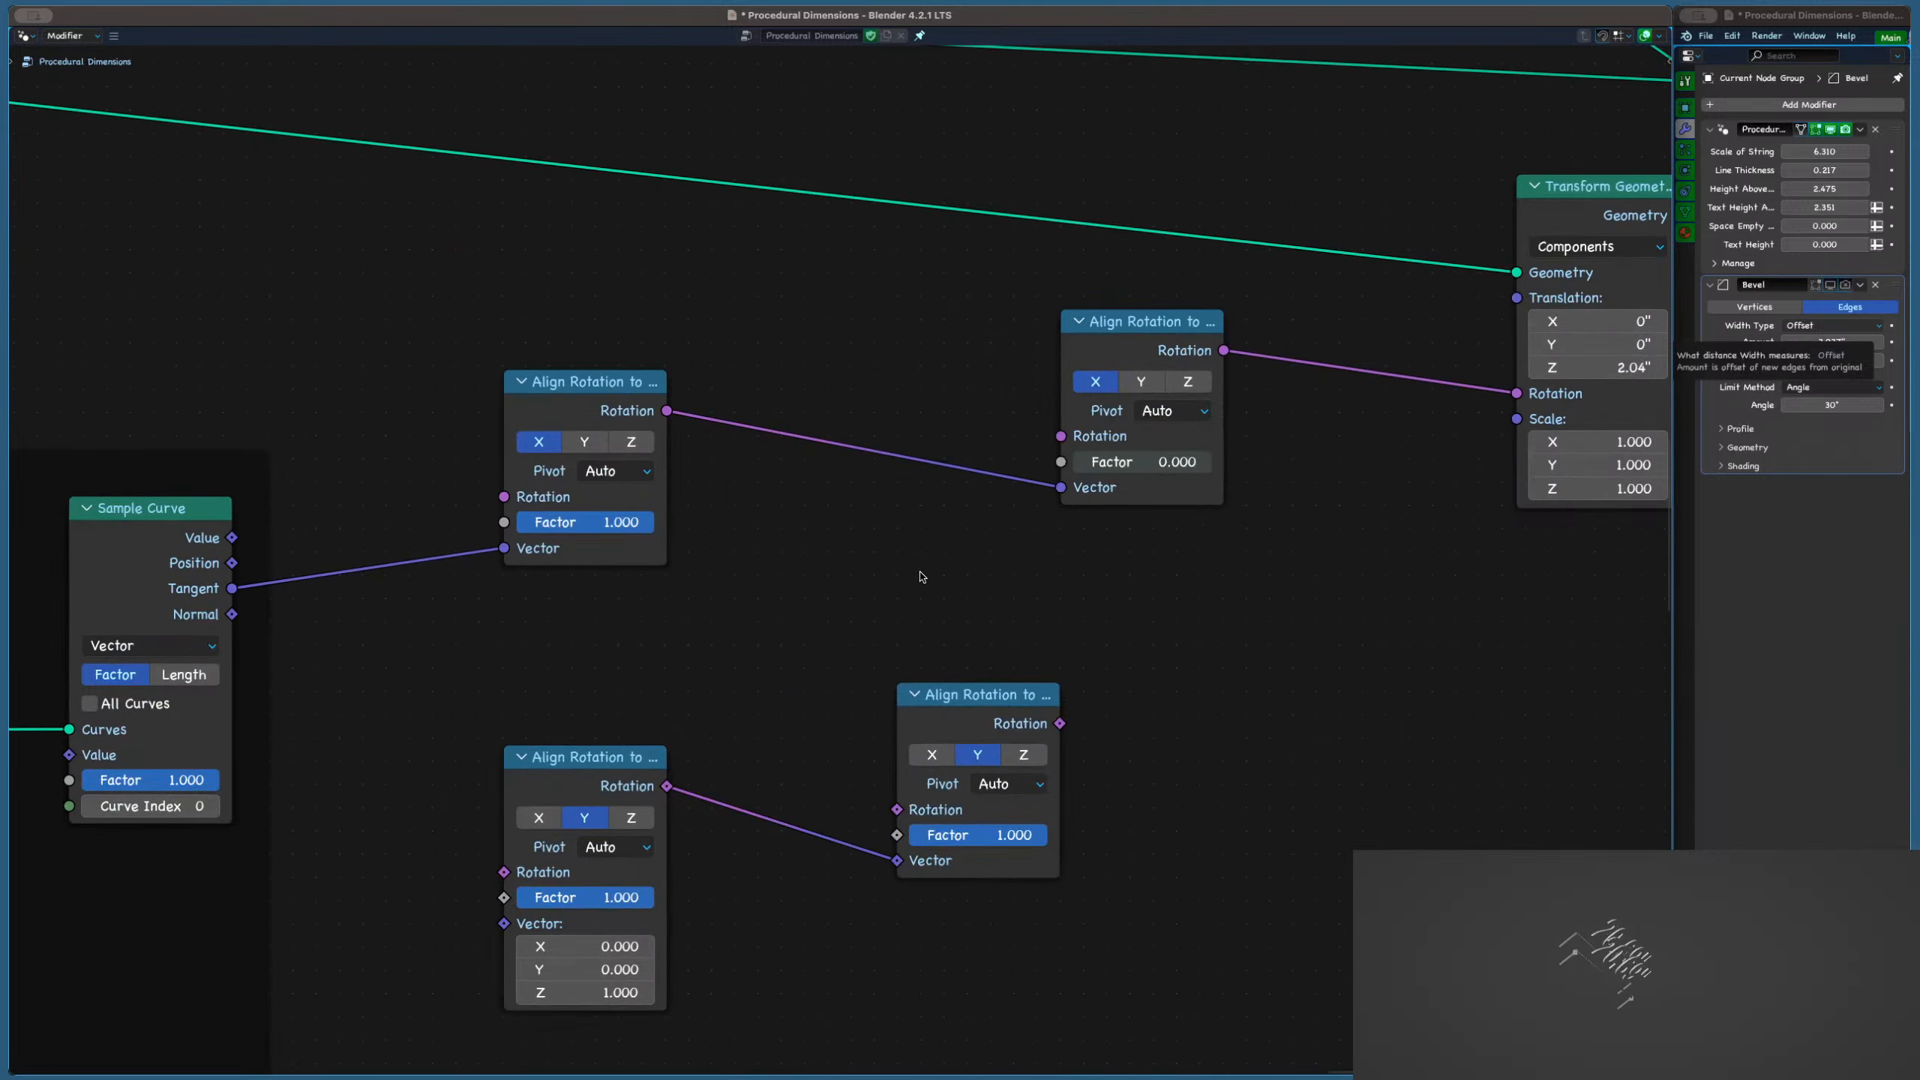
Move the duplicated pair of Align Rotation to Vector nodes closer to the Transform Geometry node and save the file
scroll(921, 576, "down", 1)
left_click_drag(658, 662, 1217, 818)
key("g")
left_click(1399, 697)
scroll(1260, 597, "up", 2)
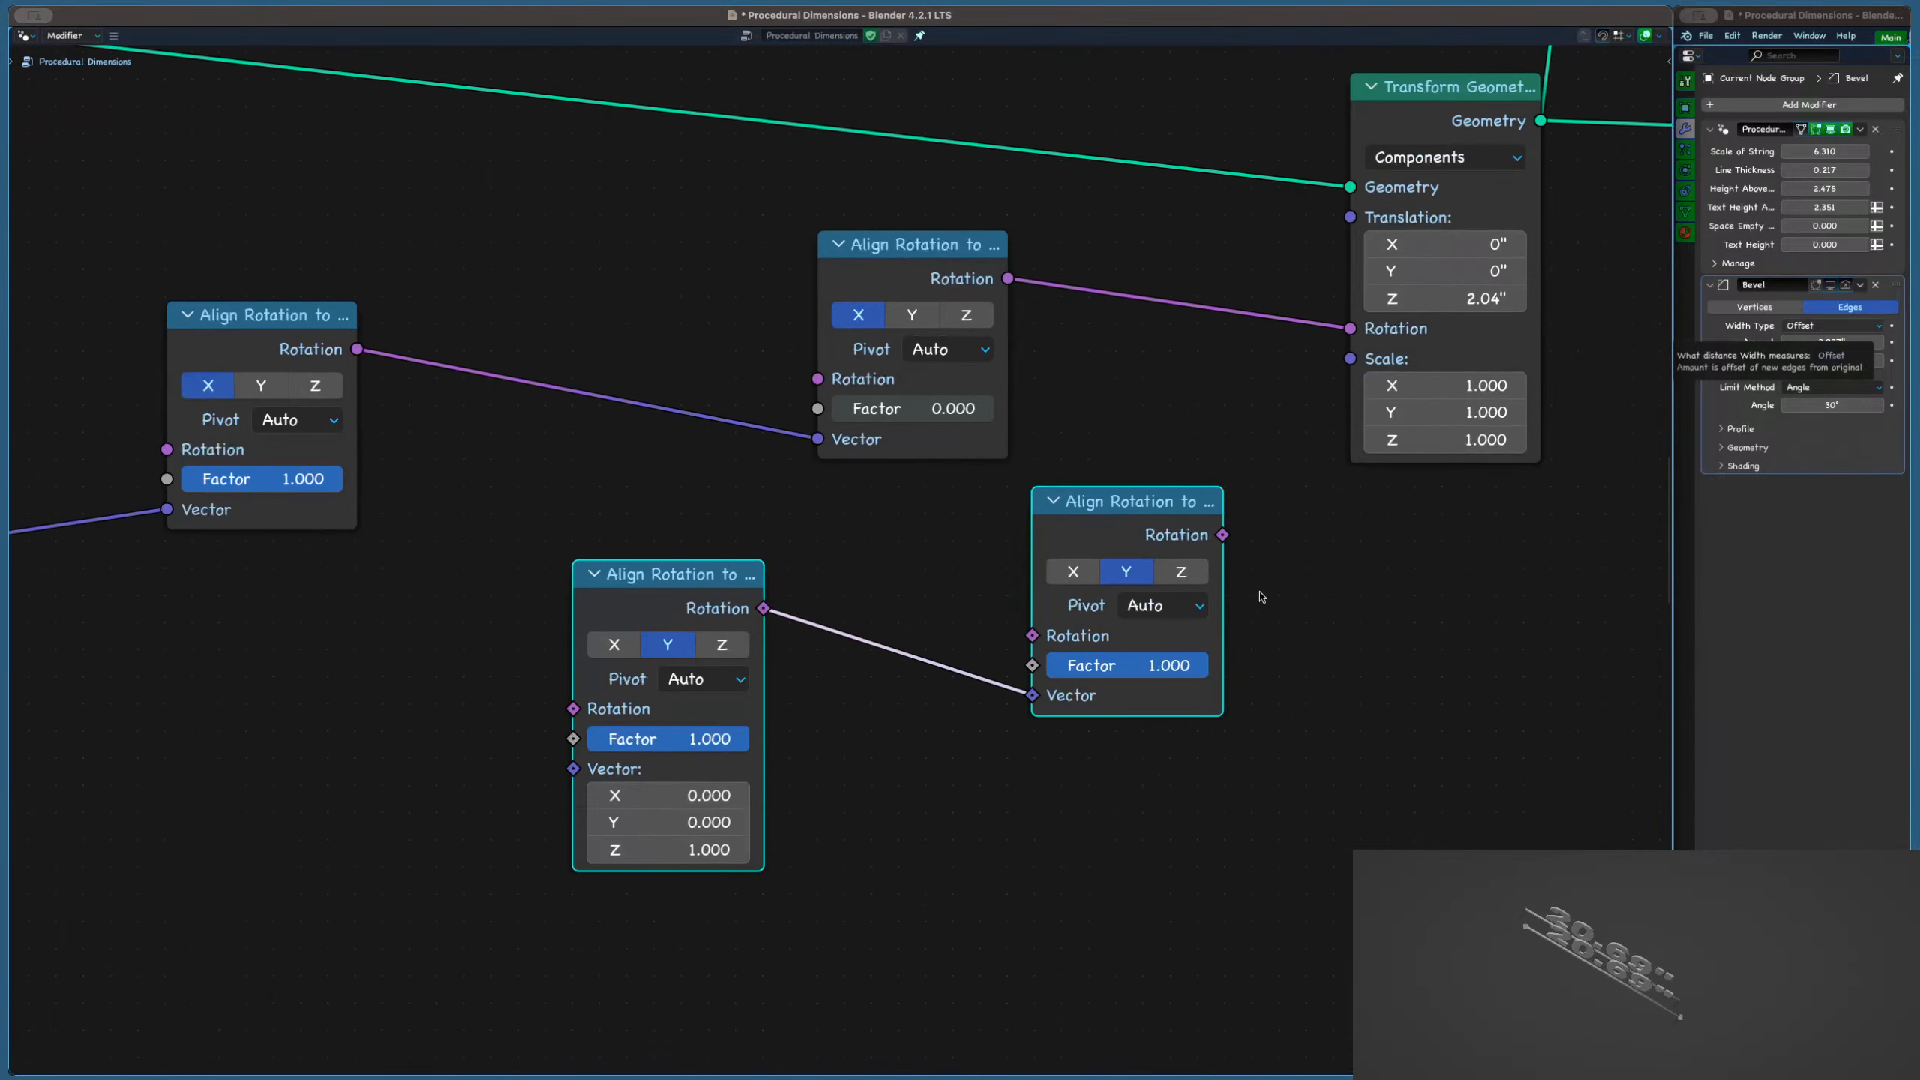
left_click(1152, 522)
key("F2")
key("Escape")
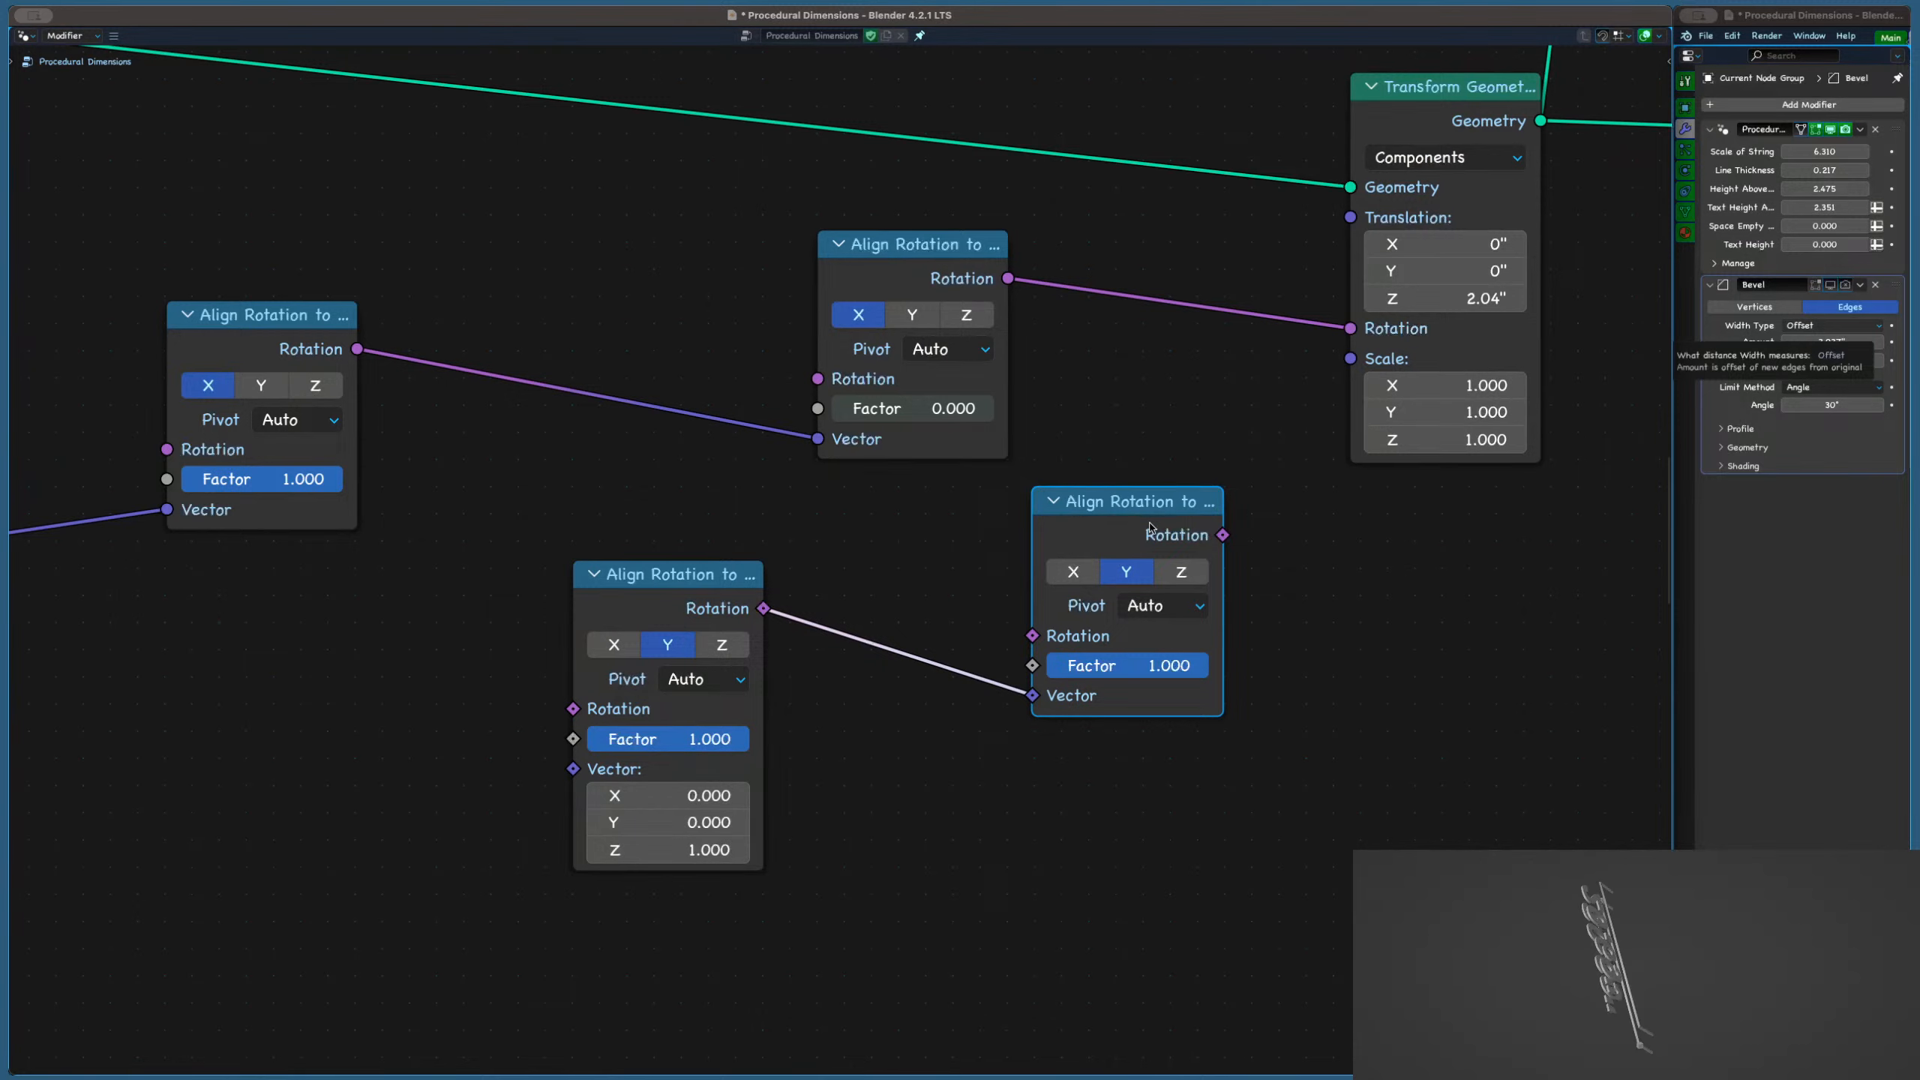
mouse_move(1032, 502)
left_mouse_down()
mouse_move(771, 502)
mouse_move(1031, 502)
left_mouse_up()
key("ctrl+s")
scroll(952, 537, "down", 2)
middle_click_drag(938, 531, 1017, 549)
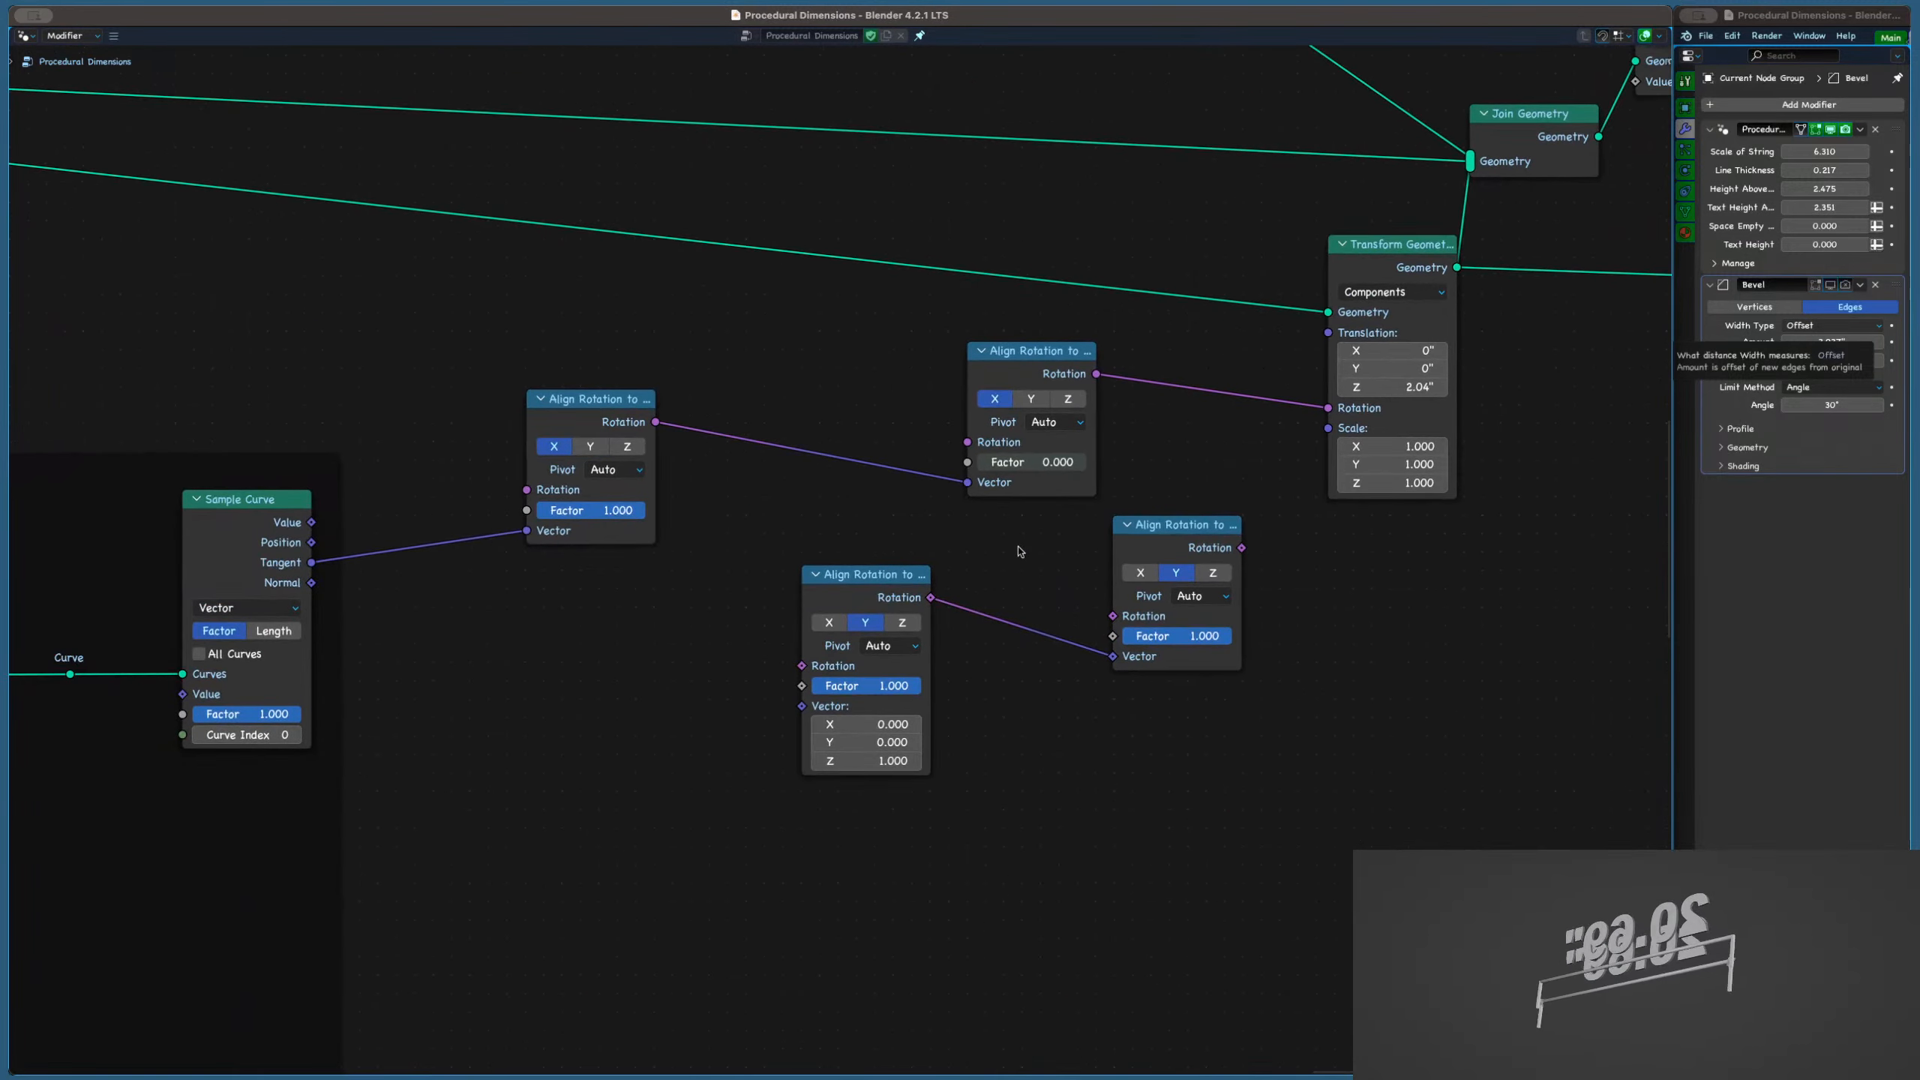
Test the Factor of the Align Rotation to Vector node that feeds the Transform Geometry node
scroll(1016, 550, "up", 2)
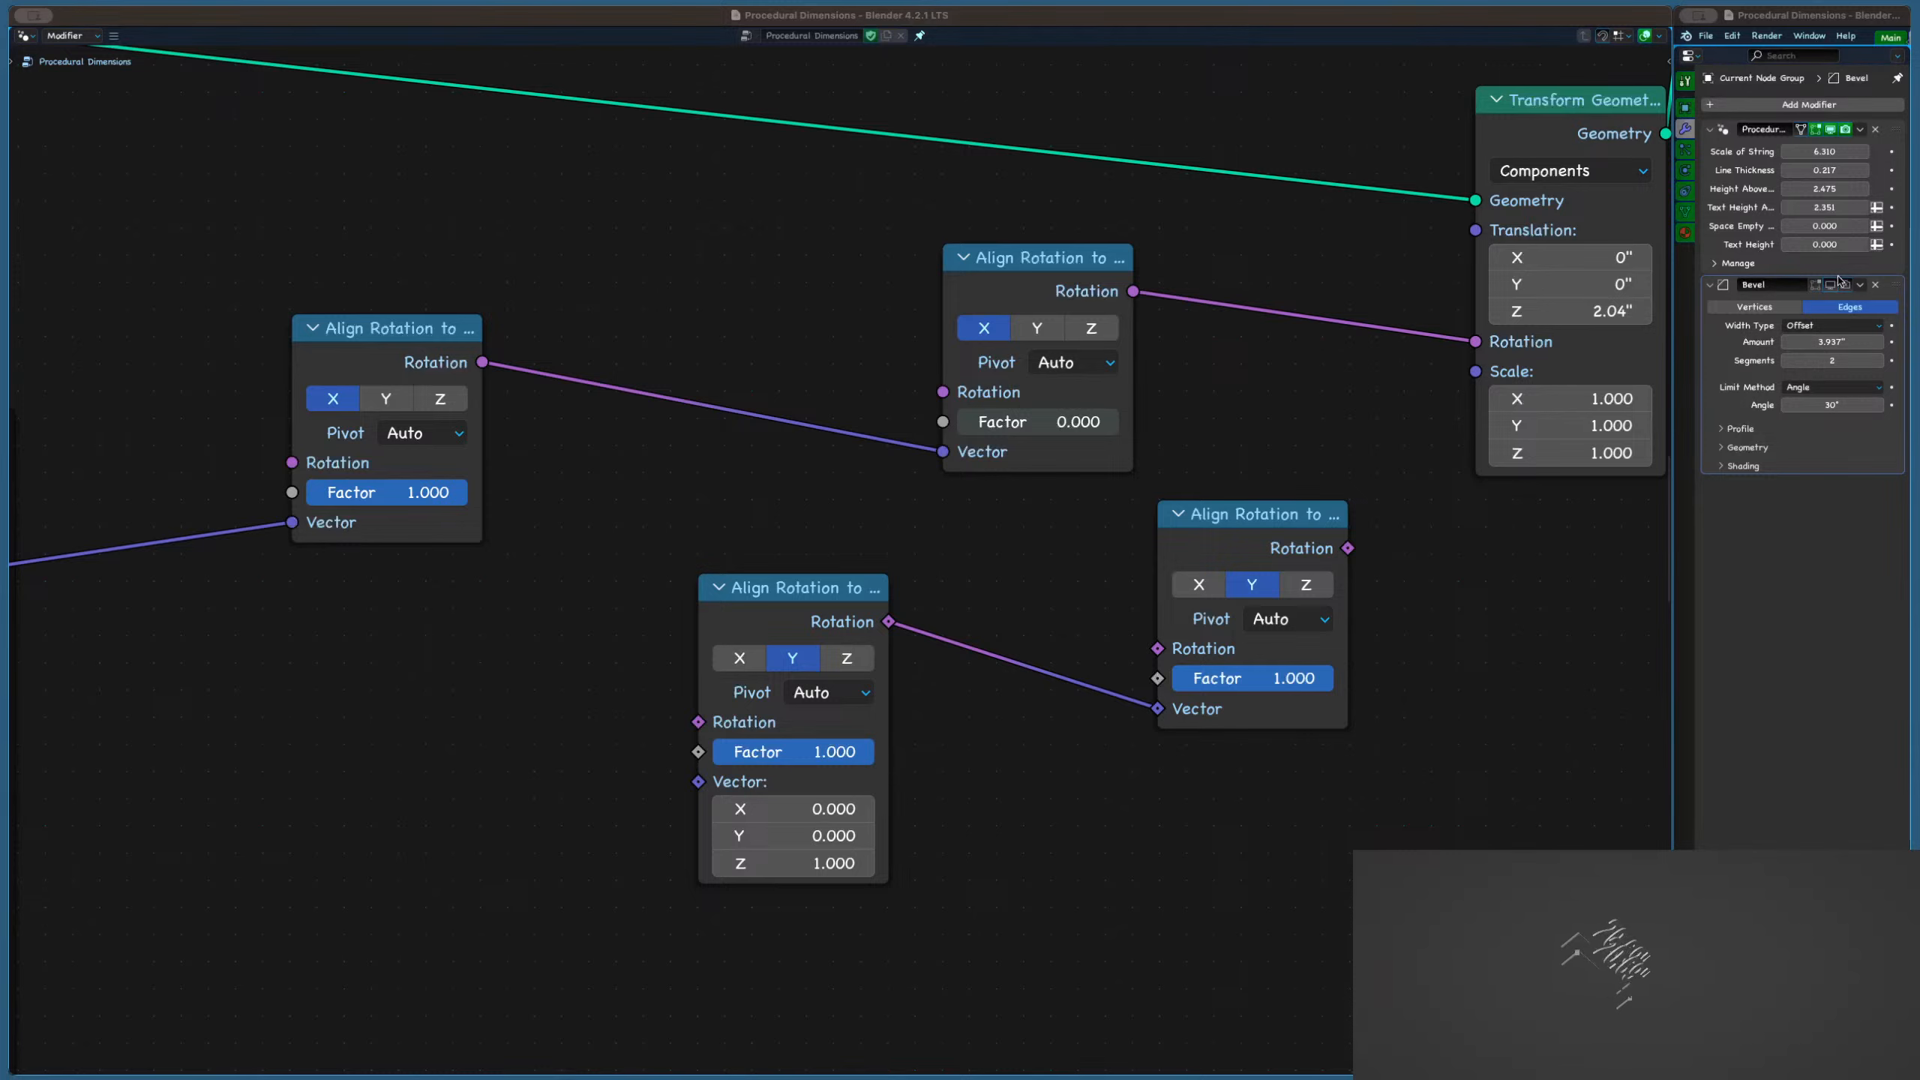
scroll(1127, 450, "down", 2)
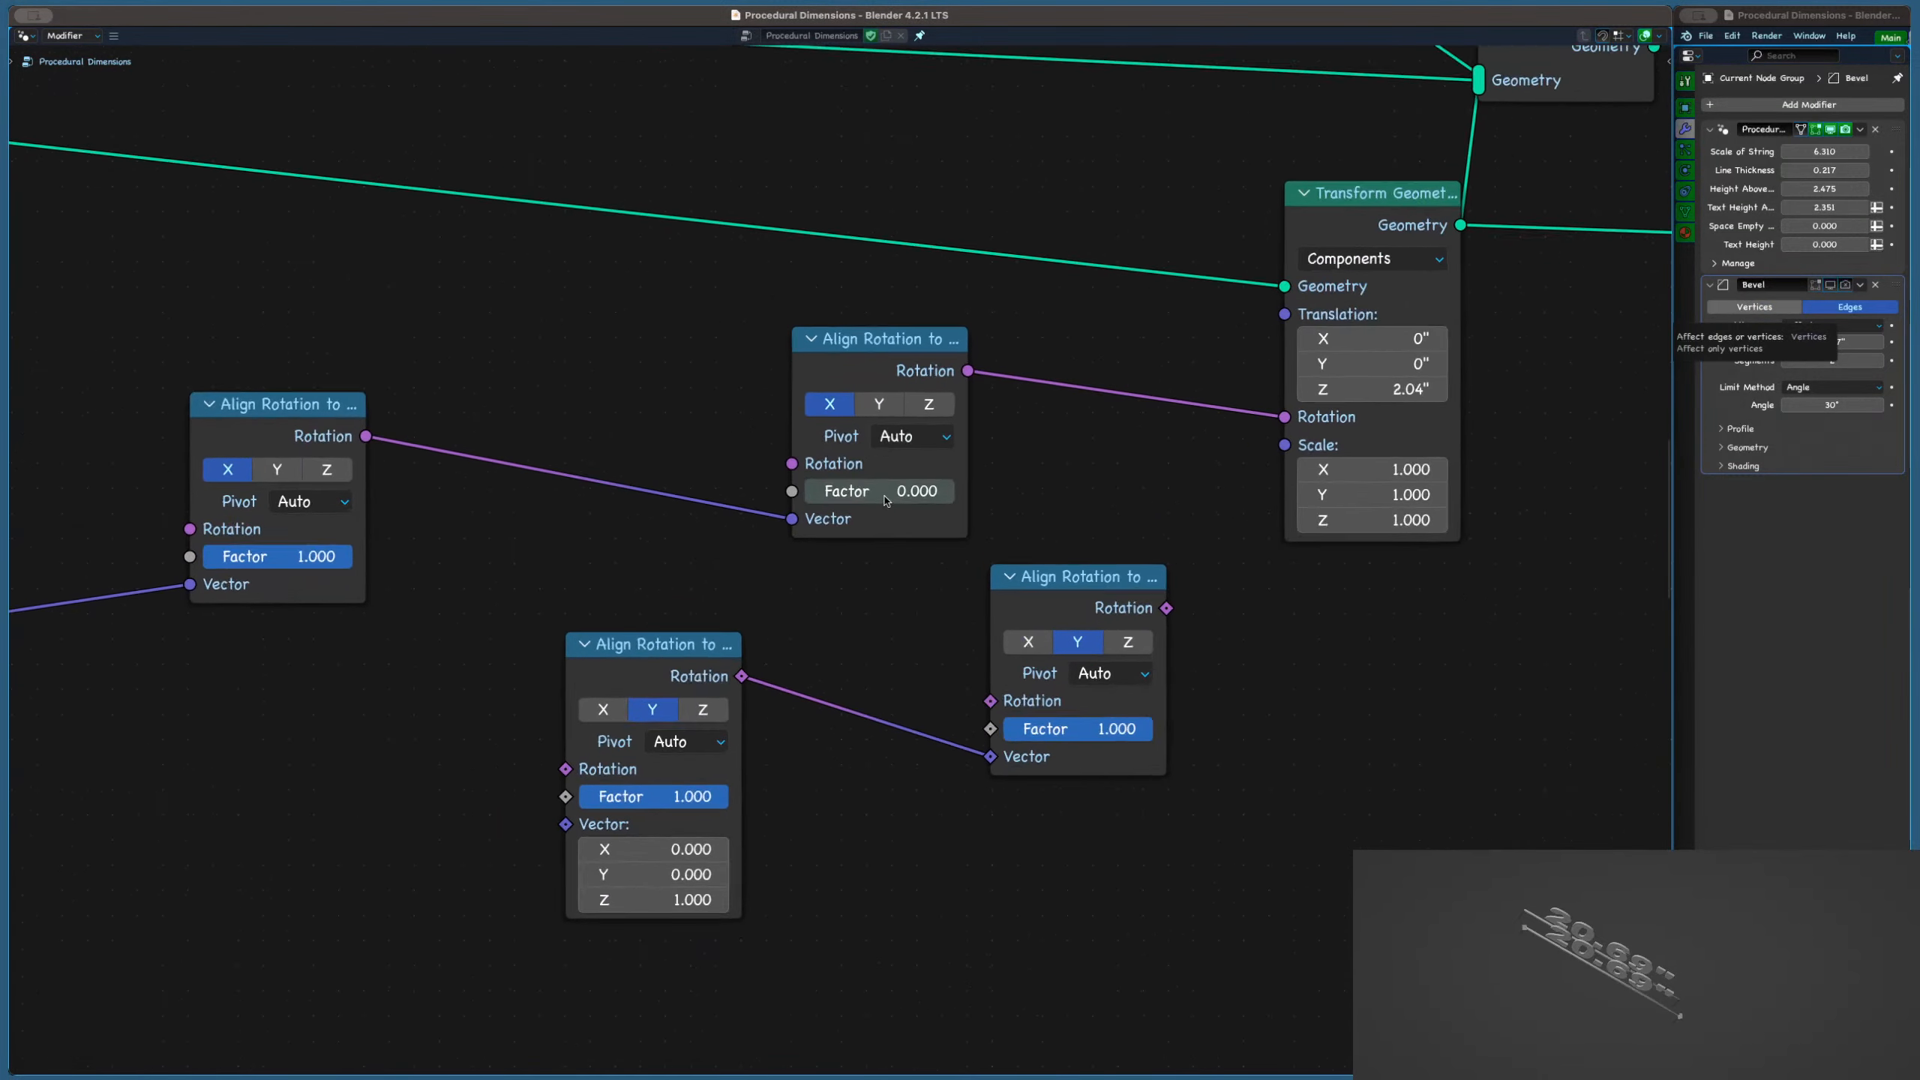
scroll(885, 501, "up", 1)
mouse_move(886, 499)
left_mouse_down()
mouse_move(999, 498)
mouse_move(876, 498)
left_mouse_up()
scroll(1013, 498, "down", 4)
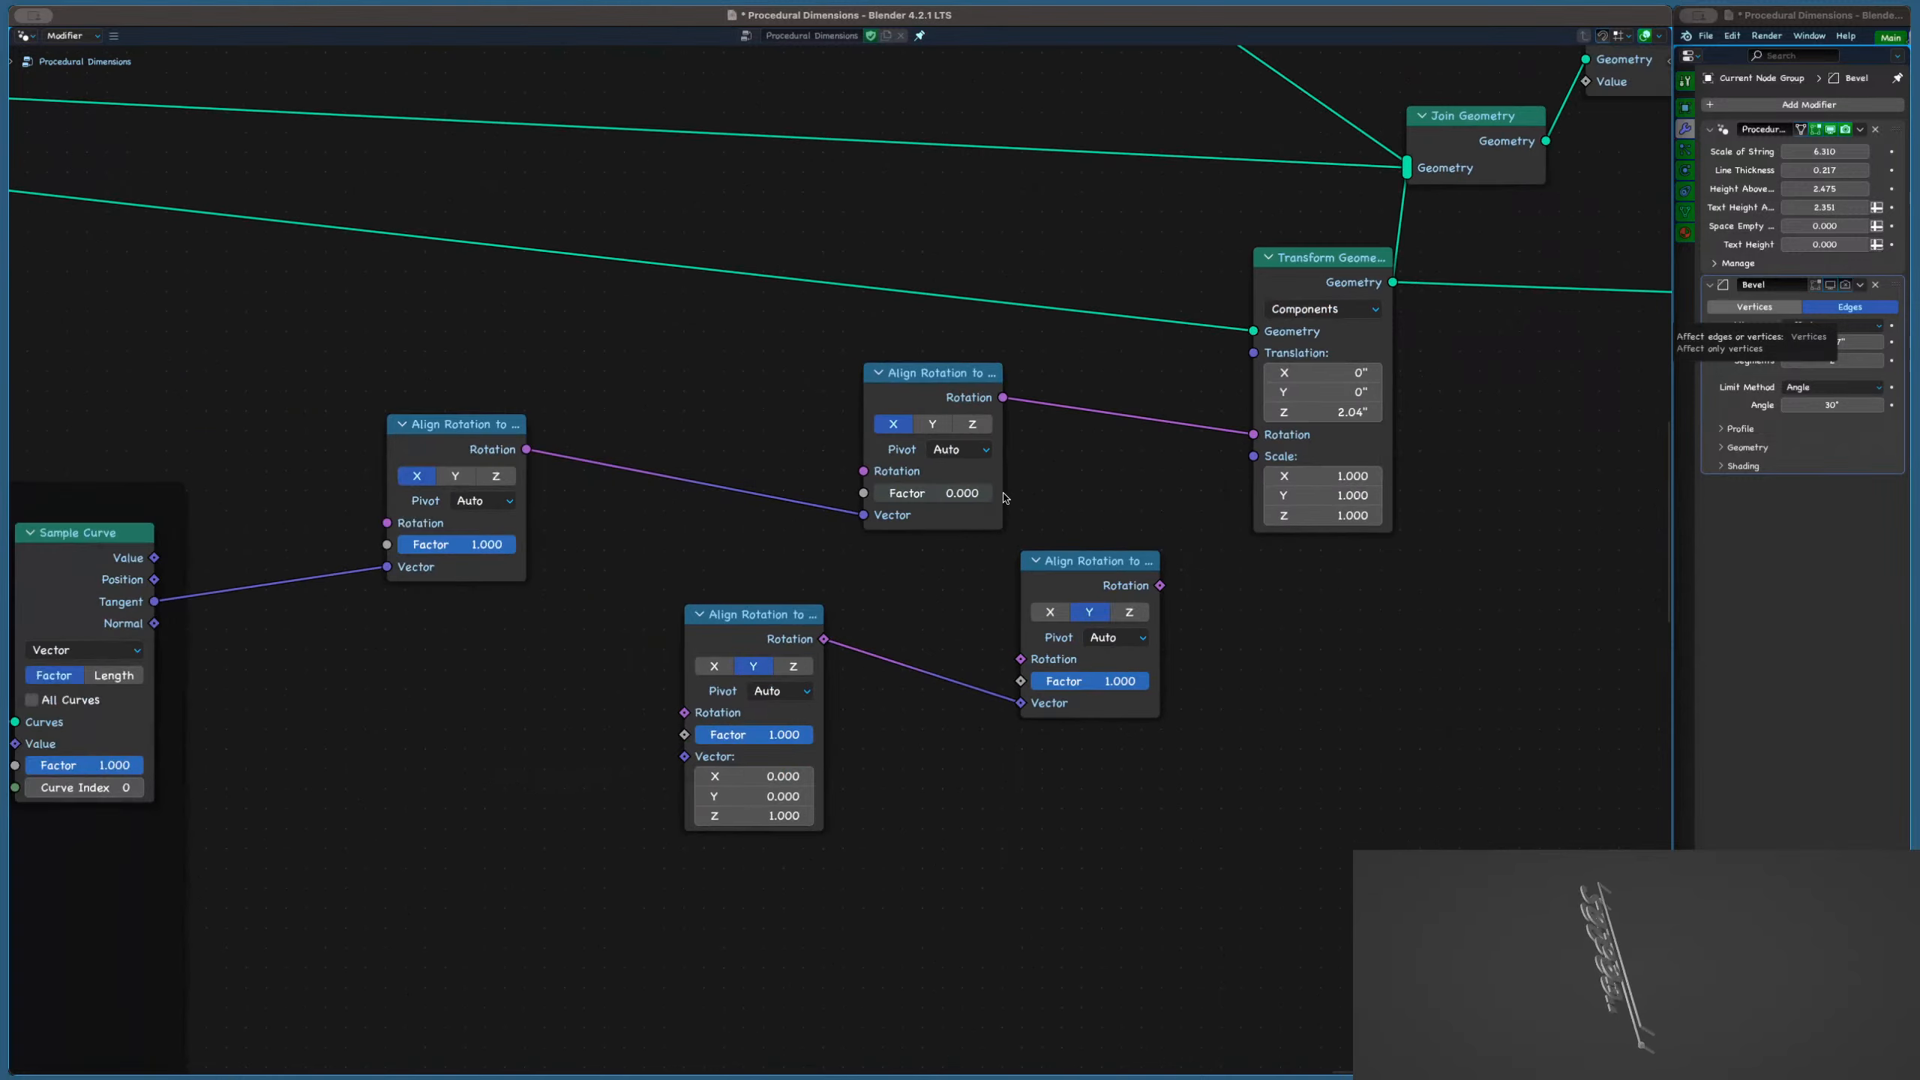
Try a link cut around the Center Line and Text links before their Join Geometry node and undo it
scroll(1004, 498, "down", 6)
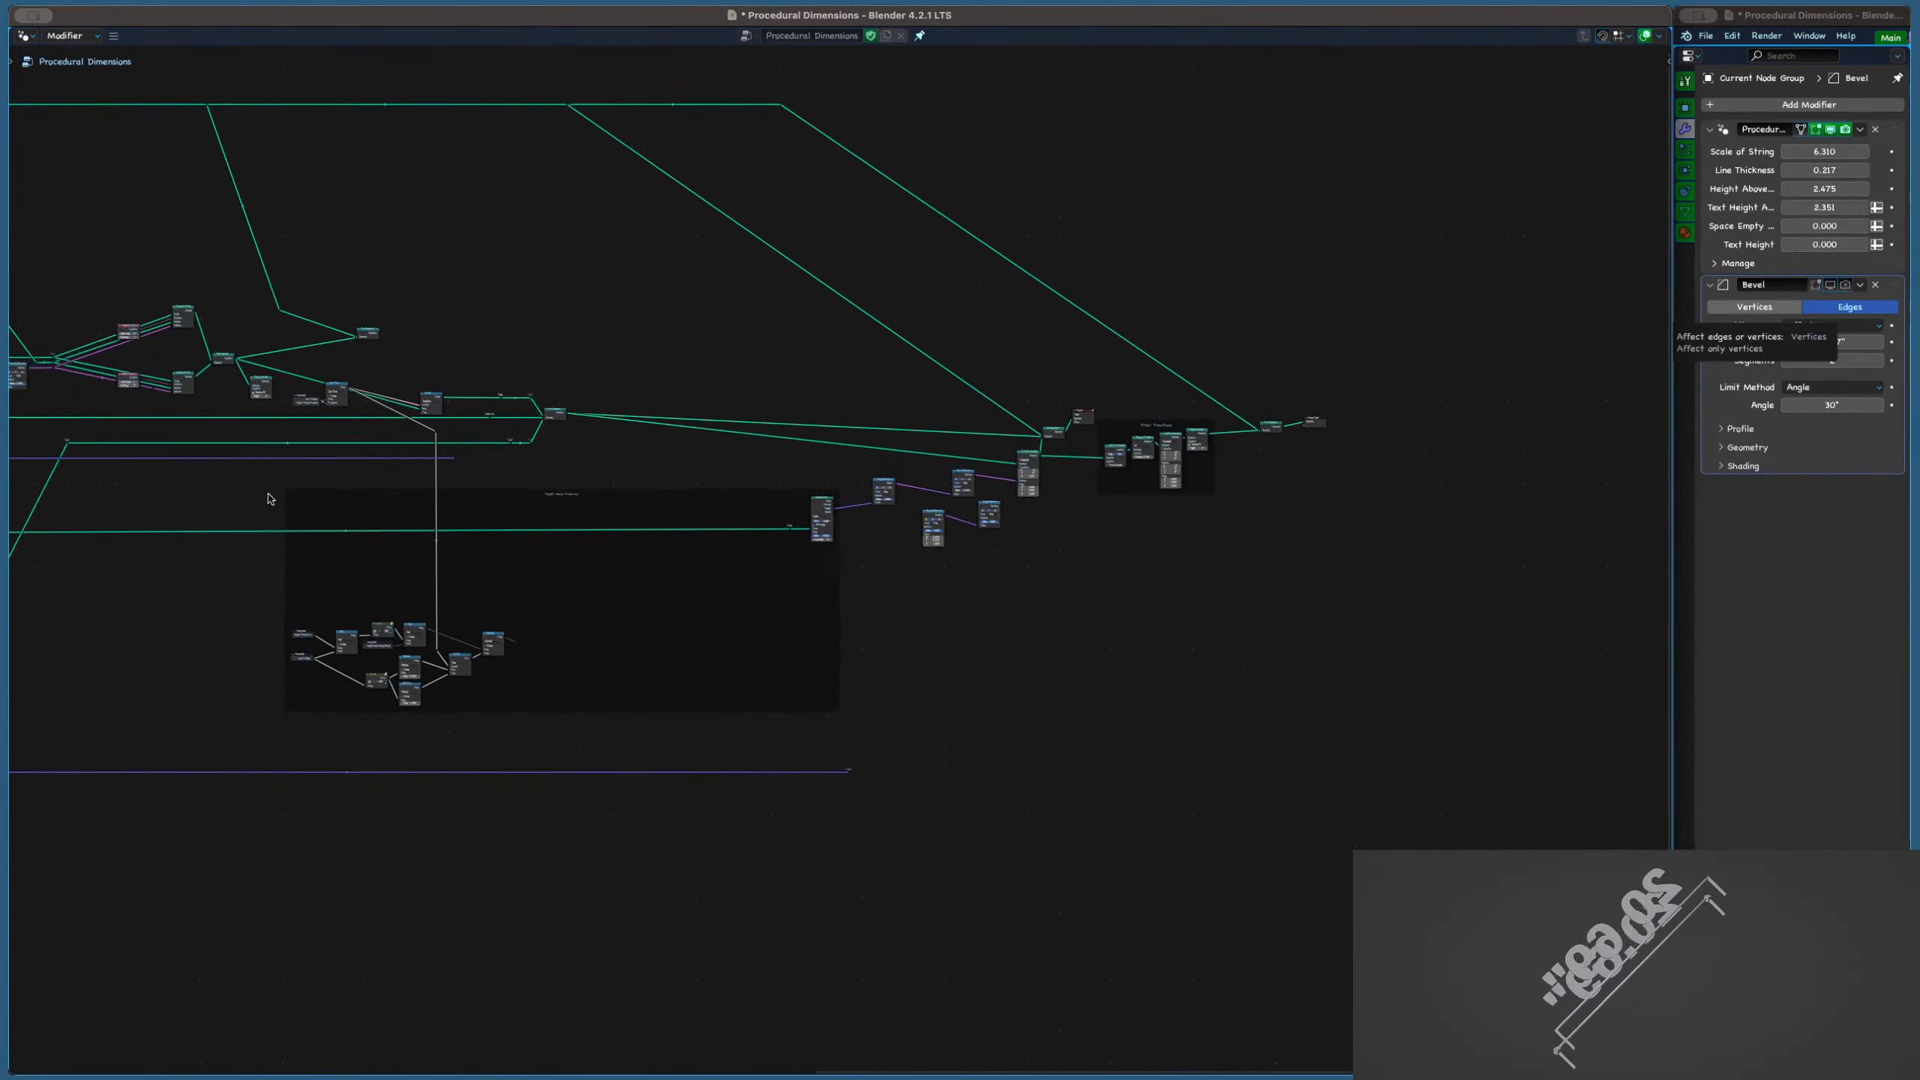
scroll(963, 447, "up", 8)
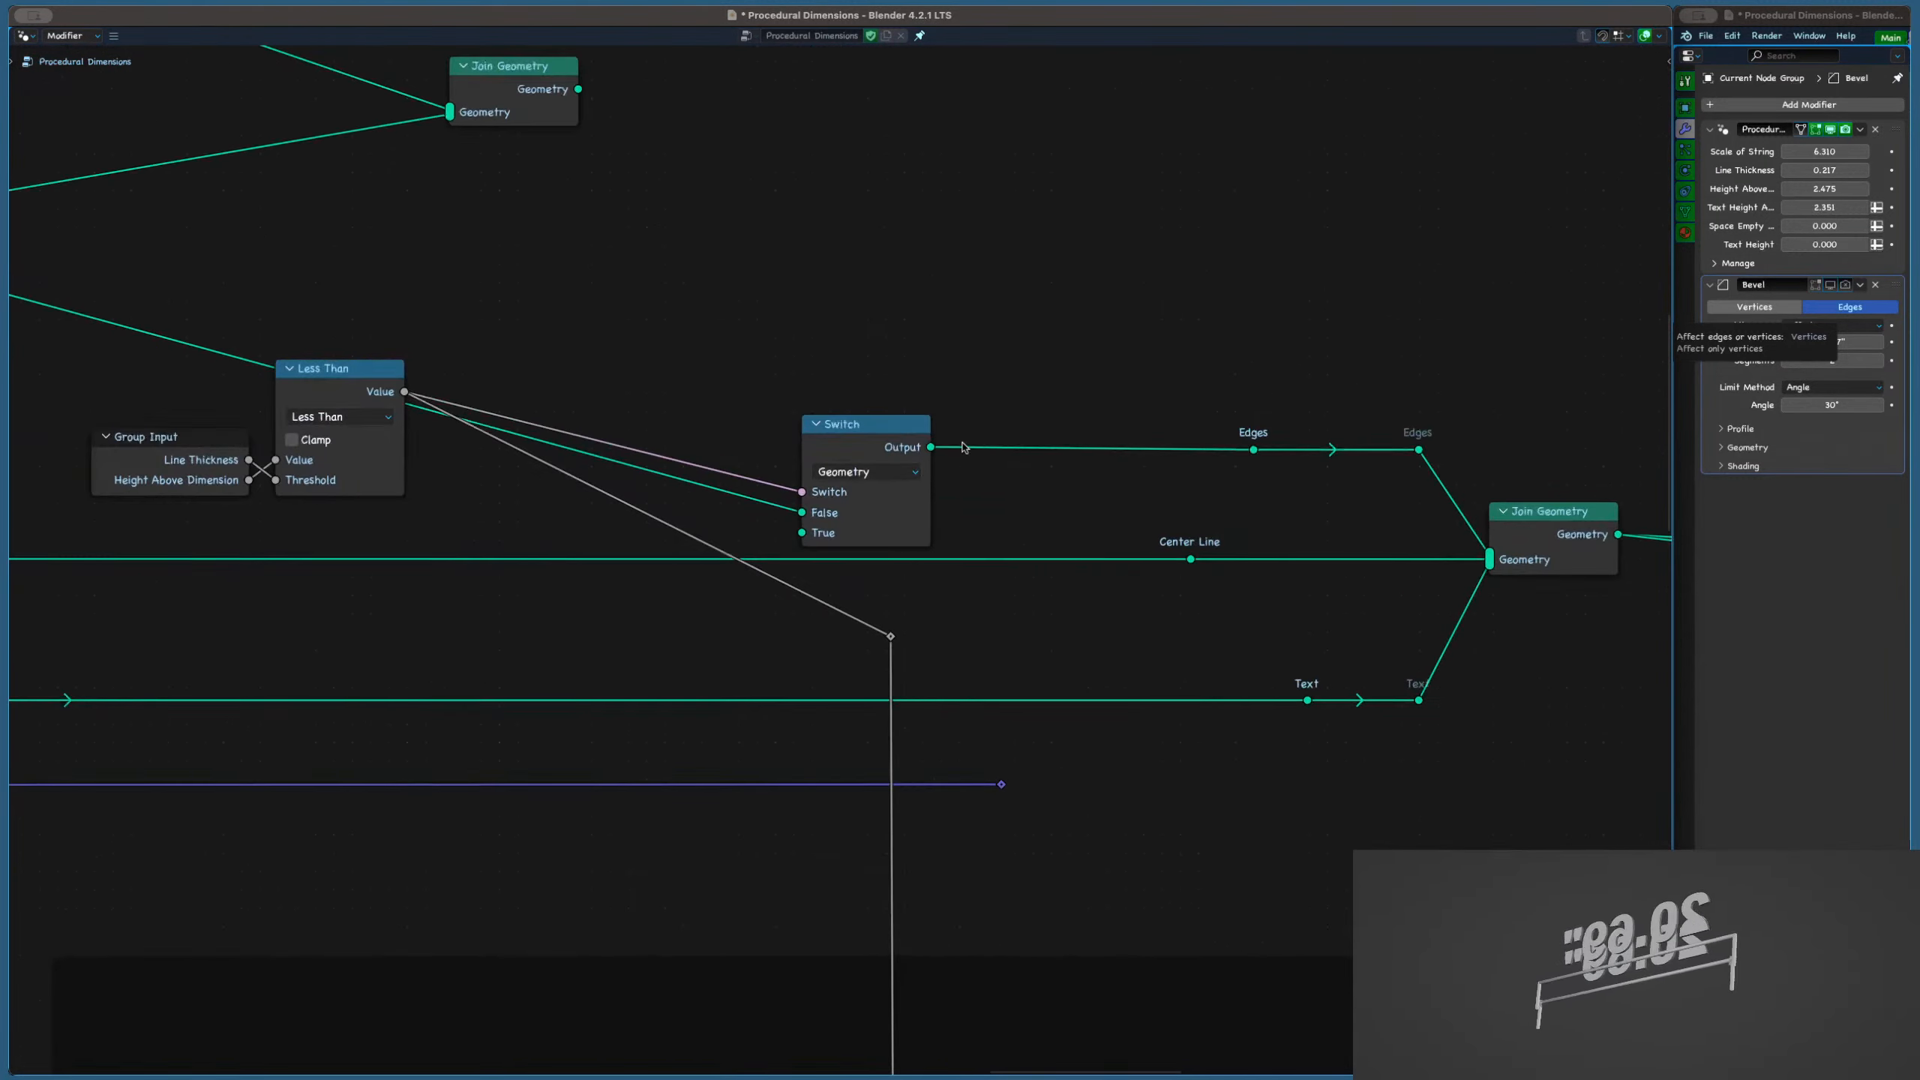
right_click_drag(1136, 627, 1135, 637, "ctrl")
key("super+z")
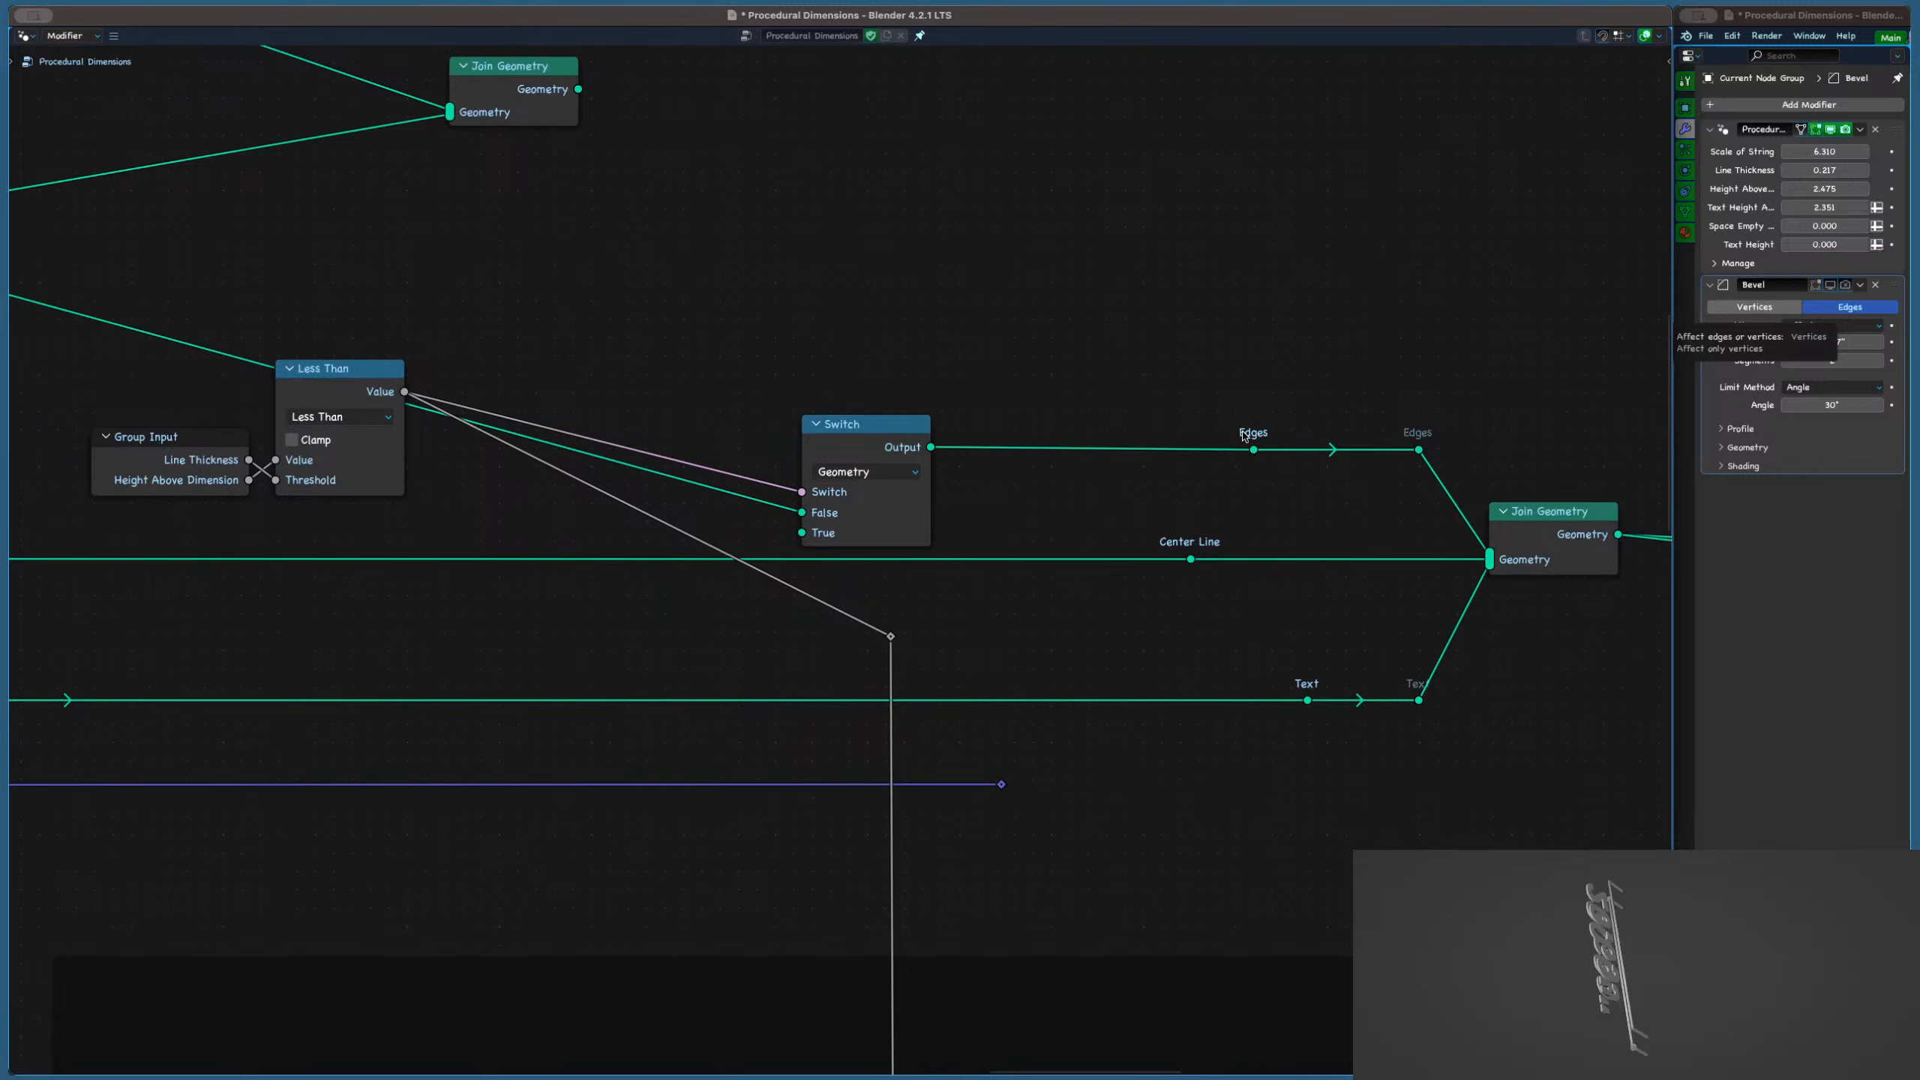
Save the Procedural Dimensions file
middle_click_drag(1254, 446, 1073, 449)
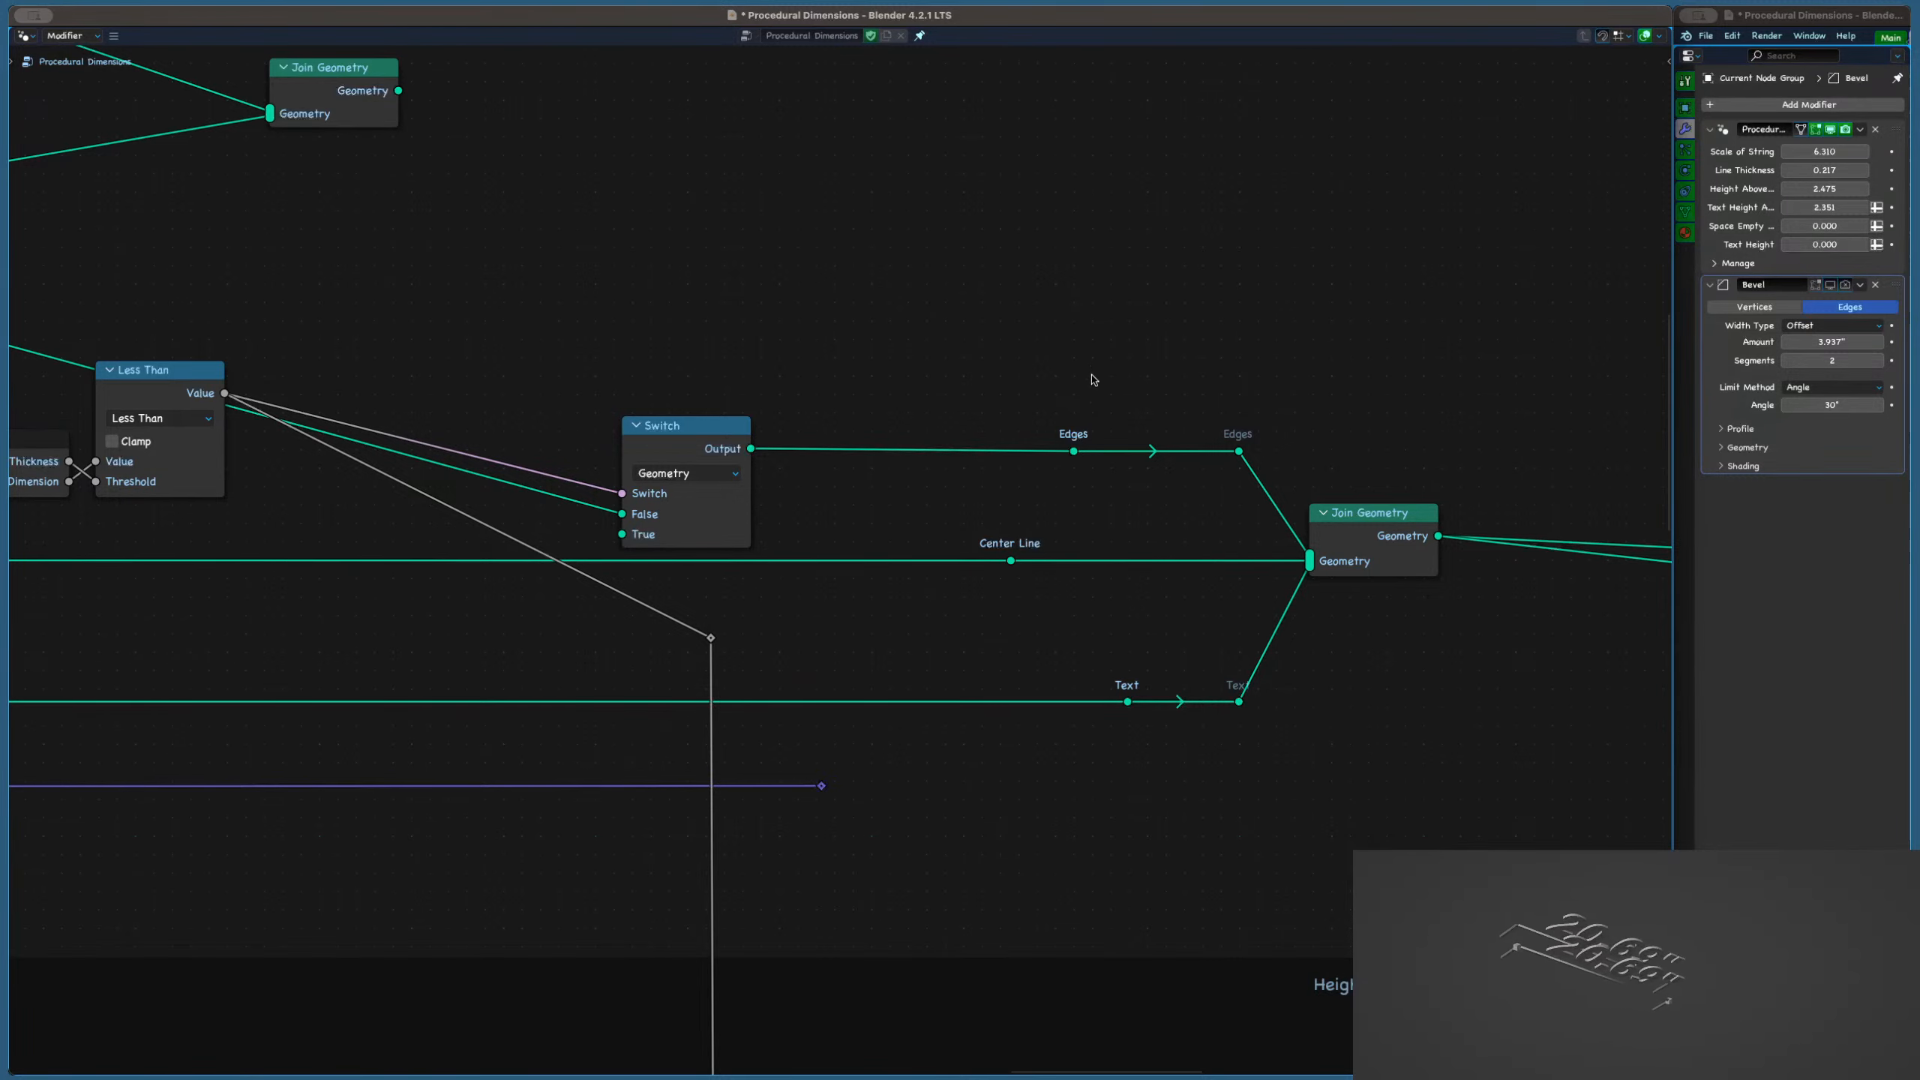
scroll(1092, 380, "down", 5)
key("ctrl+s")
Preview the Join Geometry node that has no outgoing link above the Less Than node and undo the preview
scroll(1119, 331, "up", 5)
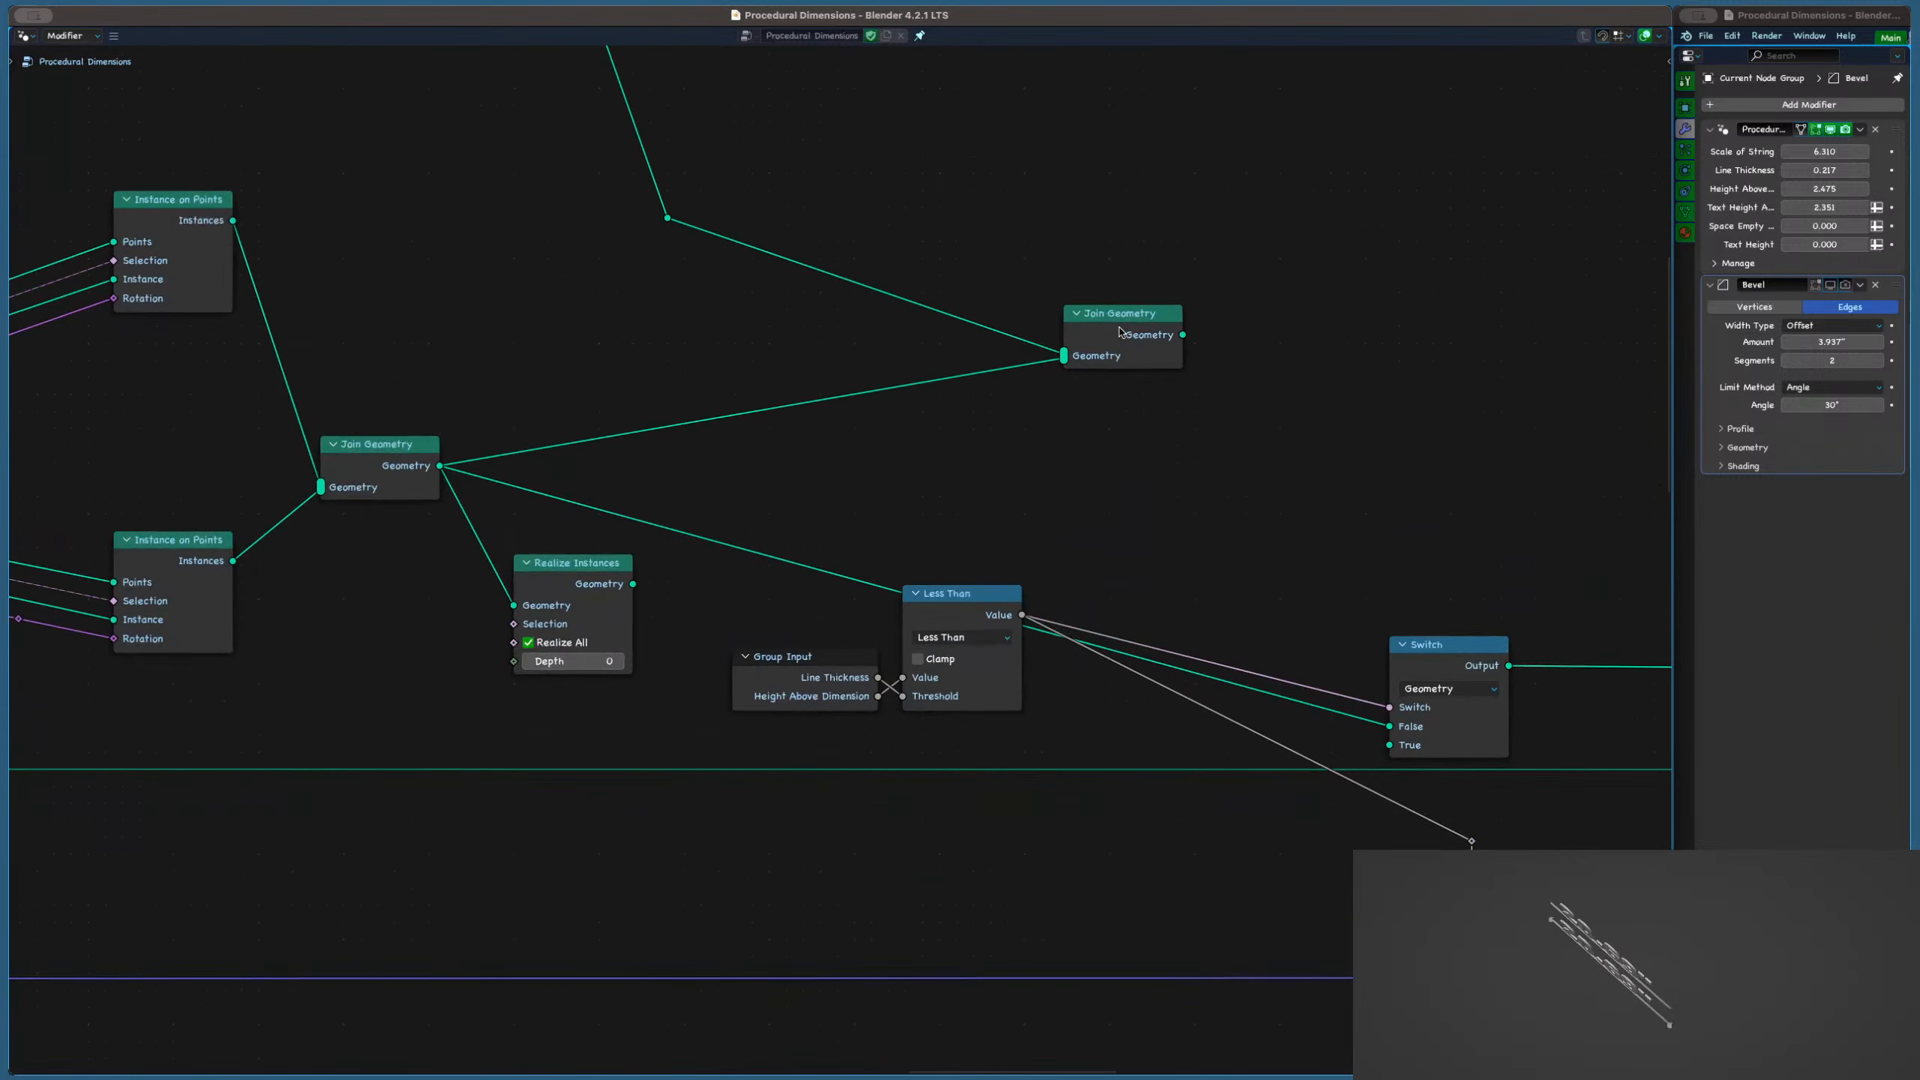
left_click(1119, 332, "ctrl+shift")
key("ctrl+z")
key("ctrl+z")
scroll(1133, 433, "down", 3)
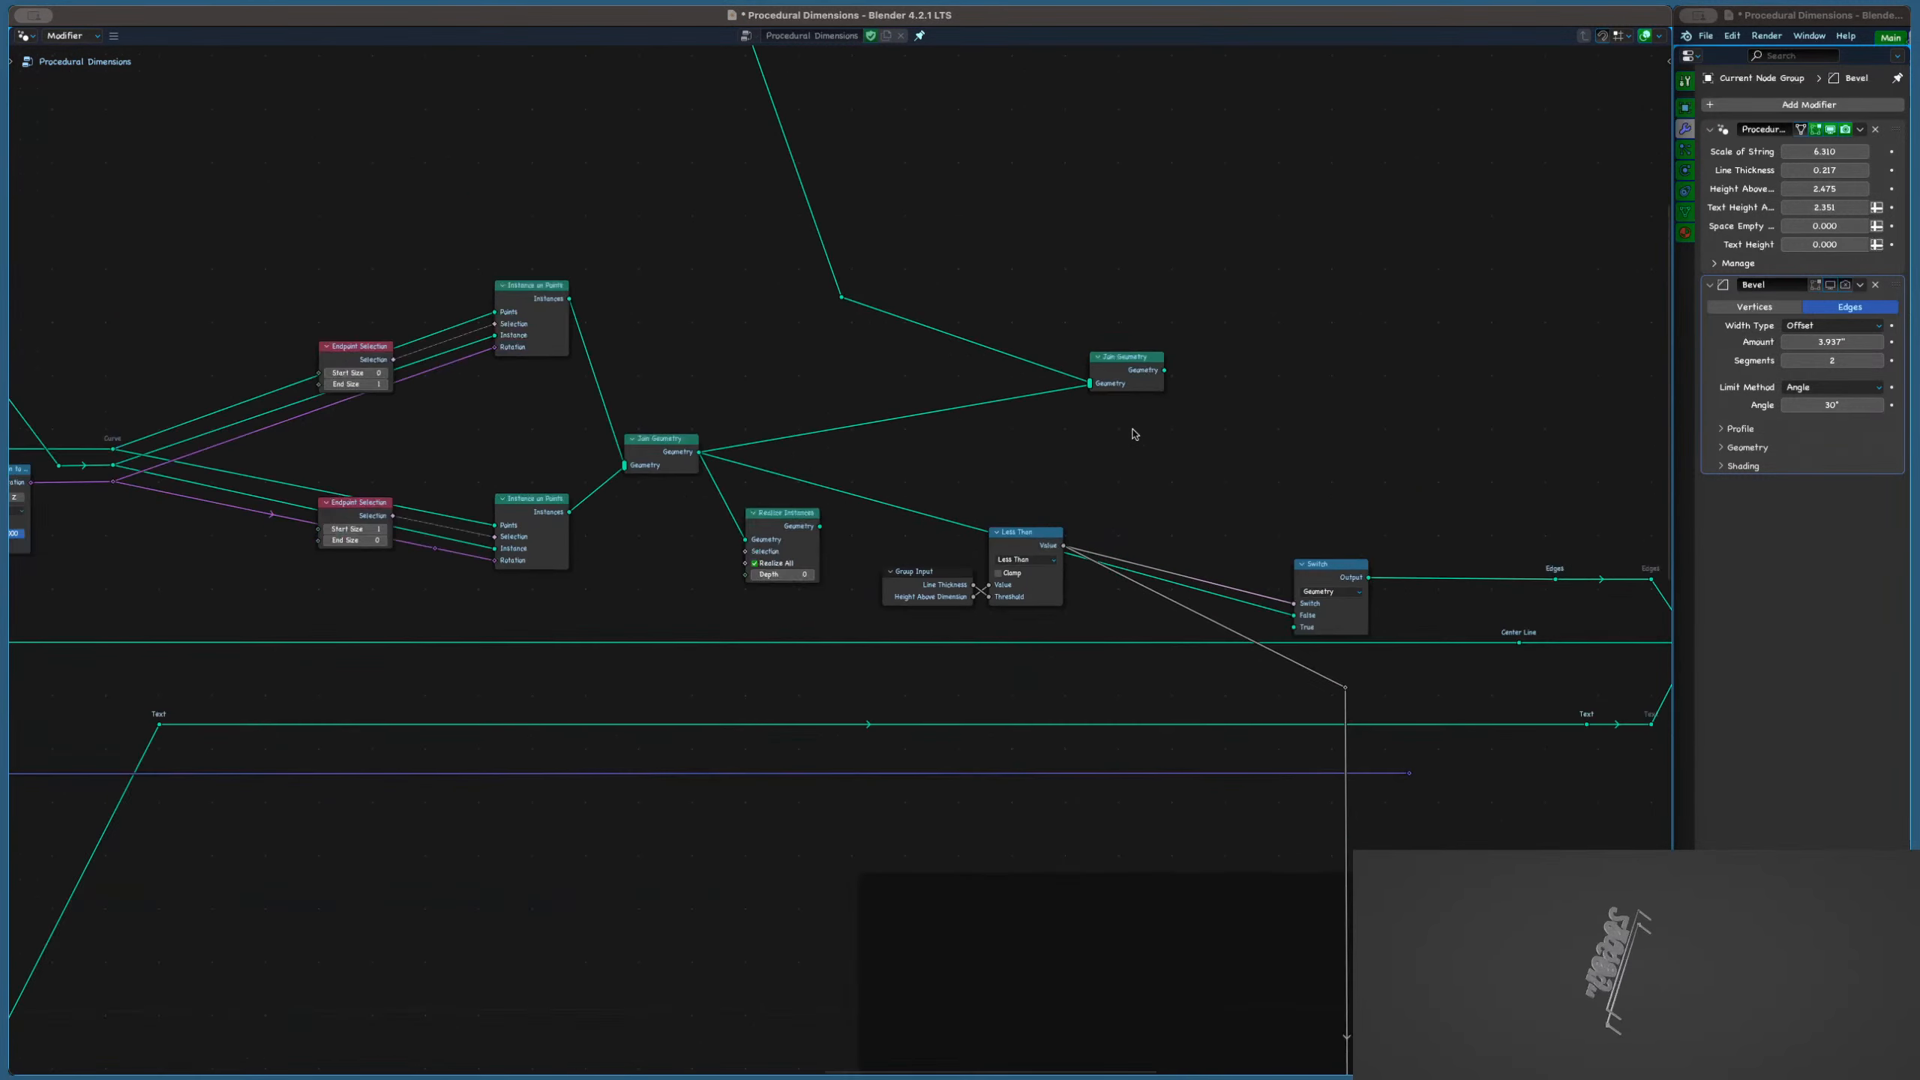
Preview the output of the unconnected Join Geometry node once more and undo that preview
left_click(1157, 372, "ctrl+shift")
middle_click_drag(1195, 408, 913, 490)
key("ctrl+z")
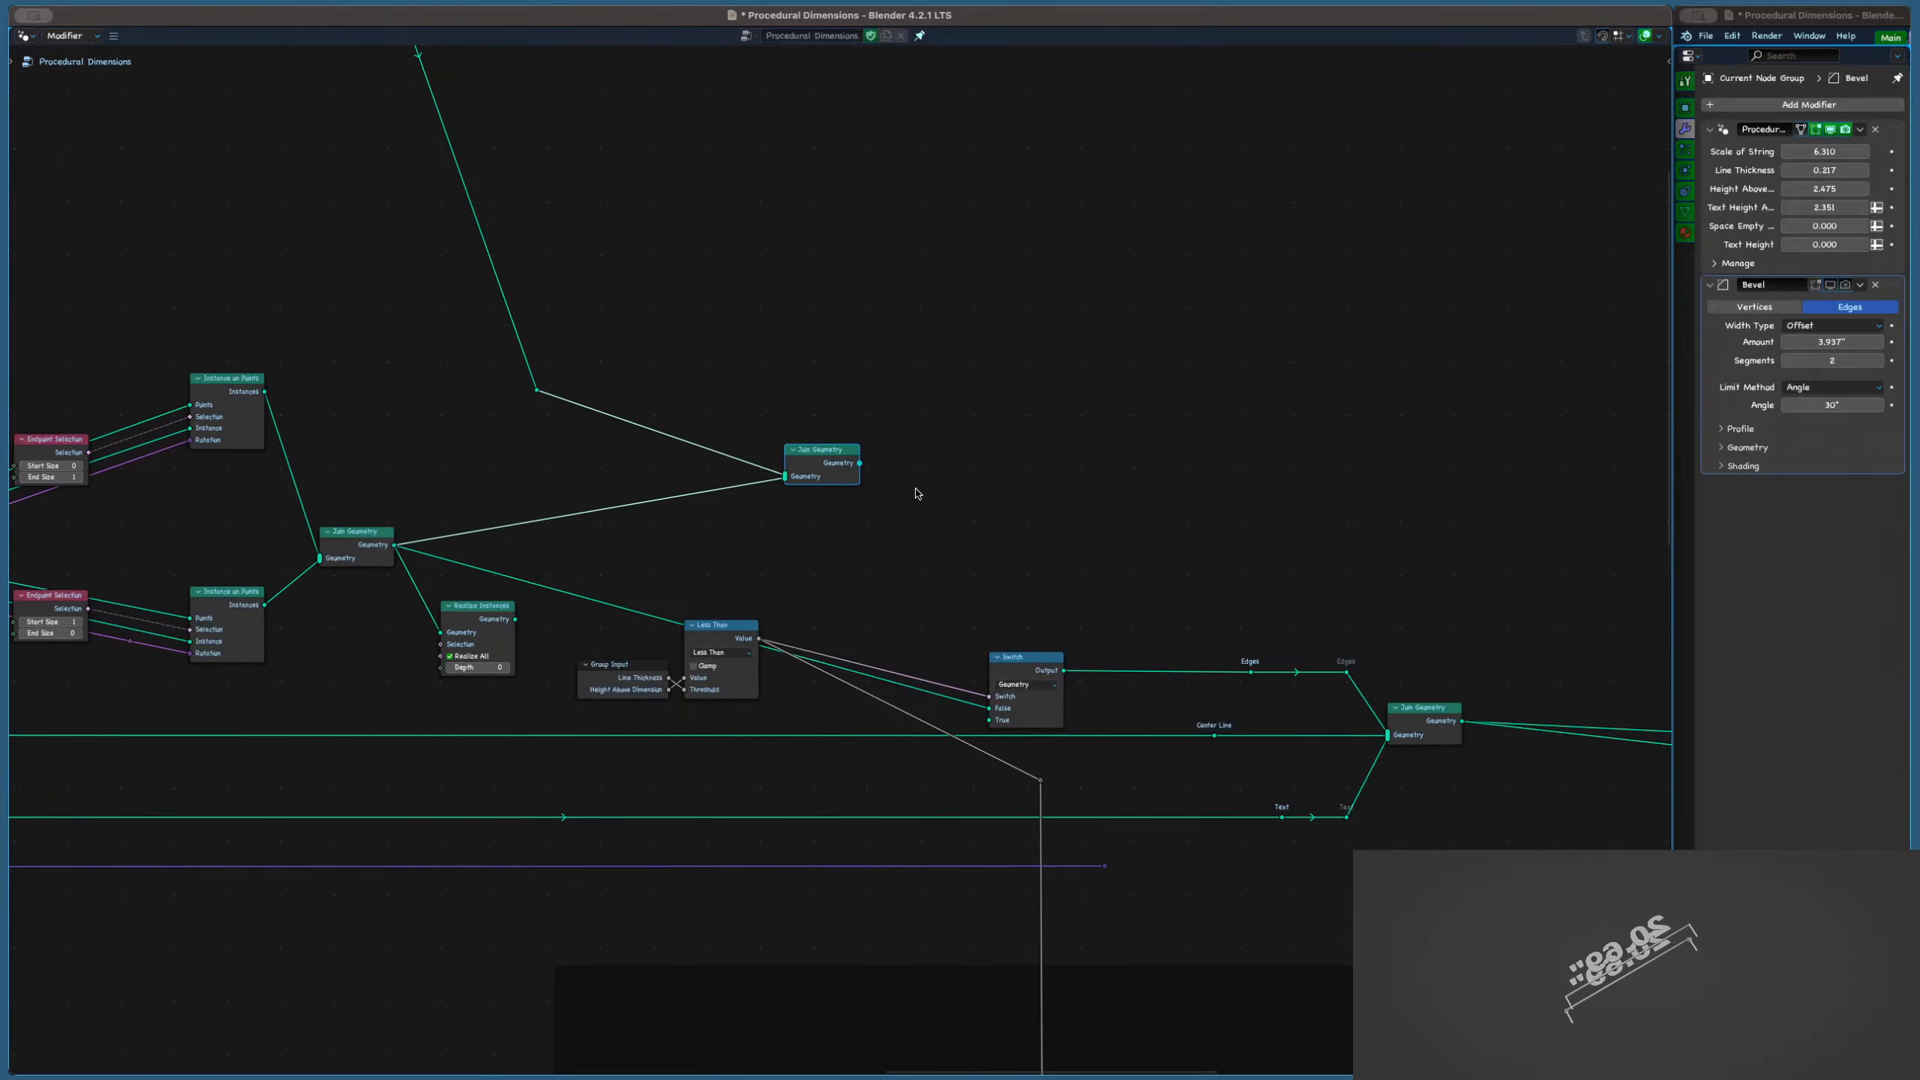
Examine the endpoint instancing branch and its links through the Switch node to the final Join Geometry and Transform Geometry nodes
middle_click_drag(1196, 525, 1088, 467)
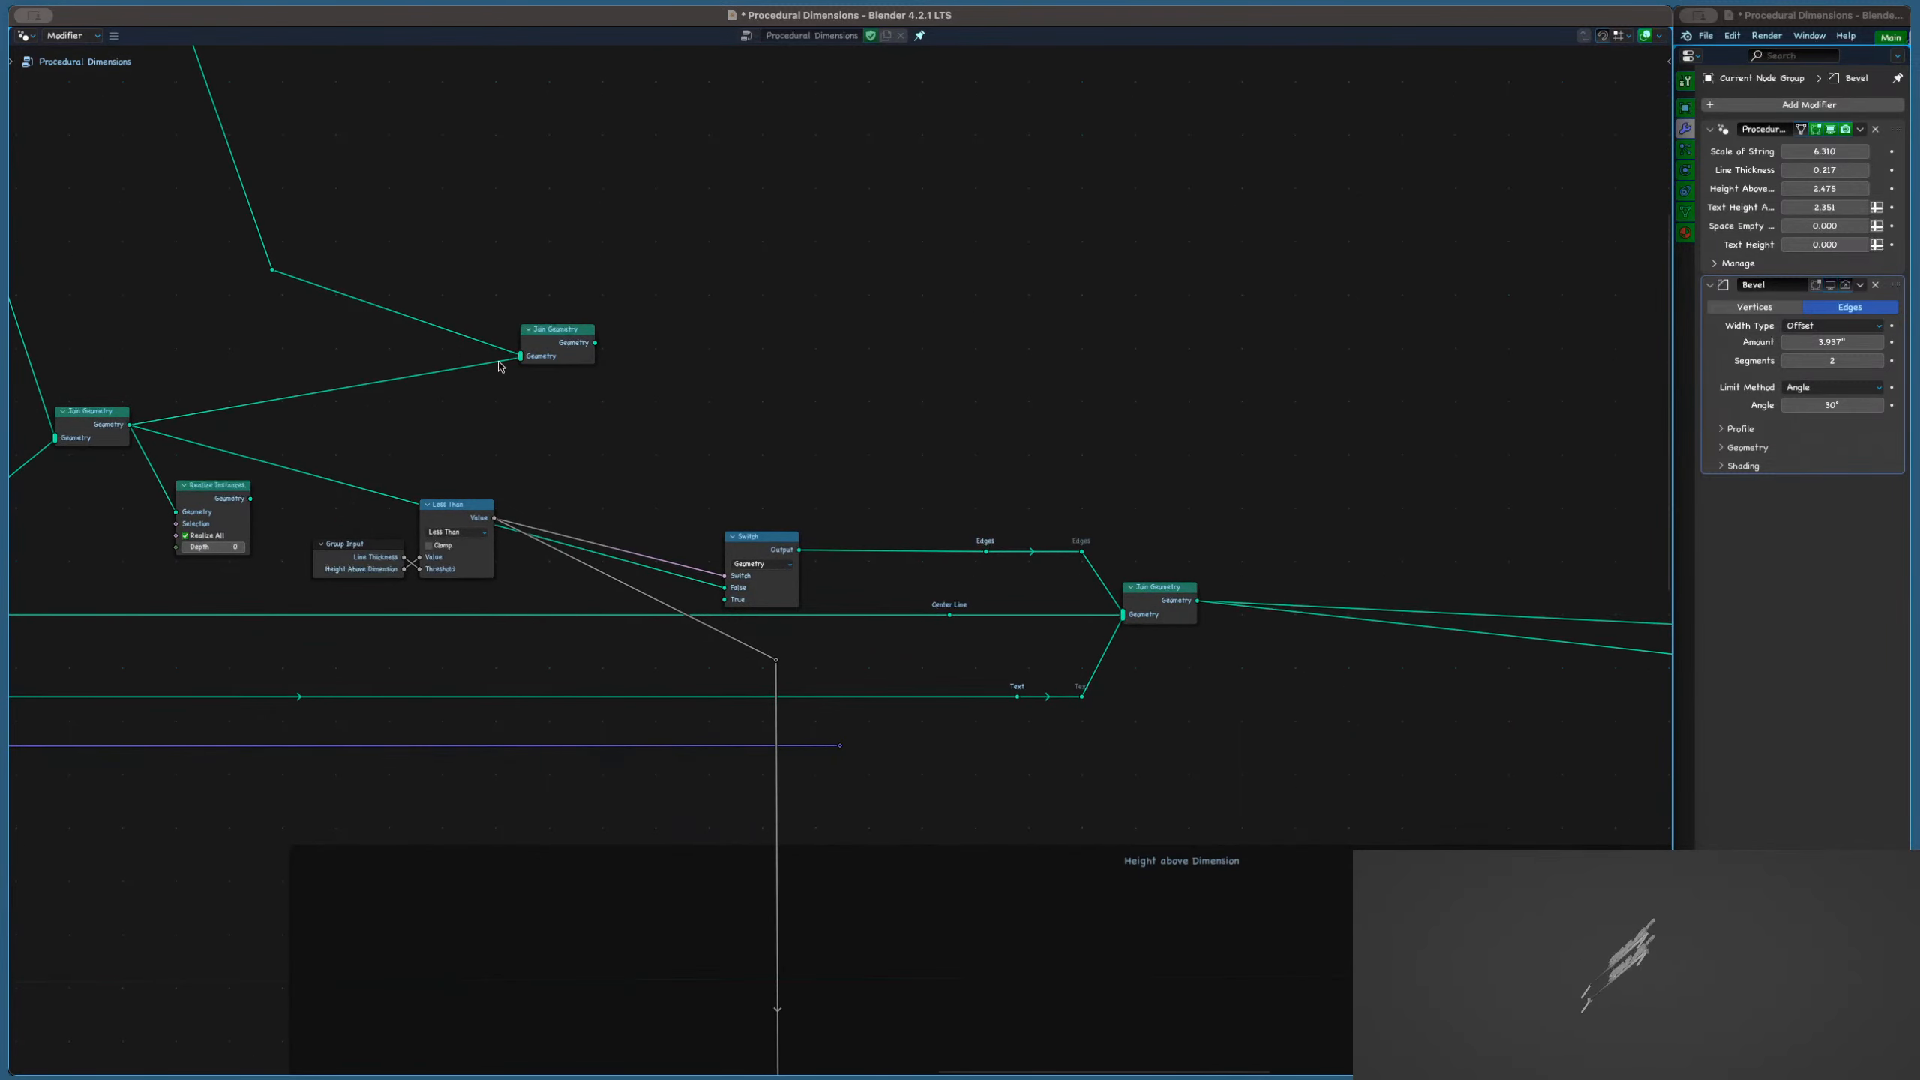
scroll(817, 412, "down", 6)
middle_click_drag(810, 449, 1611, 523)
scroll(968, 463, "up", 11)
scroll(1084, 507, "down", 6)
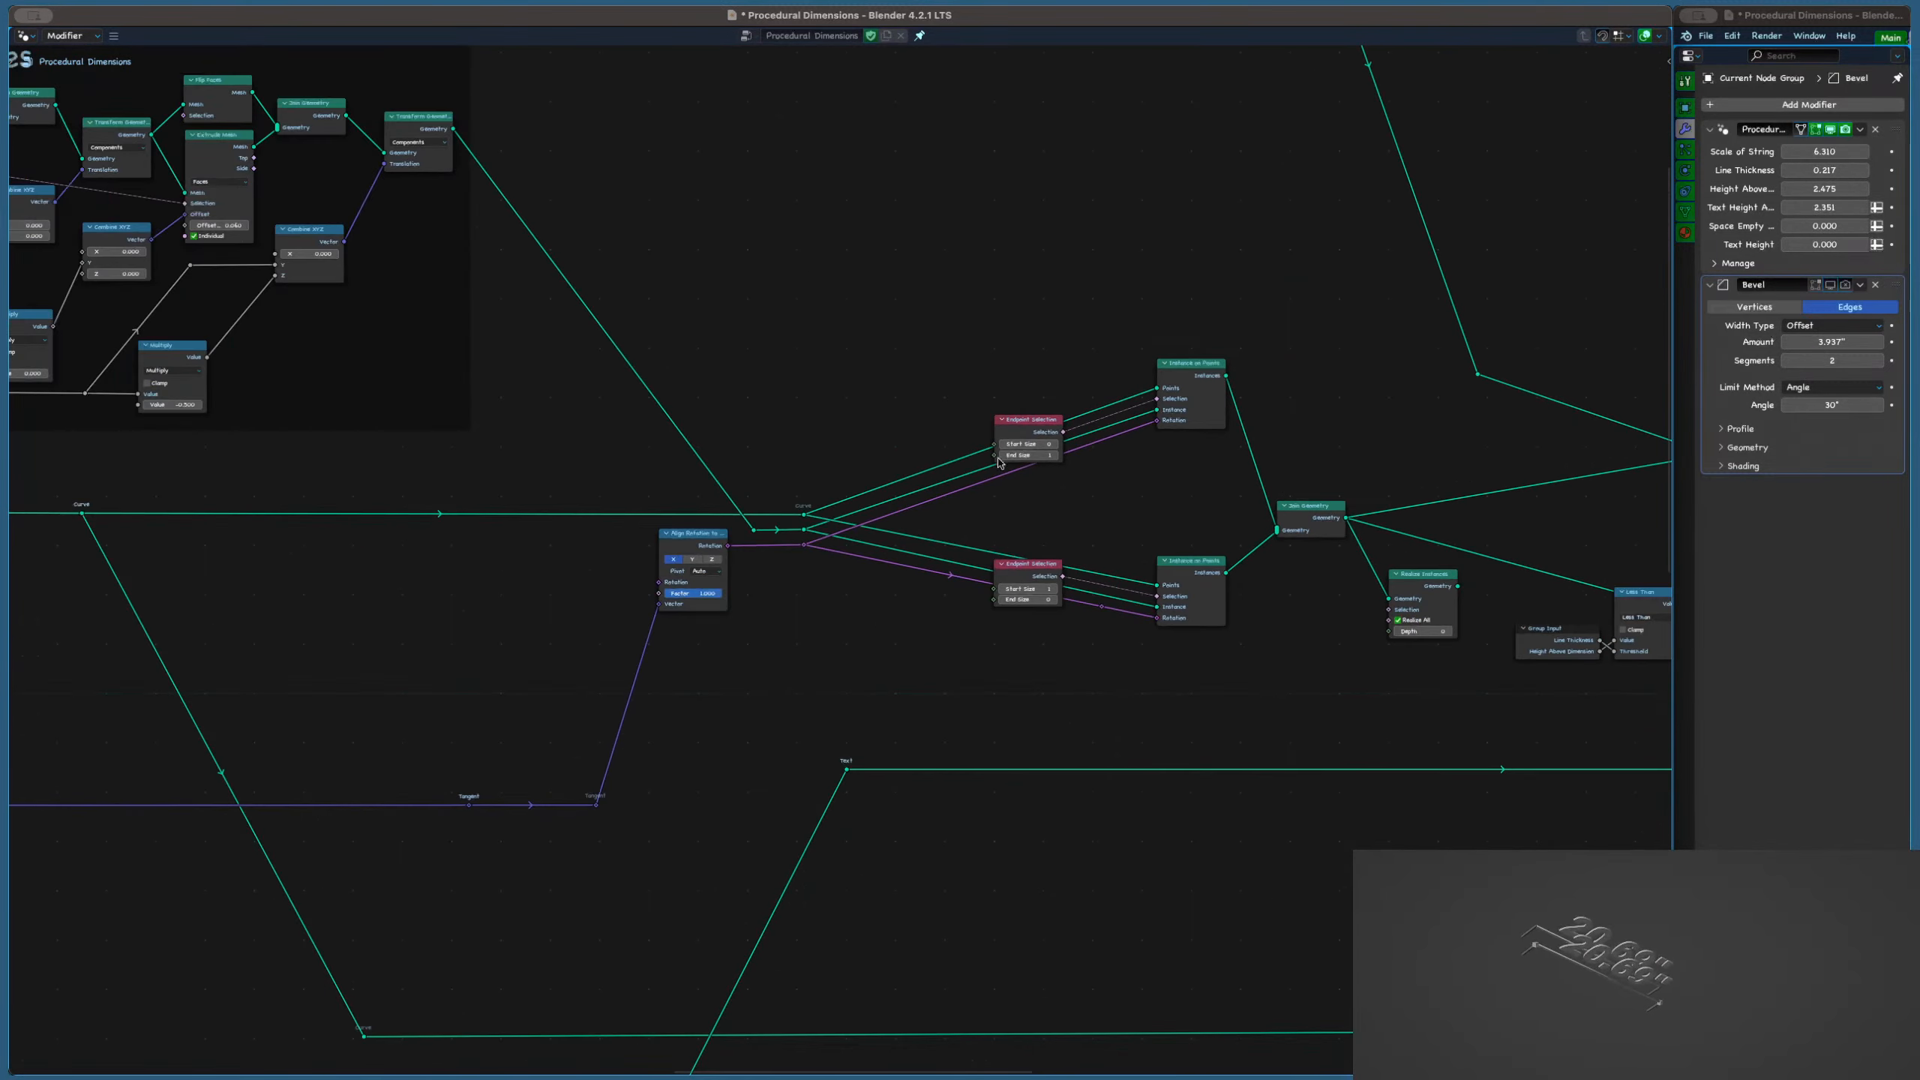
scroll(701, 530, "up", 4)
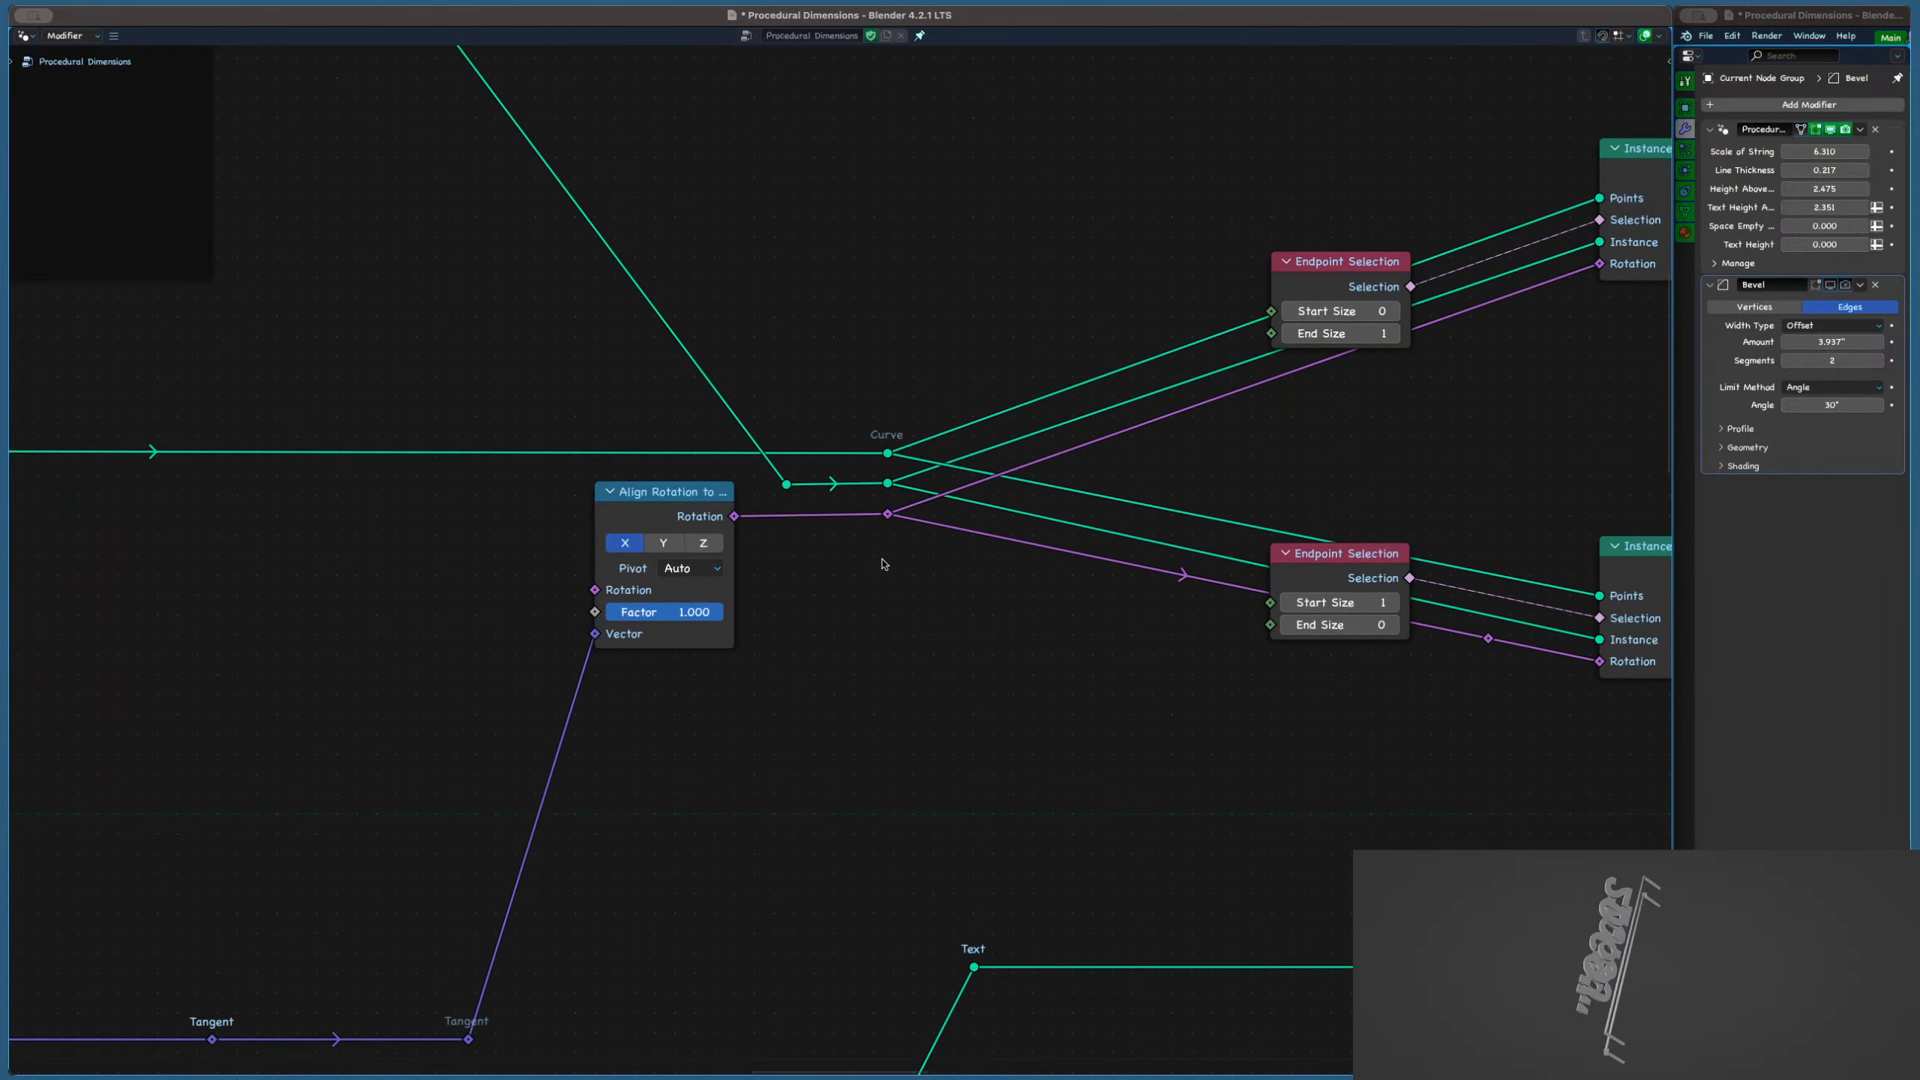
scroll(848, 569, "down", 6)
middle_click_drag(848, 568, 764, 432)
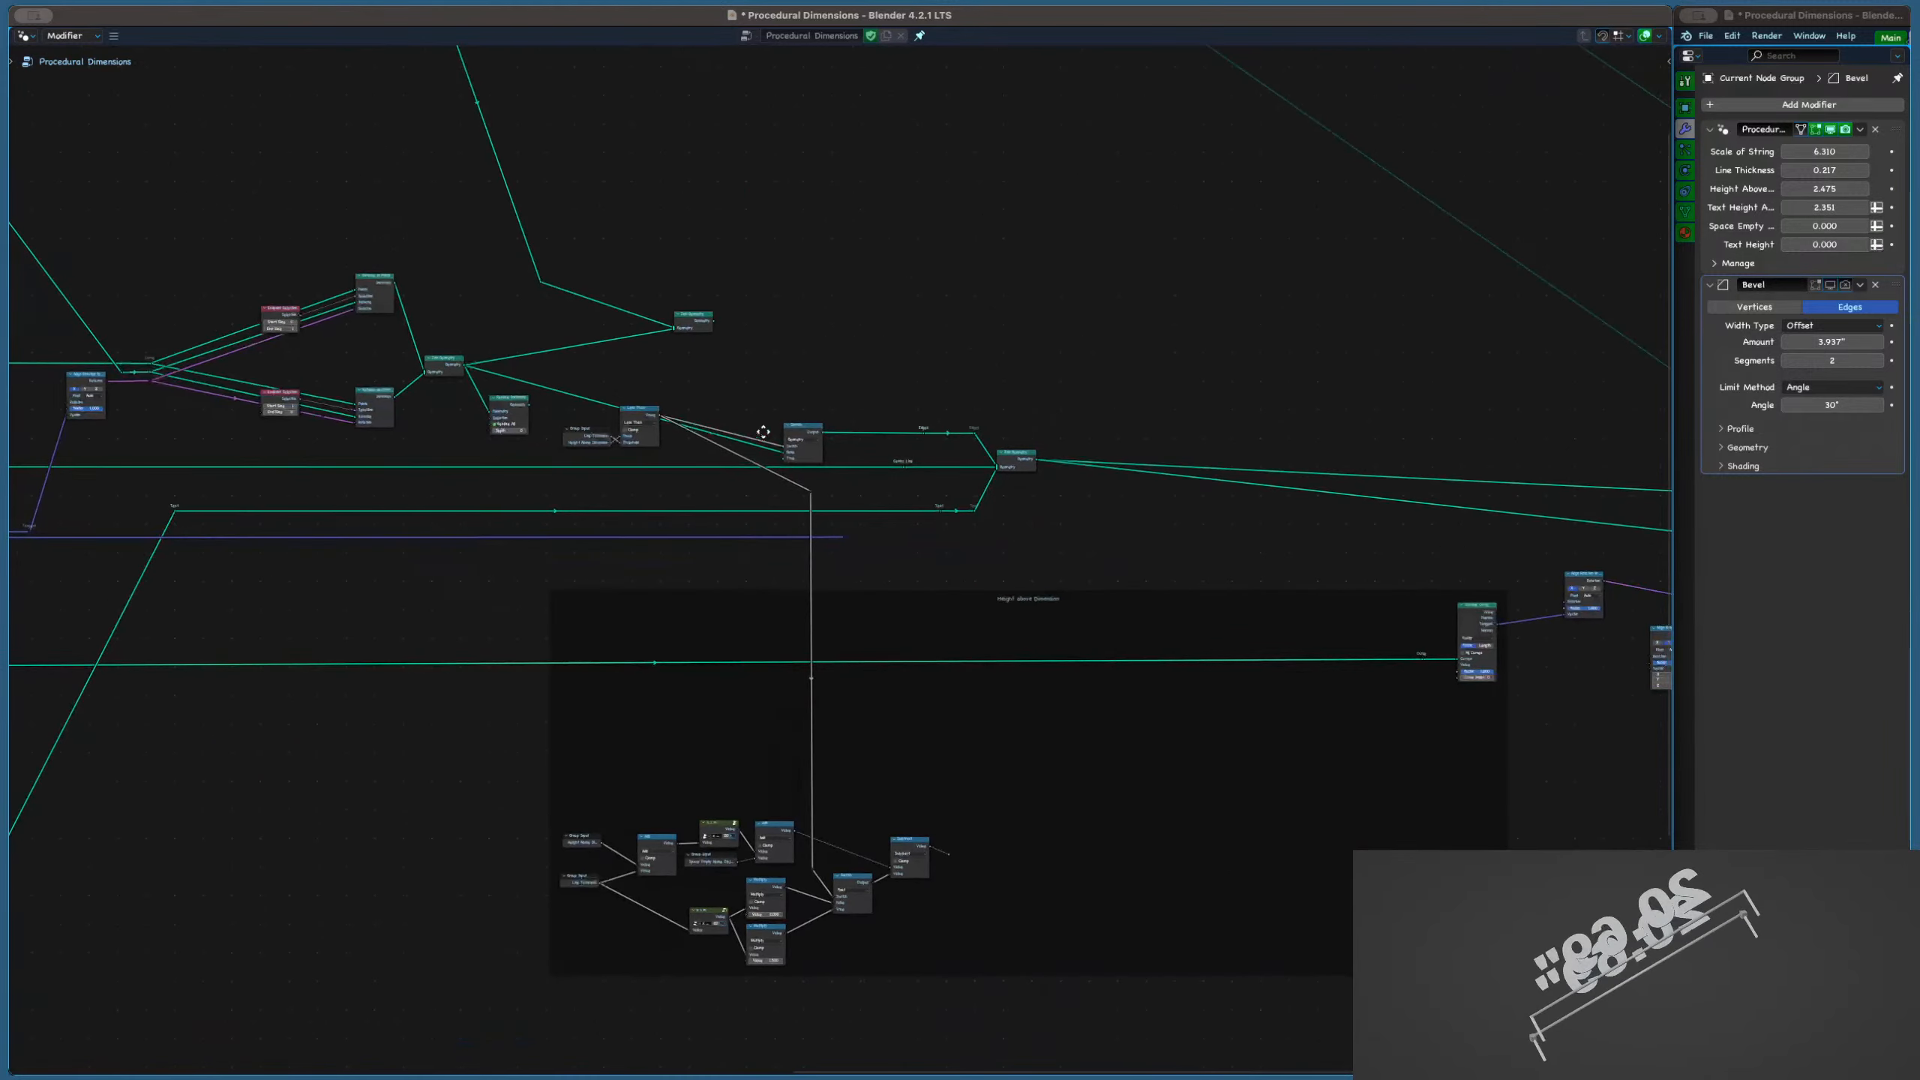
scroll(774, 446, "down", 2)
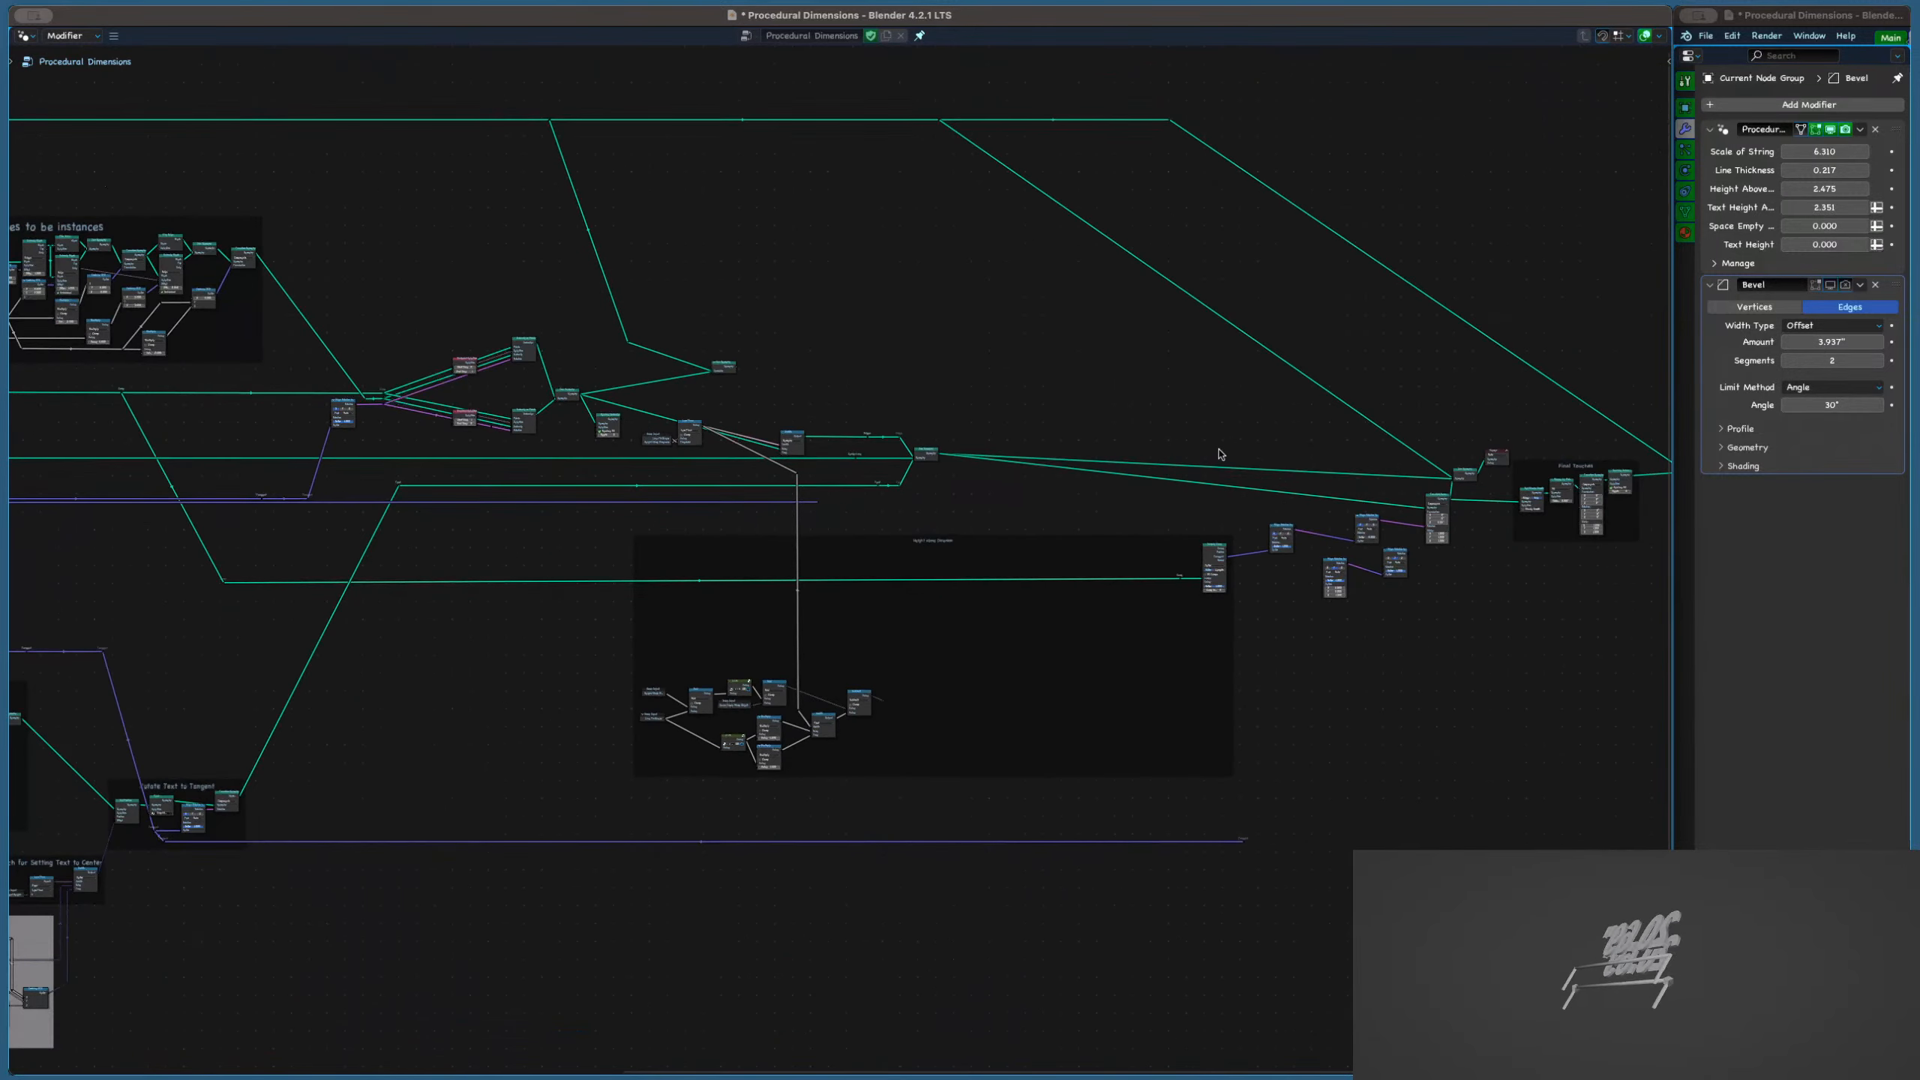
scroll(1219, 454, "up", 3)
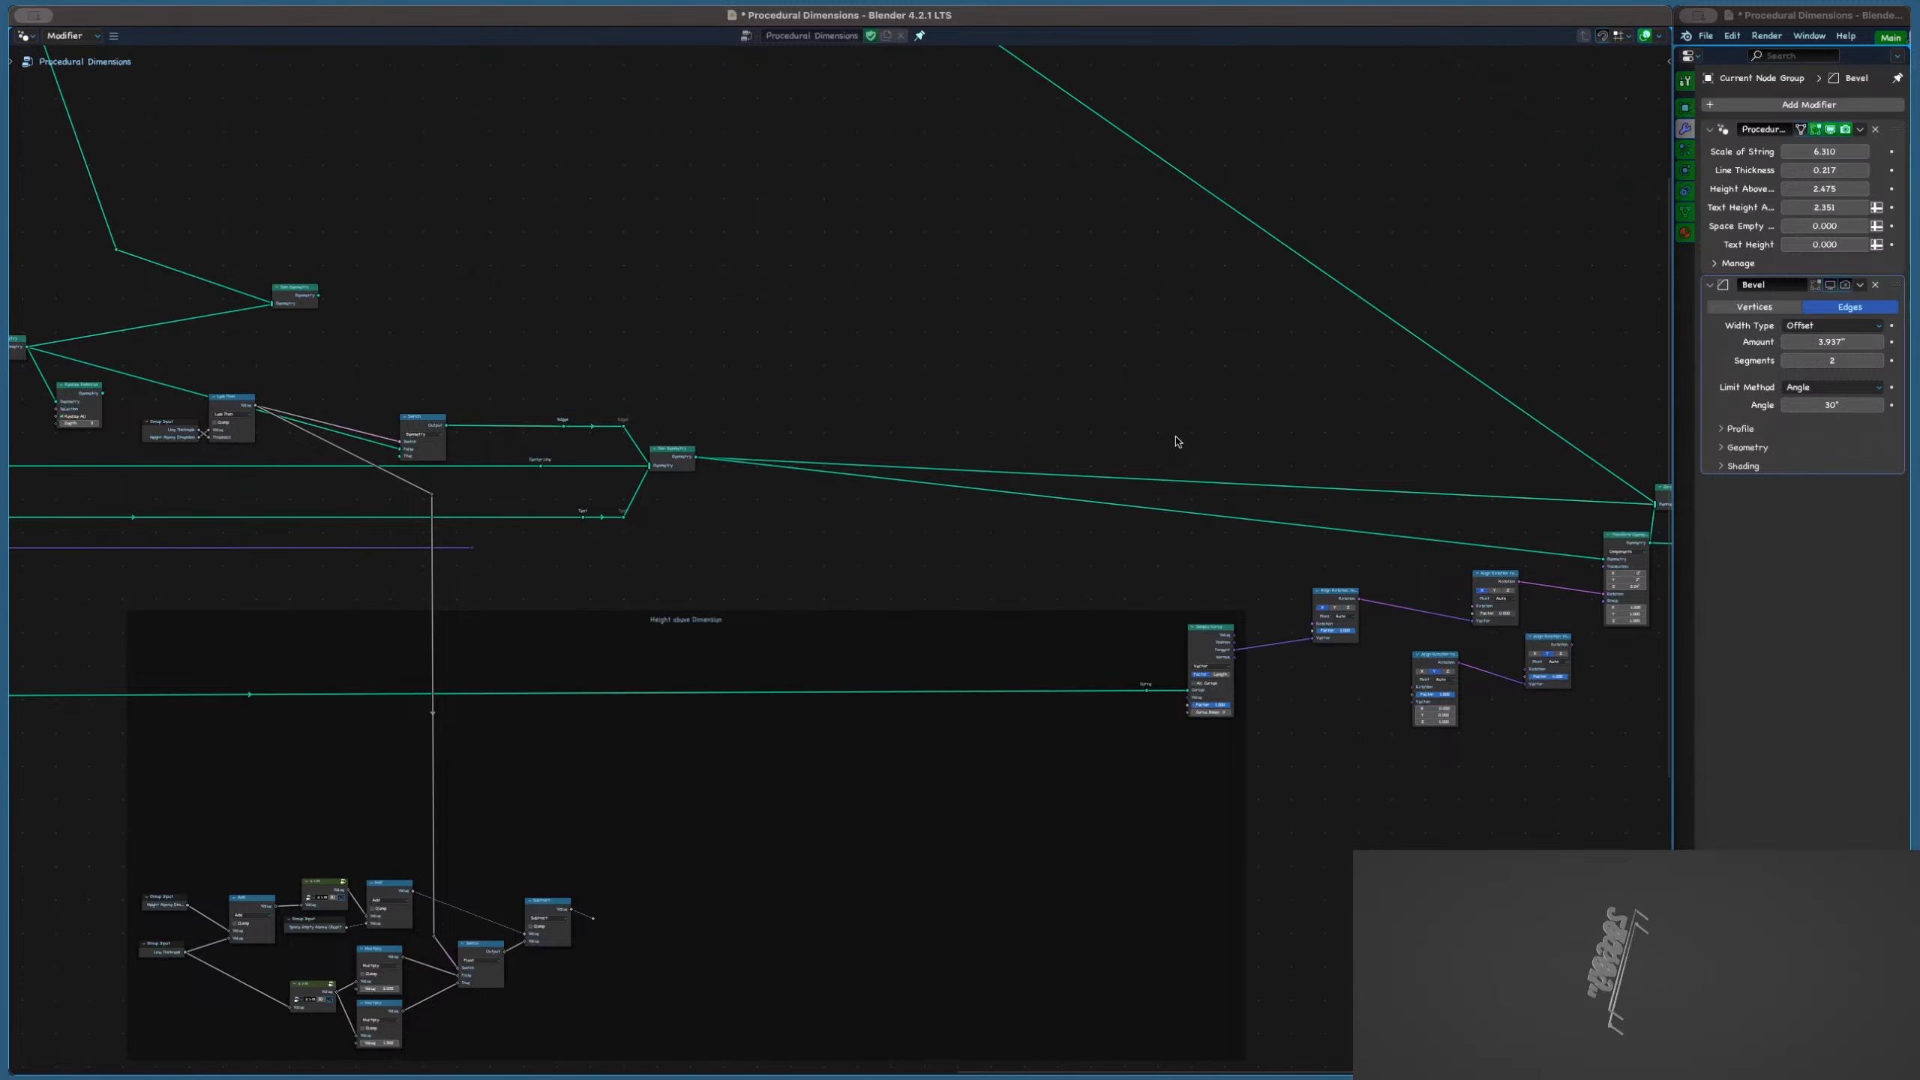
scroll(784, 364, "down", 4)
scroll(967, 447, "up", 7)
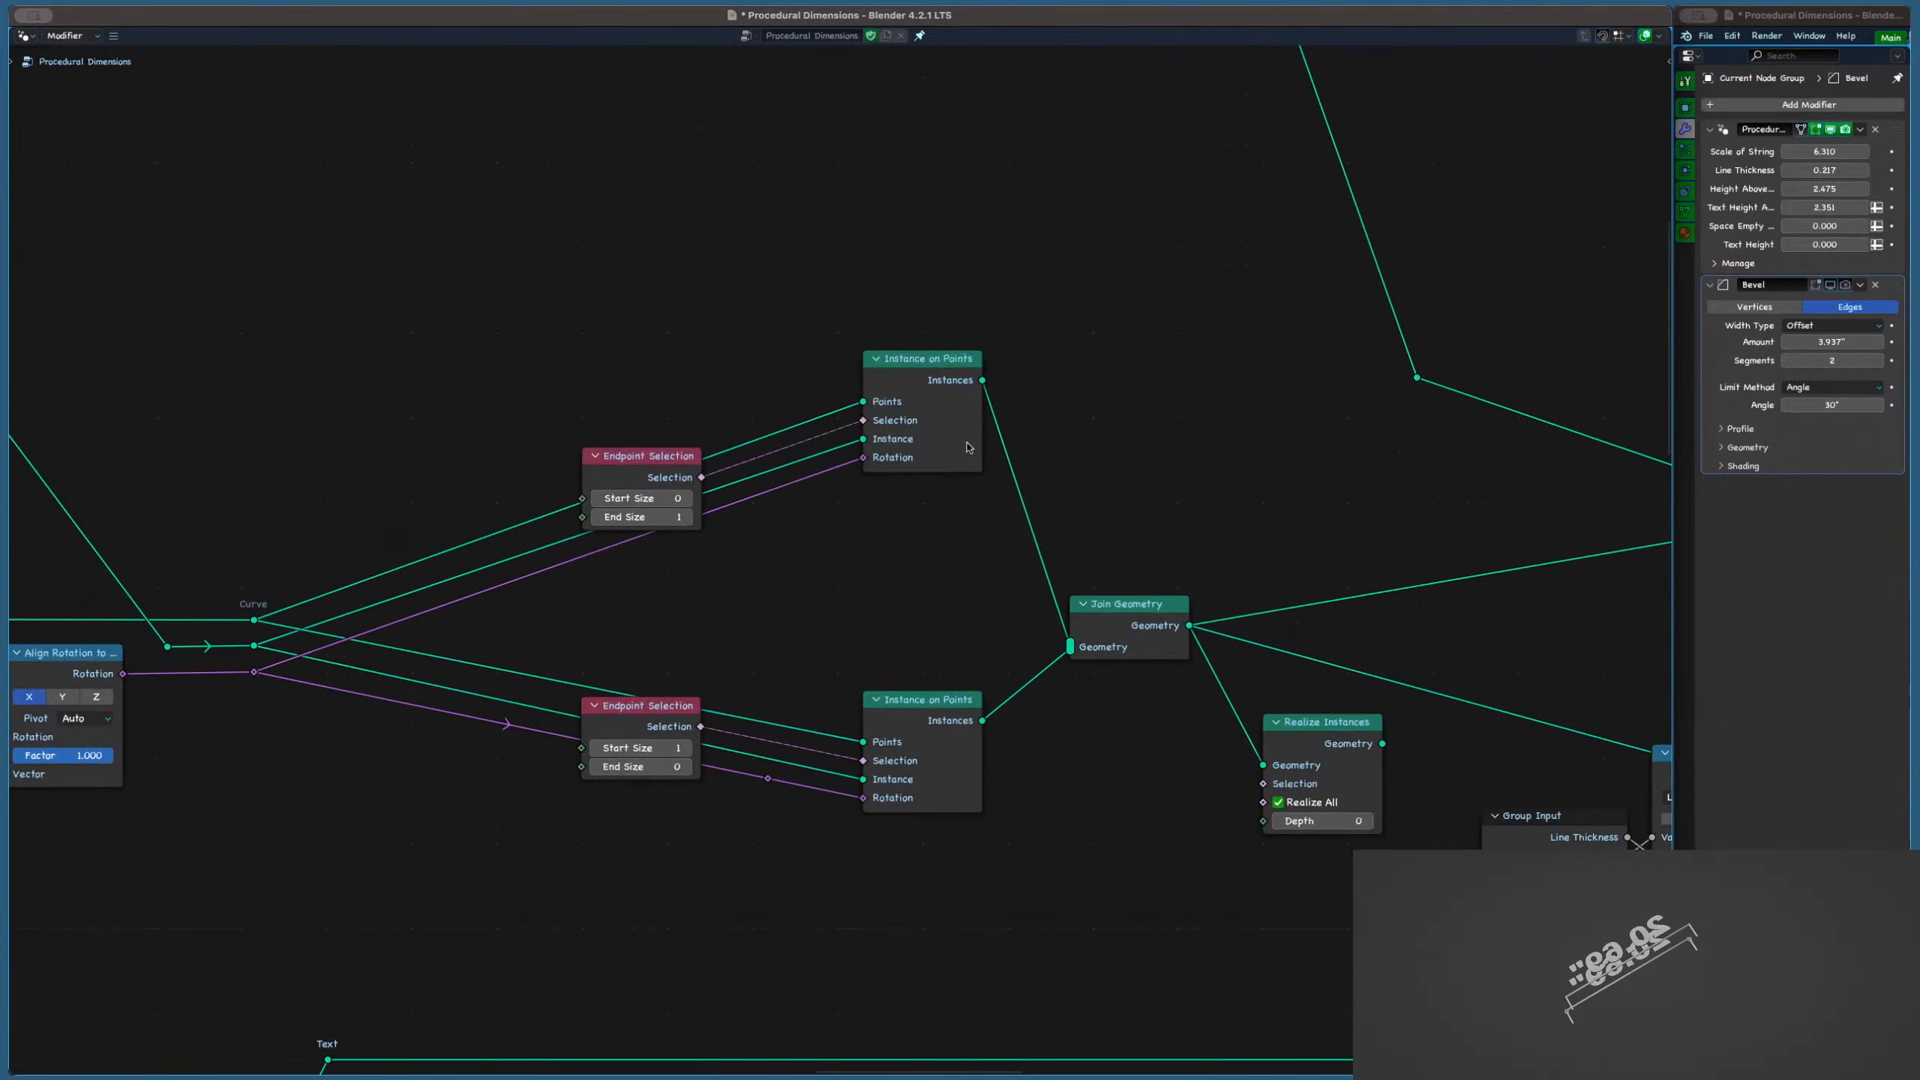
Reveal the unused sockets of the upper Instance on Points node to inspect its scale inputs and hide them again
middle_click_drag(967, 447, 1143, 301)
left_click(1093, 235)
key("ctrl+h")
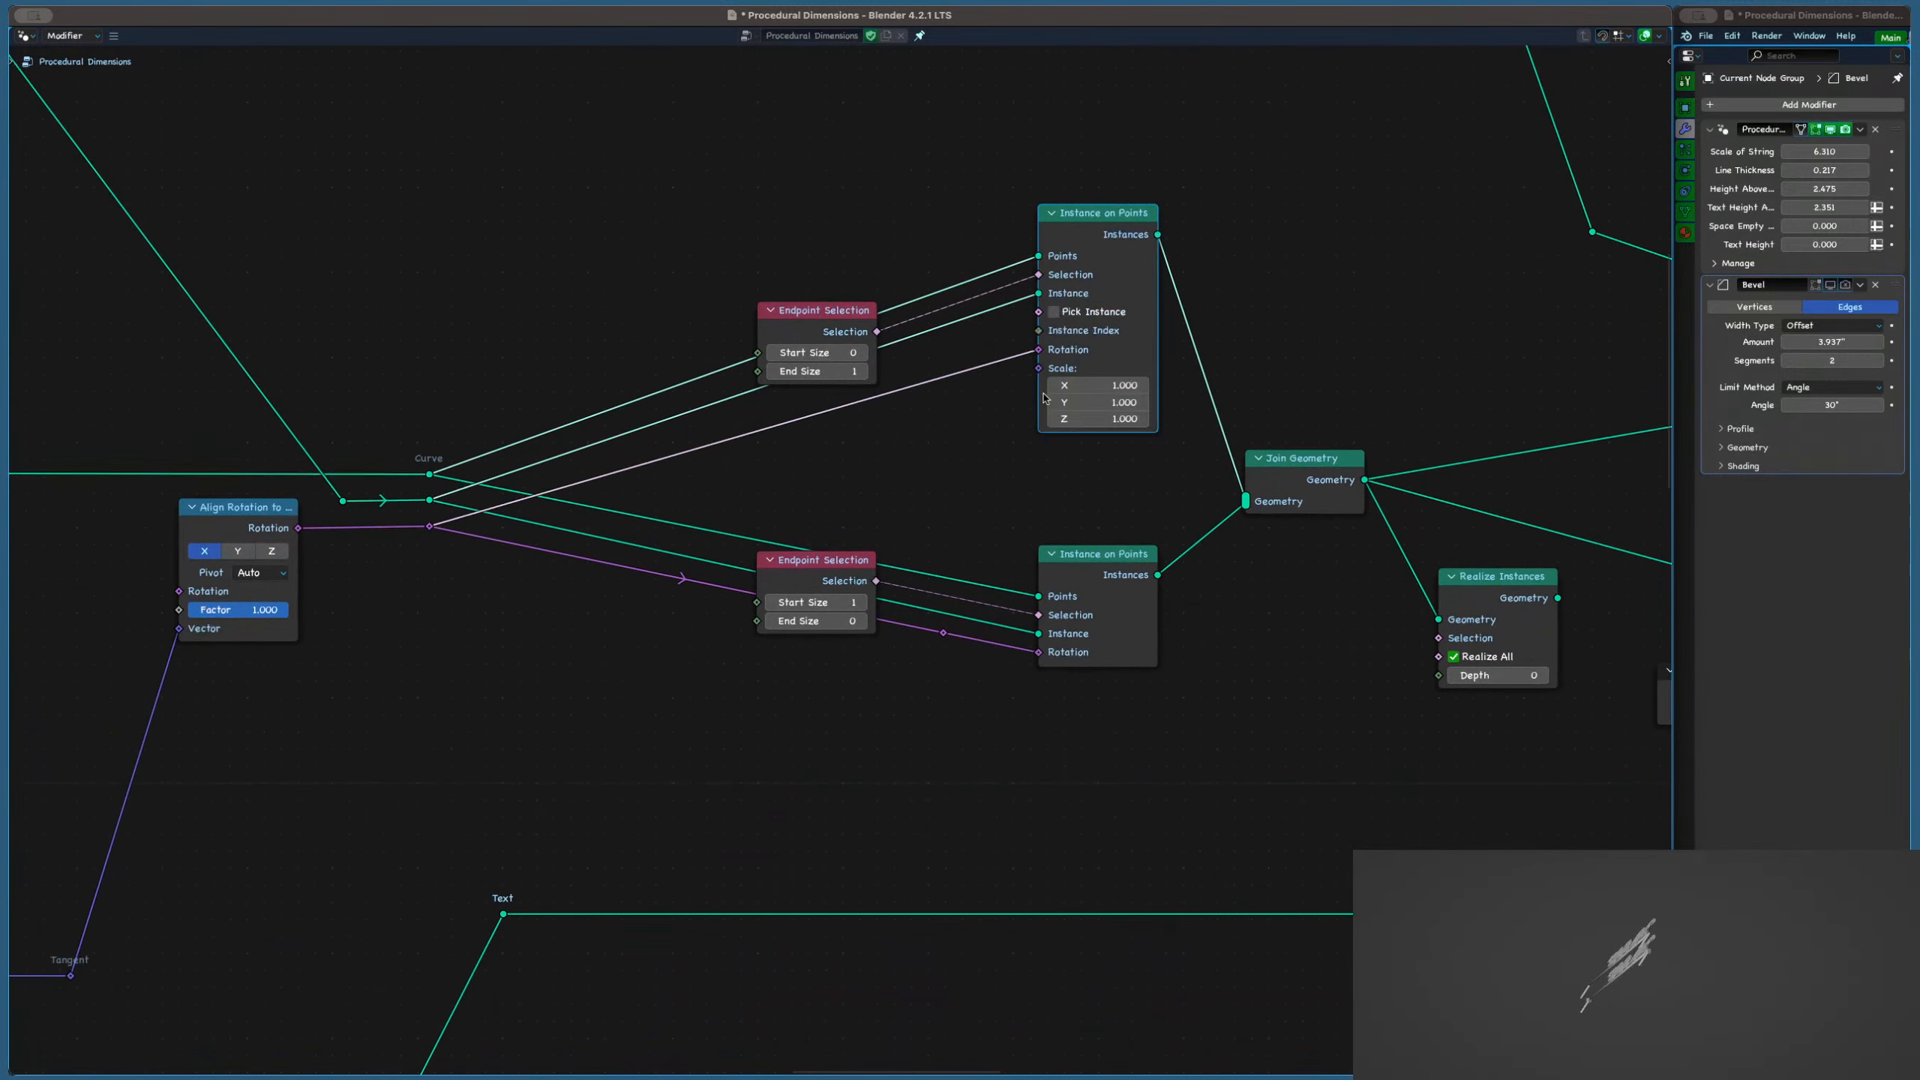
scroll(1110, 381, "up", 1)
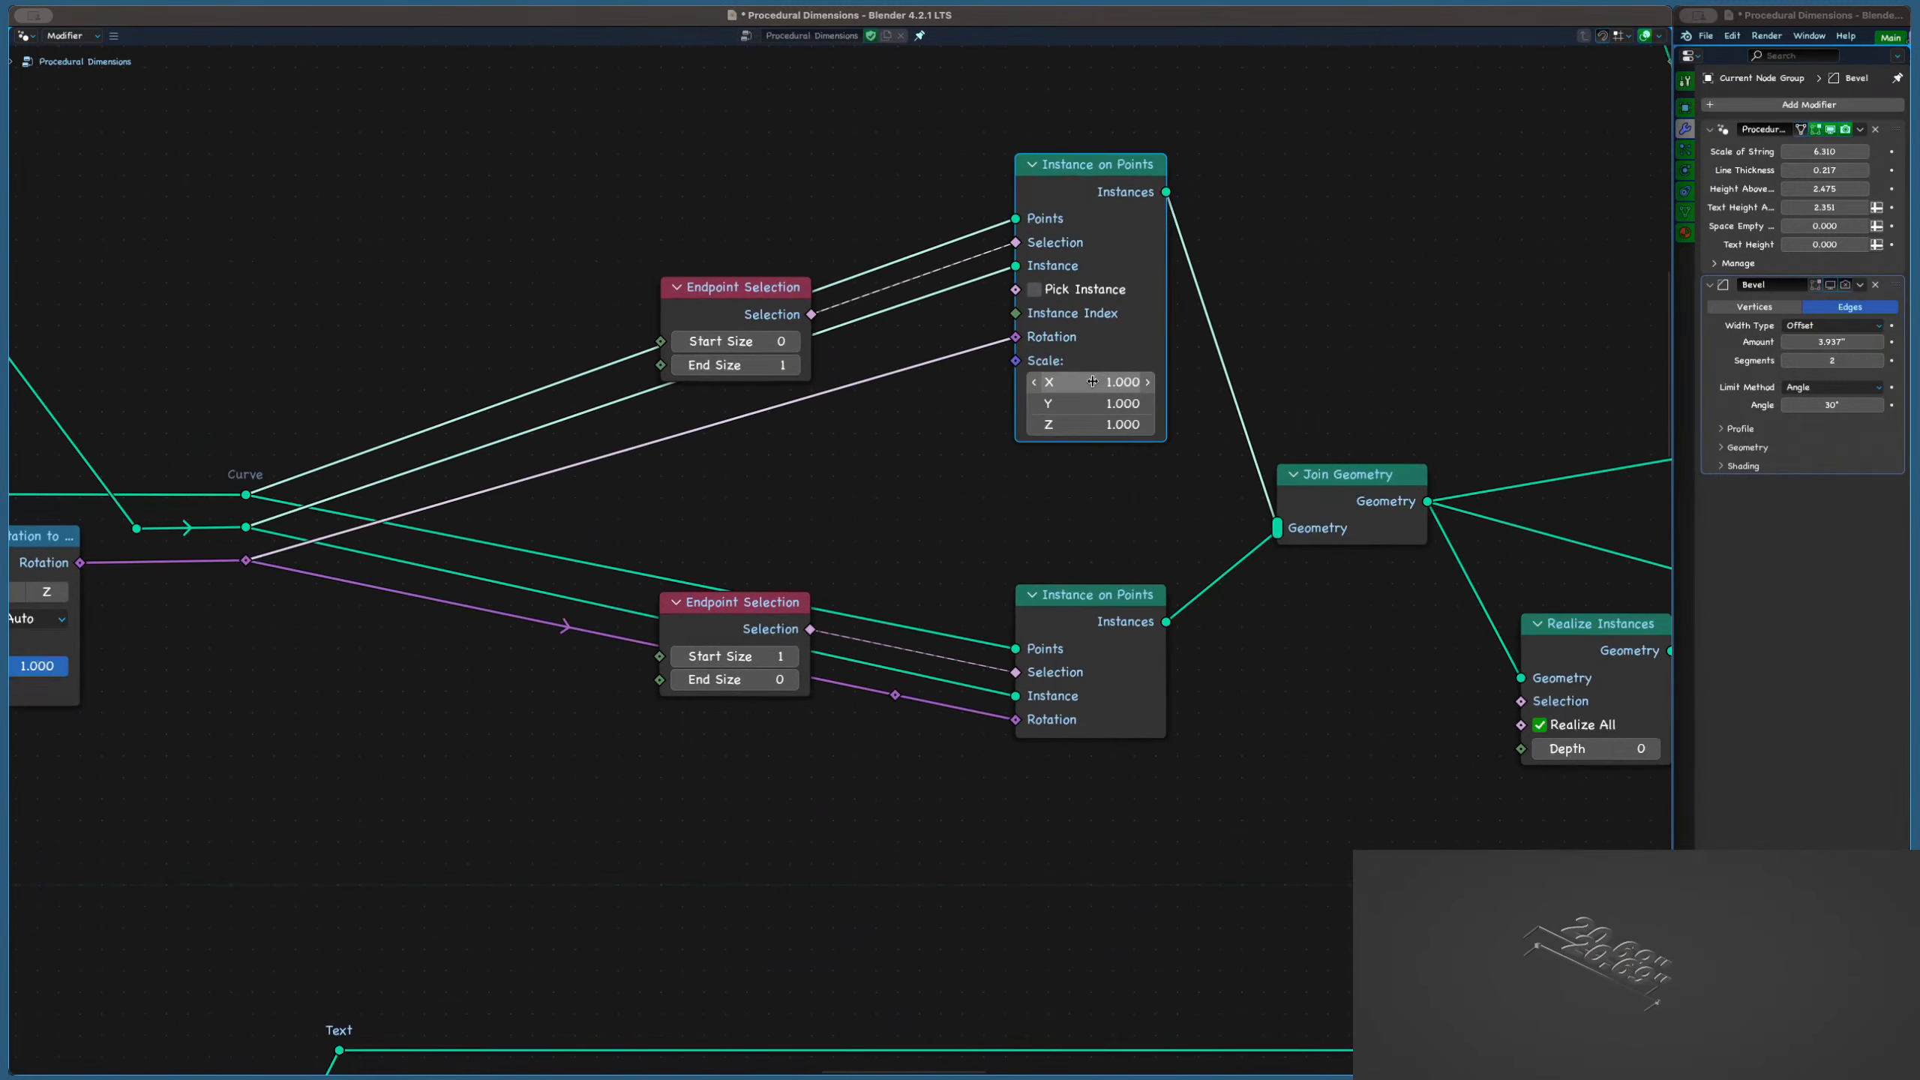
key("ctrl+h")
left_click(1380, 197)
key("shift+a")
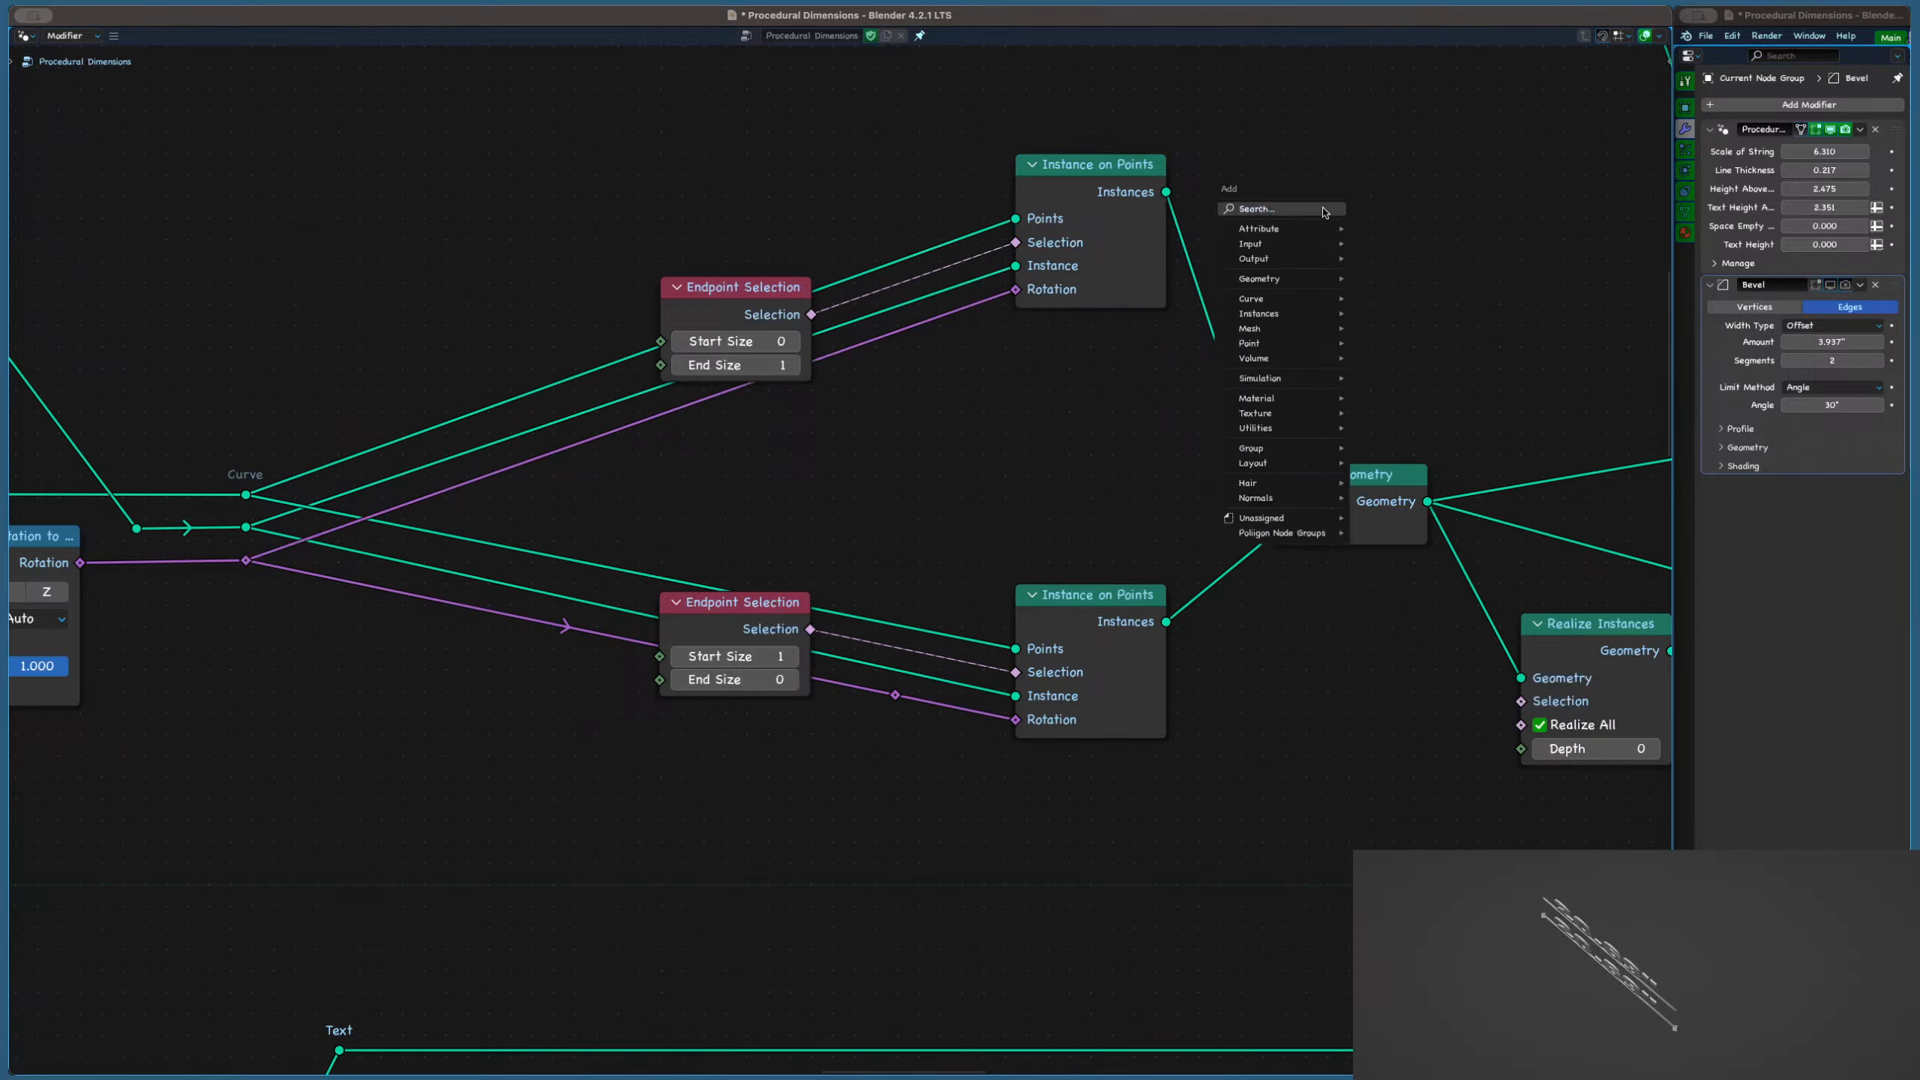
type("tran")
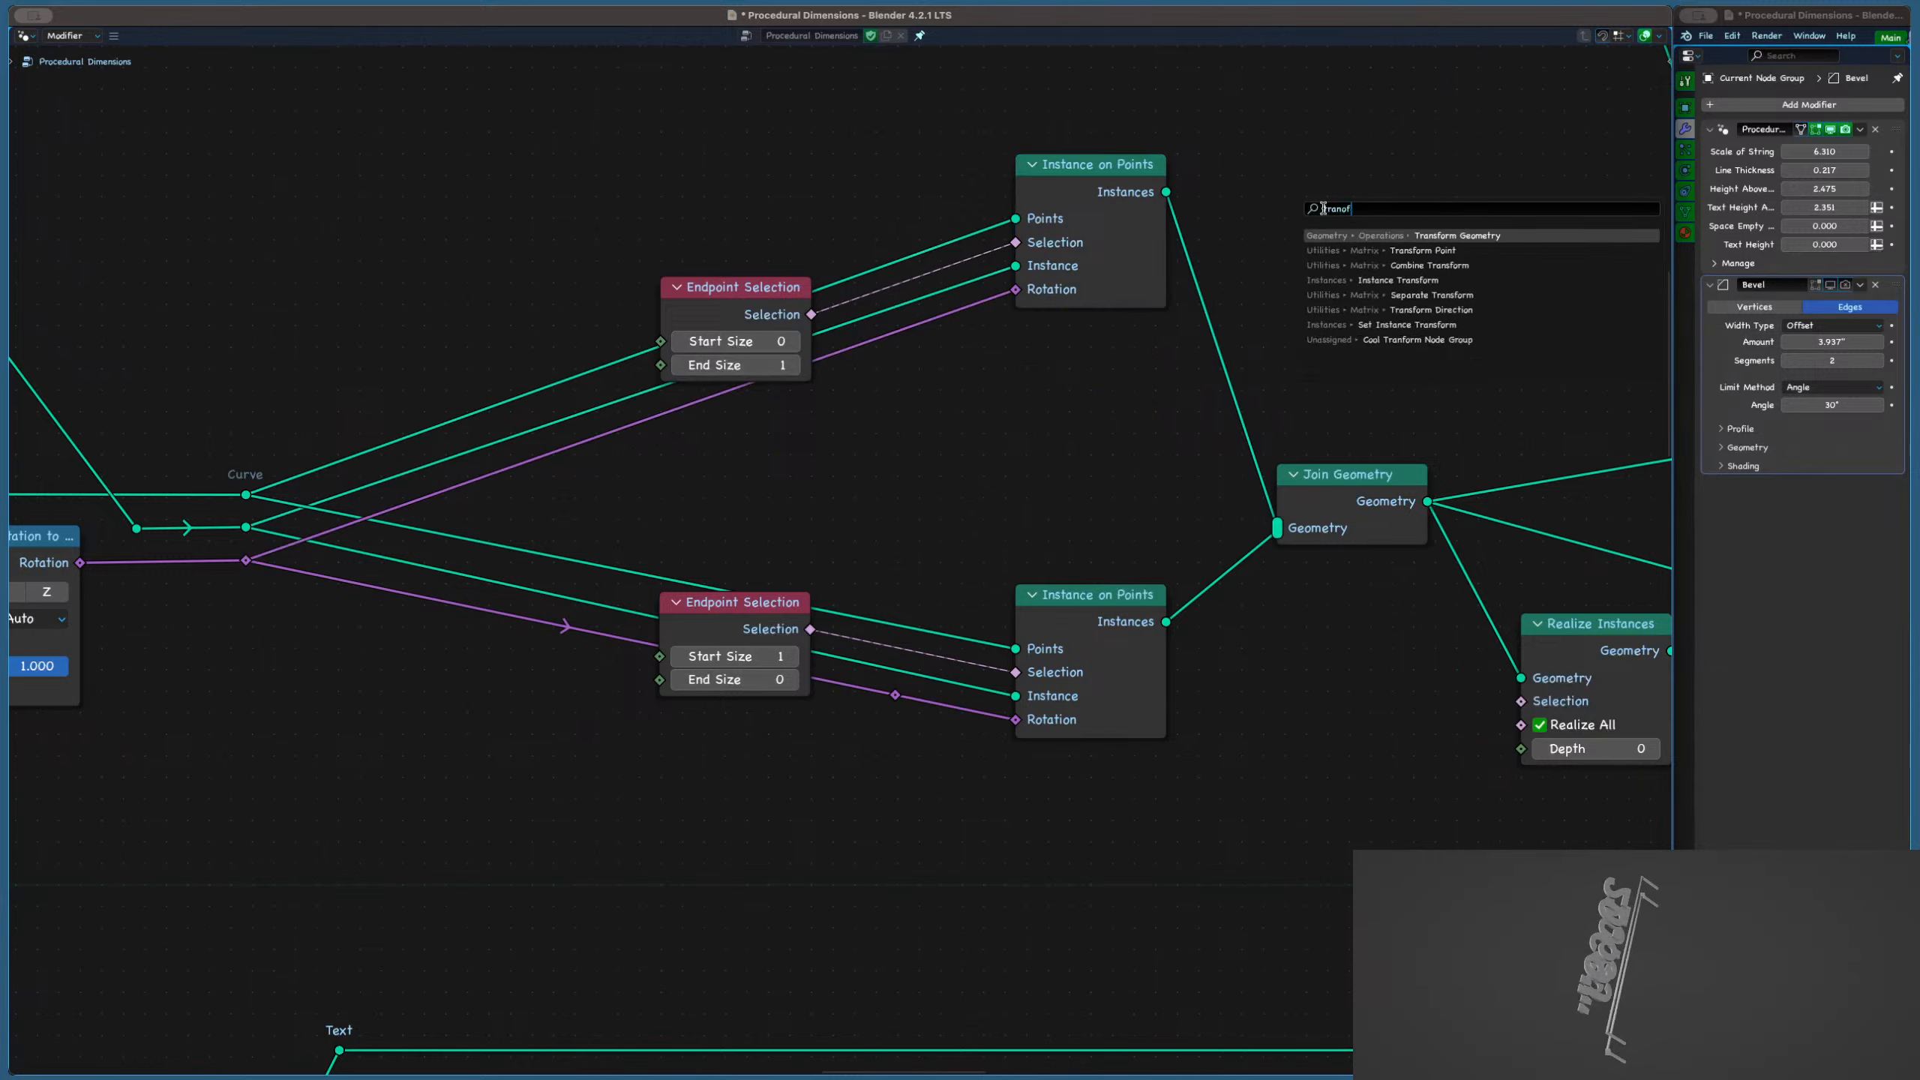
key("Return")
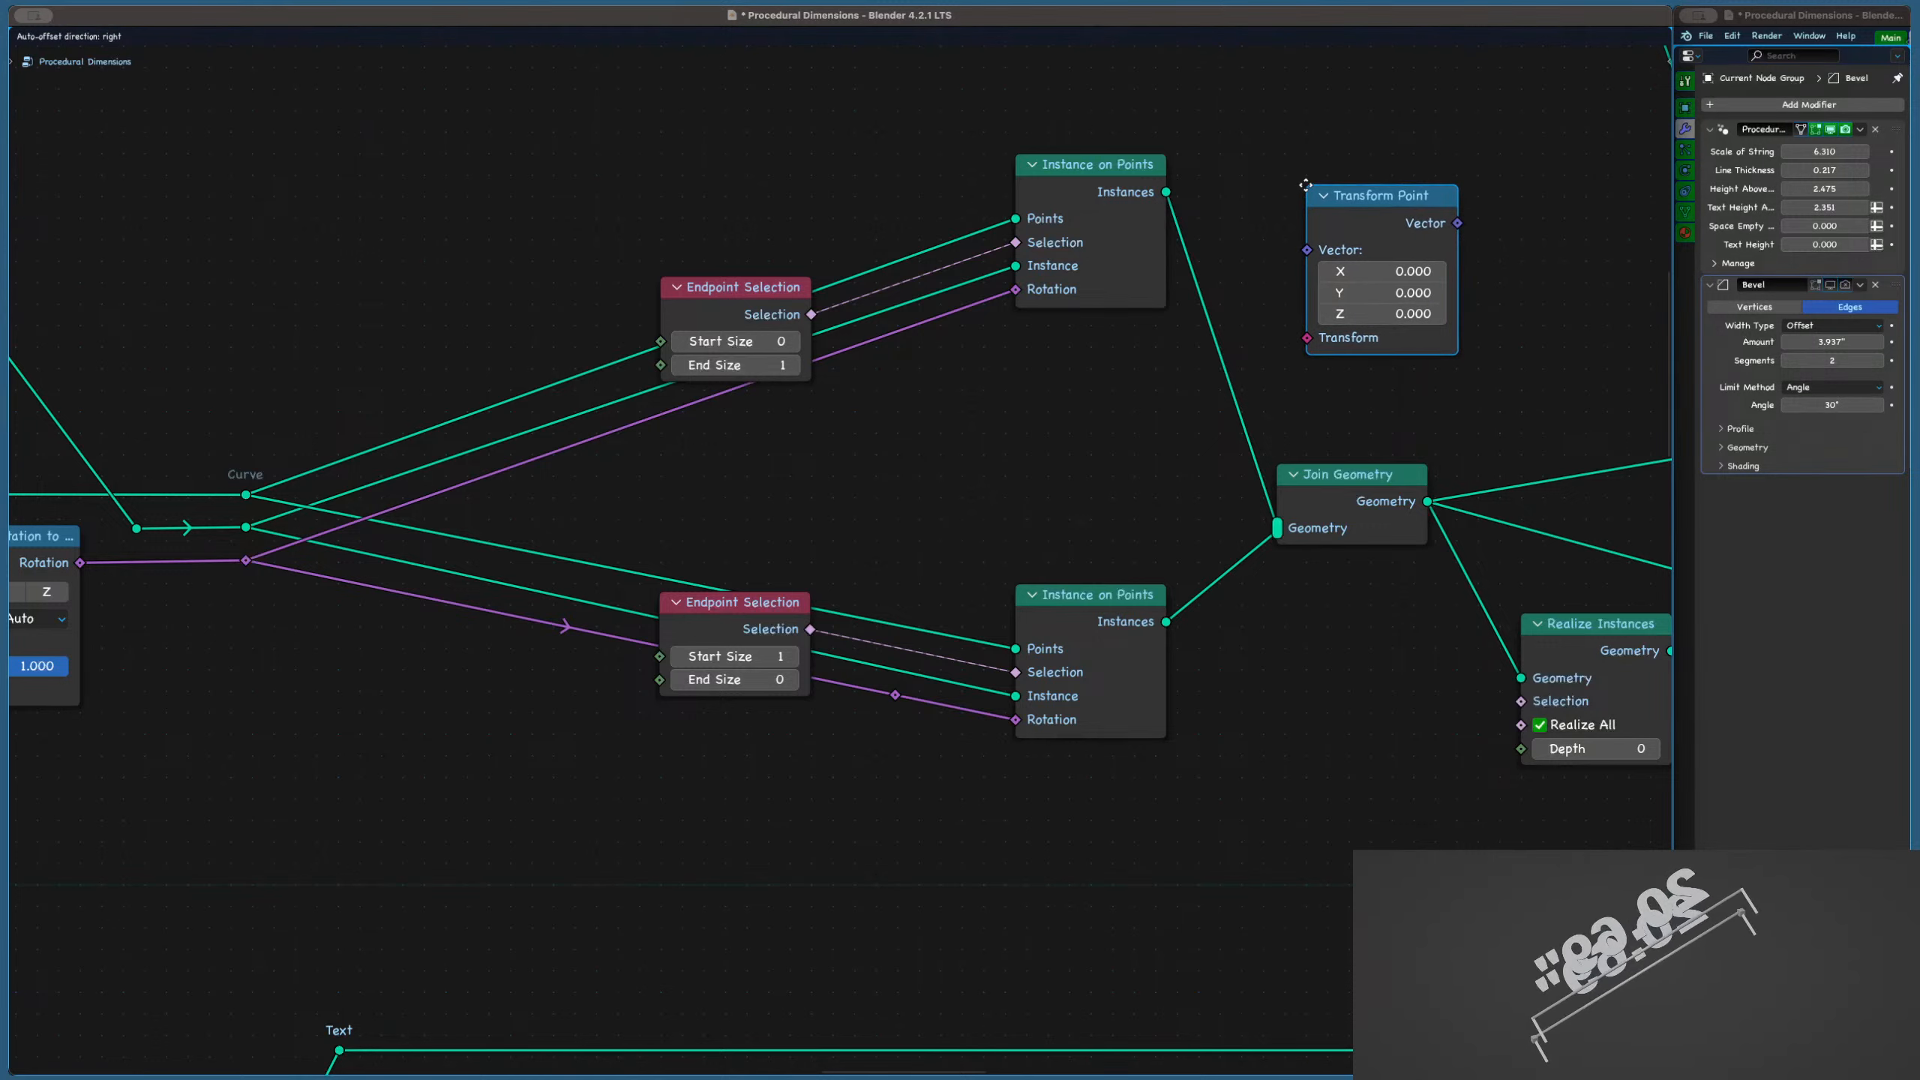
key("Escape")
Add a Set Instance Transform node on the link between the upper Instance on Points node and its Join Geometry node
key("shift+a")
type("tranf")
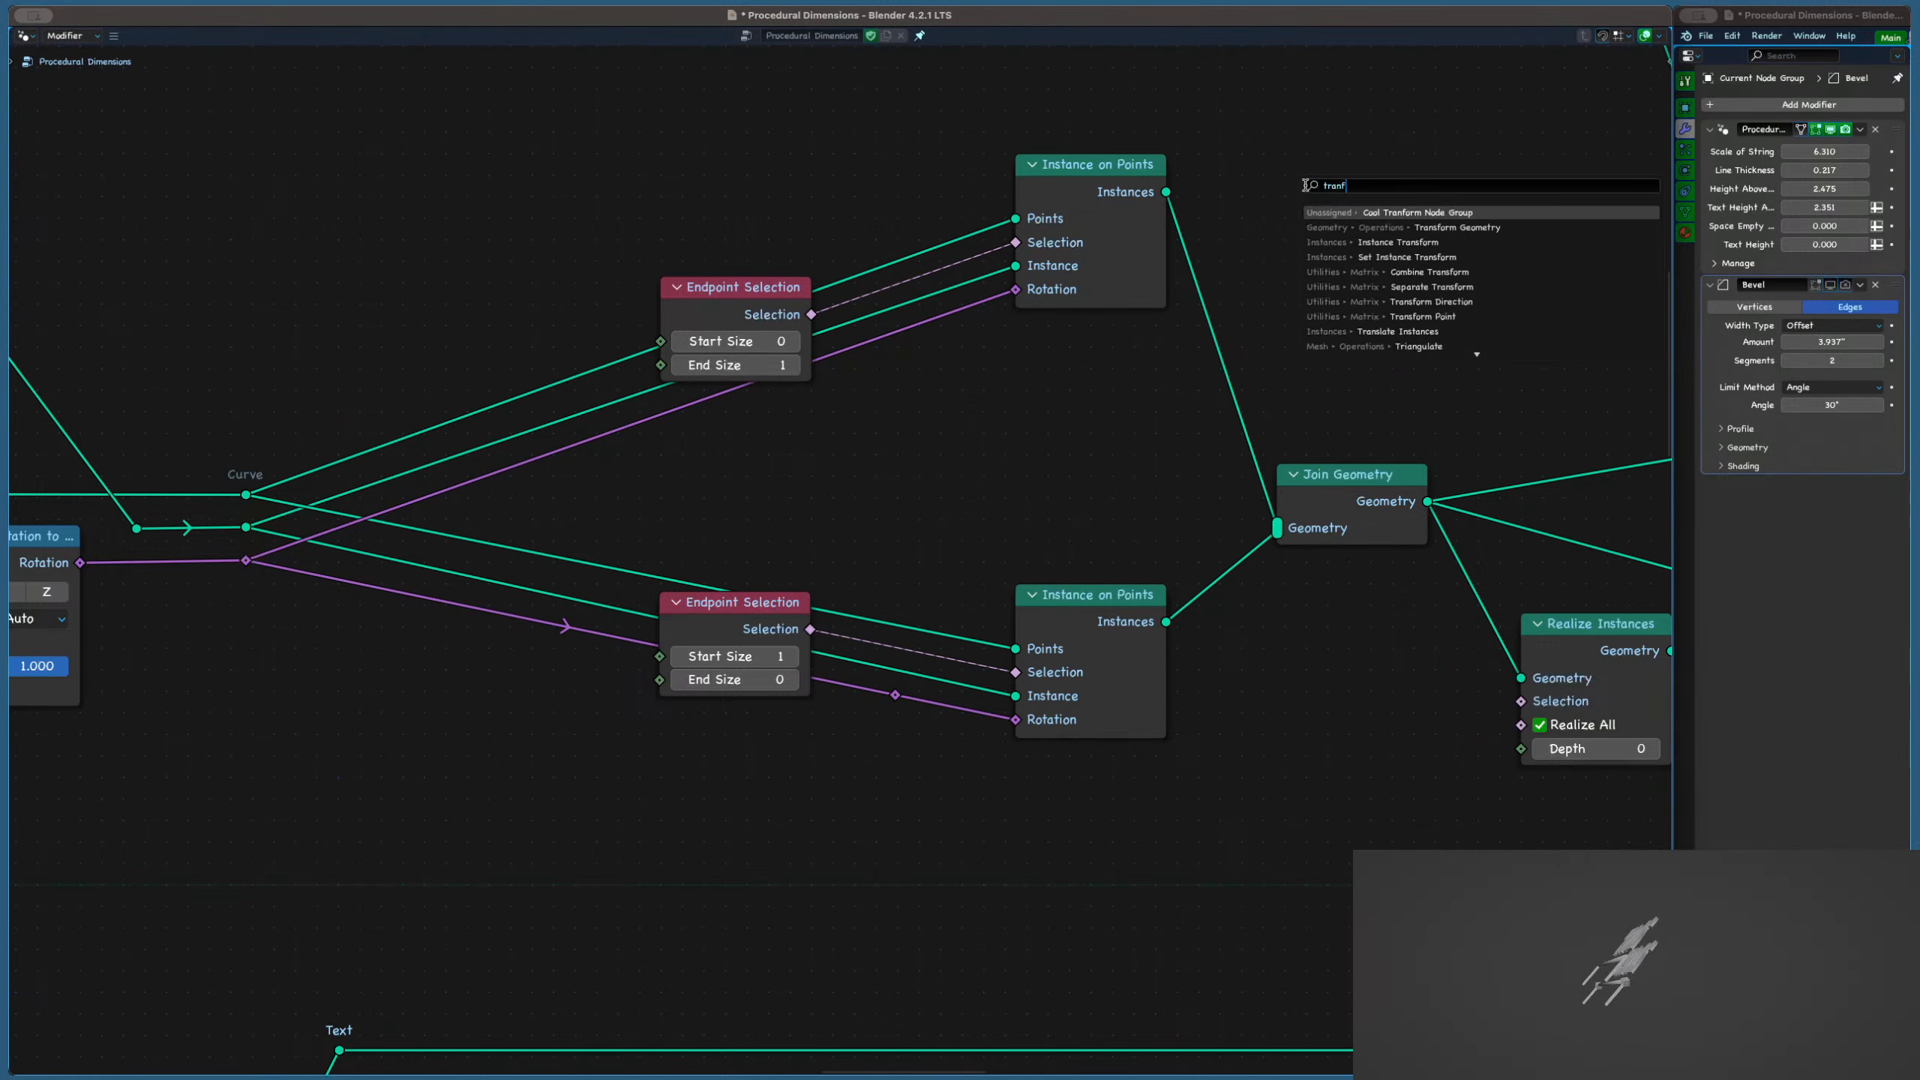
key("BackSpace")
type("sform")
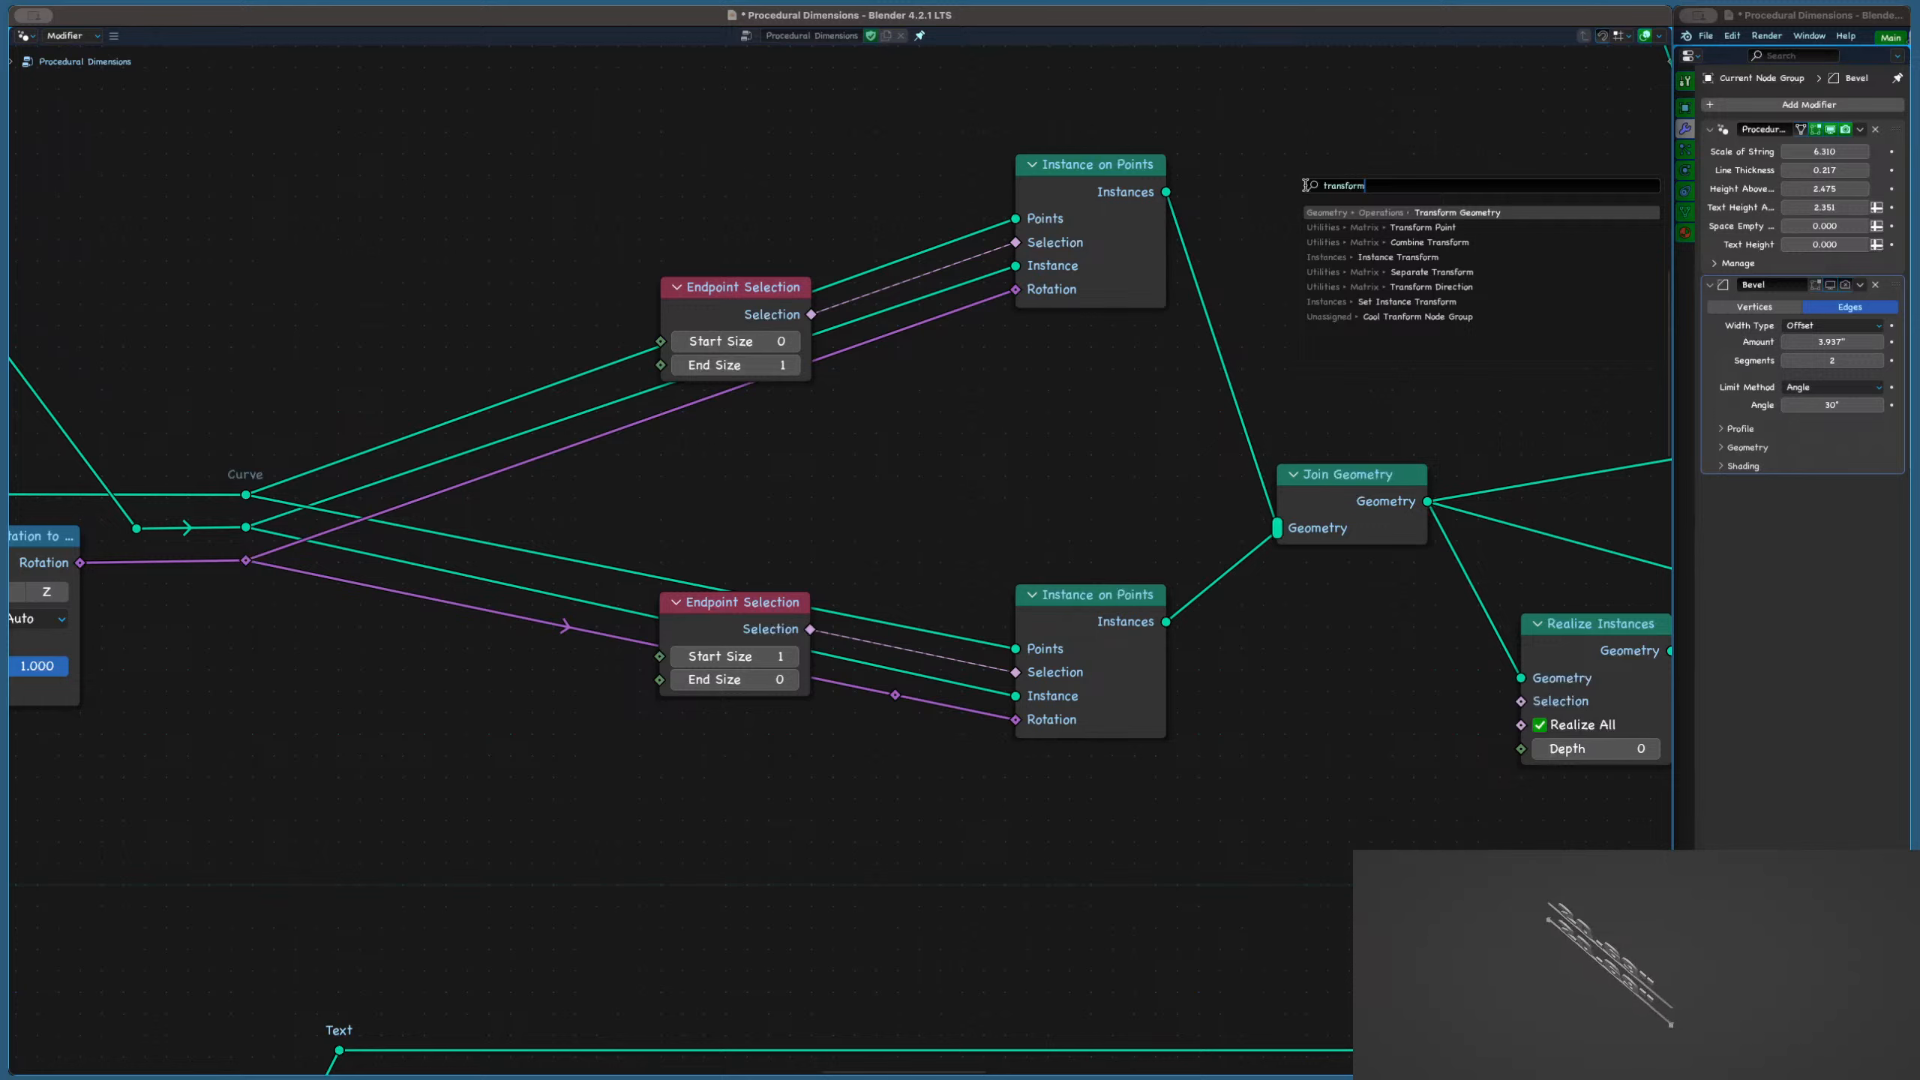
key("Down")
key("Down")
key("Down")
key("Down")
key("Down")
key("Down")
key("Return")
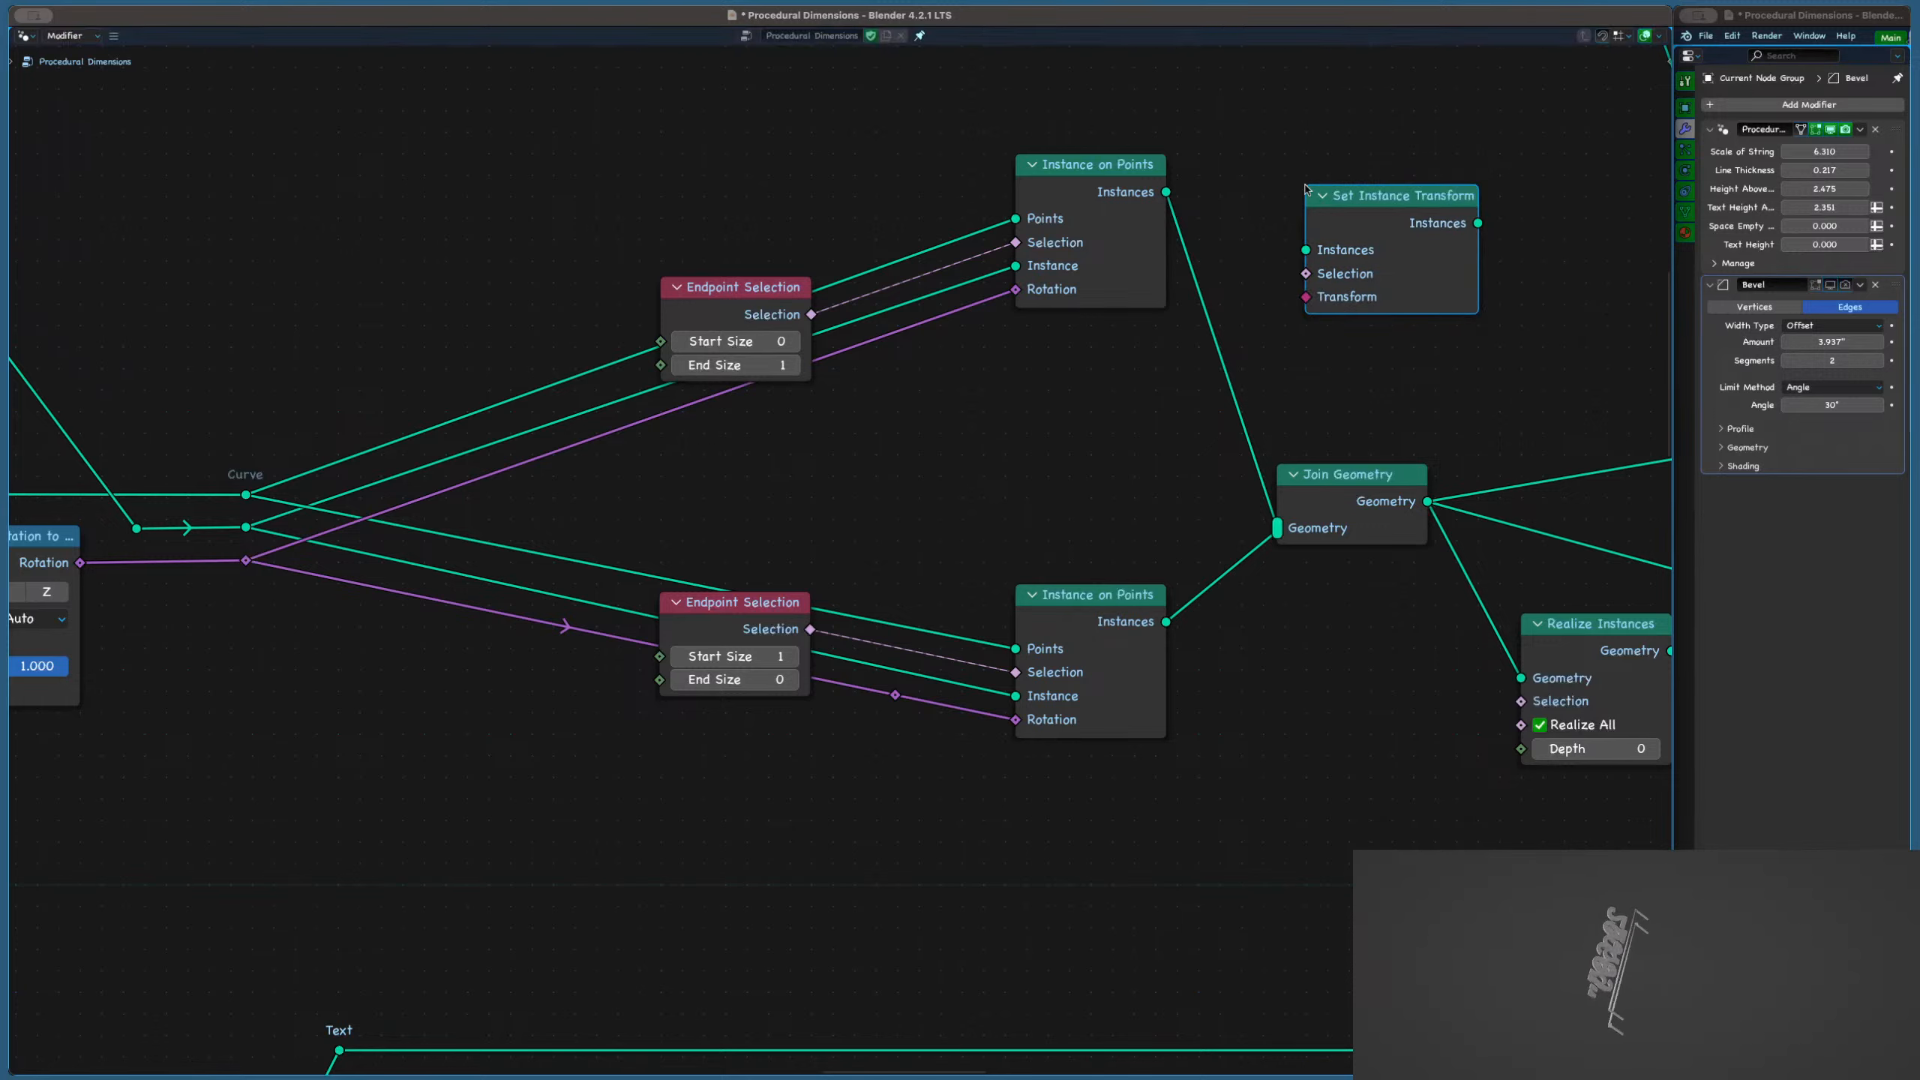
left_click(1191, 281)
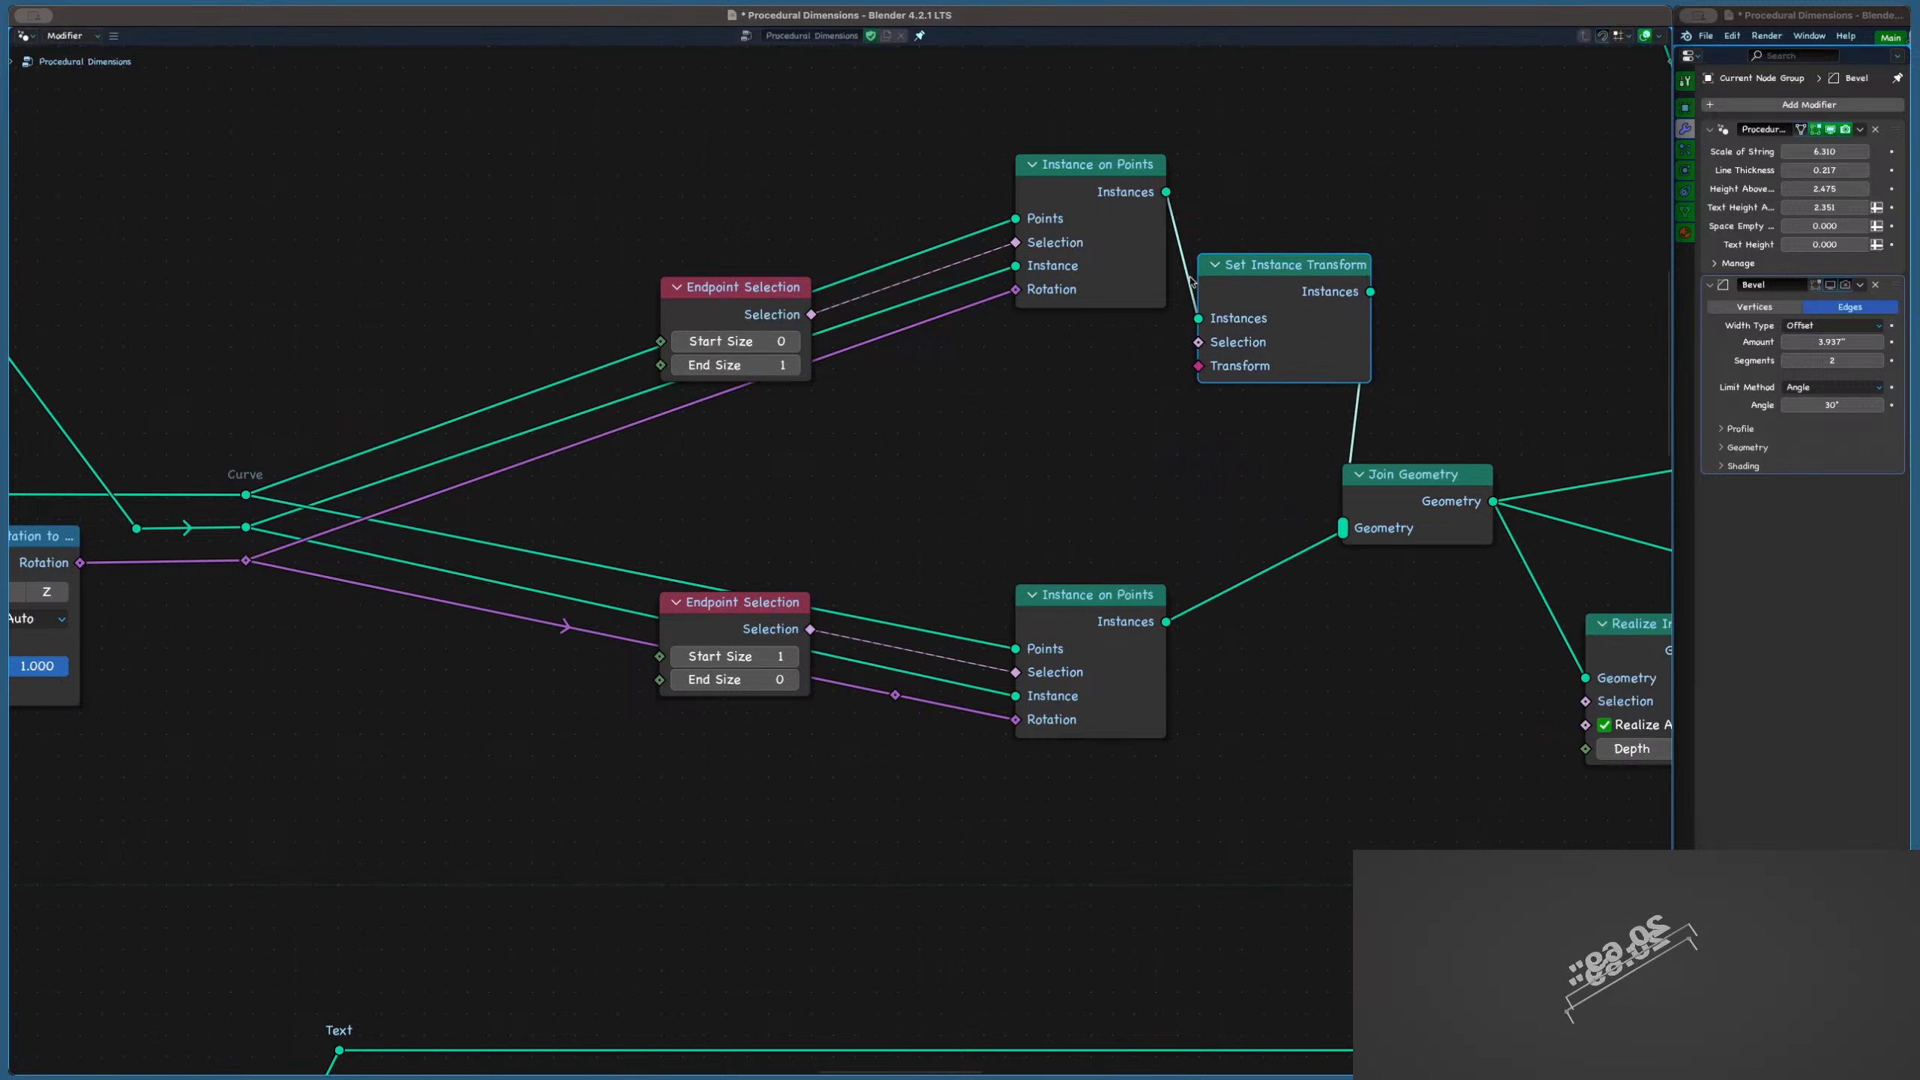
Try feeding the existing Align Rotation to Vector output into the Set Instance Transform node's Transform input and cut that link
scroll(1069, 401, "down", 2)
left_click_drag(481, 513, 1198, 376)
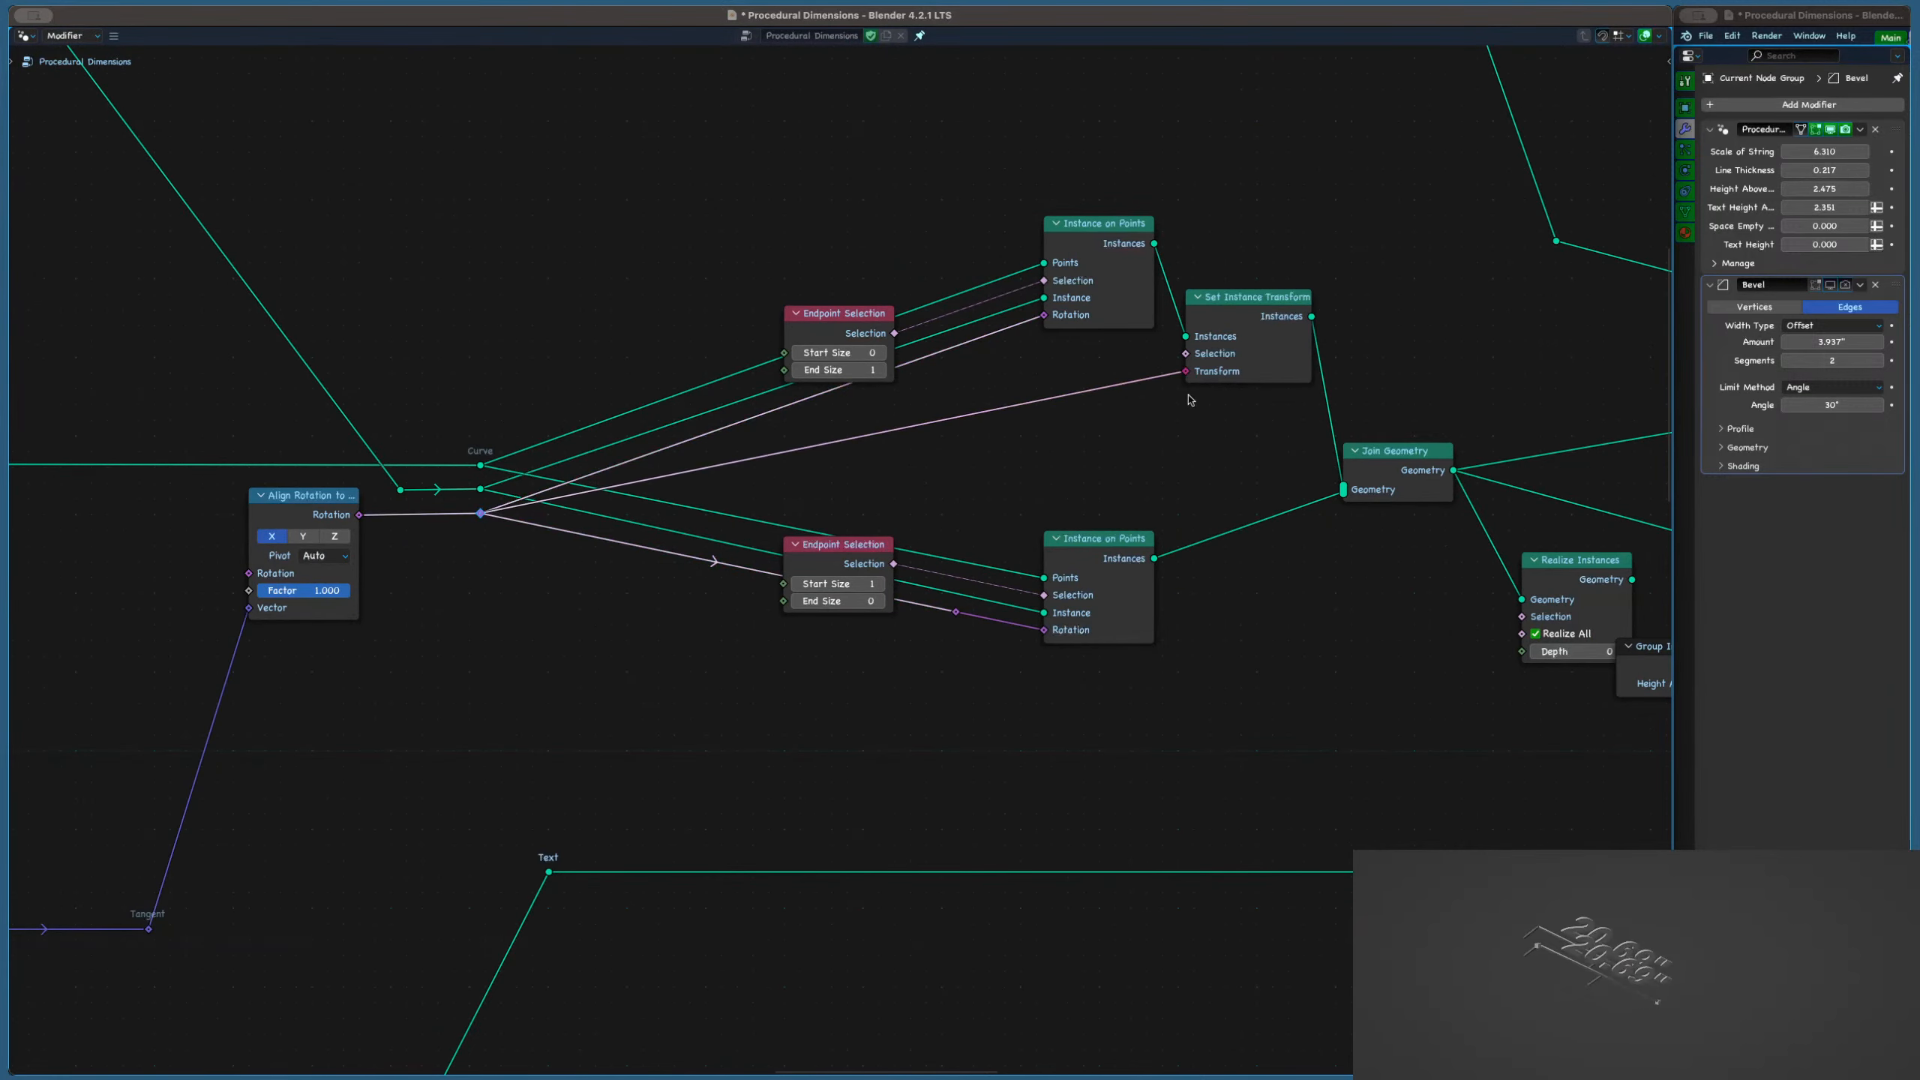
left_click(1189, 399)
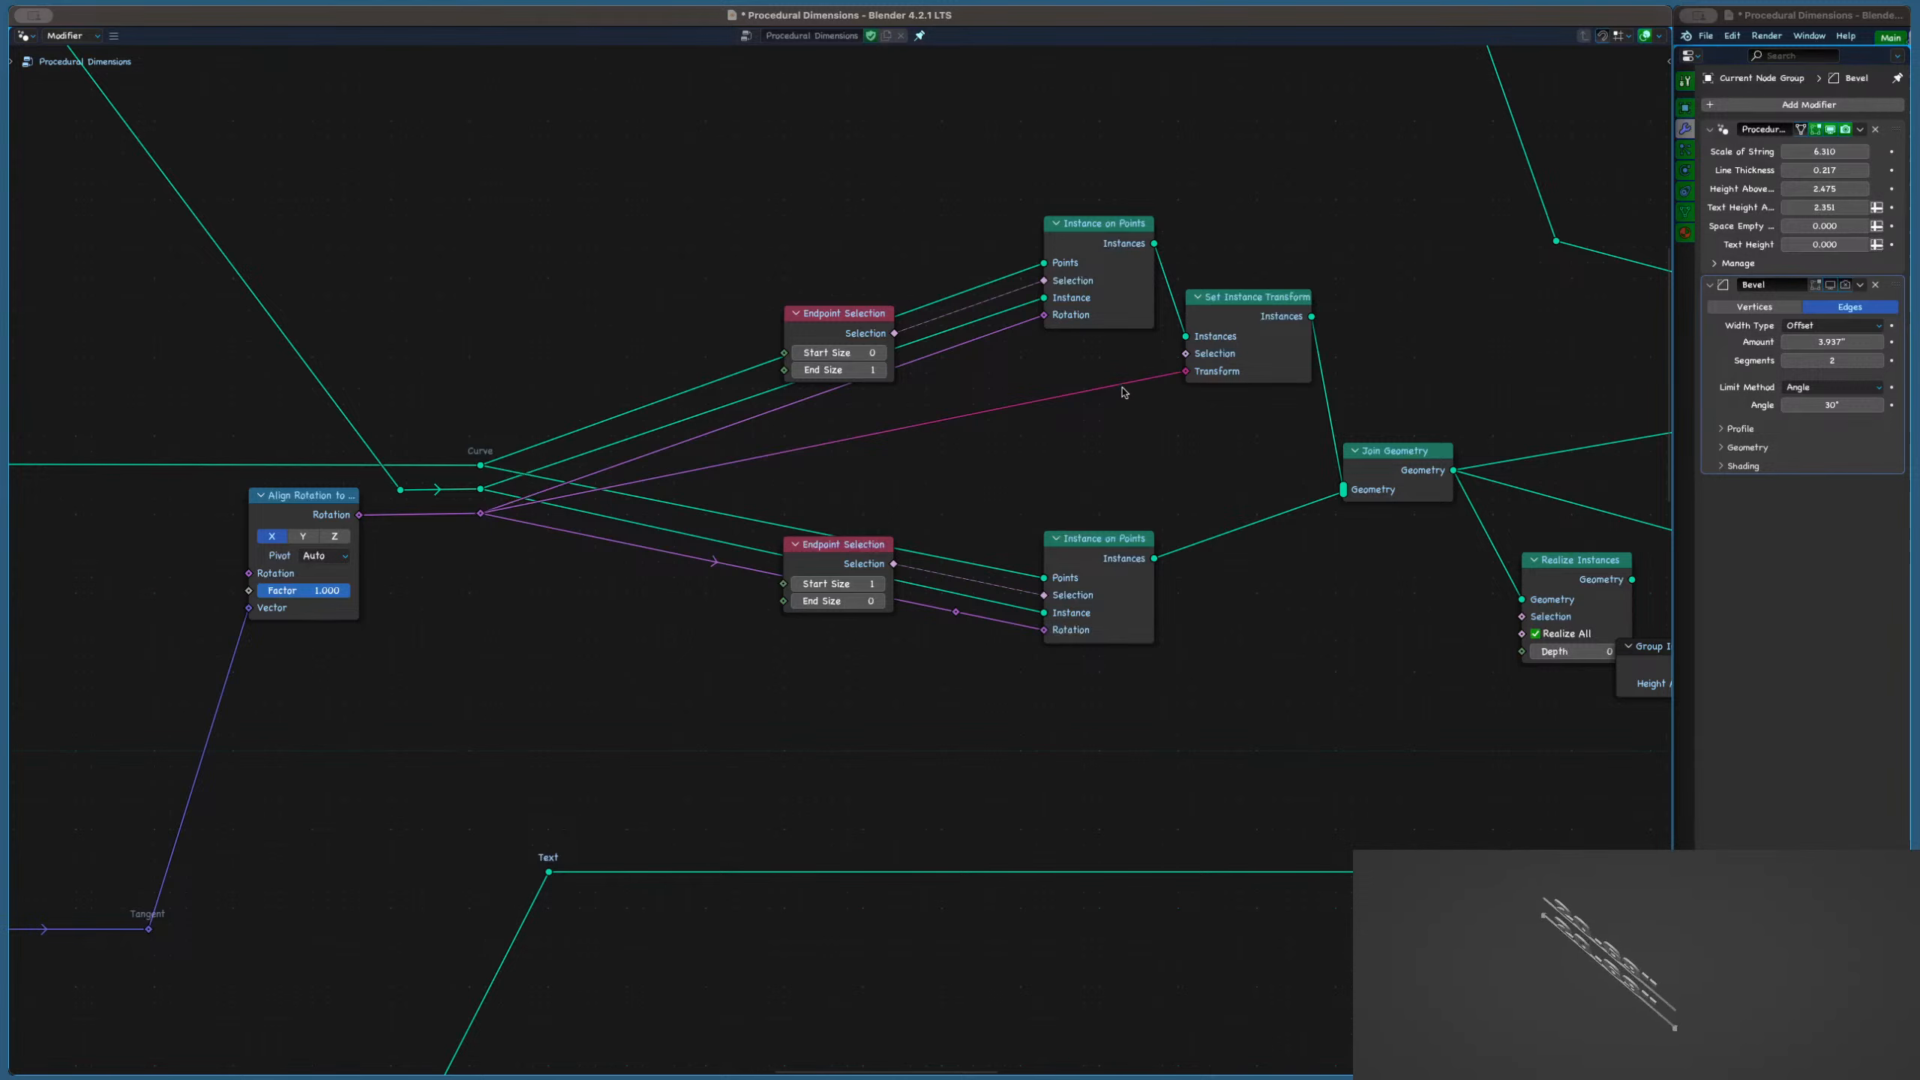
scroll(1123, 389, "up", 2)
key("ctrl+z")
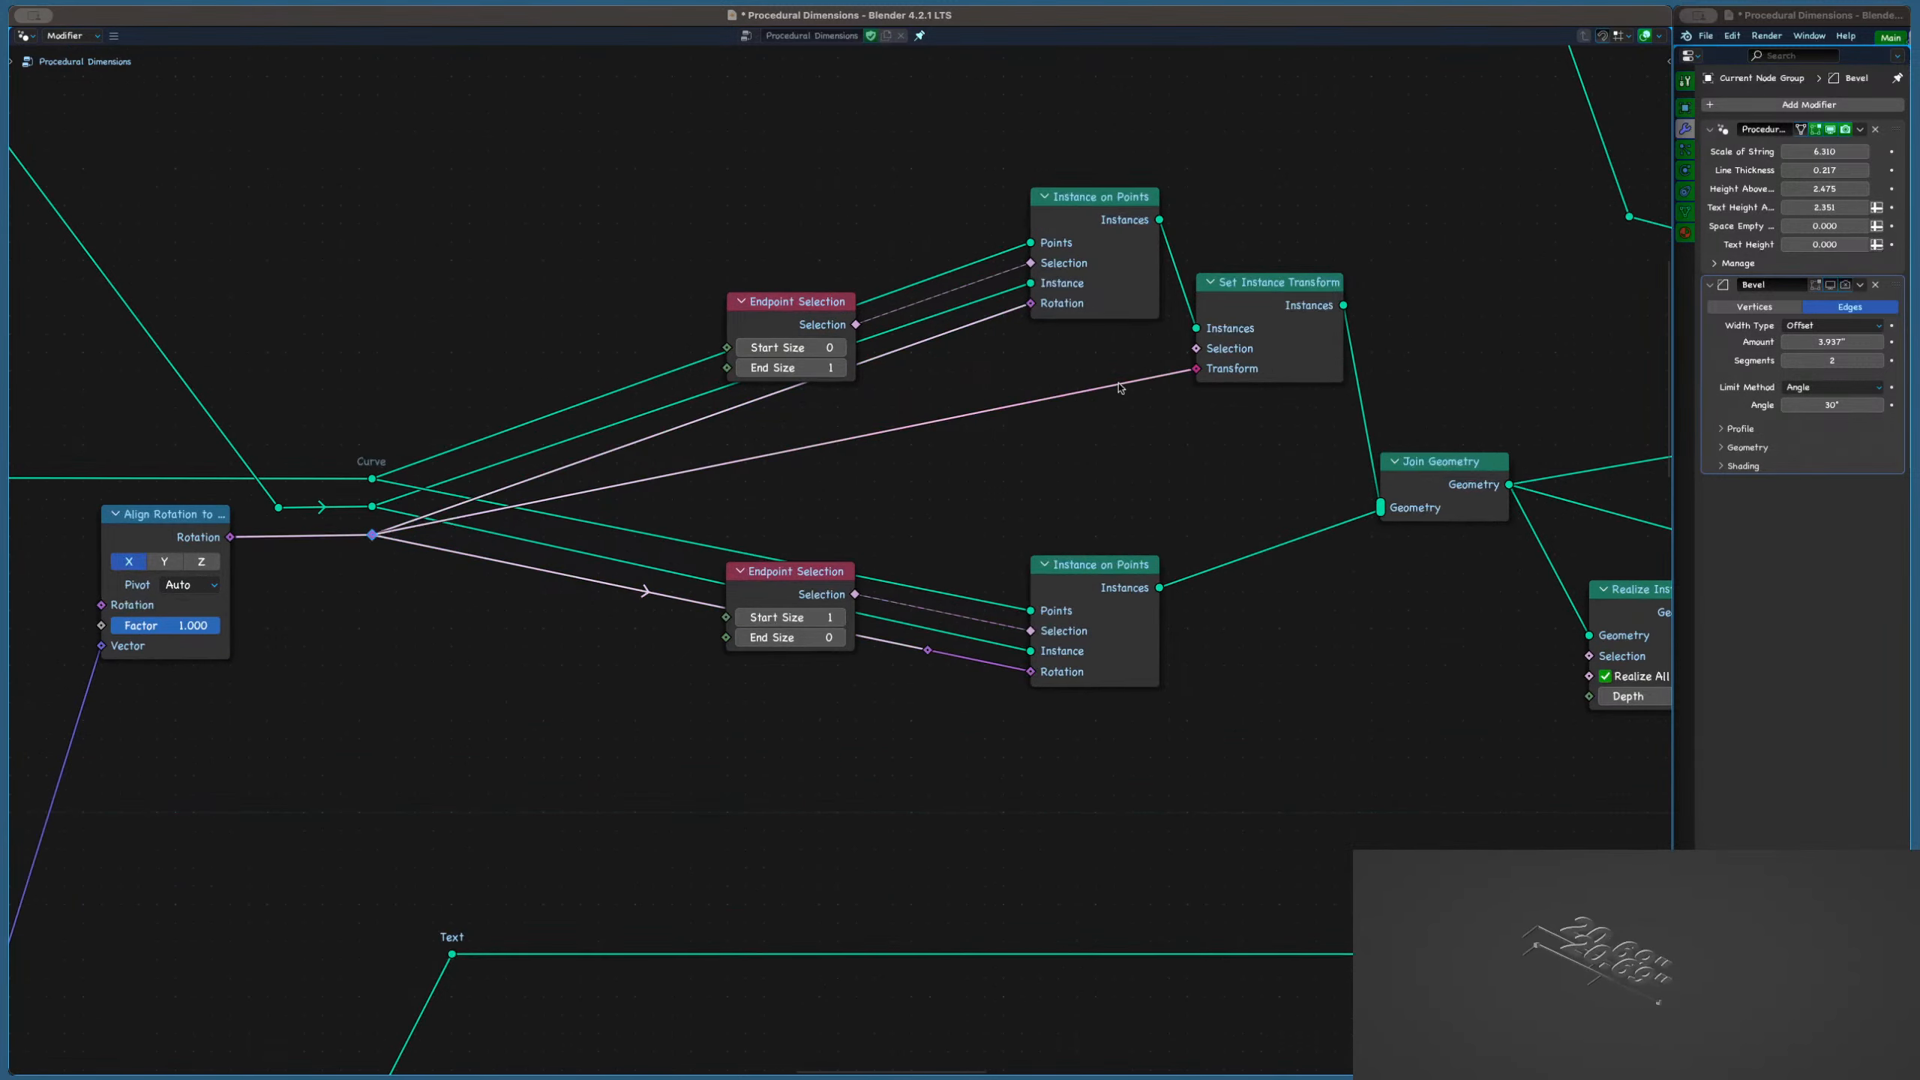
right_click_drag(1132, 432, 1120, 424, "ctrl")
left_click(1116, 426)
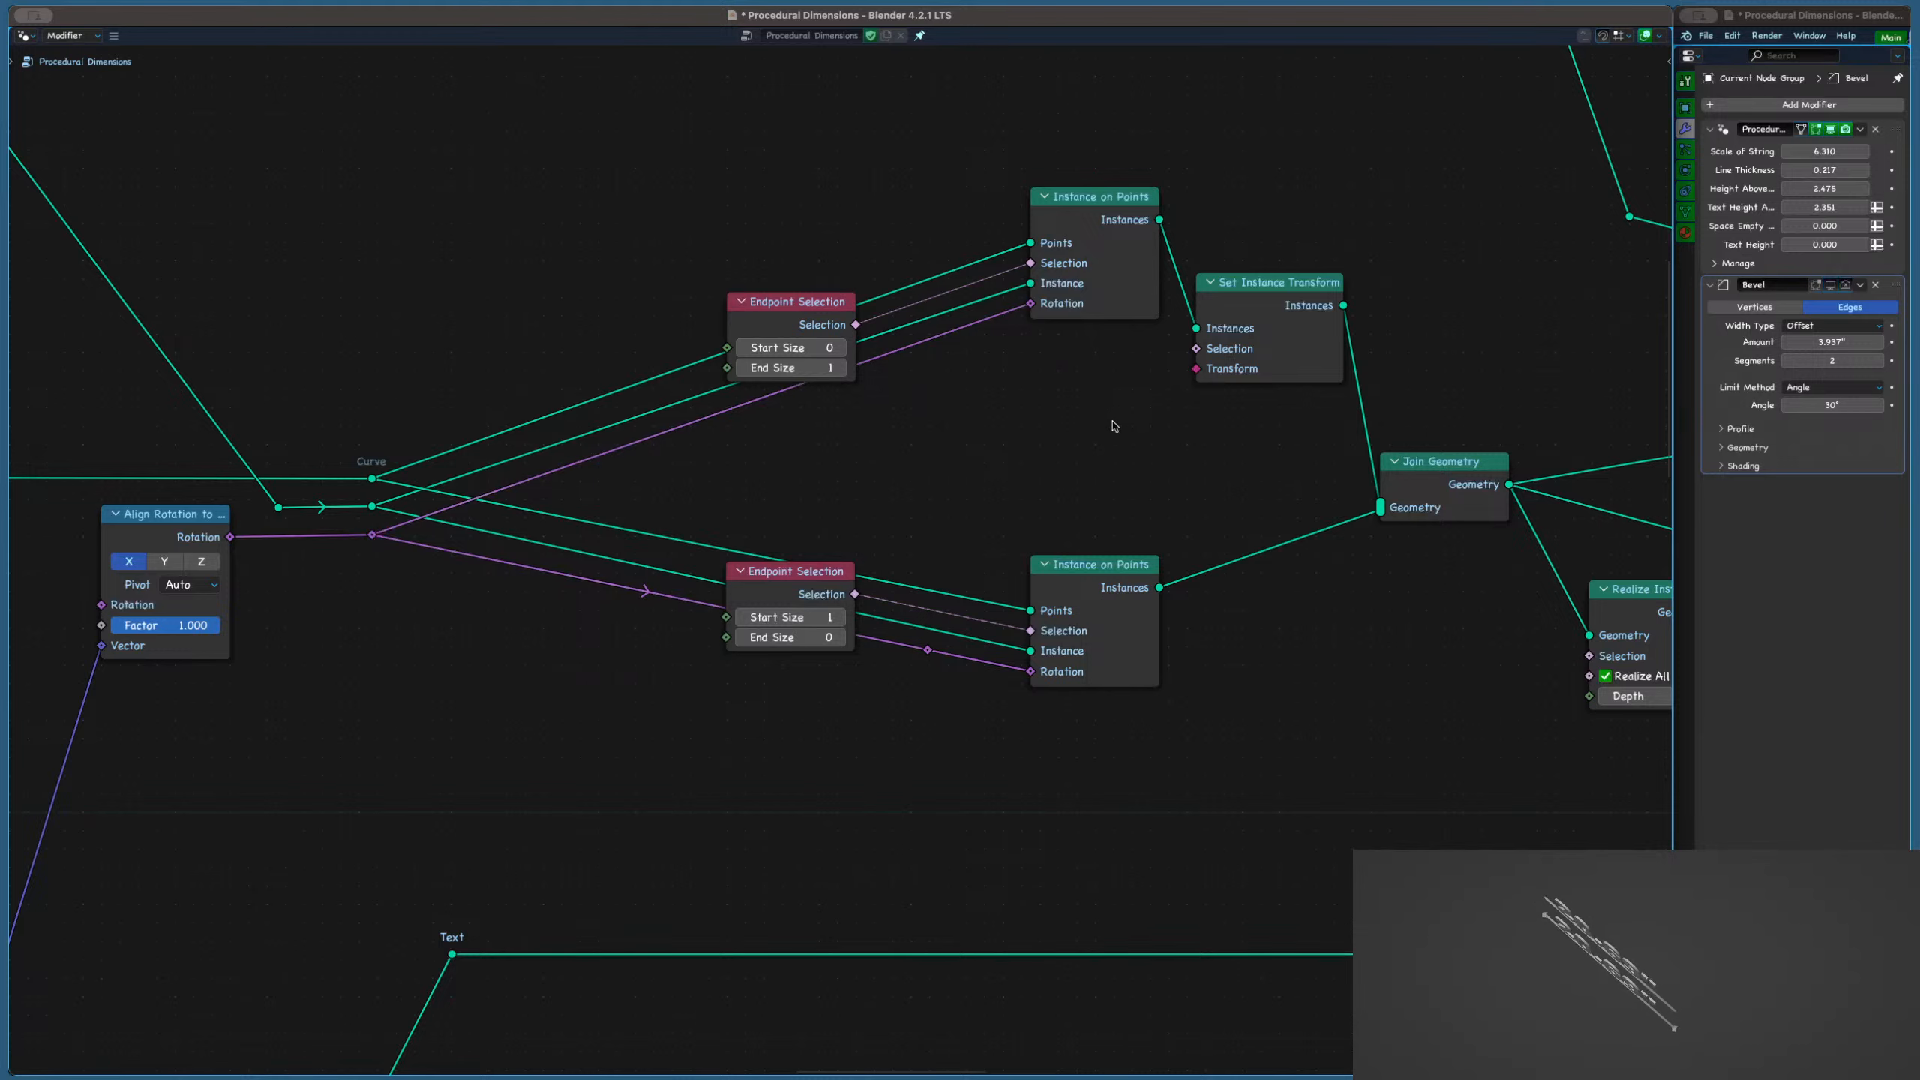
key("shift+a")
left_click(1105, 422)
key("Escape")
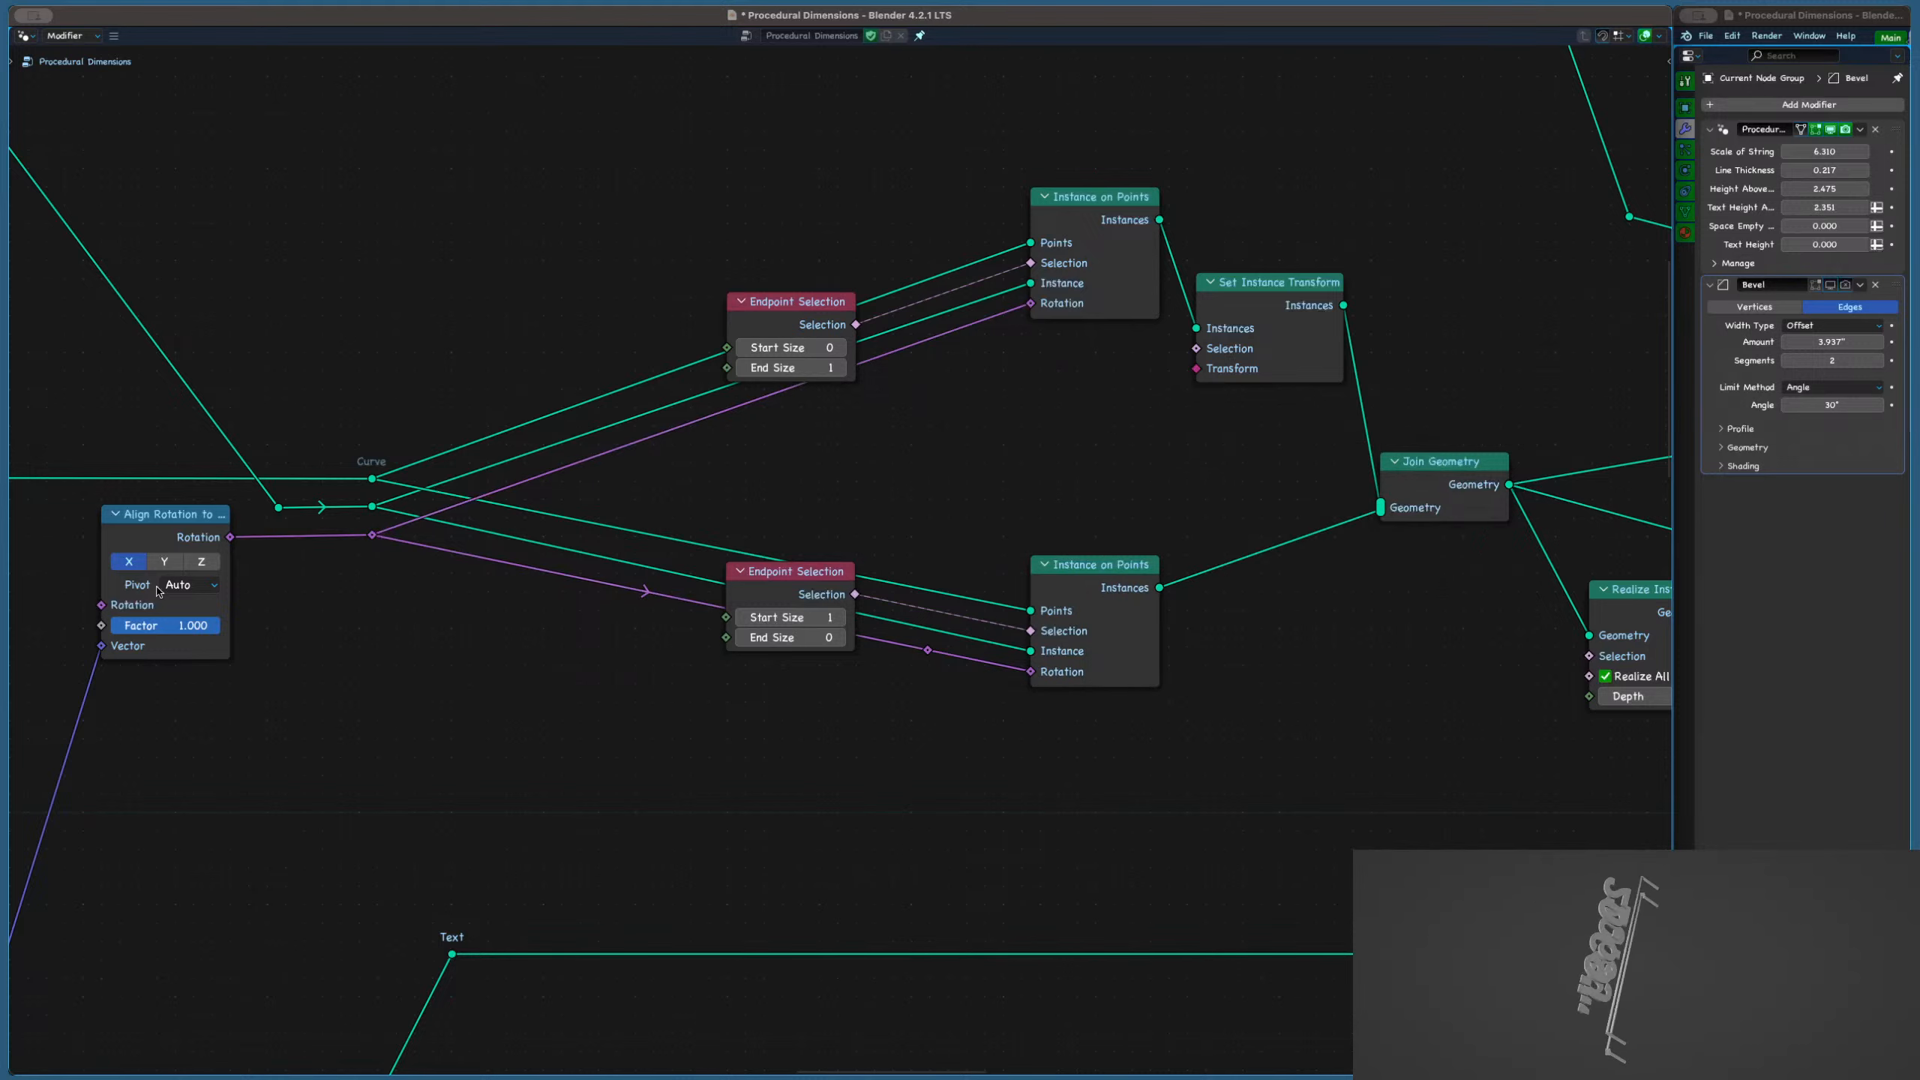
Duplicate the Align Rotation to Vector node and feed the copy's Vector input from a new reroute on the Tangent link
left_click(171, 532)
key("shift+d")
left_click(331, 637)
middle_click_drag(135, 794, 235, 758)
right_click_drag(219, 732, 136, 703, "shift")
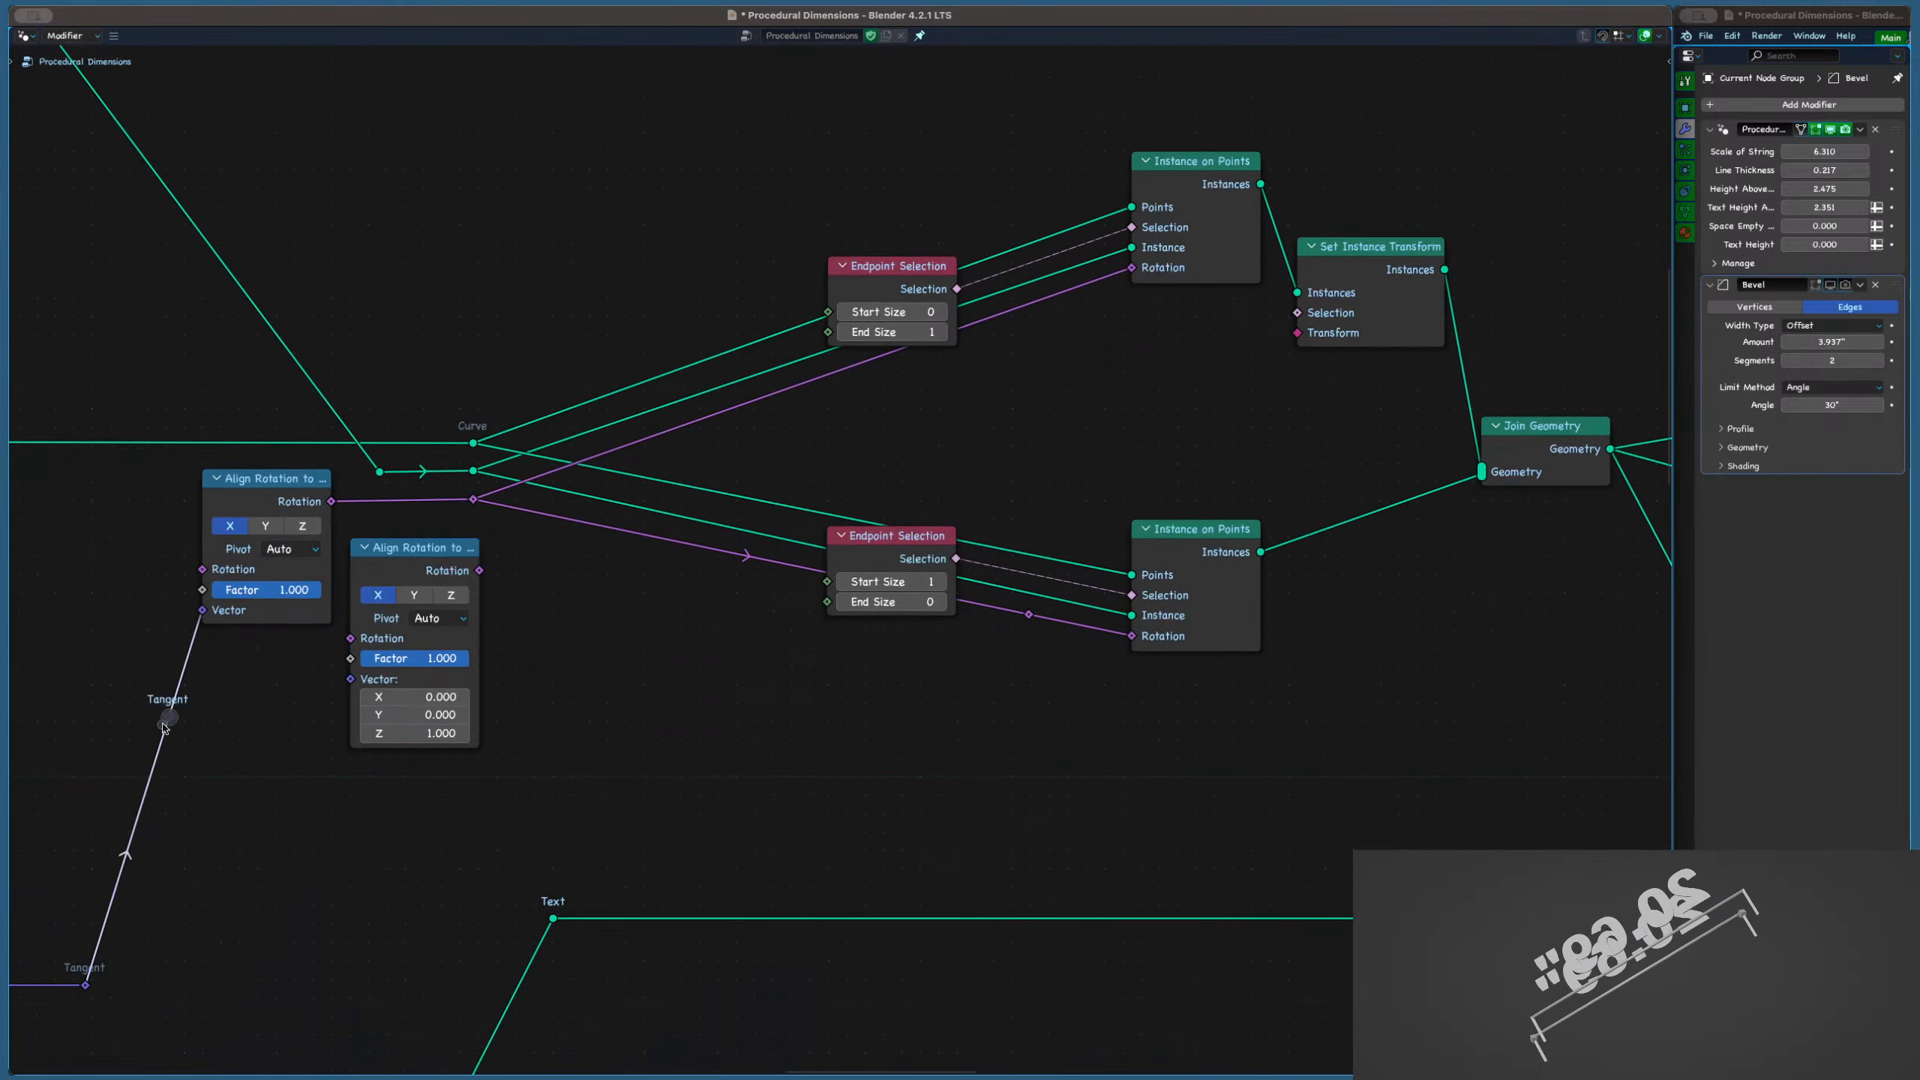
left_click_drag(169, 715, 348, 685)
Link the duplicated Align Rotation to Vector node to Set Instance Transform's Transform input, using the X axis and a Factor of 1.000
left_click(413, 595)
middle_click_drag(560, 576, 448, 622)
left_click_drag(360, 617, 1177, 378)
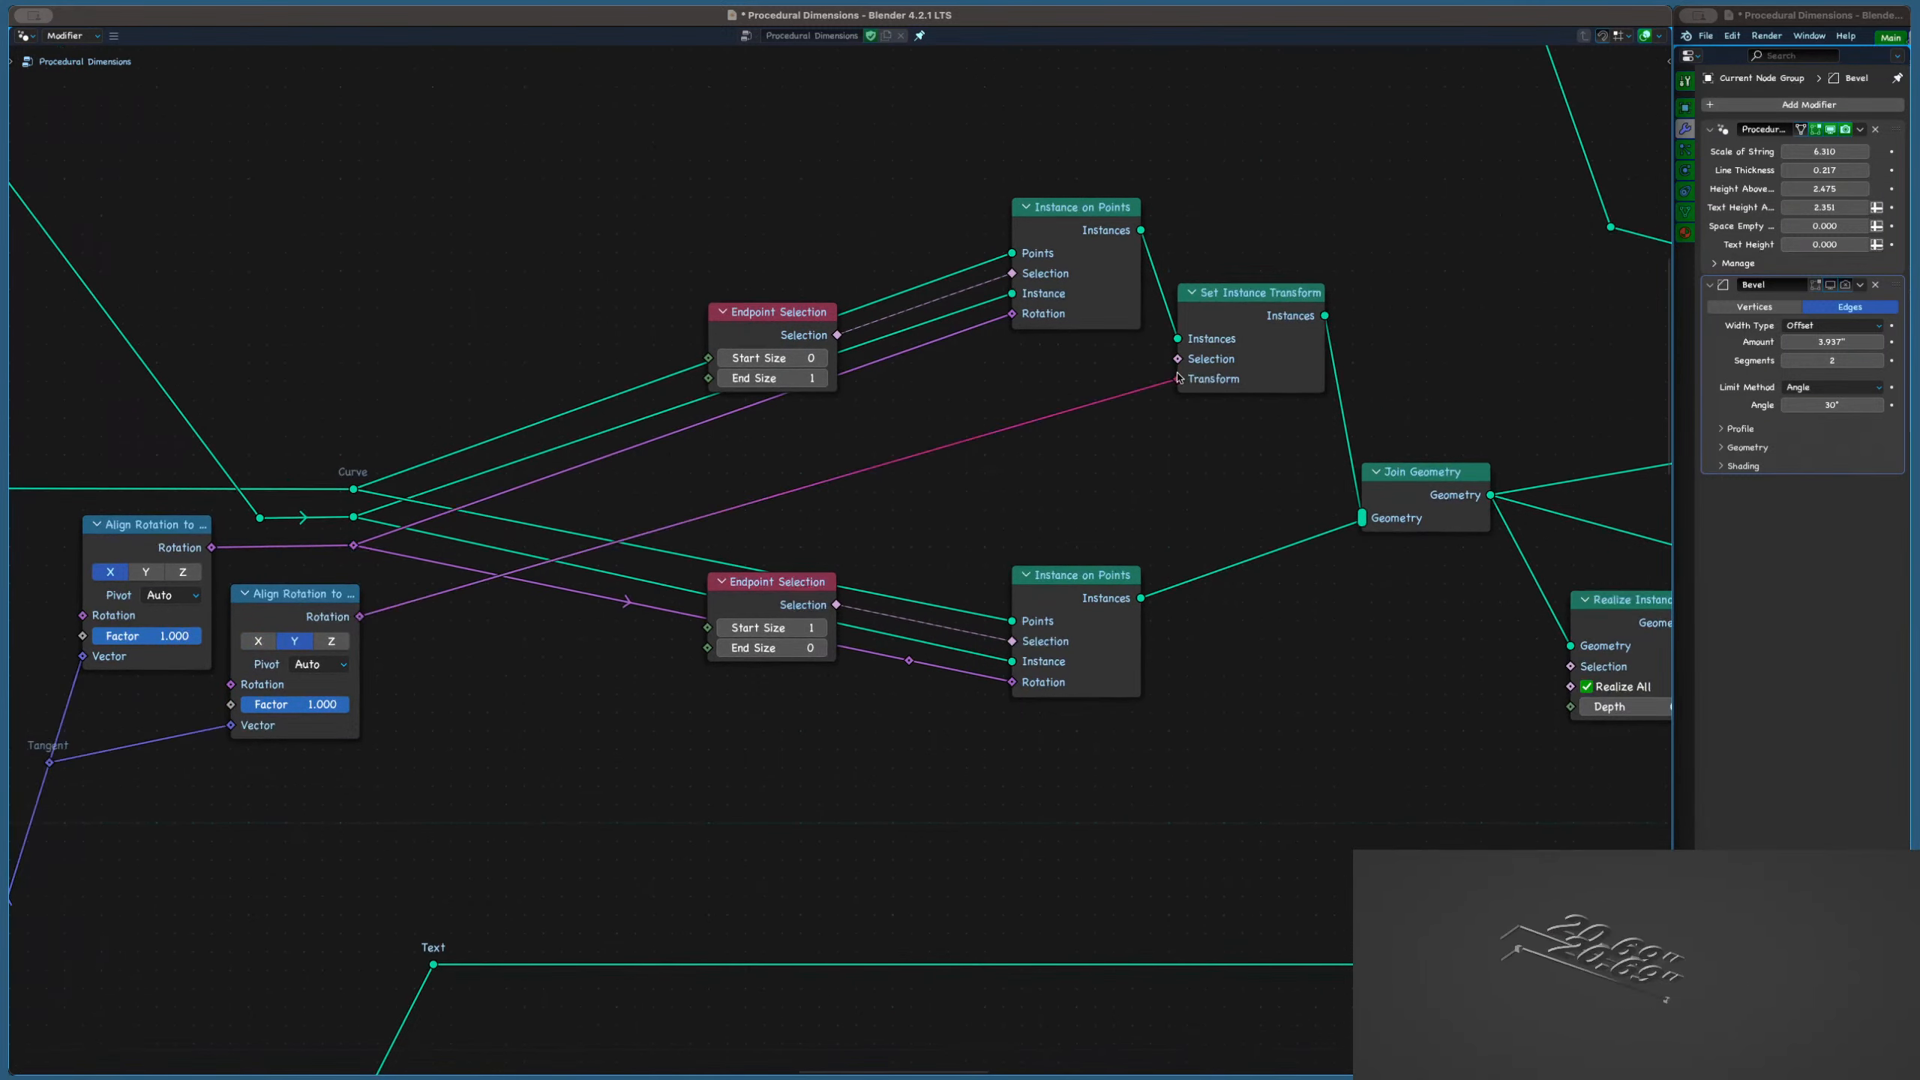
scroll(327, 644, "up", 1)
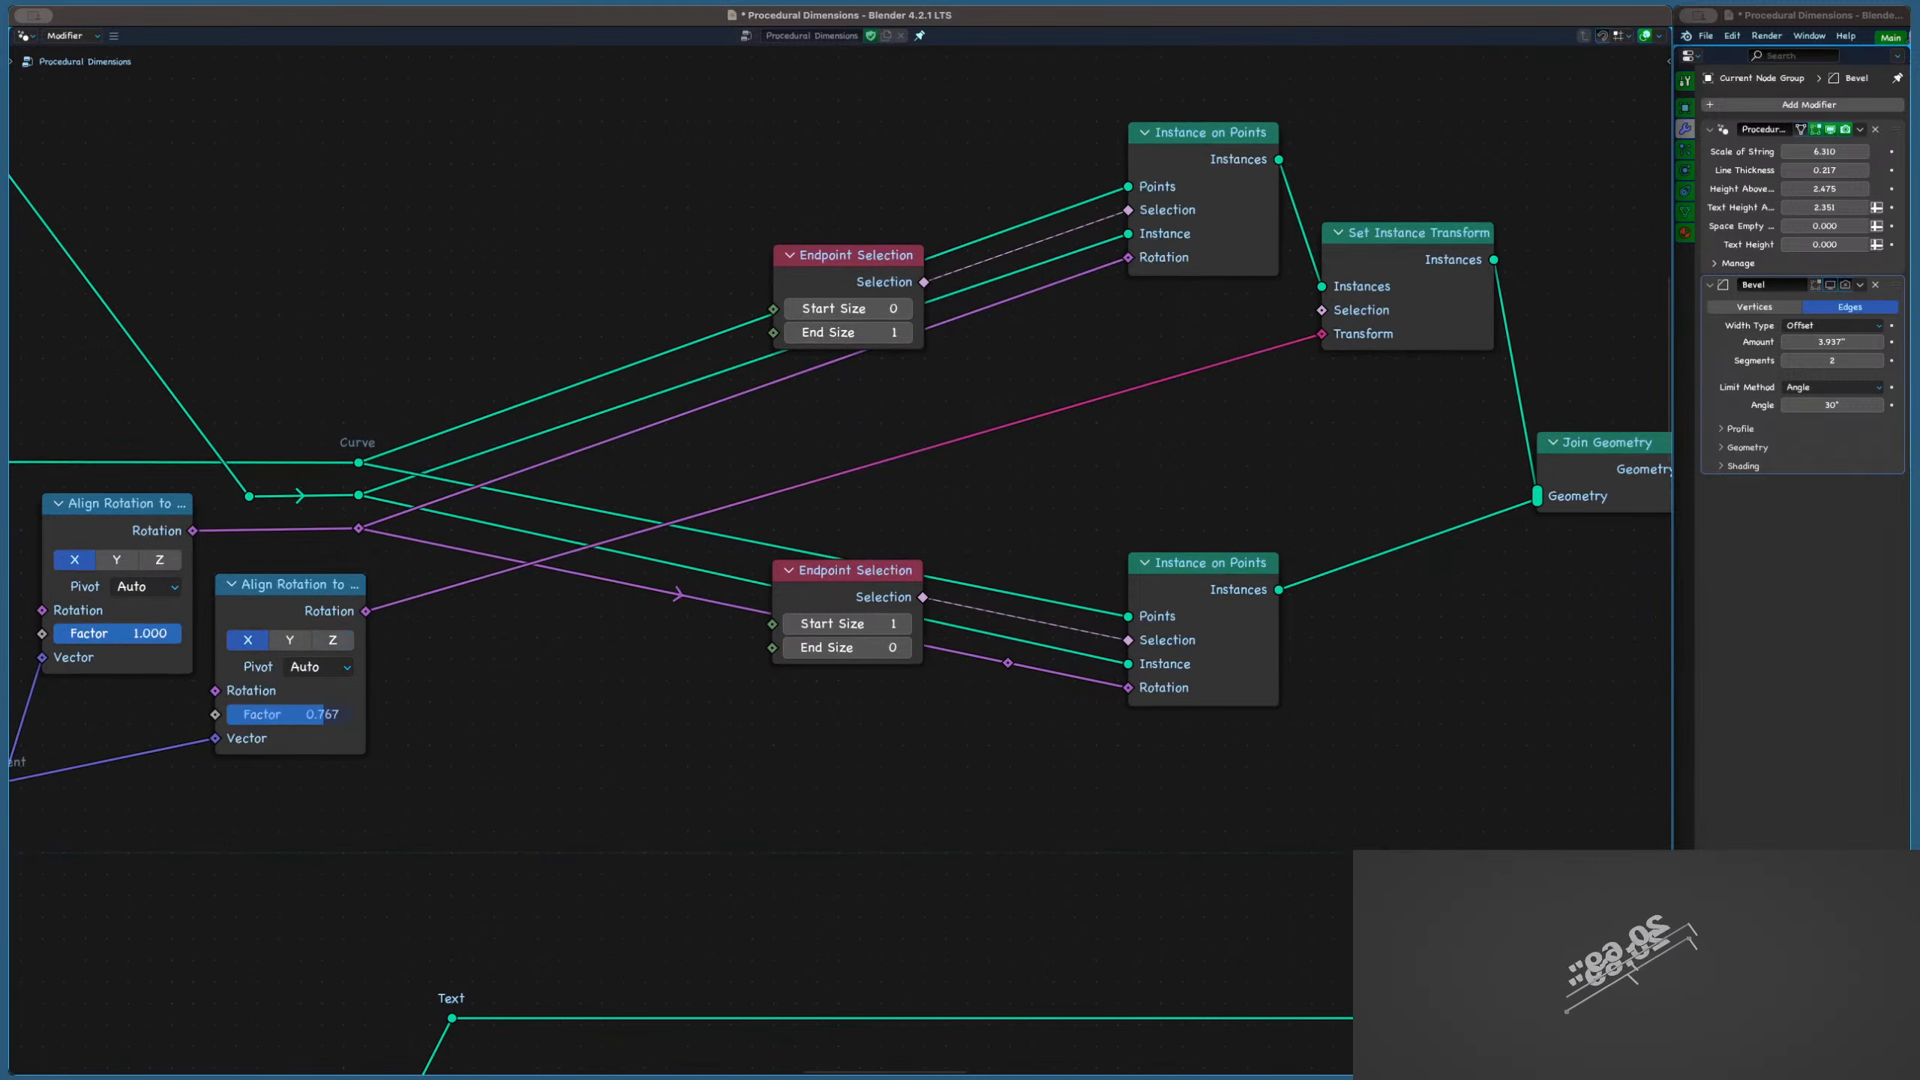
left_click_drag(323, 714, 354, 714)
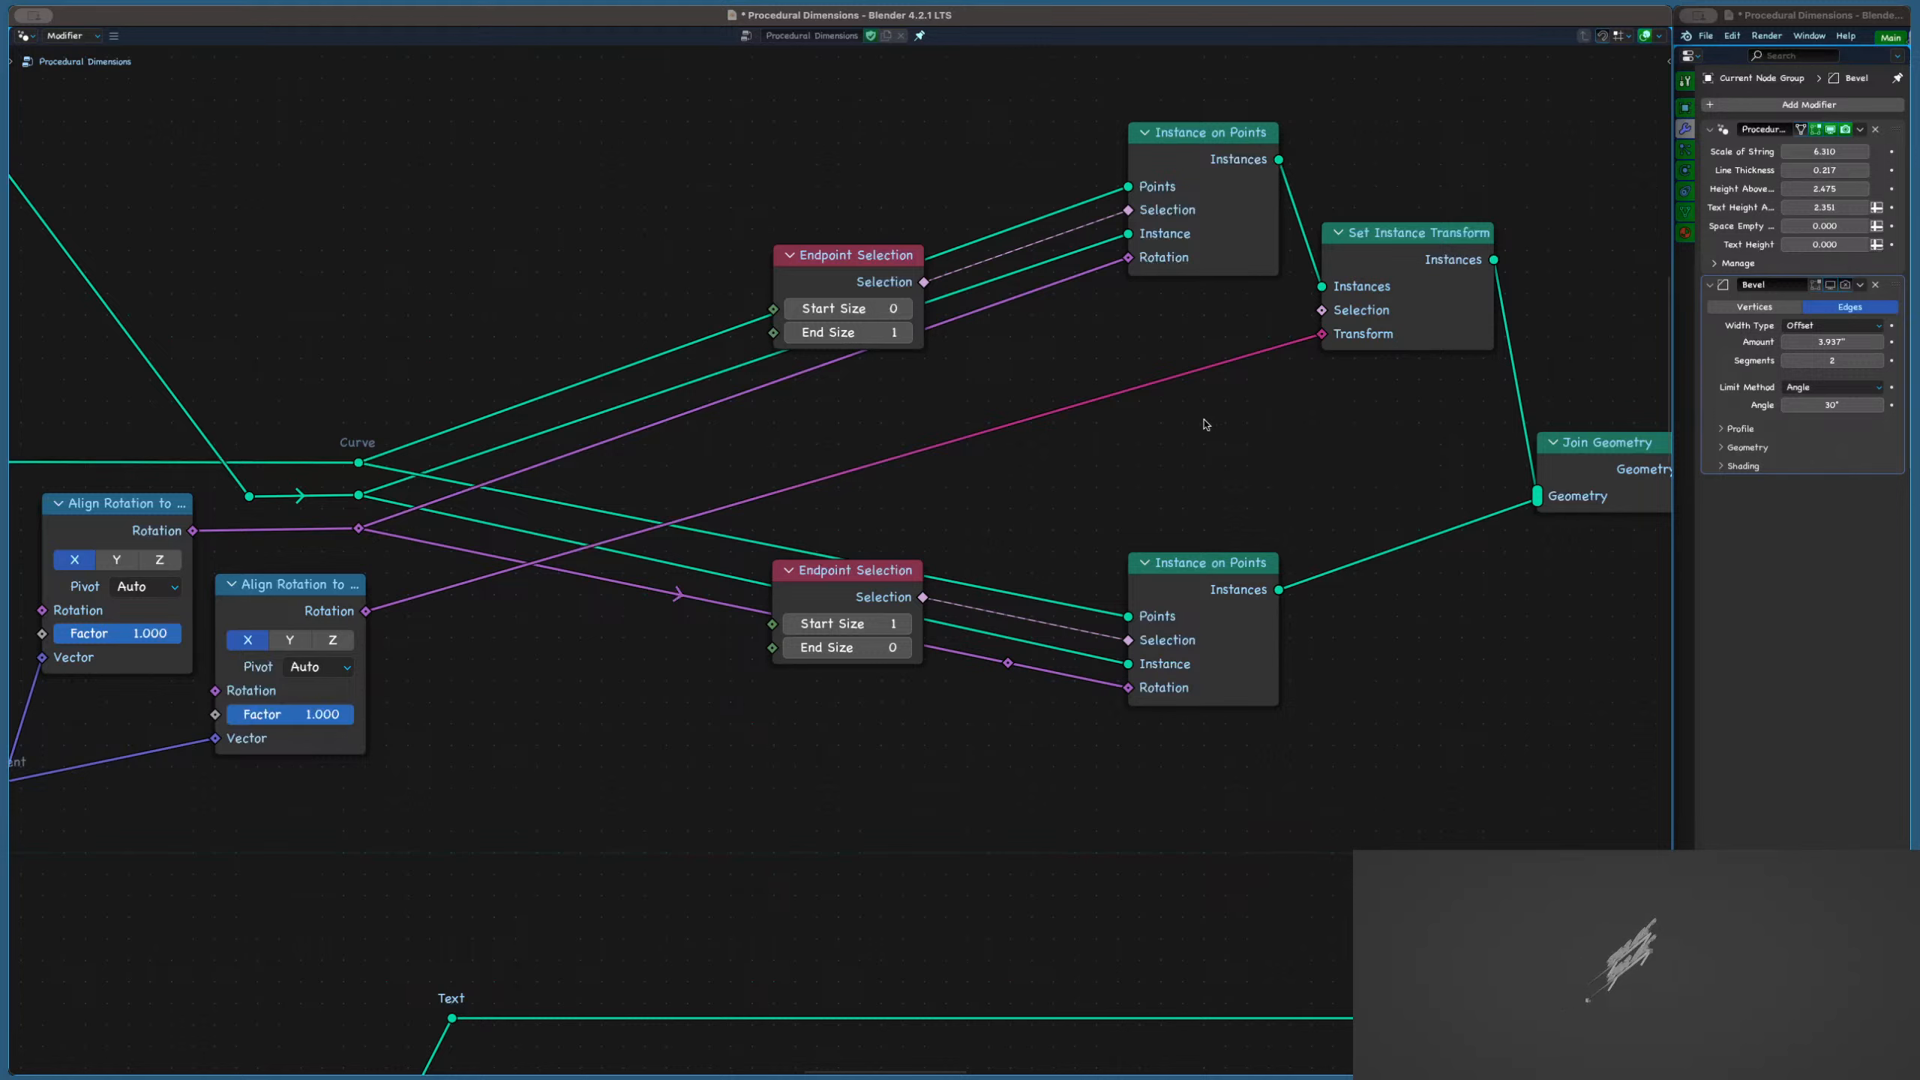
key("shift+a")
type("comb")
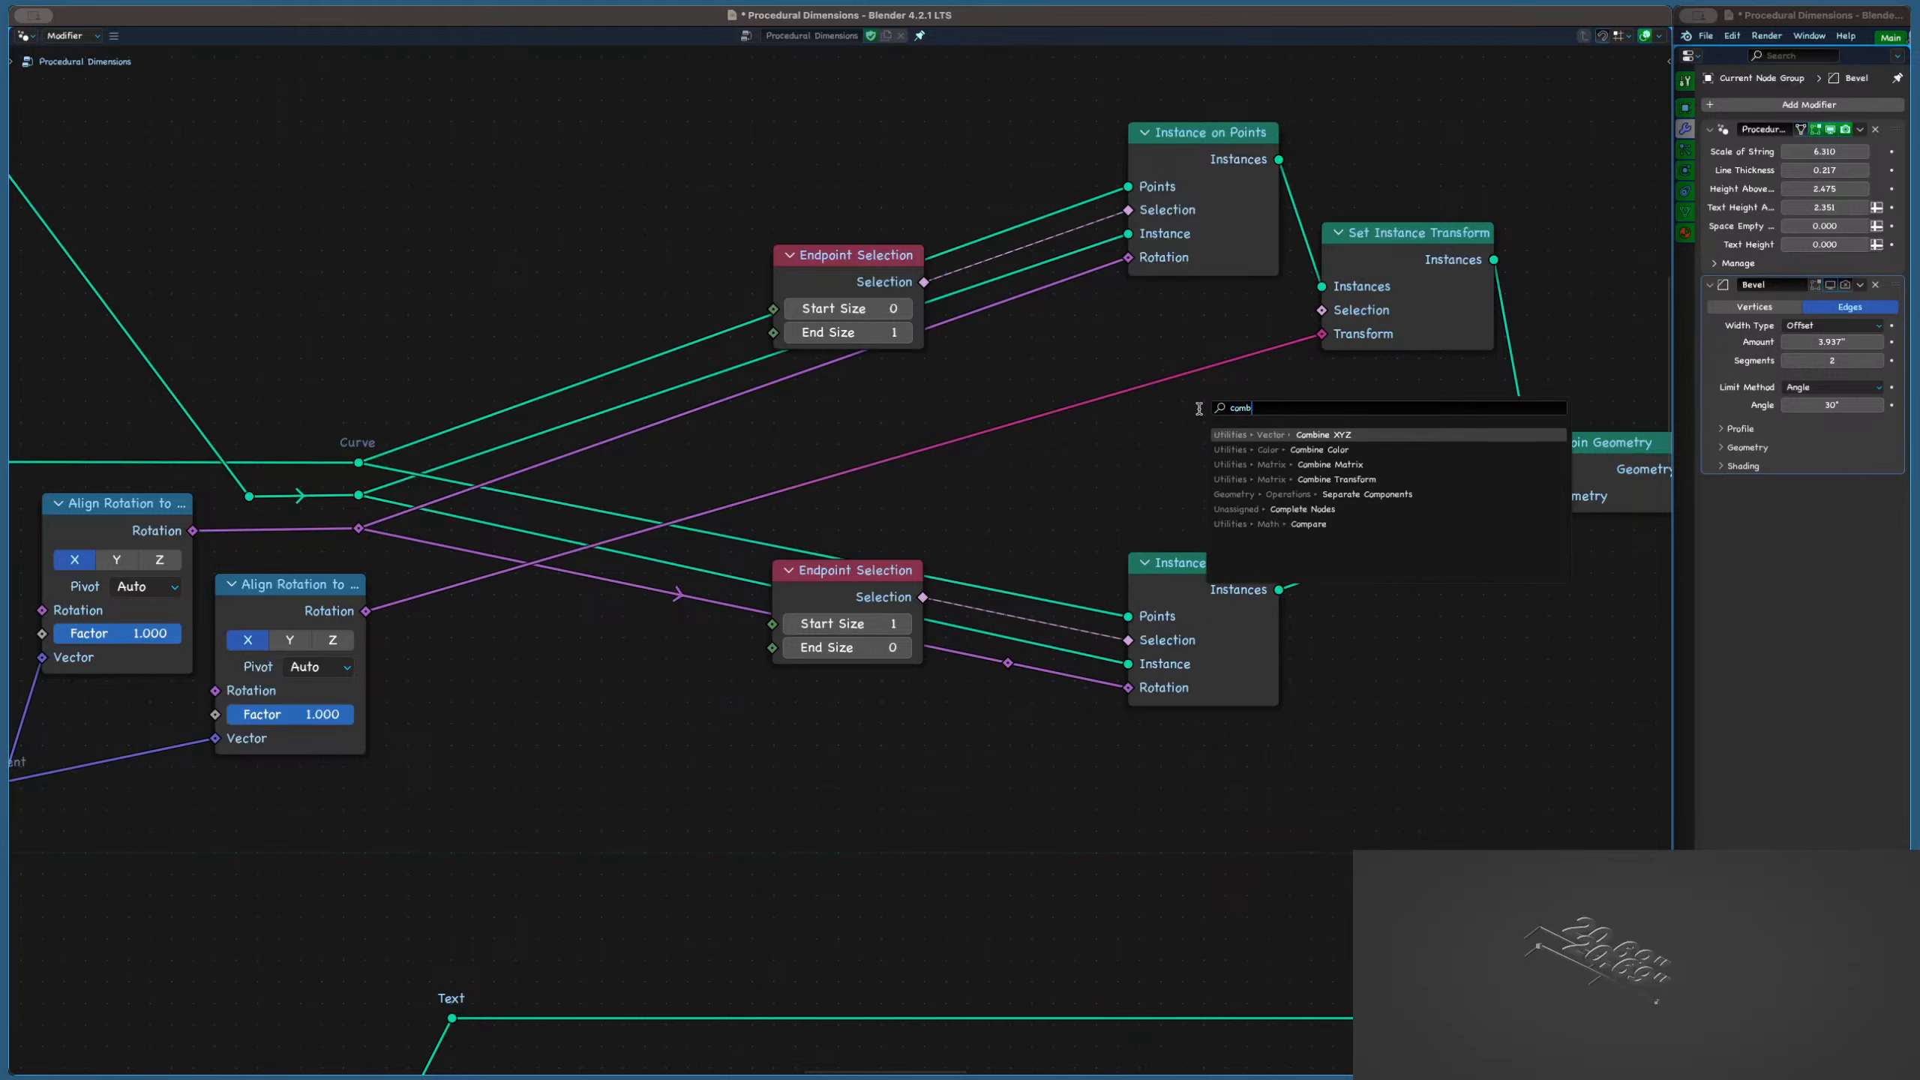
key("Down")
key("Down")
key("Return")
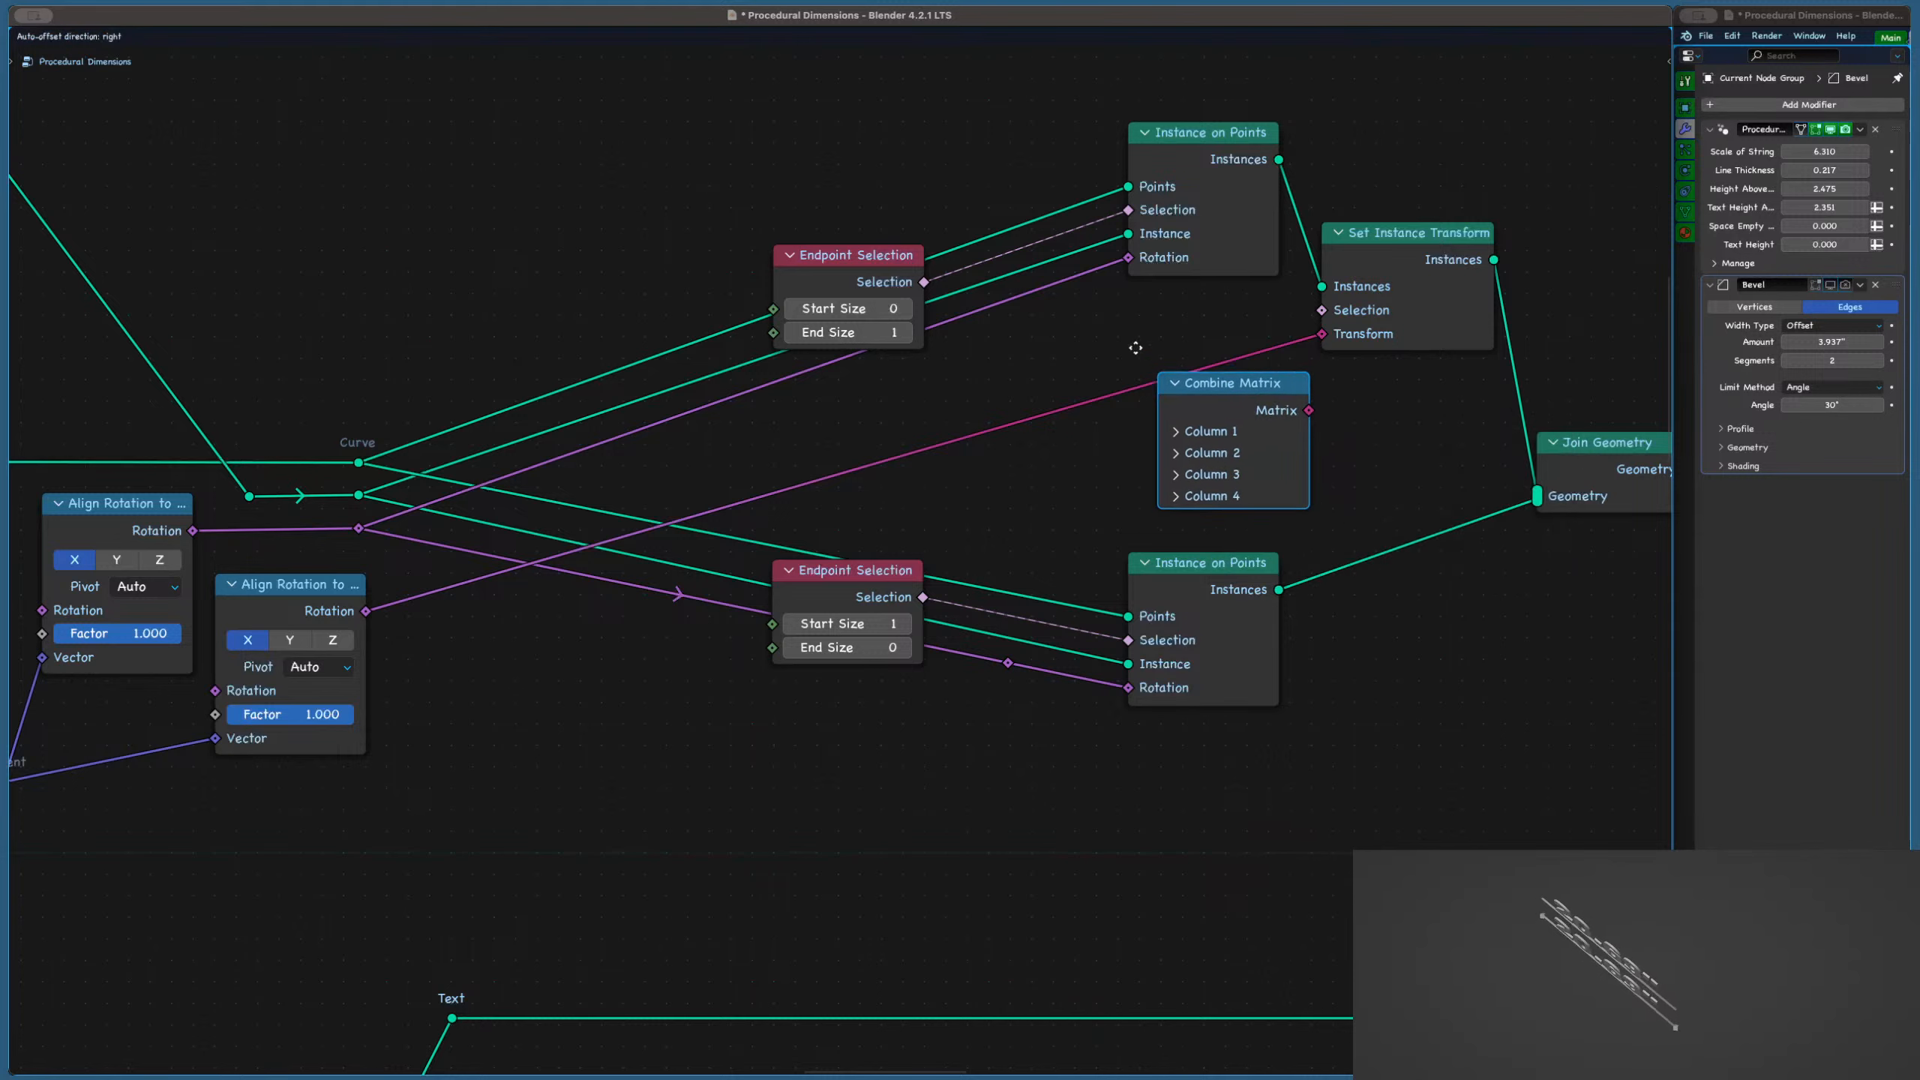
key("Escape")
Insert a Multiply Matrices node on the link between the duplicated Align Rotation to Vector node and Set Instance Transform
key("shift+a")
type("matrix")
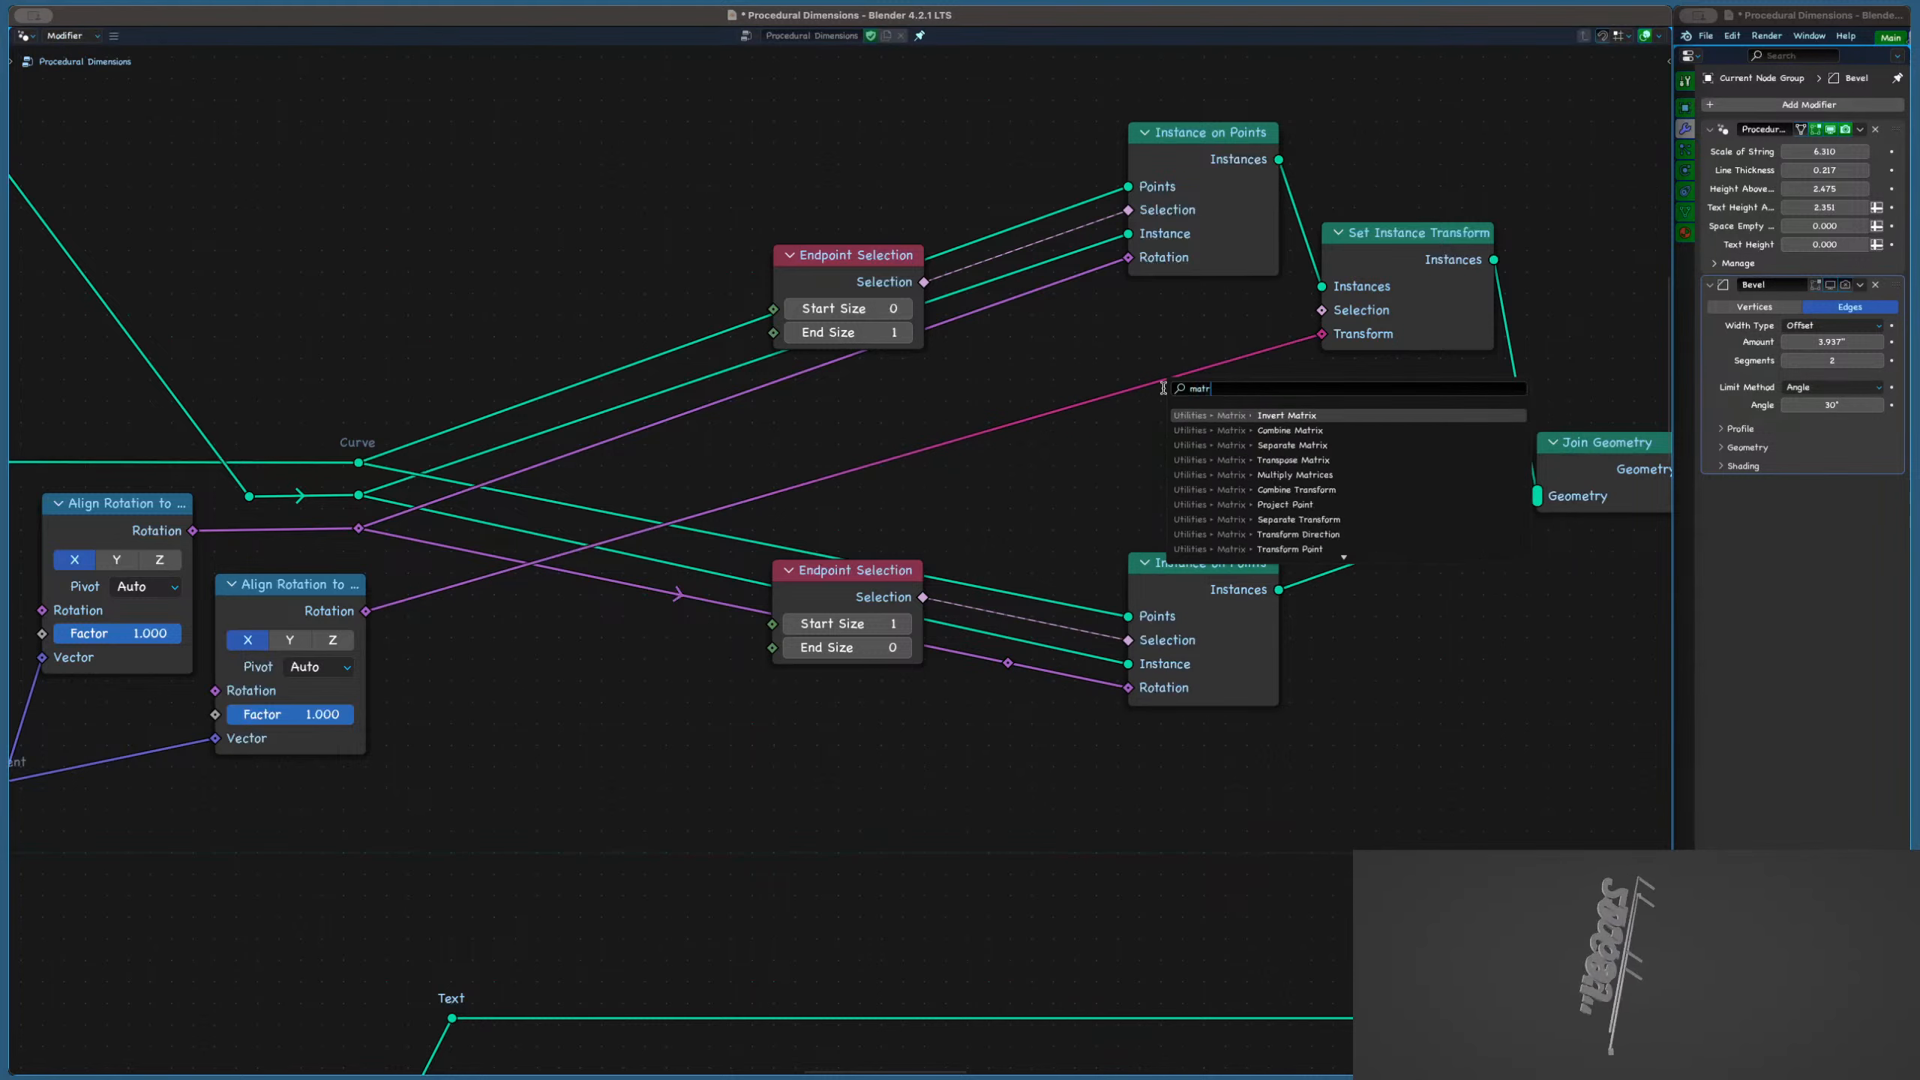
key("Down")
key("Down")
key("Down")
key("Down")
key("Down")
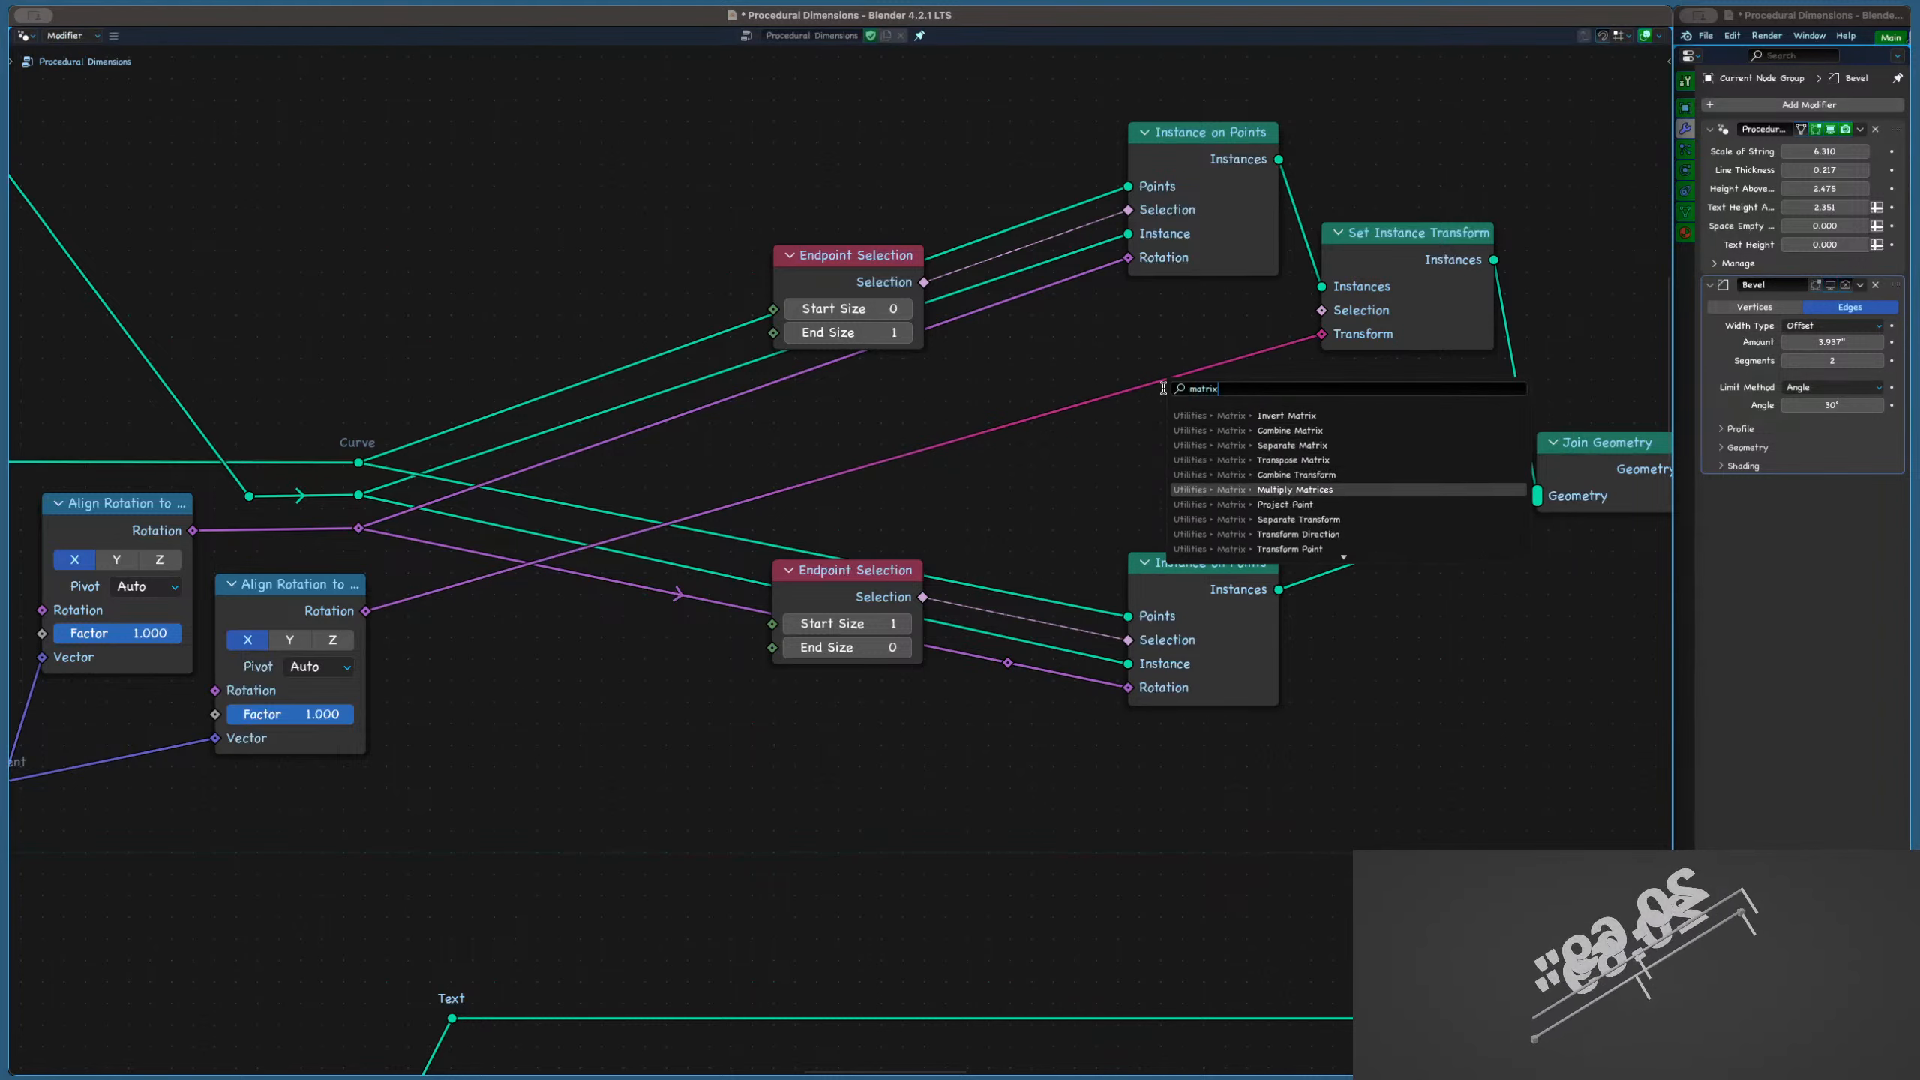
key("Return")
left_click(1147, 365)
scroll(1054, 398, "down", 3)
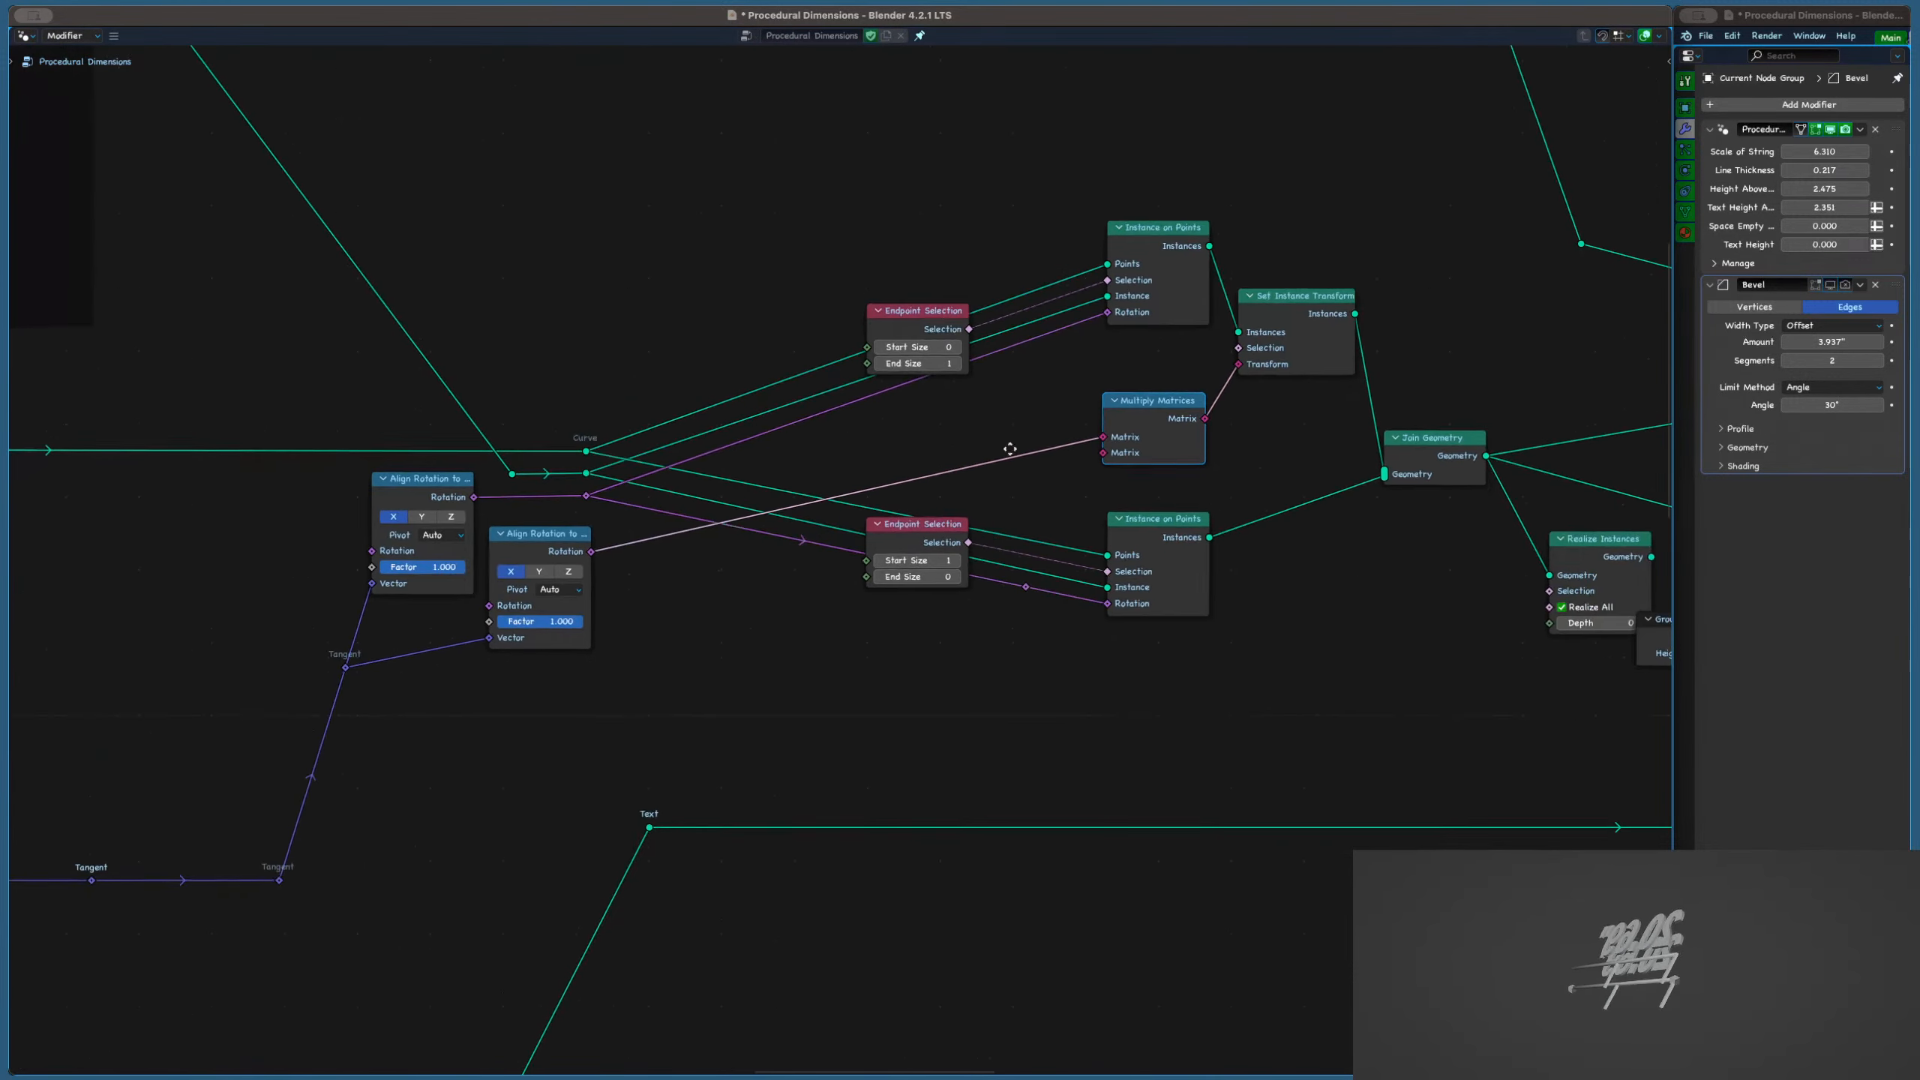
Add a Transform Geometry node beside the duplicated Align Rotation to Vector node
key("shift+a")
type("trand")
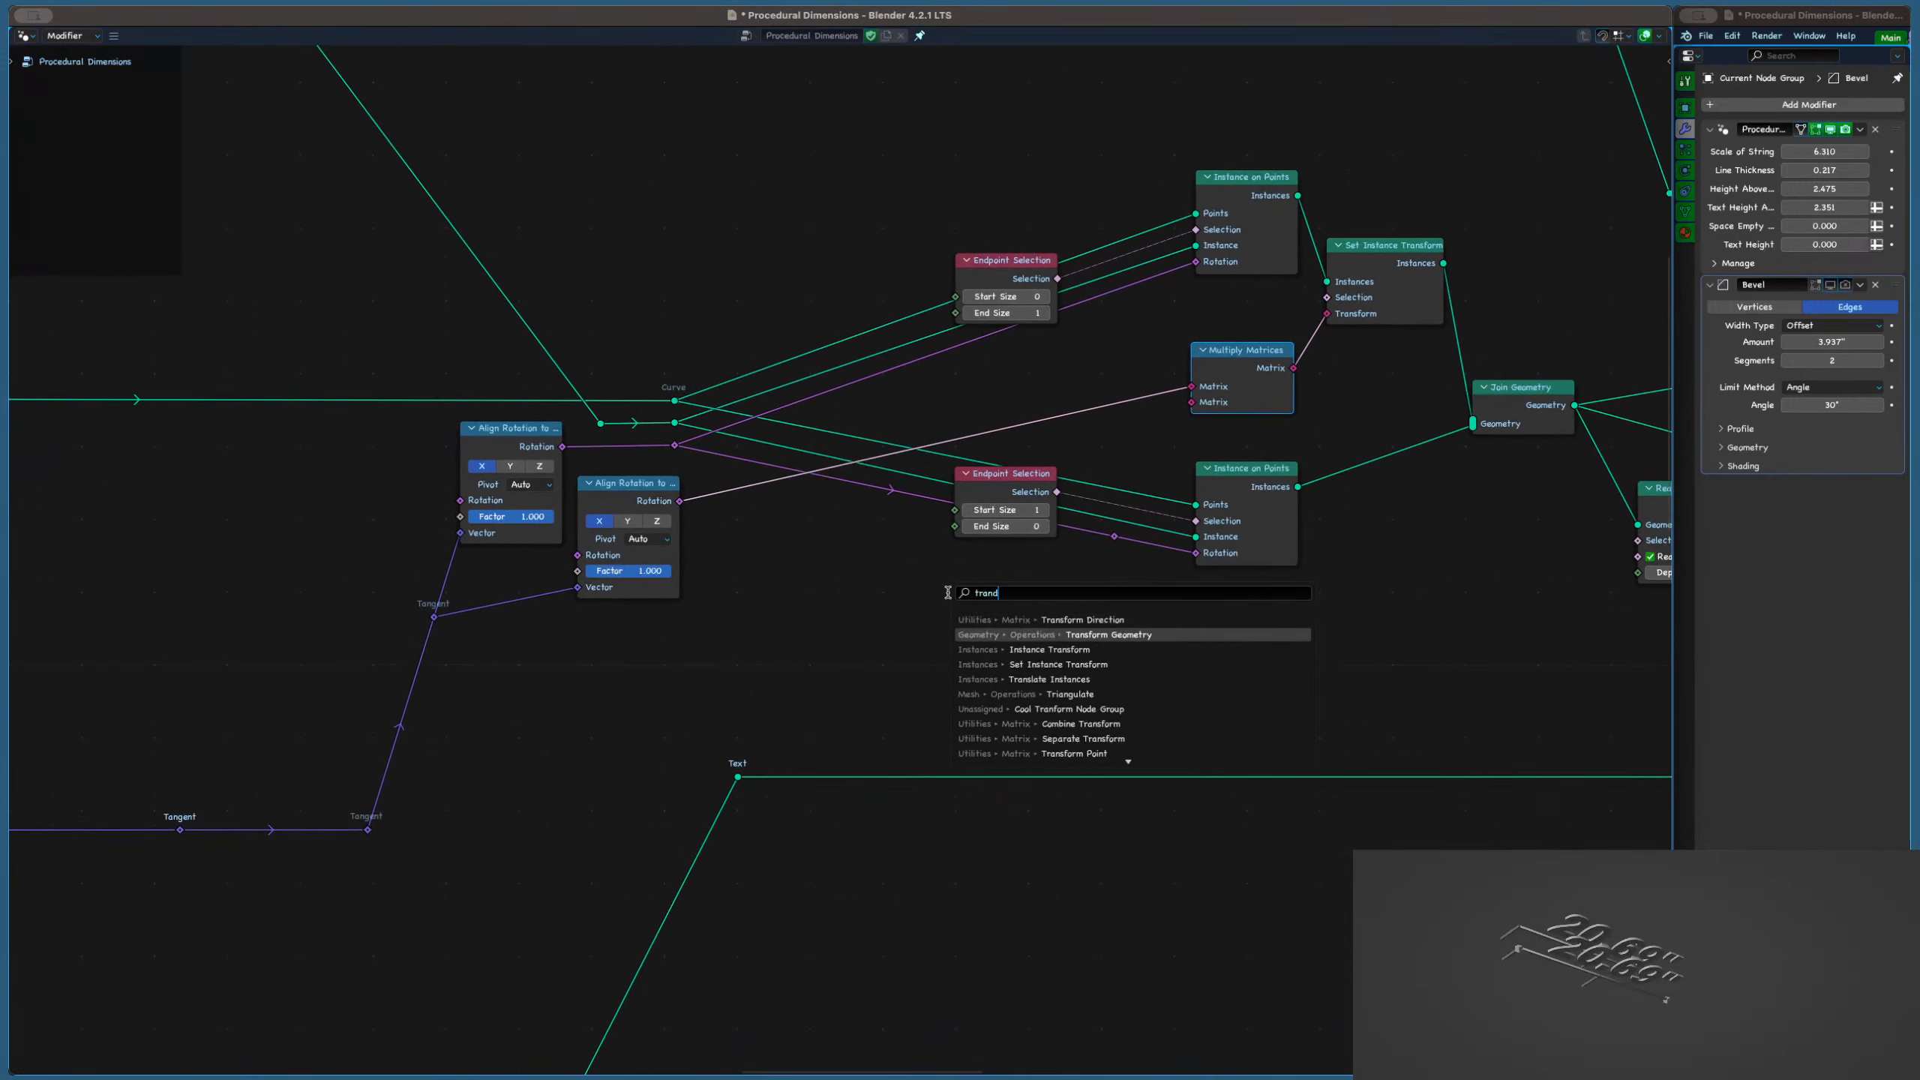
key("Return")
left_click(807, 508)
Try the new Transform Geometry node in Matrix mode as second input of Multiply Matrices and return it to Components mode
left_click(858, 552)
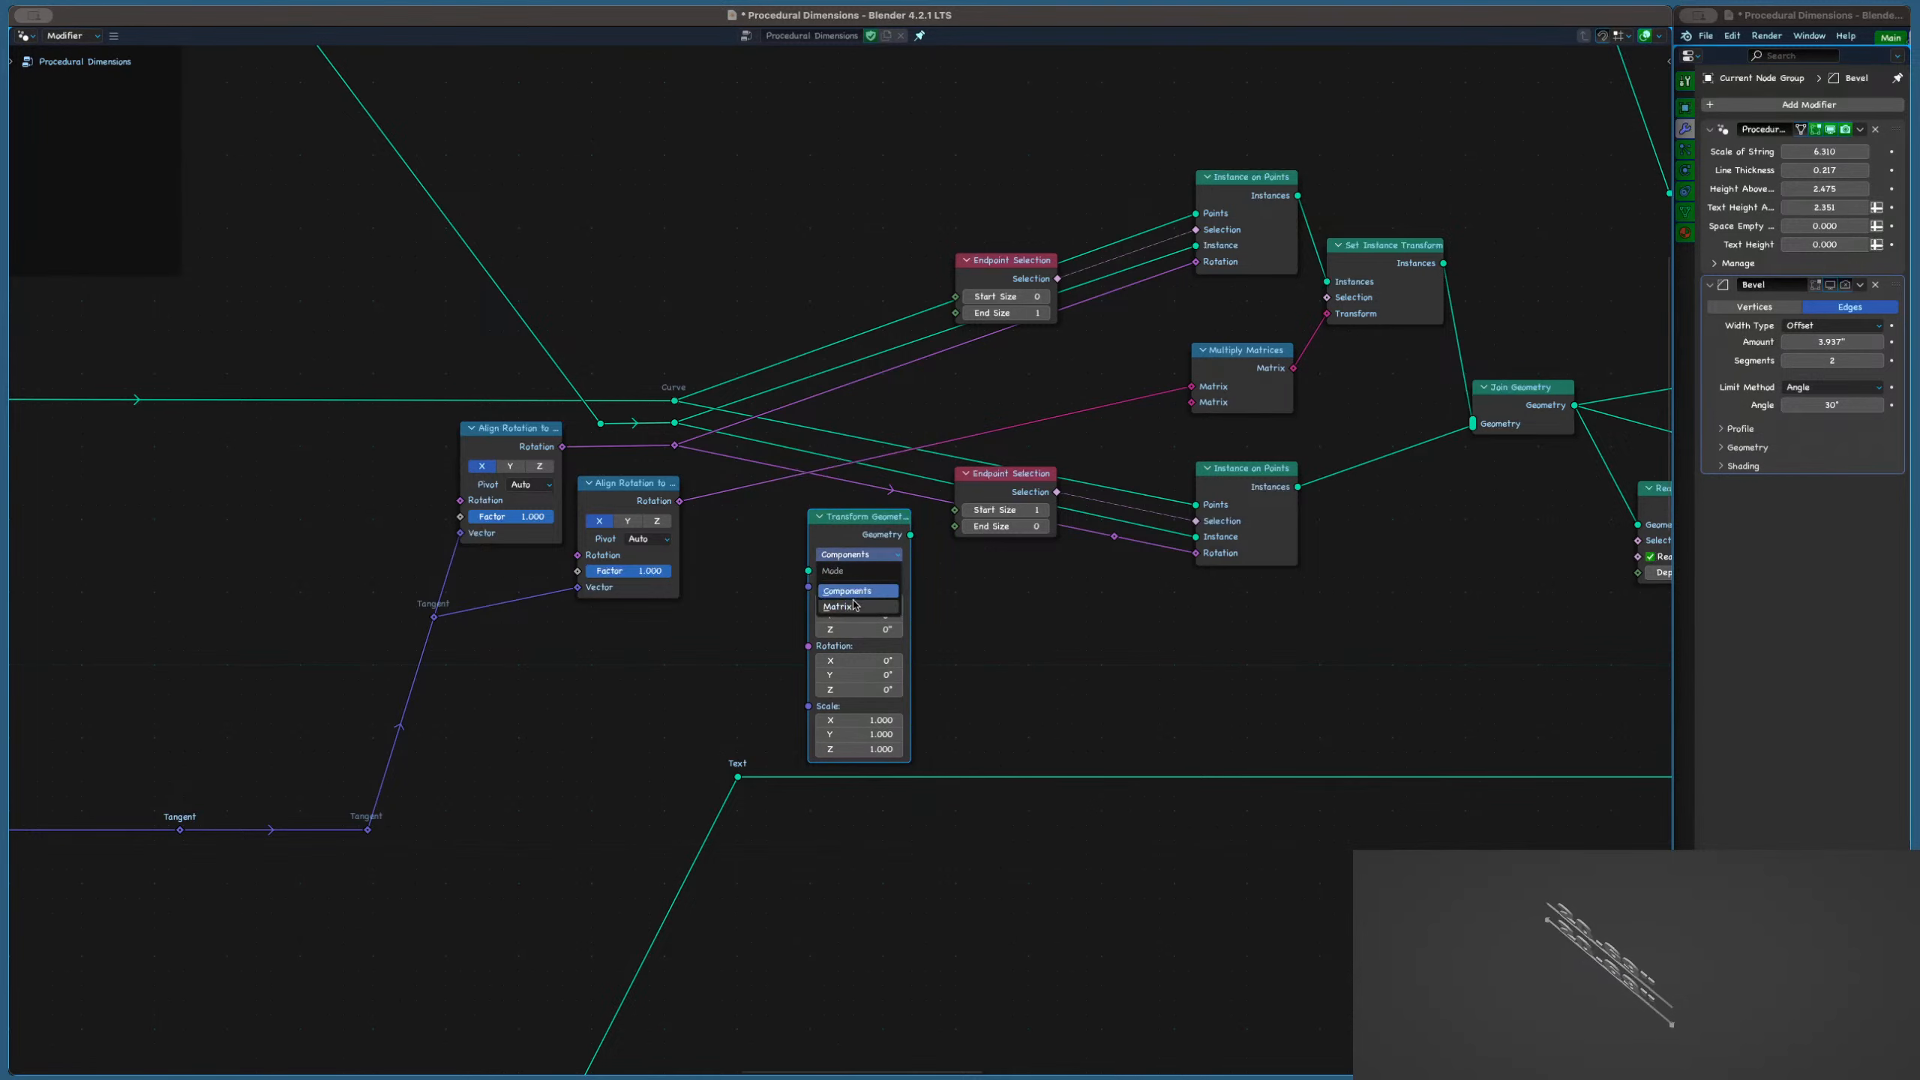
left_click(860, 605)
left_click_drag(891, 528, 888, 528)
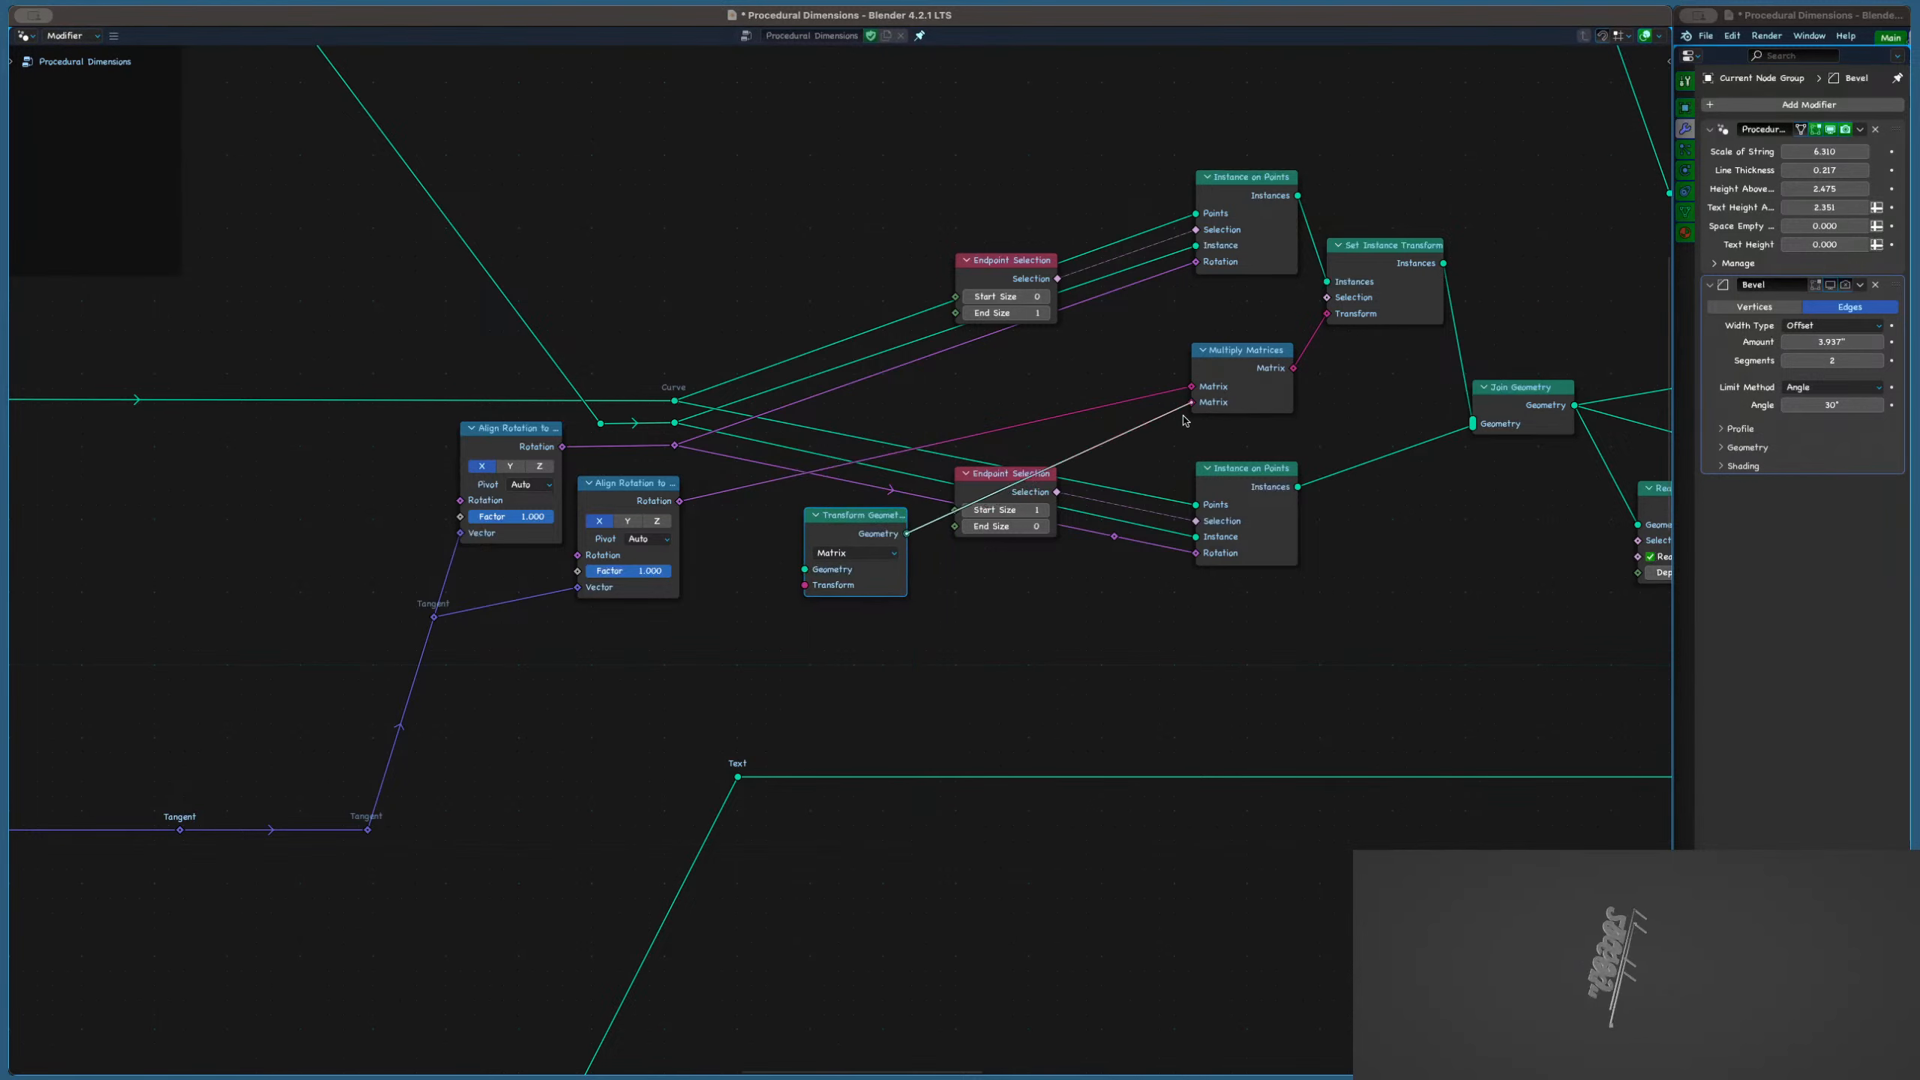
left_click(855, 554)
left_click(843, 590)
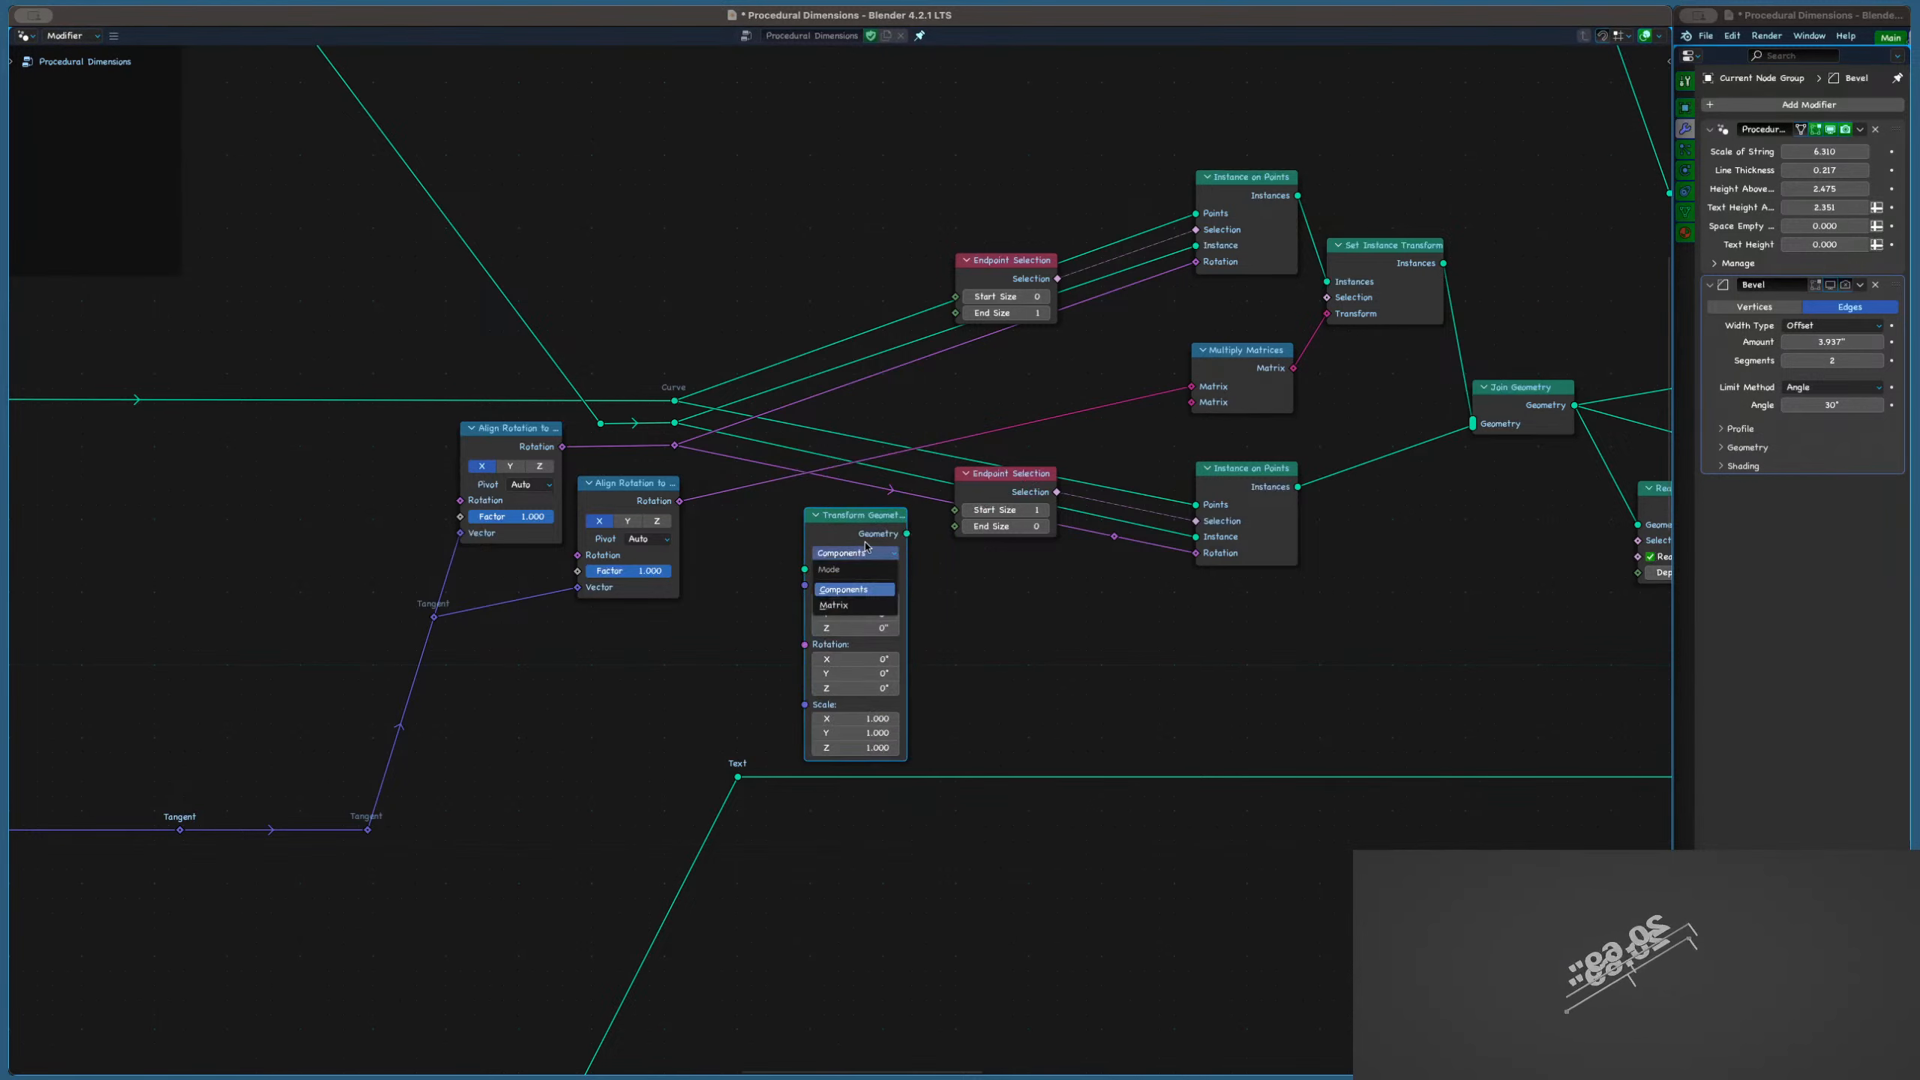
Delete the new Transform Geometry node beside the duplicated Align Rotation to Vector node
left_click_drag(906, 533, 1056, 478)
left_click(838, 529)
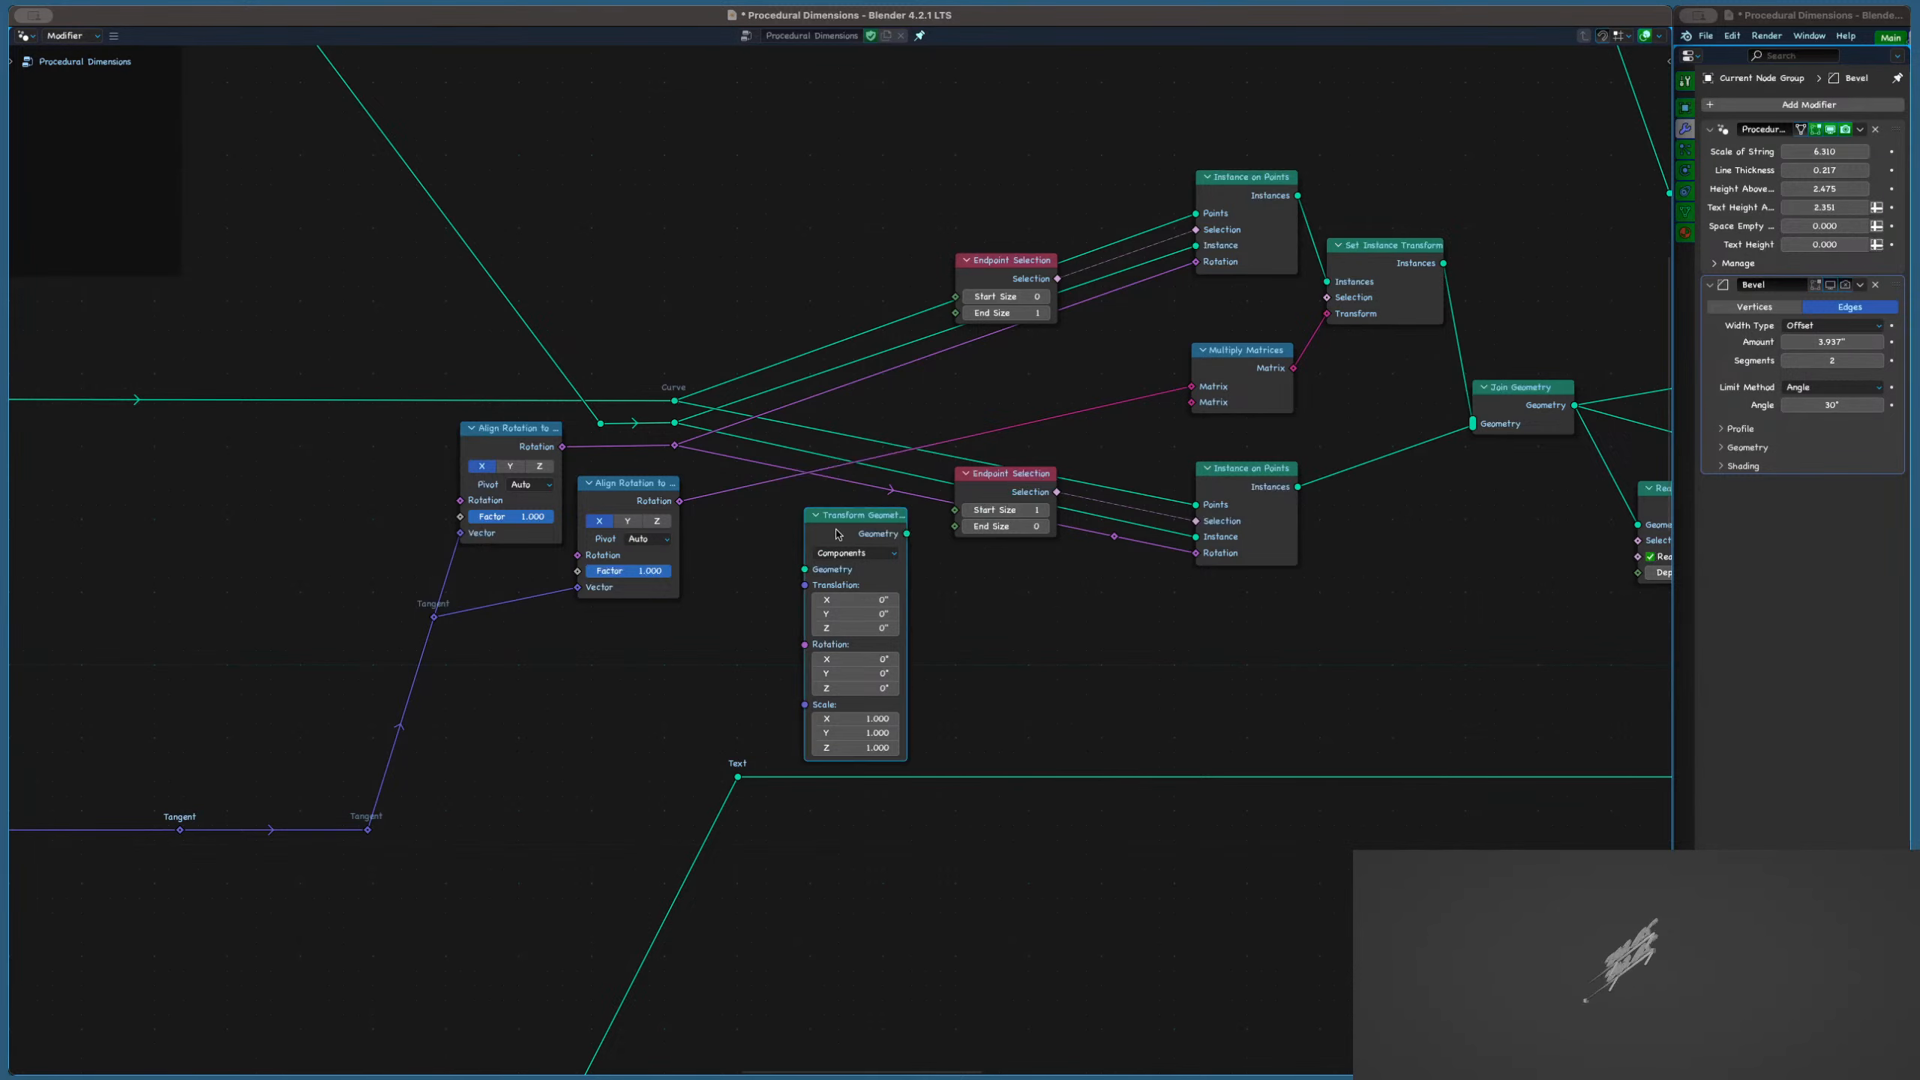
key("x")
key("shift+a")
left_click(837, 530)
key("Escape")
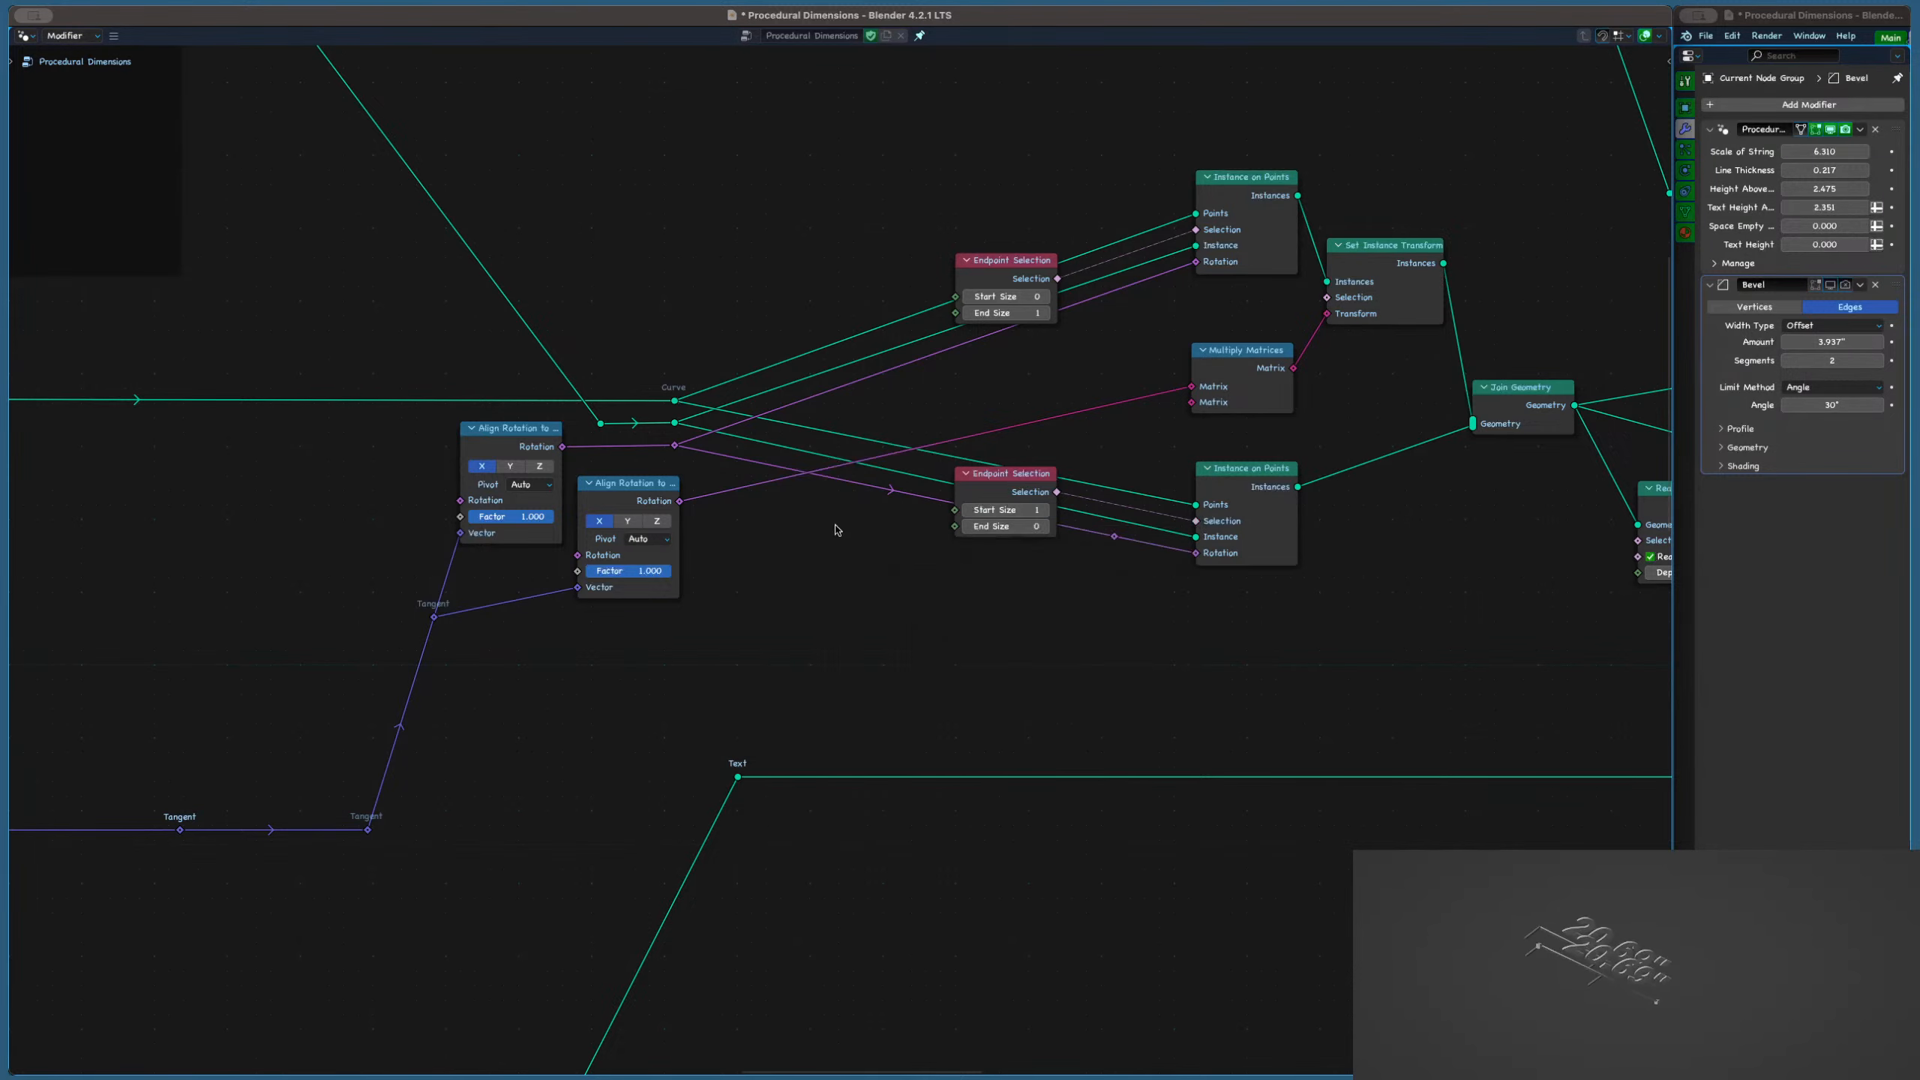
scroll(837, 530, "down", 6)
scroll(994, 459, "up", 3)
scroll(994, 459, "up", 5)
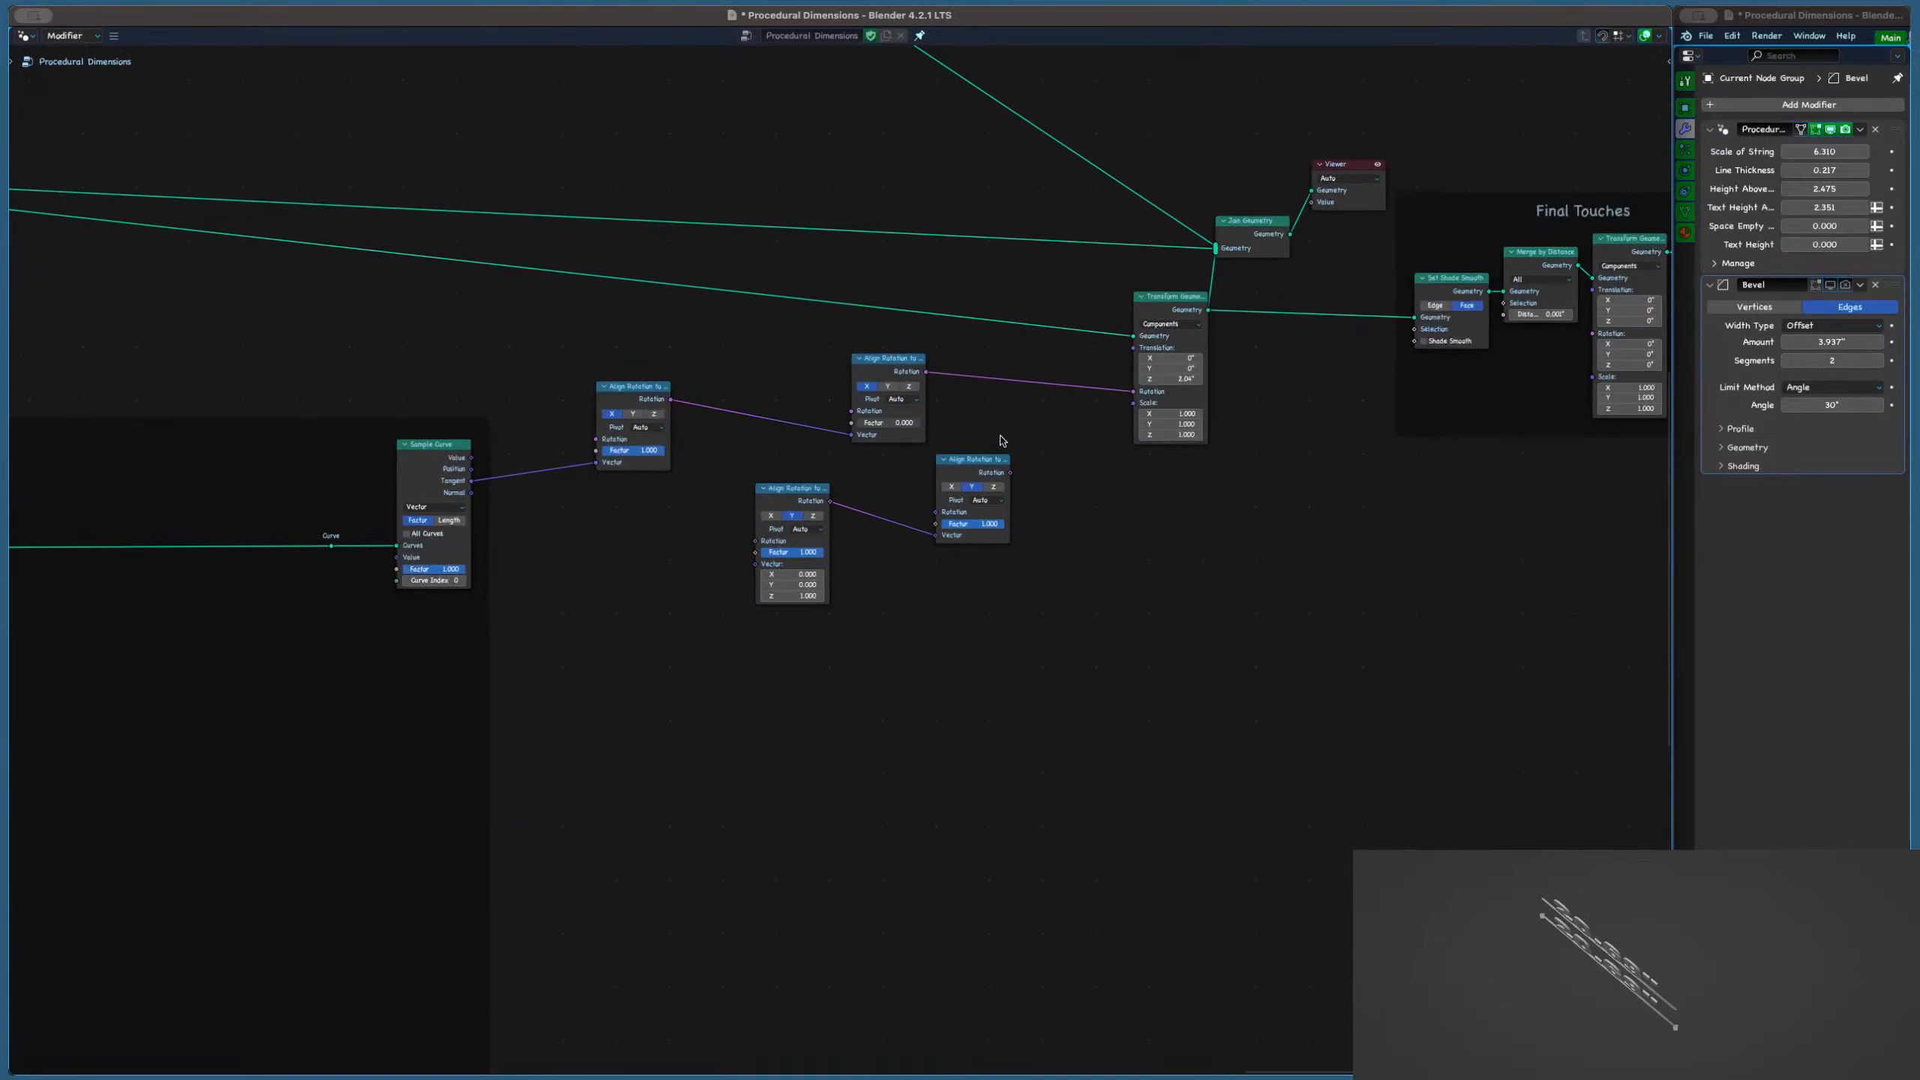
left_click(980, 465)
scroll(980, 466, "down", 6)
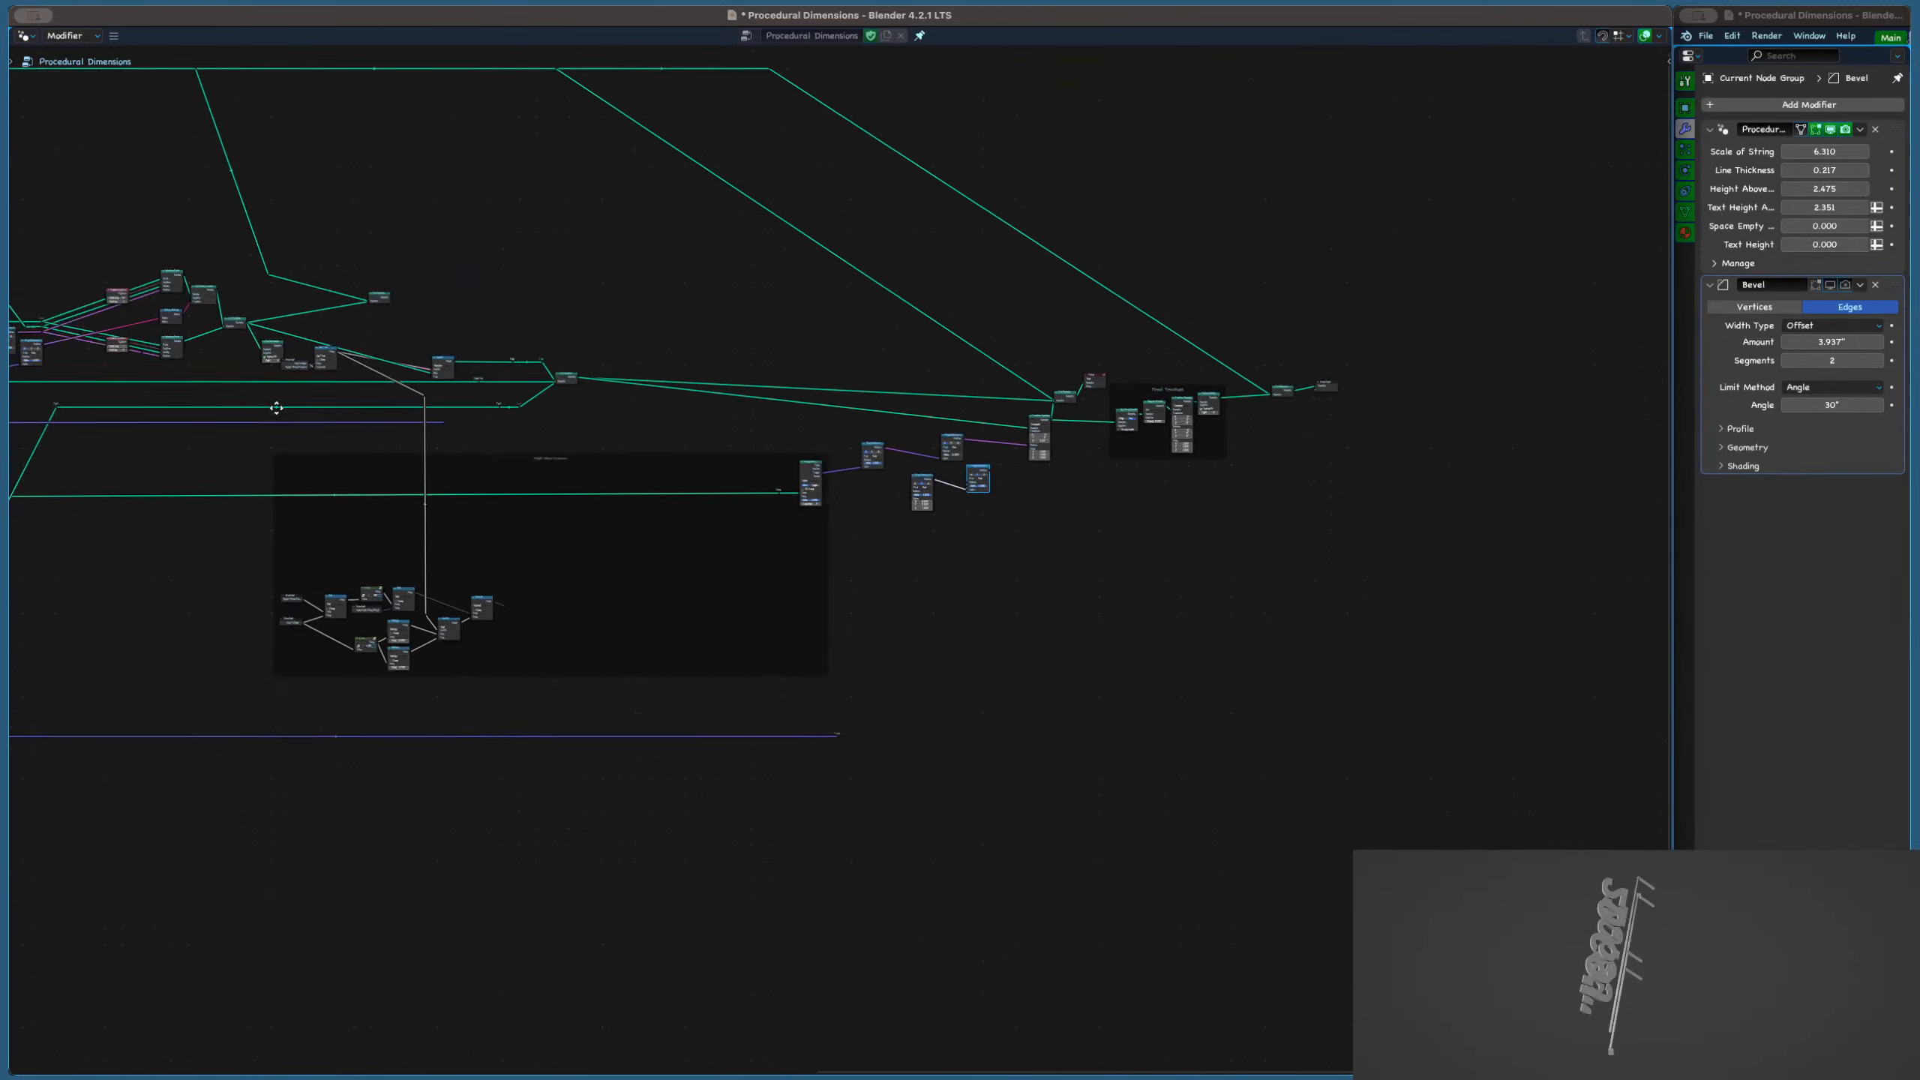
Find the matrix nodes and add a Combine Transform node between the duplicated Align Rotation to Vector and lower Endpoint Selection nodes
scroll(895, 449, "up", 5)
scroll(895, 450, "up", 2)
key("shift+a")
type("matrix")
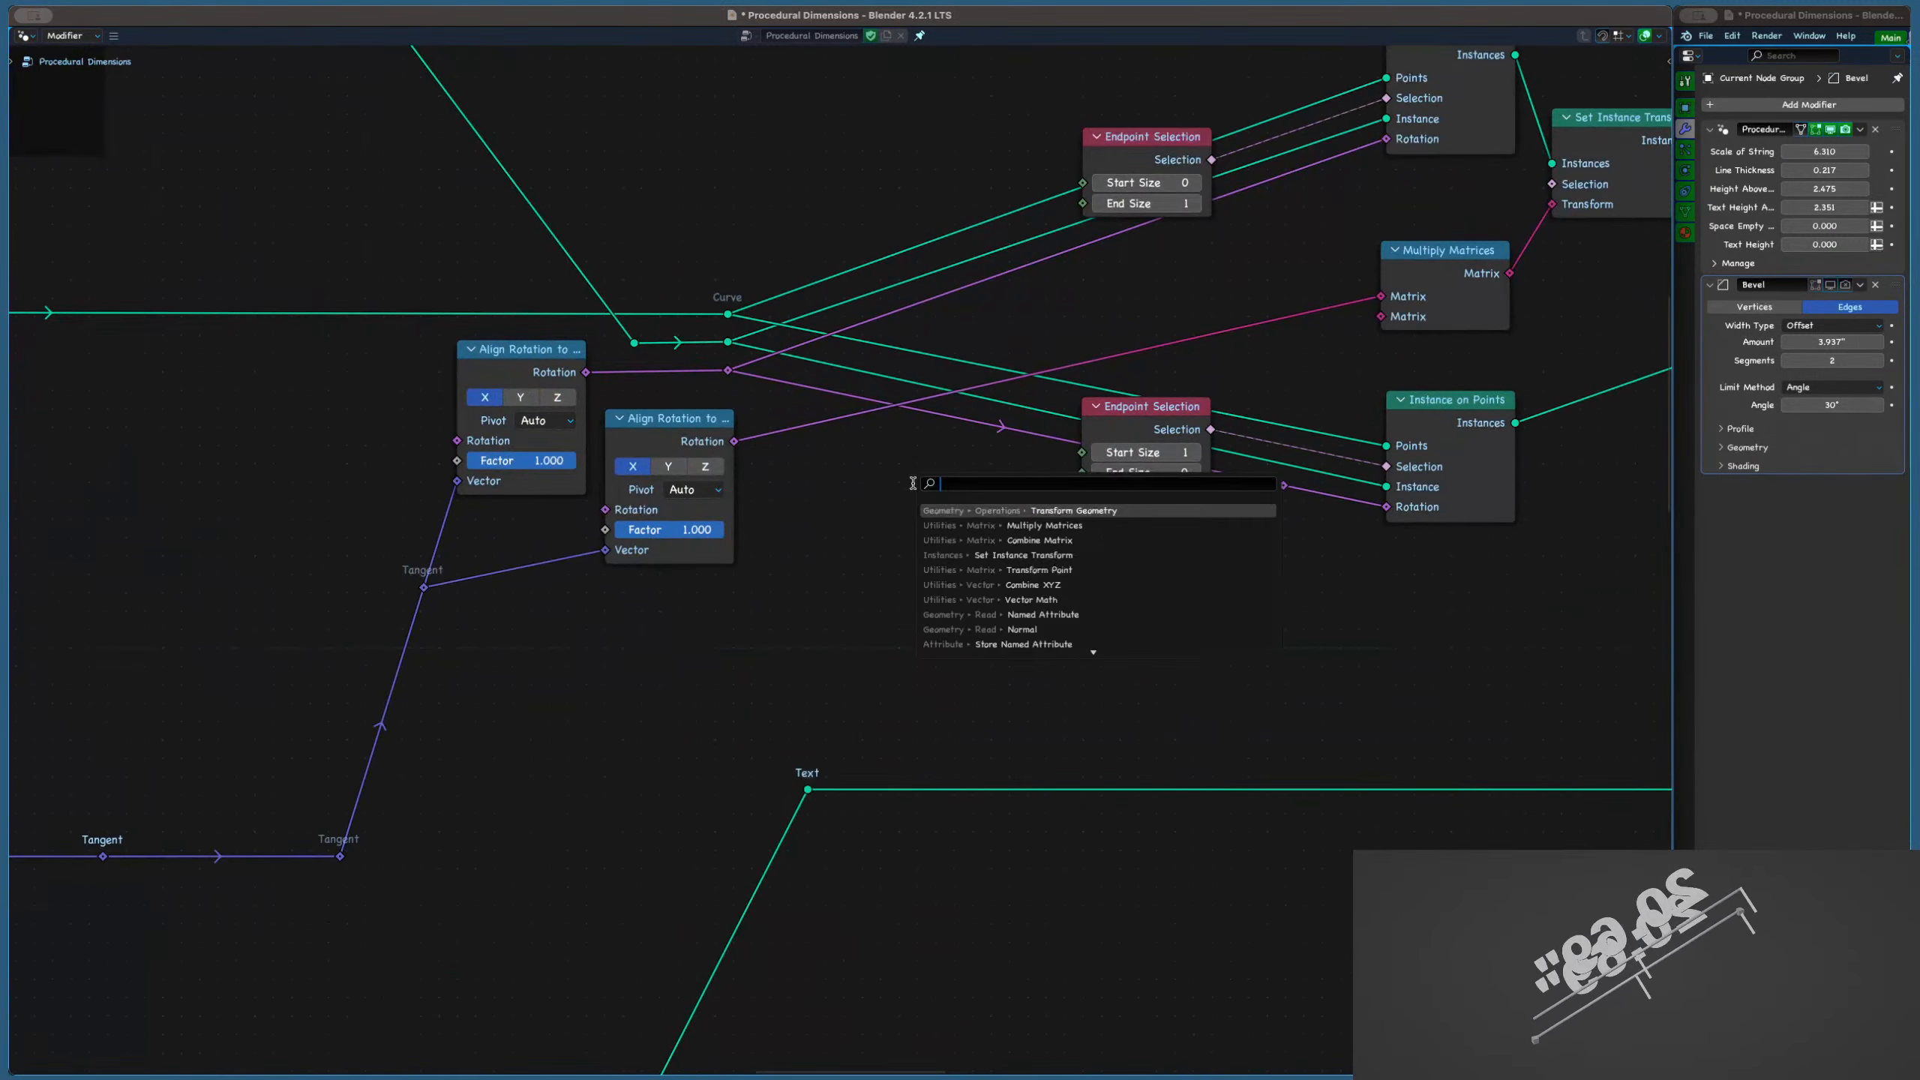
key("Down")
key("Down")
key("Down")
key("Down")
key("Down")
key("Down")
key("Down")
key("Down")
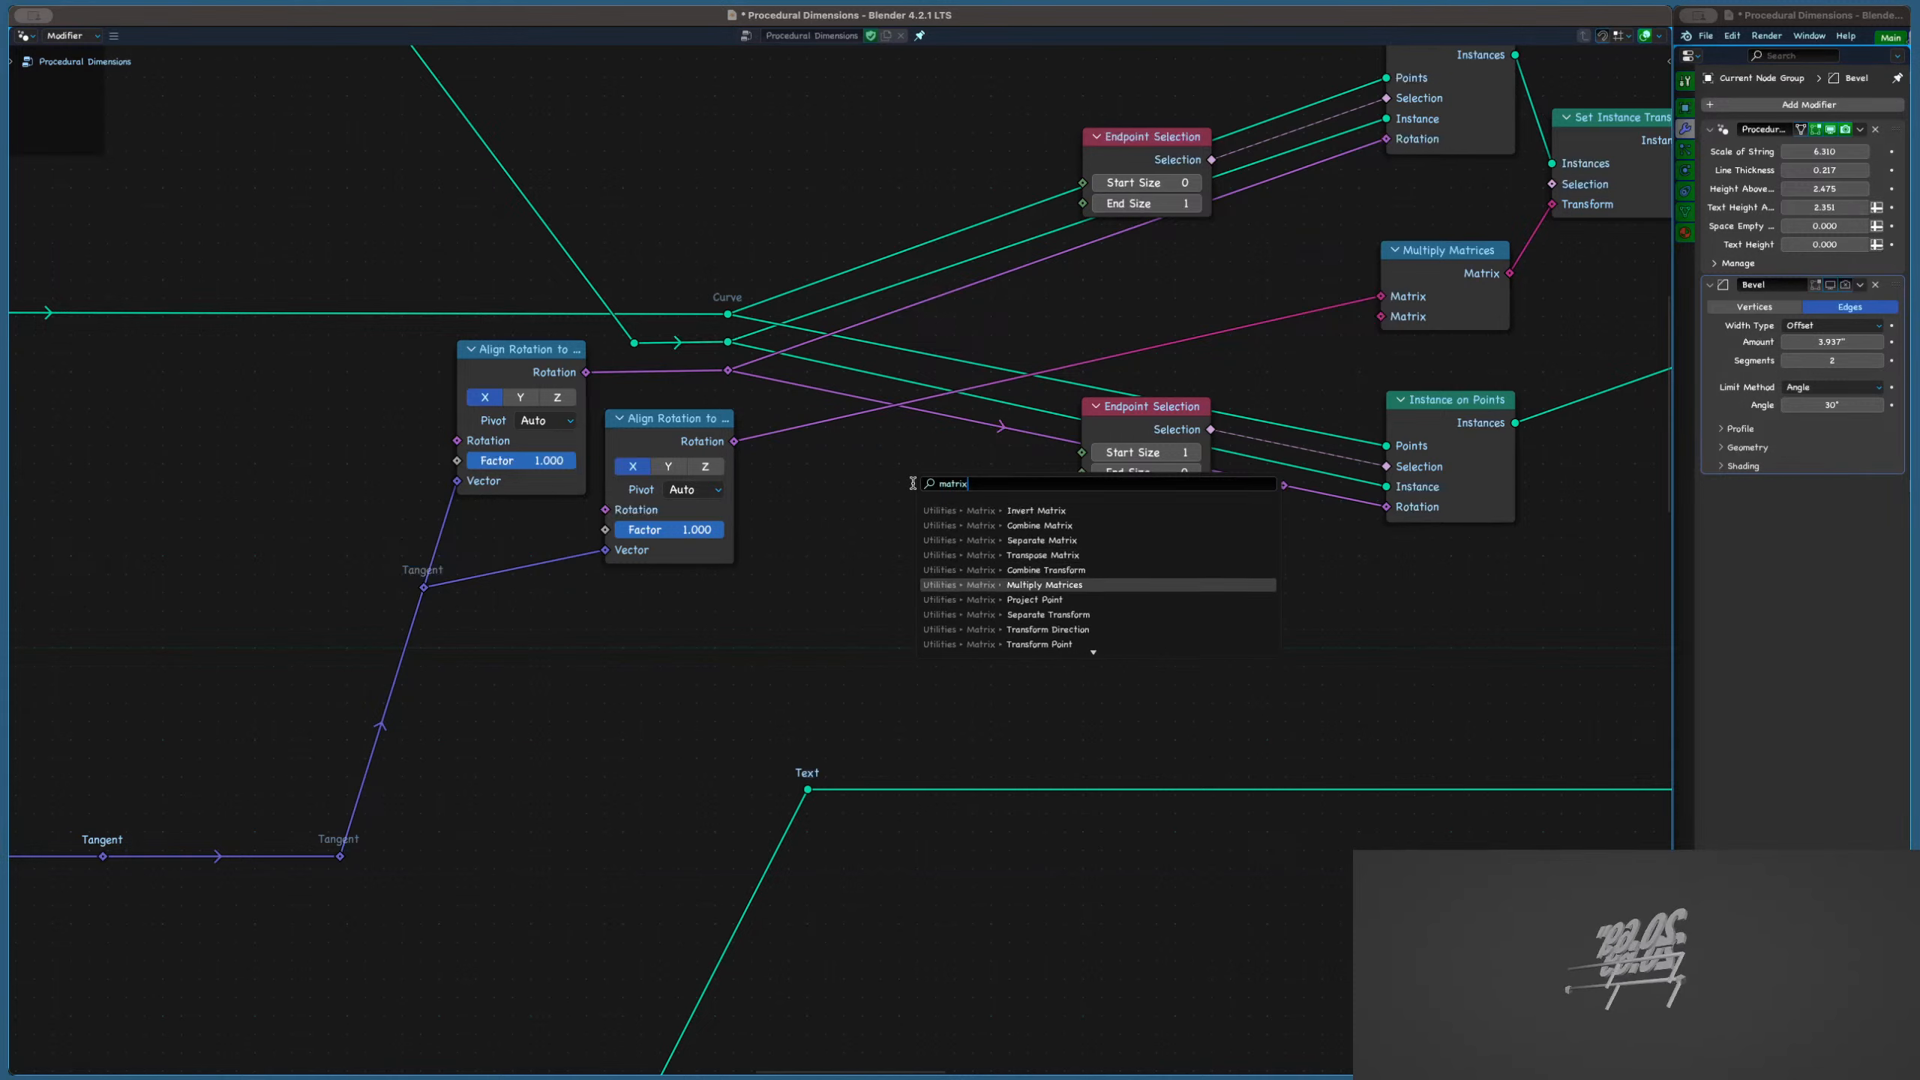
key("Up")
key("Up")
key("Up")
key("Up")
key("Return")
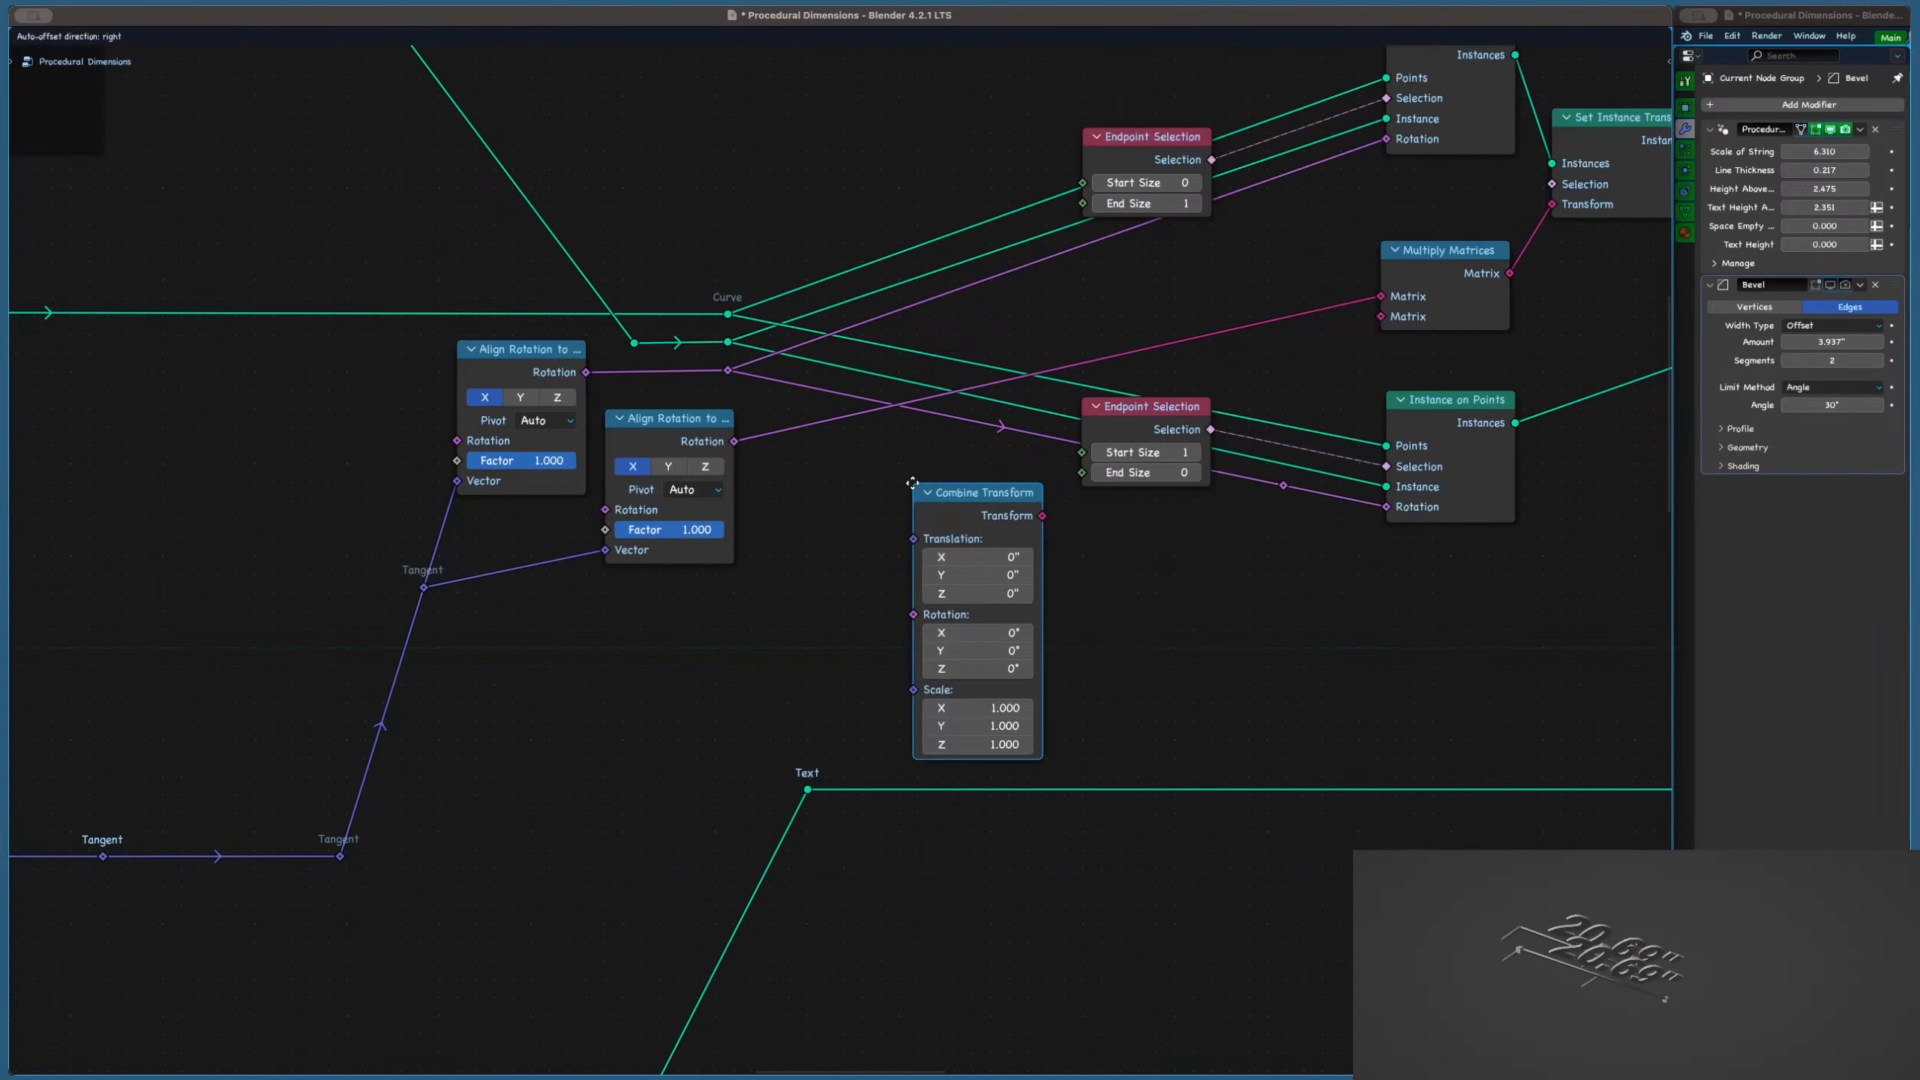
left_click(913, 481)
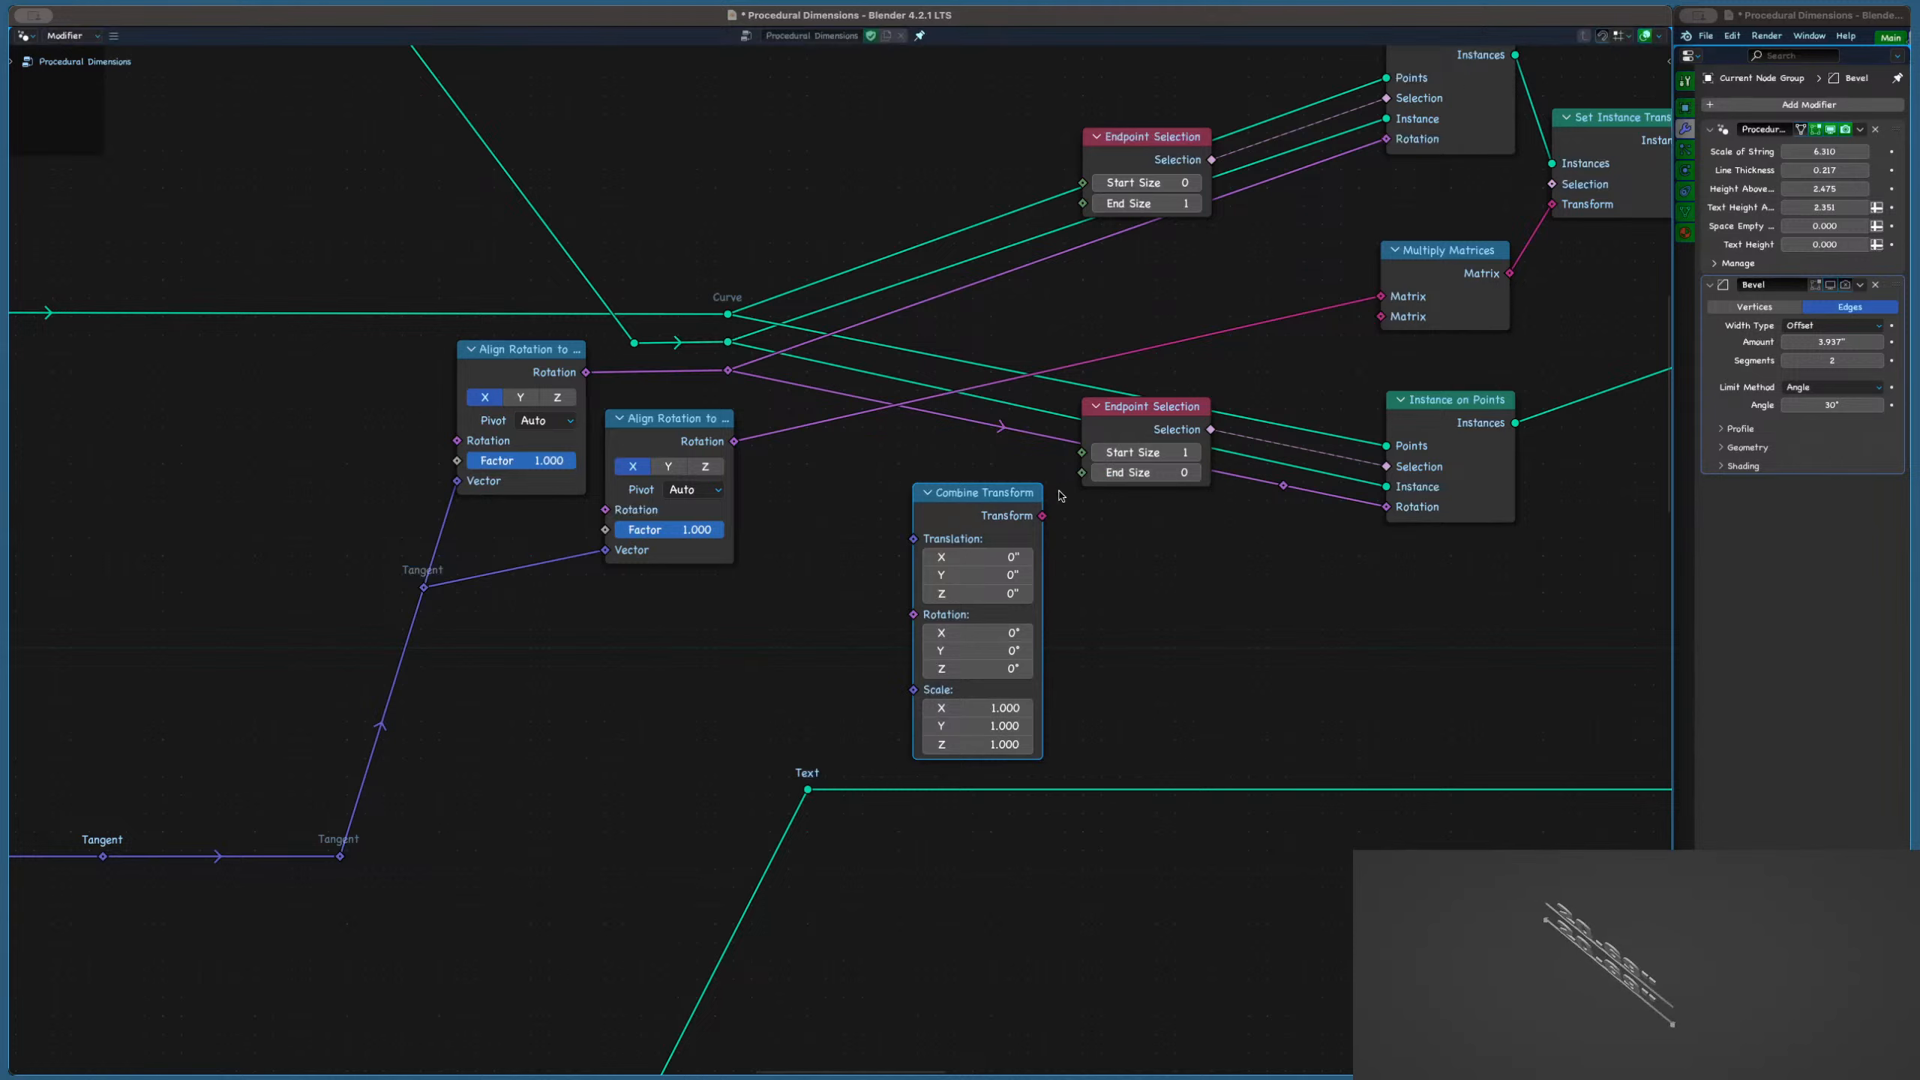
Reposition the Combine Transform node and link its Transform output to the second Matrix input of Multiply Matrices
key("g")
left_click(994, 500)
left_click_drag(990, 482, 1381, 317)
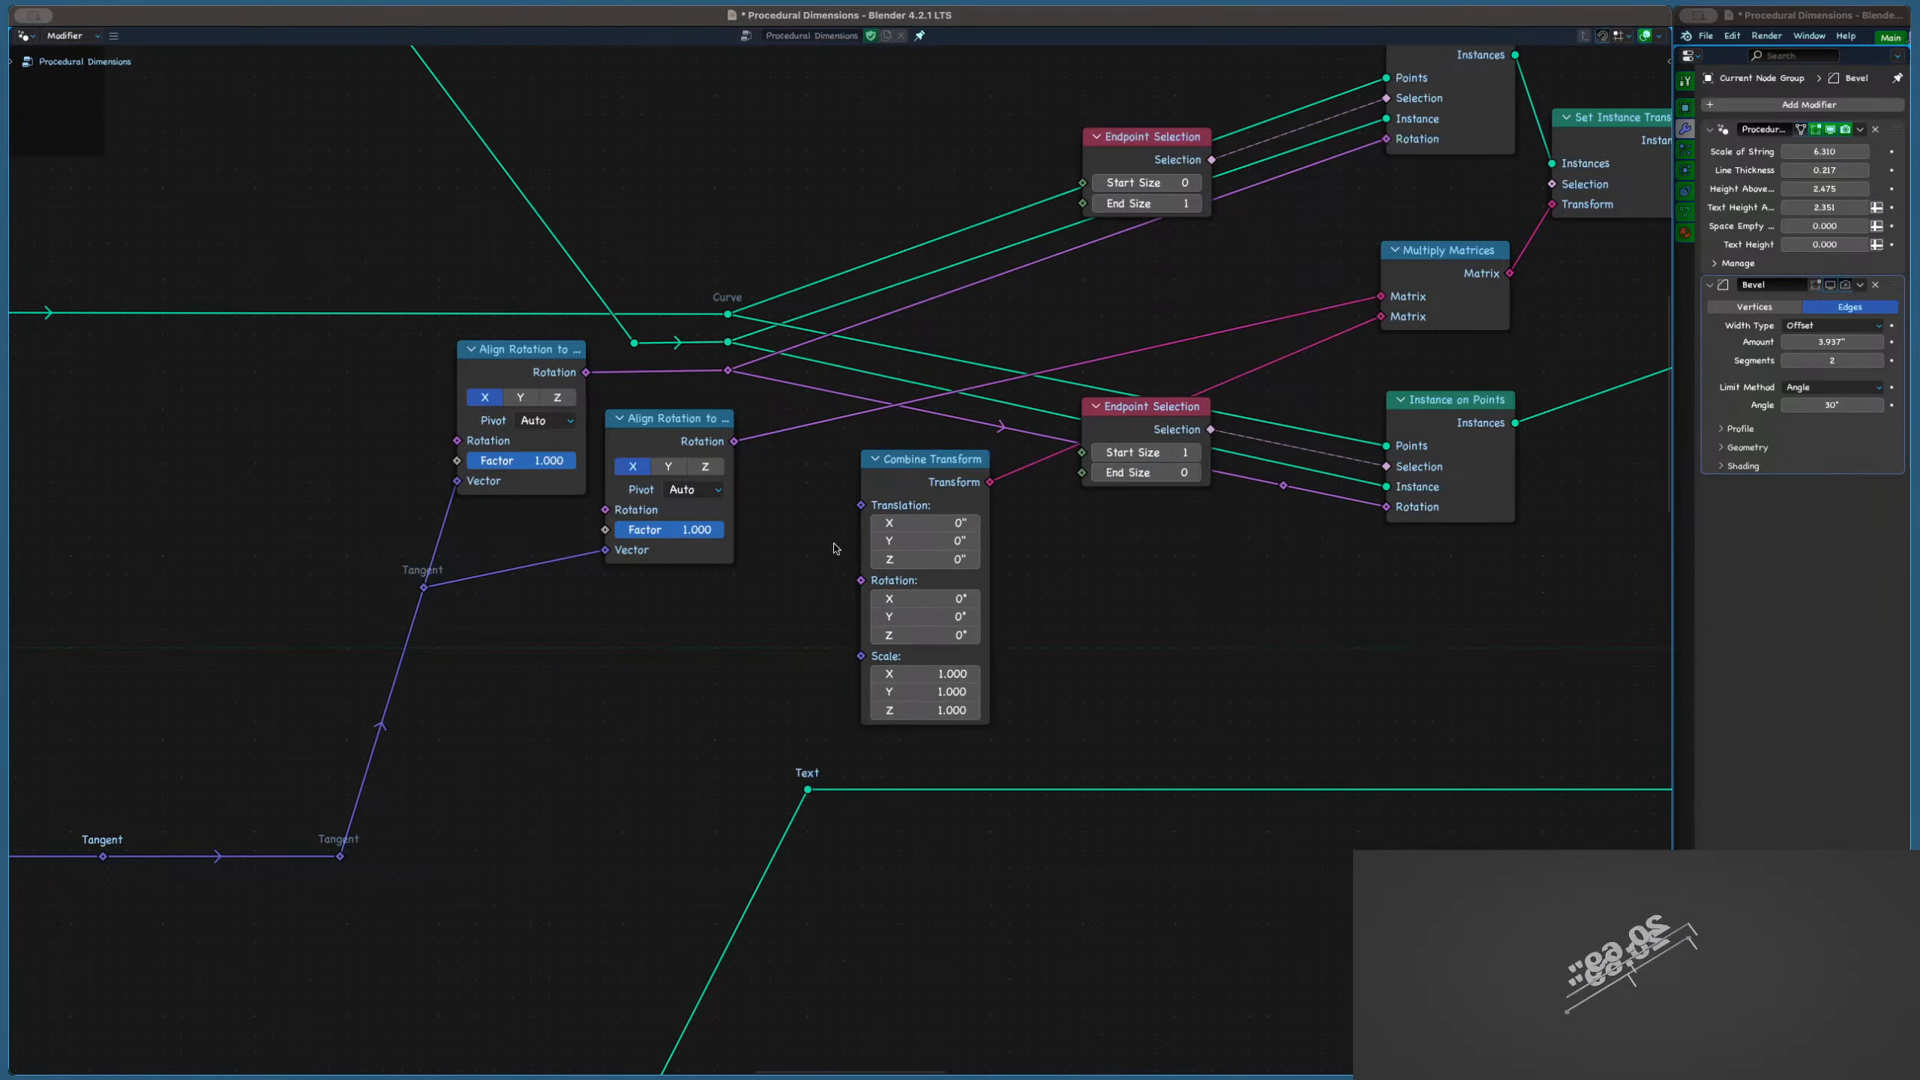
Try out a different X Translation on the Combine Transform node
scroll(892, 597, "up", 2)
left_click_drag(916, 649, 915, 648)
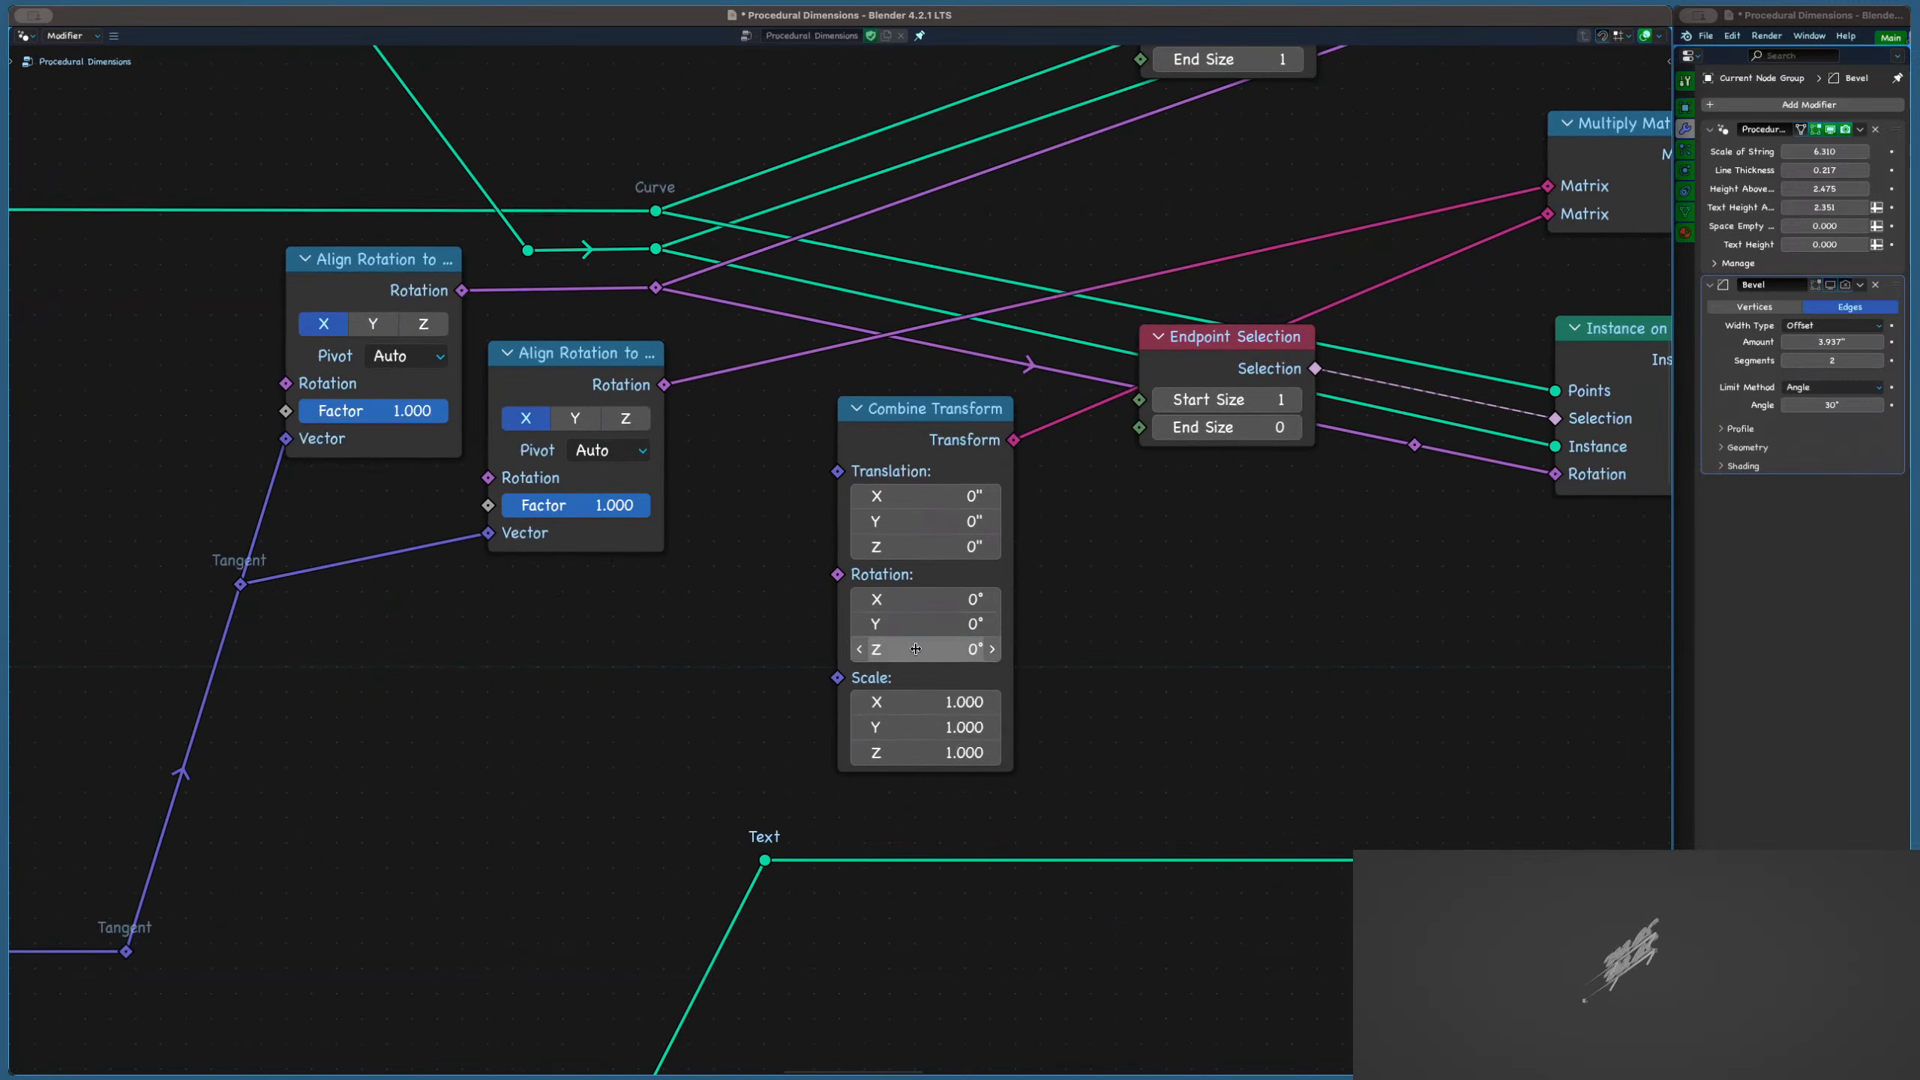
left_click_drag(915, 497, 750, 524)
scroll(817, 496, "down", 4)
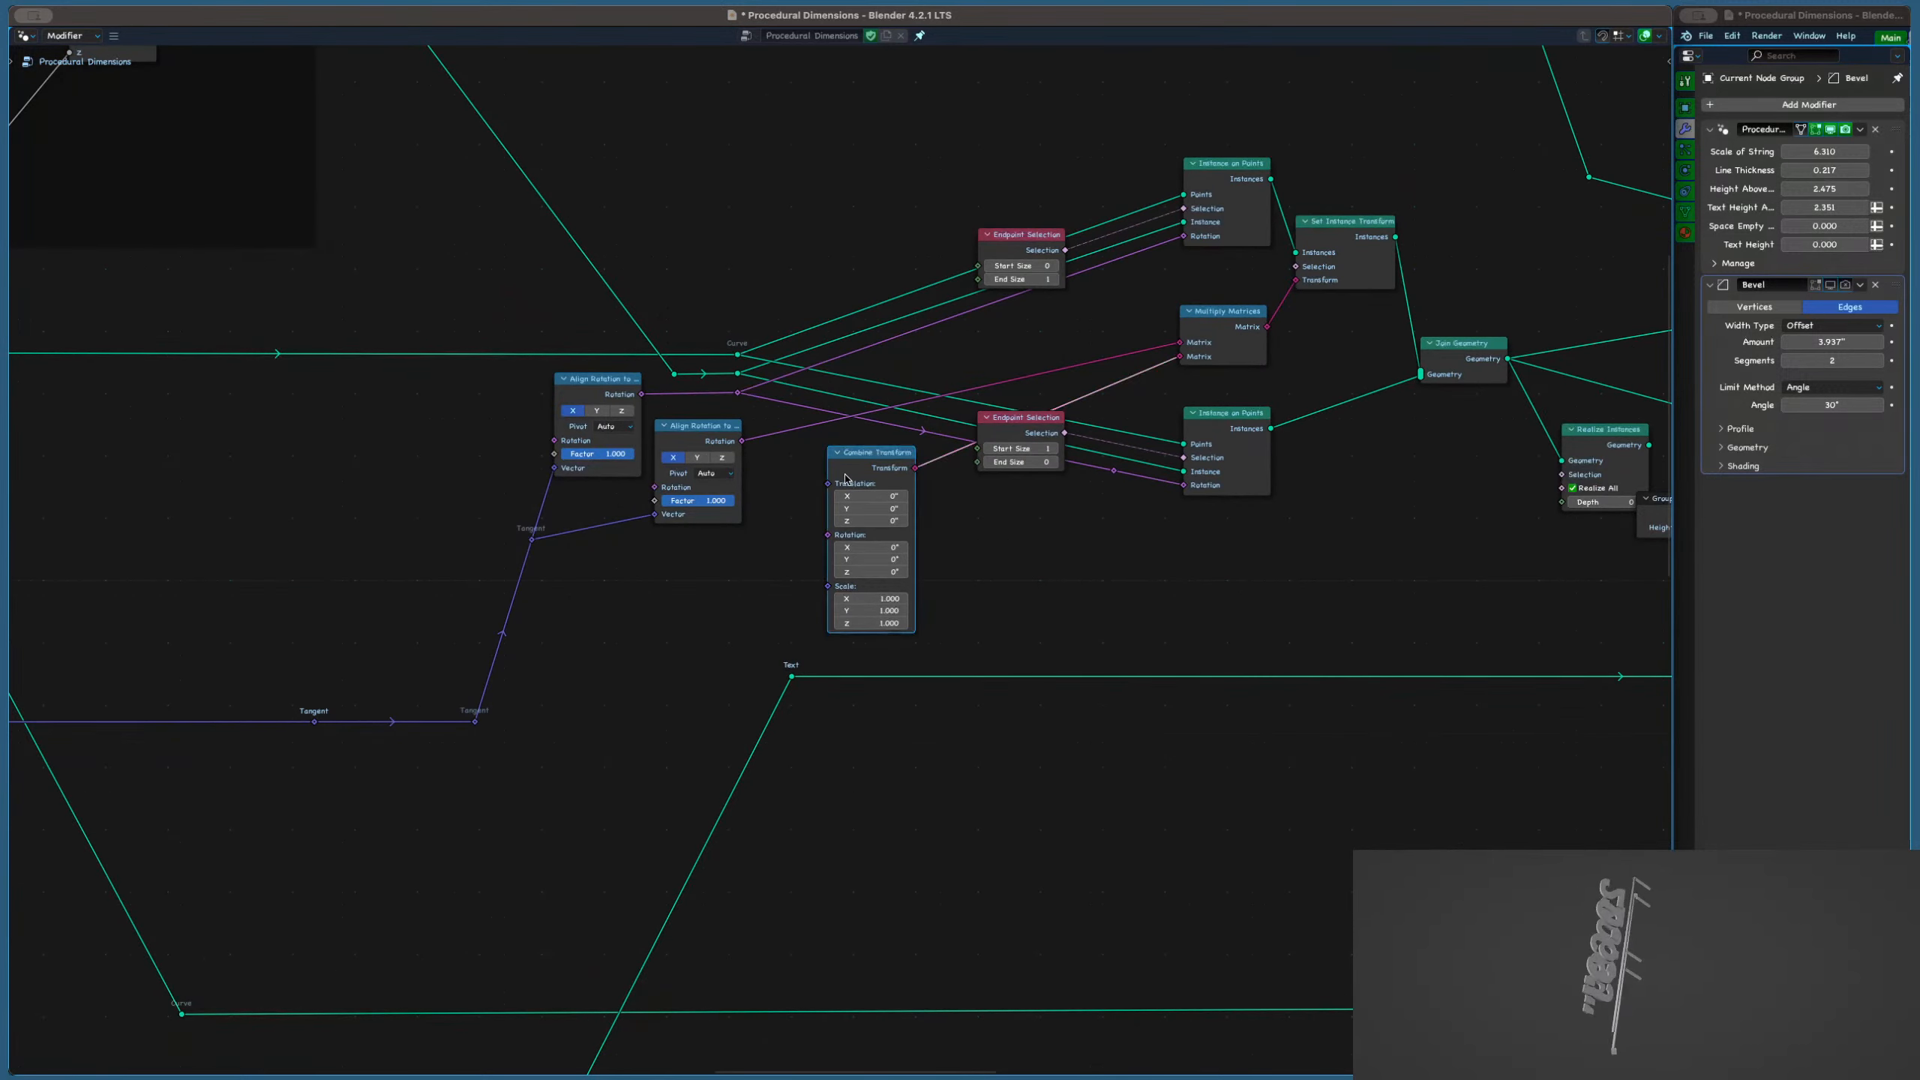
mouse_move(846, 477)
left_mouse_down()
mouse_move(1046, 484)
mouse_move(847, 496)
left_mouse_up()
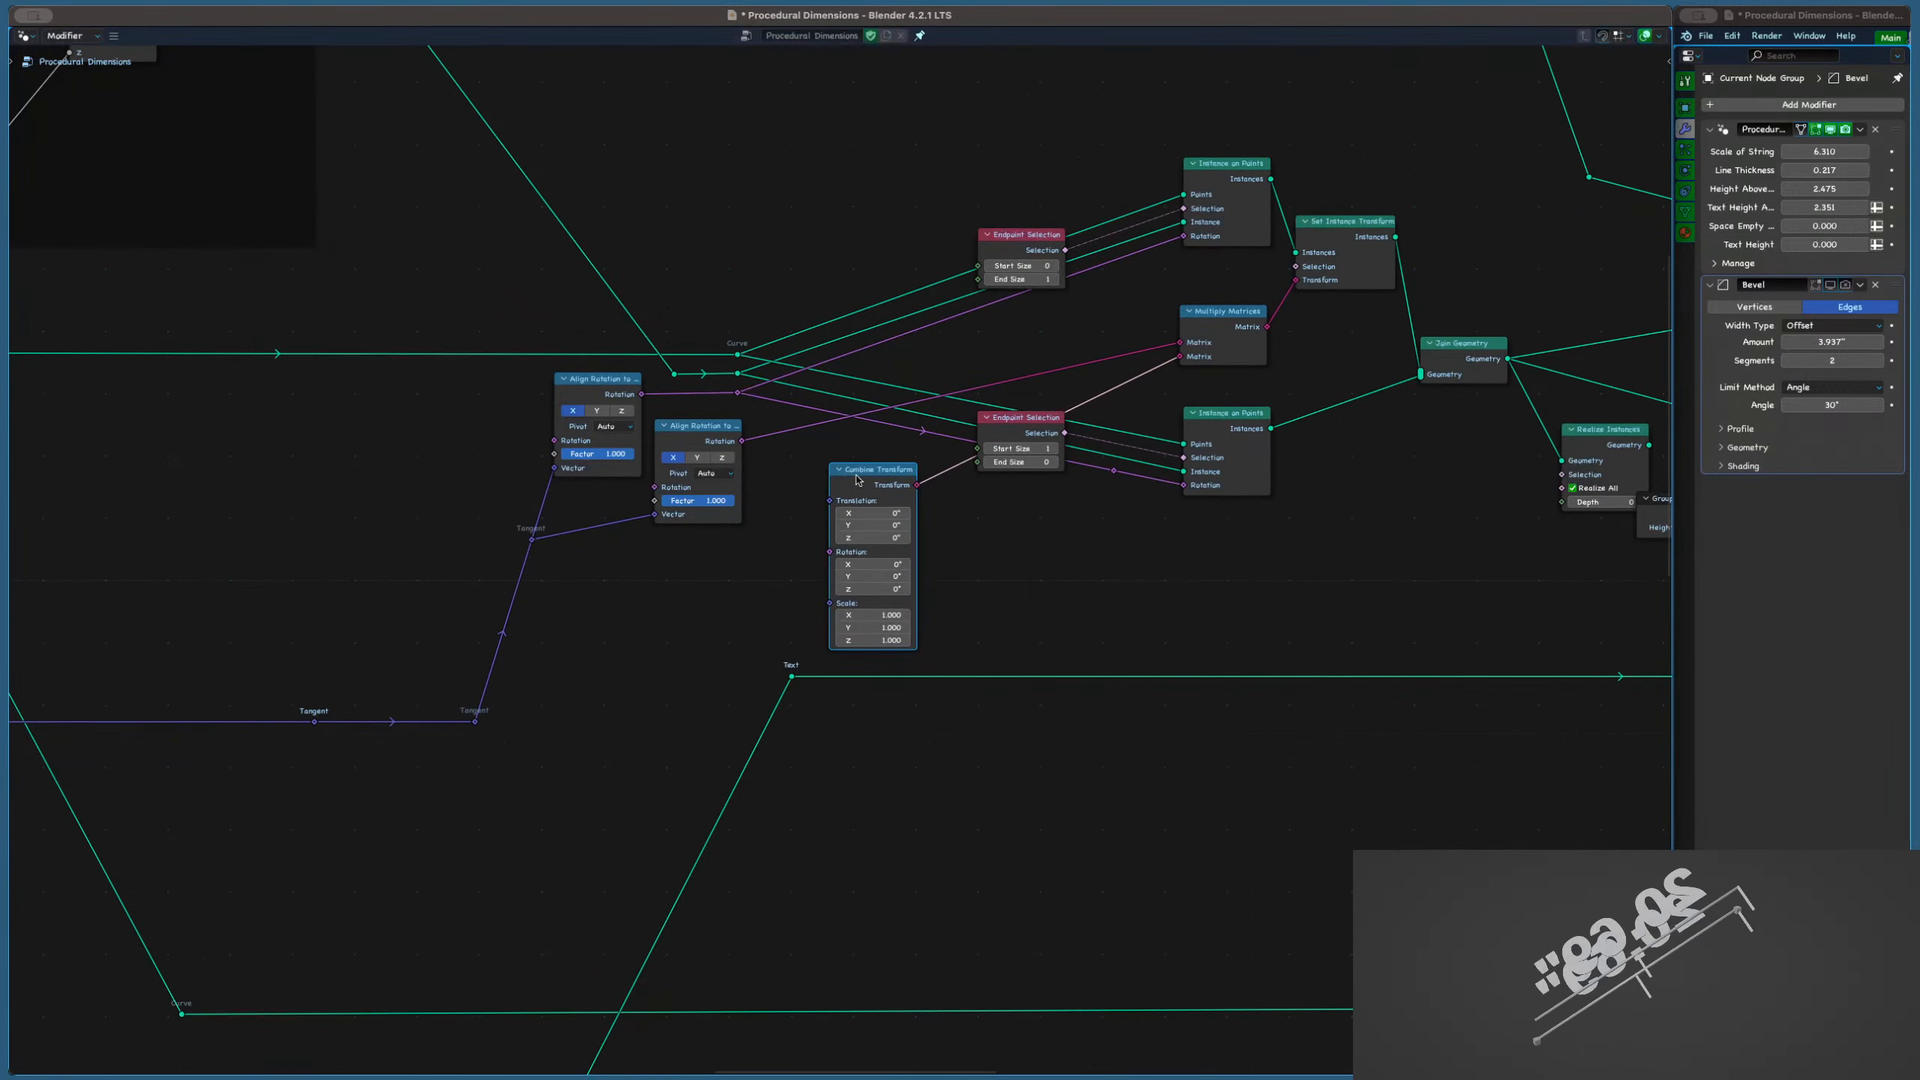
Link the first Align Rotation to Vector node's Rotation to the first Matrix input of Multiply Matrices, replacing the duplicate's link
scroll(857, 475, "up", 4)
middle_click_drag(831, 485, 981, 462)
left_click(827, 532)
middle_click_drag(773, 562, 883, 484)
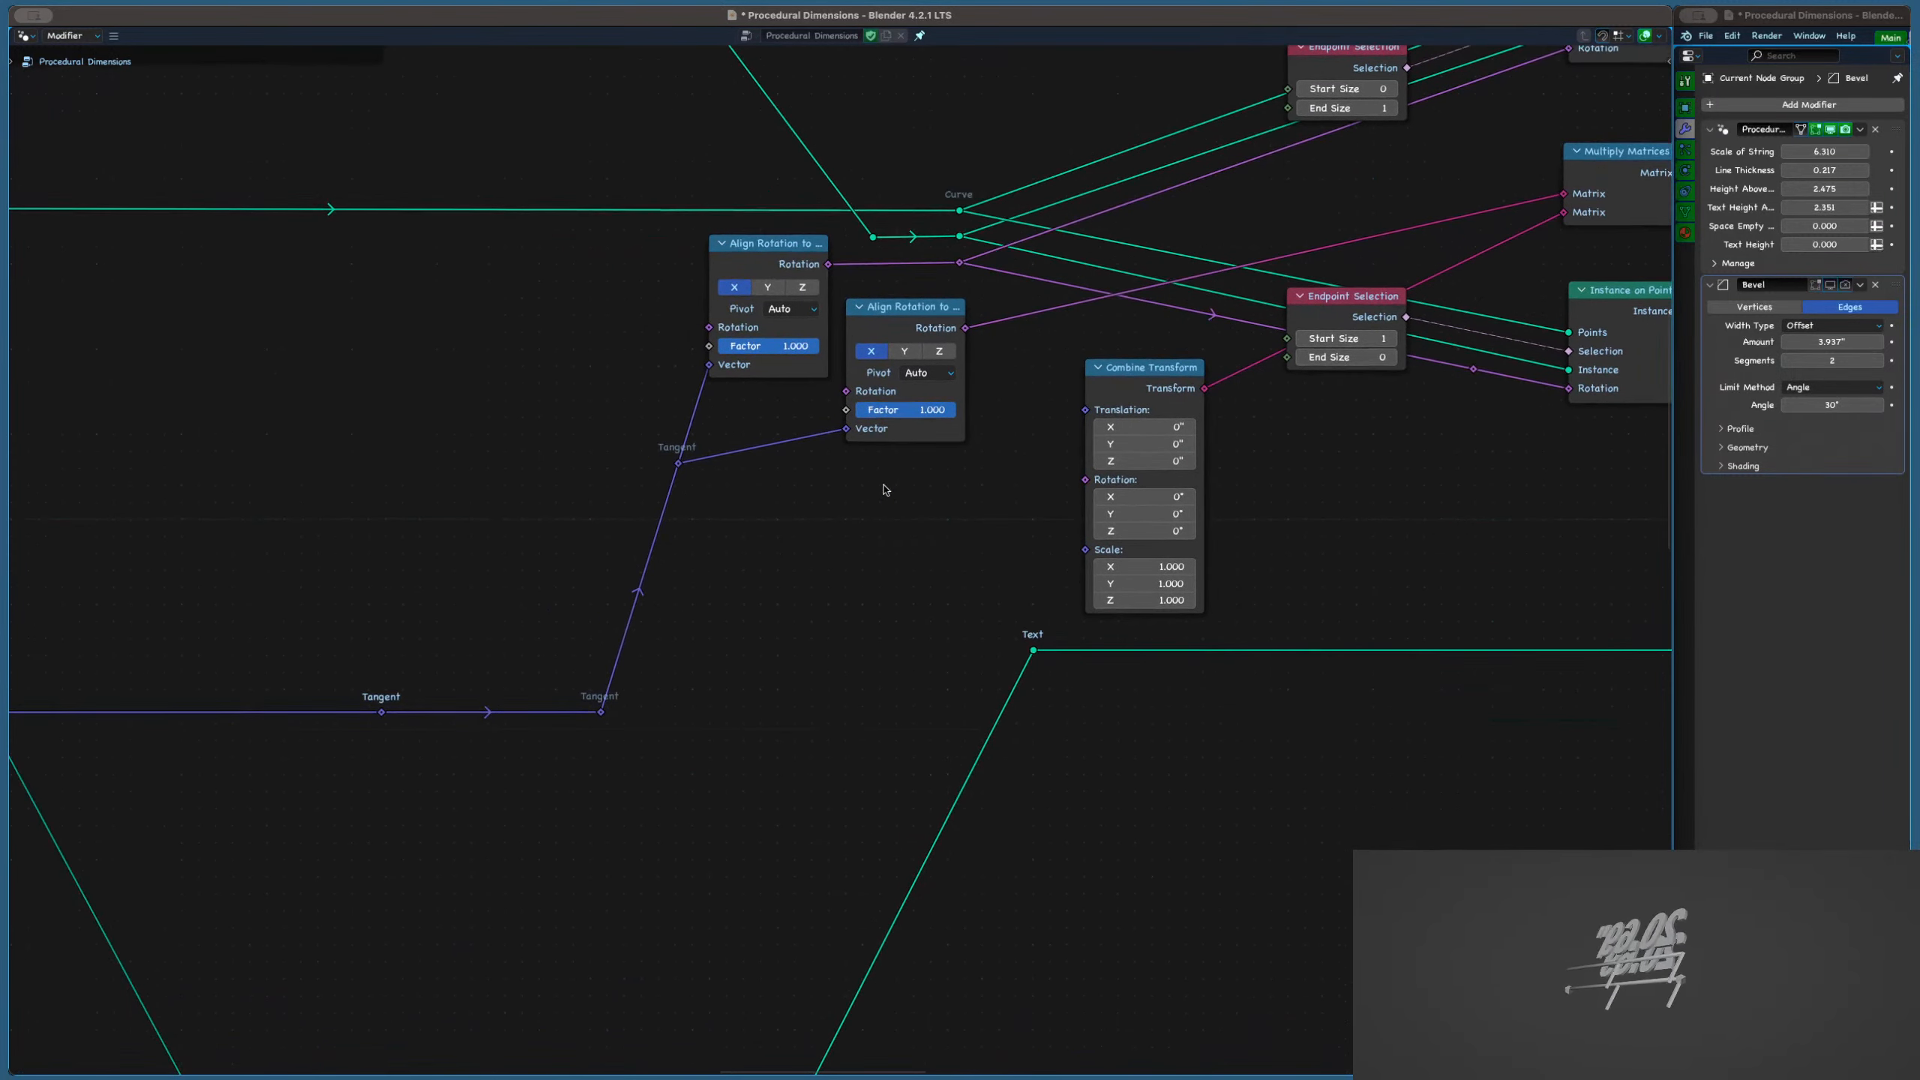
left_click(911, 329)
middle_click_drag(953, 330, 718, 528)
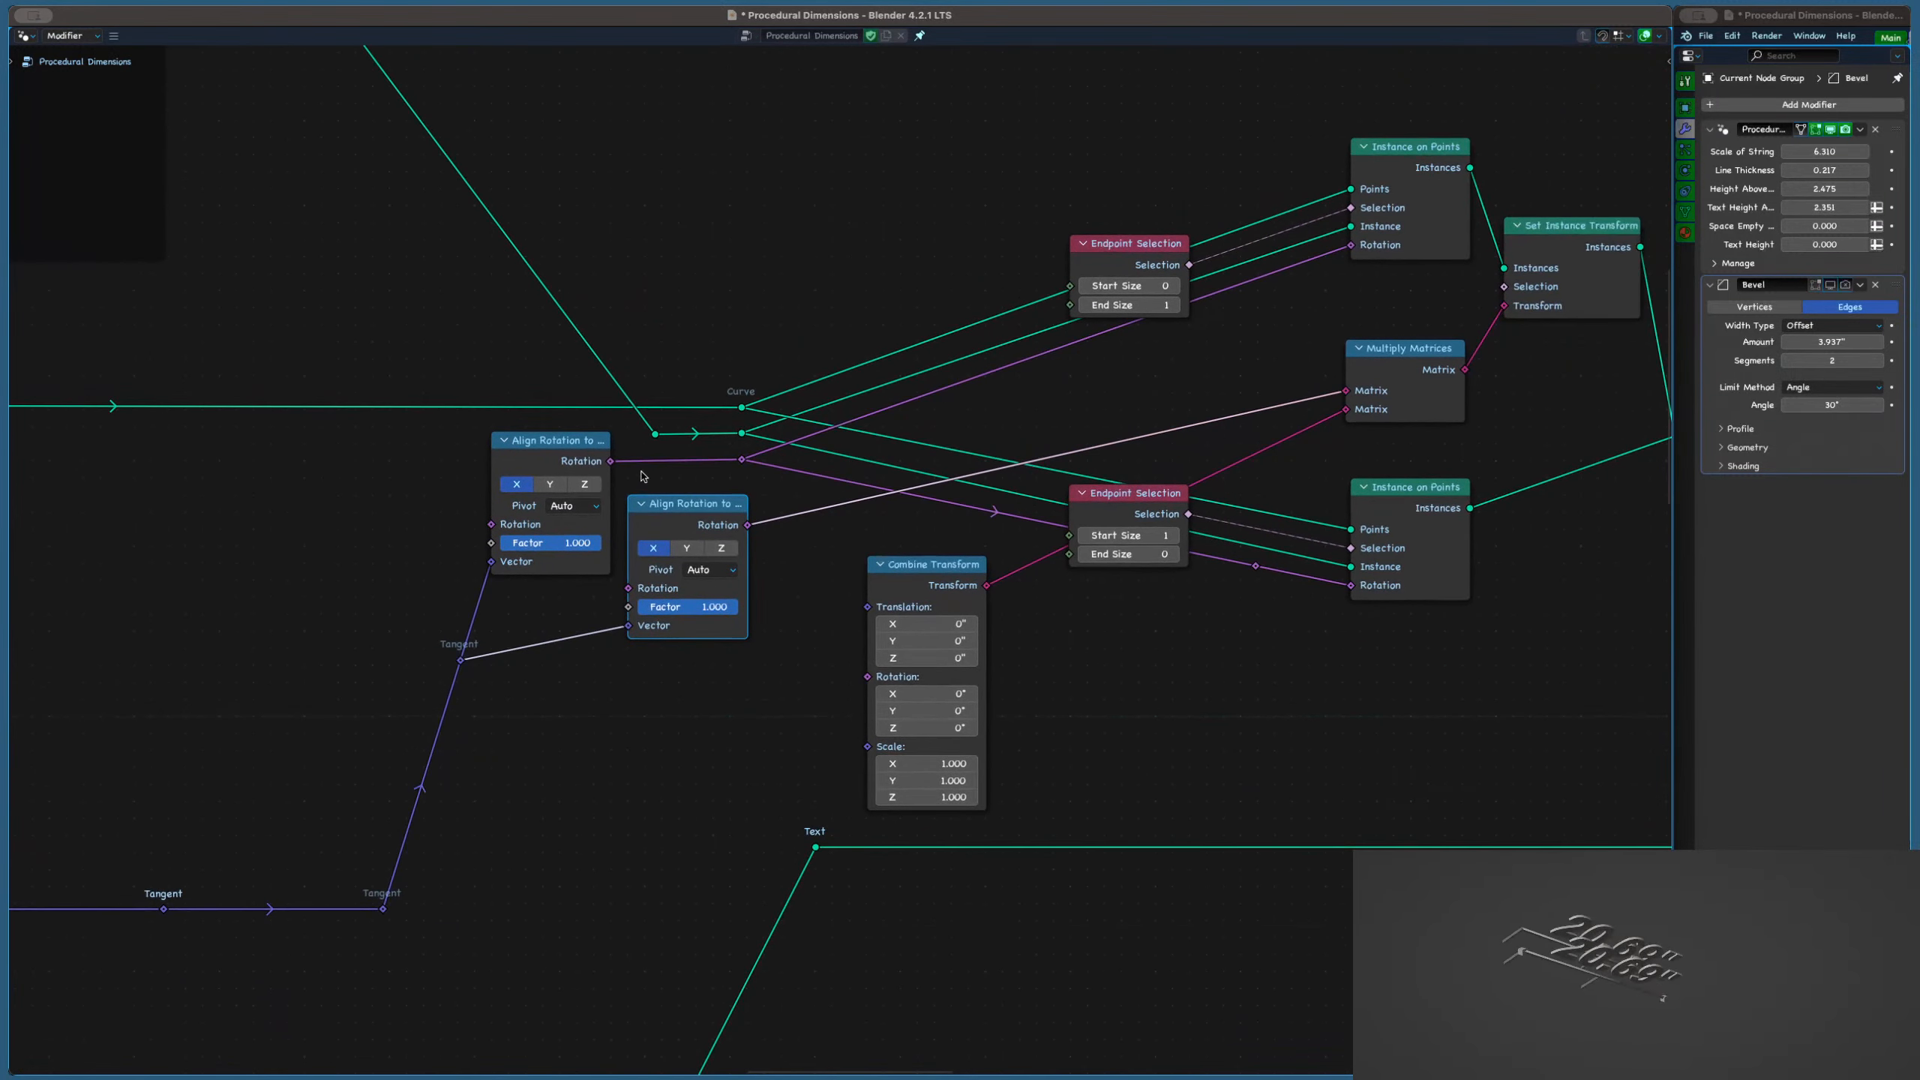
left_click_drag(744, 458, 1345, 390)
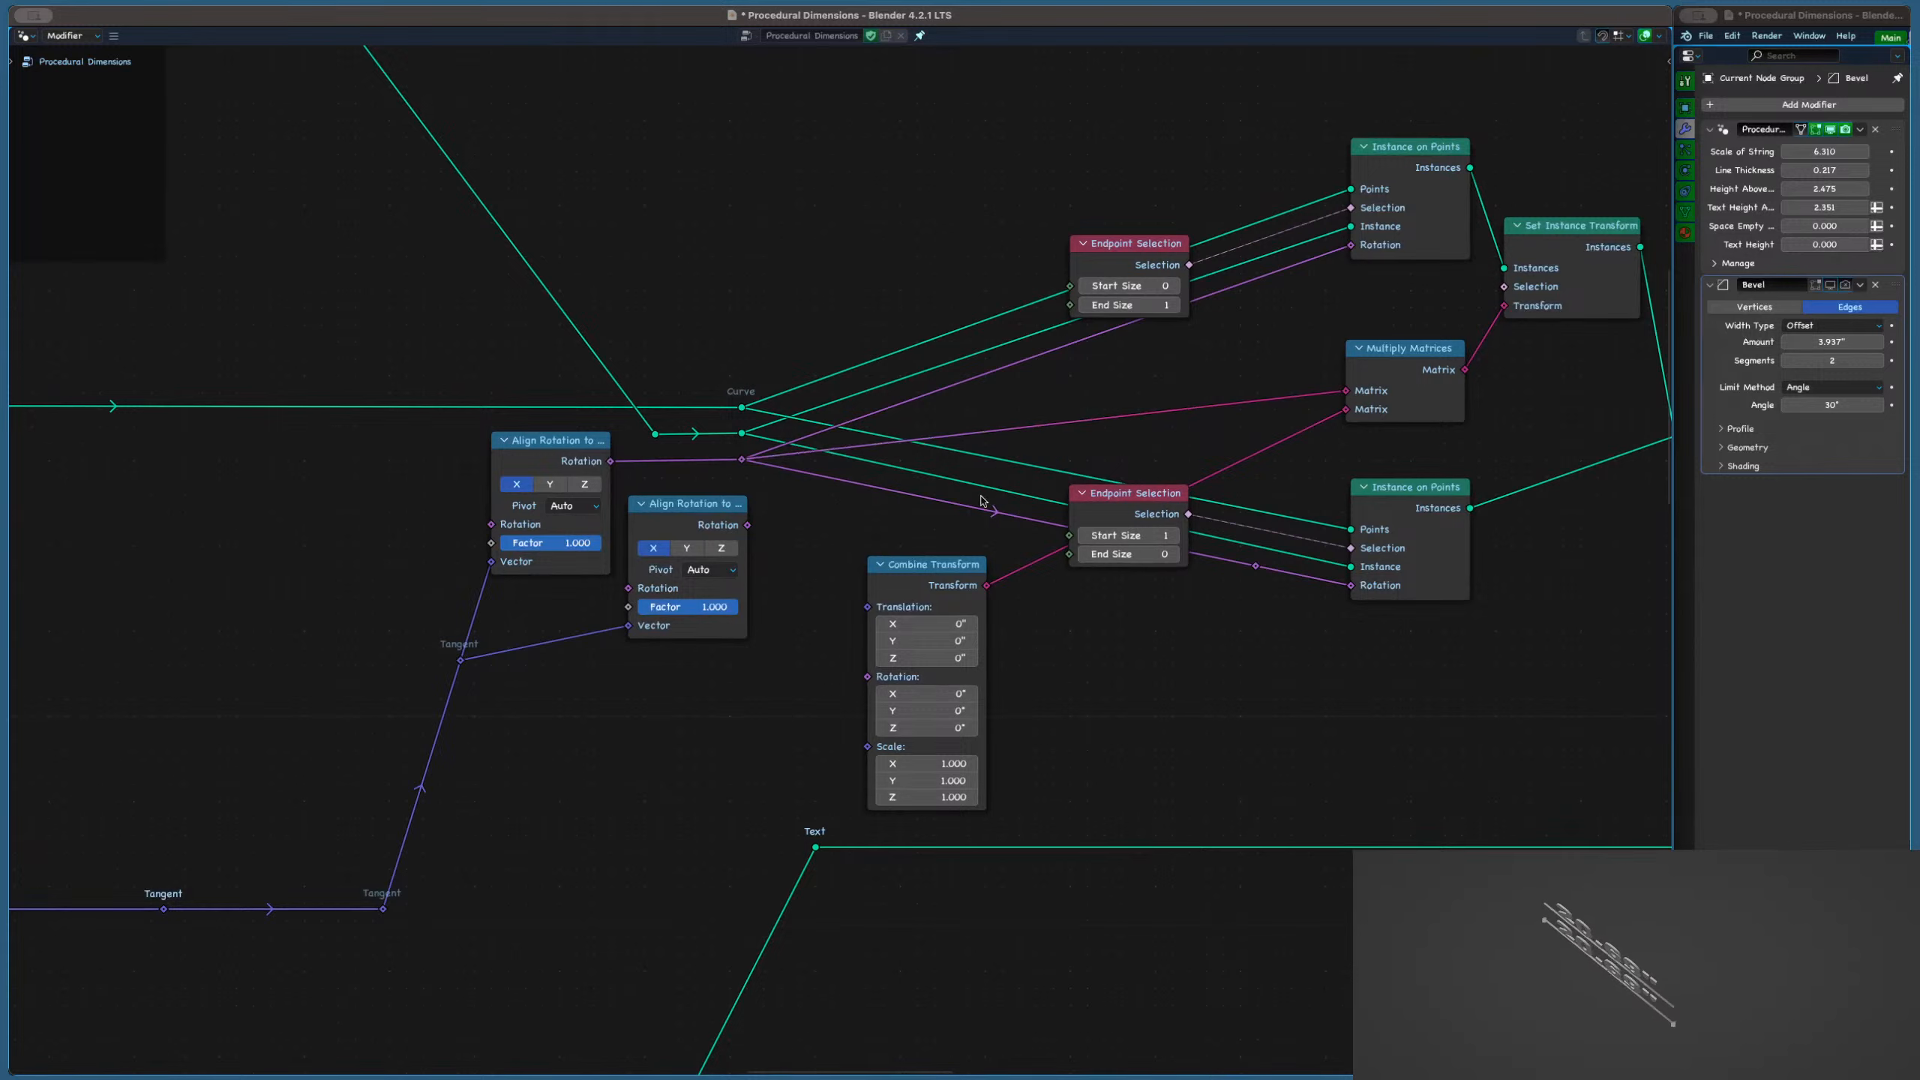
Delete the duplicated Align Rotation to Vector node and raise Combine Transform's X Translation to about 9.84"
left_click(699, 515)
key("x")
scroll(922, 656, "up", 2)
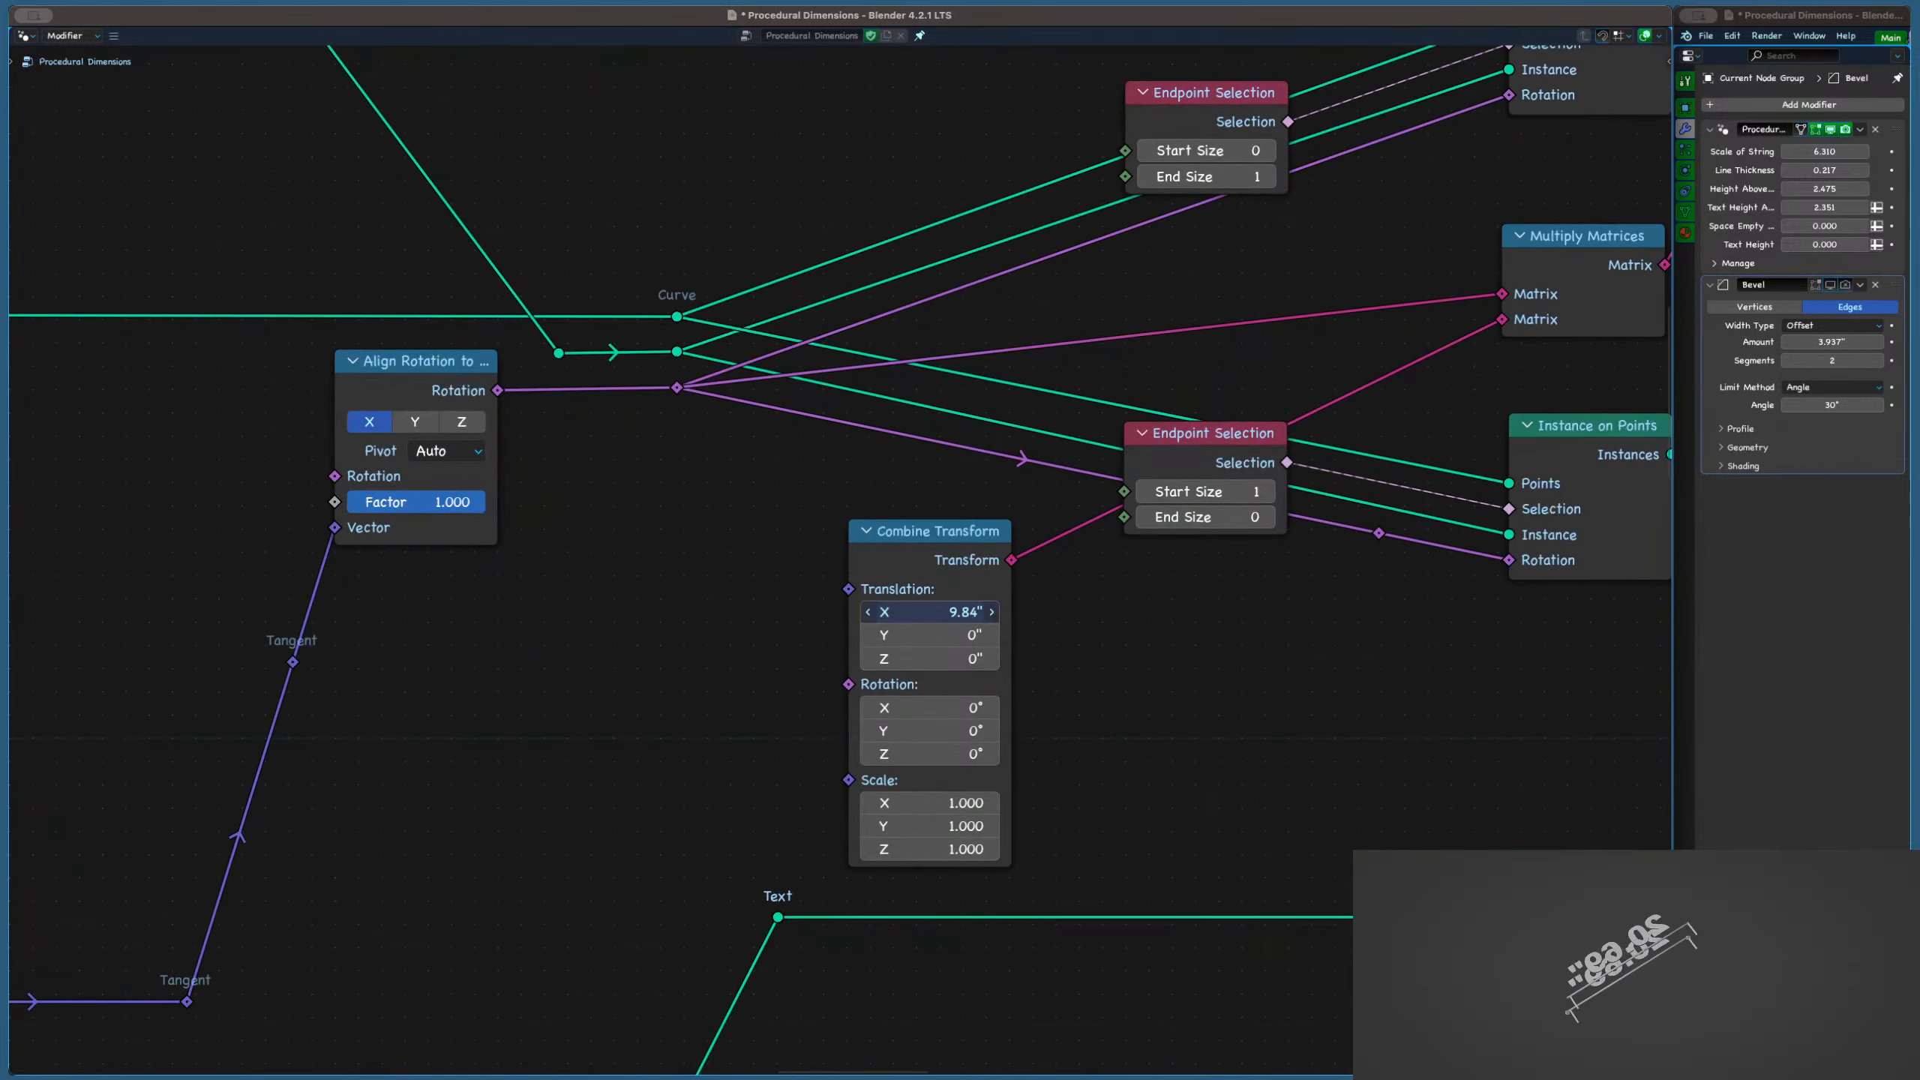
Try deleting the Transform Geometry node ahead of the Final Touches frame and undo the deletion
scroll(1021, 567, "down", 15)
middle_click_drag(870, 535, 1080, 476)
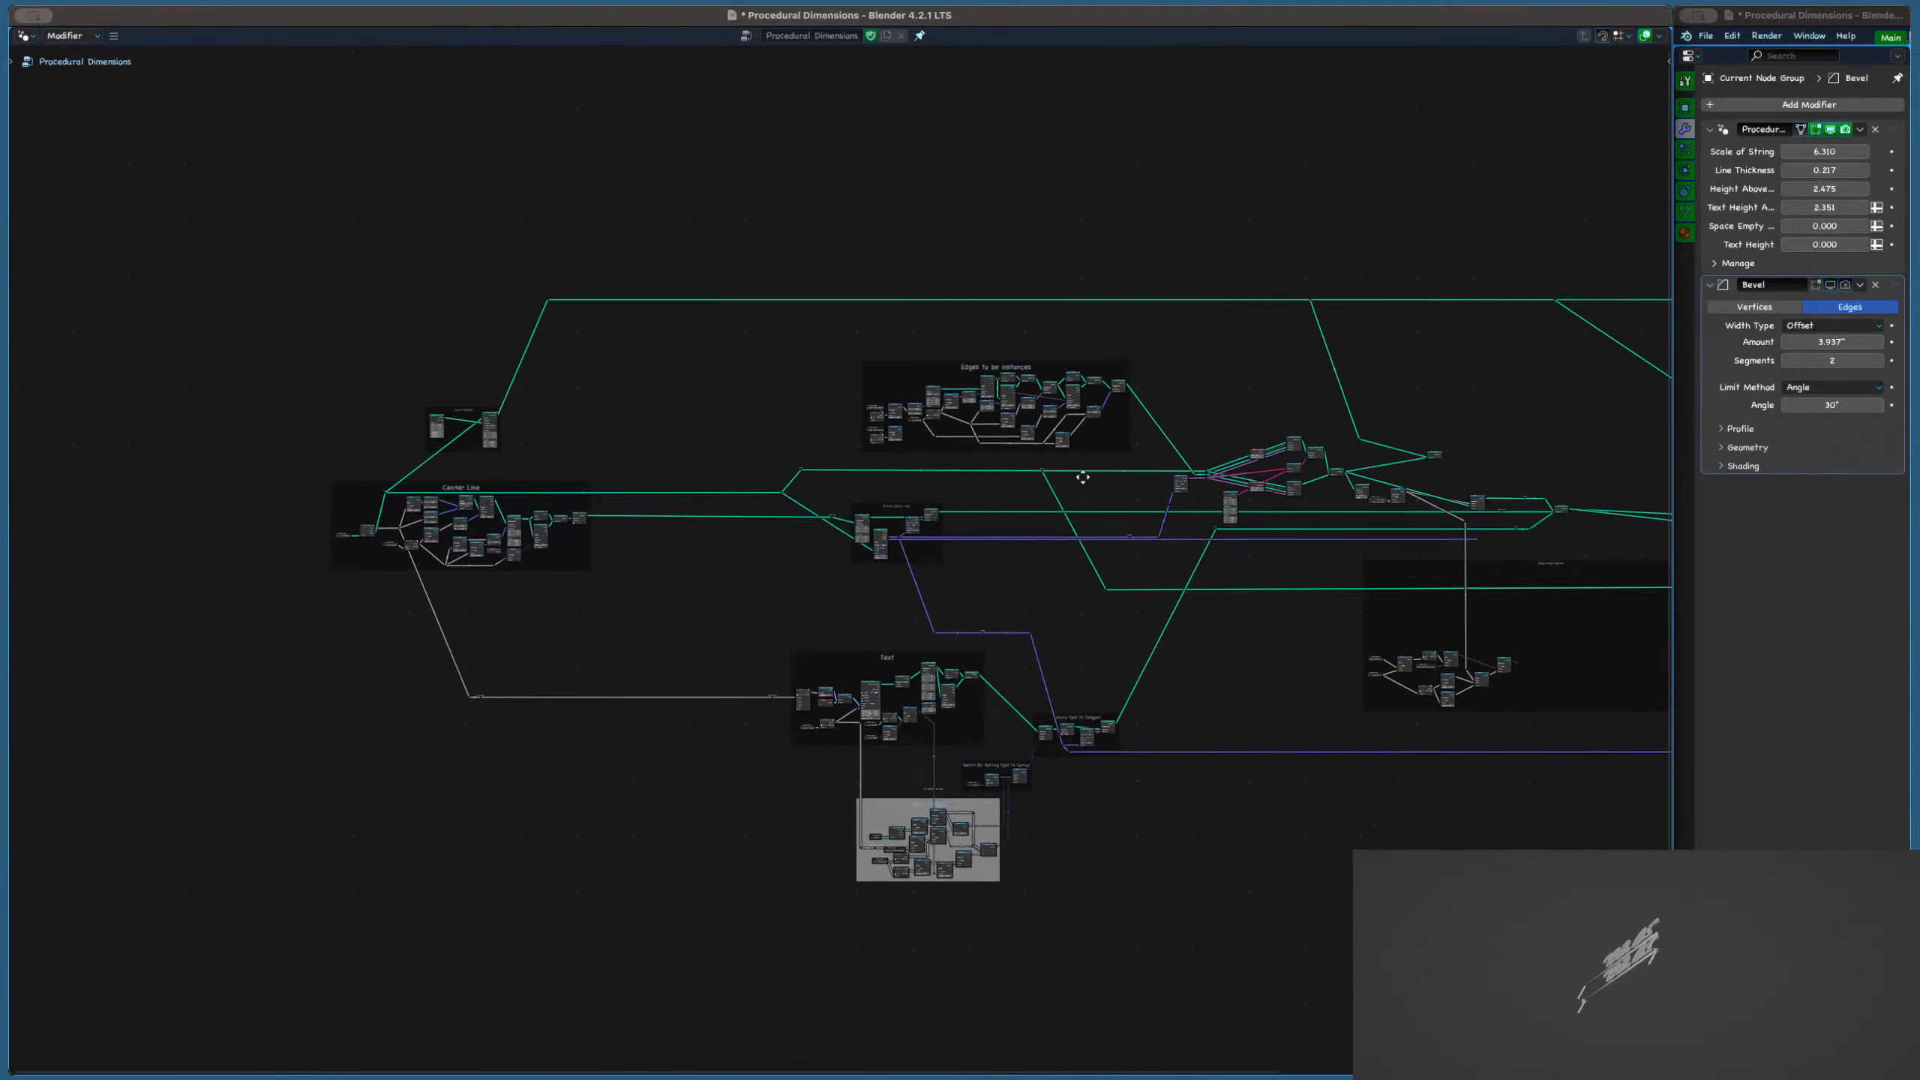
middle_click_drag(807, 514, 563, 332)
scroll(605, 341, "down", 4)
middle_click_drag(1387, 394, 1099, 455)
scroll(1088, 455, "up", 15)
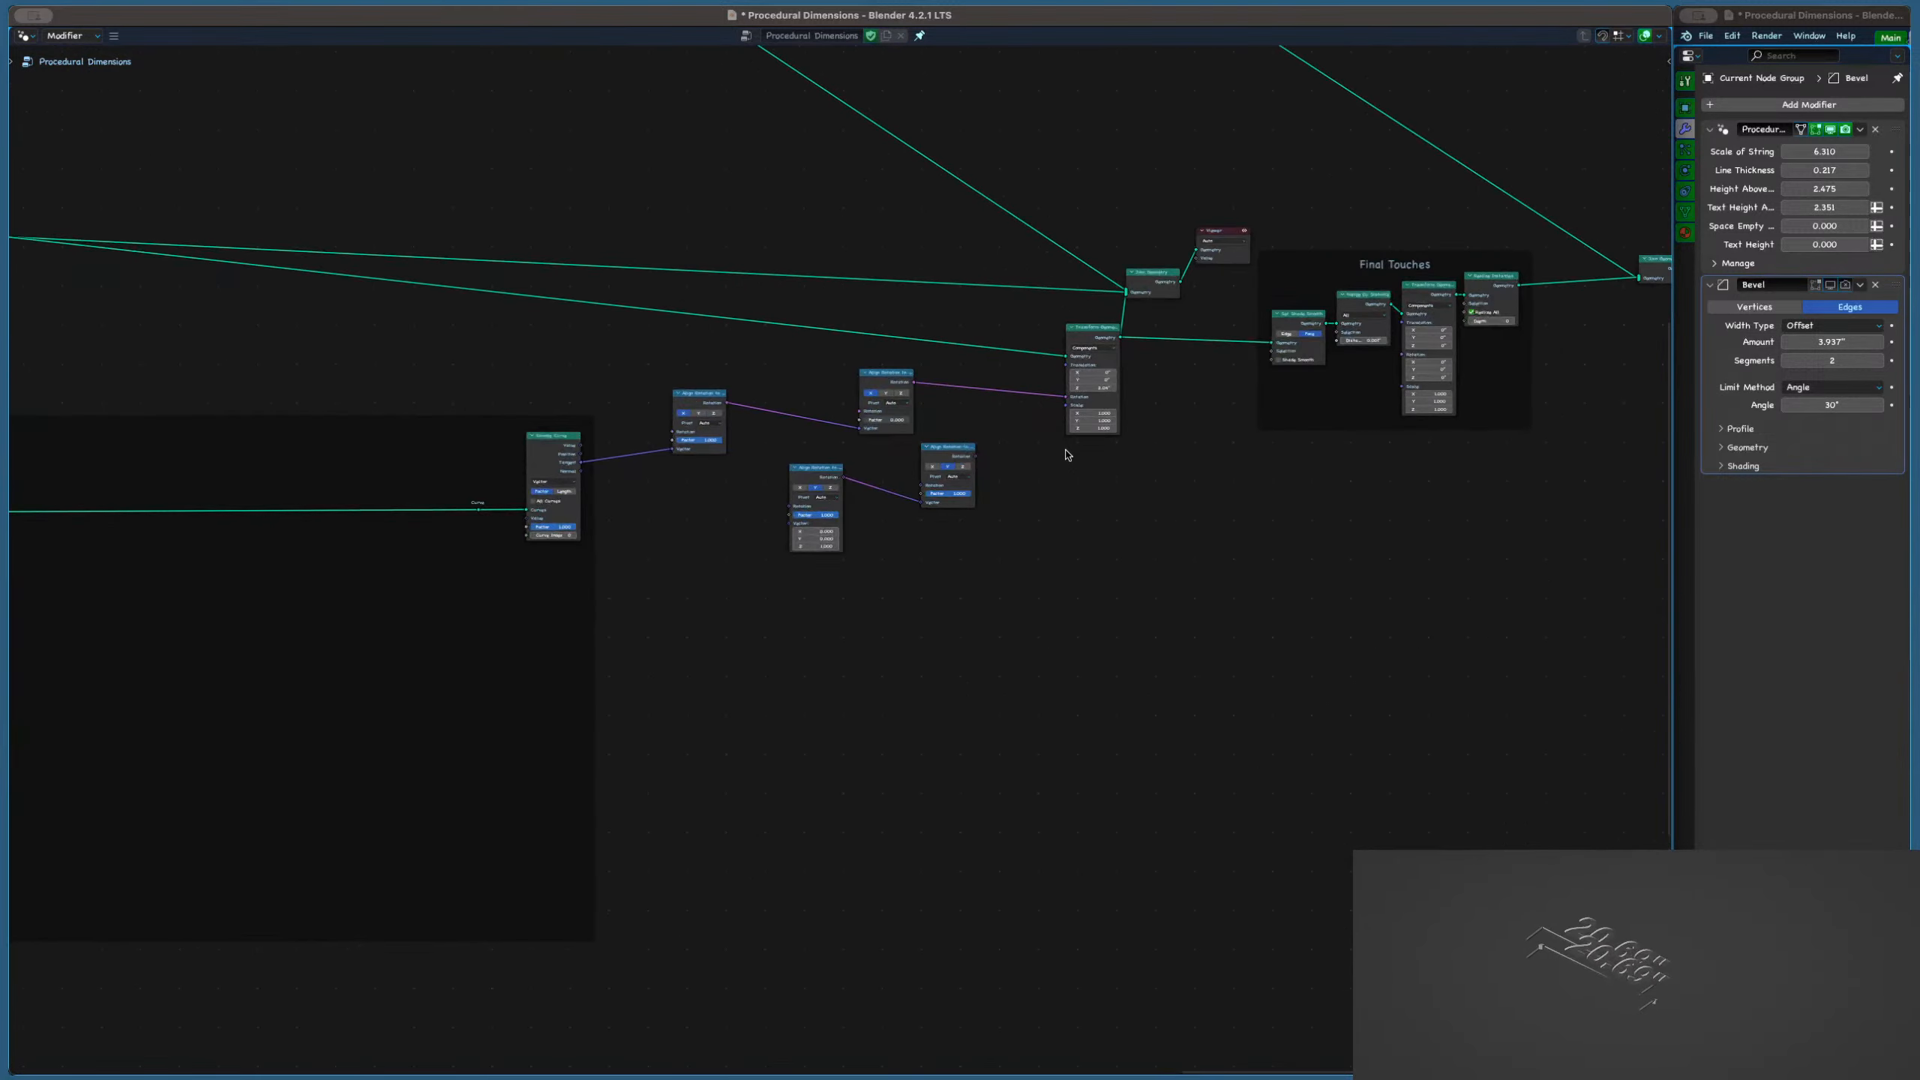
left_click(1078, 362)
key("x")
key("super+z")
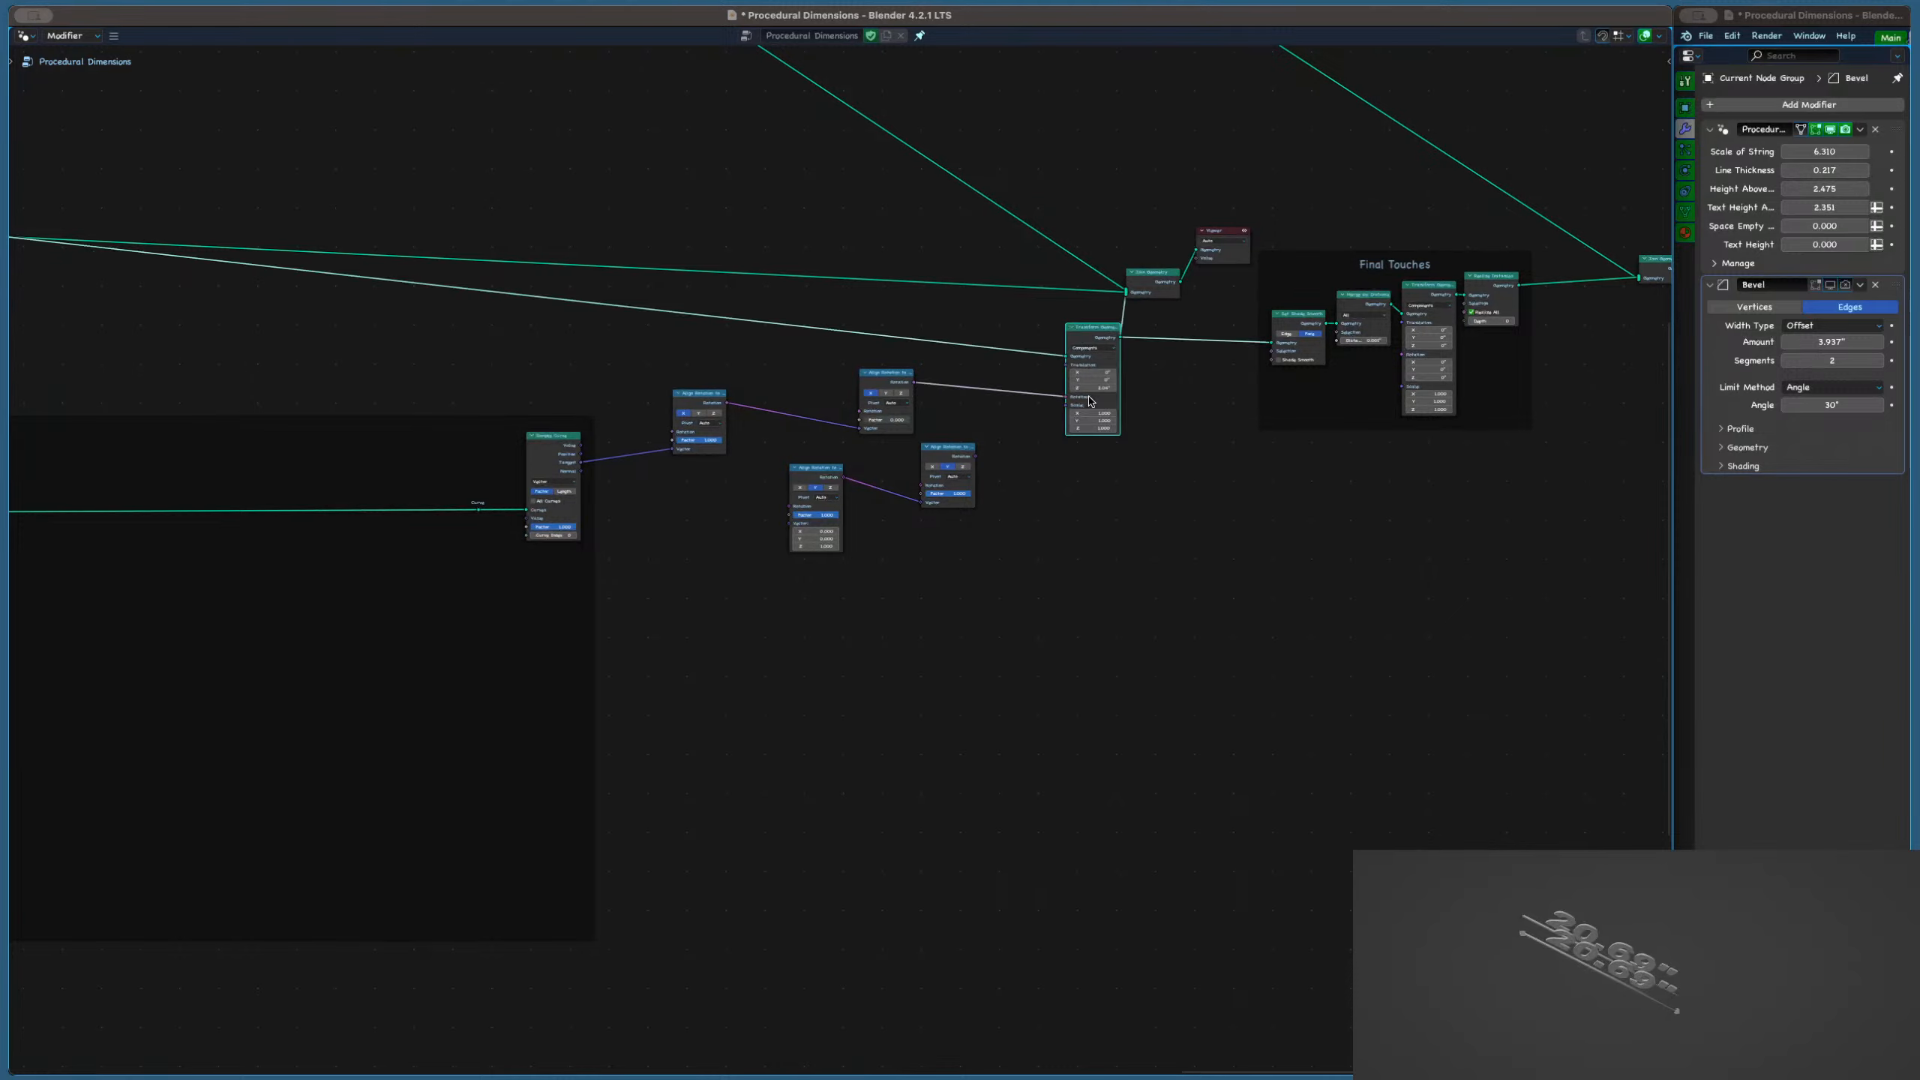
left_click(1100, 483)
middle_click_drag(1012, 484, 1049, 491)
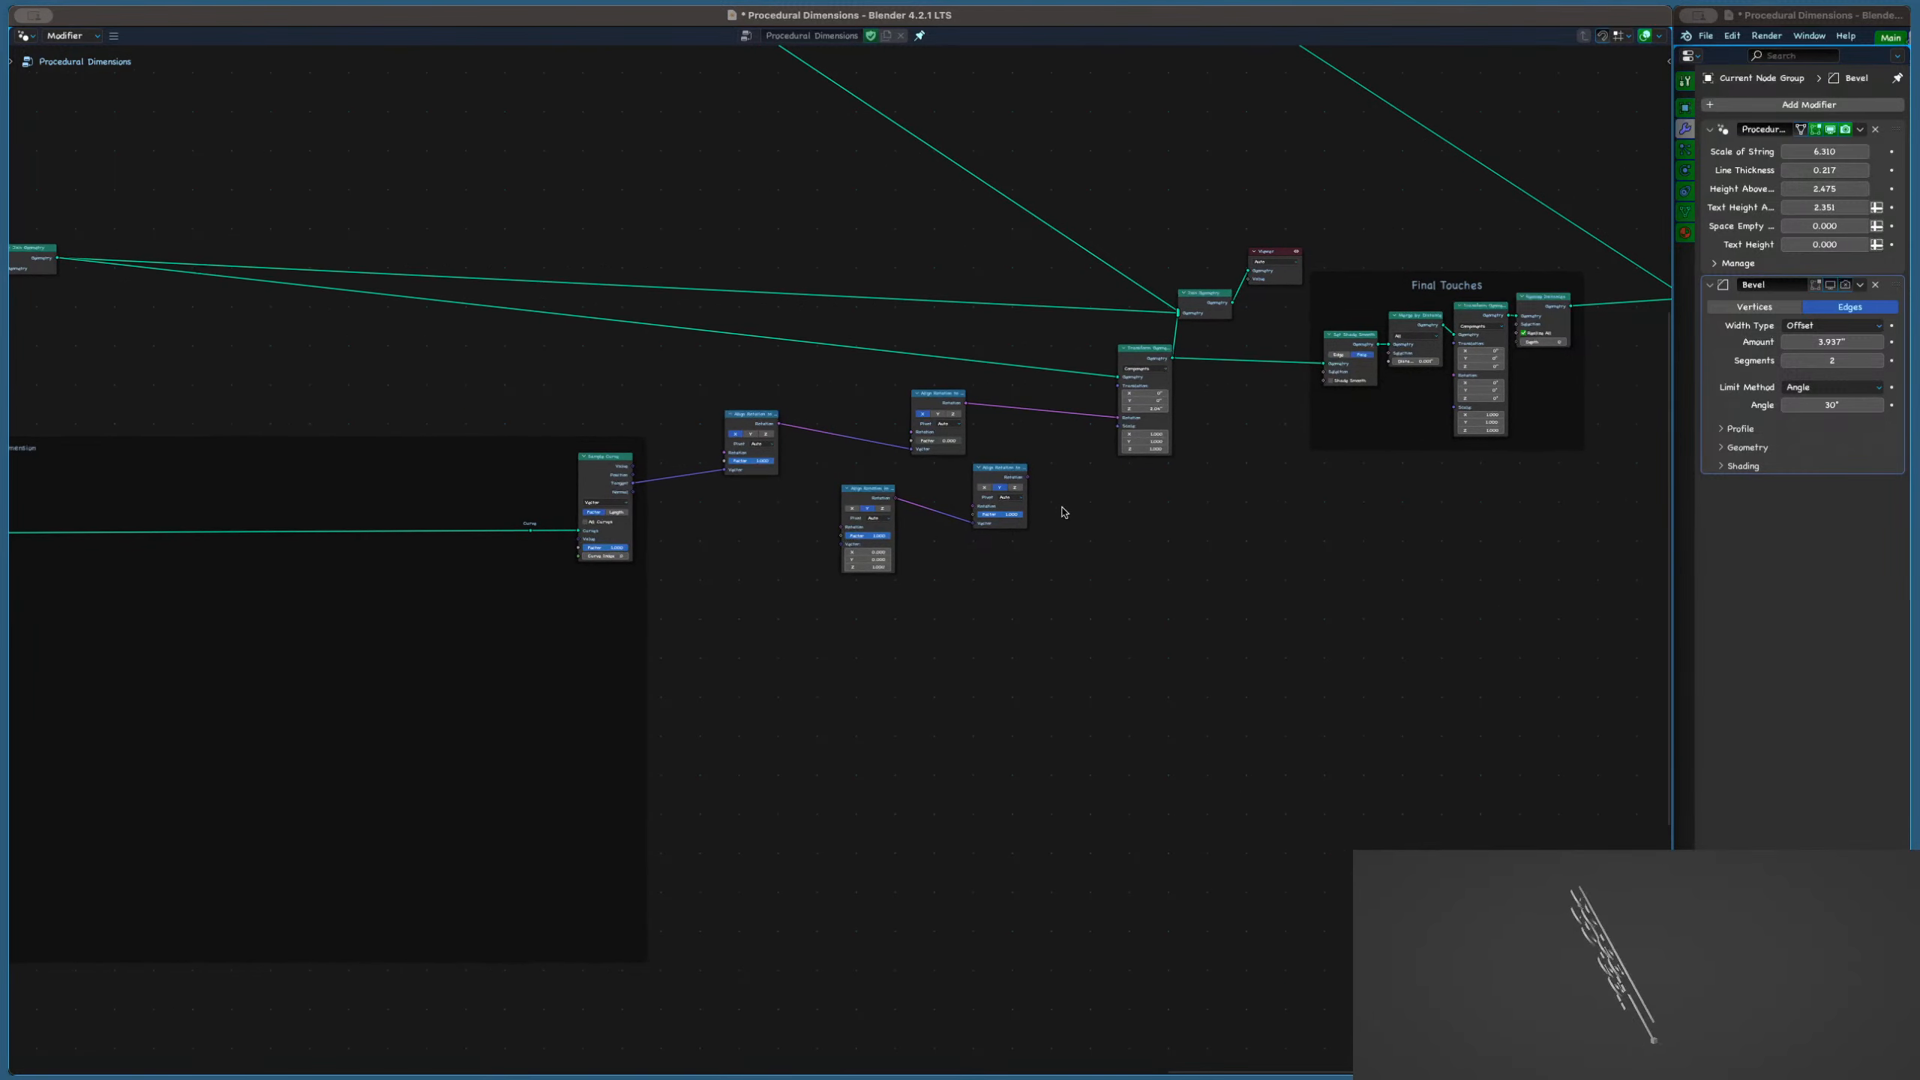
scroll(1118, 567, "down", 6)
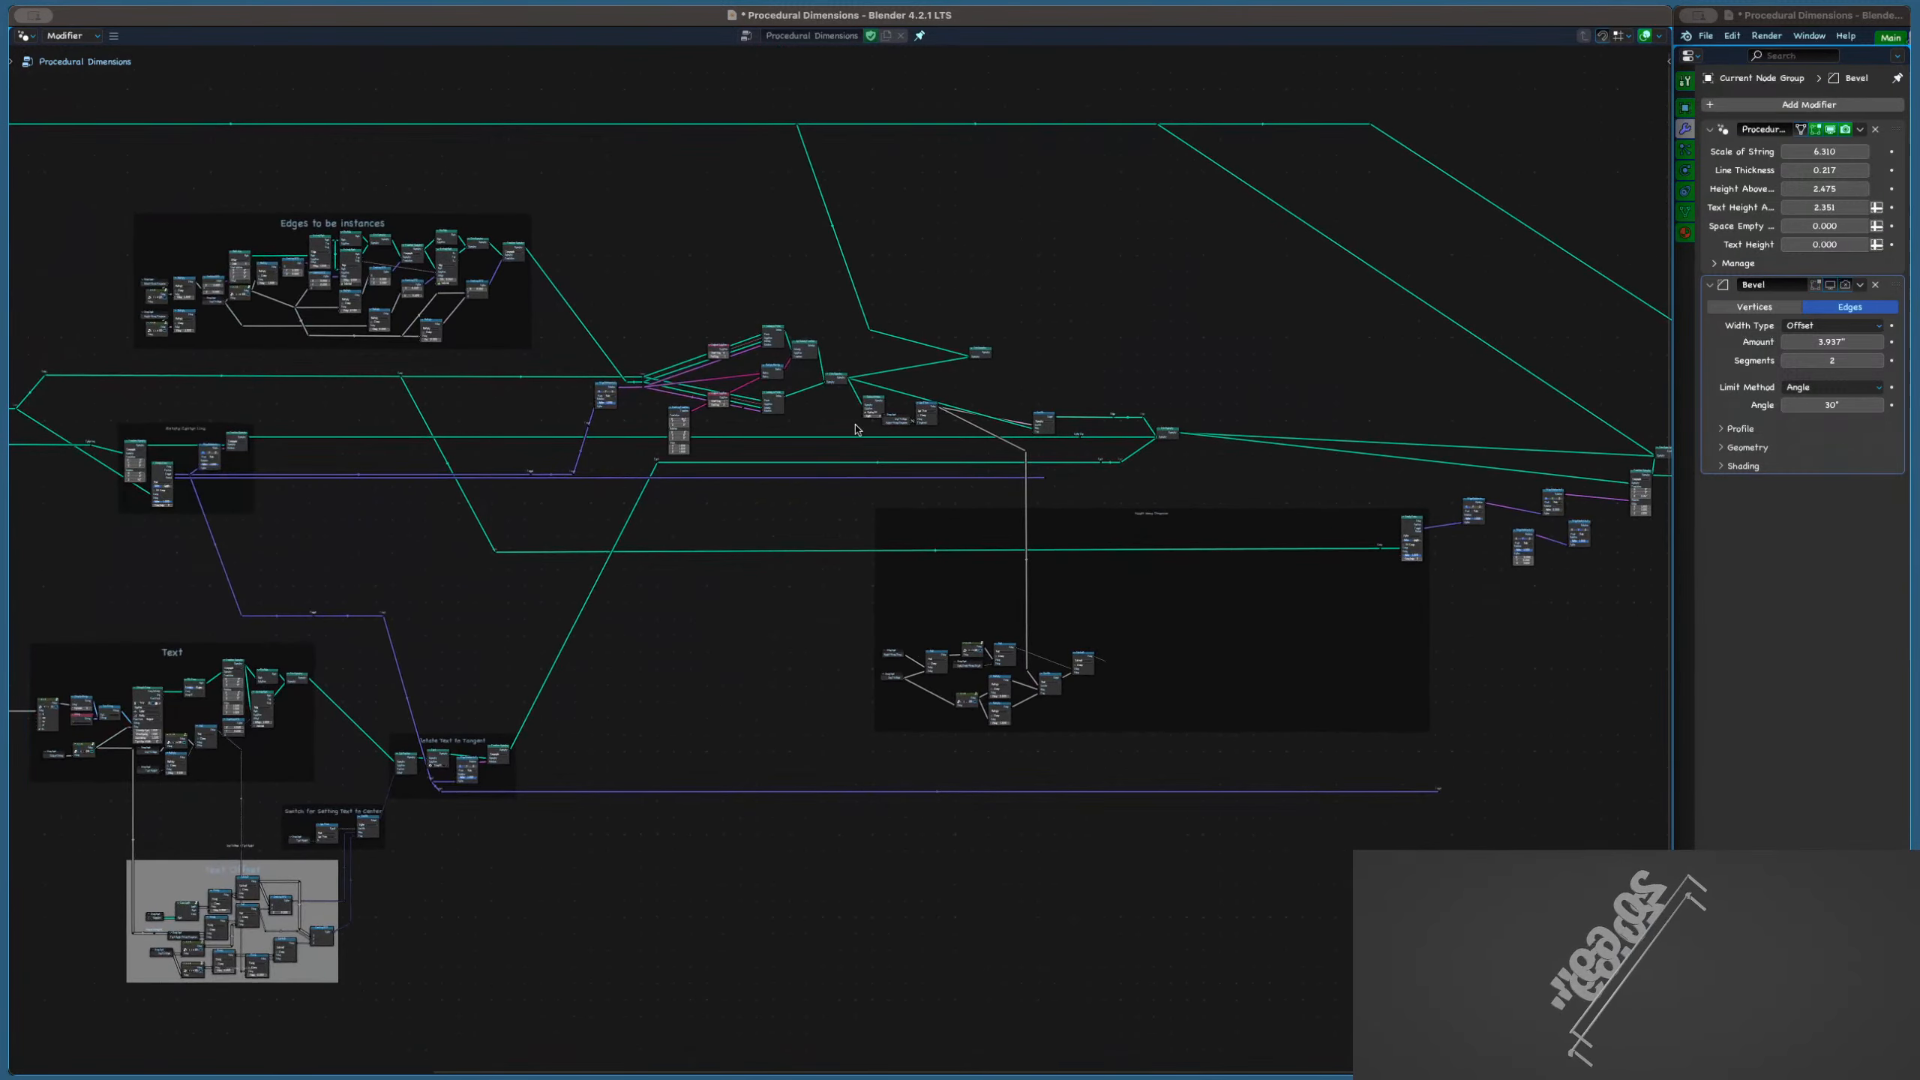
scroll(1095, 399, "up", 5)
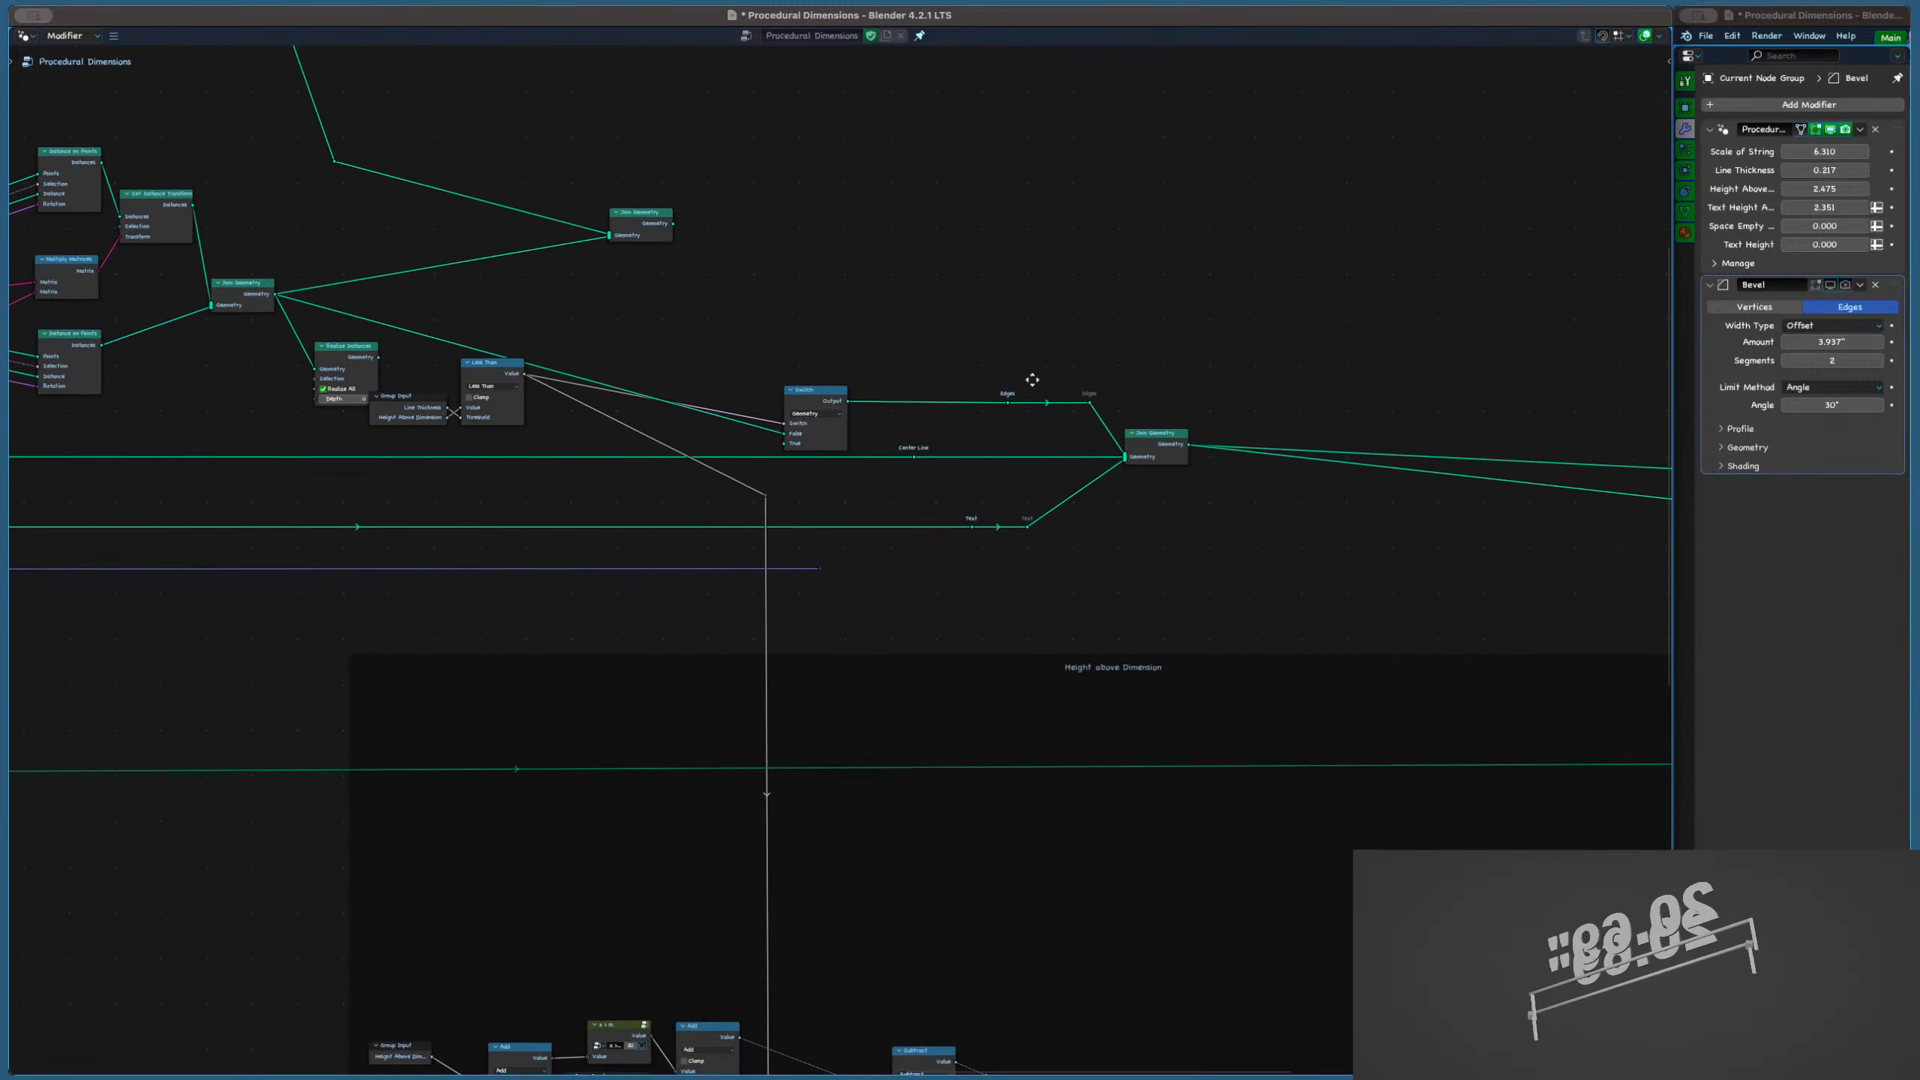
middle_click_drag(1029, 377, 757, 367)
scroll(1043, 382, "up", 2)
key("shift+a")
type("tr")
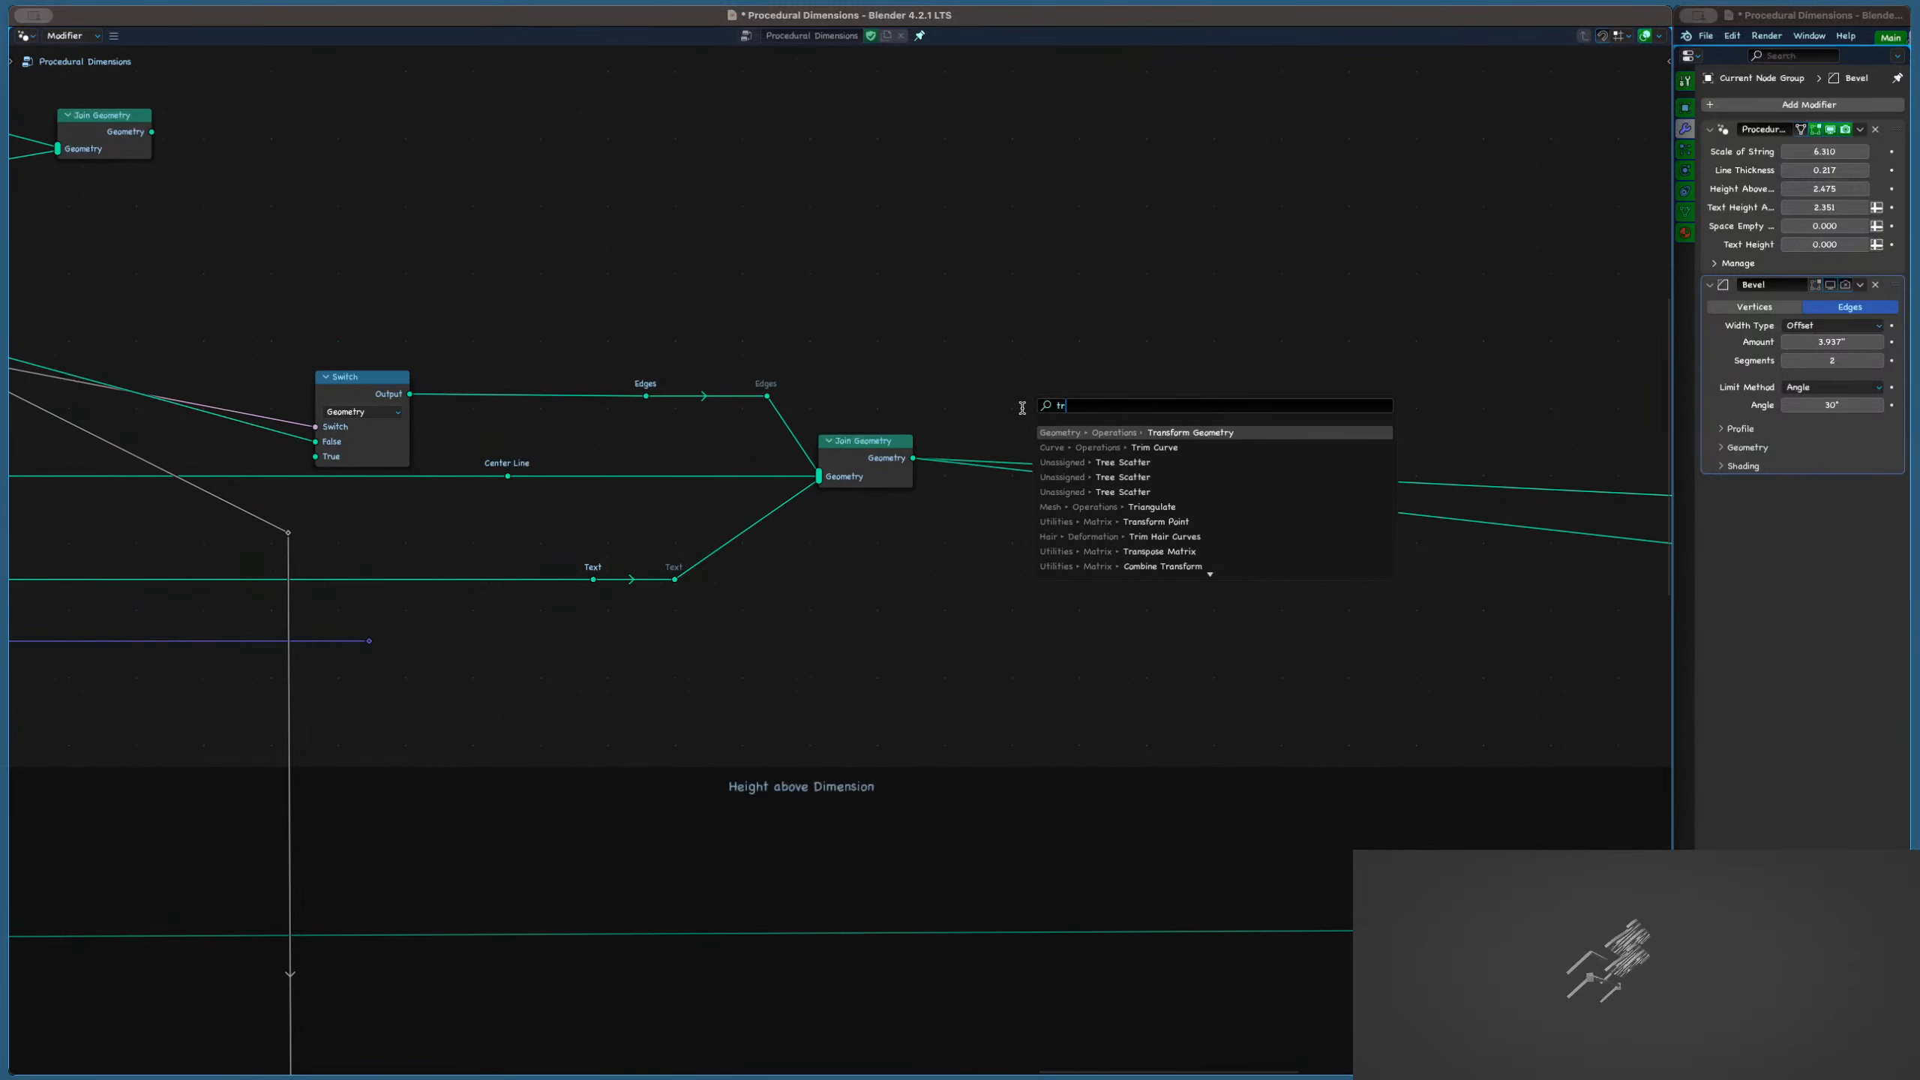
key("Escape")
Copy the Set Instance Transform node of the endpoint instances and paste a duplicate into the node tree
scroll(1042, 378, "down", 3)
middle_click_drag(661, 214, 839, 380)
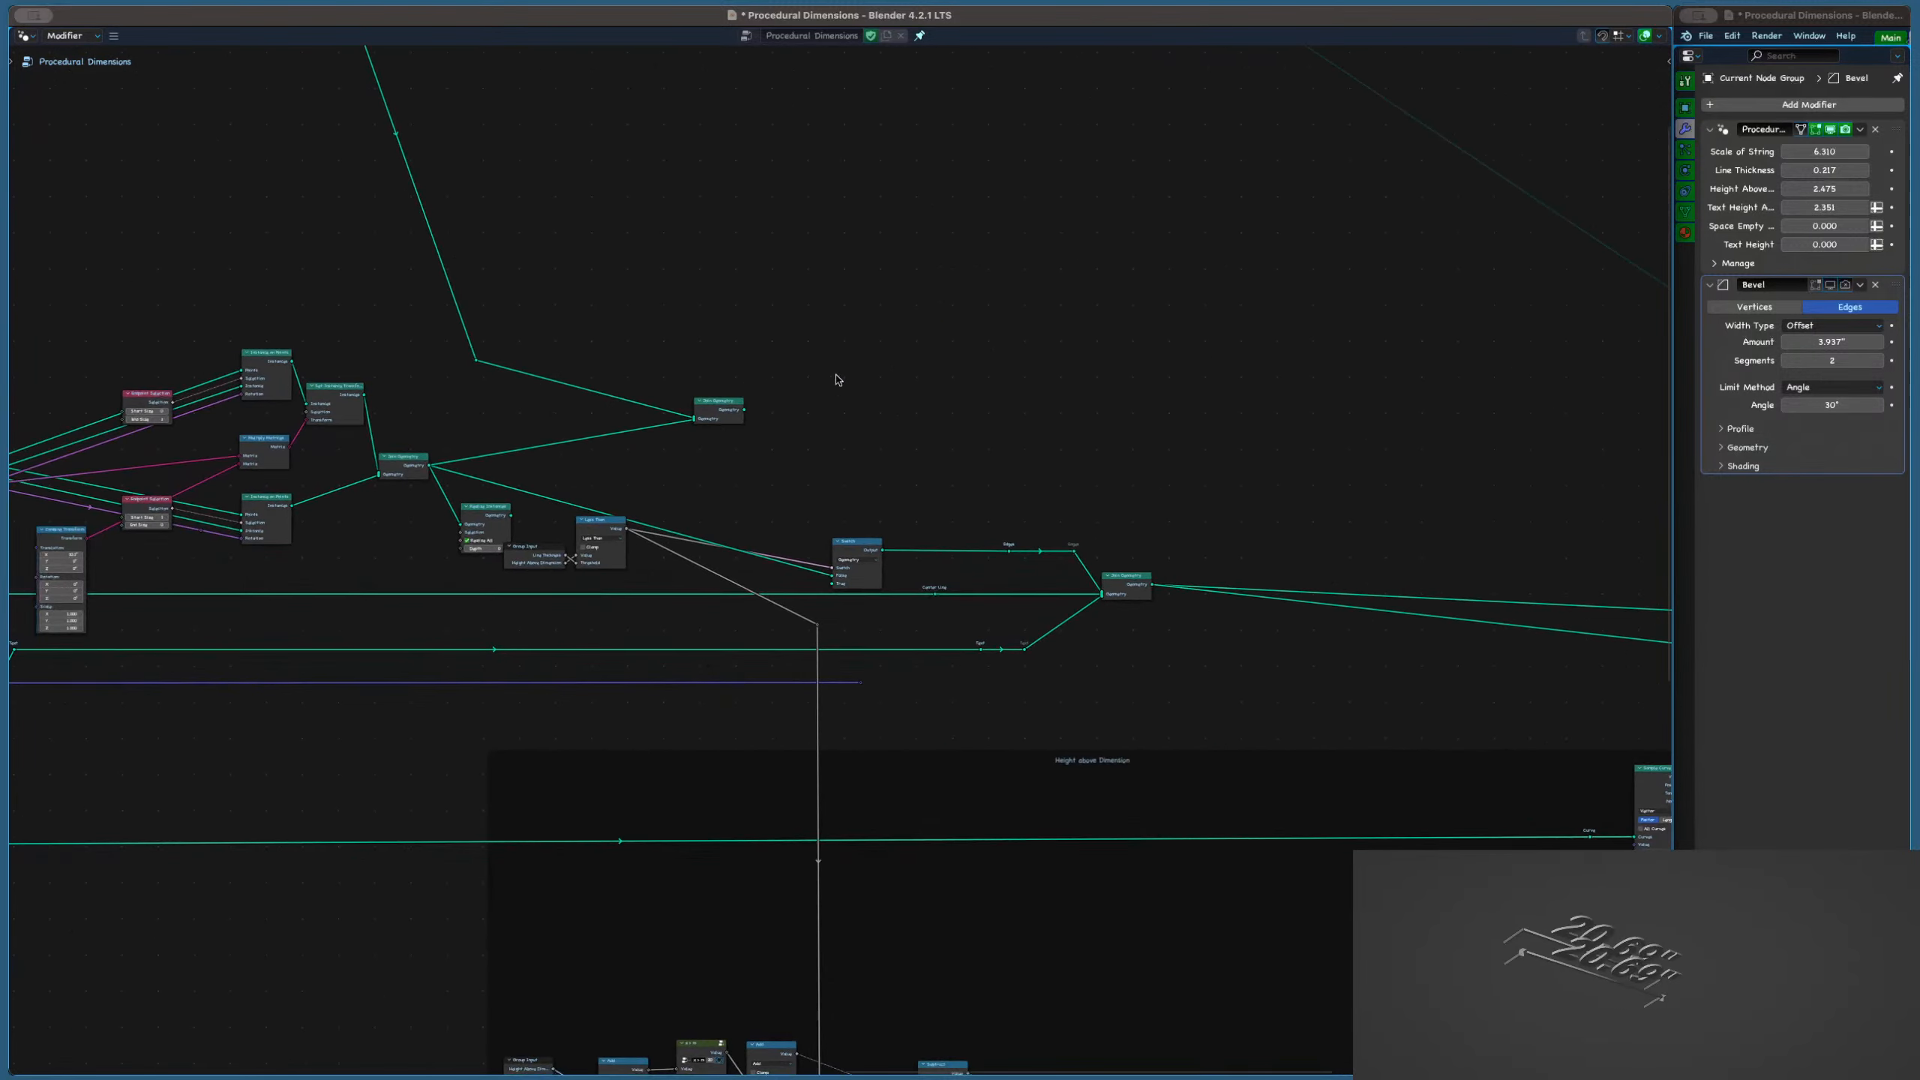
left_click(312, 394)
key("super+c")
key("super+v")
key("h")
key("h")
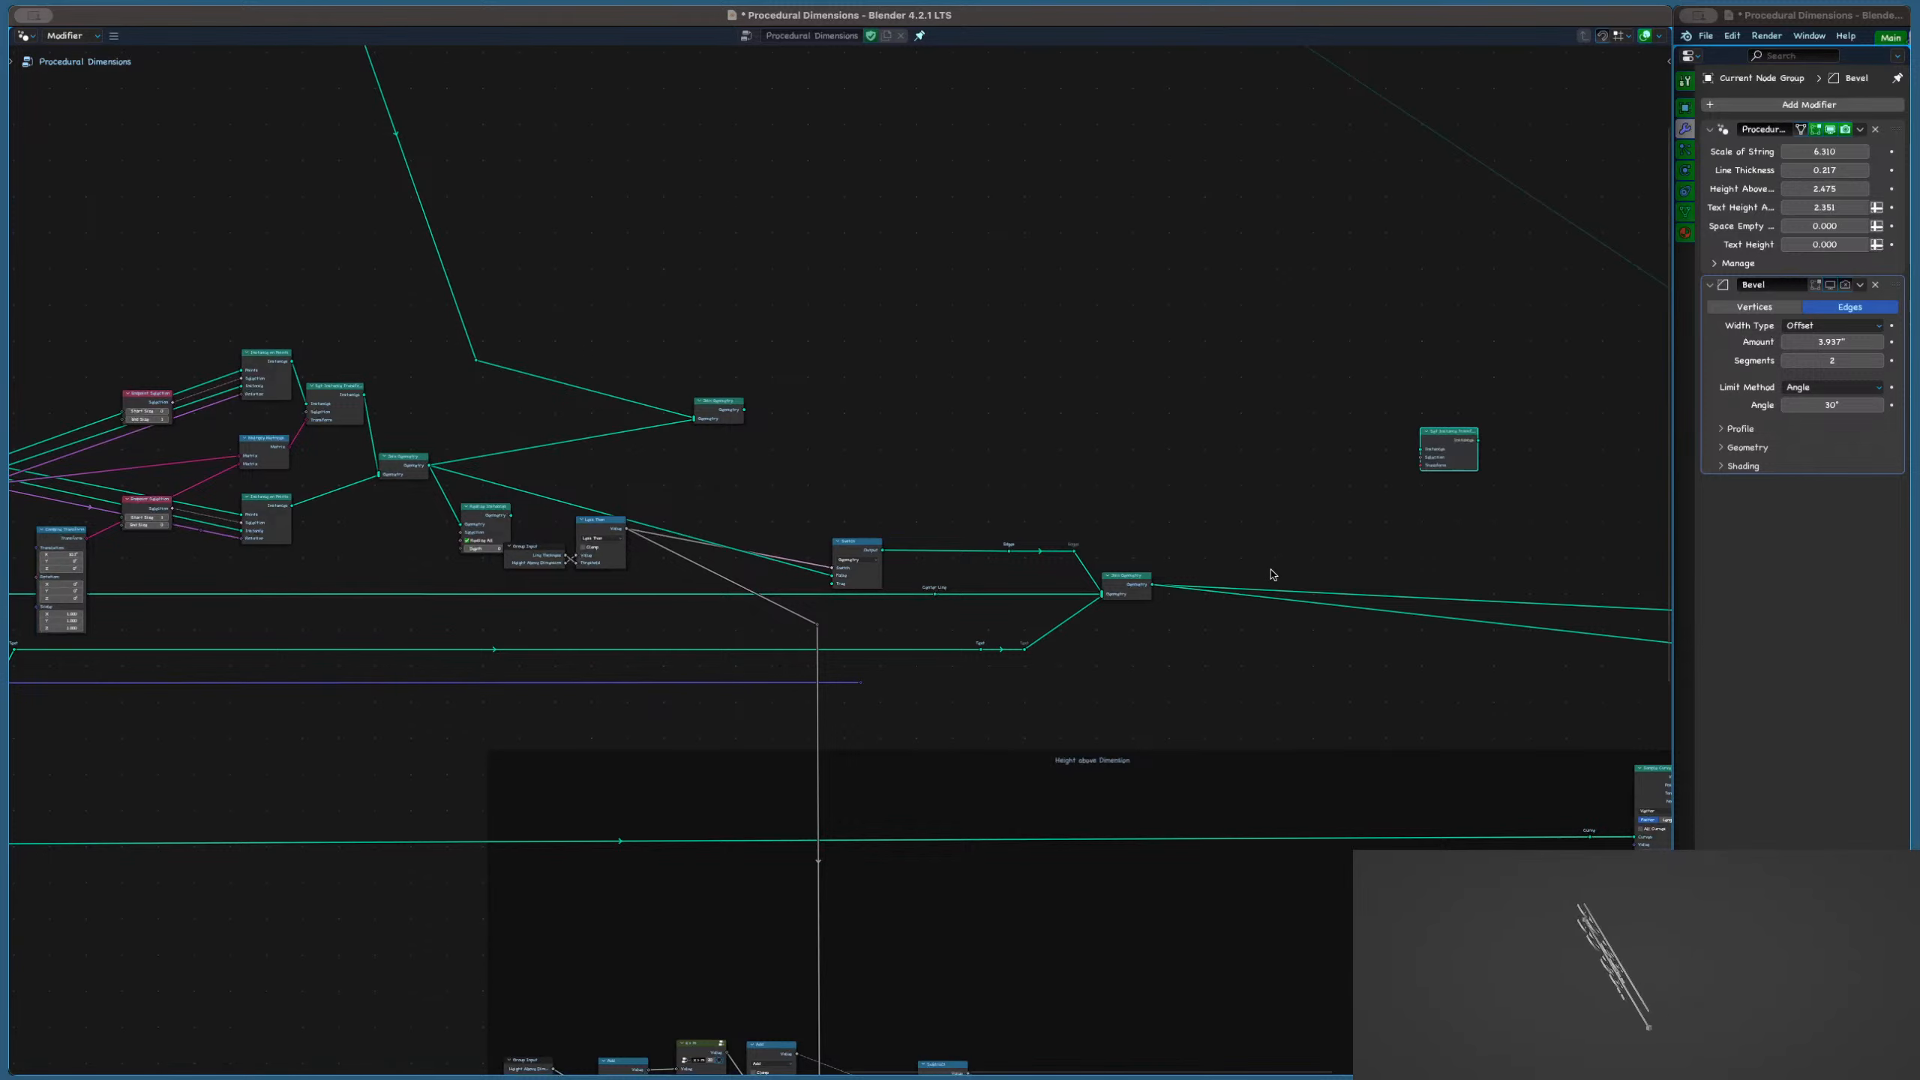
Insert the pasted Set Instance Transform node after the Join Geometry node that combines Edges, Center Line and Text, and inspect its warning
key("g")
left_click(1121, 711)
scroll(1333, 645, "up", 6)
middle_click_drag(1333, 643, 846, 617)
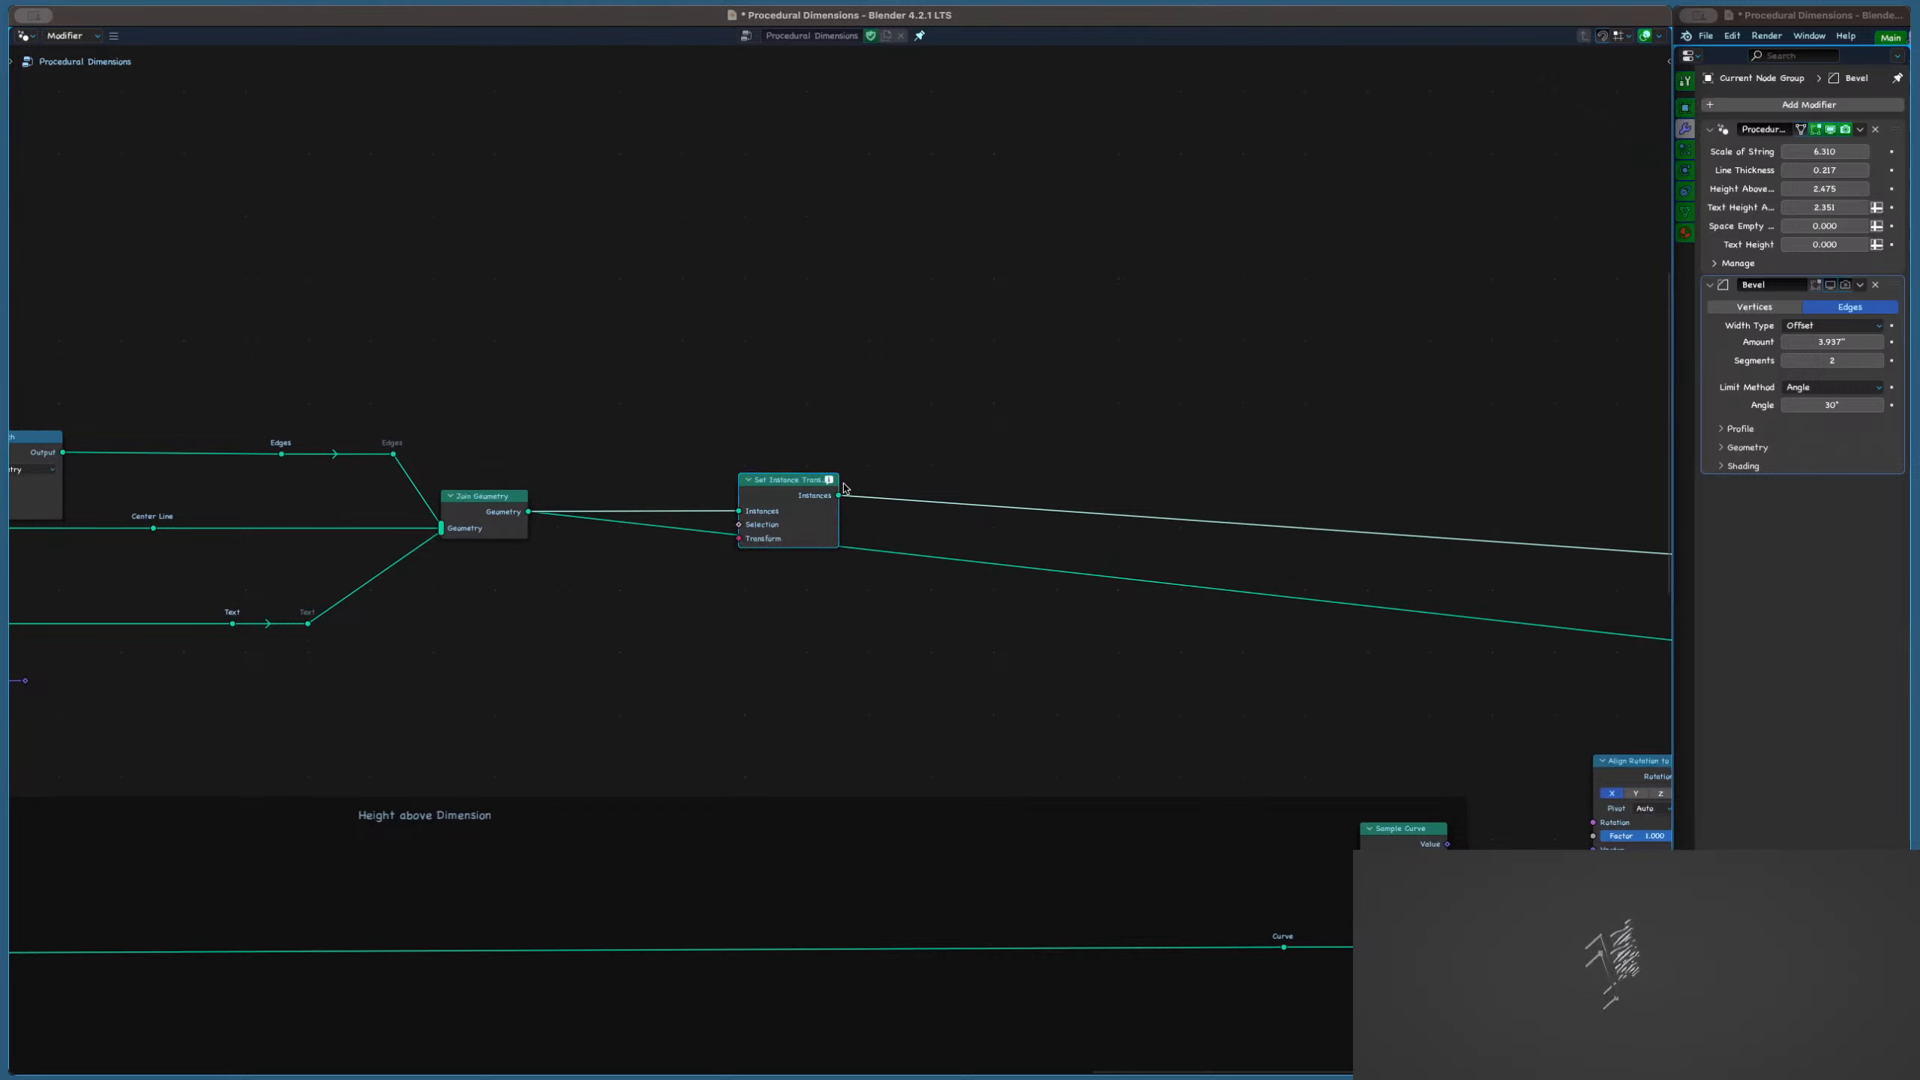
mouse_move(831, 482)
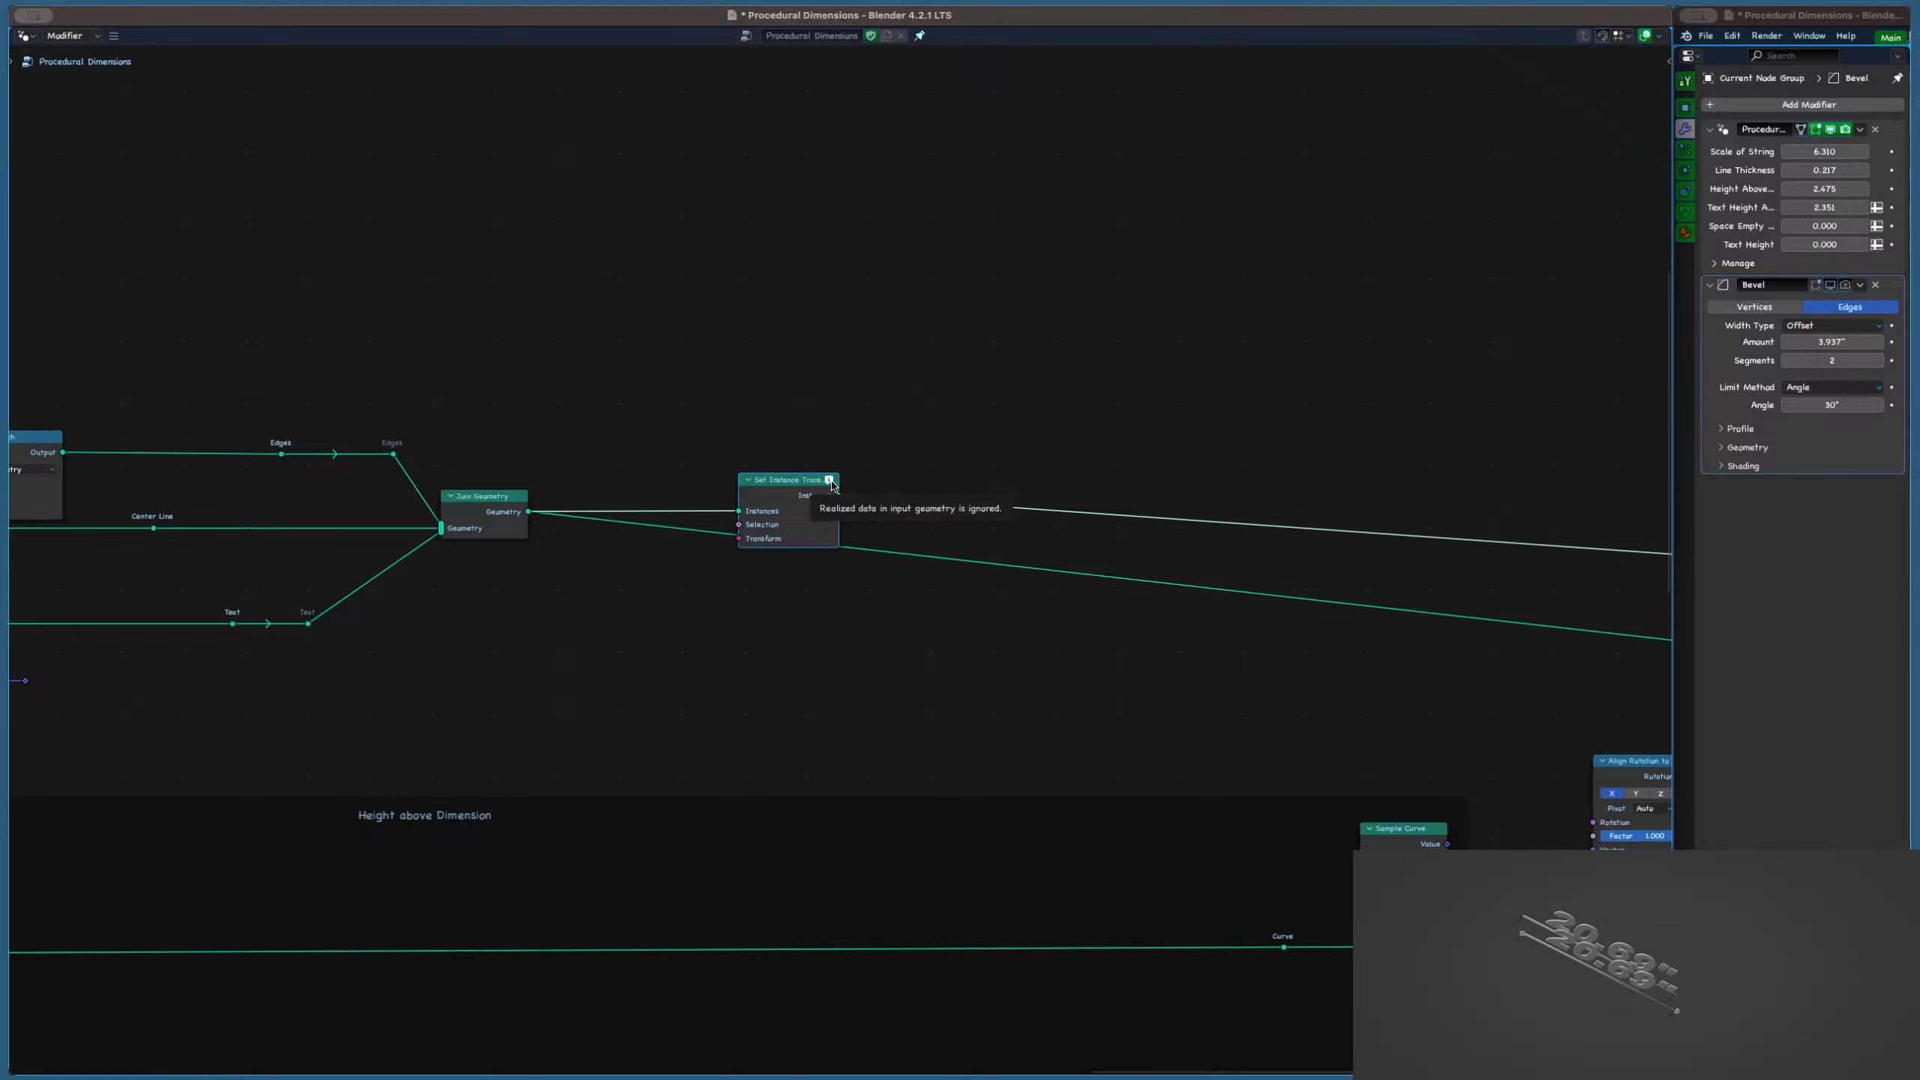
left_click(772, 386)
key("shift+a")
left_click(772, 385)
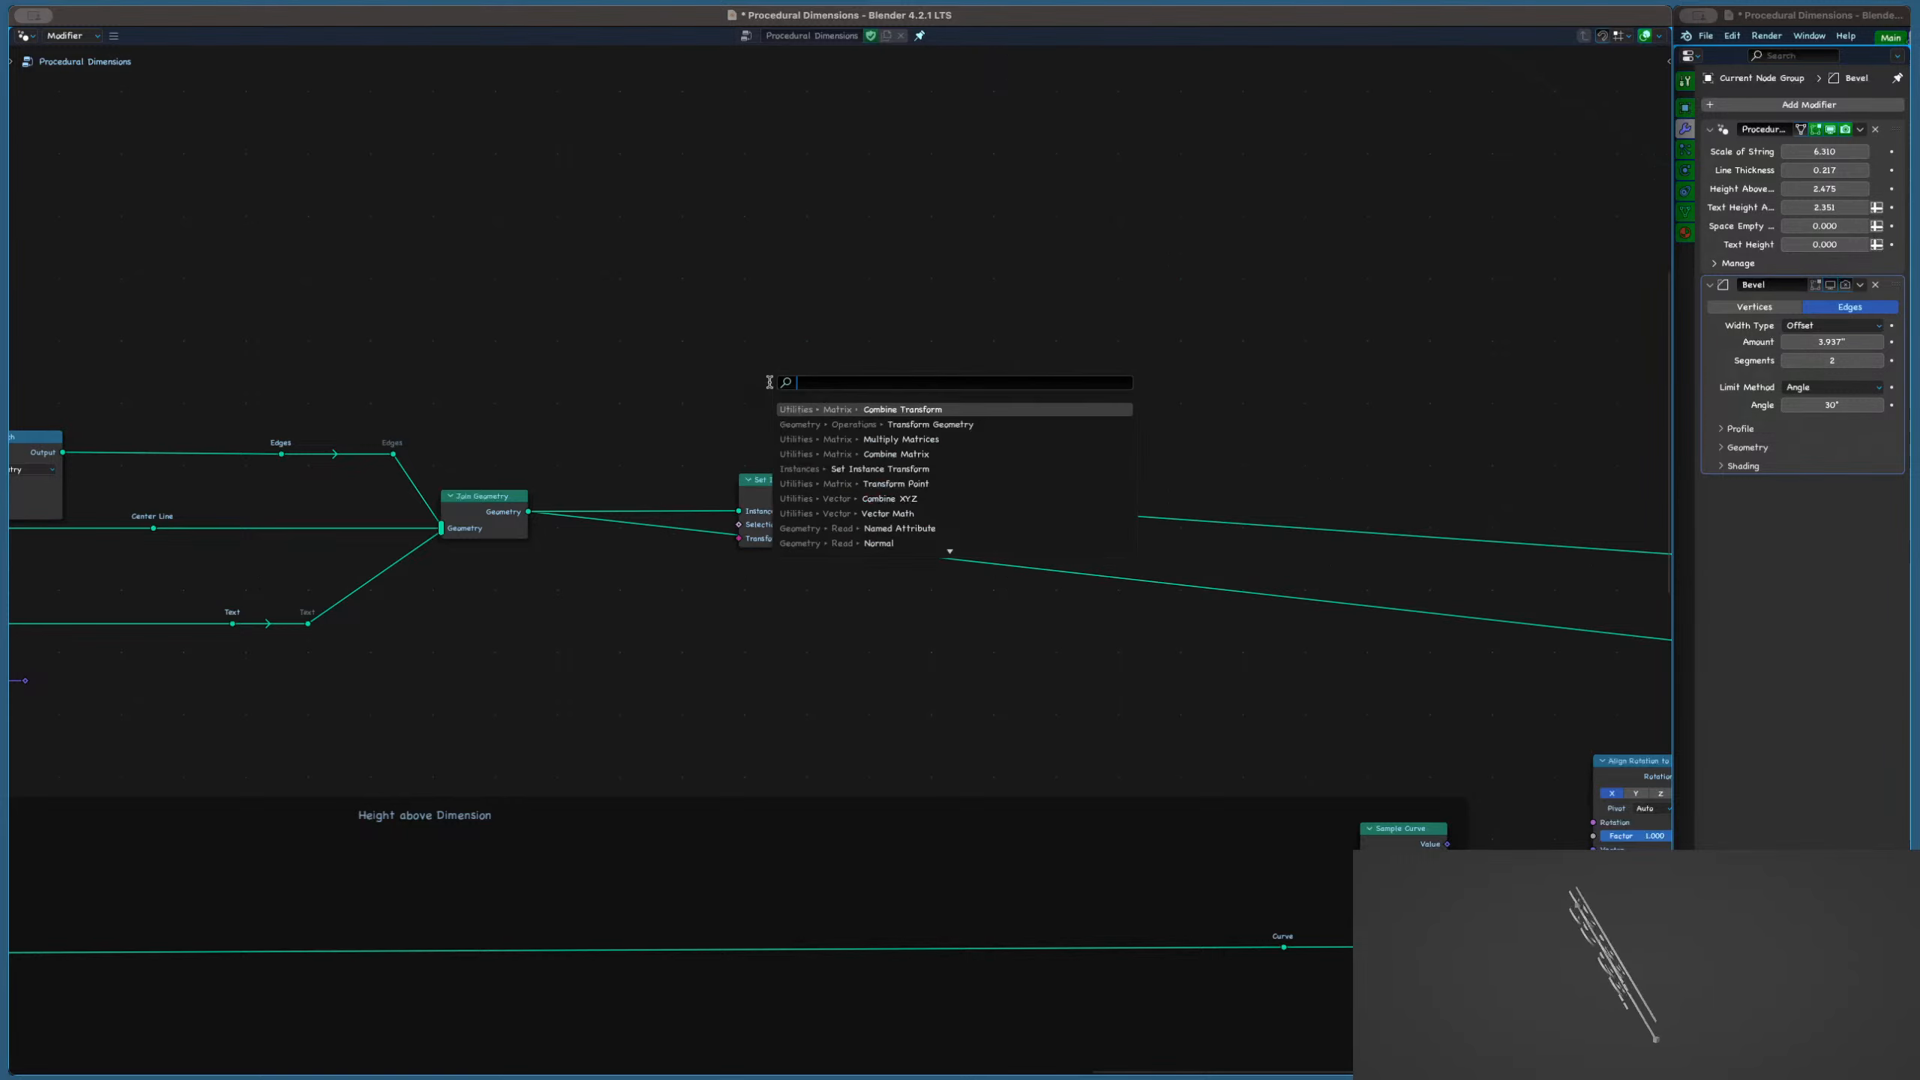
key("Escape")
Move the endpoint Join Geometry node closer to its followers and delete the Realize Instances node connected to it
scroll(765, 390, "down", 6)
middle_click_drag(170, 421, 914, 477)
scroll(912, 477, "up", 4)
scroll(804, 390, "down", 2)
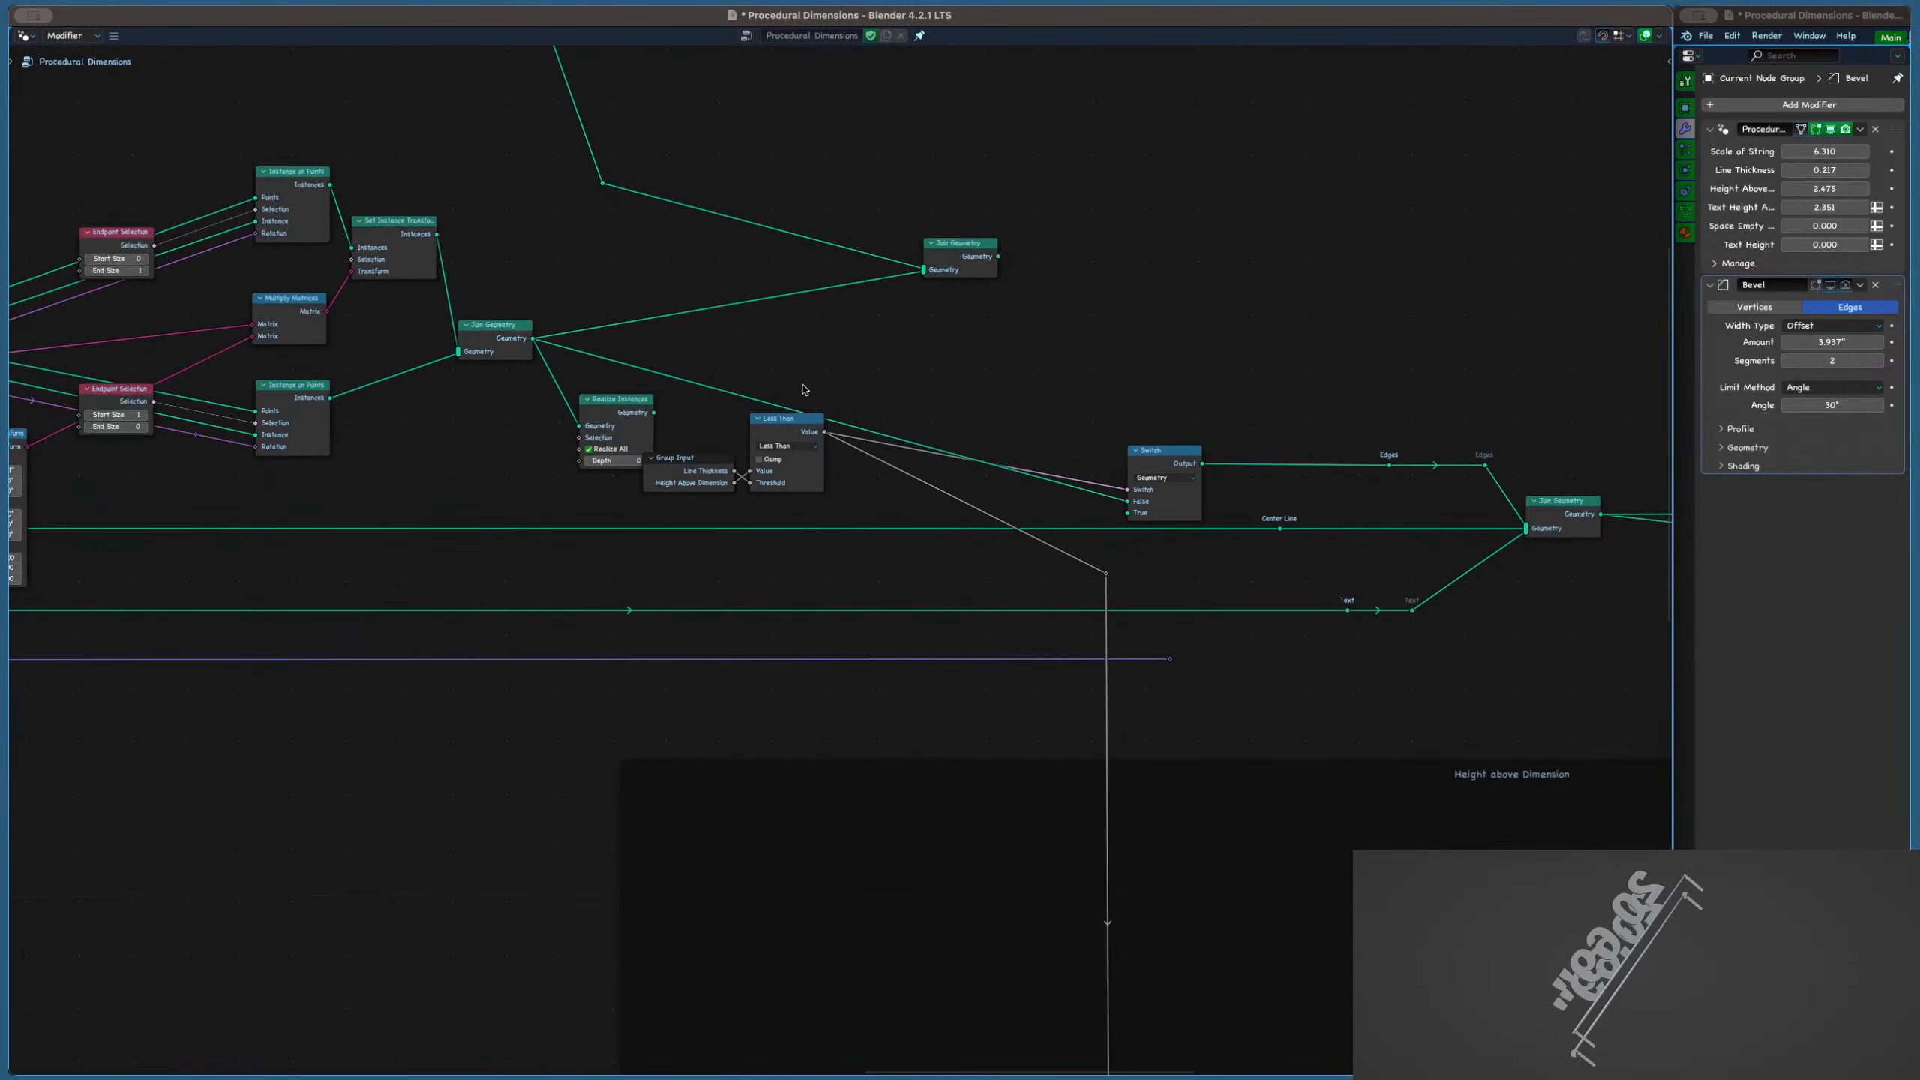
left_click_drag(511, 333, 621, 326)
middle_click_drag(609, 408, 866, 361)
left_click_drag(866, 361, 945, 301)
scroll(938, 318, "down", 1)
key("x")
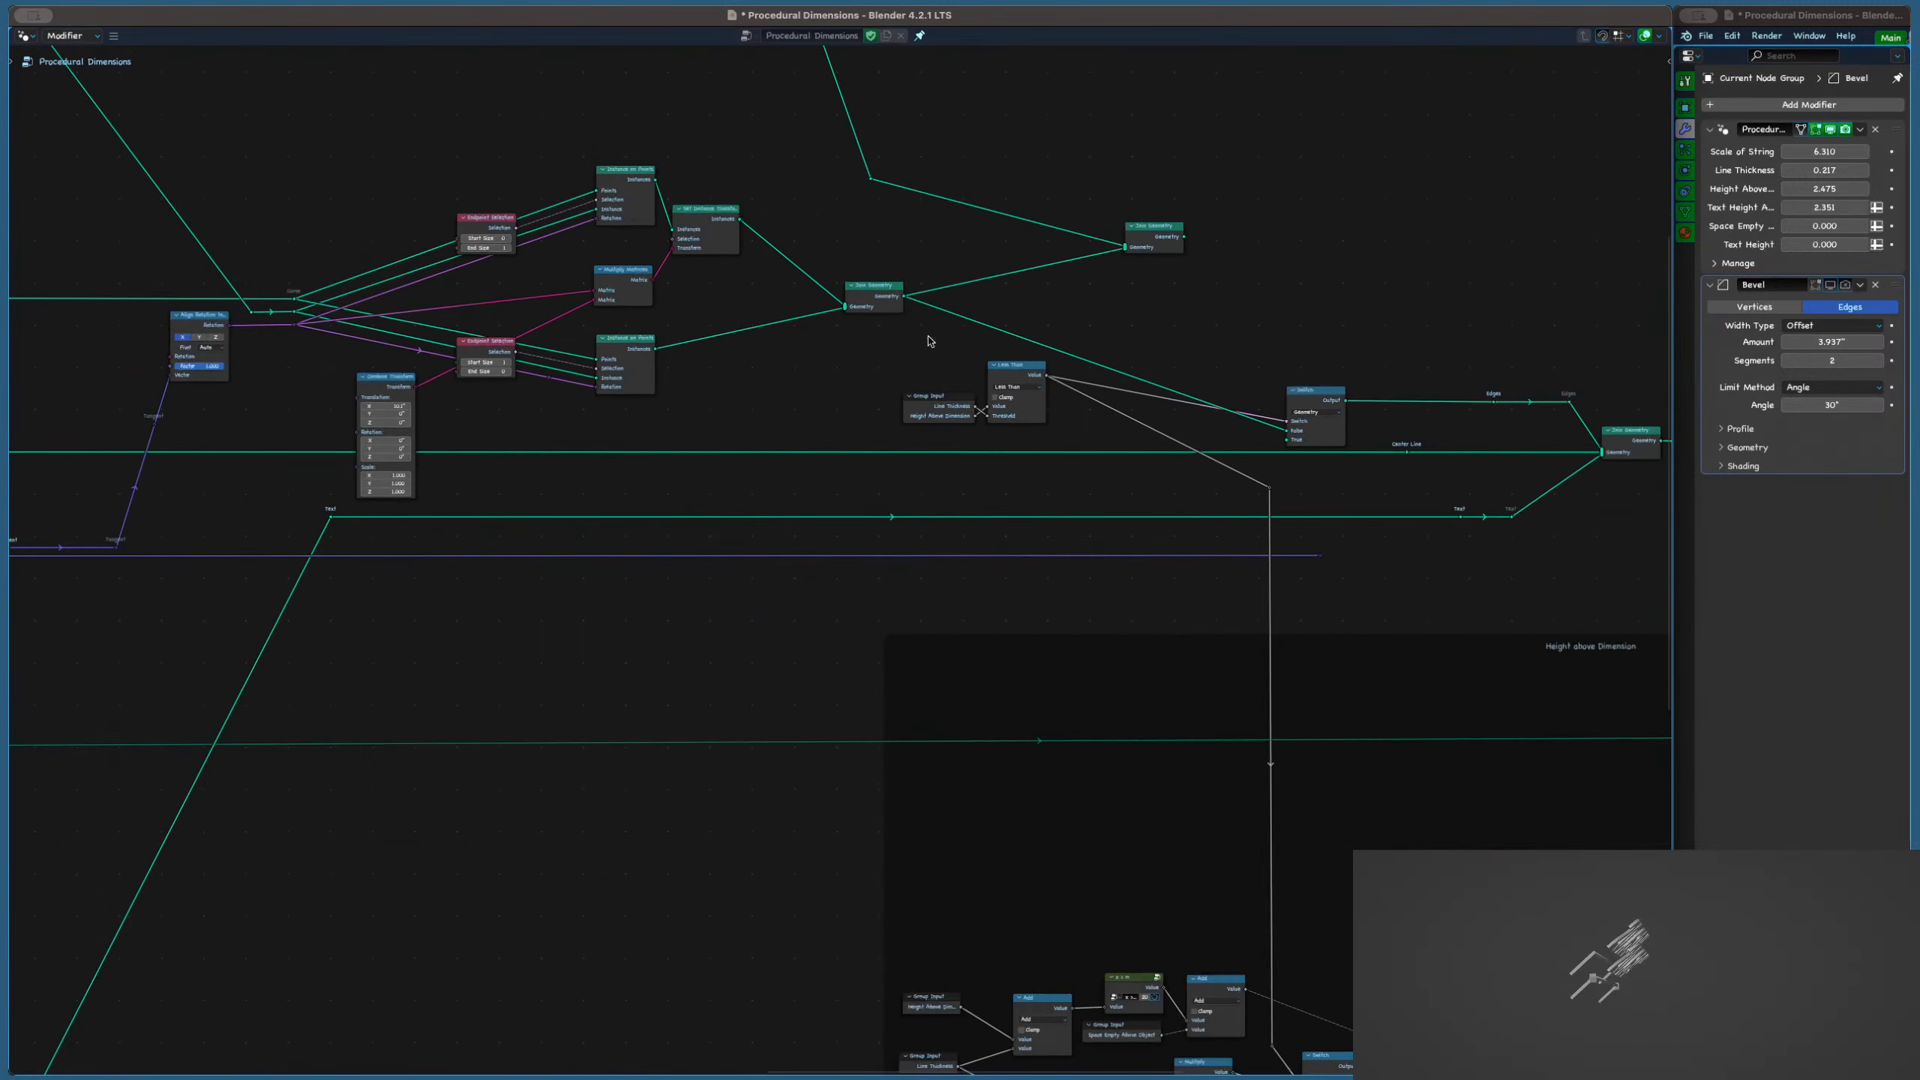
Cut the Less Than node's output links and connect the endpoint Join Geometry directly to the Edges reroute, bypassing the Switch node
left_click(1015, 381)
scroll(1015, 380, "down", 4)
scroll(934, 506, "down", 2)
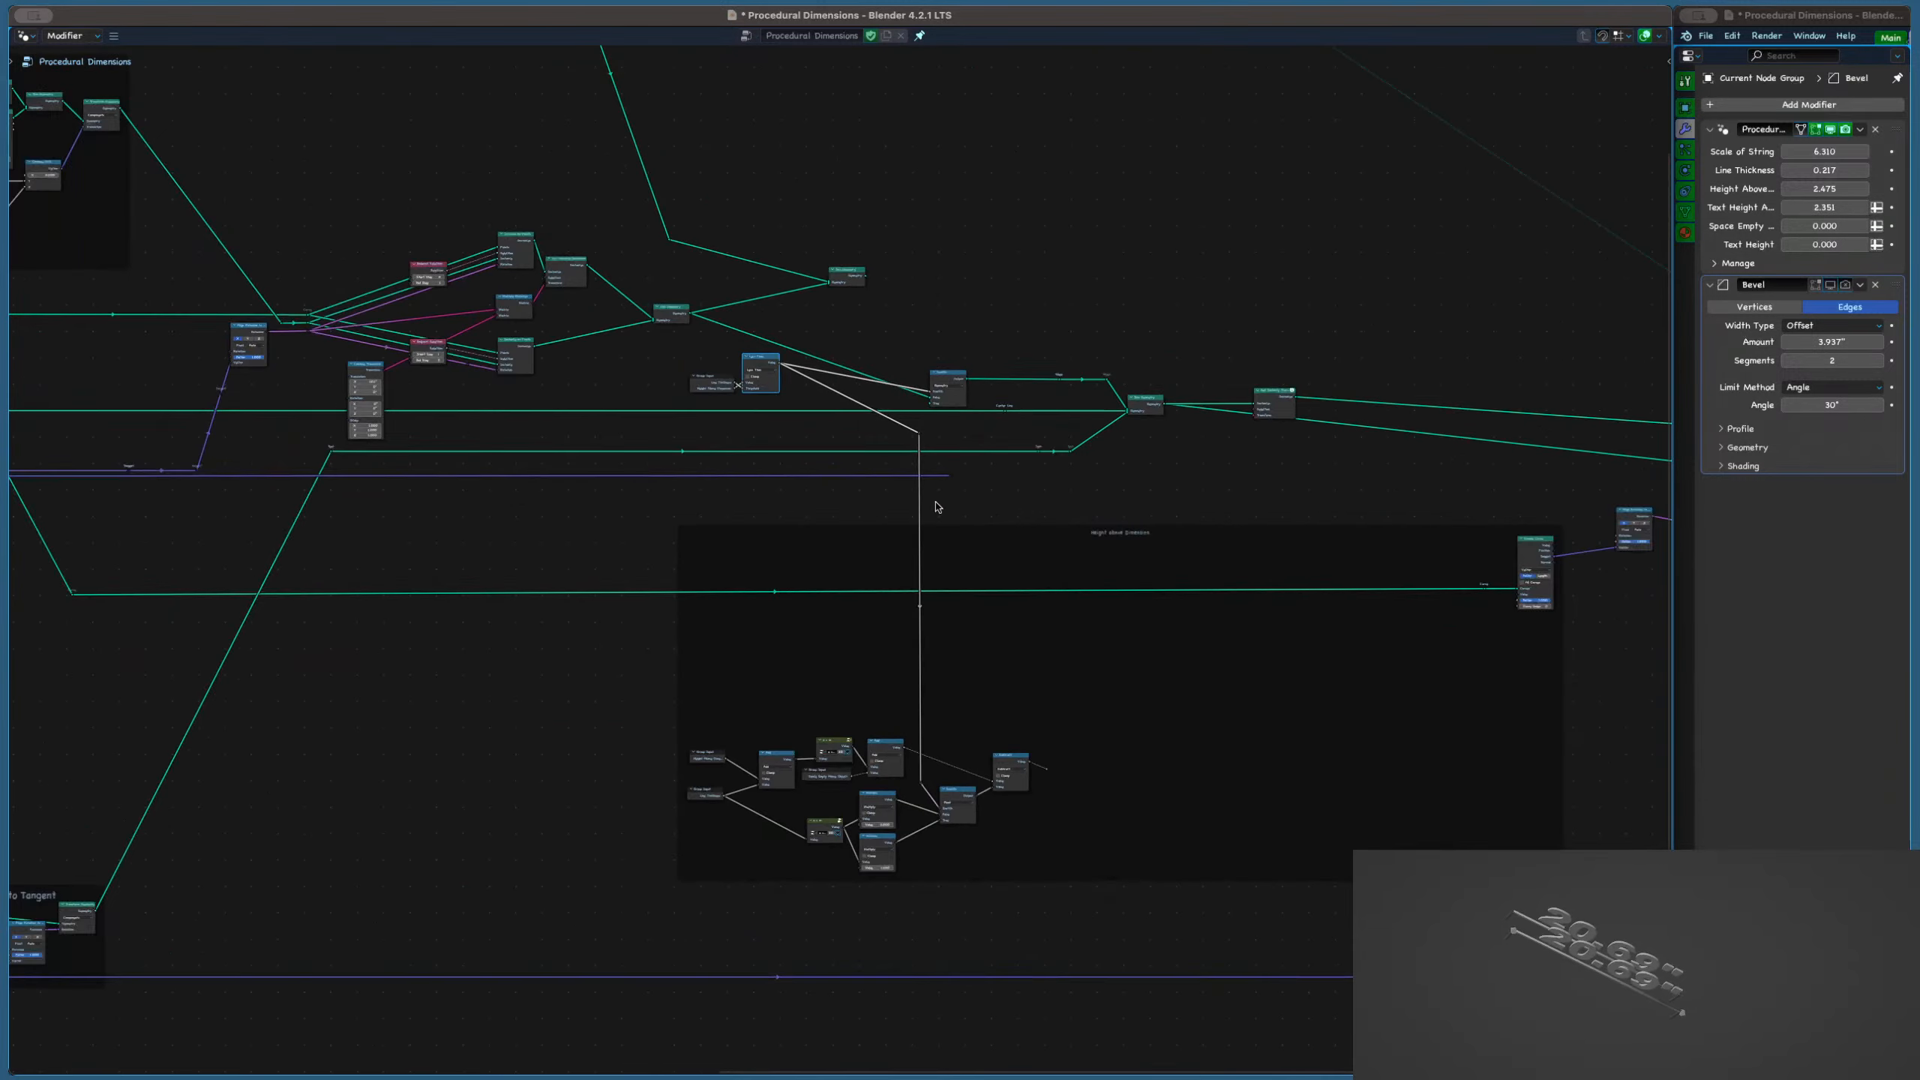
scroll(828, 371, "up", 3)
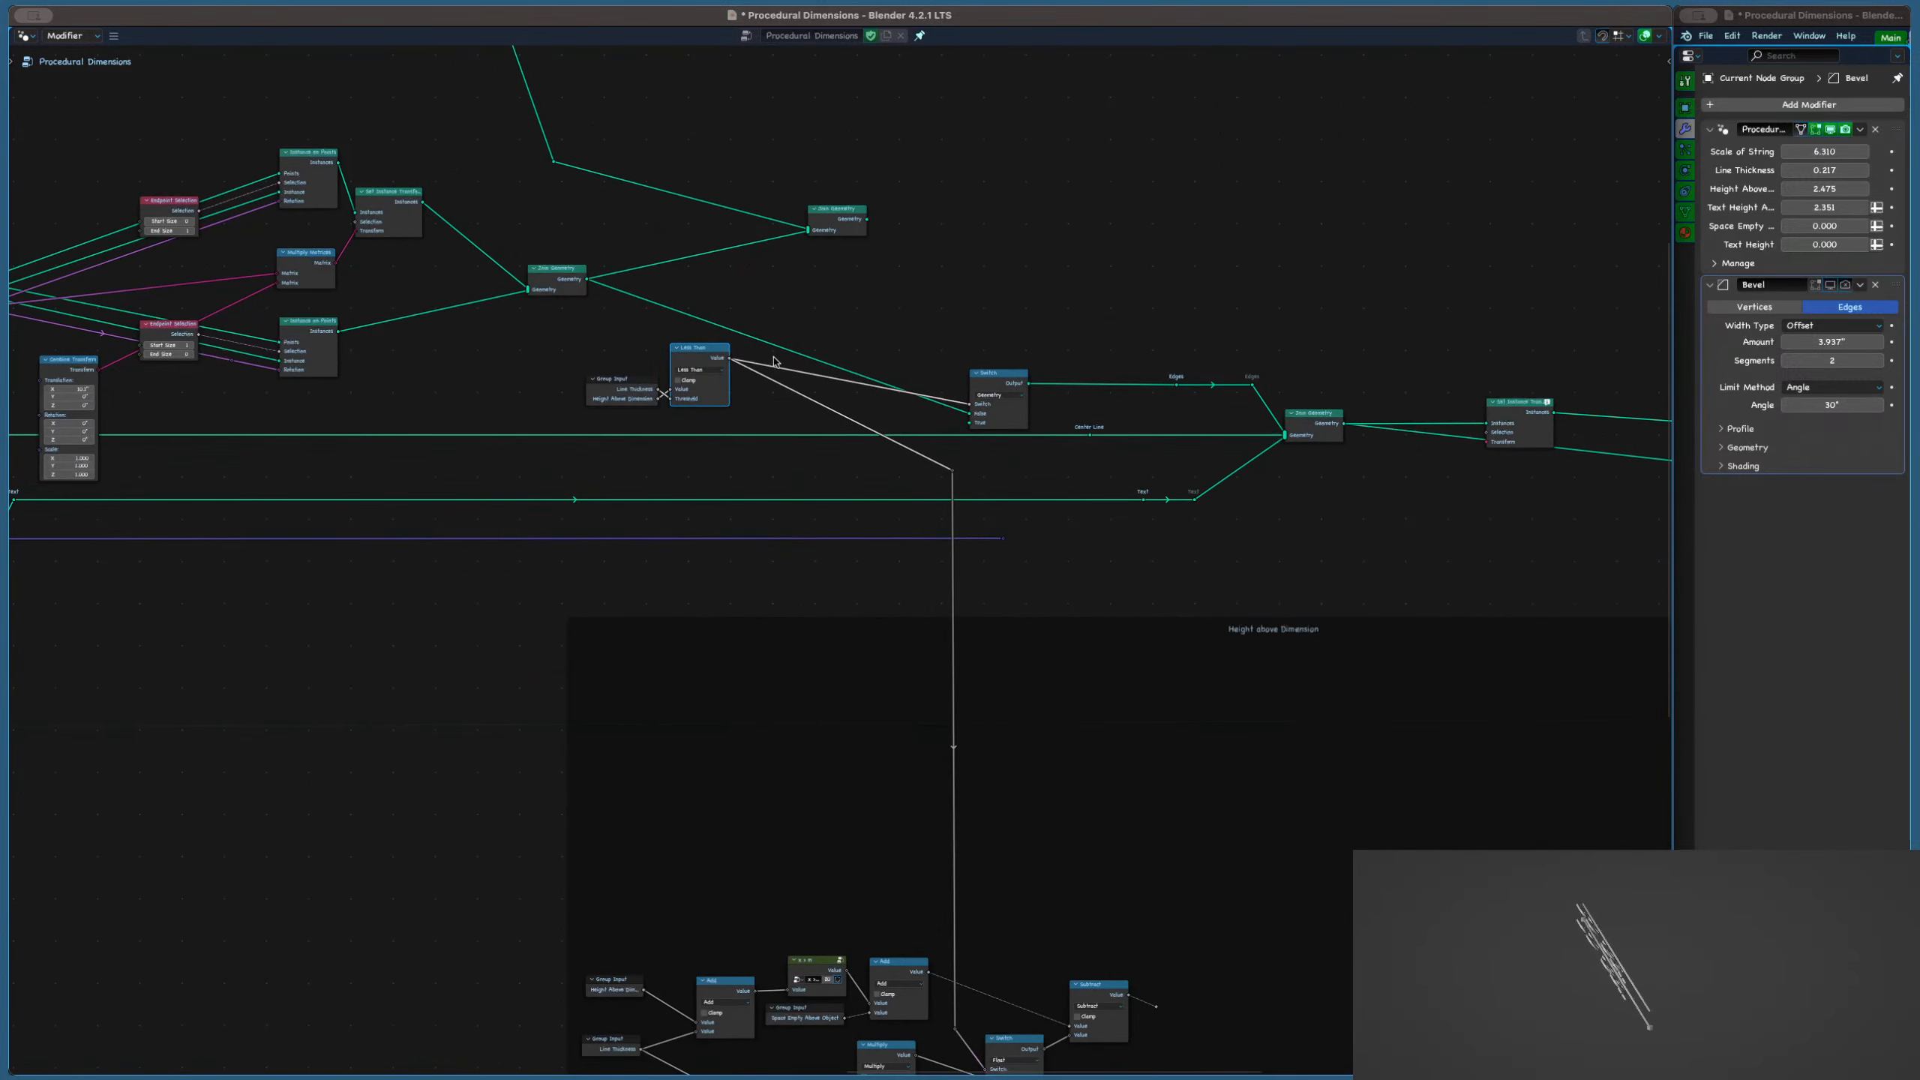
right_click_drag(774, 361, 765, 422, "ctrl")
left_click_drag(586, 279, 1202, 389)
left_click(1013, 391)
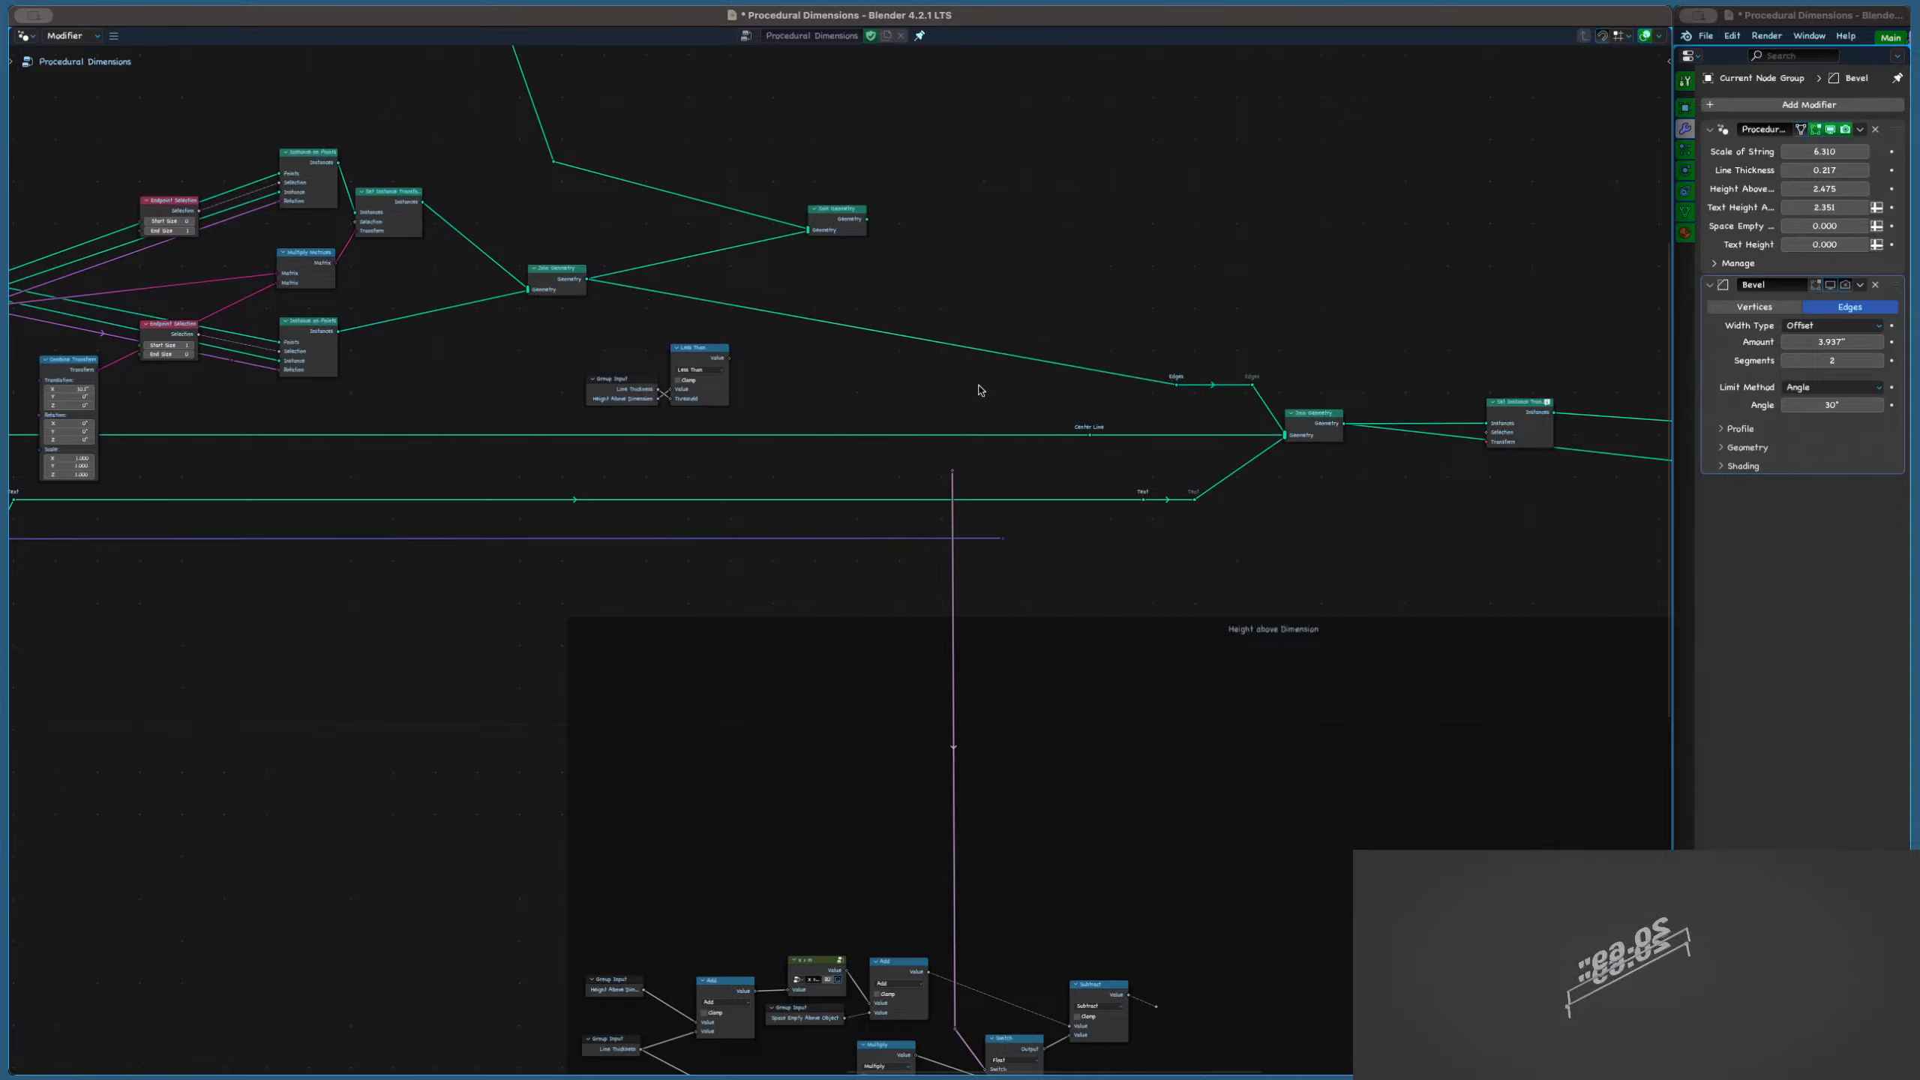
Try to reconnect the Less Than value and the long reroute to the Switch node's inputs
left_click_drag(727, 358, 973, 404)
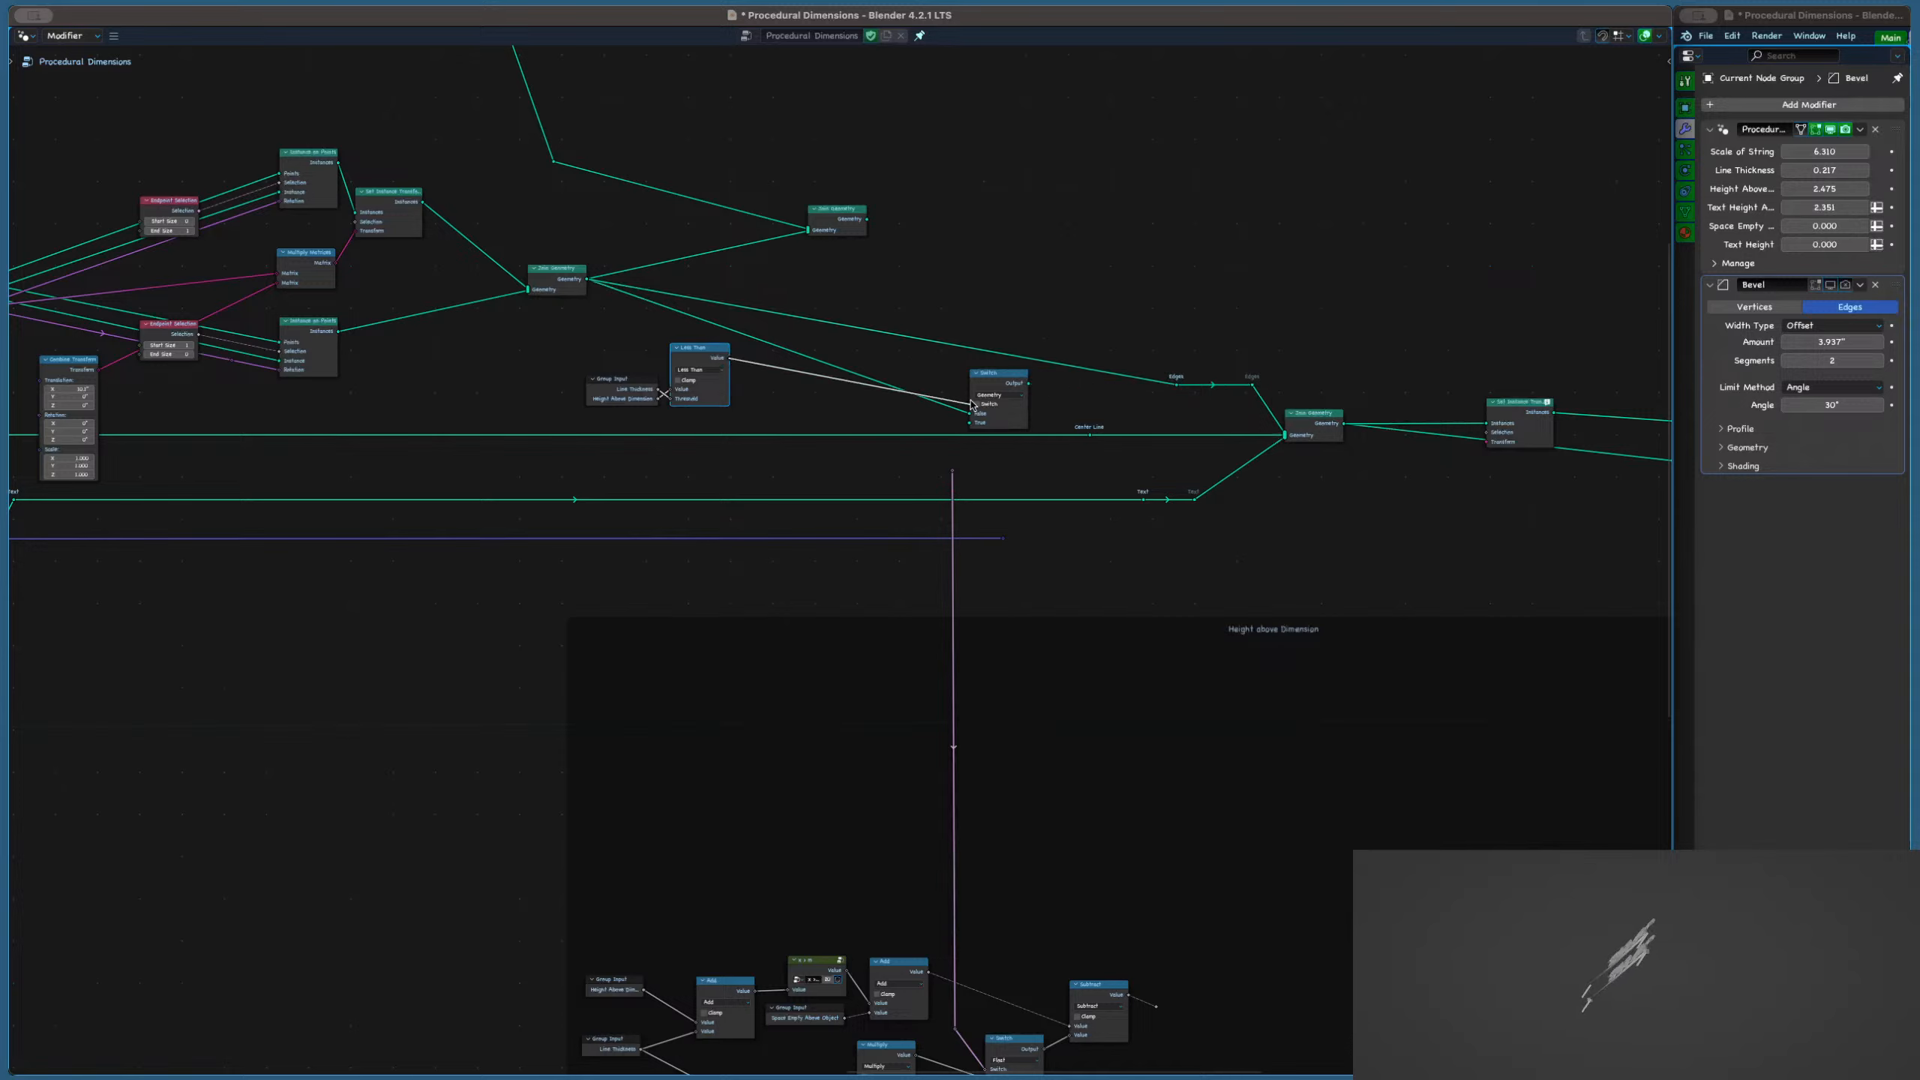
left_click_drag(944, 497, 969, 423)
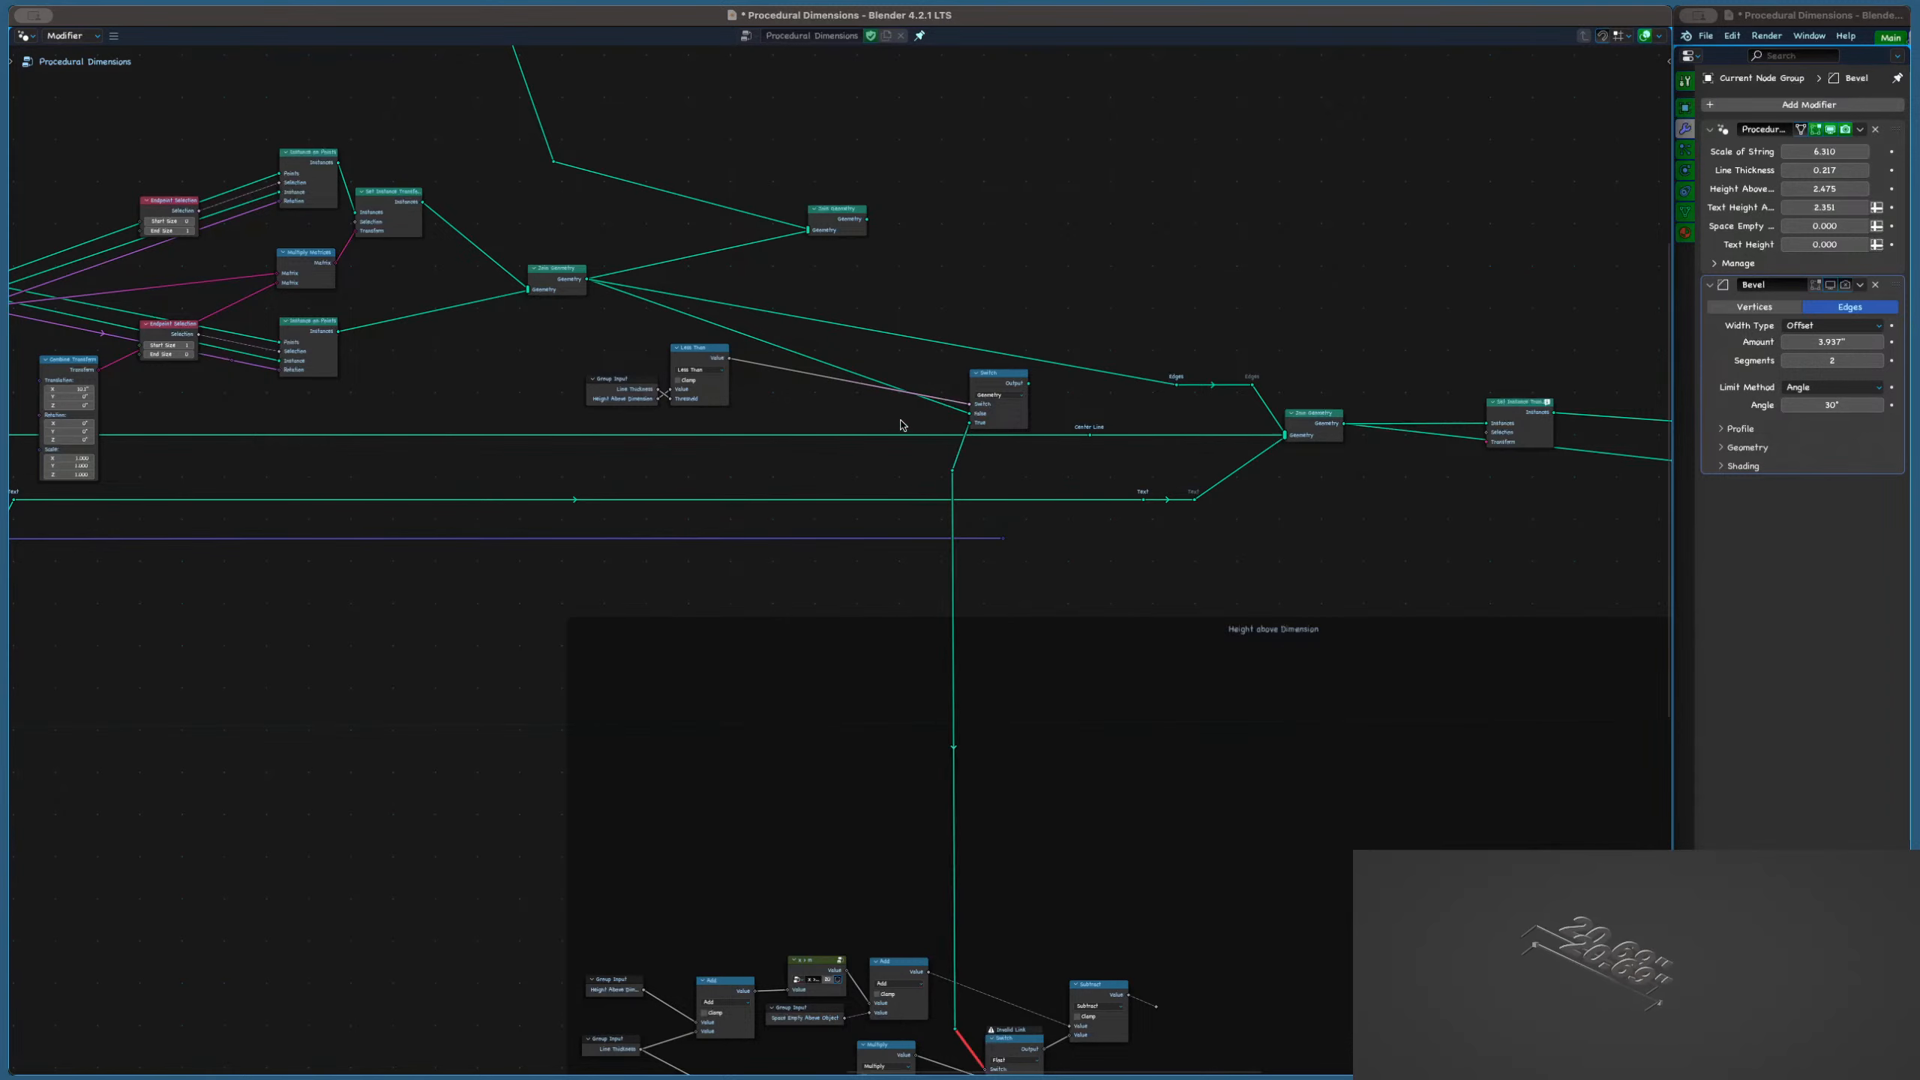
middle_click_drag(1058, 534, 873, 422)
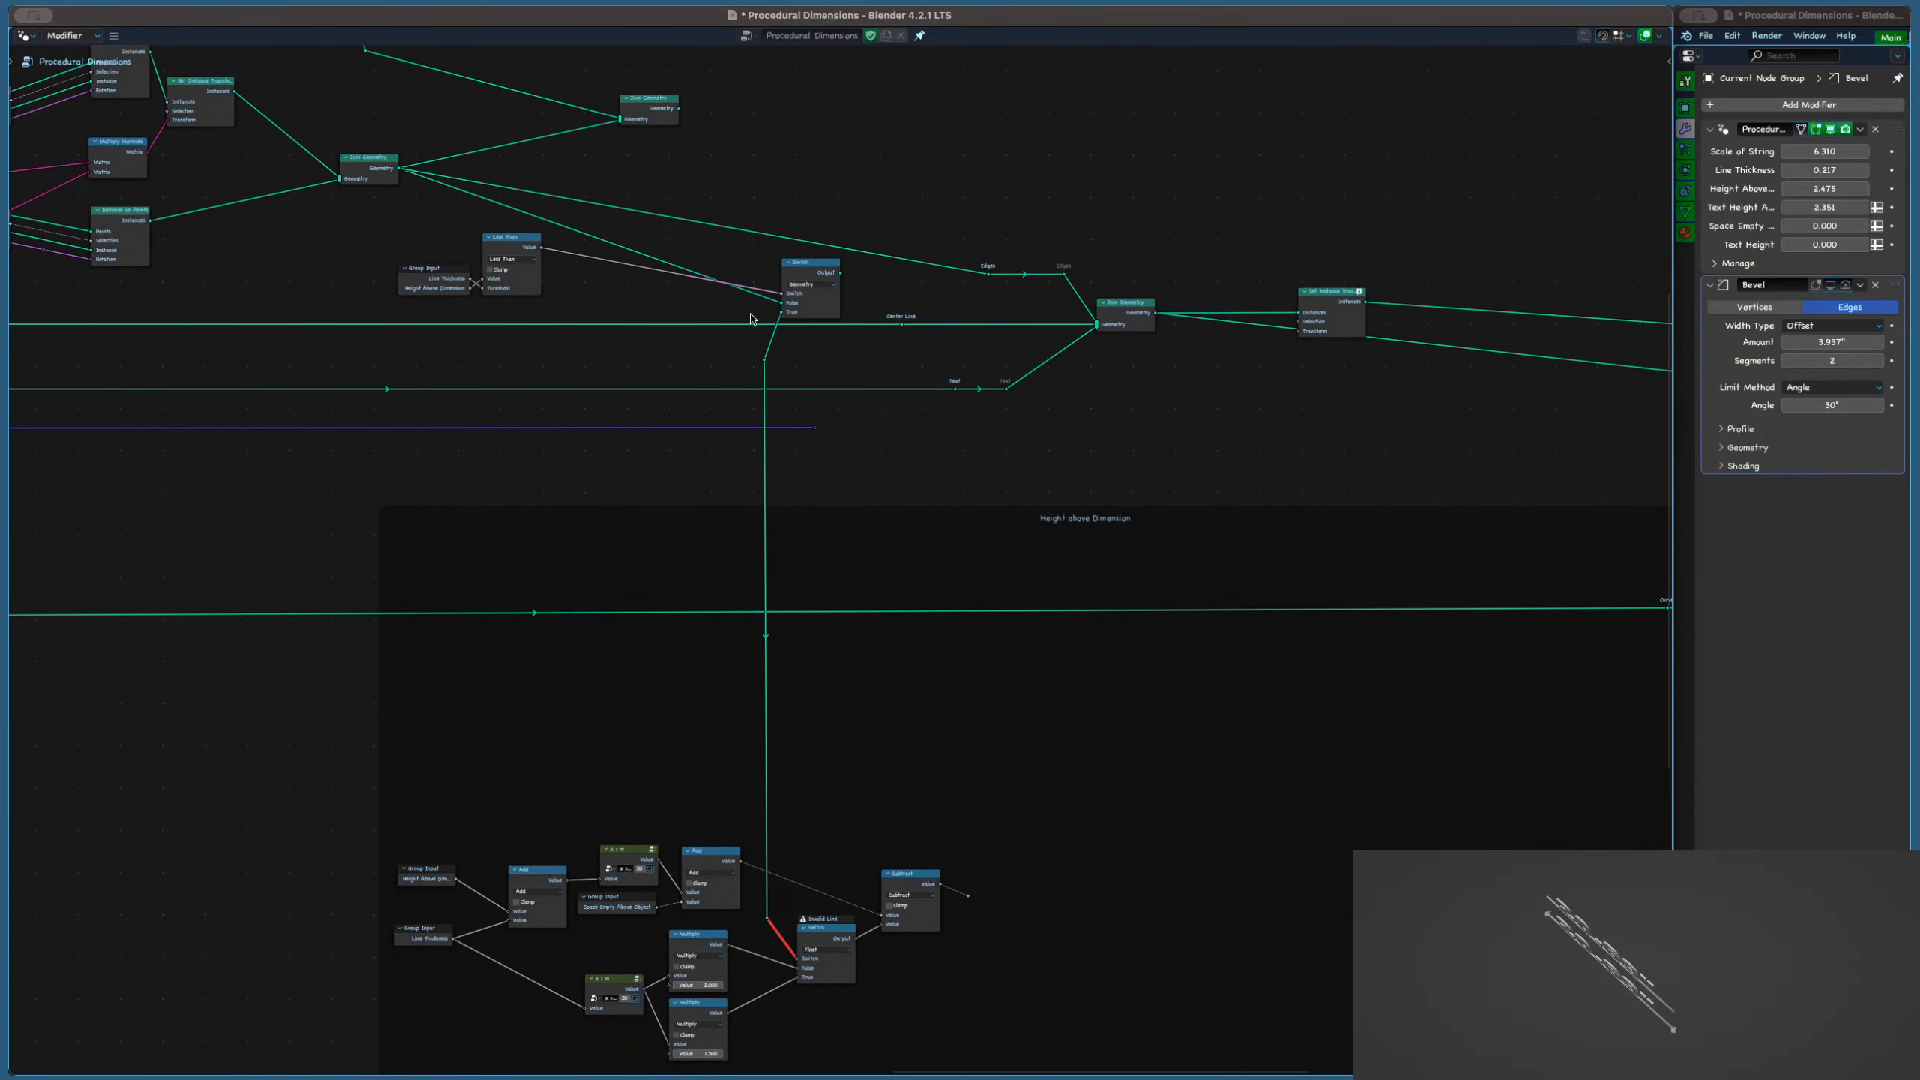
Undo the recent link edits around the Less Than and Switch nodes, and save the file
key("ctrl+z")
key("ctrl+z")
key("ctrl+z")
key("ctrl+z")
key("ctrl+z")
key("ctrl+z")
key("ctrl+z")
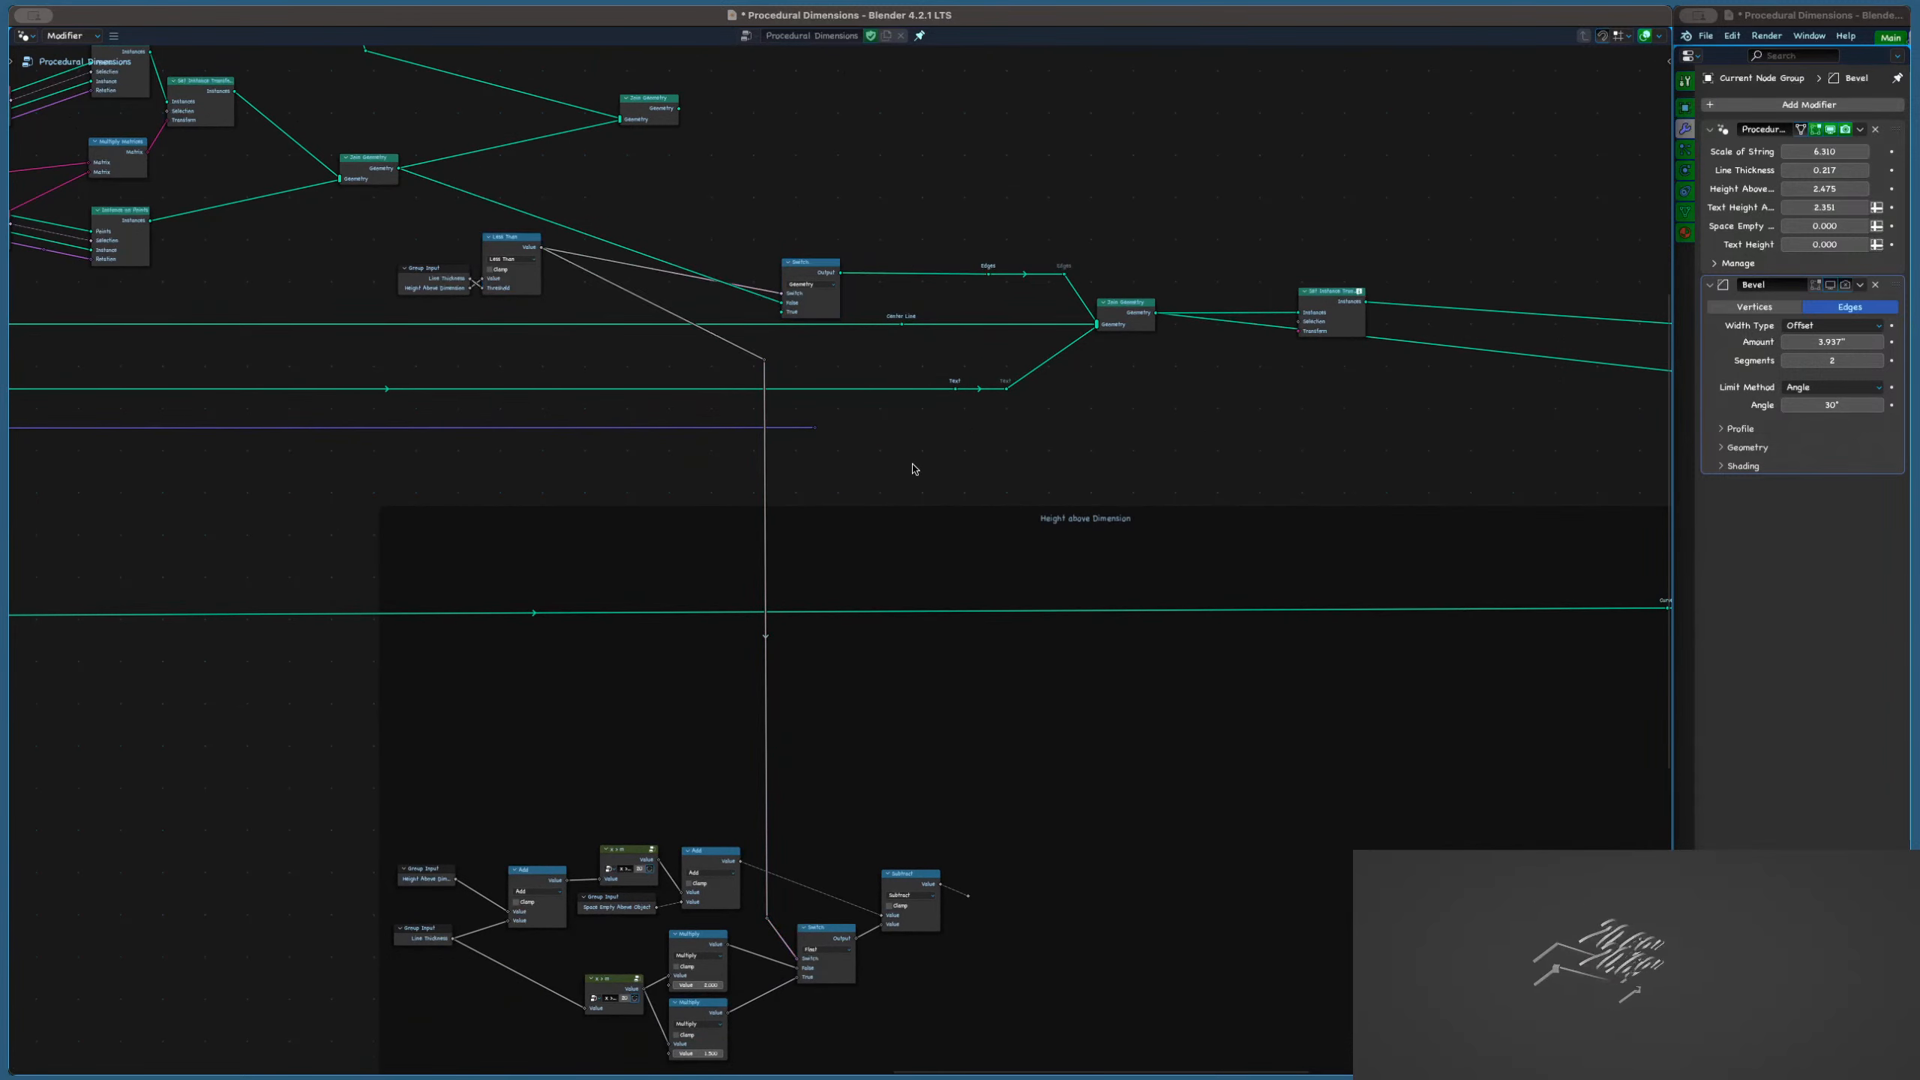
key("ctrl+s")
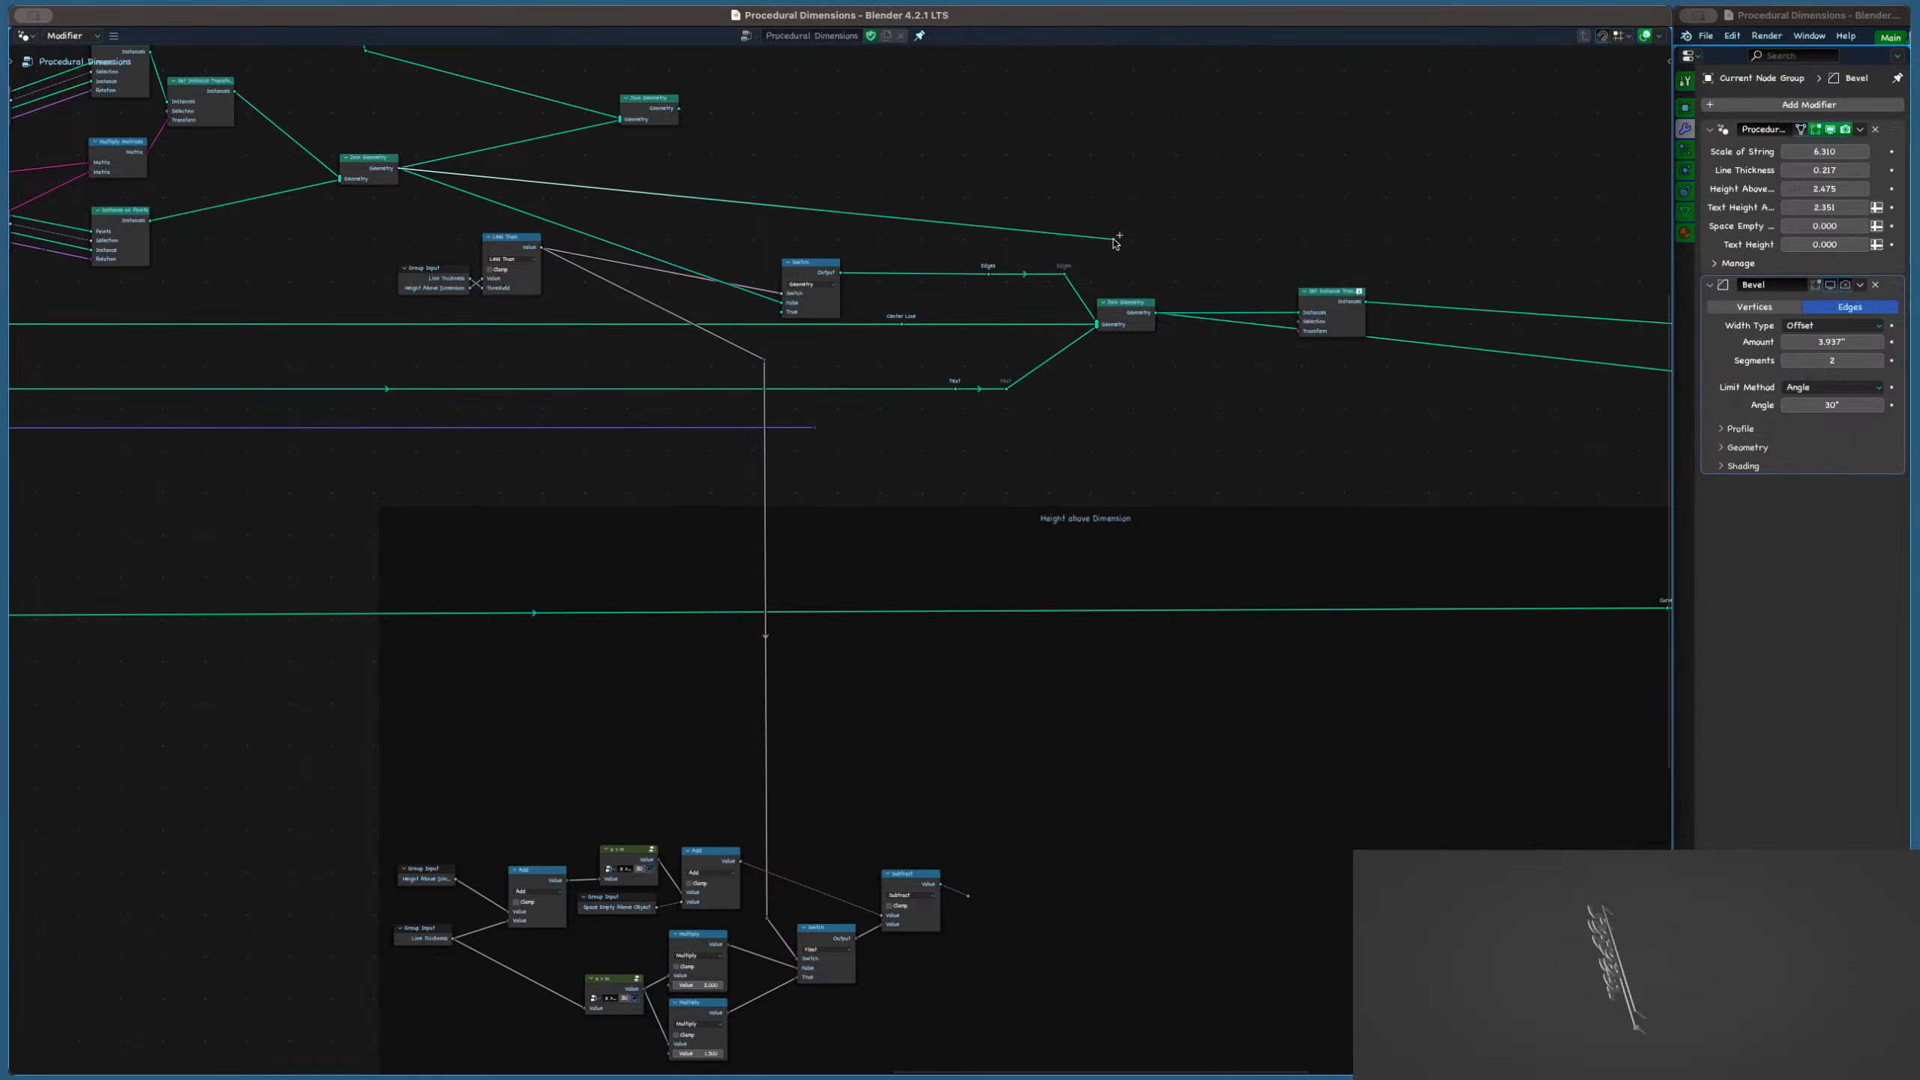
Examine the node chain in the Center Line frame, including its Transform Geometry and Extrude Mesh nodes
scroll(1110, 246, "down", 2)
scroll(1042, 298, "down", 2)
middle_click_drag(770, 277, 1628, 291)
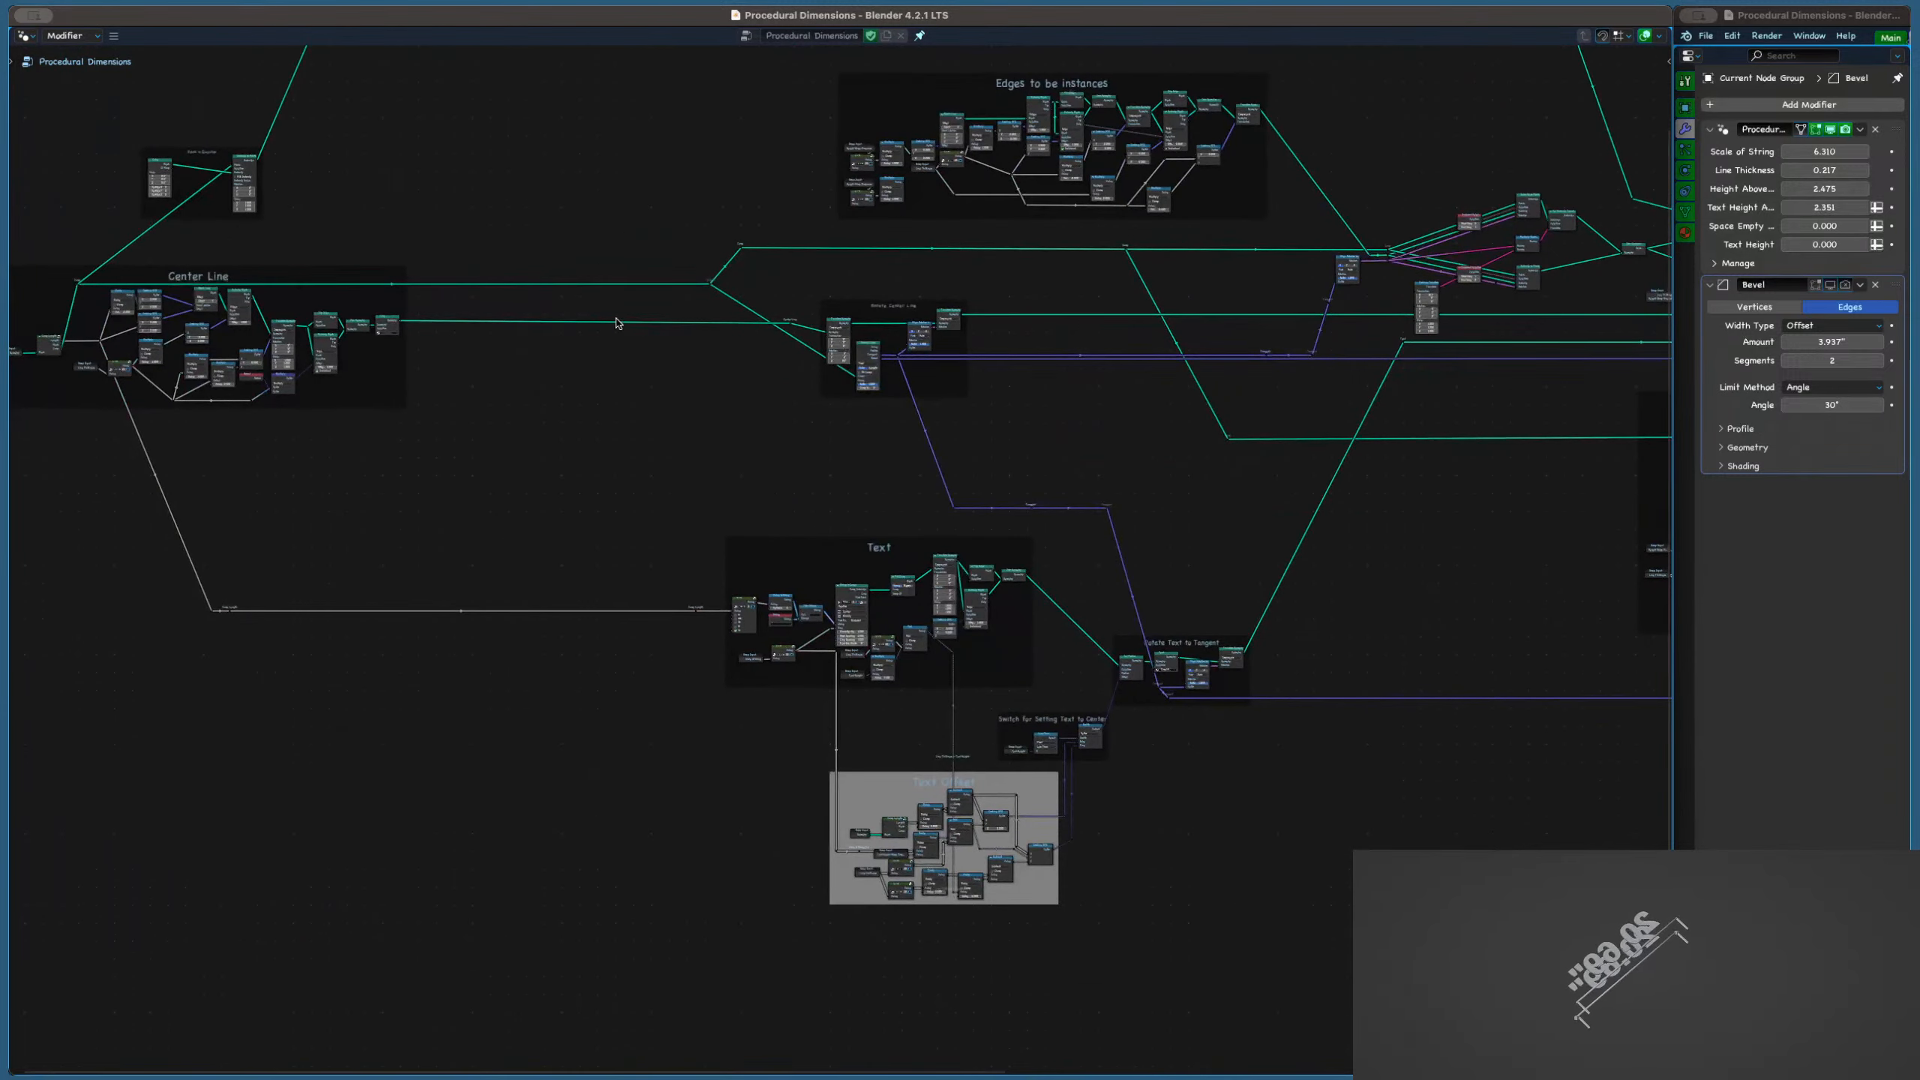
scroll(921, 305, "up", 4)
middle_click_drag(438, 323, 1448, 343)
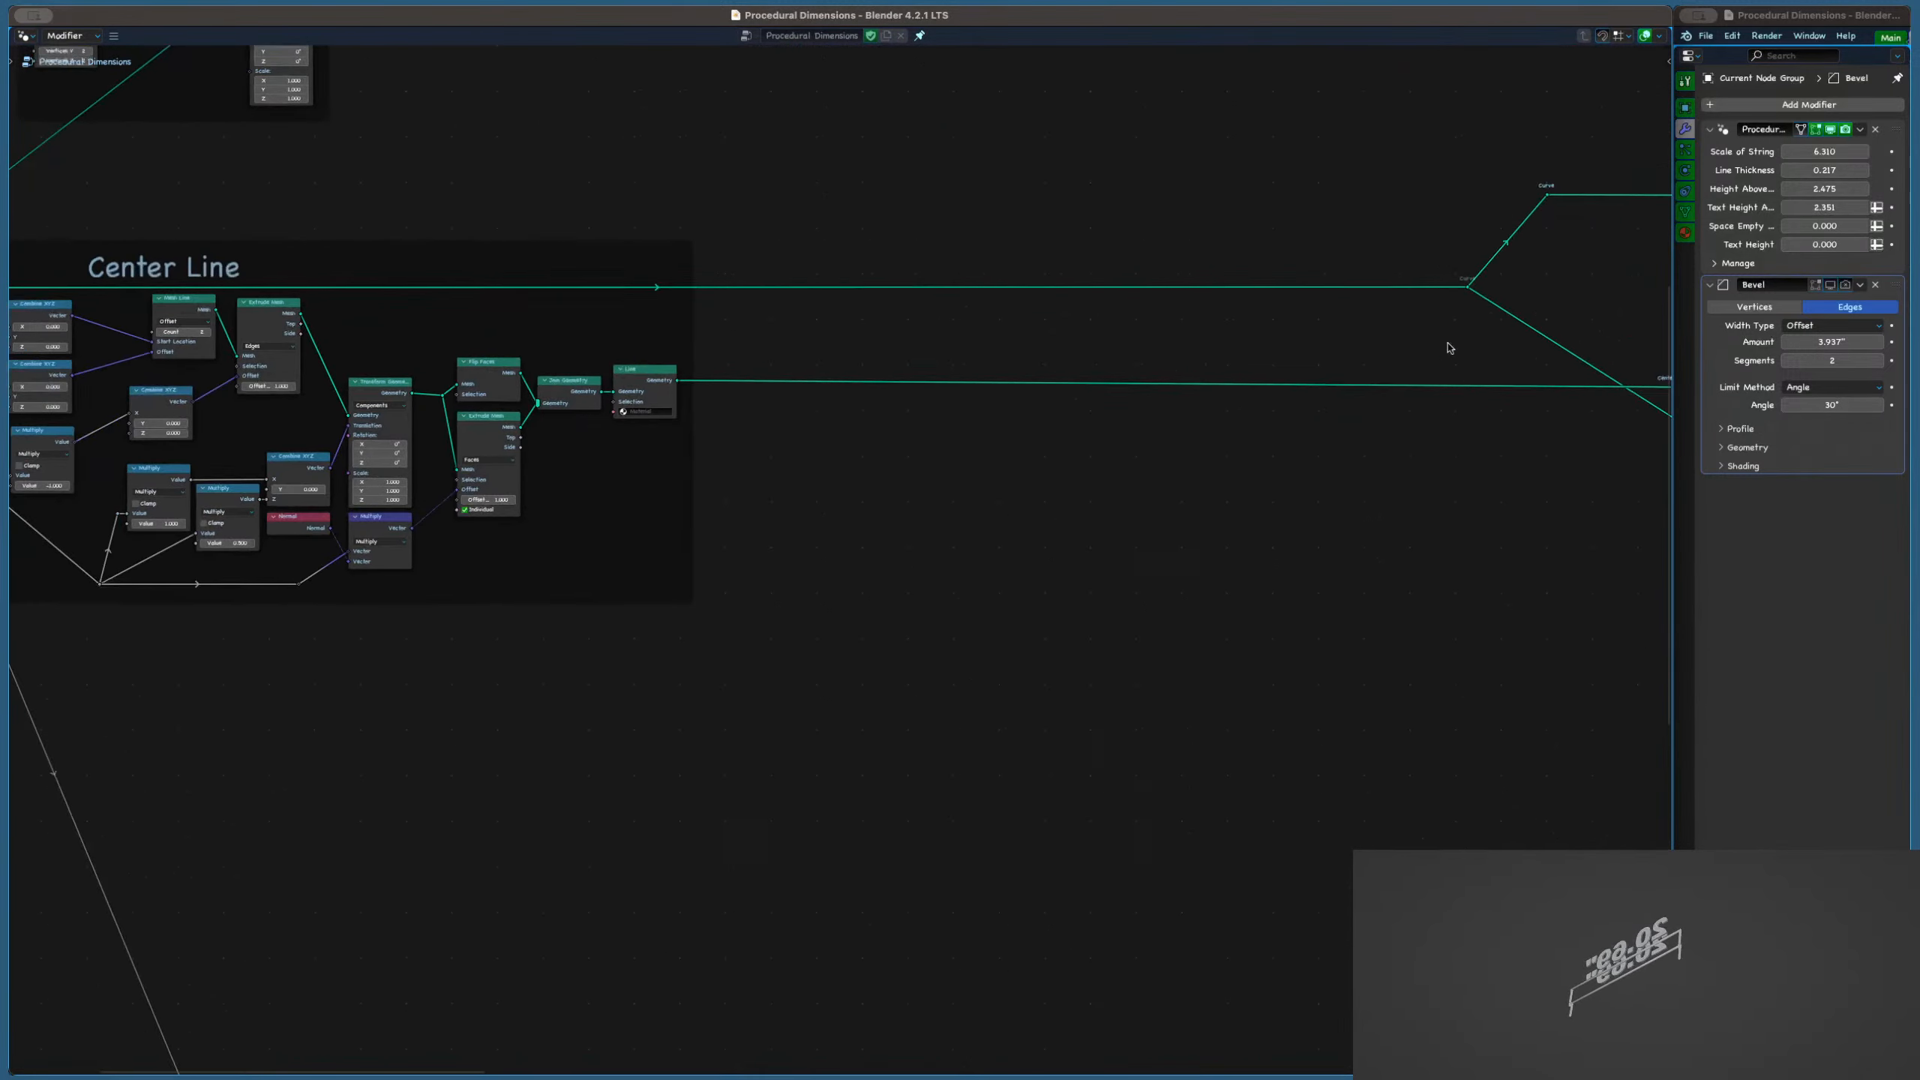
scroll(1449, 343, "up", 1)
middle_click_drag(834, 377, 1035, 354)
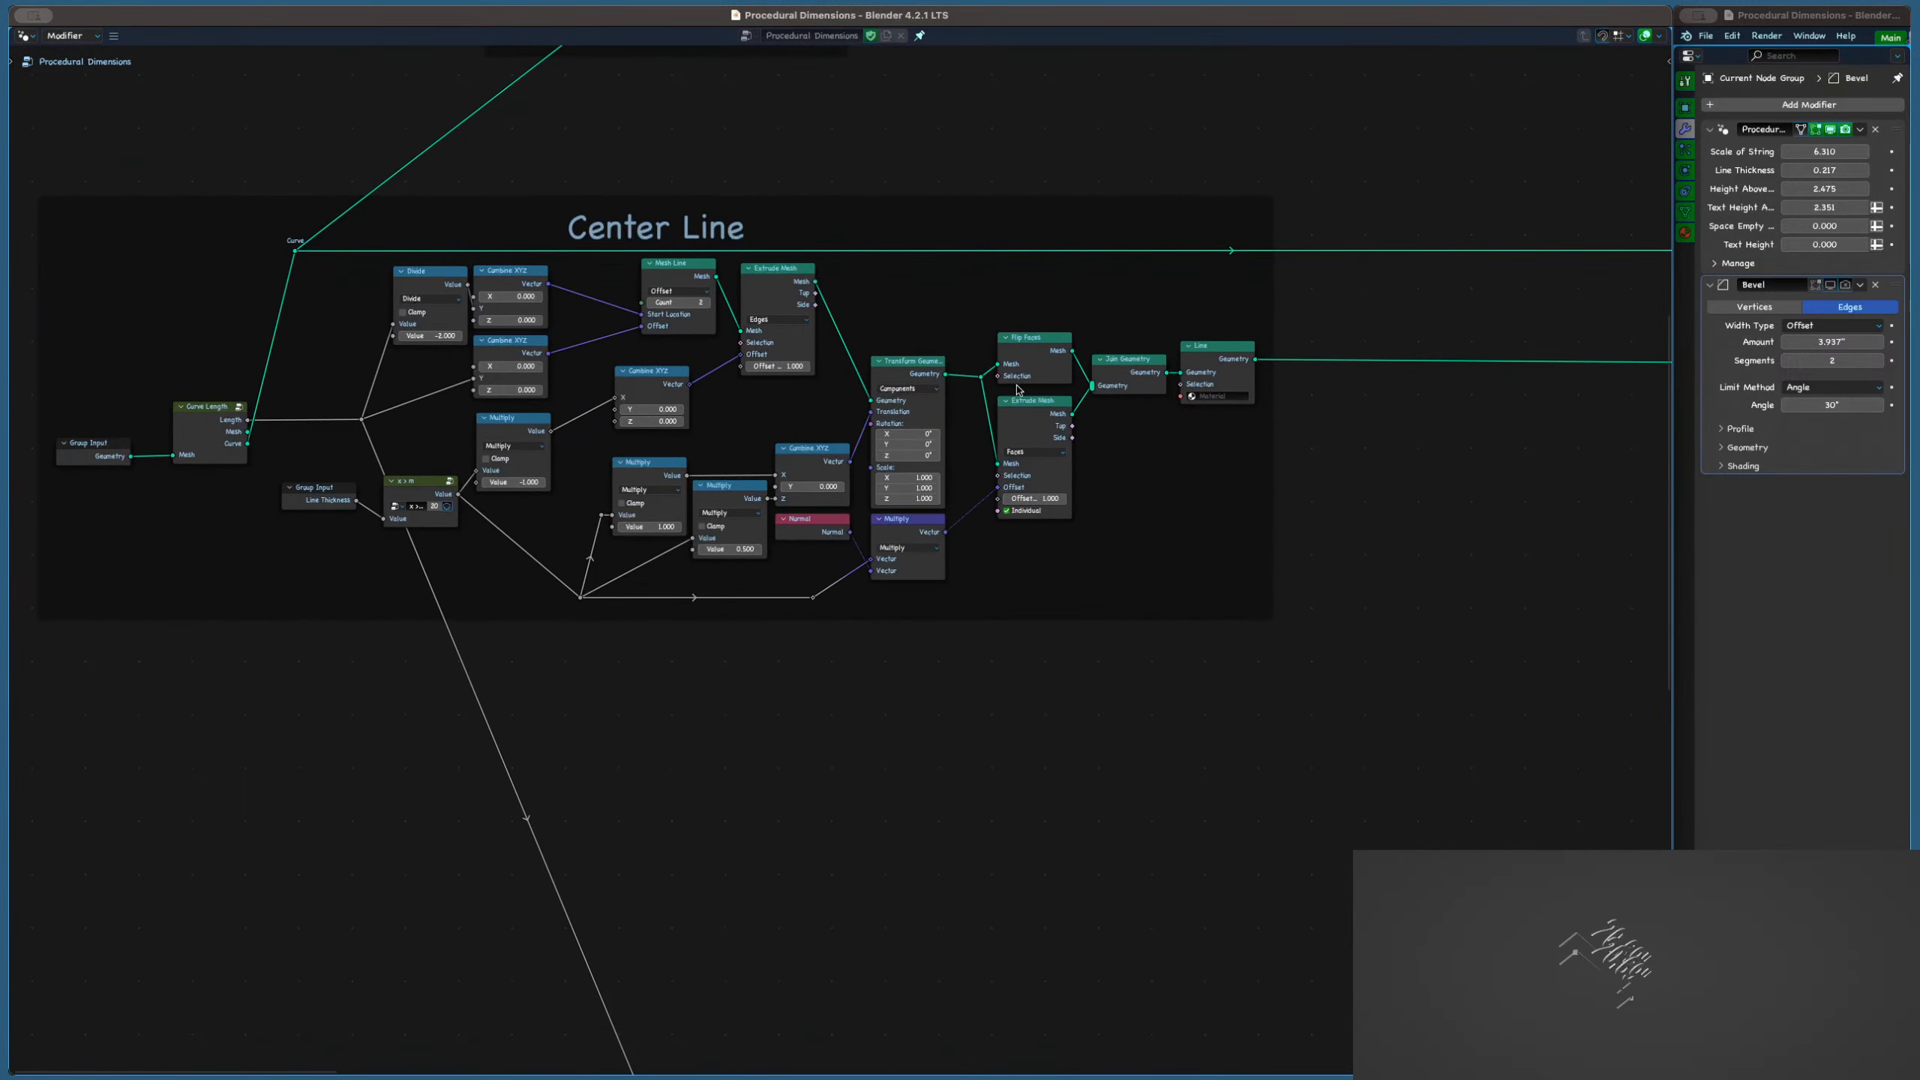
scroll(1018, 389, "up", 1)
scroll(704, 392, "down", 1)
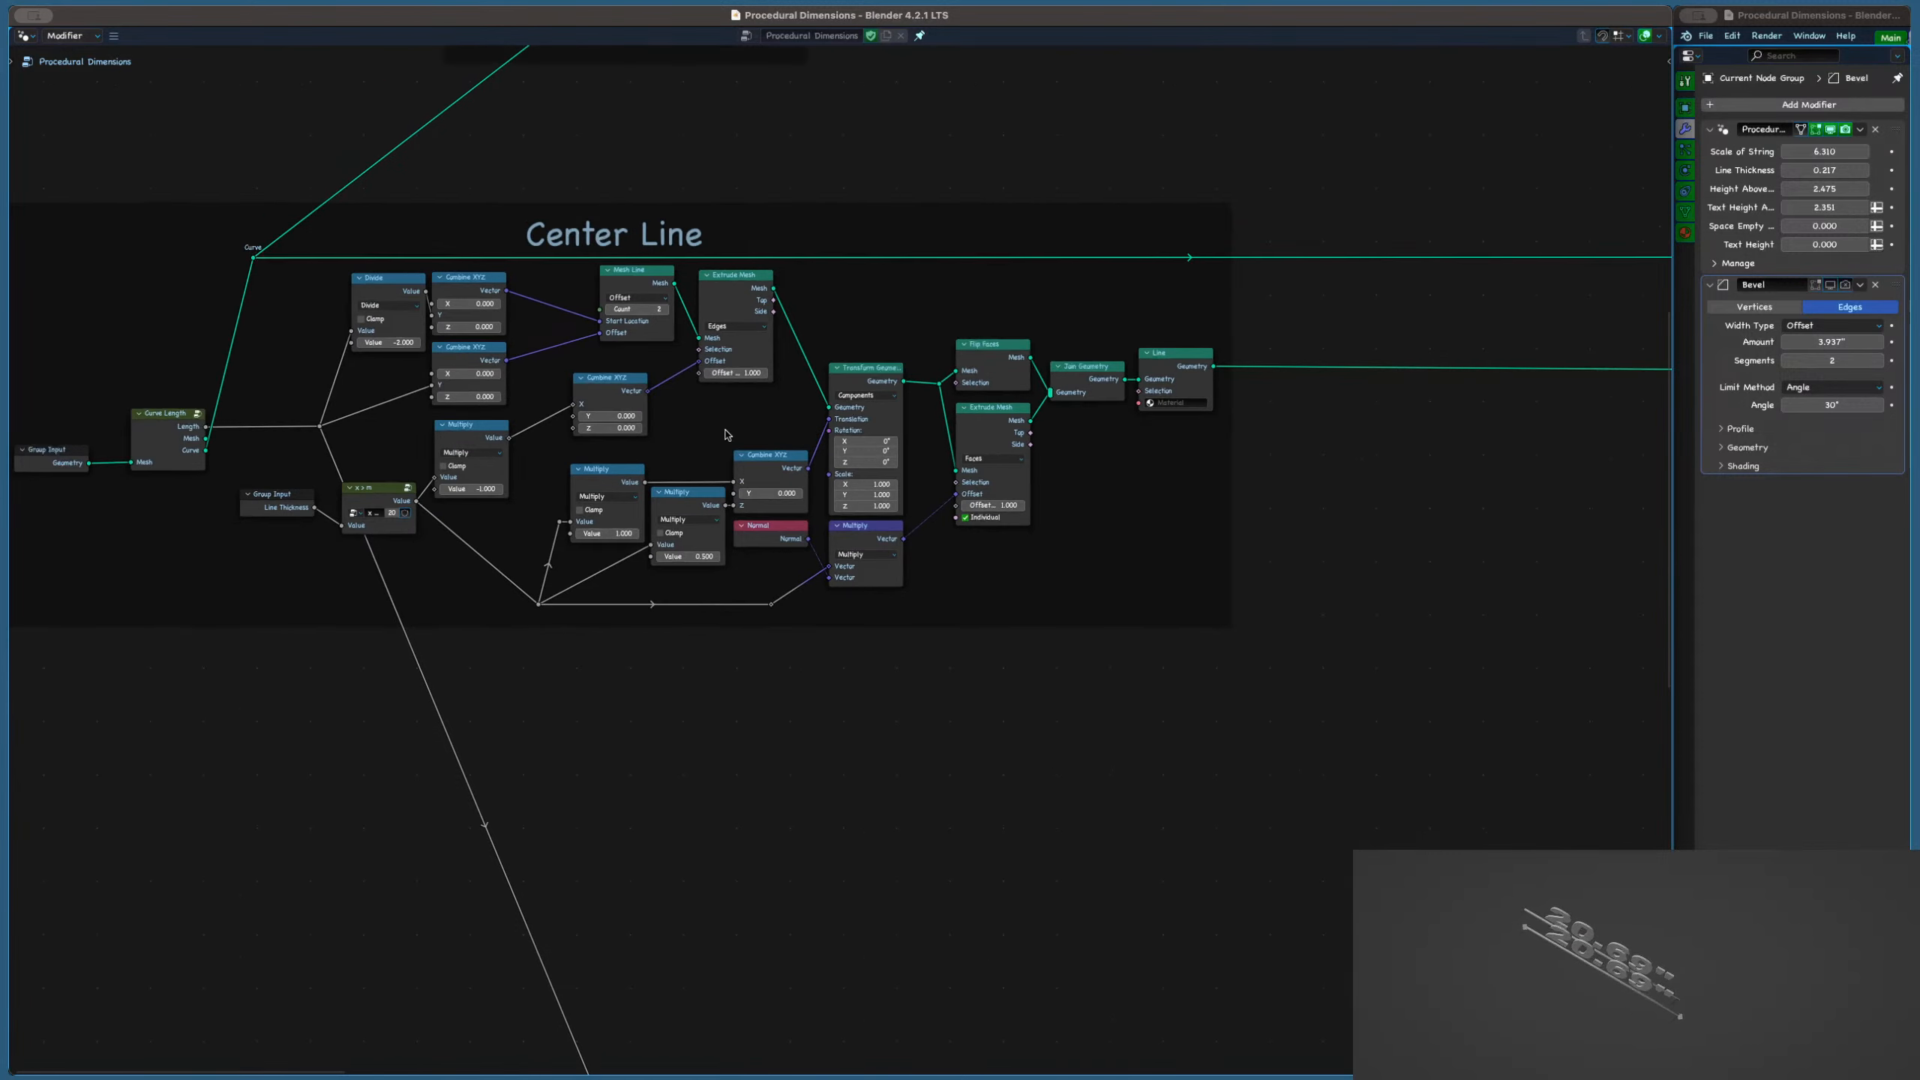
scroll(704, 412, "up", 1)
mouse_move(704, 413)
middle_mouse_down()
mouse_move(929, 431)
mouse_move(728, 422)
middle_mouse_up()
scroll(765, 385, "up", 1)
scroll(675, 380, "up", 1)
left_click(670, 372)
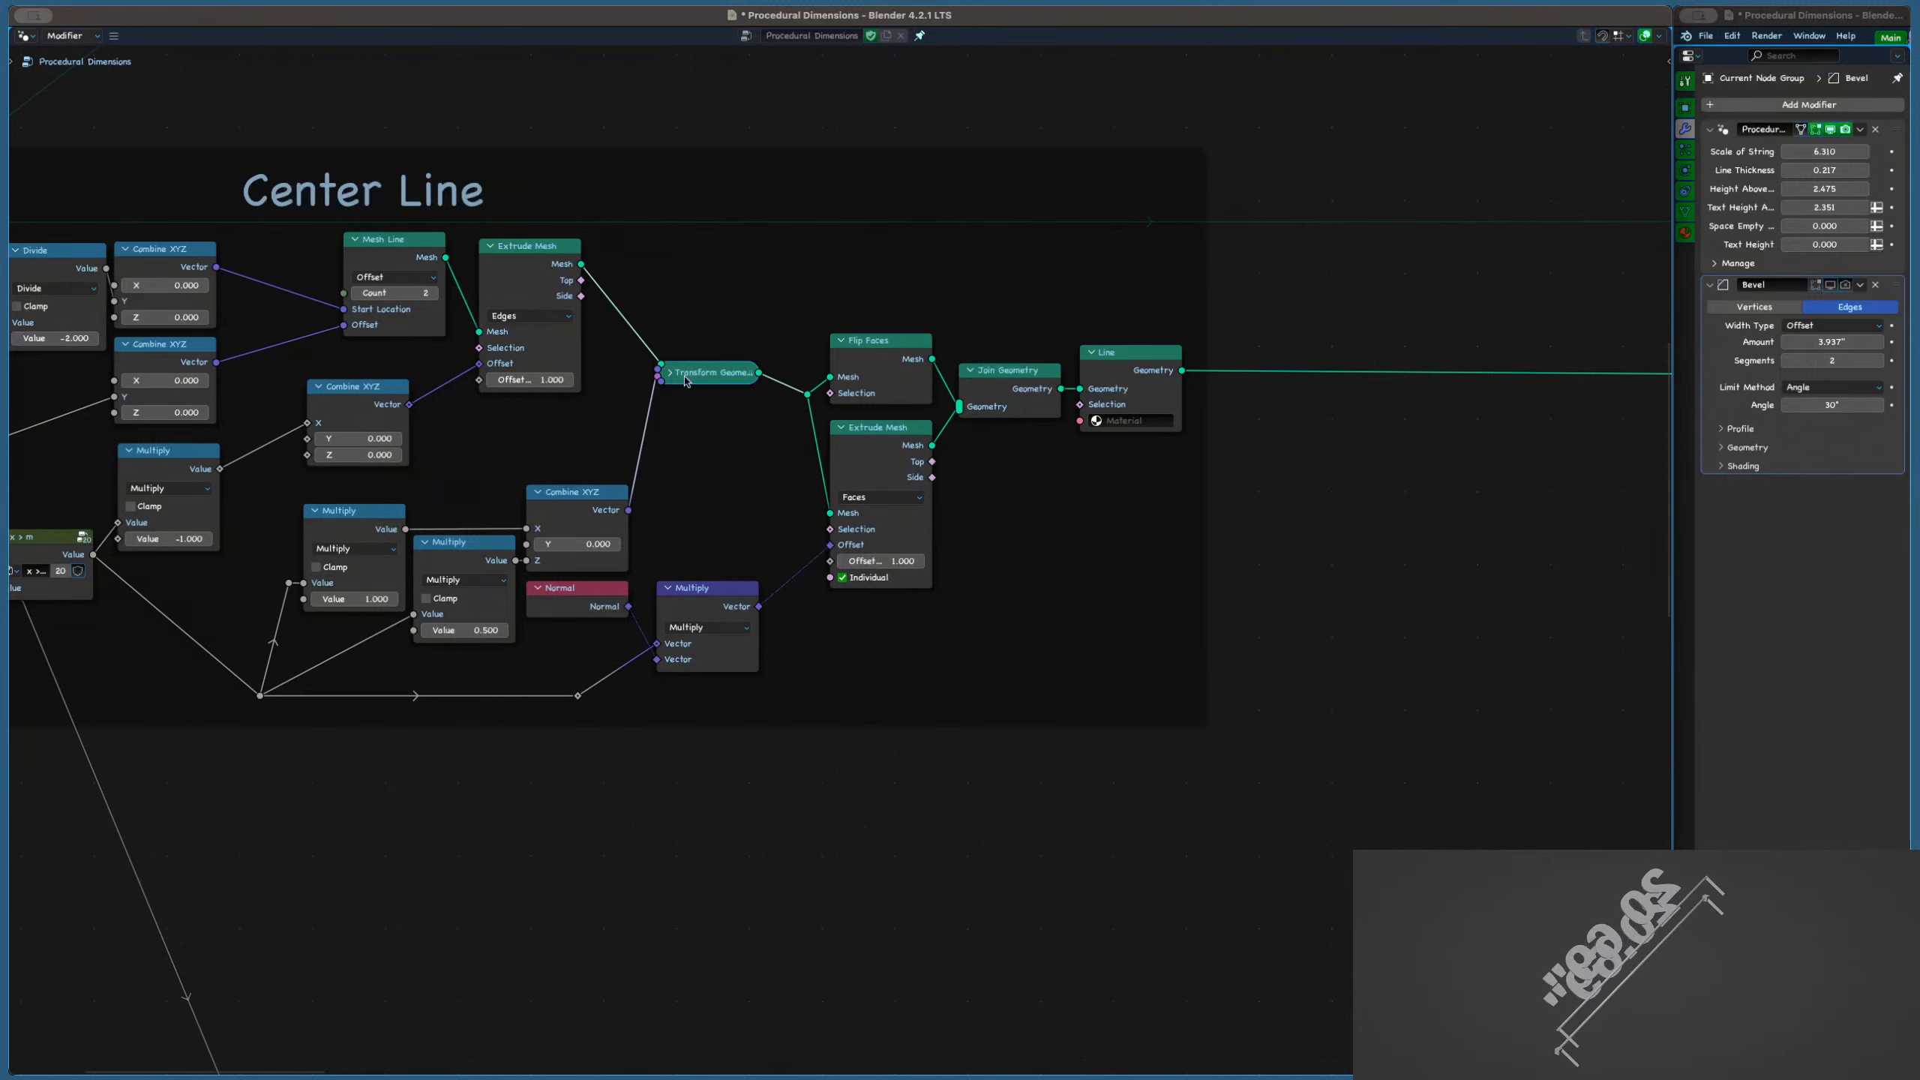
left_click(670, 372)
middle_click_drag(1217, 462, 805, 459)
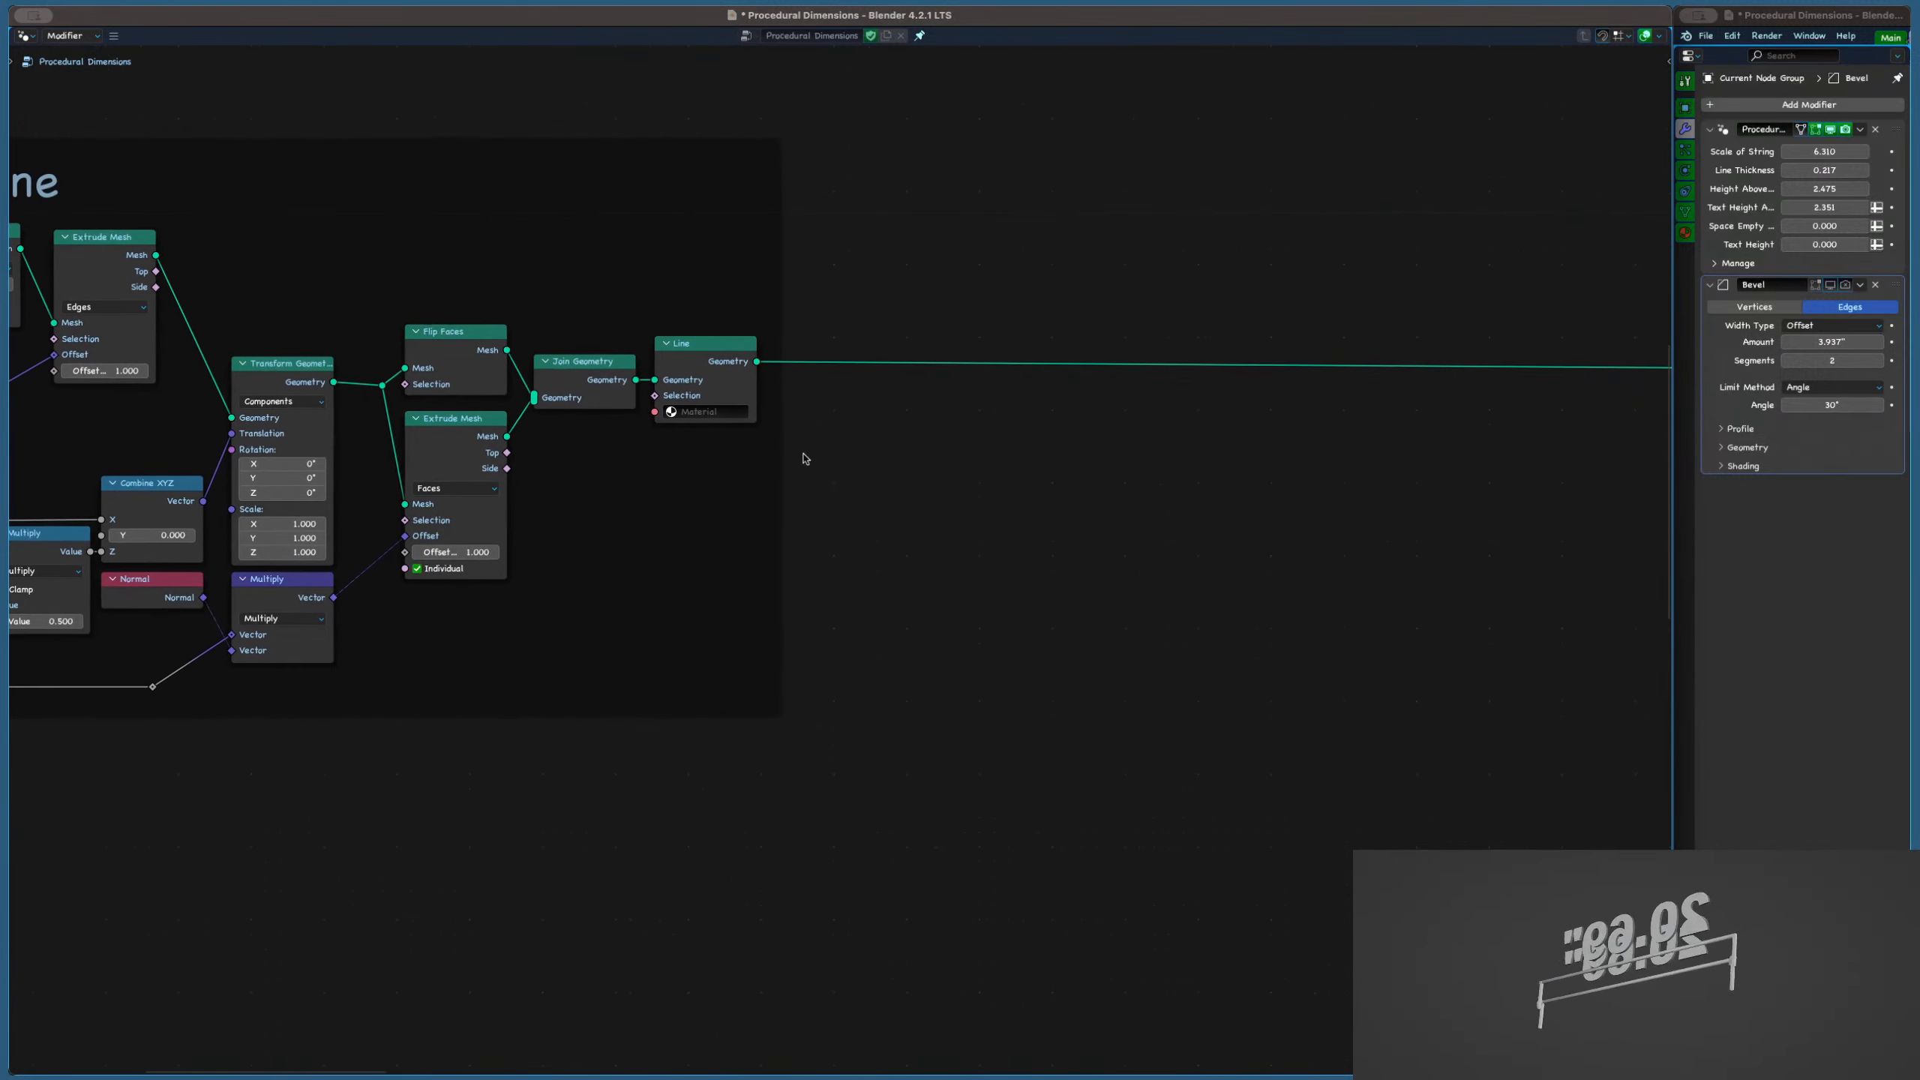
Review the inputs of the Center Line frame and the separate point-instancing frame above it
scroll(762, 459, "down", 2)
middle_click_drag(153, 491, 444, 526)
scroll(408, 530, "up", 4)
left_click(301, 532)
left_click(498, 461)
scroll(568, 465, "down", 2)
scroll(568, 466, "down", 2)
scroll(444, 526, "down", 6)
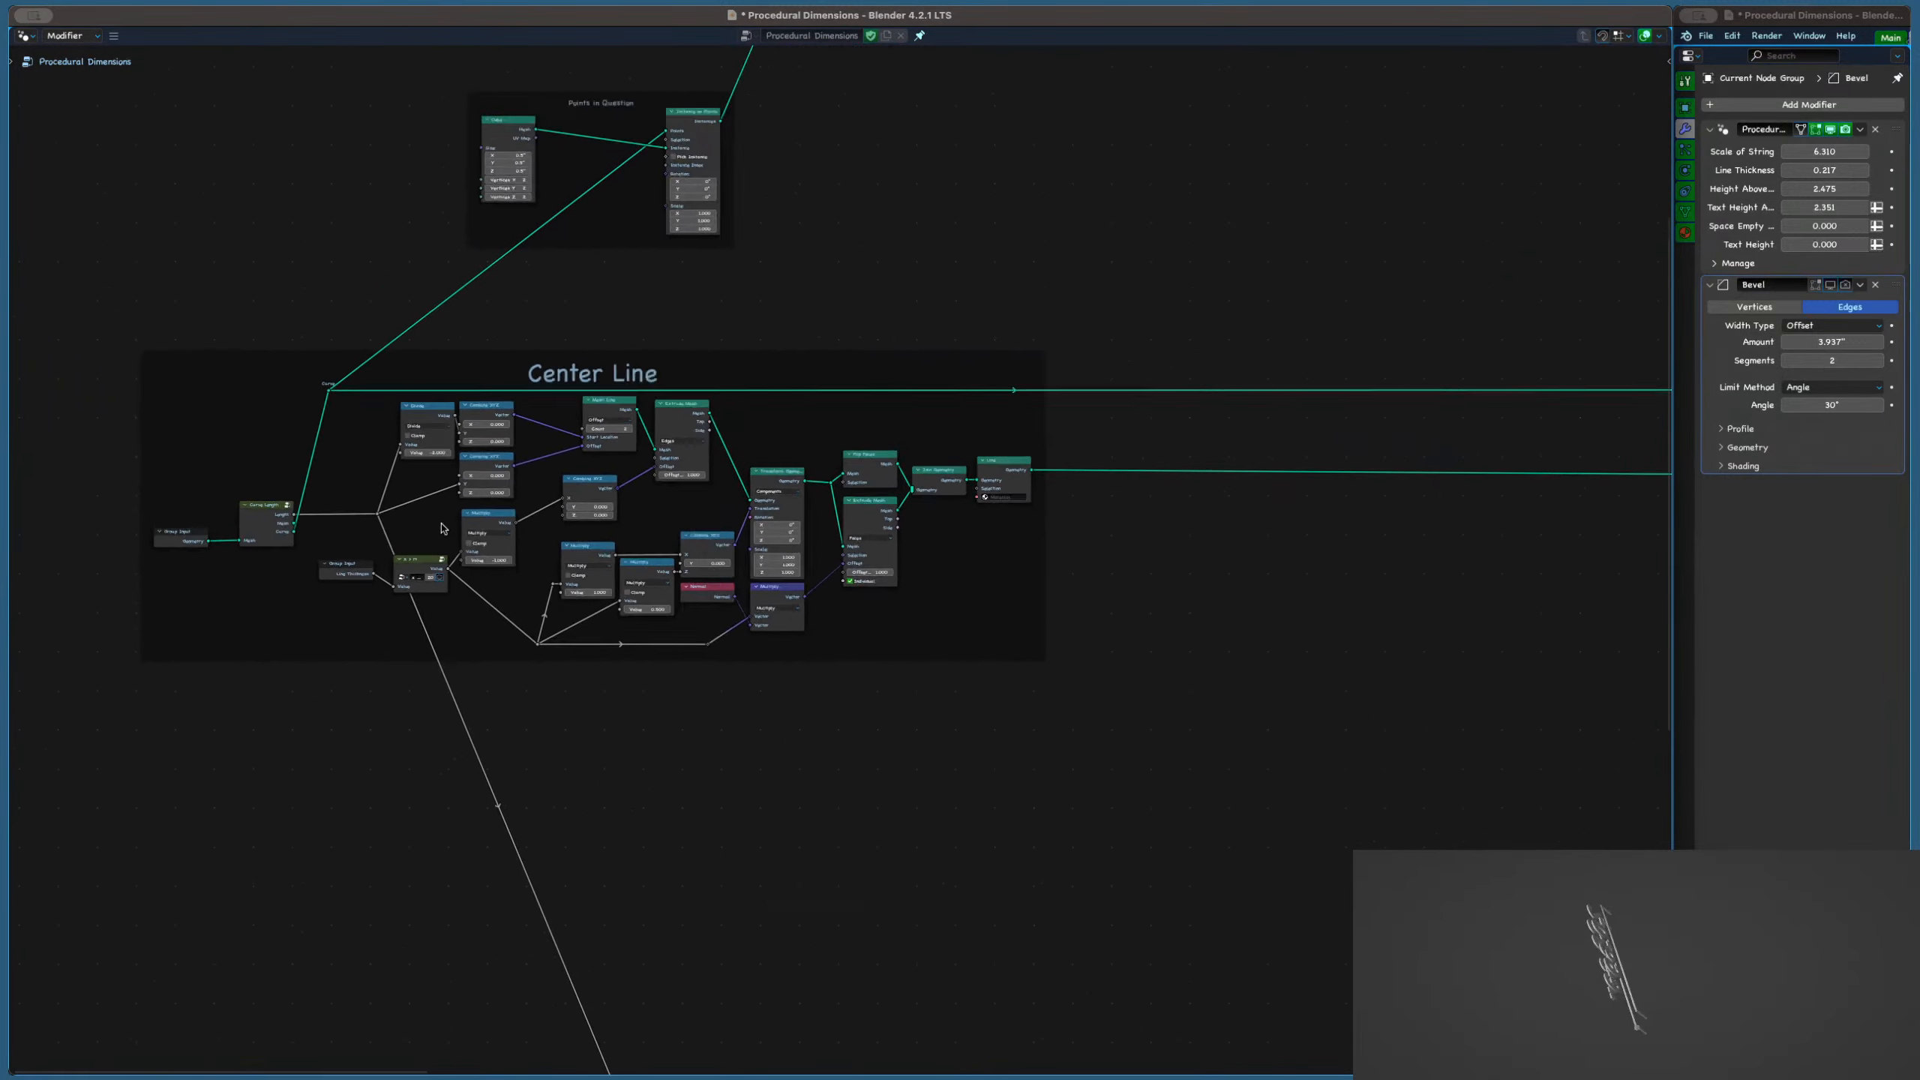
middle_click_drag(994, 345, 861, 422)
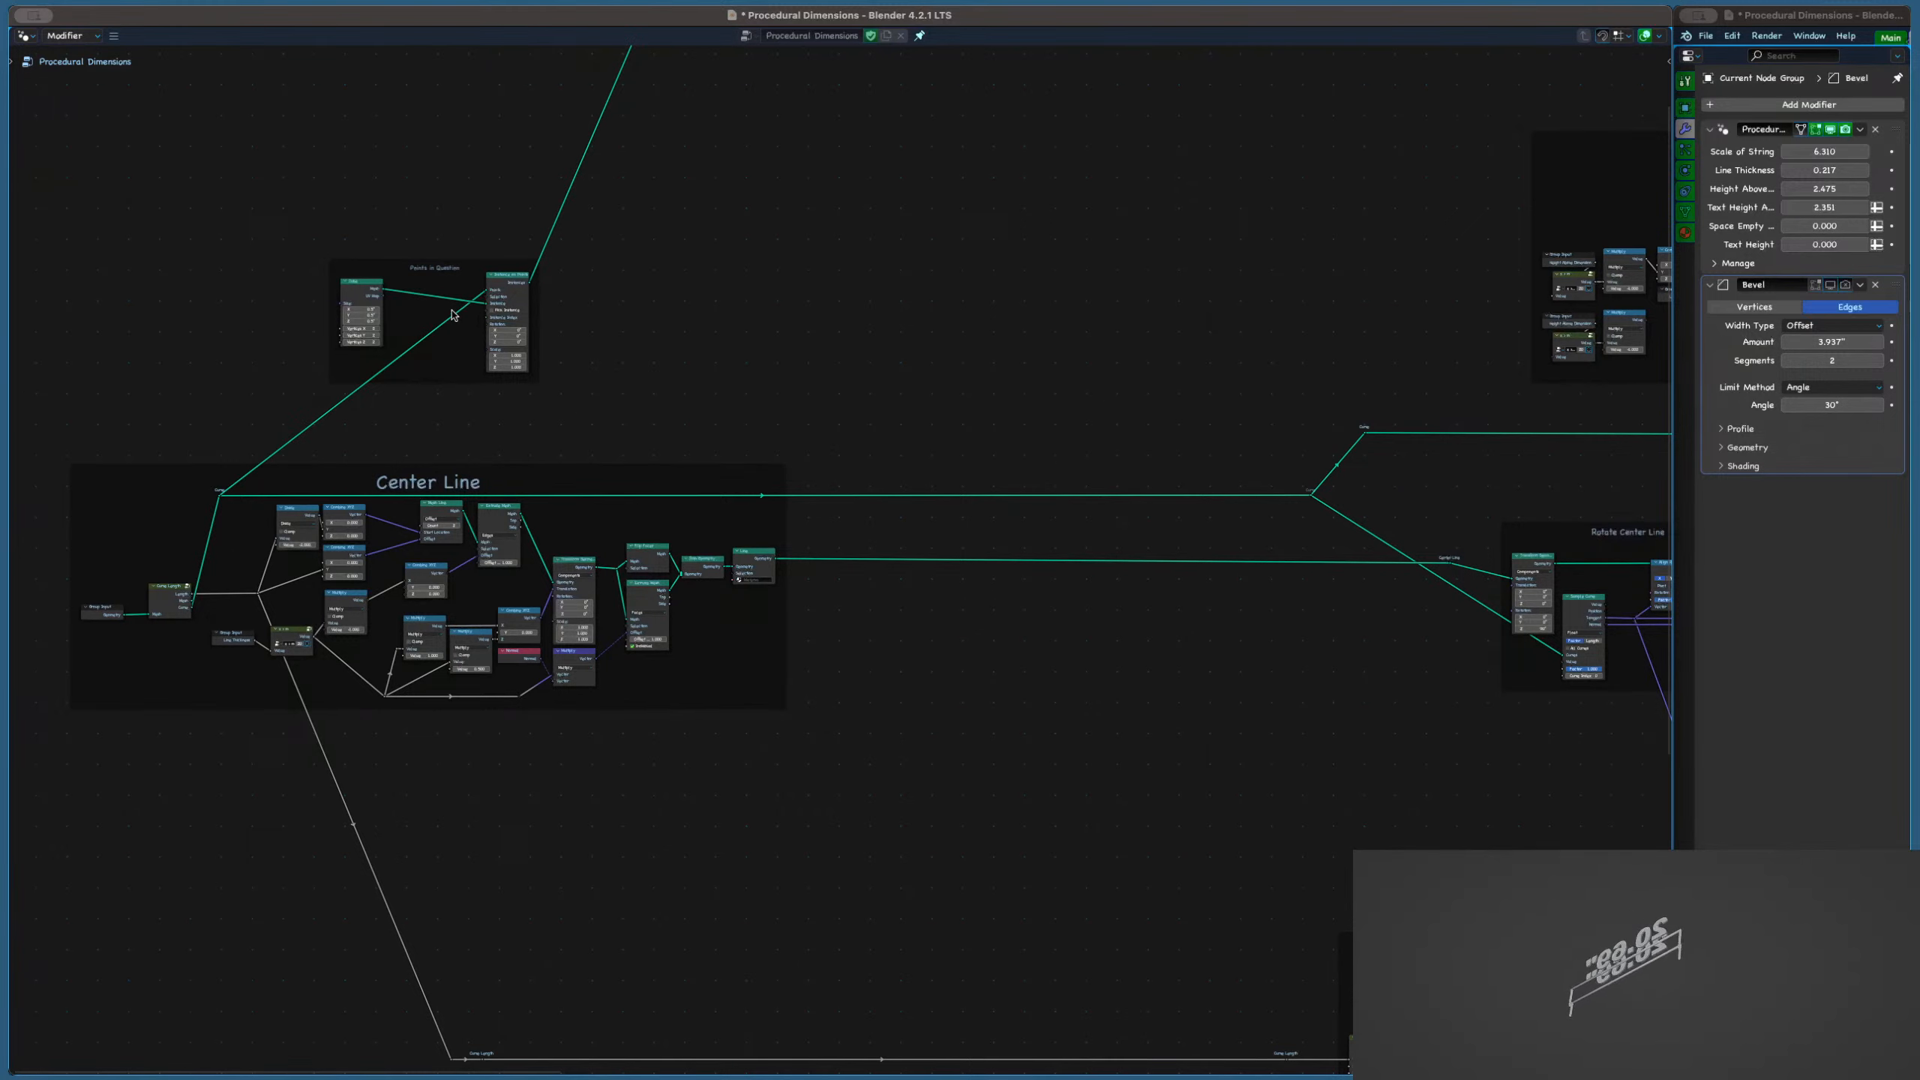
scroll(427, 296, "up", 3)
scroll(419, 347, "down", 2)
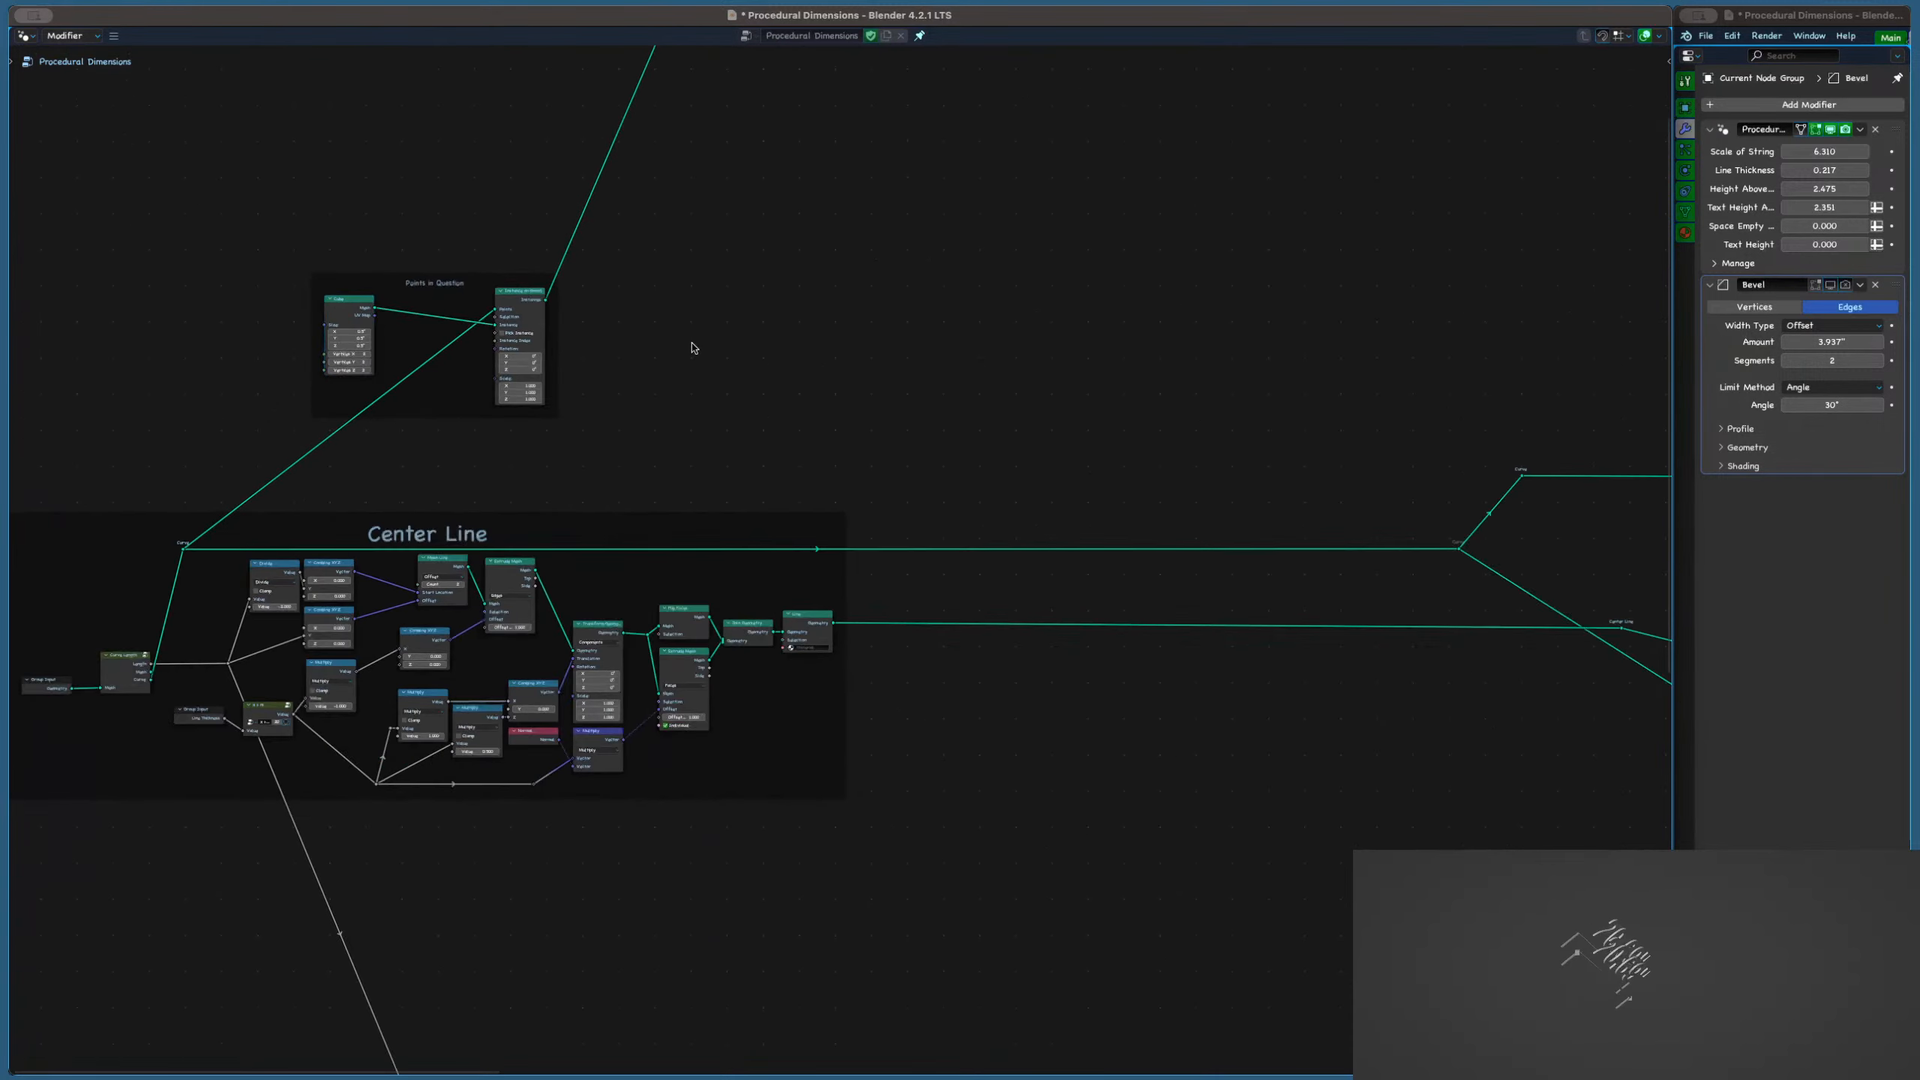
Set the X translation of the endpoint instances' Combine Transform node to 0
scroll(665, 352, "down", 5)
middle_click_drag(959, 315, 361, 374)
middle_click_drag(1342, 398, 774, 389)
scroll(975, 559, "up", 2)
middle_click_drag(975, 559, 525, 468)
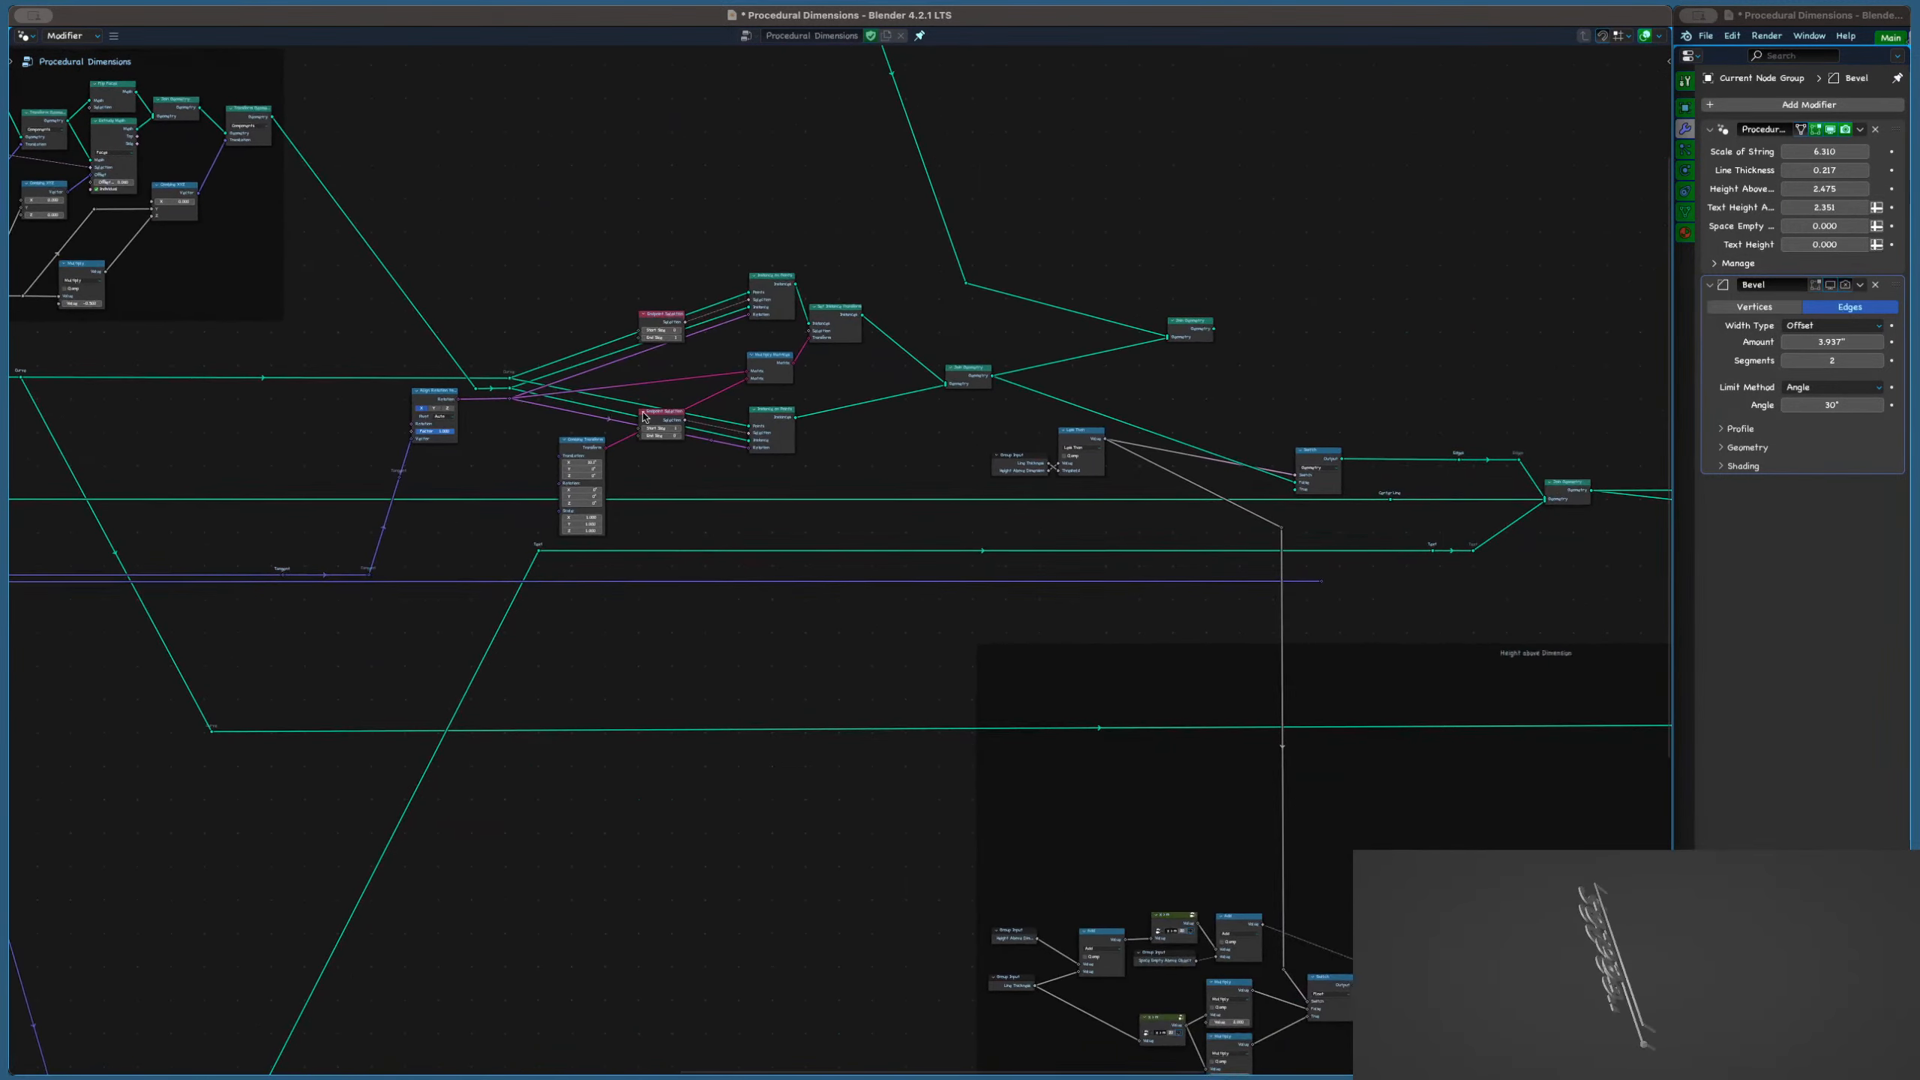
scroll(543, 509, "up", 4)
scroll(559, 484, "up", 3)
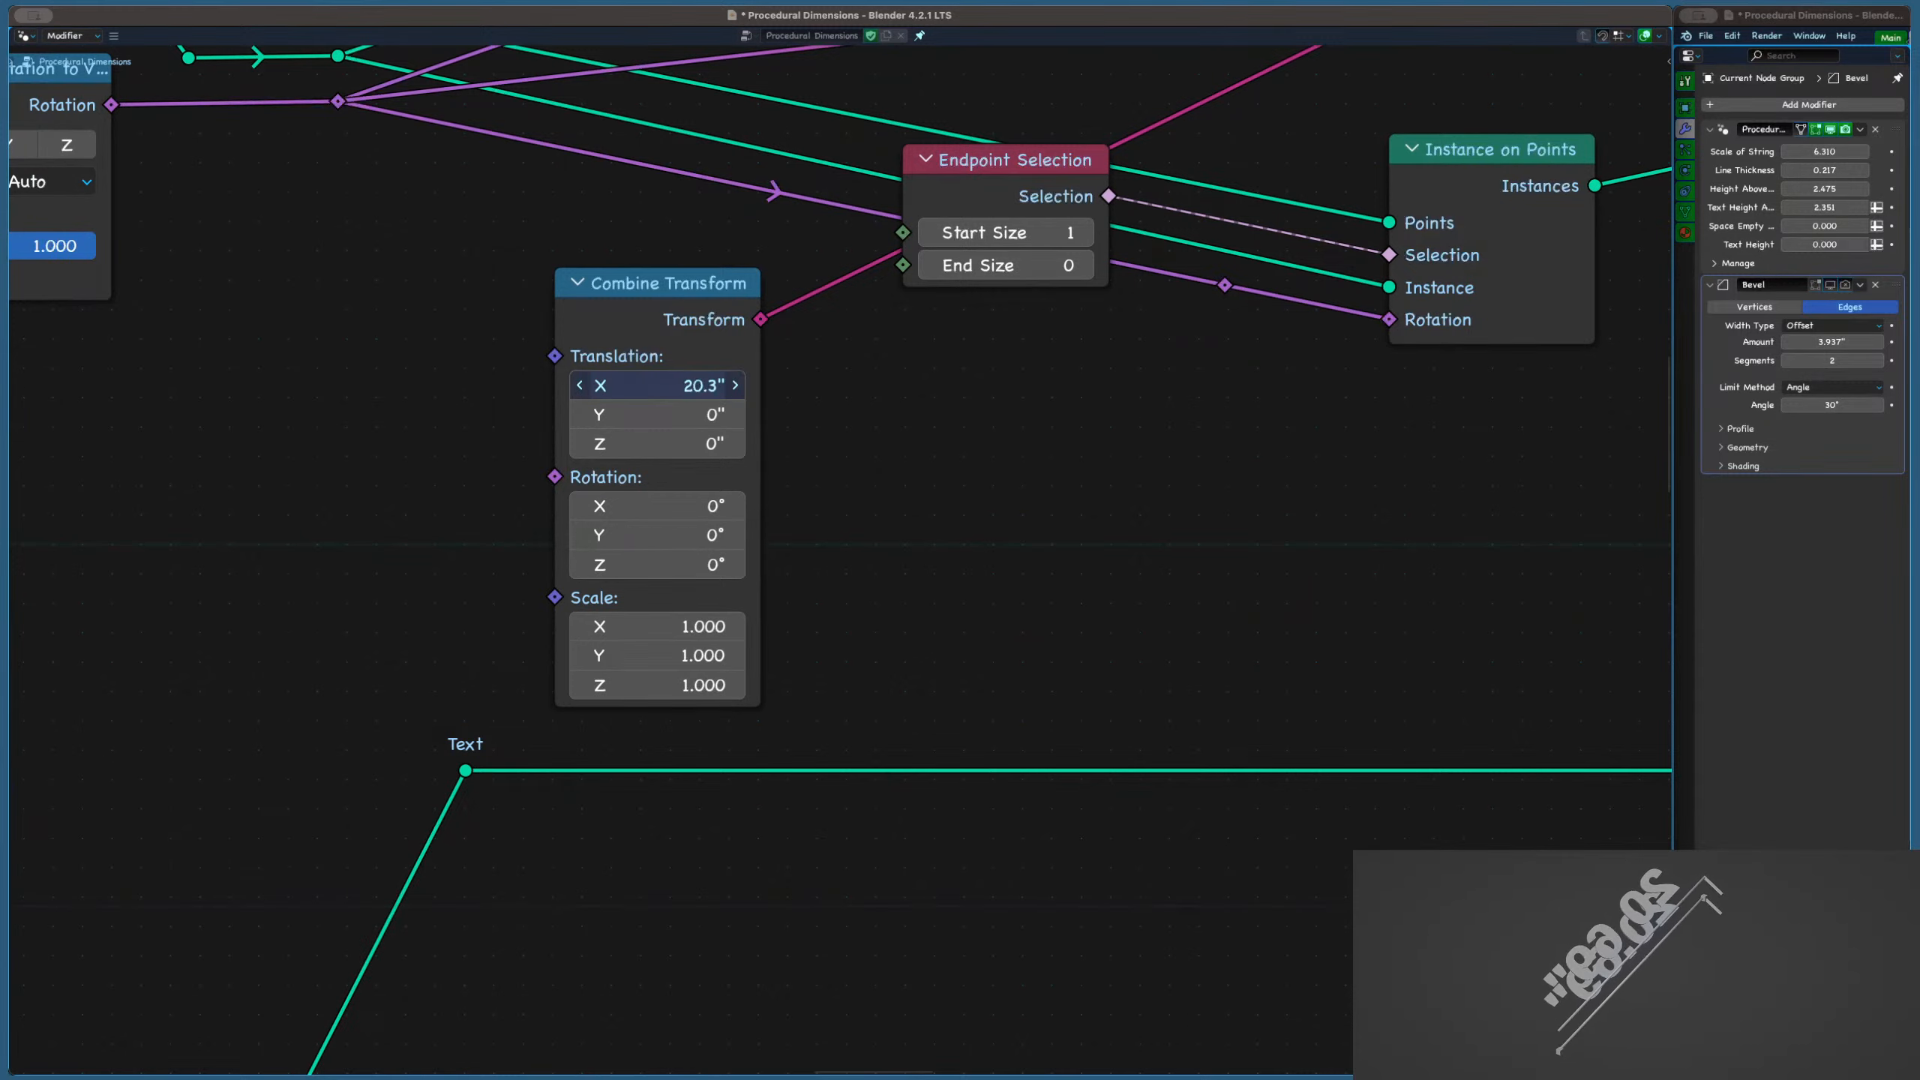
mouse_move(653, 384)
left_mouse_down()
mouse_move(627, 384)
mouse_move(680, 384)
mouse_move(653, 384)
left_mouse_up()
scroll(652, 383, "down", 2)
left_click(652, 384)
type("0")
key("Return")
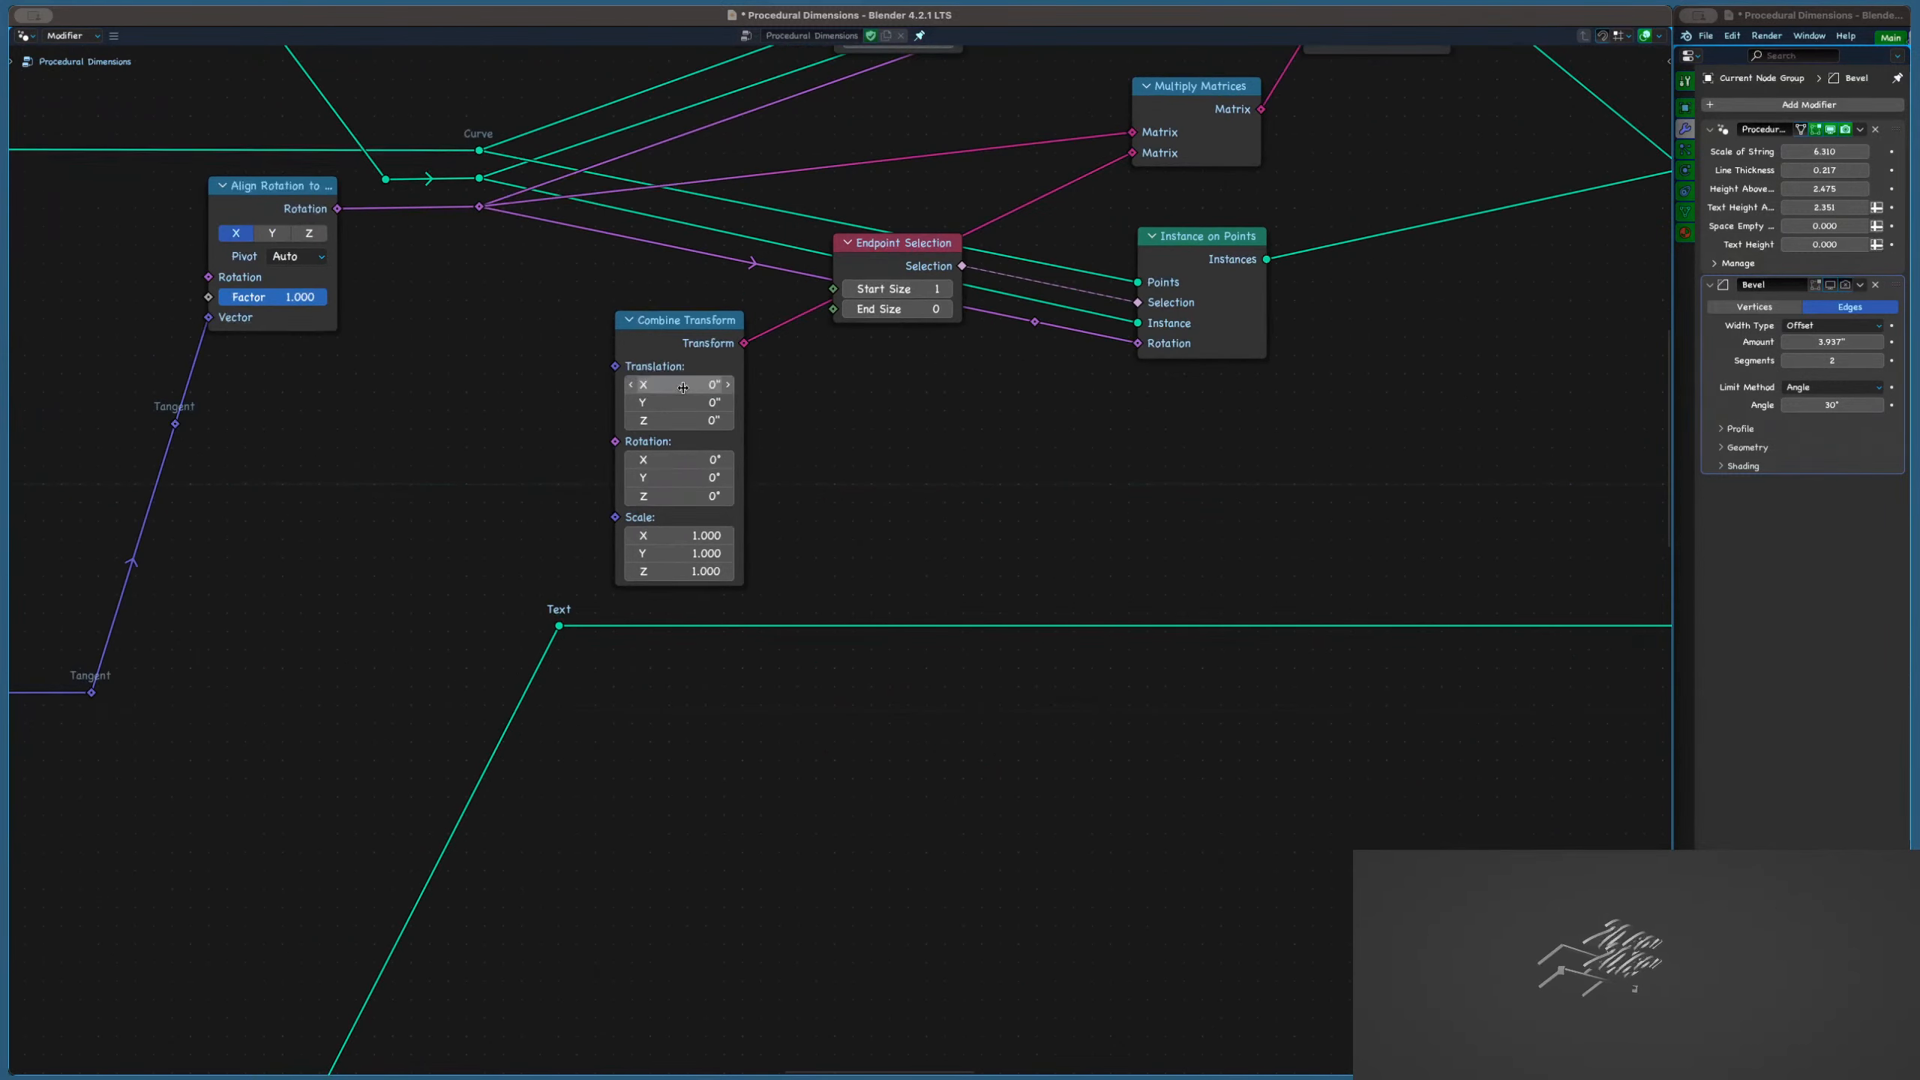
Link the Rotation output of the Align Rotation to Vector node to the Combine Transform node's Translation input
scroll(469, 345, "down", 3)
middle_click_drag(470, 346, 583, 433)
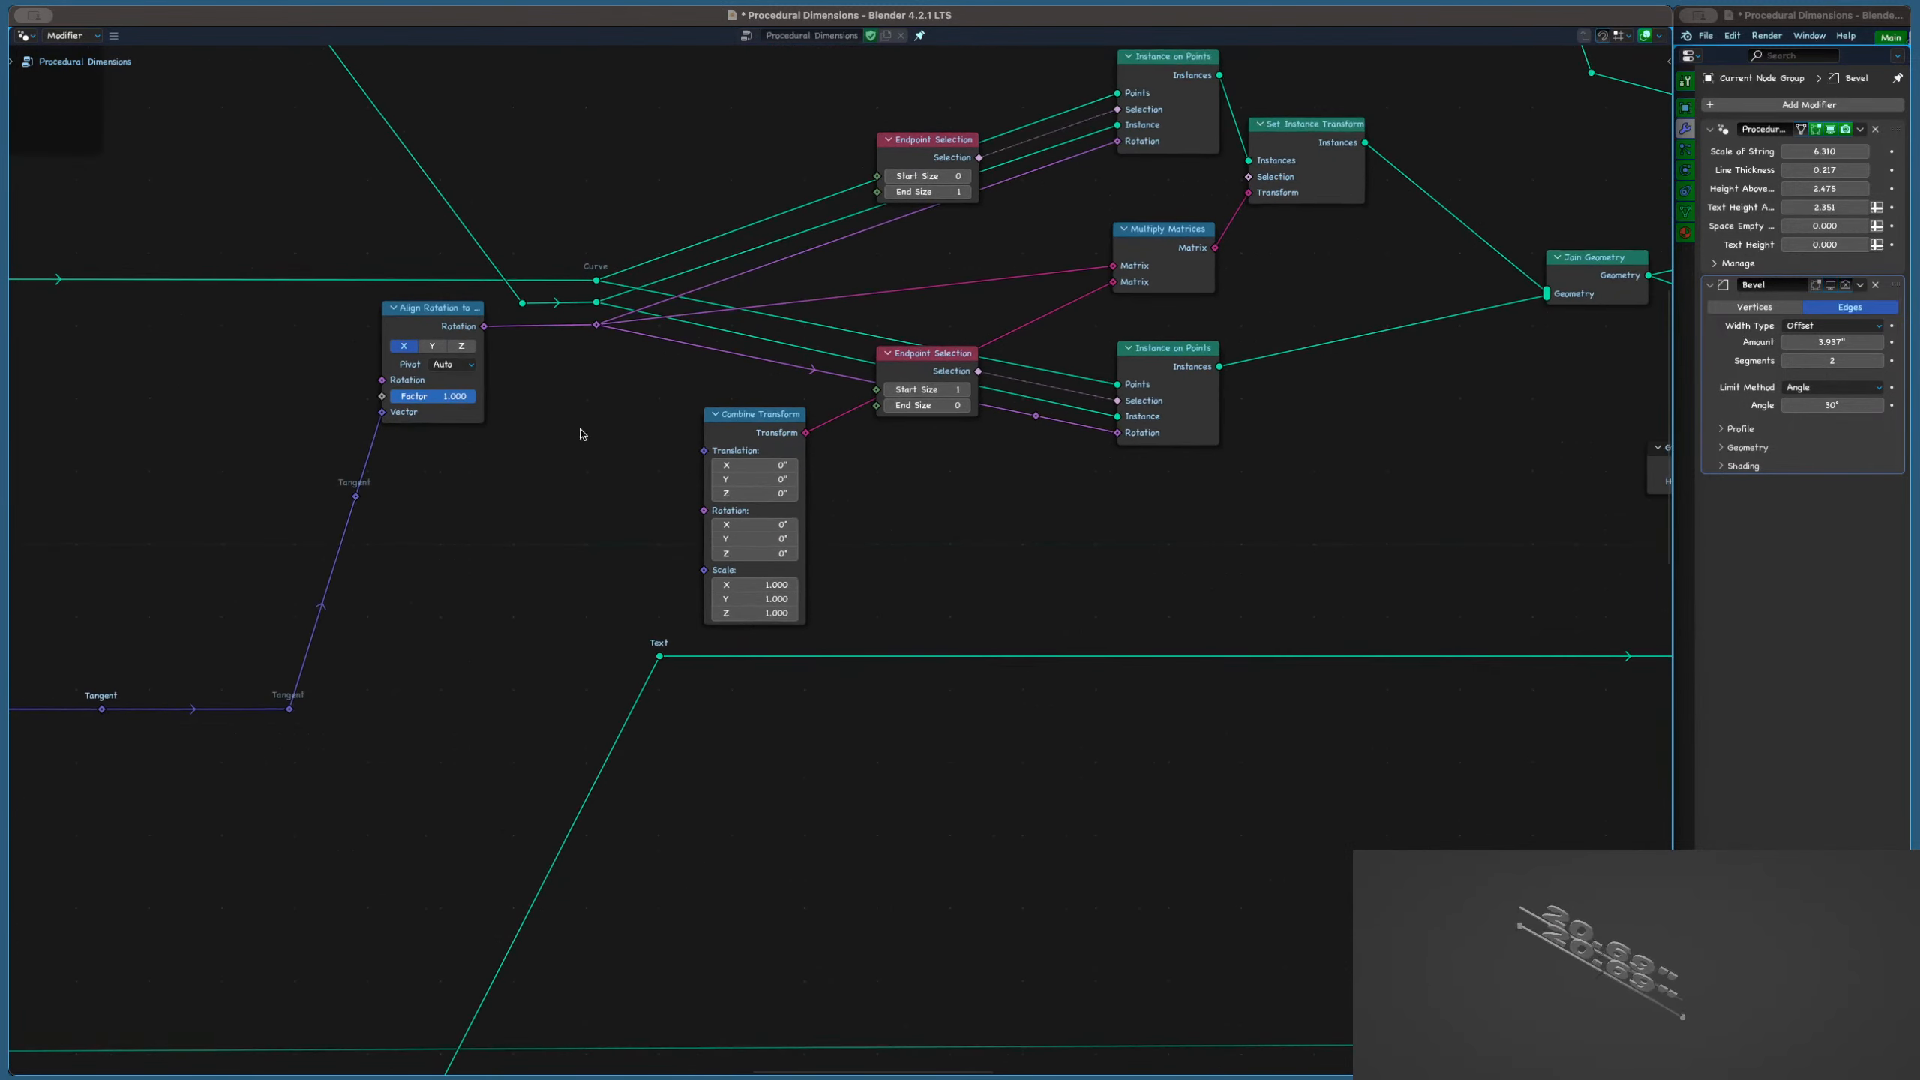
scroll(521, 342, "up", 3)
left_click_drag(475, 323, 749, 553)
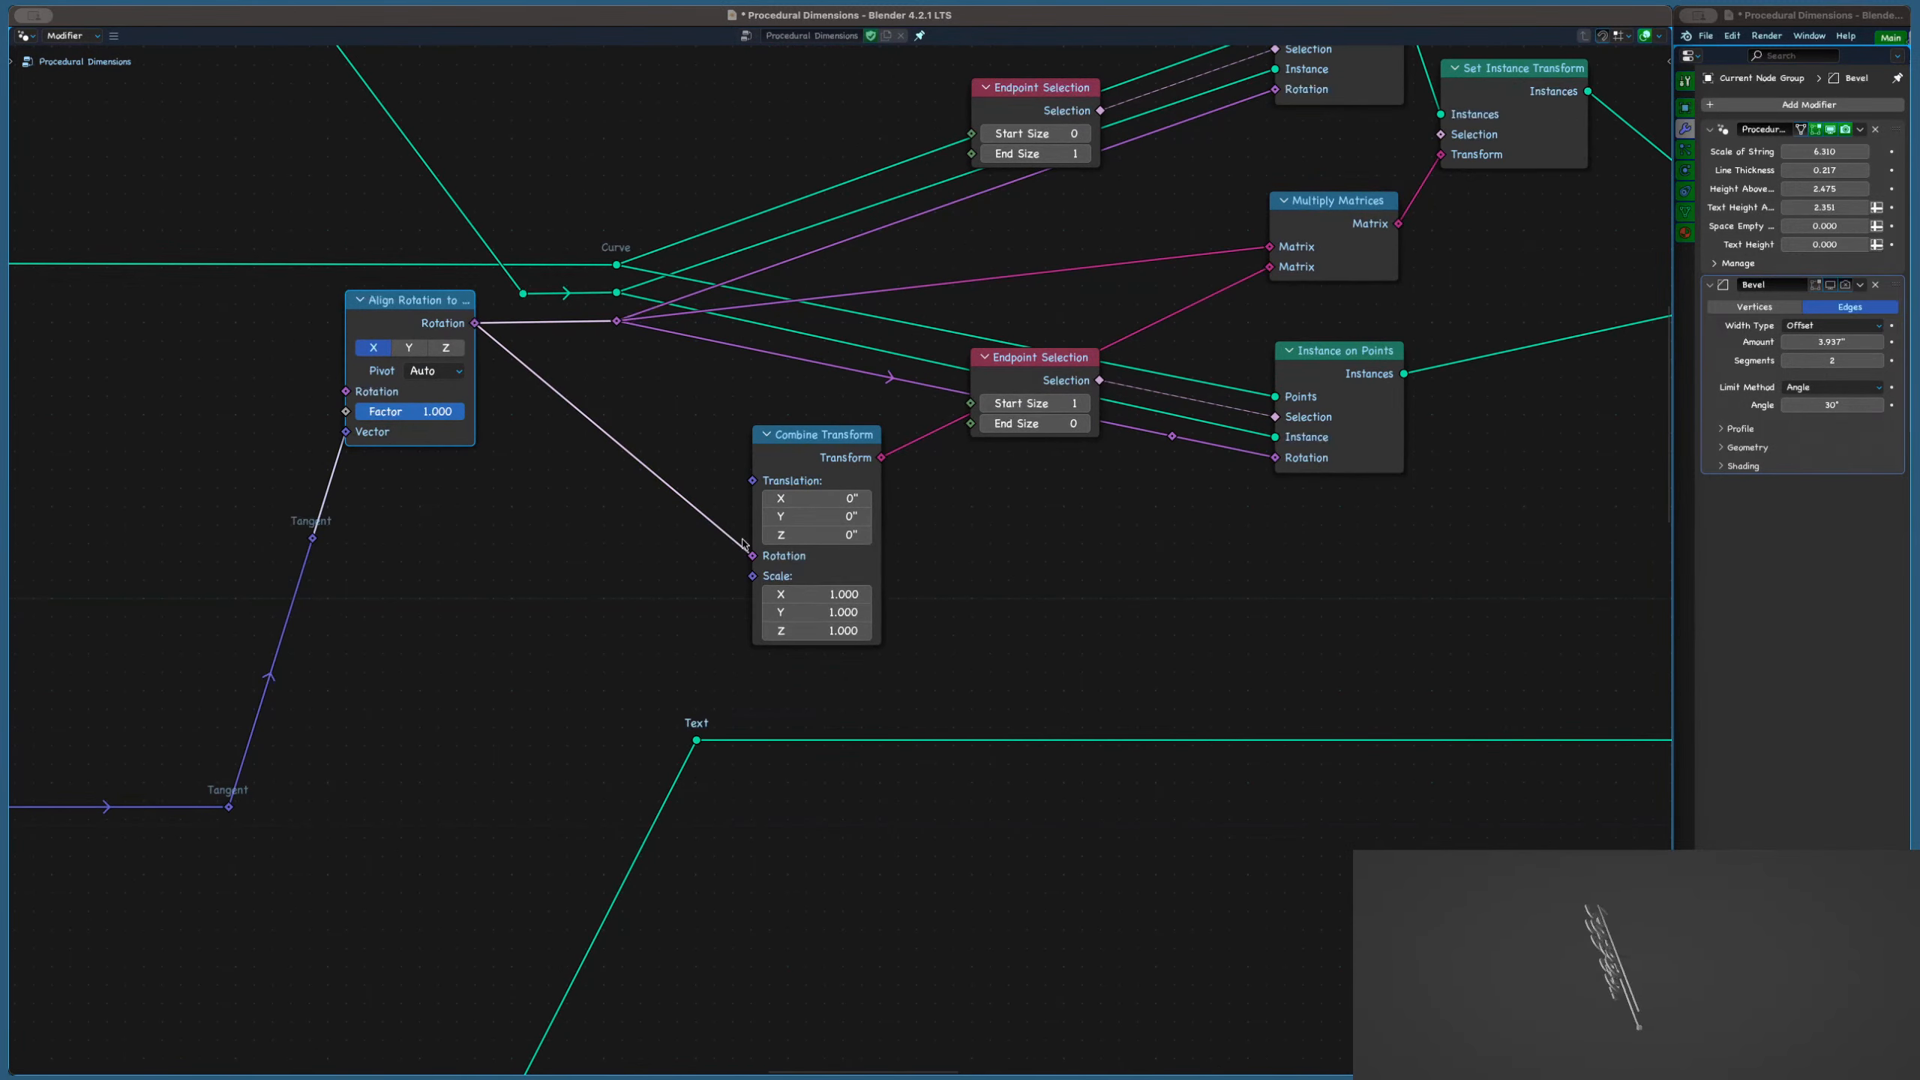
right_click_drag(679, 486, 678, 489, "ctrl")
left_click_drag(477, 324, 752, 480)
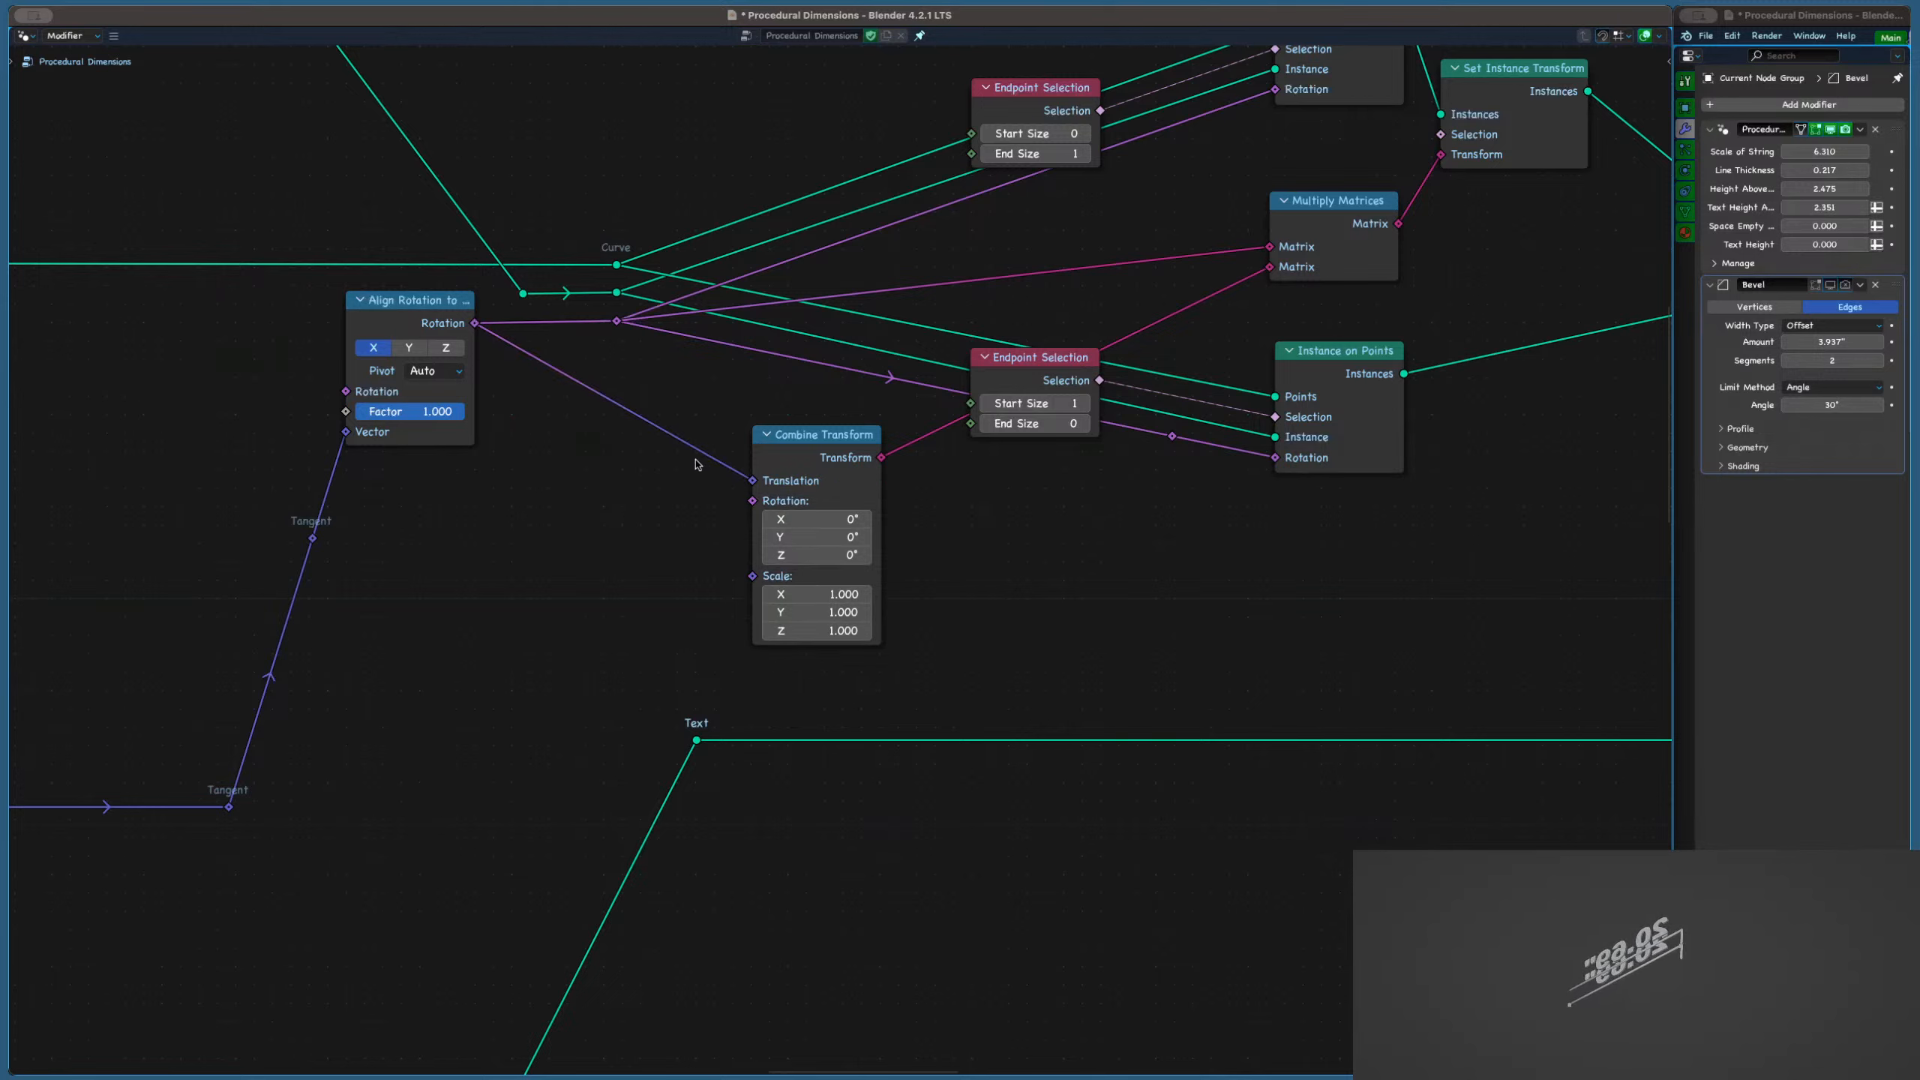
Insert a Vector Math node between Align Rotation to Vector and Combine Transform, with its operation set to Multiply
key("shift+a")
type("add")
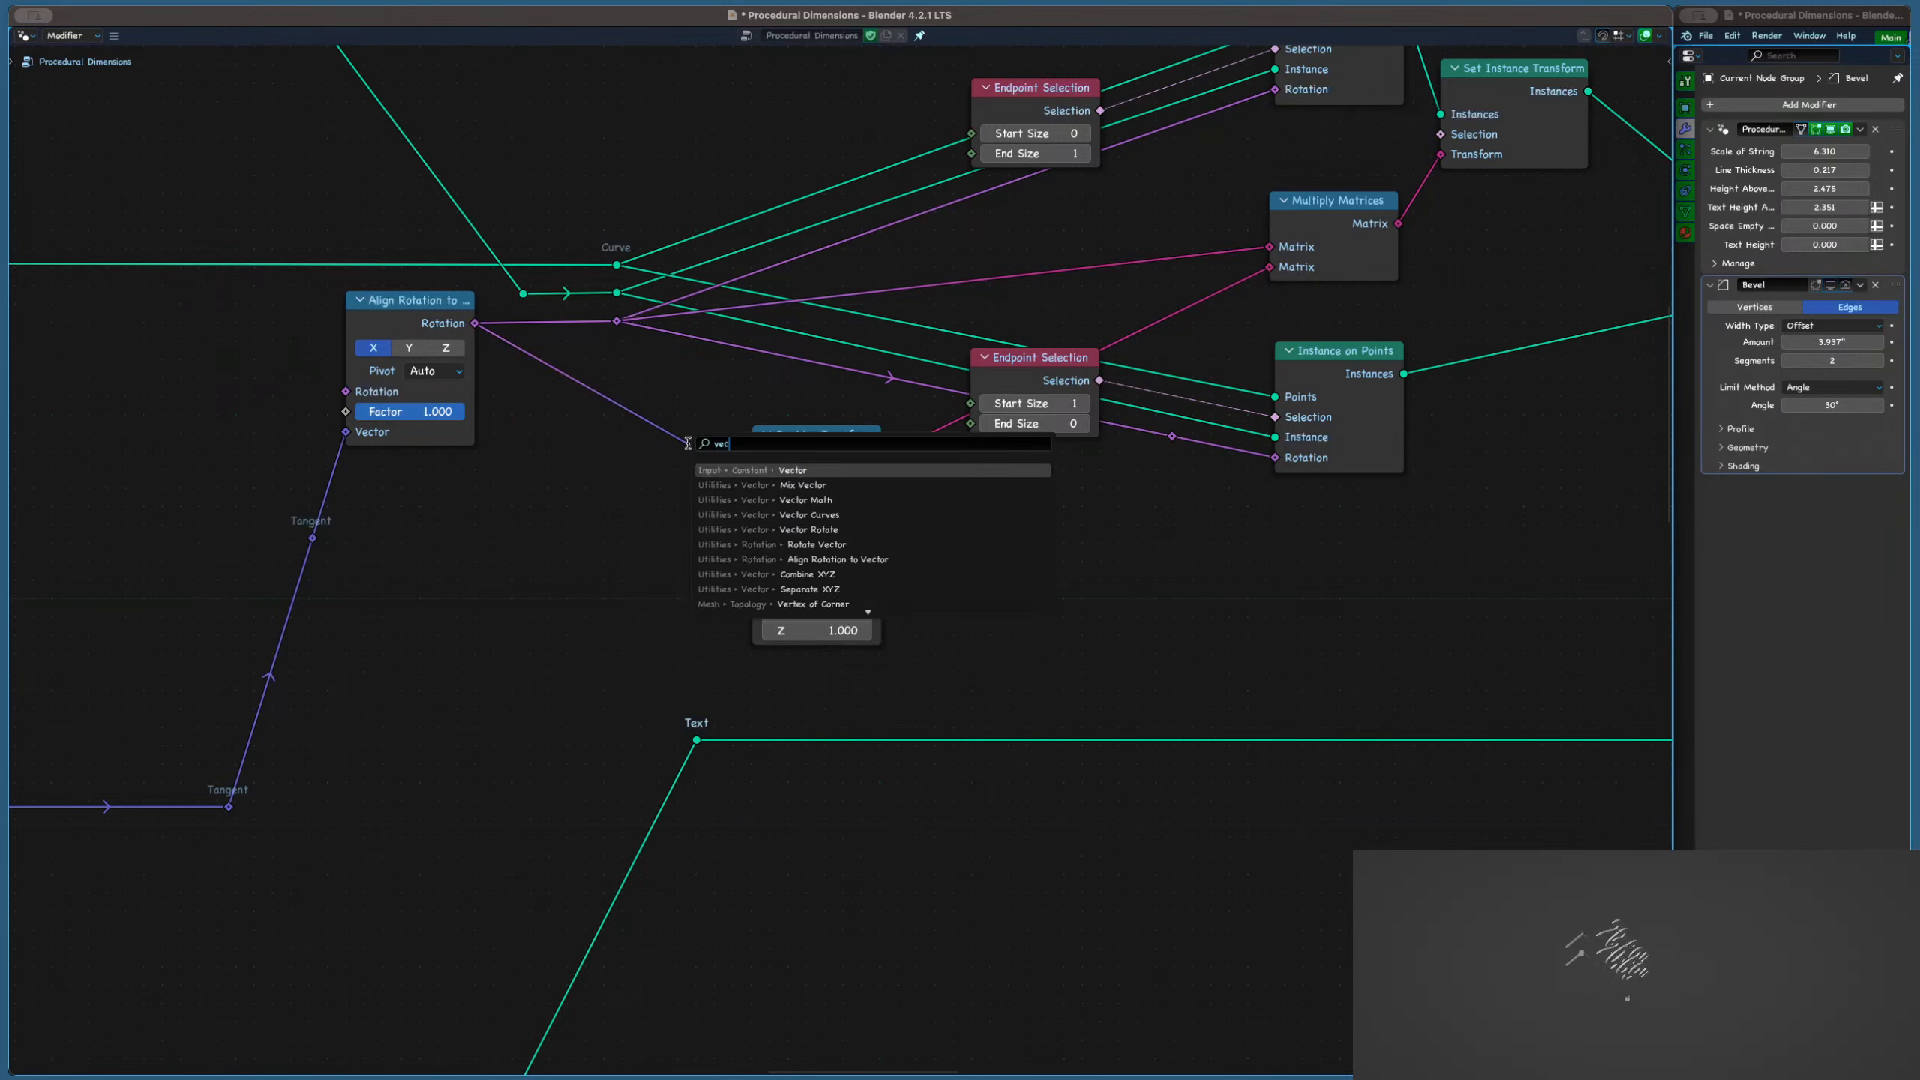
key("Down")
key("Down")
key("Return")
left_click(525, 405)
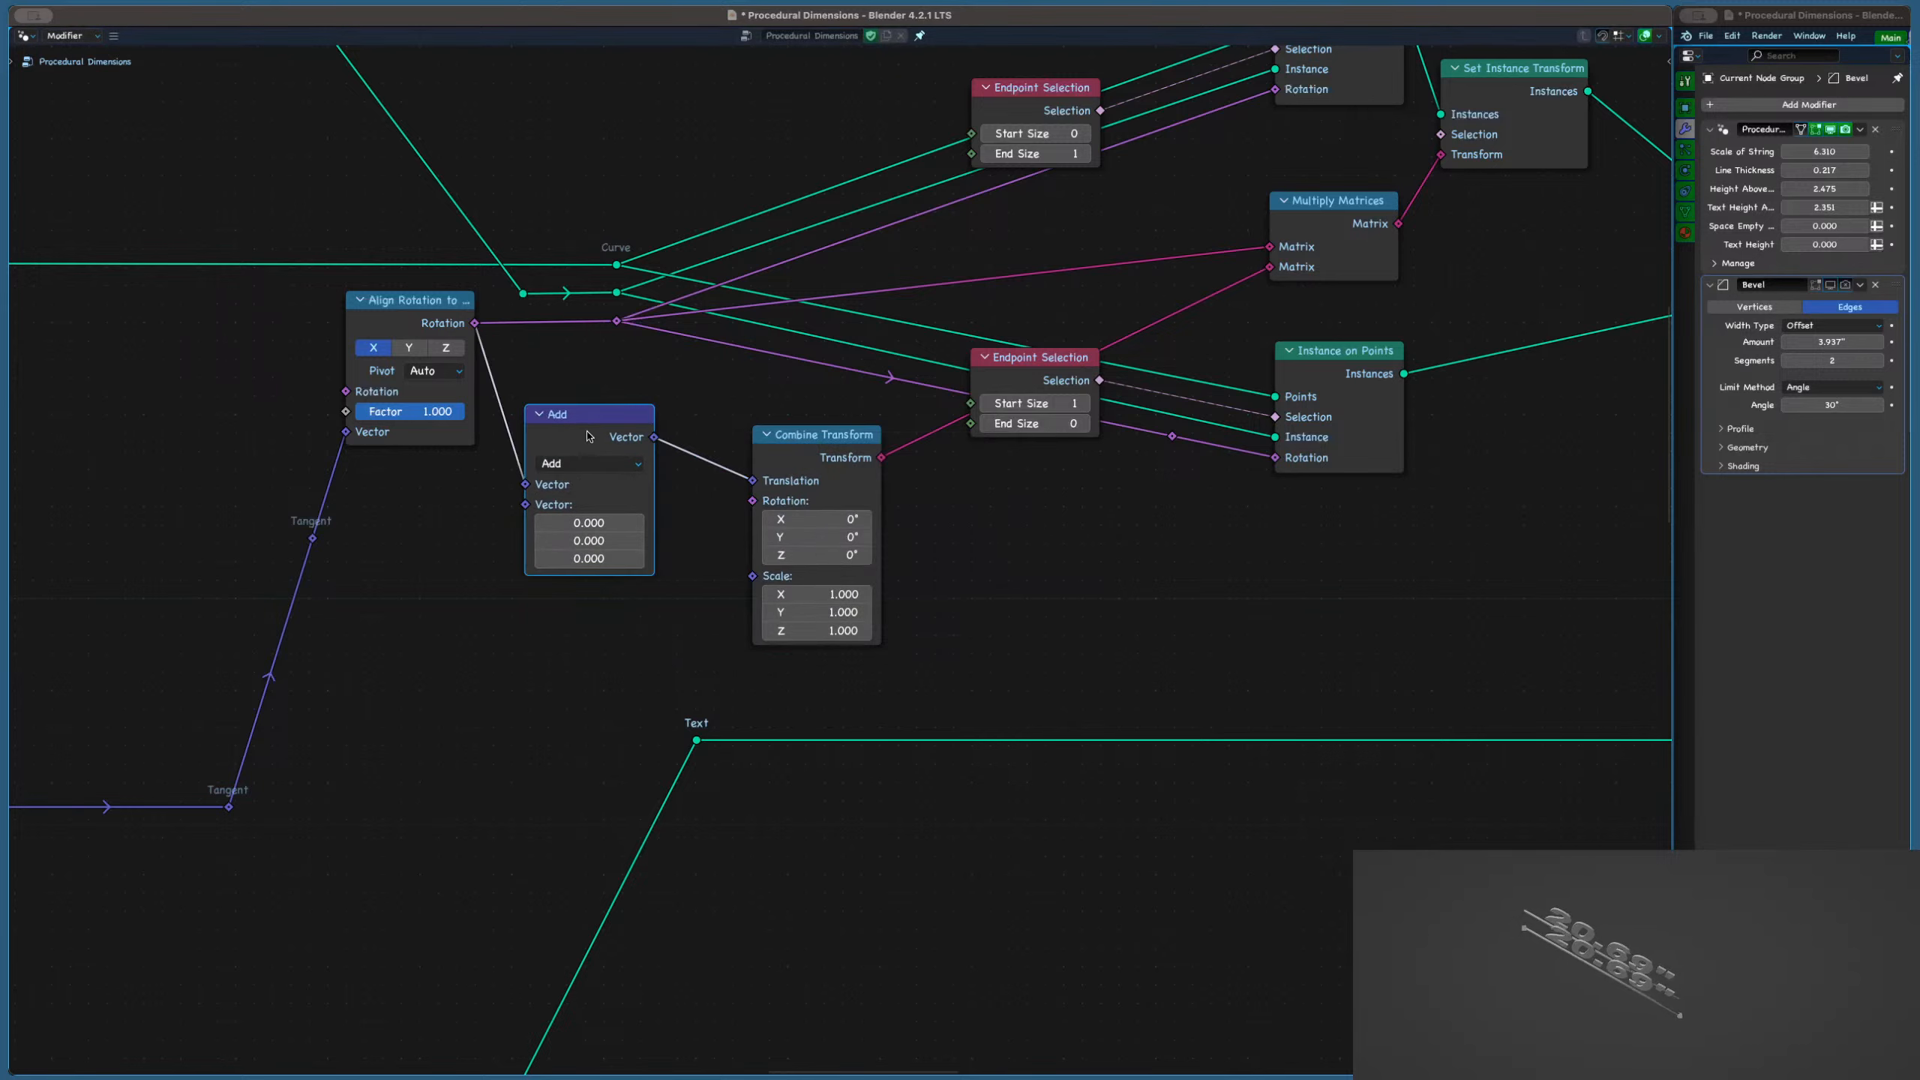
left_click(590, 462)
Try multiplying the vector by -1 and by 1 on all three components
left_click(563, 540)
left_click_drag(563, 522, 566, 558)
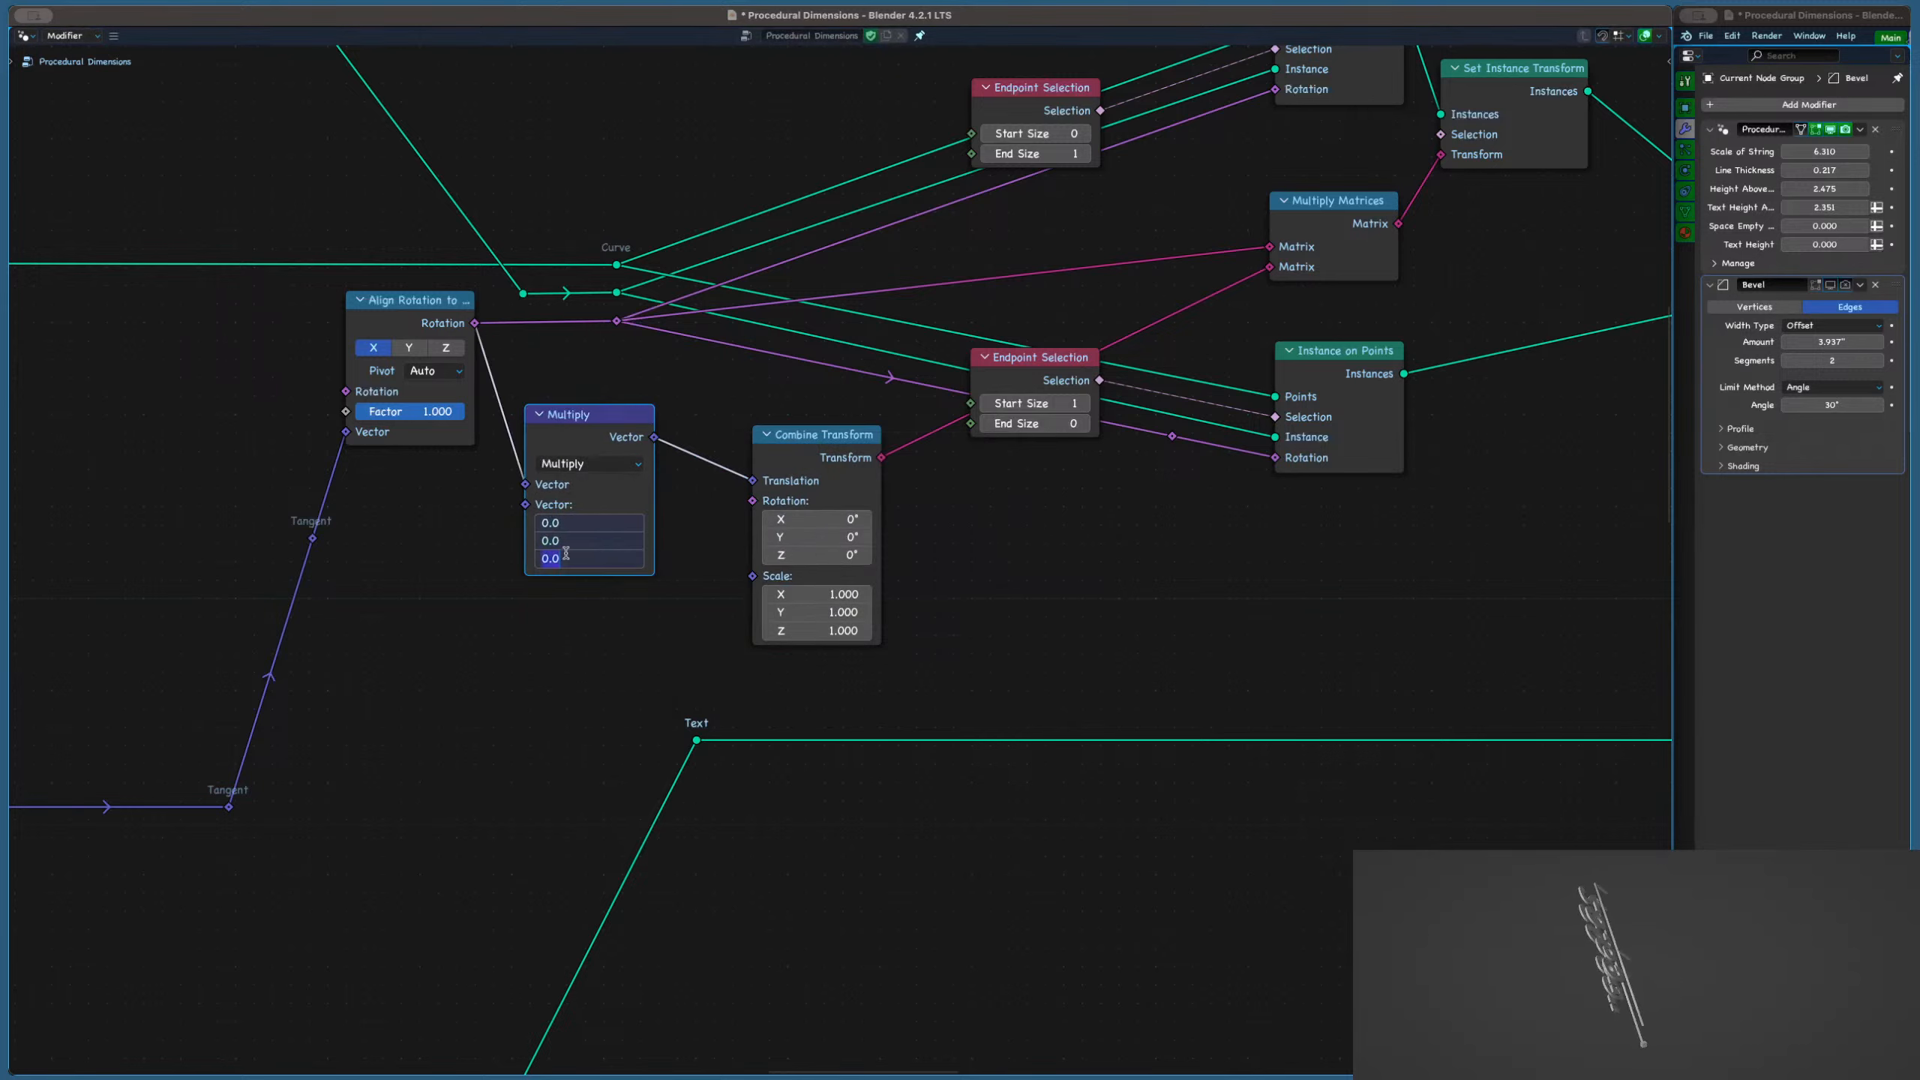
type("-1")
key("Return")
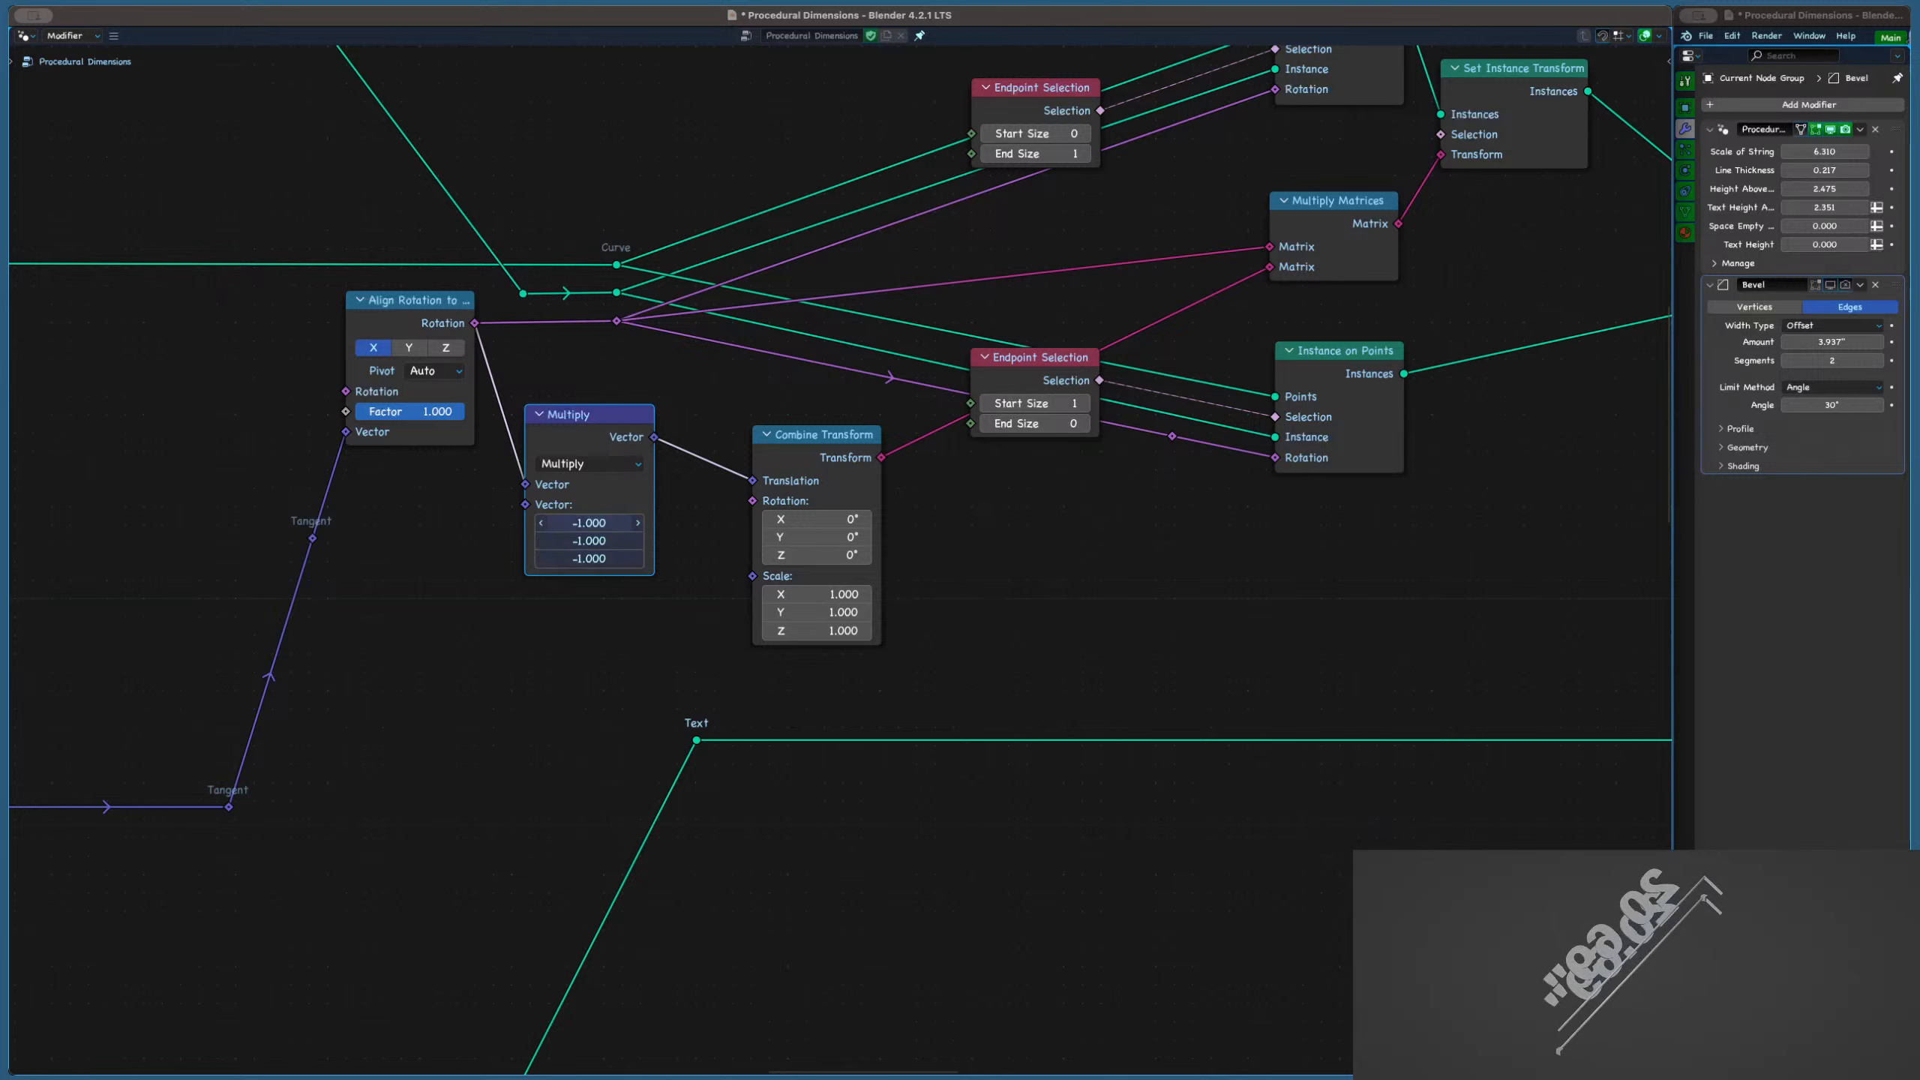
left_click_drag(609, 522, 583, 558)
key("Escape")
type("1")
key("Return")
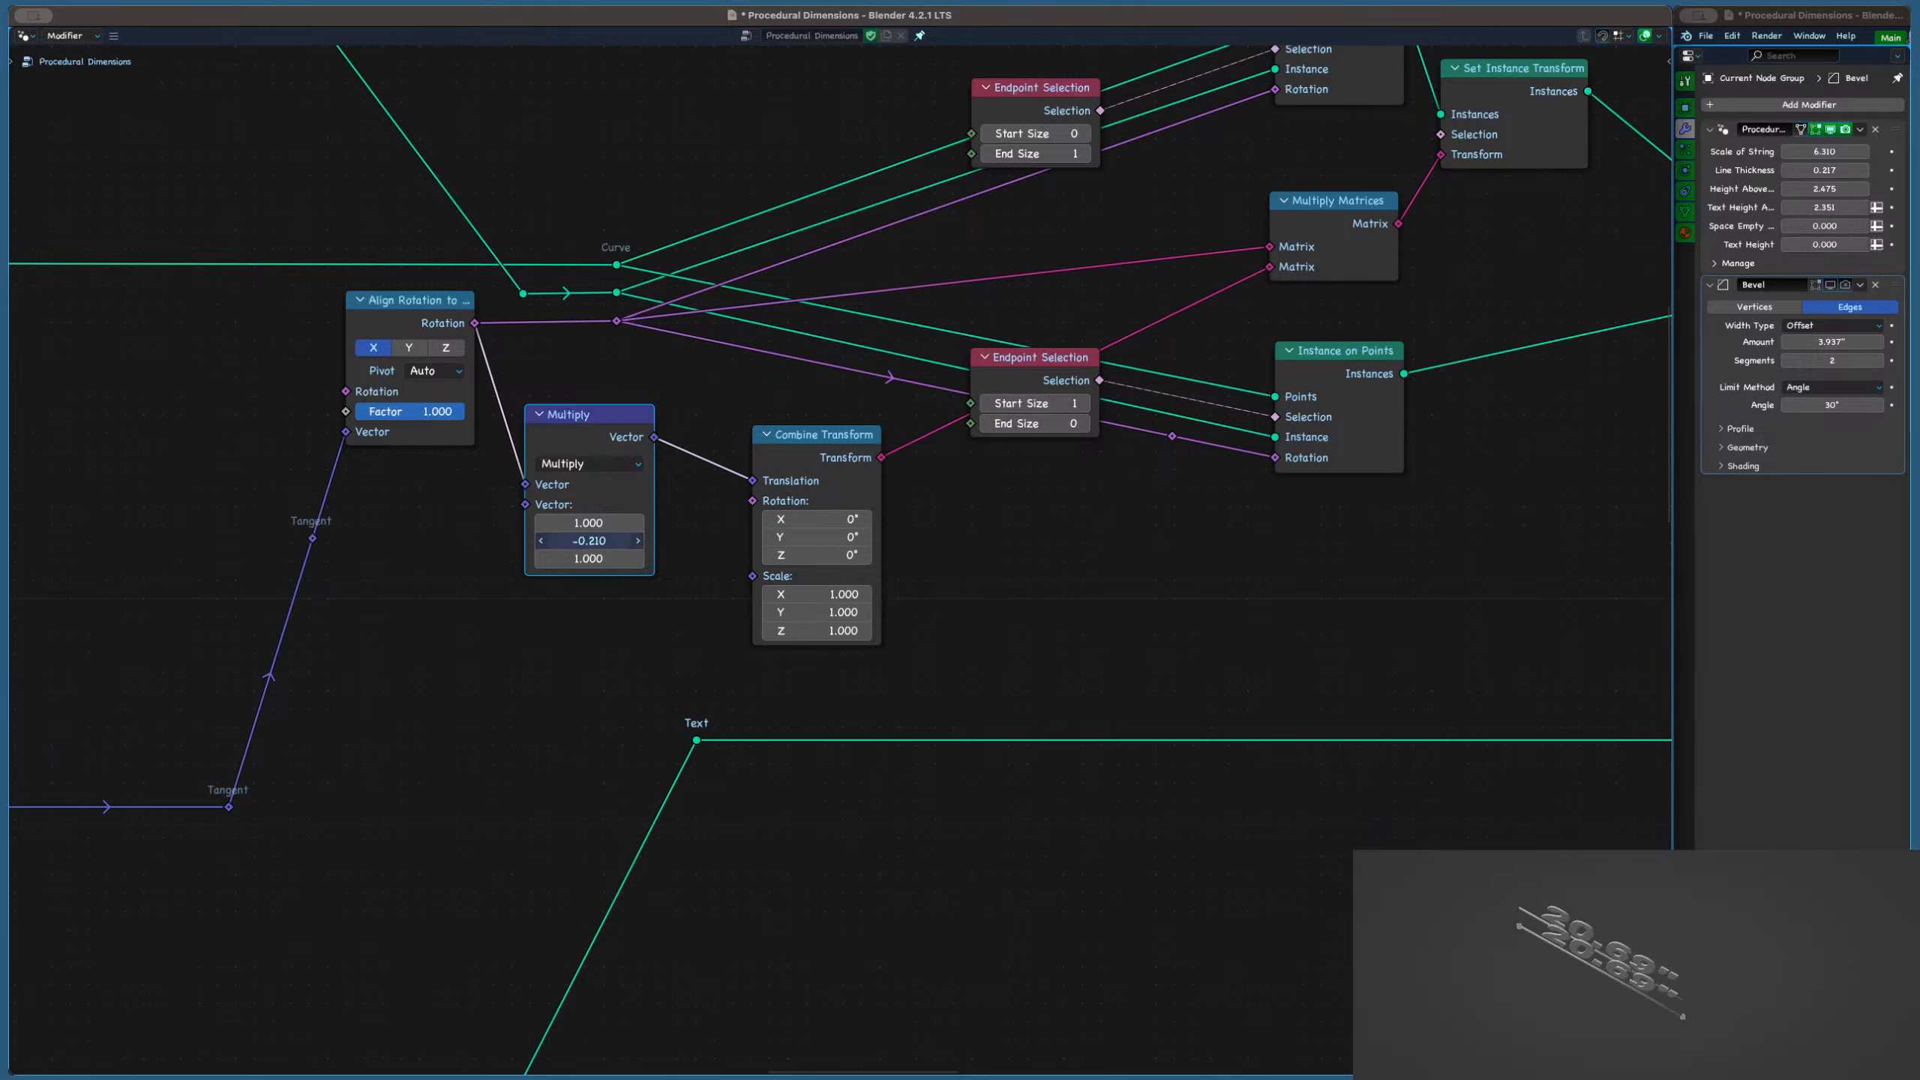
Set all three multiplier components of the vector Multiply node to 0
key("BackSpace")
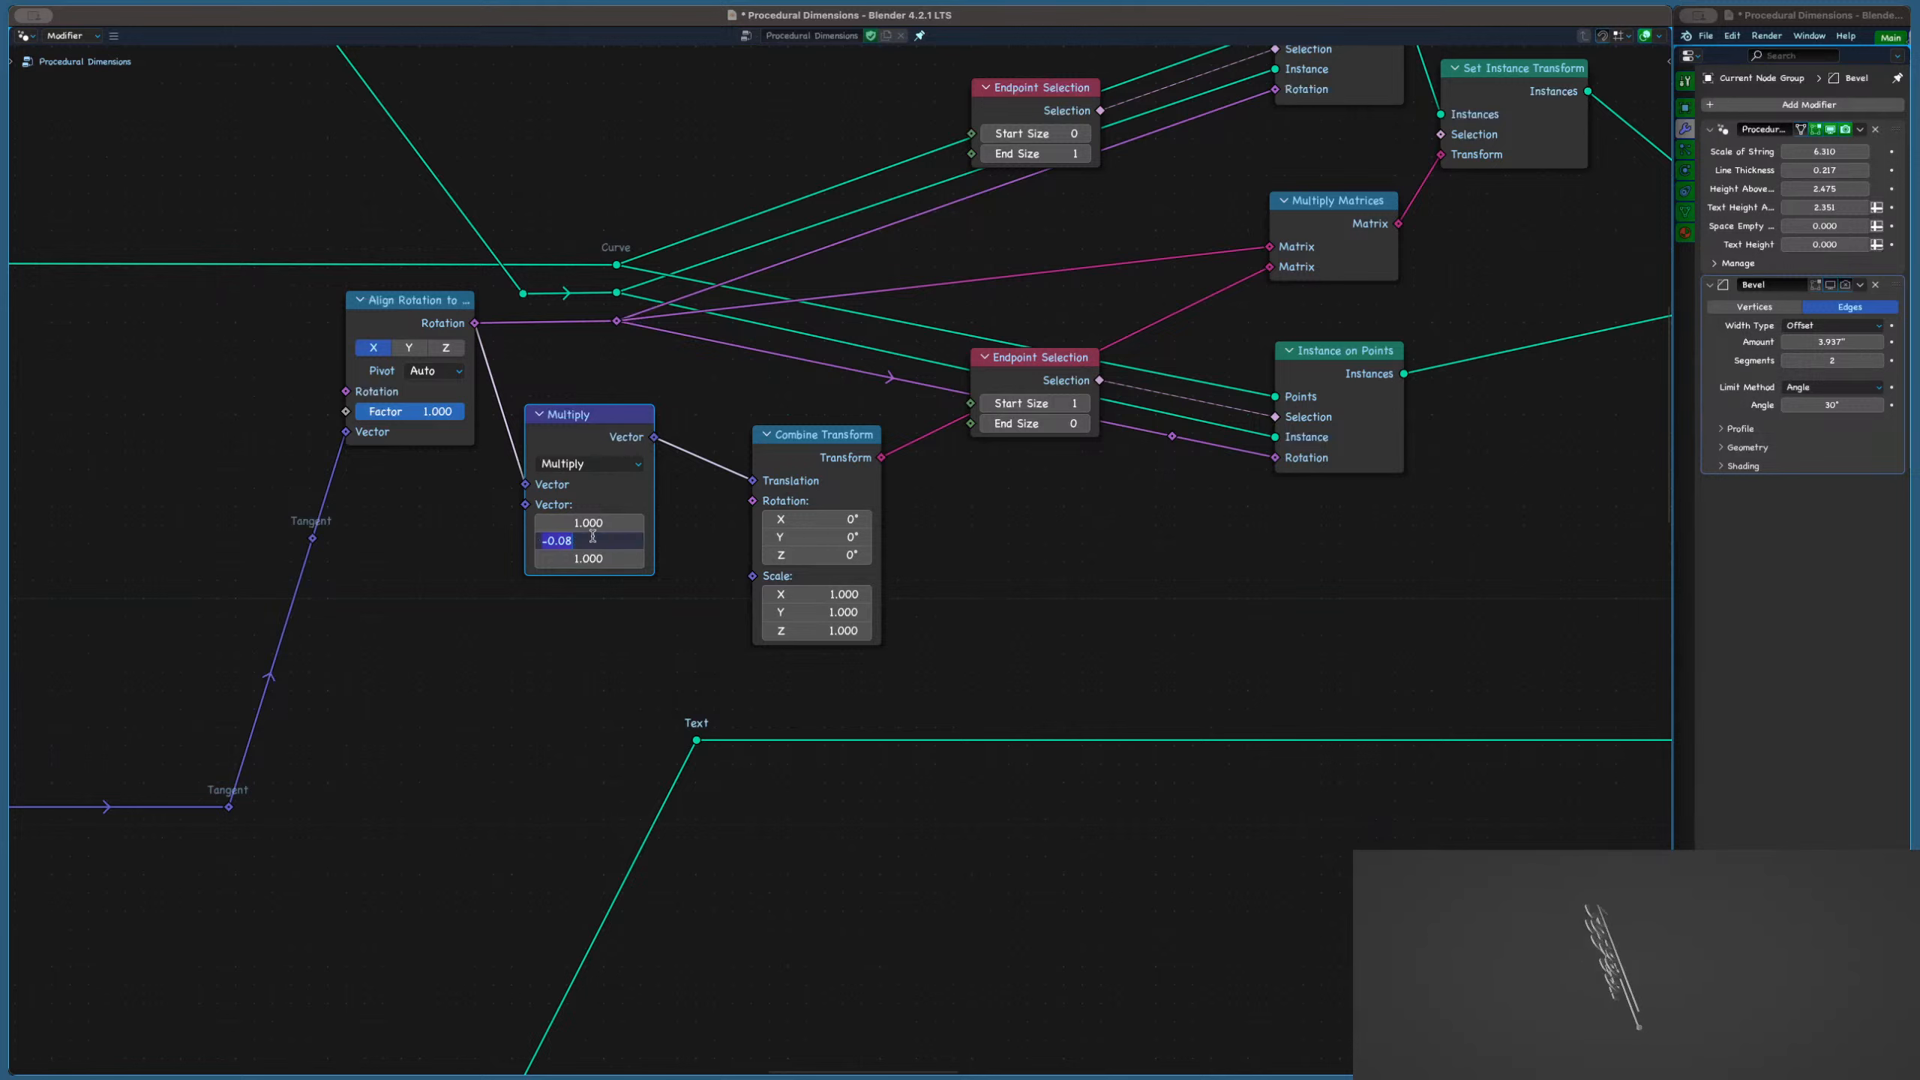
left_click(592, 522)
type("0")
key("Return")
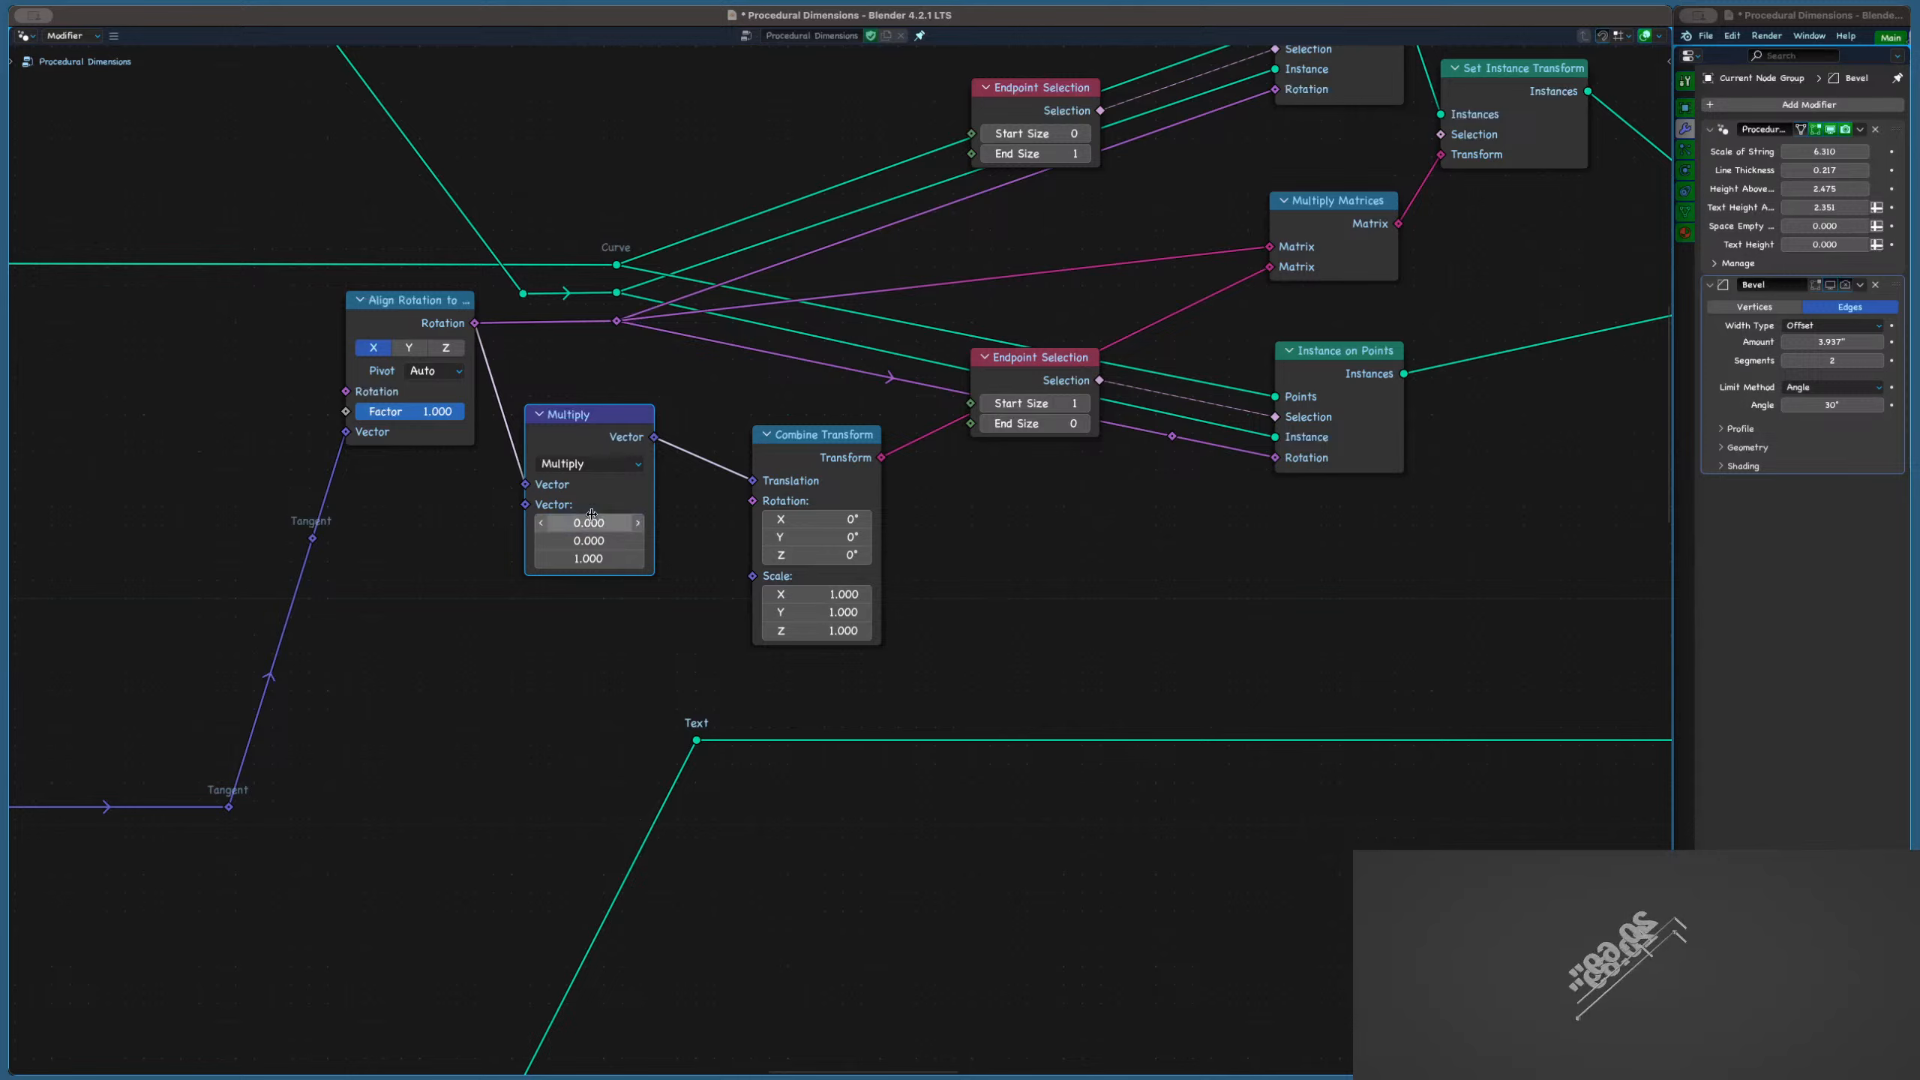
left_click(589, 556)
type("0")
key("Return")
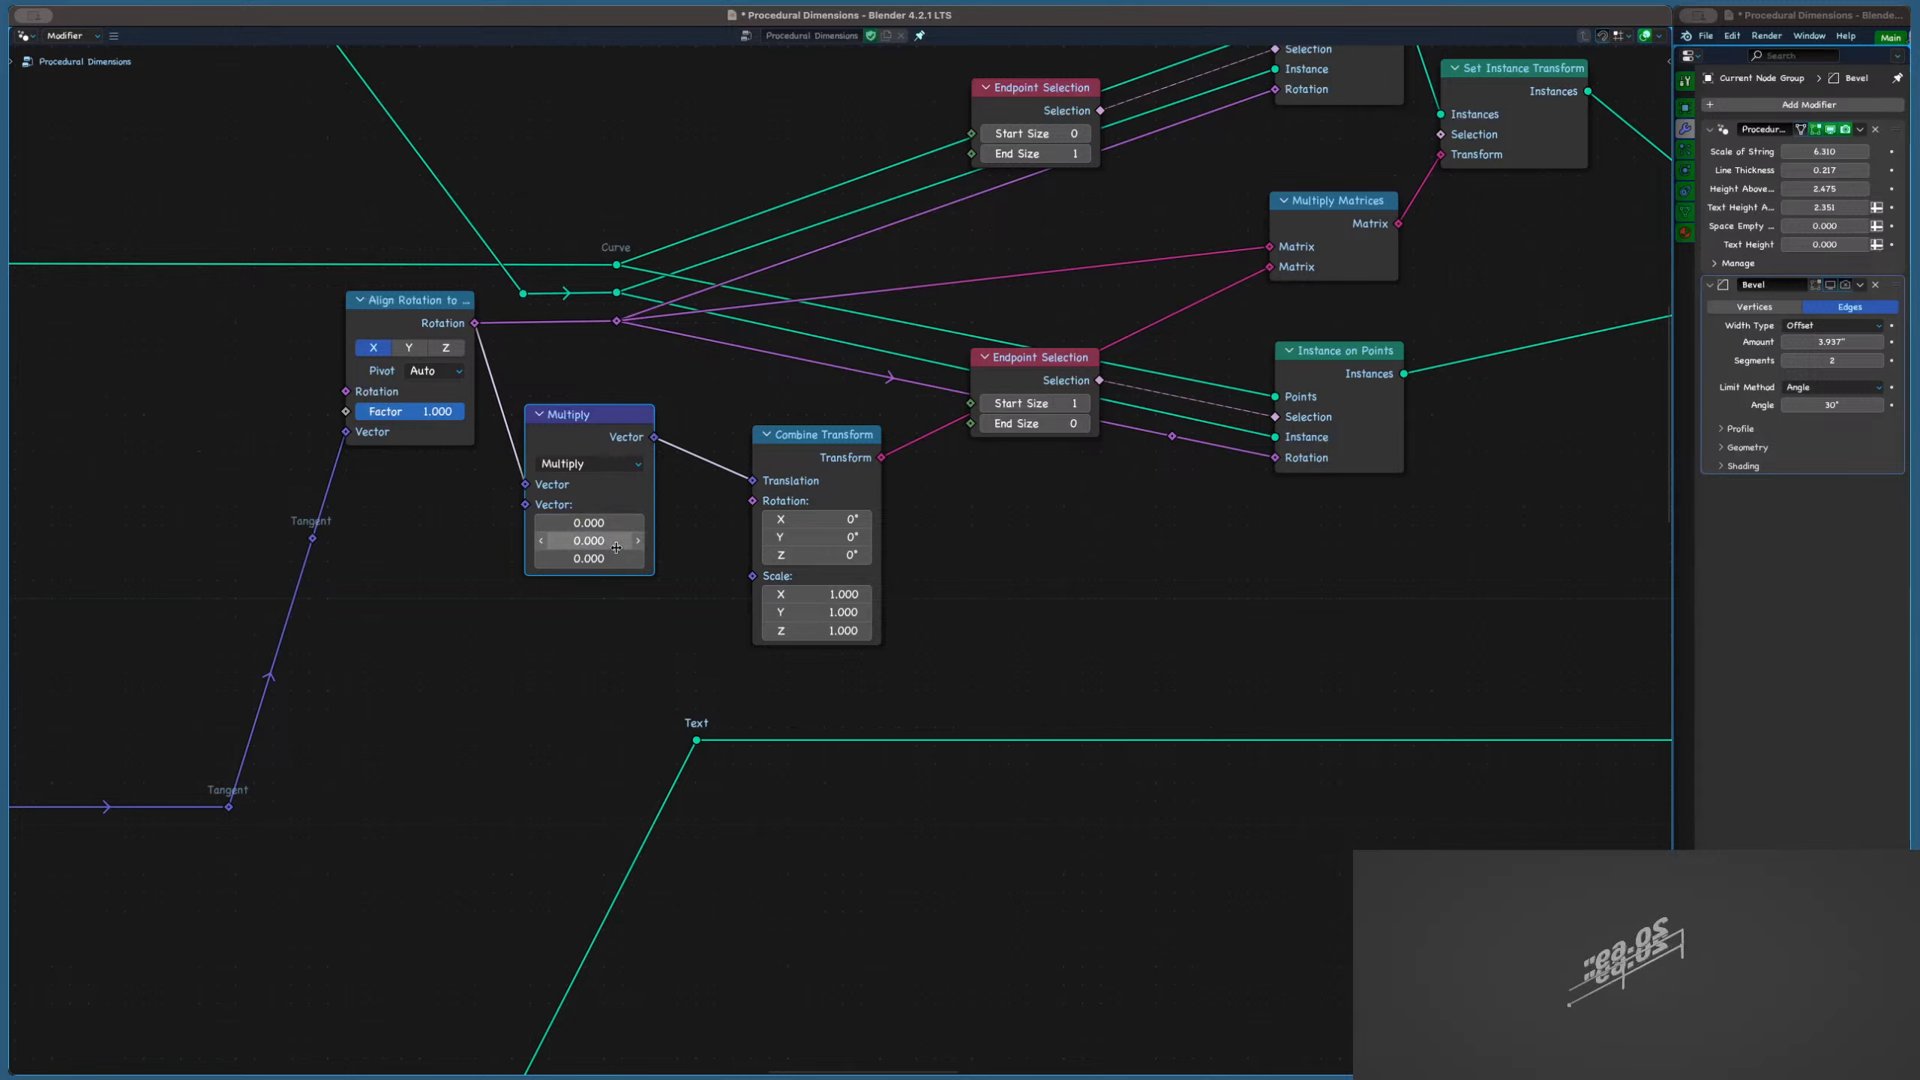
Set the X multiplier of the vector Multiply node to -0.33
left_click_drag(593, 540, 615, 524)
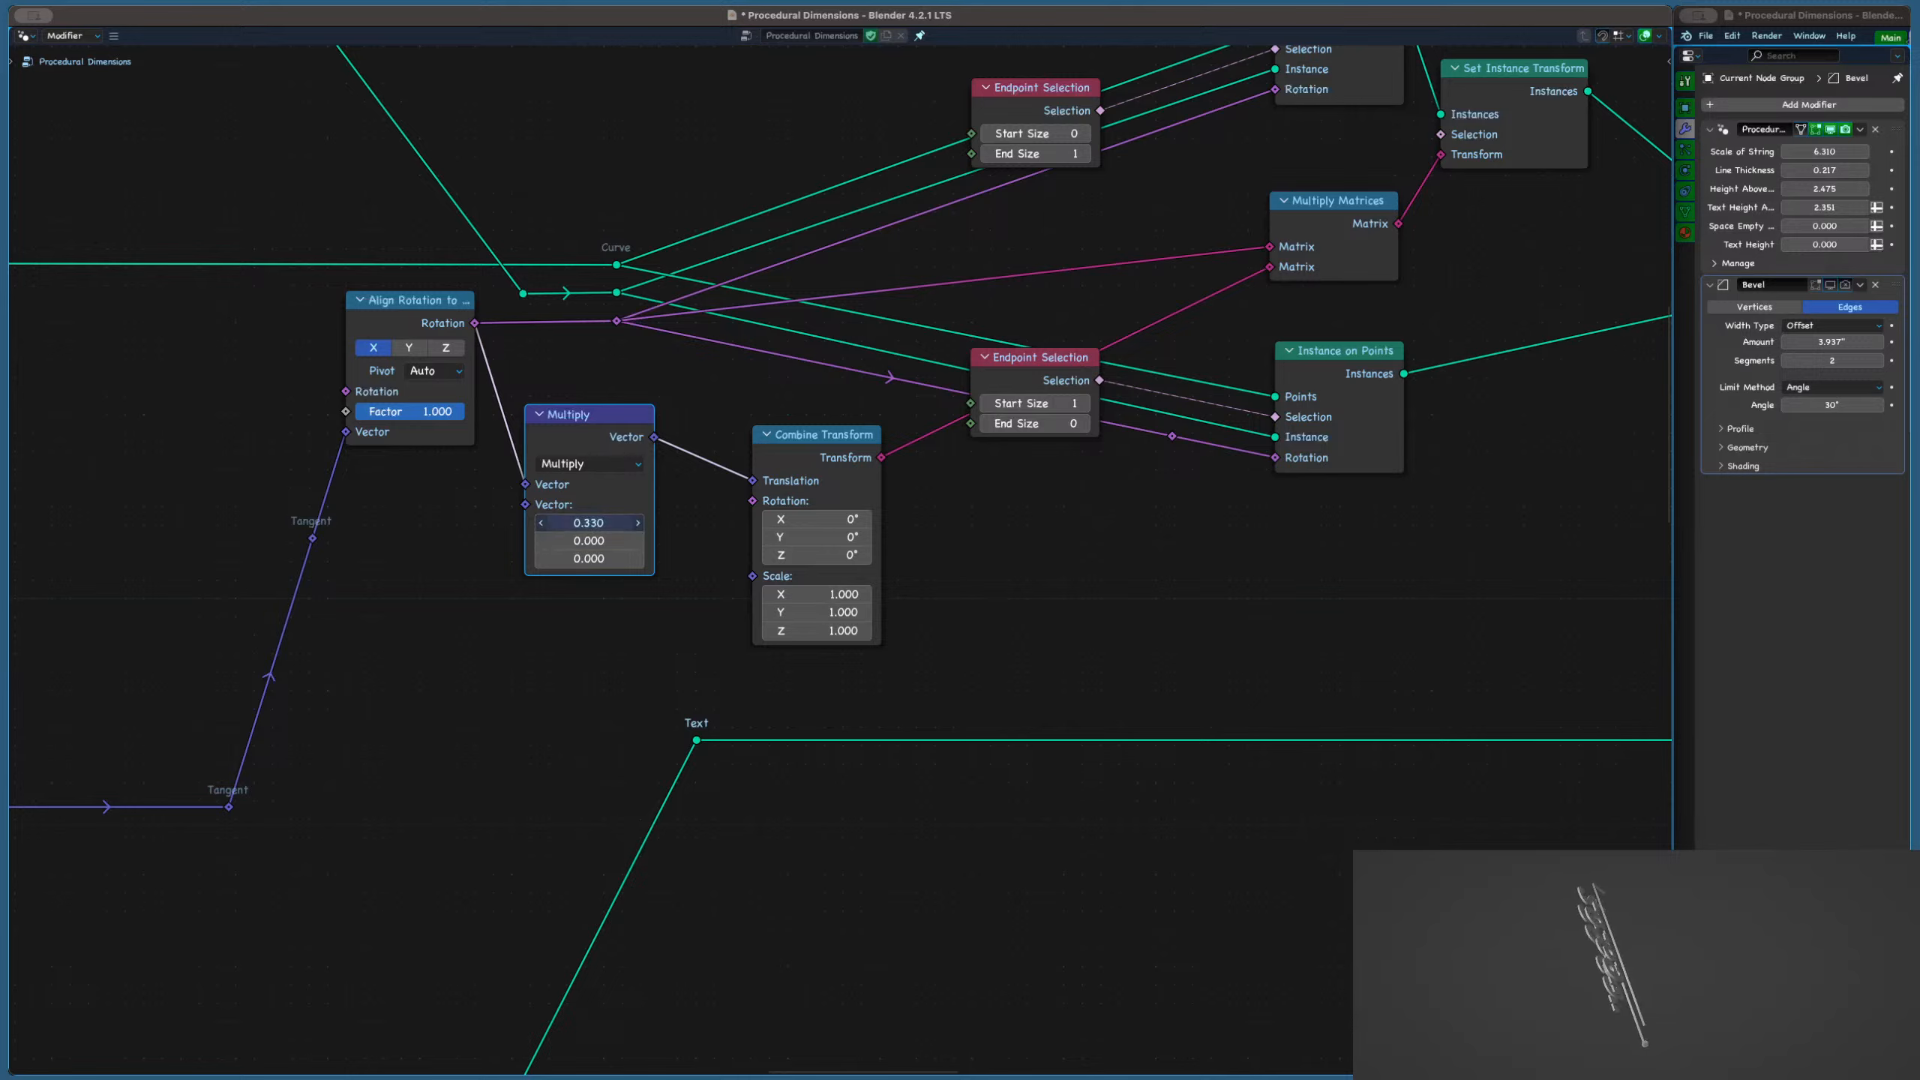
left_click(575, 524)
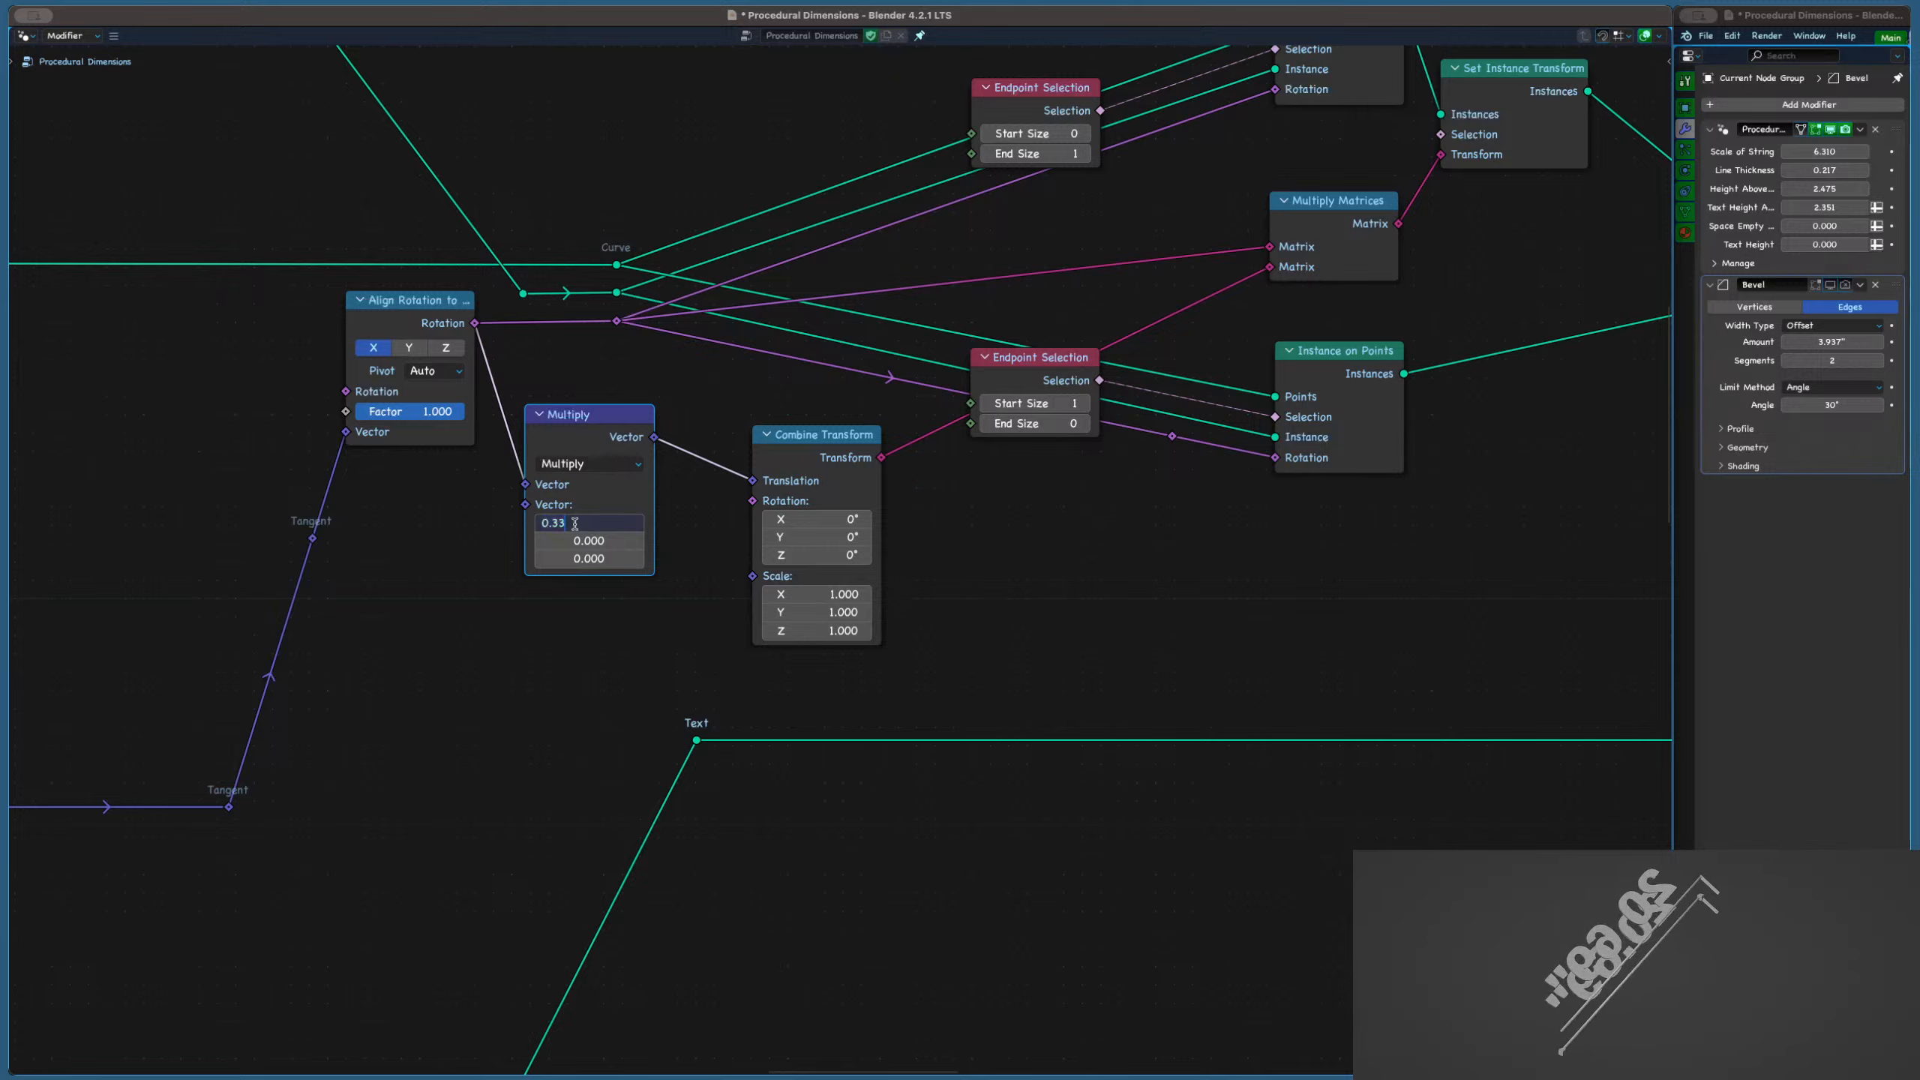
key("Return")
left_click(595, 525)
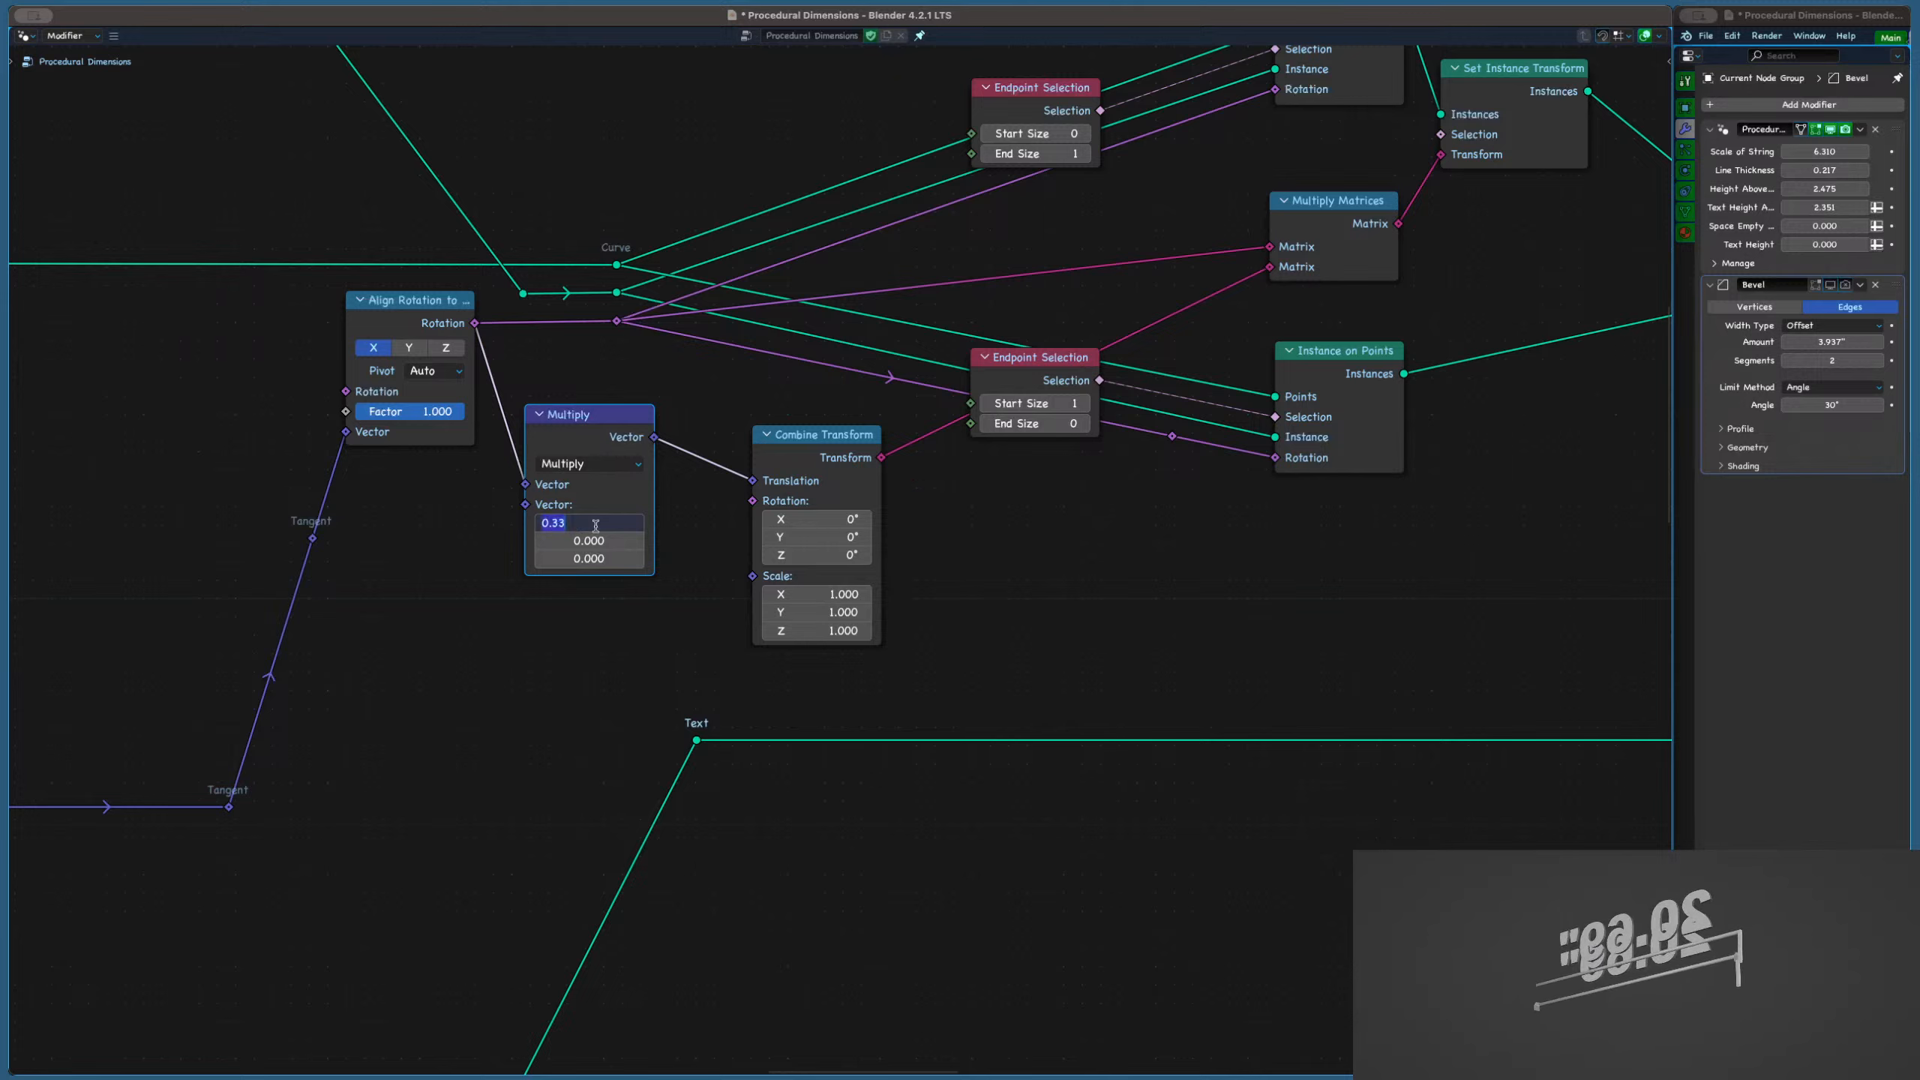
type("-")
key("Return")
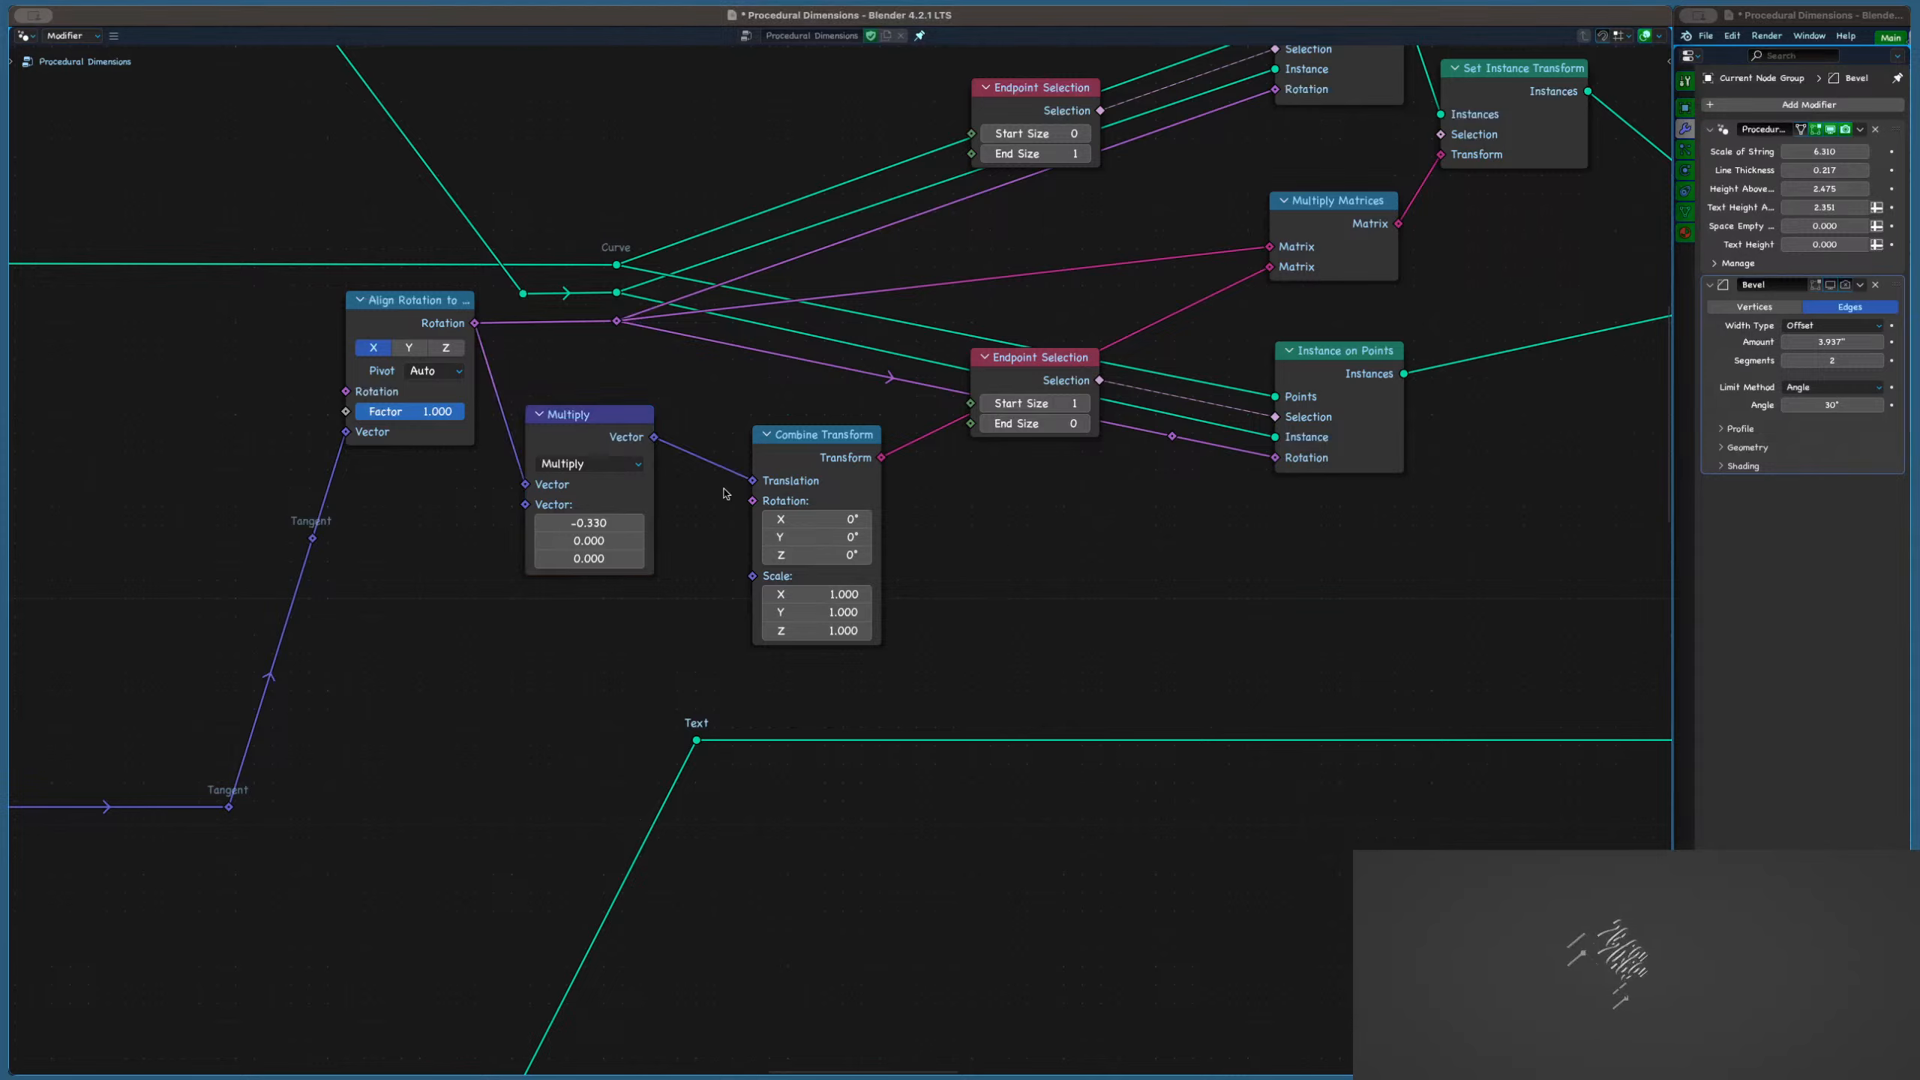
Try the Y axis on the Align Rotation to Vector node and return it to X
left_click(397, 347)
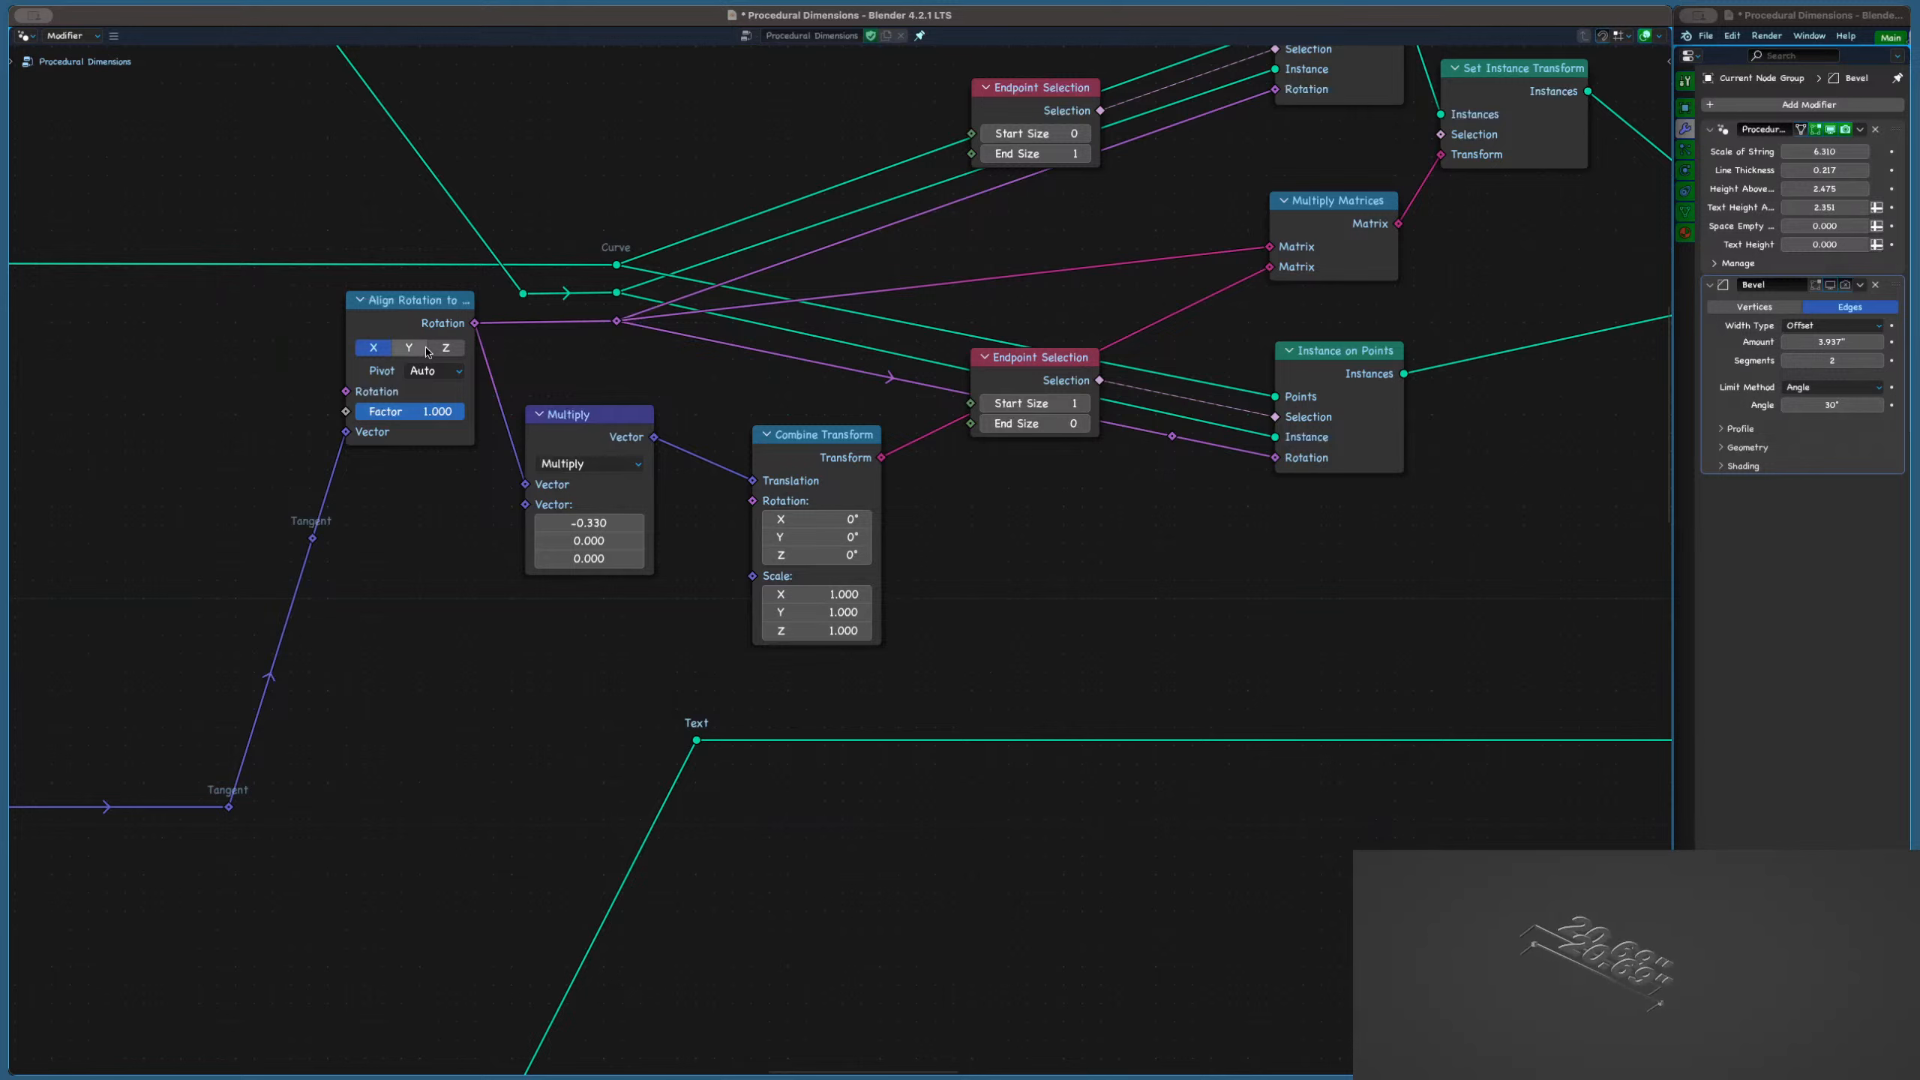
left_click(373, 347)
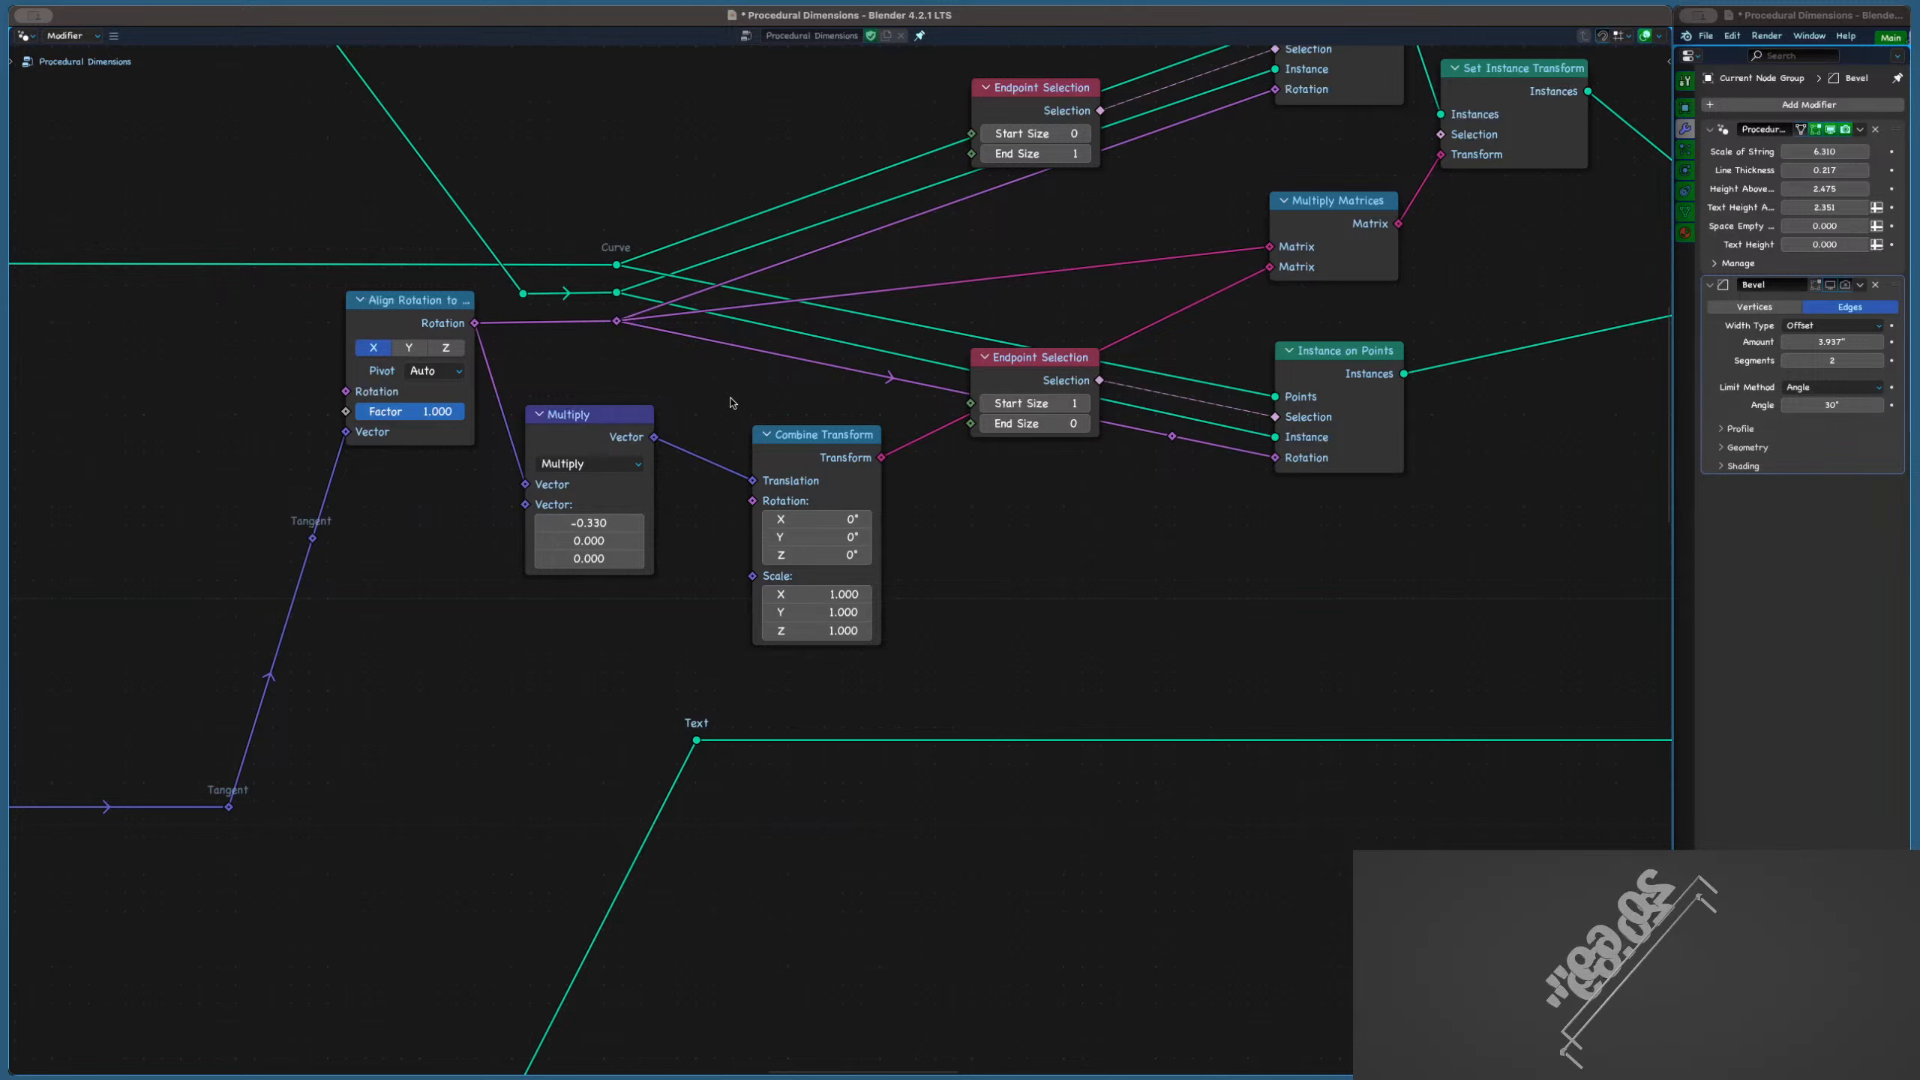
Lower the Procedural Dimensions modifier's Line Thickness to 0
mouse_move(1824, 152)
left_mouse_down()
mouse_move(1834, 170)
mouse_move(1810, 169)
left_mouse_up()
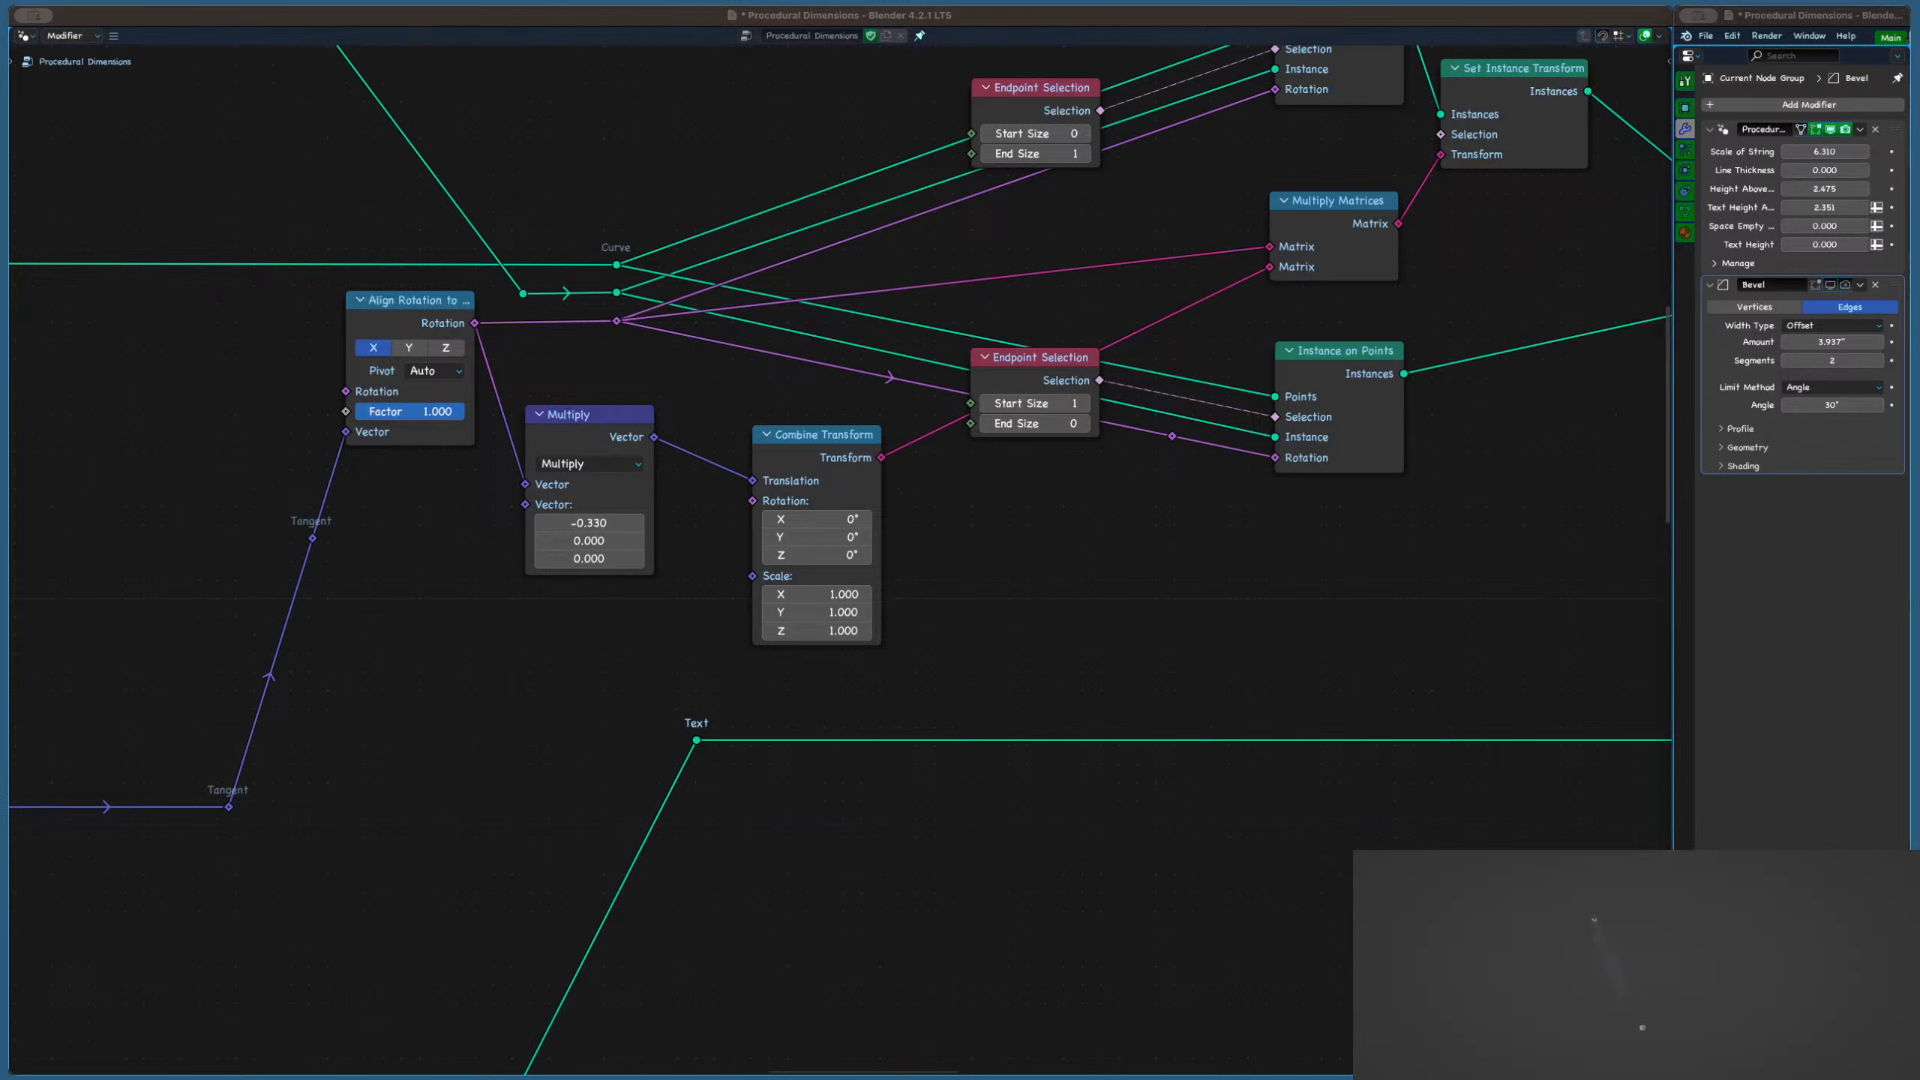
Add a Math node with the Add operation before the Align Rotation to Vector node and place a duplicate below it
middle_click_drag(1633, 952, 1697, 933)
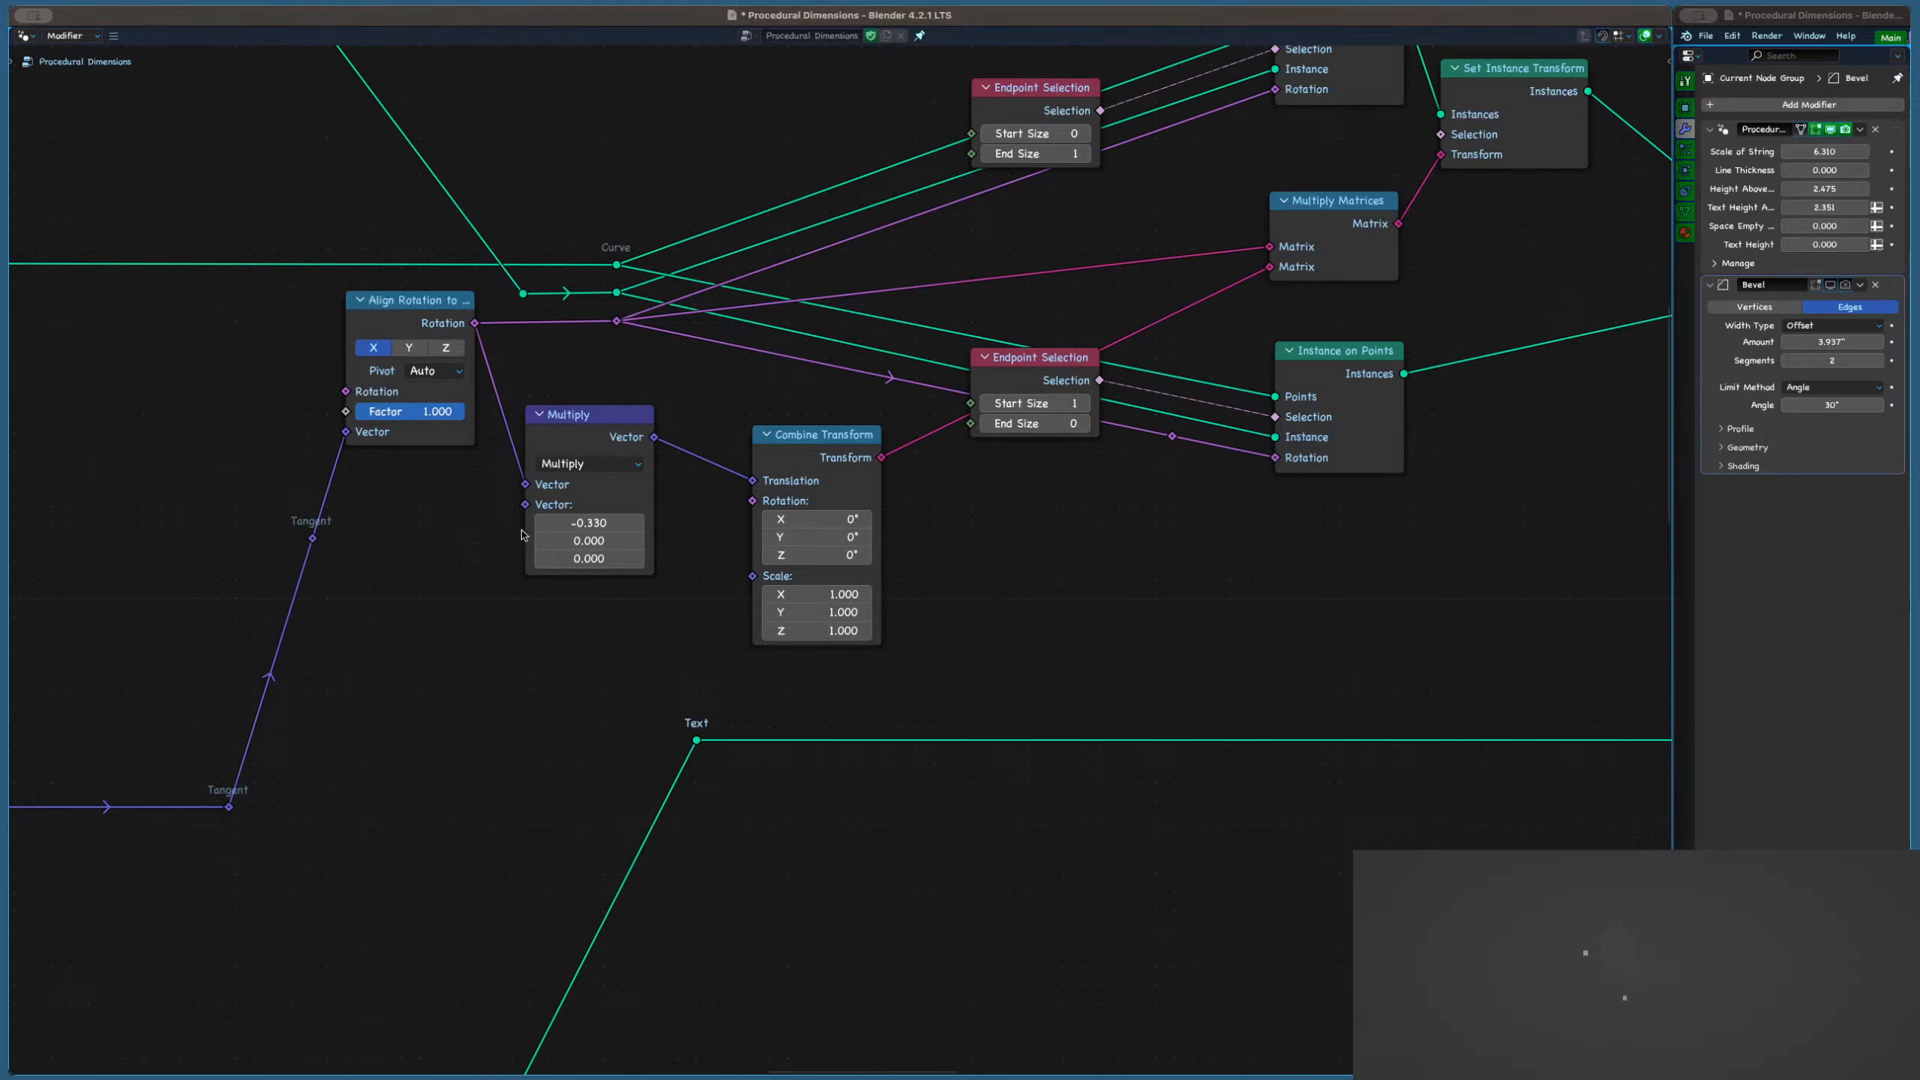
middle_click_drag(397, 594, 577, 540)
key("shift+a")
type("add")
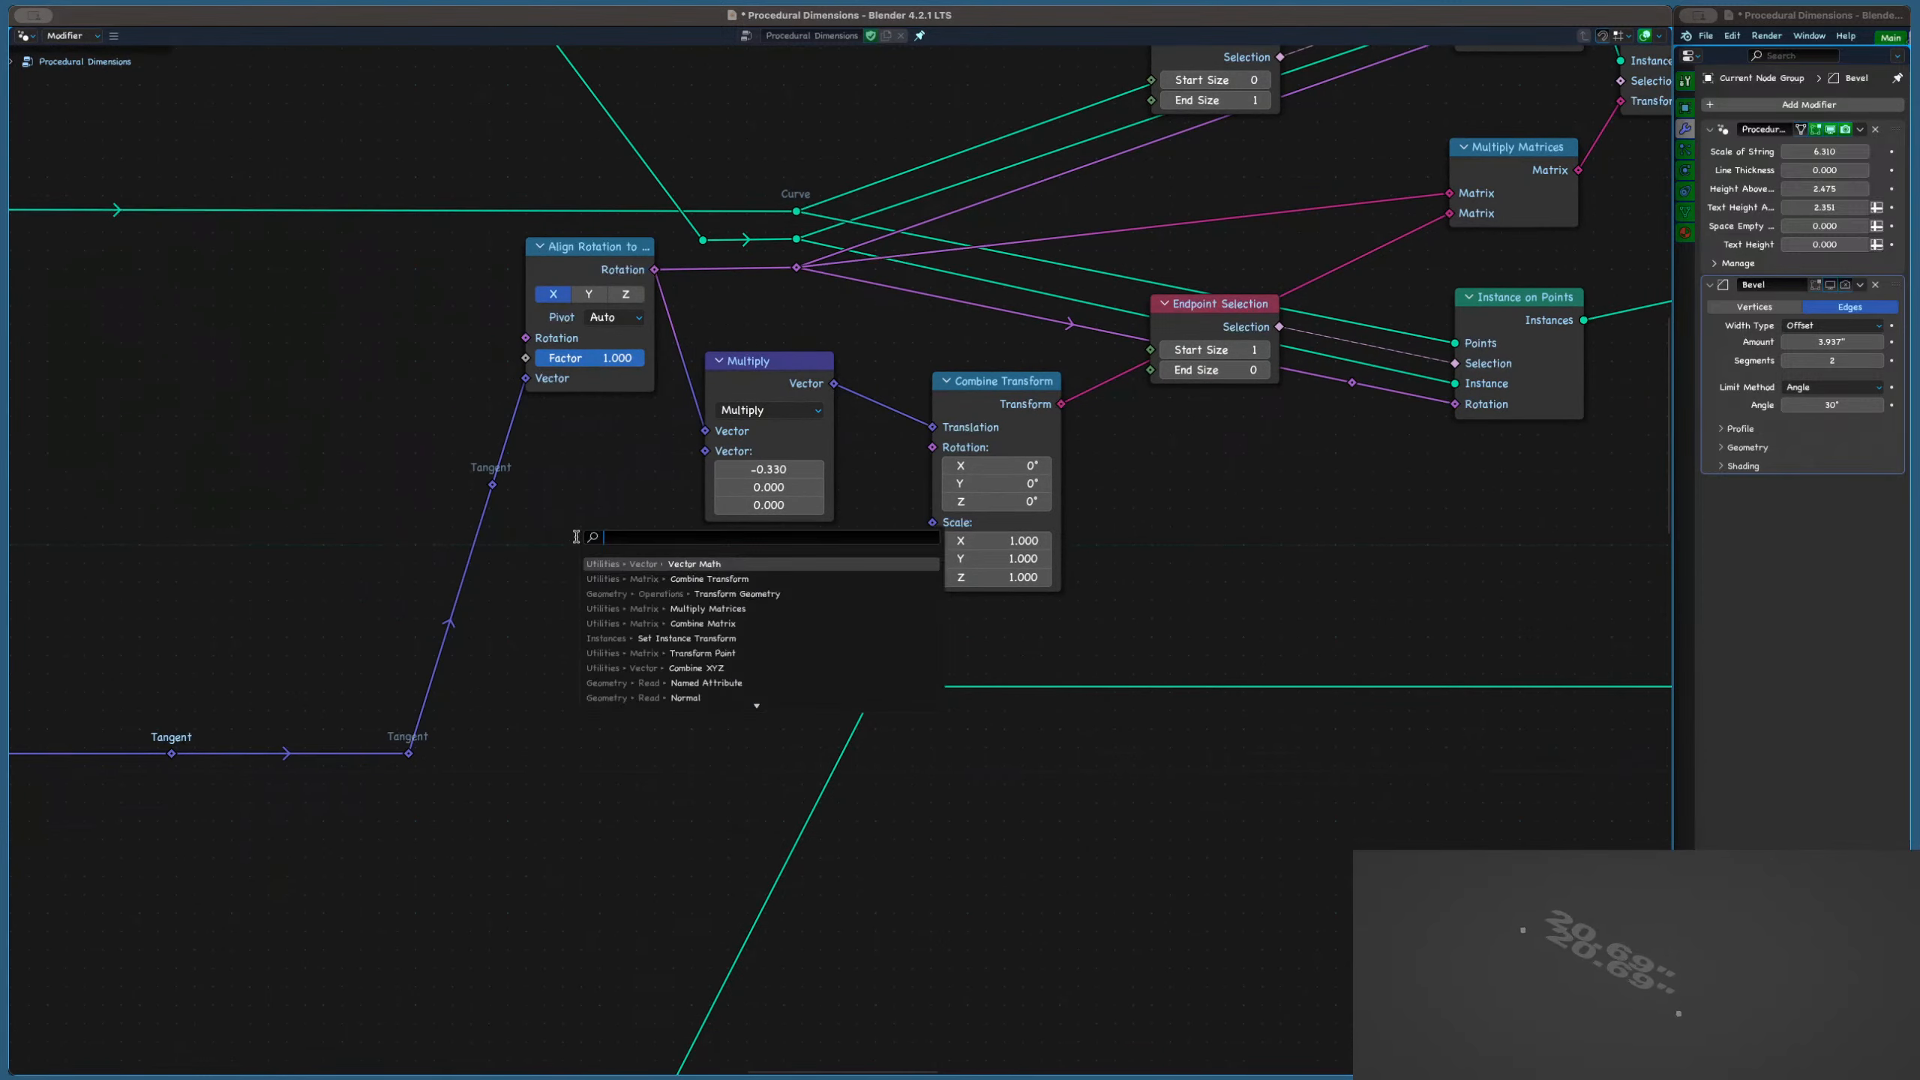
key("Return")
left_click(119, 407)
middle_click_drag(118, 407, 452, 376)
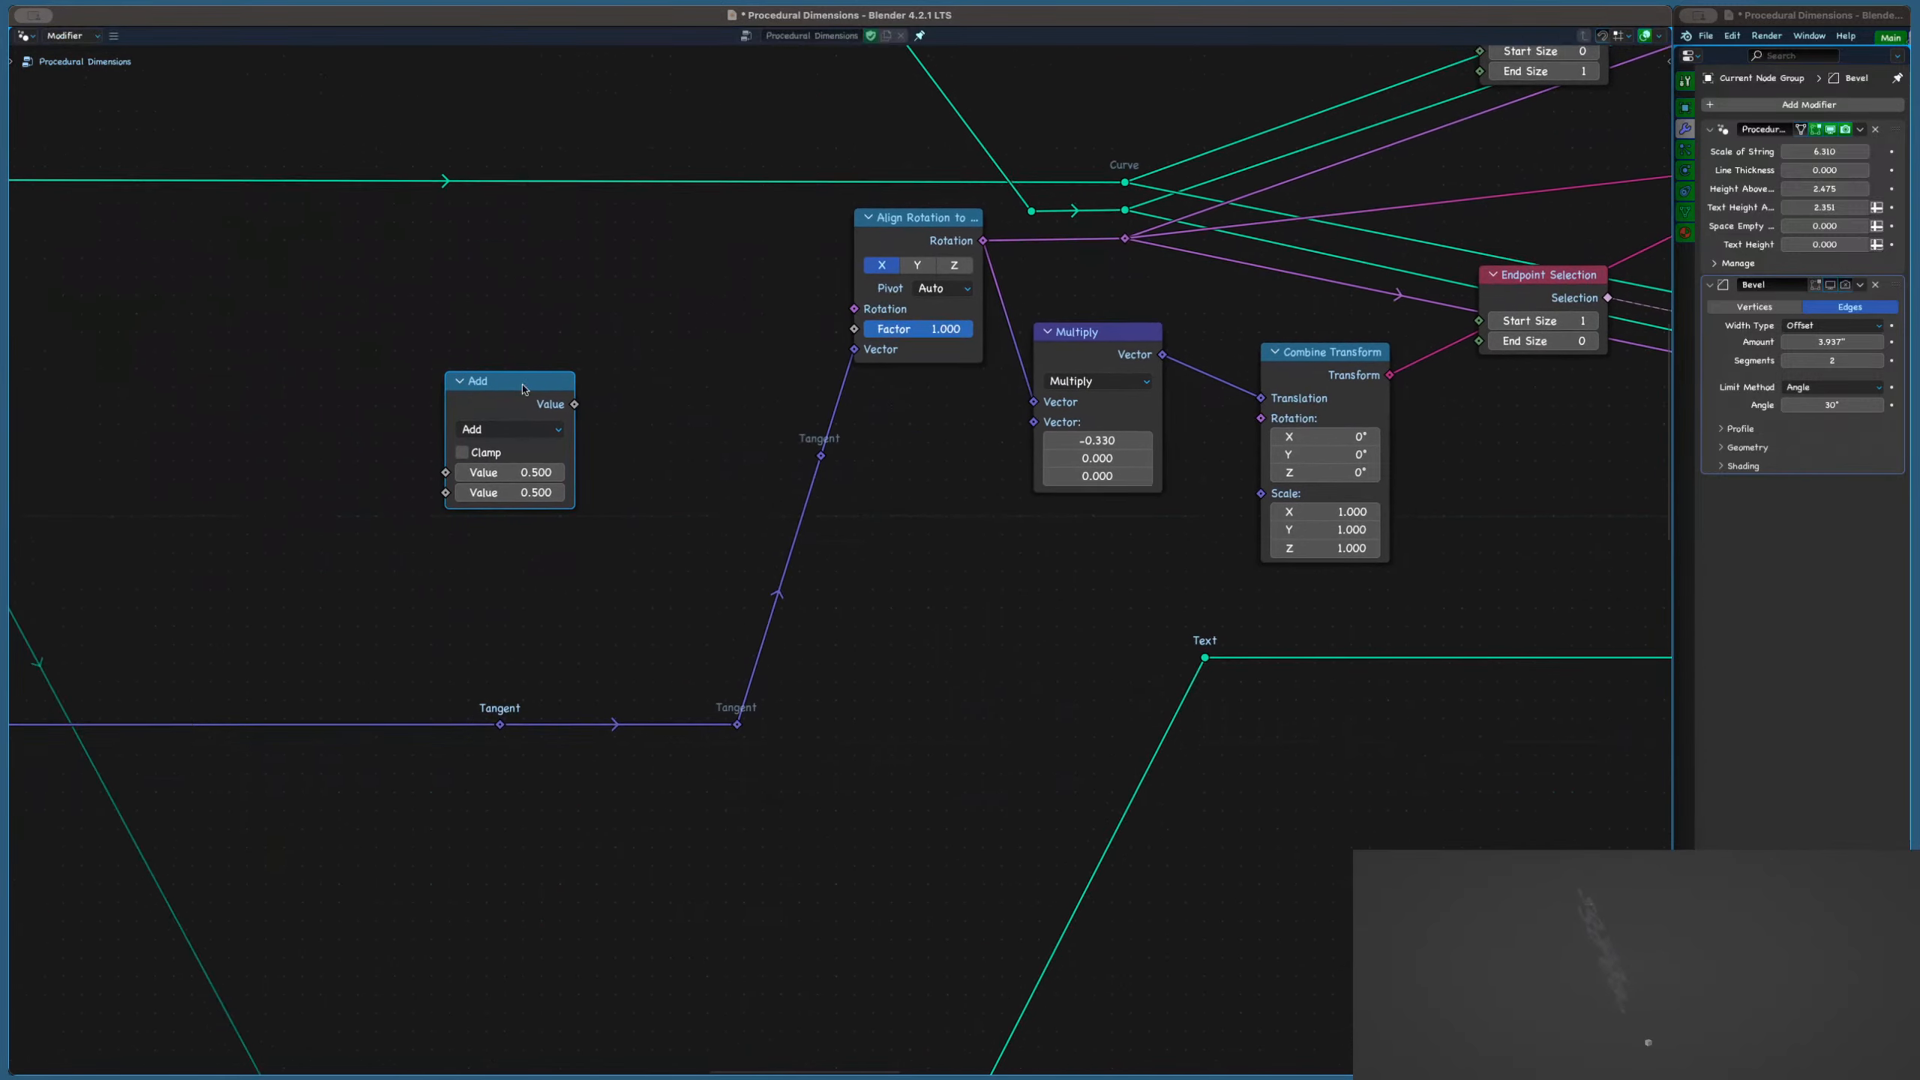
key("shift+d")
left_click(454, 505)
Change the upper Math node to Divide and set its values to 1 and 3
scroll(520, 402, "up", 2)
left_click(514, 427)
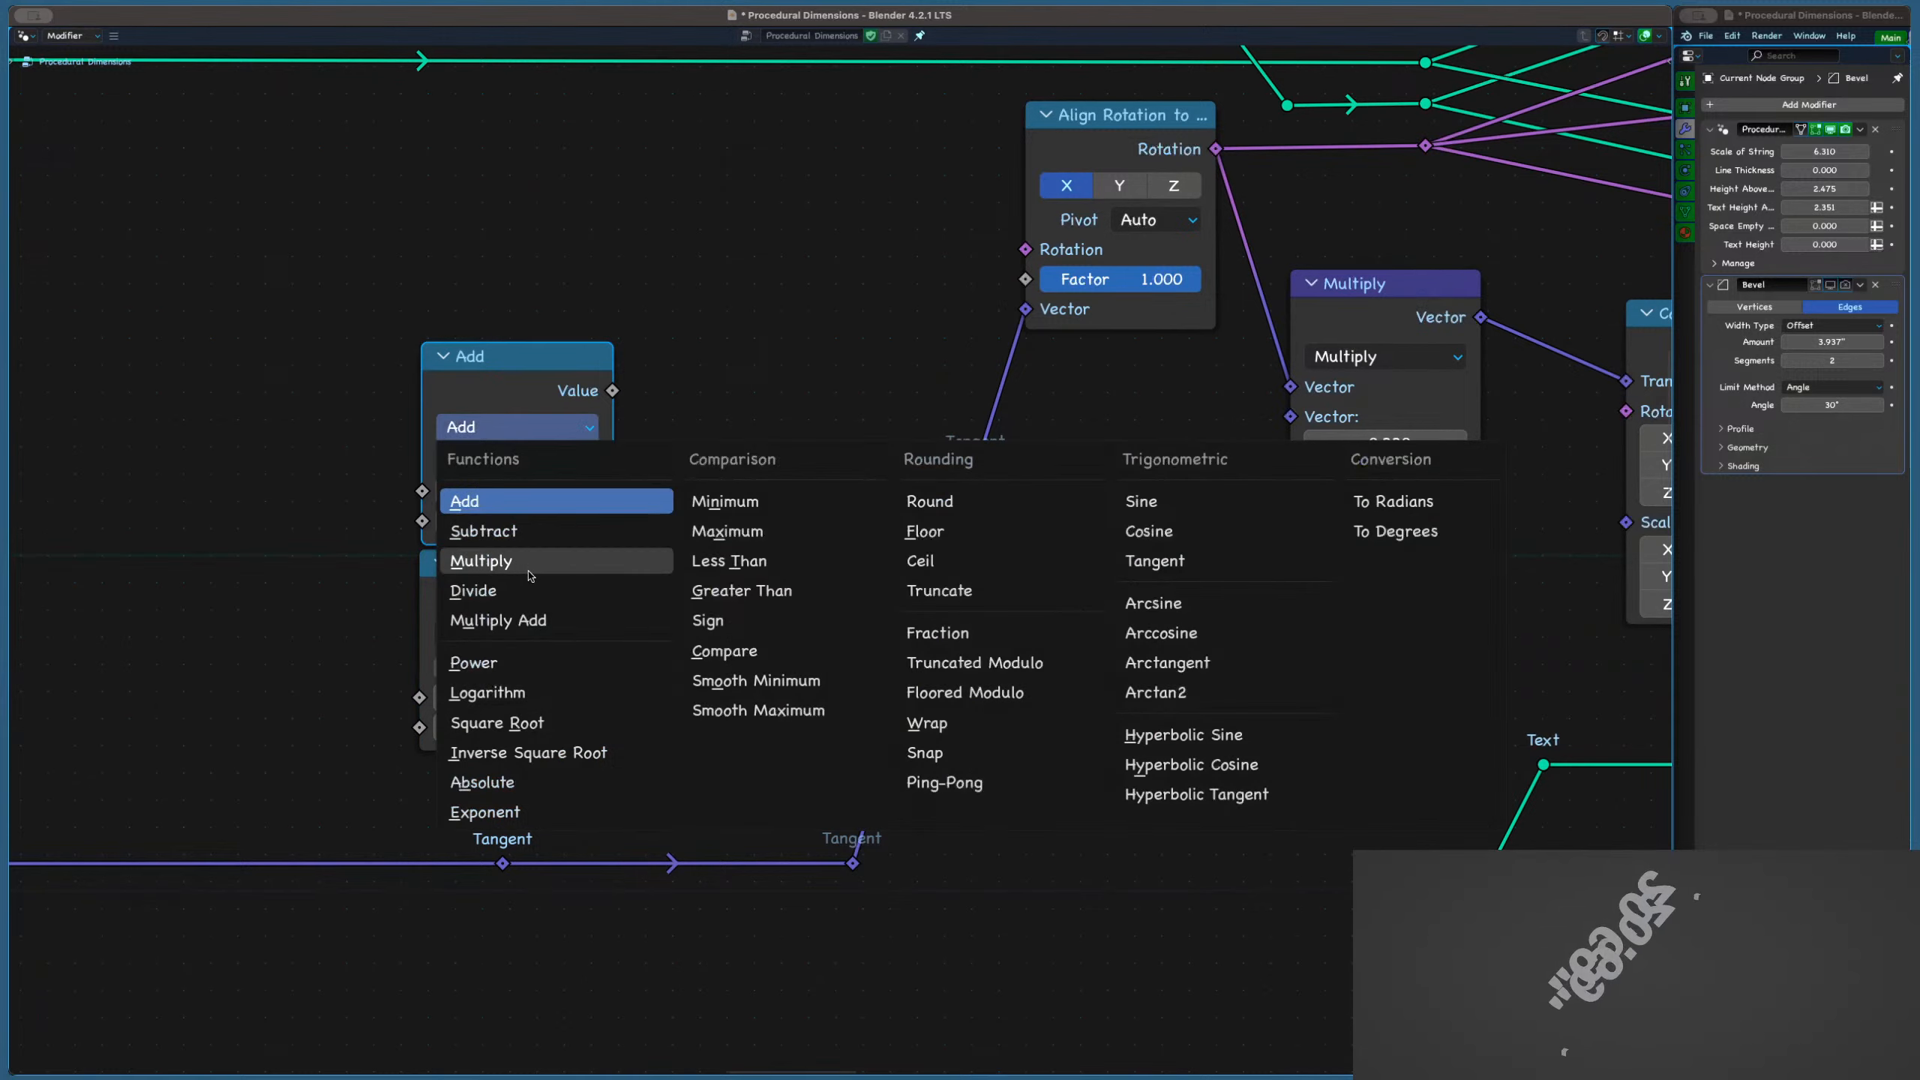
left_click(463, 596)
left_click(500, 494)
type("1")
key("Return")
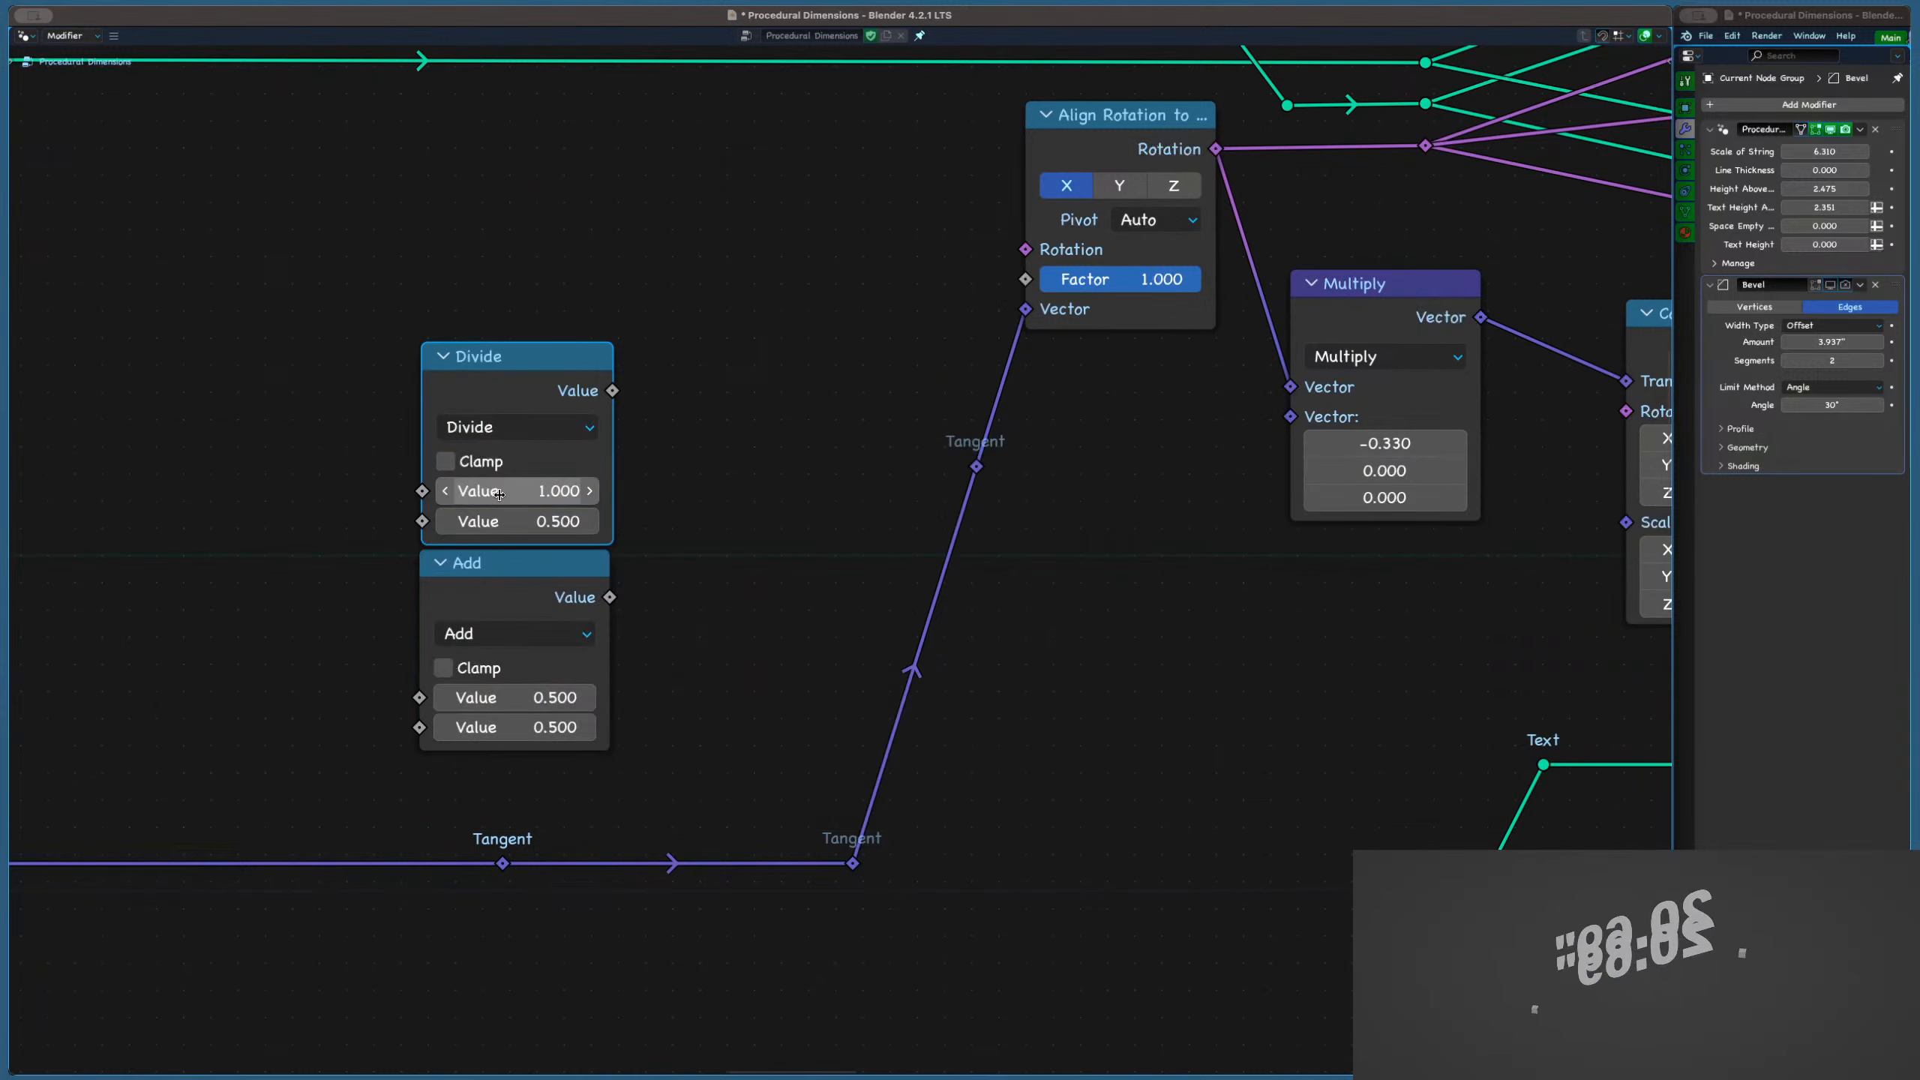
left_click(500, 521)
type("3")
key("Return")
Add a Combine XYZ node that takes the Divide result in X and feeds the vector Multiply node's second vector input
scroll(487, 492, "down", 2)
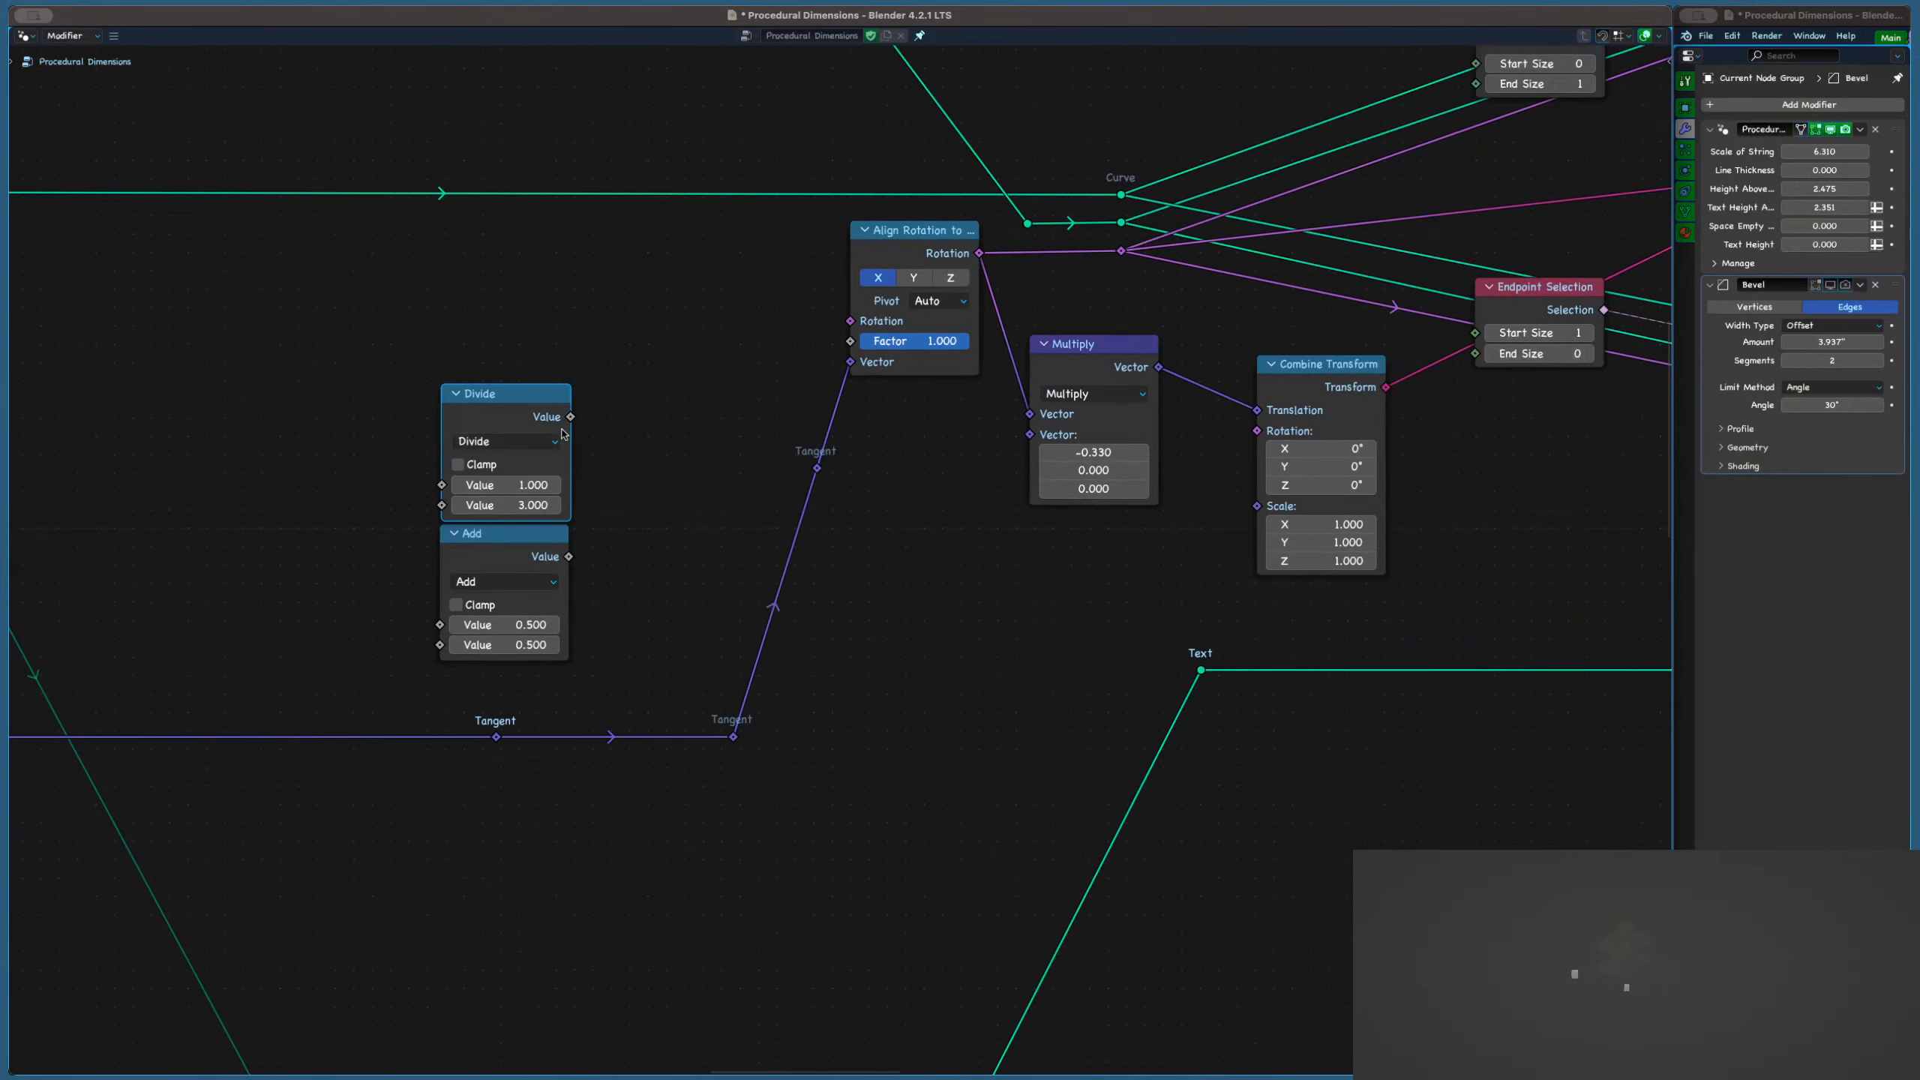
left_click_drag(570, 417, 1013, 446)
key("shift+a")
type("com")
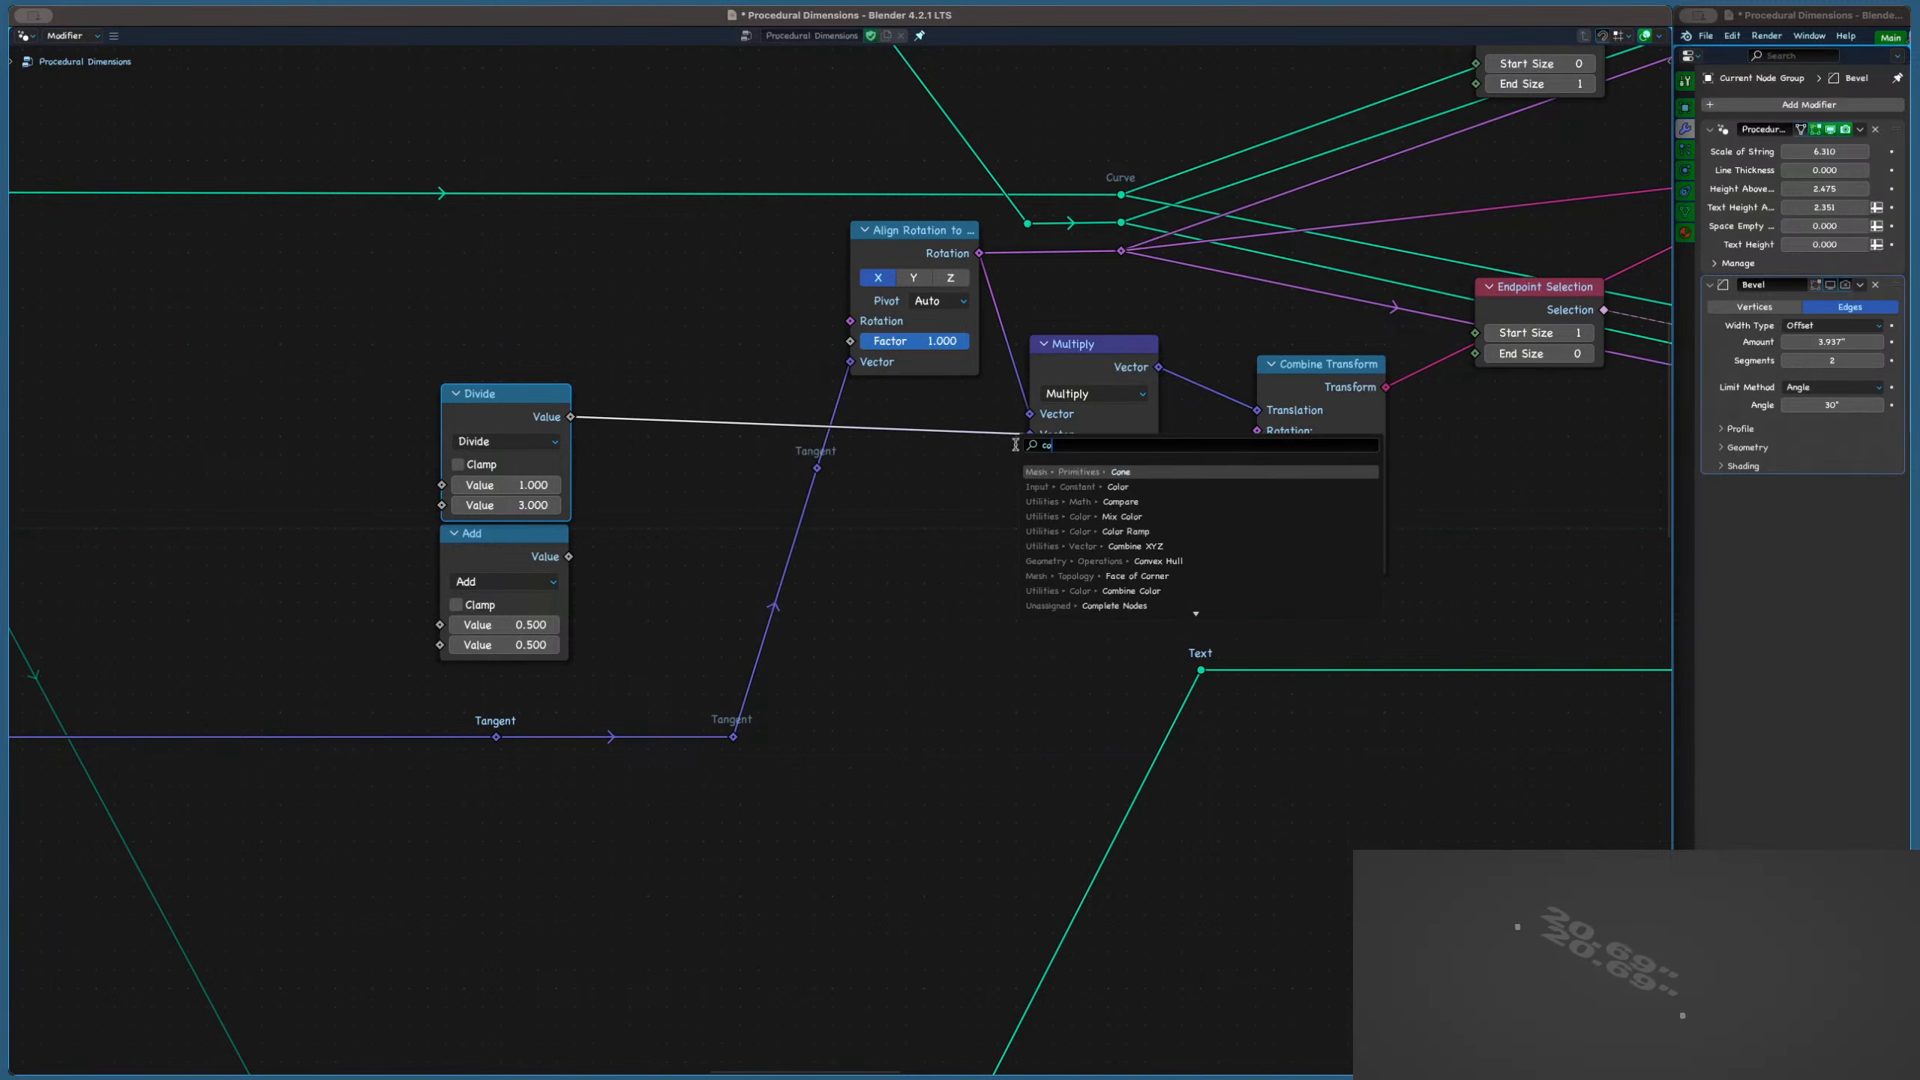
key("Return")
left_click(957, 424)
scroll(818, 513, "up", 4)
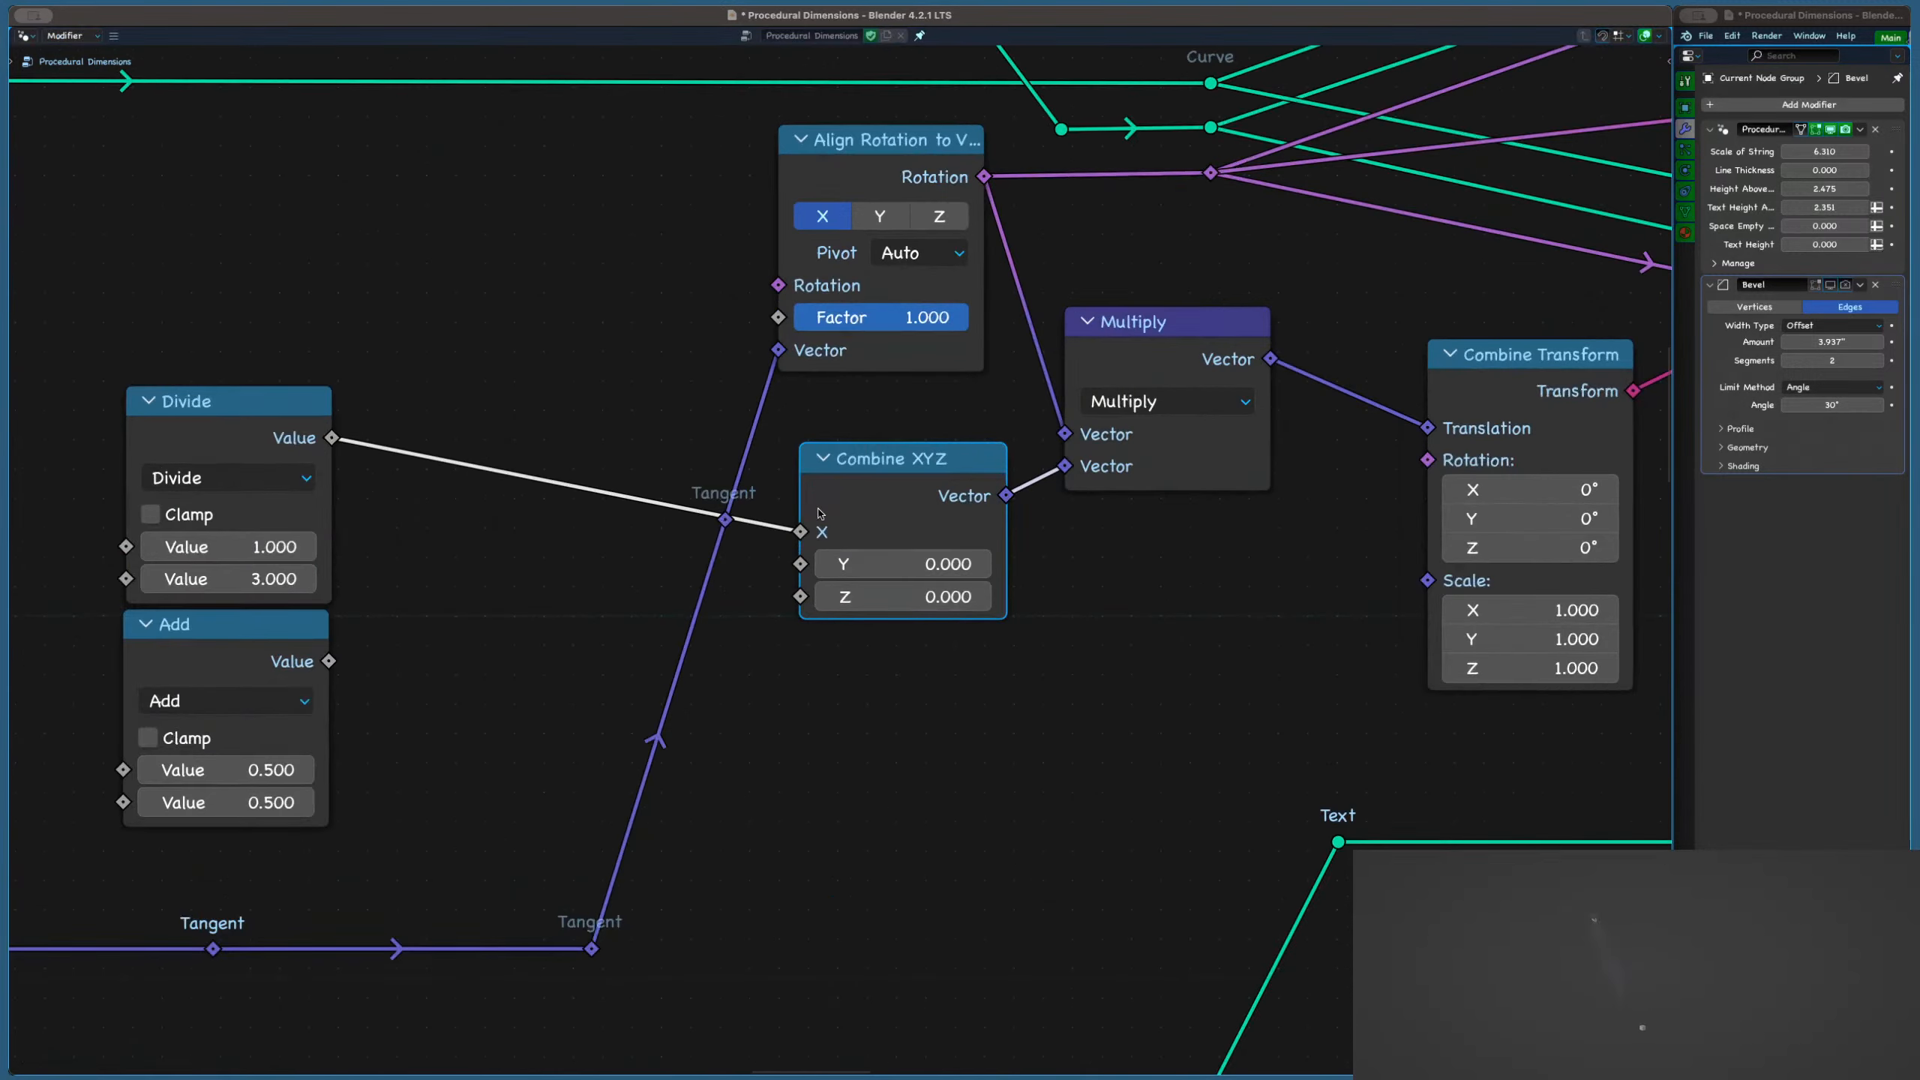
Set the other Math node to Multiply by -1 and insert it between the Divide and Combine XYZ nodes
scroll(900, 488, "down", 1)
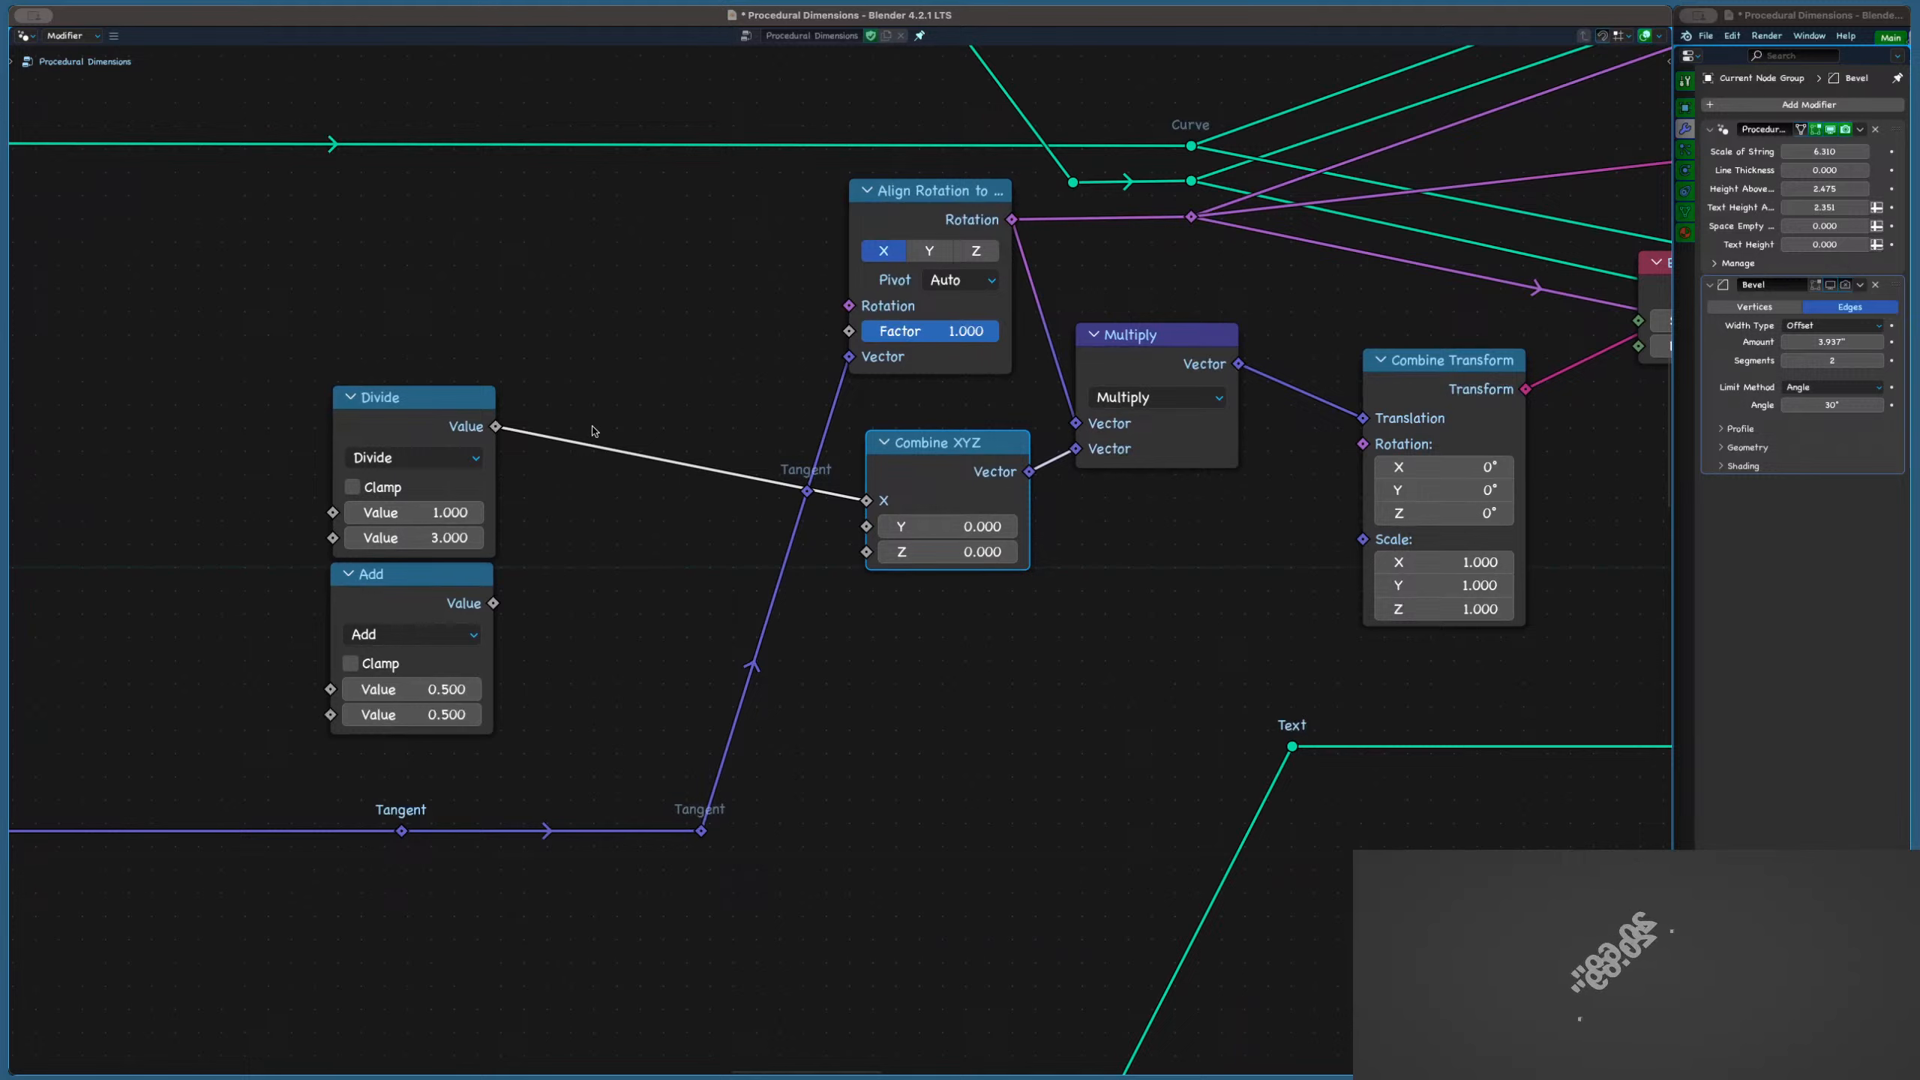
left_click(442, 415)
left_click(412, 634)
left_click(378, 747)
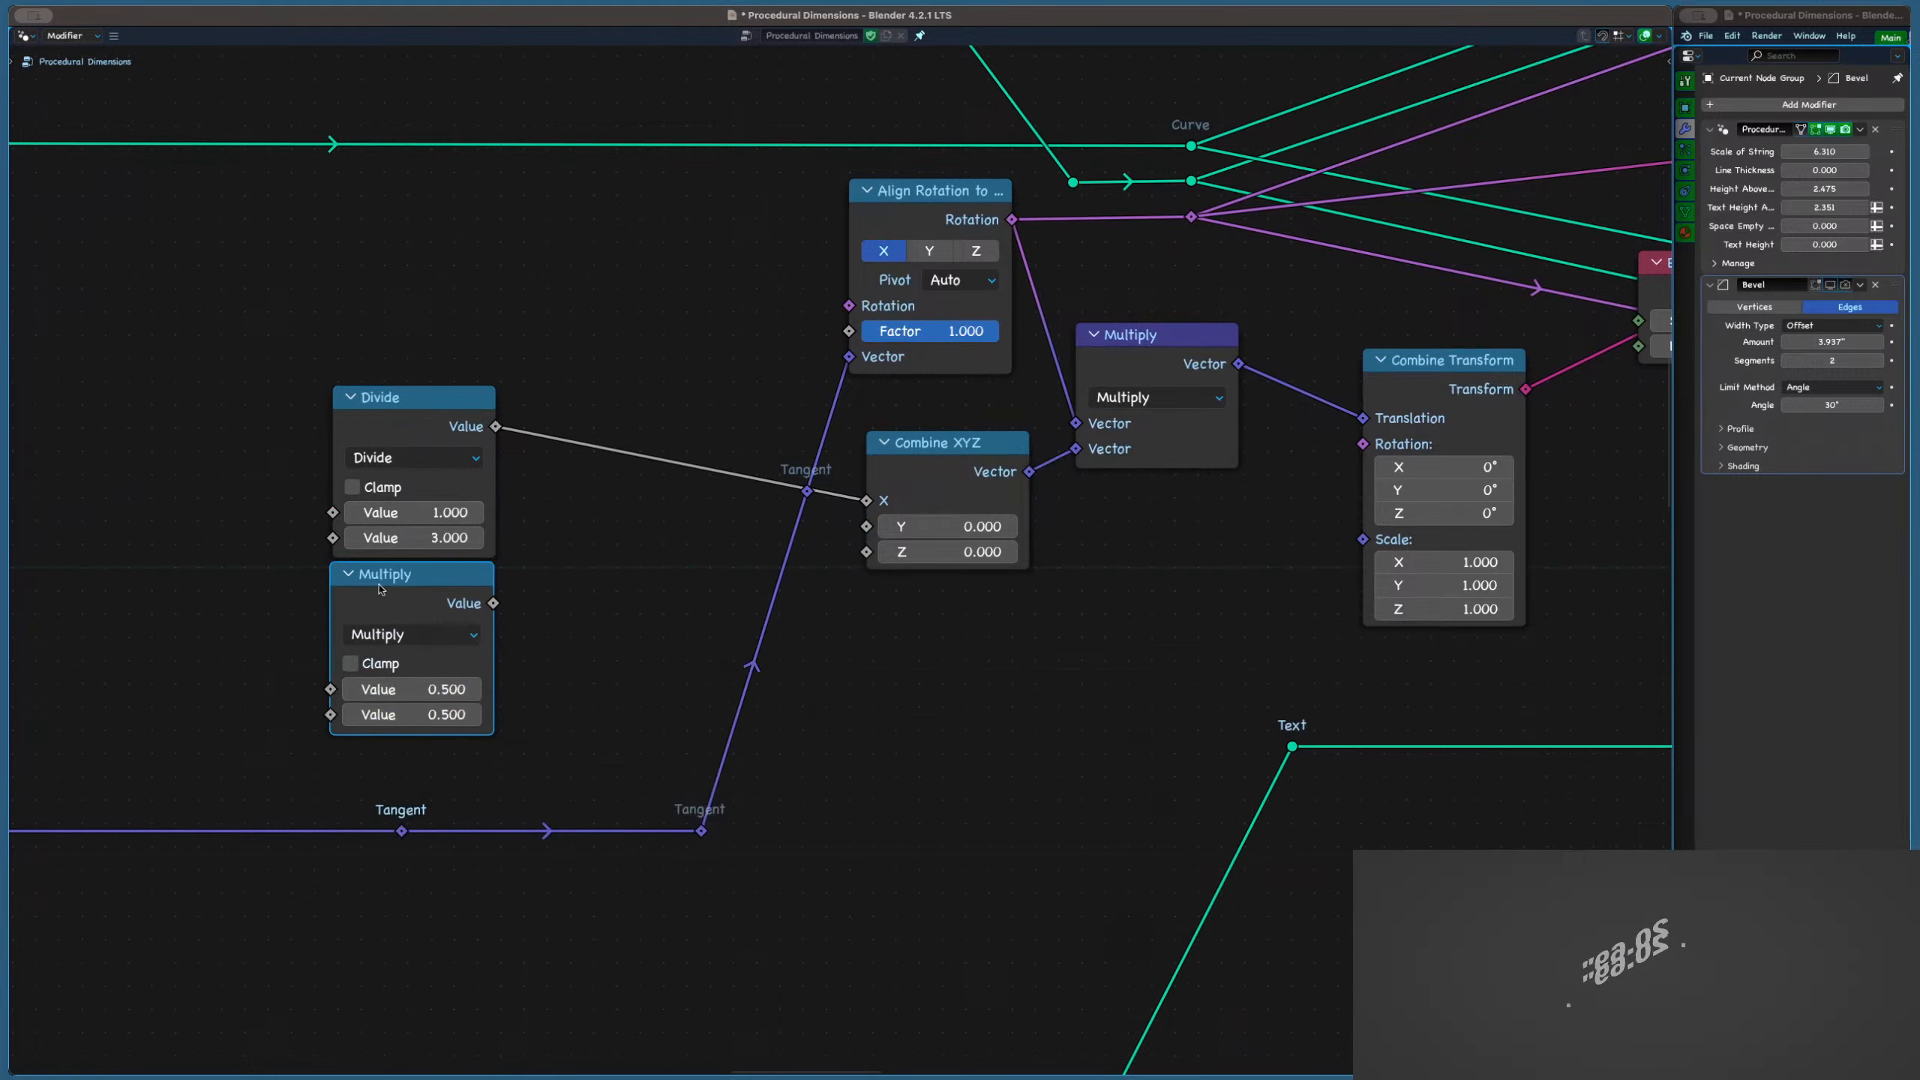
key("g")
left_click(658, 390)
double_click(661, 561)
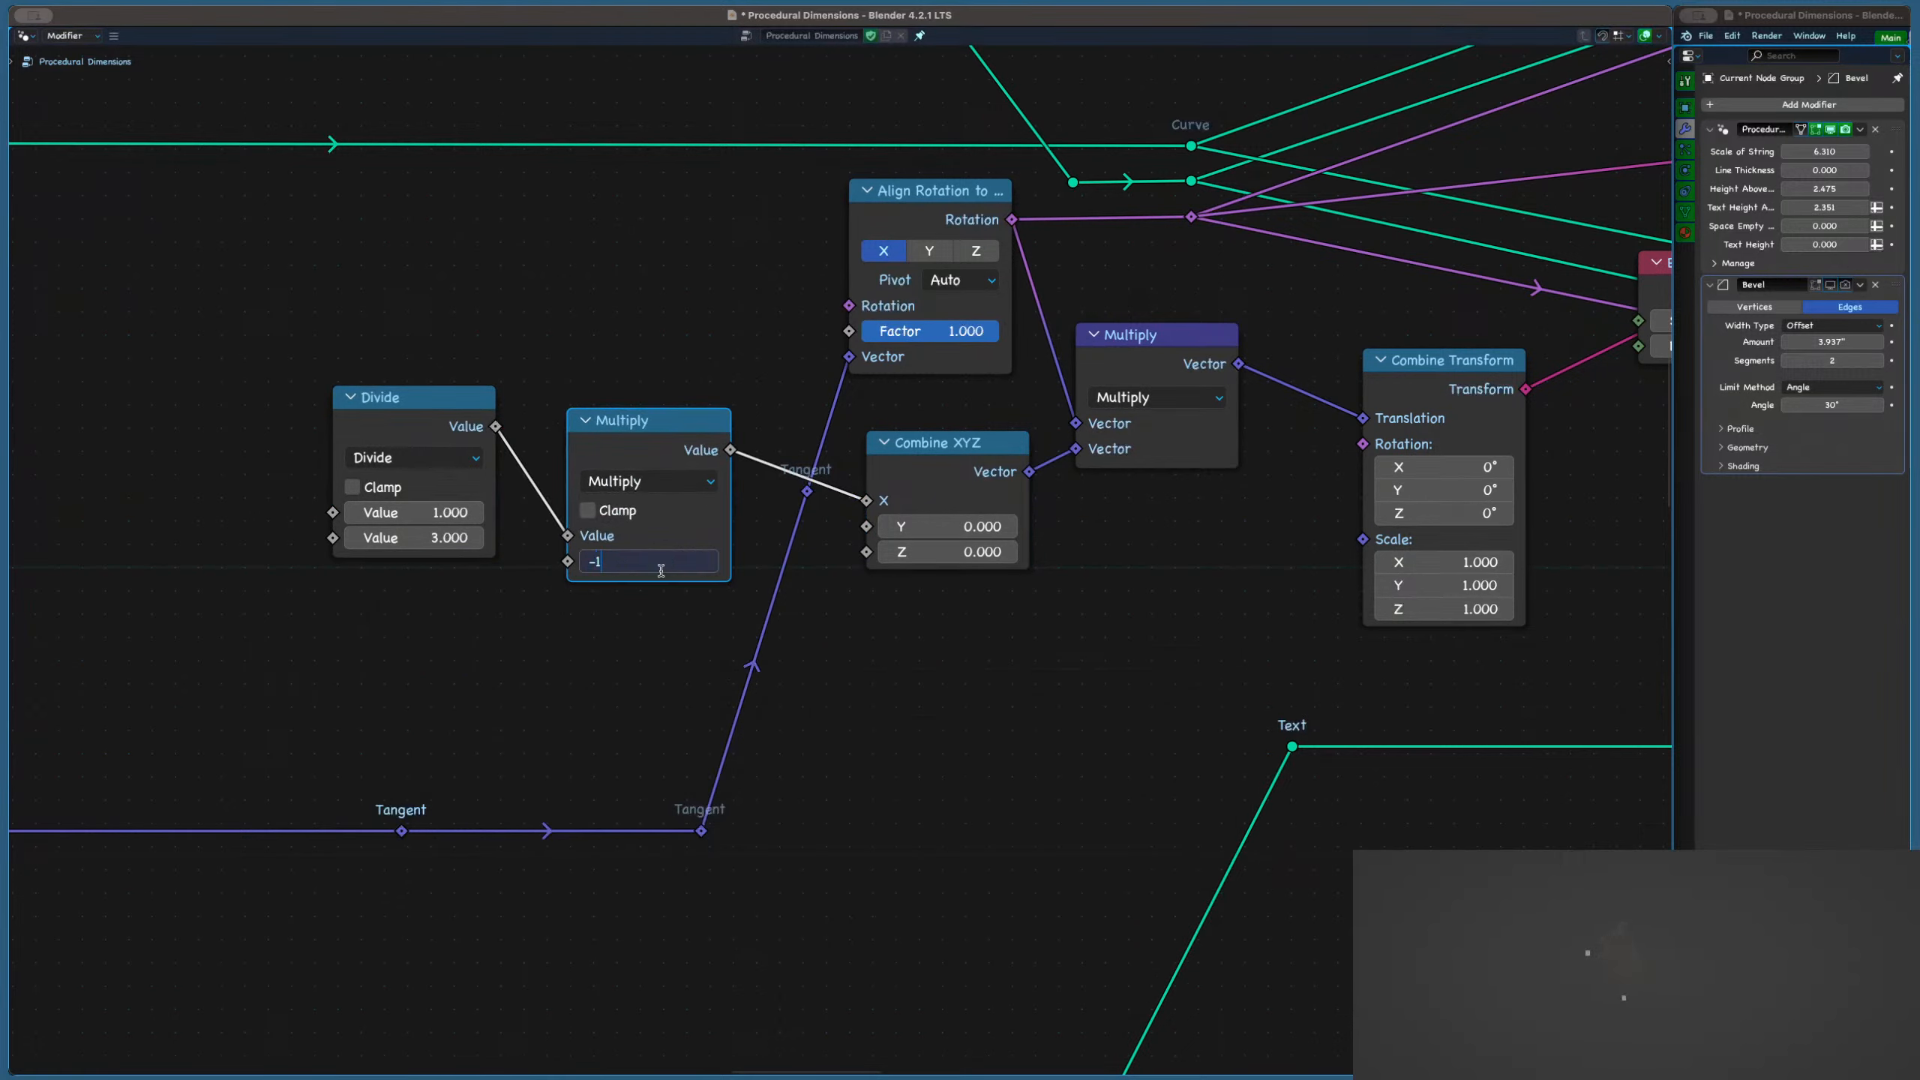
type("-1")
key("Return")
left_click(677, 352)
scroll(419, 522, "up", 2)
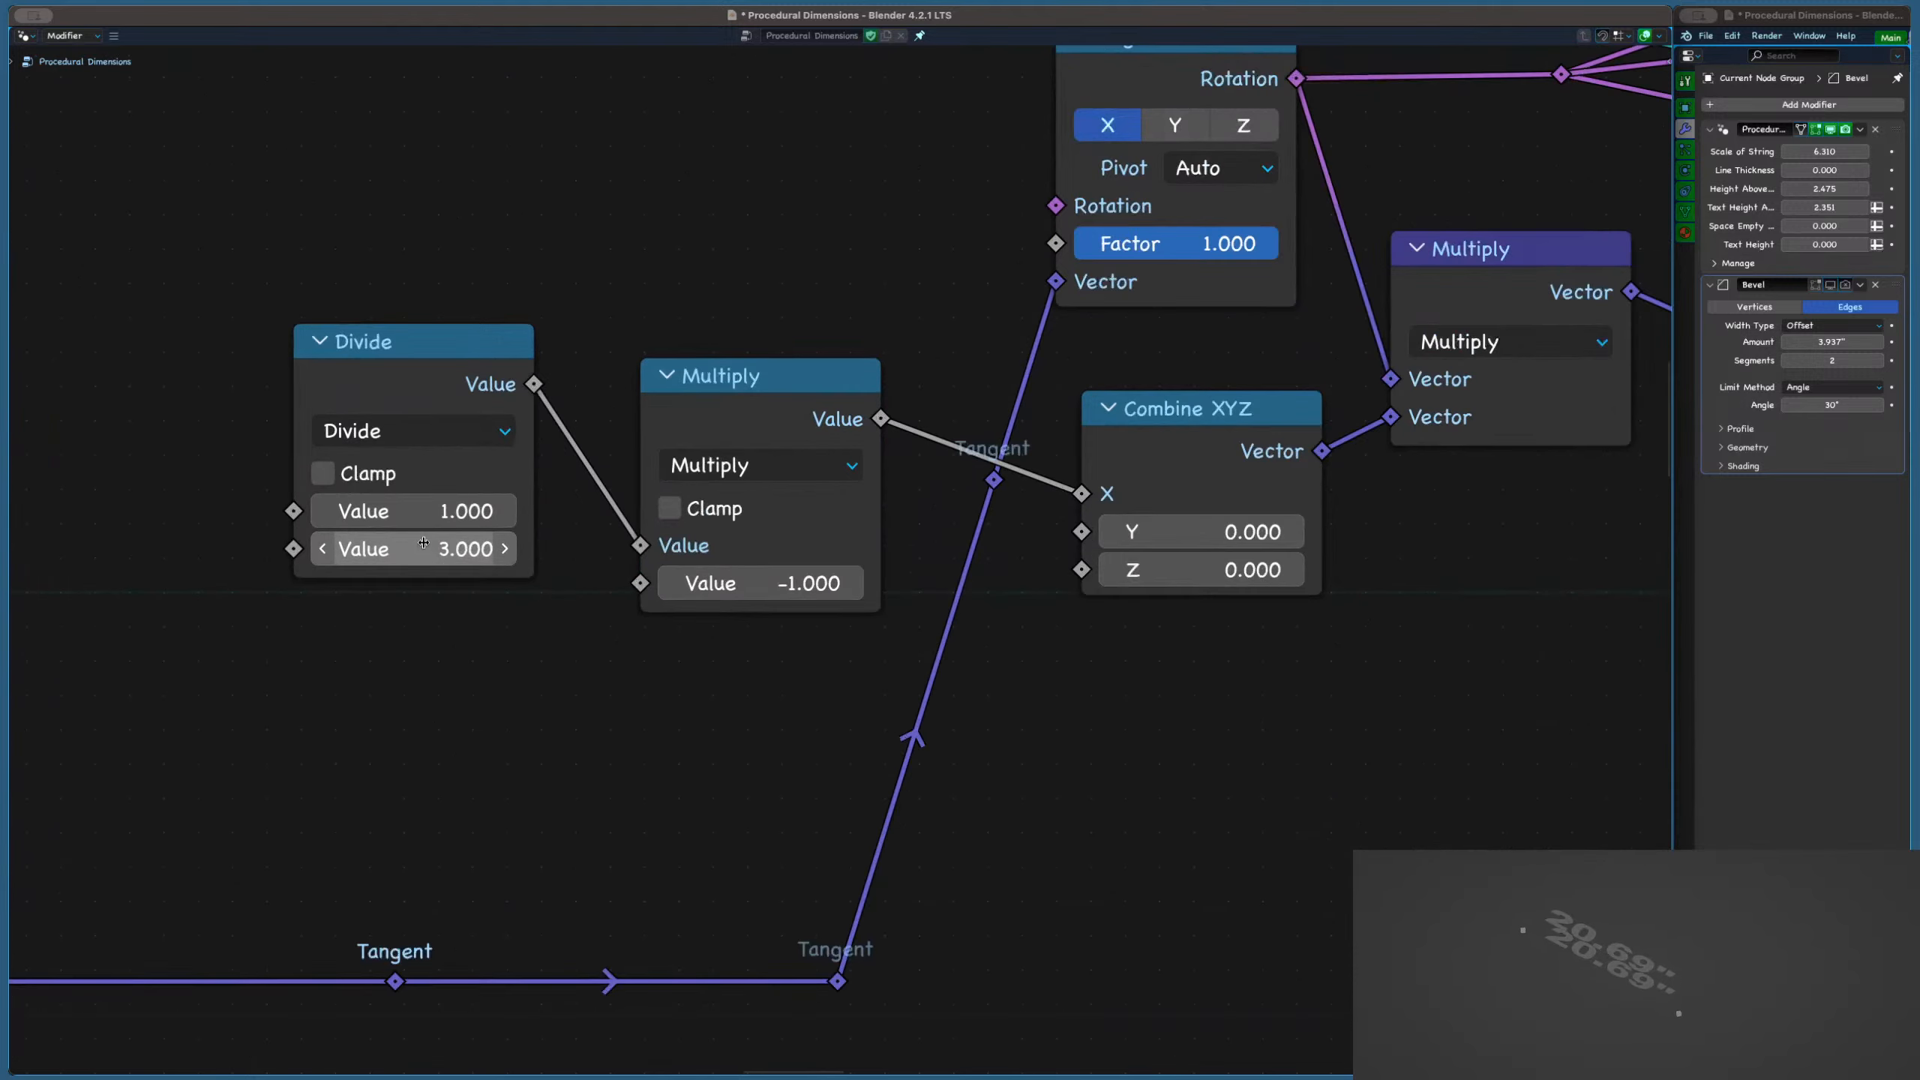
Test the Divide node's divisor and change the -1 Multiply node to Multiply Add with an Addend of 0
left_click_drag(422, 542, 427, 543)
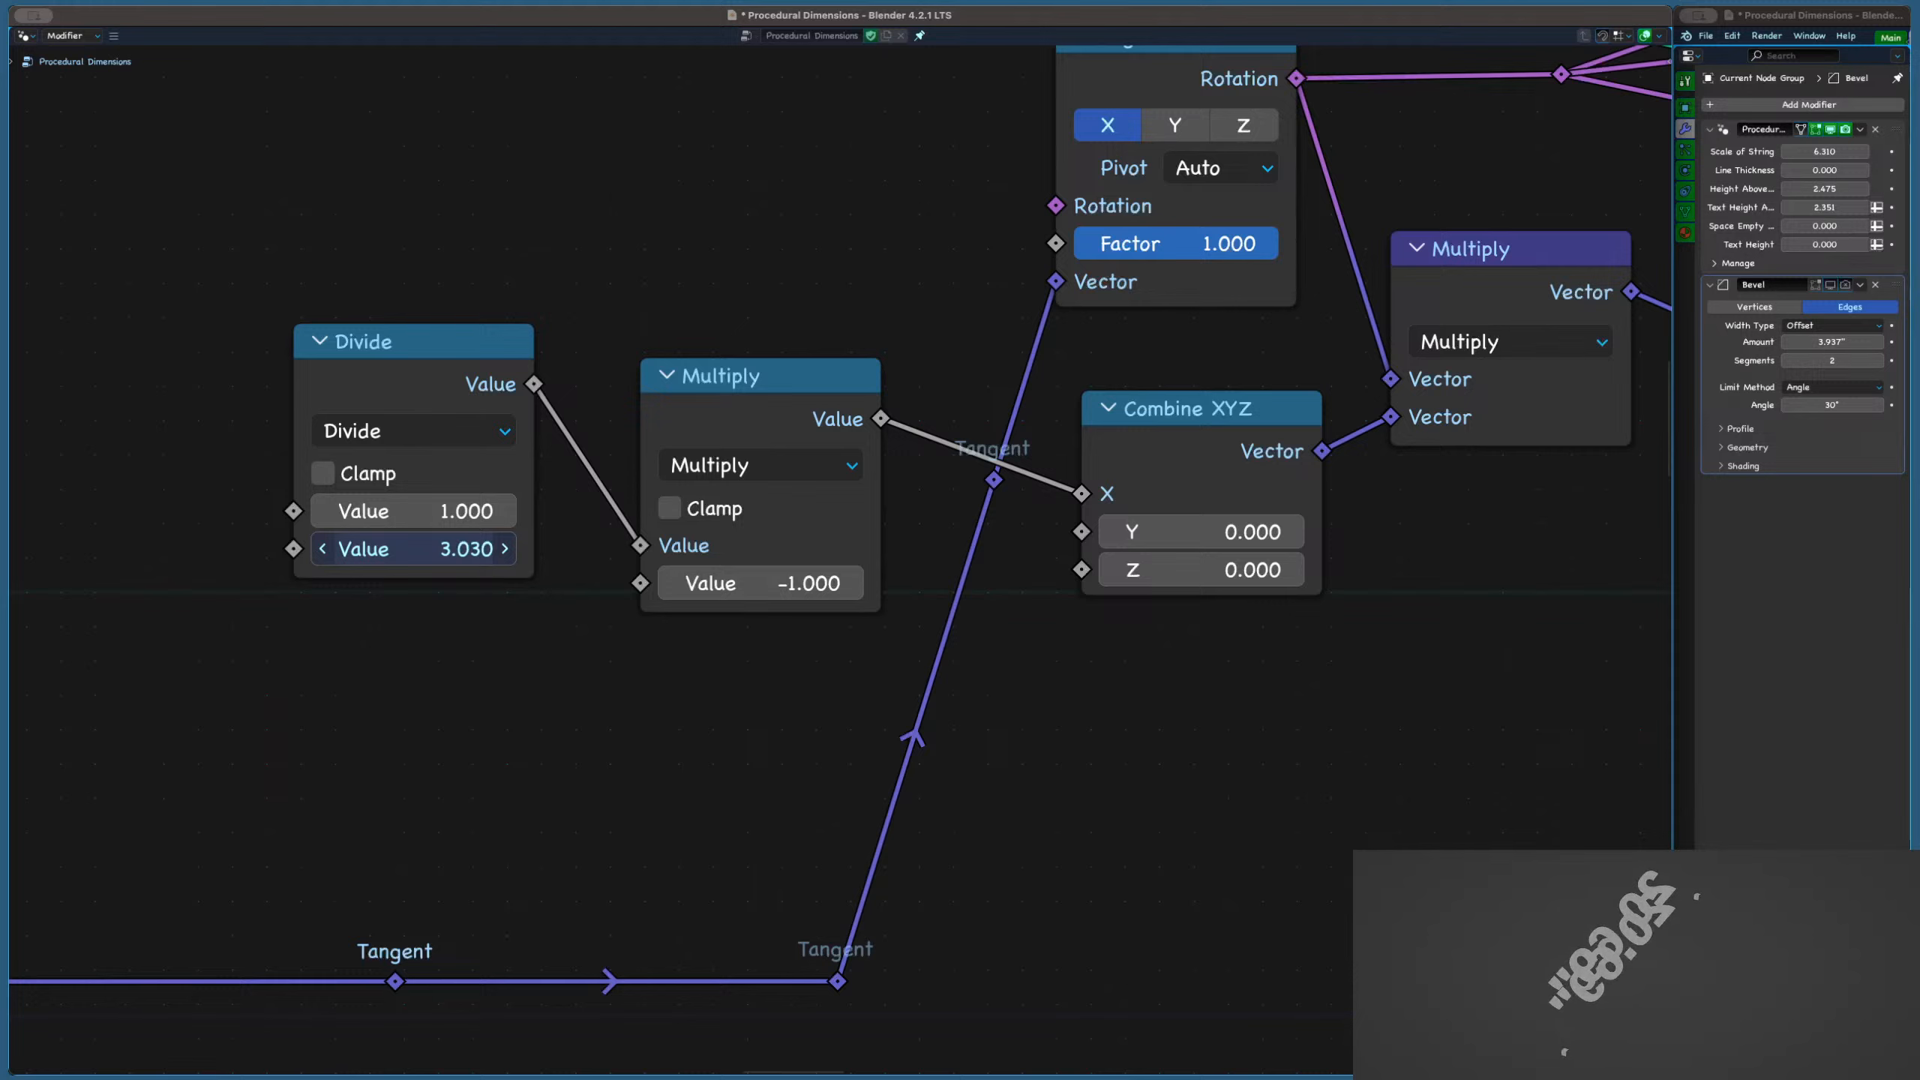
key("Escape")
left_click(680, 376)
left_click(760, 464)
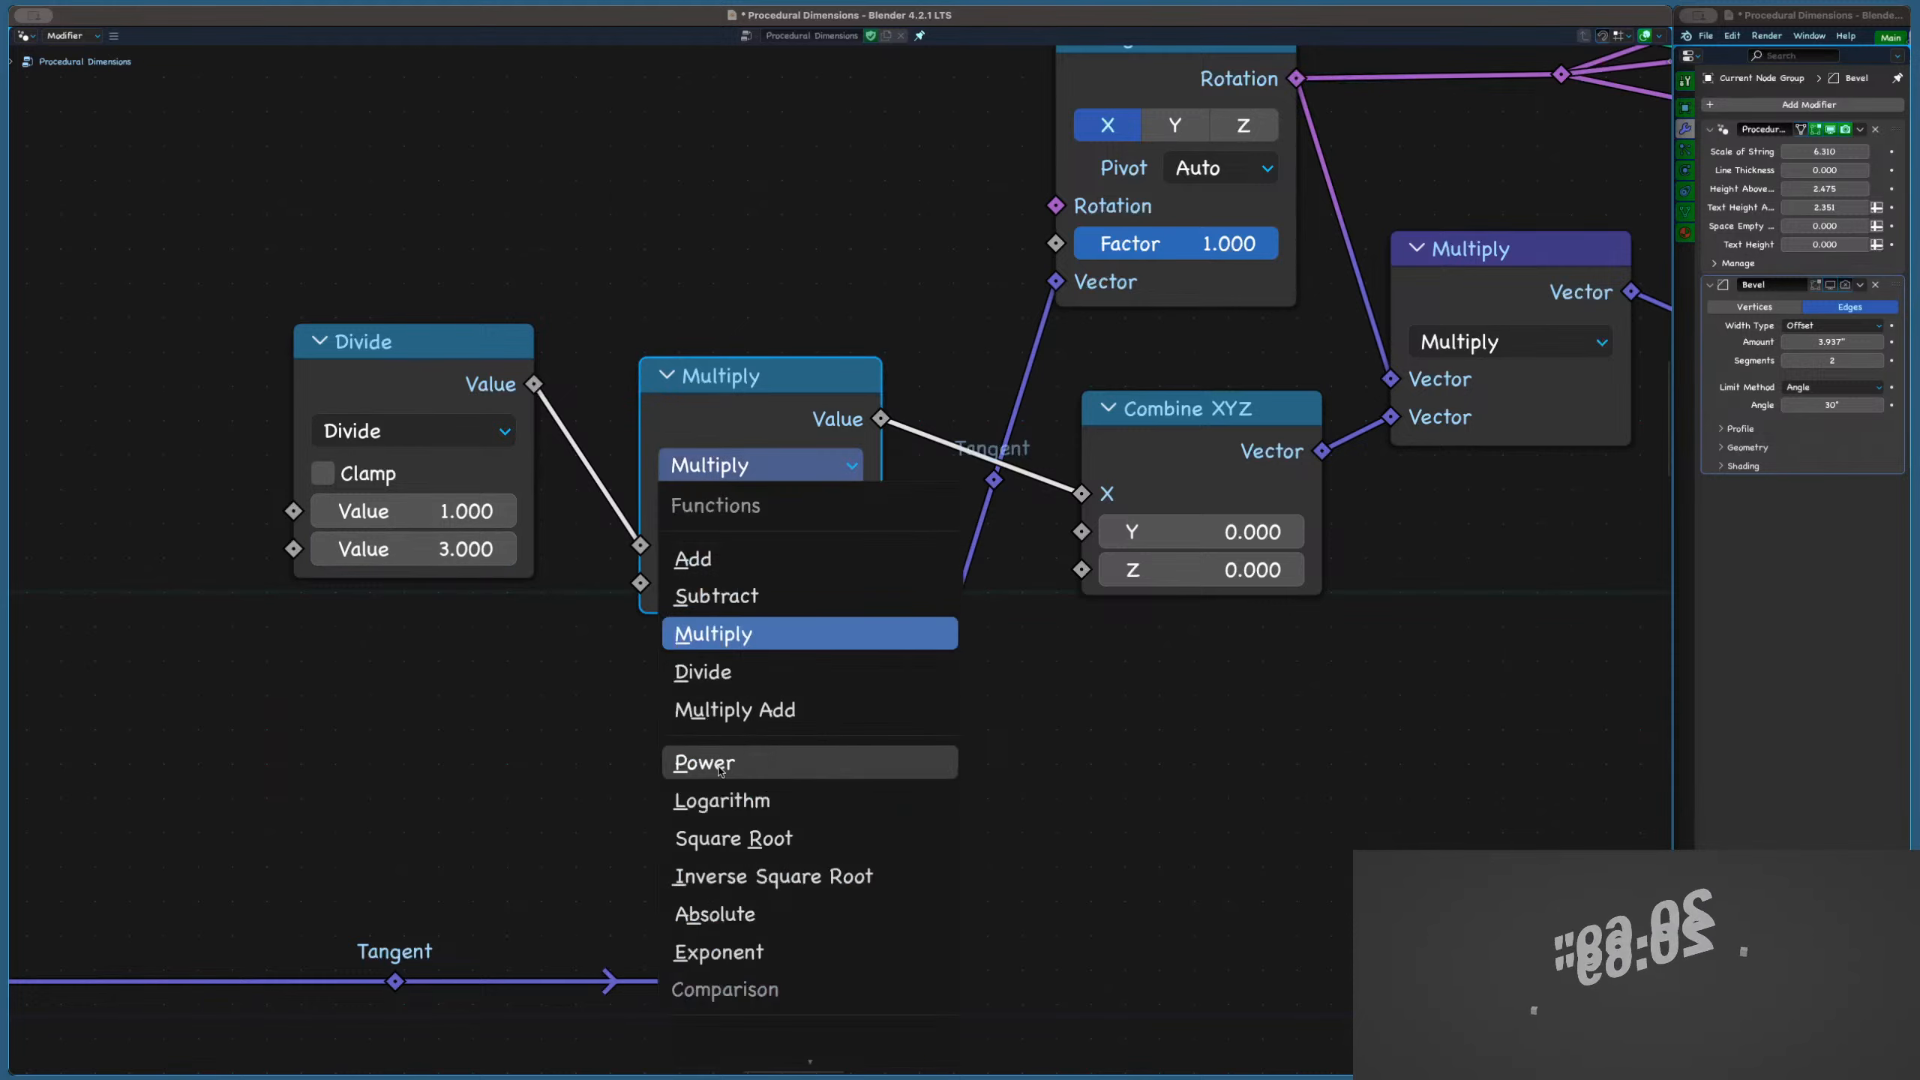
left_click(748, 712)
left_click(737, 612)
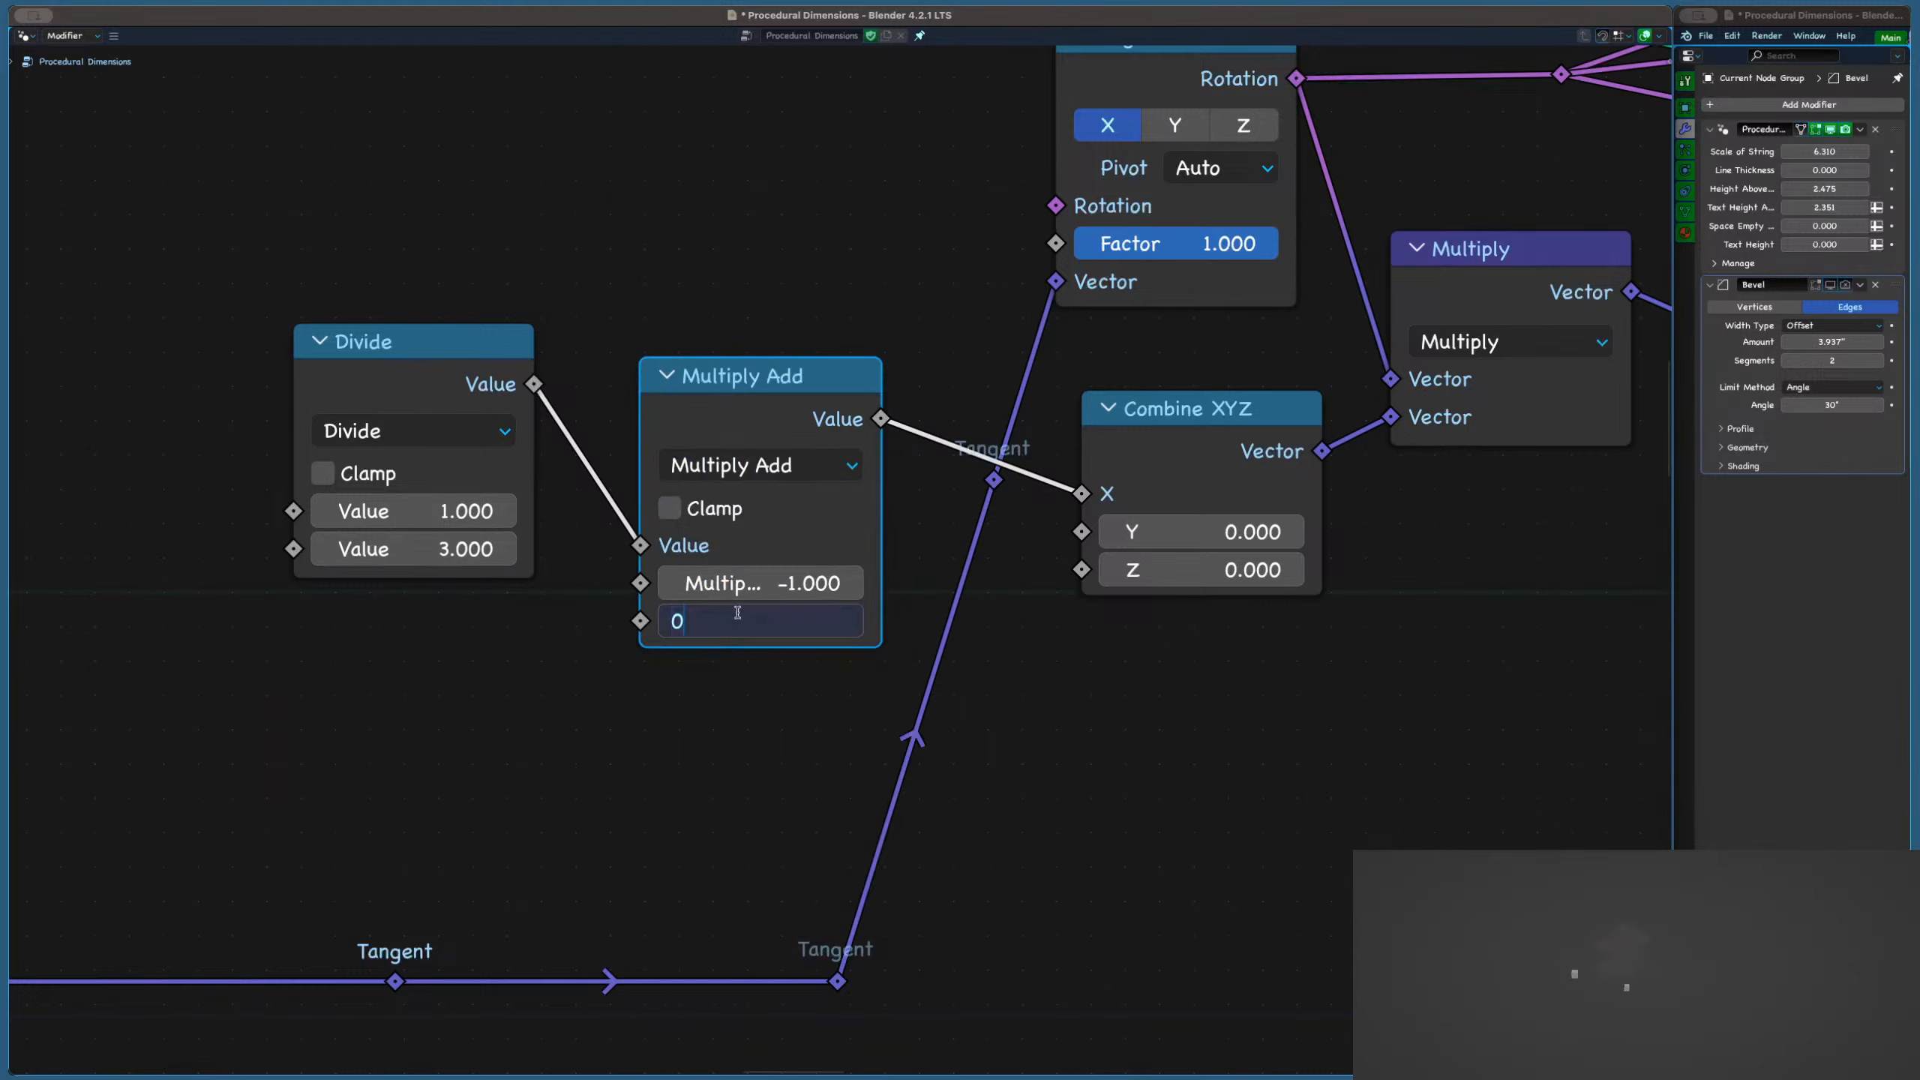
key("Return")
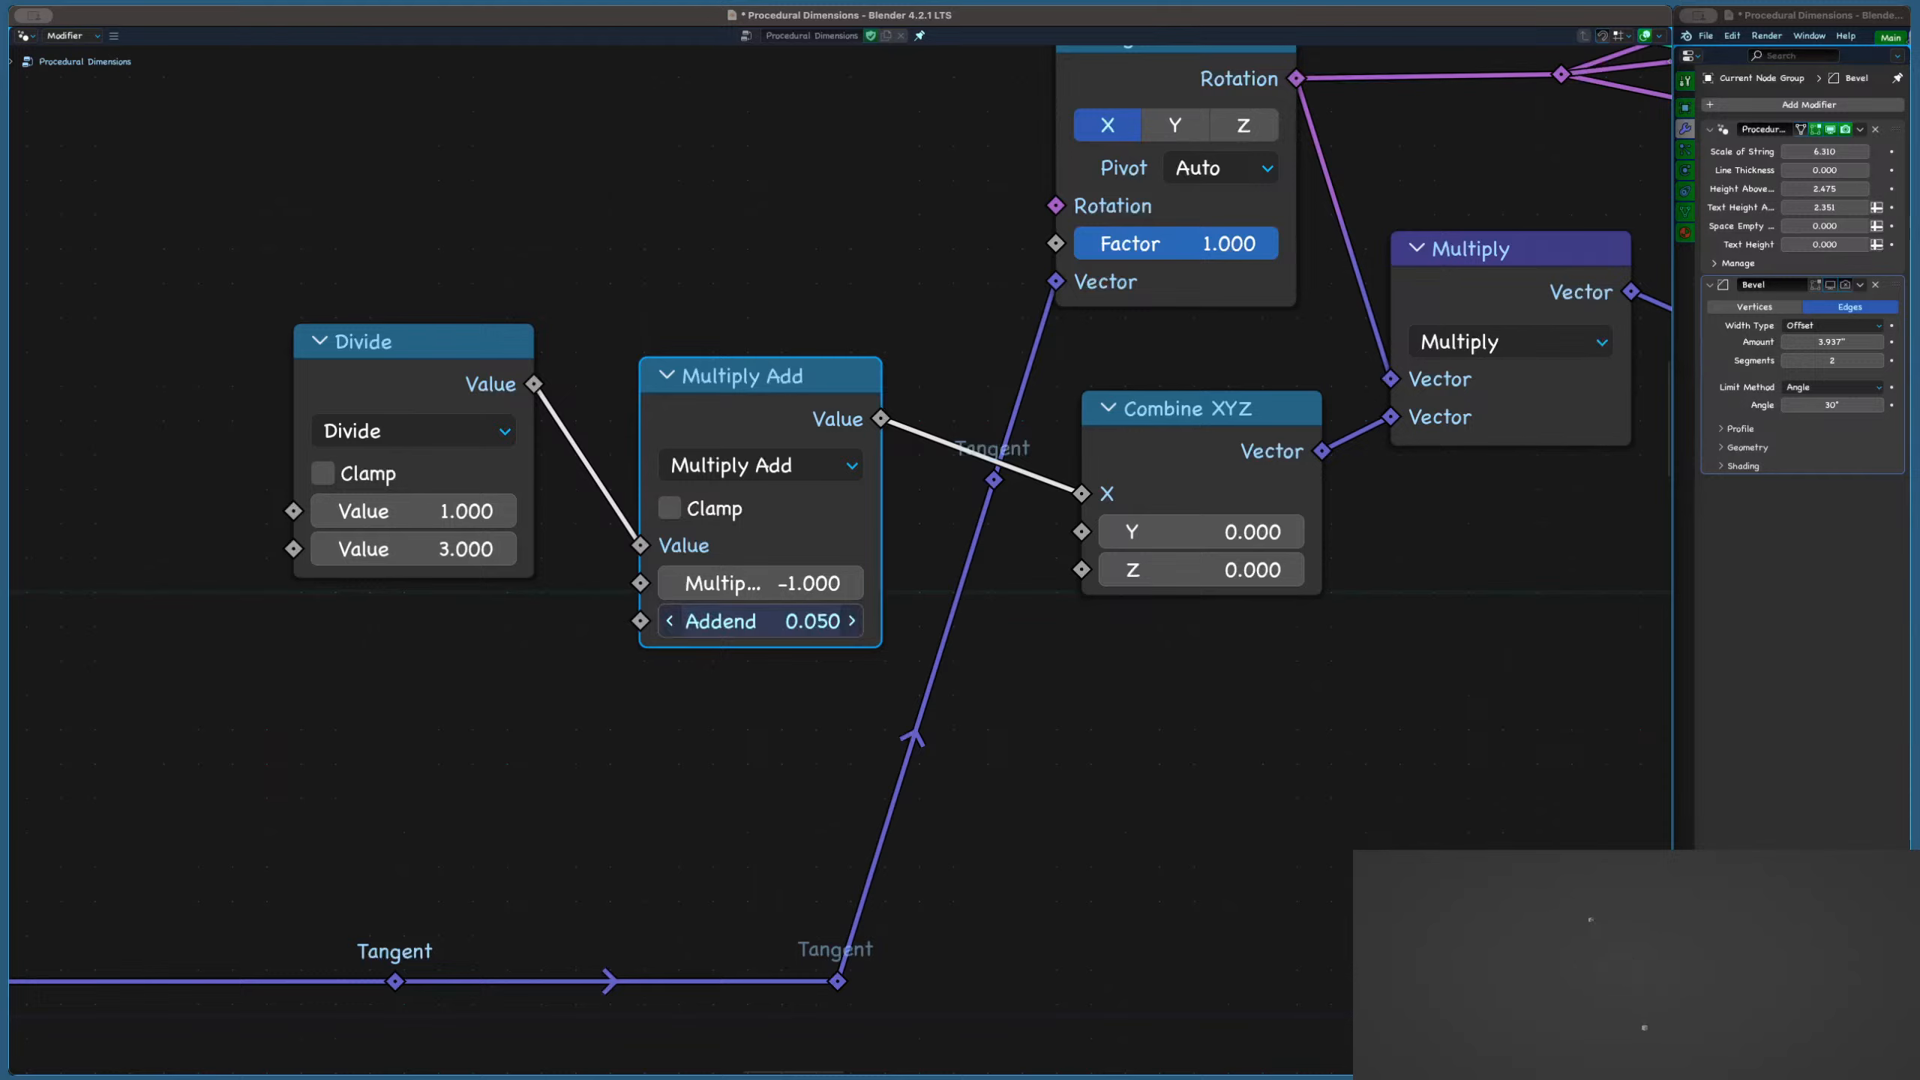
key("Escape")
scroll(733, 454, "down", 2)
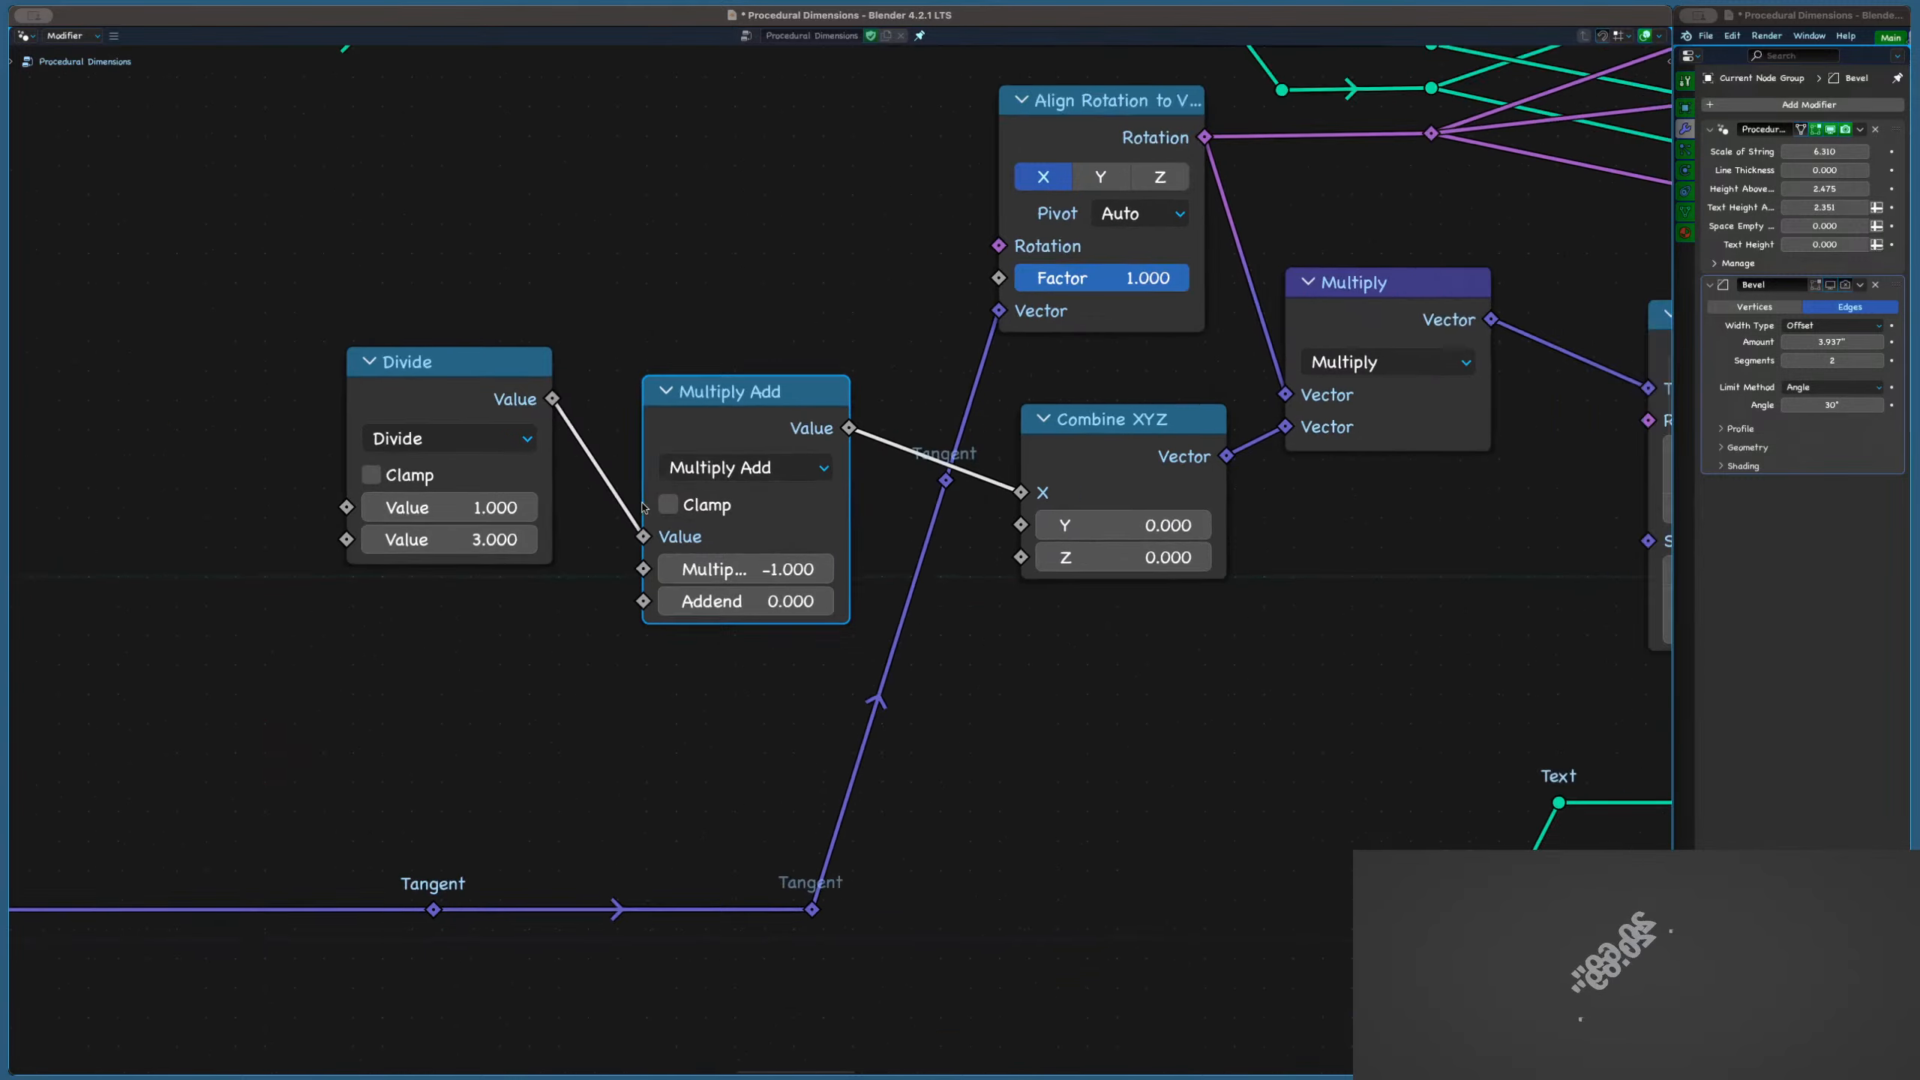
Duplicate the Divide node, connect the copy to Multiply Add's Addend input and try a different divisor on it
middle_click_drag(518, 552, 729, 478)
left_click(672, 328)
key("shift+d")
left_click(662, 564)
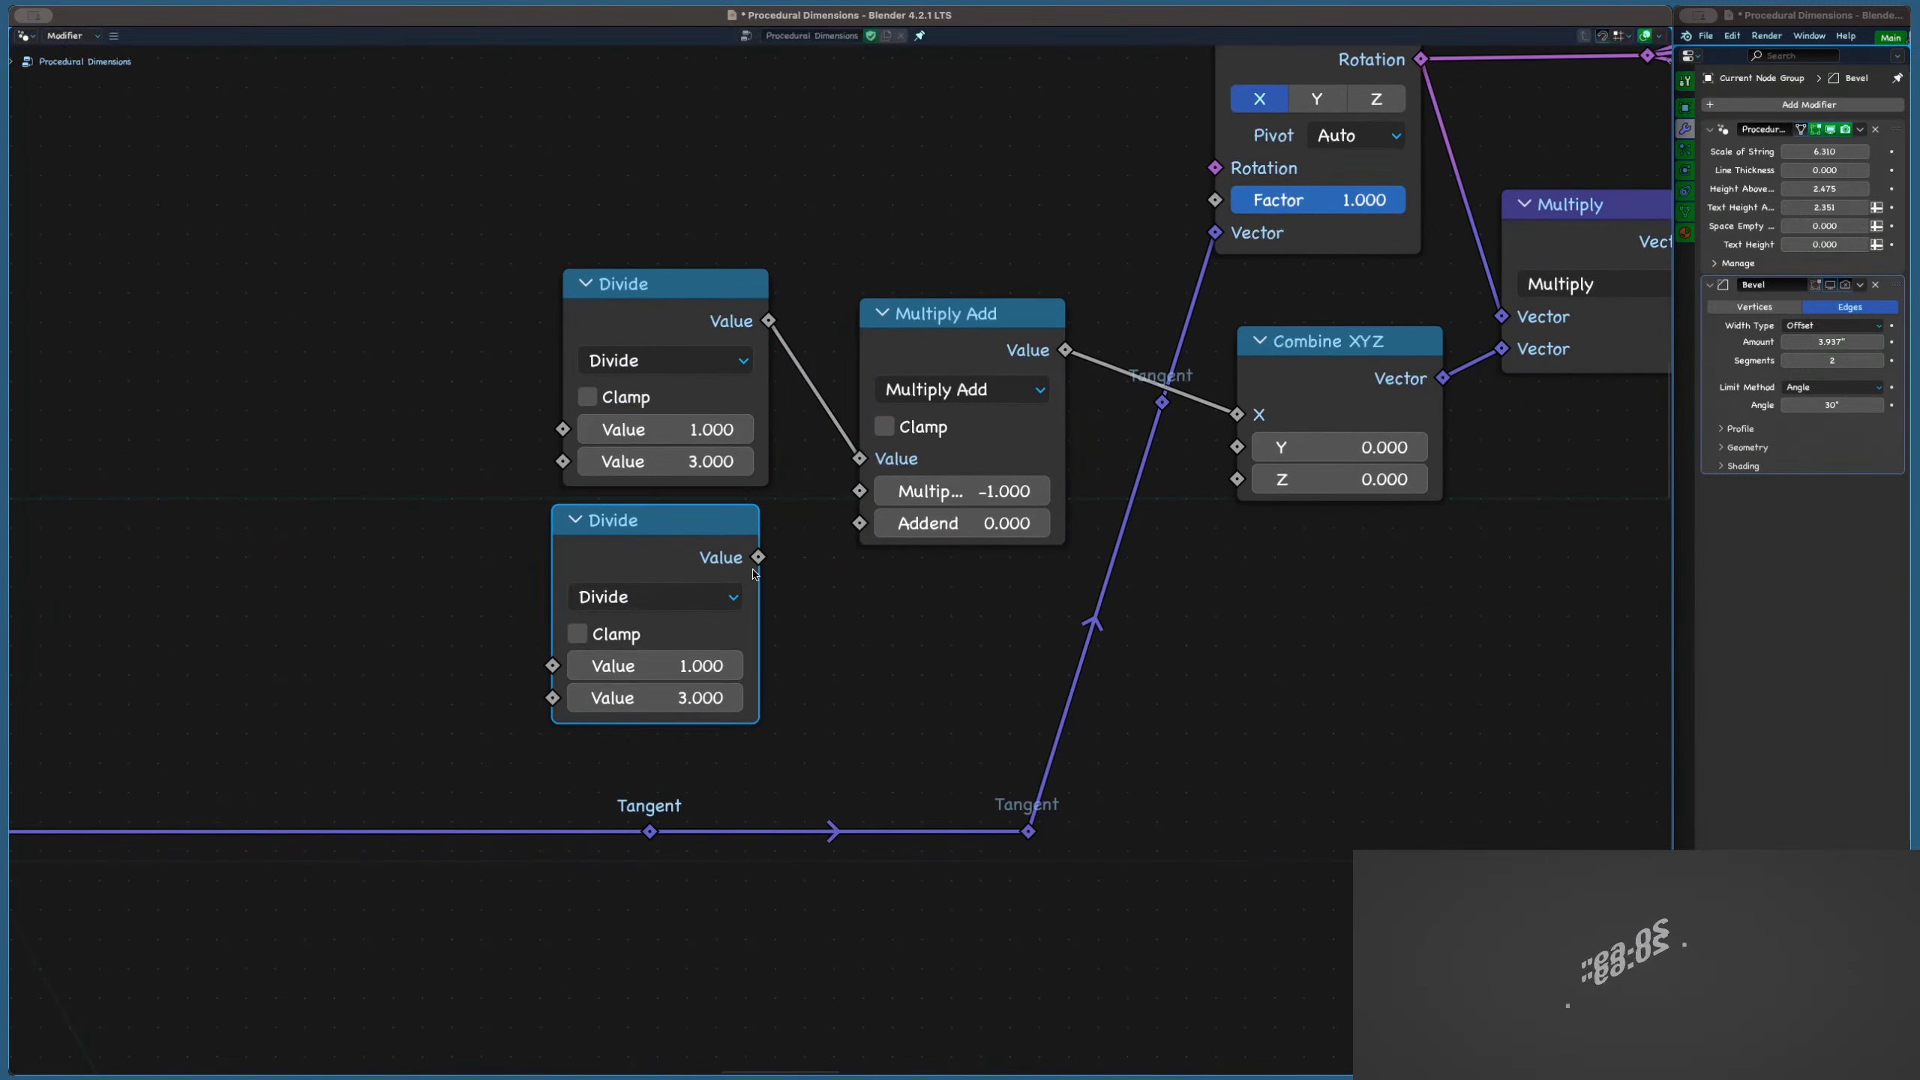
left_click_drag(876, 524, 873, 523)
scroll(744, 617, "up", 2)
left_click_drag(680, 711, 697, 711)
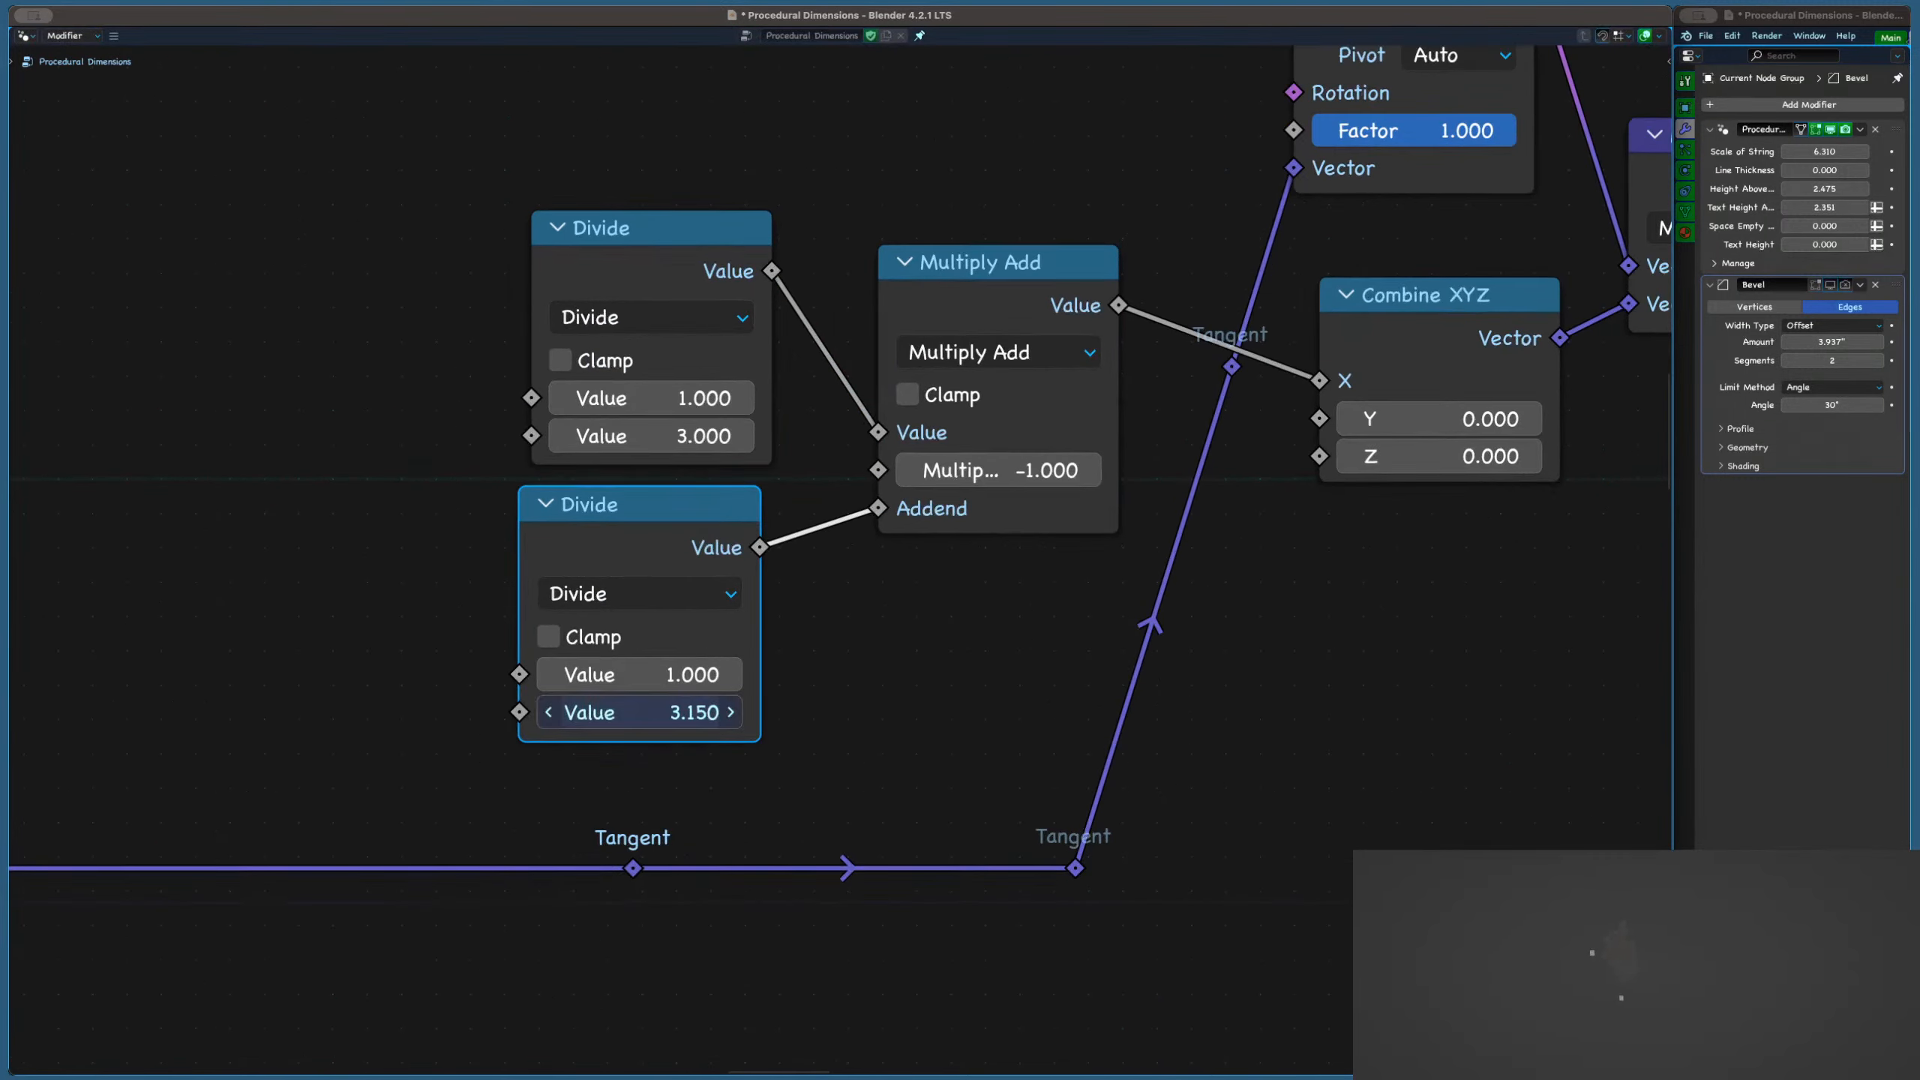
key("Escape")
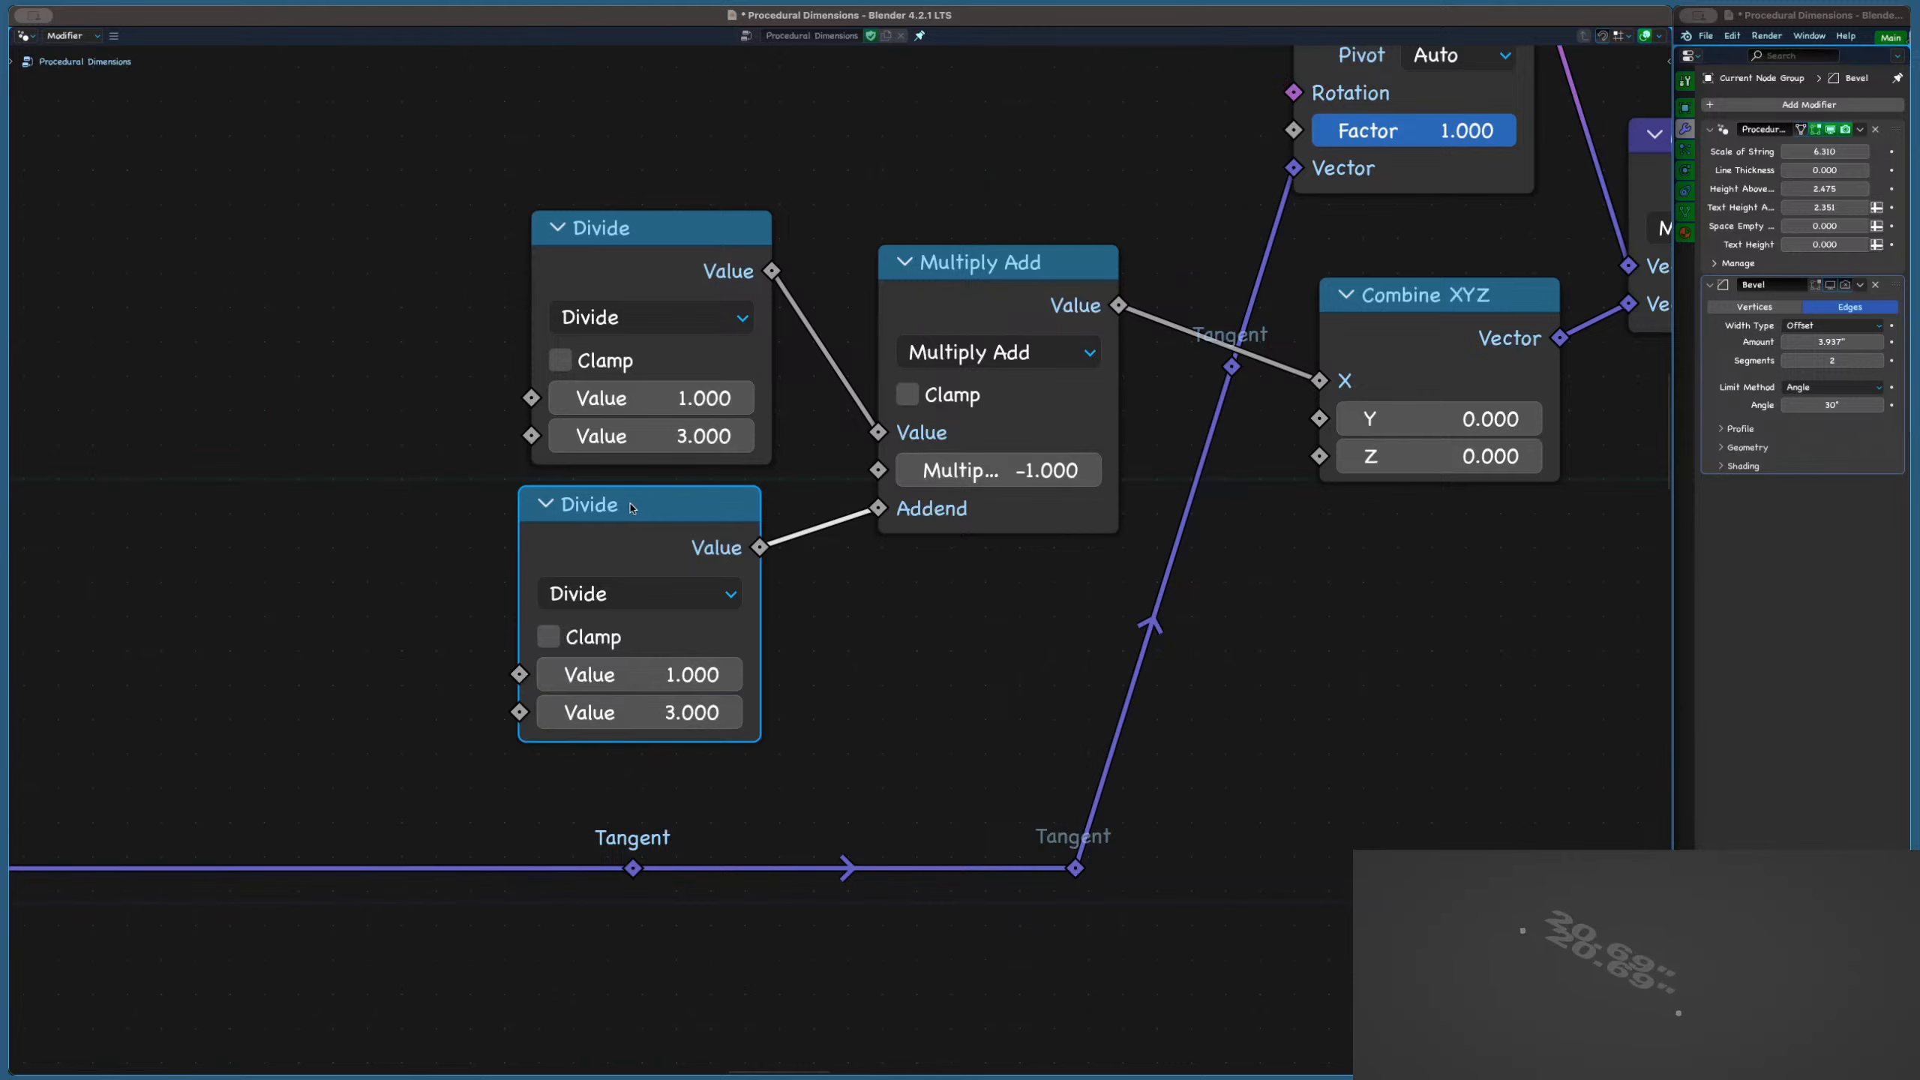
Remove the duplicate Divide and the Multiply Add nodes, and disconnect the remaining Divide node from Combine XYZ
key("x")
scroll(845, 478, "down", 3)
middle_click_drag(844, 478, 558, 577)
left_click(645, 477)
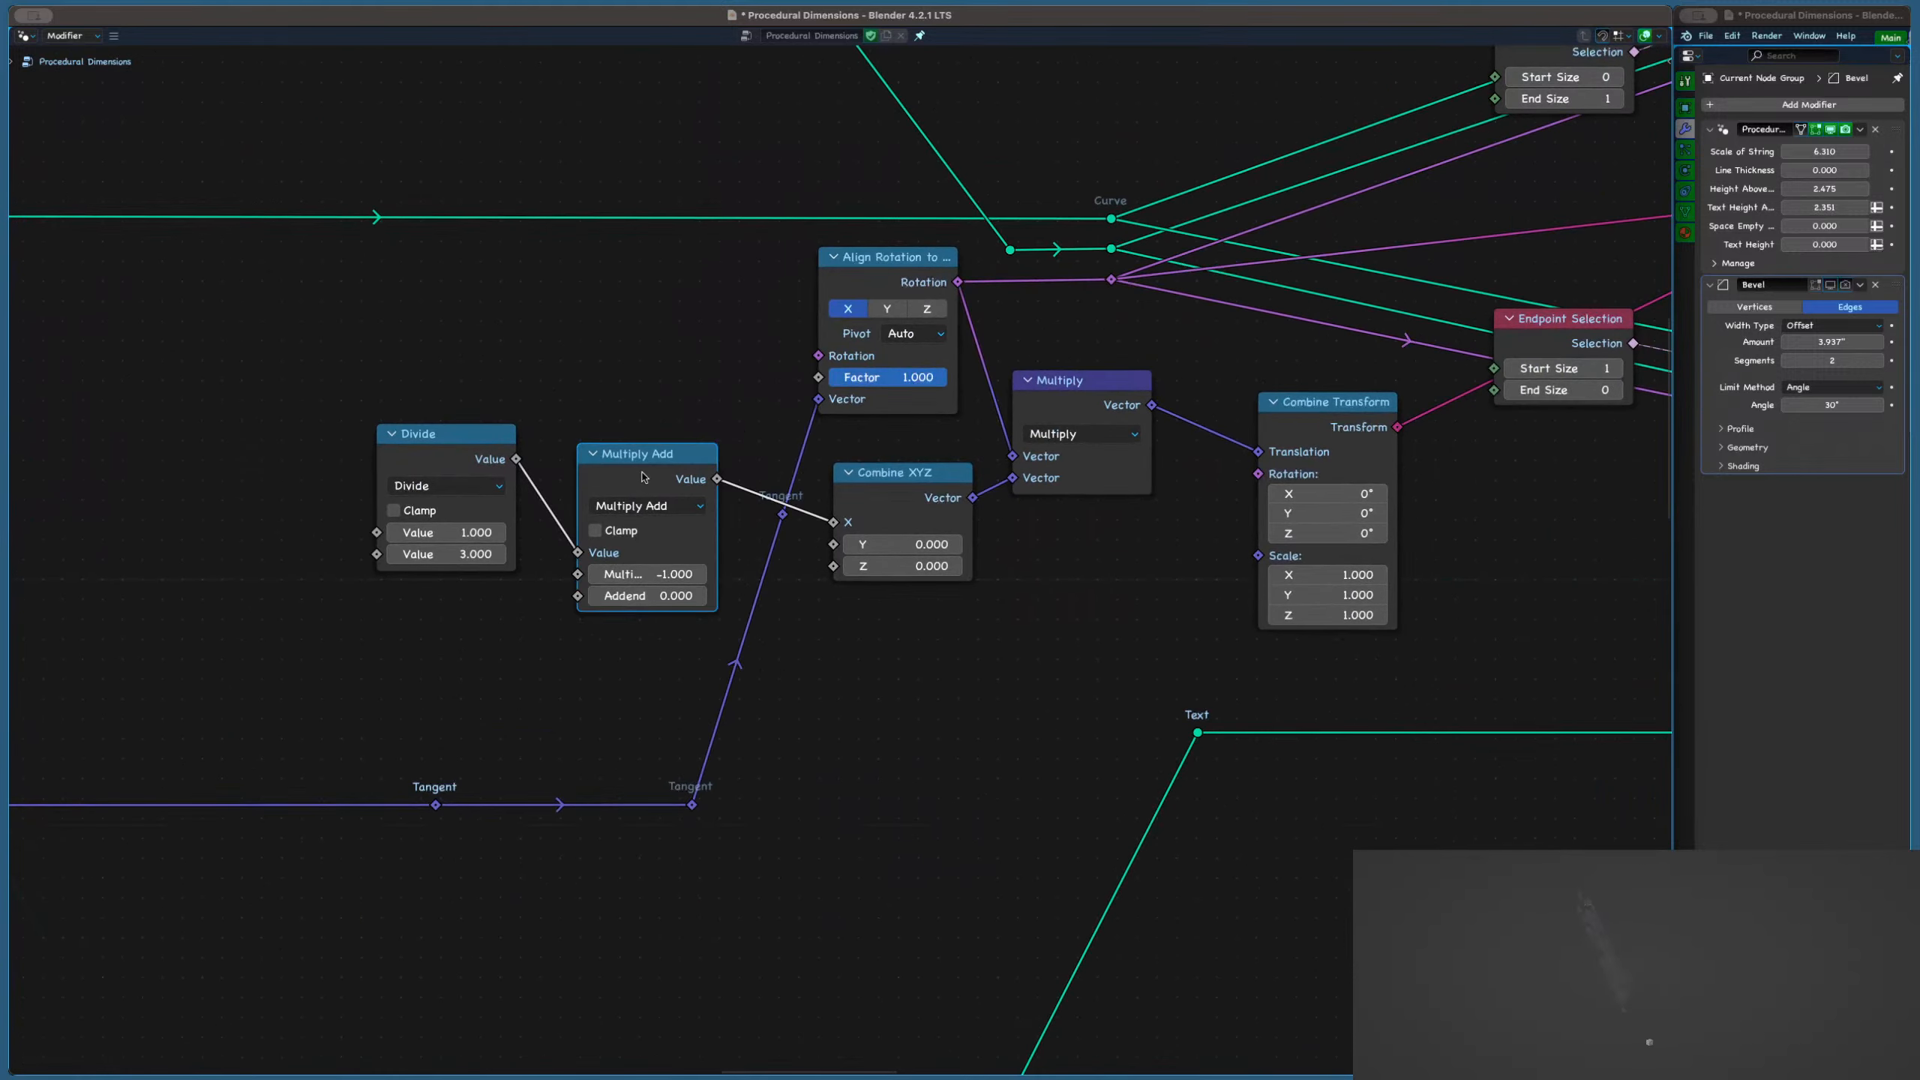
key("ctrl+x")
left_click_drag(429, 448, 542, 448)
scroll(801, 509, "down", 2)
middle_click_drag(801, 508, 674, 512)
left_click_drag(703, 523, 687, 519)
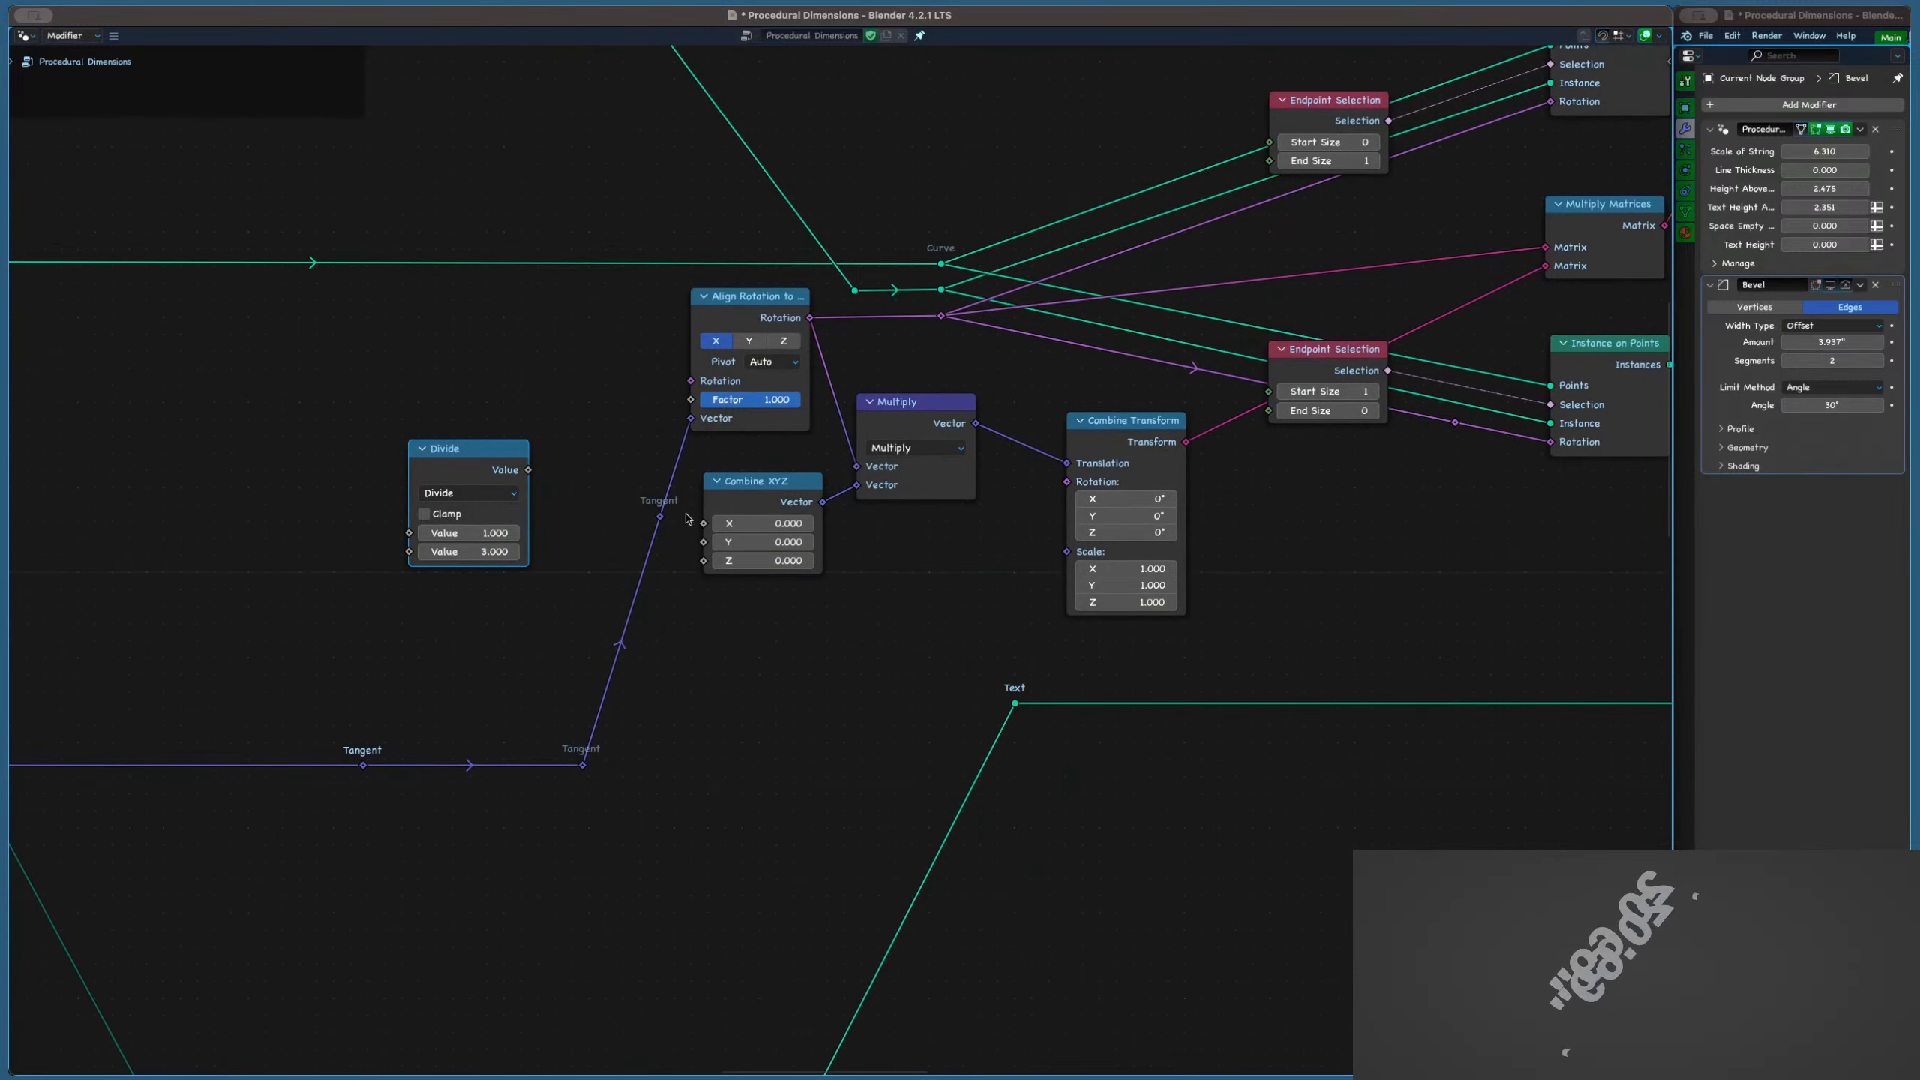
Try adjusting the Procedural Dimensions modifier's Scale of String value
middle_click_drag(505, 385, 555, 412)
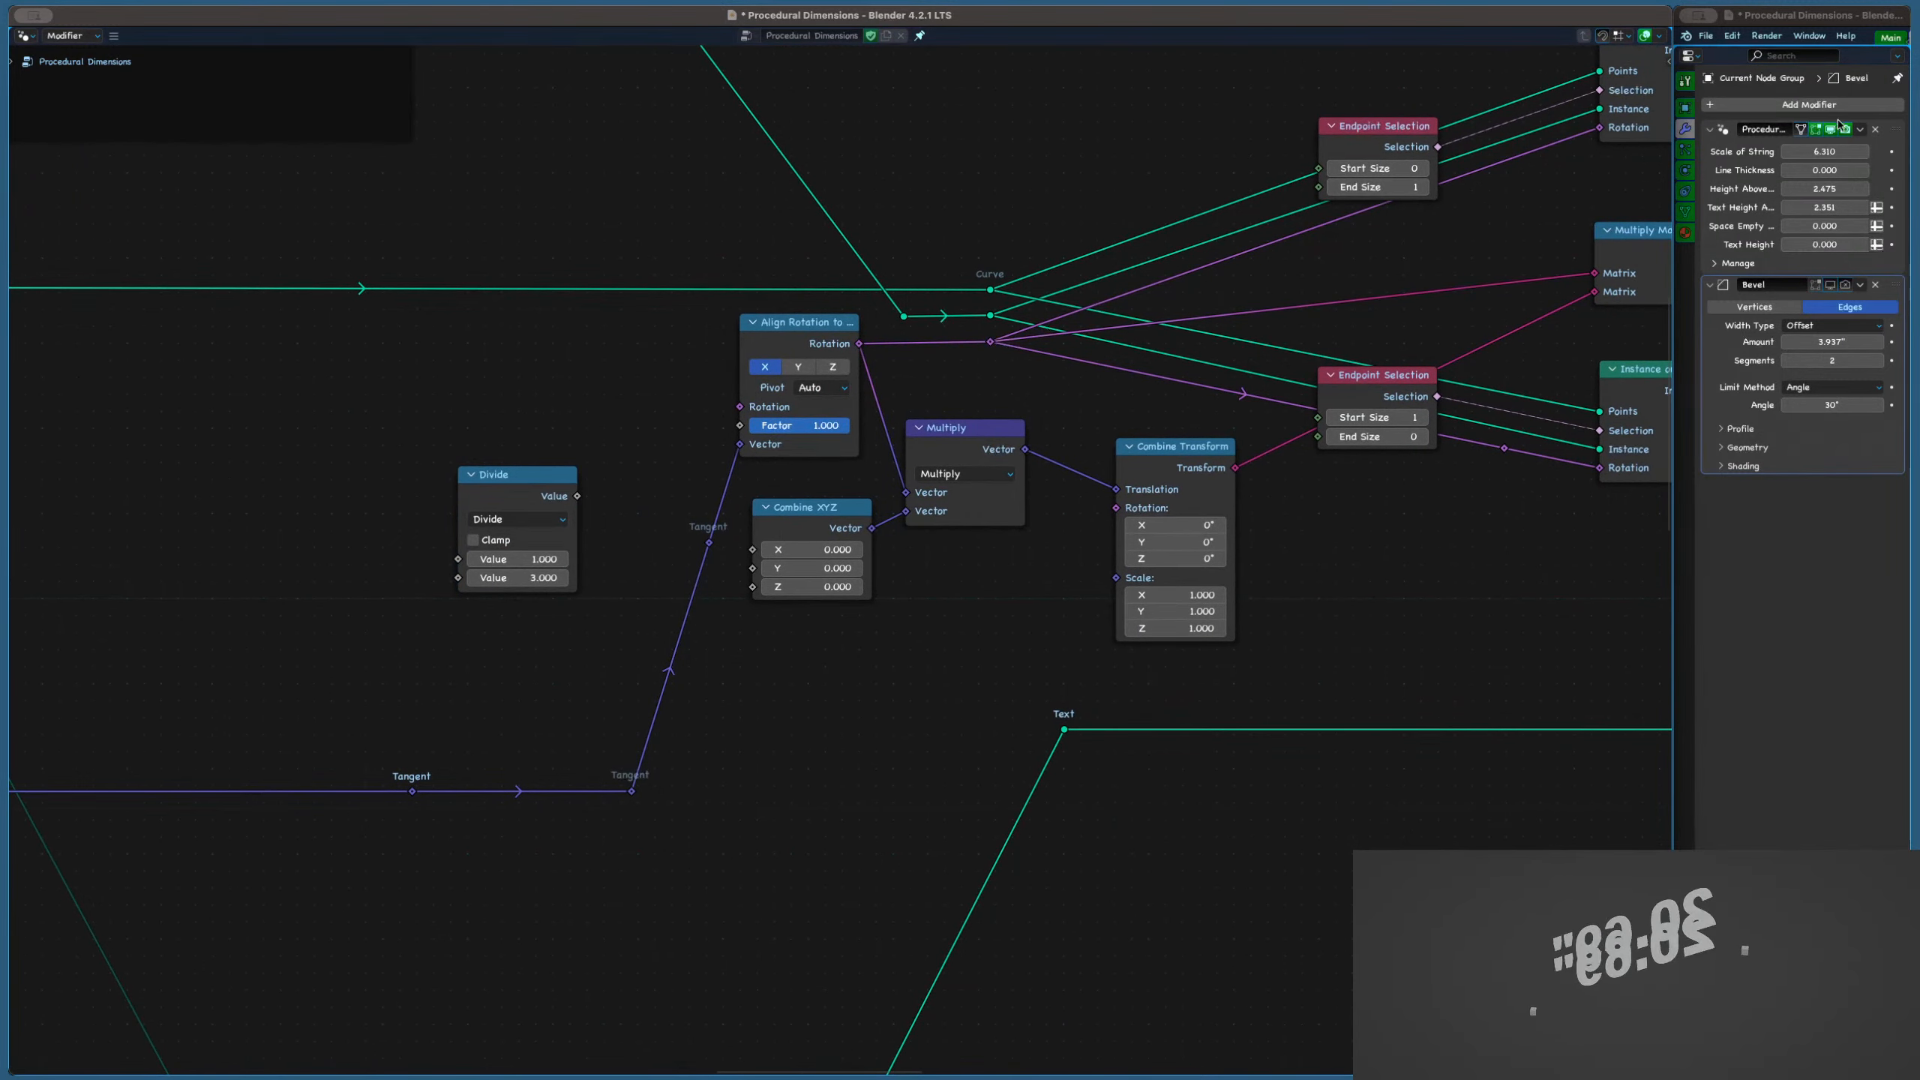
left_click_drag(1823, 151, 1835, 151)
key("Escape")
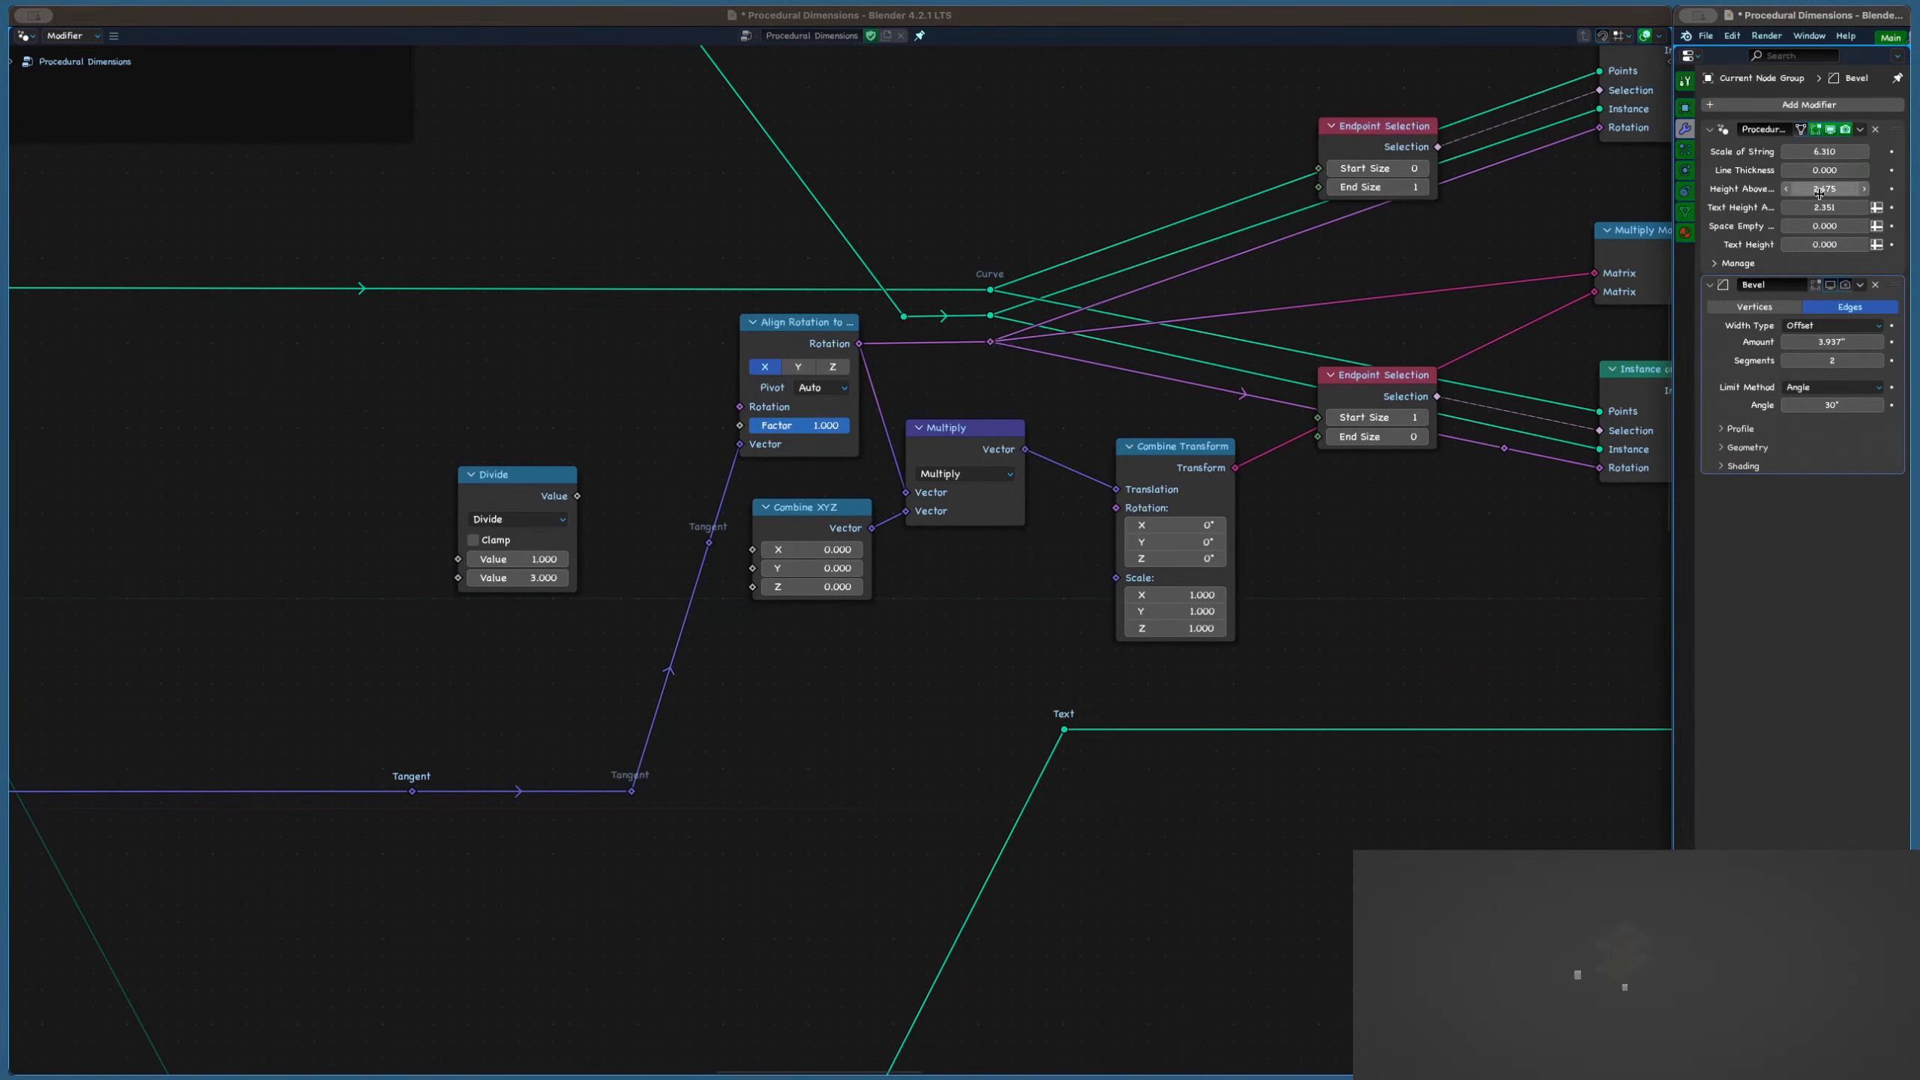
middle_click_drag(1595, 957, 1606, 972)
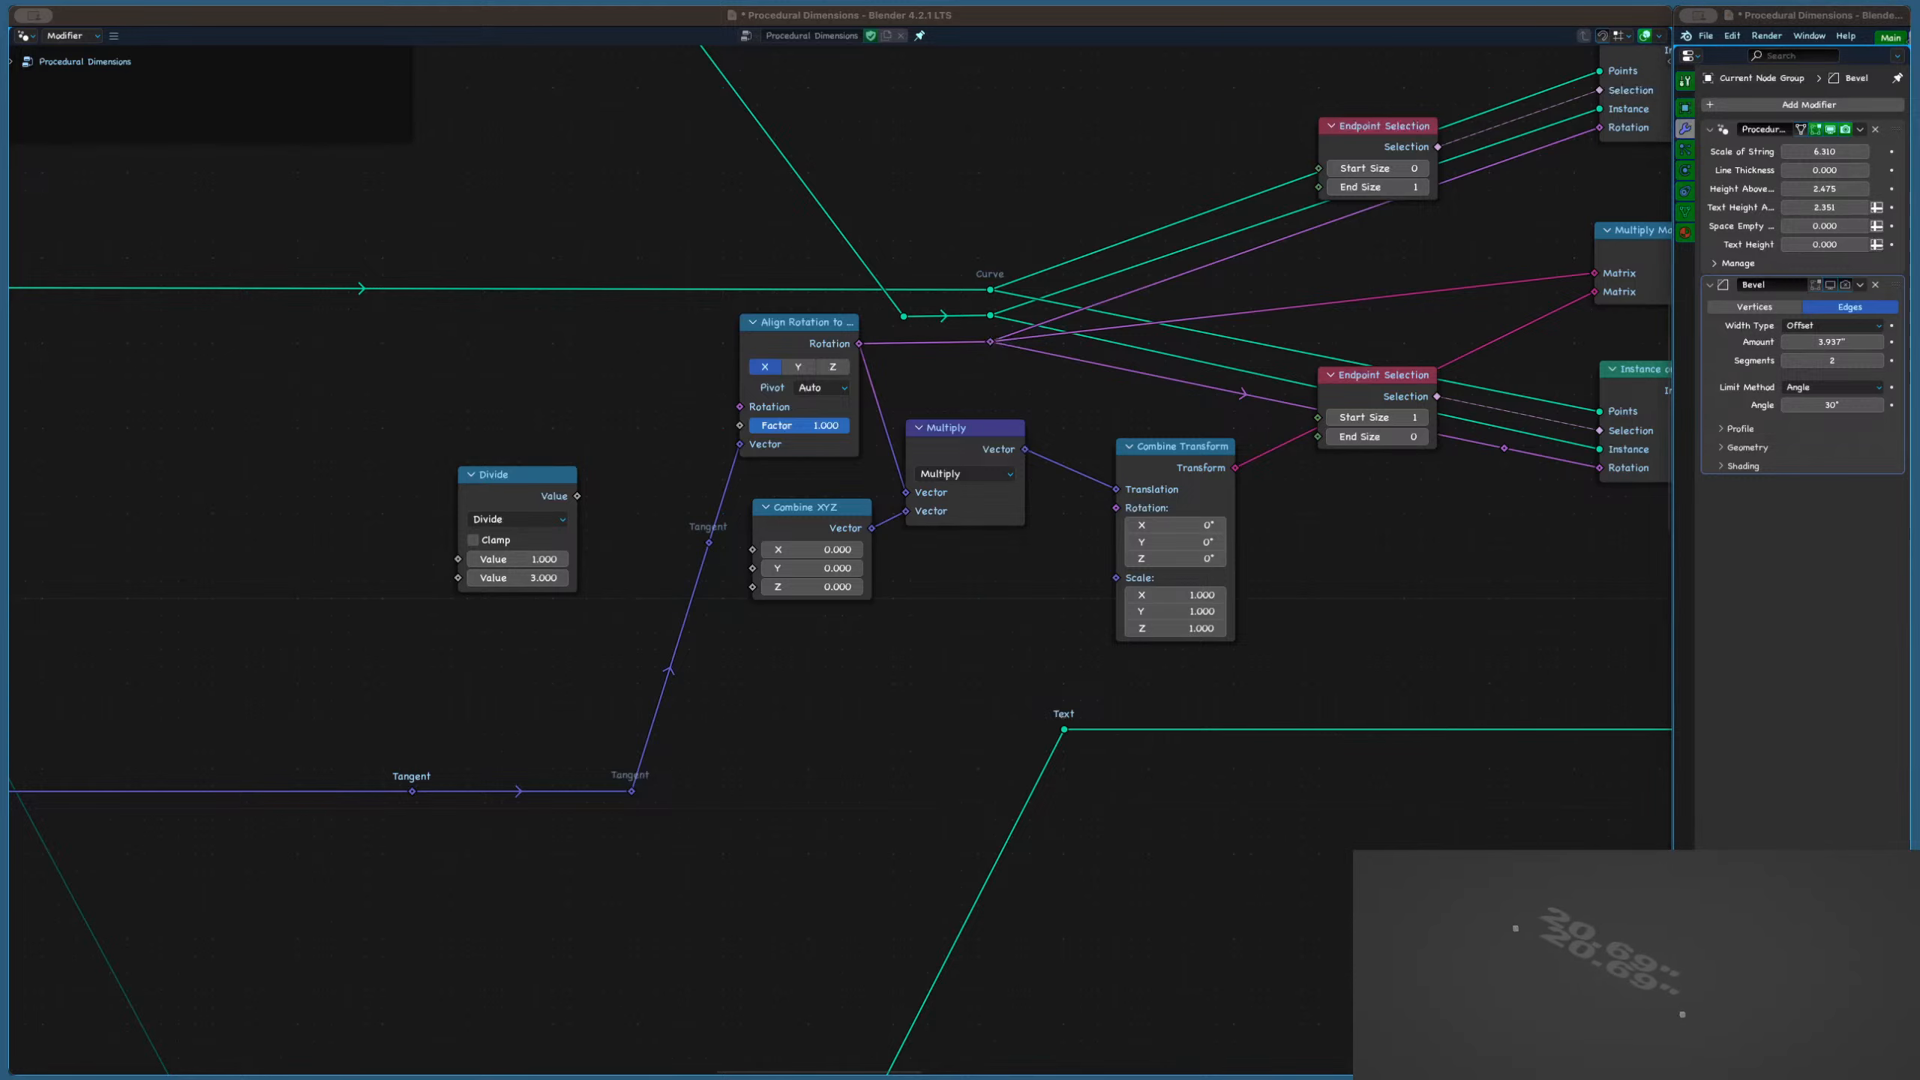
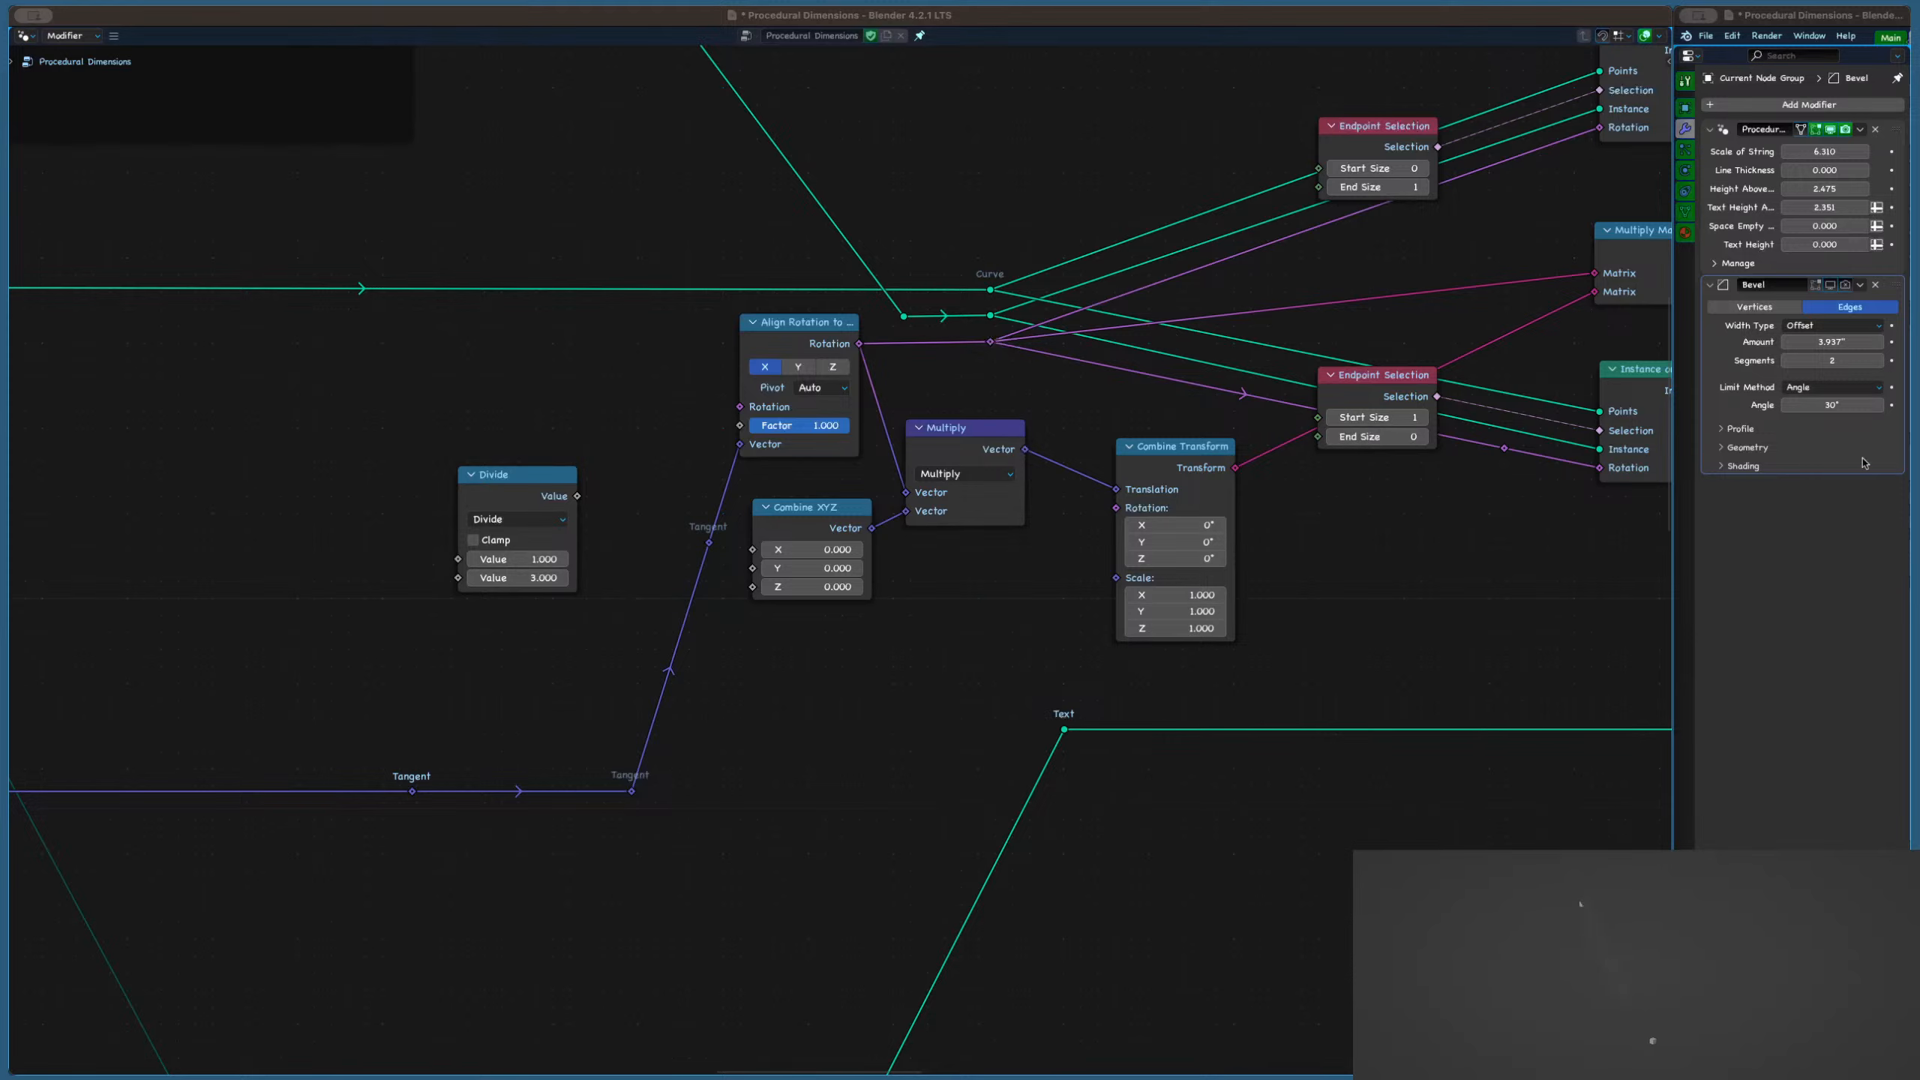
Duplicate the Set Instance Transform node and insert the copy between the endpoint Join Geometry and the geometry Switch
scroll(960, 399, "up", 2)
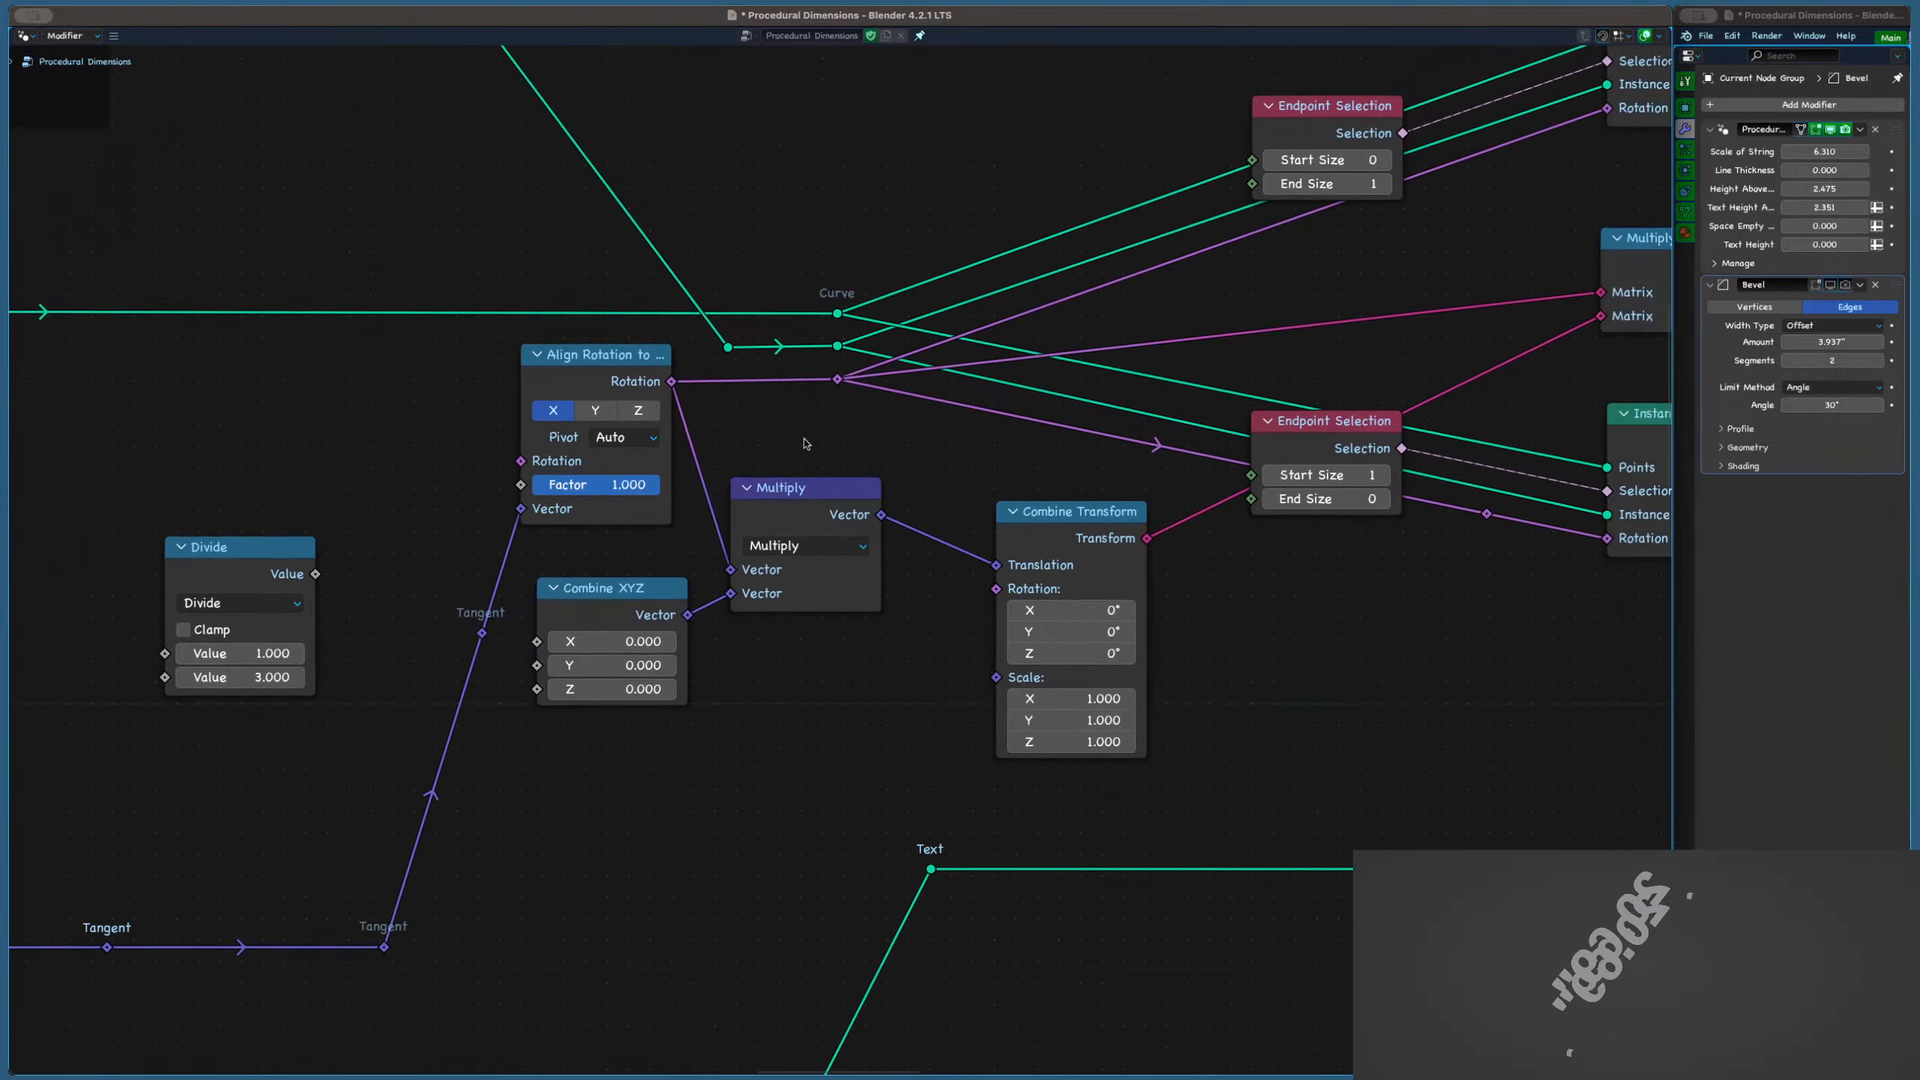
scroll(1058, 424, "down", 3)
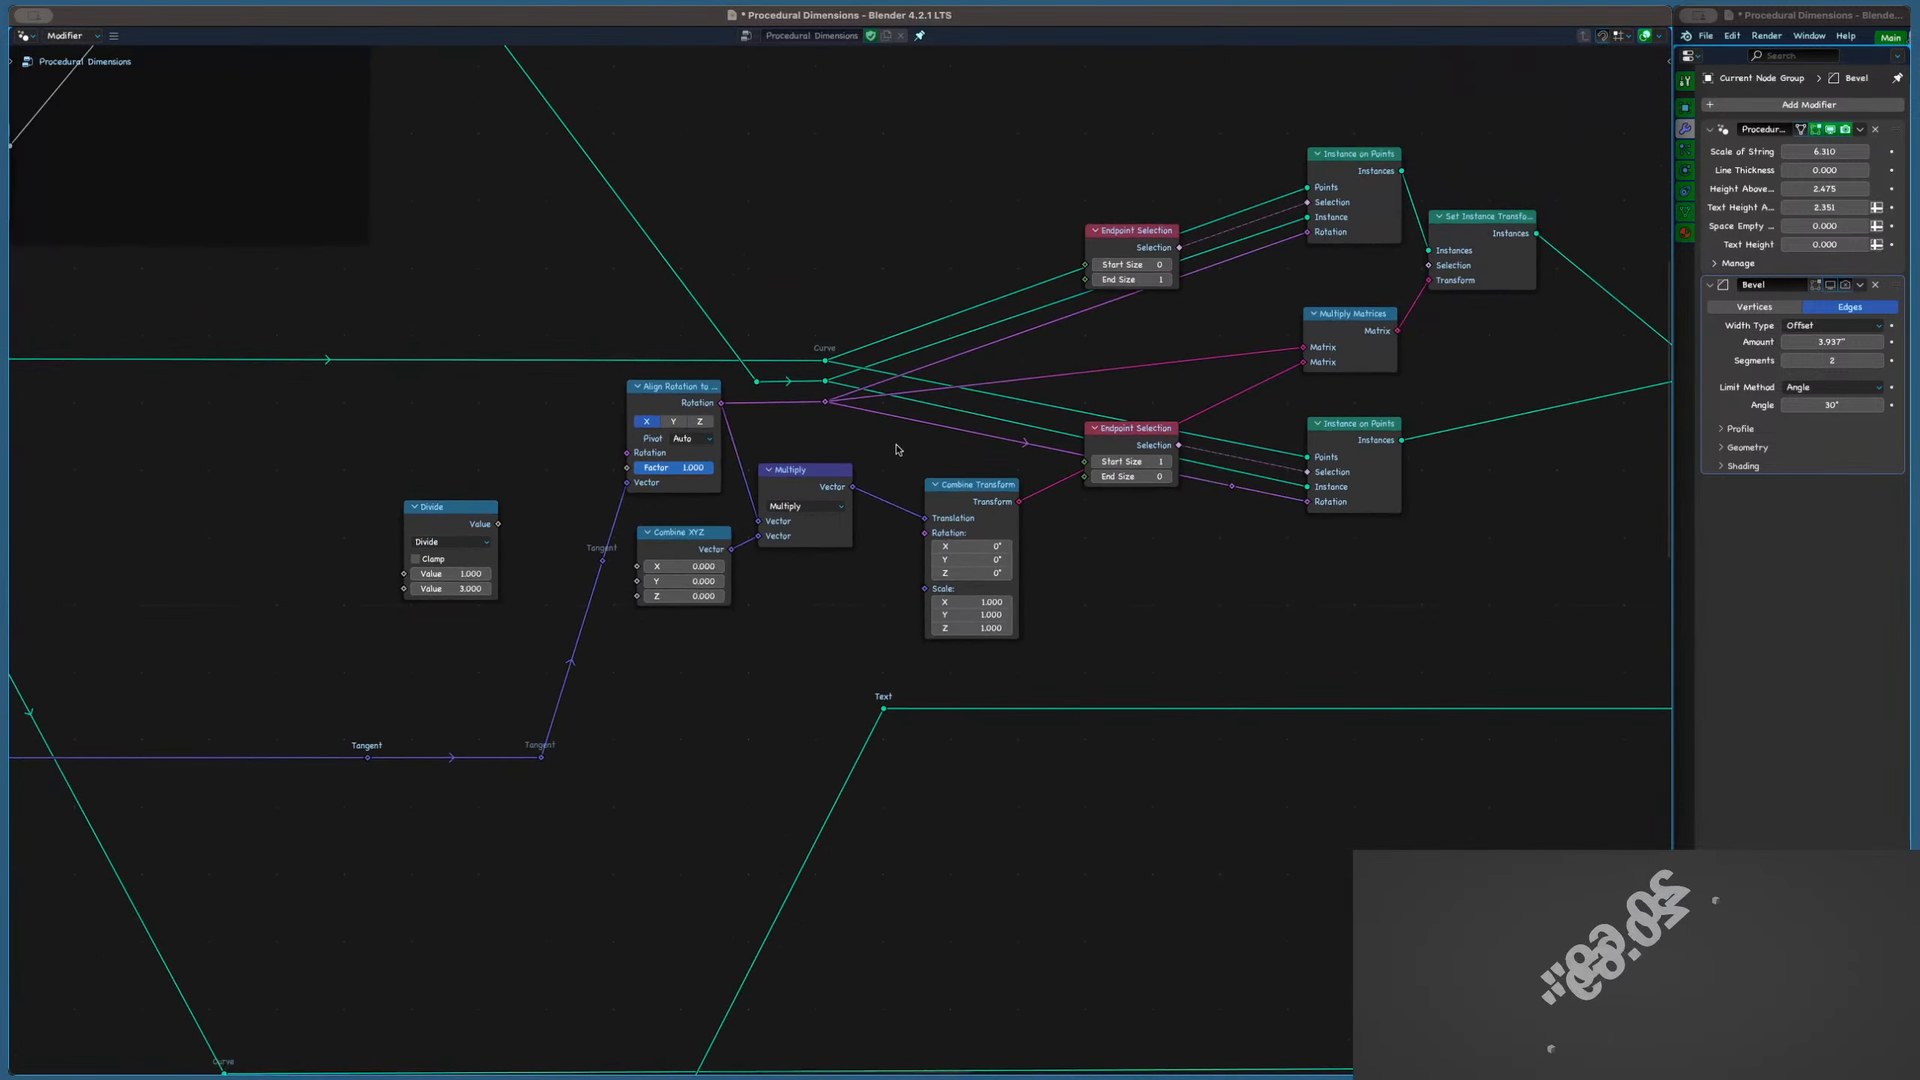
middle_click_drag(1333, 337, 1145, 363)
left_click(1145, 363)
left_click(1298, 294)
middle_click_drag(1298, 294, 666, 363)
scroll(914, 332, "down", 2)
key("shift+d")
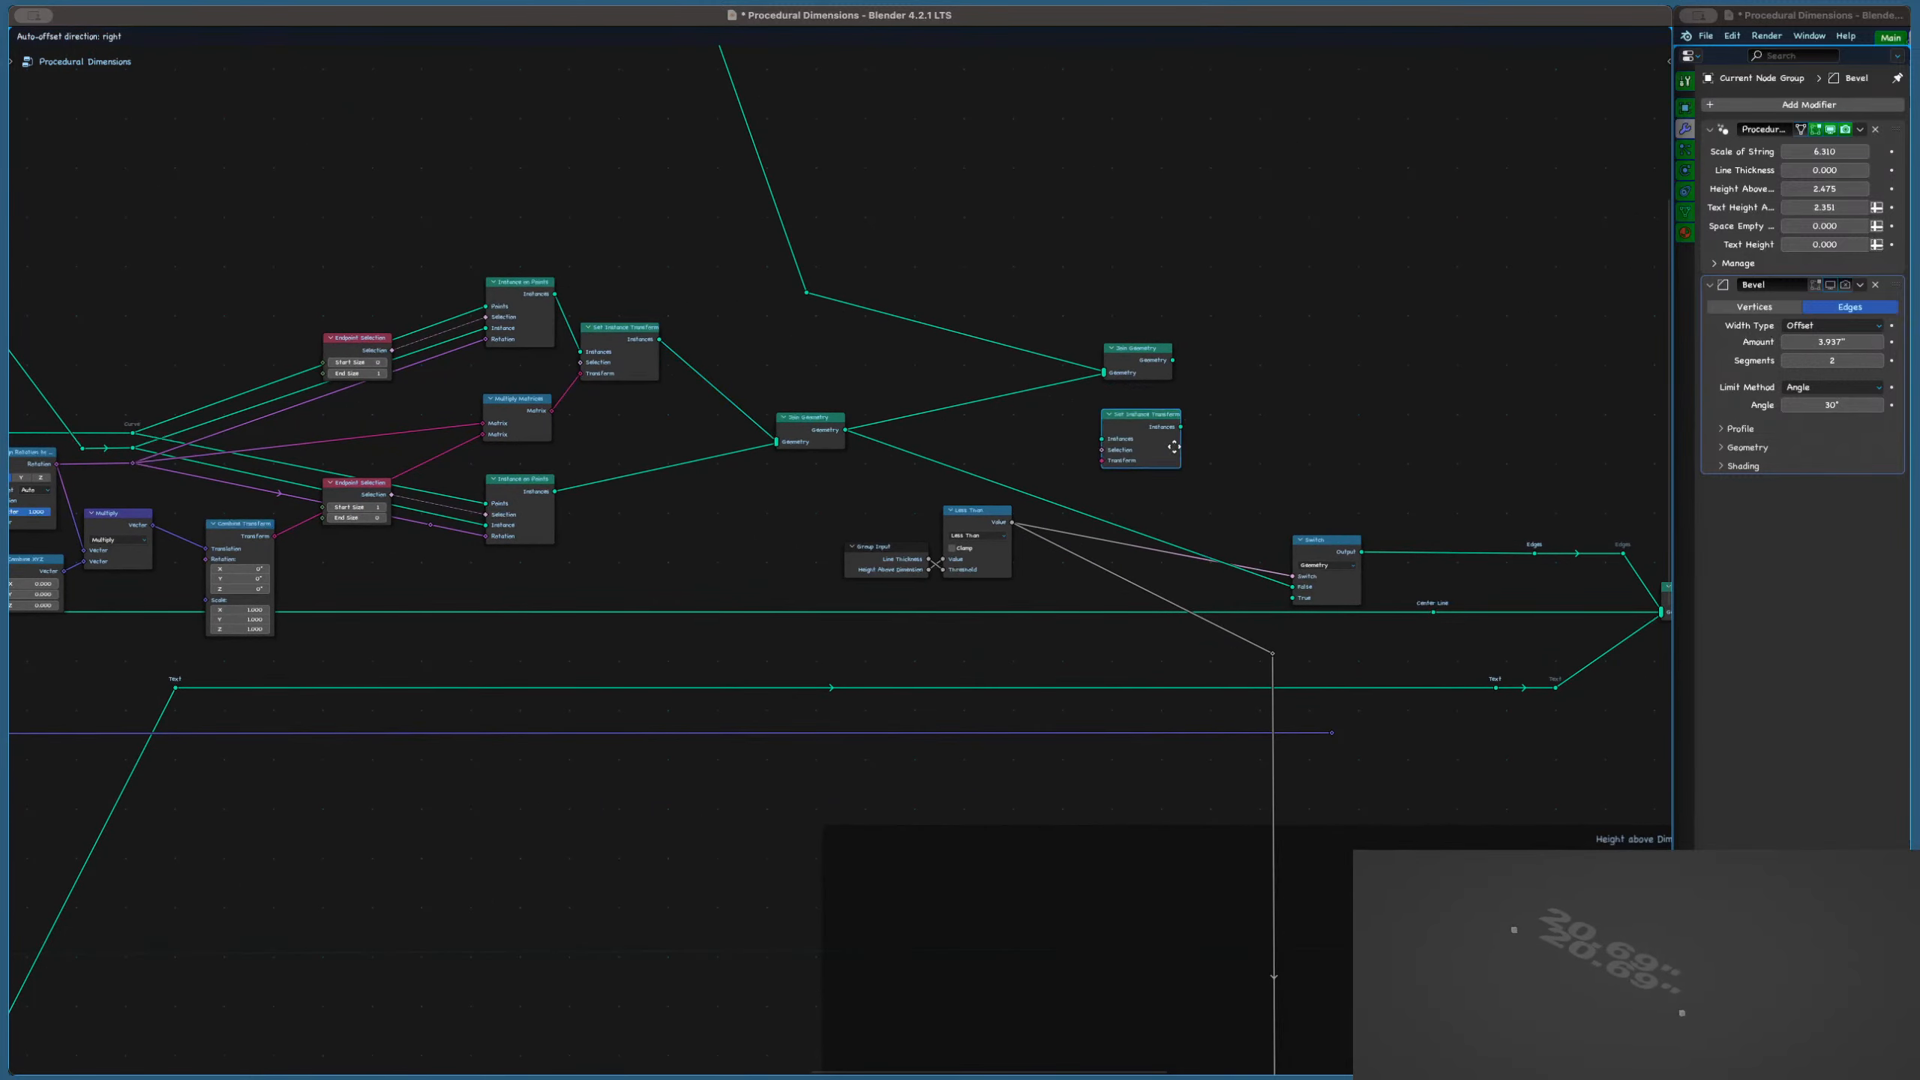
left_click(1049, 462)
scroll(1049, 462, "up", 2)
left_click_drag(1090, 460, 917, 489)
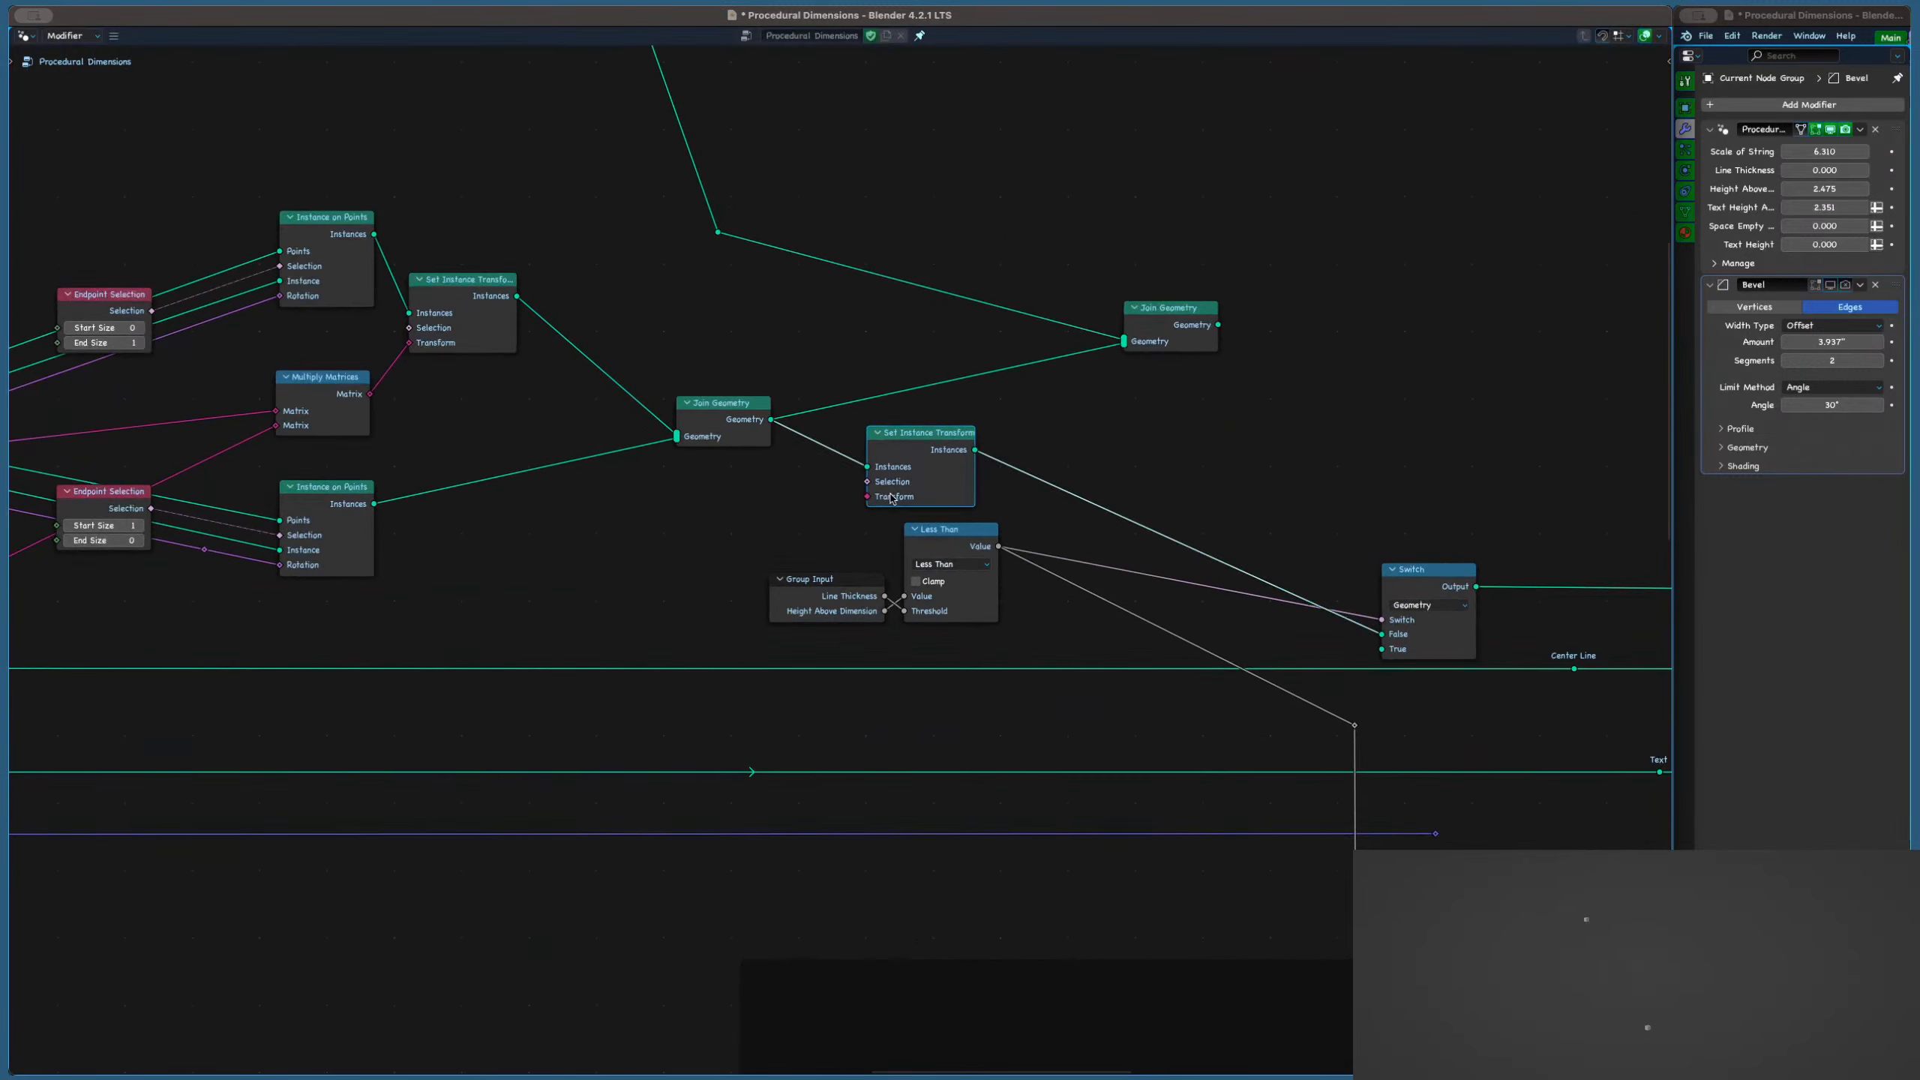
Set the X component of the Combine XYZ node to -0.33
middle_click_drag(827, 450, 1025, 397)
scroll(1025, 397, "down", 2)
middle_click_drag(872, 423, 1083, 450)
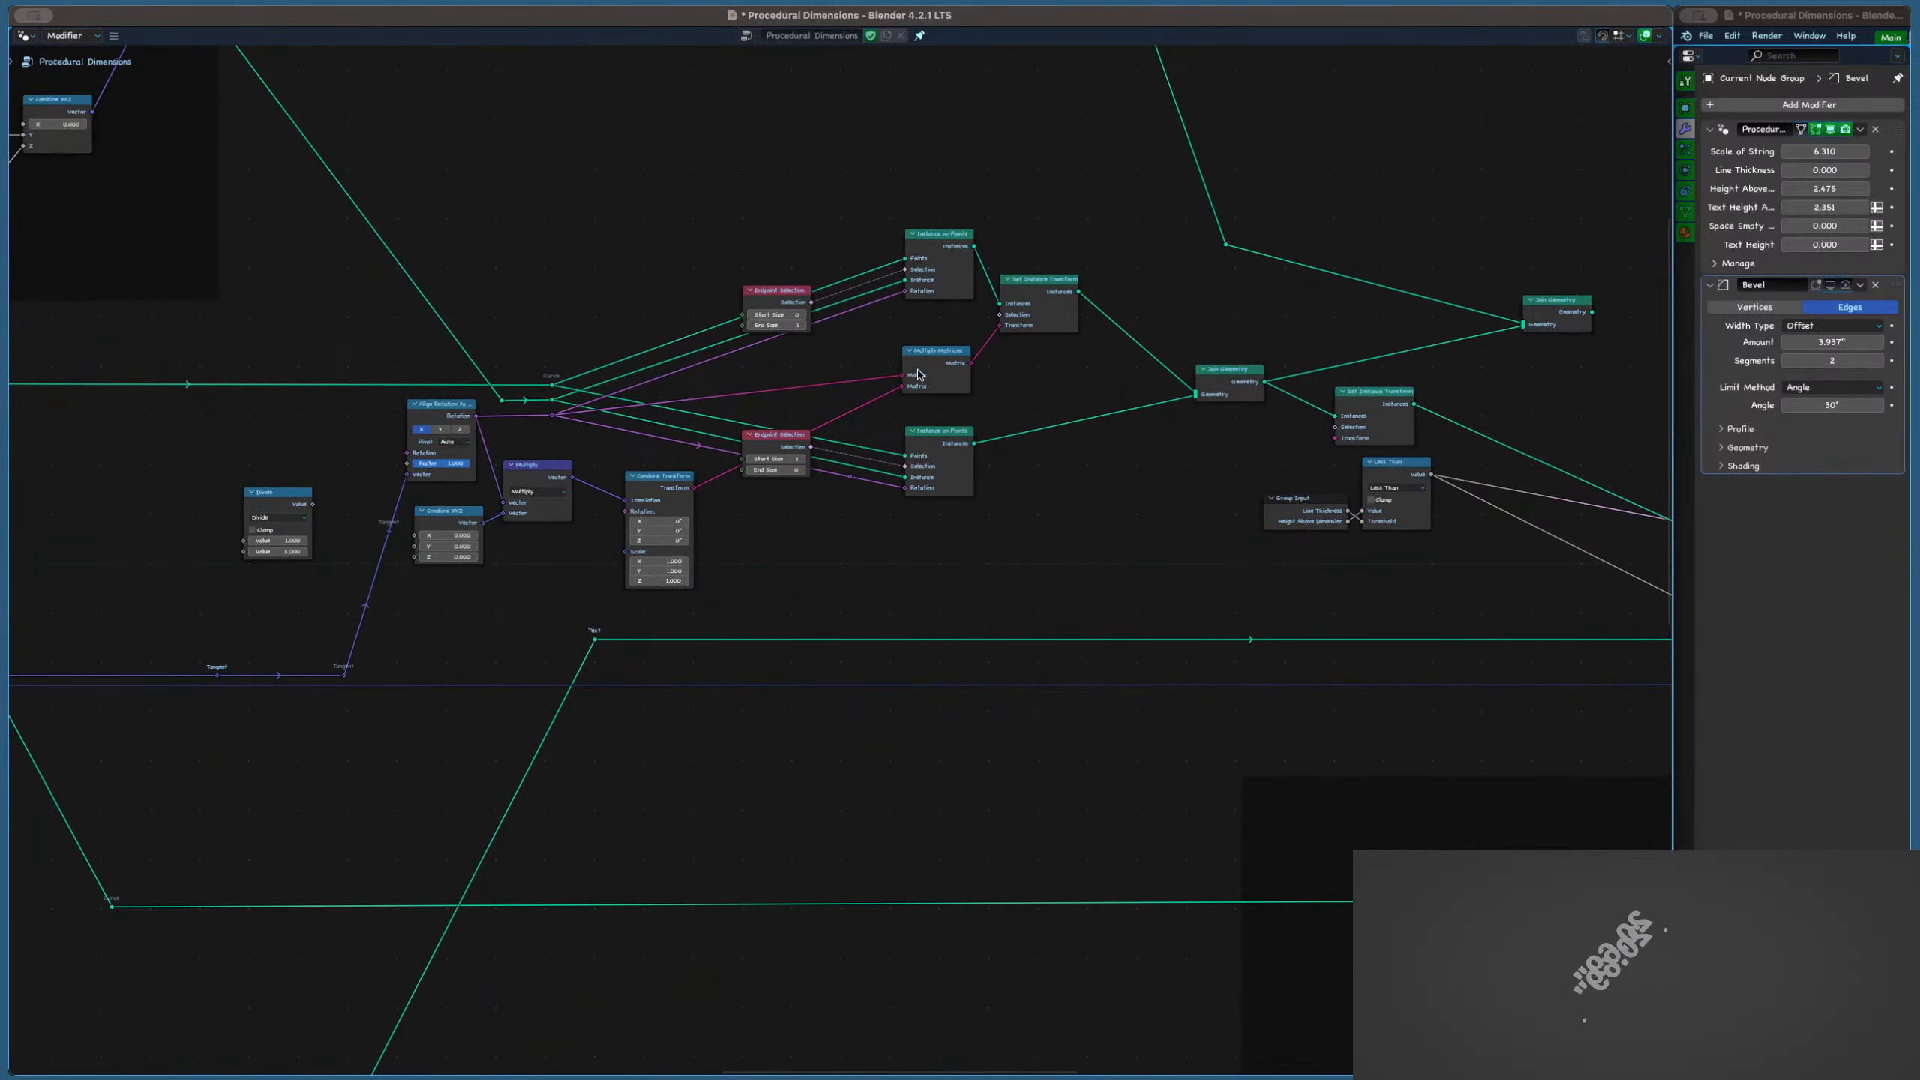
mouse_move(917, 374)
left_click(1119, 443)
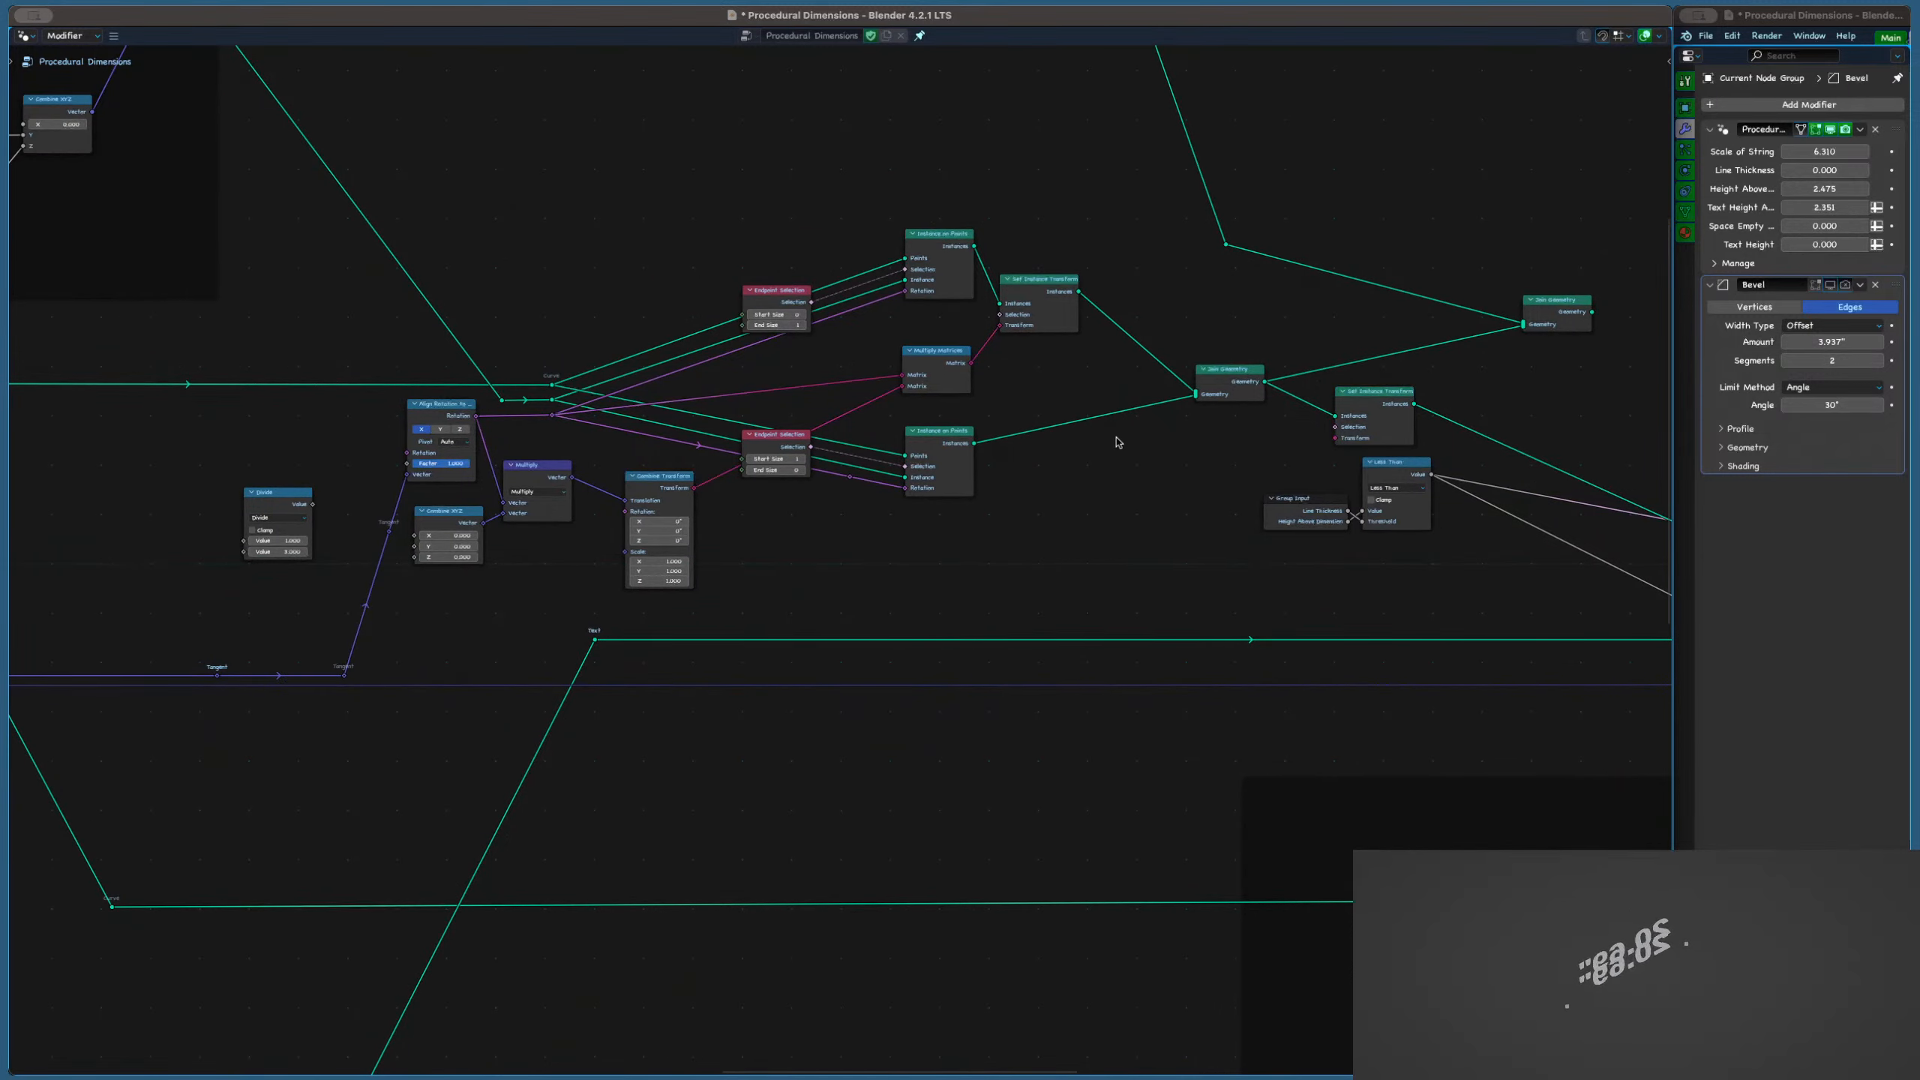
middle_click_drag(568, 460, 702, 482)
scroll(596, 522, "up", 3)
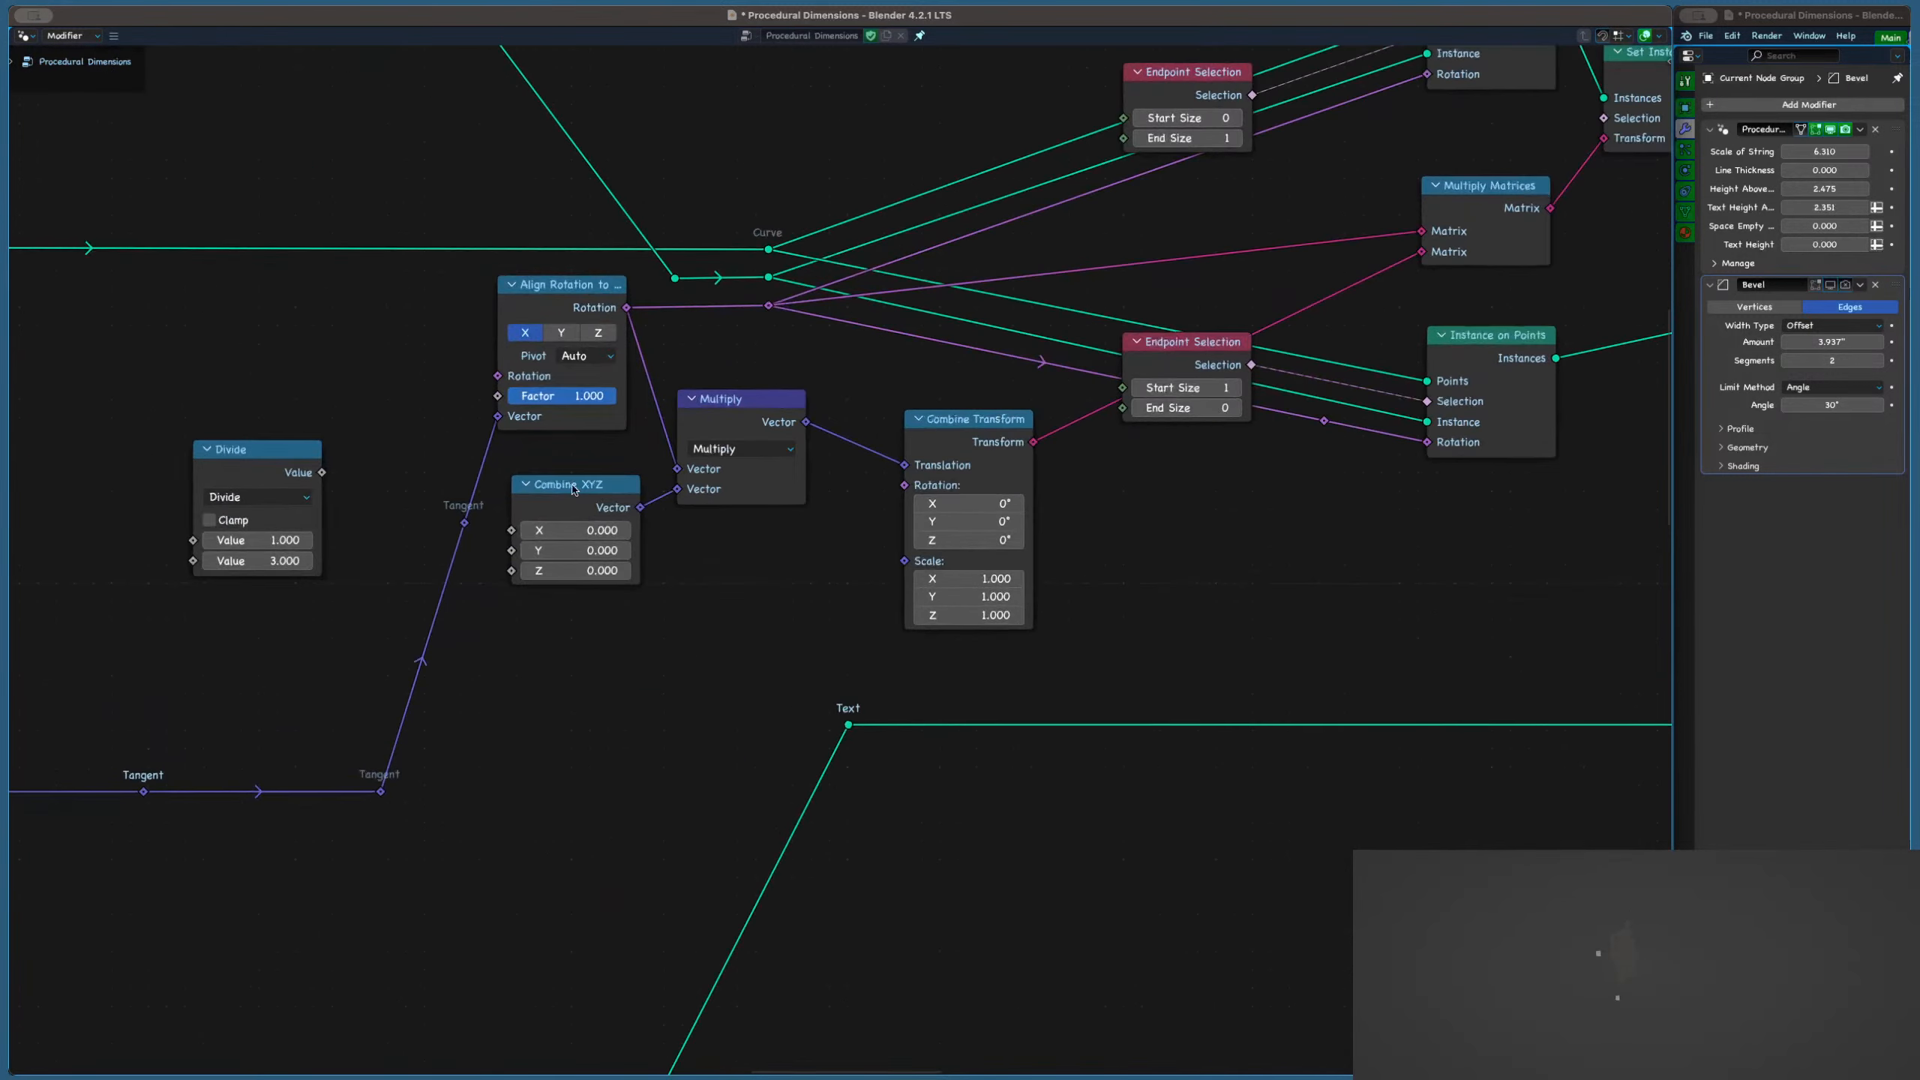
scroll(590, 530, "up", 2)
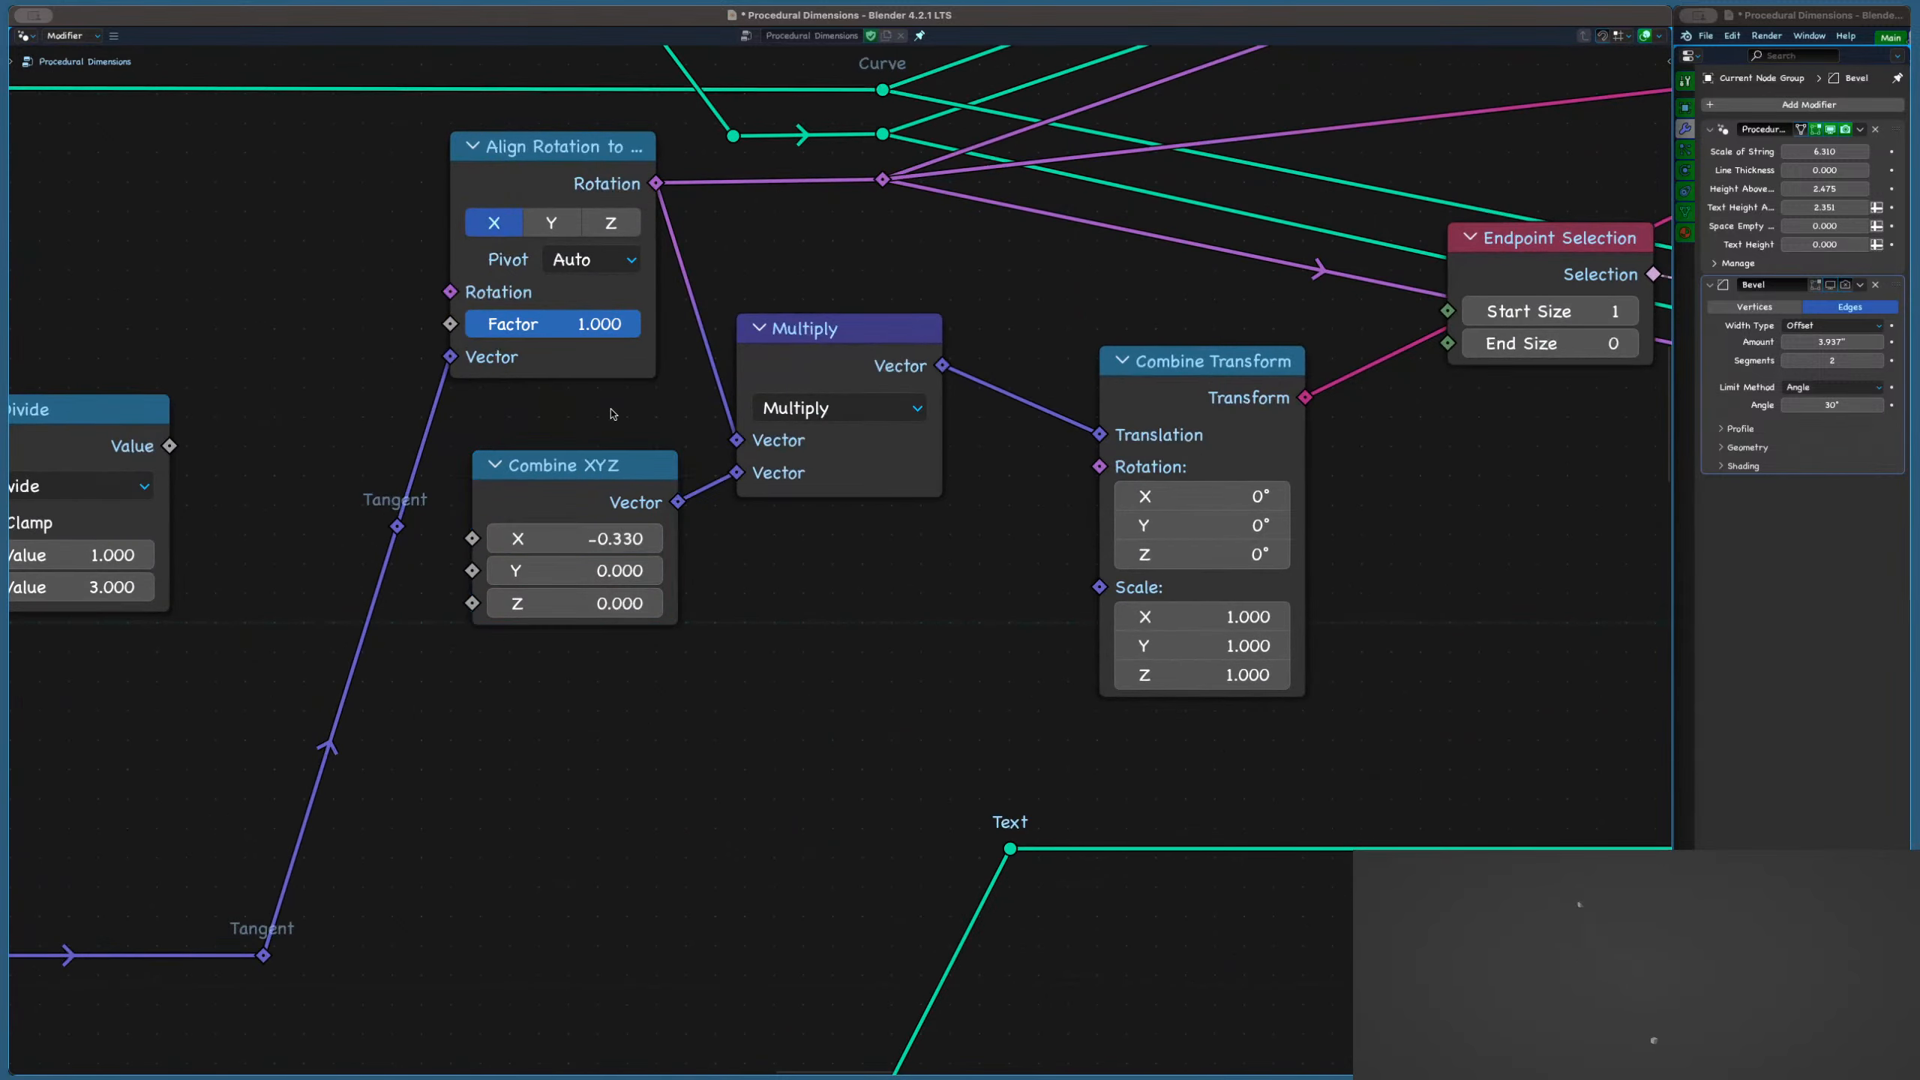
Delete the unconnected Divide node
scroll(574, 538, "down", 2)
middle_click_drag(226, 435, 354, 445)
left_click(355, 445)
key("Delete")
scroll(354, 446, "down", 2)
middle_click_drag(824, 352, 538, 423)
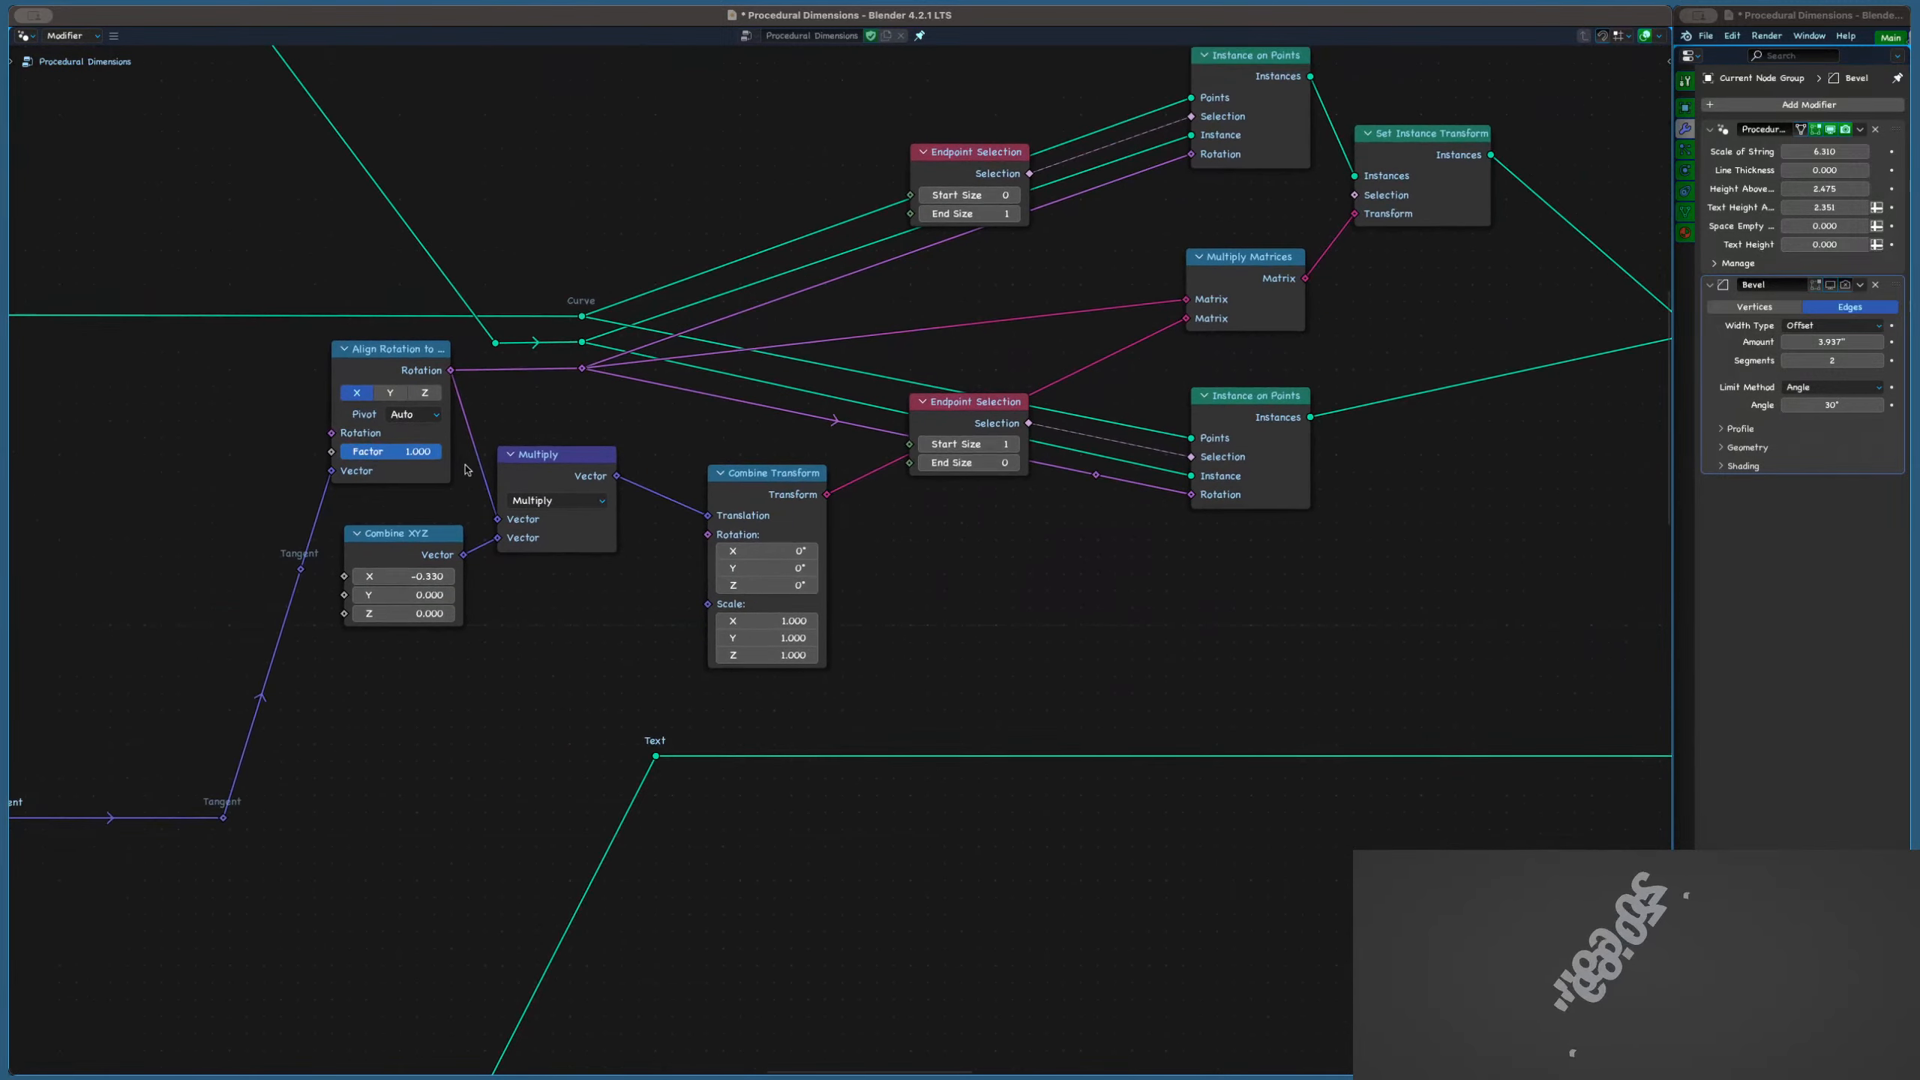
Delete the Multiply and Combine XYZ nodes that feed the Combine Transform node
left_click(393, 409)
left_click(540, 454)
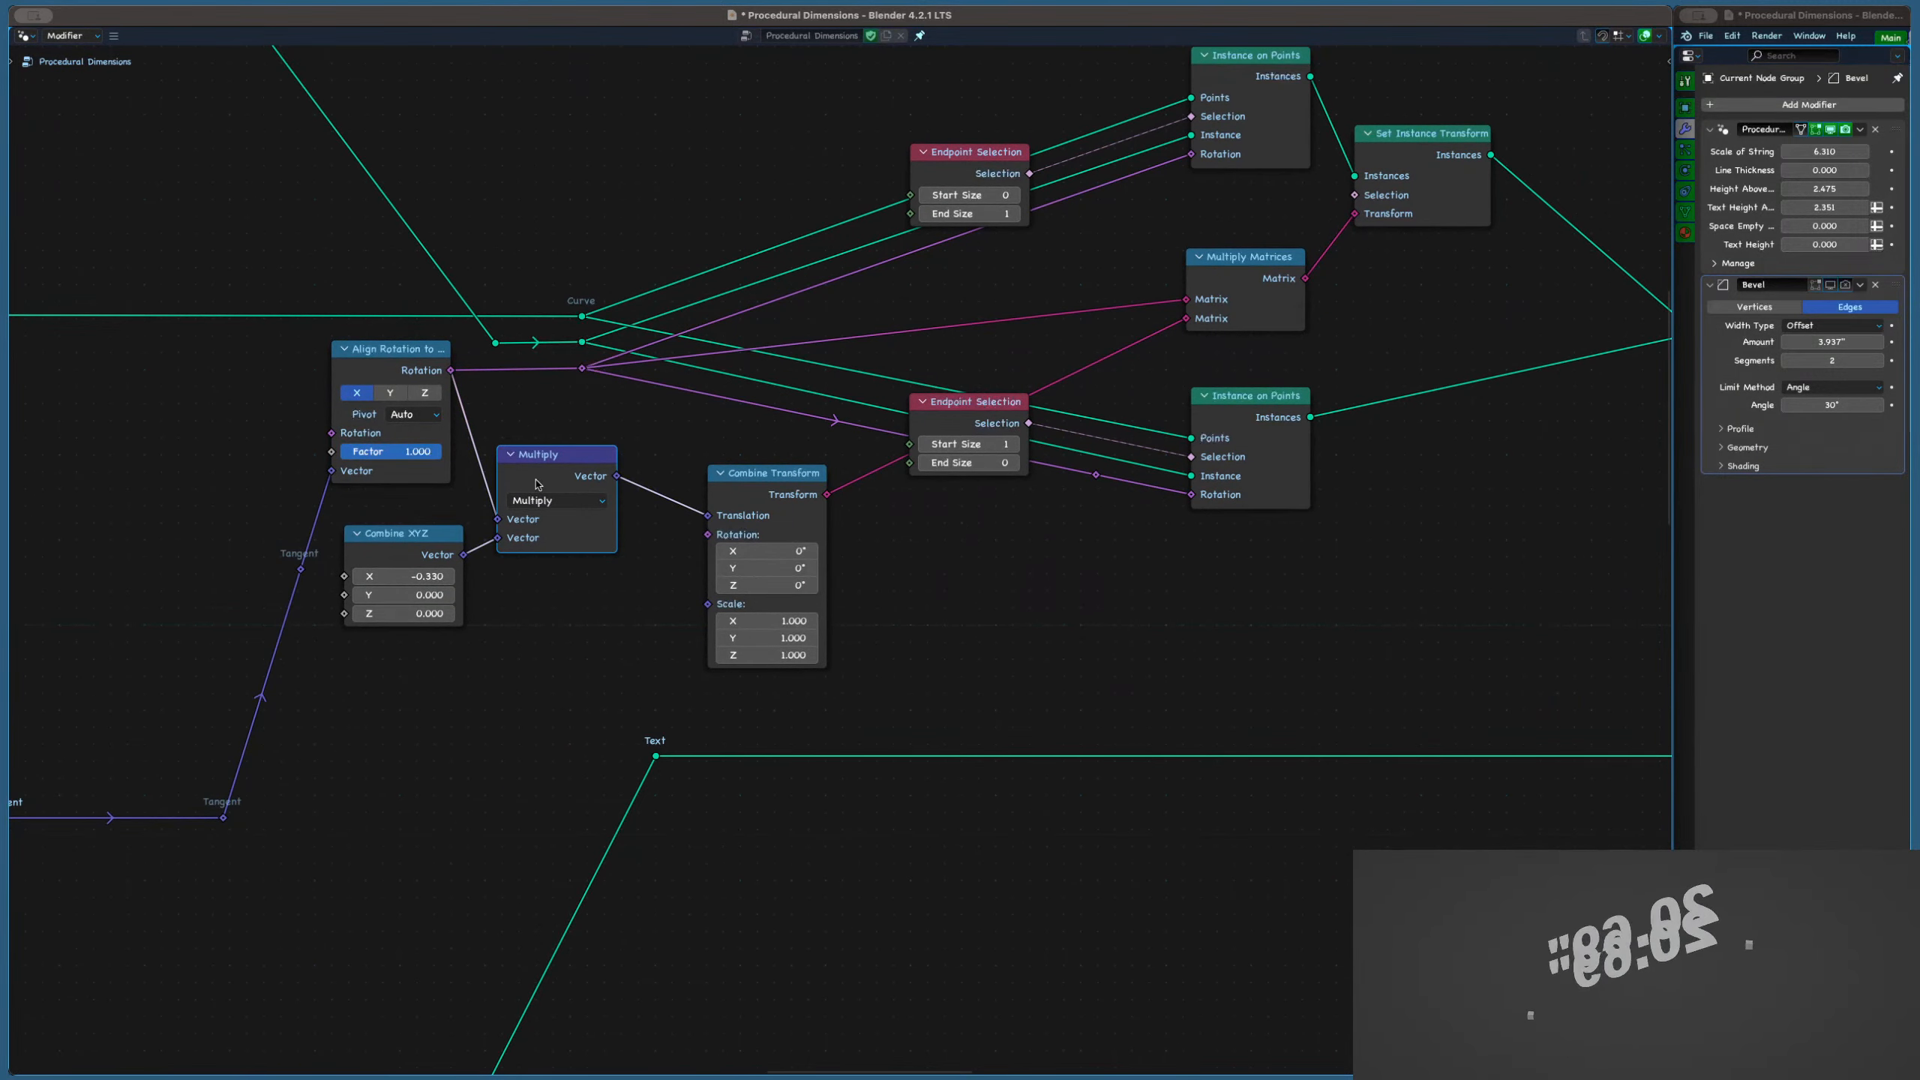
scroll(530, 472, "up", 1)
key("ctrl+x")
left_click(393, 592)
key("Delete")
Cut the Rotation link into the Combine Transform's Translation, reposition the node and reset its Translation to zero
scroll(597, 522, "right", 4)
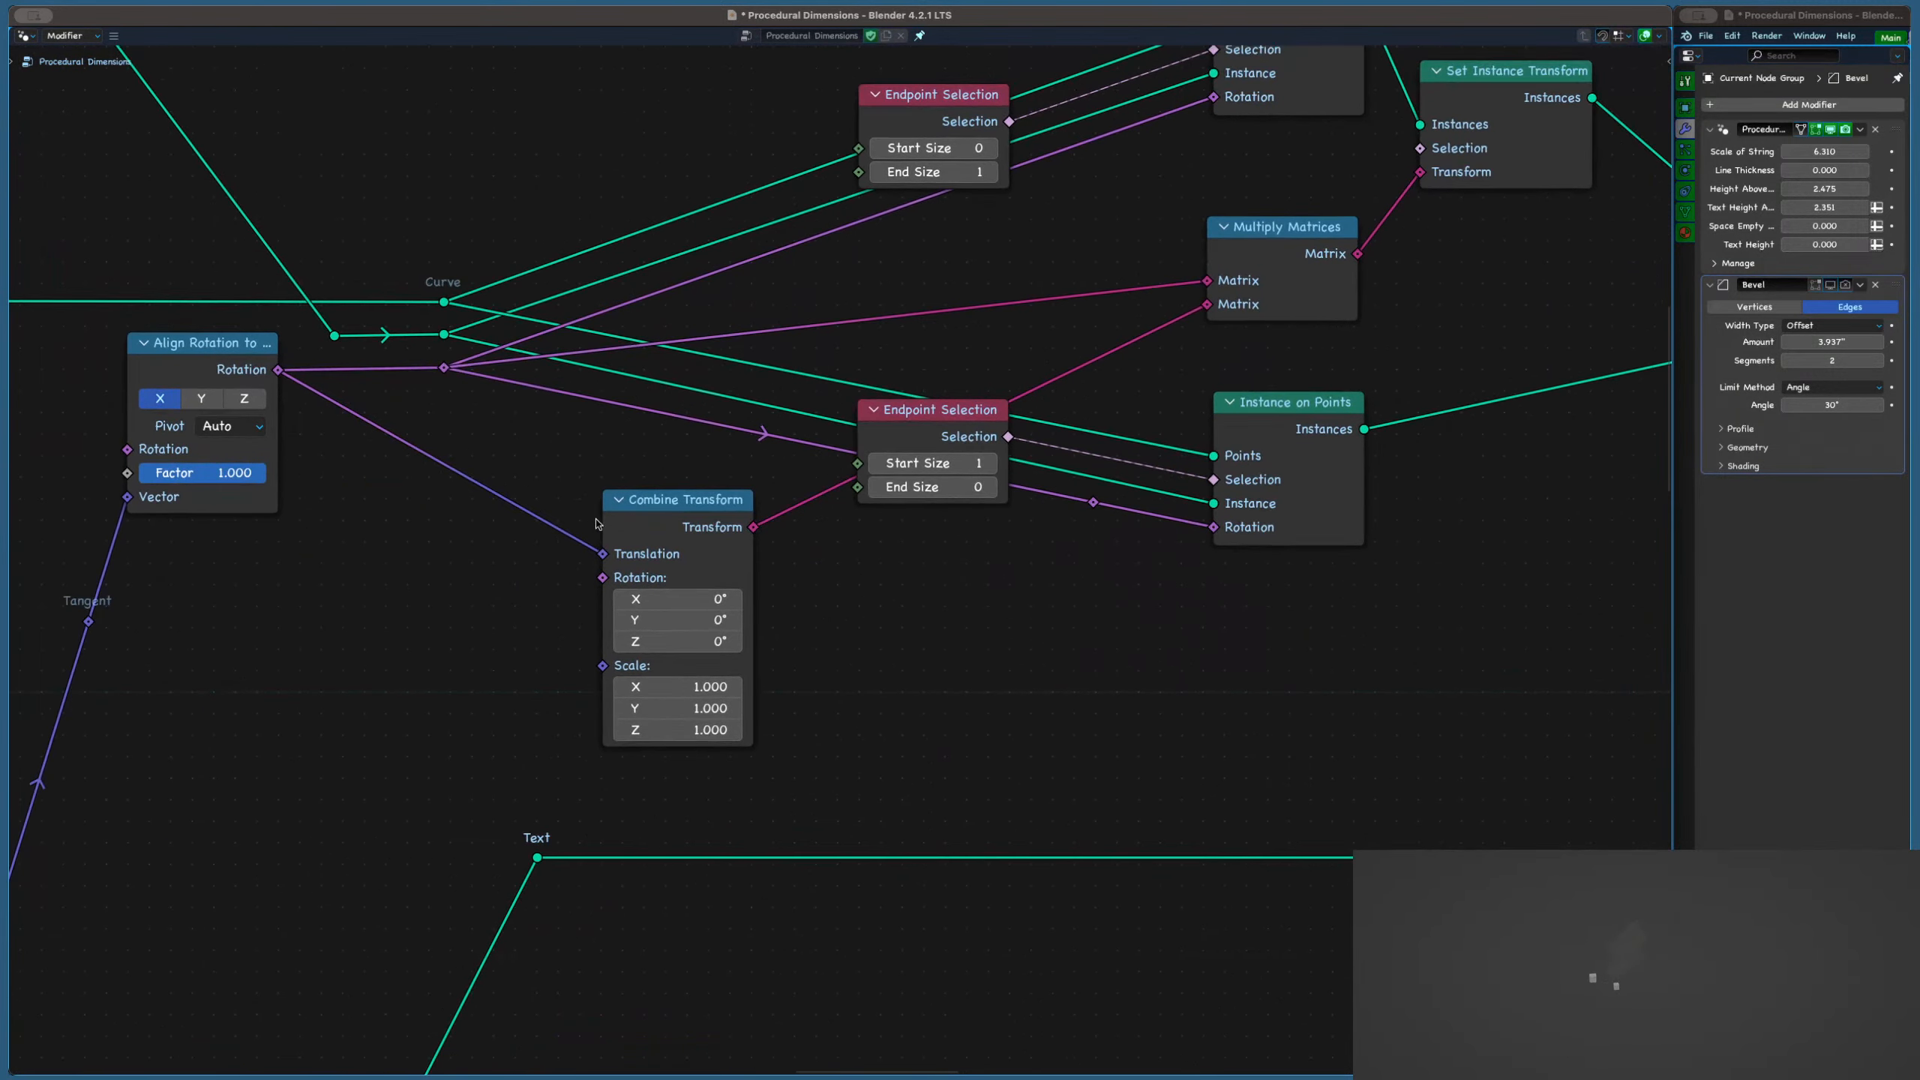
right_click_drag(475, 542, 473, 544, "ctrl")
left_click_drag(681, 589, 659, 551)
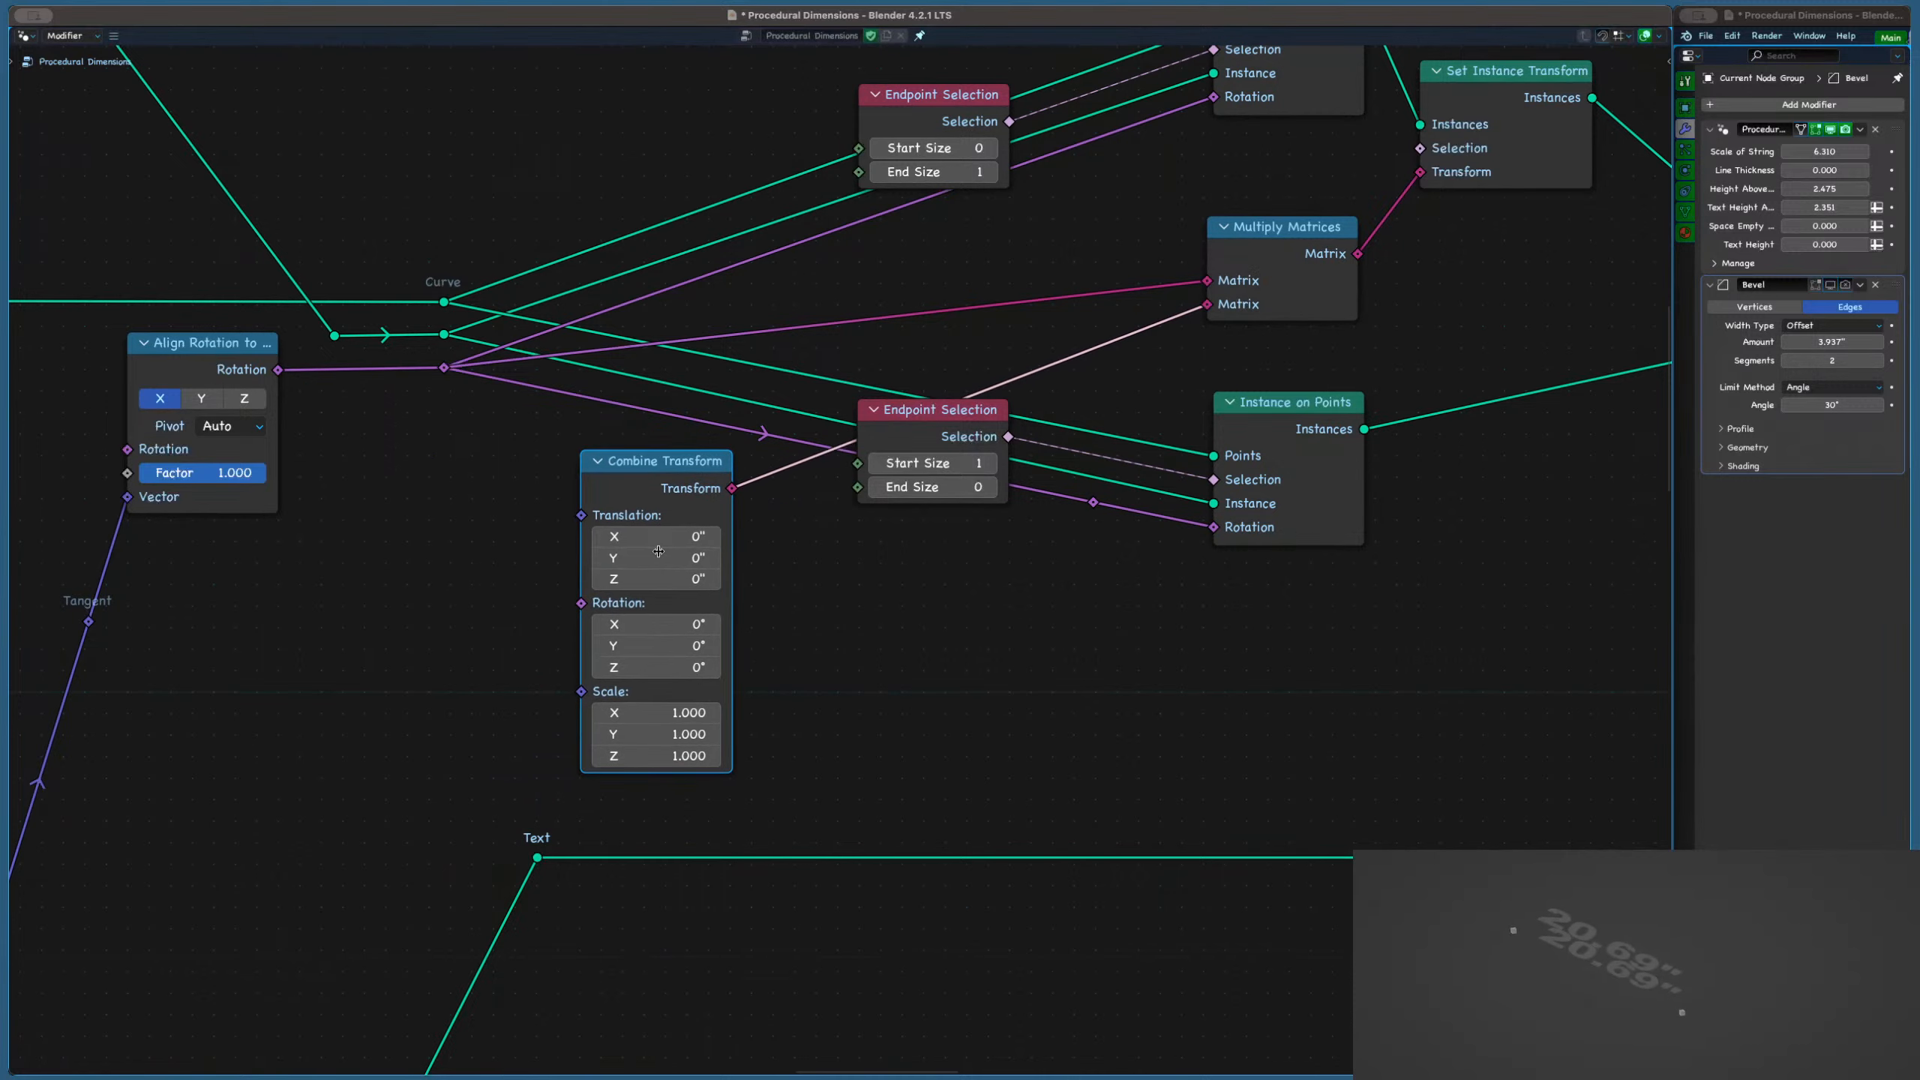
scroll(658, 551, "up", 1)
key("BackSpace")
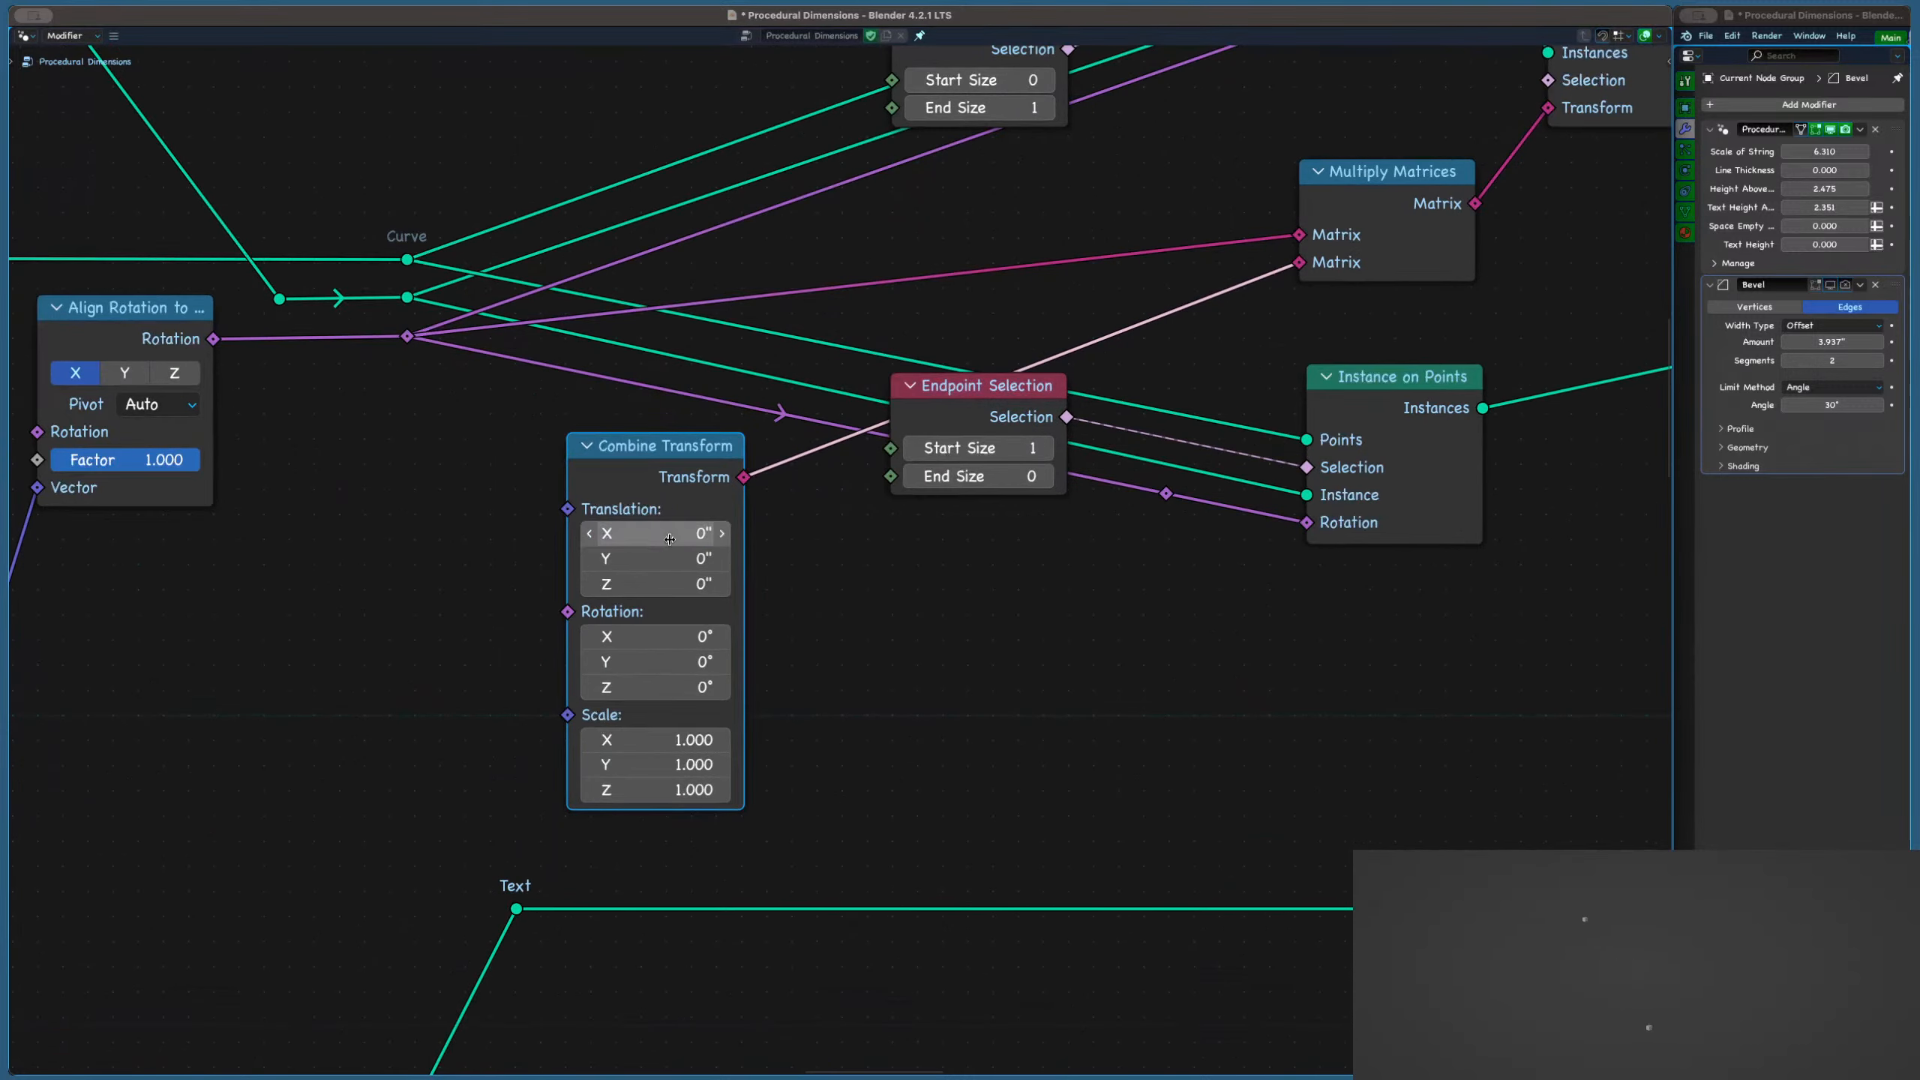
Try changing the modifier's Height Above Dimension value to 1.847
middle_click_drag(459, 520, 730, 527)
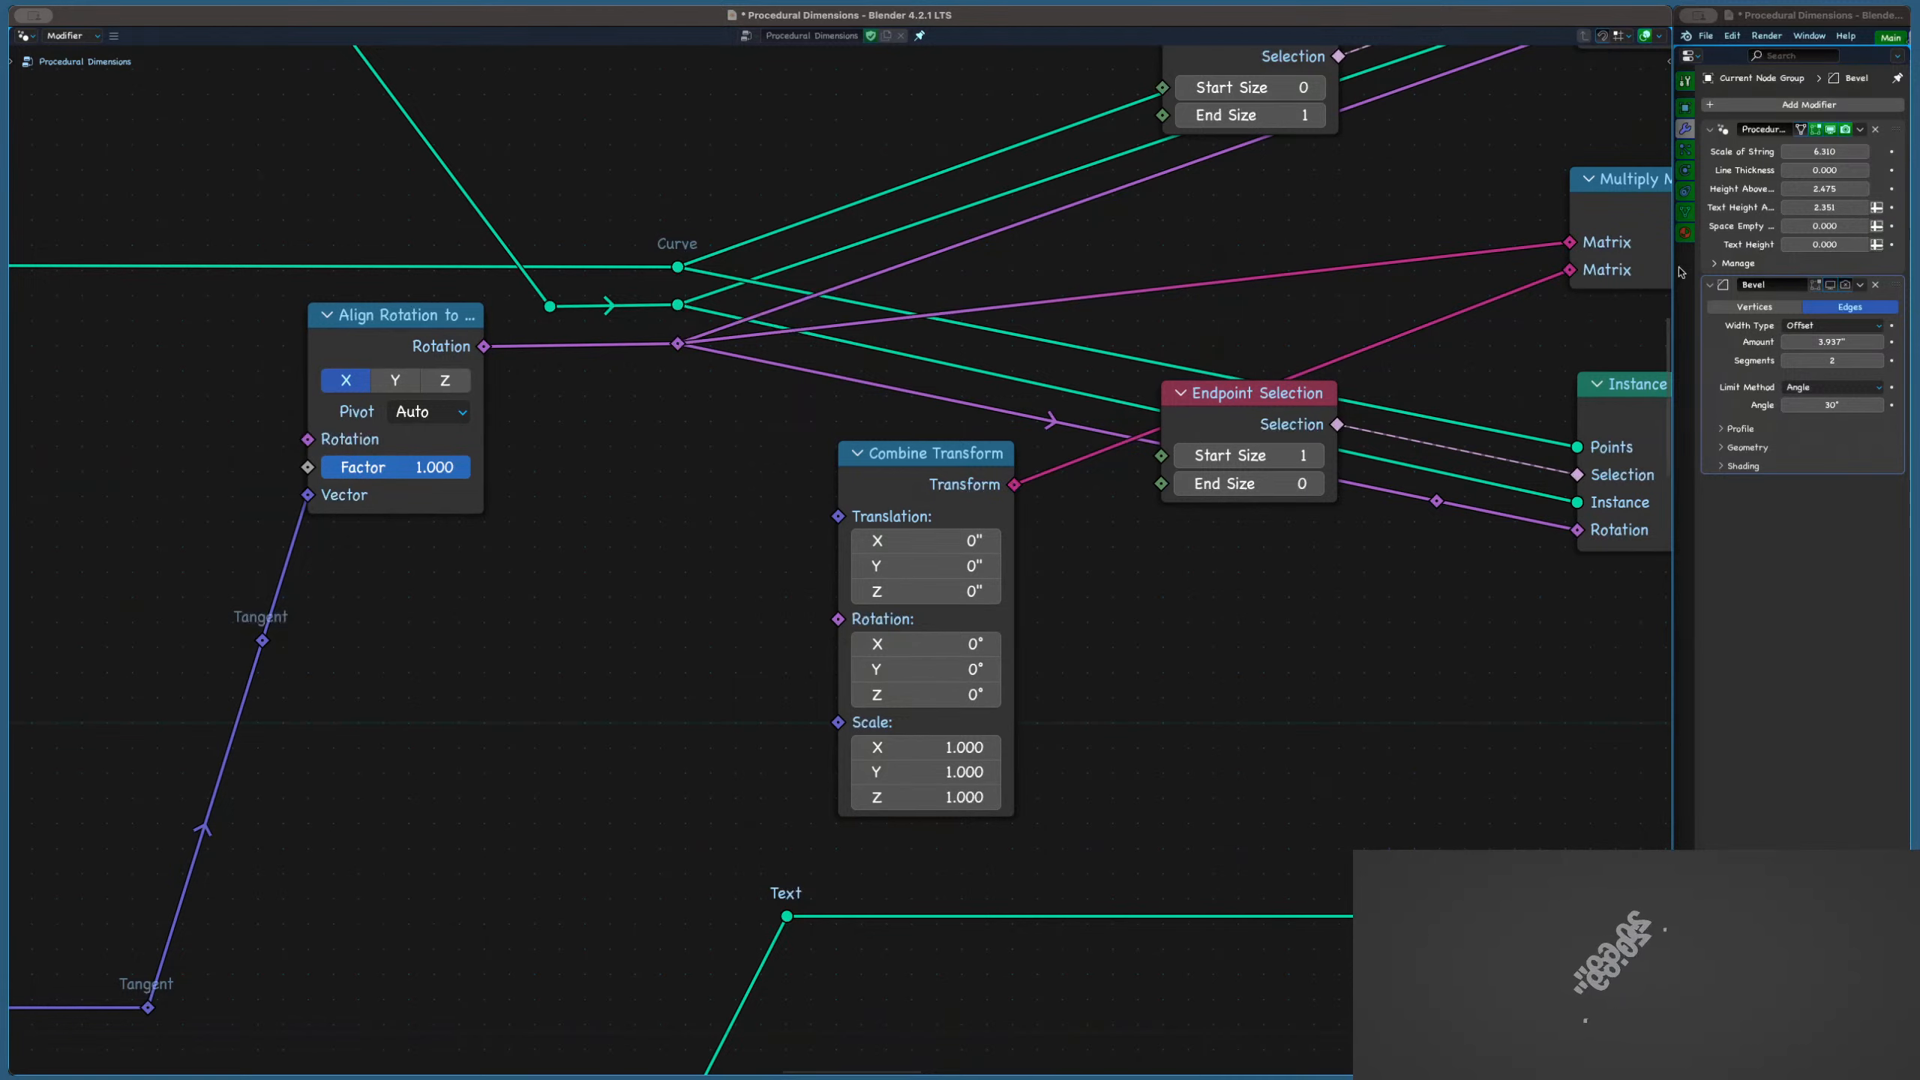
left_click_drag(1836, 195, 1845, 198)
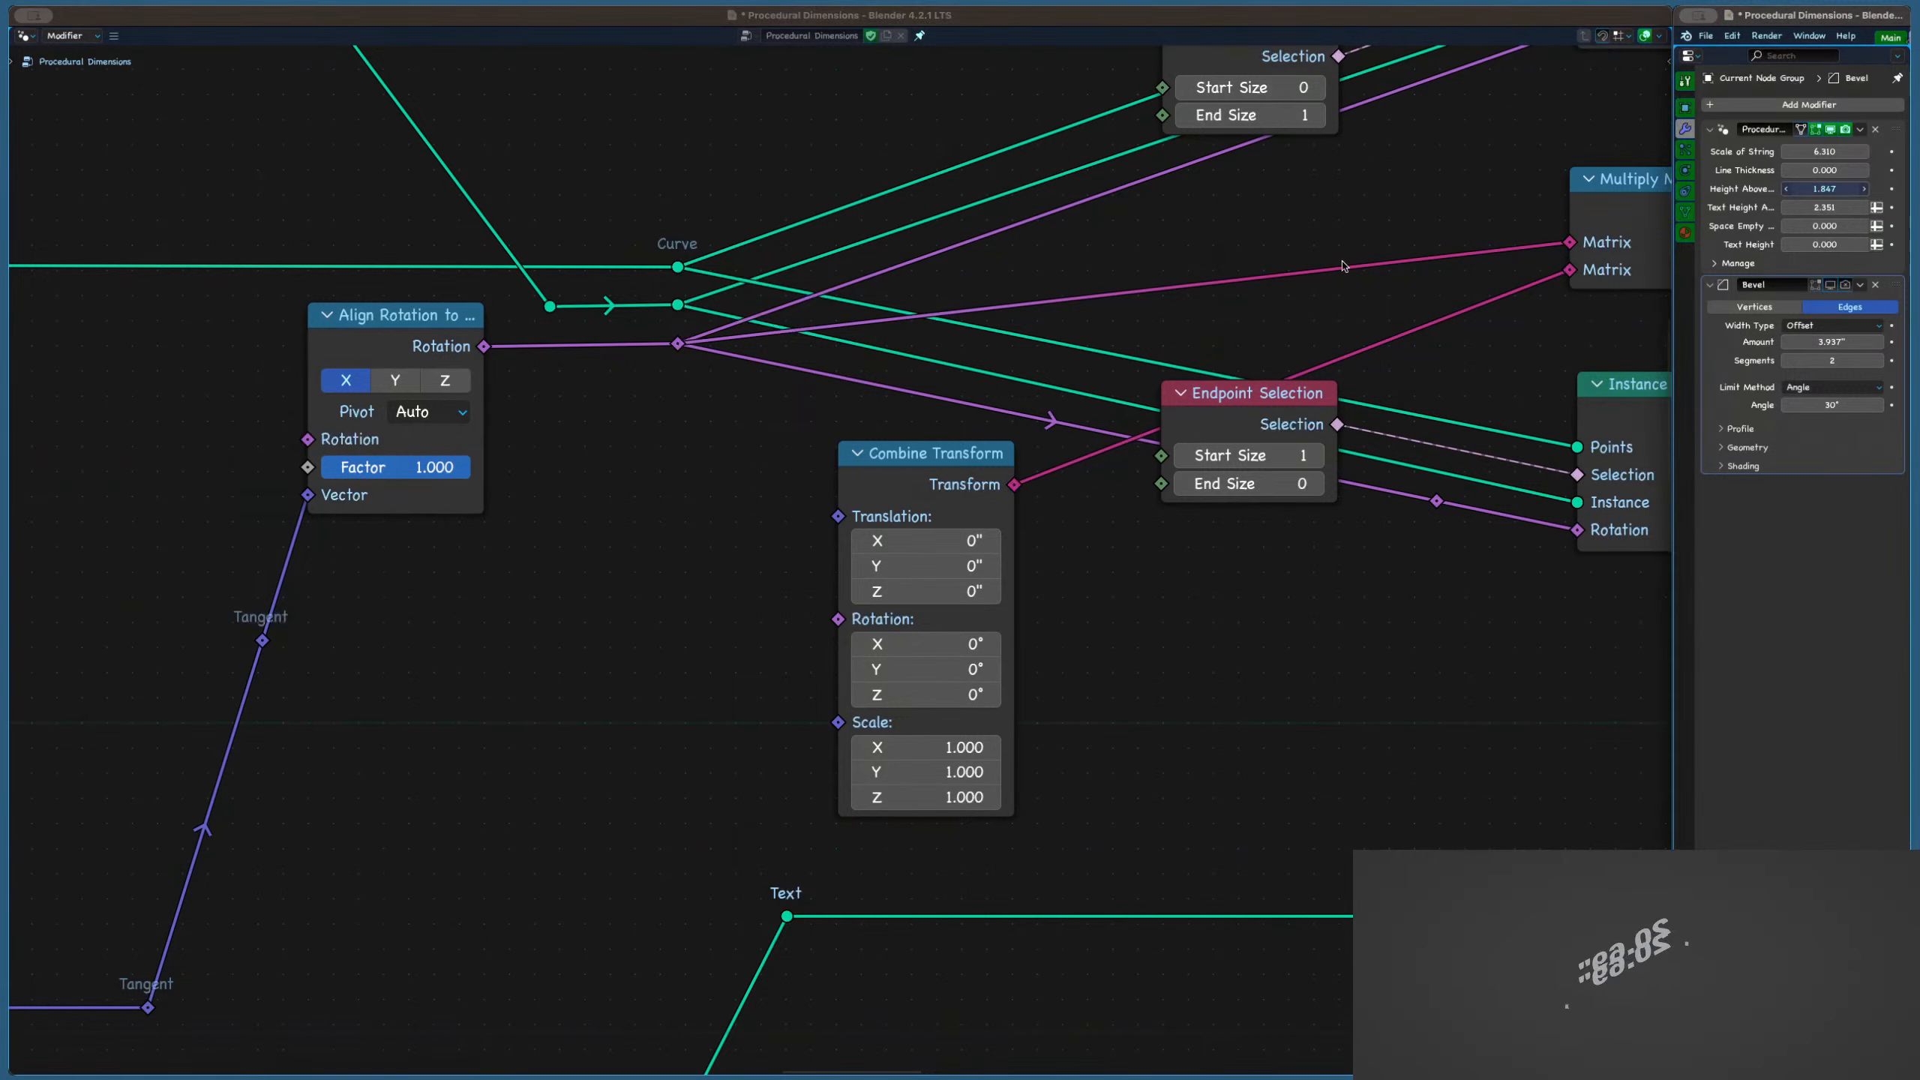
Add a Group Input node in the free space below and before the Align Rotation node
scroll(982, 462, "down", 2)
middle_click_drag(842, 488, 983, 462)
key("shift+a")
type("grou")
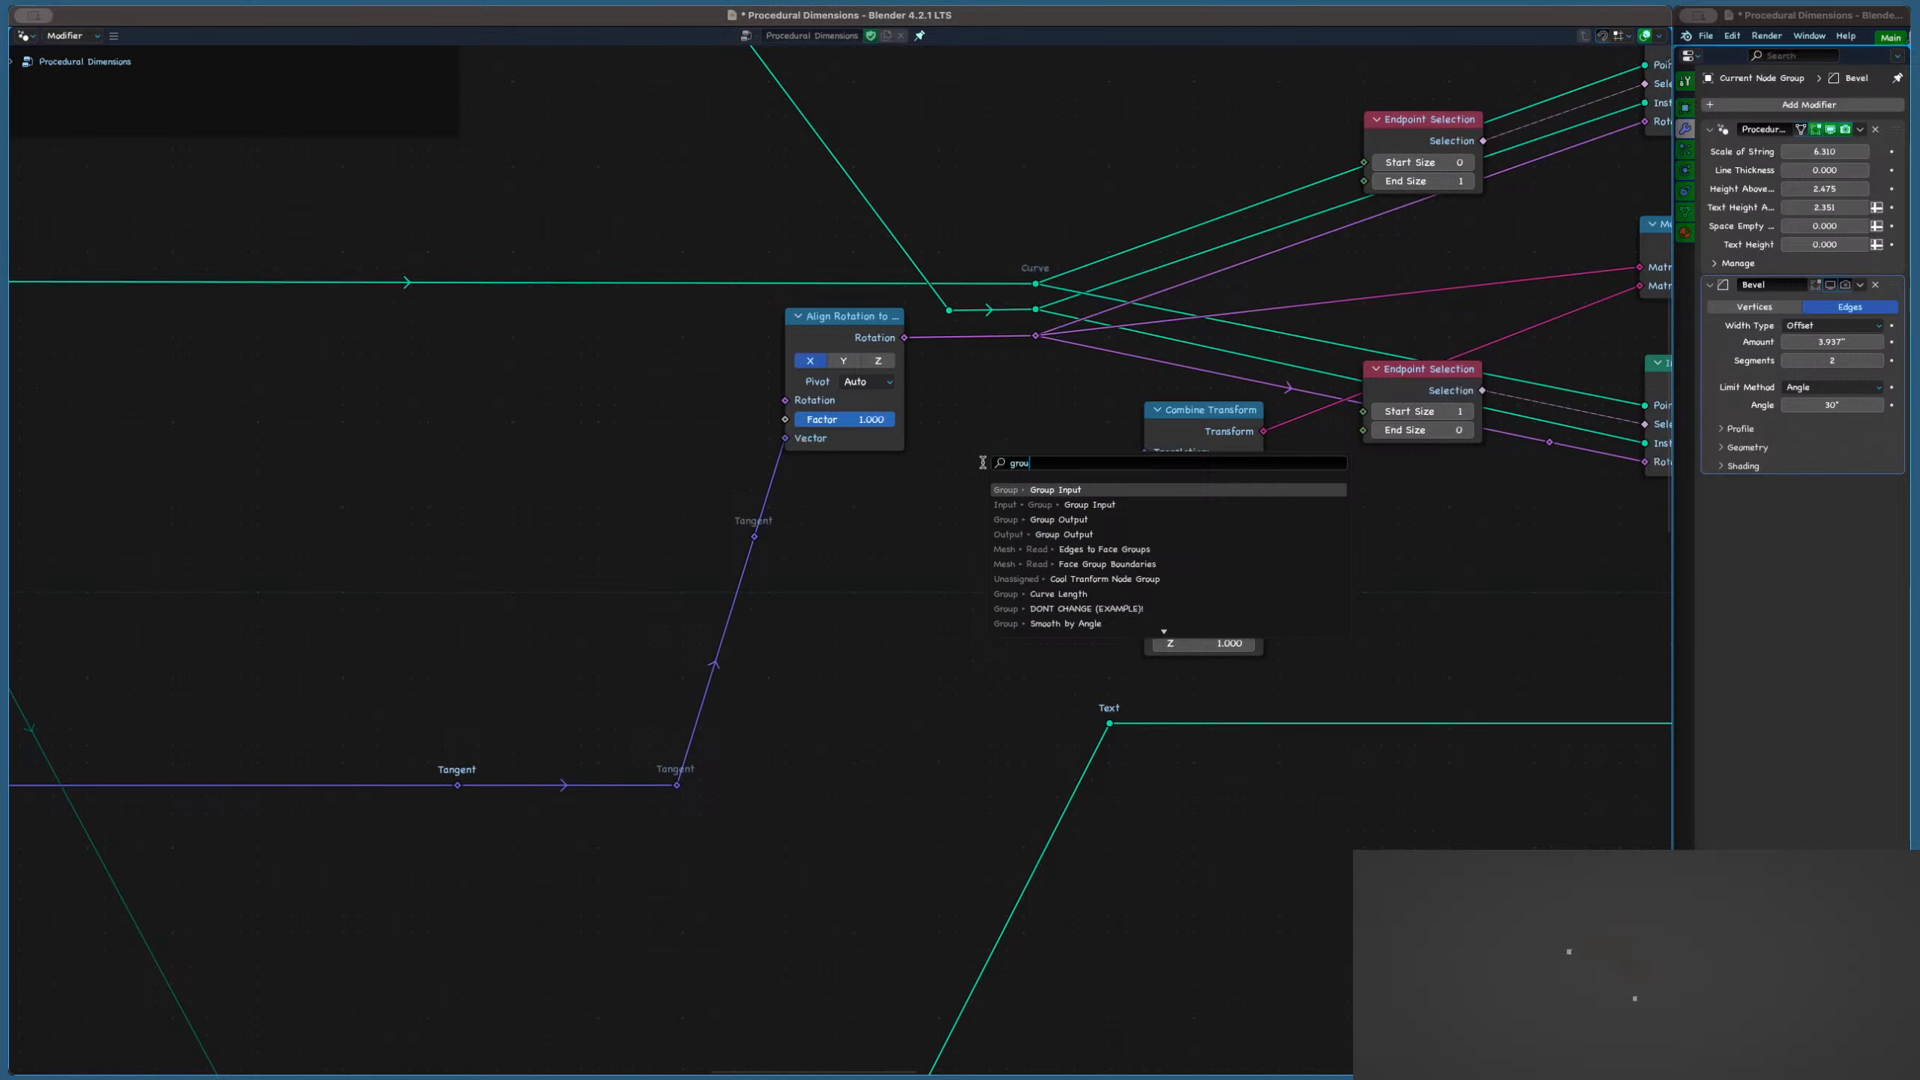
key("Return")
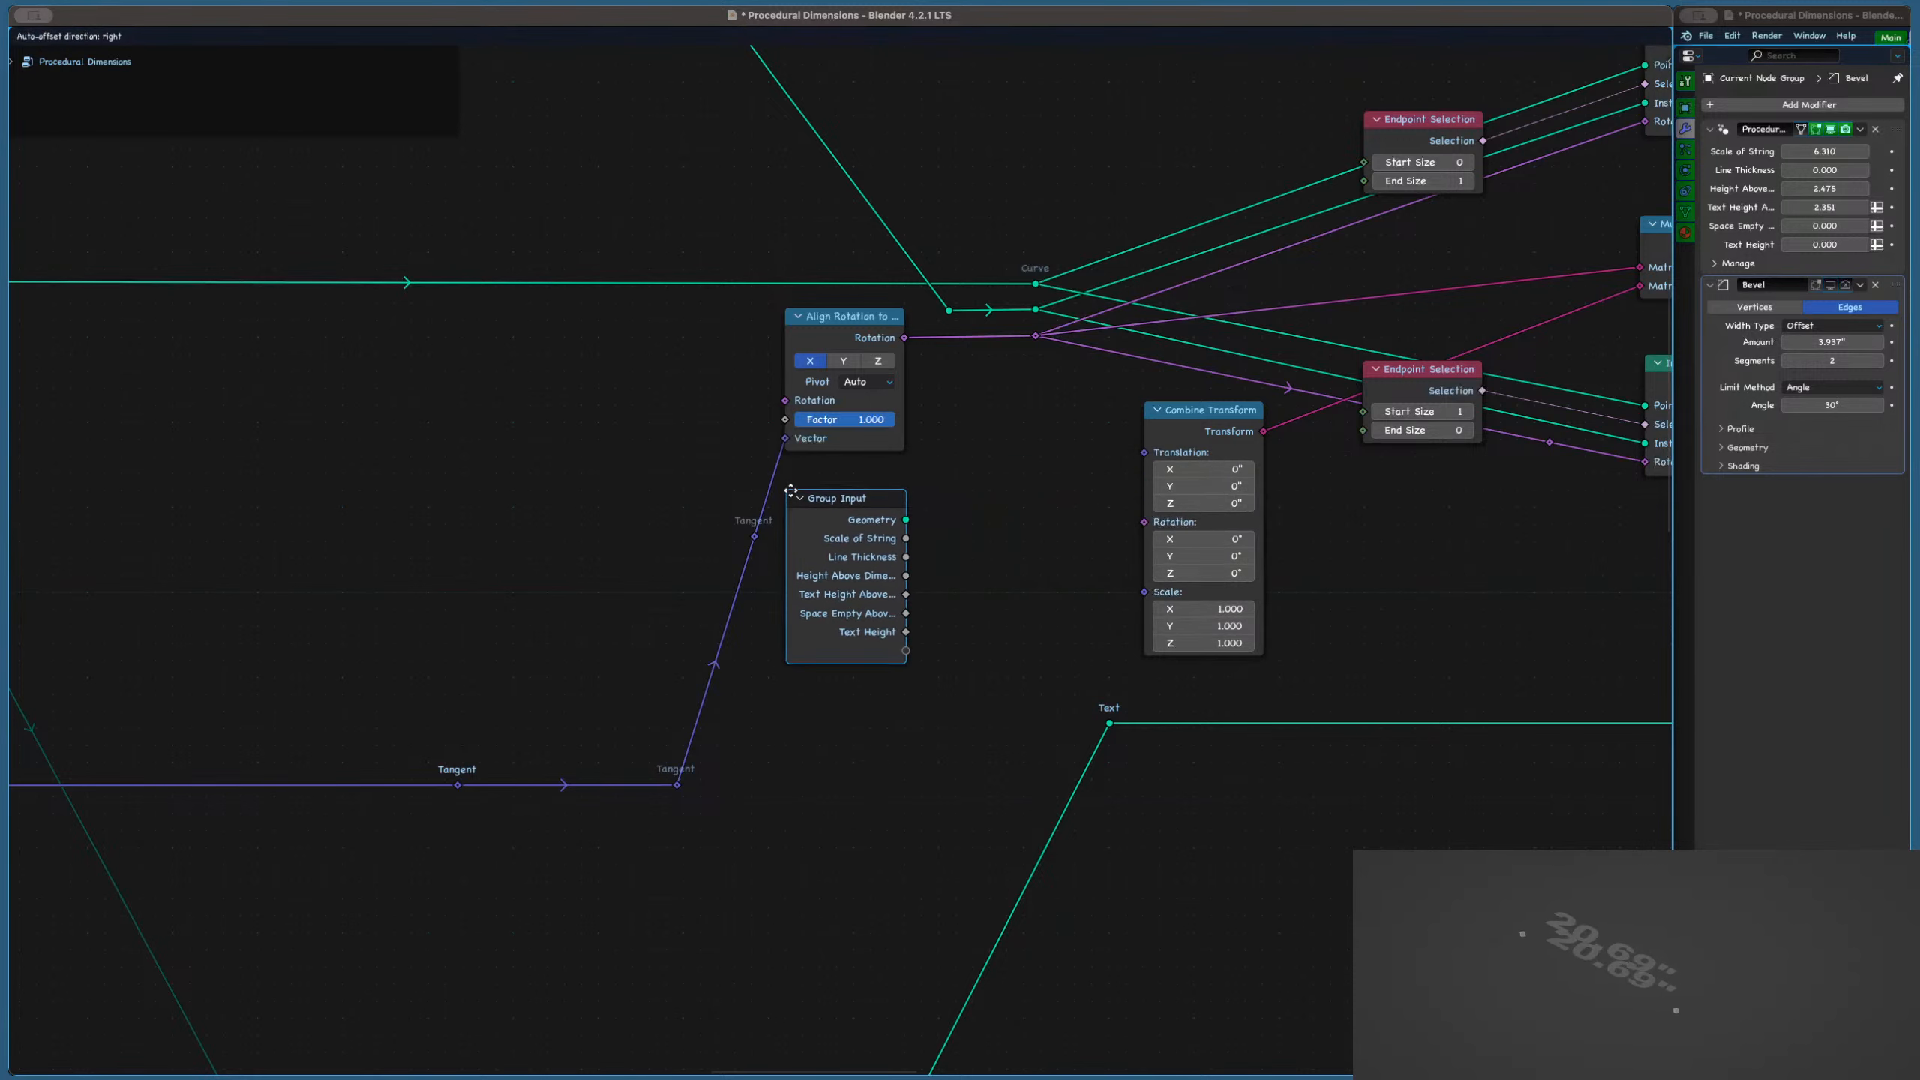
left_click(999, 511)
Add a Combine XYZ node feeding the Combine Transform's Translation, with Height Above Dimension connected to its Y component
key("shift+a")
type("comb")
key("Return")
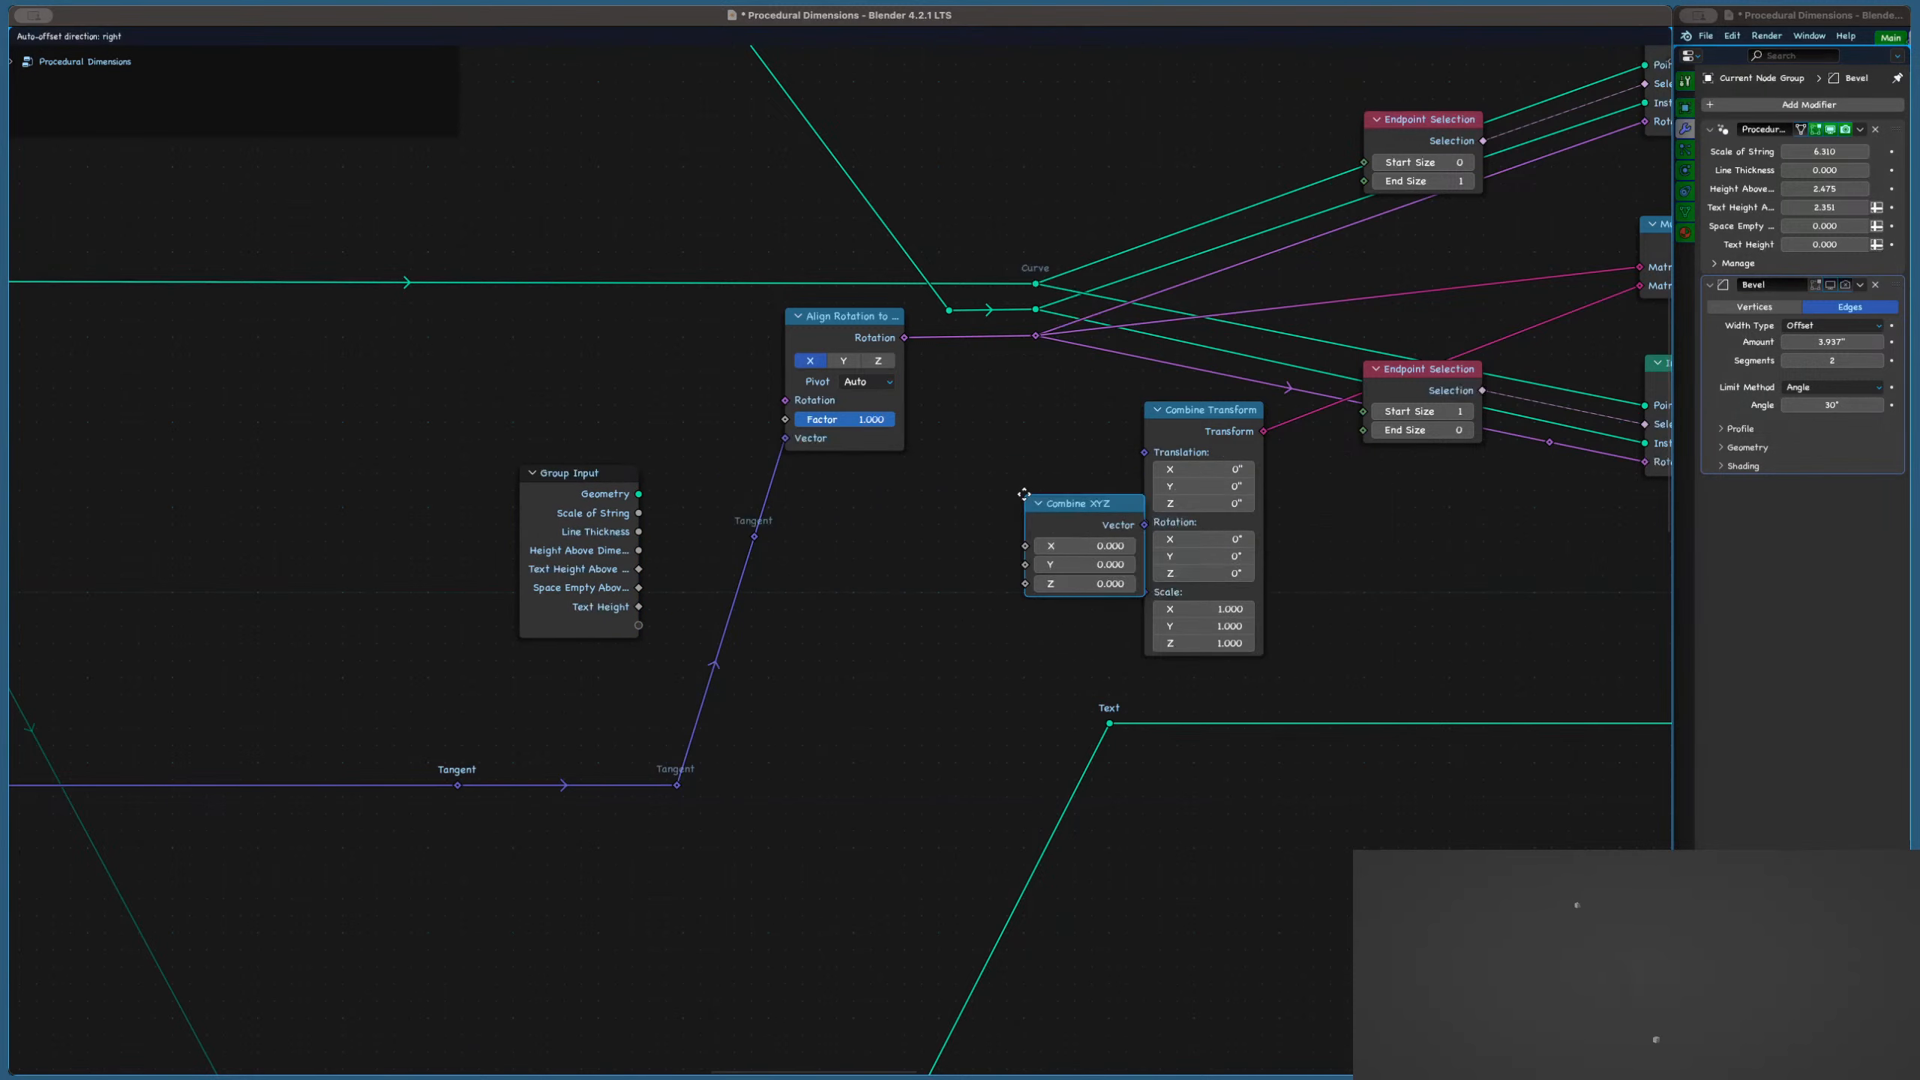
left_click(982, 475)
left_click_drag(1029, 463, 1143, 451)
scroll(625, 589, "up", 2)
left_click_drag(644, 536, 1061, 488)
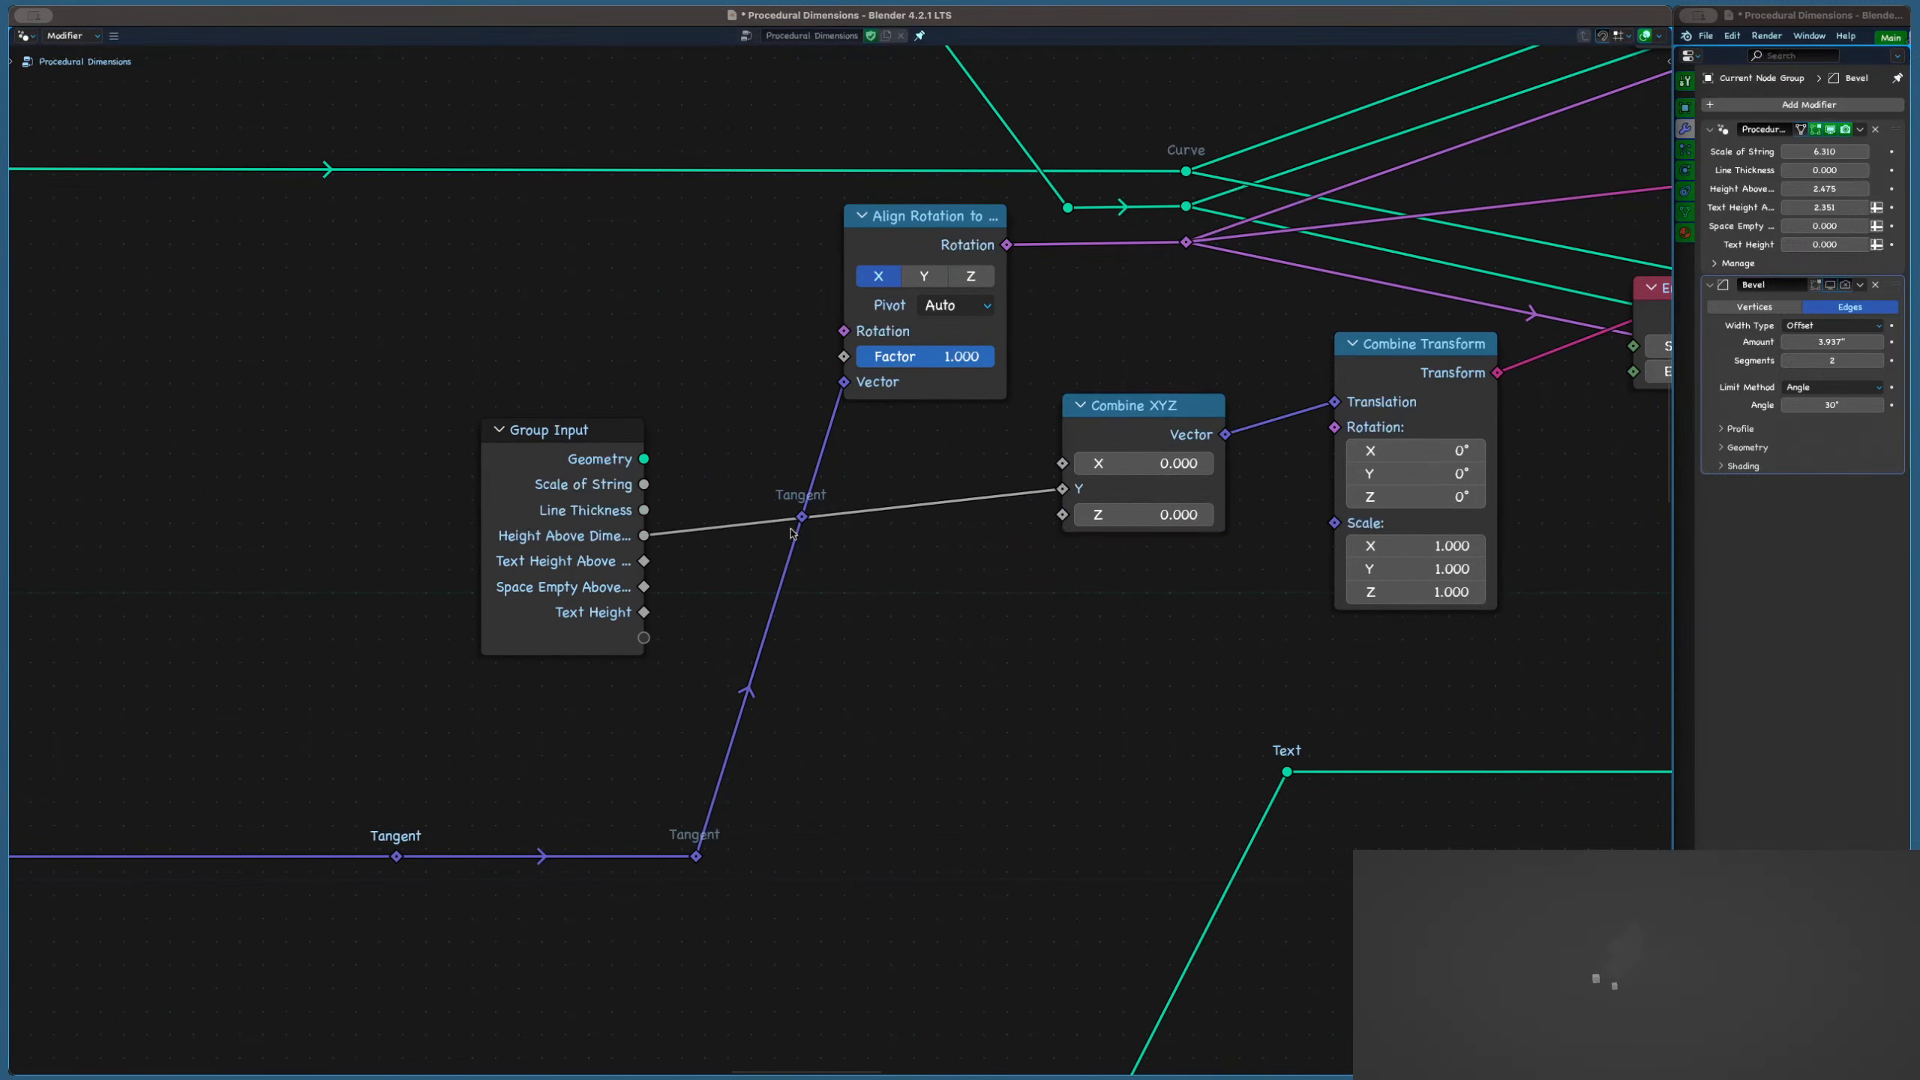
Insert an x > m conversion group between Height Above Dimension and the Combine XYZ's Y, with the in unit enabled
key("shift+a")
type("x > m")
key("Return")
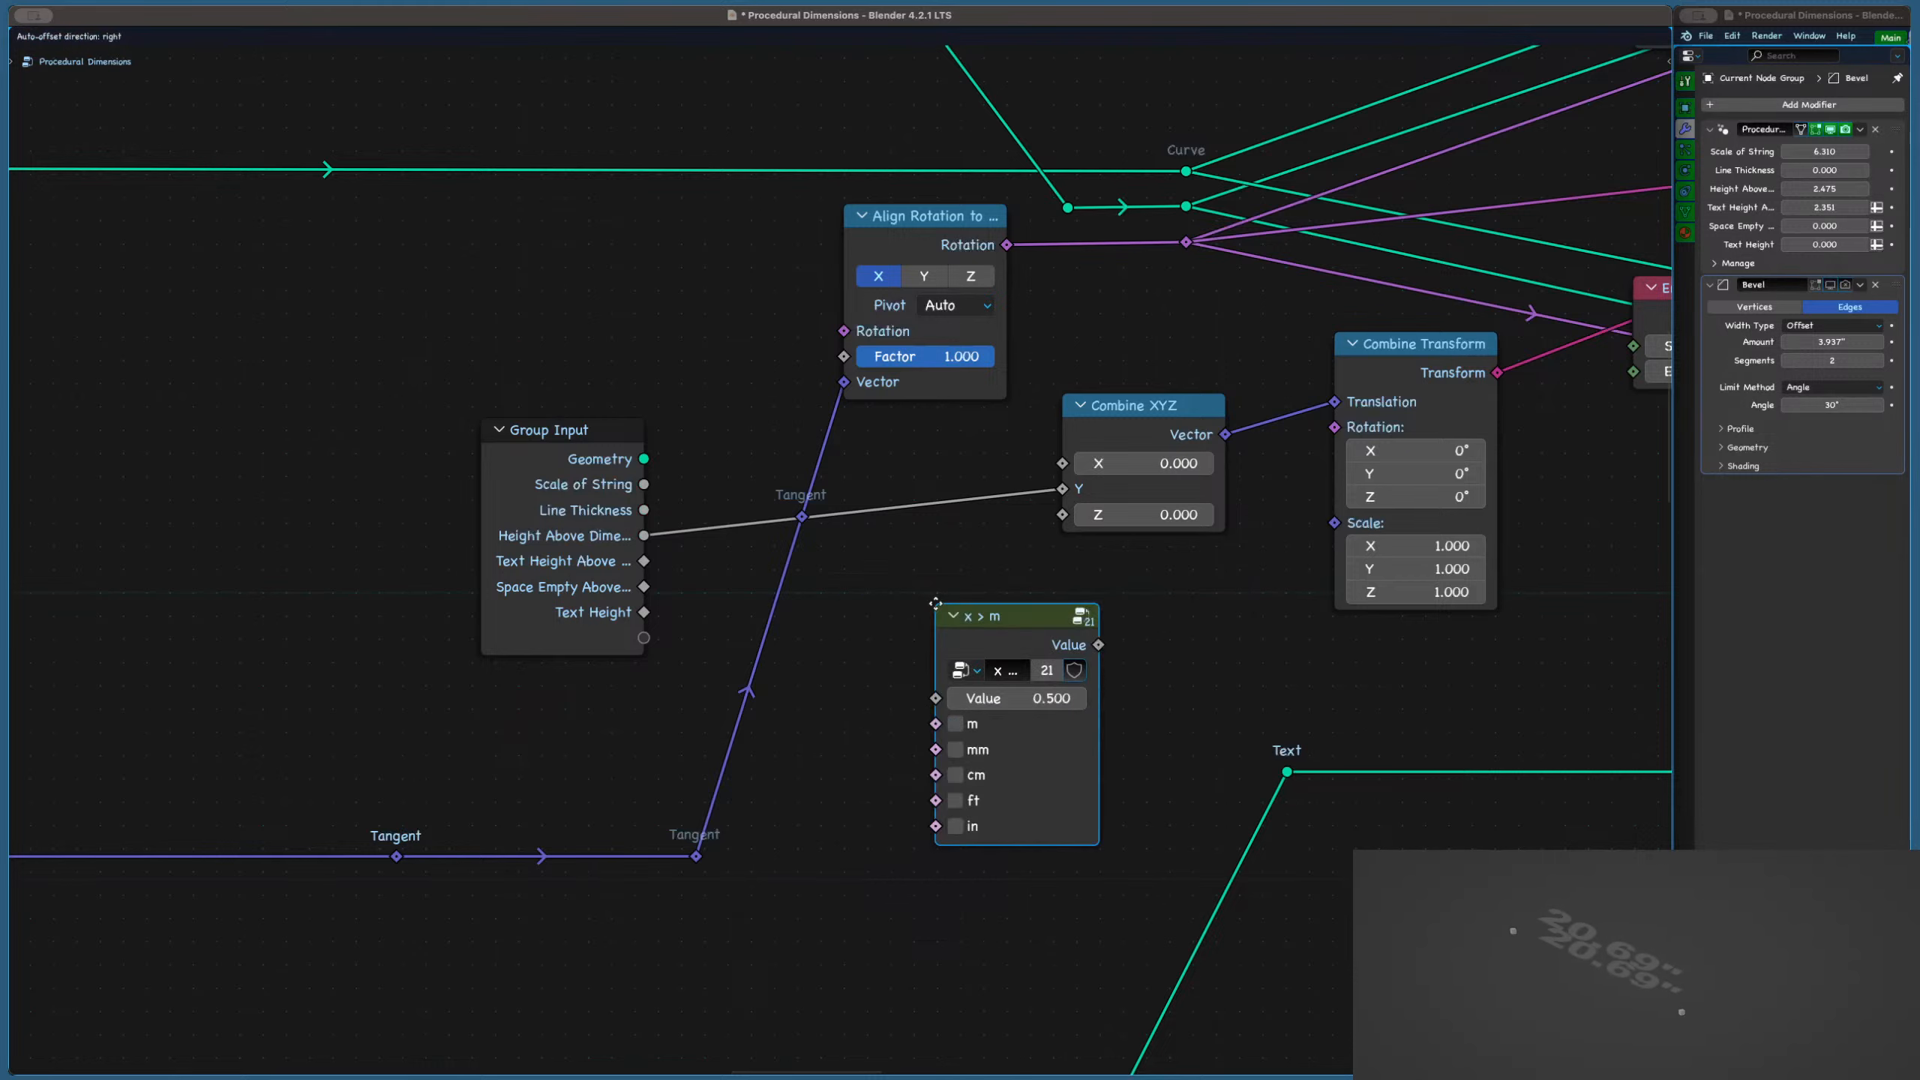
left_click(853, 473)
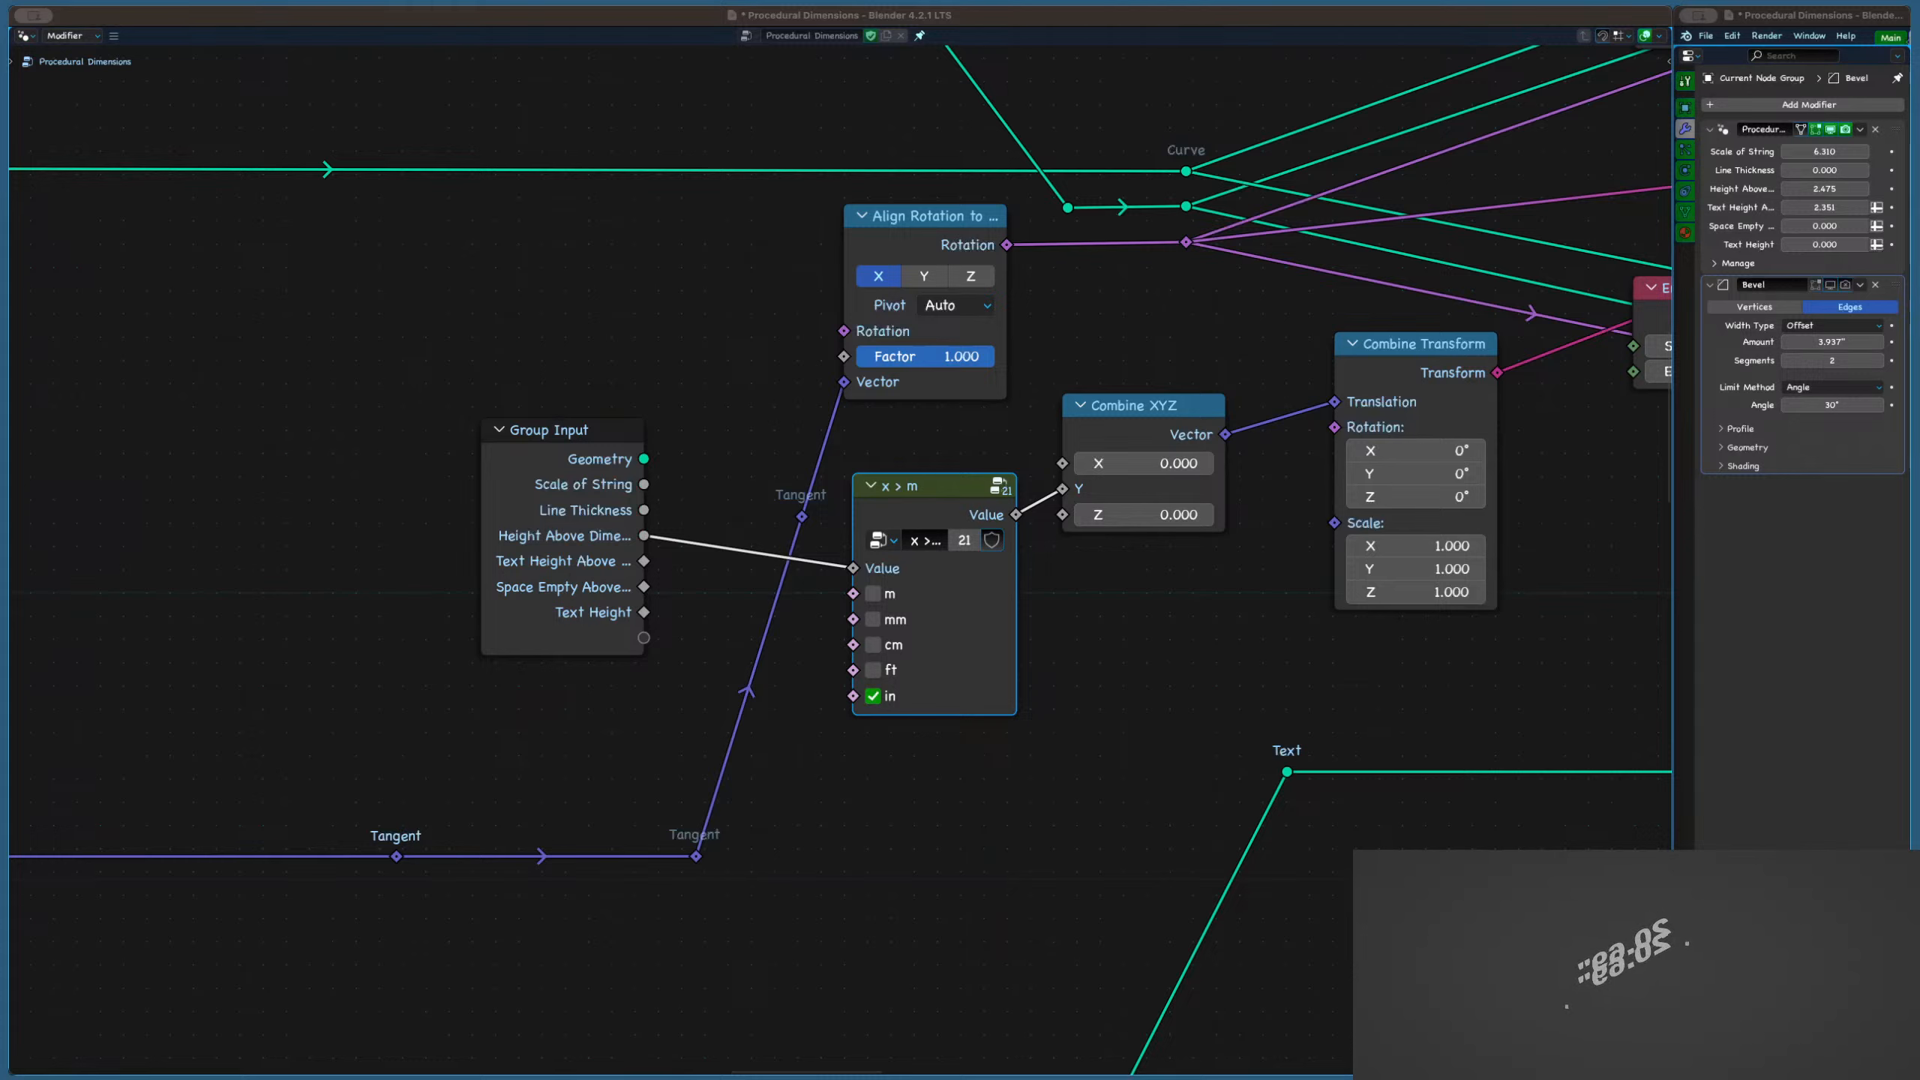
left_click(1154, 657)
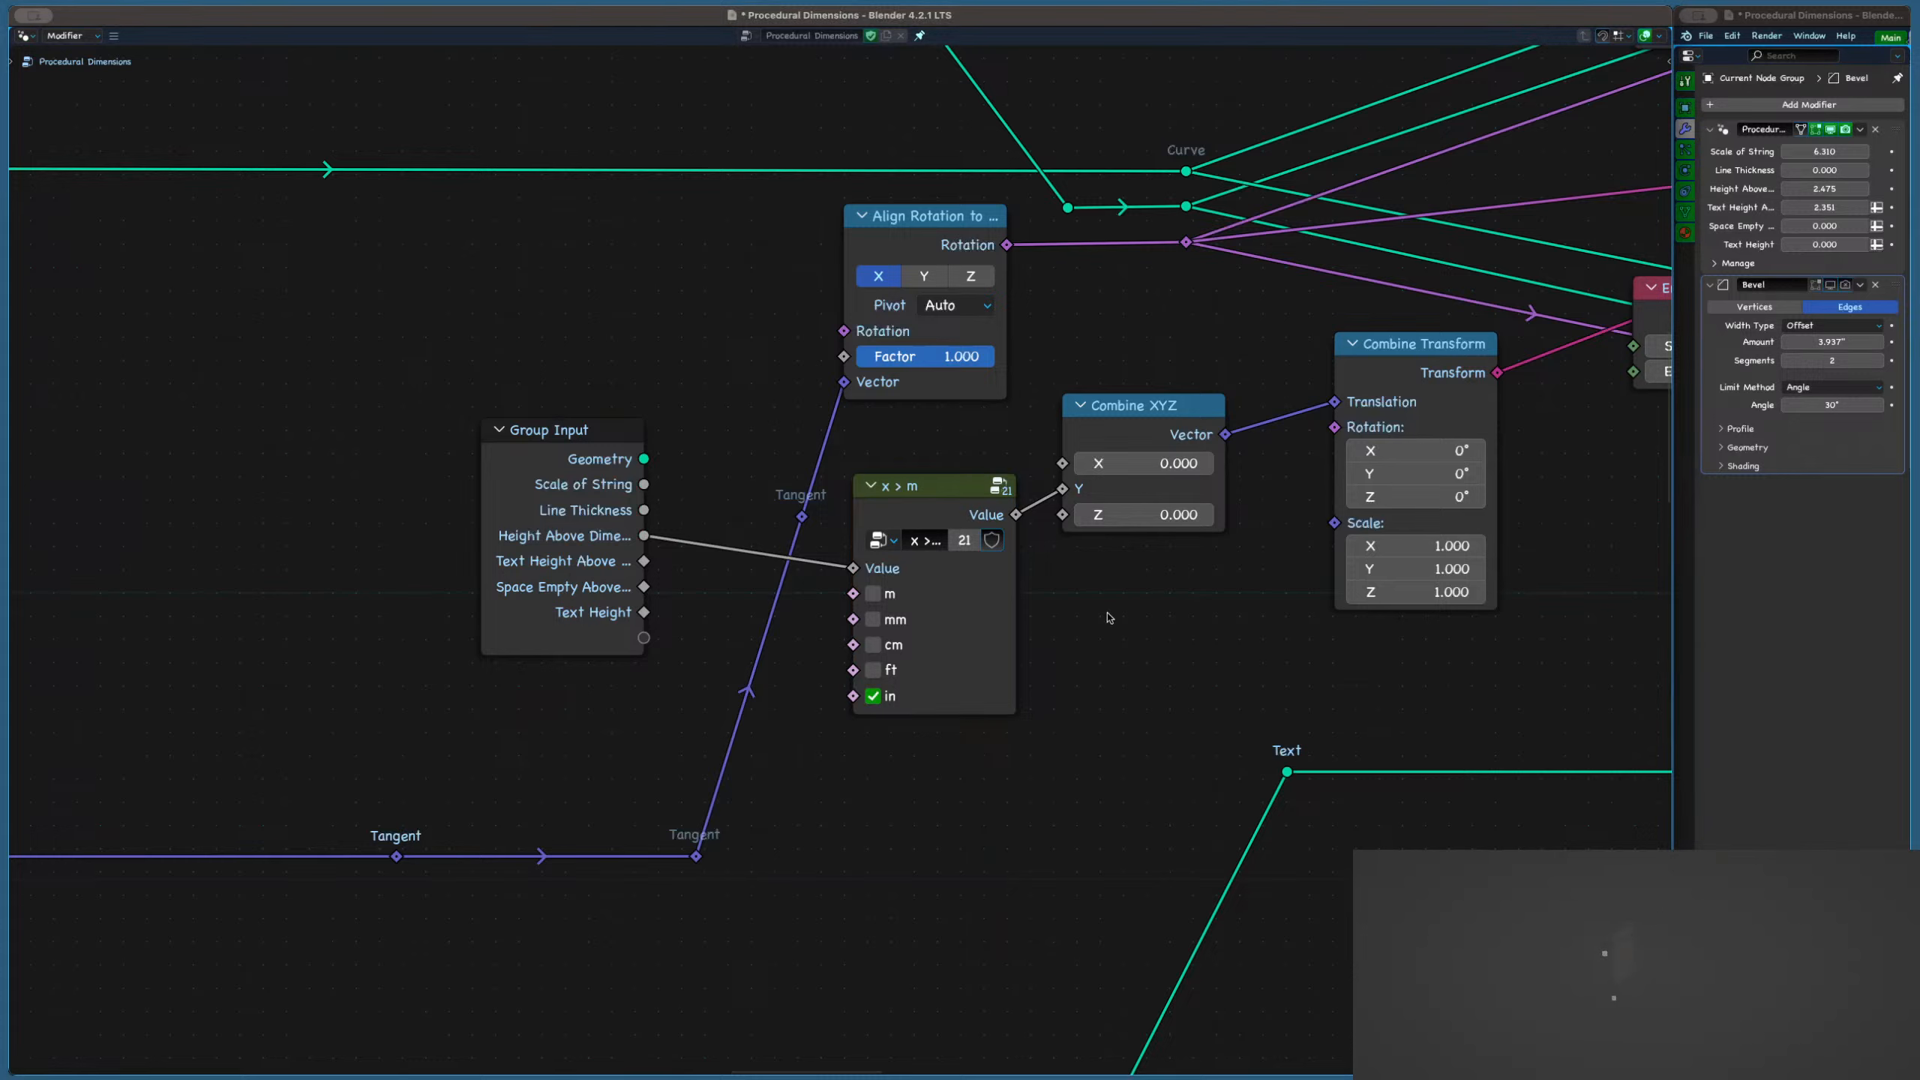
Delete the Viewer node attached to the Join Geometry node before the Final Touches frame
middle_click_drag(1228, 571, 1055, 598)
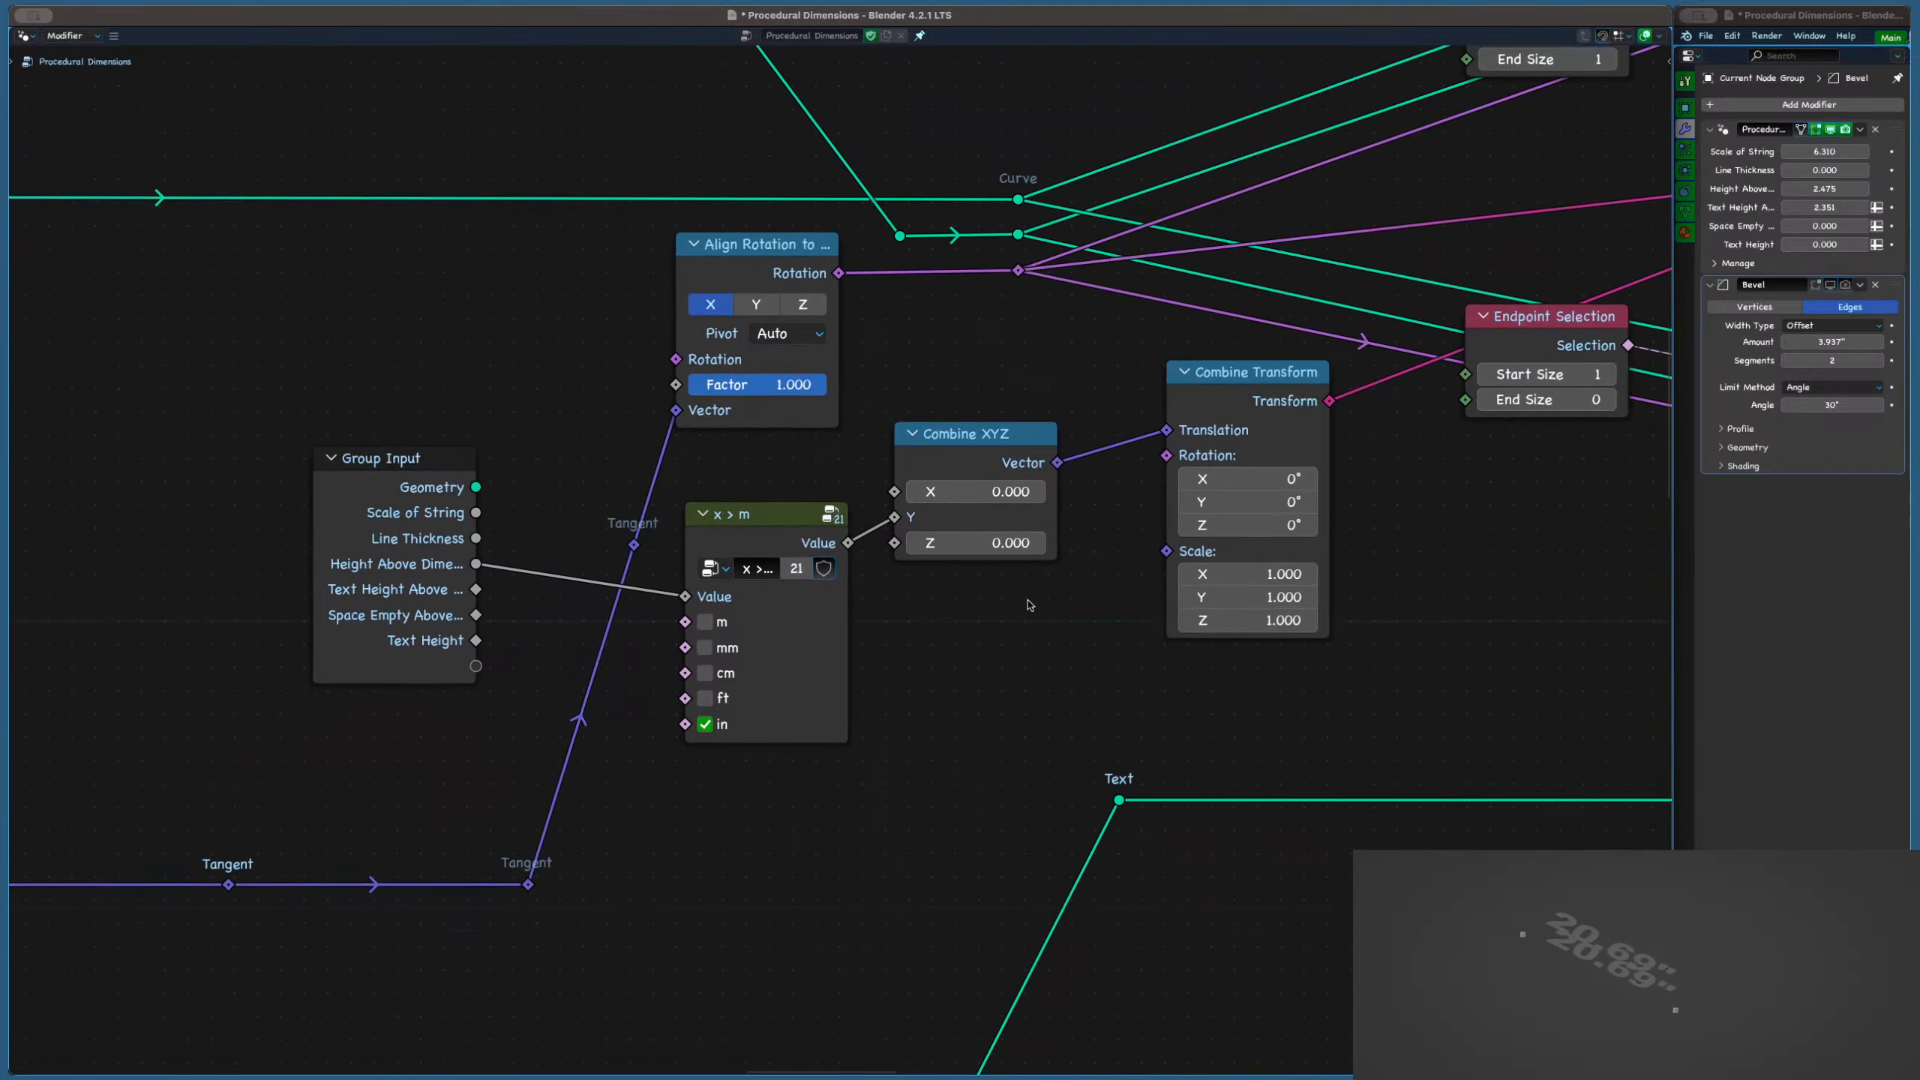
scroll(1027, 605, "down", 8)
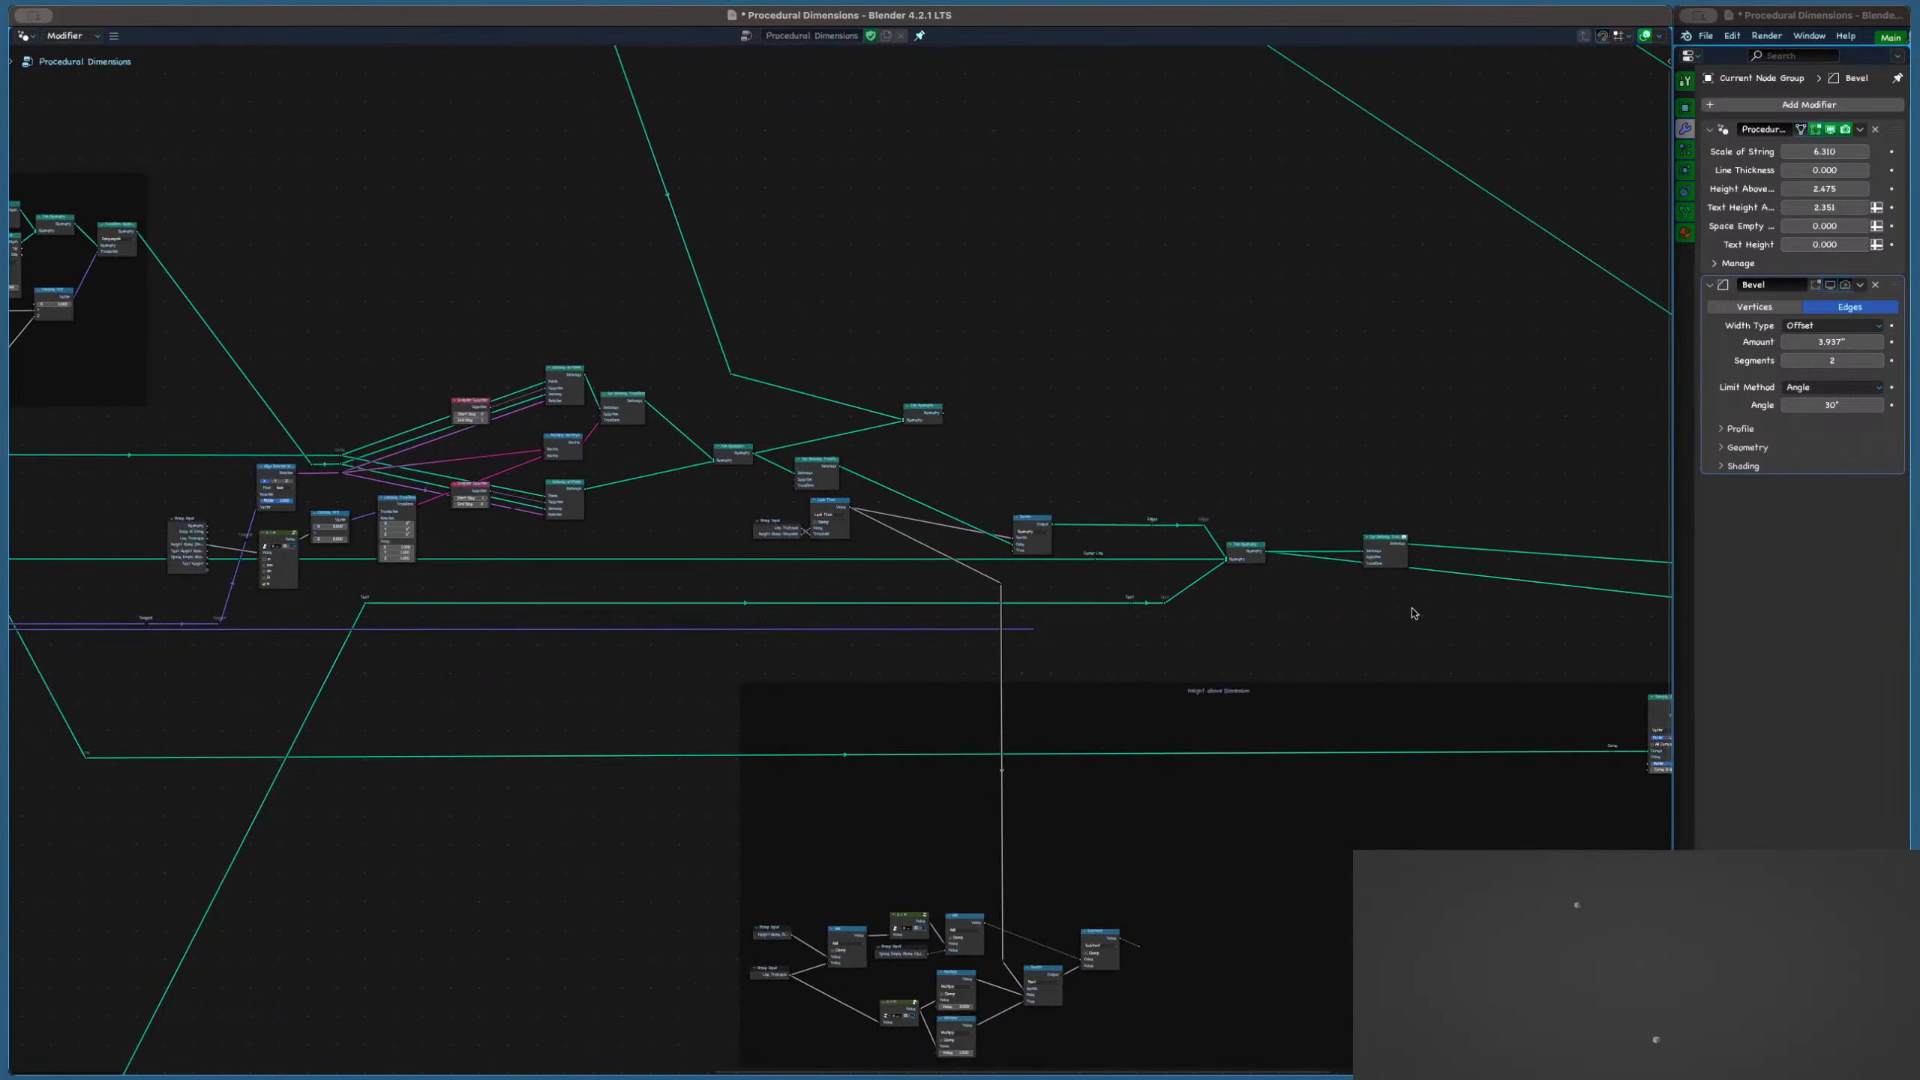
middle_click_drag(1409, 609, 723, 454)
middle_click_drag(1382, 514, 1134, 519)
scroll(1164, 519, "up", 4)
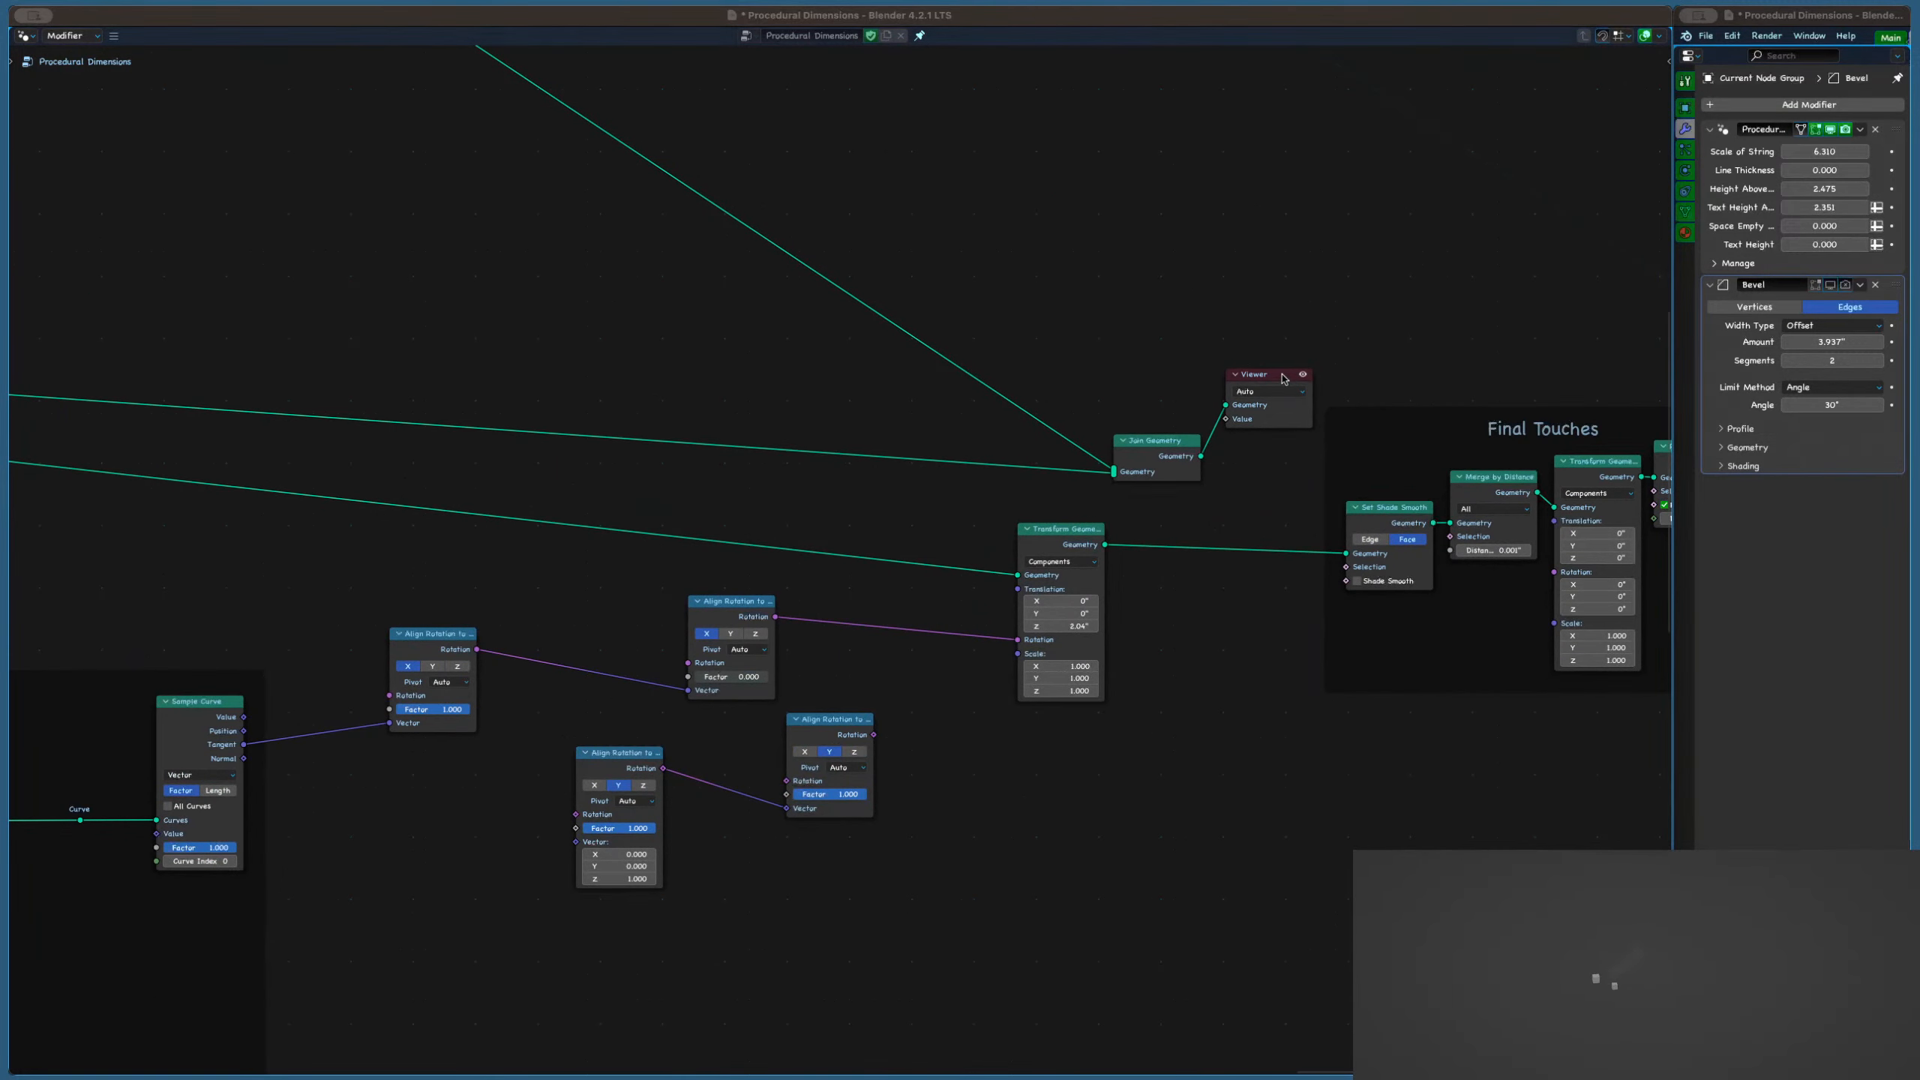
key("x")
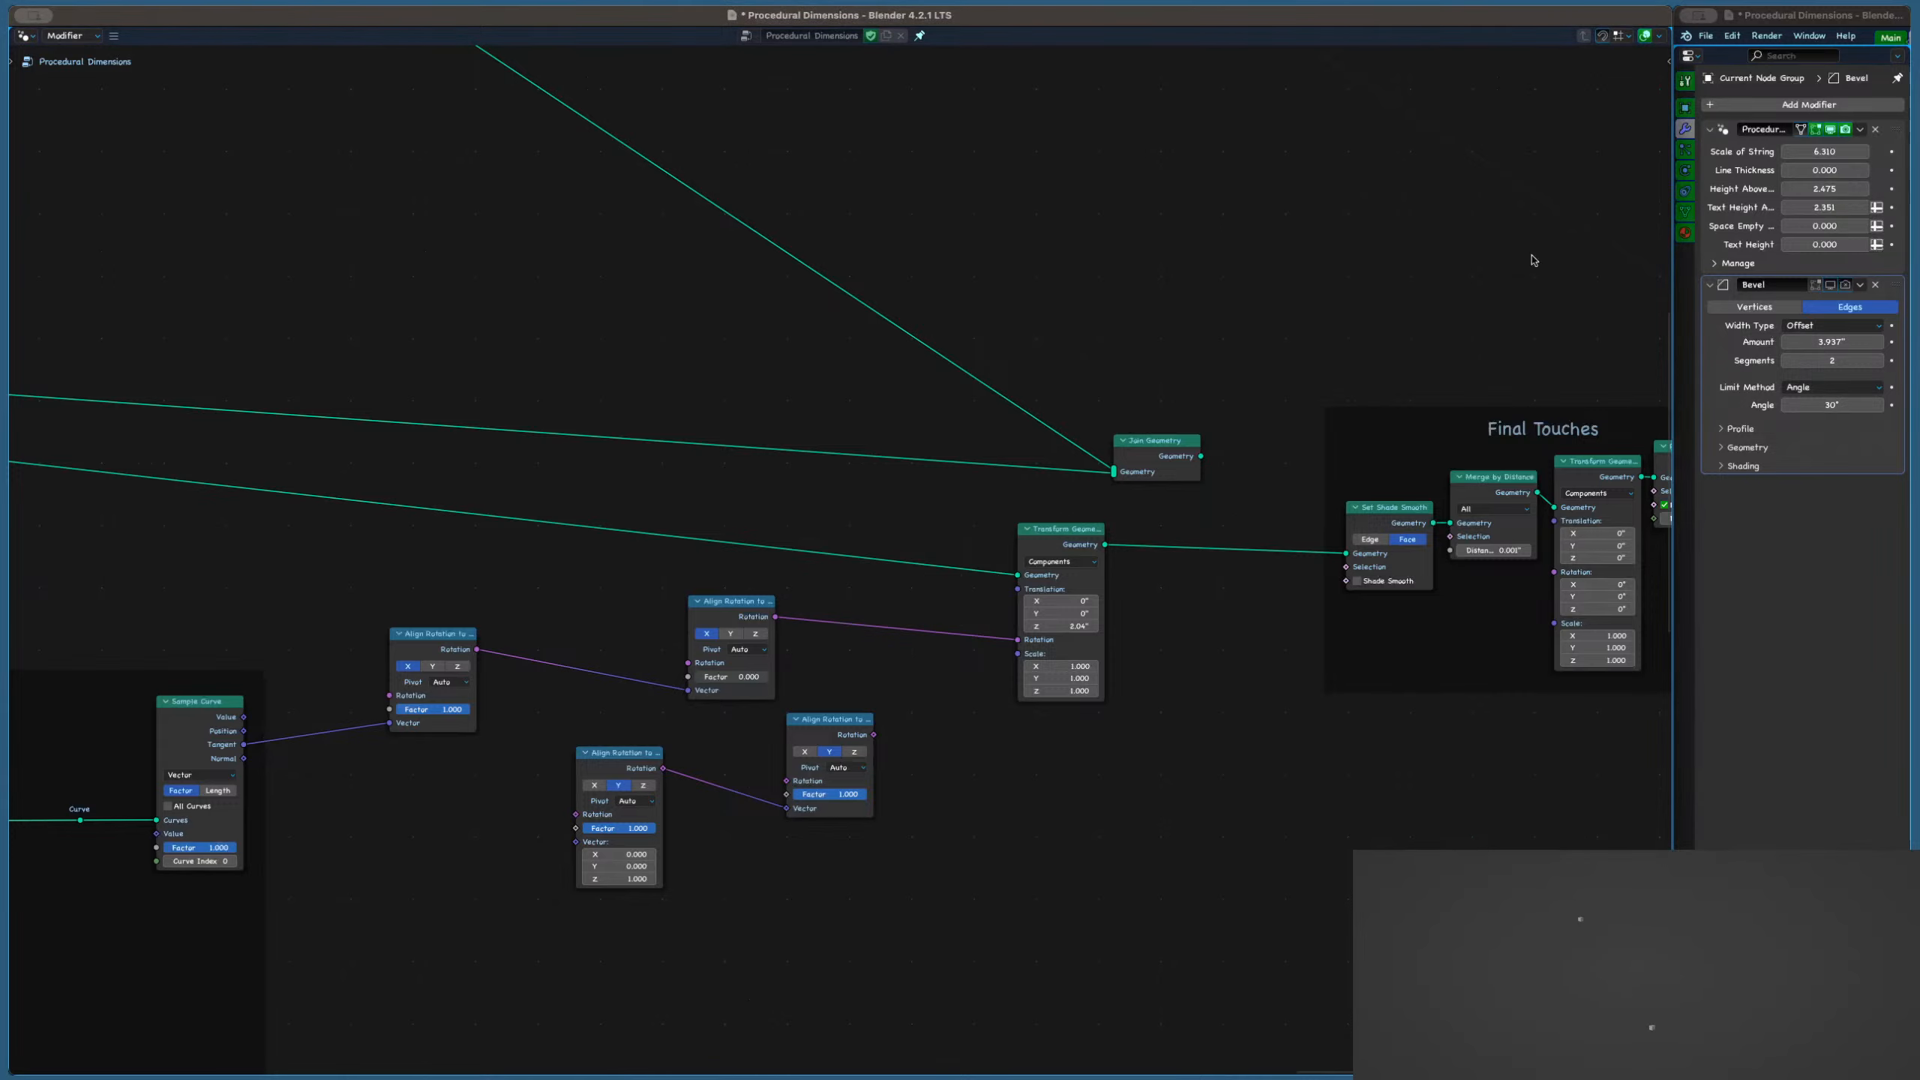
Set the Procedural Dimensions modifier's Line Thickness to 0.248
left_click_drag(1827, 171, 1846, 171)
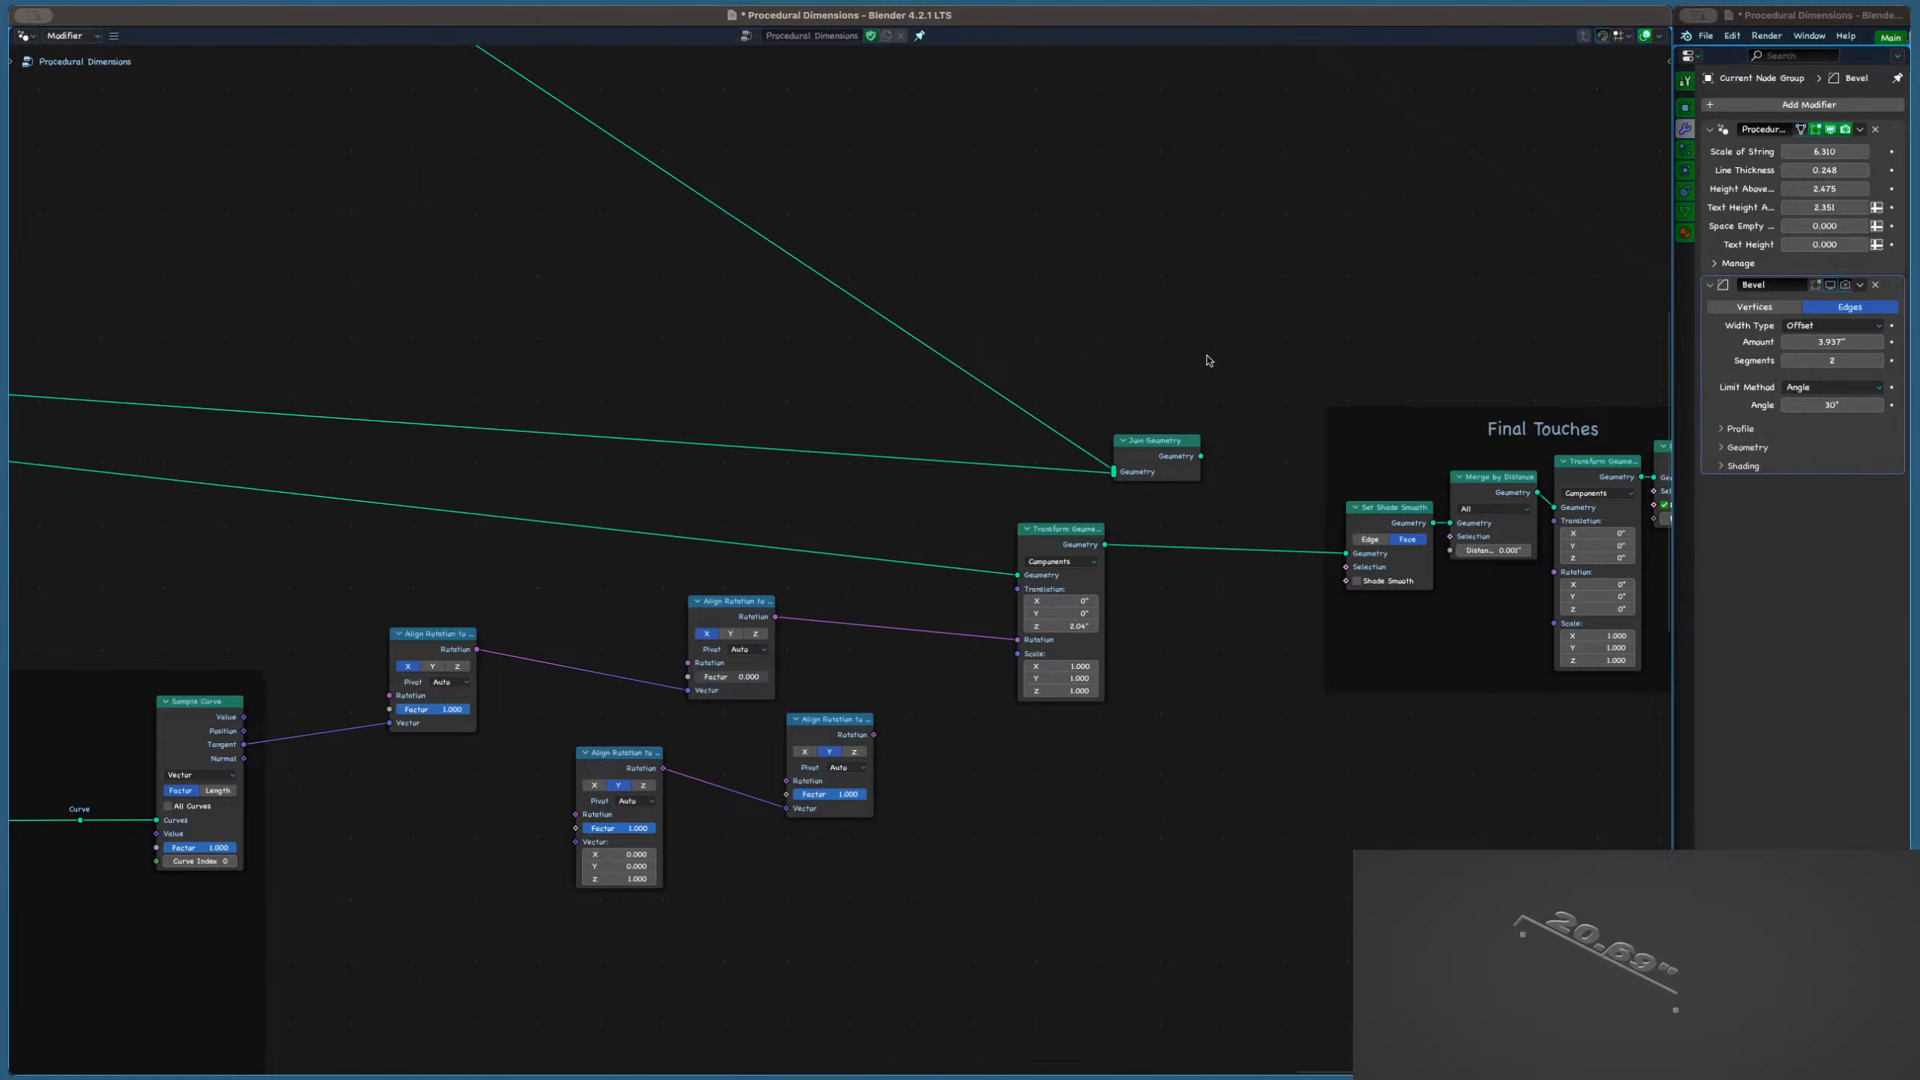
scroll(1208, 361, "down", 6)
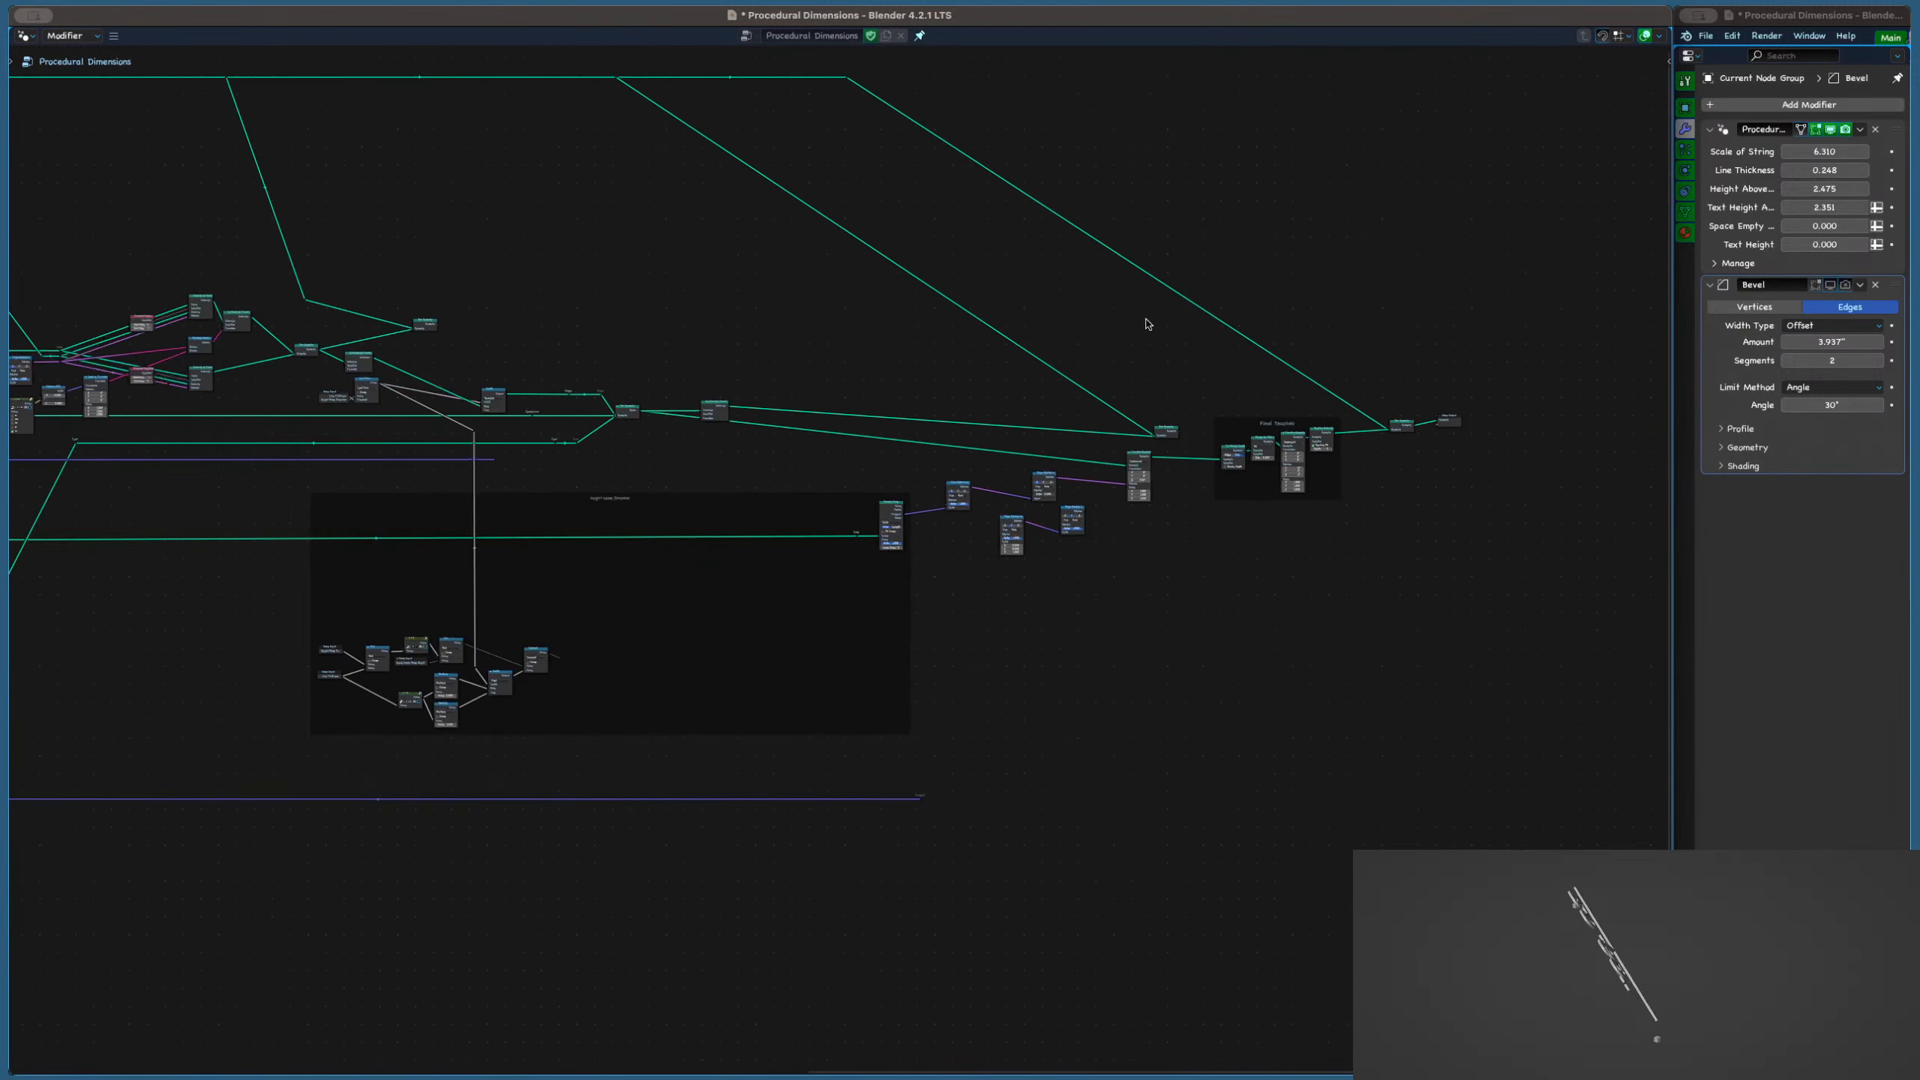
Connect the Join Geometry output to the Set Shade Smooth geometry input in the Final Touches frame, replacing the Transform Geometry link
scroll(1247, 326, "right", 3)
scroll(1229, 453, "up", 6)
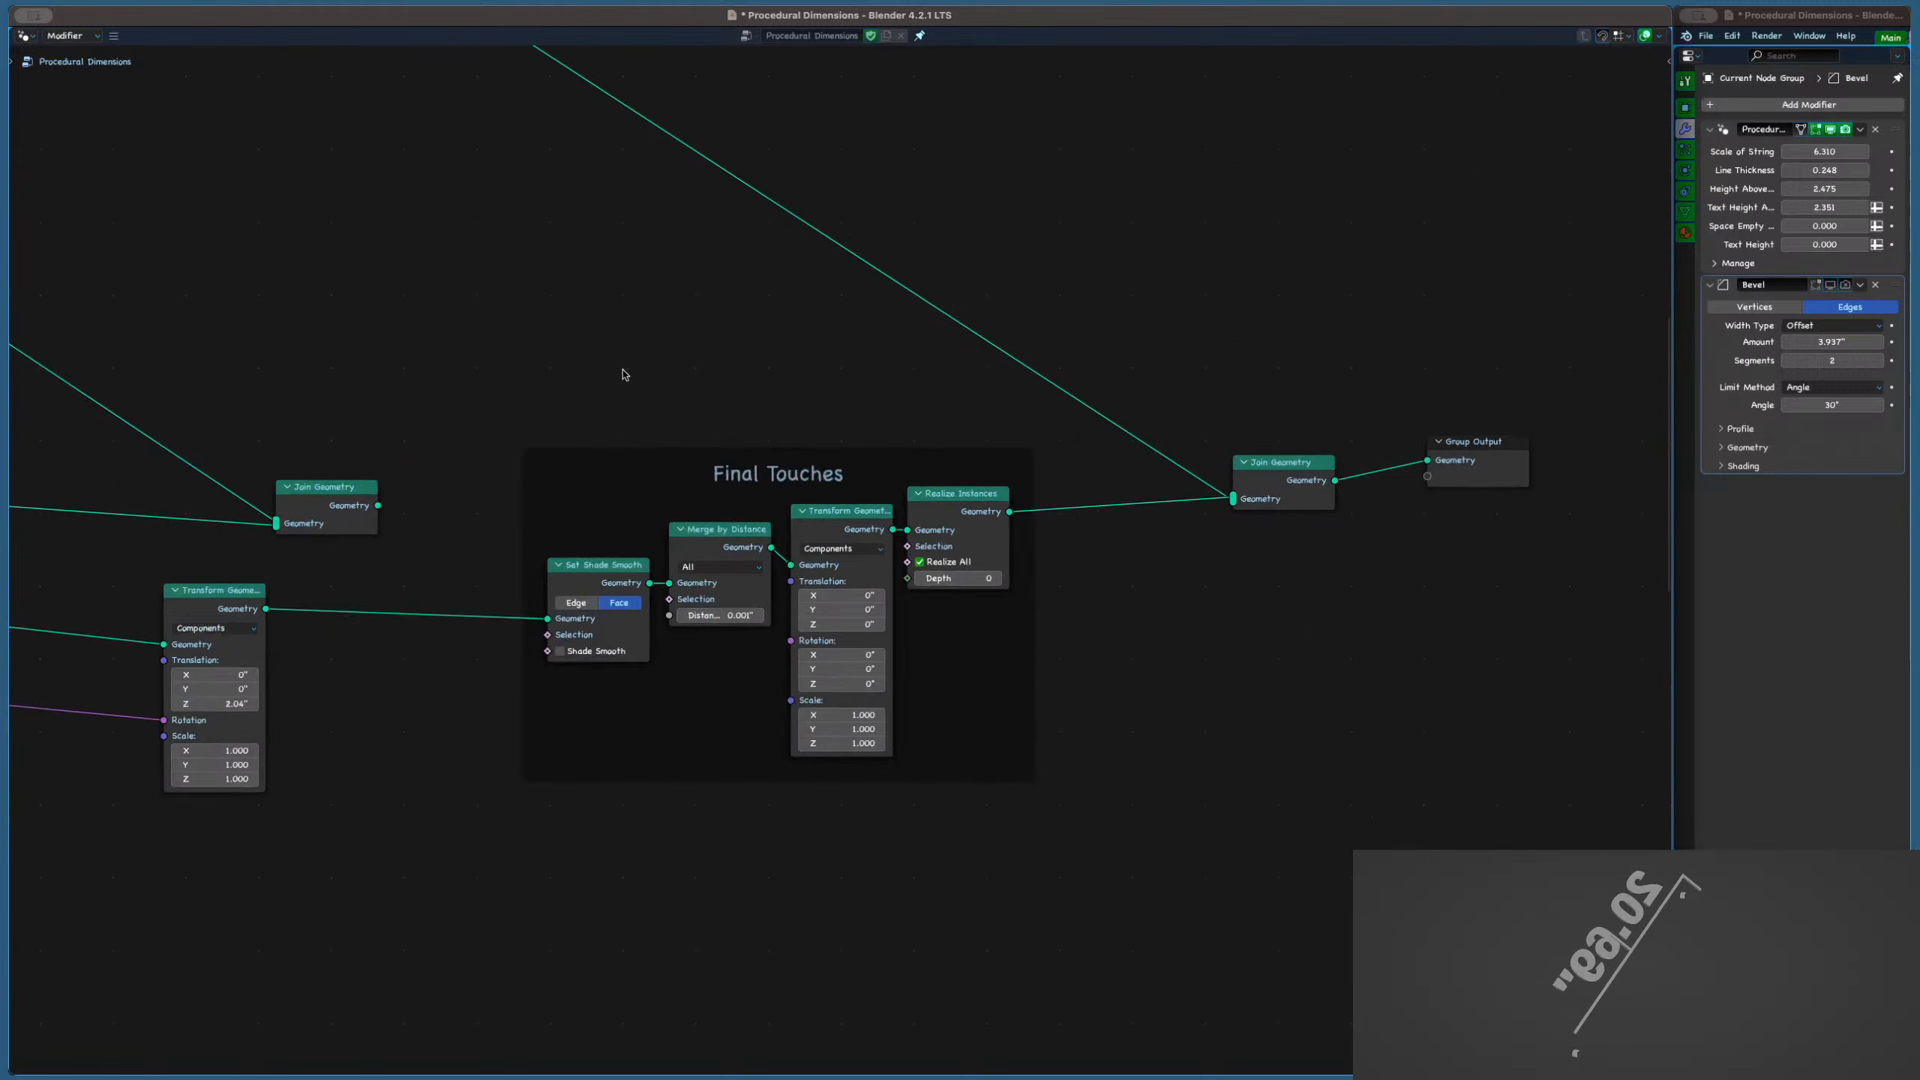
middle_click_drag(330, 422, 1110, 402)
scroll(1109, 403, "down", 4)
left_click_drag(1142, 457, 1258, 534)
Duplicate the Multiply Matrices node and place the copy between the lower Instance on Points and the second Set Instance Transform
middle_click_drag(1029, 372, 1239, 408)
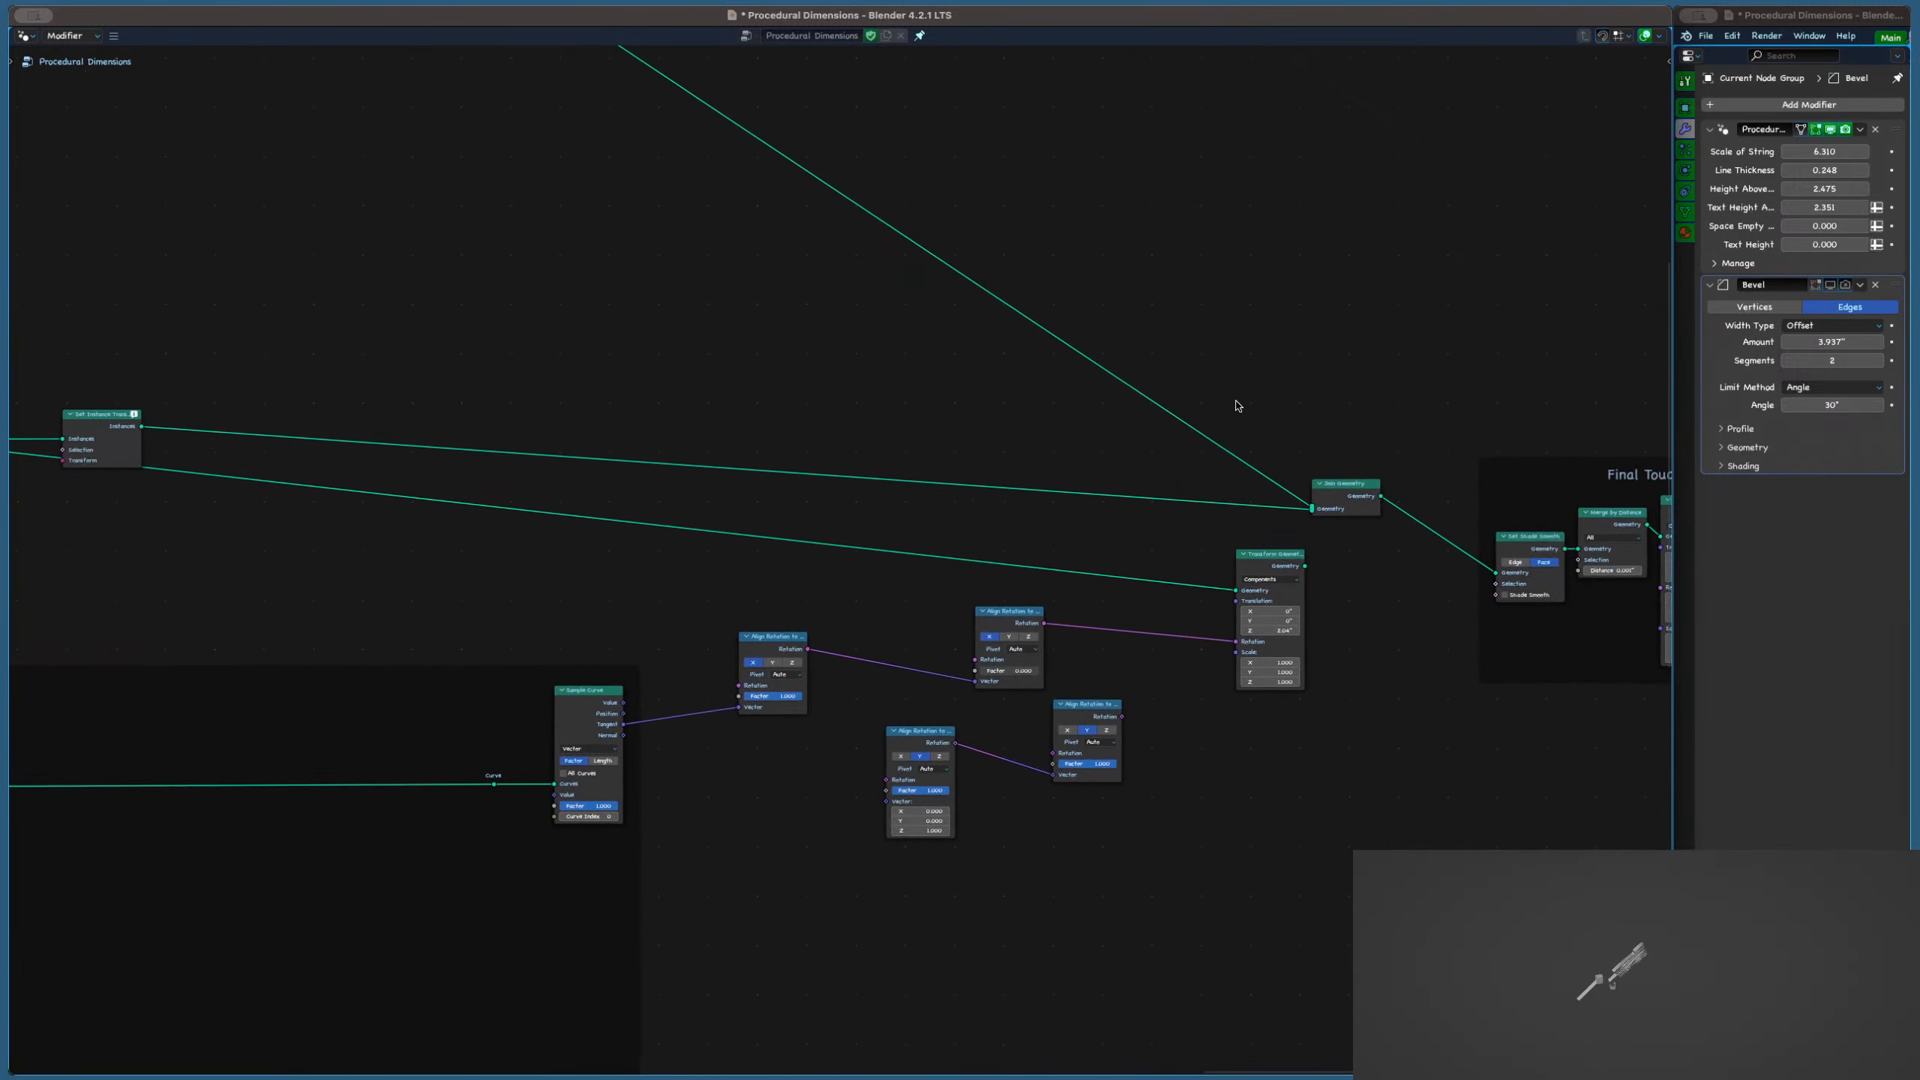
scroll(1239, 407, "down", 2)
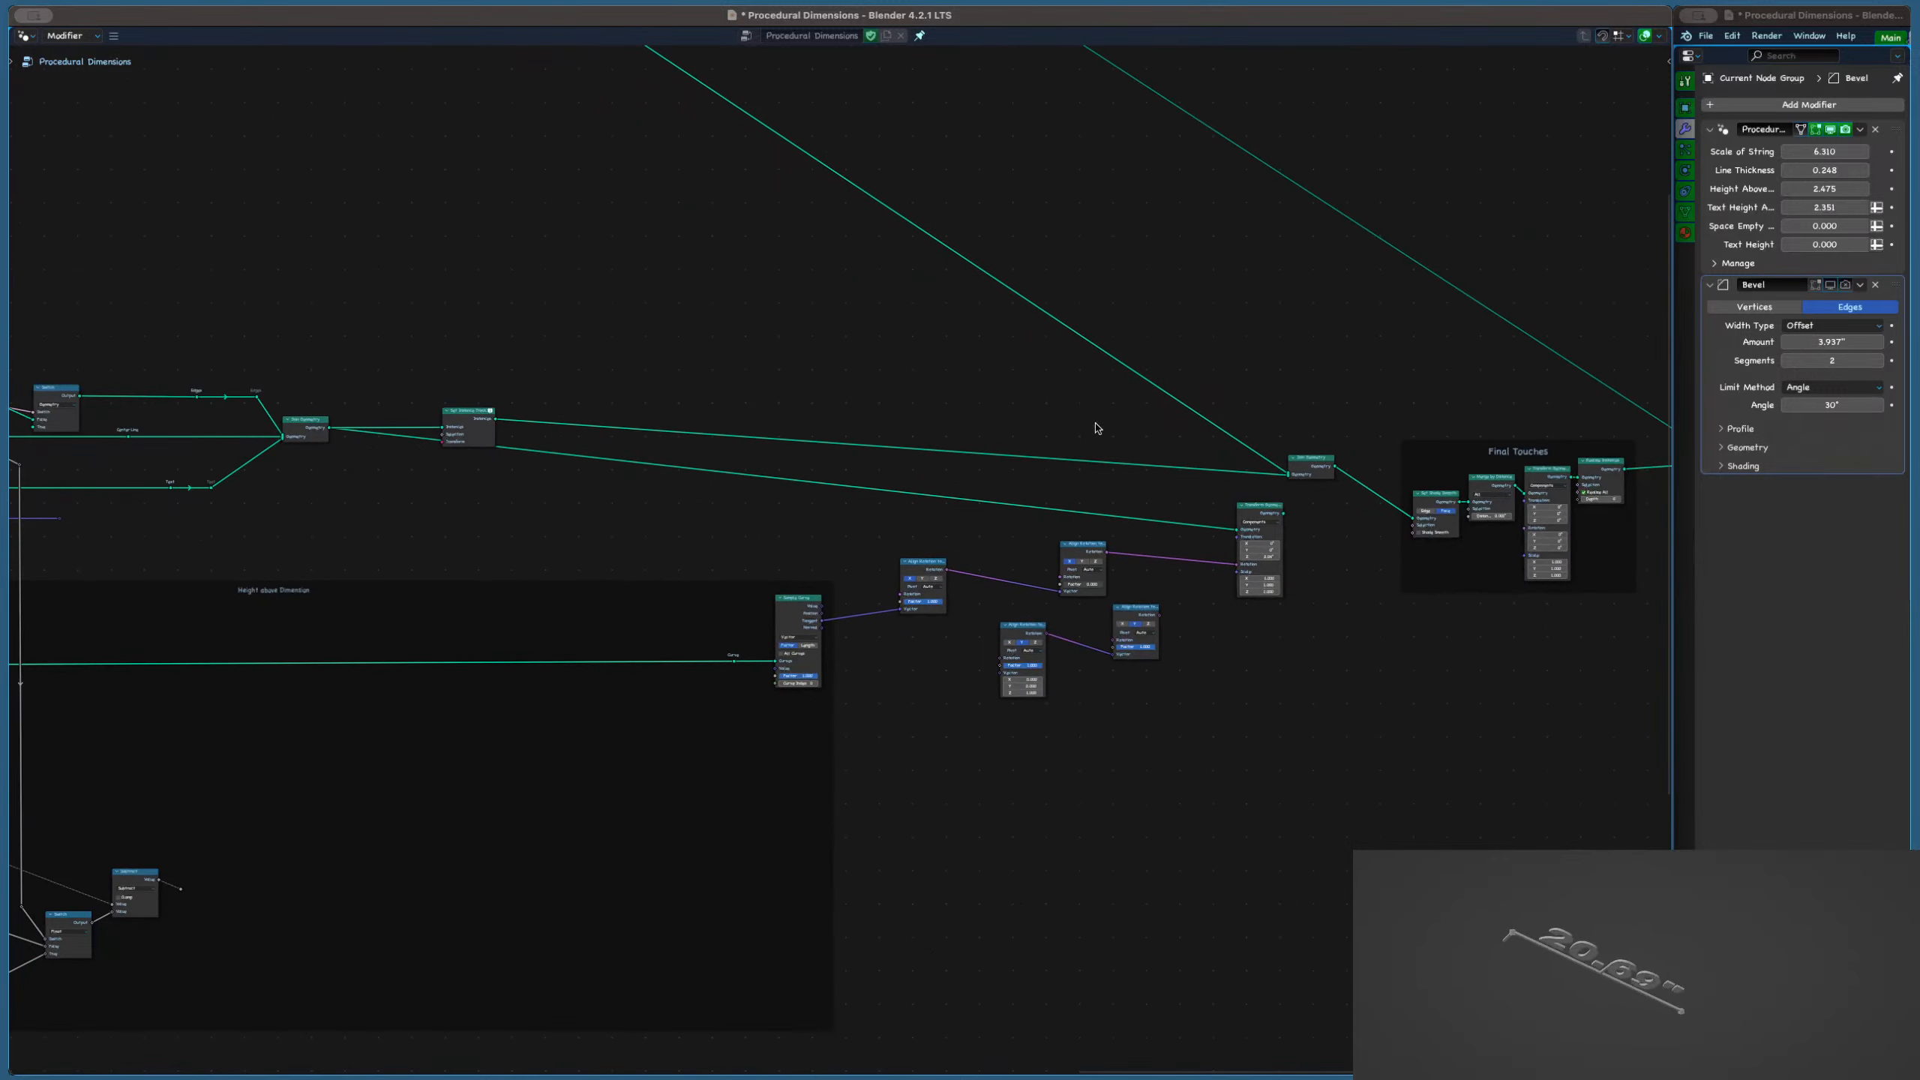
scroll(1092, 427, "down", 2)
mouse_move(699, 333)
middle_mouse_down()
mouse_move(1157, 407)
mouse_move(1320, 463)
middle_mouse_up()
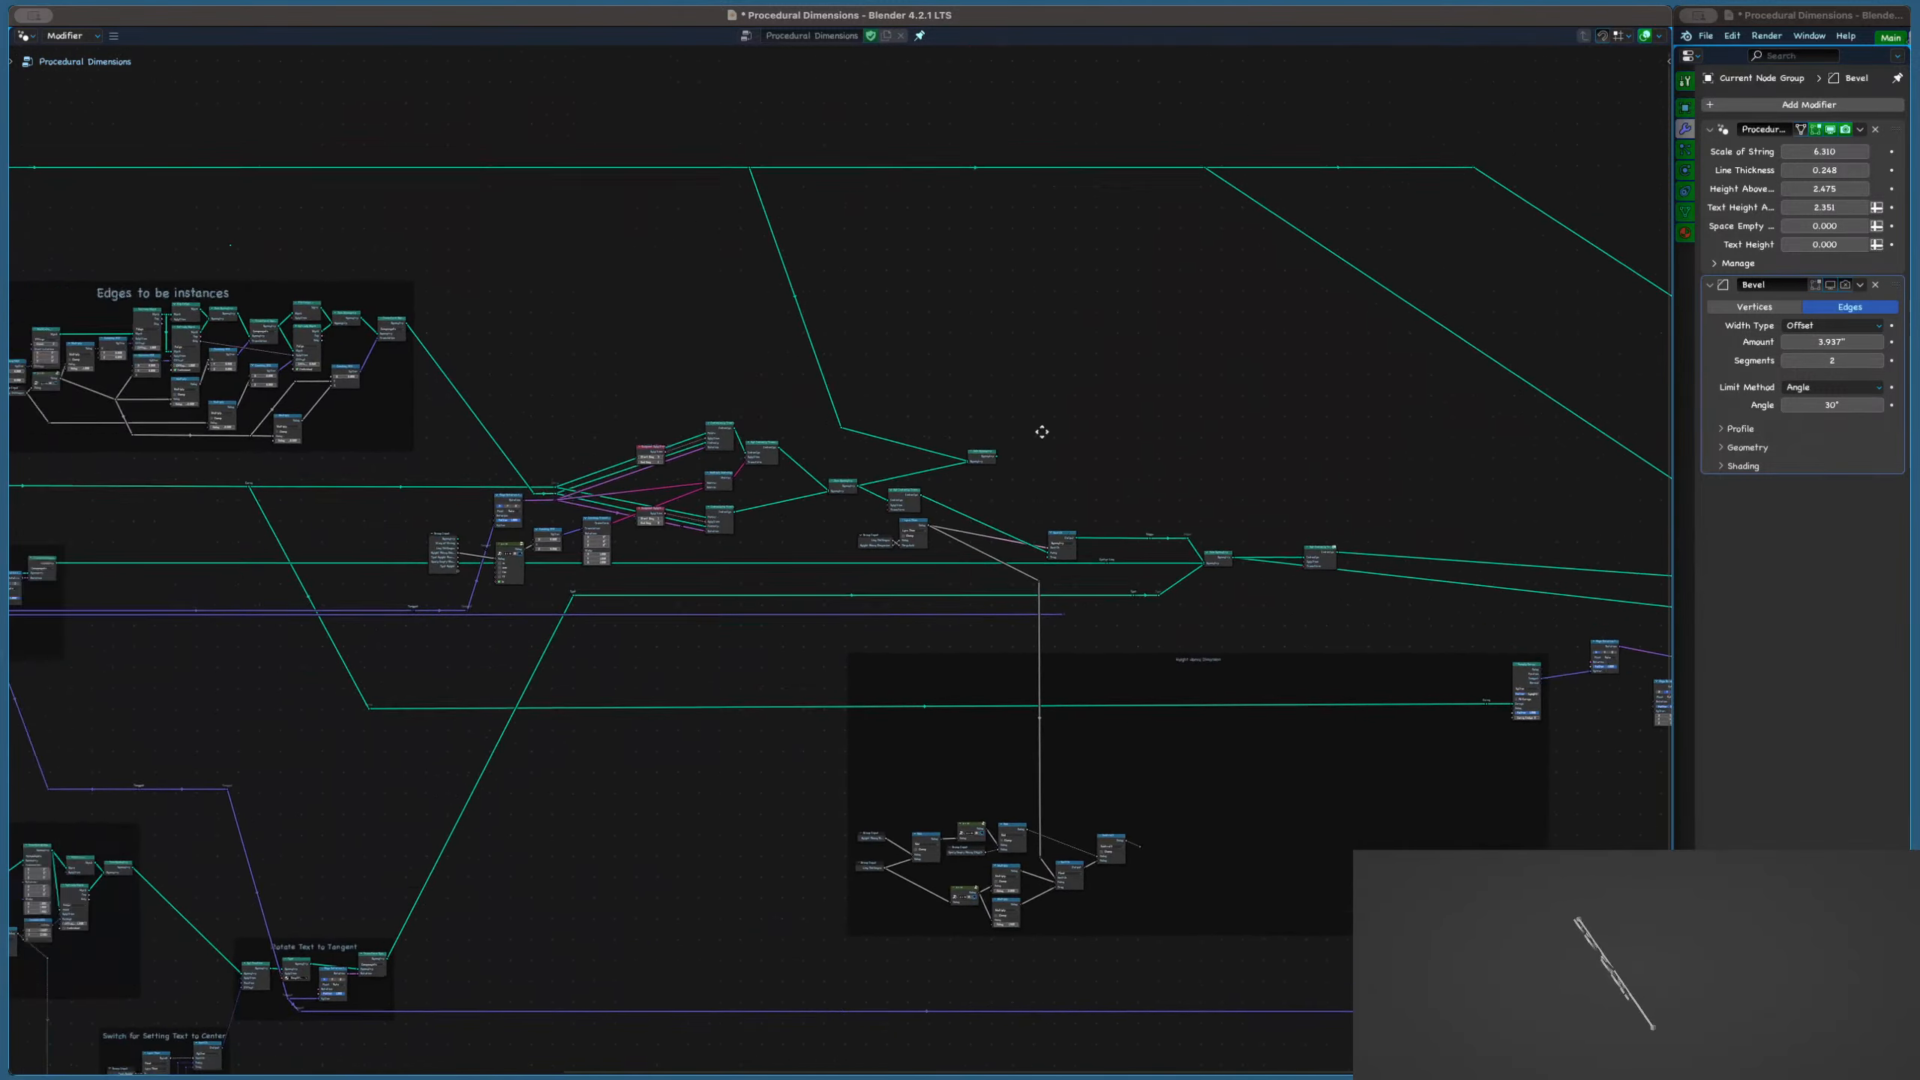
mouse_move(822, 375)
middle_mouse_down()
mouse_move(1304, 439)
mouse_move(1031, 286)
mouse_move(906, 358)
mouse_move(757, 350)
mouse_move(822, 318)
mouse_move(994, 347)
middle_mouse_up()
scroll(1077, 374, "up", 4)
left_click(749, 298)
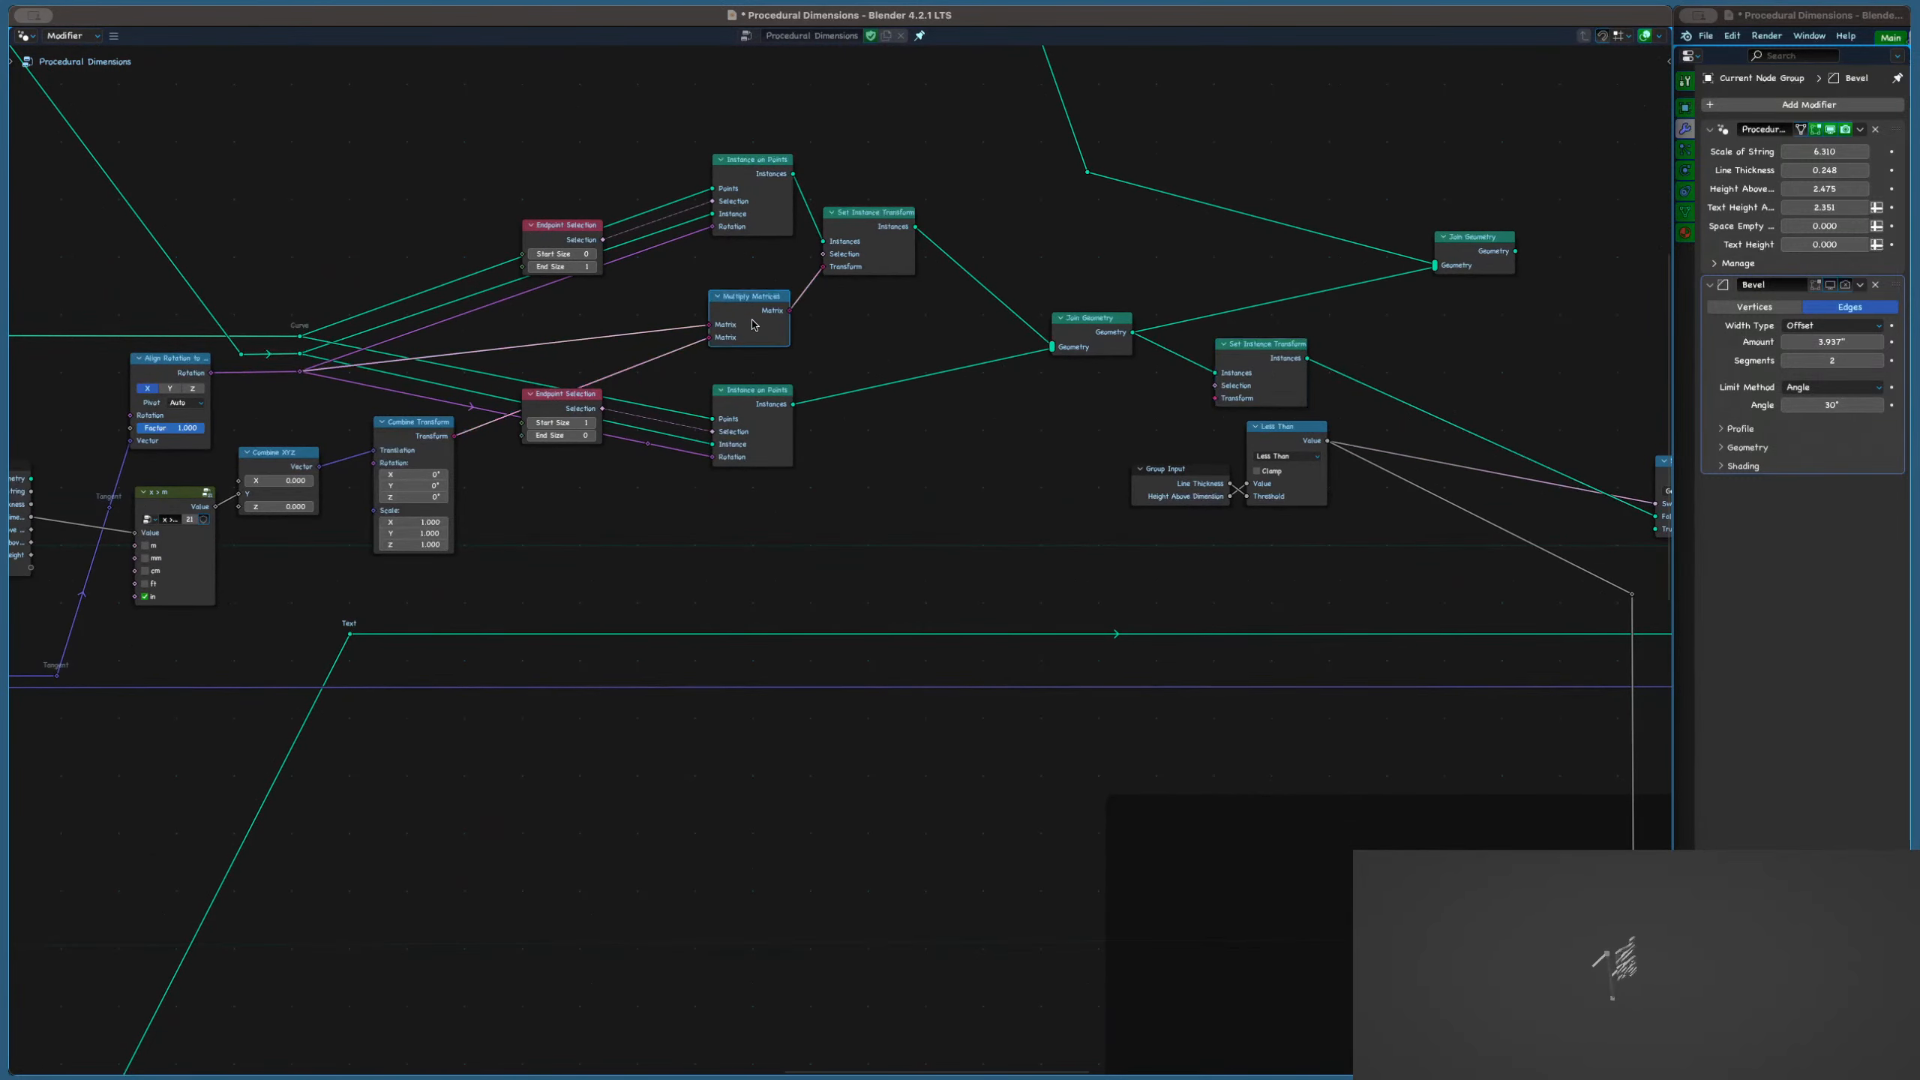
key("shift+d")
left_click(910, 433)
middle_click_drag(911, 433, 1085, 449)
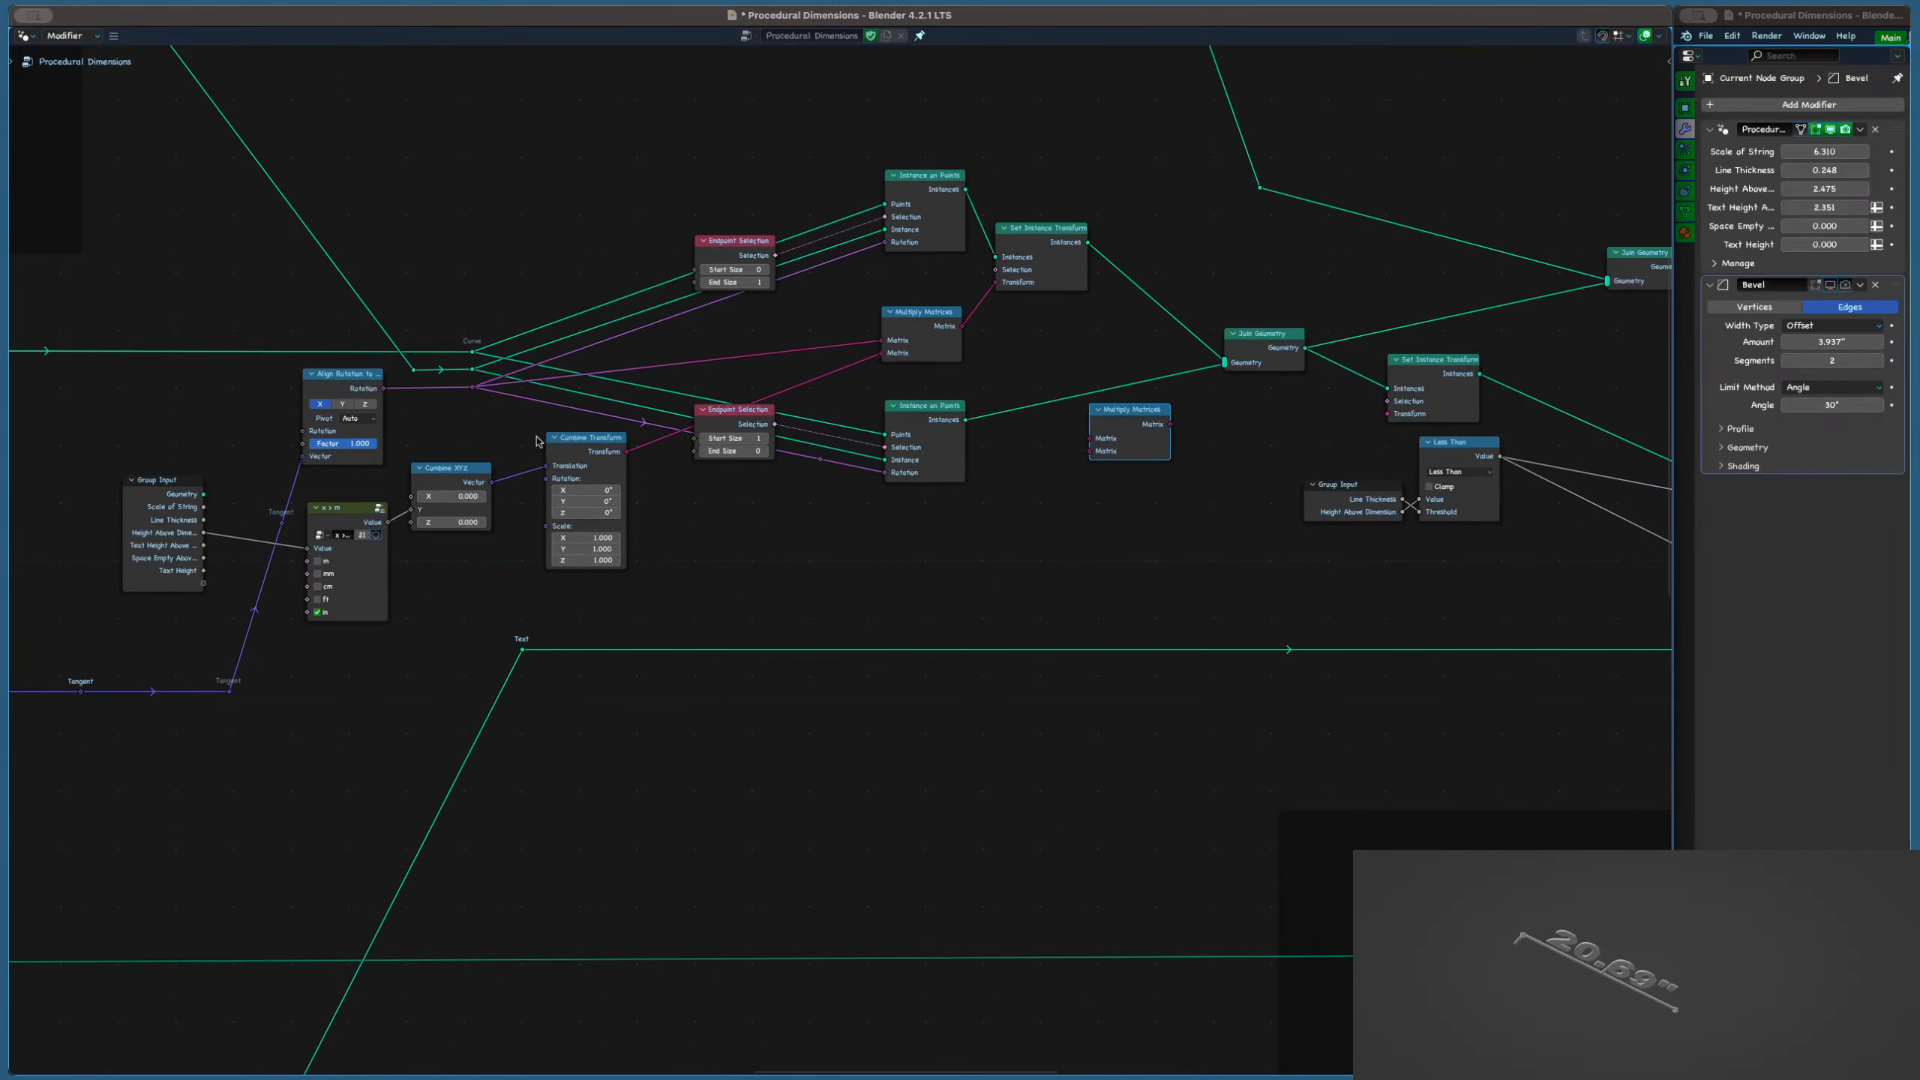
Wire the aligned rotation and Combine Transform into the duplicated Multiply Matrices, and its output into the second Set Instance Transform's Transform input
left_click_drag(1328, 410, 1379, 413)
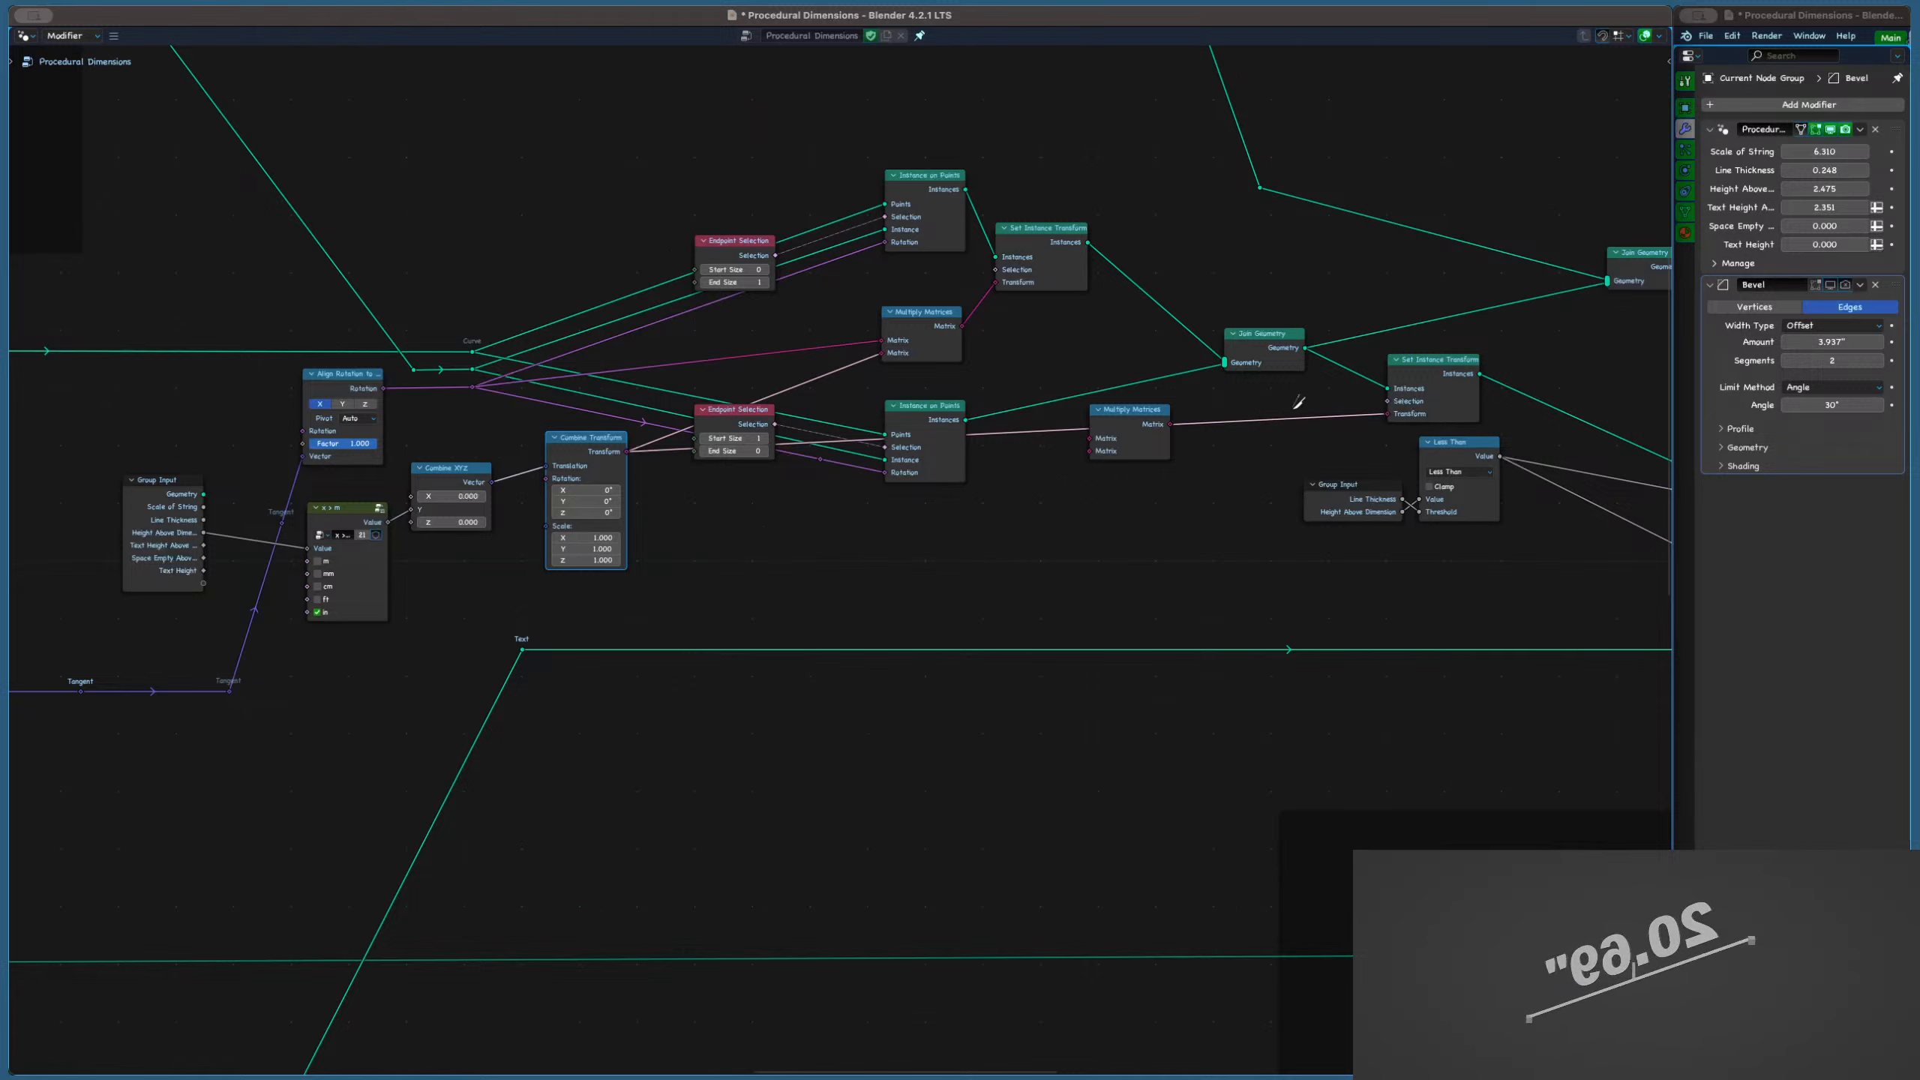
left_click(1130, 420)
left_click_drag(1131, 420, 1276, 418)
left_click(472, 387)
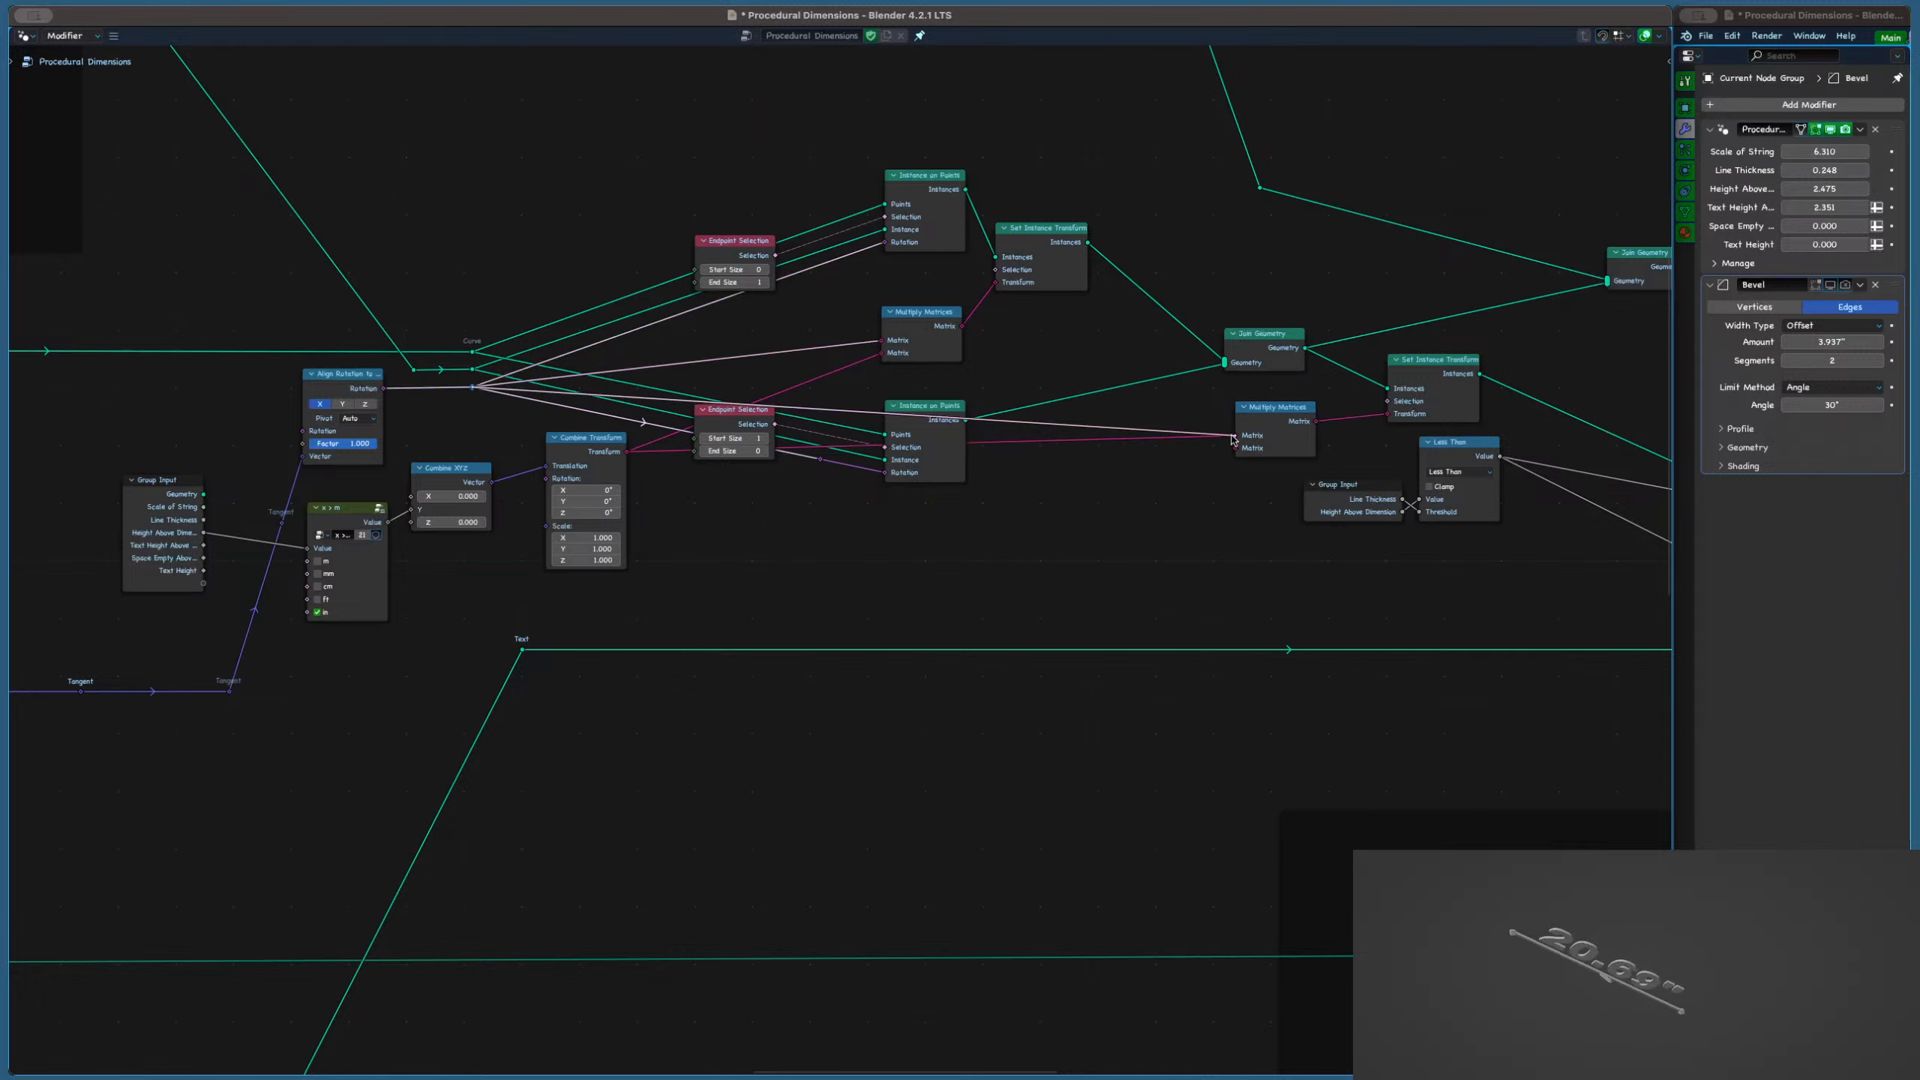
left_click_drag(618, 458, 1239, 462)
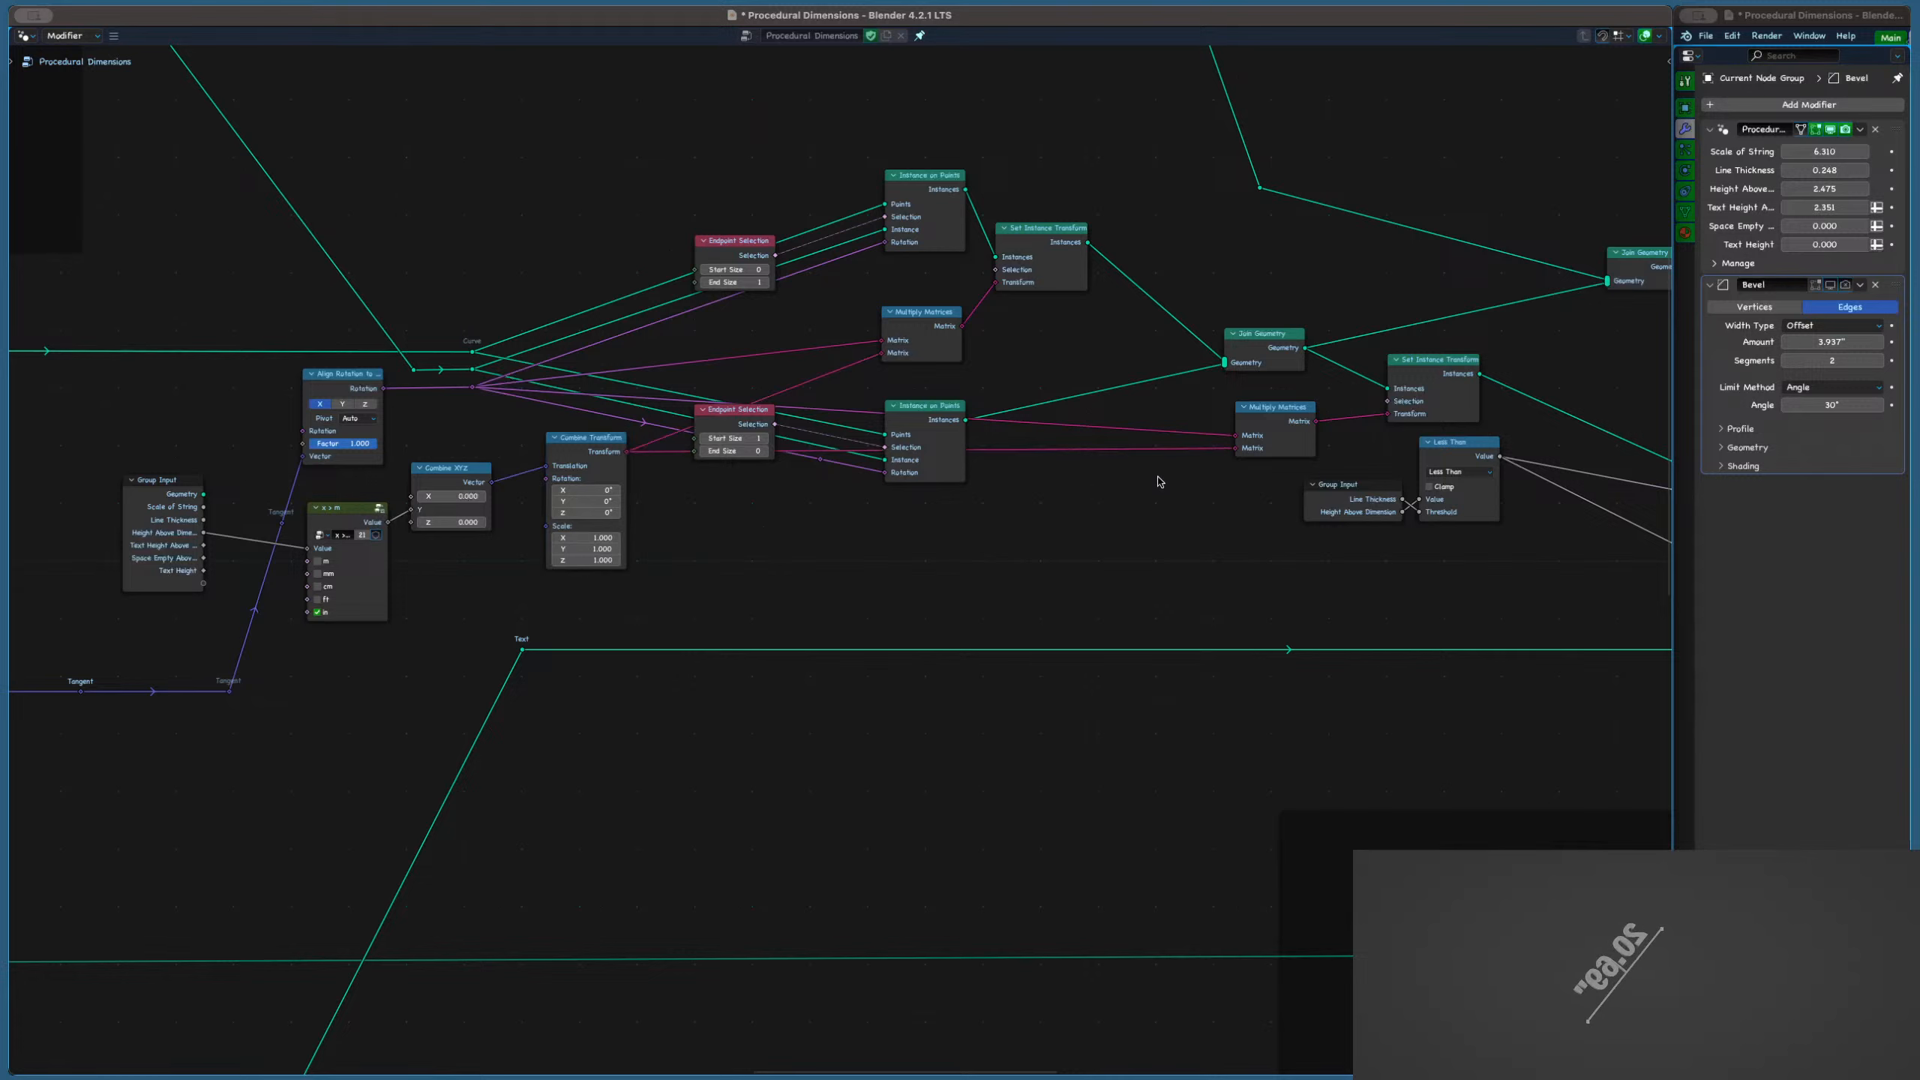
left_click(1034, 259)
scroll(1034, 260, "up", 1)
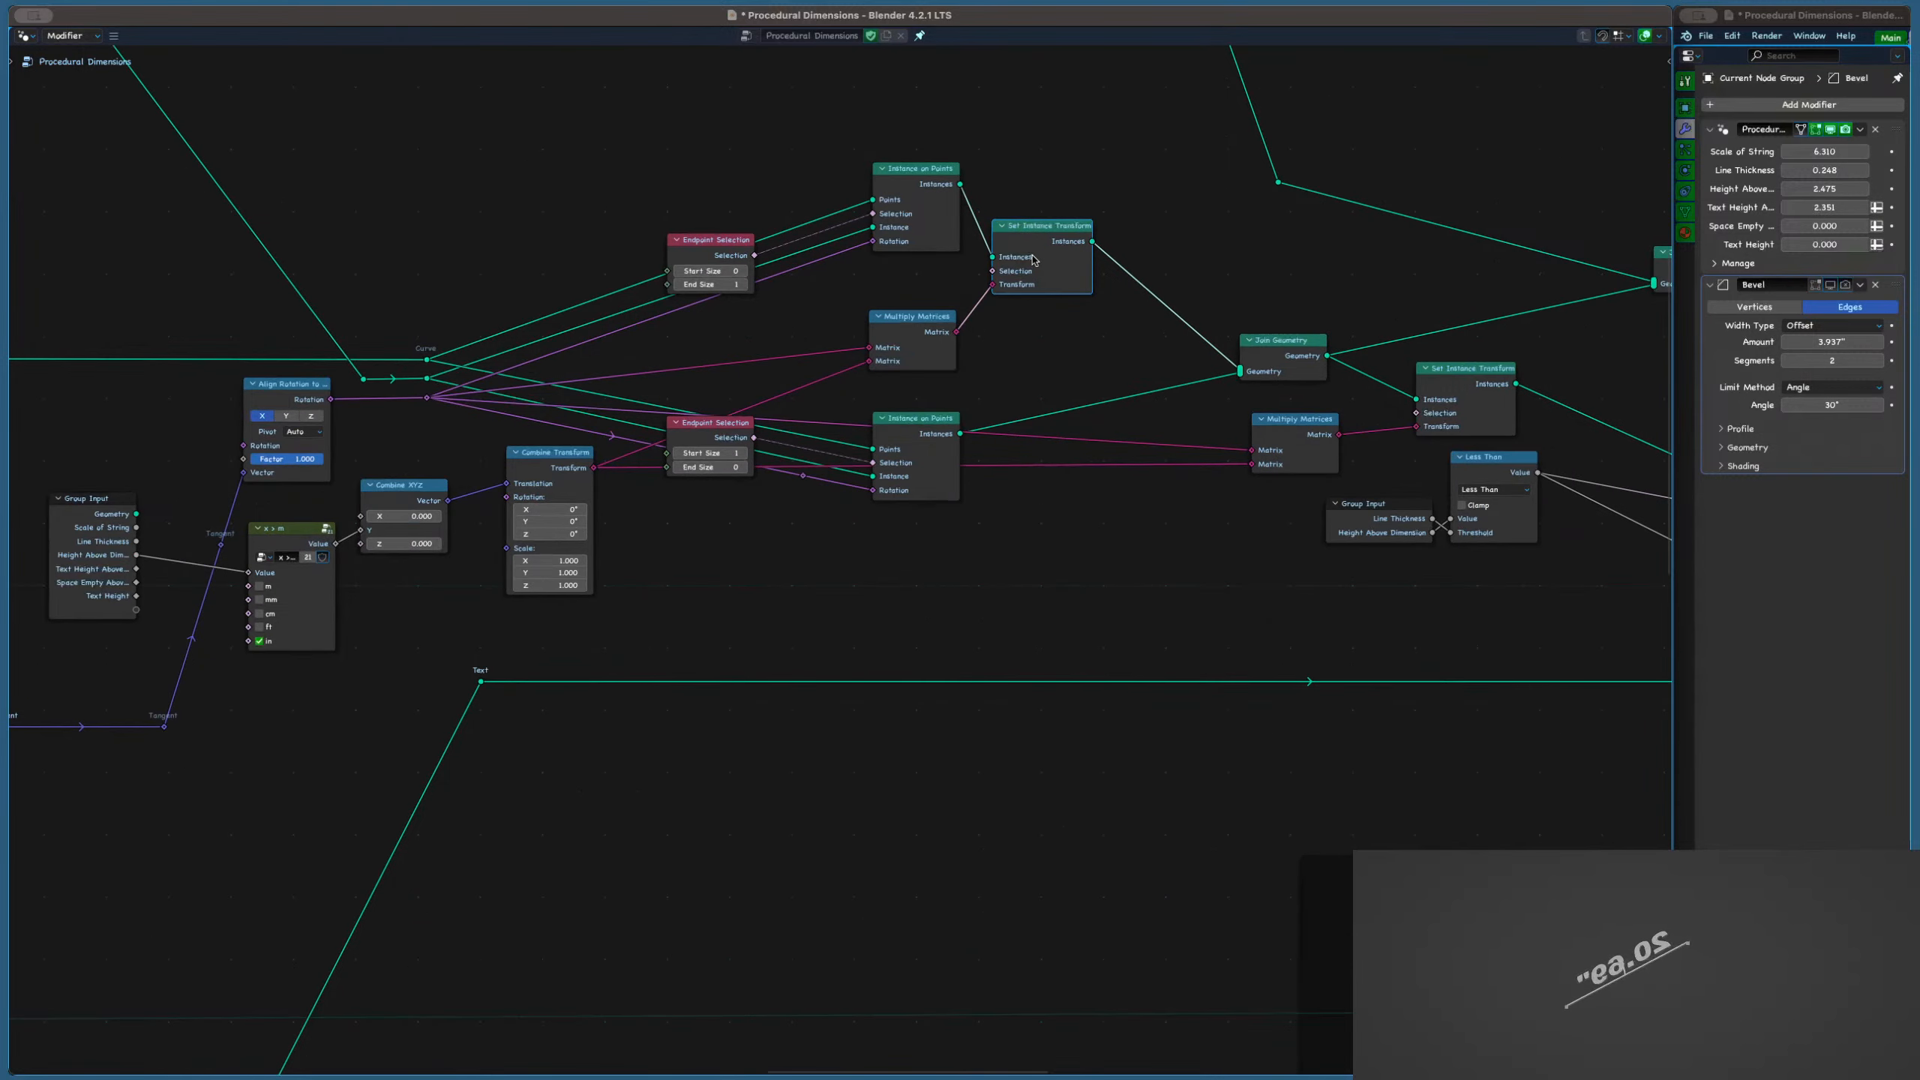
key("ctrl+x")
key("ctrl+z")
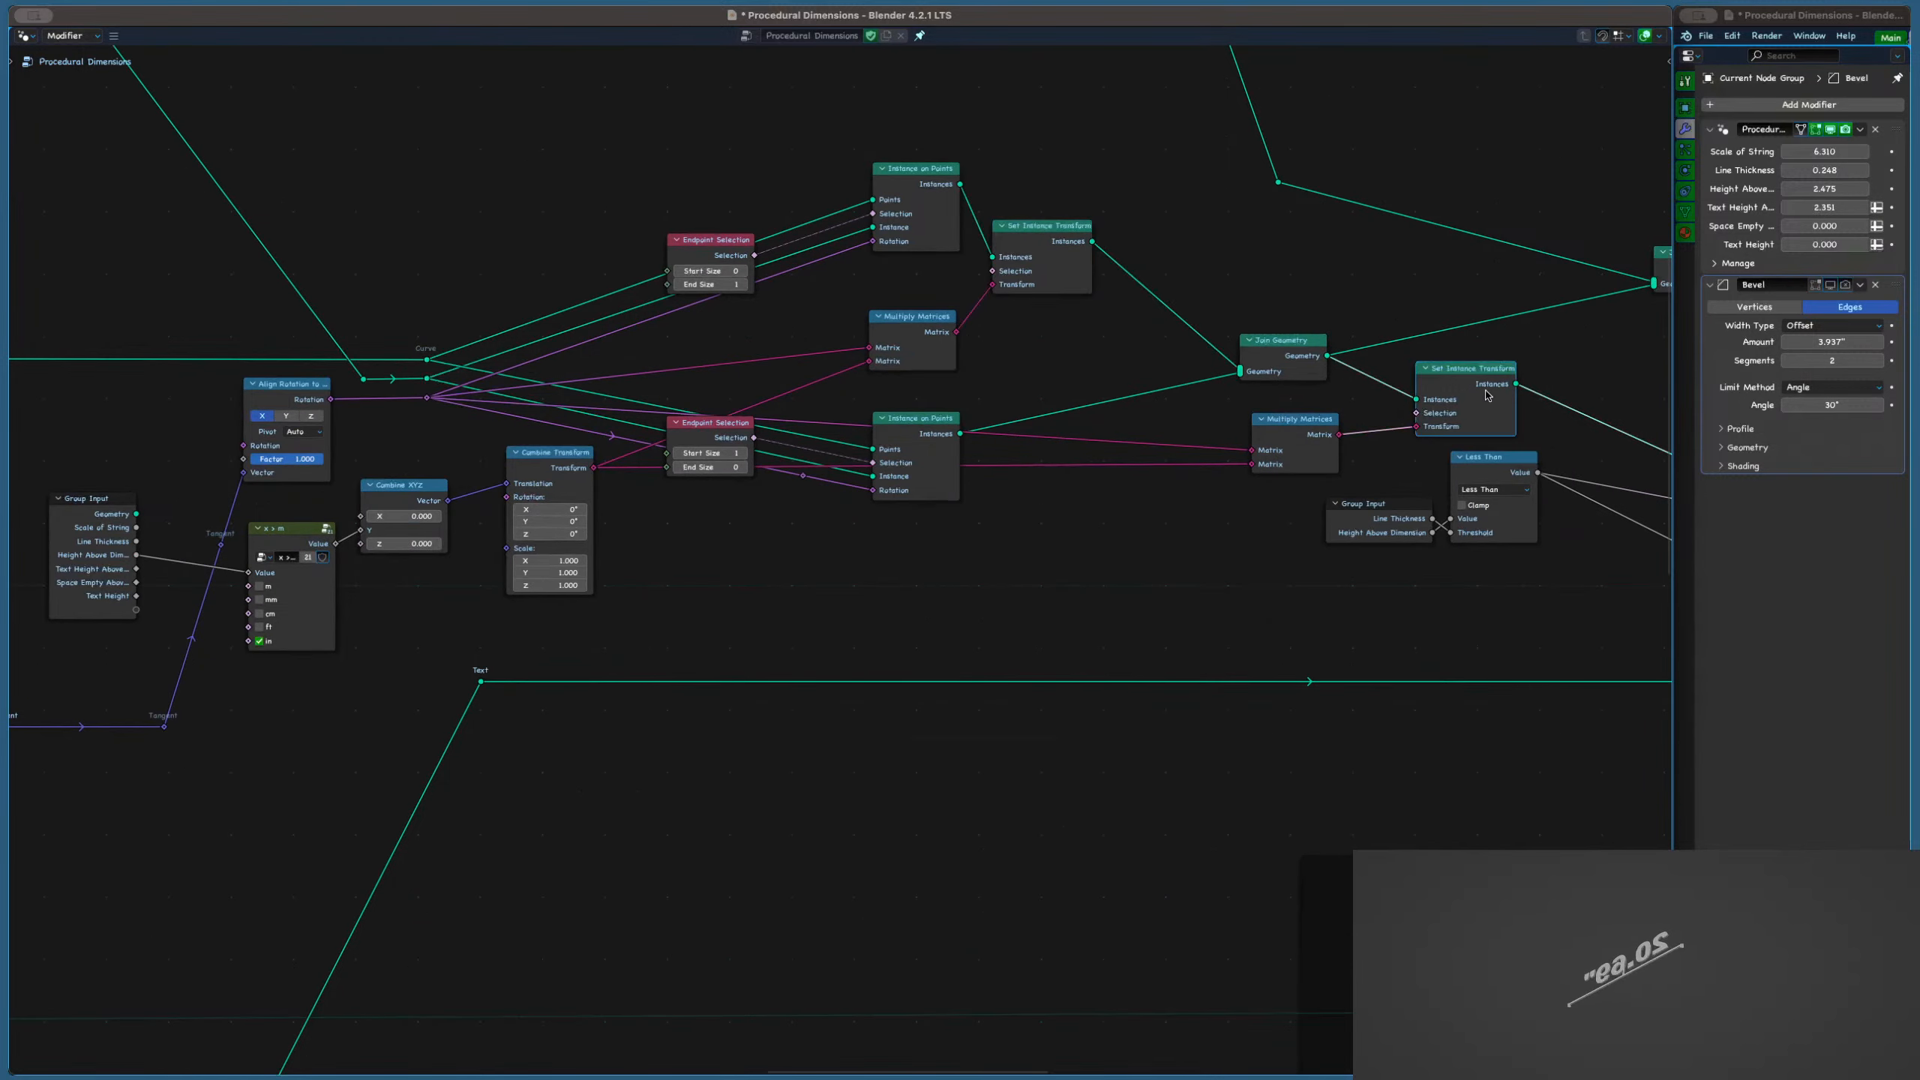
Remove the Set Instance Transform after the Join Geometry while keeping its links, and discard the duplicated Multiply Matrices node
left_click(1295, 424)
scroll(1566, 343, "down", 2)
key("g")
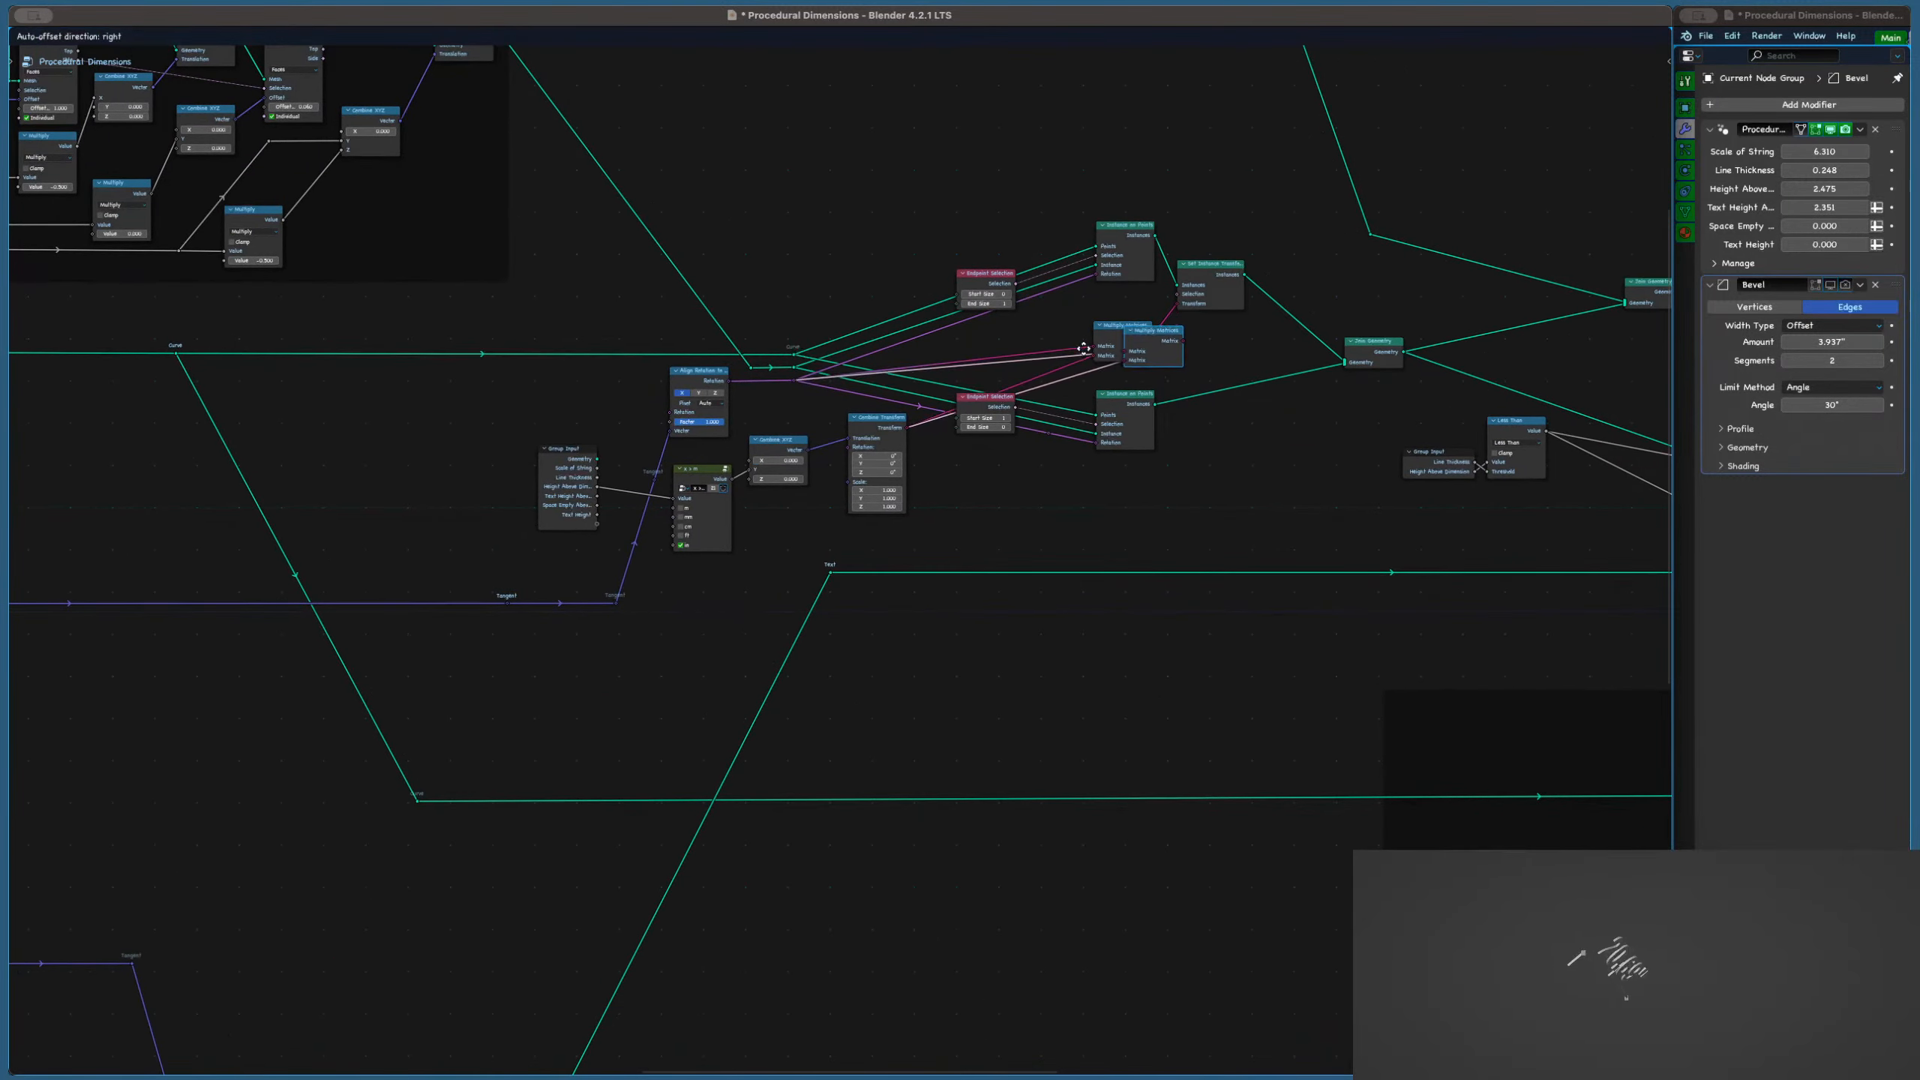
left_click(1083, 348)
scroll(1109, 444, "up", 2)
scroll(951, 331, "down", 3)
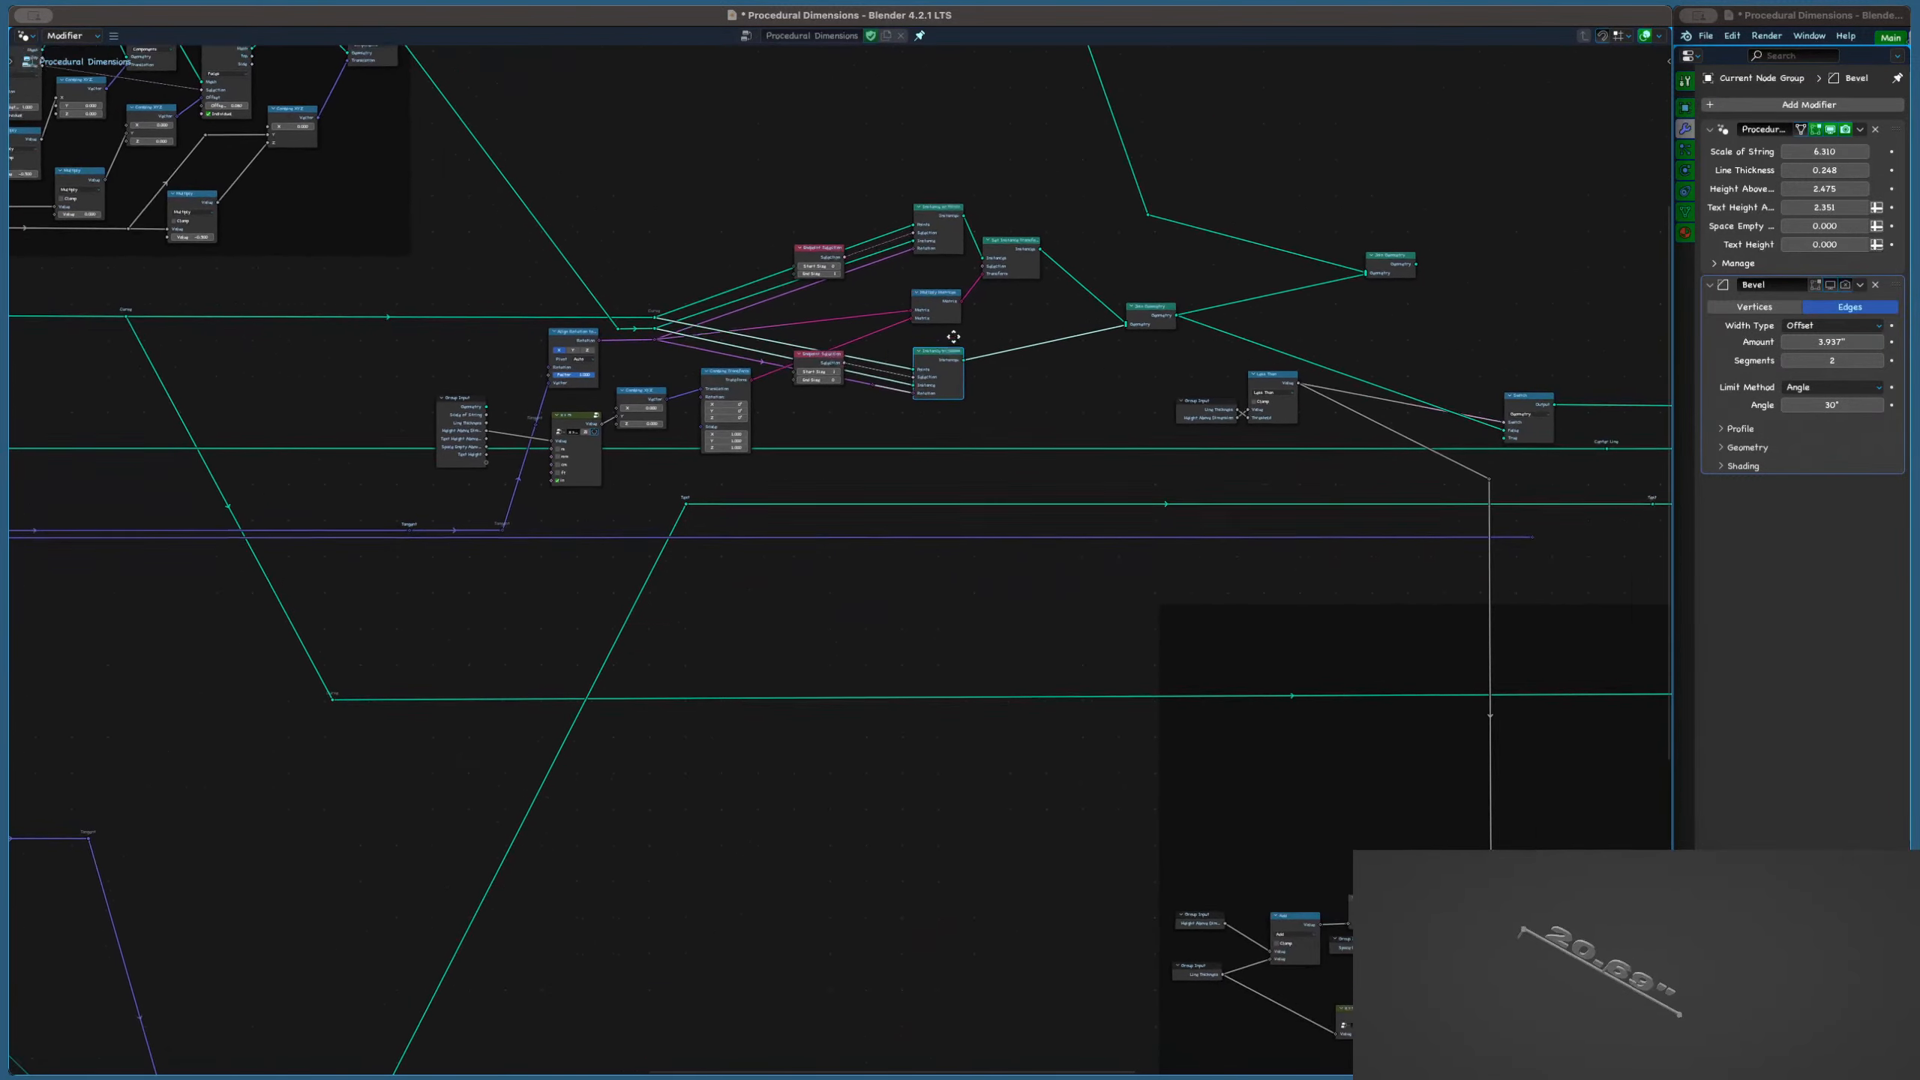
Hide the unused sockets of the Group Input feeding the x > m node and move that Group Input farther upstream
scroll(270, 388, "up", 3)
scroll(440, 427, "up", 2)
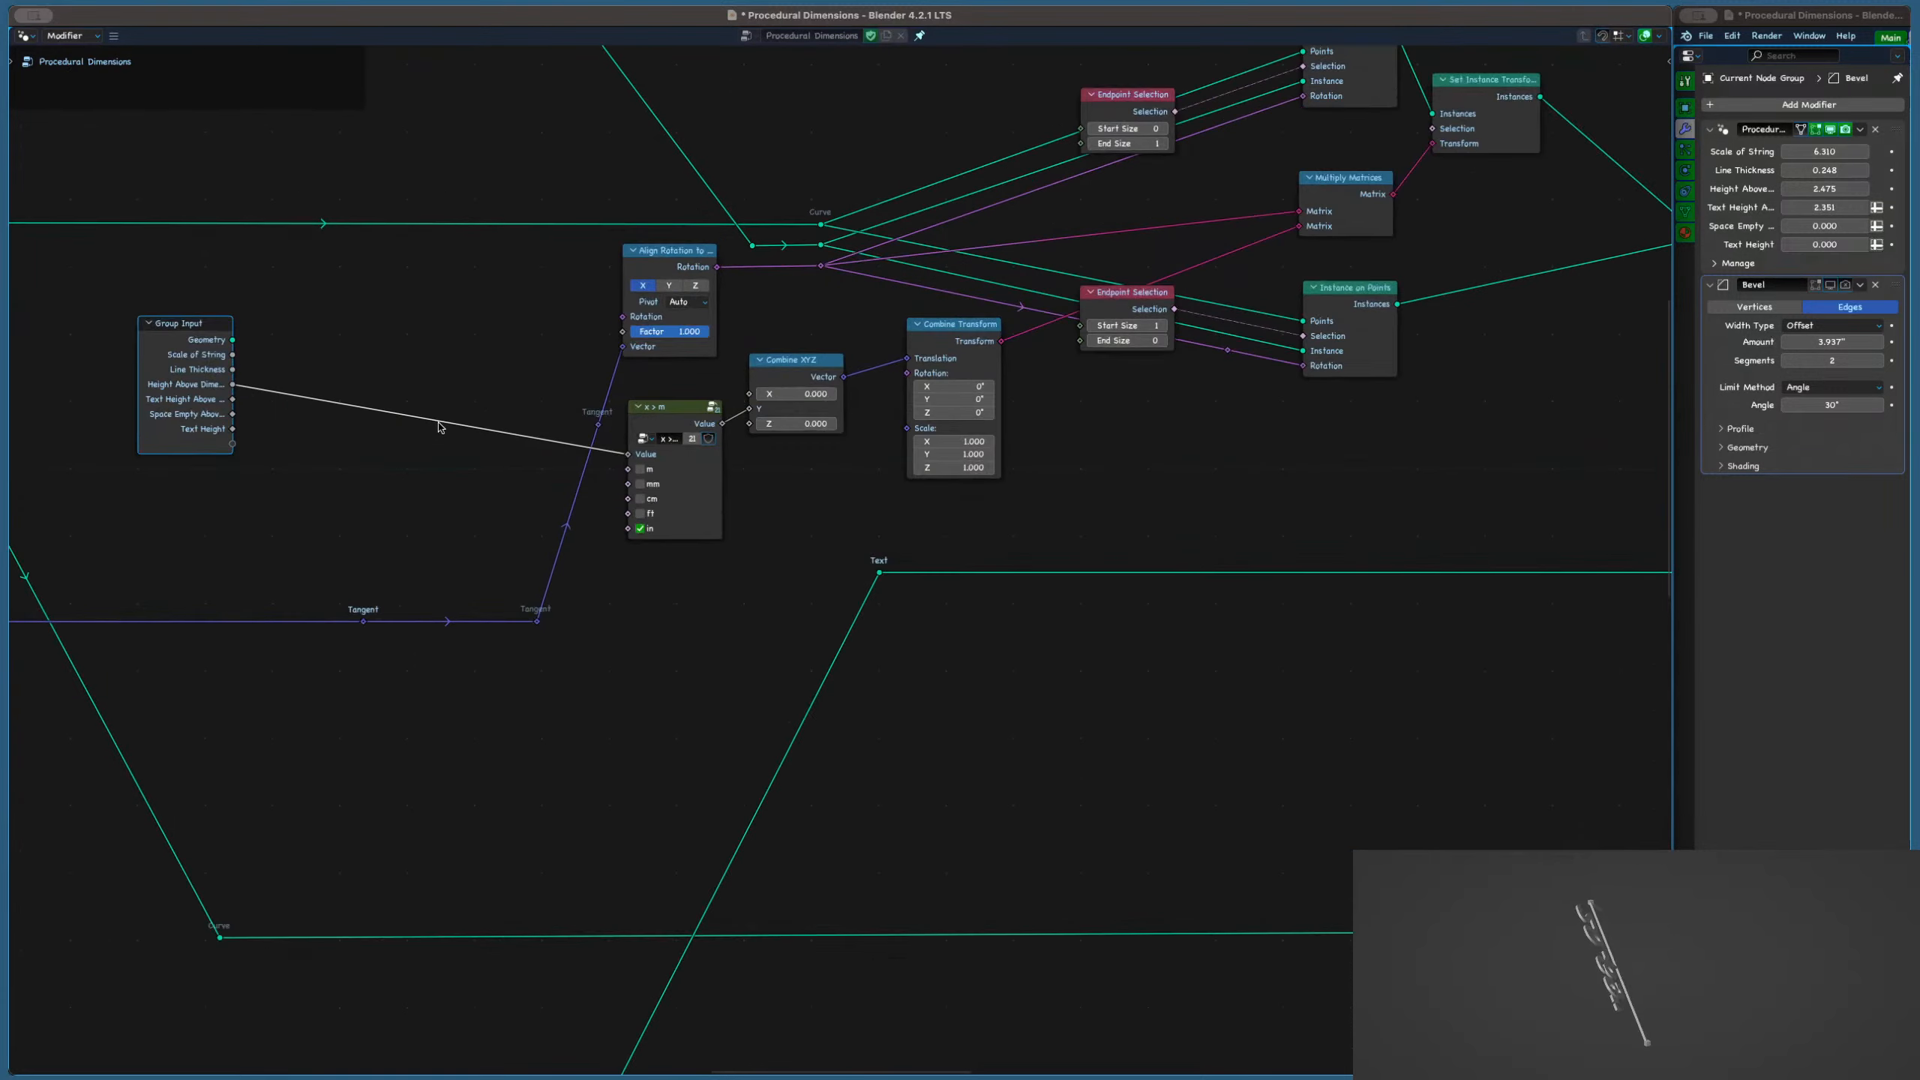
scroll(527, 416, "left", 4)
scroll(454, 424, "up", 2)
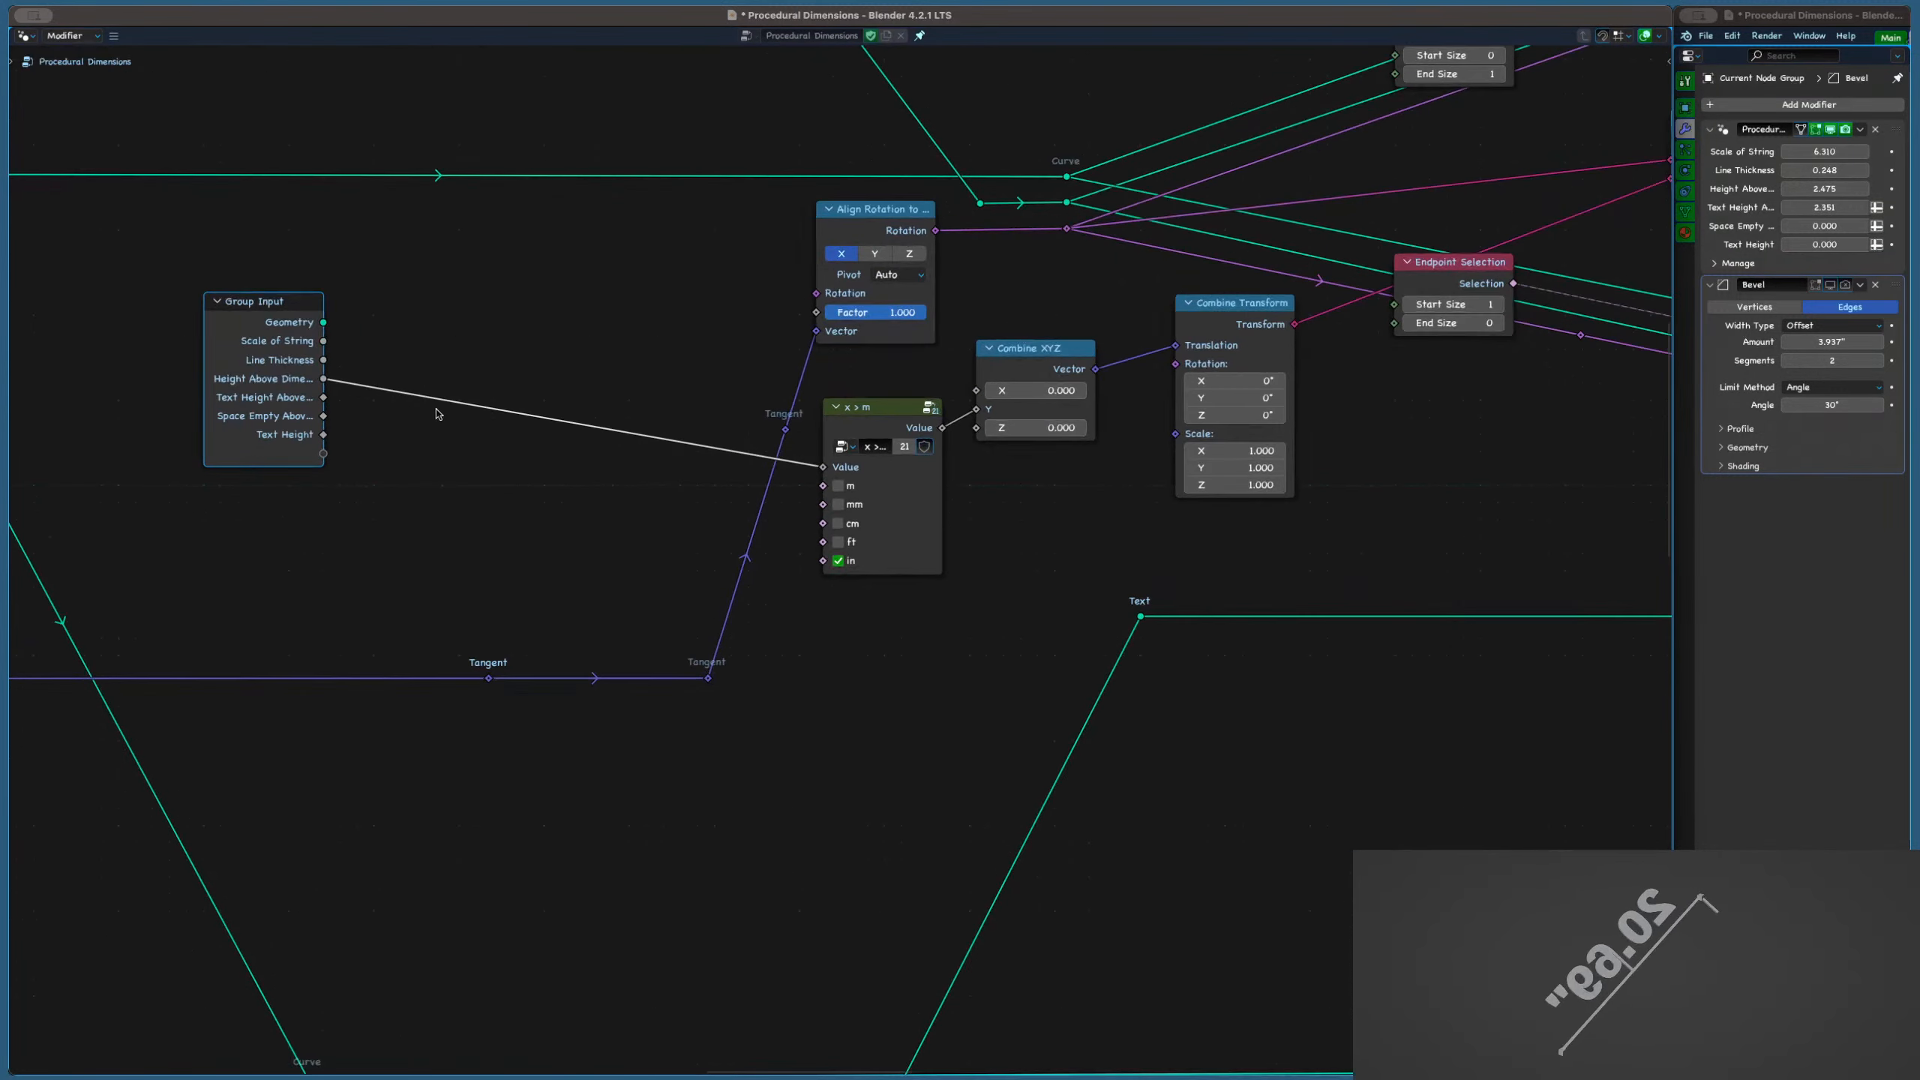
scroll(525, 367, "down", 2)
scroll(548, 360, "left", 4)
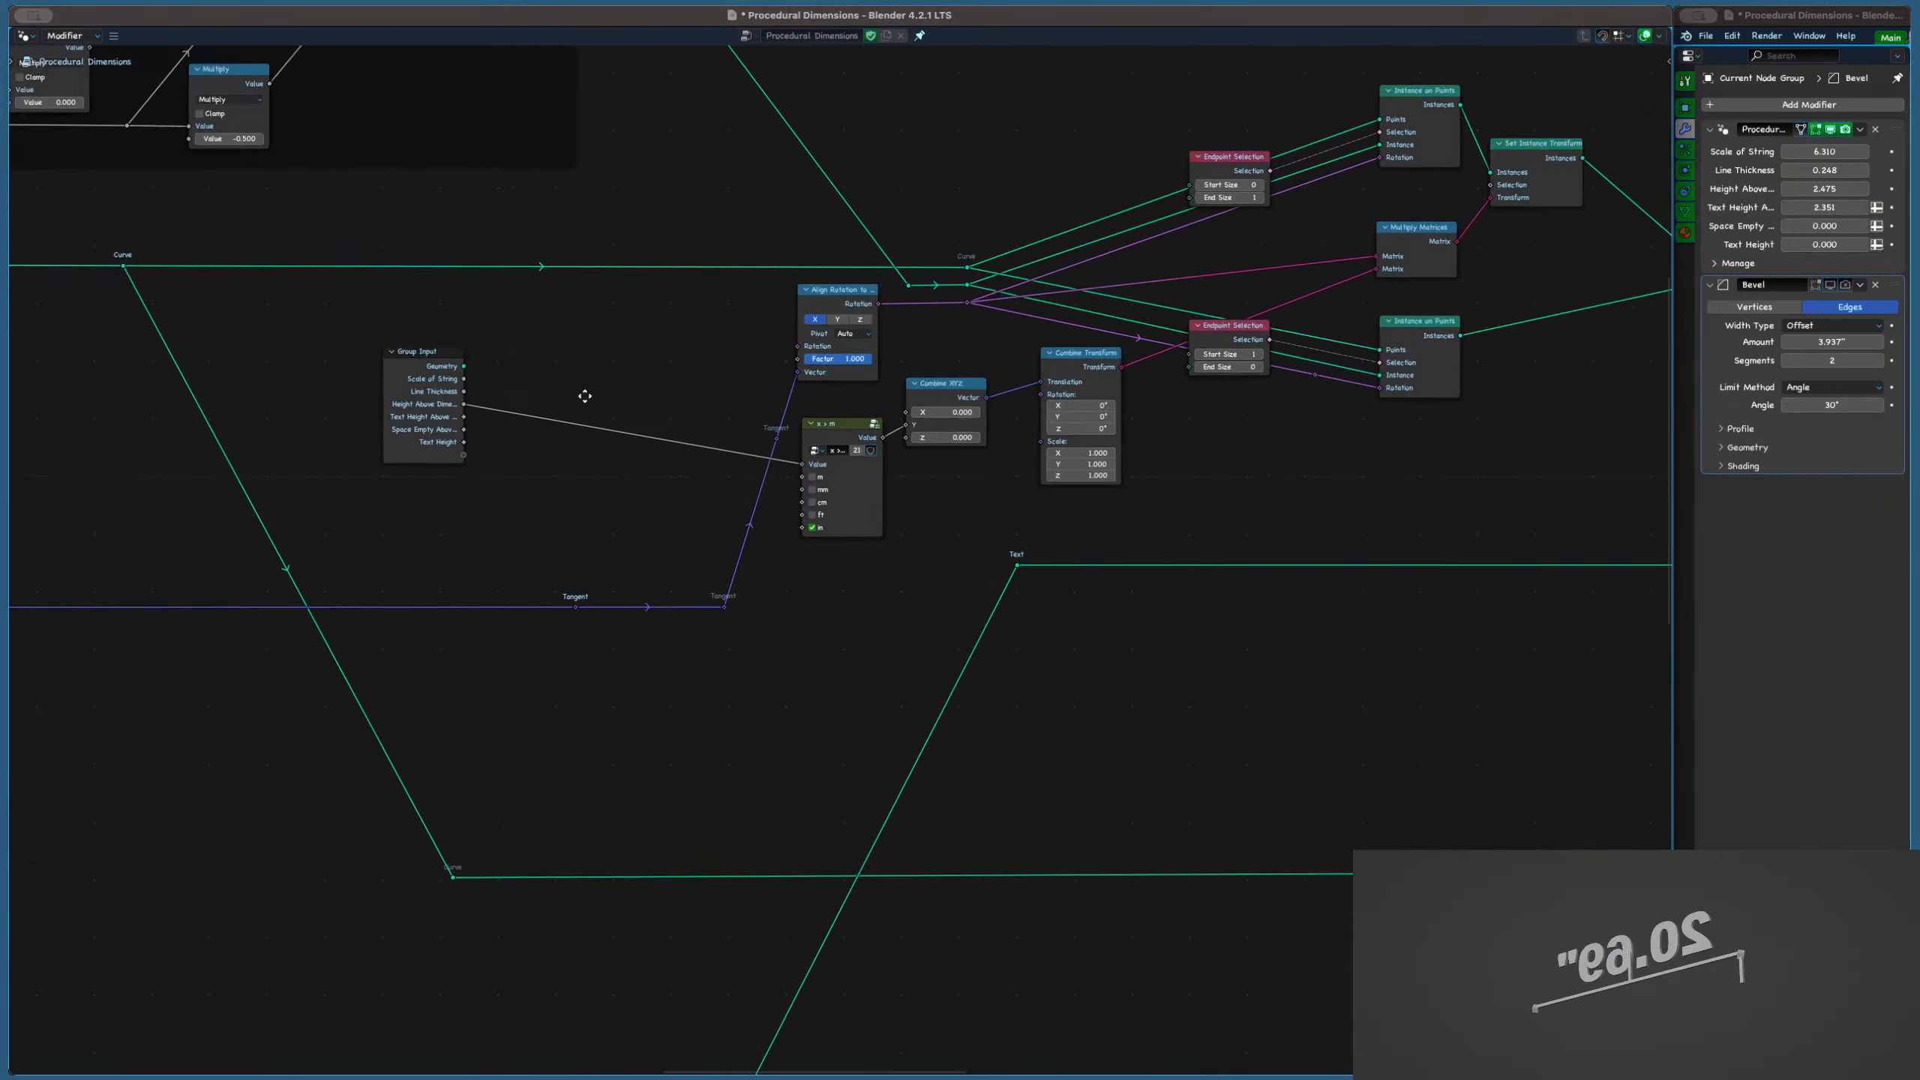
left_click_drag(507, 392, 669, 484)
scroll(698, 429, "down", 2)
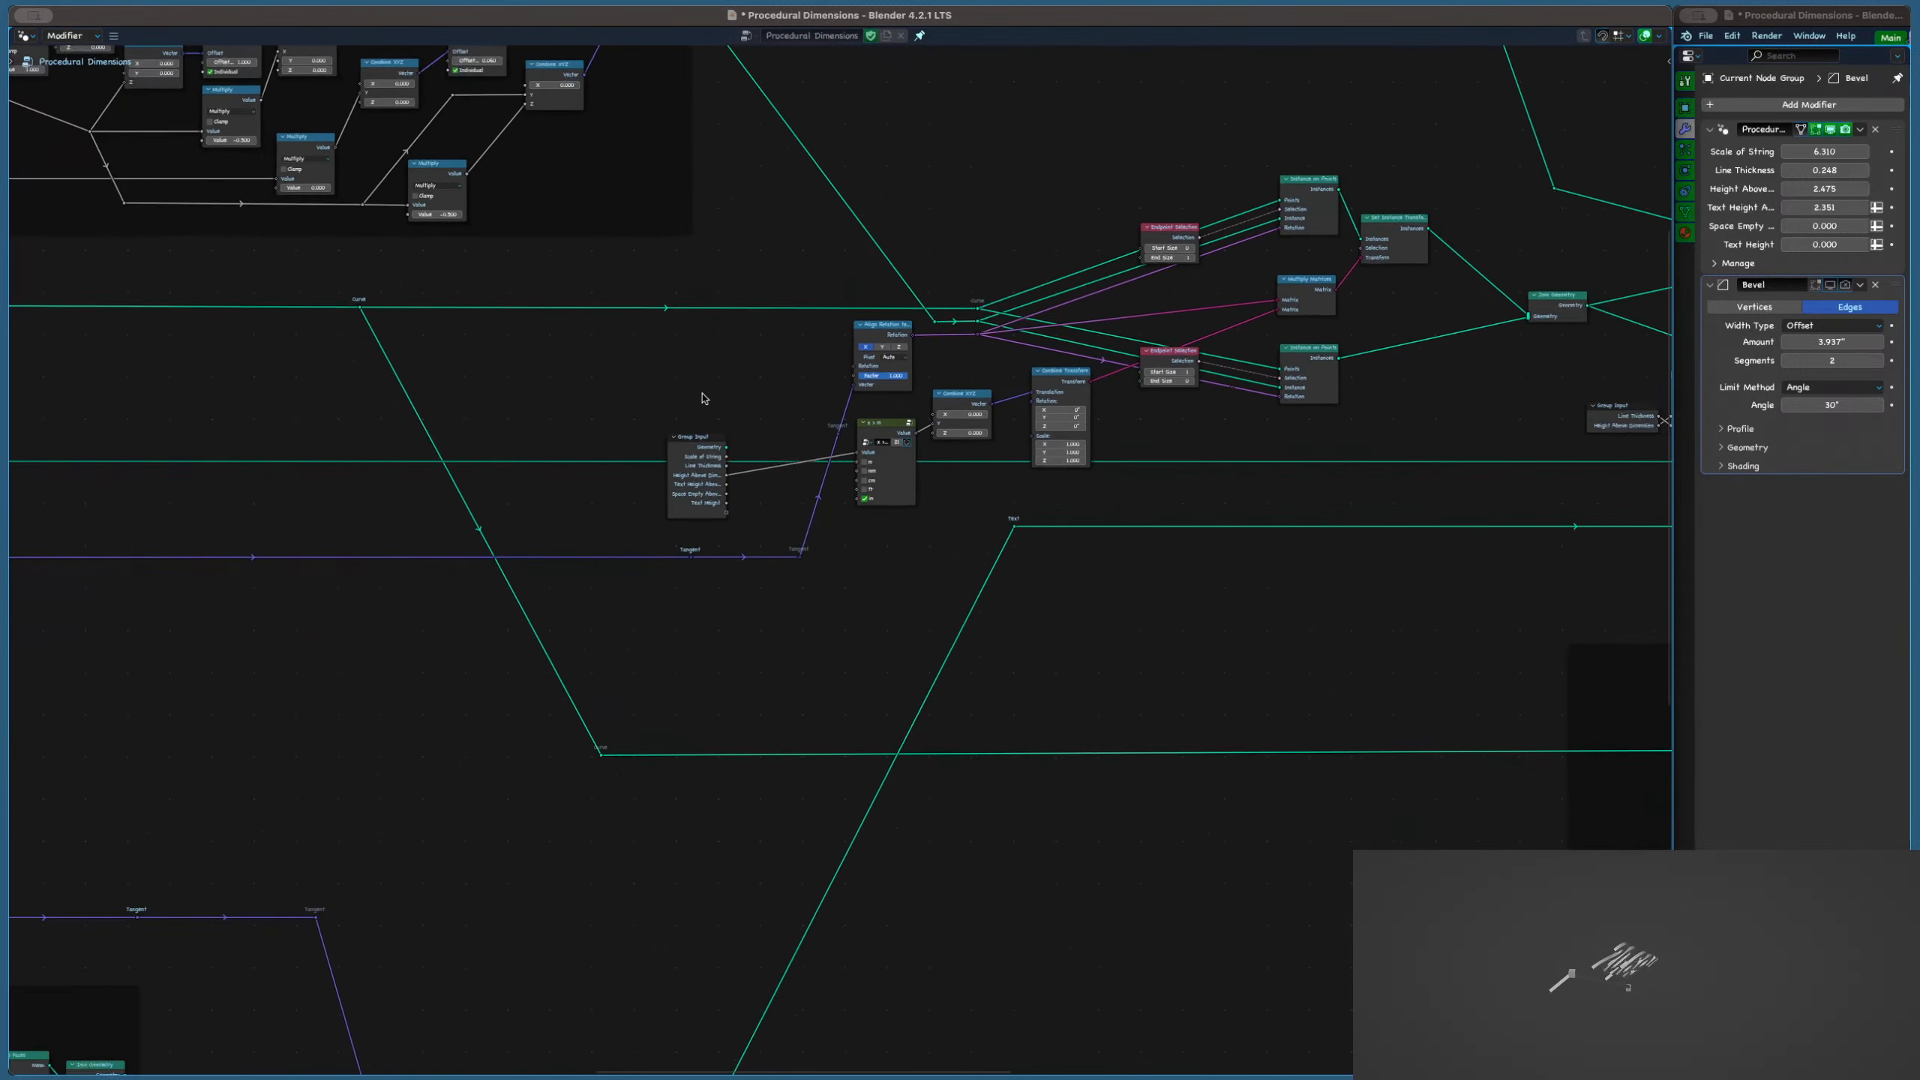
scroll(786, 464, "left", 3)
key("ctrl+h")
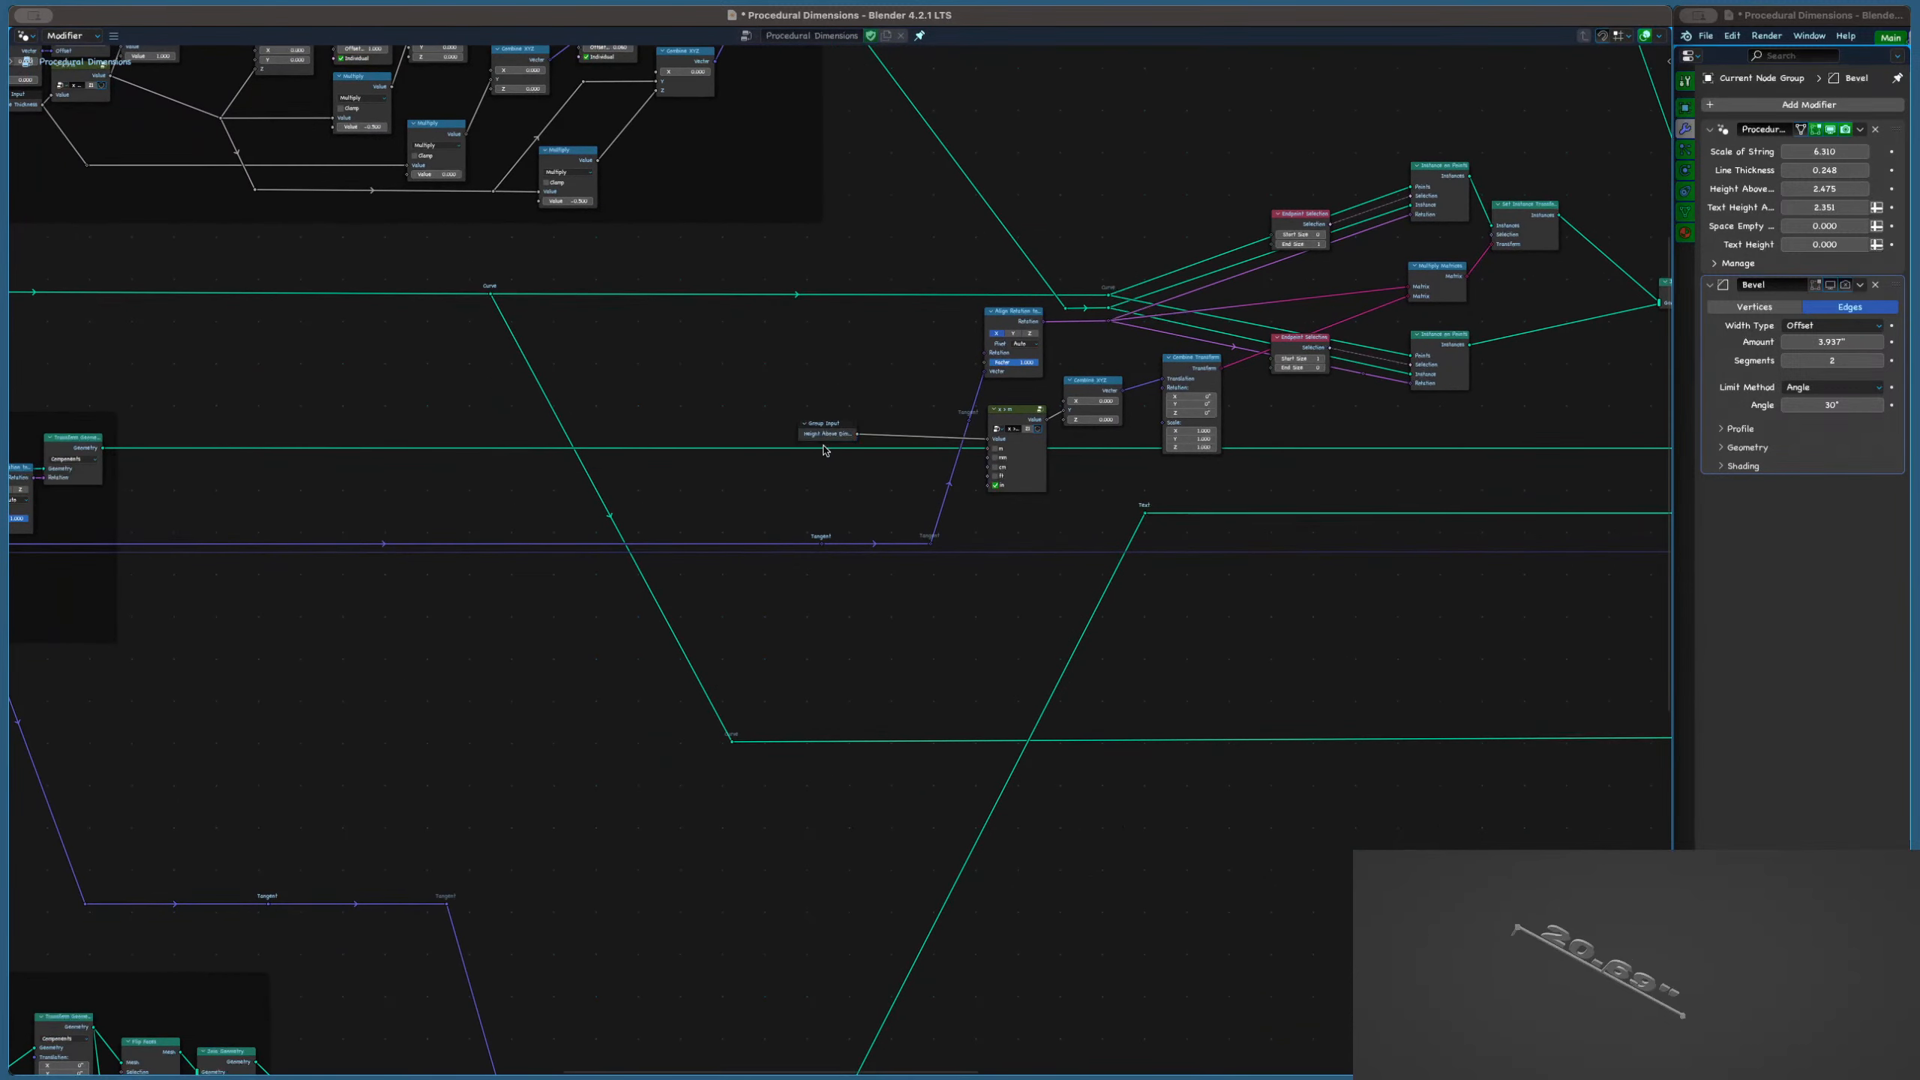
left_click_drag(828, 431, 317, 510)
scroll(646, 470, "up", 1)
scroll(647, 469, "down", 1)
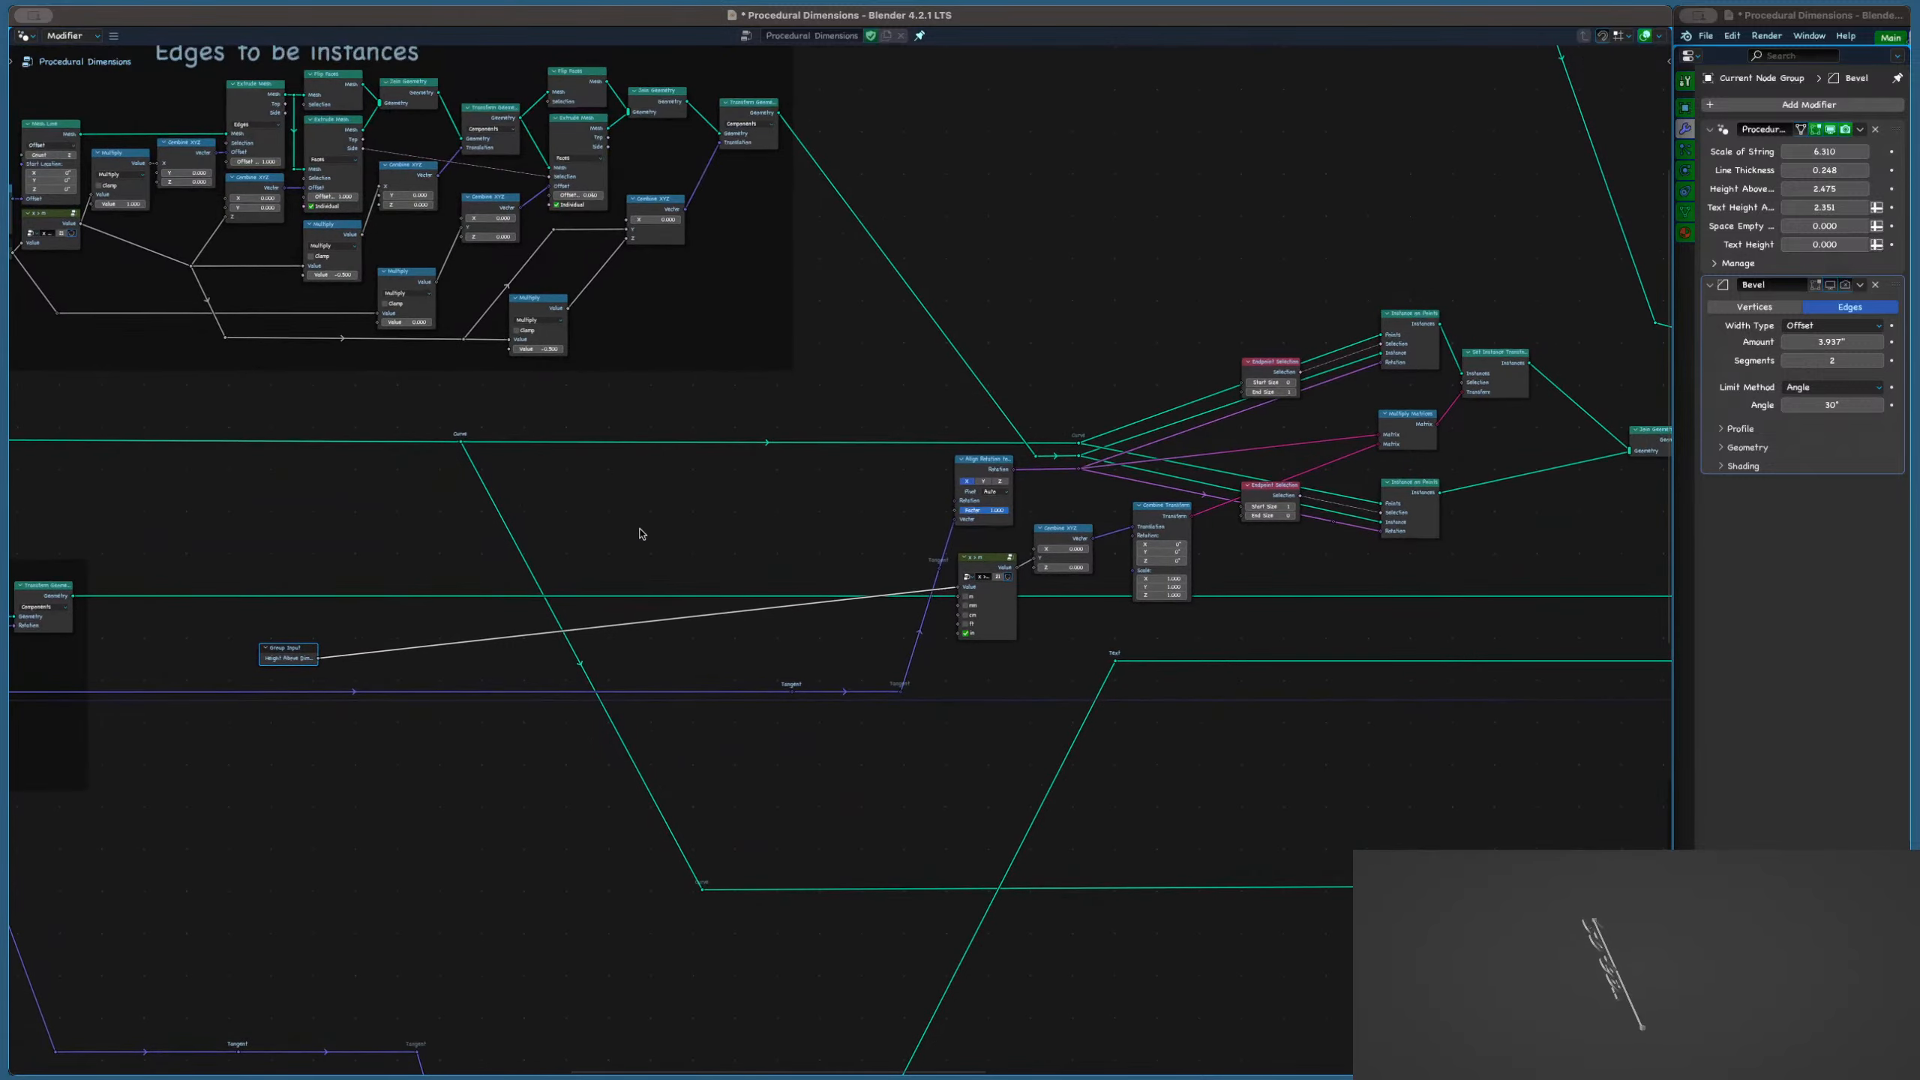
Add a reroute to the Center Line wire and slide it along X toward the Rotate Center Line frame
middle_click_drag(643, 536, 265, 318)
scroll(408, 385, "down", 2)
scroll(1427, 368, "up", 3)
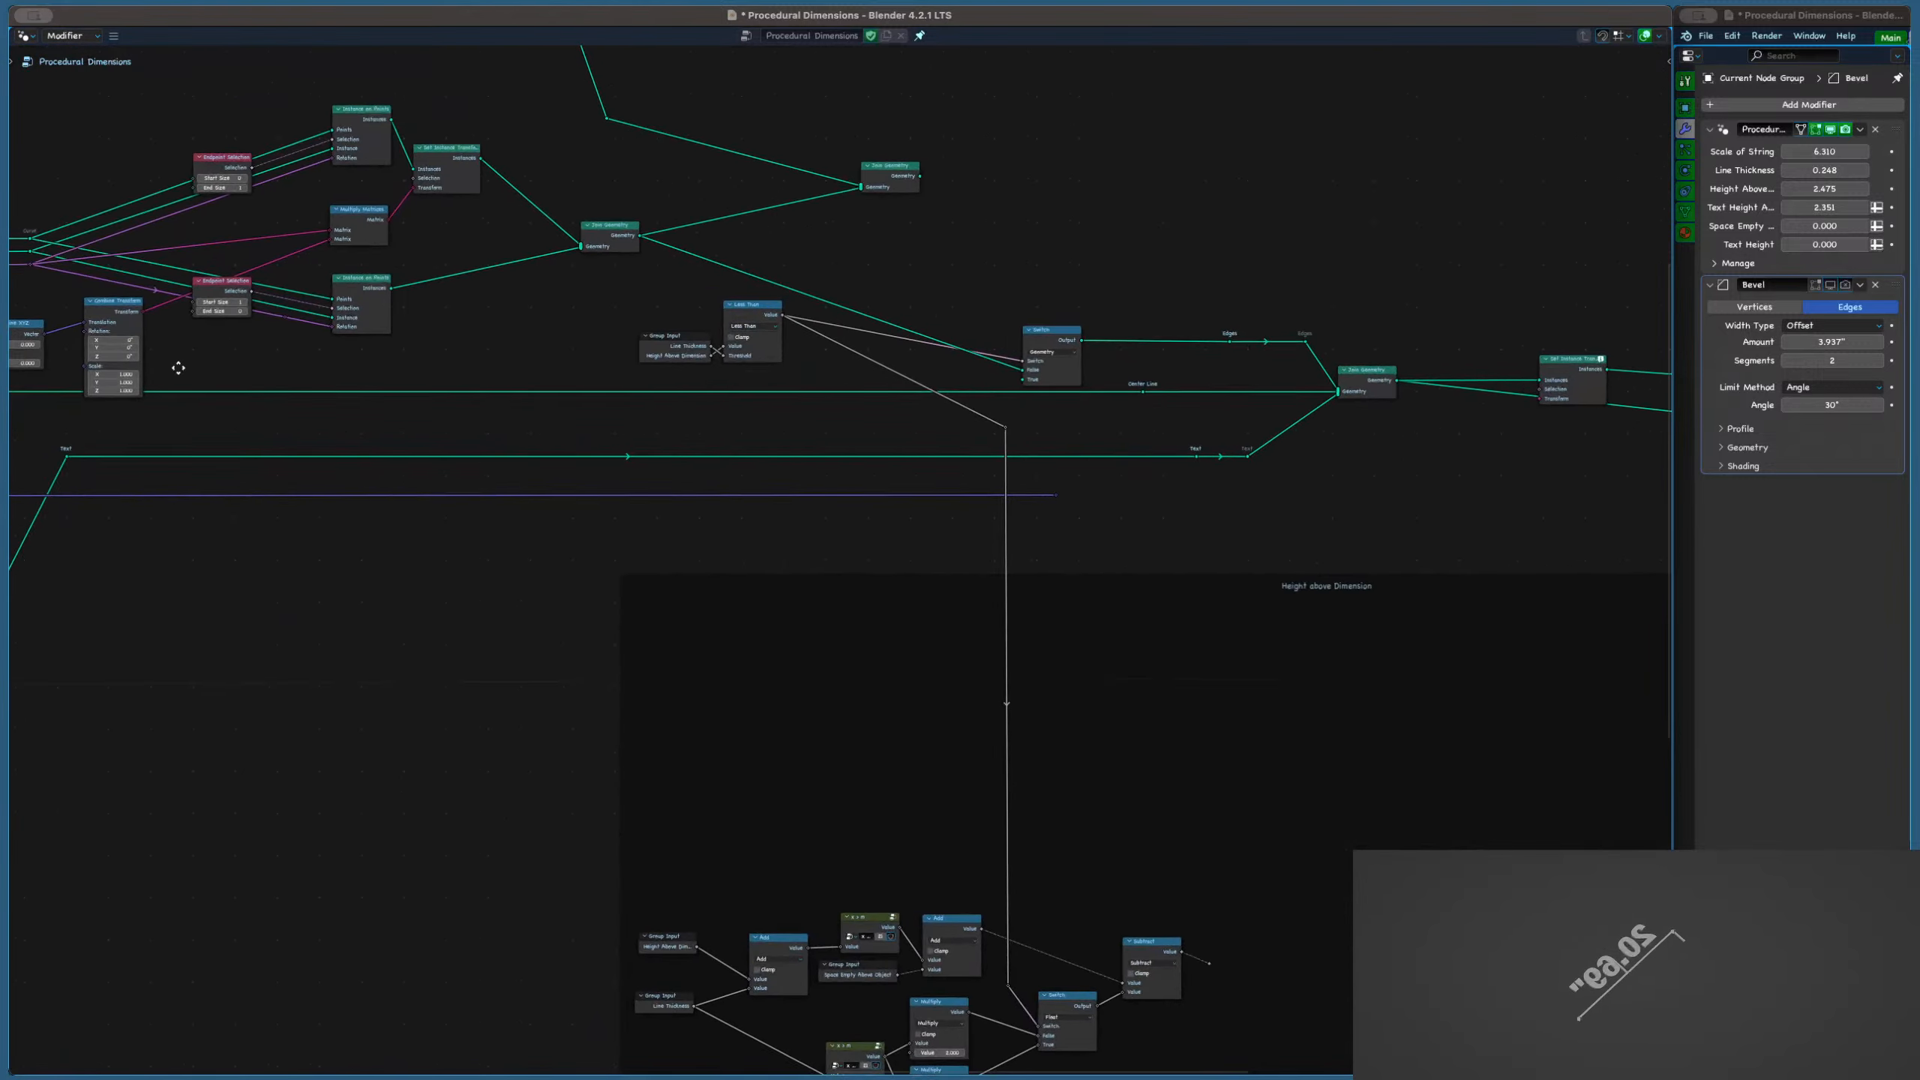
scroll(881, 403, "left", 5)
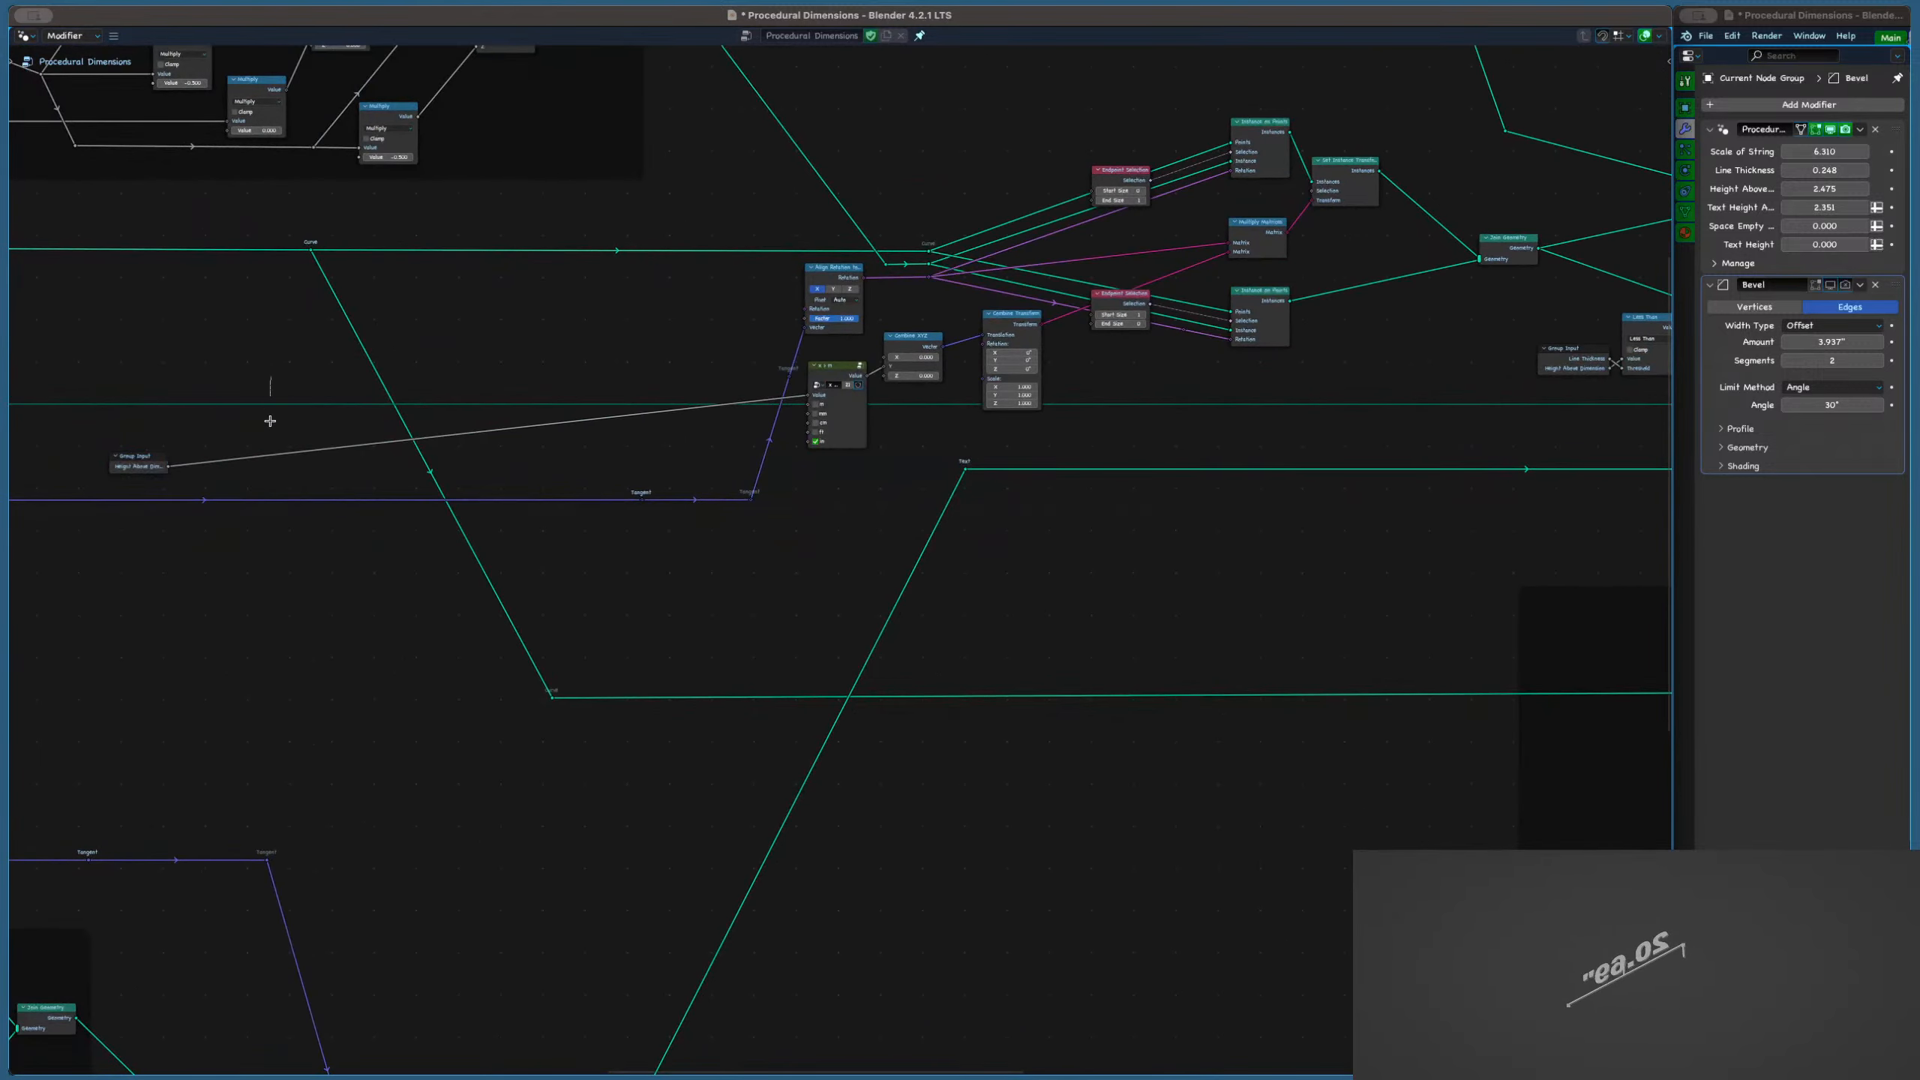
scroll(266, 409, "up", 3)
scroll(302, 411, "down", 5)
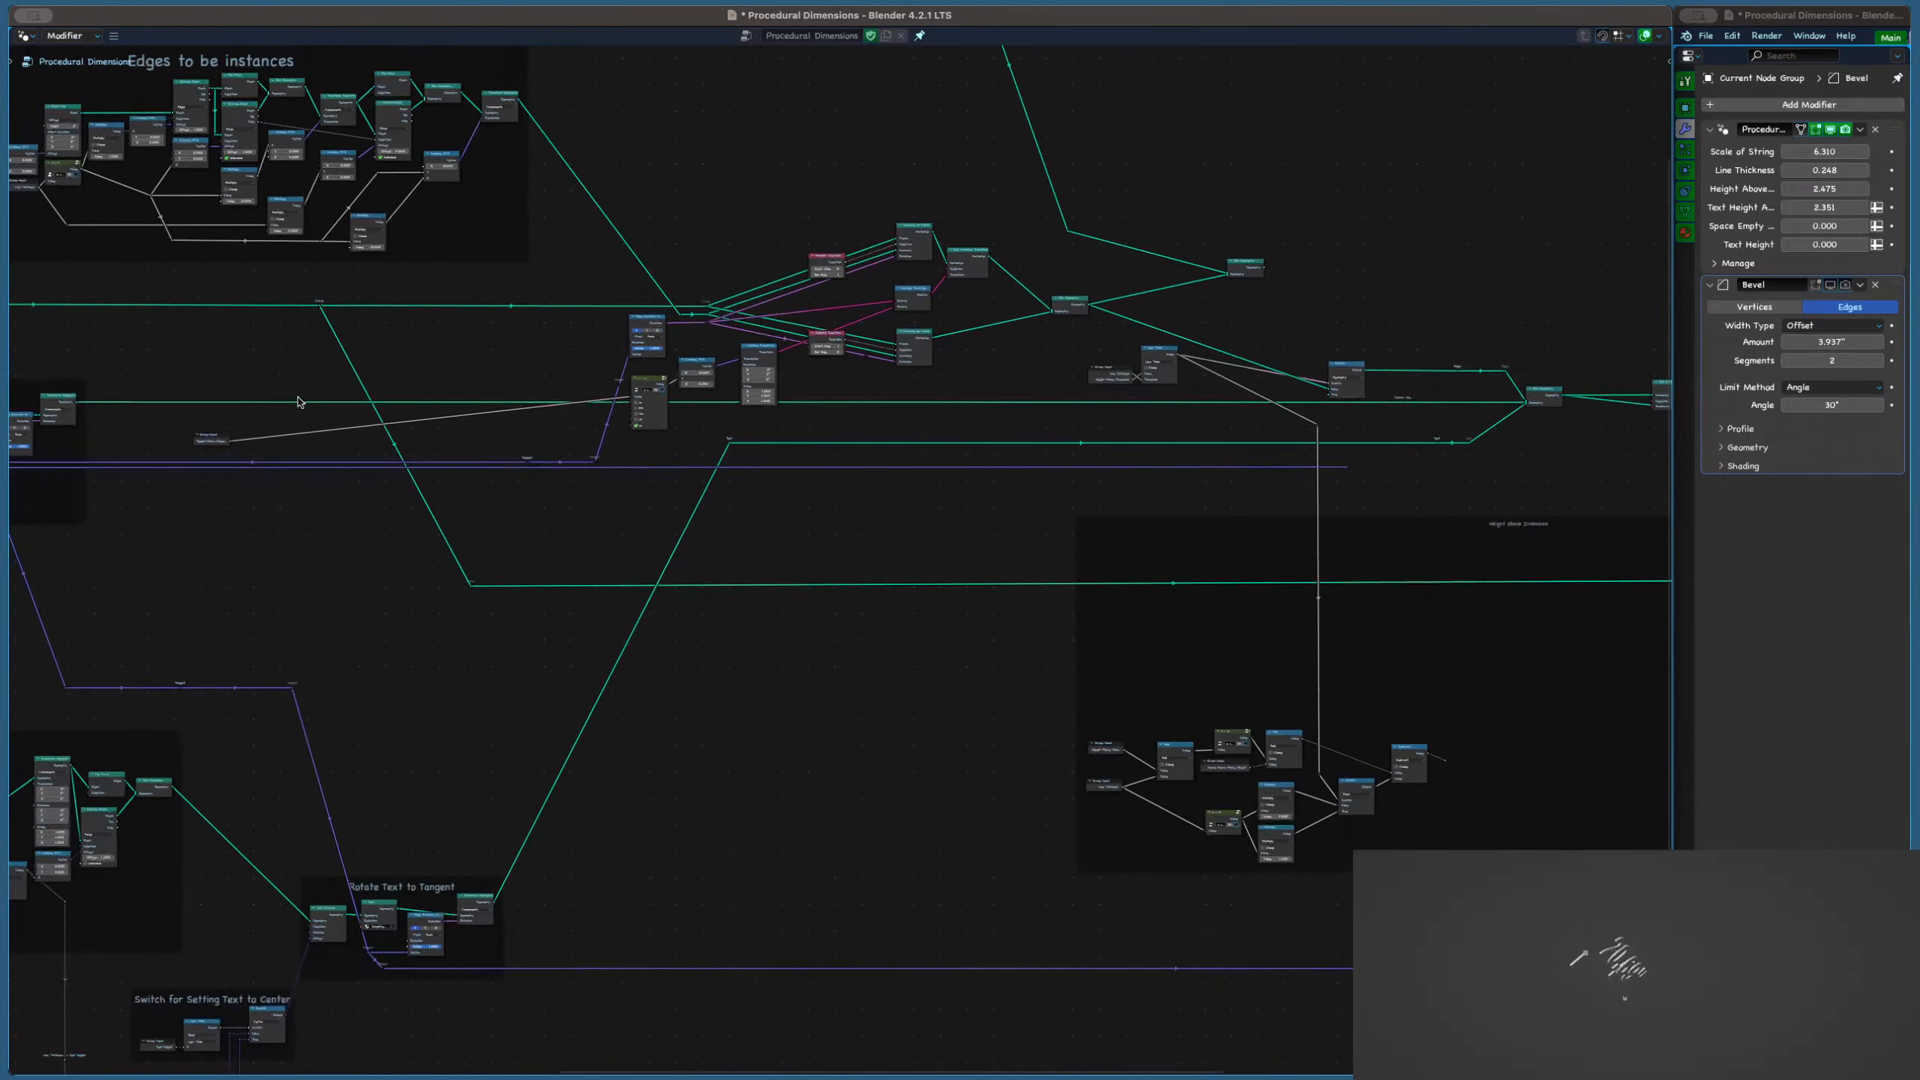
right_click_drag(297, 395, 292, 408, "shift")
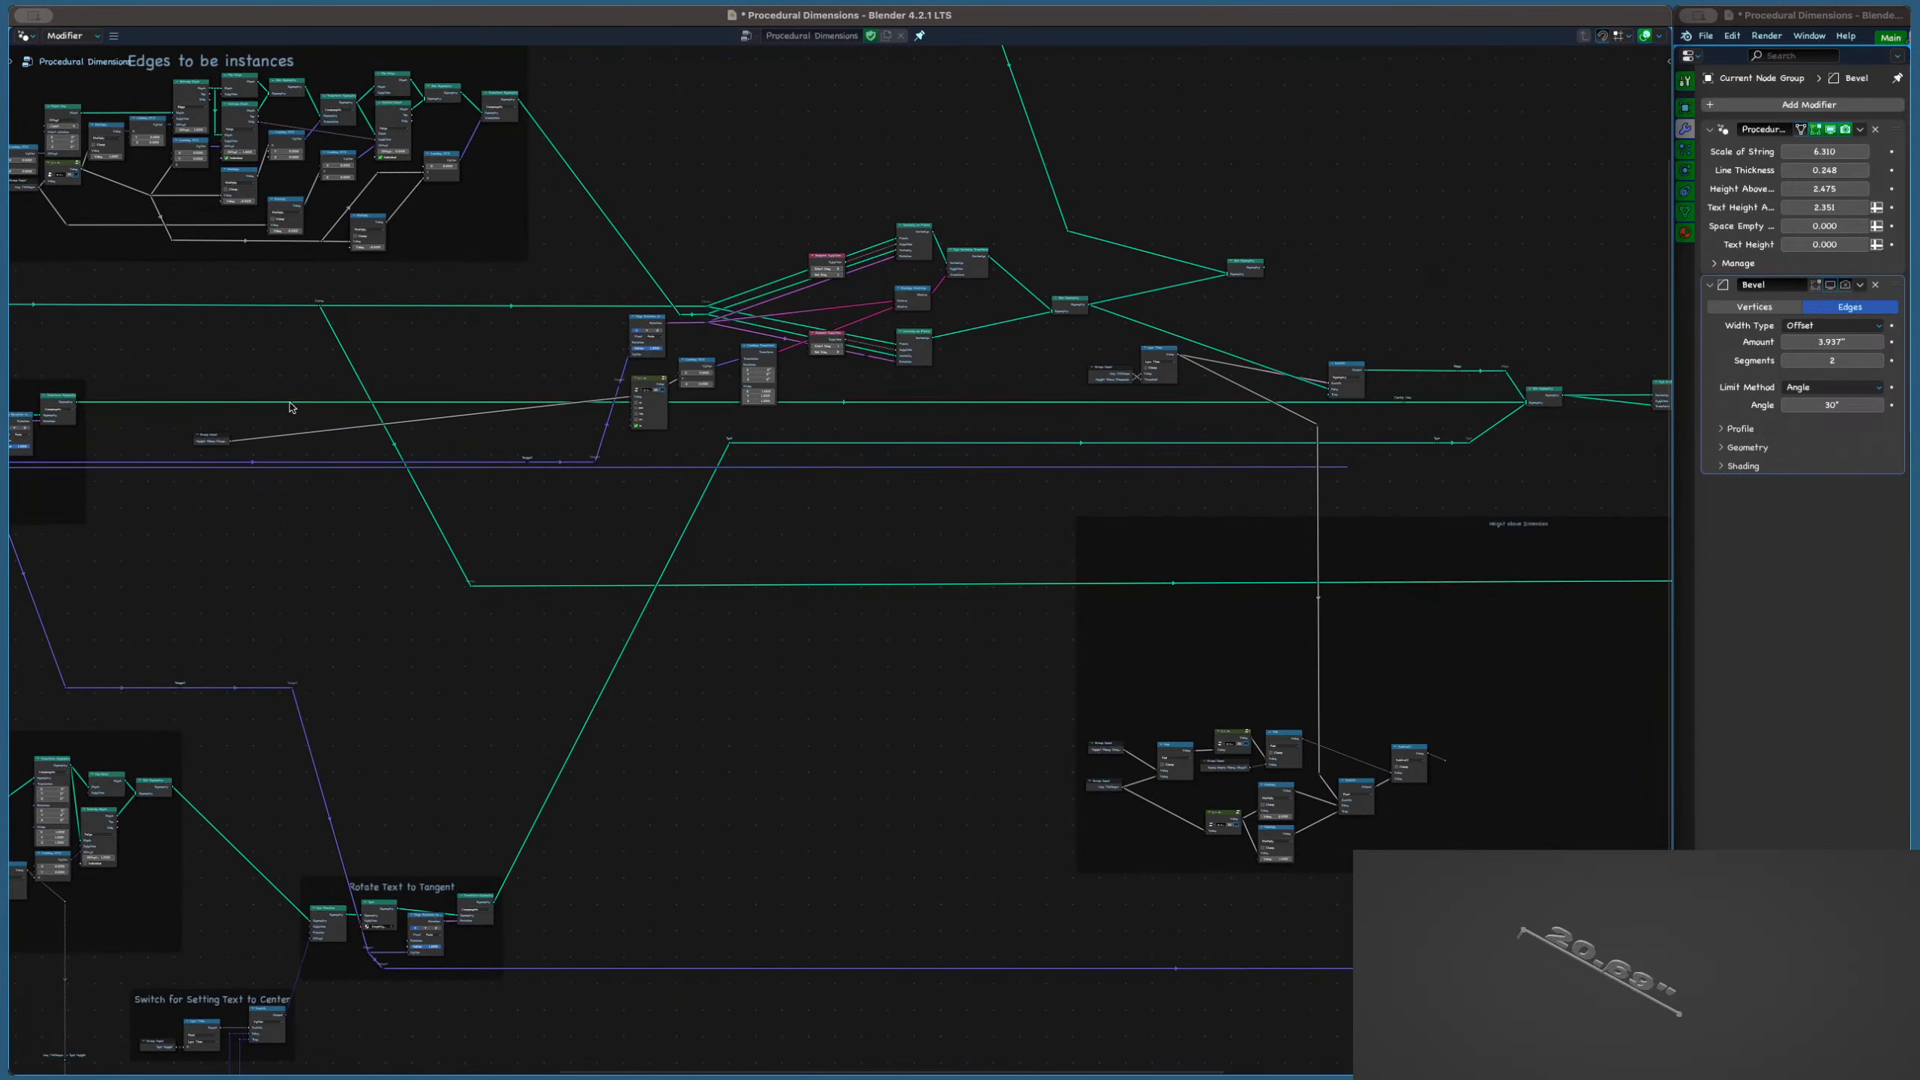
left_click(295, 405)
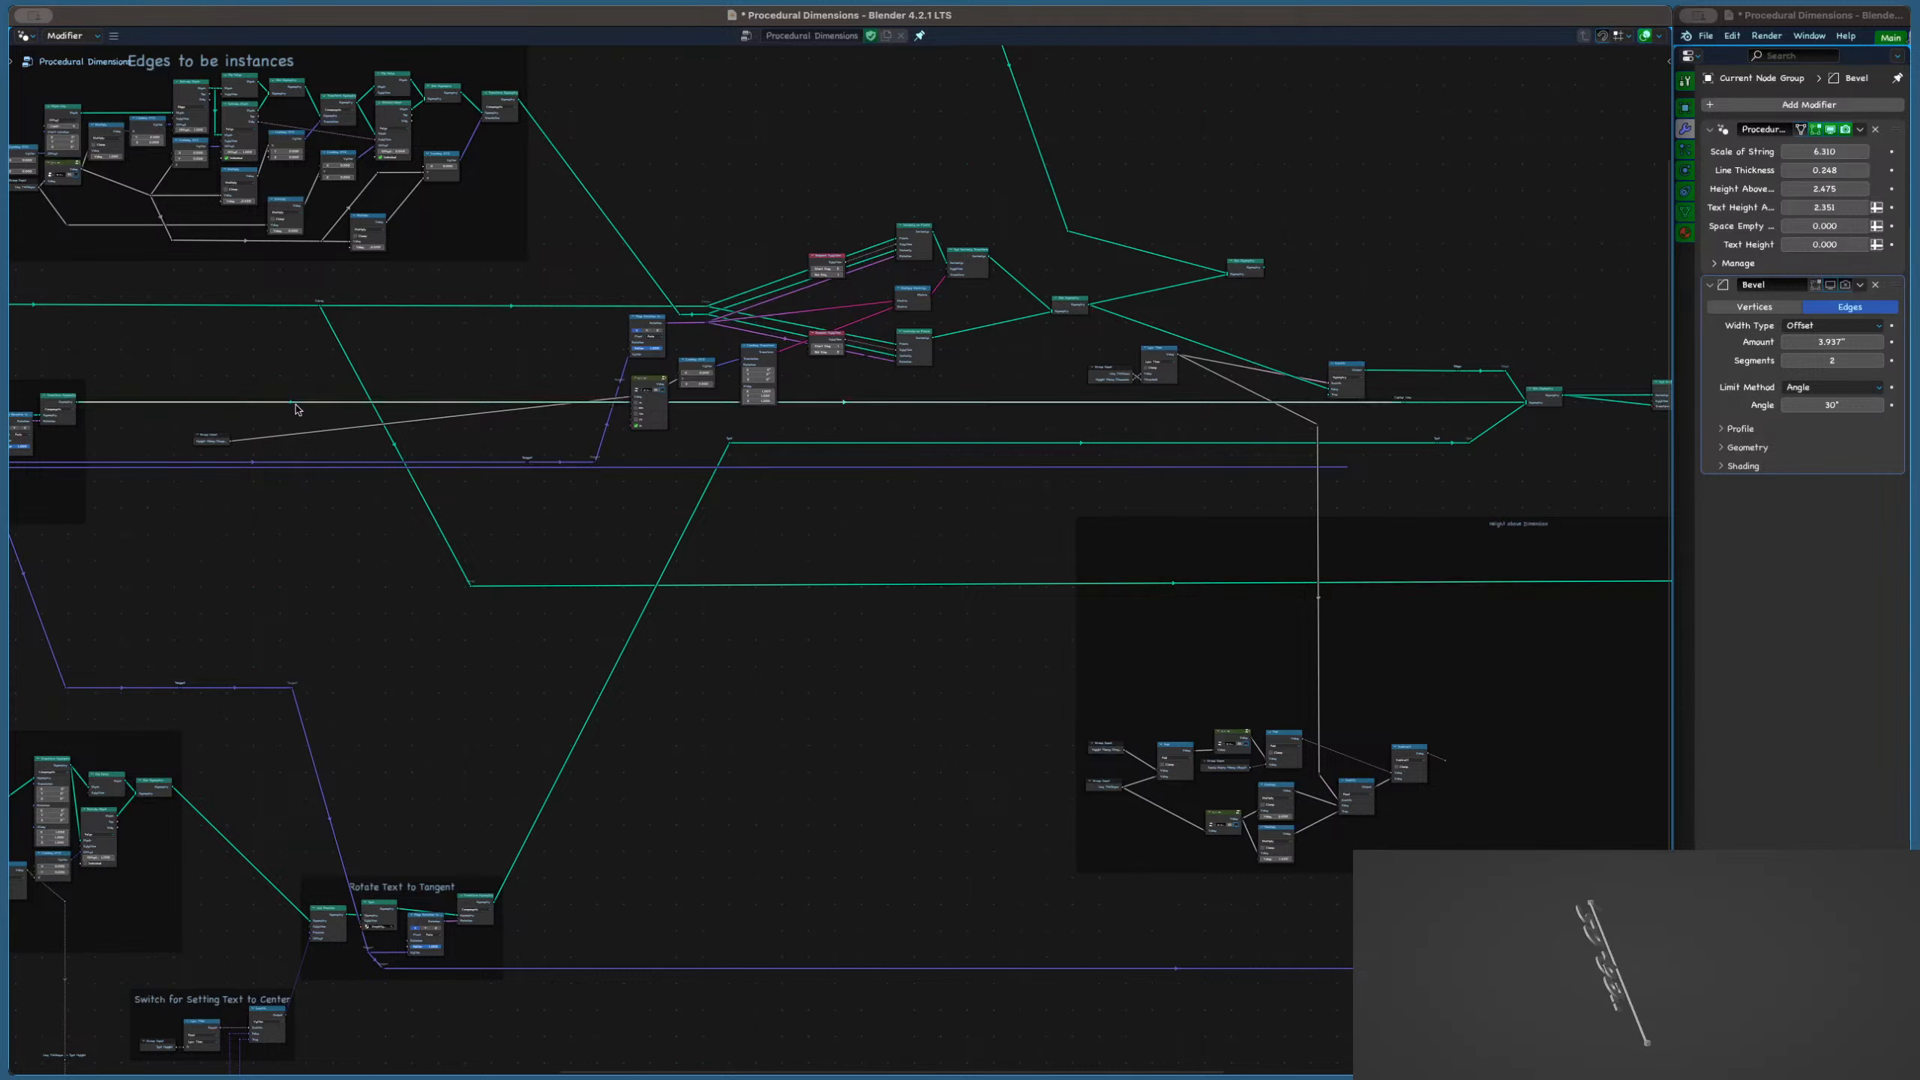
key("g")
key("x")
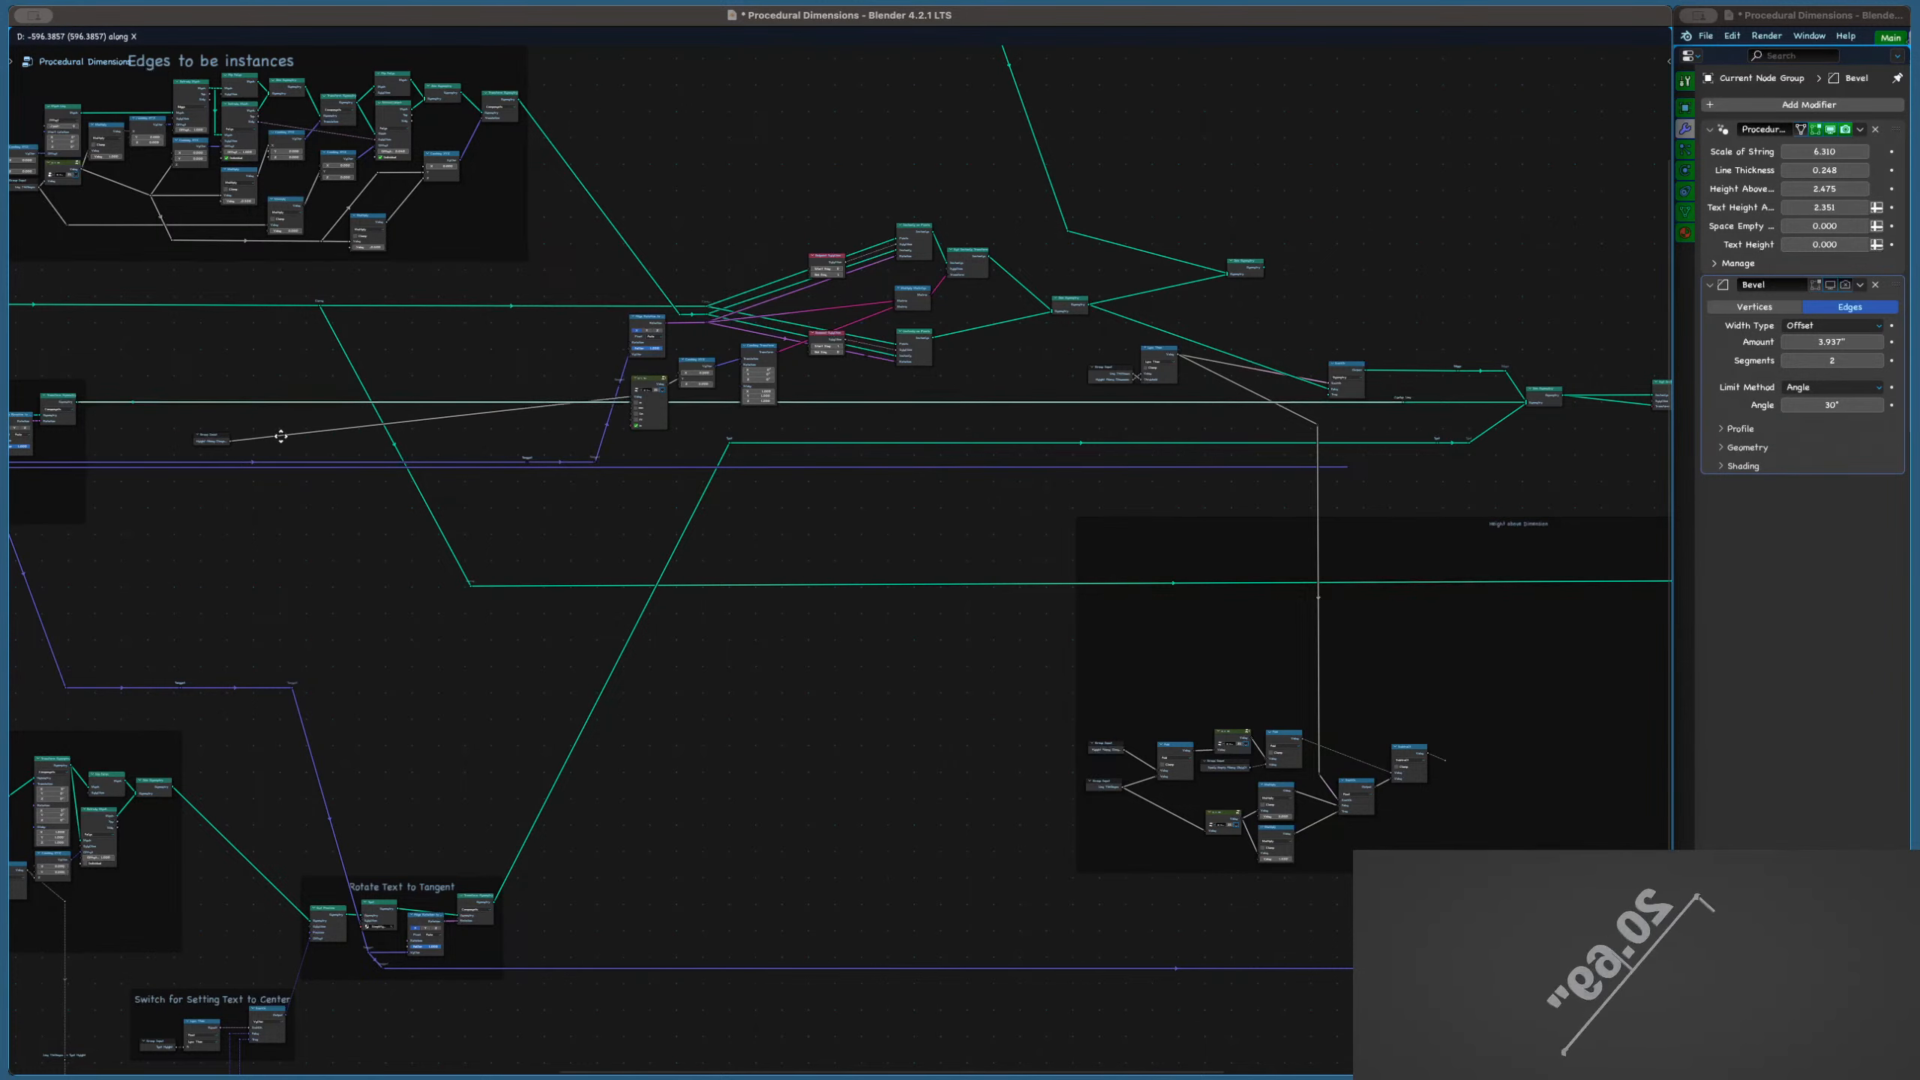
left_click(281, 436)
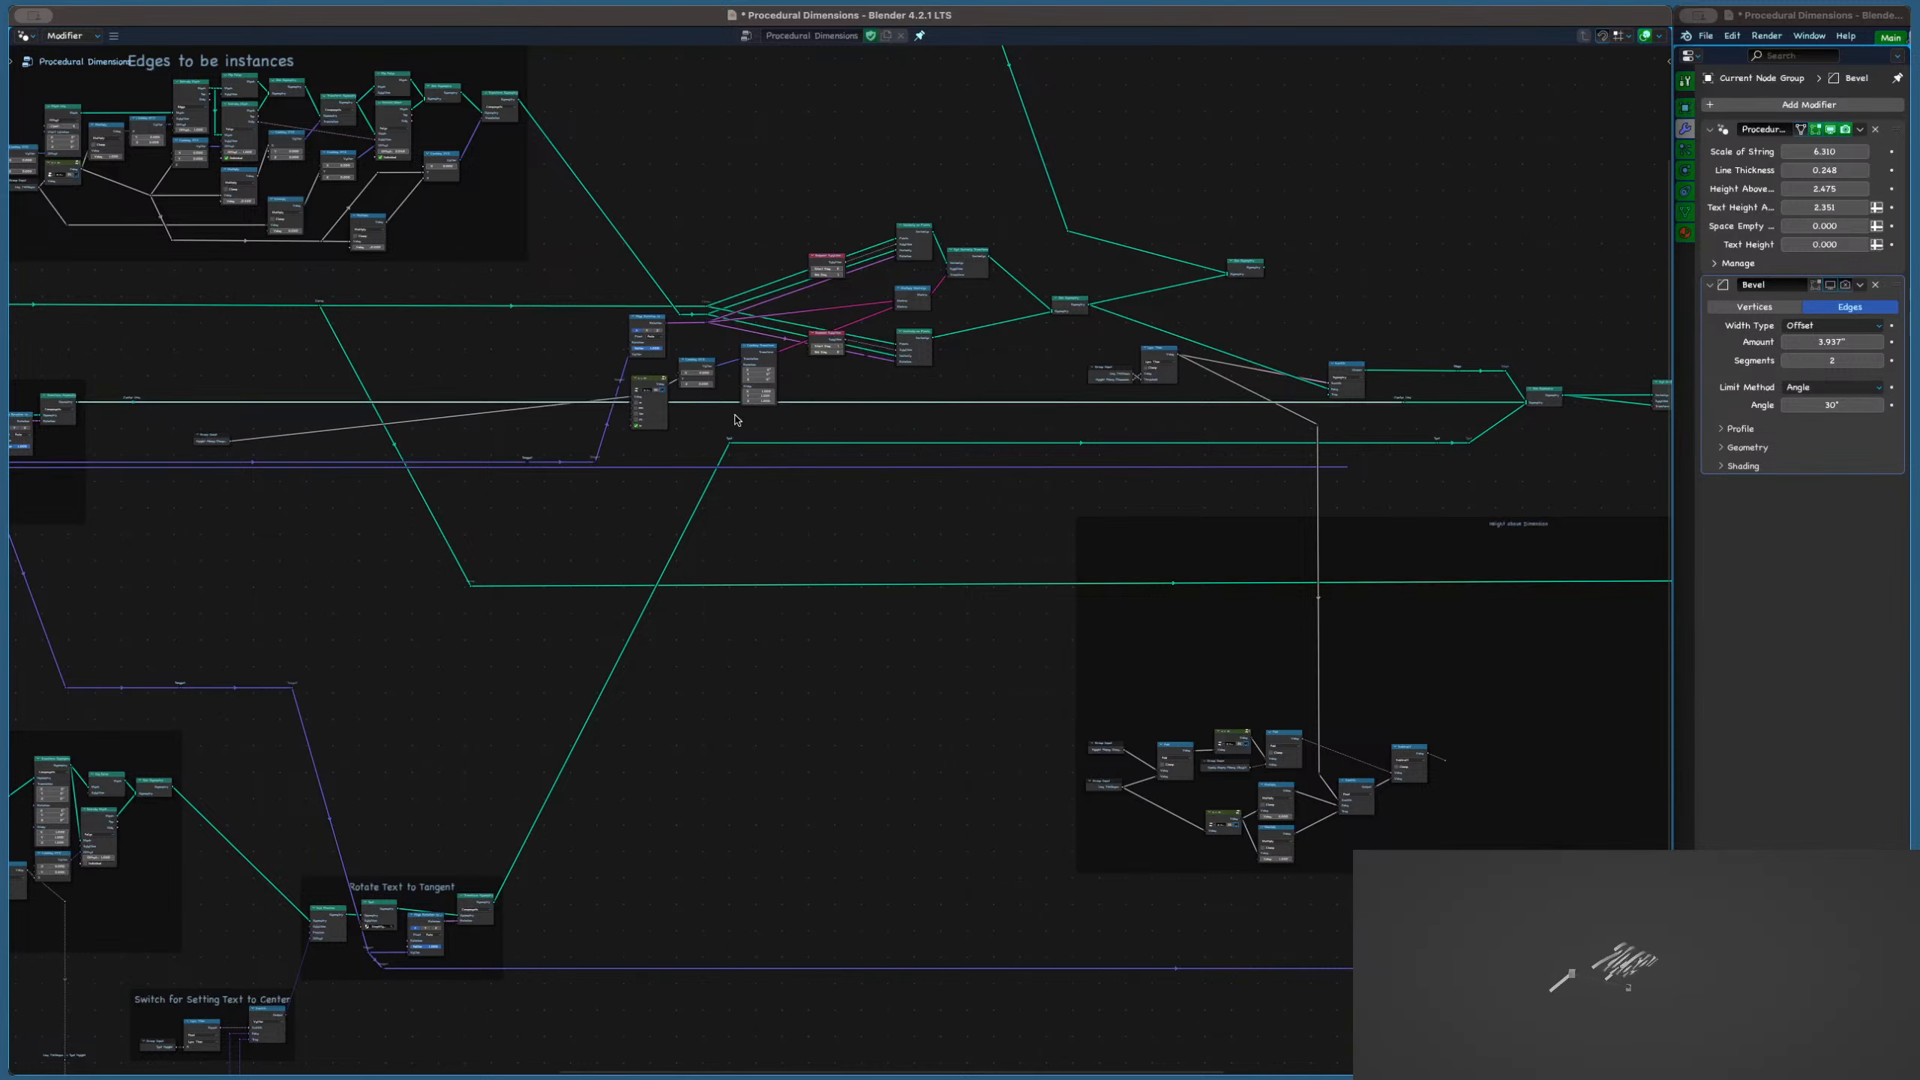
Add another reroute to the Center Line wire near Combine Transform and slide it along X beyond that node
left_click(807, 417)
scroll(807, 408, "up", 2)
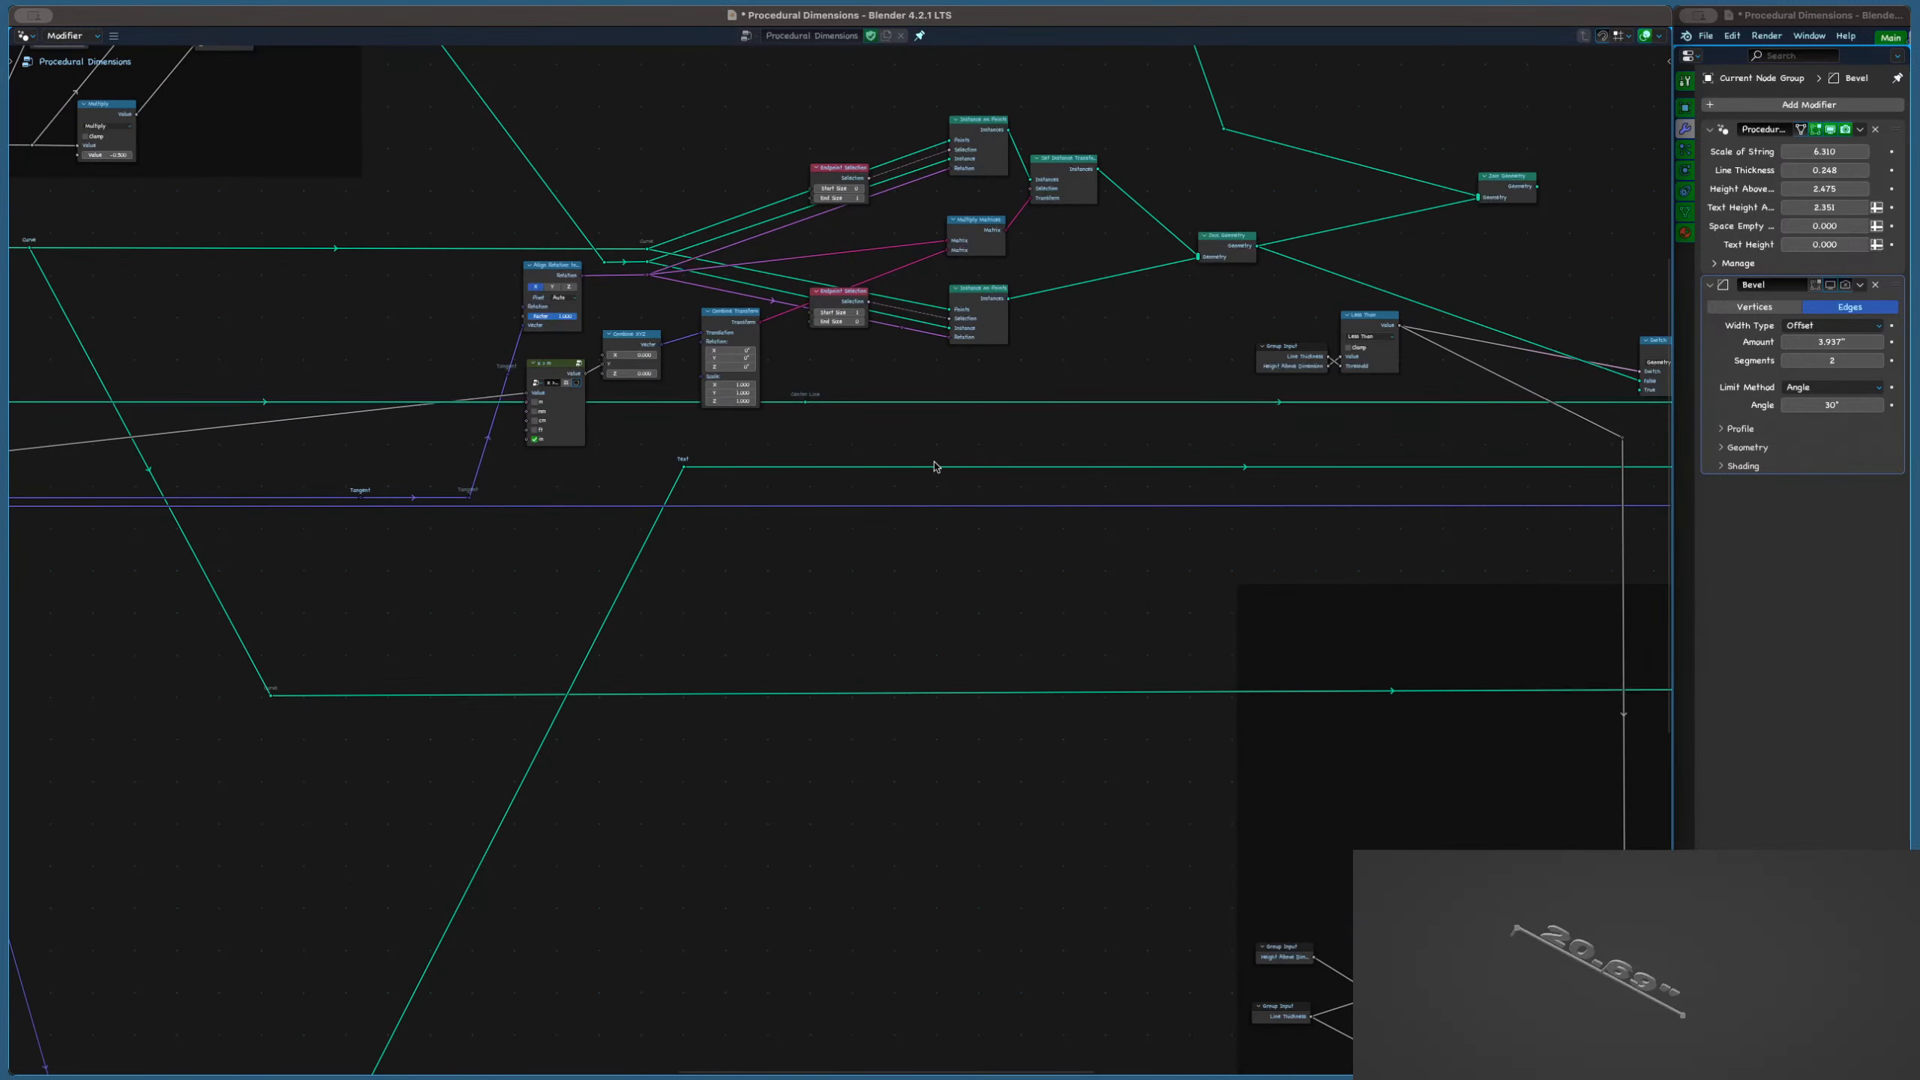
left_click_drag(873, 448, 789, 384)
key("g")
key("x")
left_click(924, 393)
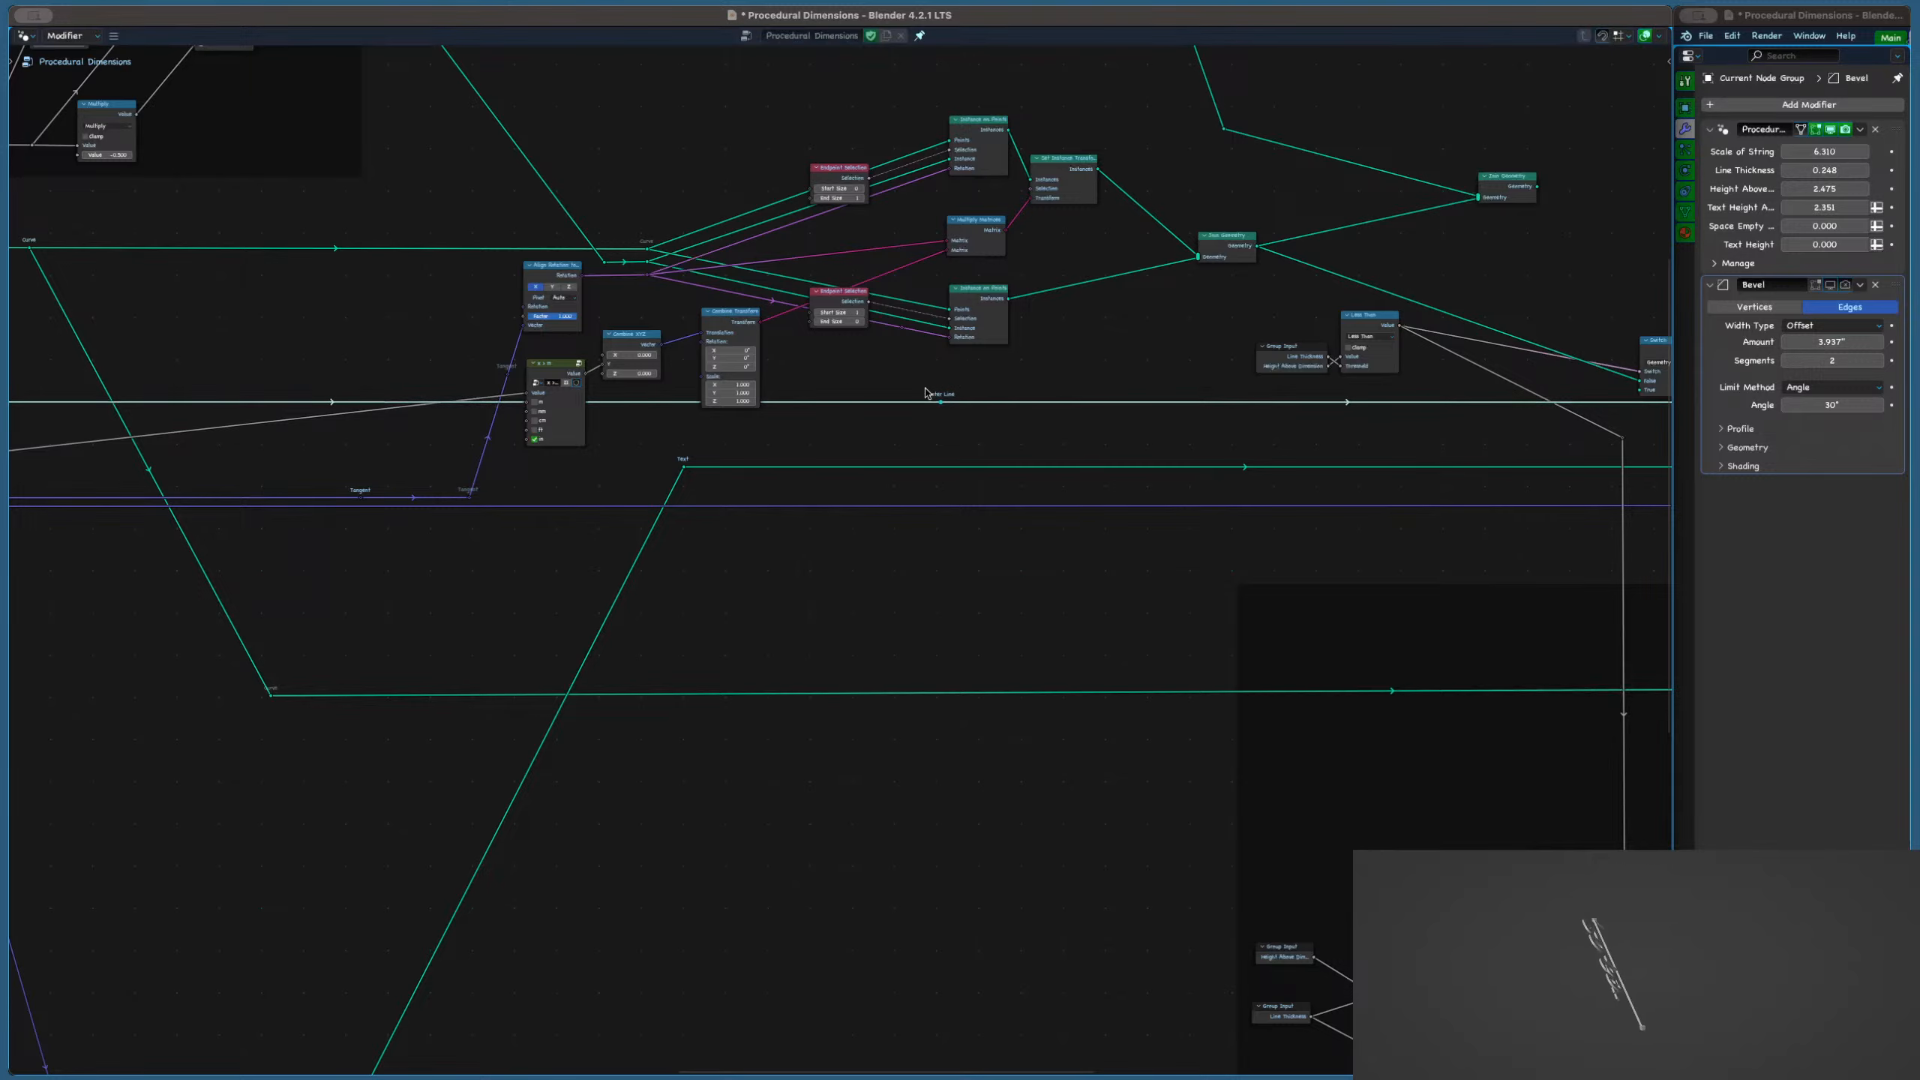
Add a reroute to the Center Line wire in the open space before the x > m node
middle_click_drag(835, 441, 1241, 406)
scroll(627, 381, "up", 2)
left_click(660, 316)
scroll(658, 338, "up", 5)
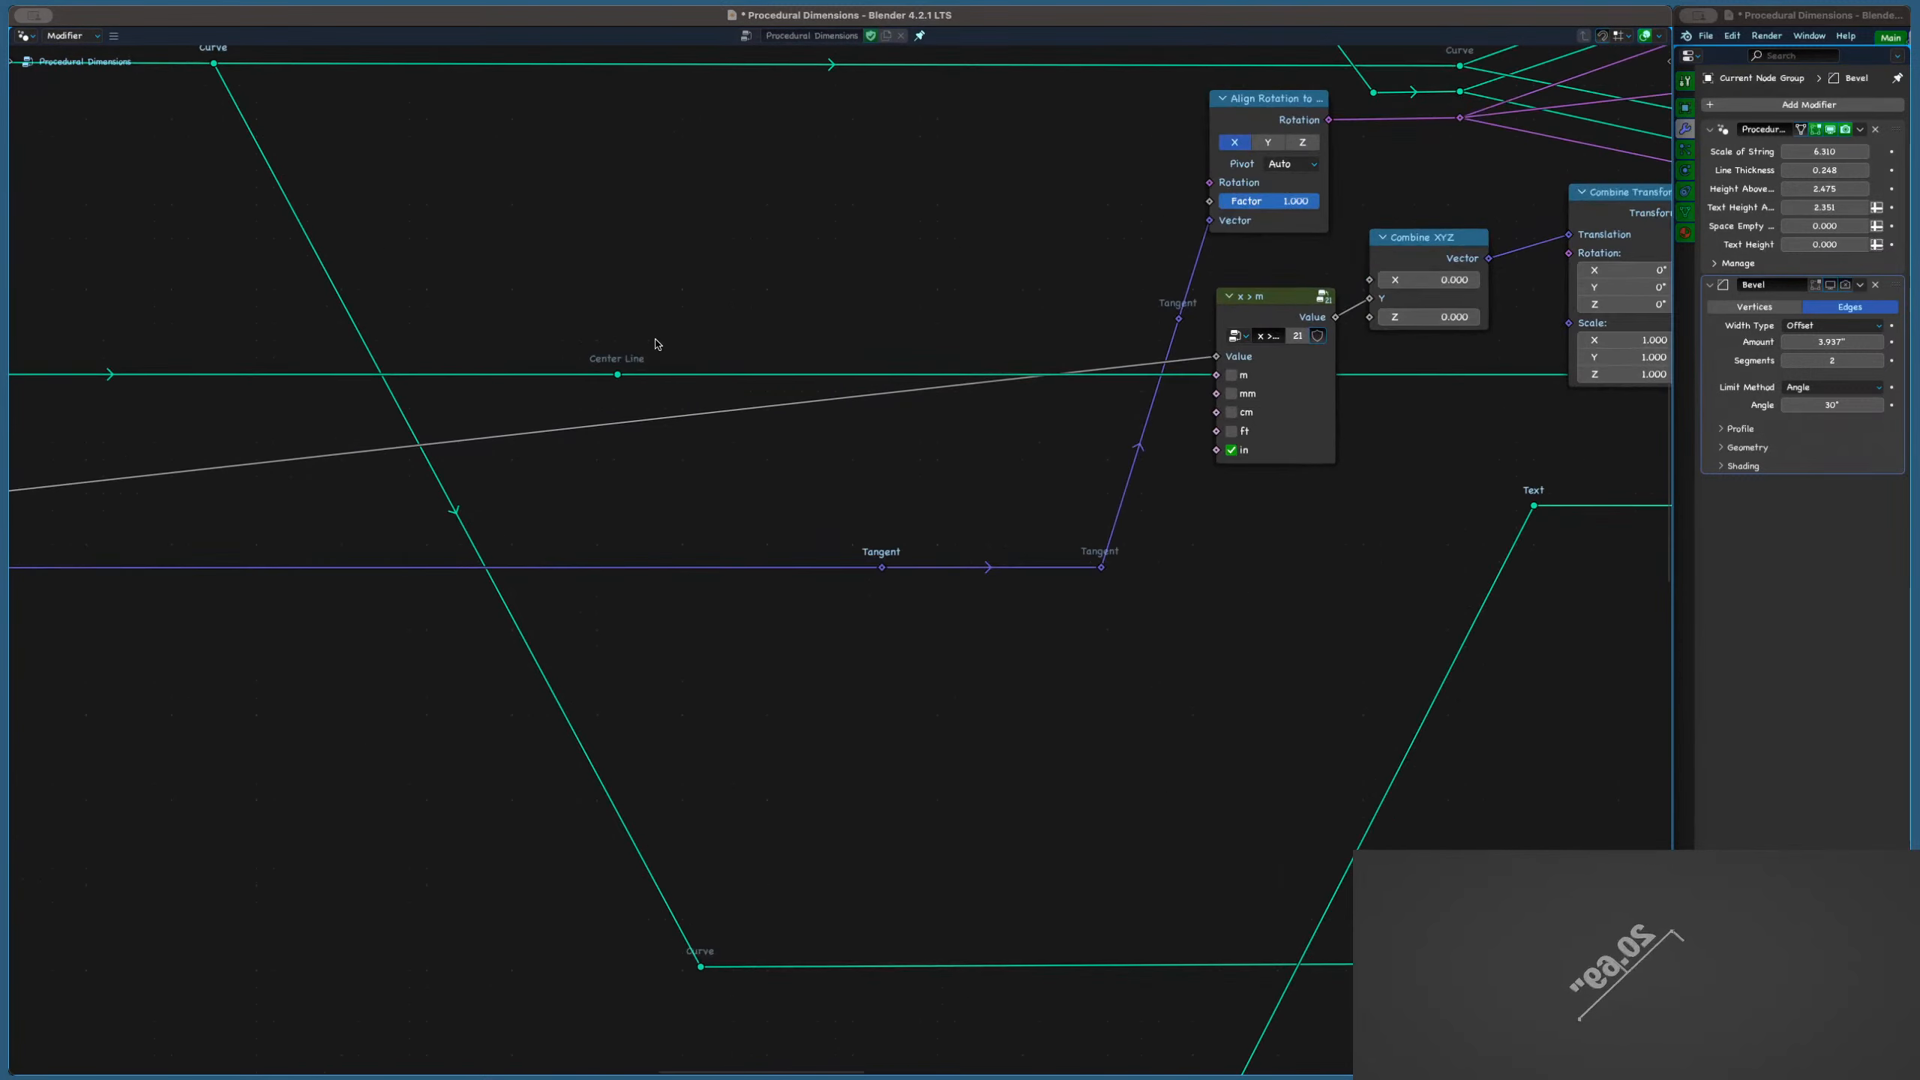
scroll(709, 348, "down", 3)
middle_click_drag(576, 342, 698, 337)
scroll(665, 344, "down", 3)
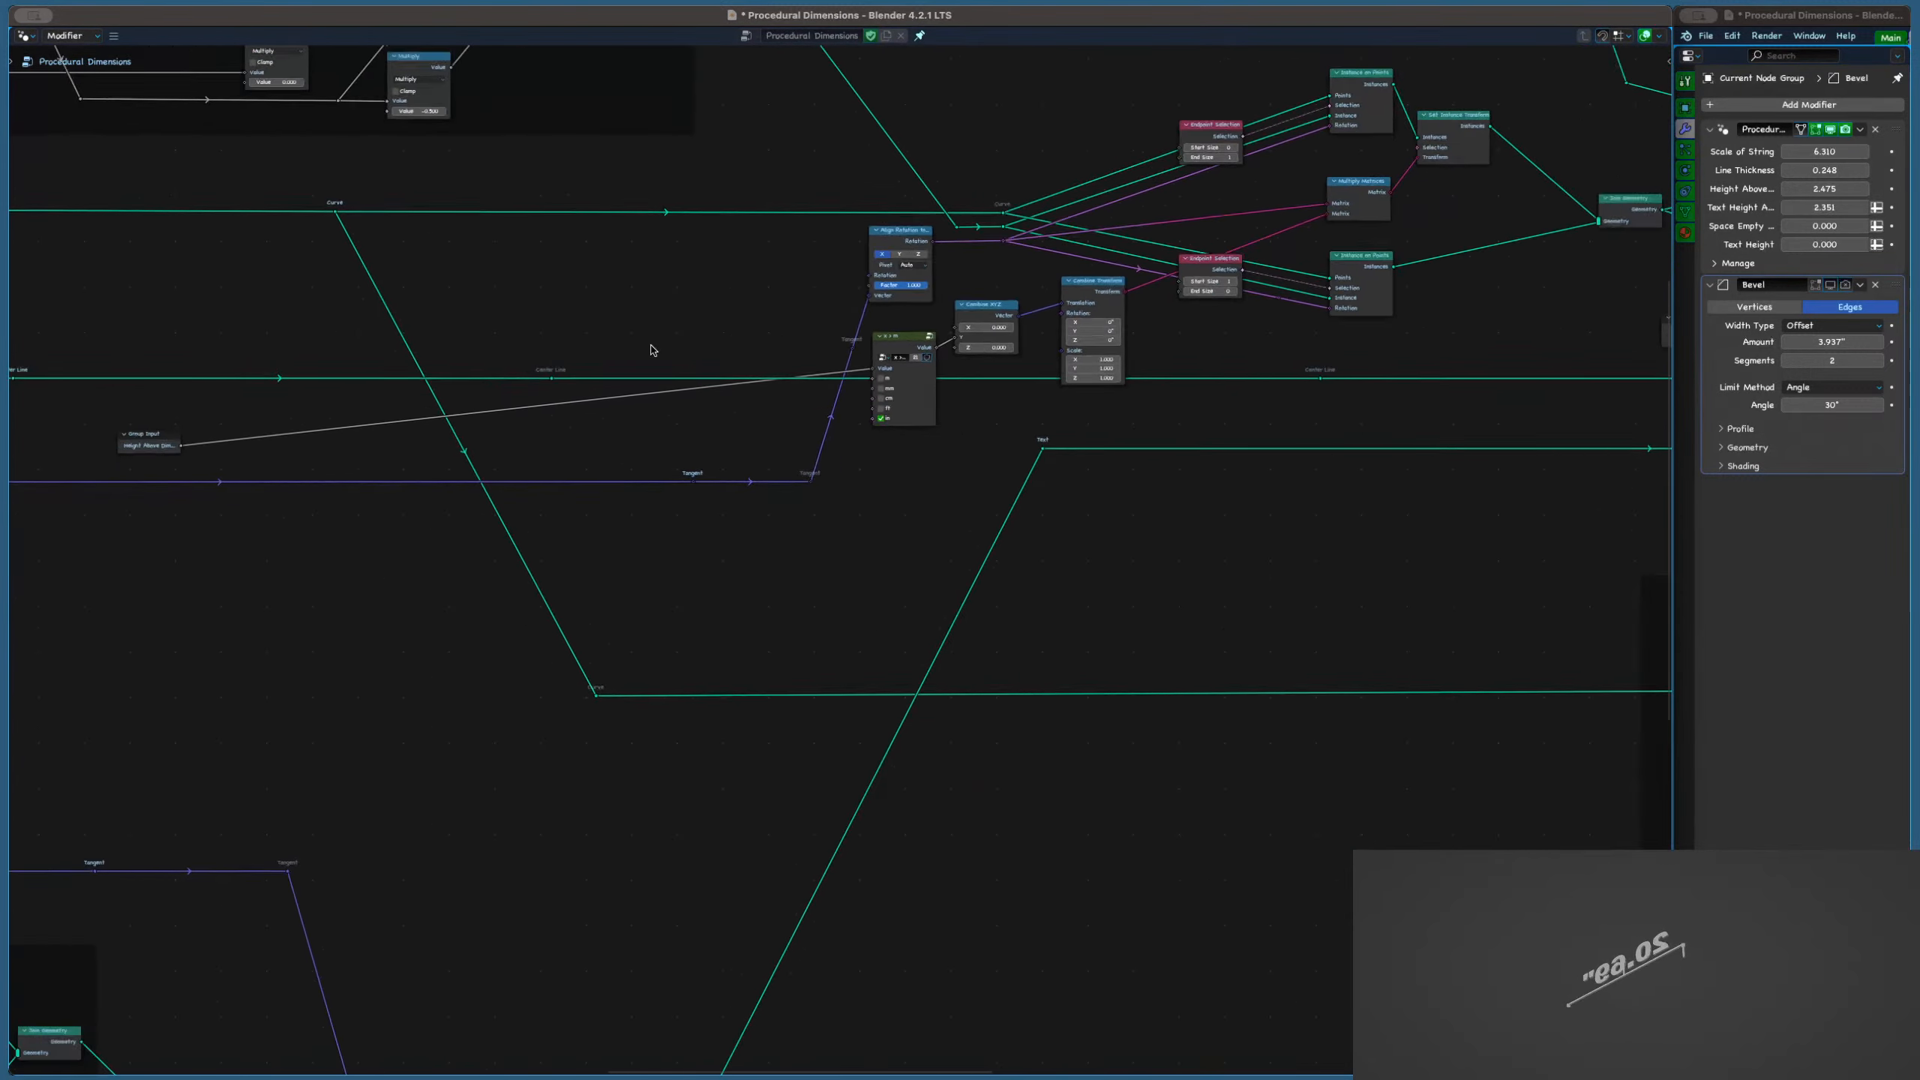
Add a Transform Geometry node on the Center Line wire and position it just before the x > m node
scroll(649, 344, "up", 4)
key("shift+a")
type("tran")
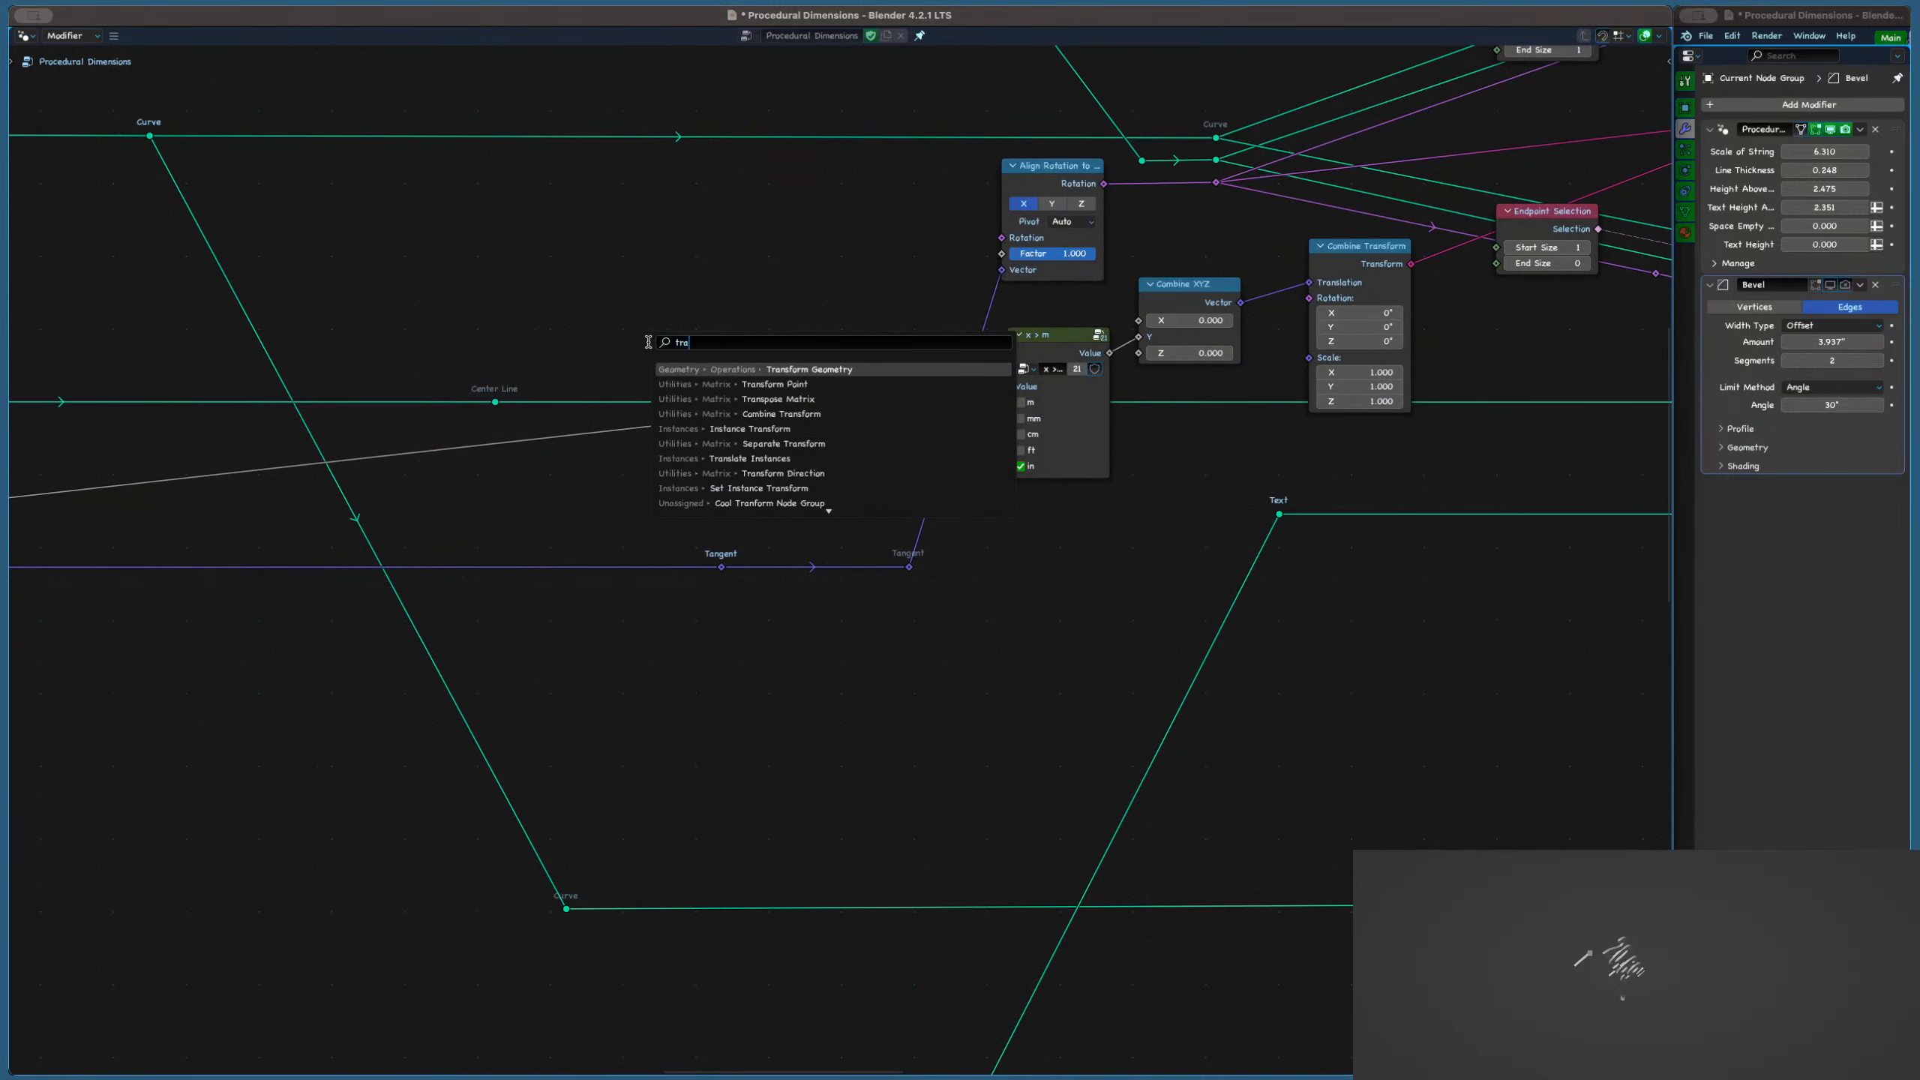
key("Return")
left_click(678, 278)
scroll(648, 370, "down", 3)
scroll(650, 376, "down", 1)
key("g")
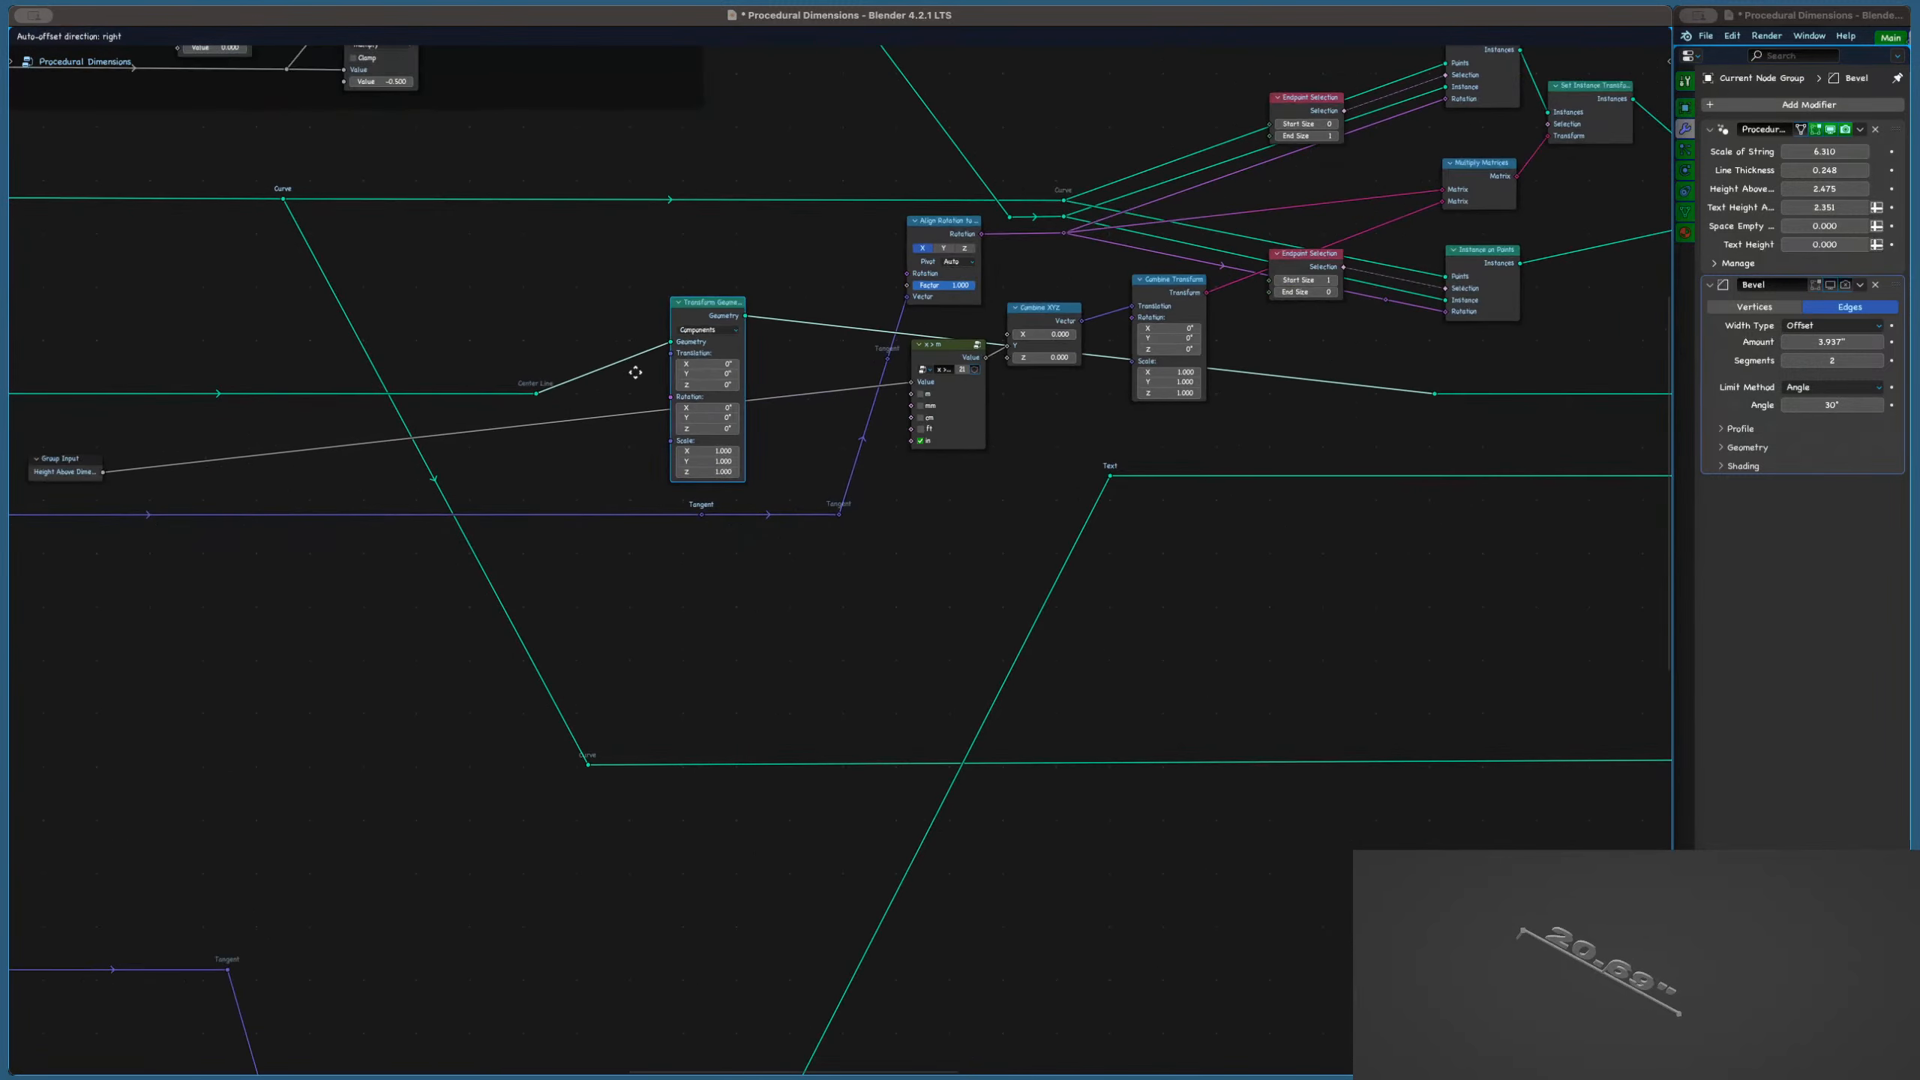
left_click(699, 369)
Move the Center Line reroute from beyond Combine Transform to beside the new Transform Geometry node
scroll(699, 368, "down", 4)
middle_click_drag(698, 331, 590, 369)
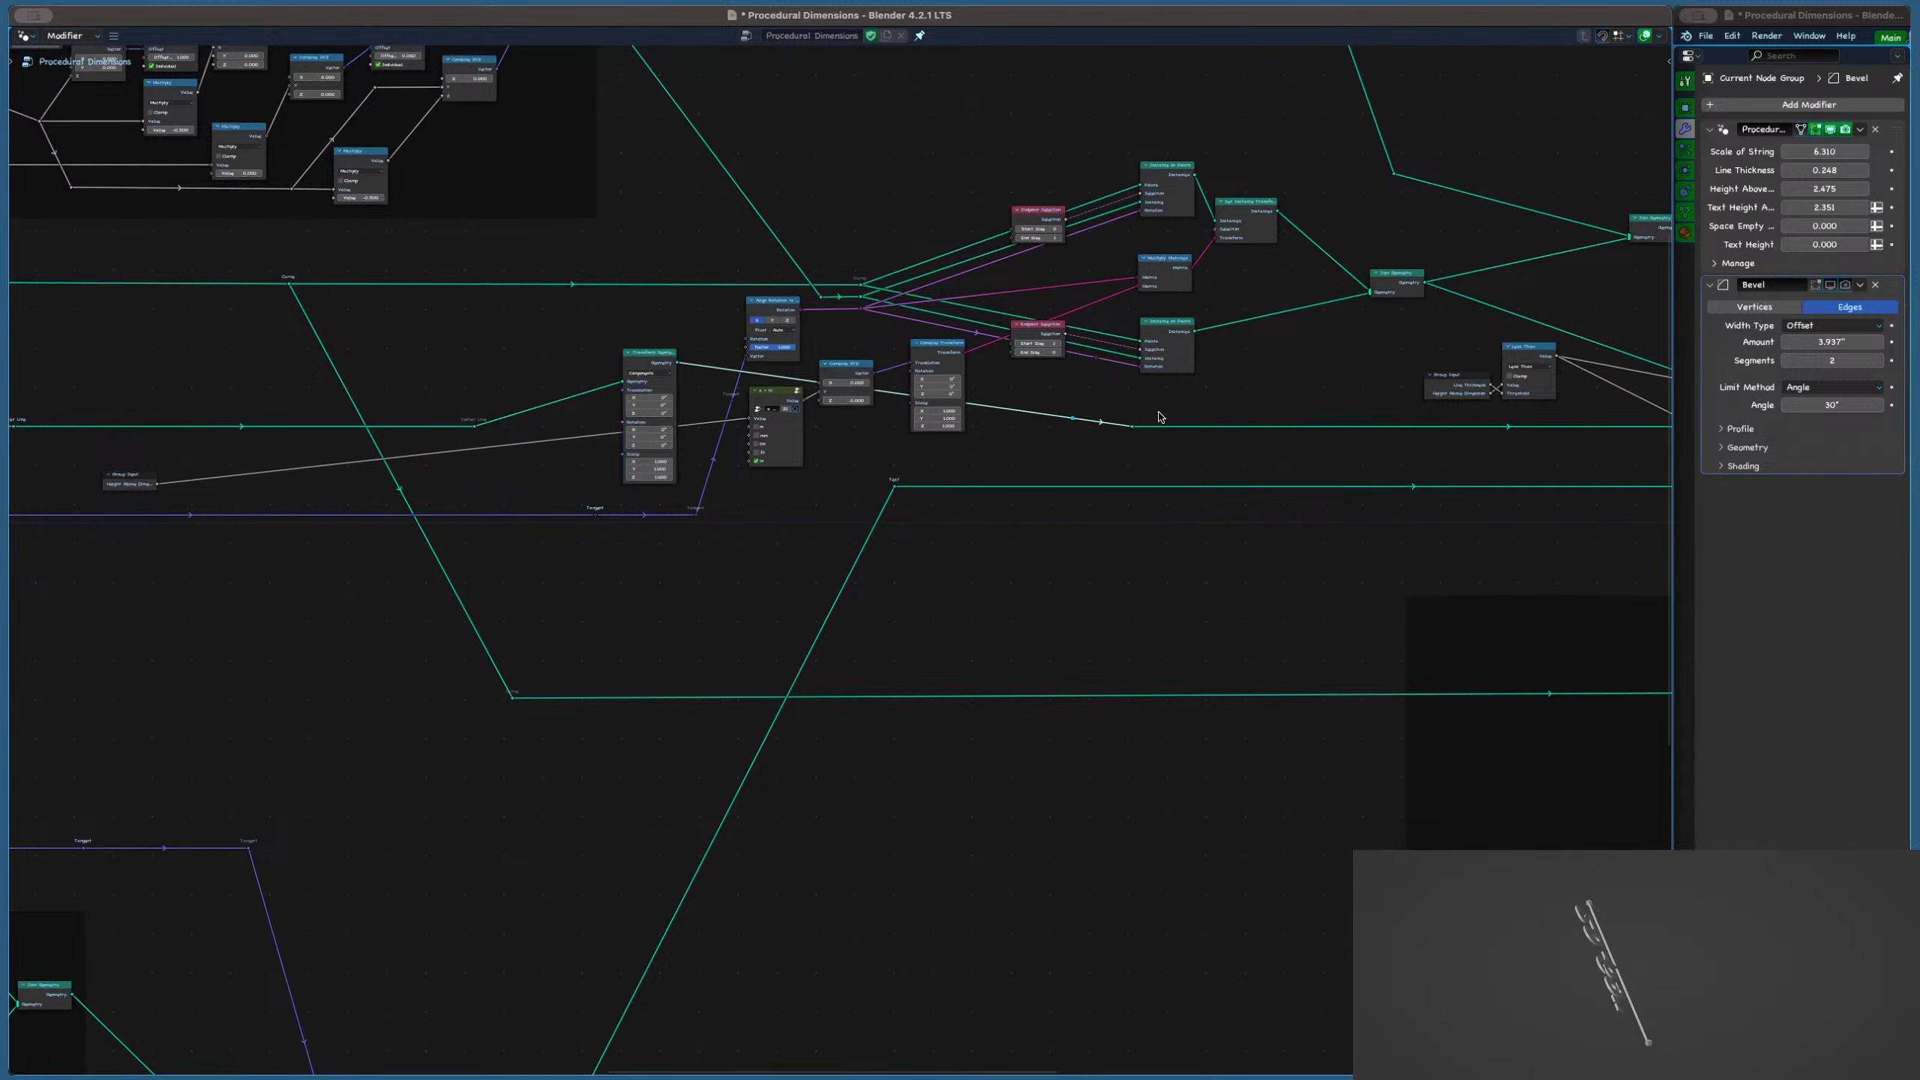
key("g")
left_click(702, 439)
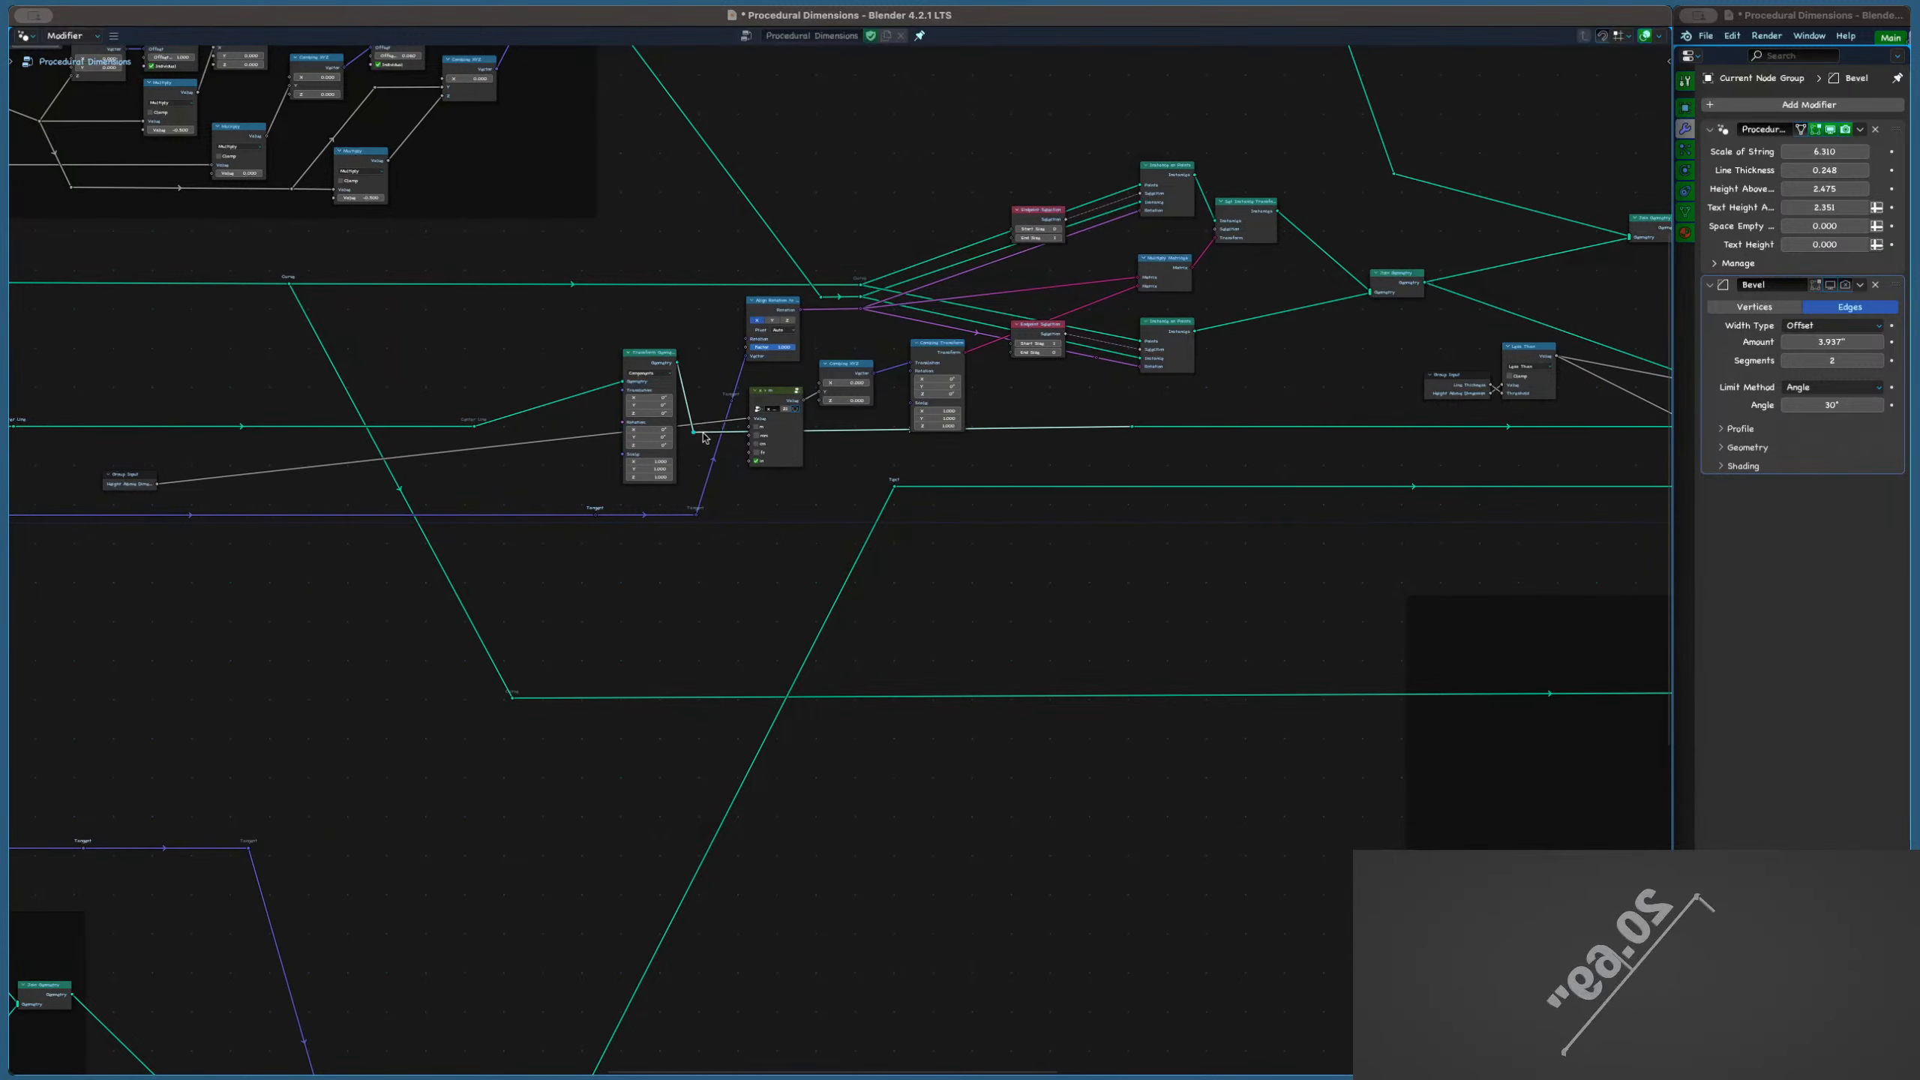
Move the x > m node next to the Group Input that supplies Height Above Dimension
scroll(684, 360, "up", 2)
left_click_drag(799, 438, 299, 496)
middle_click_drag(299, 496, 740, 442)
left_click_drag(739, 443, 483, 495)
scroll(483, 496, "down", 12)
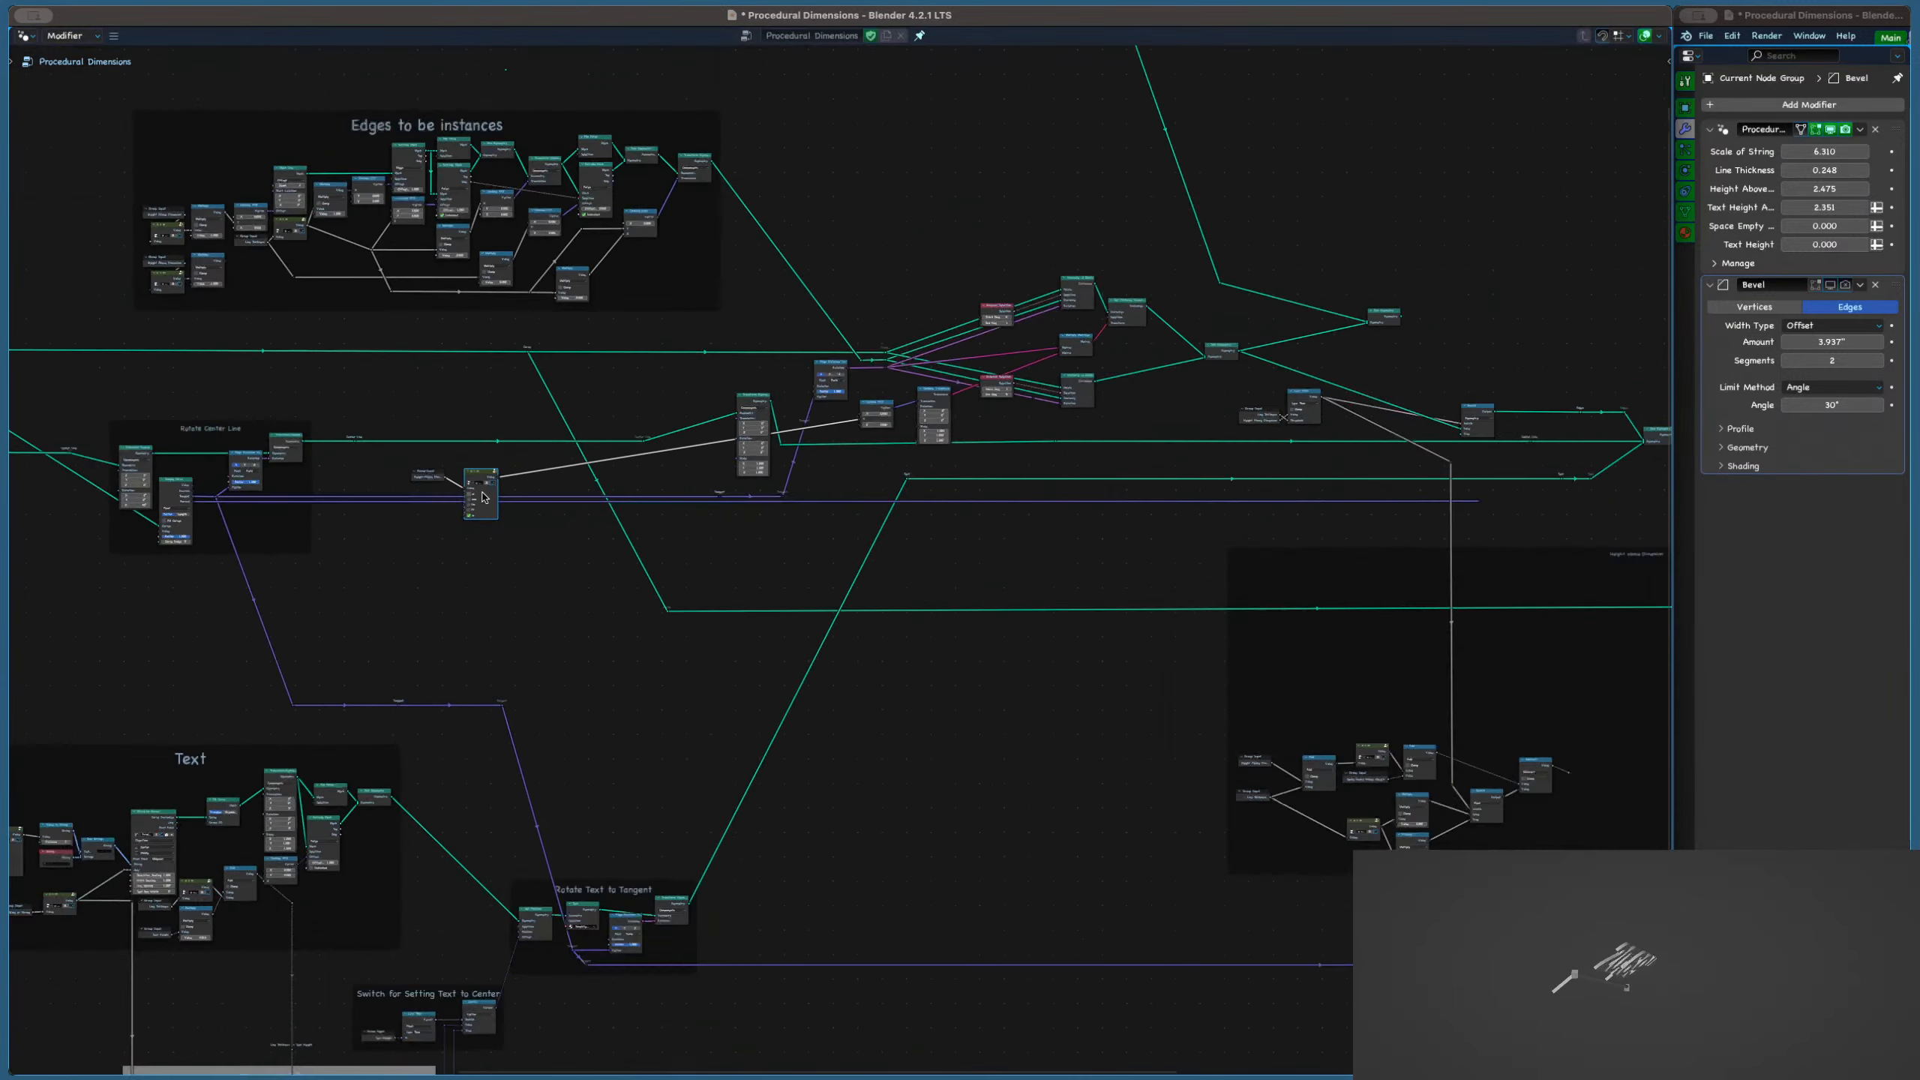
Move the Edges to be instances frame up, just beneath the uppermost geometry wire
scroll(483, 496, "down", 4)
scroll(463, 446, "up", 5)
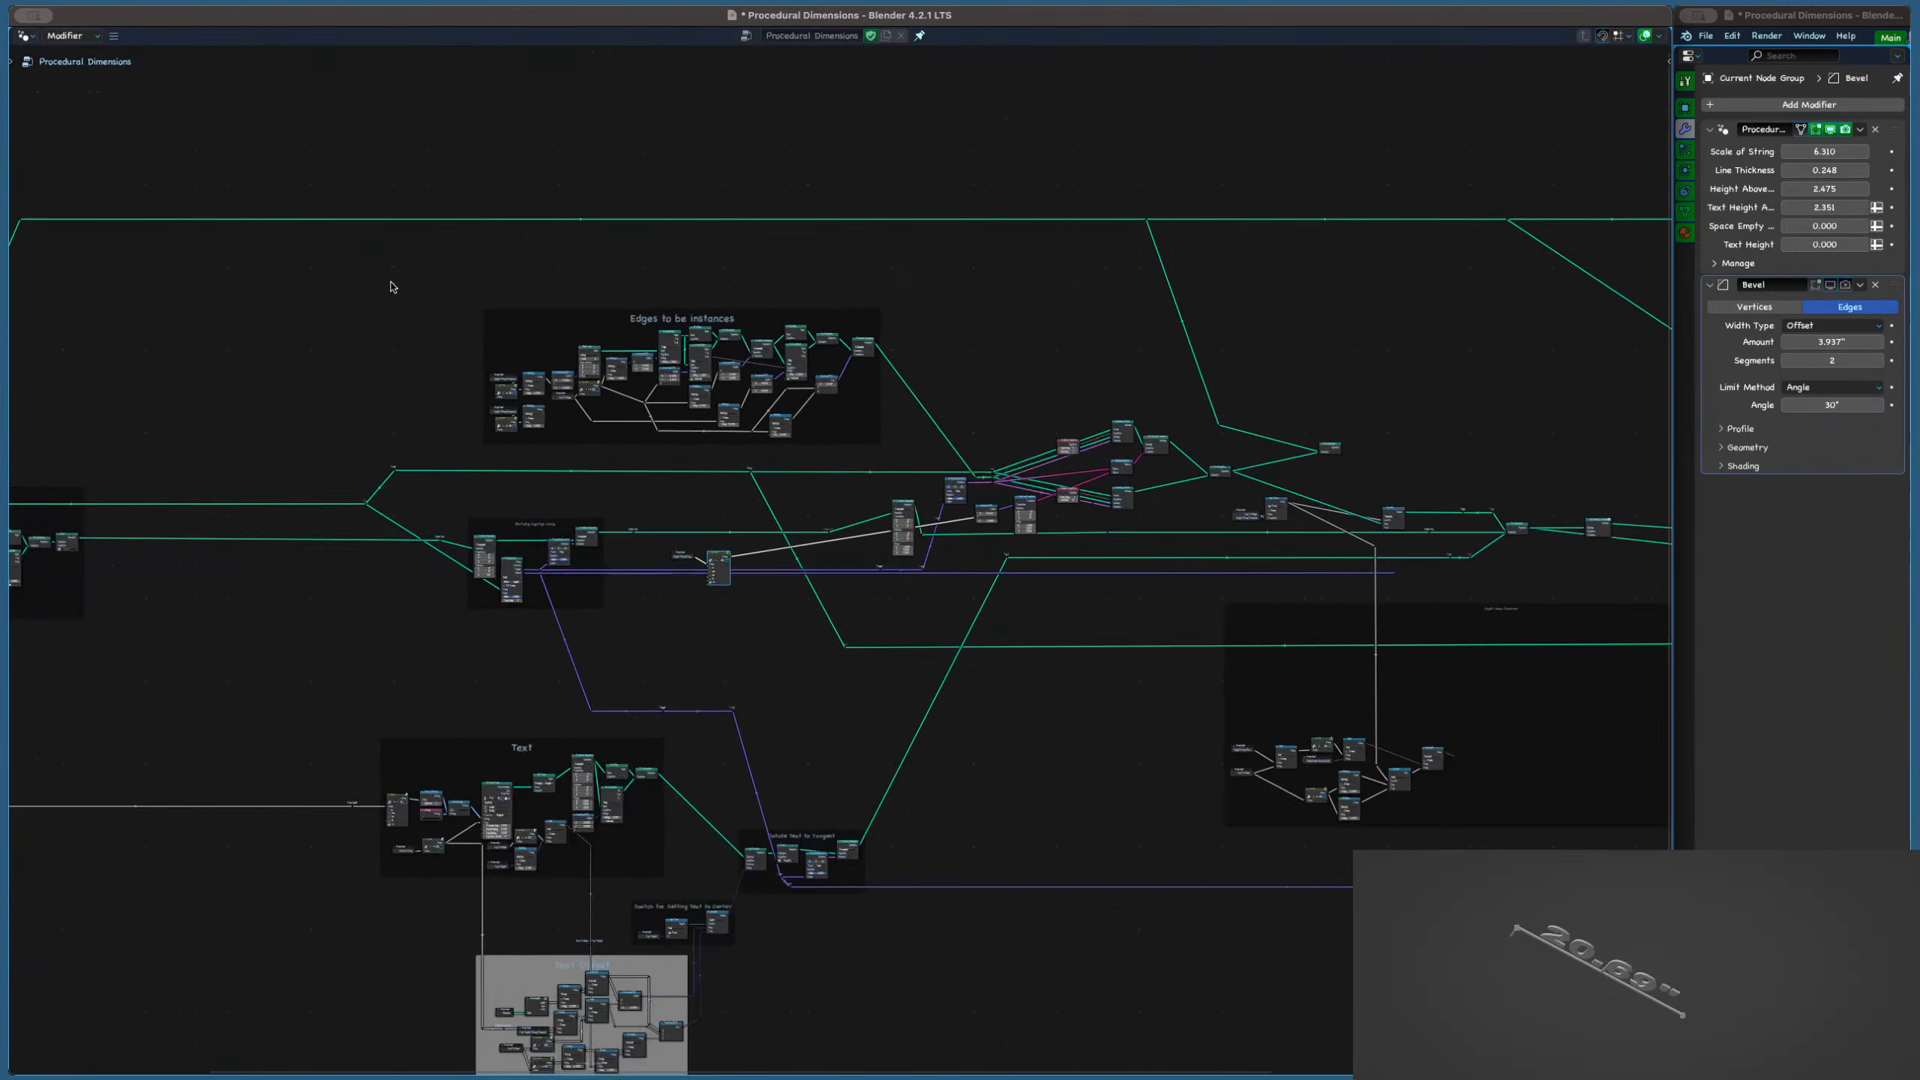
left_click_drag(393, 281, 913, 454)
key("g")
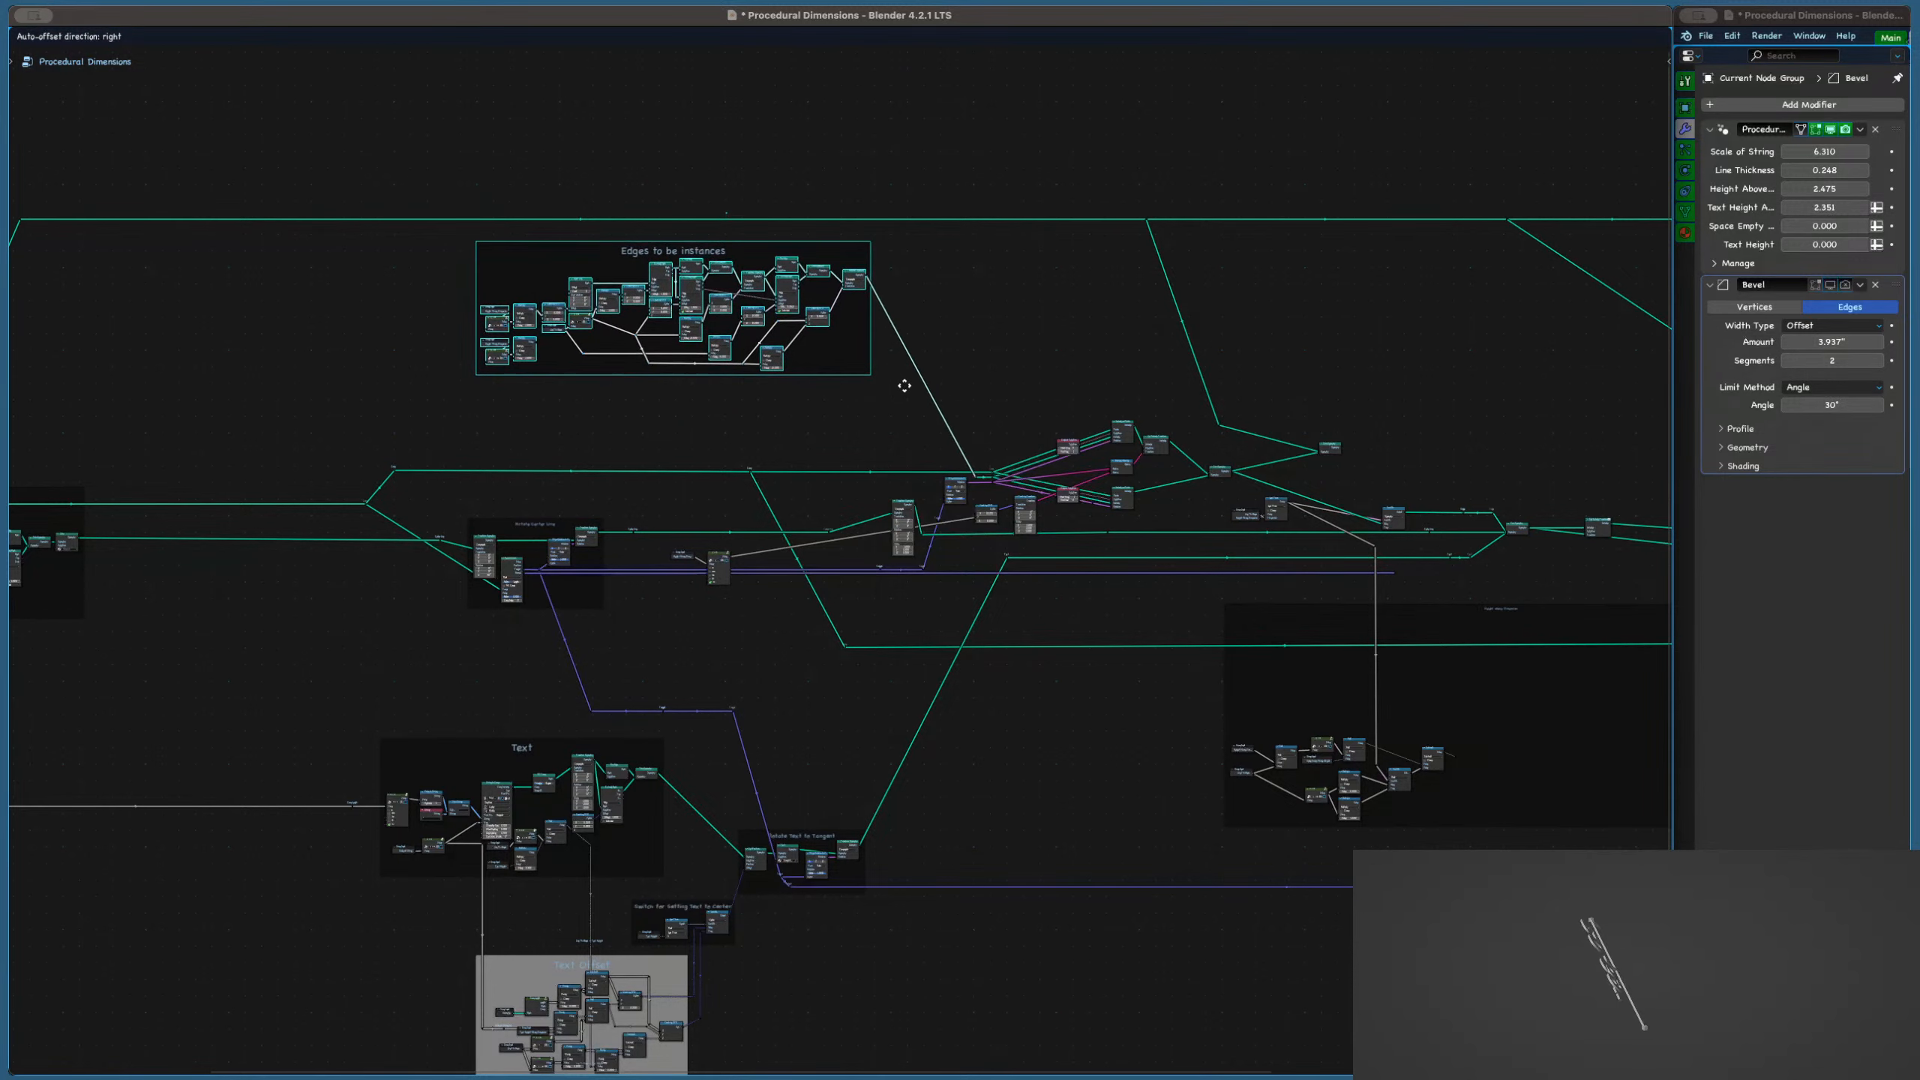
left_click(904, 378)
left_click(724, 202)
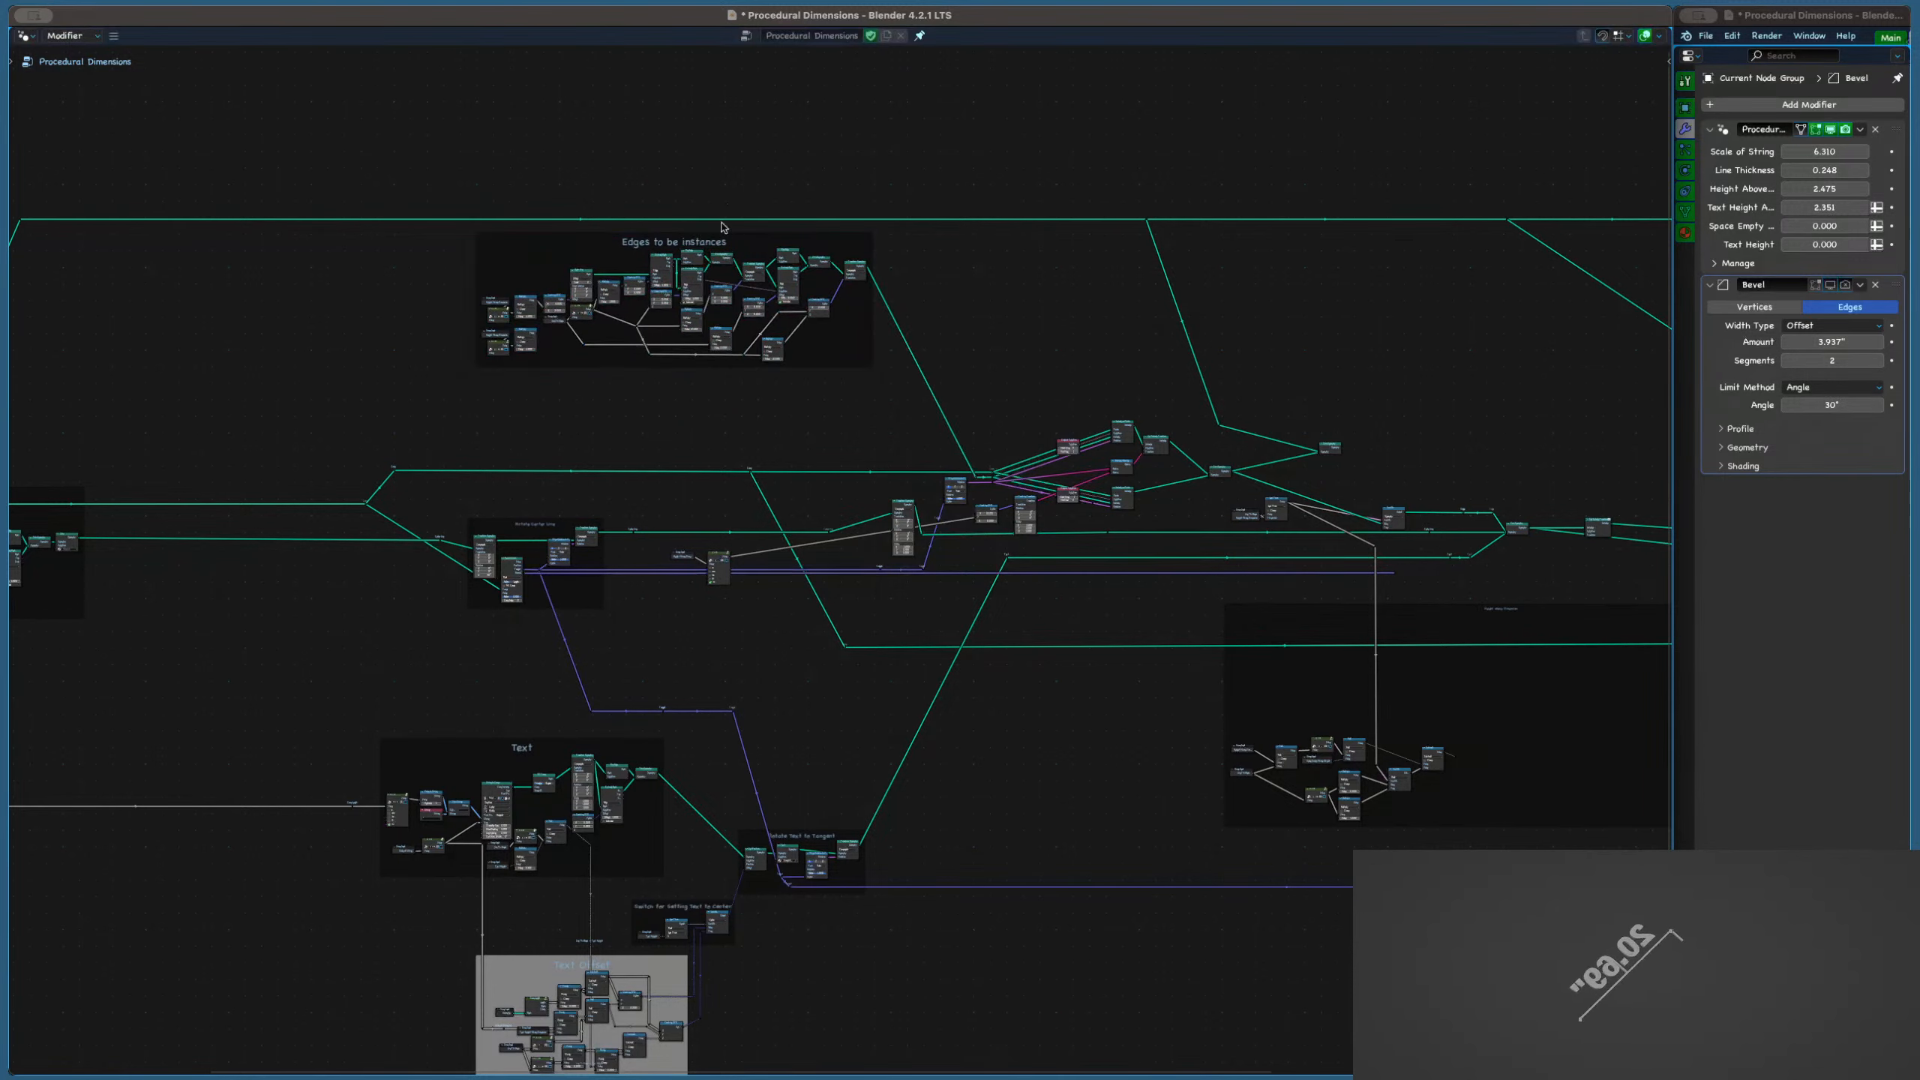
Reposition the small framed node pair in the open space above the Center Line frame and save the file
middle_click_drag(612, 380, 858, 233)
middle_click_drag(687, 354, 1039, 302)
left_click_drag(330, 159, 586, 254)
key("g")
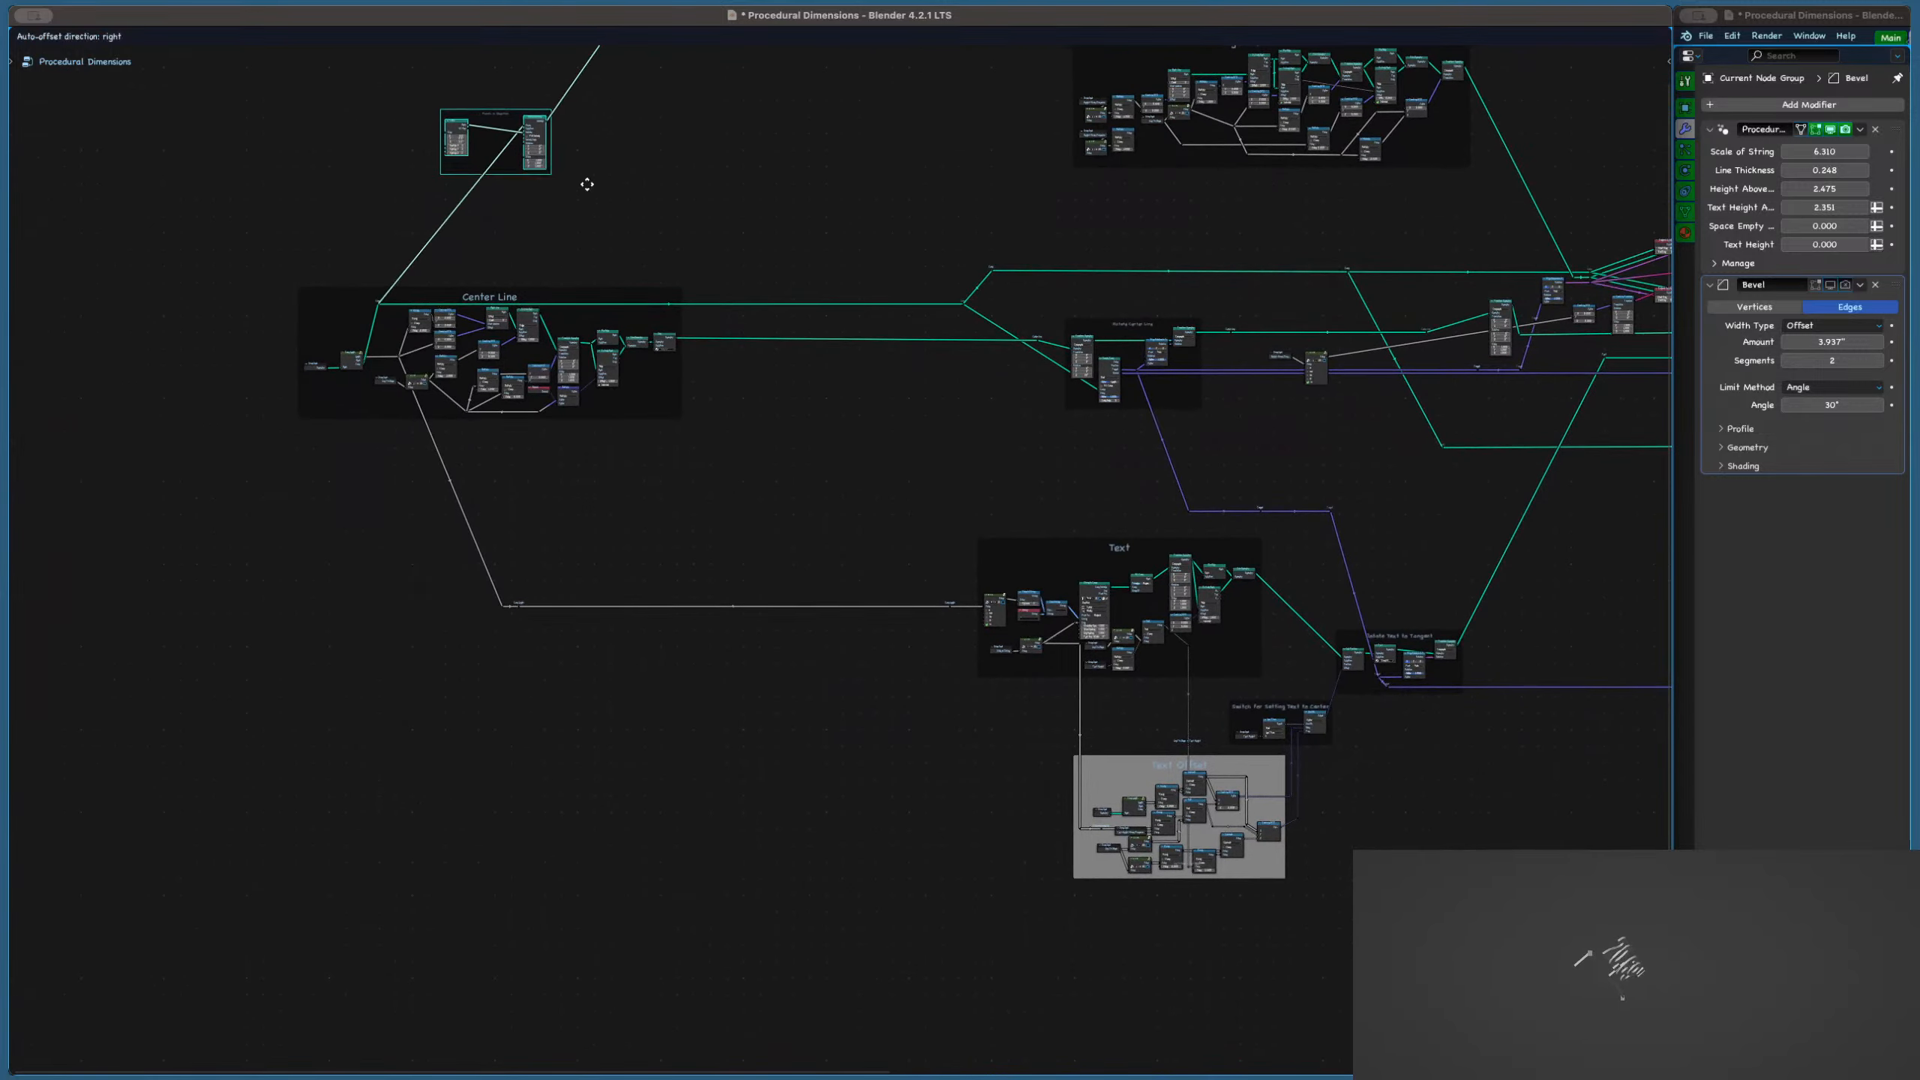
left_click(588, 186)
middle_click_drag(635, 205, 384, 270)
scroll(383, 270, "down", 5)
key("super+s")
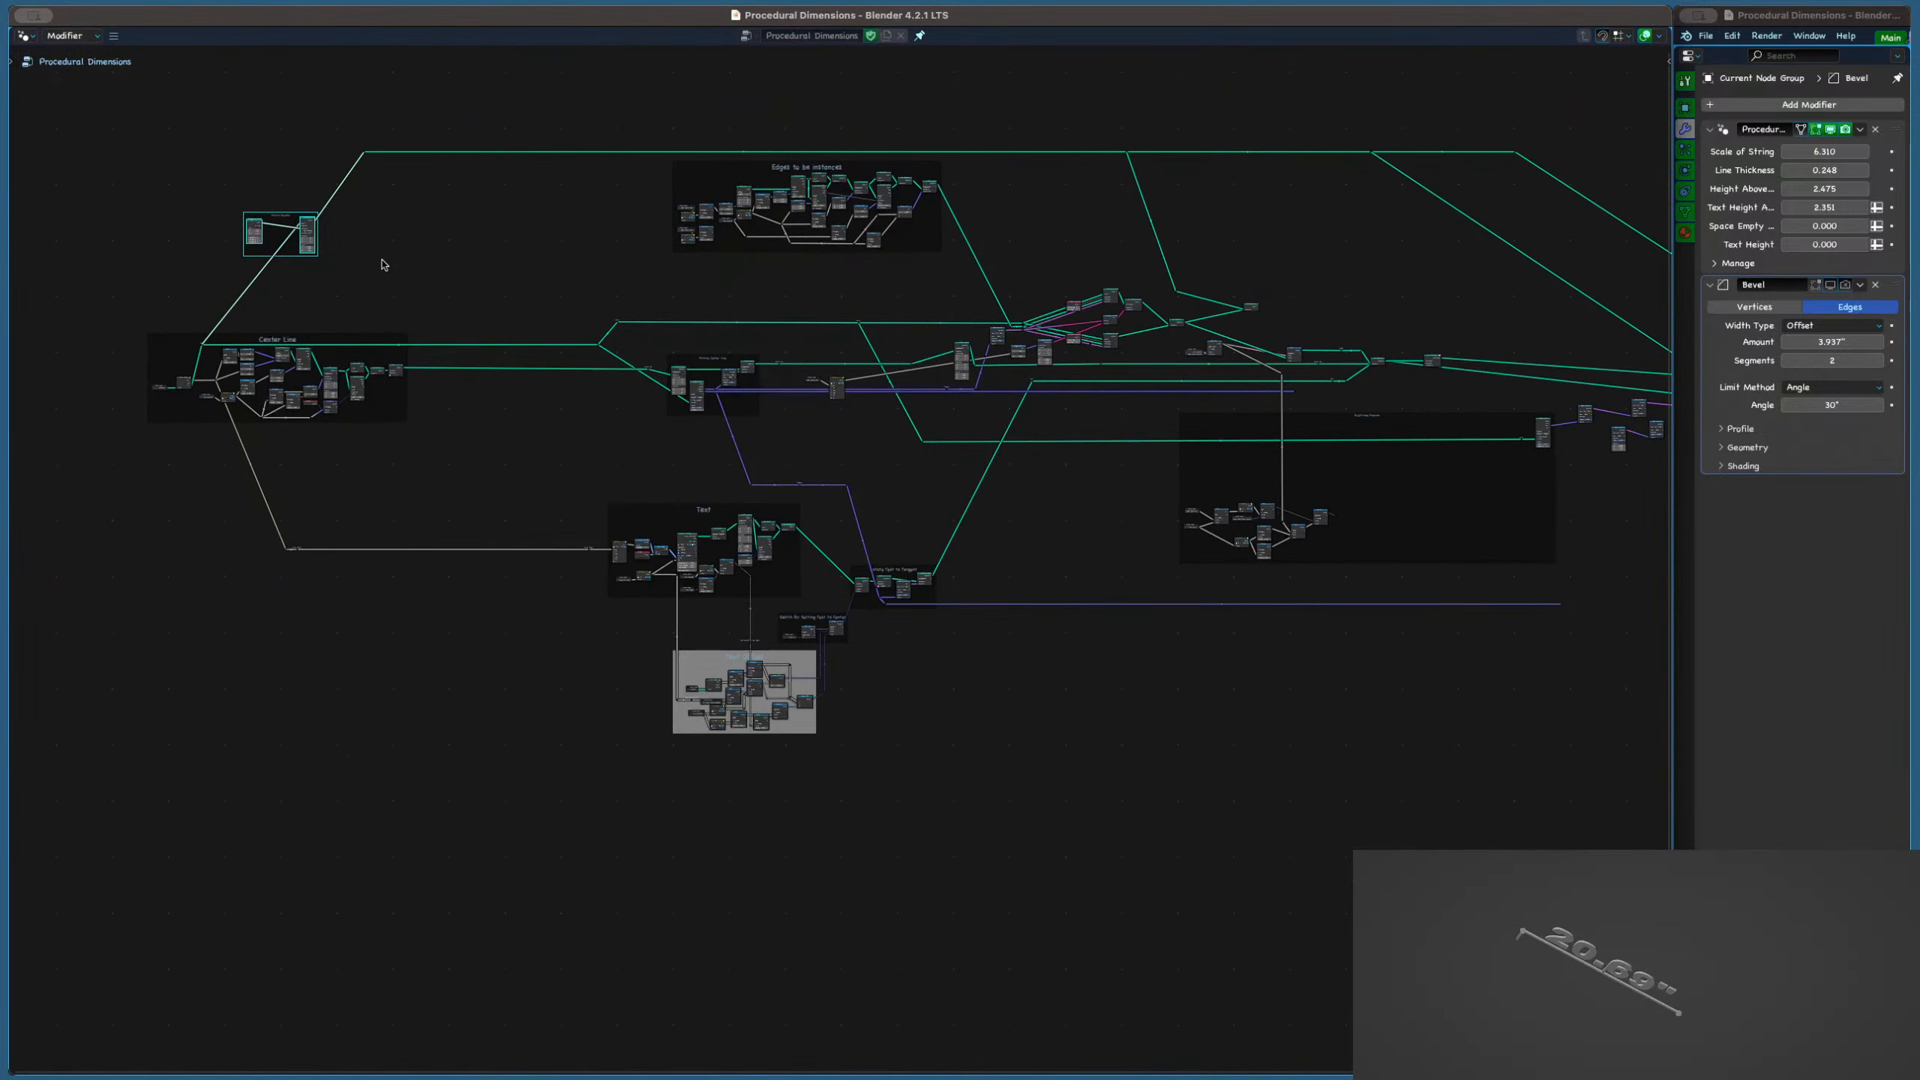
scroll(384, 265, "up", 1)
key("g")
left_click(350, 237)
left_click(405, 261)
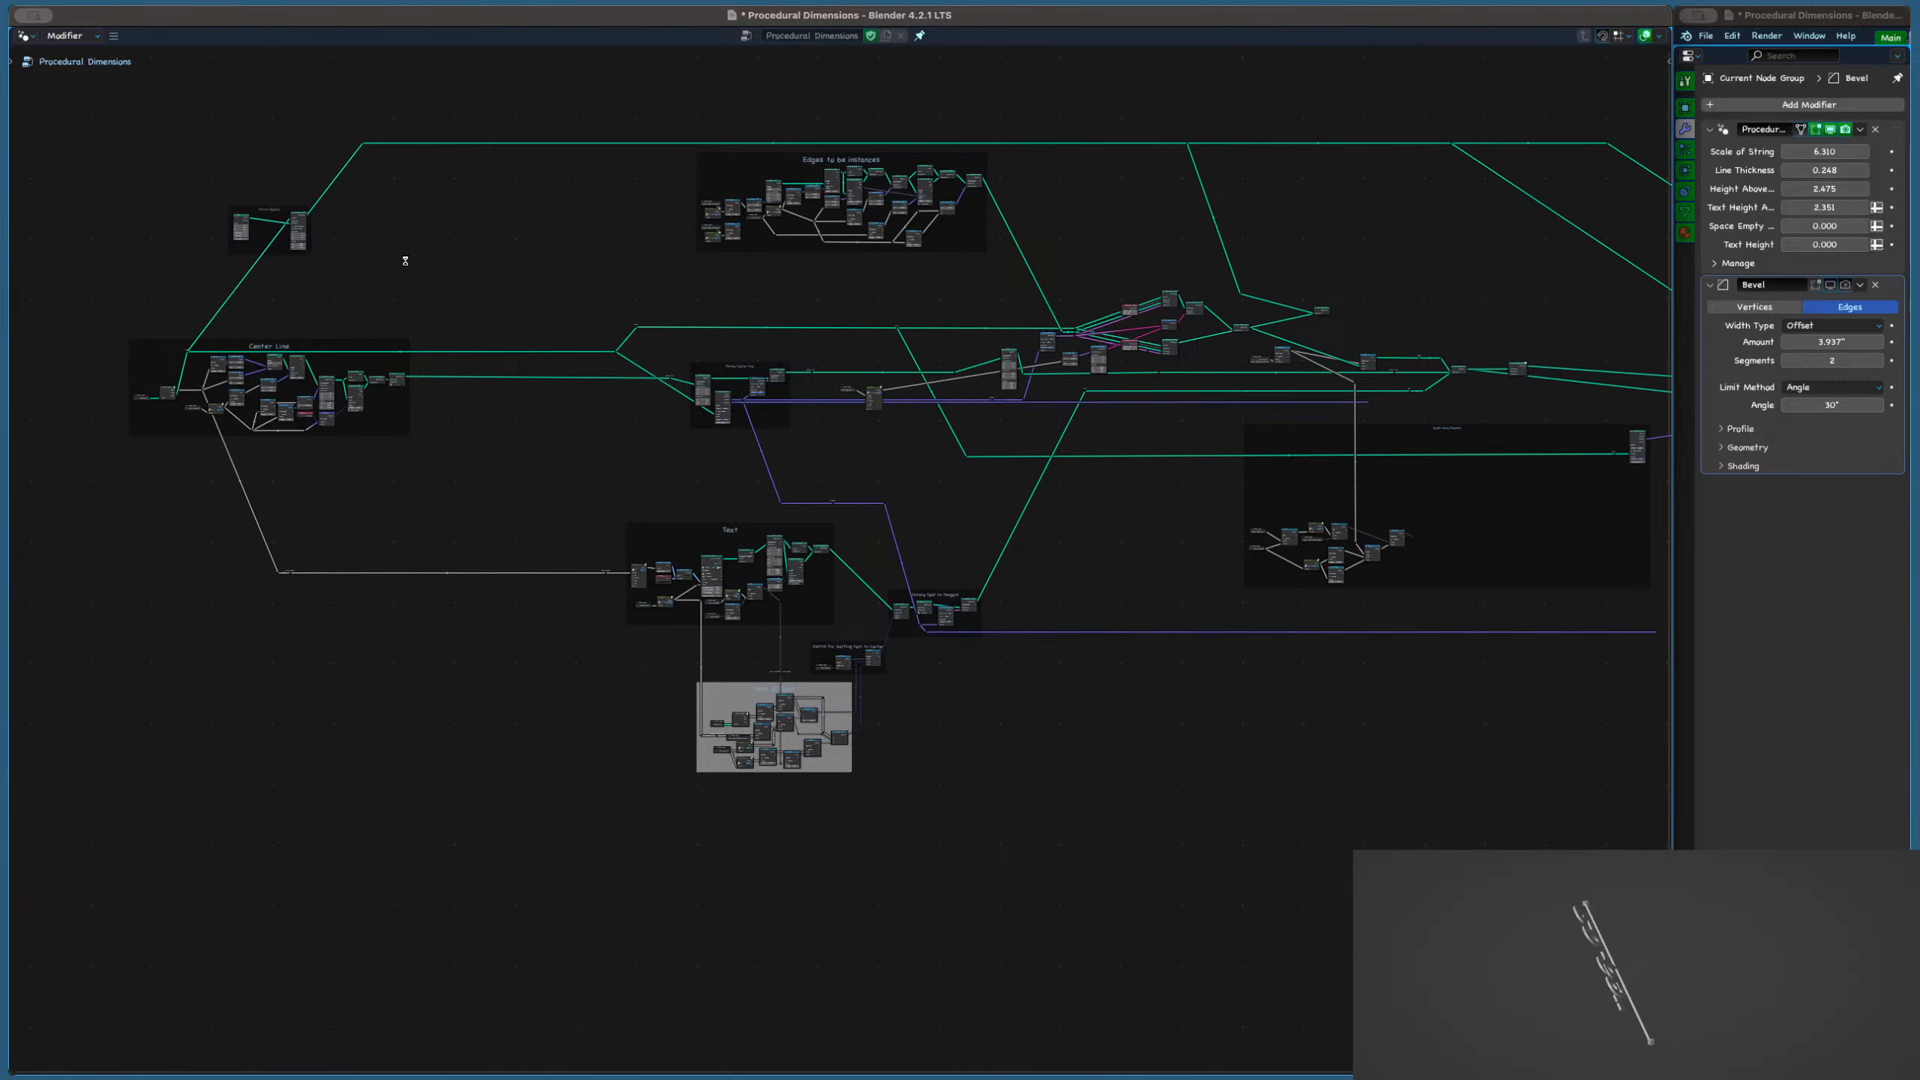
Check the Curve Length wire running to the Text frame and save the file
scroll(287, 572, "up", 10)
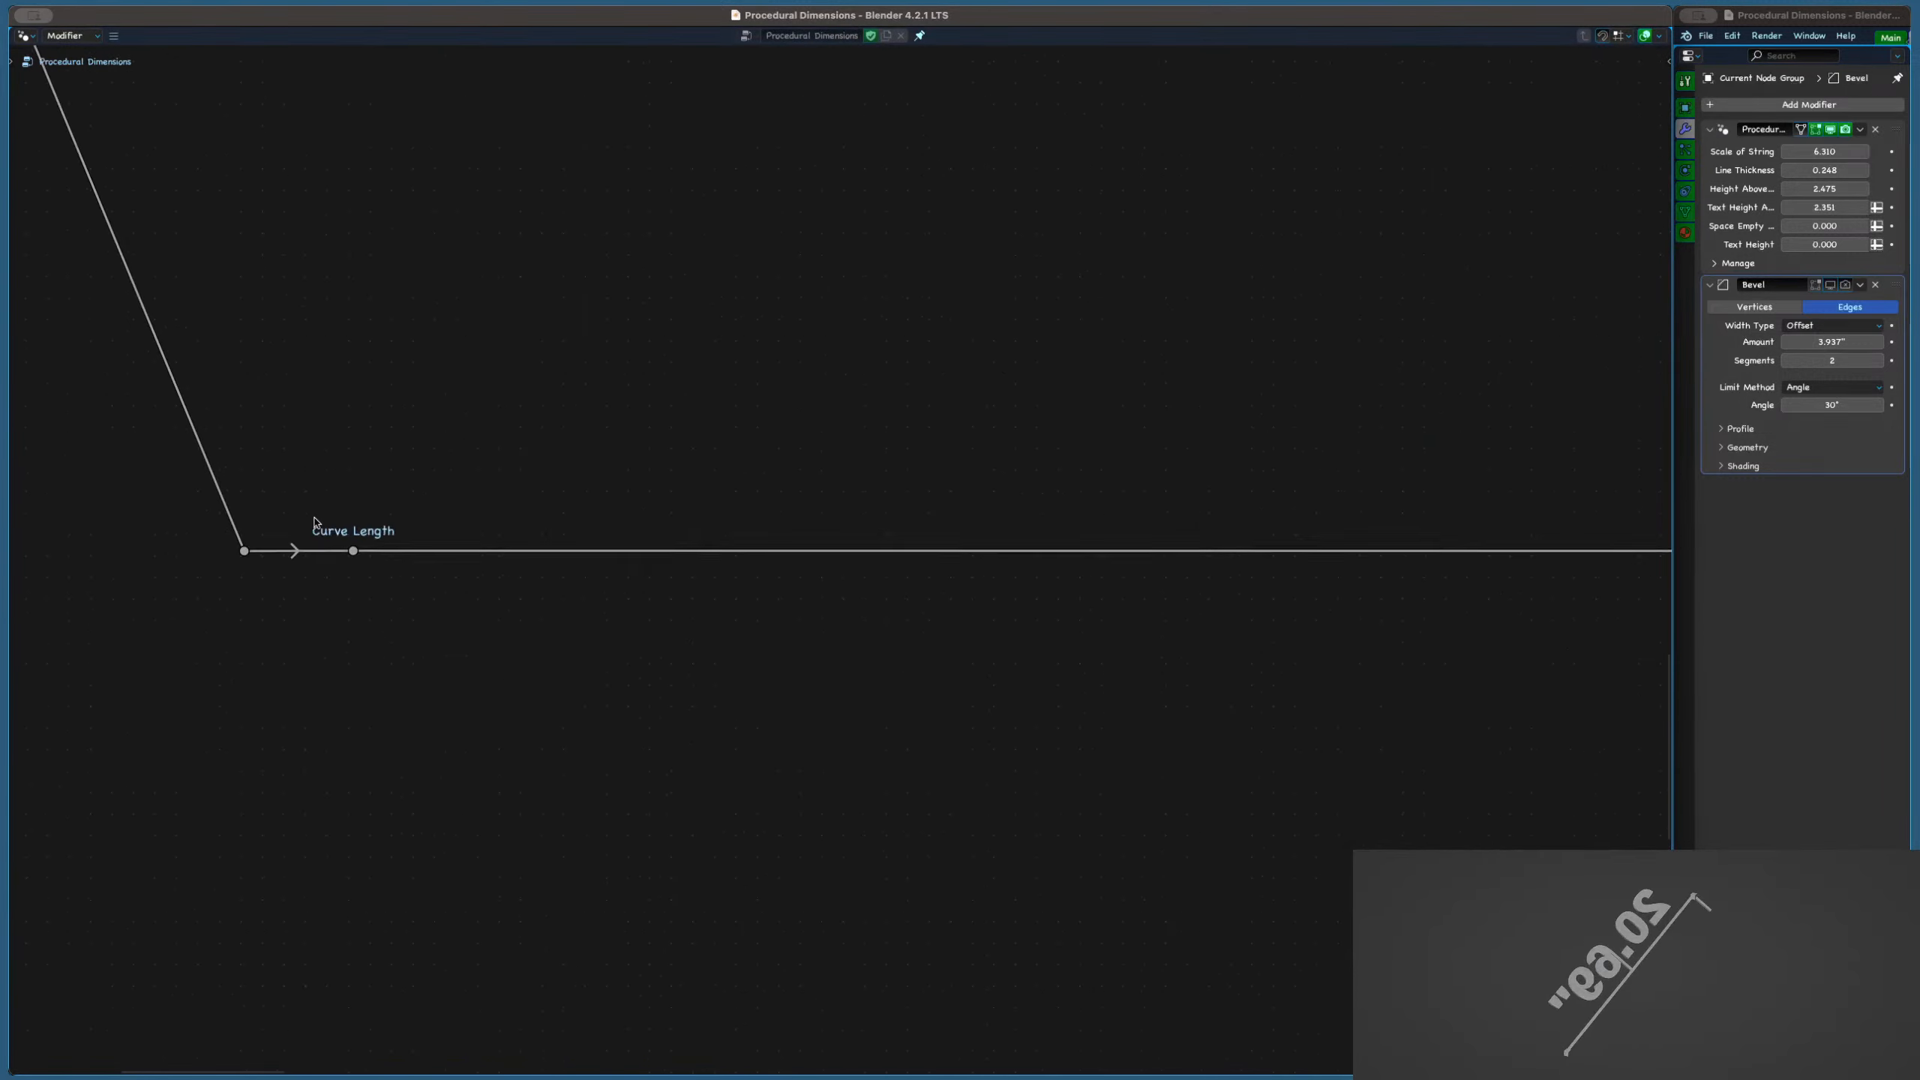
left_click(375, 571)
scroll(374, 581, "down", 10)
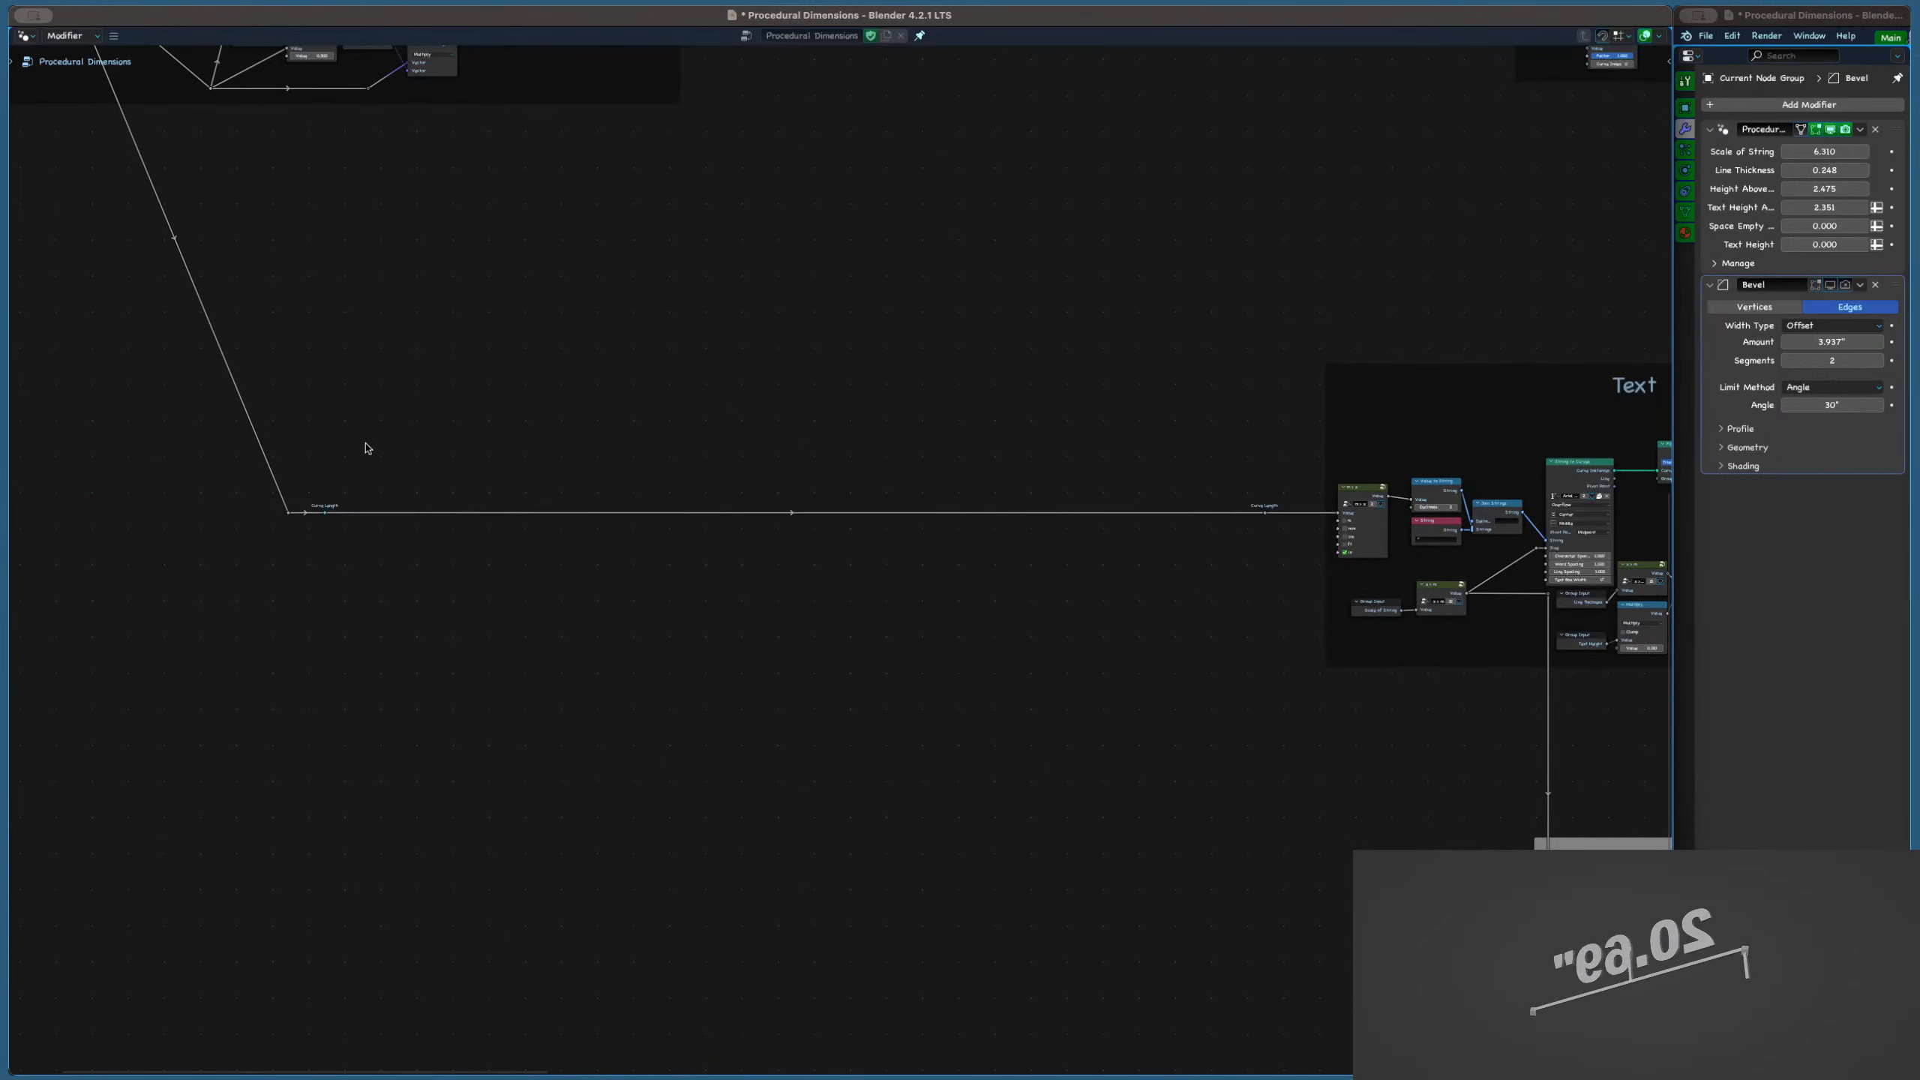
scroll(364, 442, "down", 3)
scroll(451, 433, "up", 3)
middle_click_drag(688, 368, 539, 454)
key("super+s")
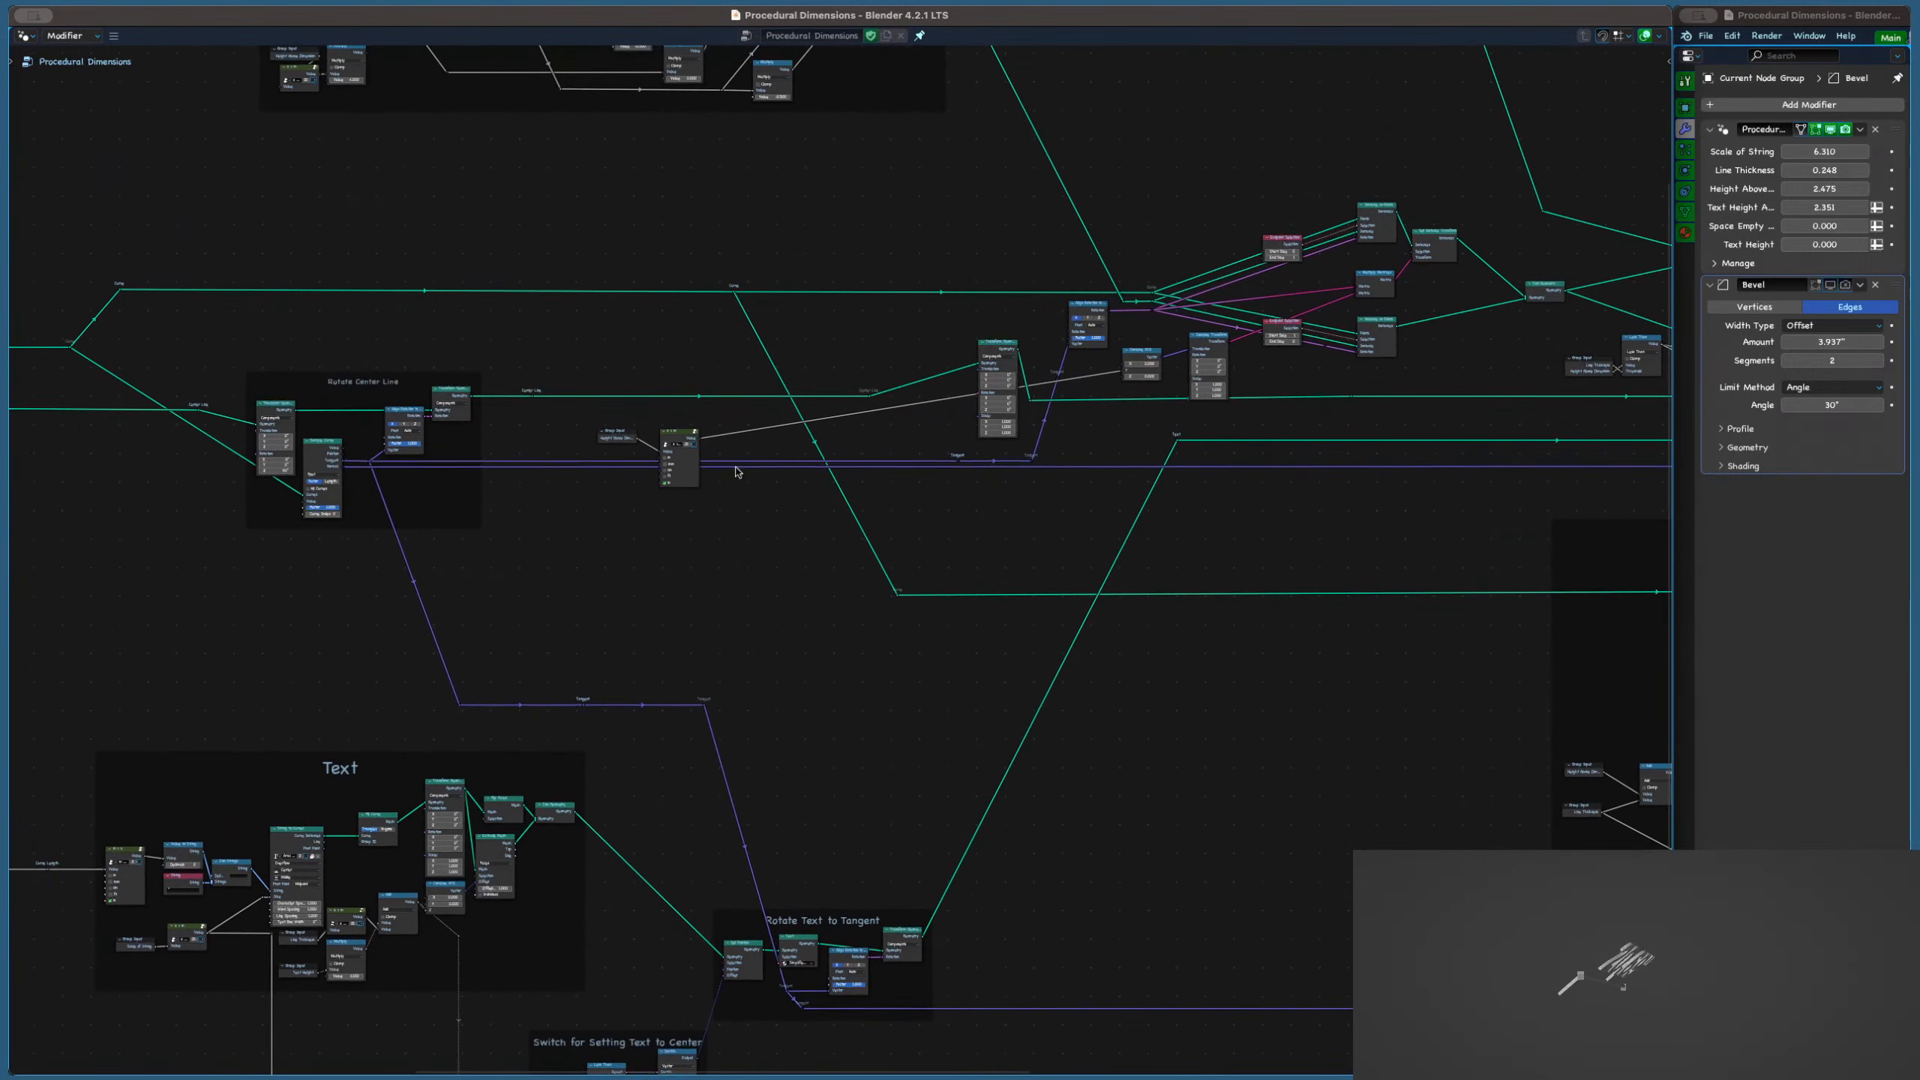
Nudge the x > m node up so it lines up with its Height Above Dimension Group Input
scroll(493, 453, "up", 5)
middle_click_drag(859, 473, 496, 469)
left_click_drag(553, 446, 558, 419)
scroll(558, 419, "down", 2)
scroll(558, 419, "down", 3)
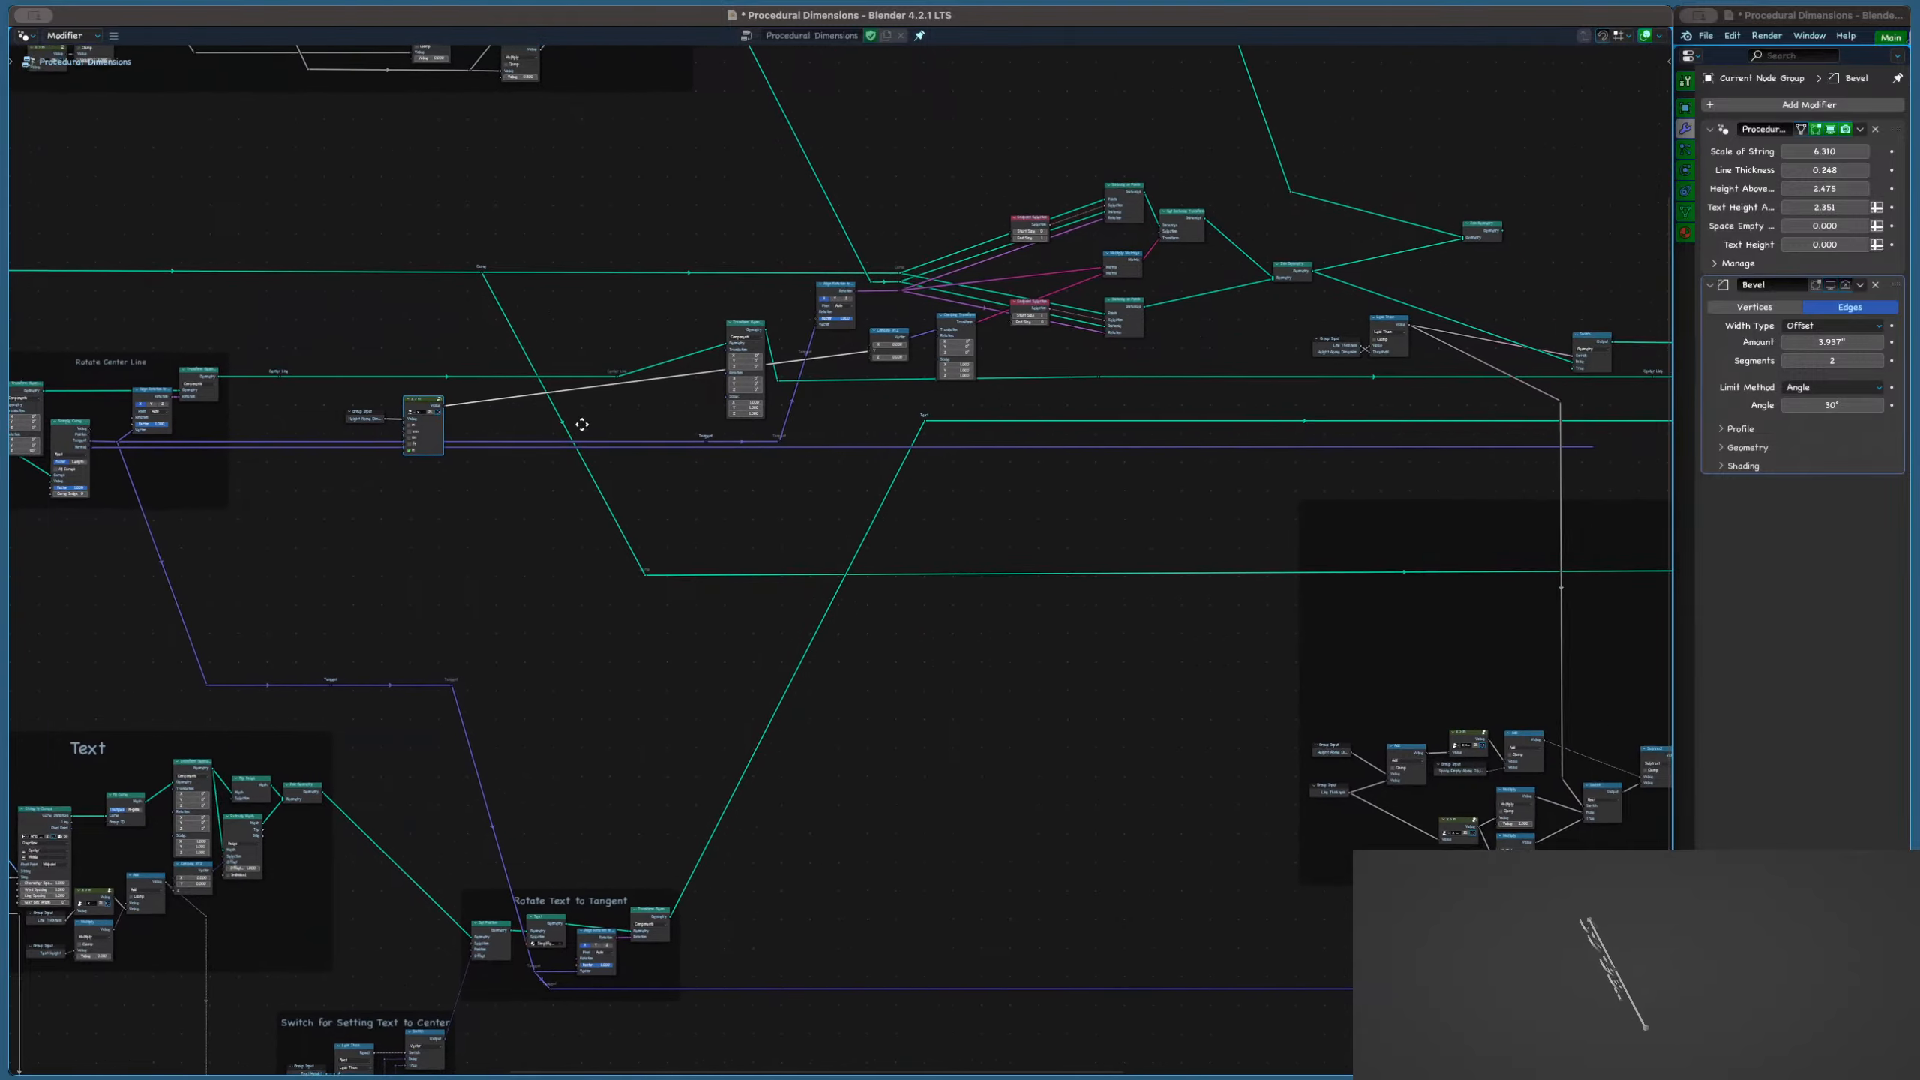
scroll(579, 421, "up", 2)
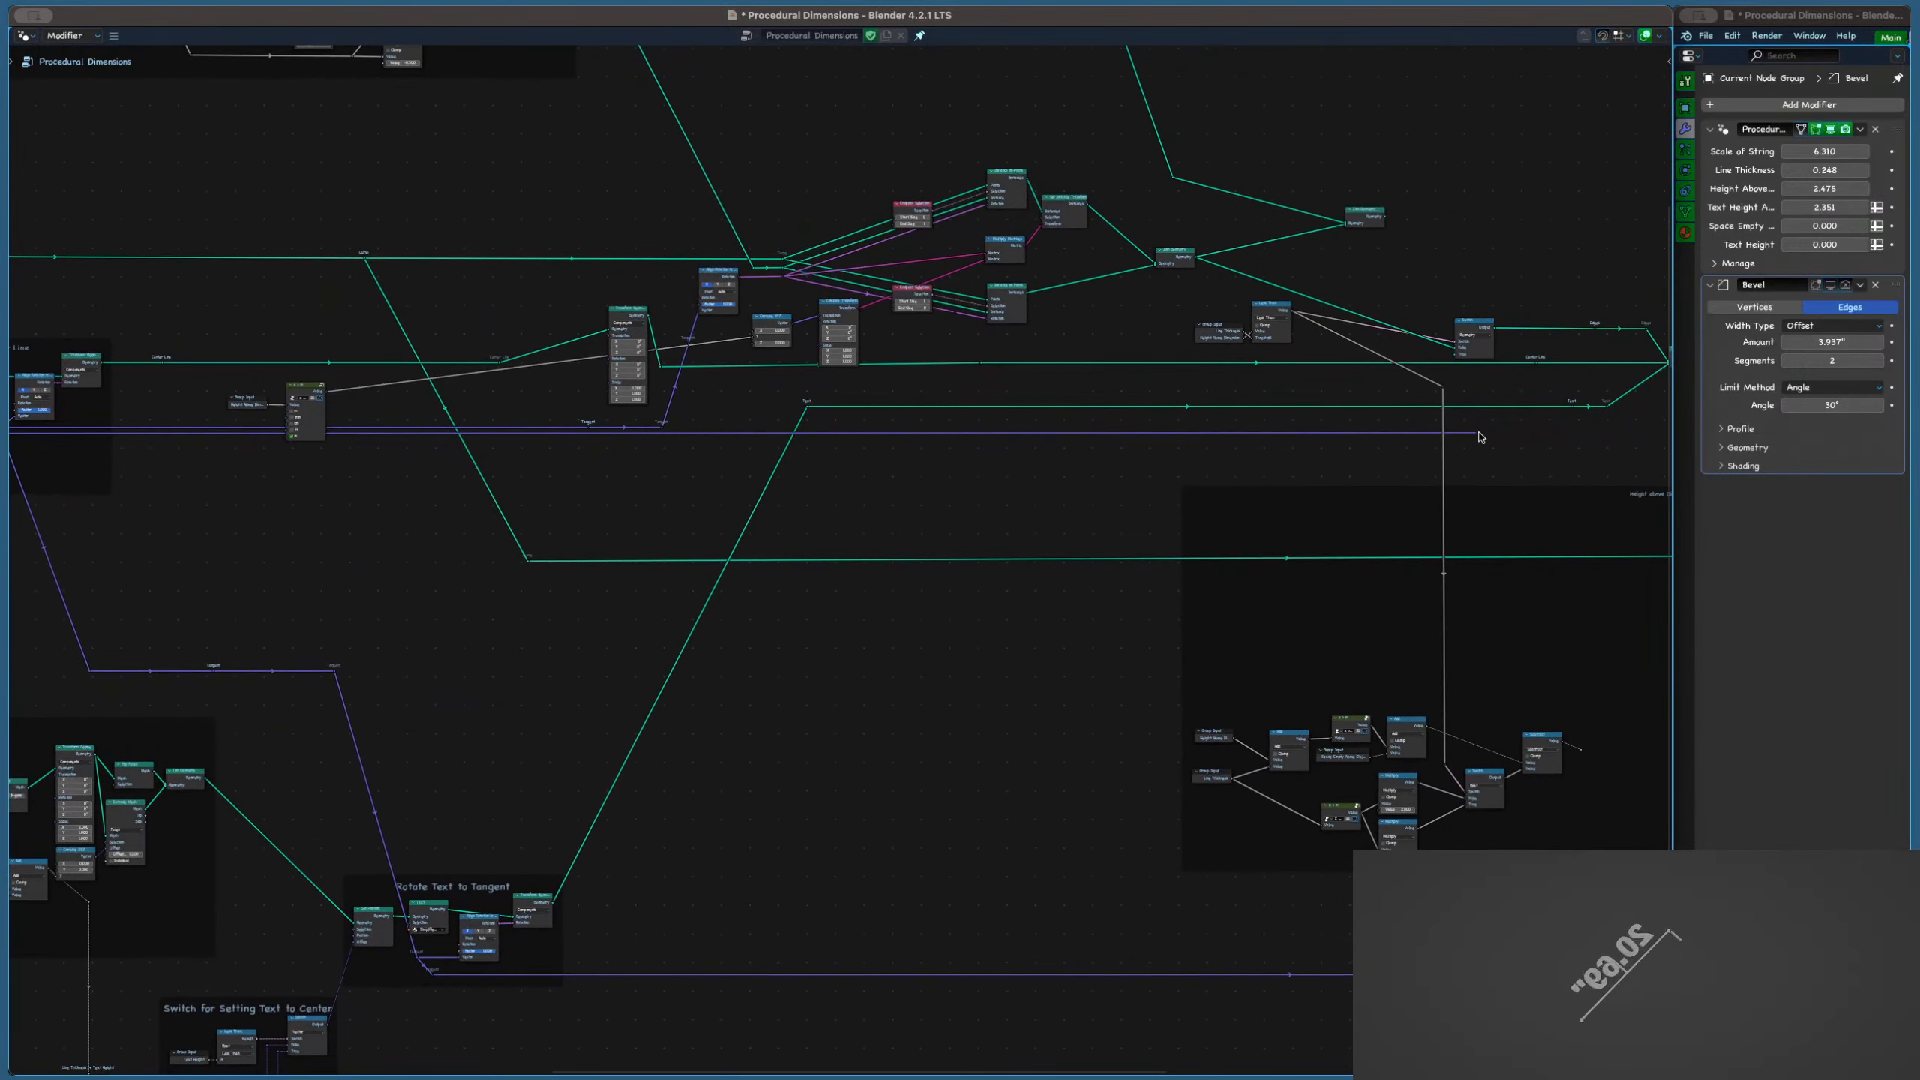
Delete the Sample Curve node, the four Align Rotation nodes and the Transform Geometry node at the end of the Height above Dimension frame
scroll(1413, 480, "down", 3)
middle_click_drag(1413, 480, 806, 408)
scroll(998, 421, "up", 3)
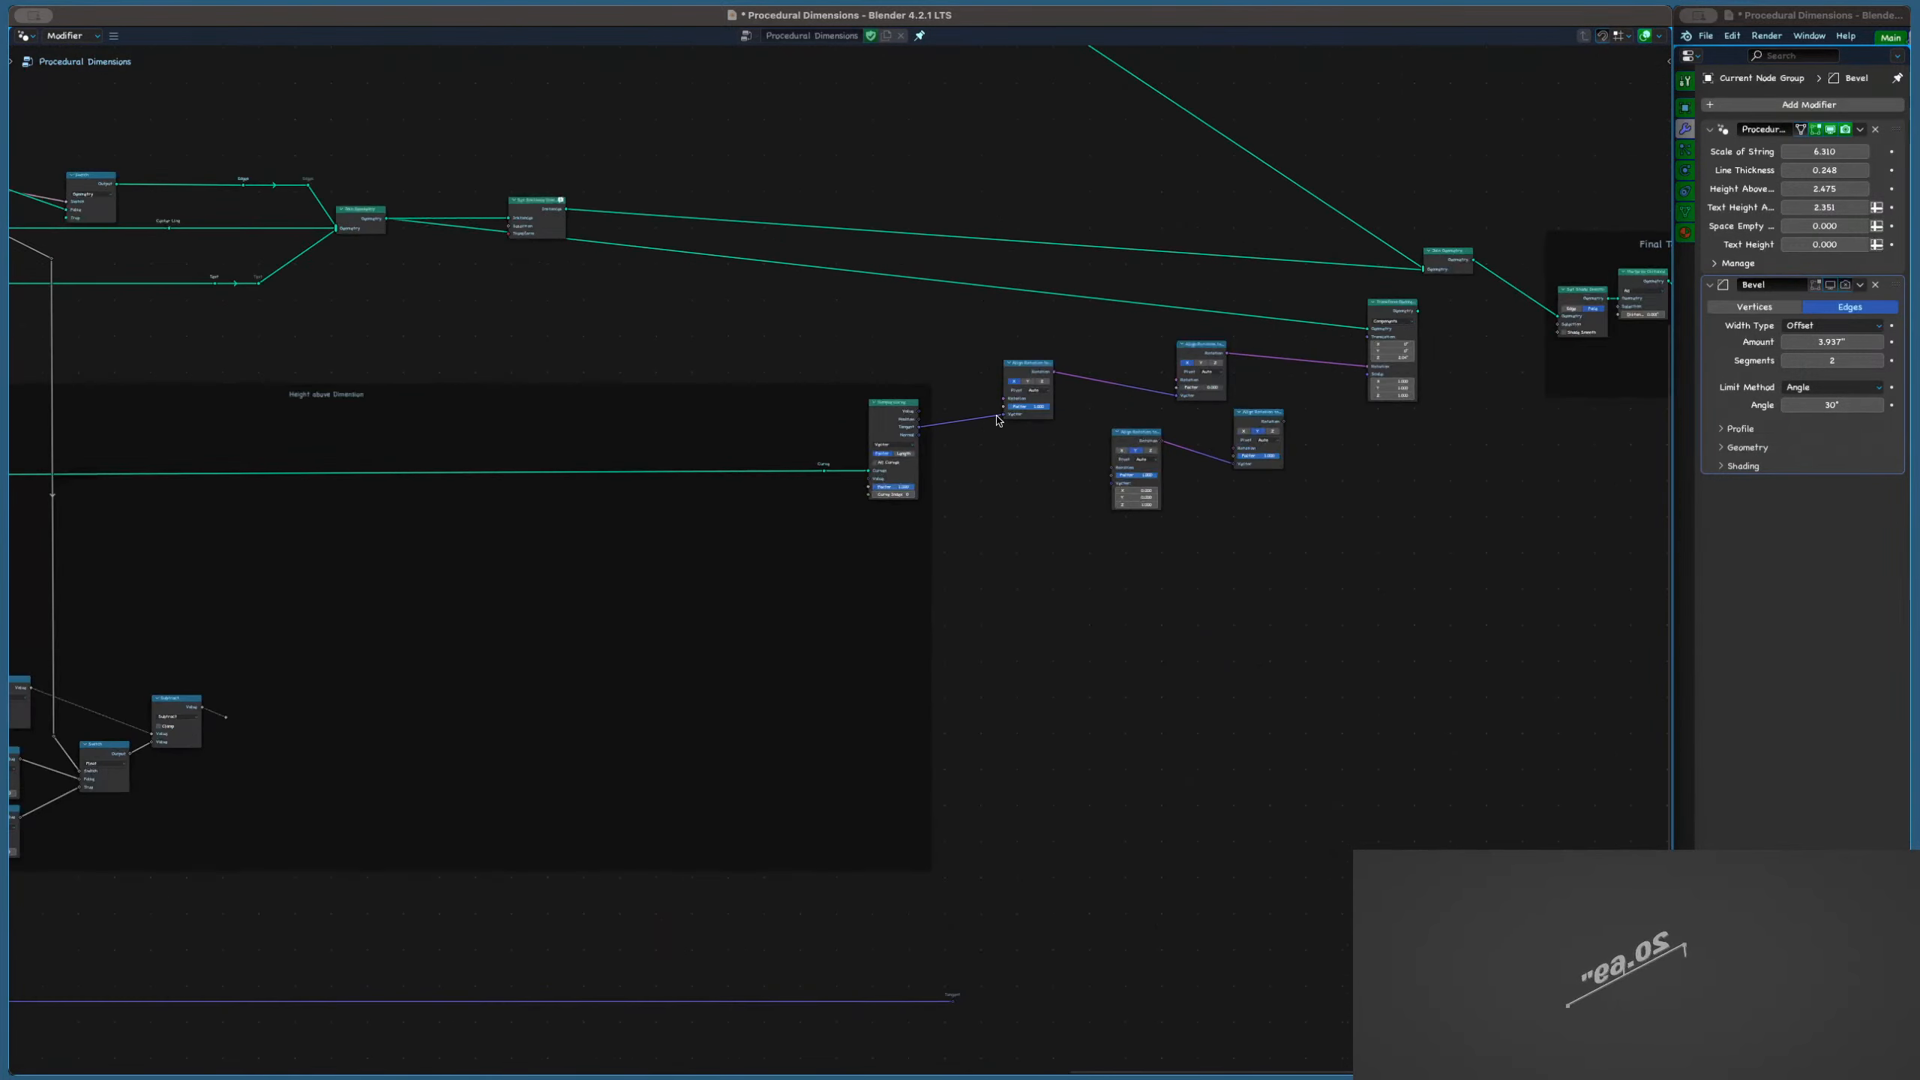
scroll(997, 421, "up", 1)
left_click(895, 419)
scroll(760, 467, "down", 3)
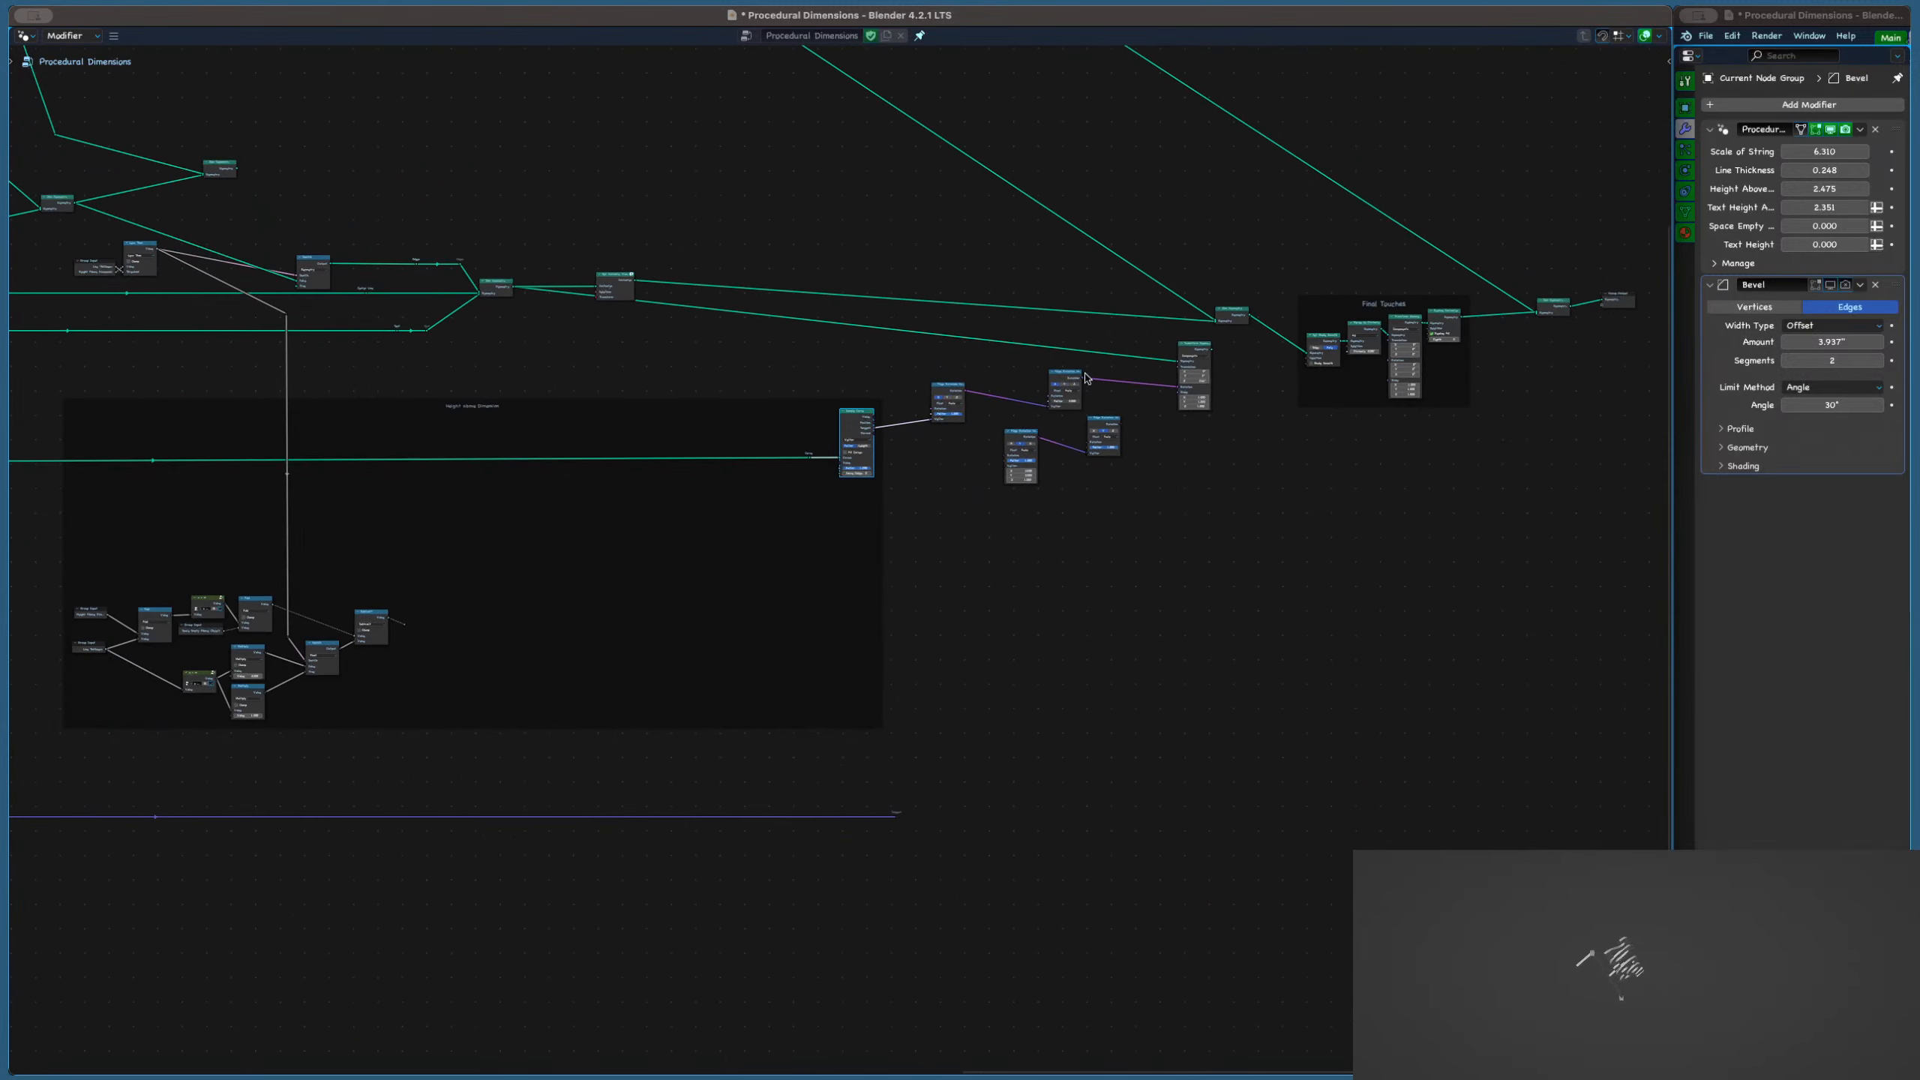
scroll(1186, 502, "up", 2)
left_click_drag(1187, 502, 794, 366)
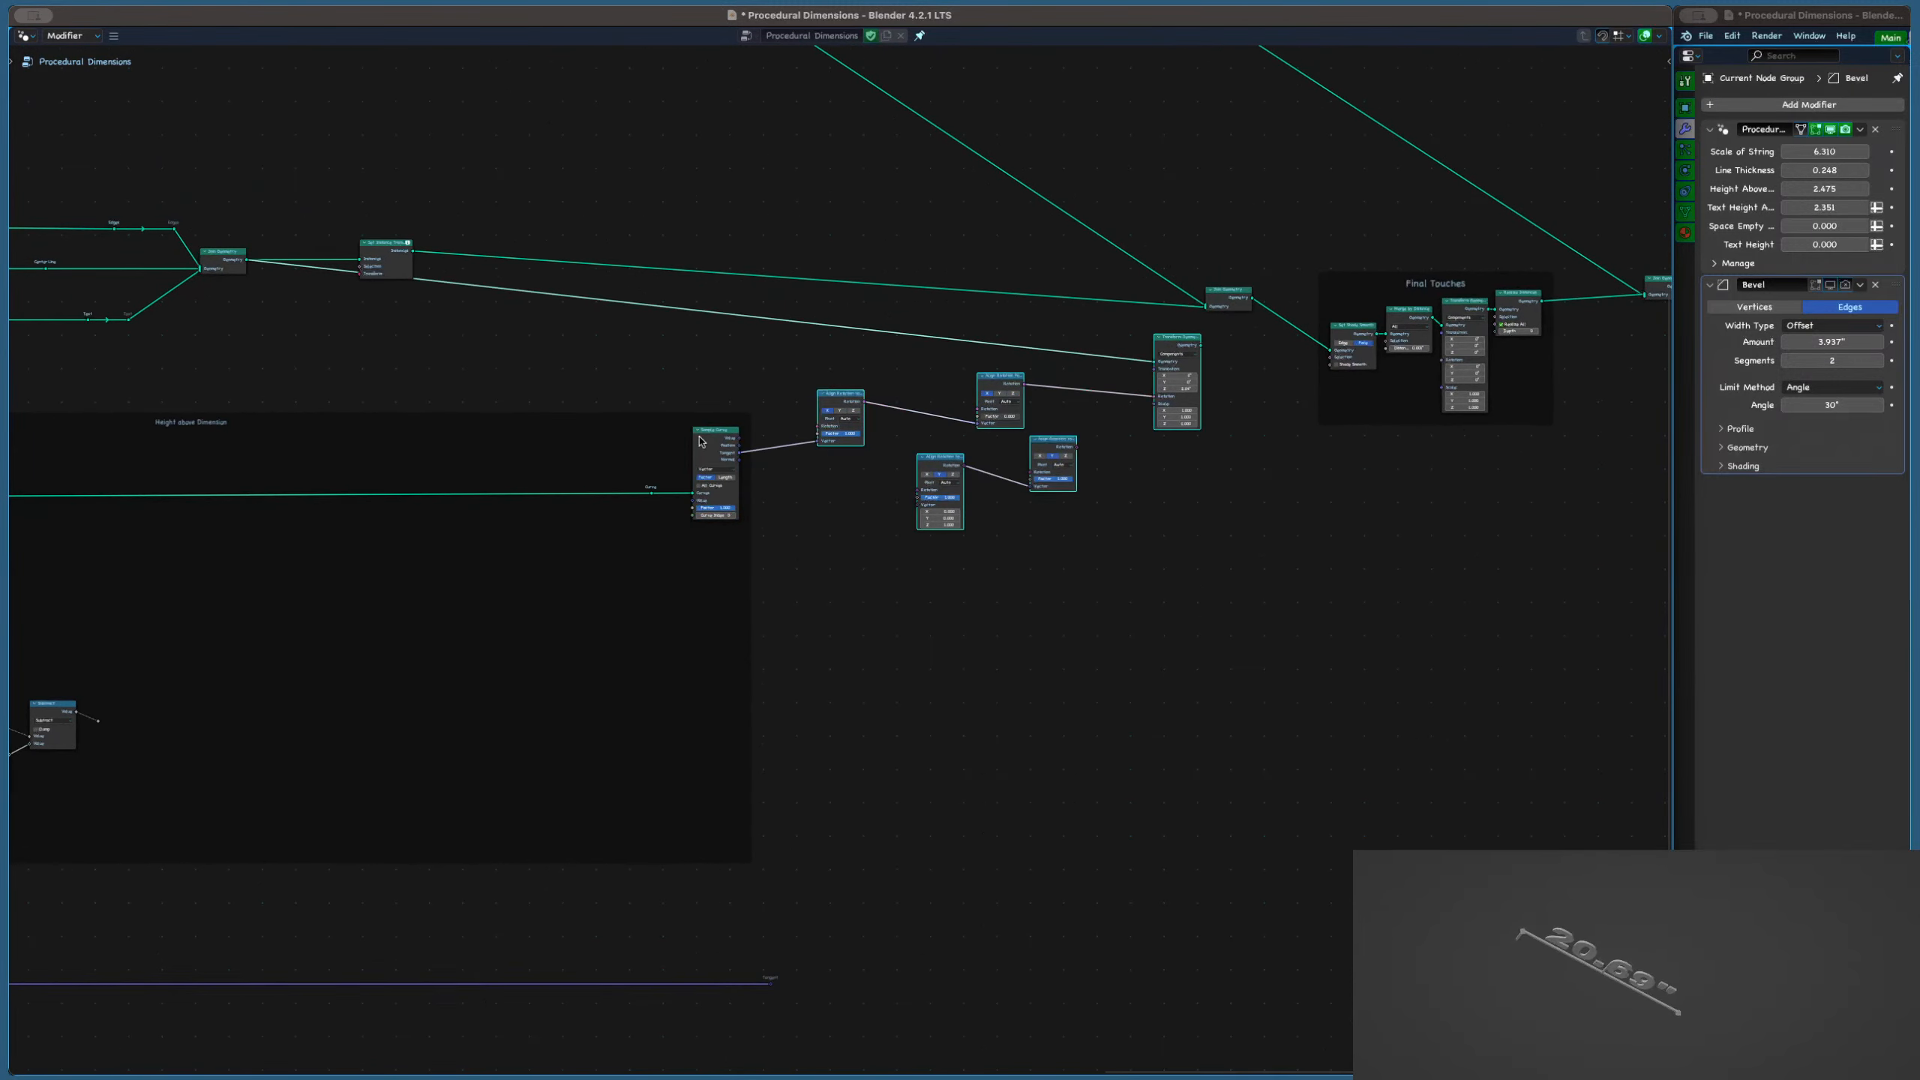
scroll(700, 442, "down", 2)
middle_click_drag(729, 442, 827, 433)
key("x")
middle_click_drag(618, 452, 710, 430)
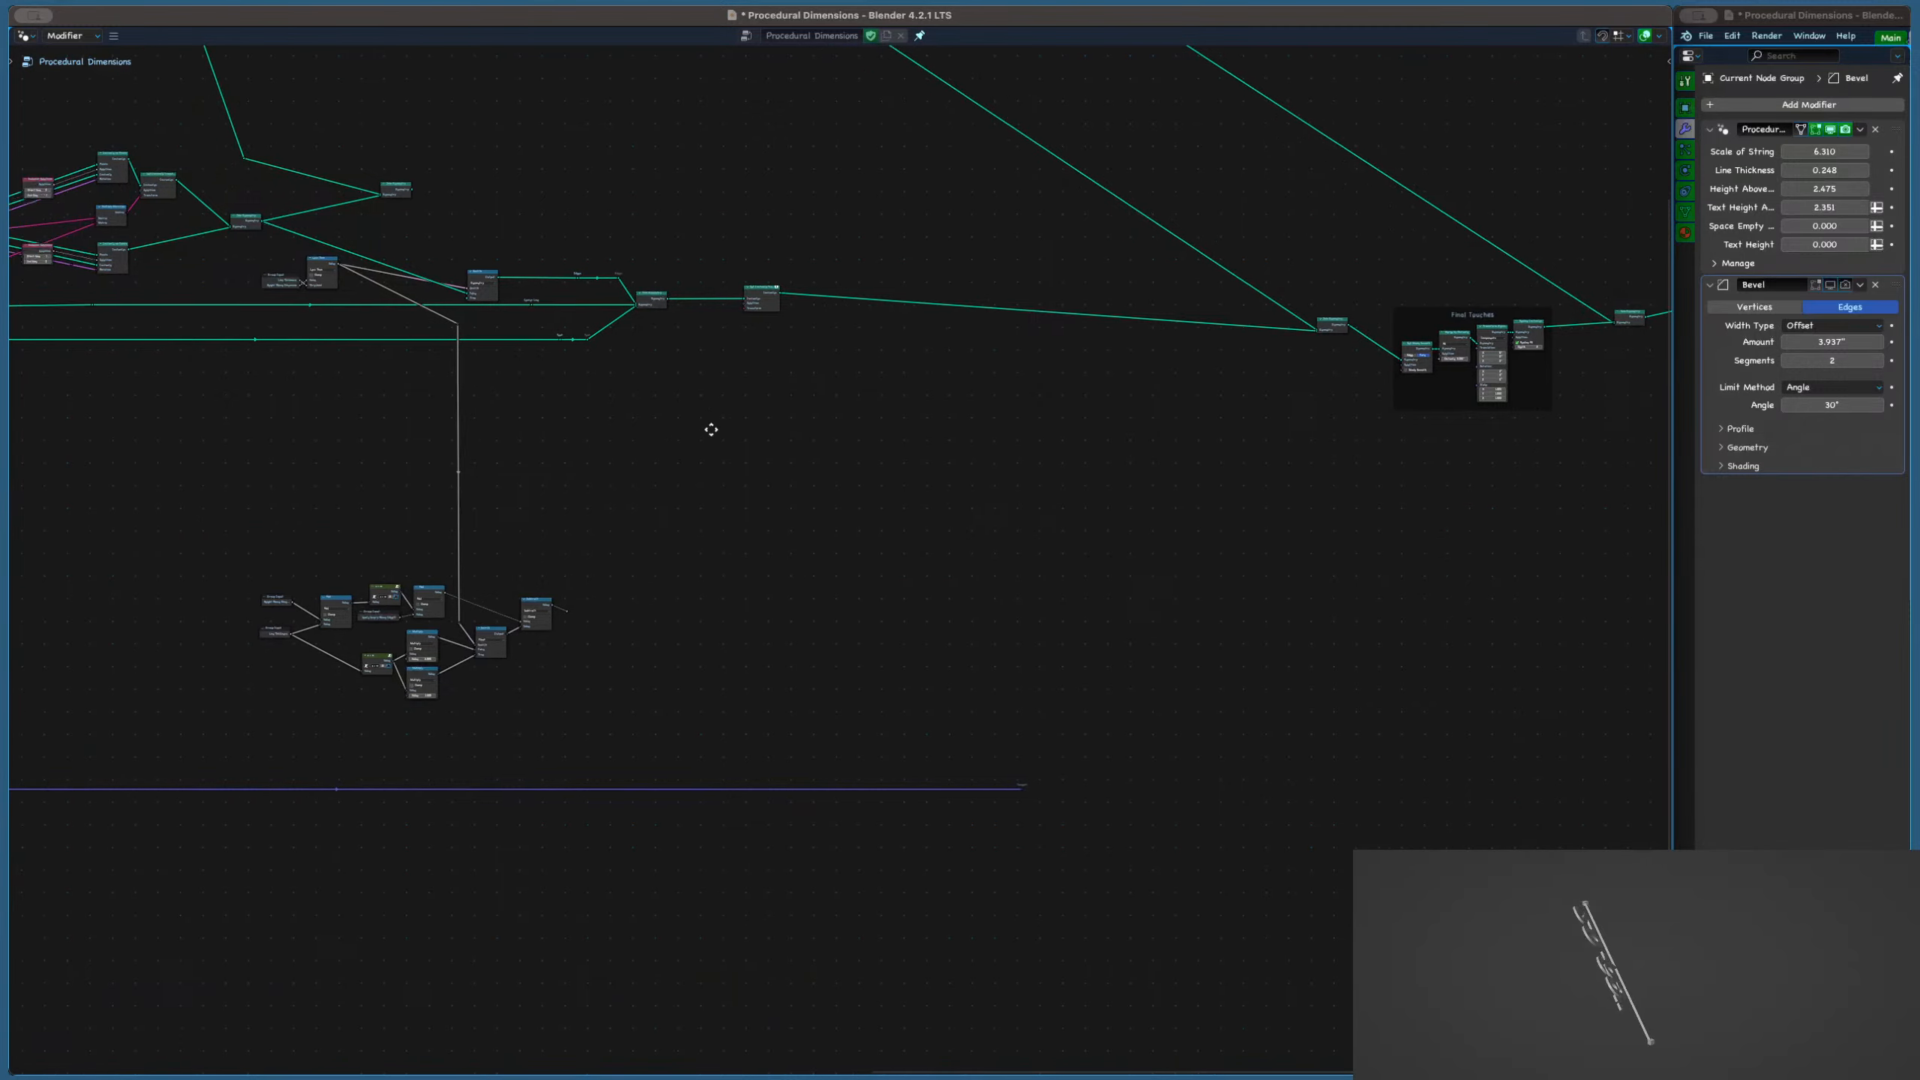
Undo the removal of the Height above Dimension frame and delete the Curve reroute at the end of that frame
key("ctrl+z")
scroll(767, 484, "up", 3)
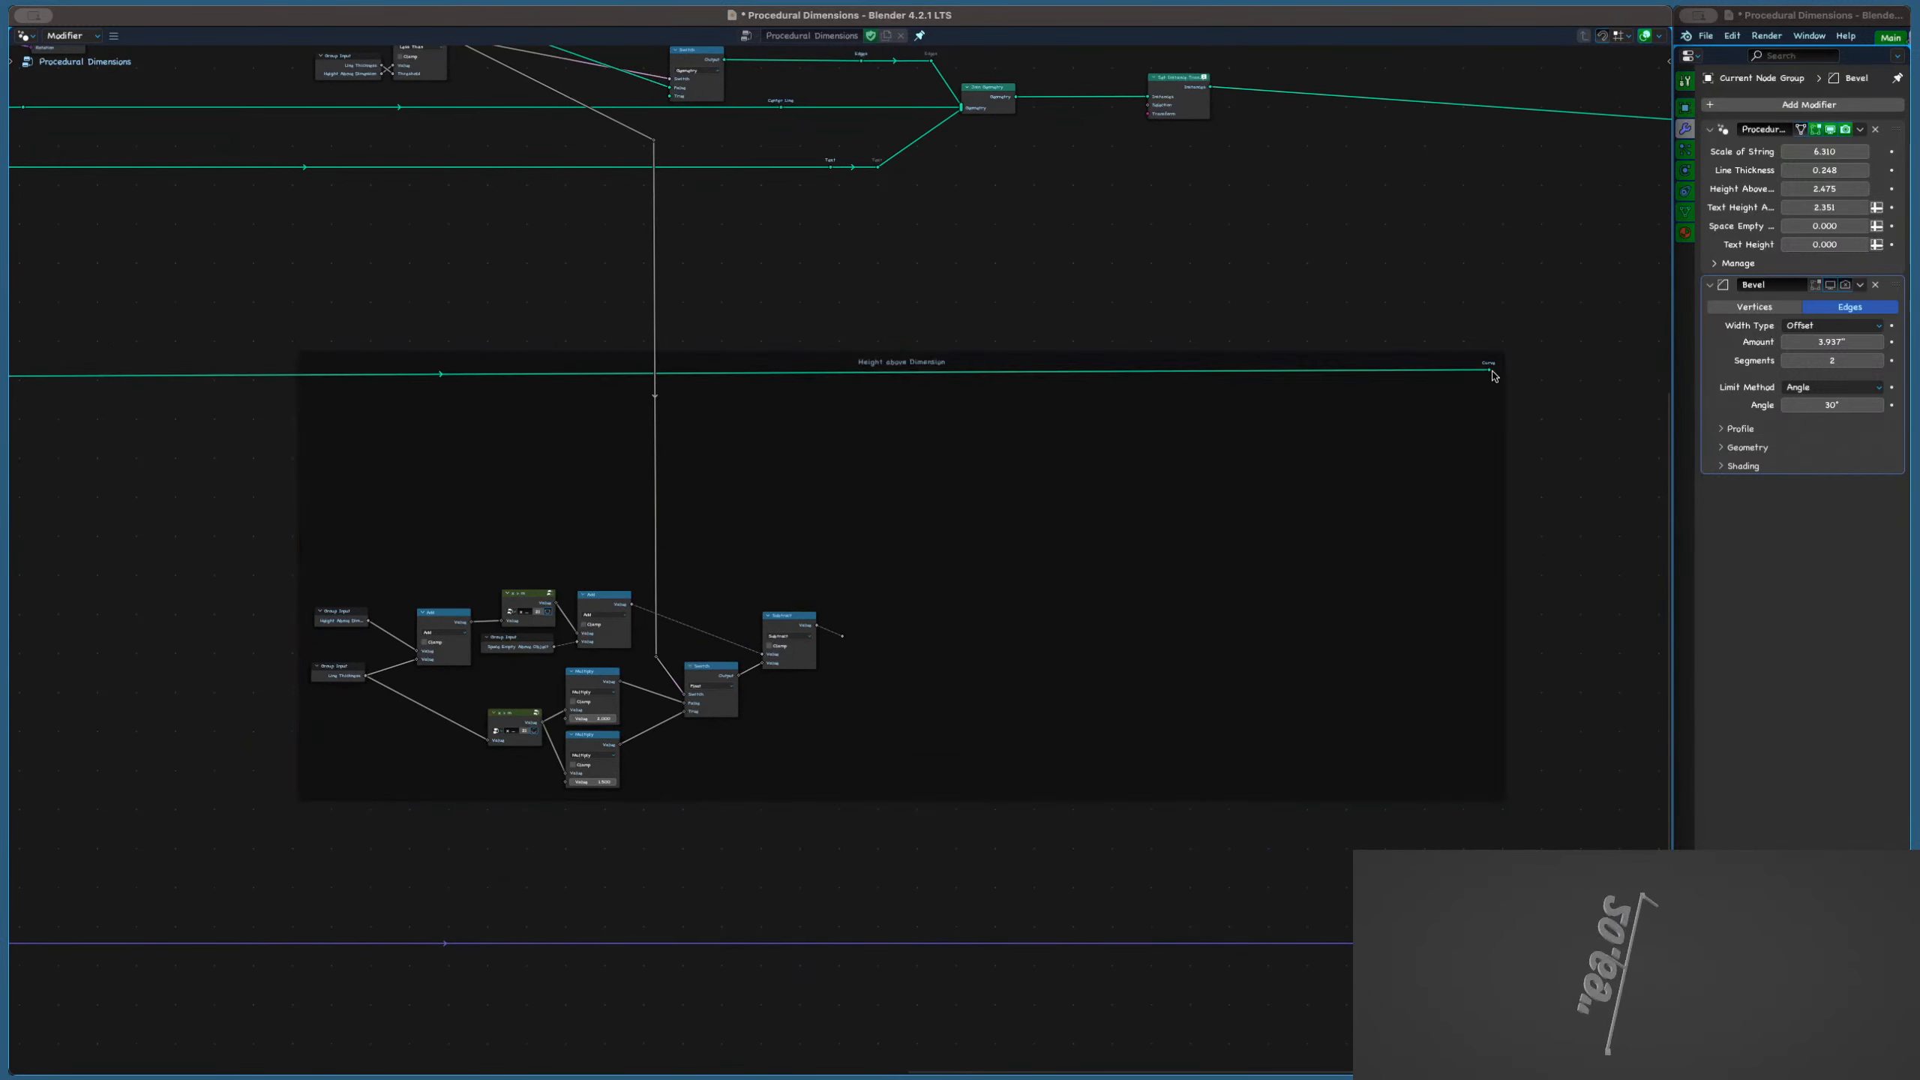
middle_click_drag(819, 482, 788, 562)
scroll(1002, 579, "down", 3)
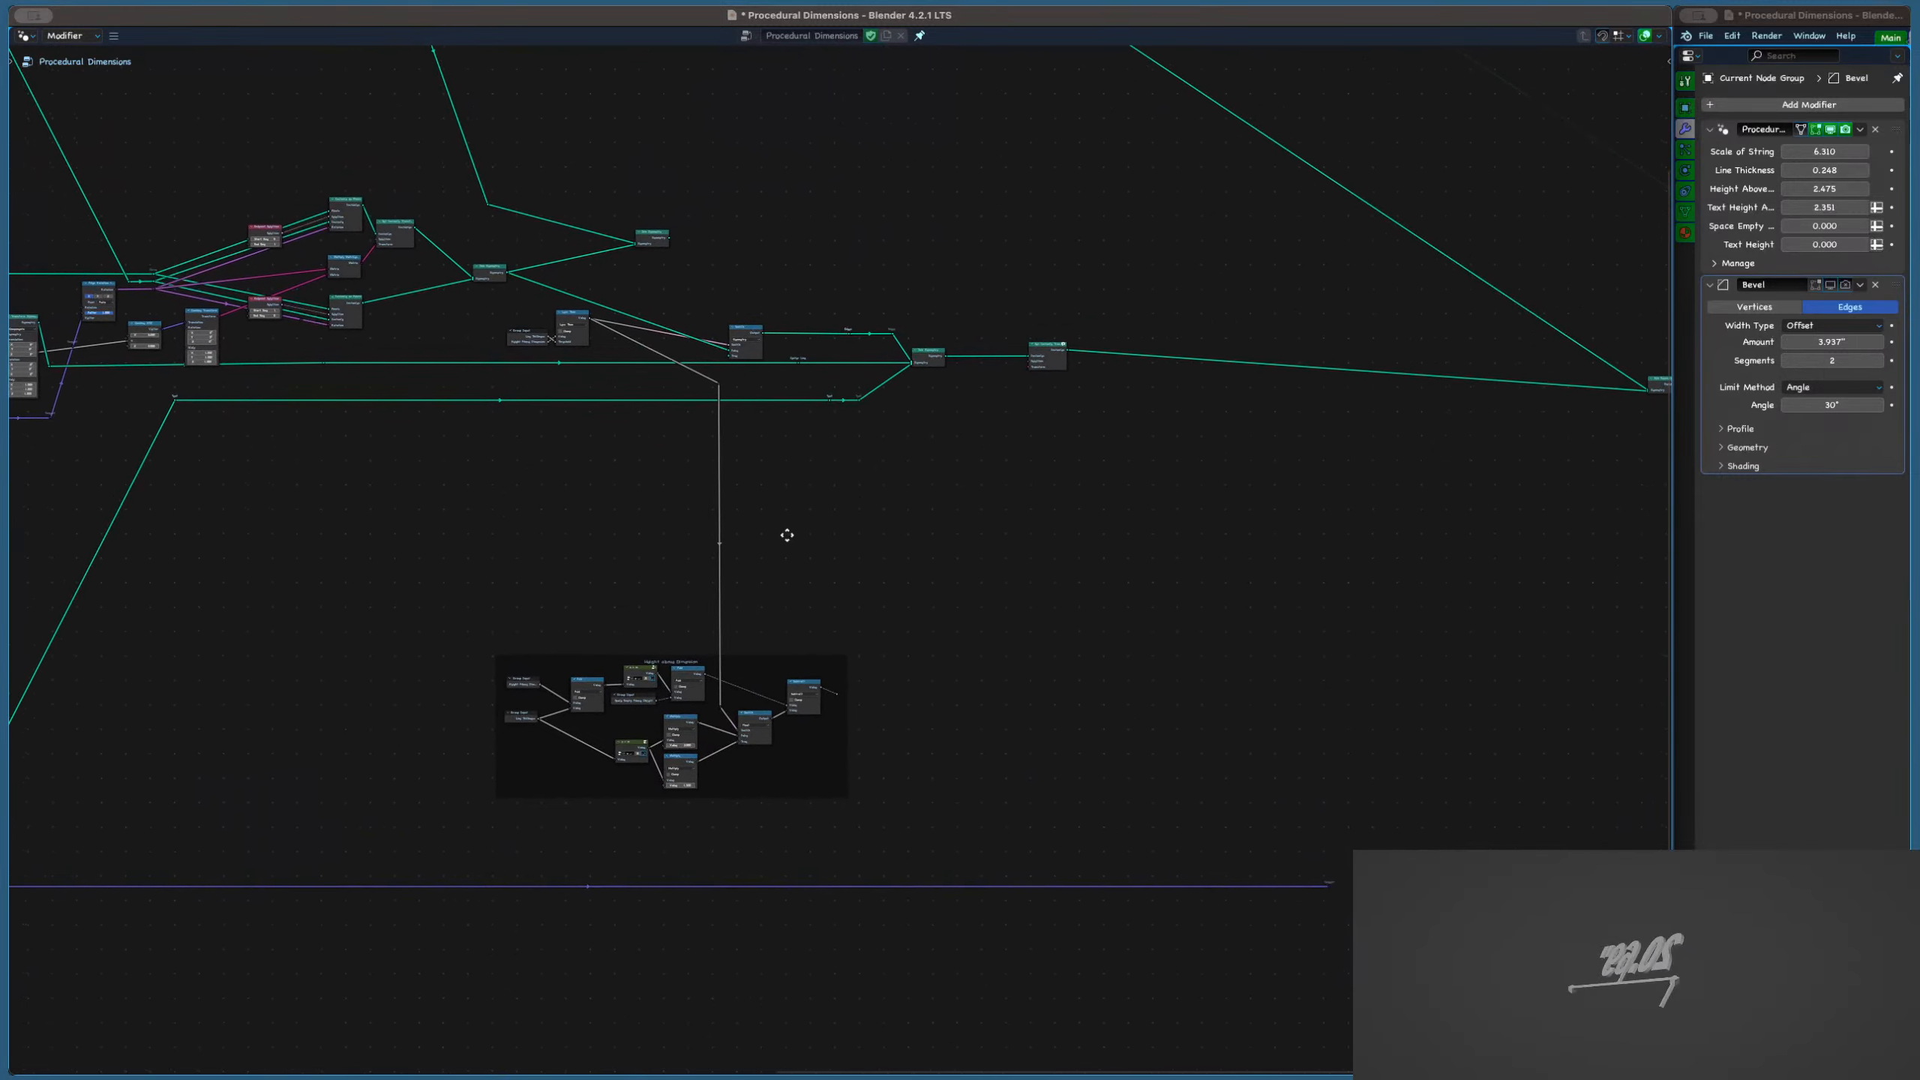
Dissolve the node directly after the Join Geometry that merges the Center Line and Text wires, keeping the link intact
scroll(1025, 368, "up", 1)
scroll(1025, 368, "up", 1)
scroll(1032, 377, "down", 4)
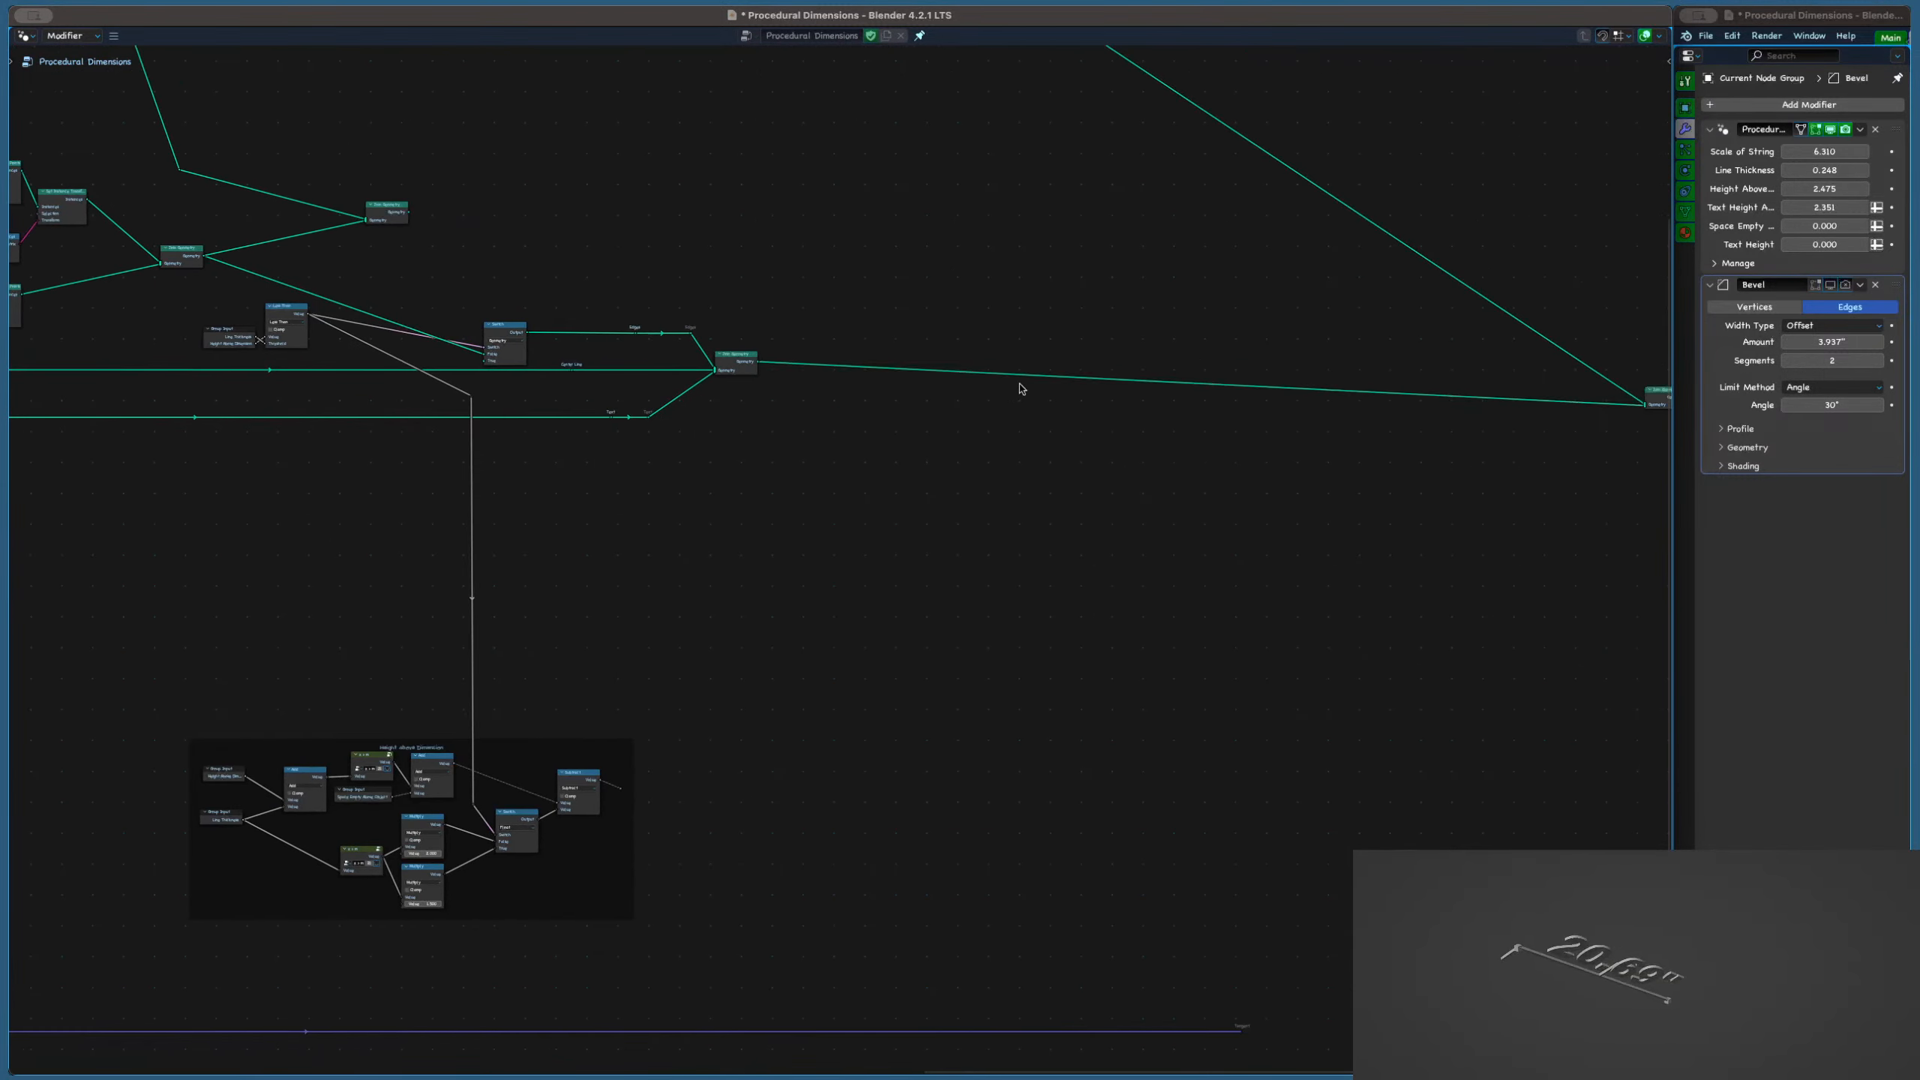
Dissolve the Less Than and Switch nodes on the edge geometry wire together with their Group Input
middle_click_drag(888, 424, 1119, 432)
scroll(1095, 434, "up", 5)
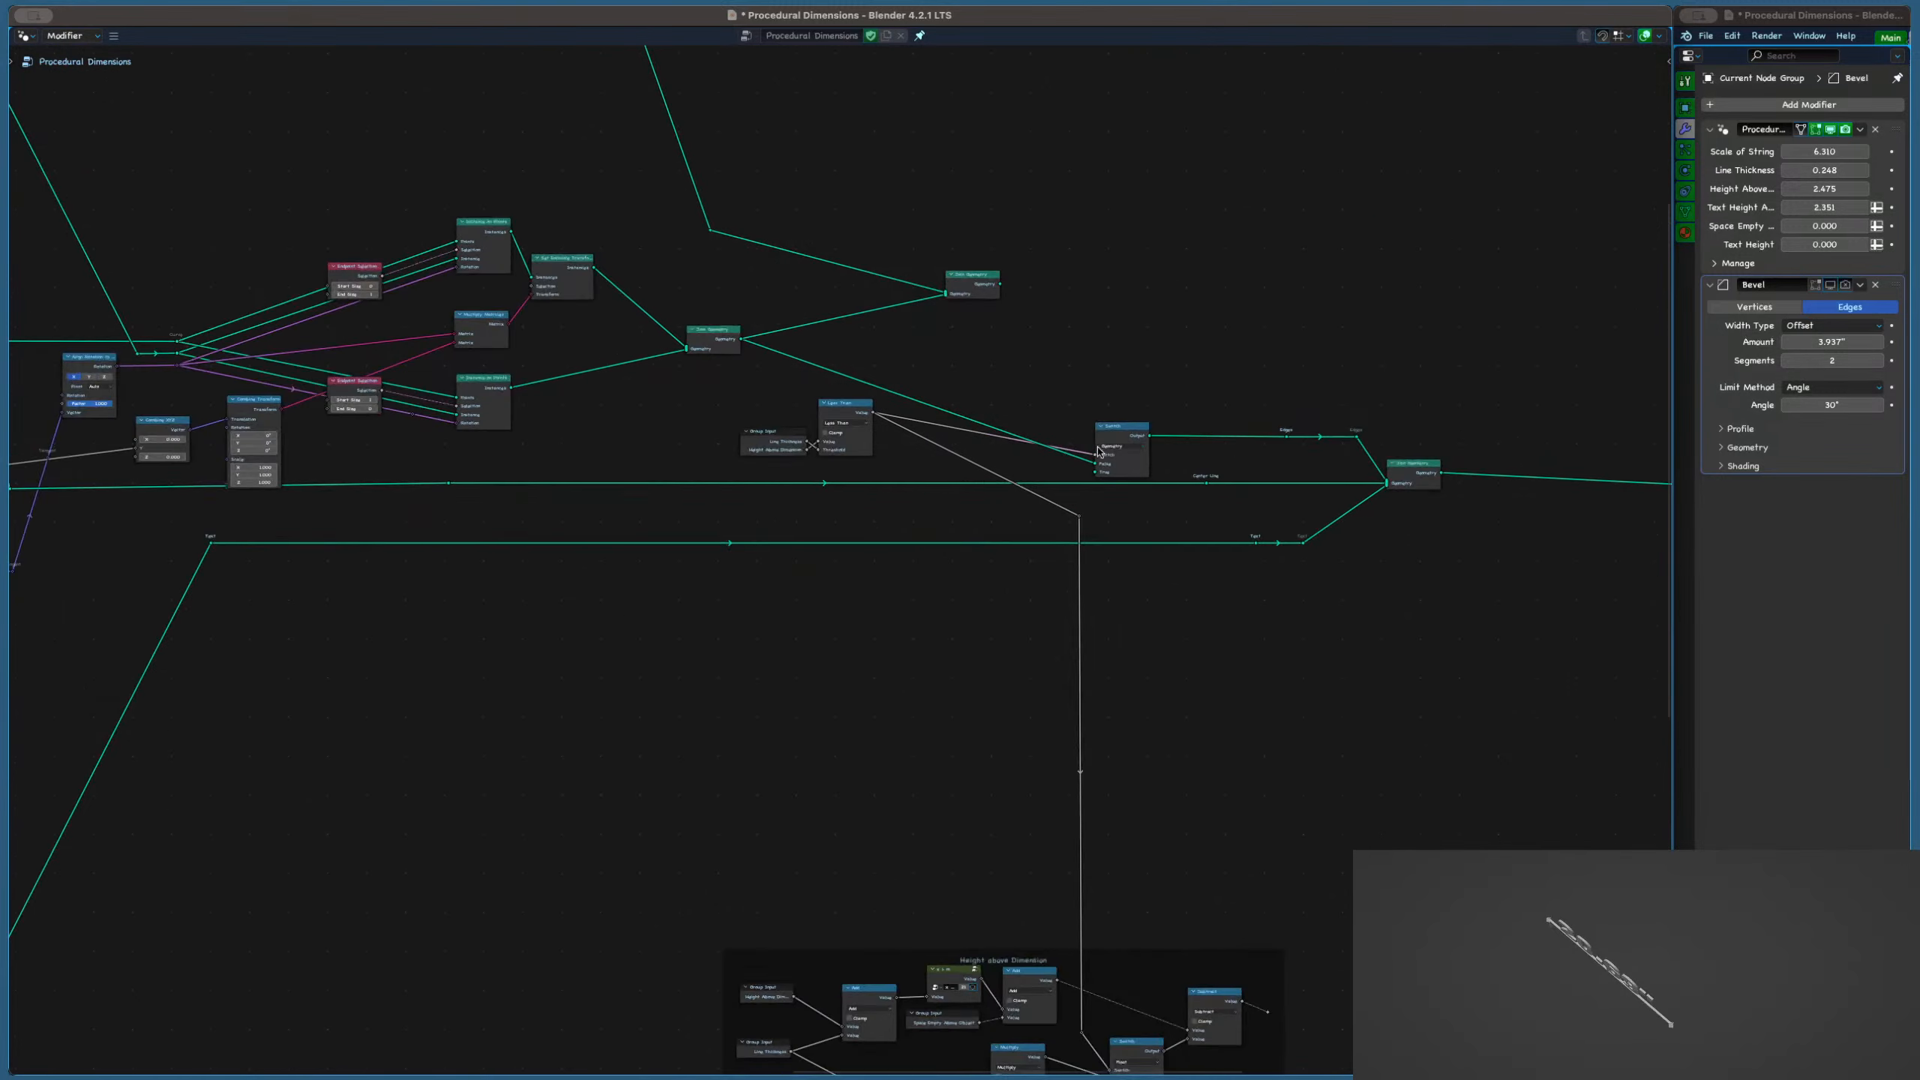
scroll(1095, 435, "down", 3)
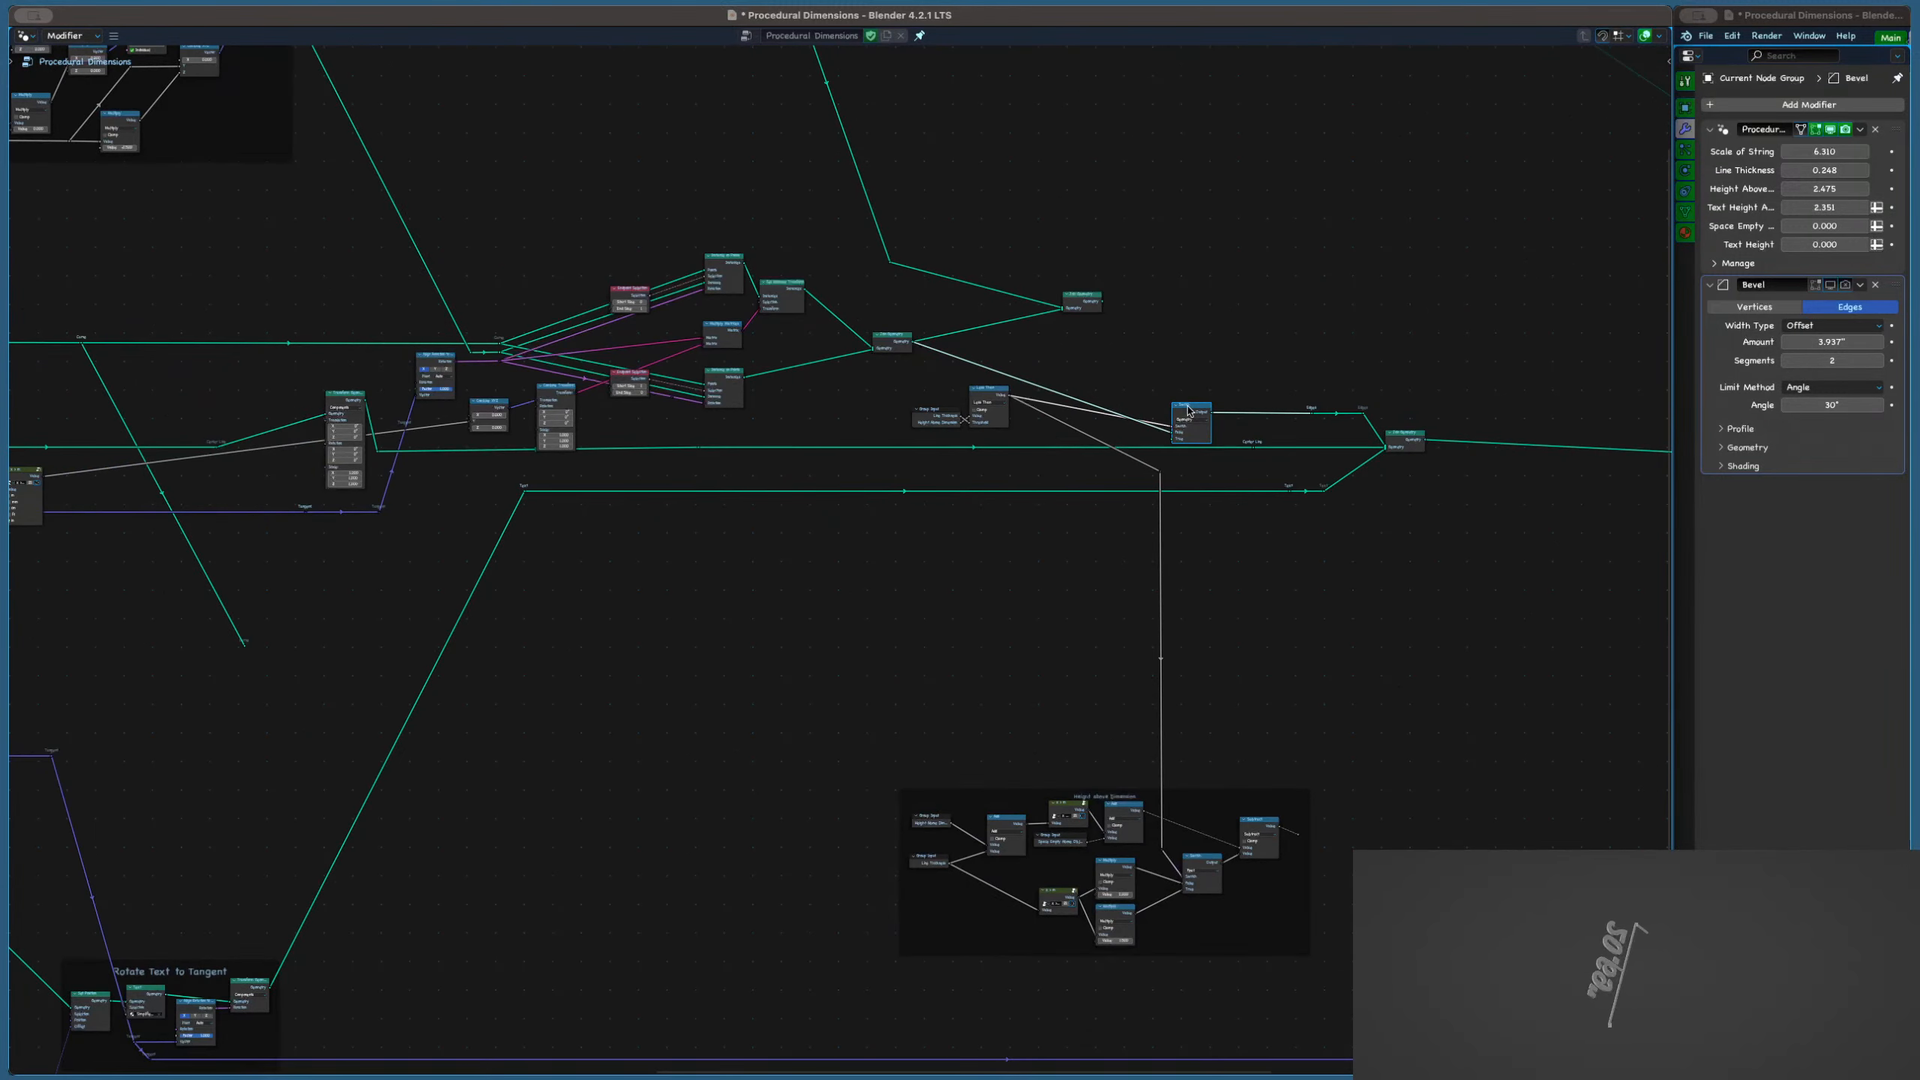
scroll(1189, 411, "up", 2)
left_click_drag(827, 386, 1196, 480)
key("ctrl+x")
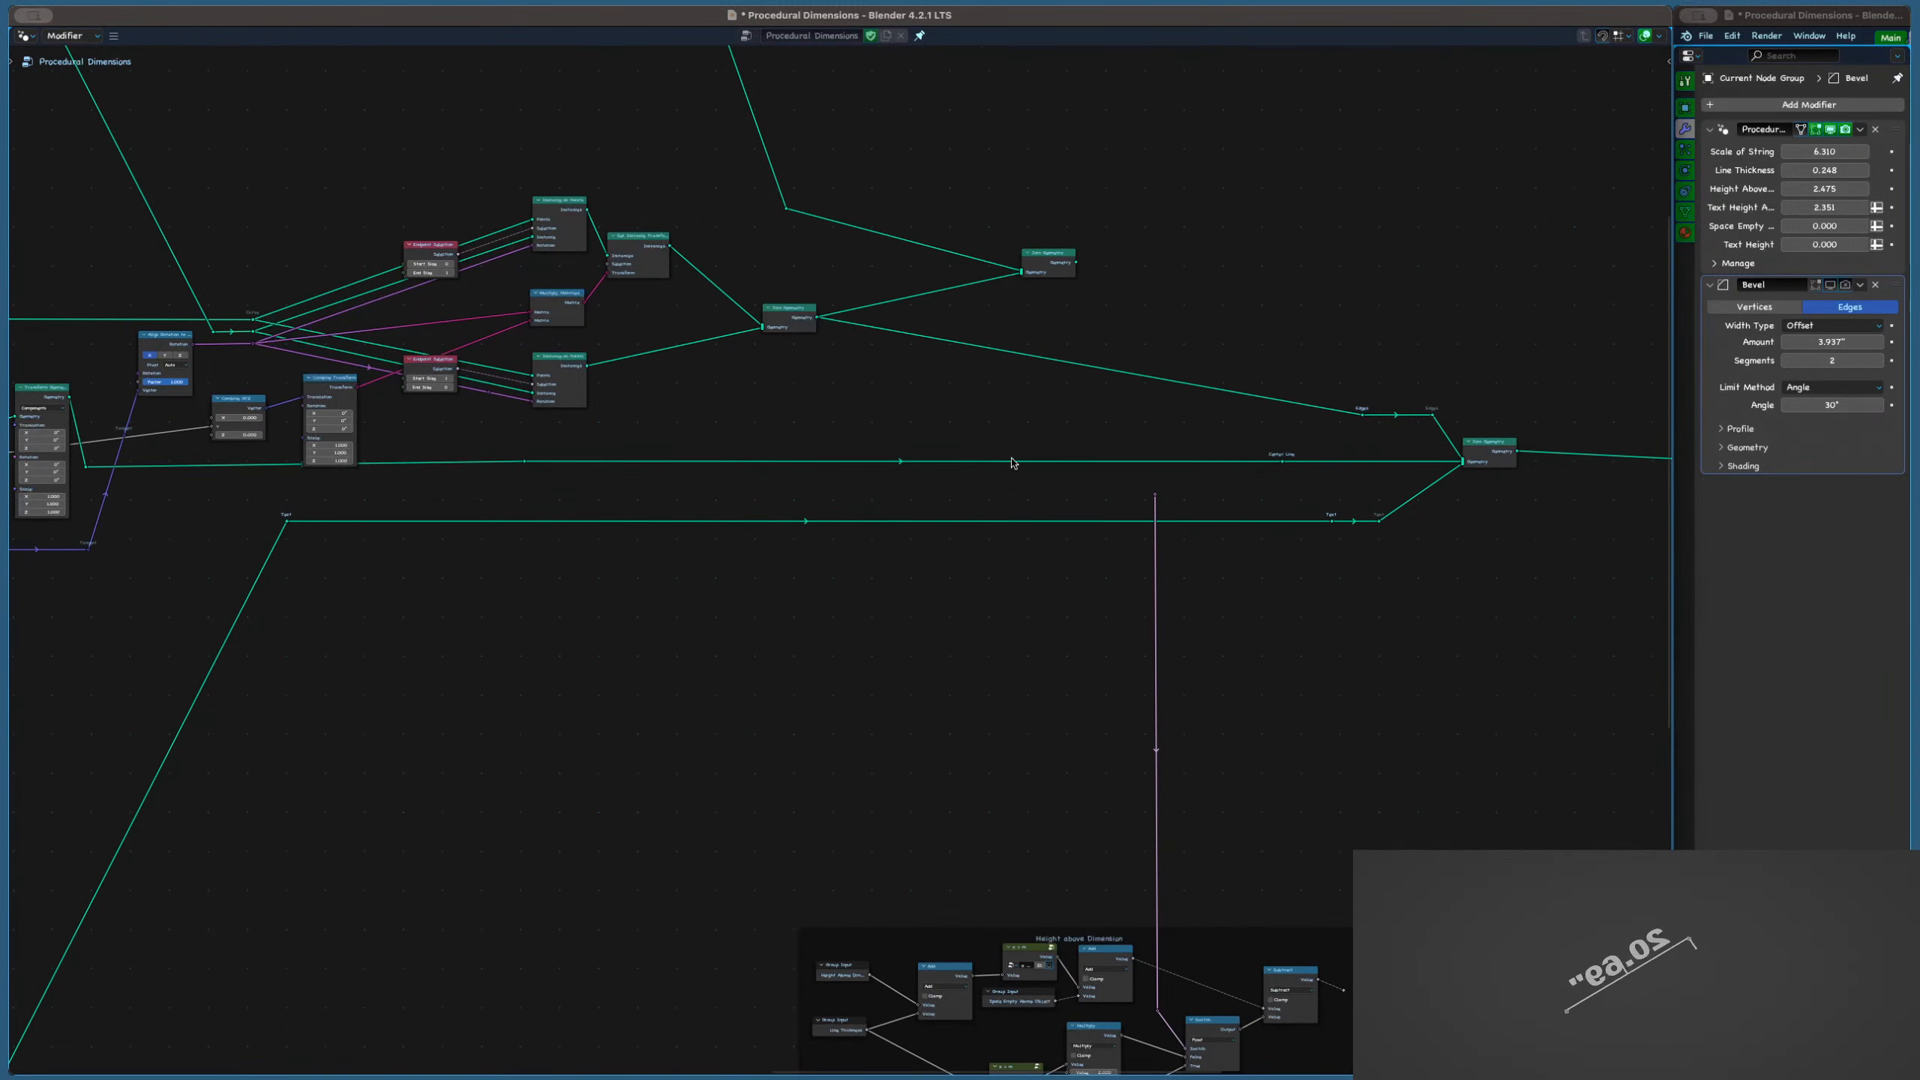
Delete the dangling upper reroute of the wire into the Height above Dimension frame's Switch node and save the file
scroll(1072, 517, "down", 5)
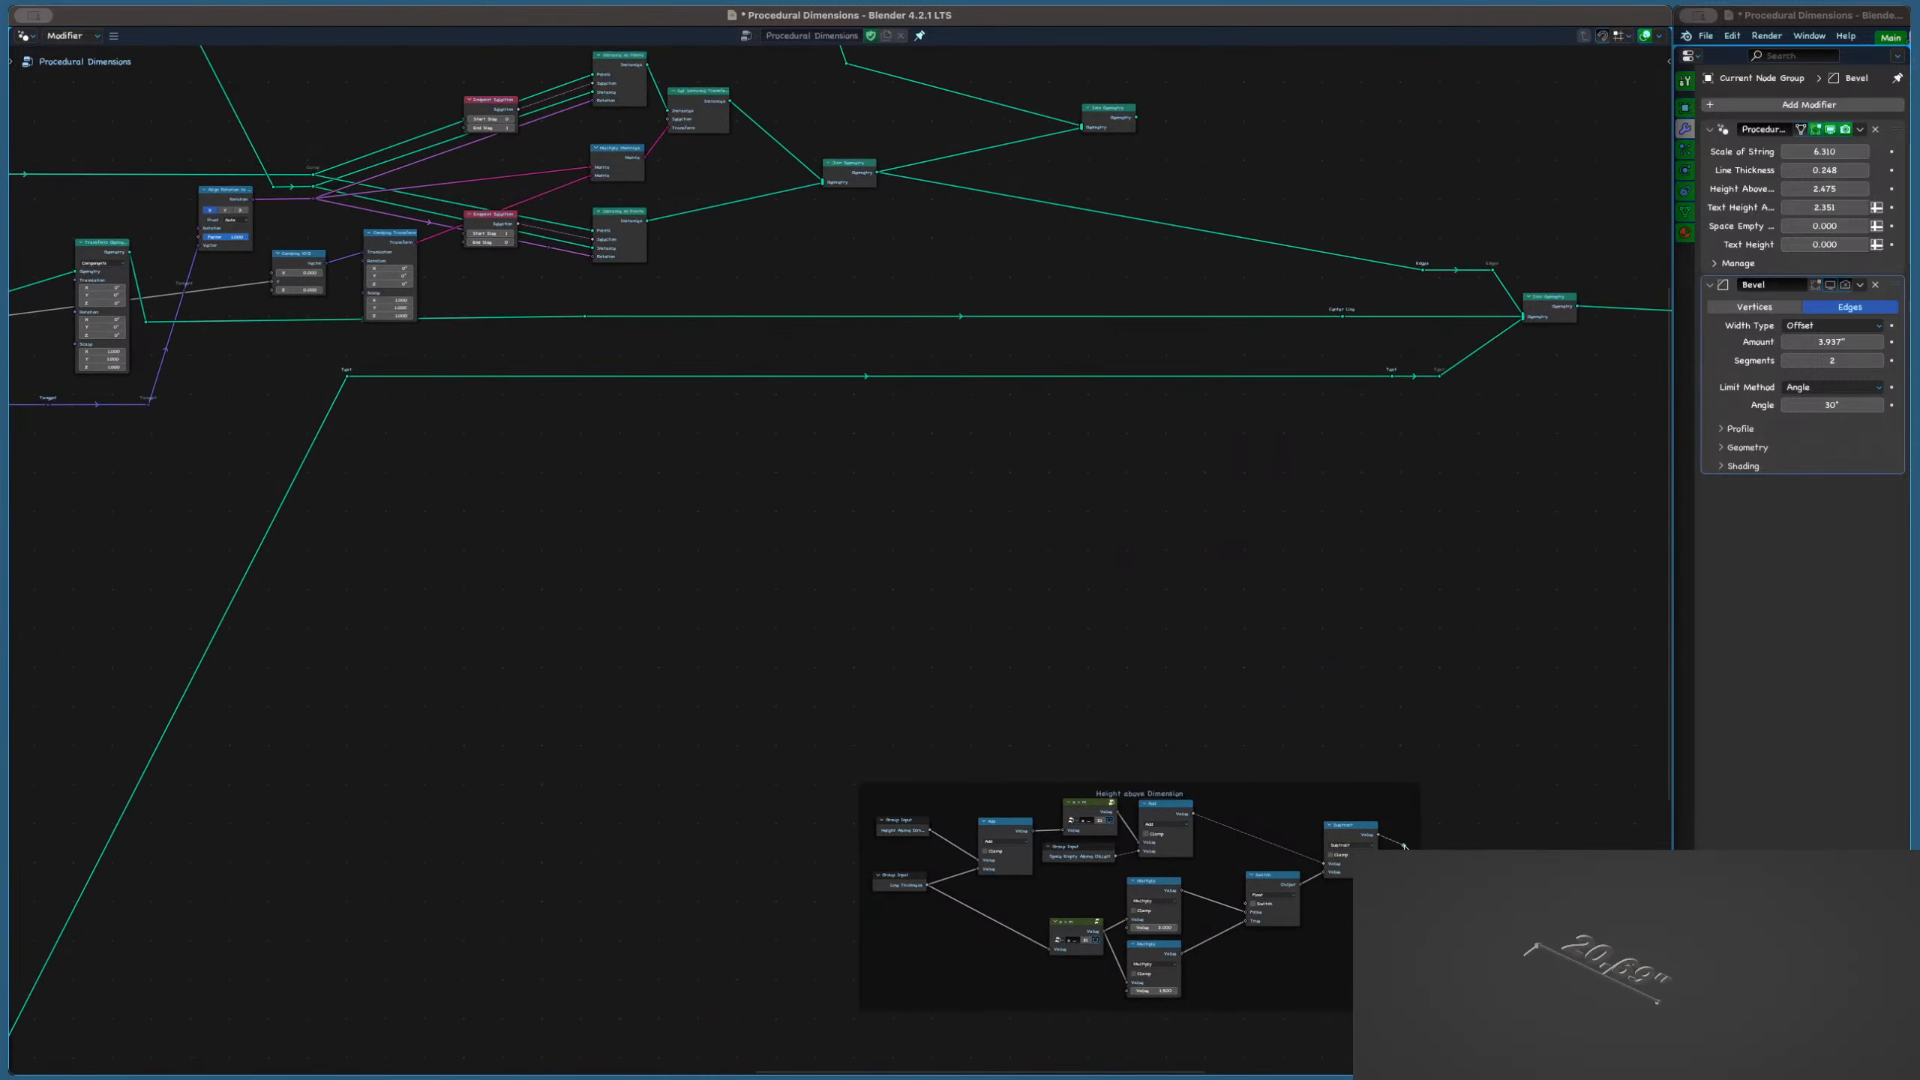
middle_click_drag(1253, 713, 1134, 609)
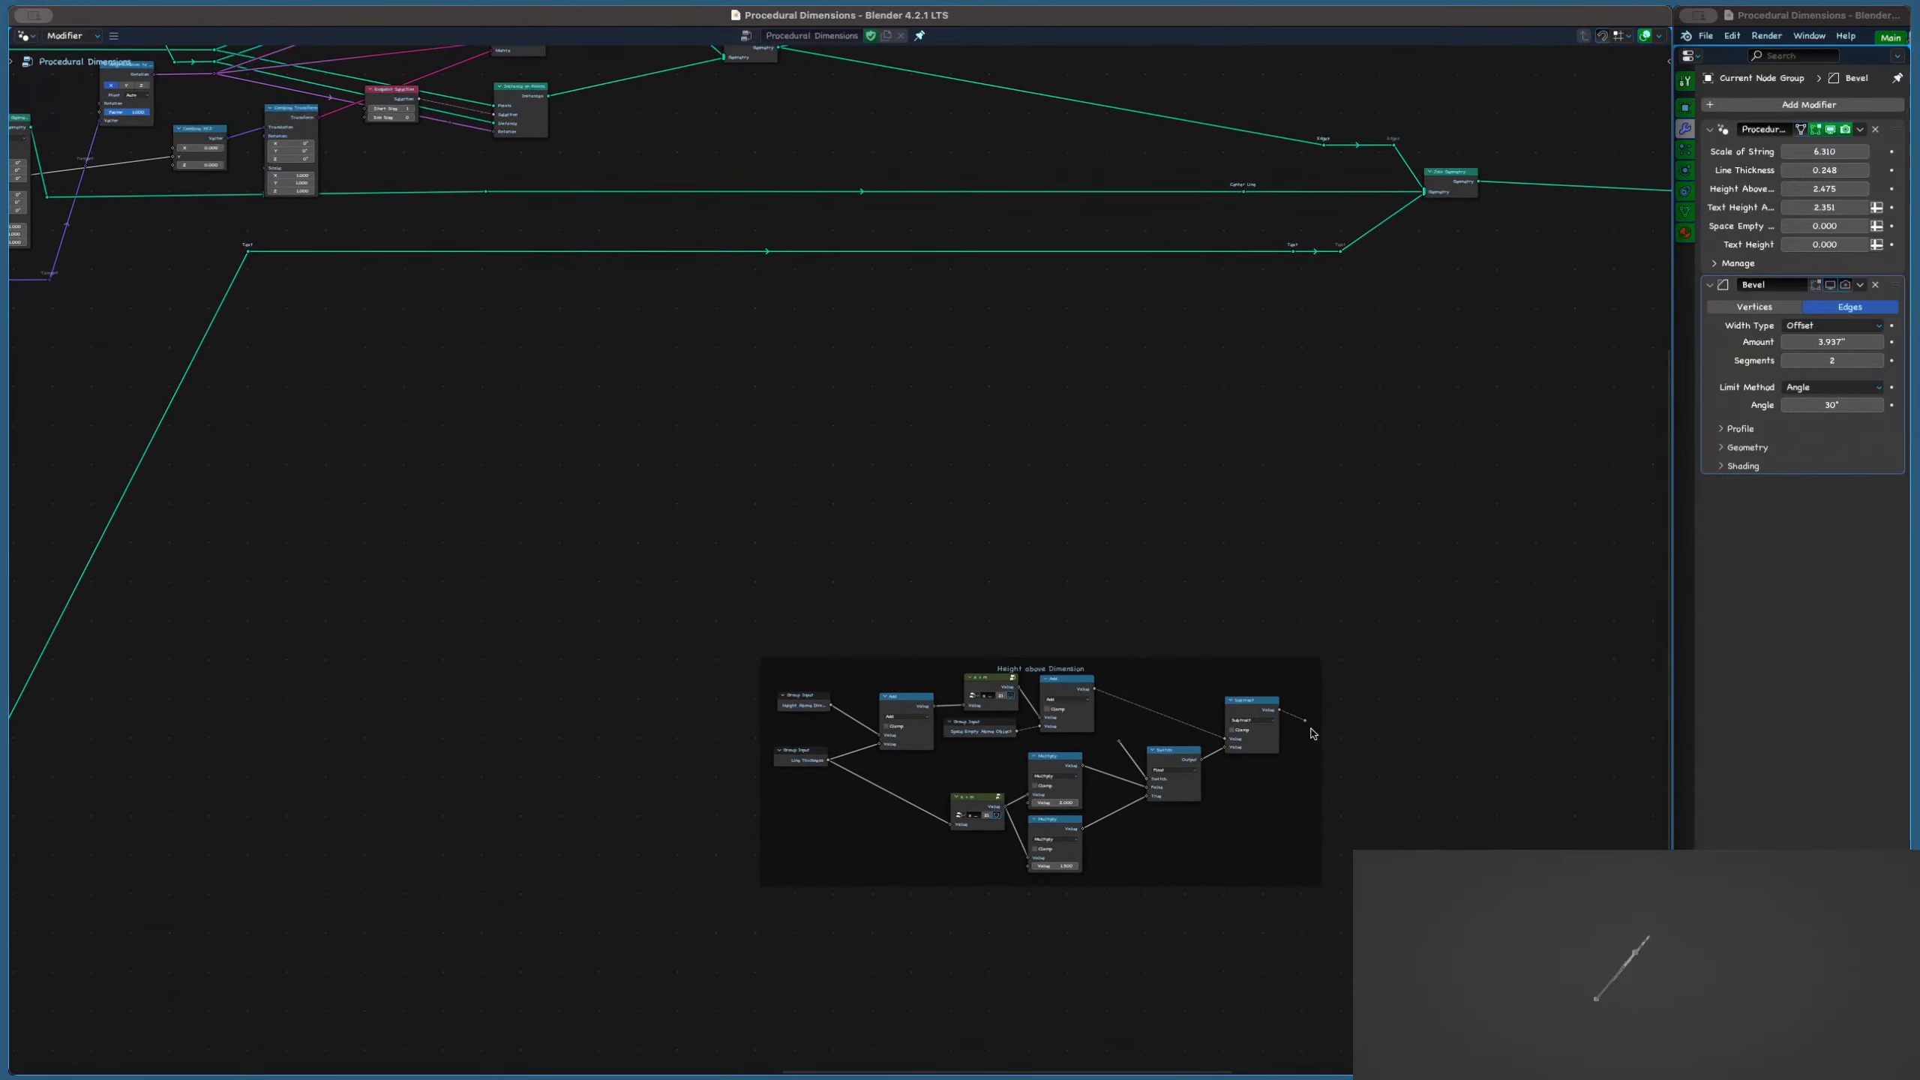
key("super+s")
Move the first Instance on Points node and its Endpoint Selection up into the open space above the curve wires
scroll(1248, 563, "down", 4)
middle_click_drag(1281, 276, 1199, 429)
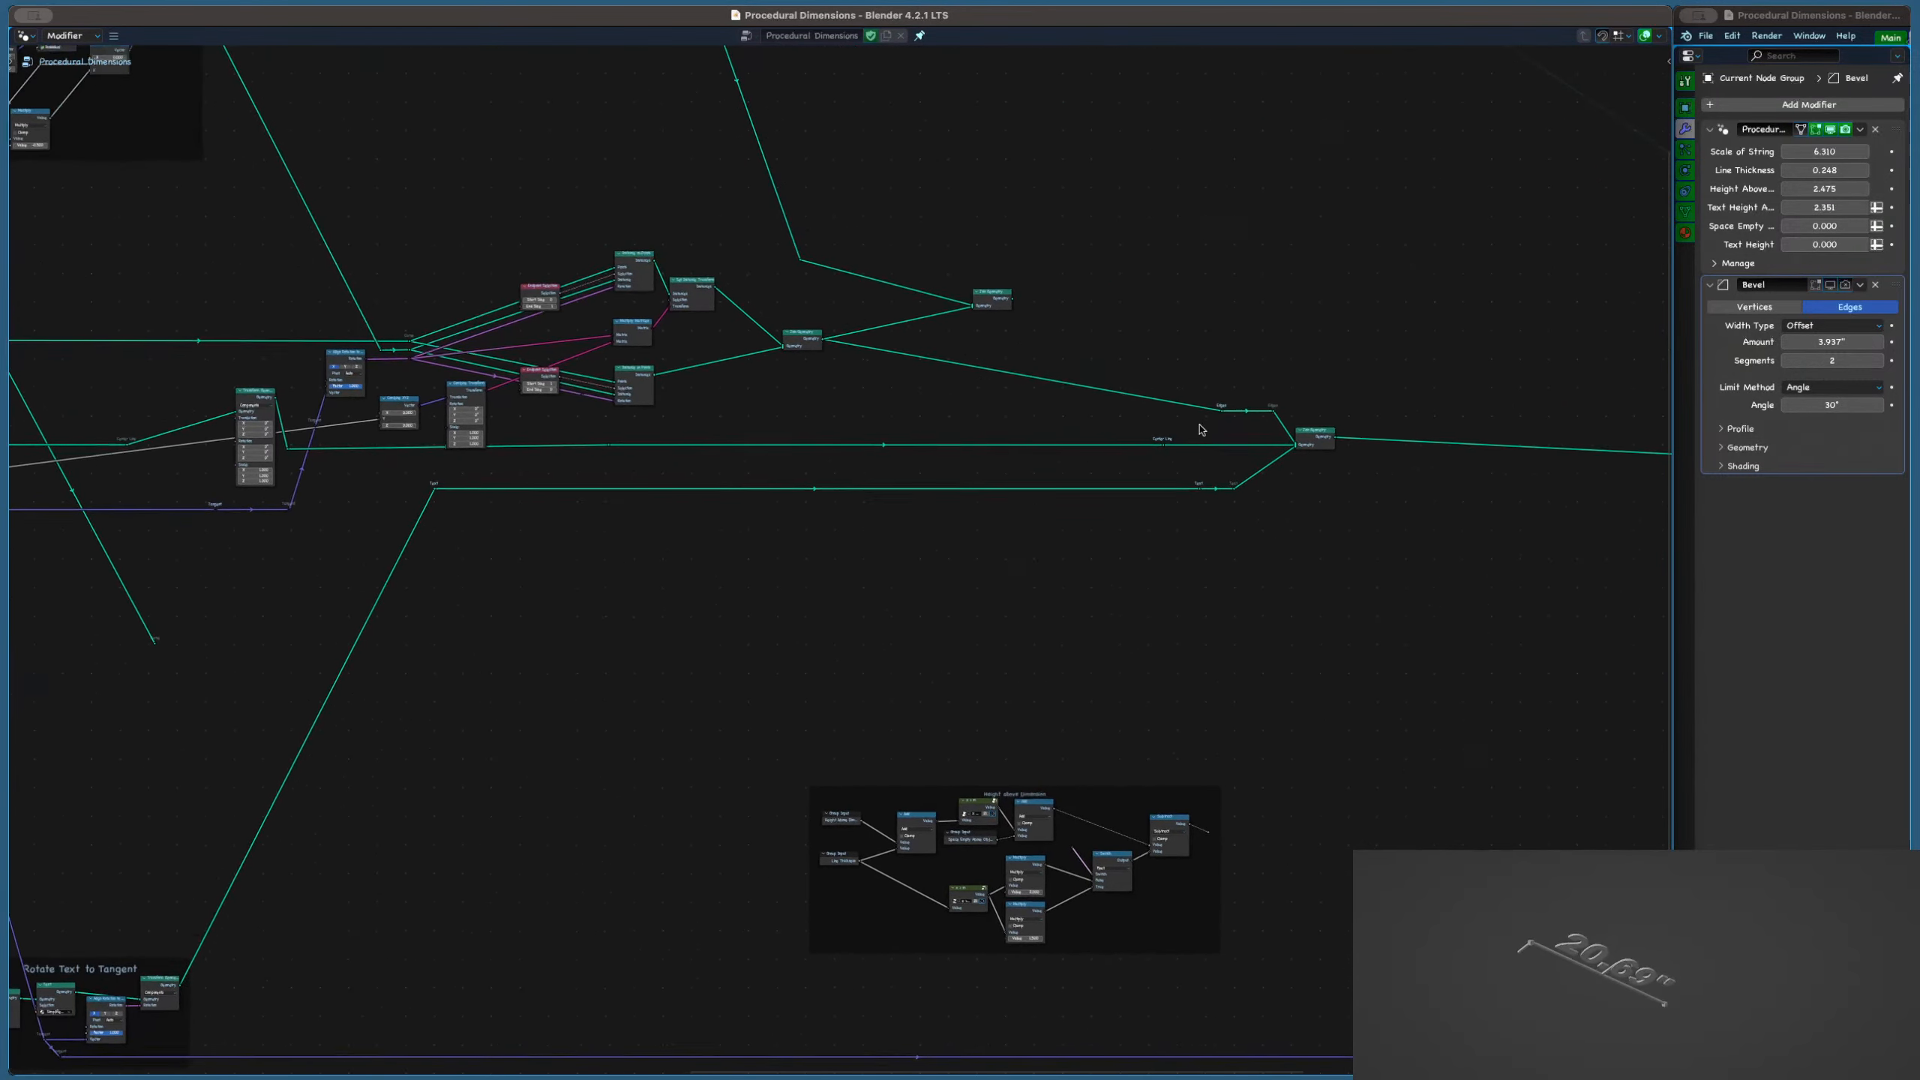
middle_click_drag(775, 436, 1142, 428)
scroll(740, 387, "up", 8)
middle_click_drag(698, 400, 818, 411)
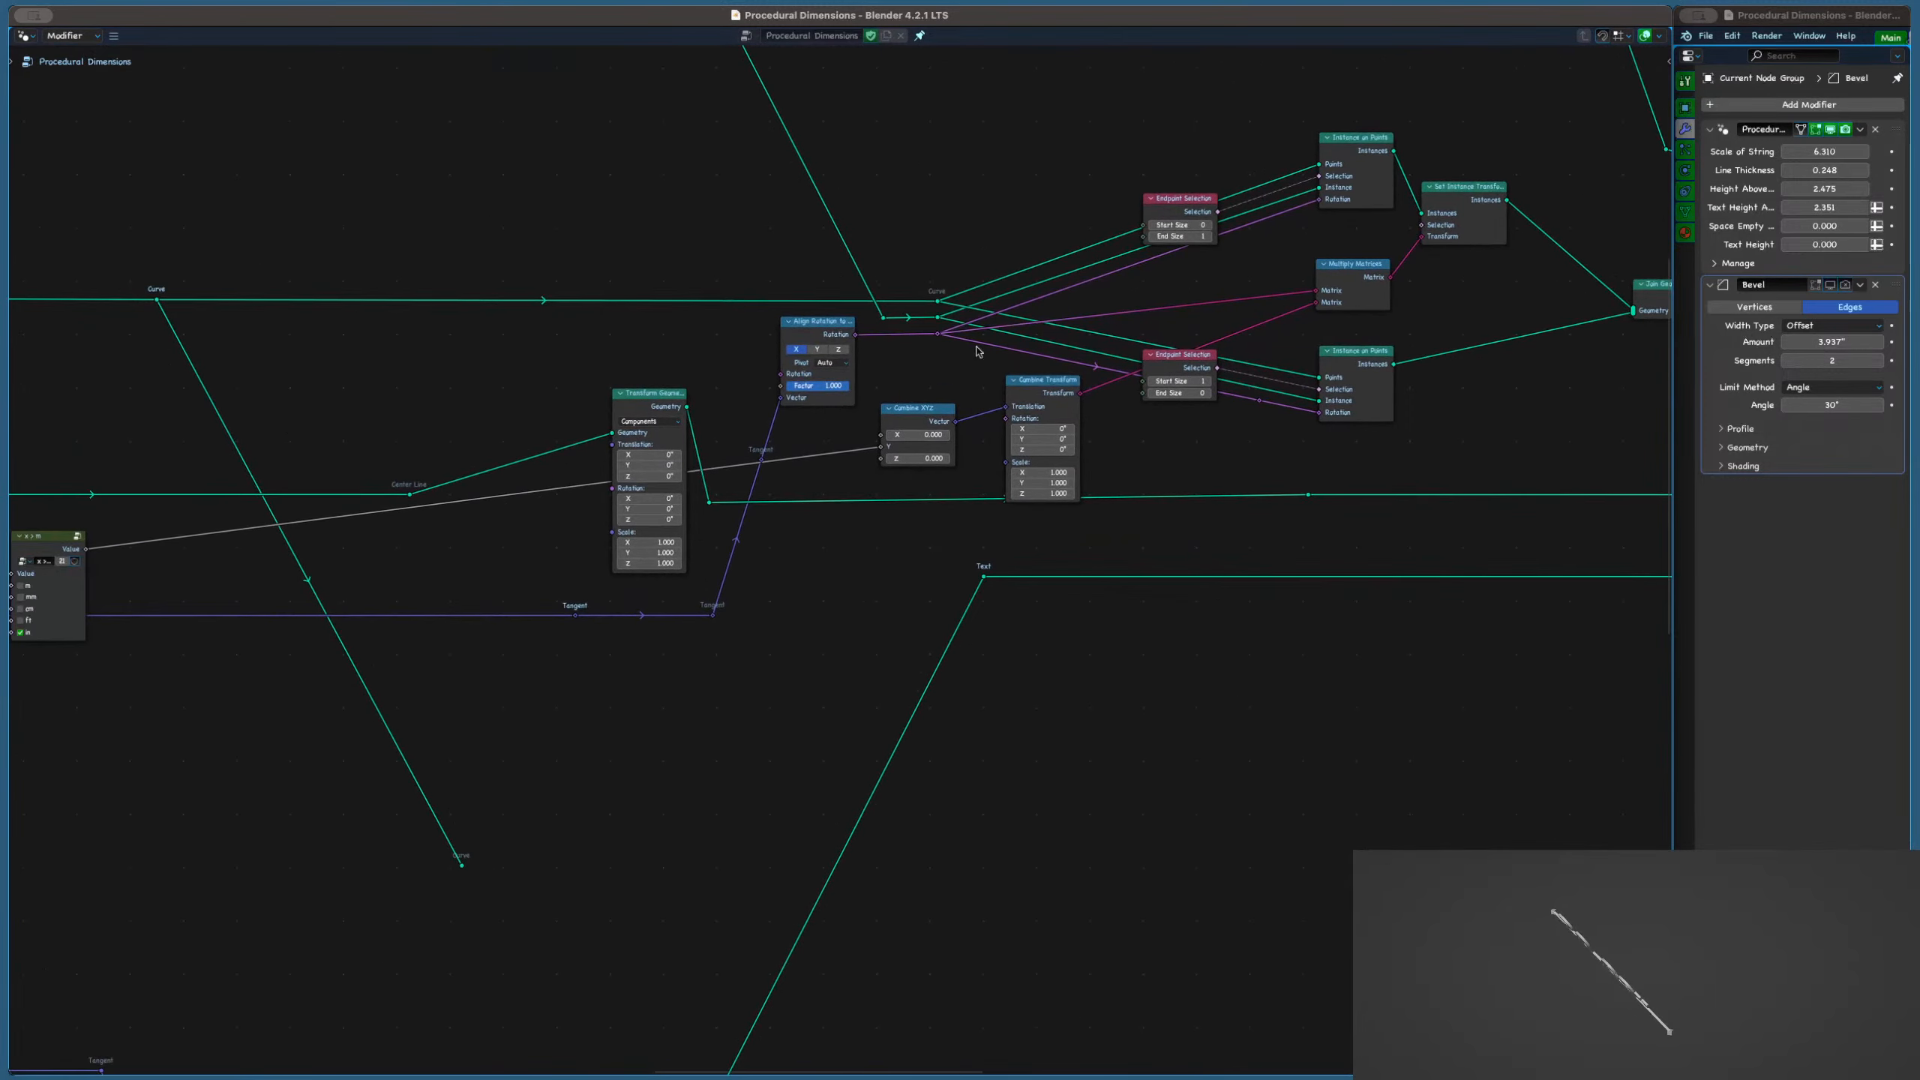
middle_click_drag(985, 345, 633, 551)
scroll(693, 471, "down", 5)
middle_click_drag(693, 471, 778, 570)
left_click_drag(822, 466, 899, 429)
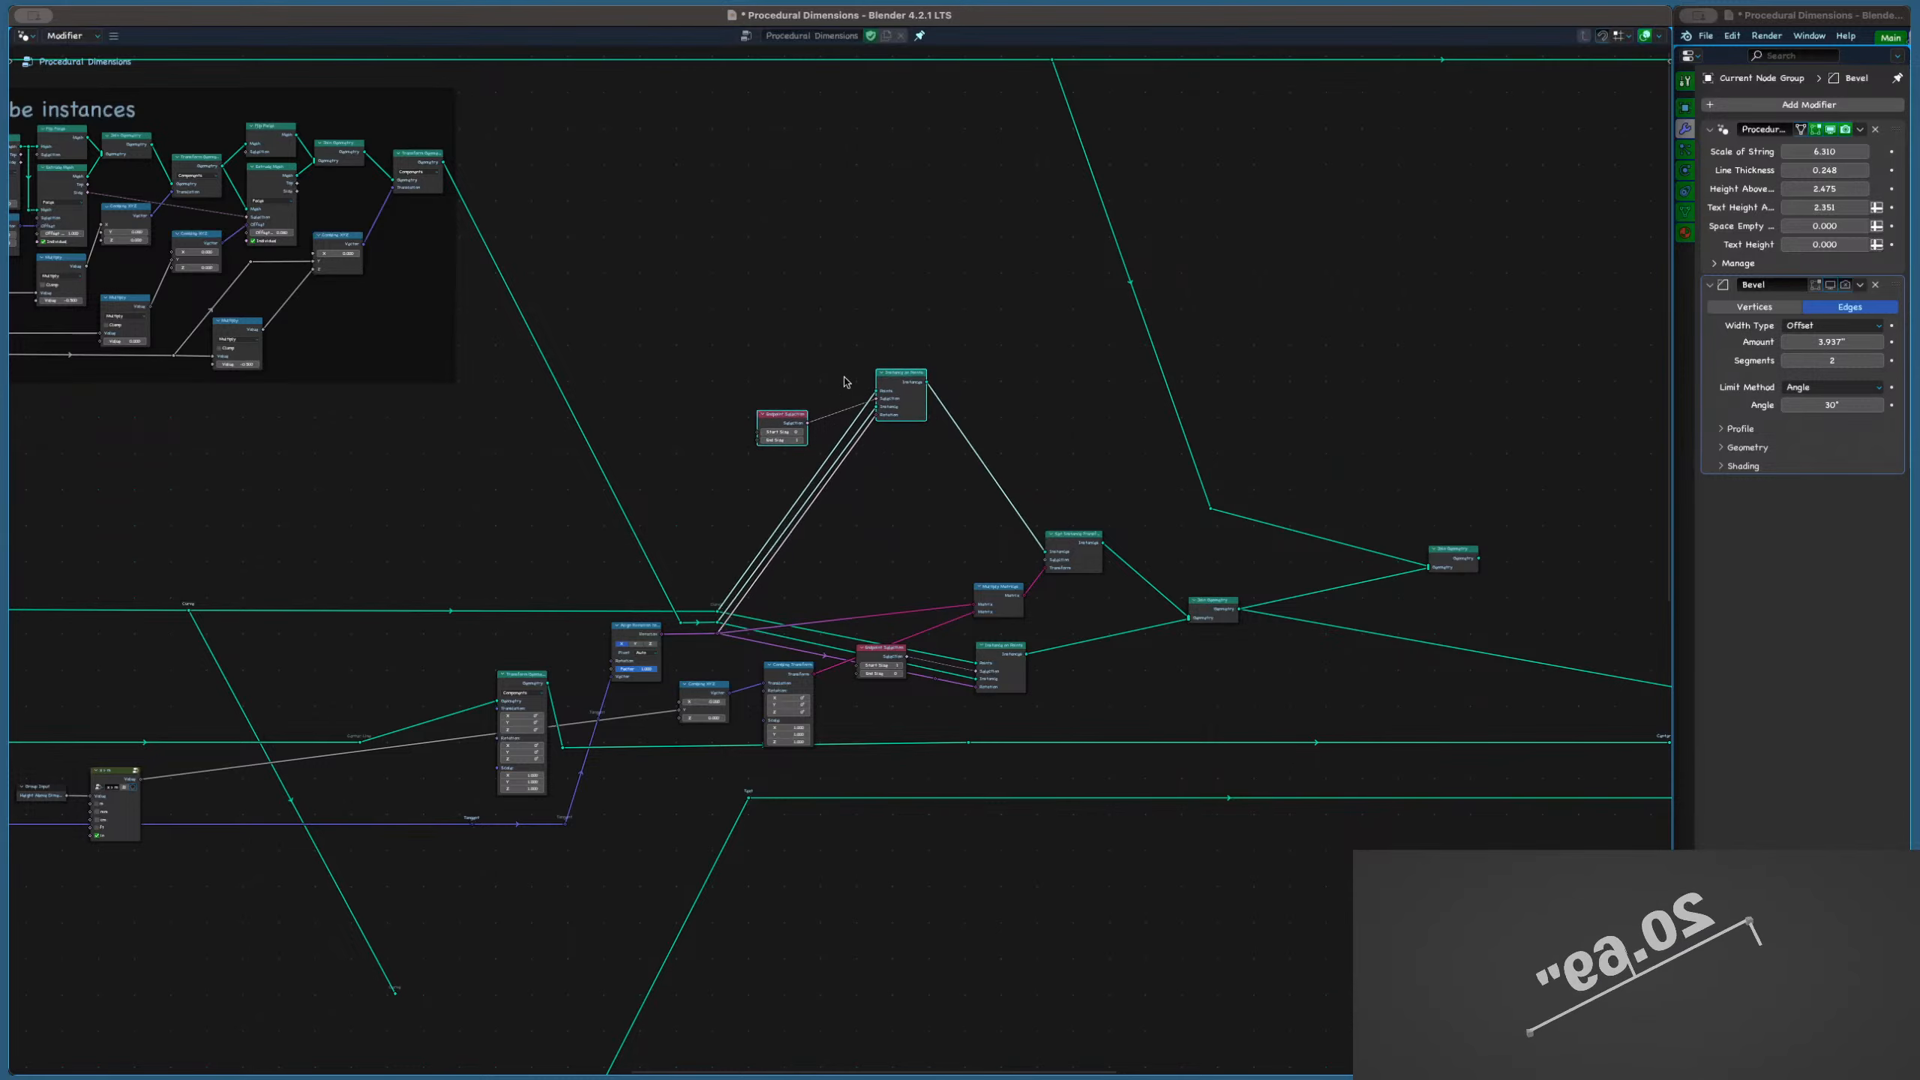
Frame the moved Endpoint Selection and Instance on Points nodes together and label the frame P1
scroll(845, 386, "up", 2)
left_click_drag(710, 321, 1028, 535)
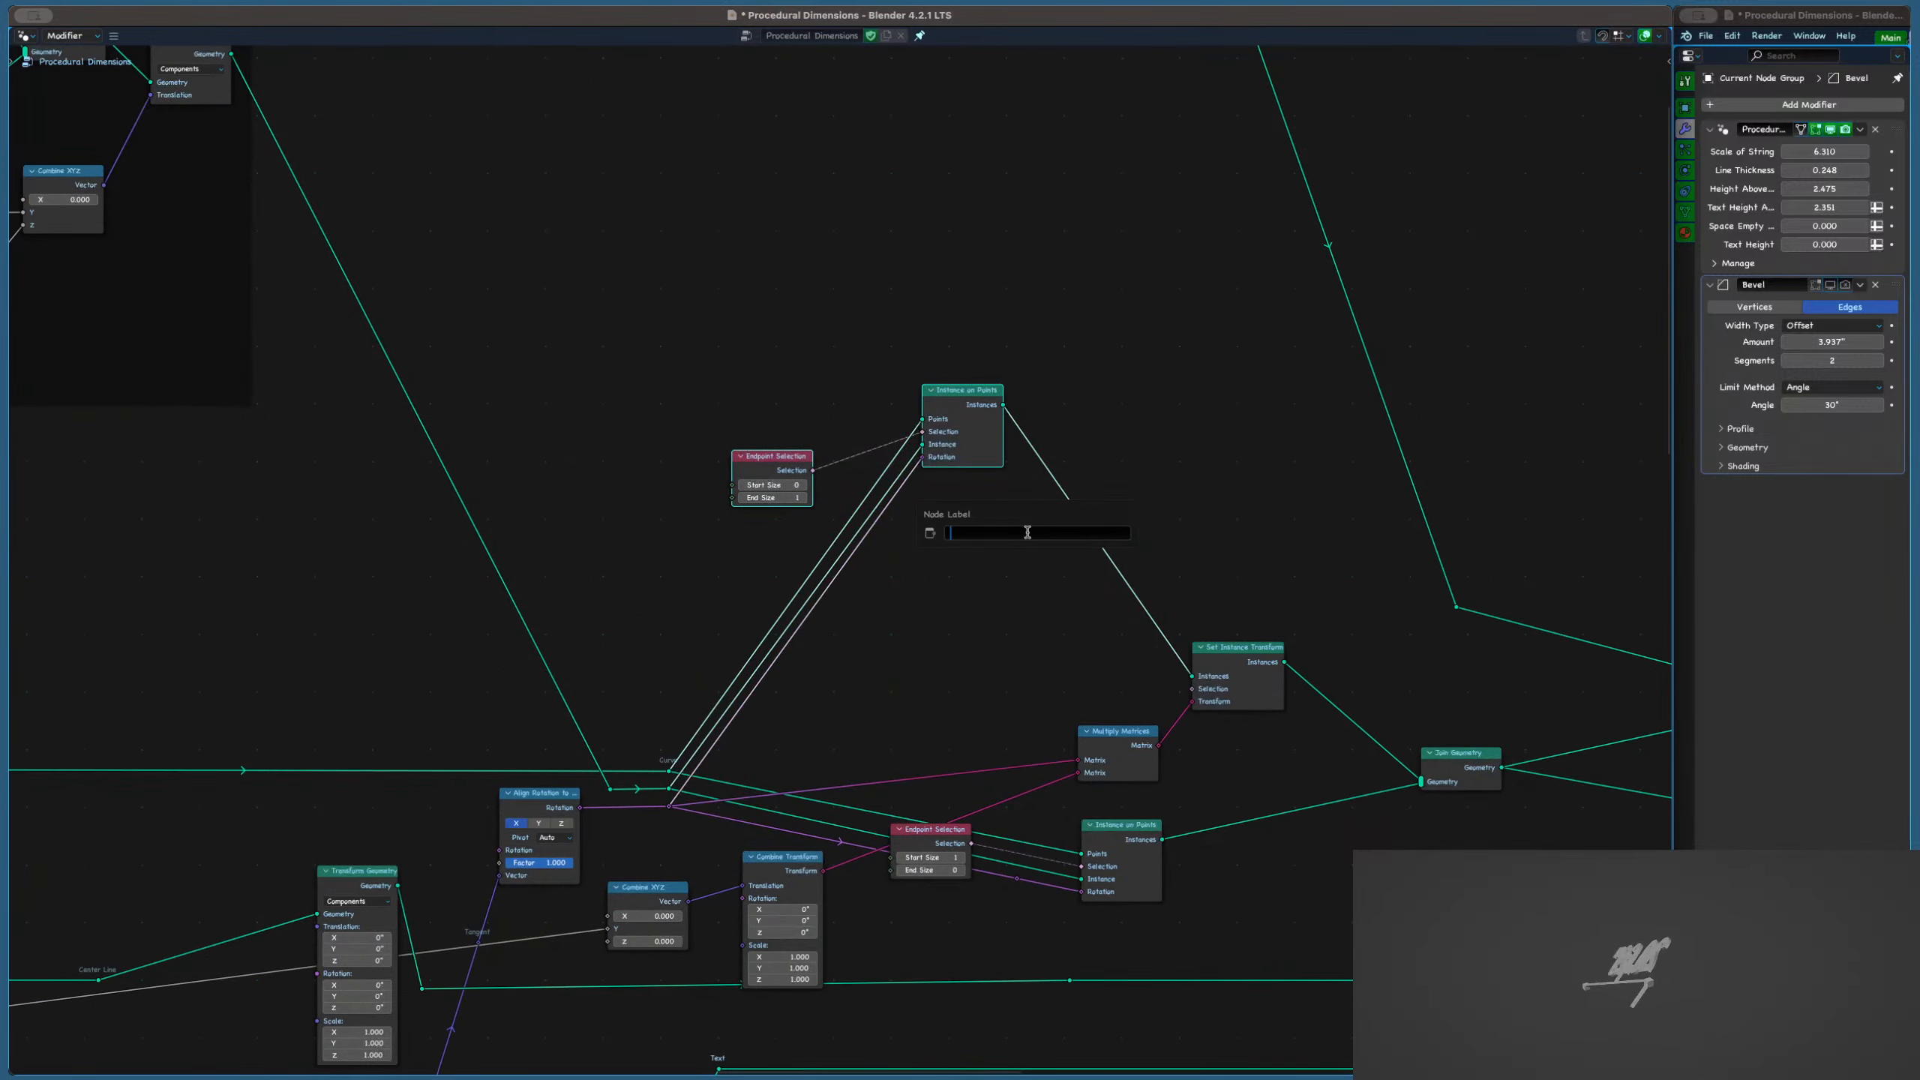
key("ctrl+j")
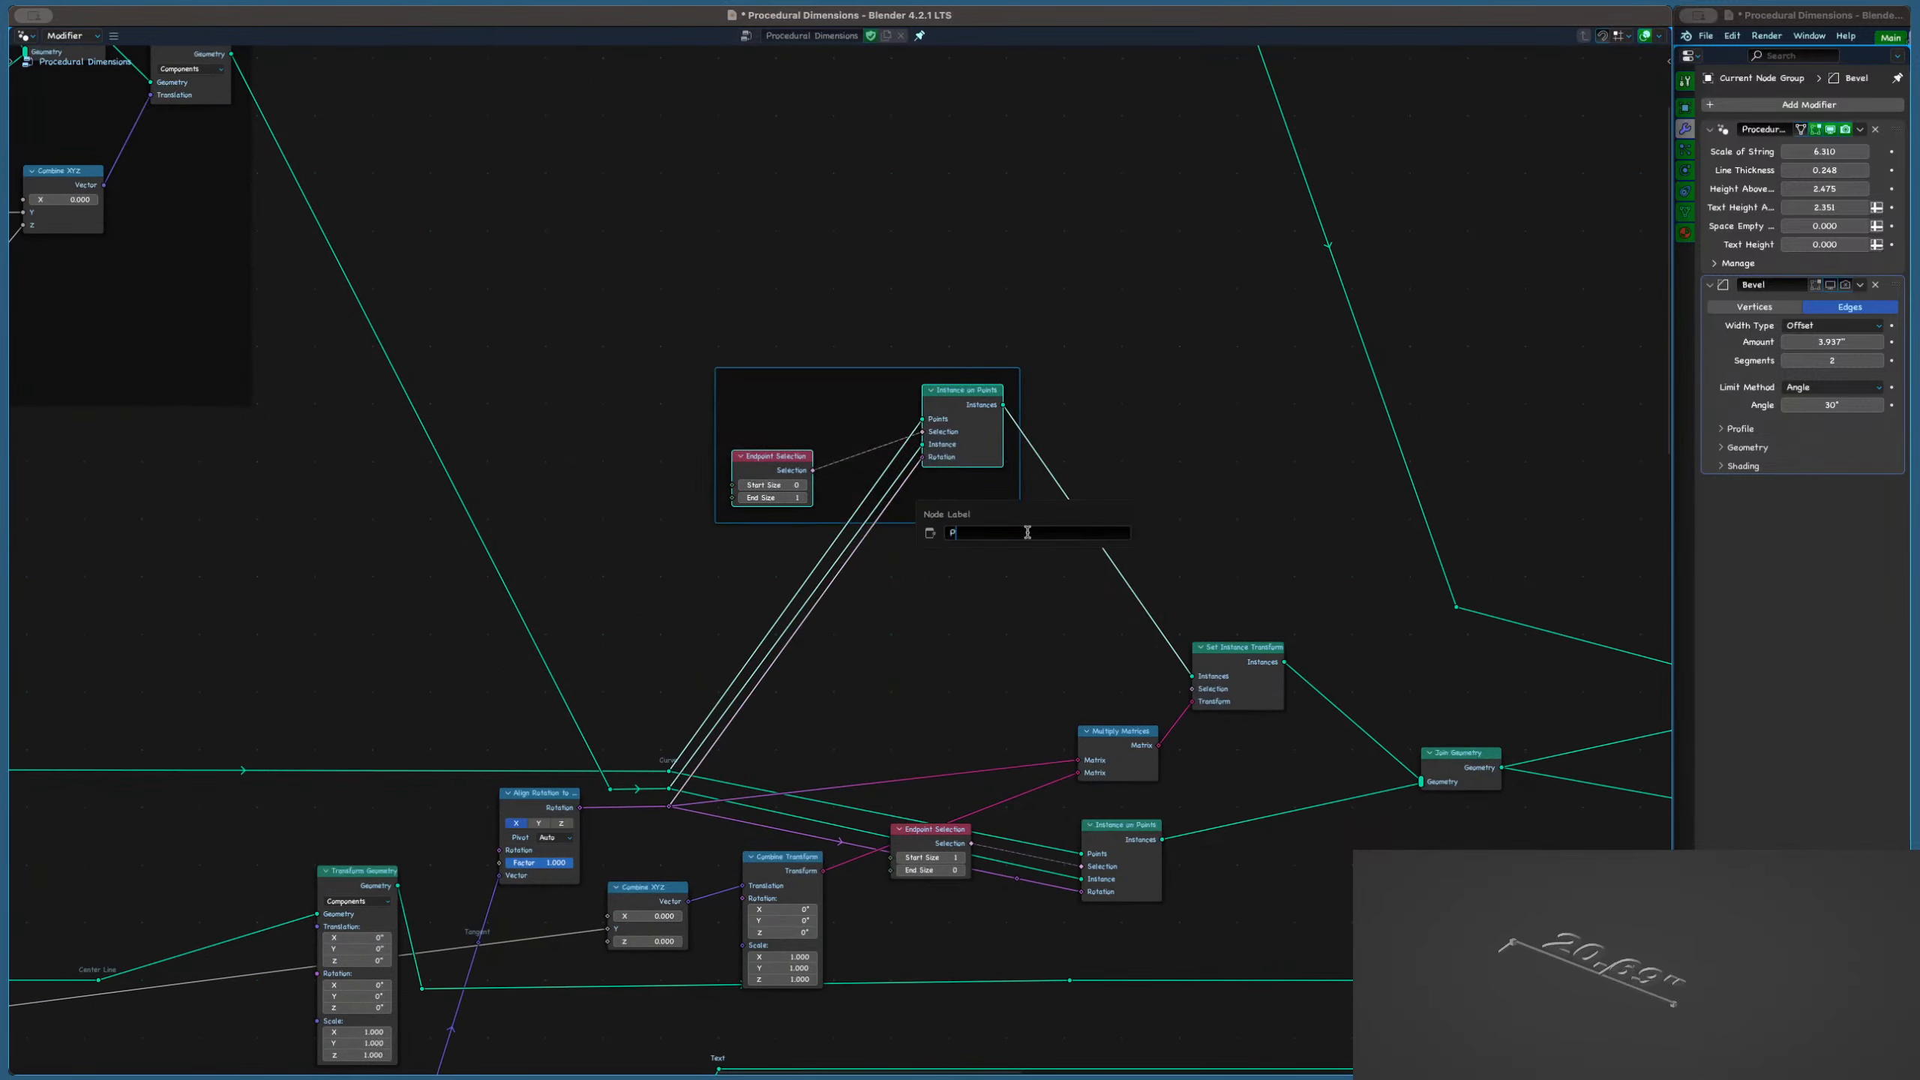
type("Pi")
key("Return")
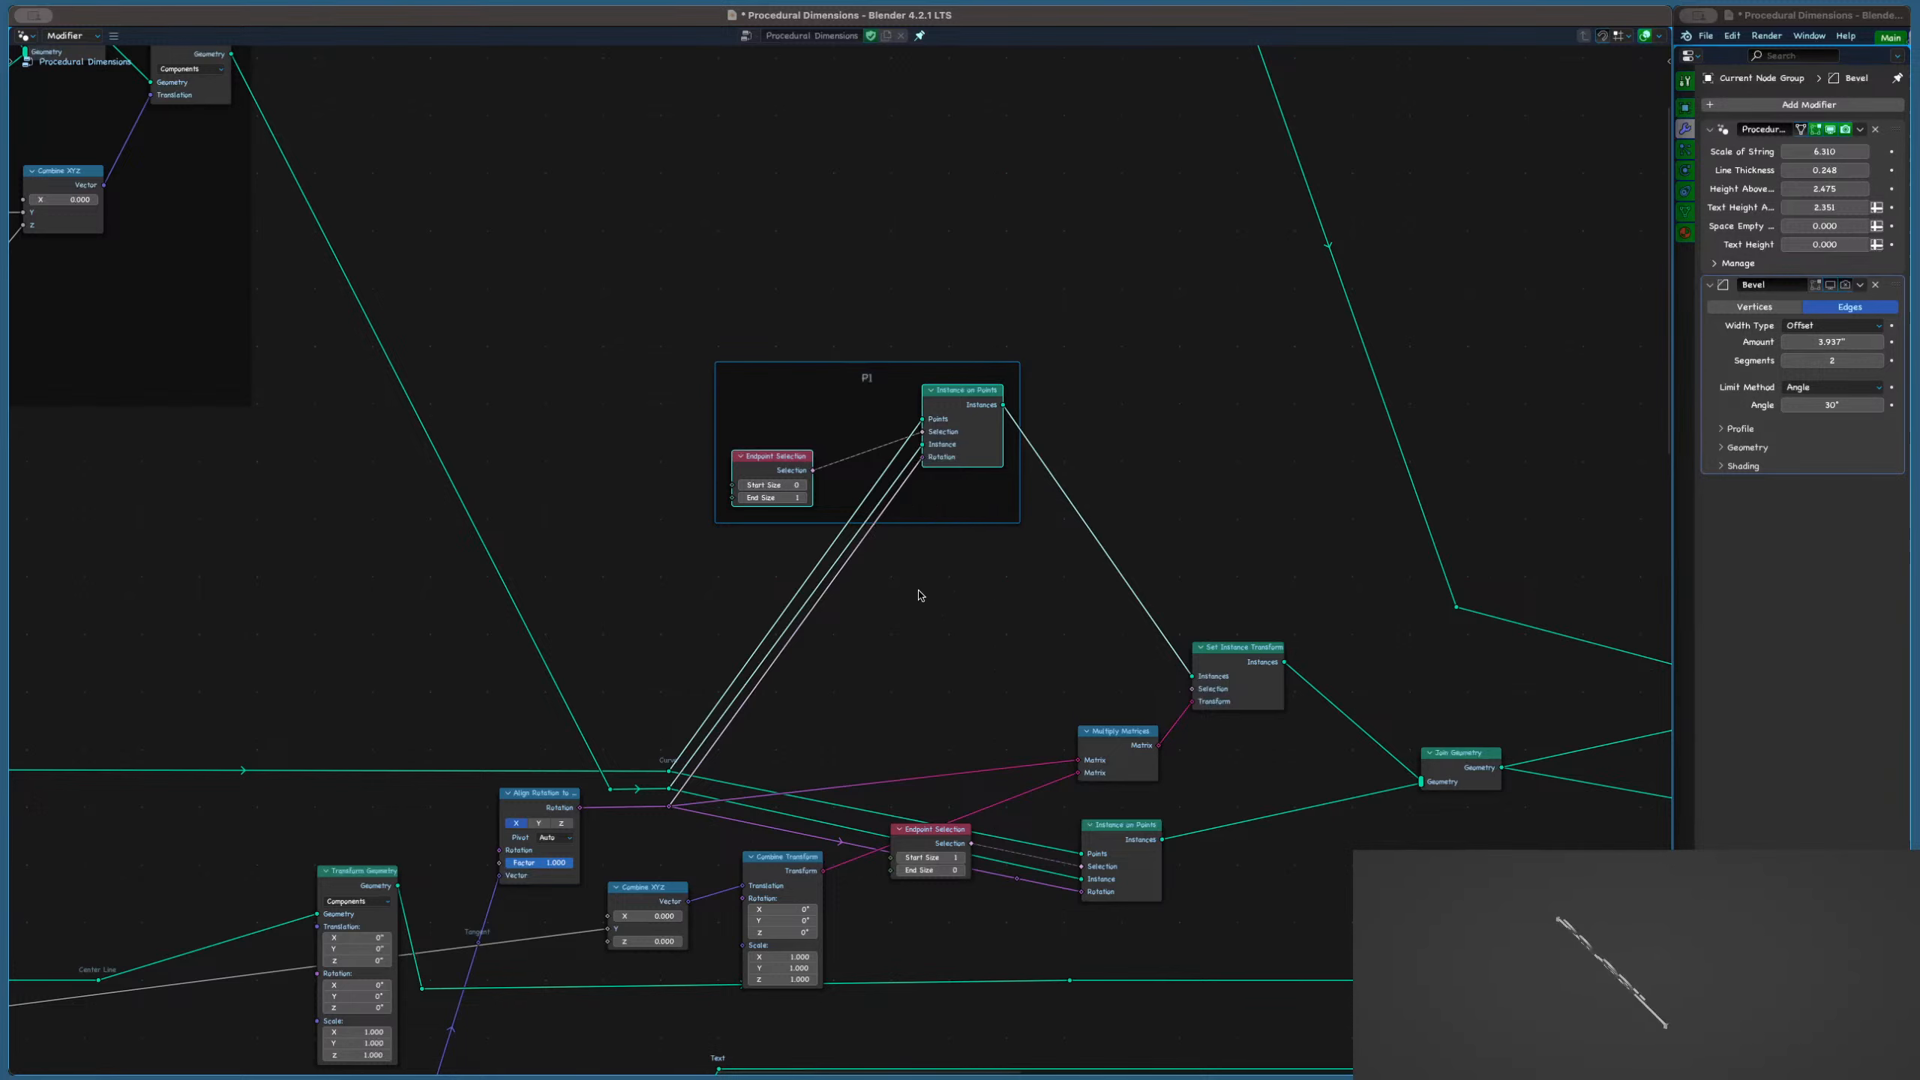
Move the second Endpoint Selection and Instance on Points pair down below the Text wire
scroll(920, 596, "down", 2)
left_click_drag(759, 568, 1027, 690)
key("g")
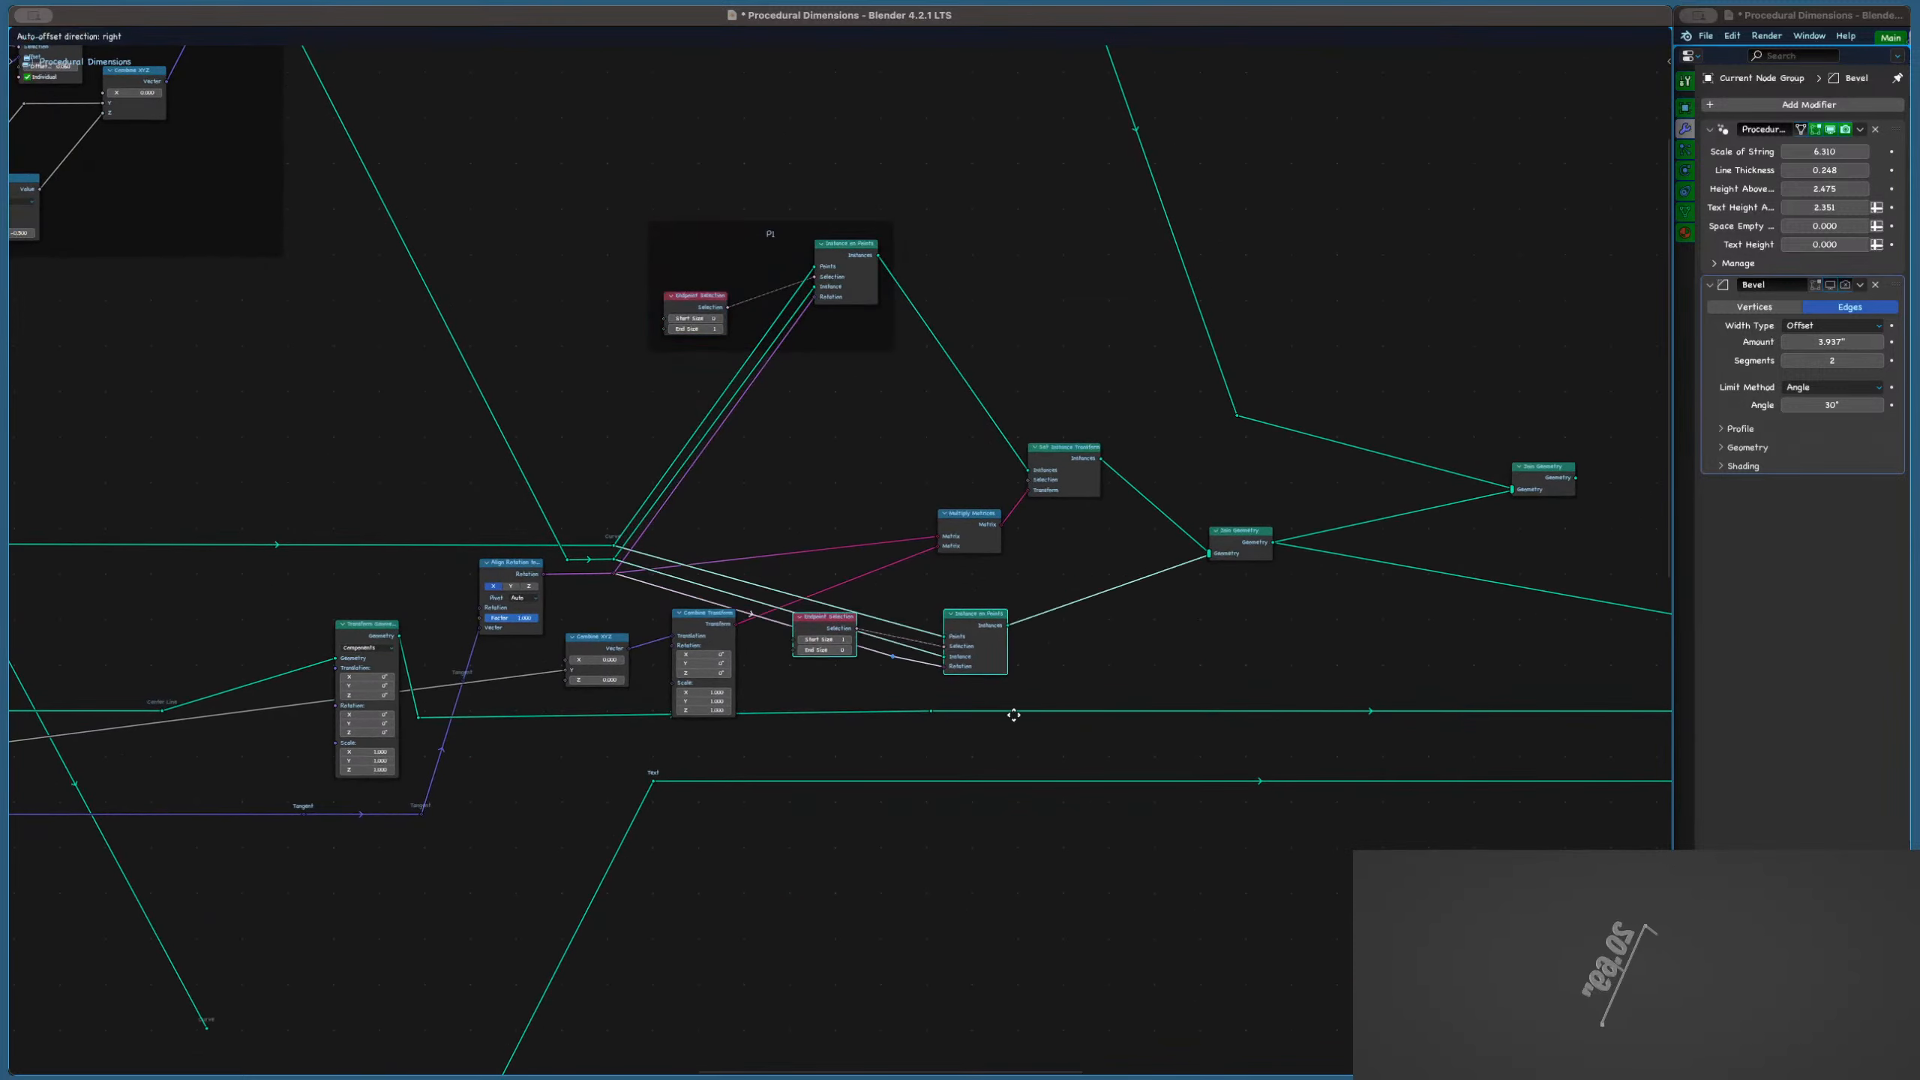
left_click(1002, 800)
middle_click_drag(989, 746, 943, 535)
left_click_drag(944, 536, 901, 680)
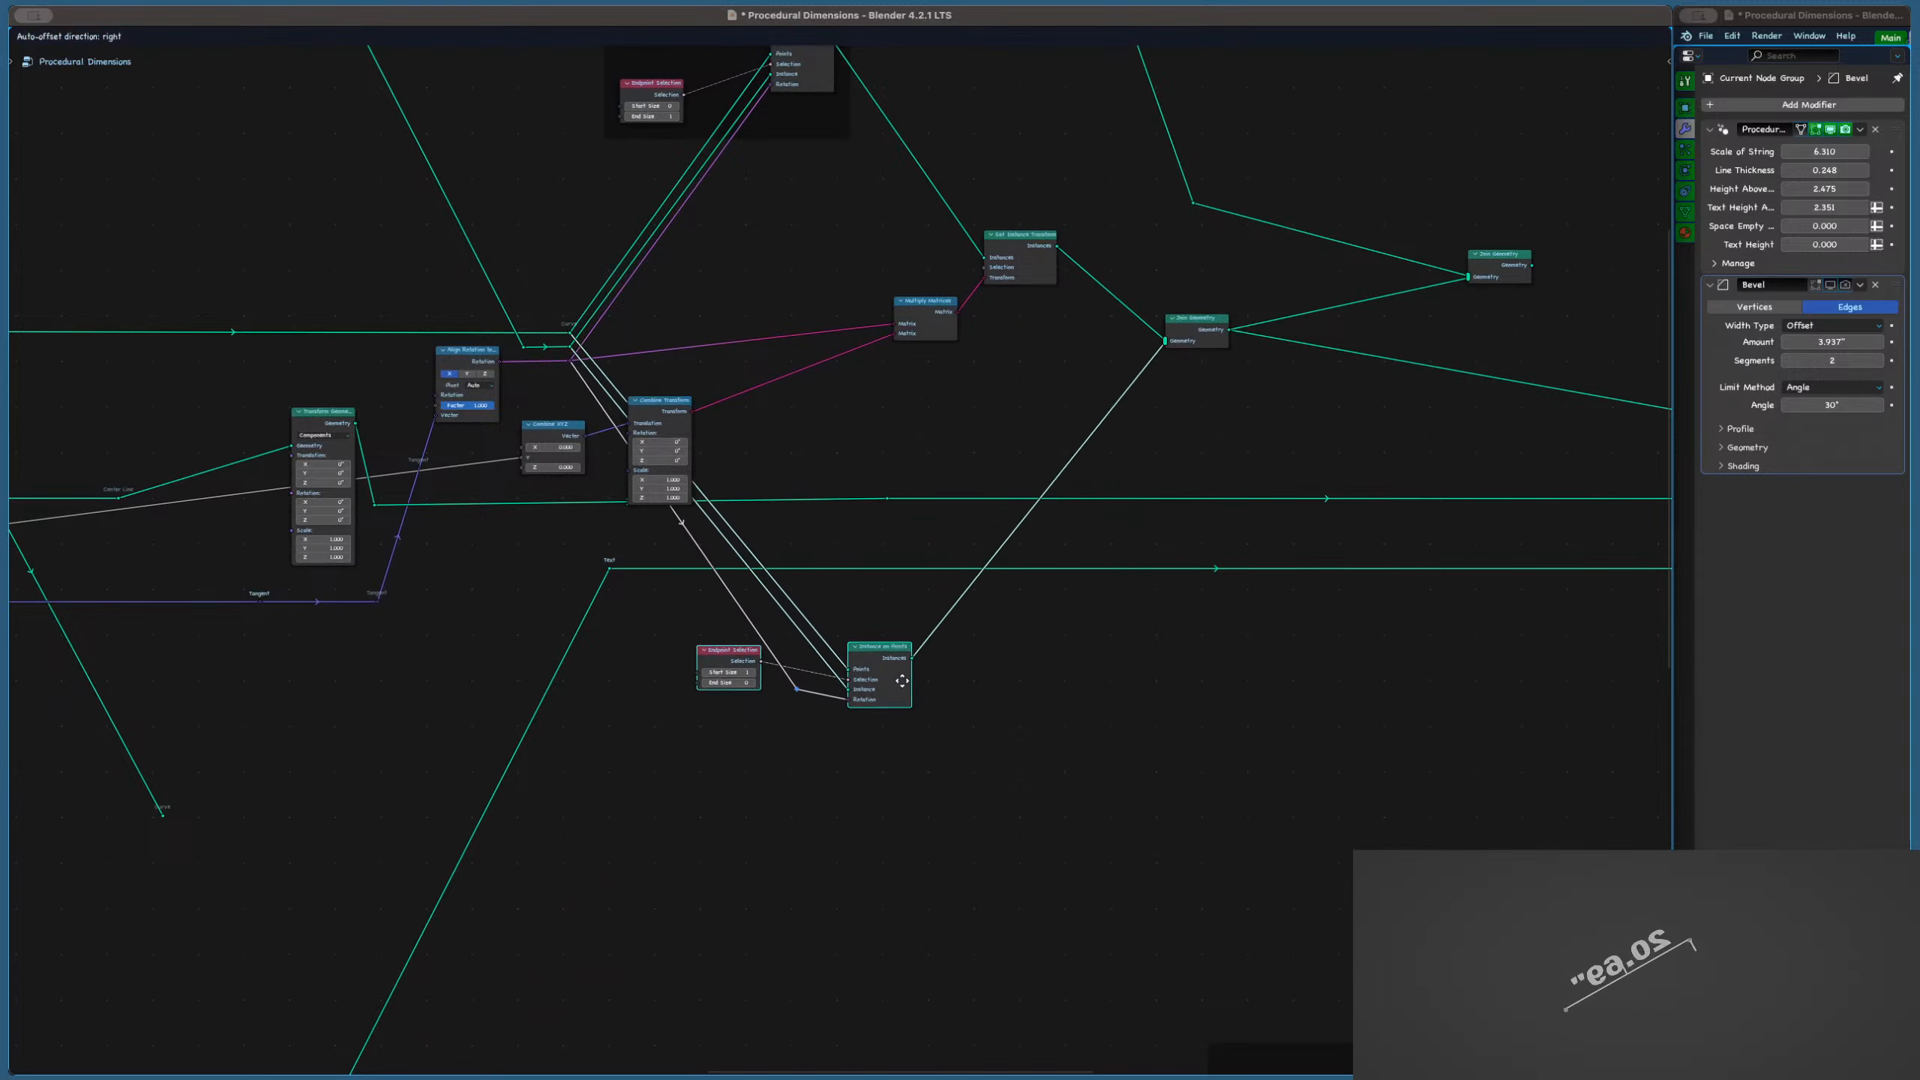
left_click(859, 695)
Space out Combine Transform and Set Instance Transform, and insert a duplicate Set Instance Transform between the second Instance on Points and Join Geometry
middle_click_drag(803, 636, 911, 657)
left_click_drag(770, 432, 921, 376)
left_click_drag(1050, 346, 1013, 134)
key("shift+d")
left_click(1213, 482)
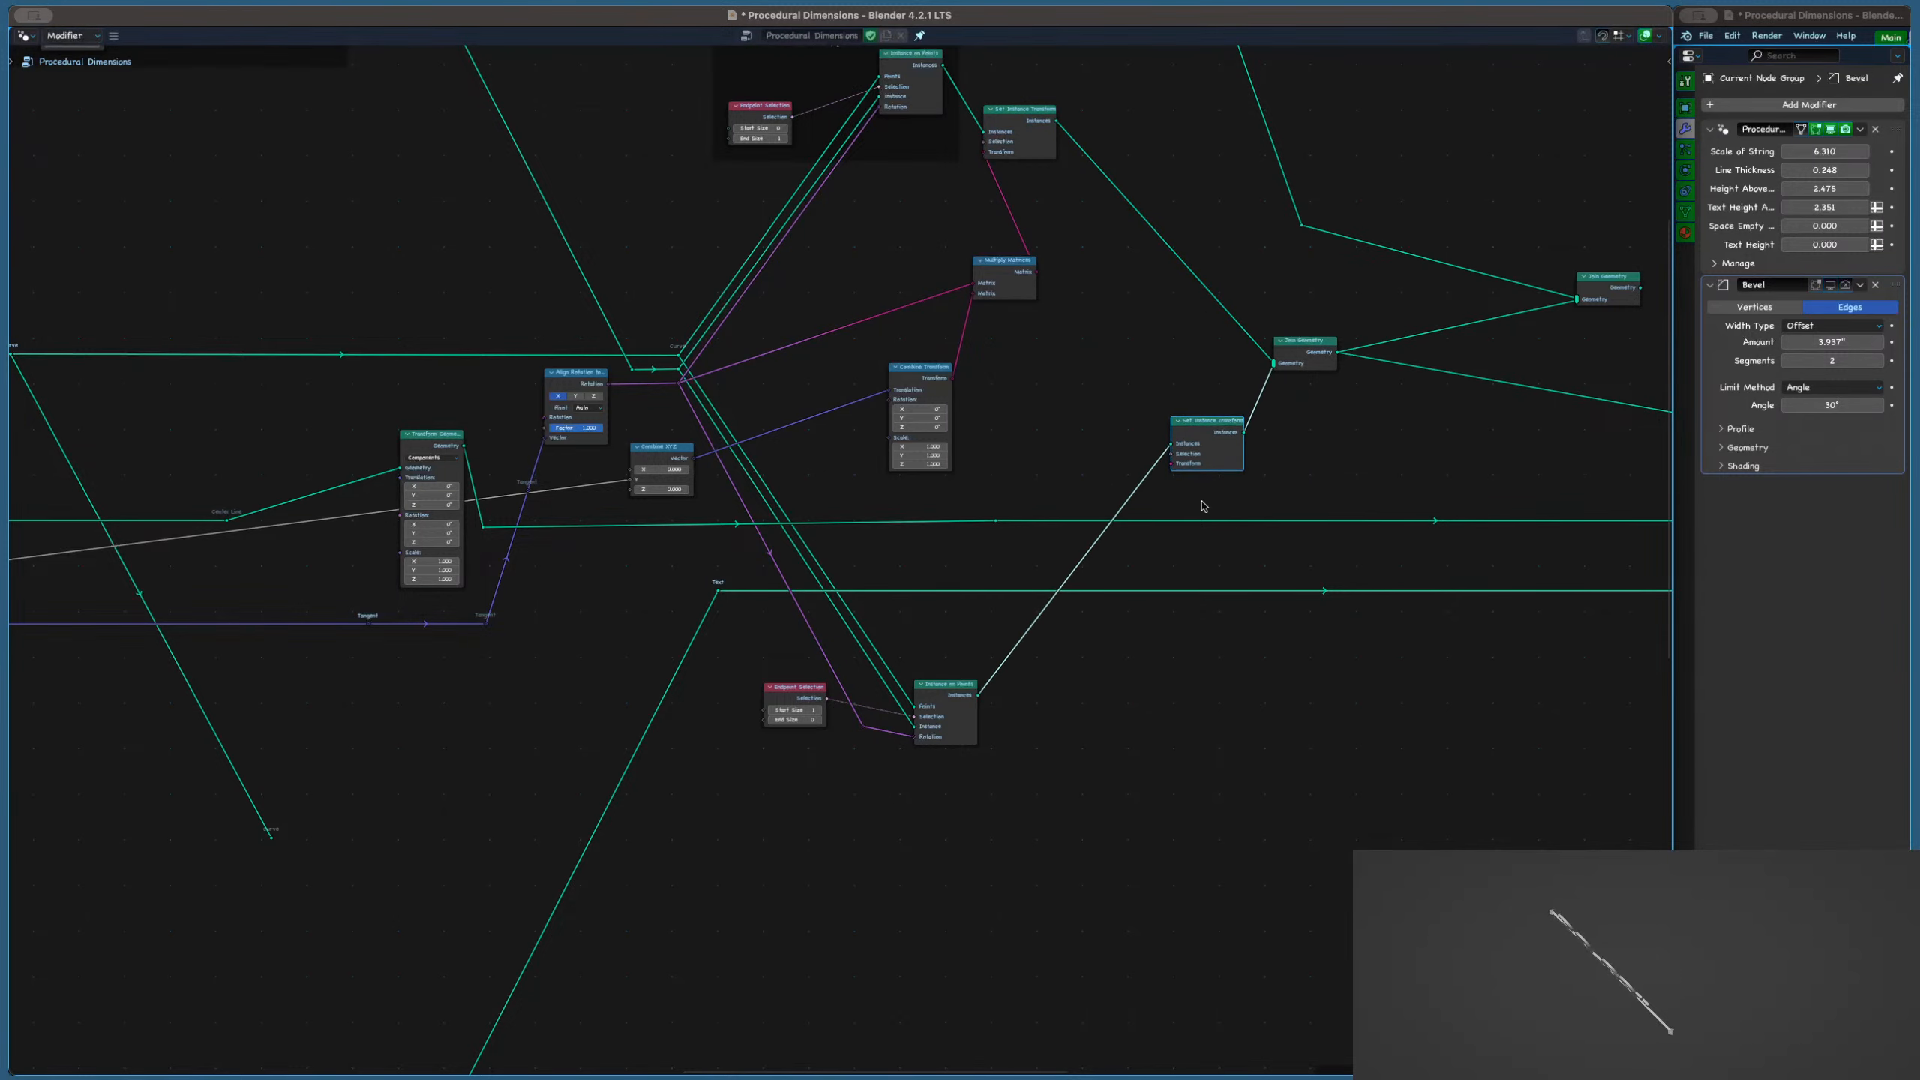
Duplicate Multiply Matrices, connect its output to the new Set Instance Transform's Transform input, and place it beside that node
scroll(1017, 276, "up", 2)
left_click(1031, 270)
key("shift+d")
left_click(1089, 407)
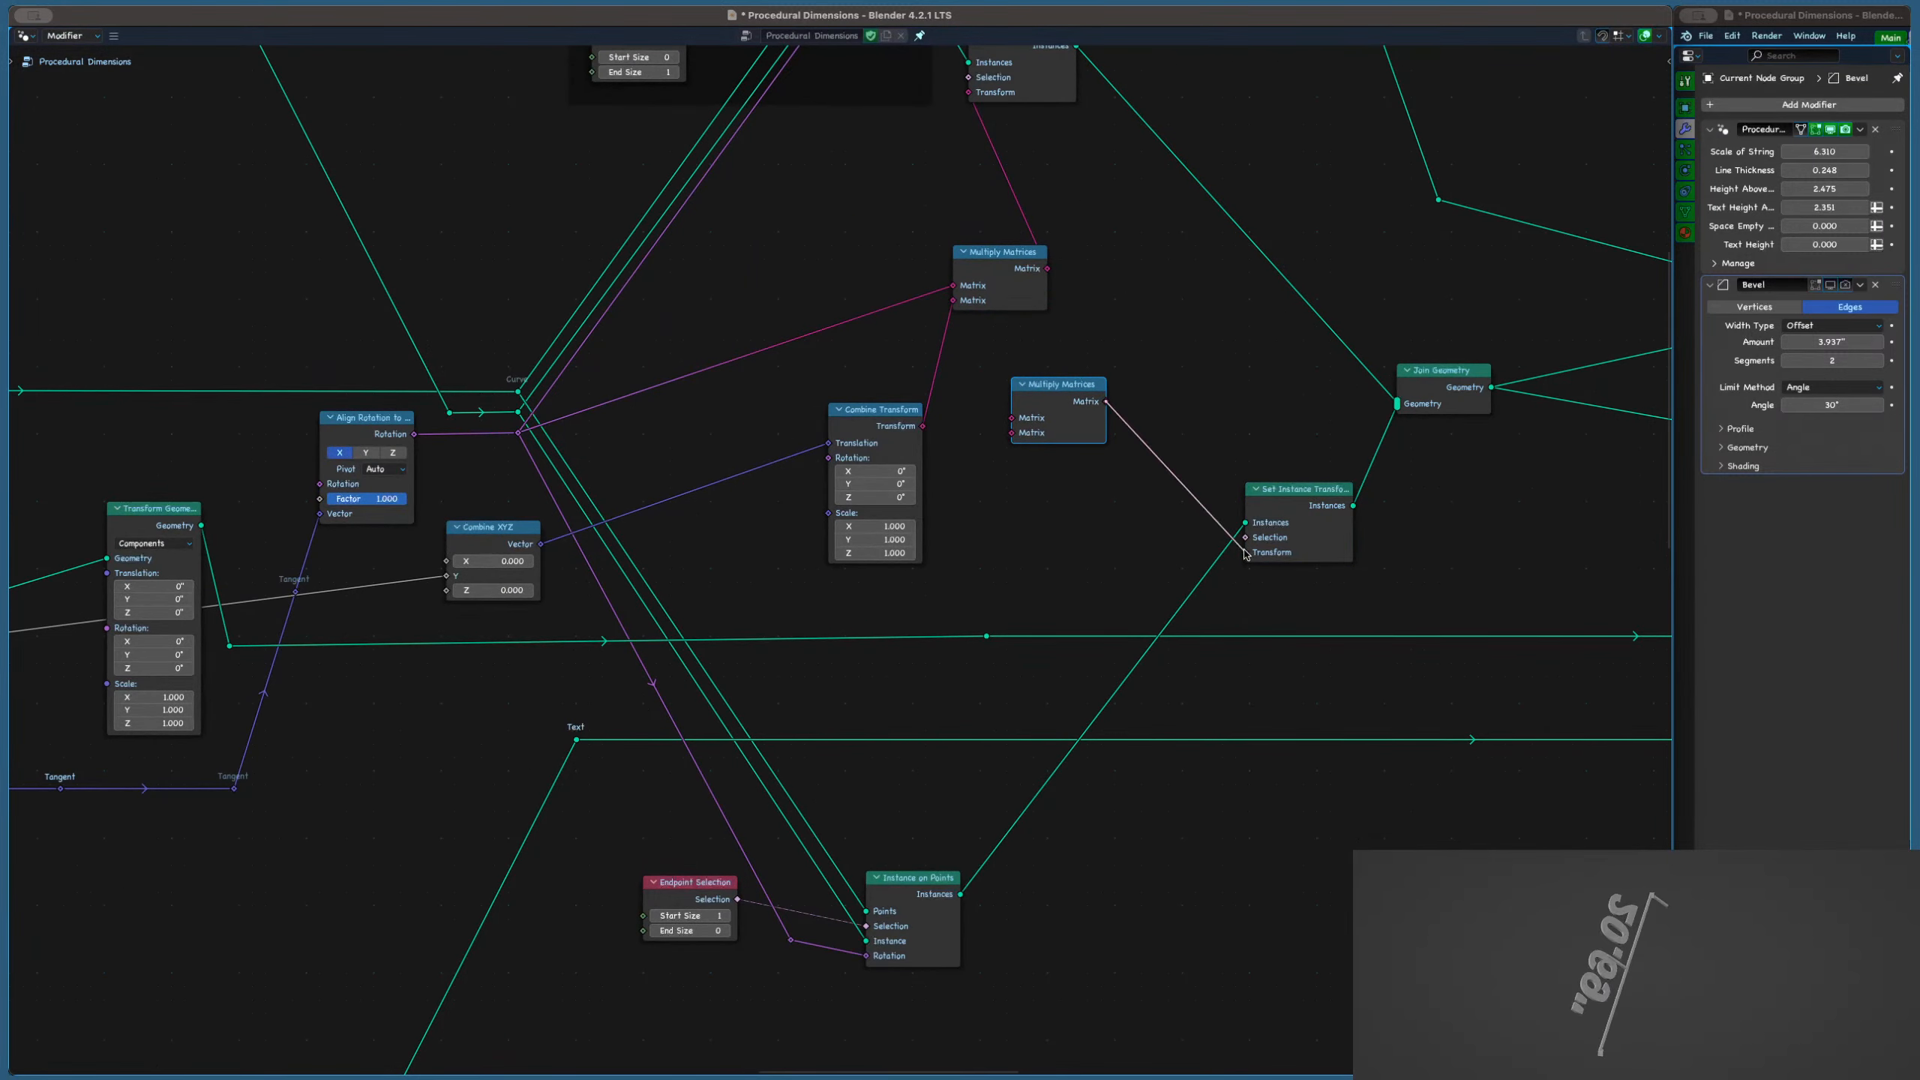
left_click_drag(1083, 387, 1134, 510)
middle_click_drag(1113, 408, 1124, 449)
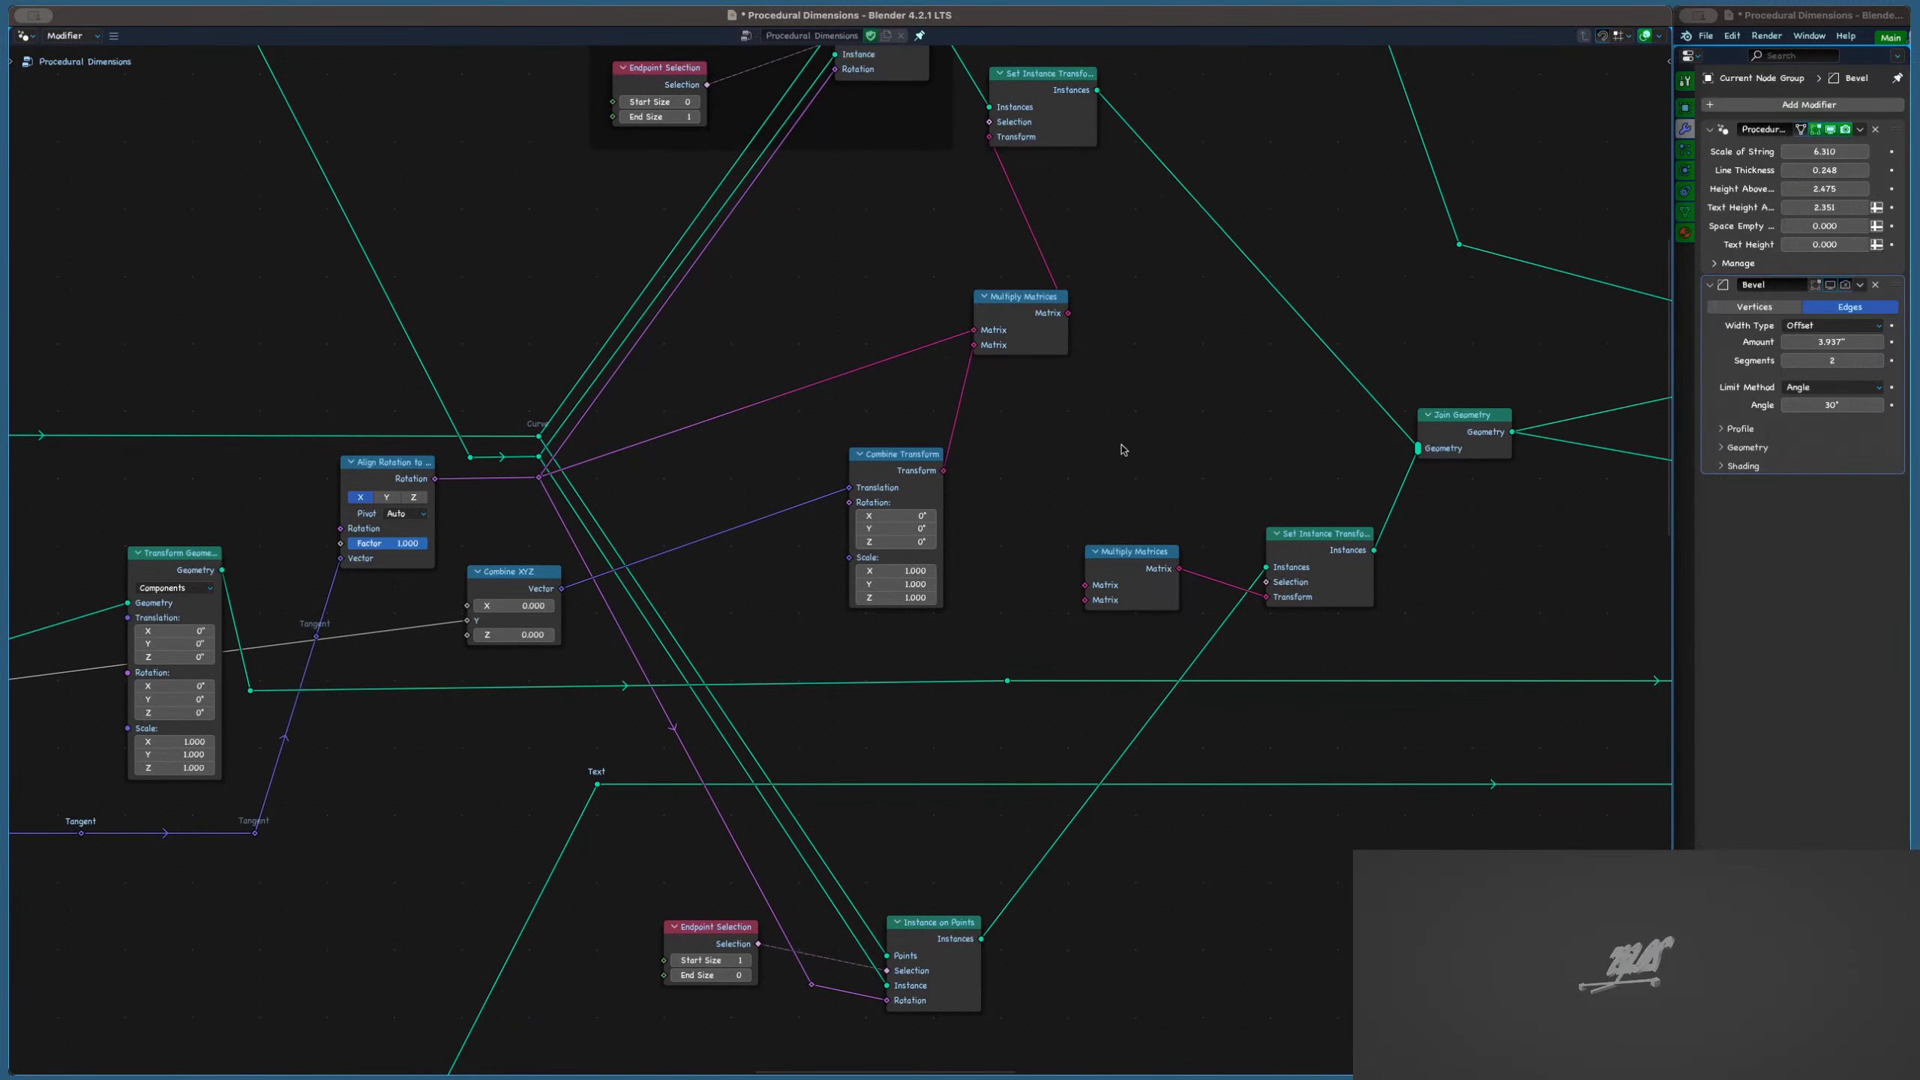
left_click_drag(1076, 306, 1095, 398)
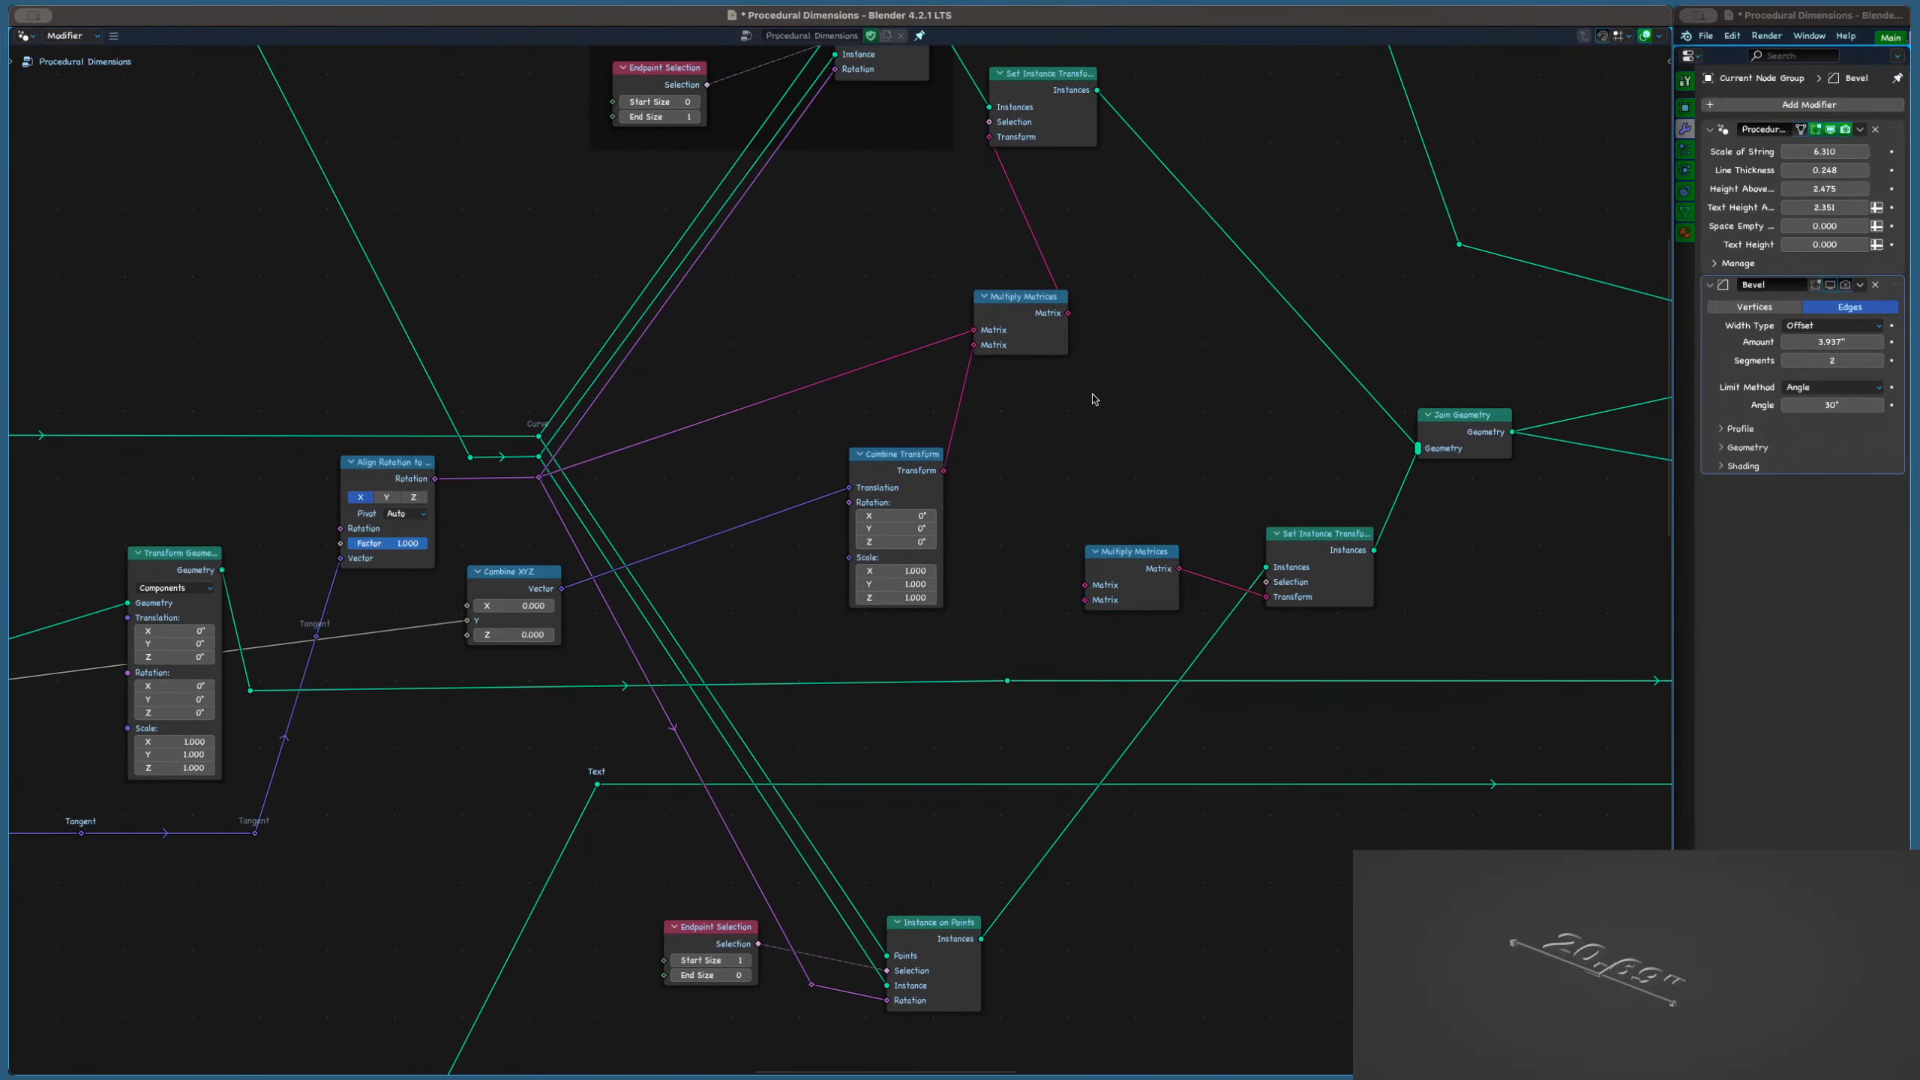
Place Combine XYZ directly beside Combine Transform, shift Multiply Matrices away from them, and move the pair clear of the rotation wire
middle_click_drag(1016, 413, 1097, 354)
left_click_drag(1002, 400, 976, 324)
middle_click_drag(1085, 386, 1167, 373)
scroll(924, 453, "down", 3)
middle_click_drag(931, 449, 1065, 473)
left_click(797, 522)
left_click_drag(832, 529, 1071, 373)
left_click(1047, 396, "shift")
left_click(1276, 283)
left_click_drag(1252, 327, 1362, 304)
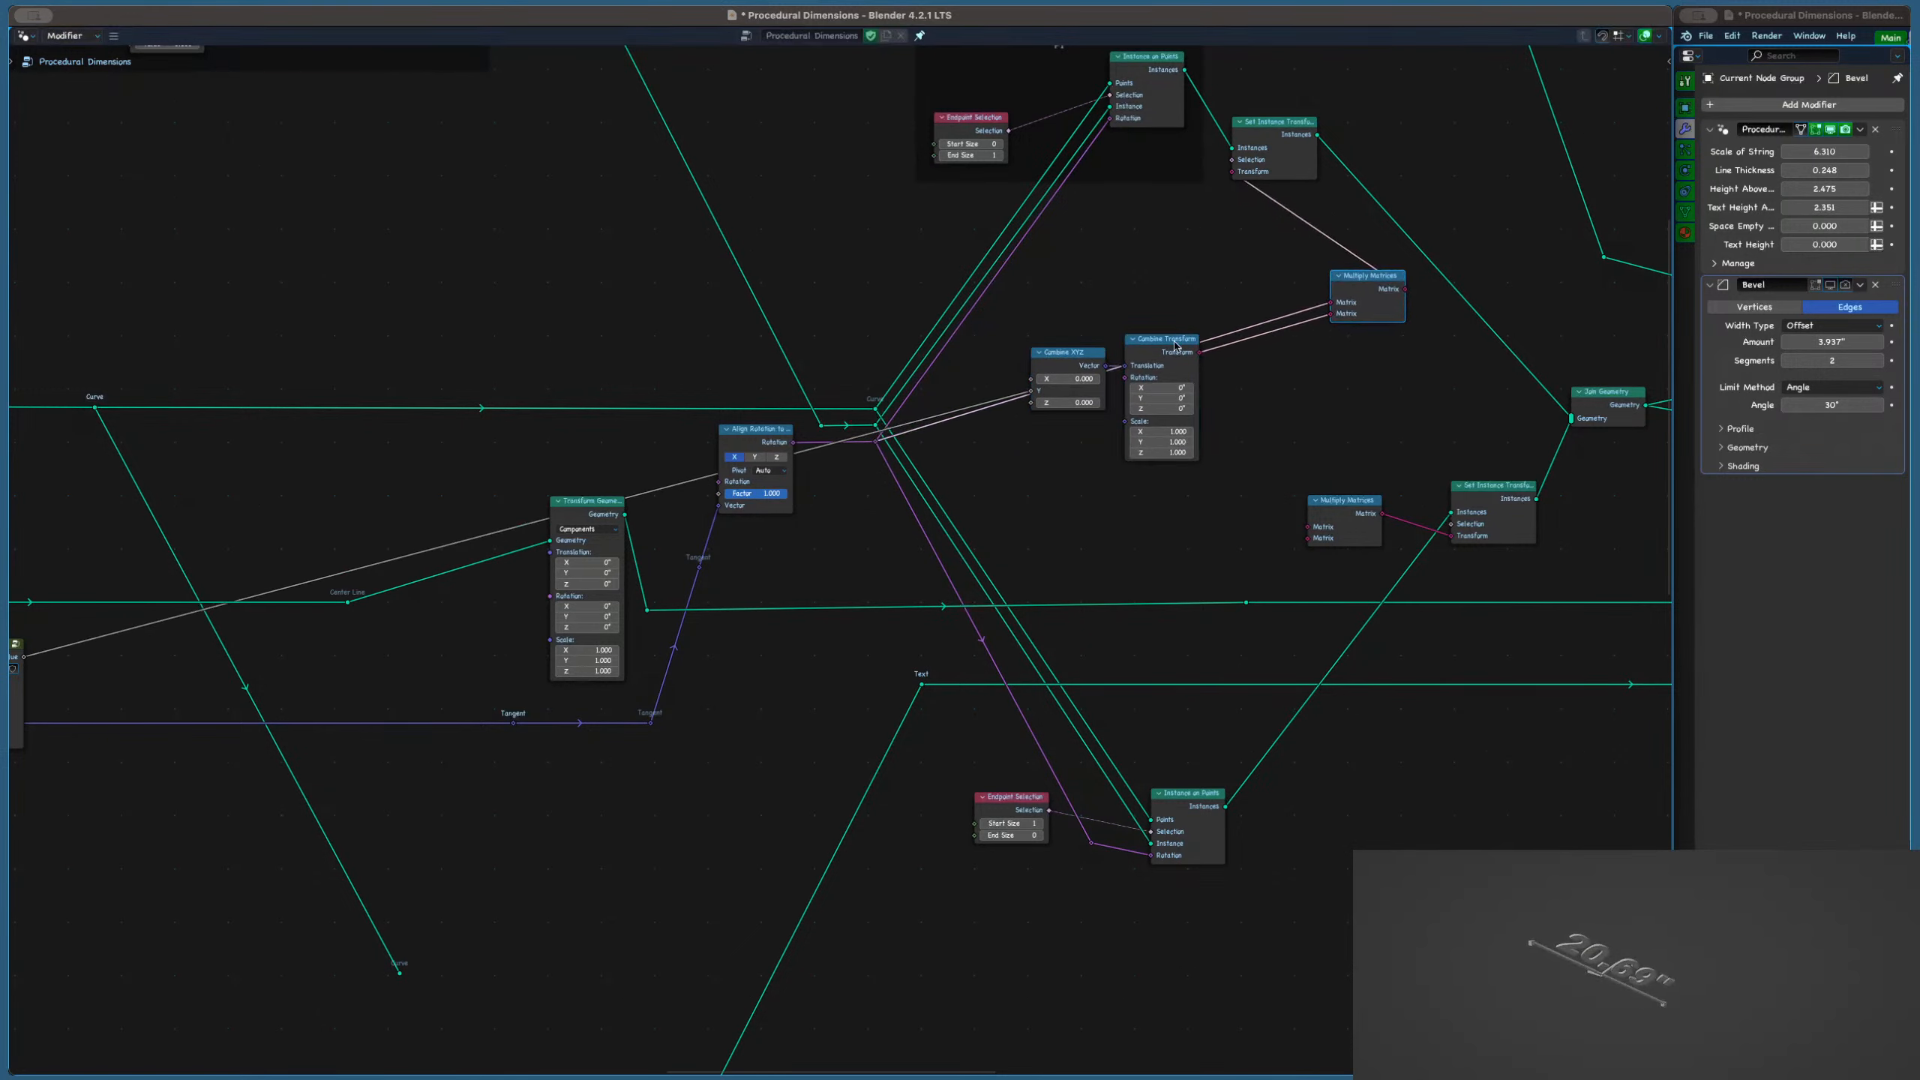
left_click(1062, 361)
left_click(1178, 350, "shift")
left_click_drag(1178, 349, 1242, 382)
scroll(956, 419, "up", 1)
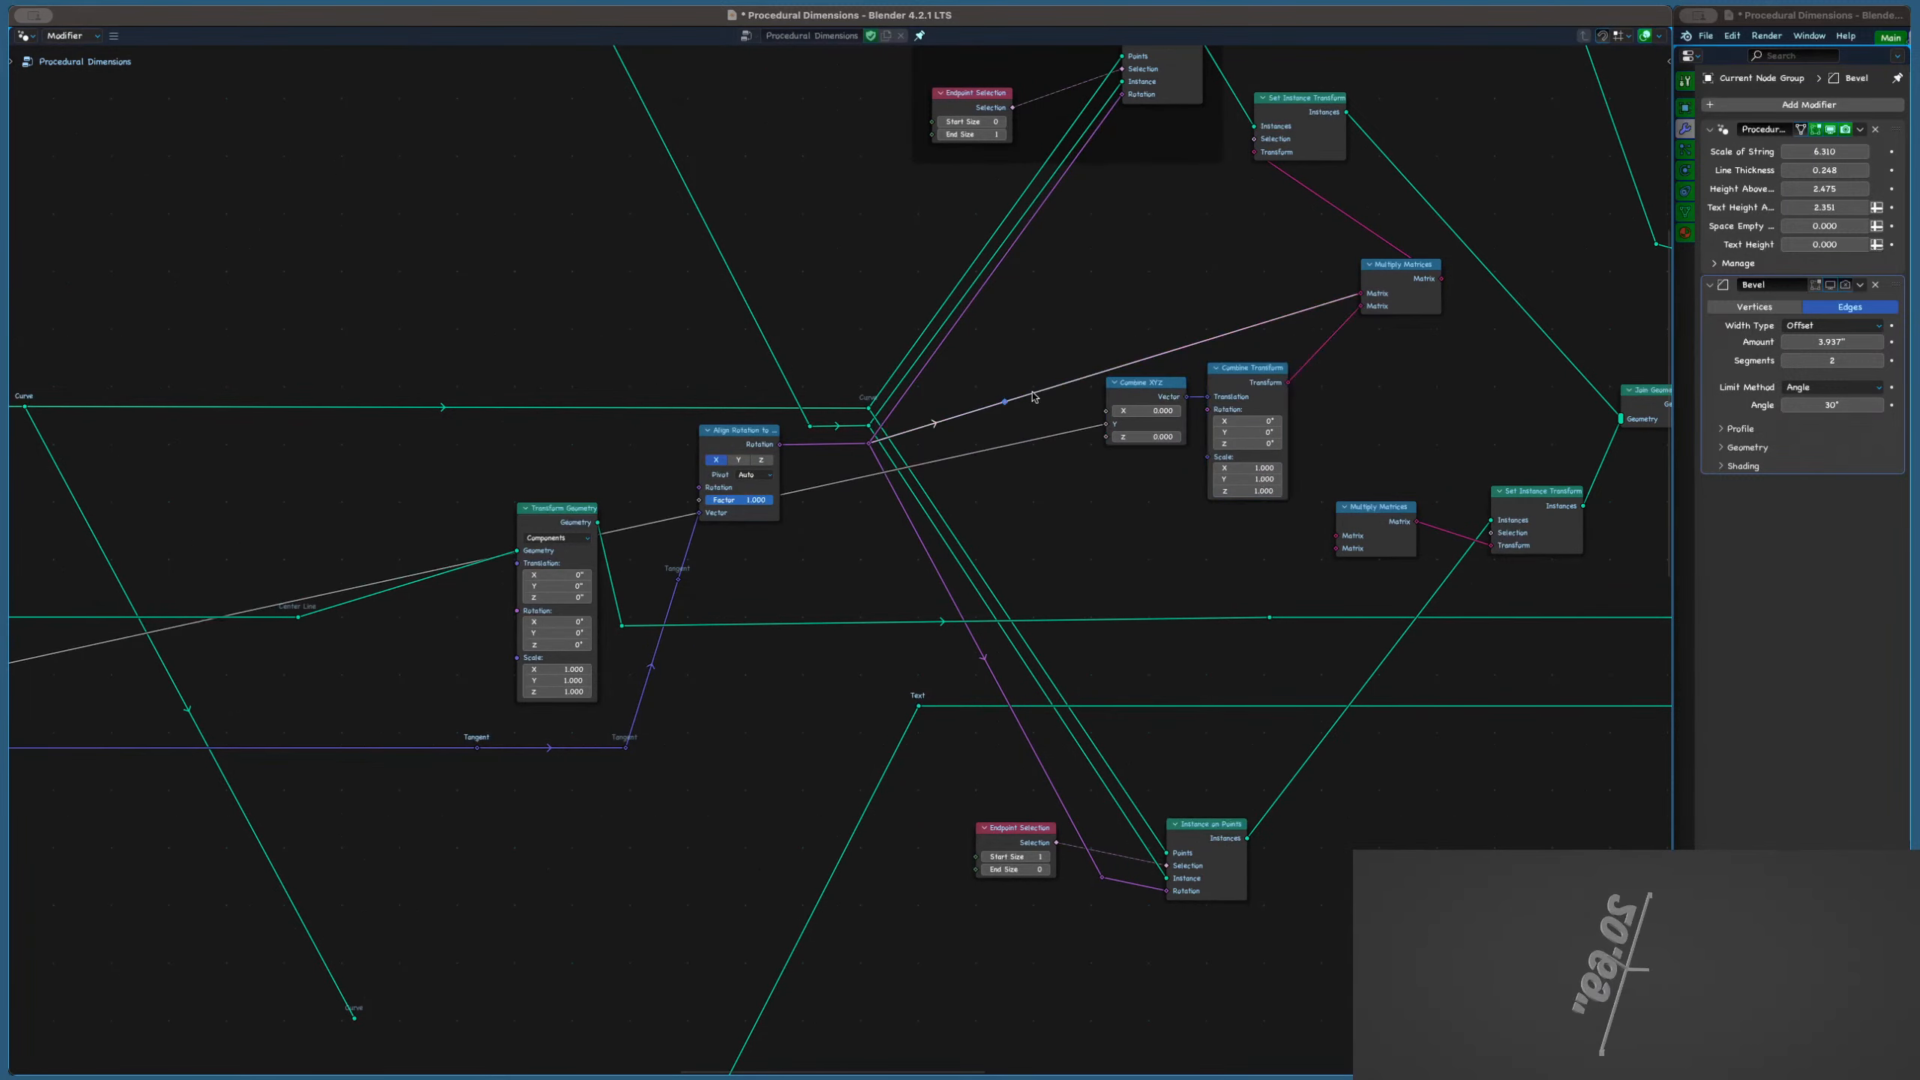
Cut the rotation link to P1's Multiply Matrices, reconnect it from a new reroute on P1's rotation wire, and place the node below Set Instance Transform
scroll(1232, 269, "up", 2)
right_click_drag(1280, 339, 1294, 362, "ctrl")
middle_click_drag(1167, 309, 1080, 475)
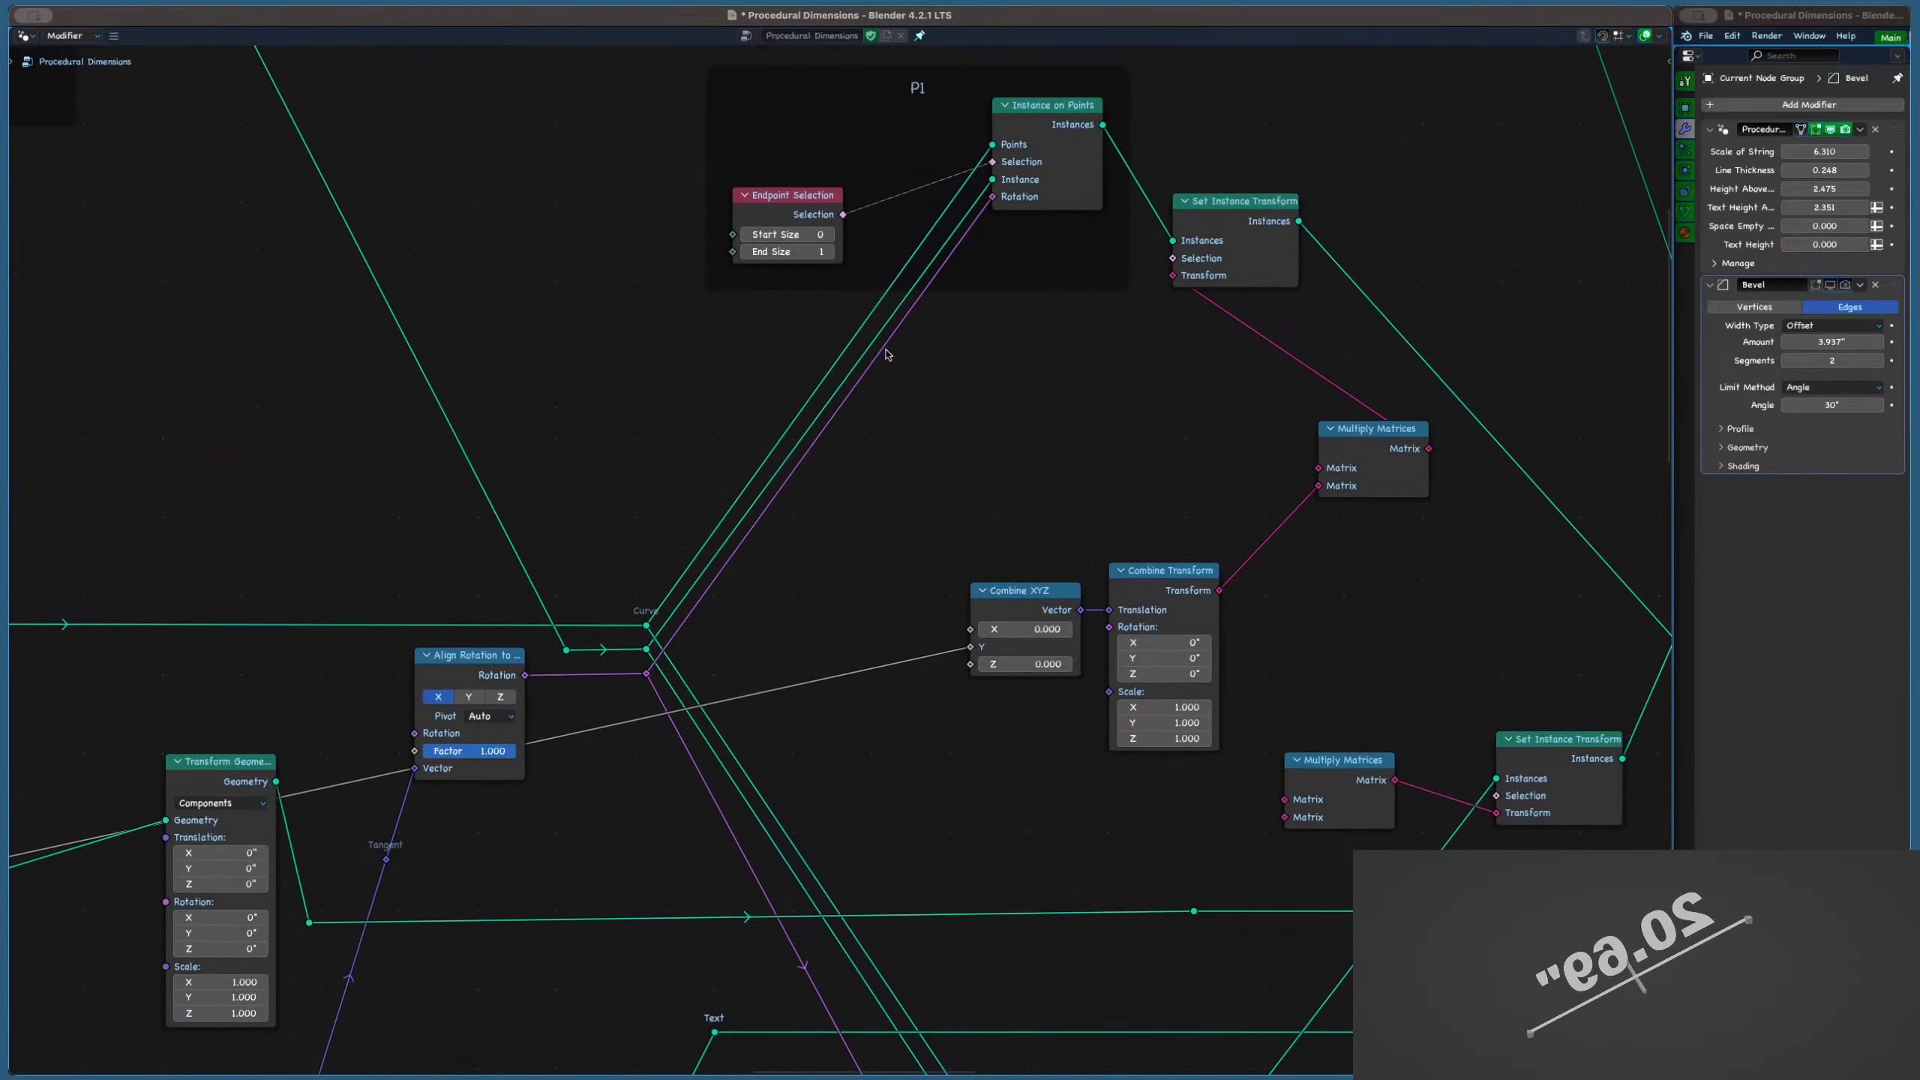
right_click_drag(879, 351, 883, 352, "shift")
left_click_drag(880, 351, 884, 363)
key("Return")
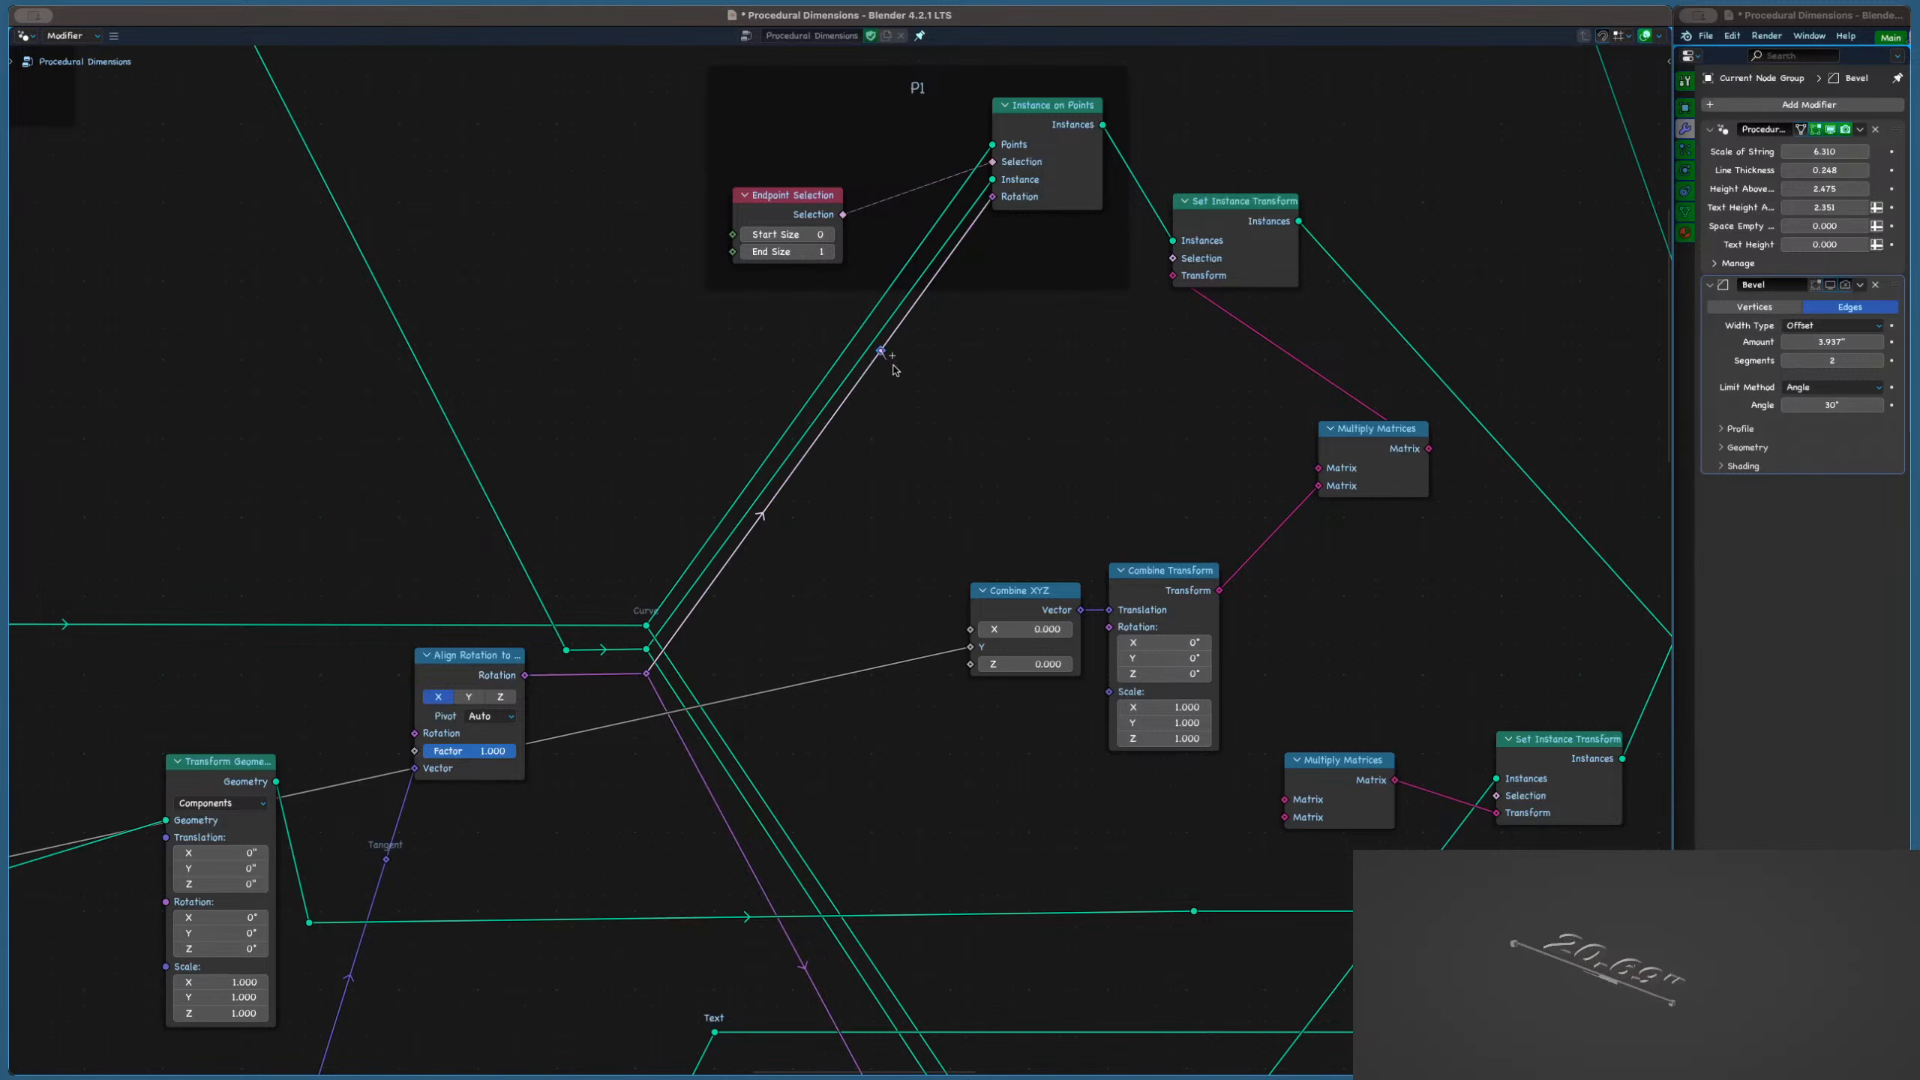
left_click_drag(1373, 452, 1084, 342)
Move Combine XYZ and Combine Transform together to the upstream side of the P1 wires, above Align Rotation to Vector
left_click_drag(997, 523, 1145, 624)
key("g")
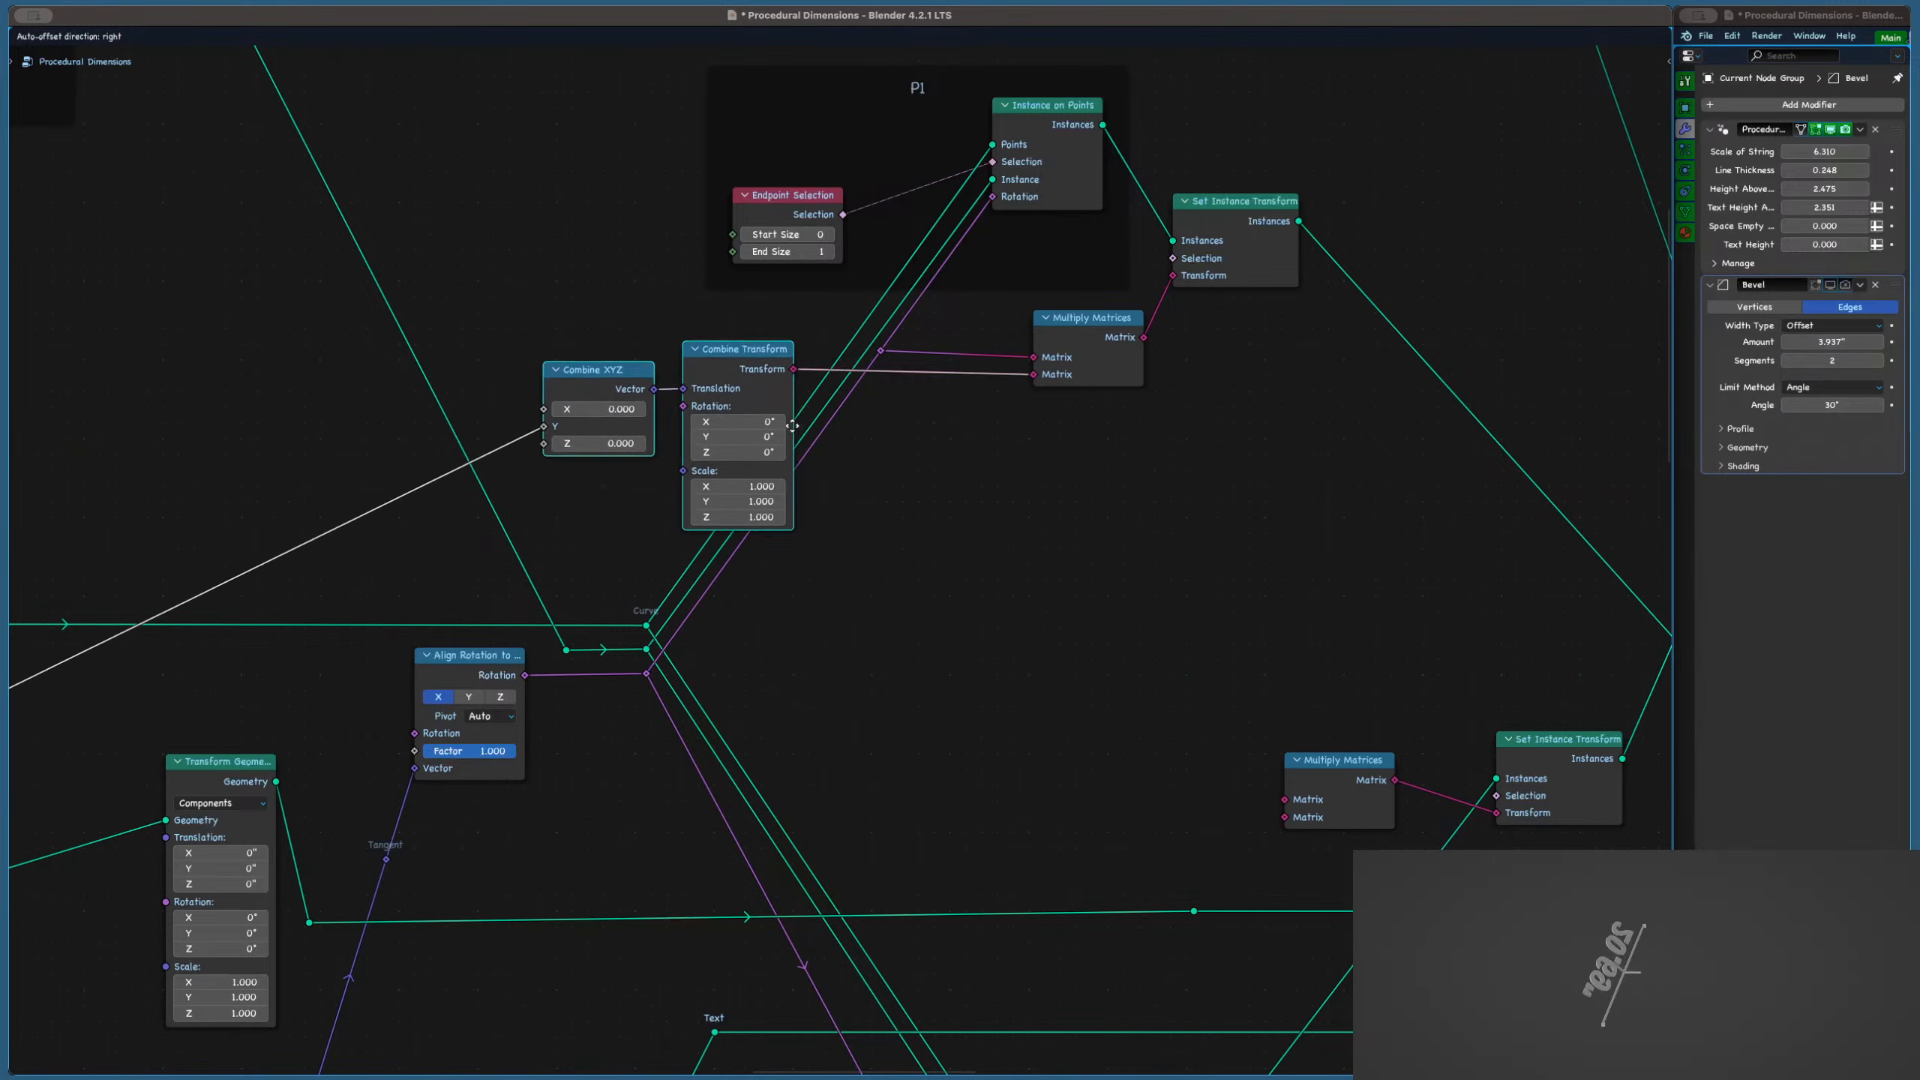
left_click(478, 488)
scroll(477, 488, "down", 3)
middle_click_drag(570, 479, 676, 403)
left_click(1049, 480)
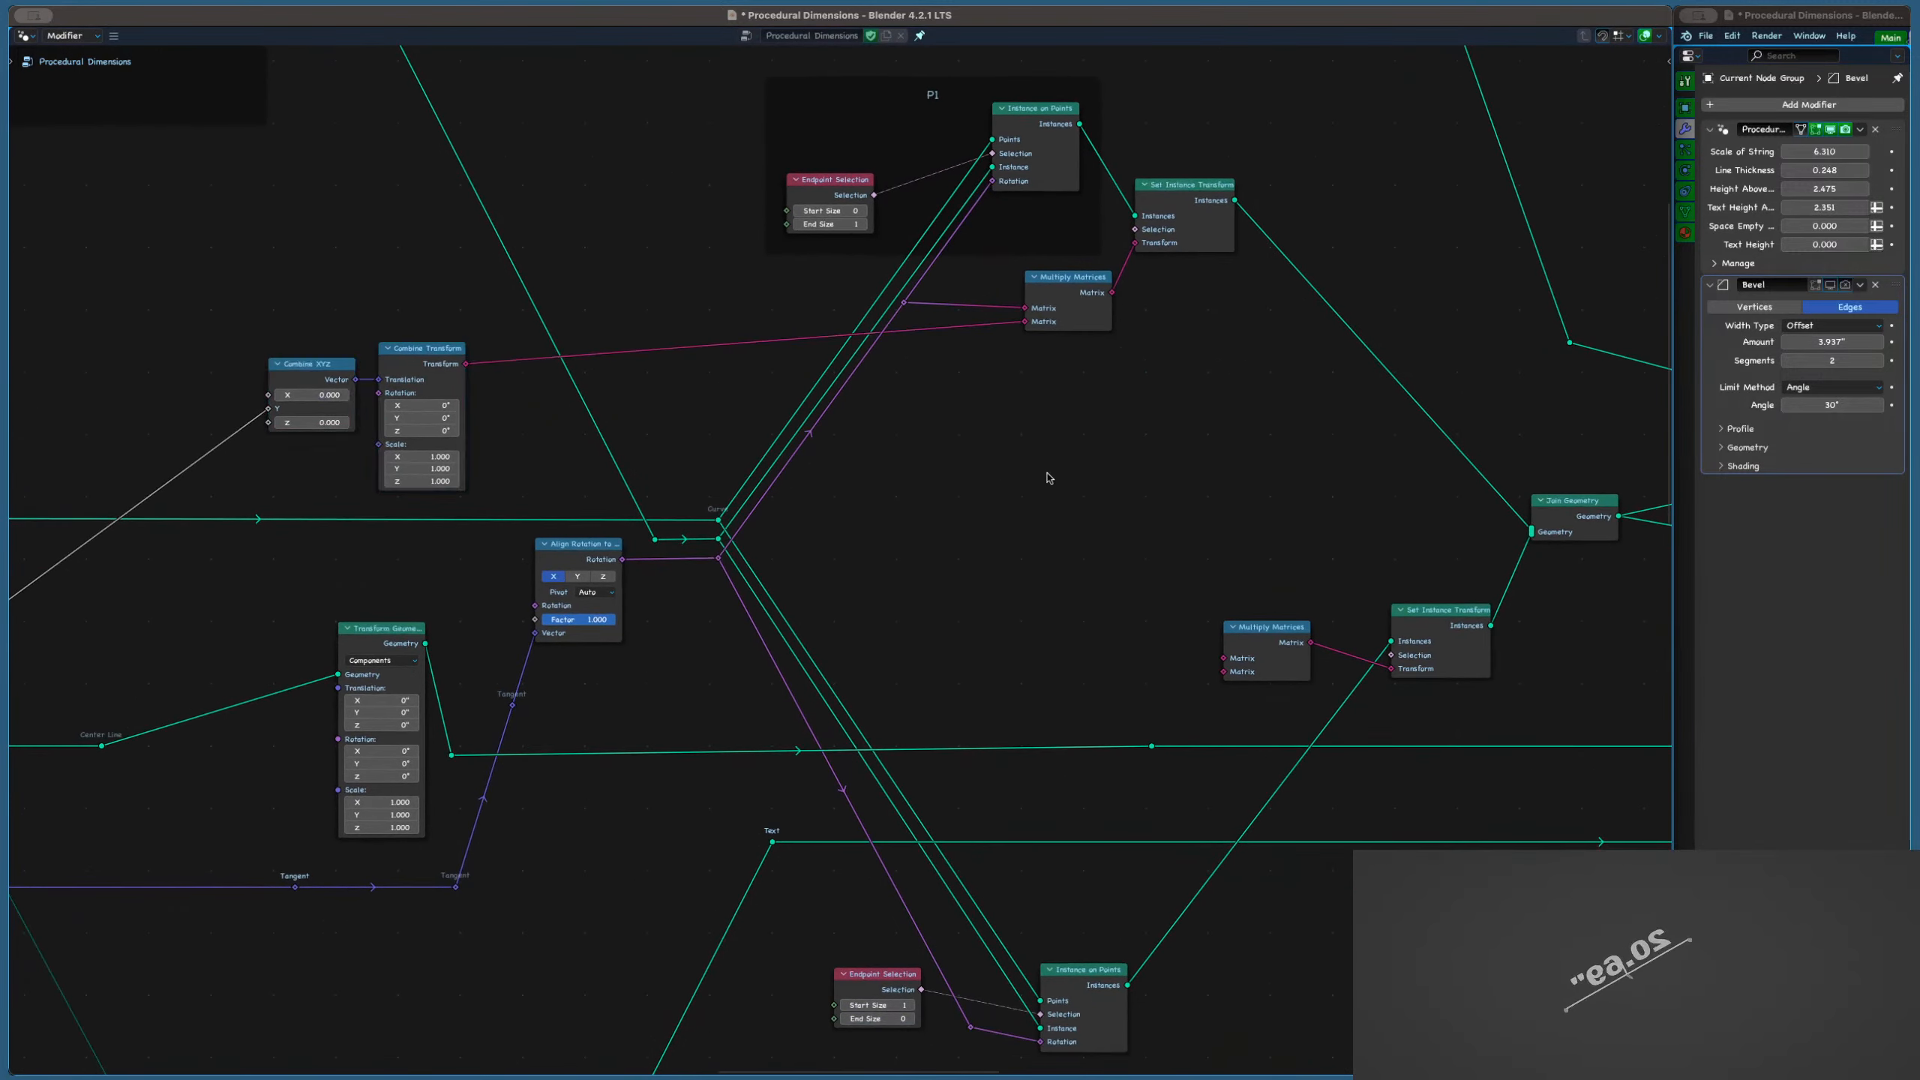
Move the Text wire's reroute down level with the Rotate Text to Tangent frame, clear of the endpoint nodes
middle_click_drag(927, 553, 1088, 356)
scroll(897, 477, "down", 6)
scroll(896, 475, "down", 5)
scroll(862, 536, "up", 2)
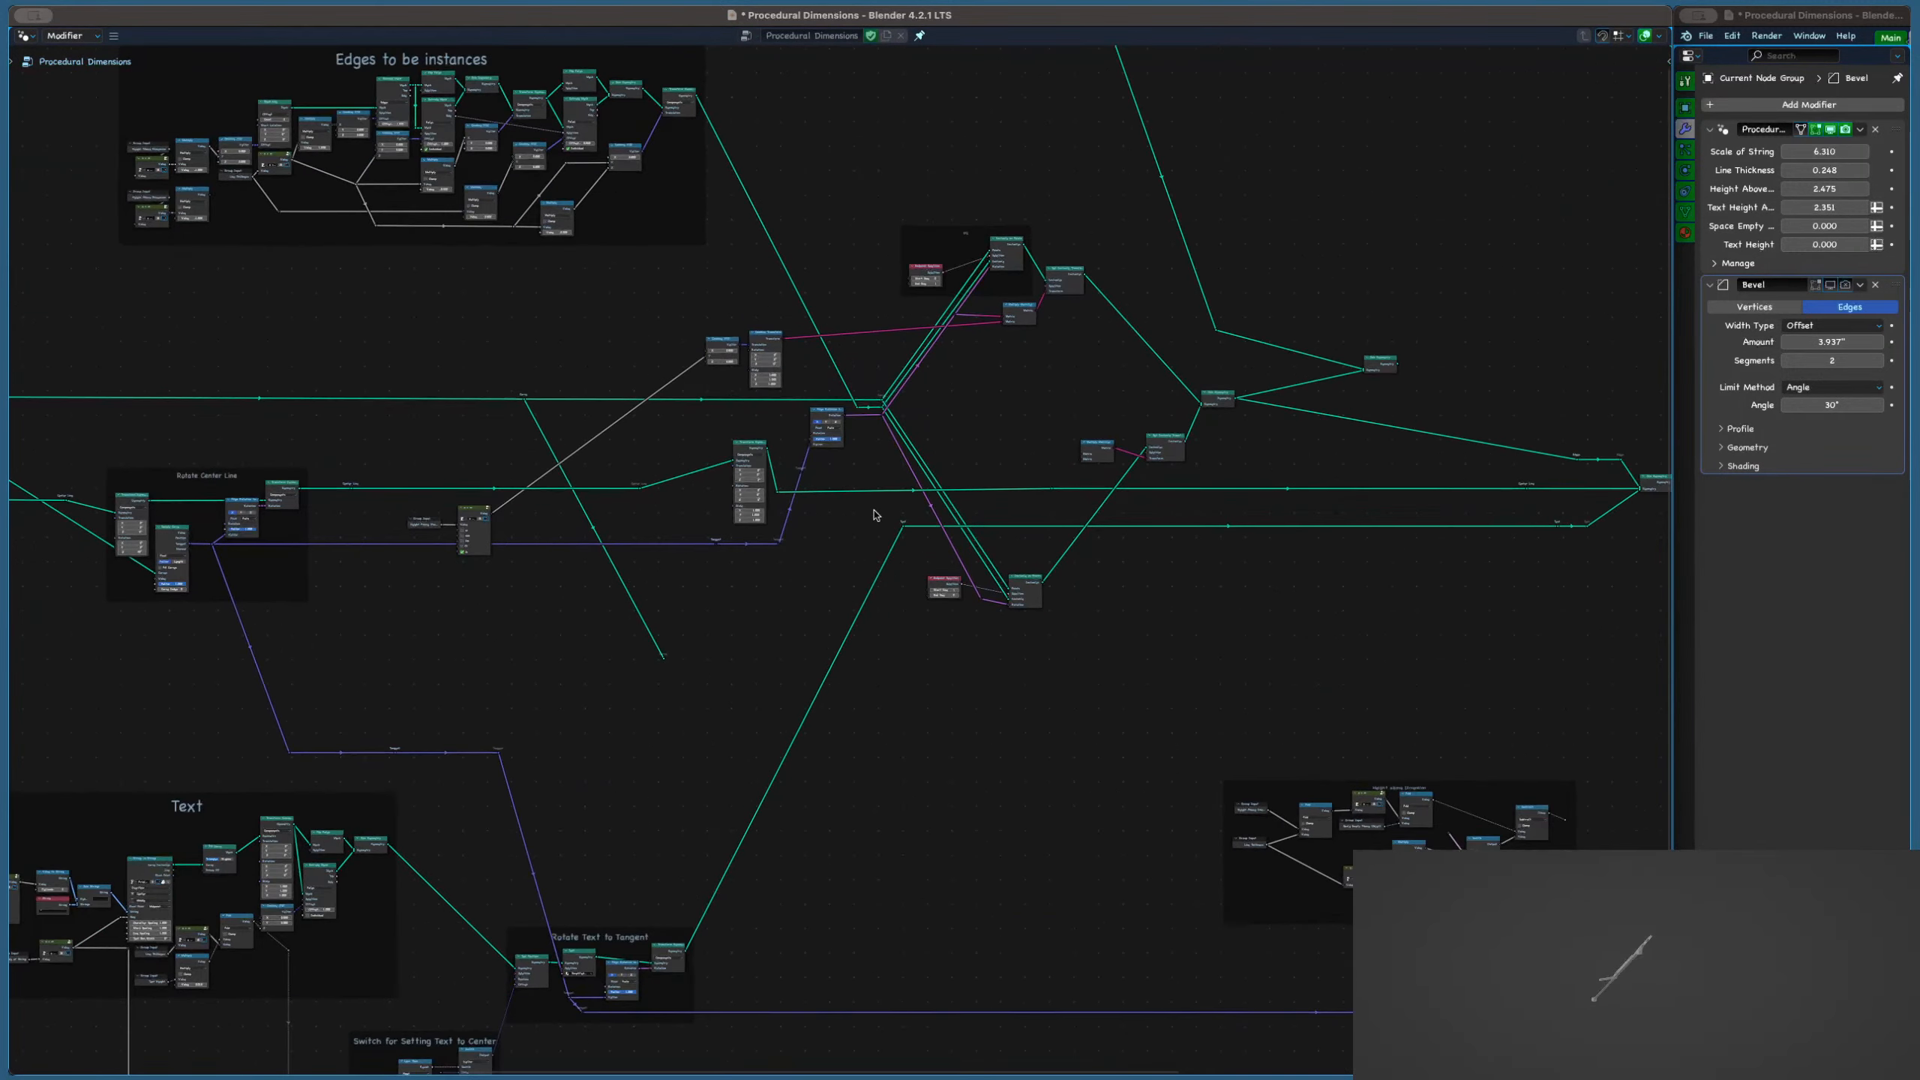
left_click_drag(875, 511, 908, 555)
middle_click_drag(861, 591, 729, 392)
key("g")
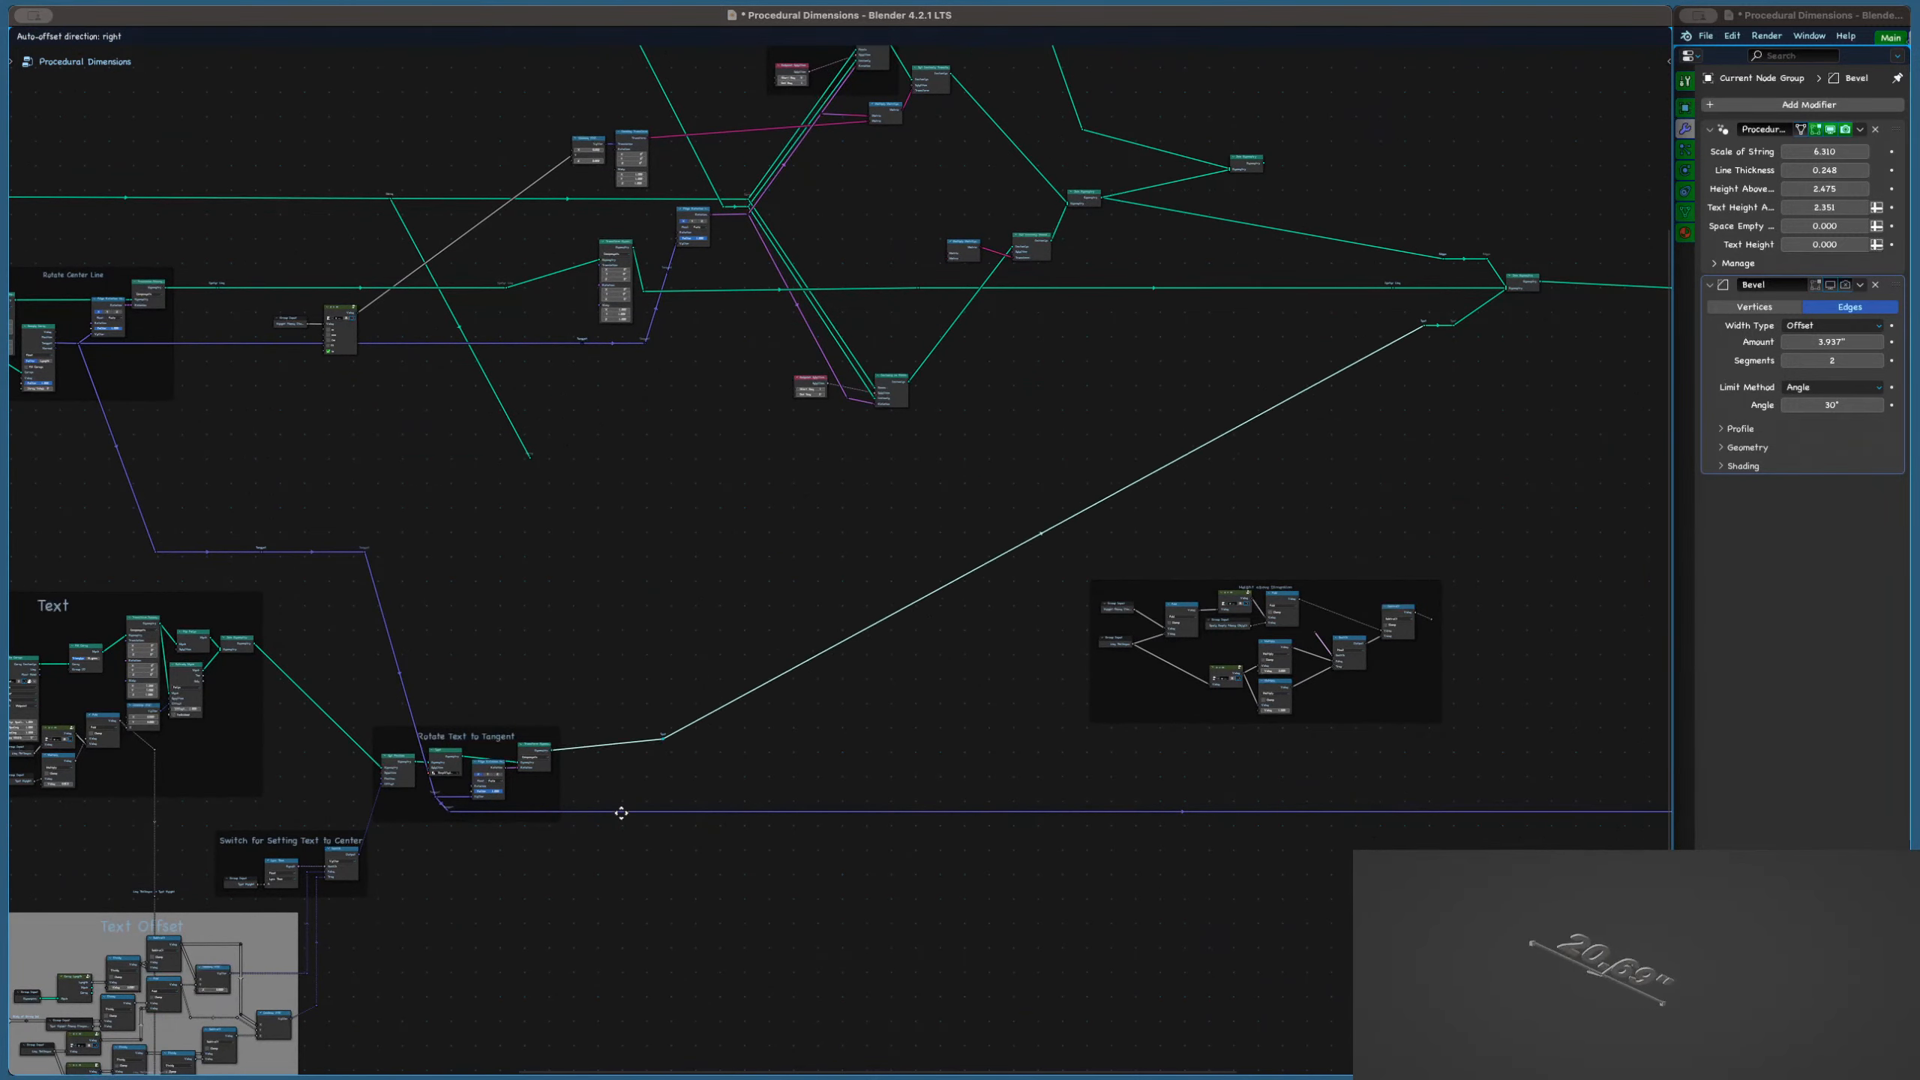
scroll(632, 818, "down", 2)
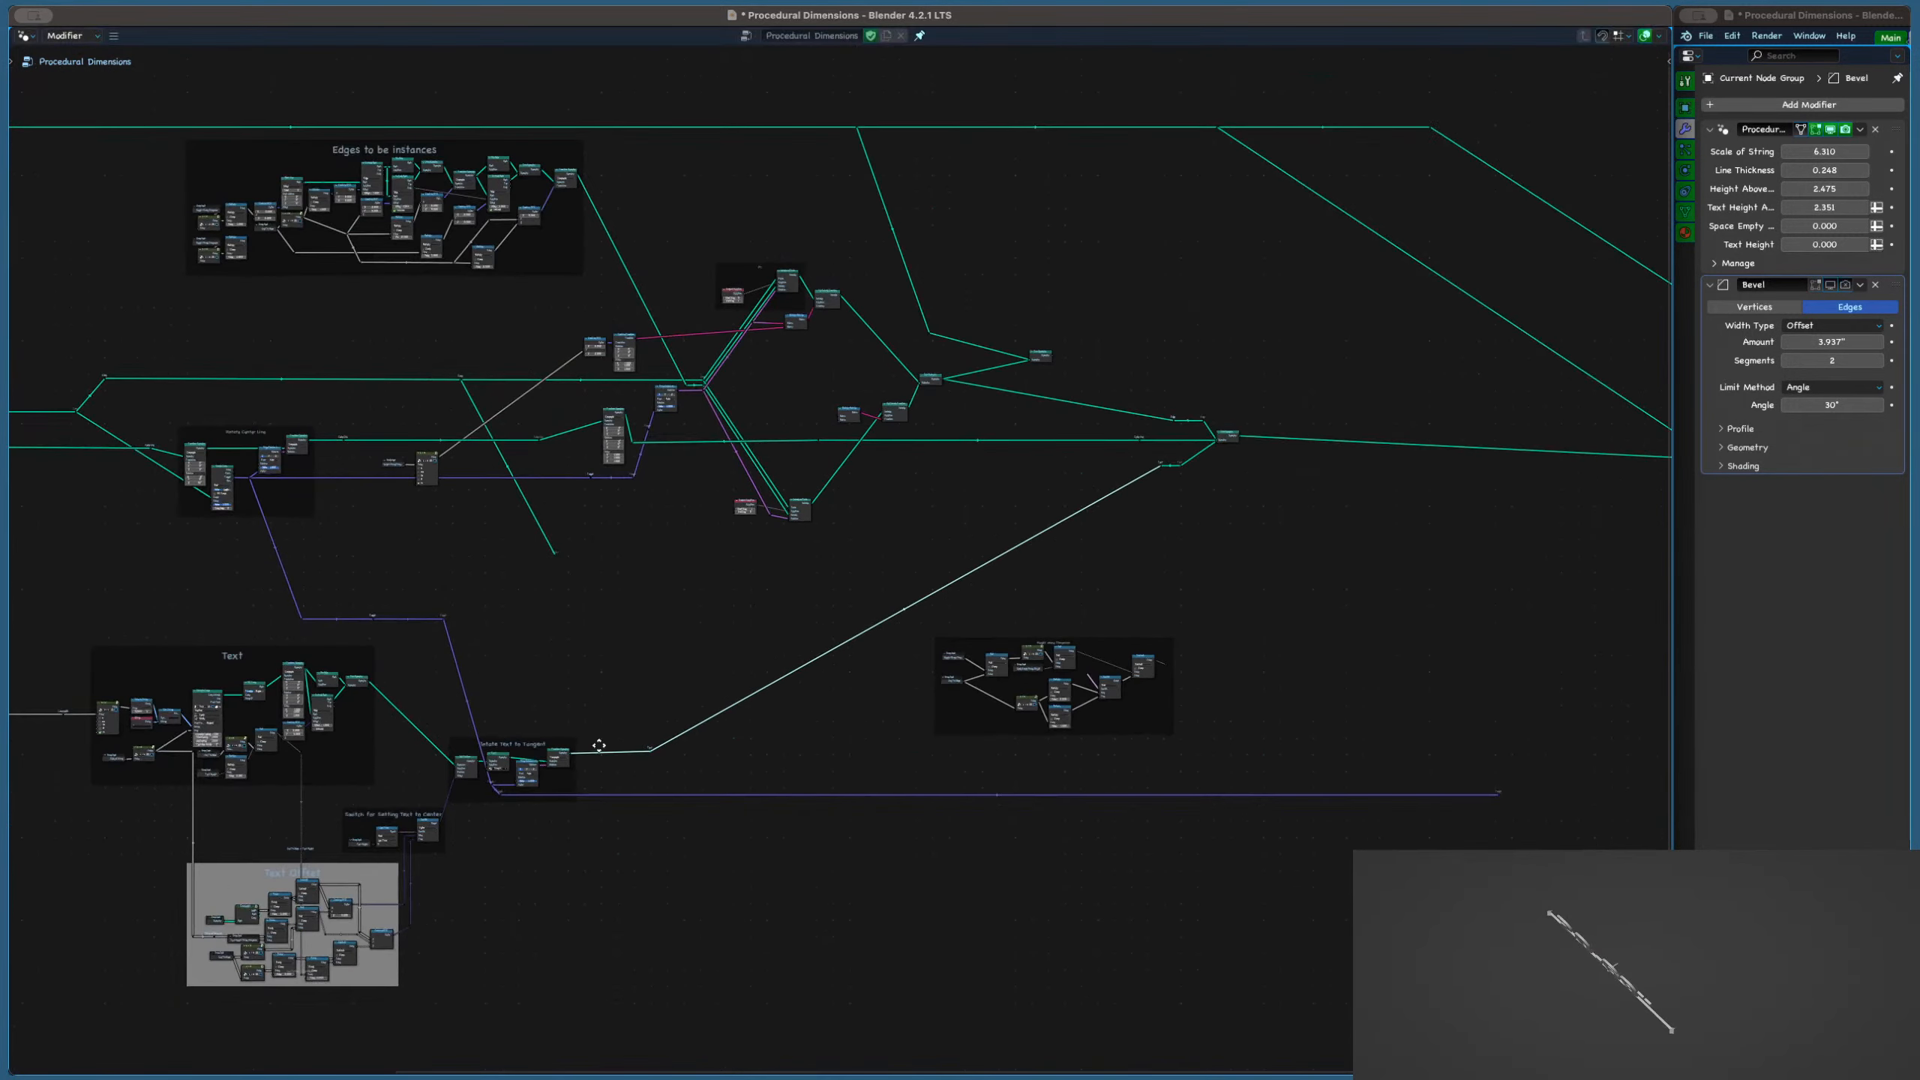
key("x")
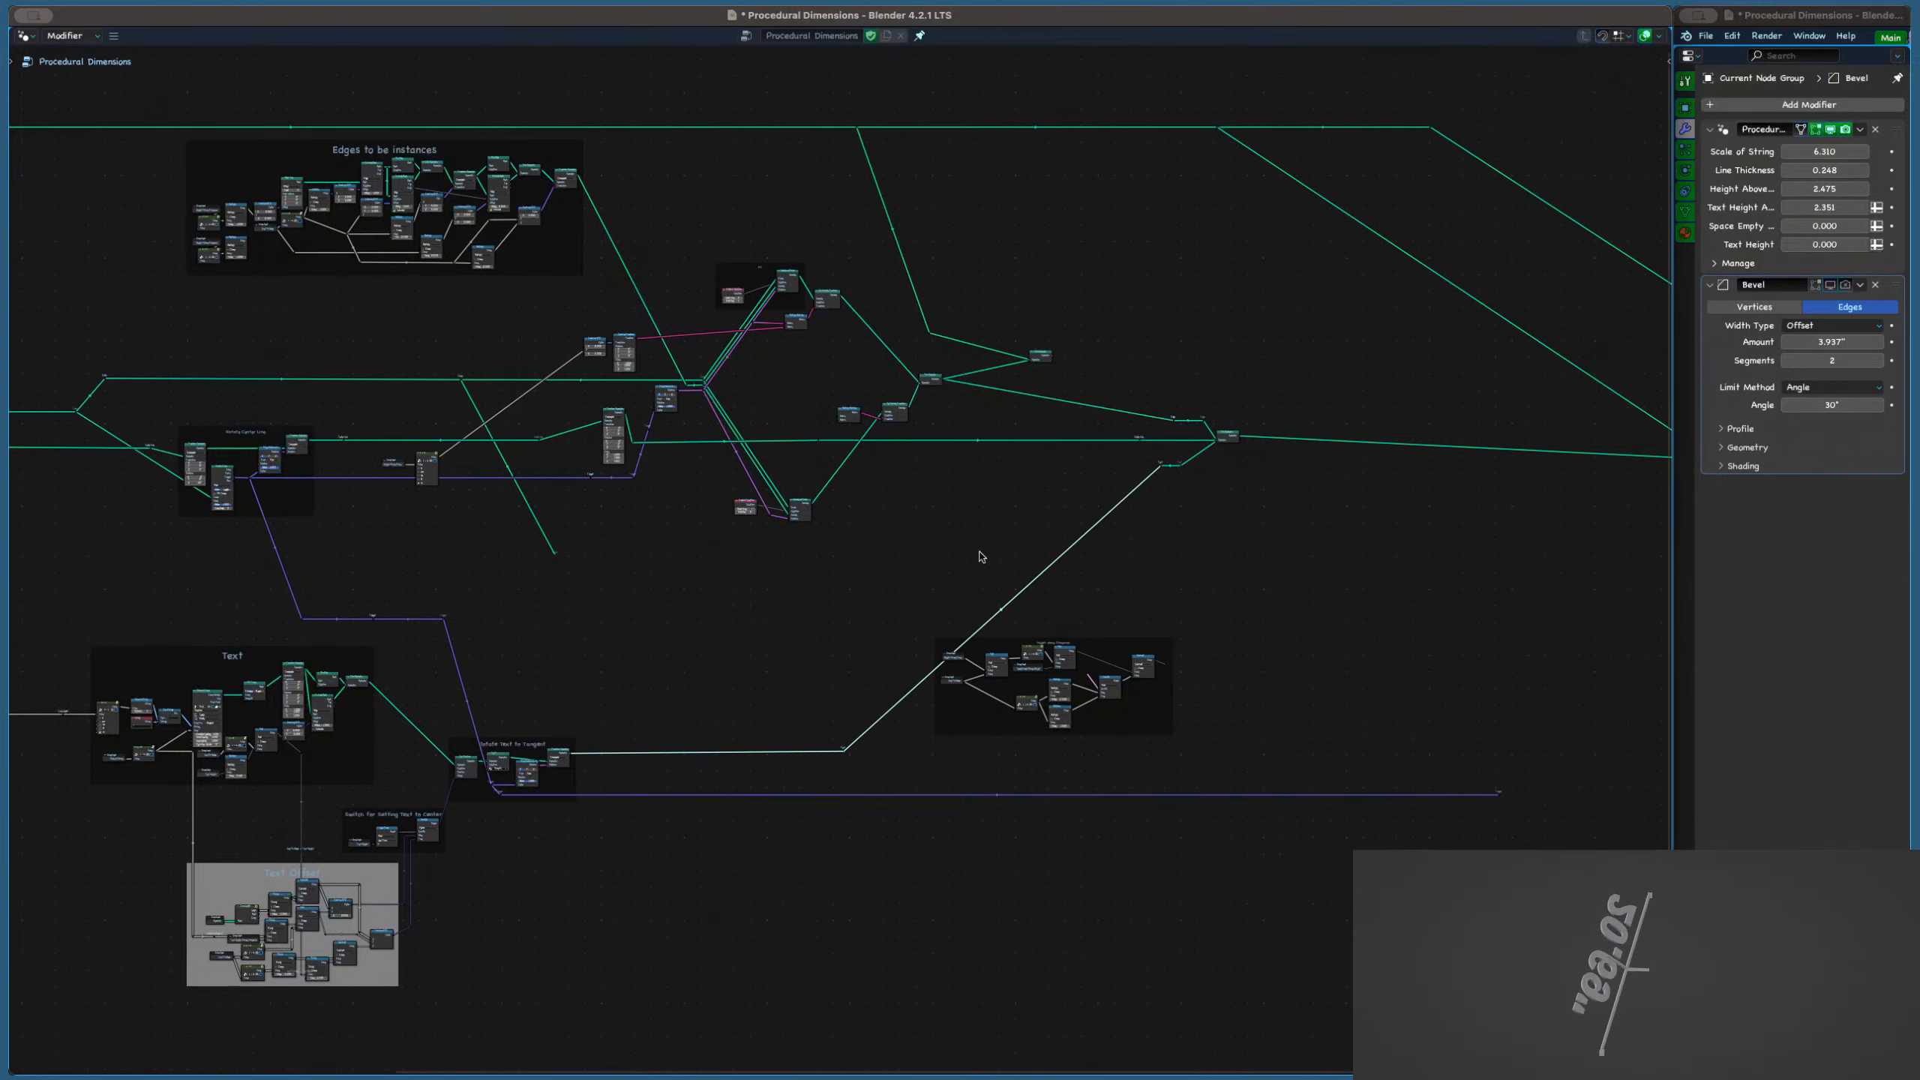
key("x")
Route the Text wire around the endpoint nodes with an additional reroute placed near the final join, and save the file
scroll(983, 598, "up", 3)
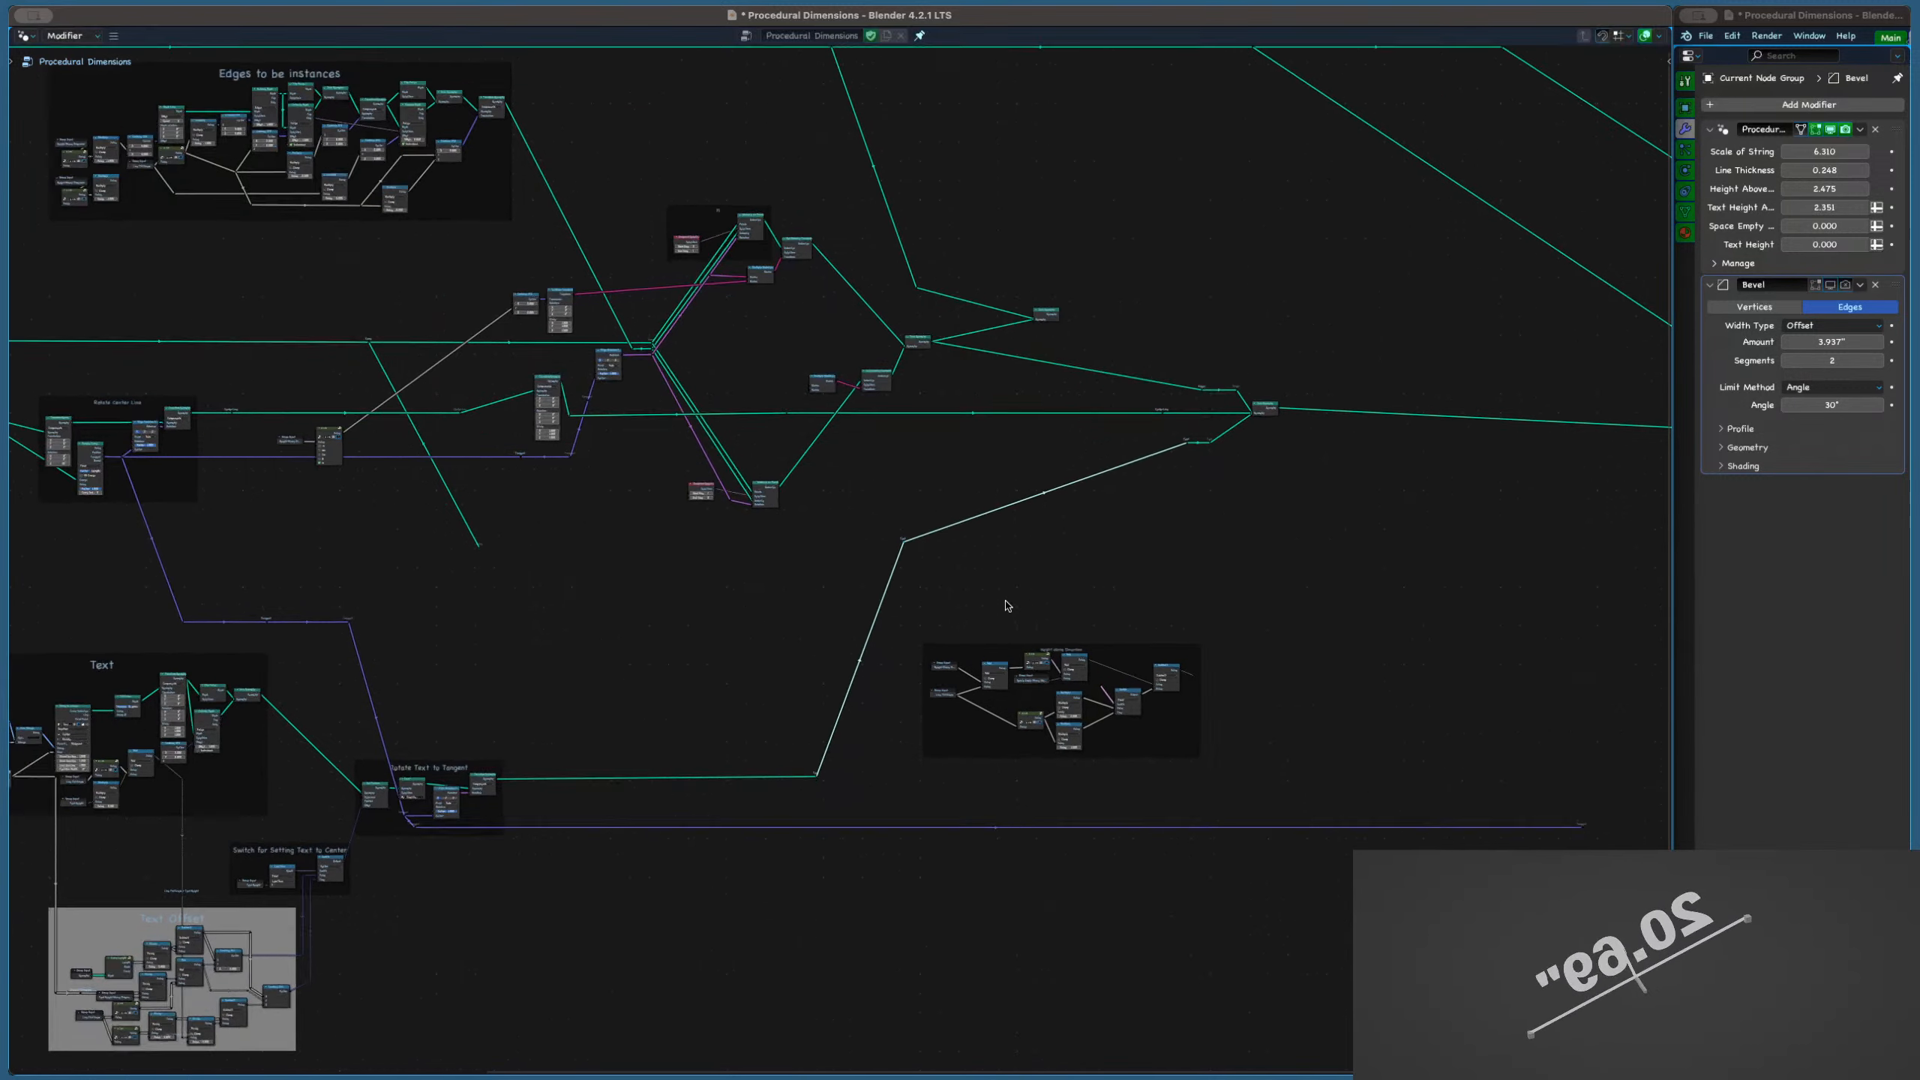
left_click_drag(1120, 487, 929, 812)
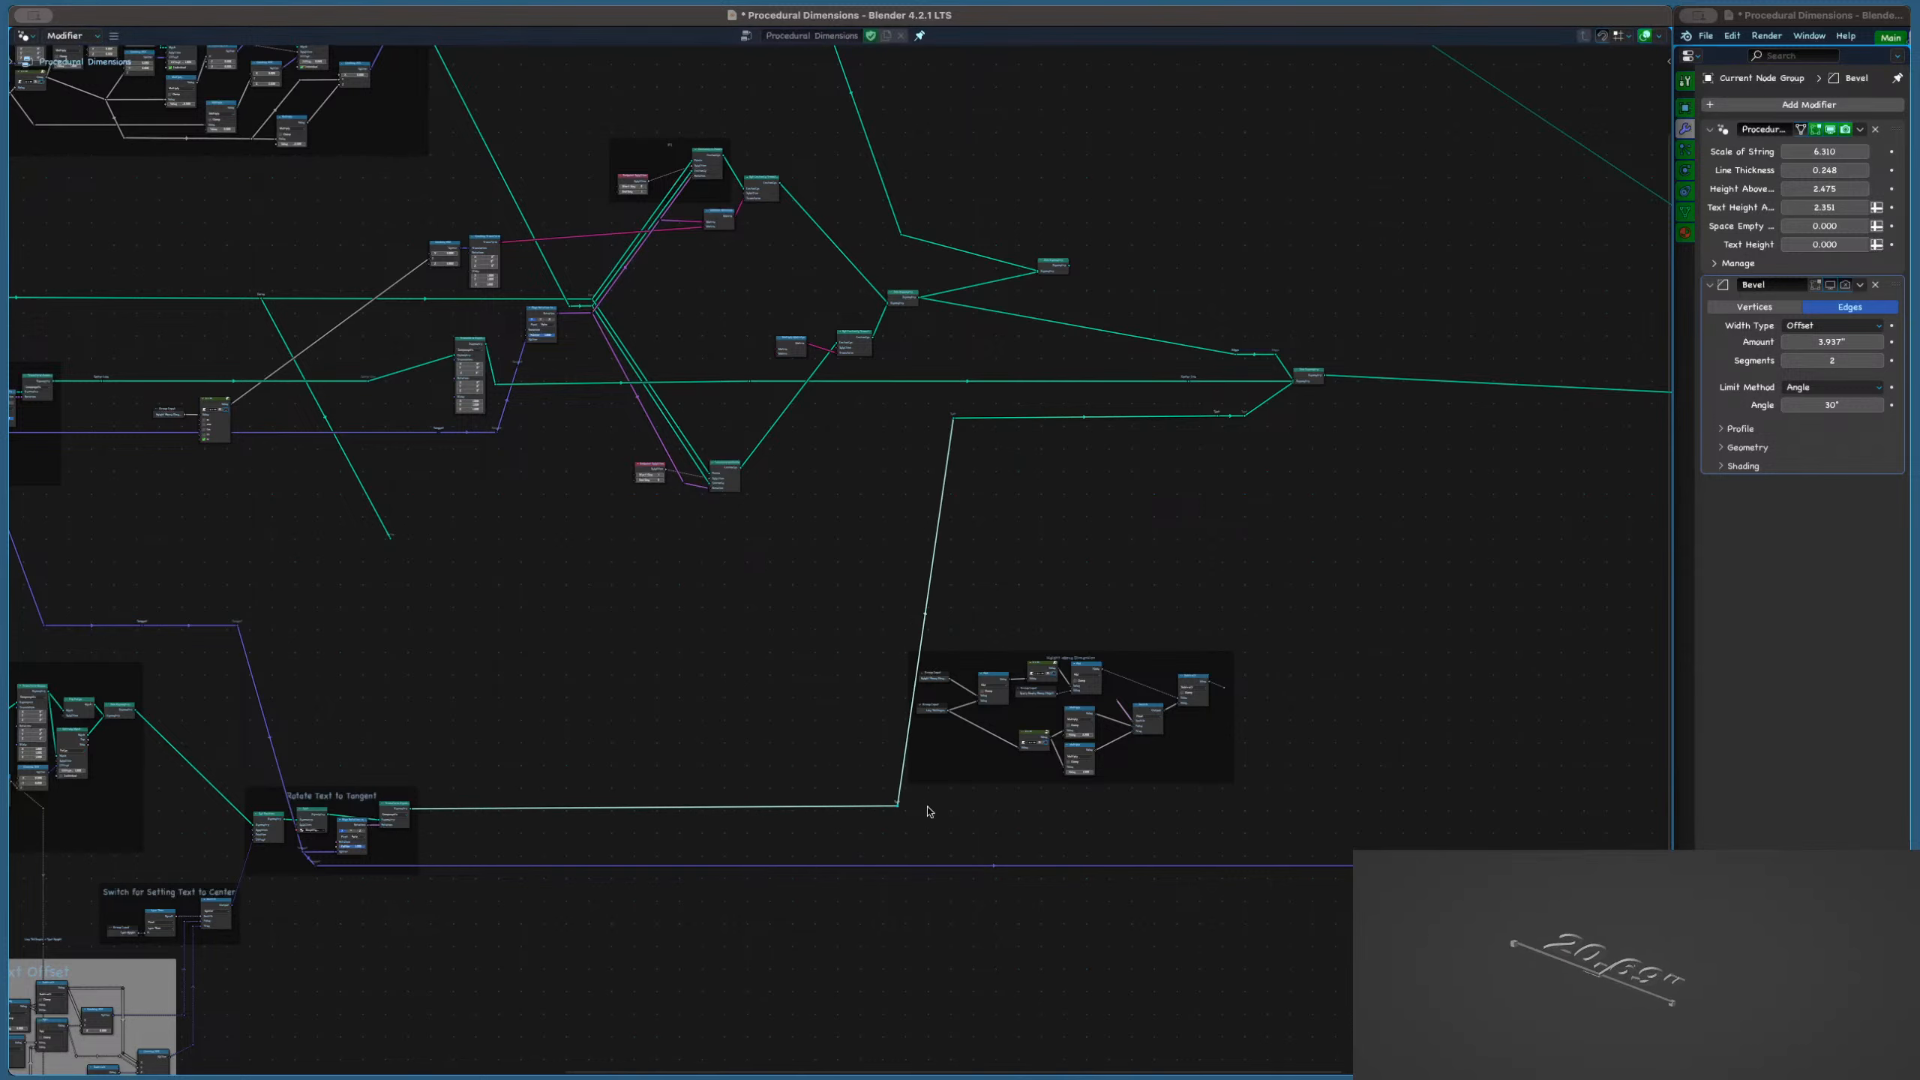
key("g")
left_click(832, 807)
left_click(759, 635)
key("super+s")
Delete the dangling reroute that branches down from the Curve wire
middle_click_drag(628, 416, 840, 622)
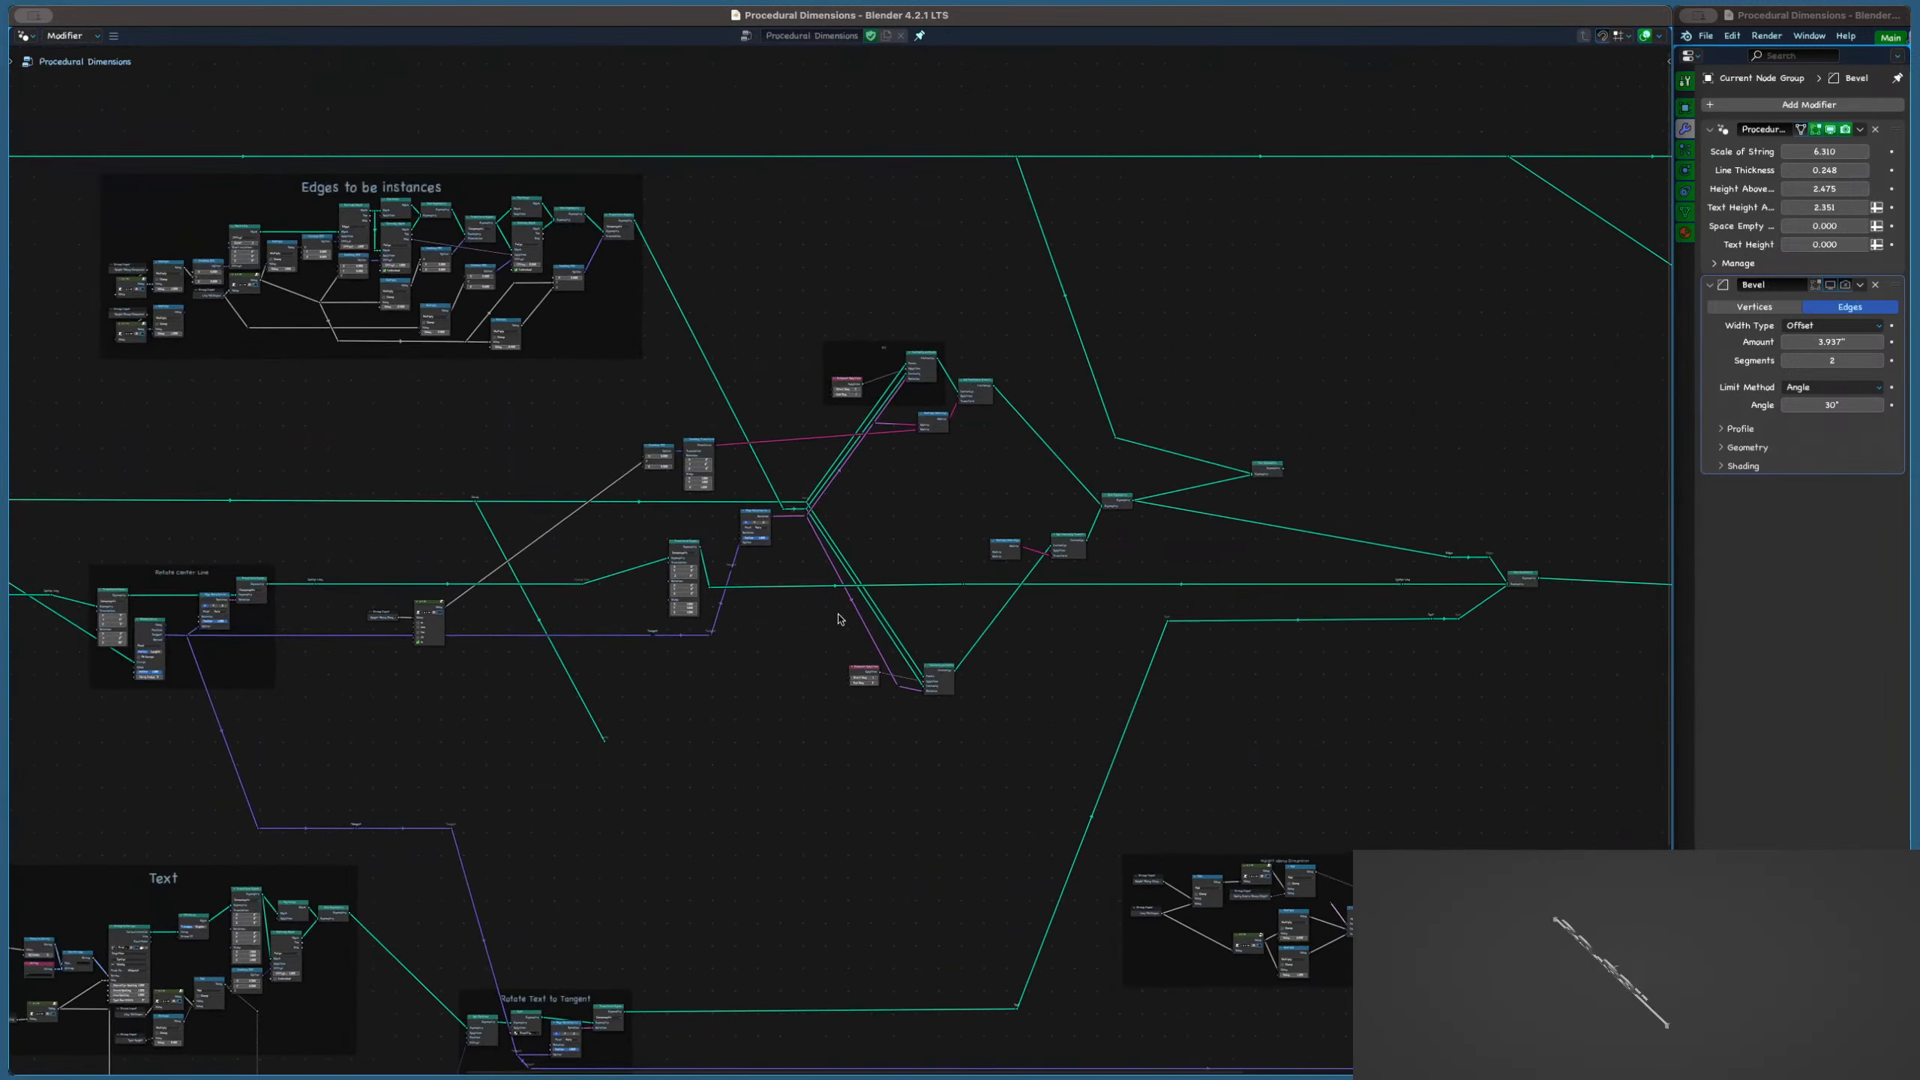
scroll(847, 623, "up", 8)
left_click_drag(342, 768, 665, 900)
middle_click_drag(959, 735, 952, 613)
scroll(952, 613, "up", 3)
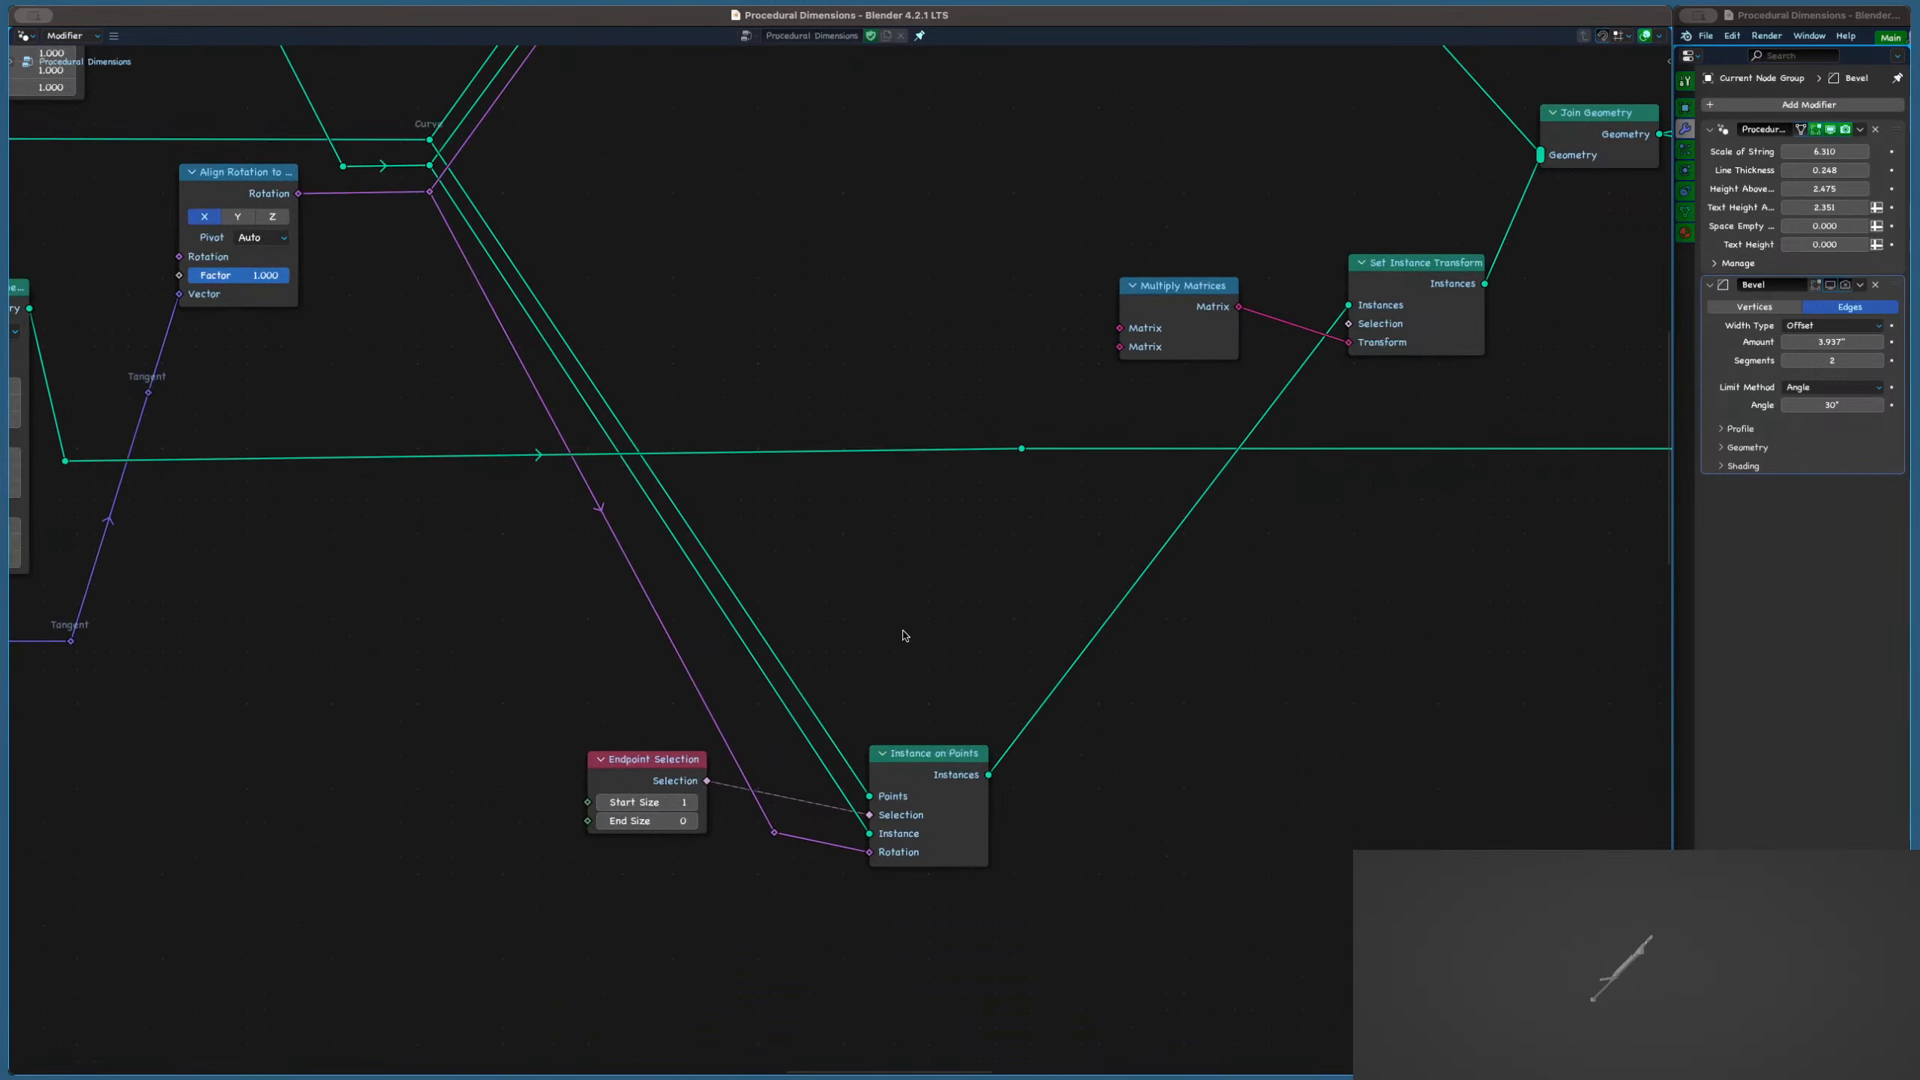
Preview the Join Geometry node after the endpoint join with a Viewer node, and delete the Viewer
scroll(905, 636, "down", 6)
middle_click_drag(1411, 429, 867, 553)
left_click(1051, 402, "ctrl+shift")
middle_click_drag(864, 465, 941, 488)
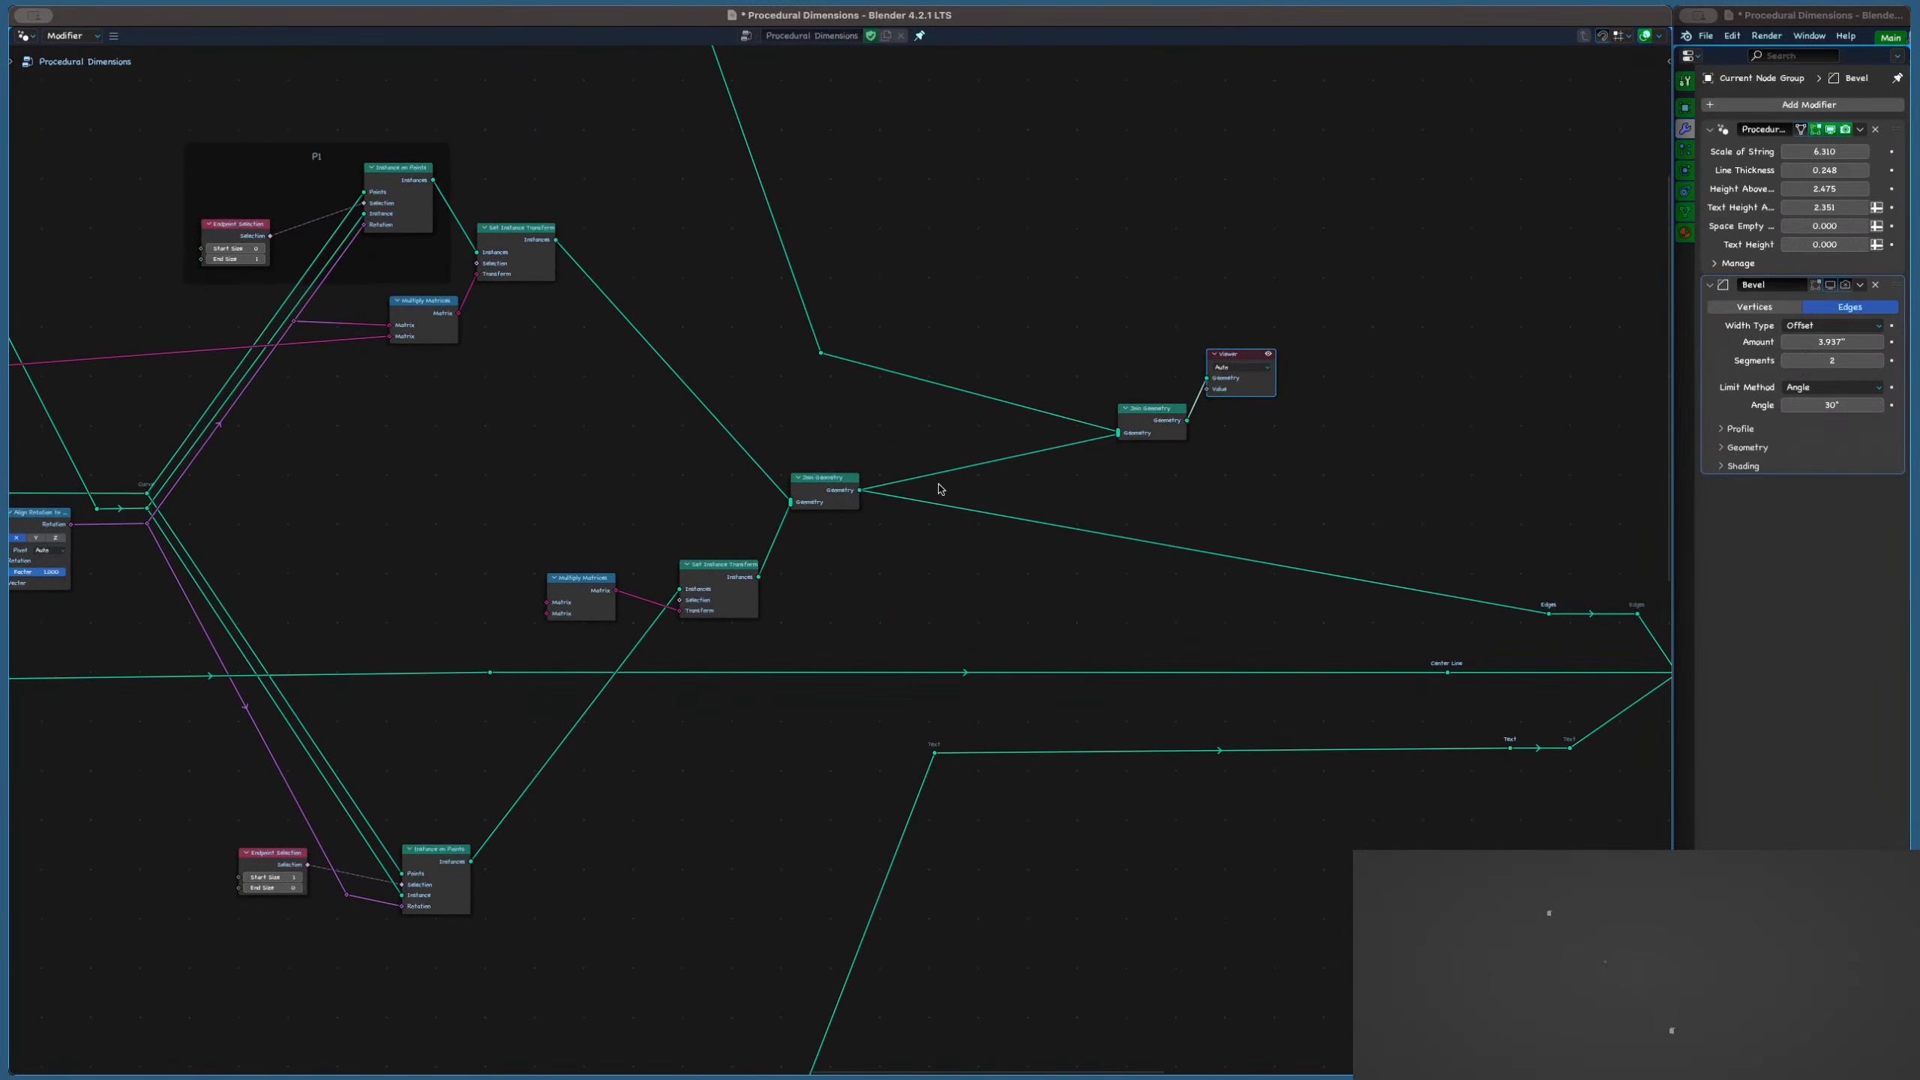
key("x")
scroll(1062, 348, "down", 2)
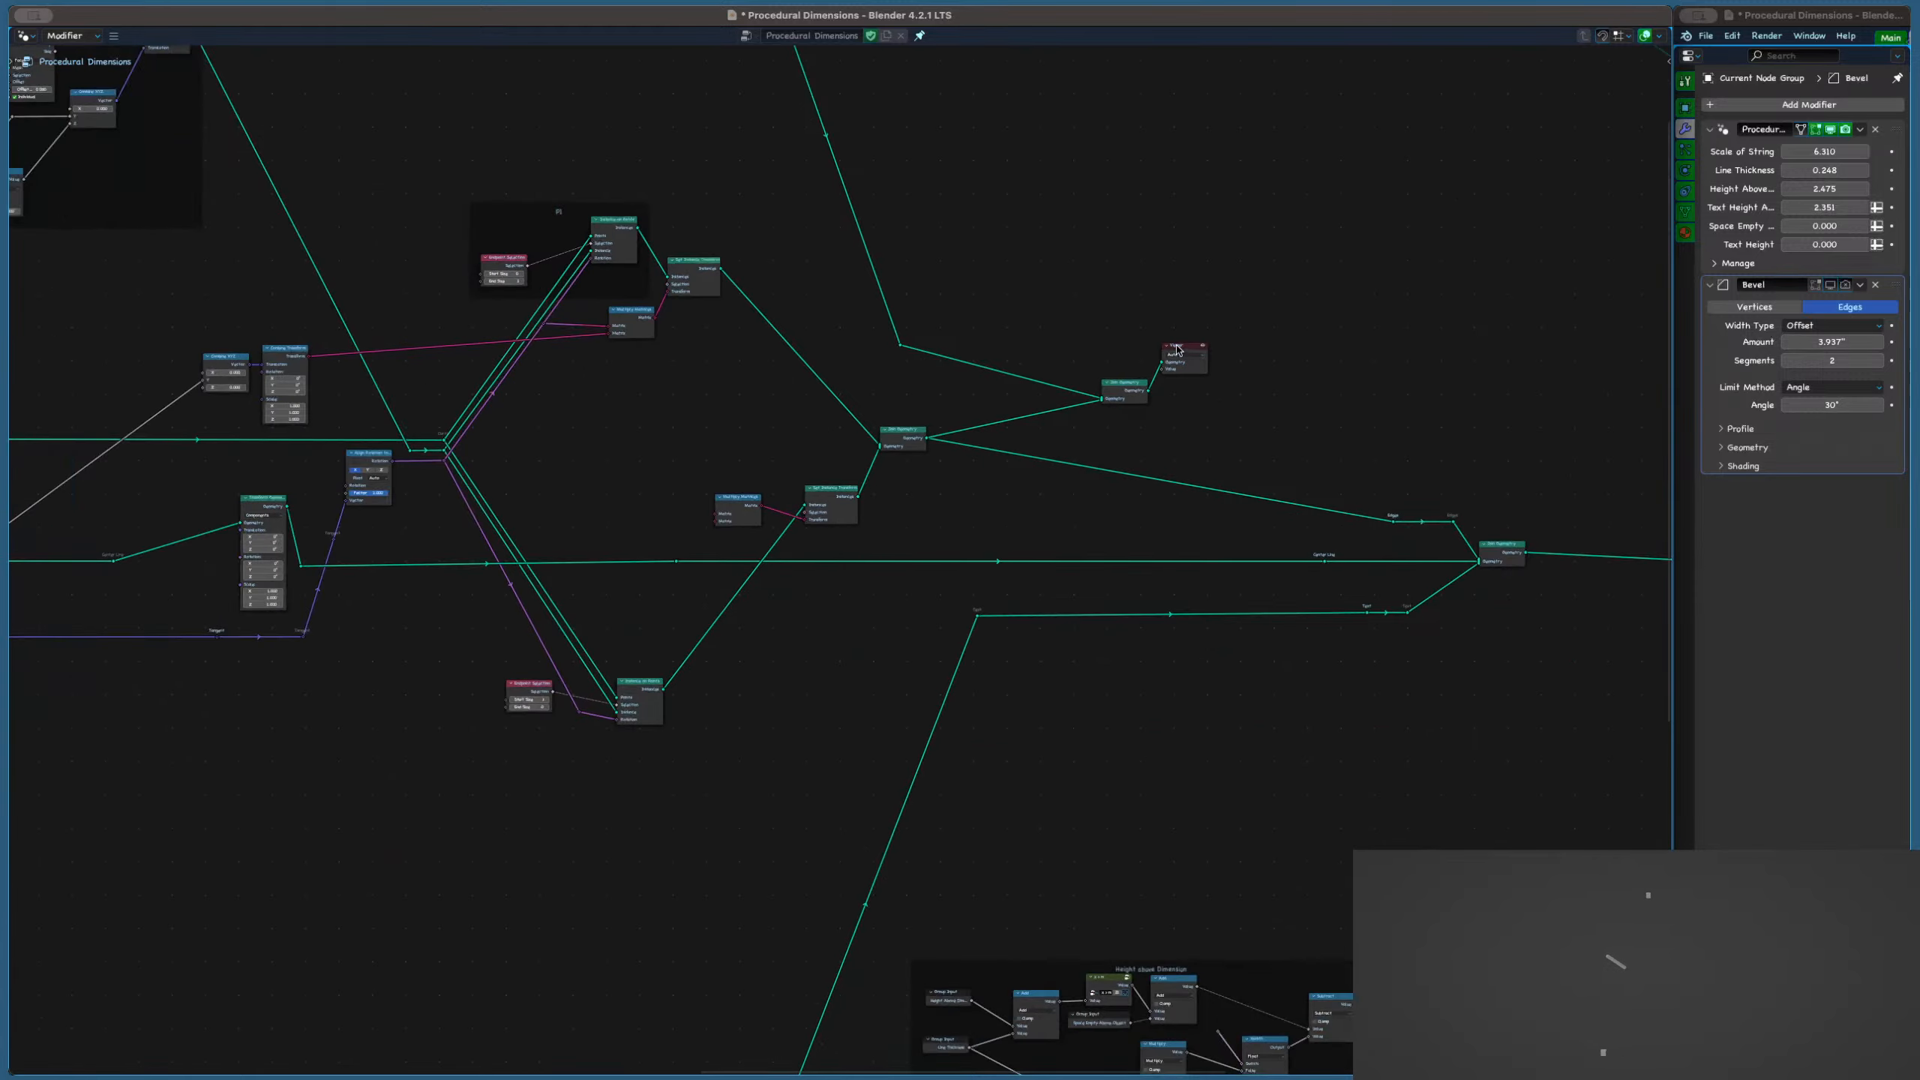
middle_click_drag(1489, 558, 619, 543)
scroll(1158, 548, "down", 2)
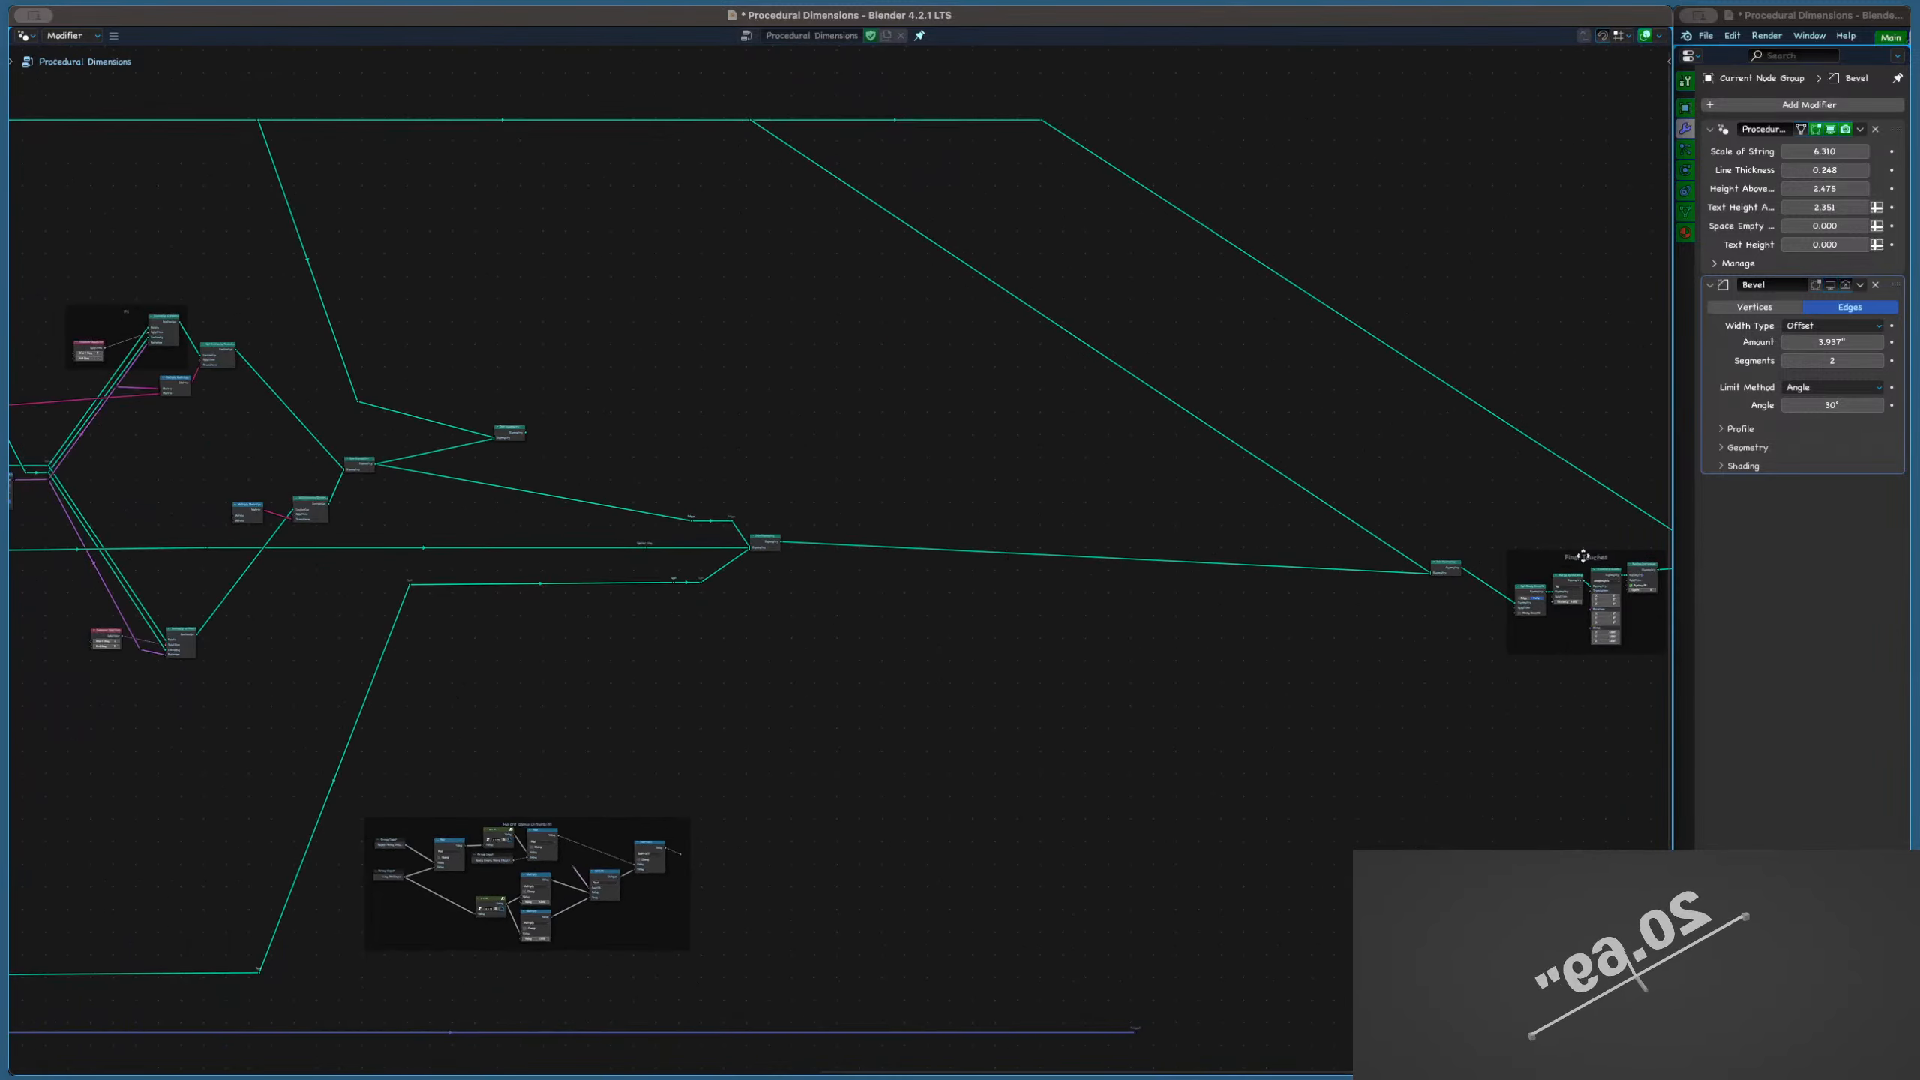
Preview the Join Geometry node before the Final Touches frame with a Viewer node, and delete the Viewer
middle_click_drag(1401, 557, 1255, 558)
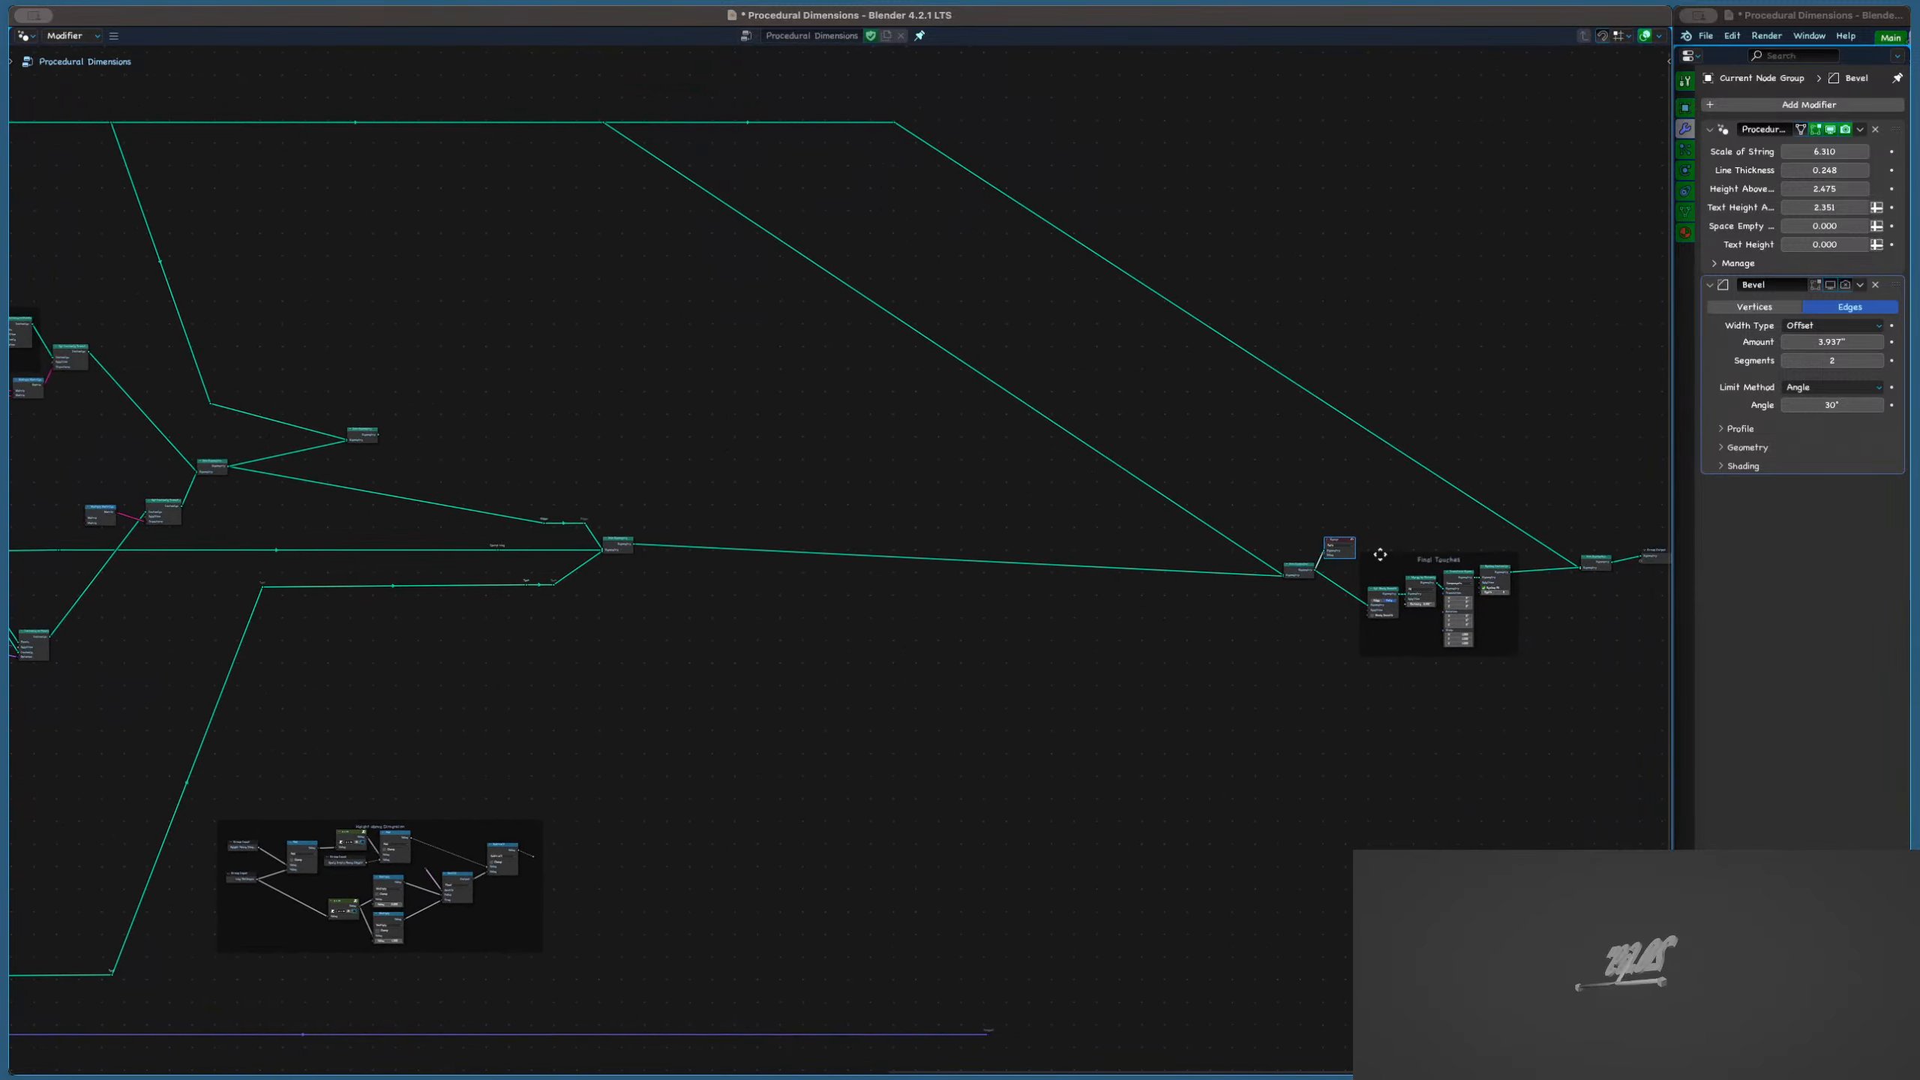
scroll(1324, 539, "up", 3)
key("x")
scroll(1308, 532, "down", 5)
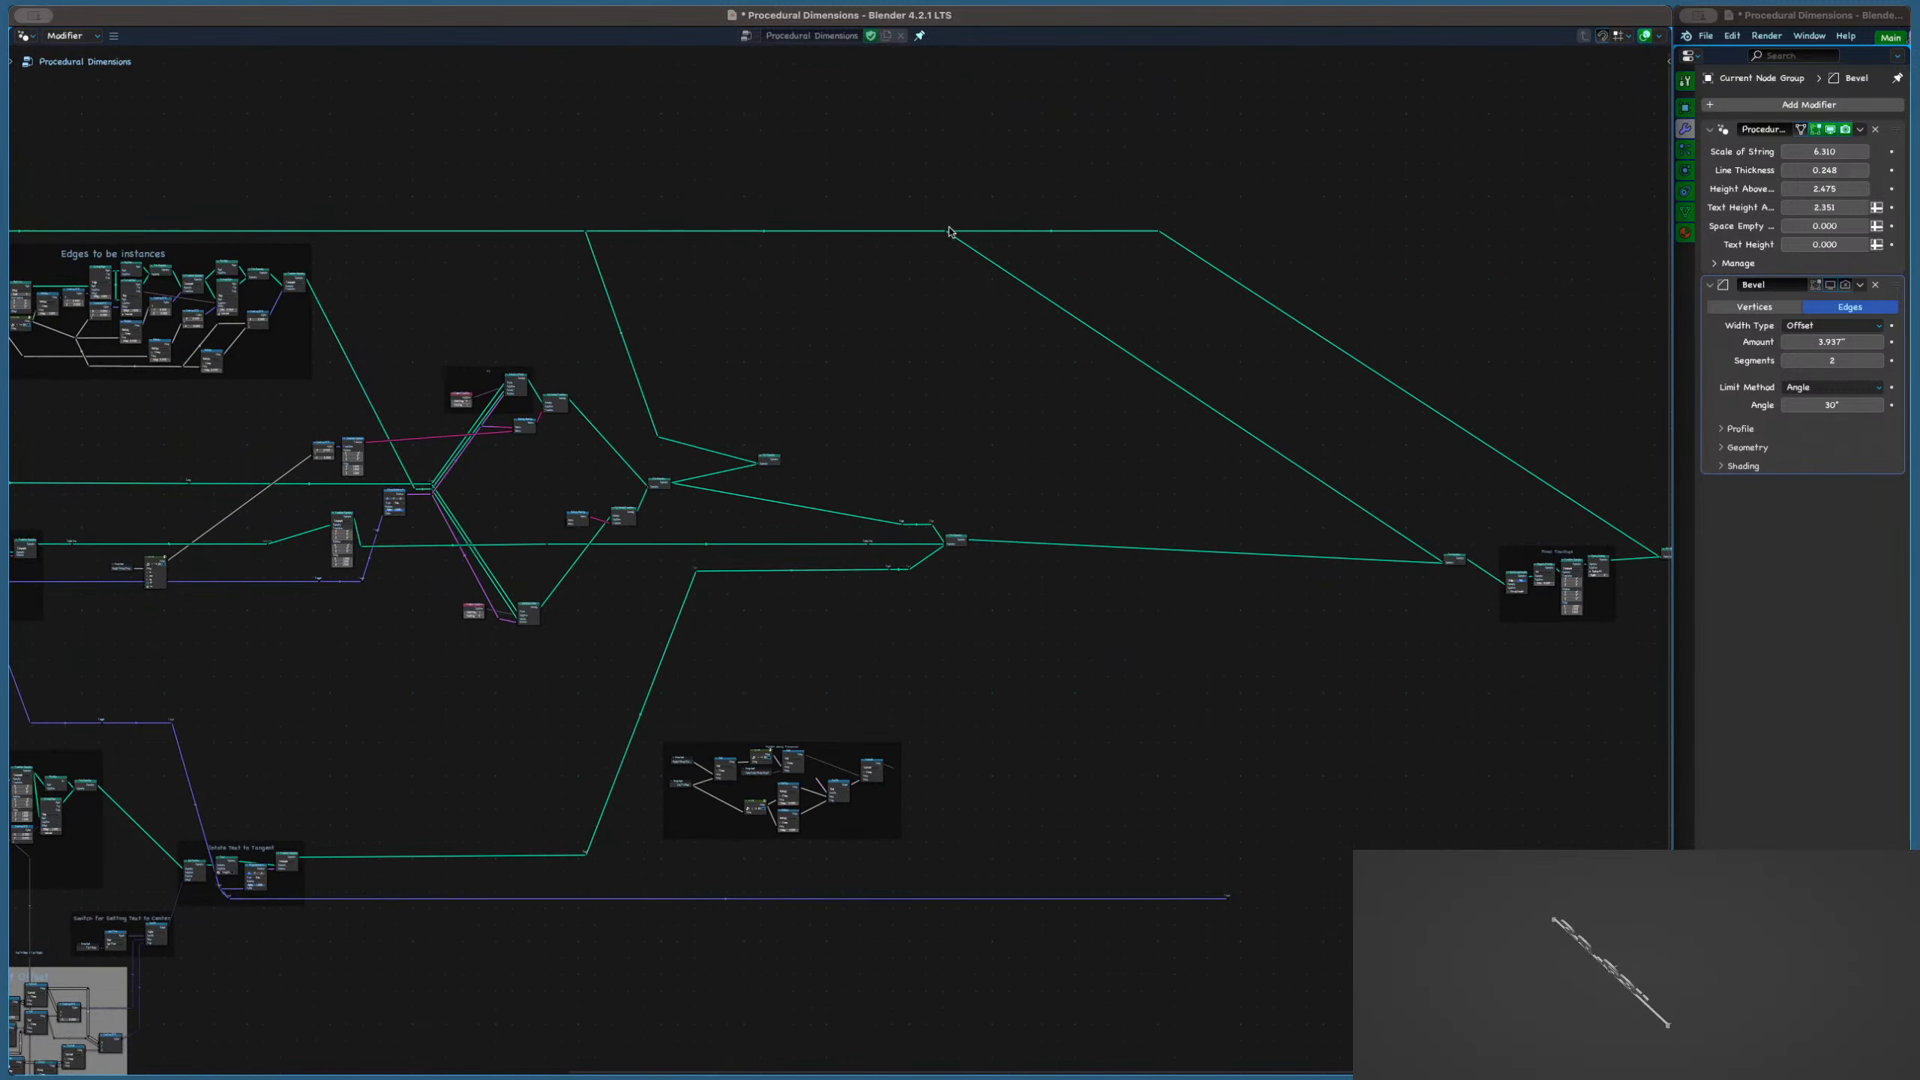
Preview the reroute on the long upper geometry wire with a Viewer node, and remove the Viewer
scroll(949, 269, "up", 3)
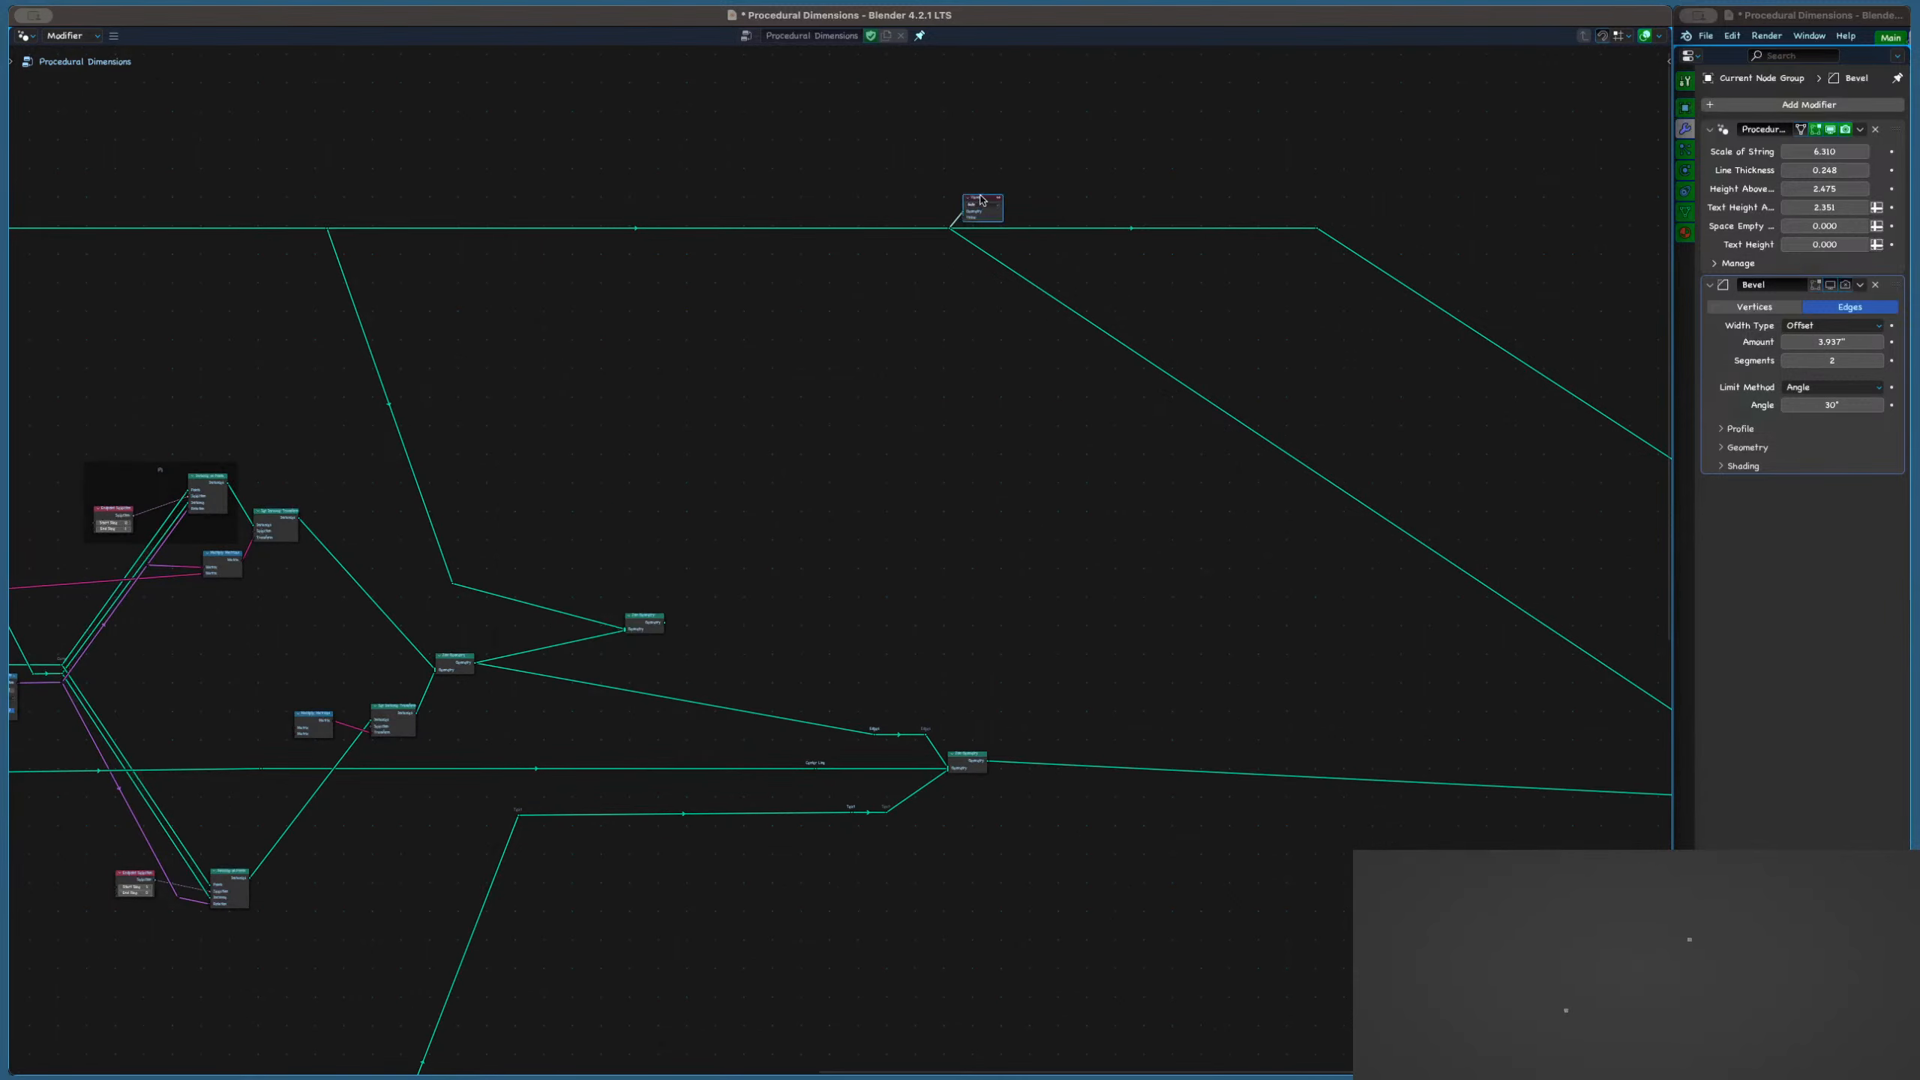
scroll(1019, 399, "down", 5)
scroll(932, 469, "up", 2)
scroll(934, 476, "left", 6)
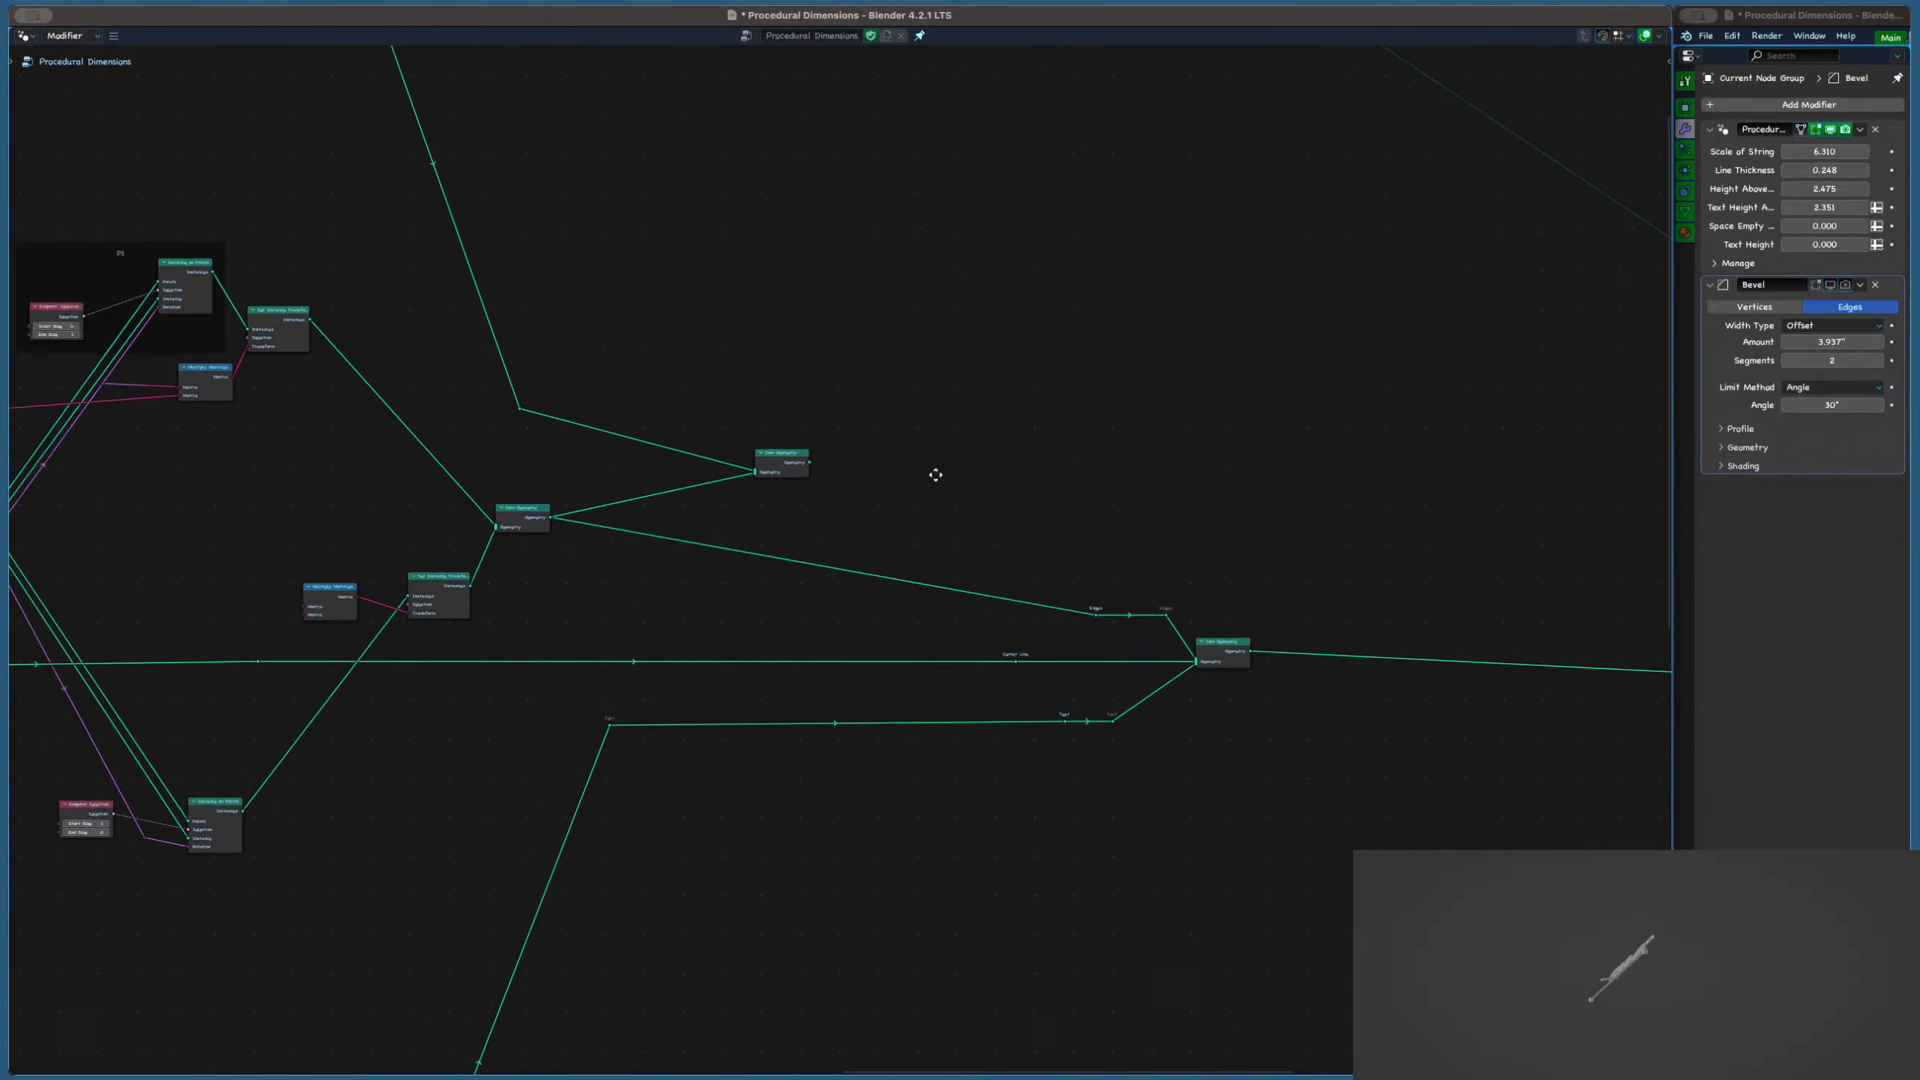
left_click(996, 485)
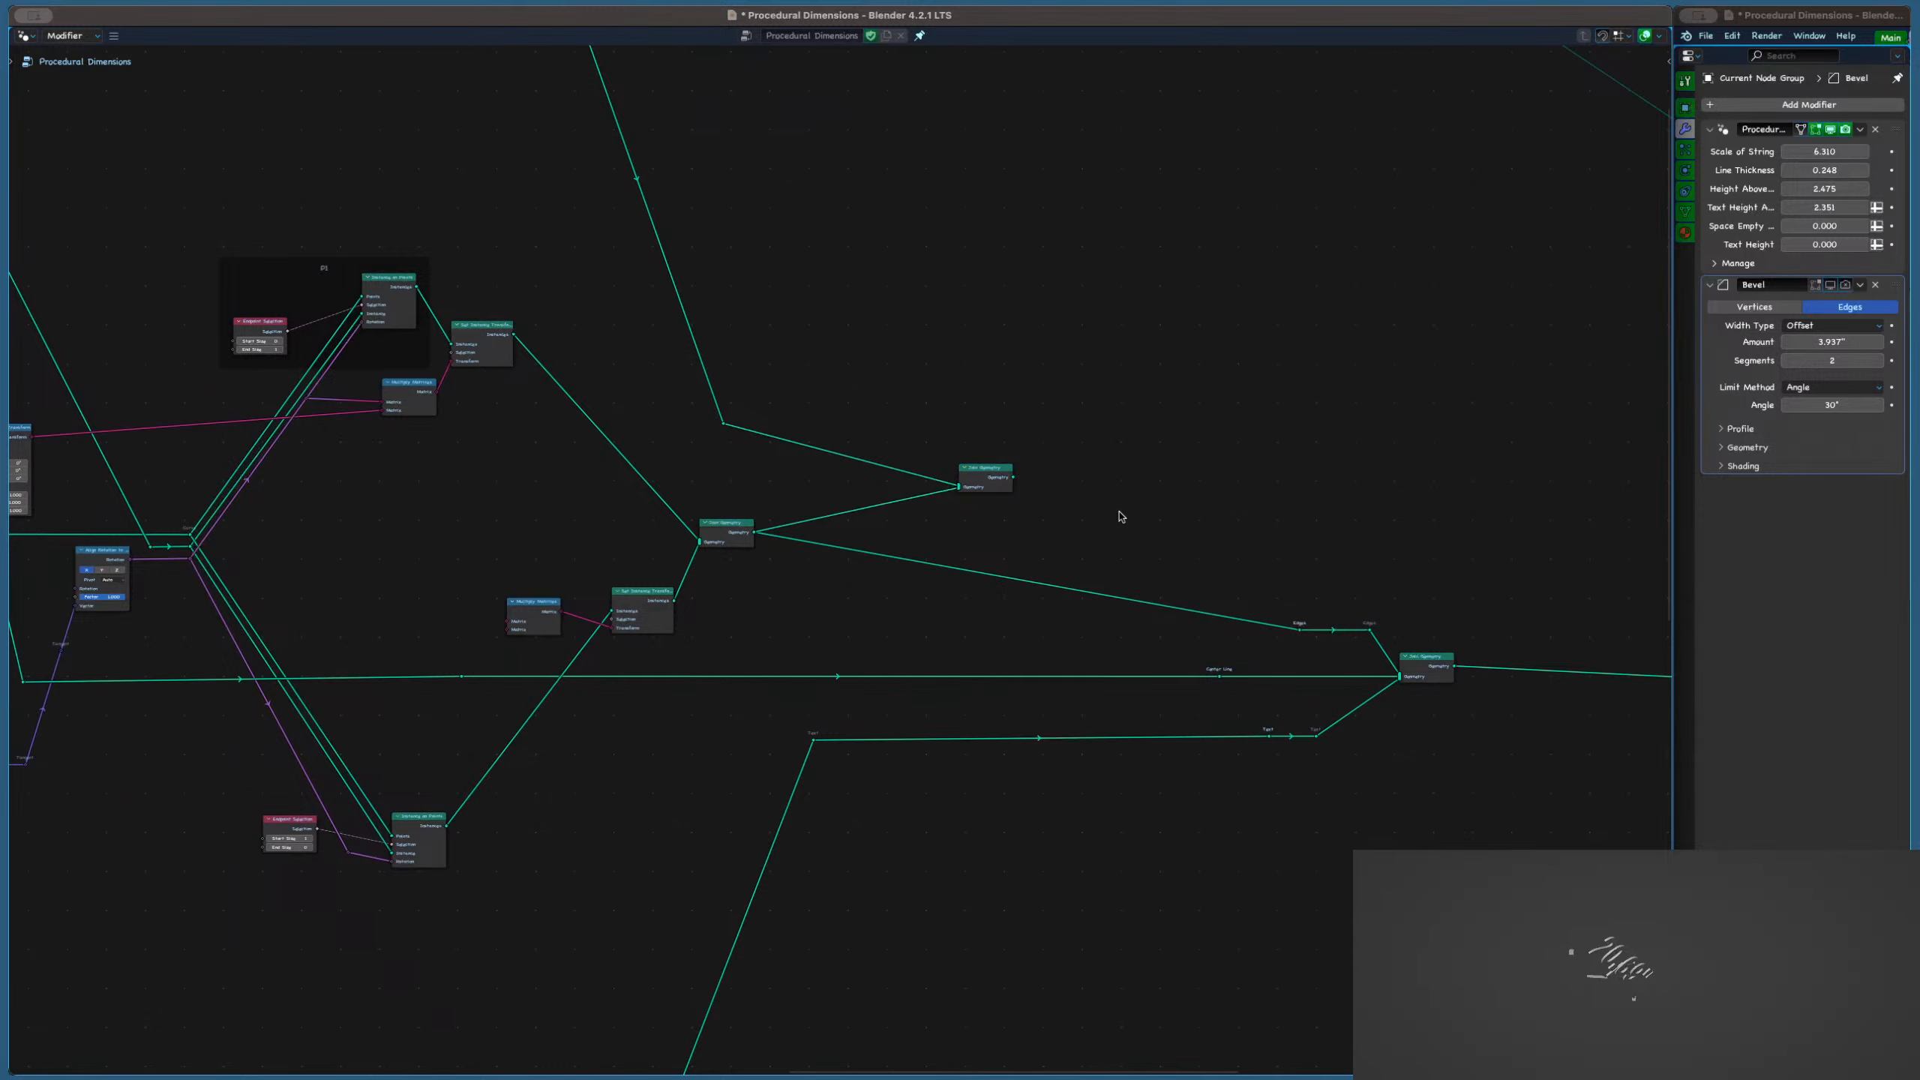
Move the unit-conversion group node farther from the Height Above Dimension Group Input
middle_click_drag(978, 503, 1055, 476)
scroll(809, 575, "up", 3)
middle_click_drag(654, 518, 1128, 269)
scroll(917, 385, "down", 1)
middle_click_drag(917, 386, 1096, 468)
left_click_drag(1110, 445, 1119, 472)
mouse_move(969, 449)
middle_mouse_down()
mouse_move(1041, 441)
mouse_move(976, 483)
middle_mouse_up()
scroll(1041, 442, "down", 2)
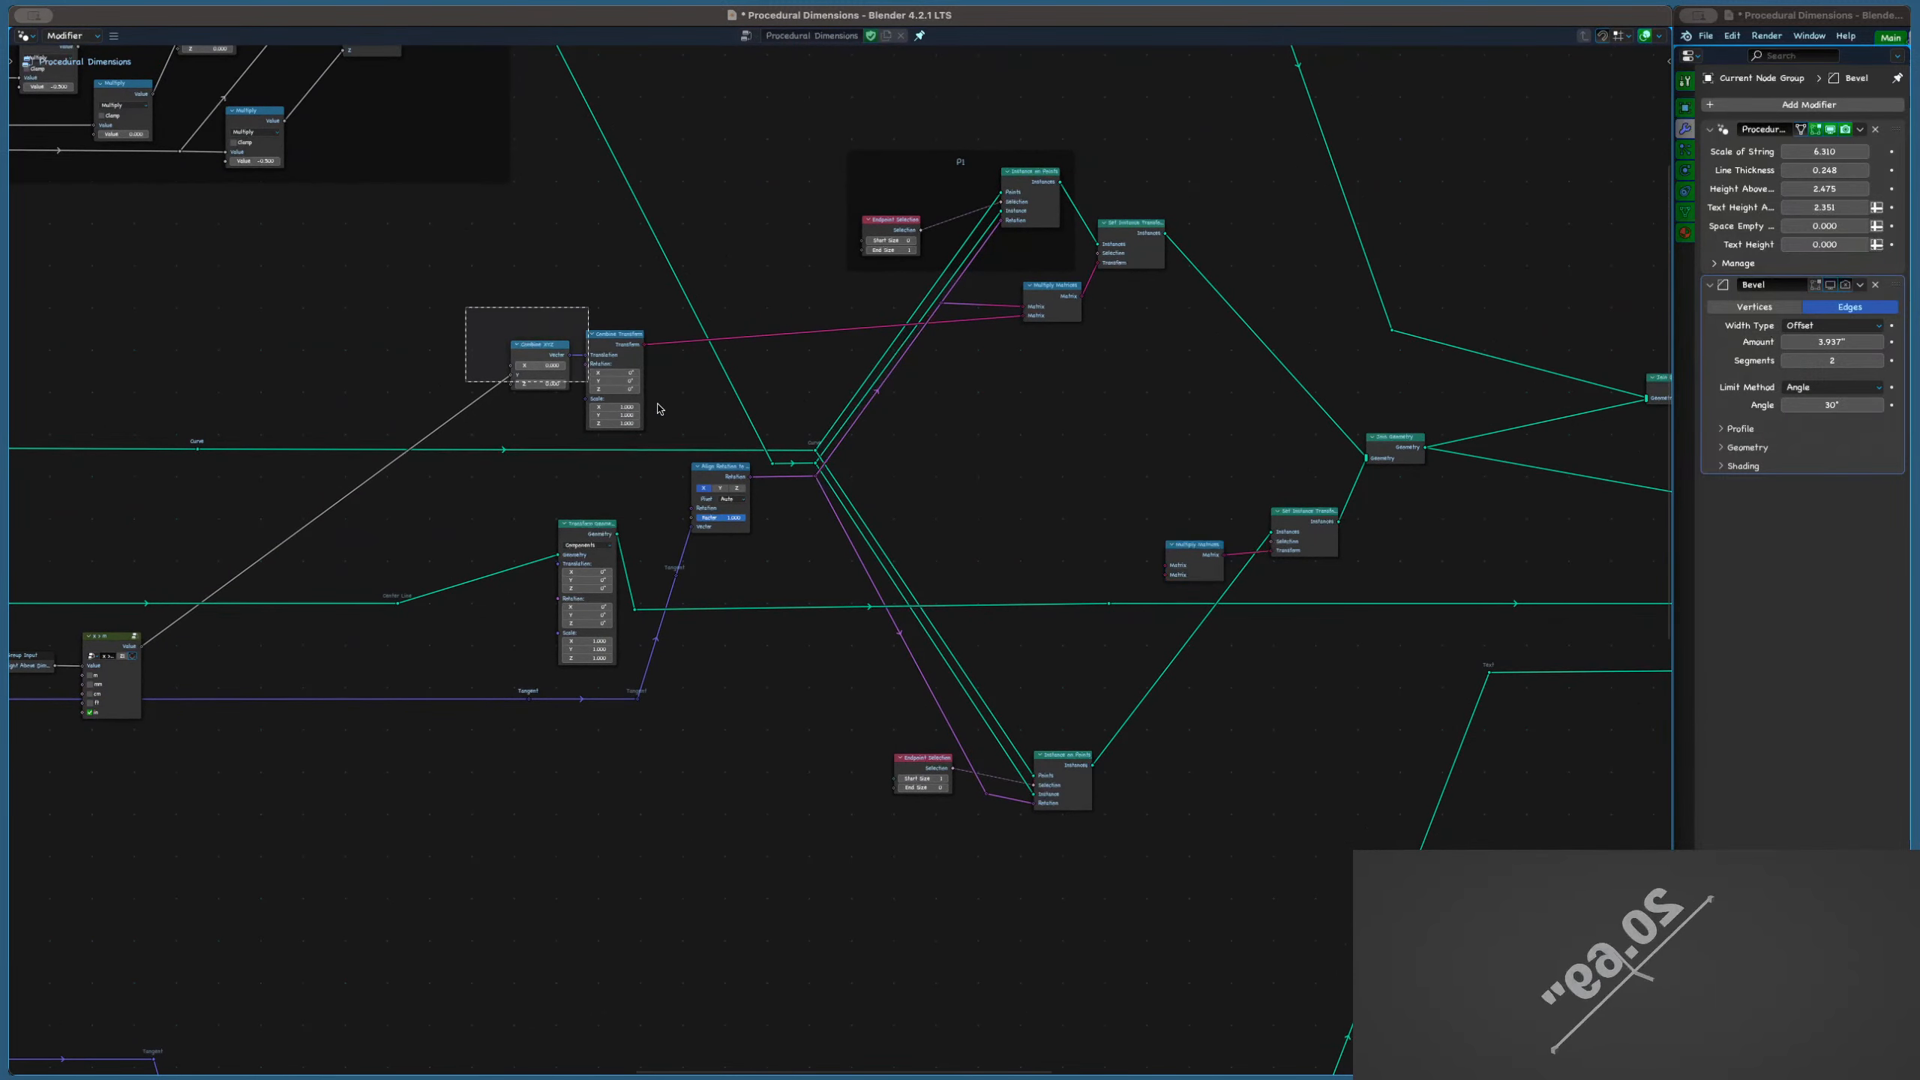
middle_click_drag(109, 647, 550, 613)
left_click(551, 613)
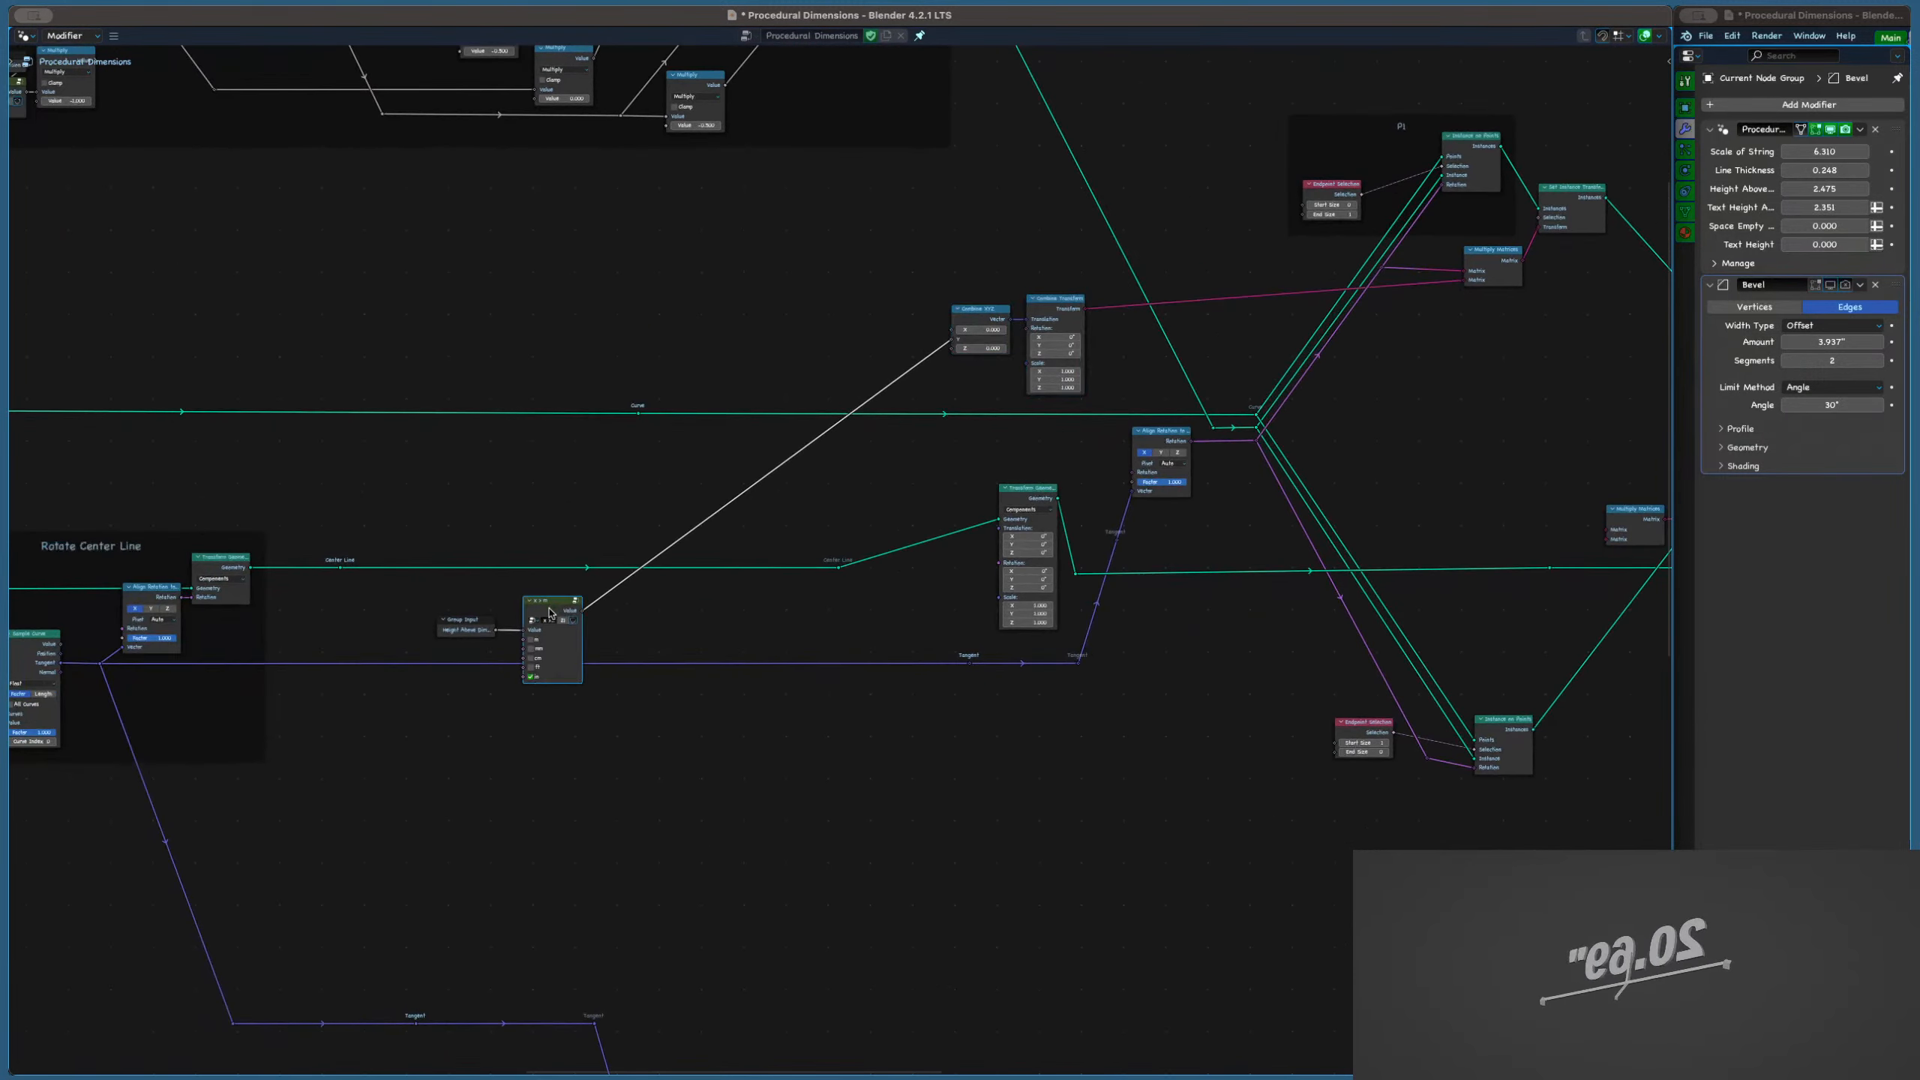
left_click_drag(550, 613, 707, 613)
Put the Height Above Dimension Group Input in its own frame and open the frame's color settings
left_click_drag(413, 605, 505, 662)
left_click(533, 576)
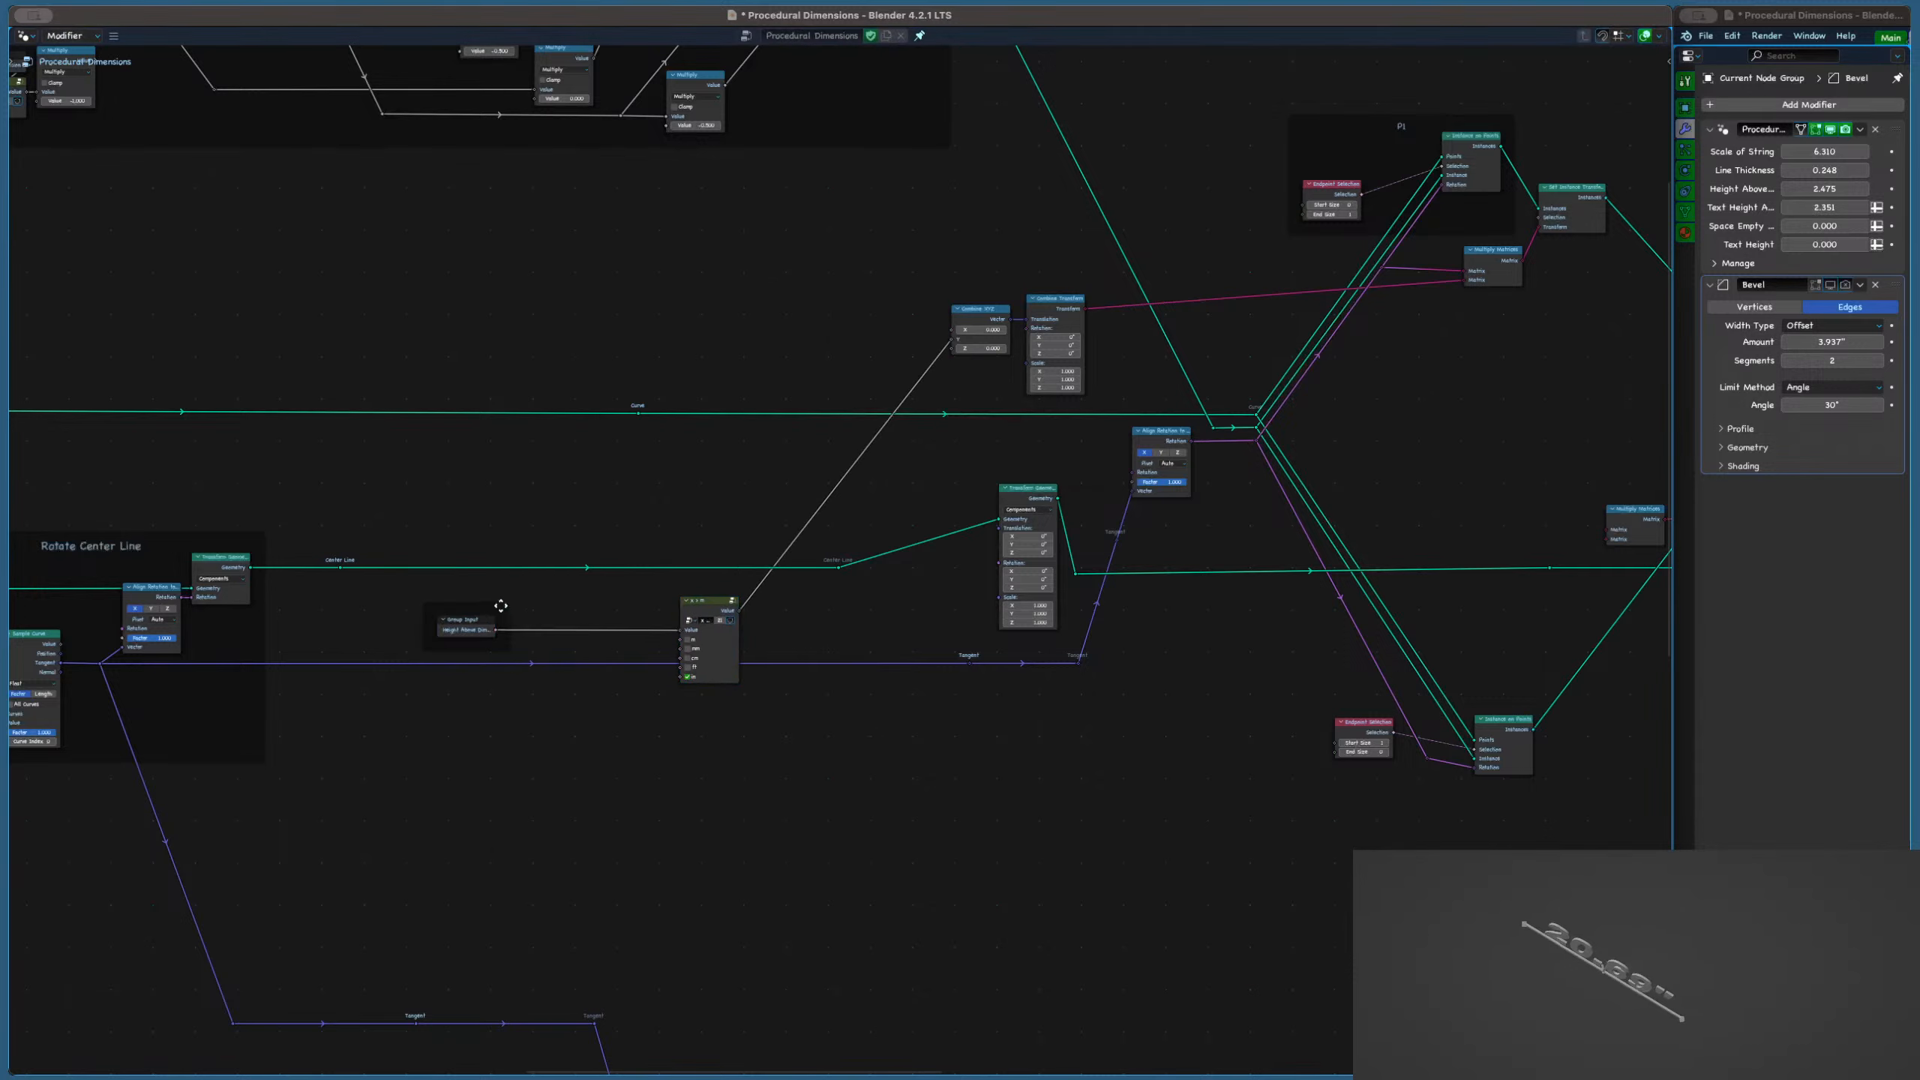
key("n")
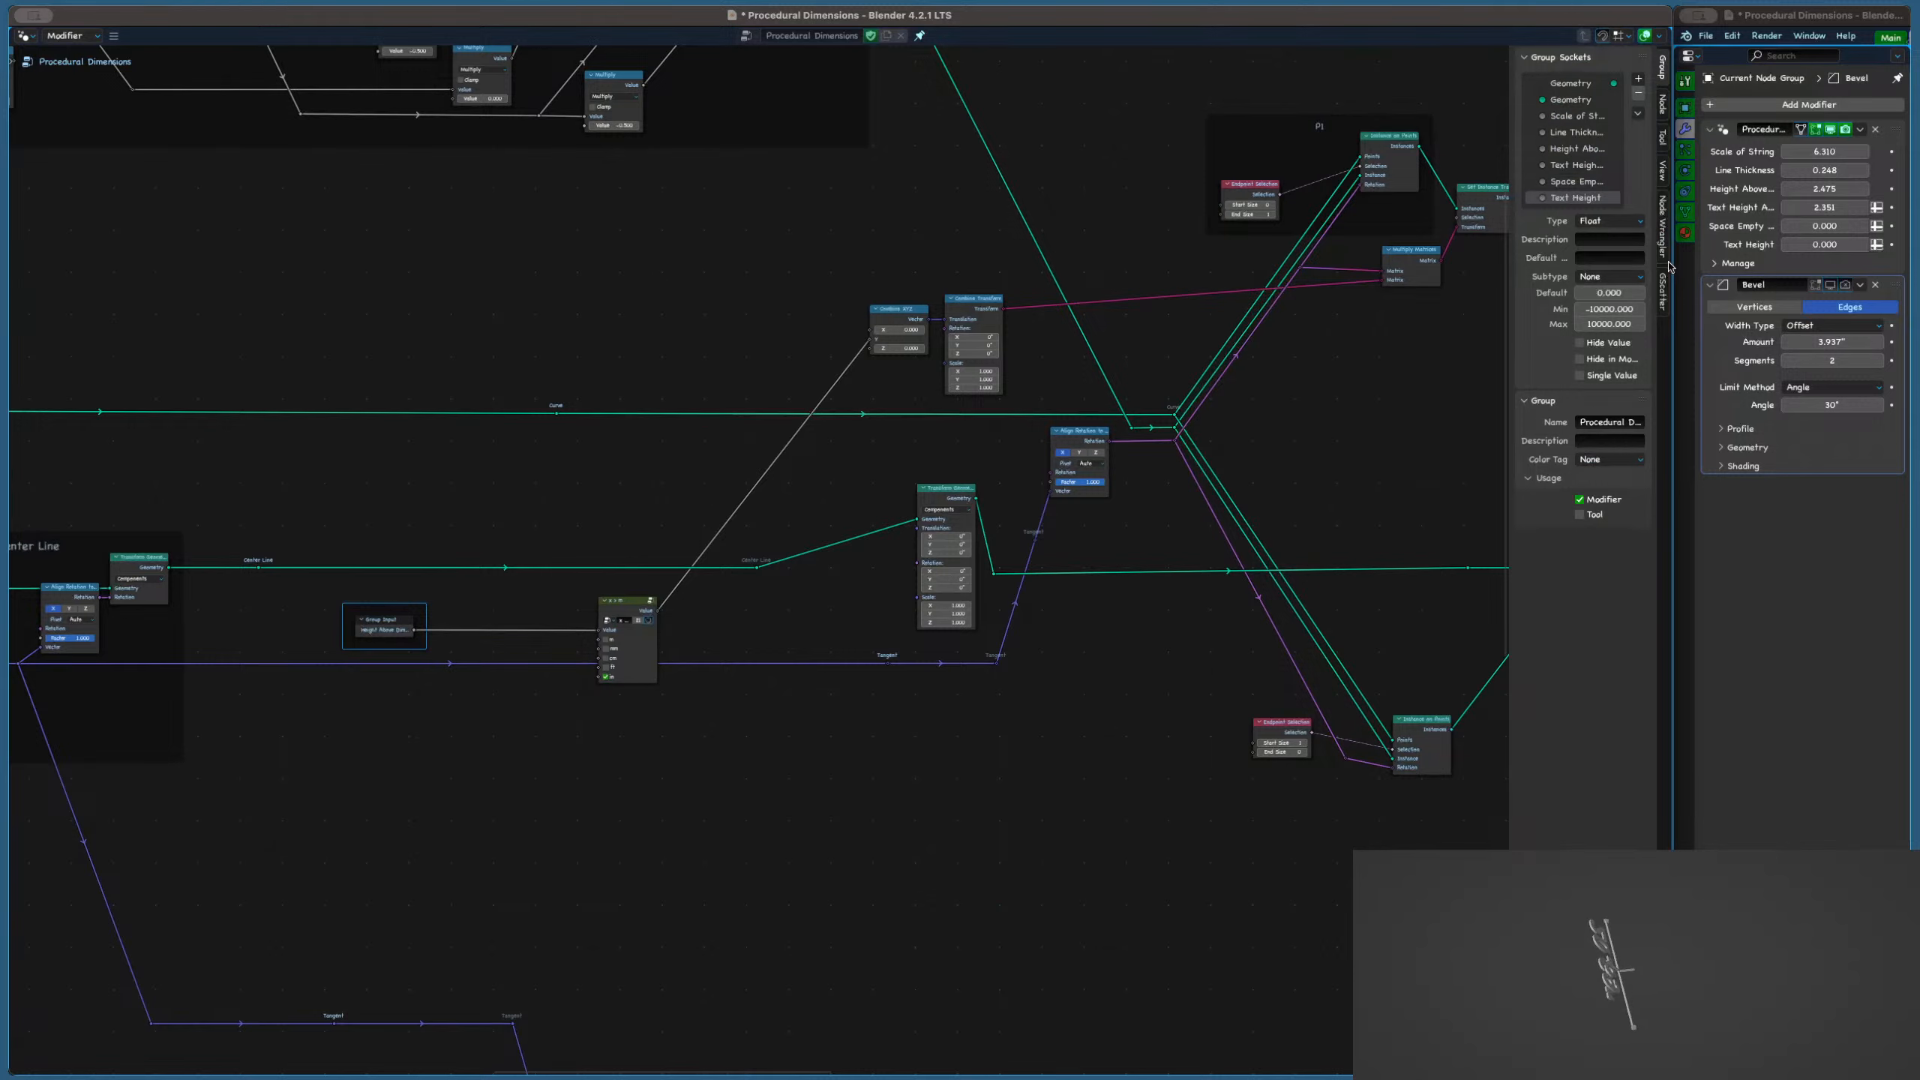
left_click(1661, 144)
left_click(1667, 161)
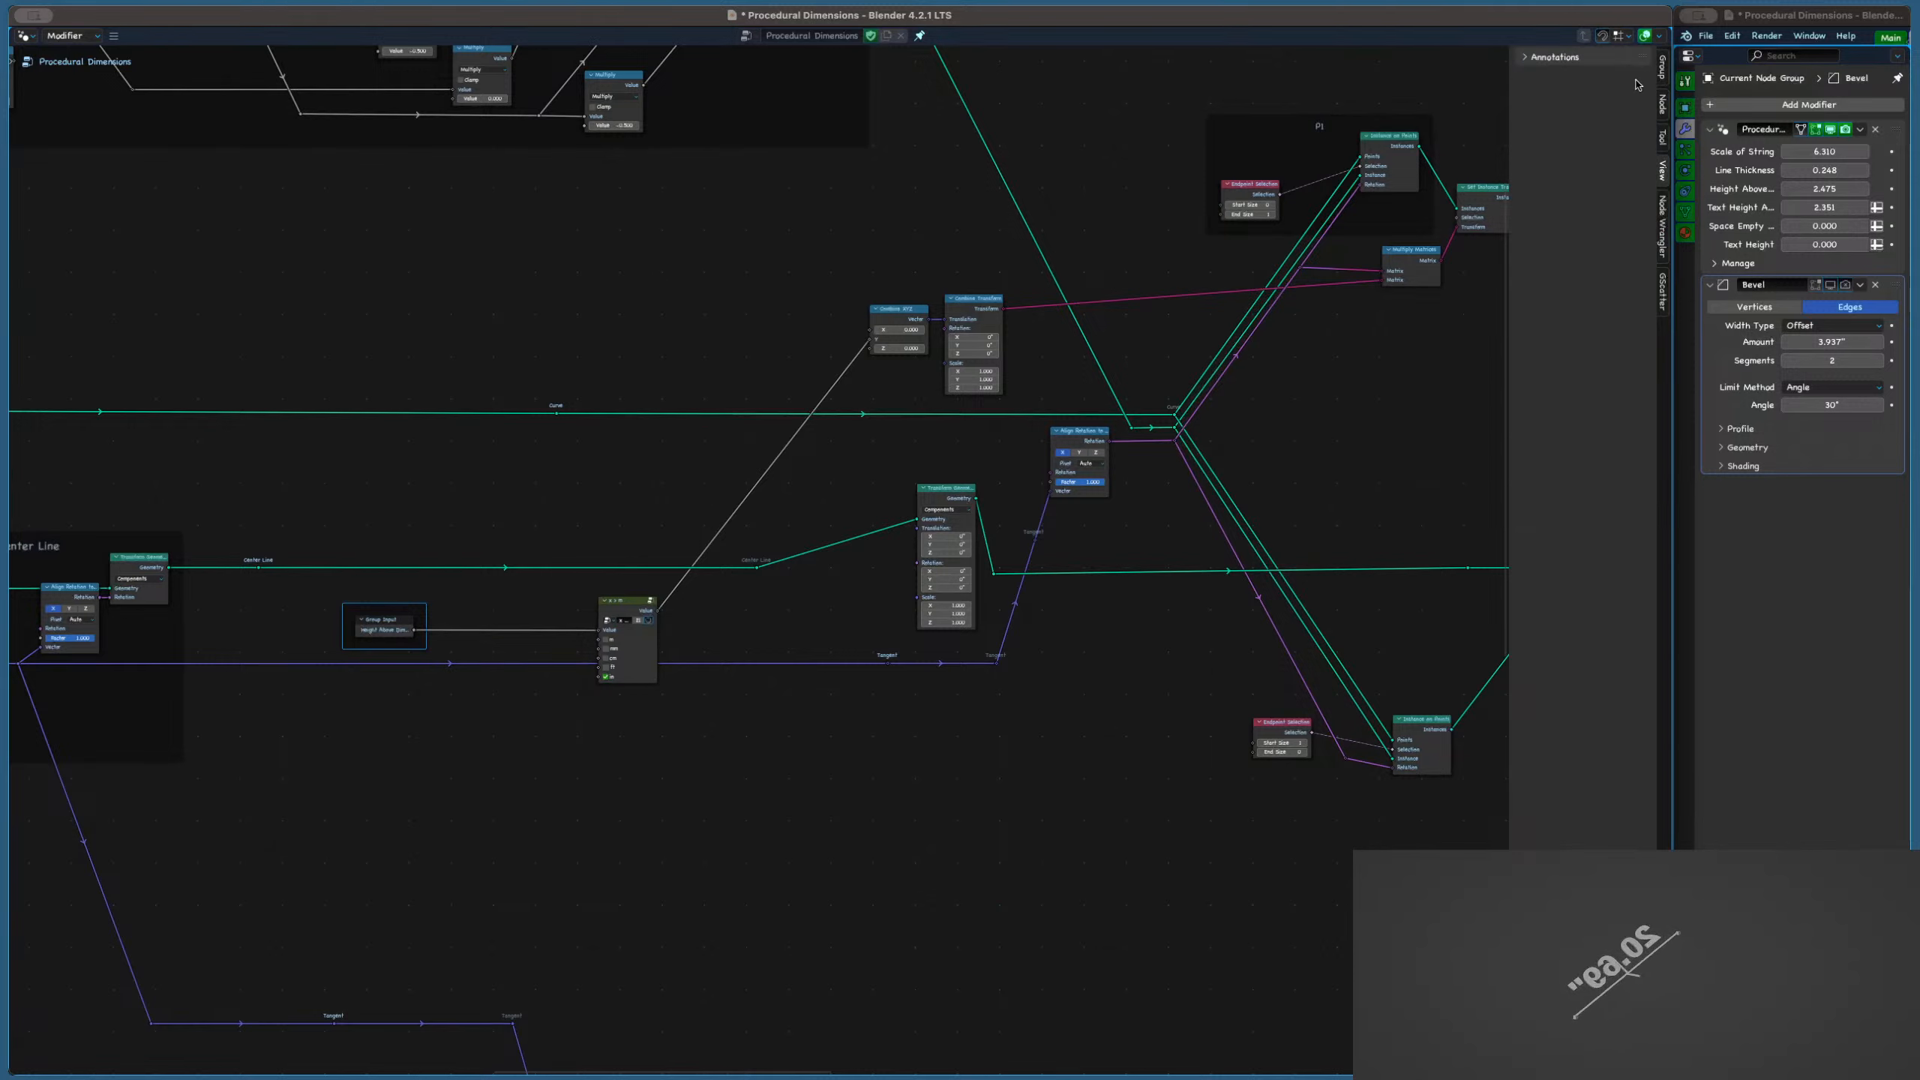
left_click(1664, 103)
left_click(1562, 146)
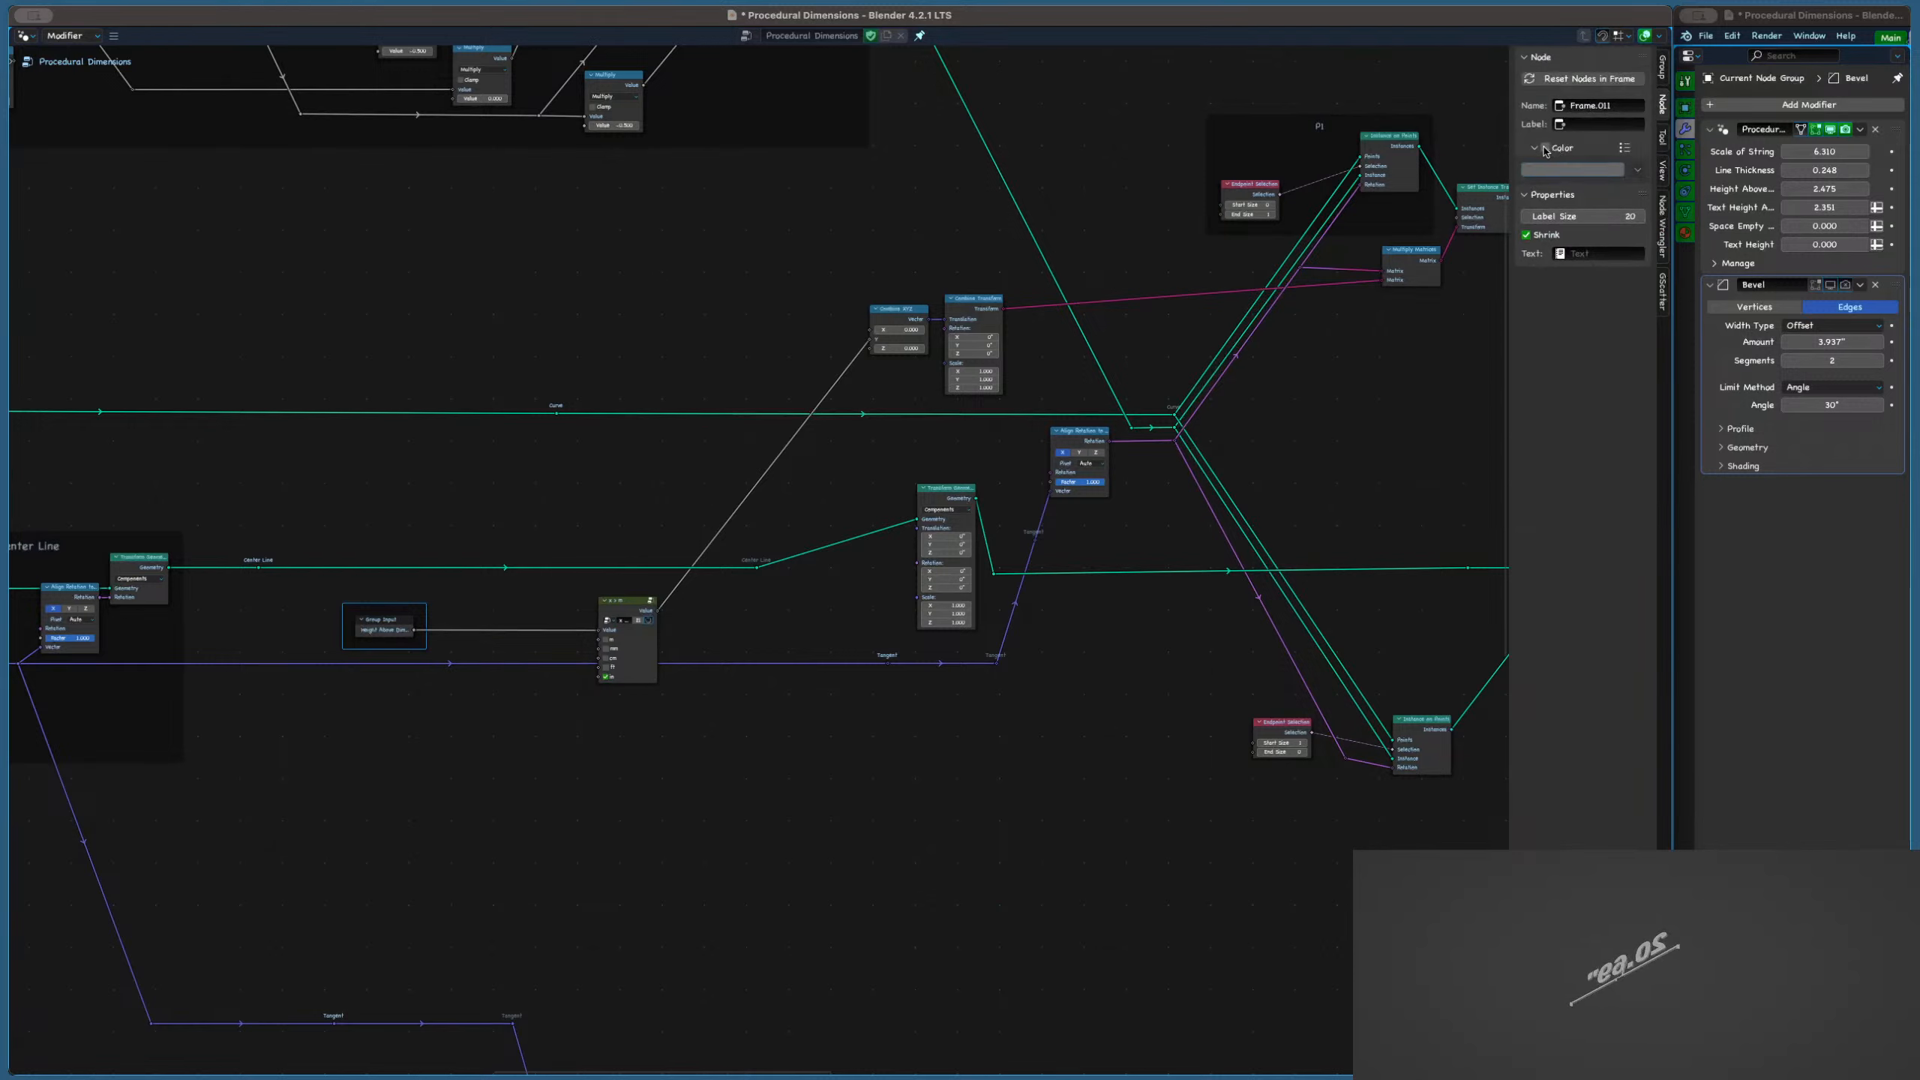
Enable a custom color for the Group Input frame, sample magenta from the matrix wire, and save the file
left_click(1546, 148)
left_click(1548, 169)
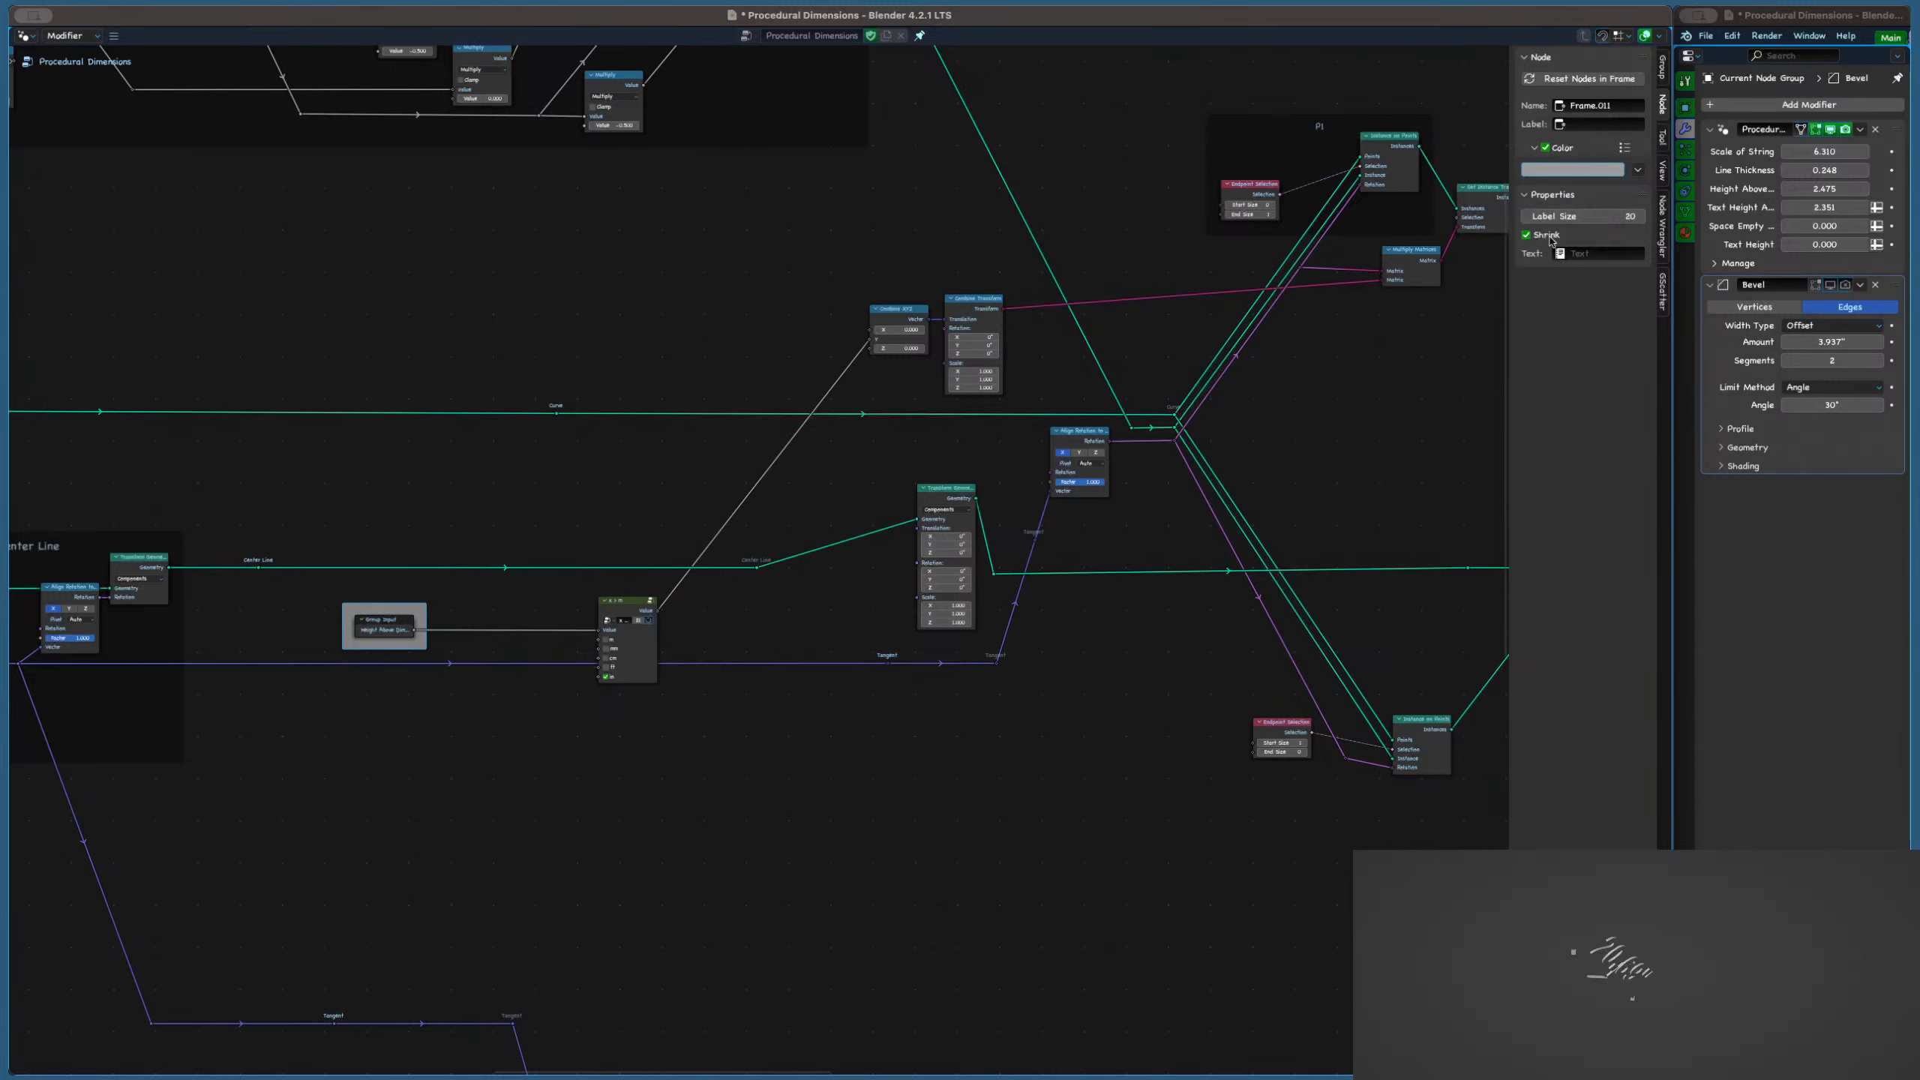
scroll(1477, 224, "up", 6)
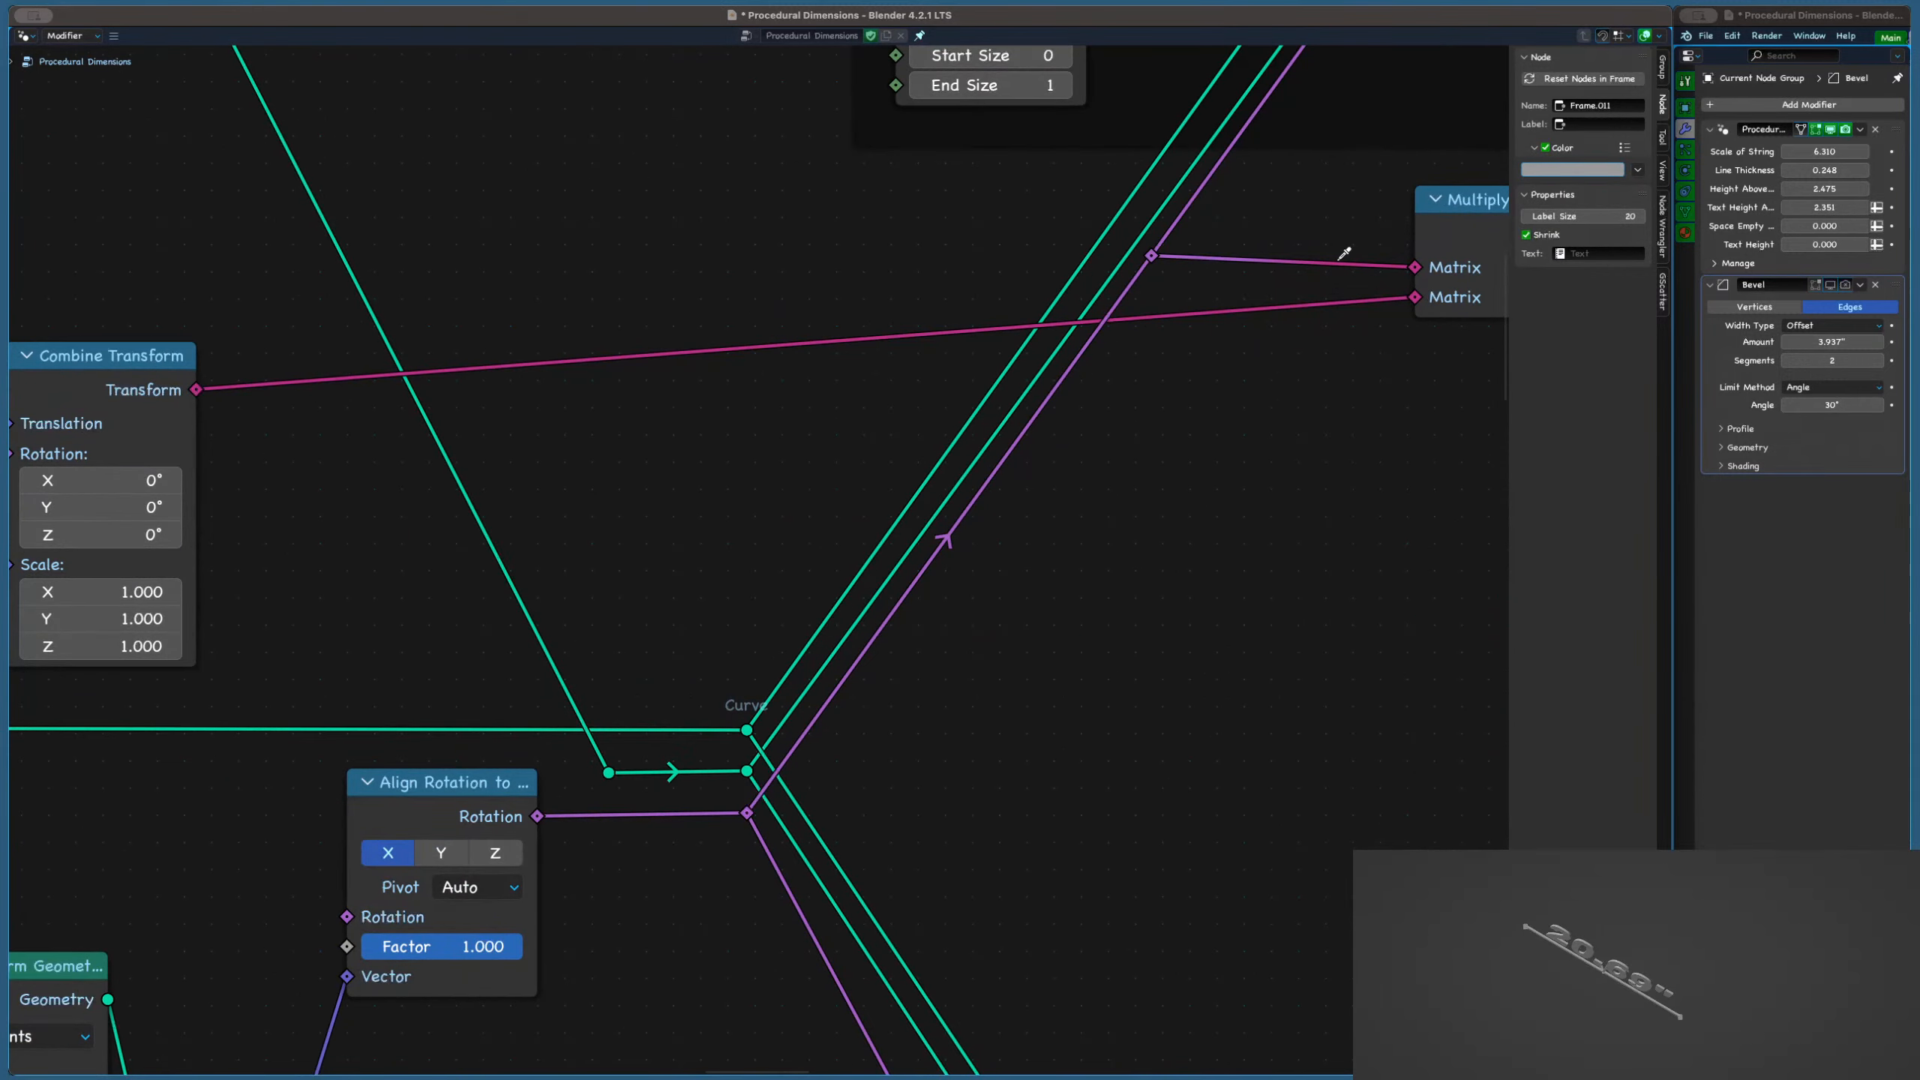
scroll(1256, 385, "down", 8)
middle_click_drag(730, 357, 784, 339)
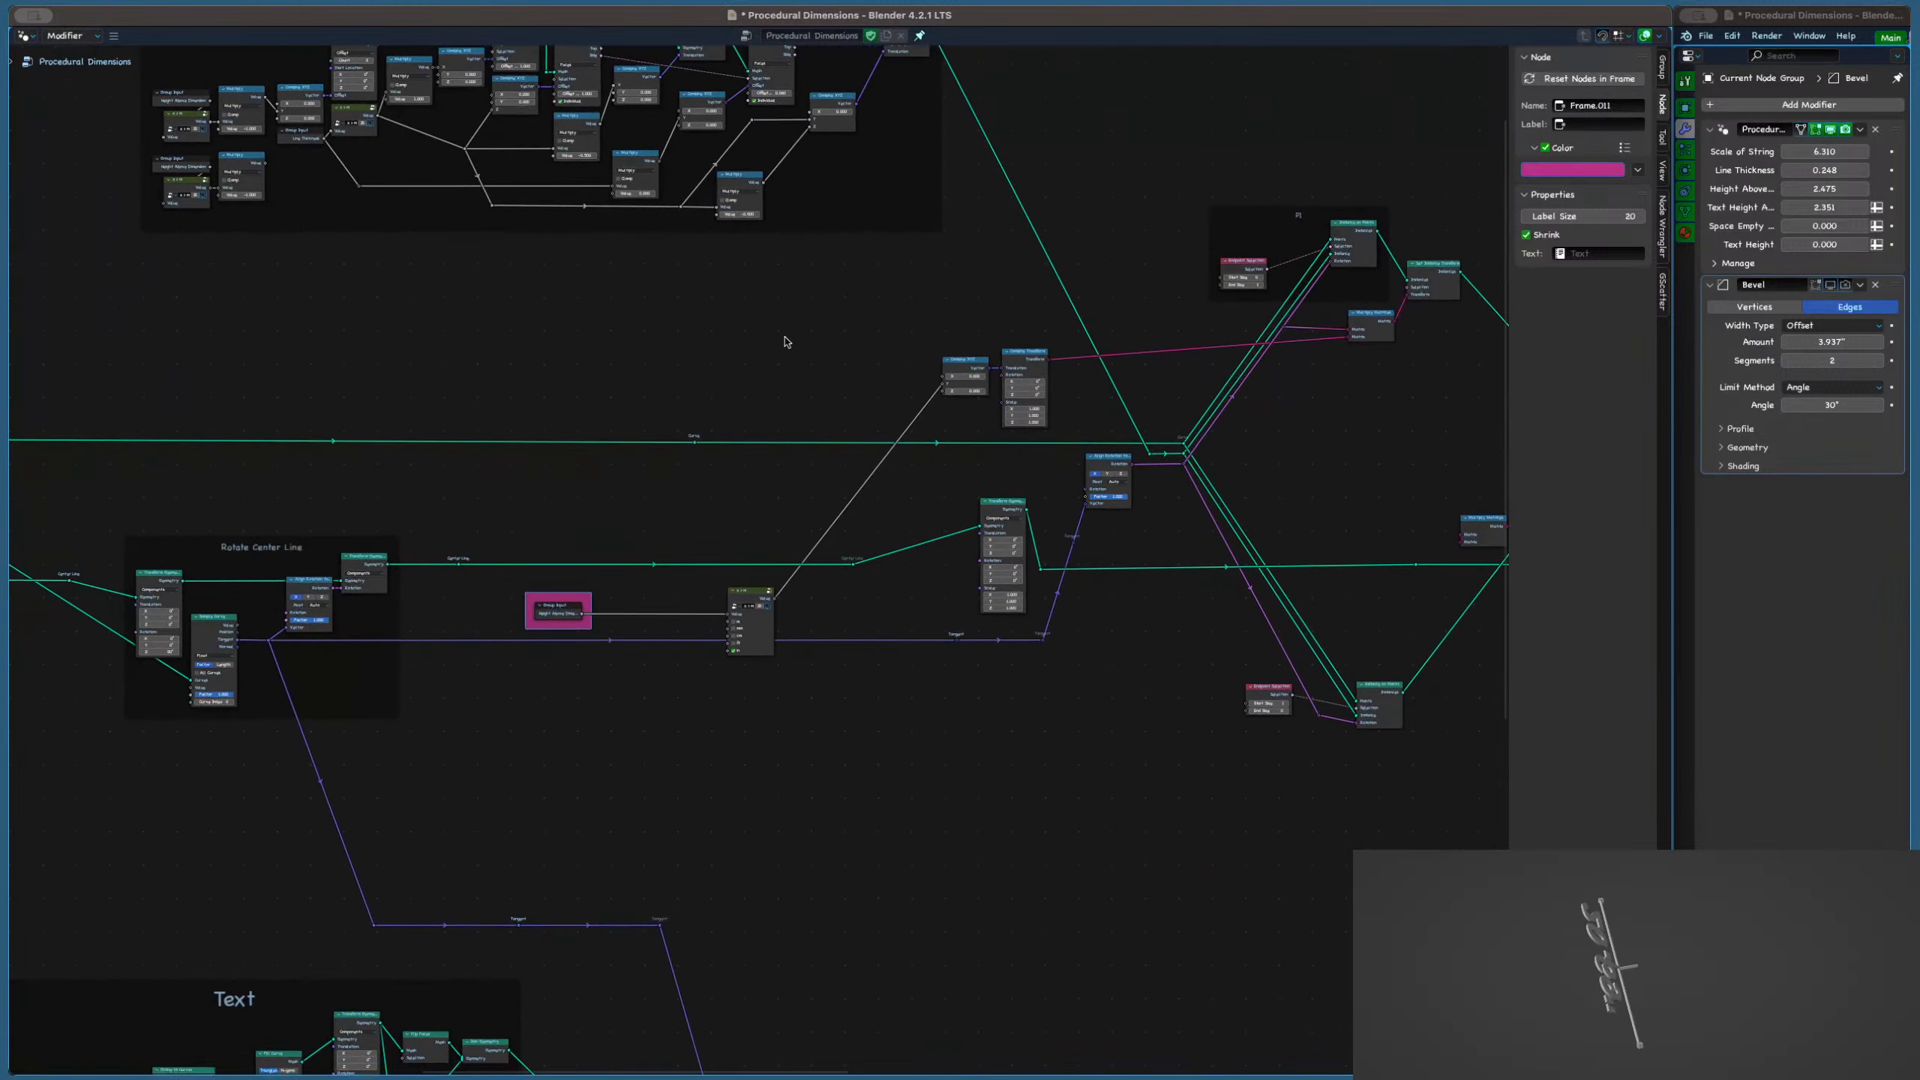
key("n")
middle_click_drag(989, 353, 900, 369)
middle_click_drag(1063, 354, 947, 390)
key("ctrl+s")
middle_click_drag(1003, 329, 892, 318)
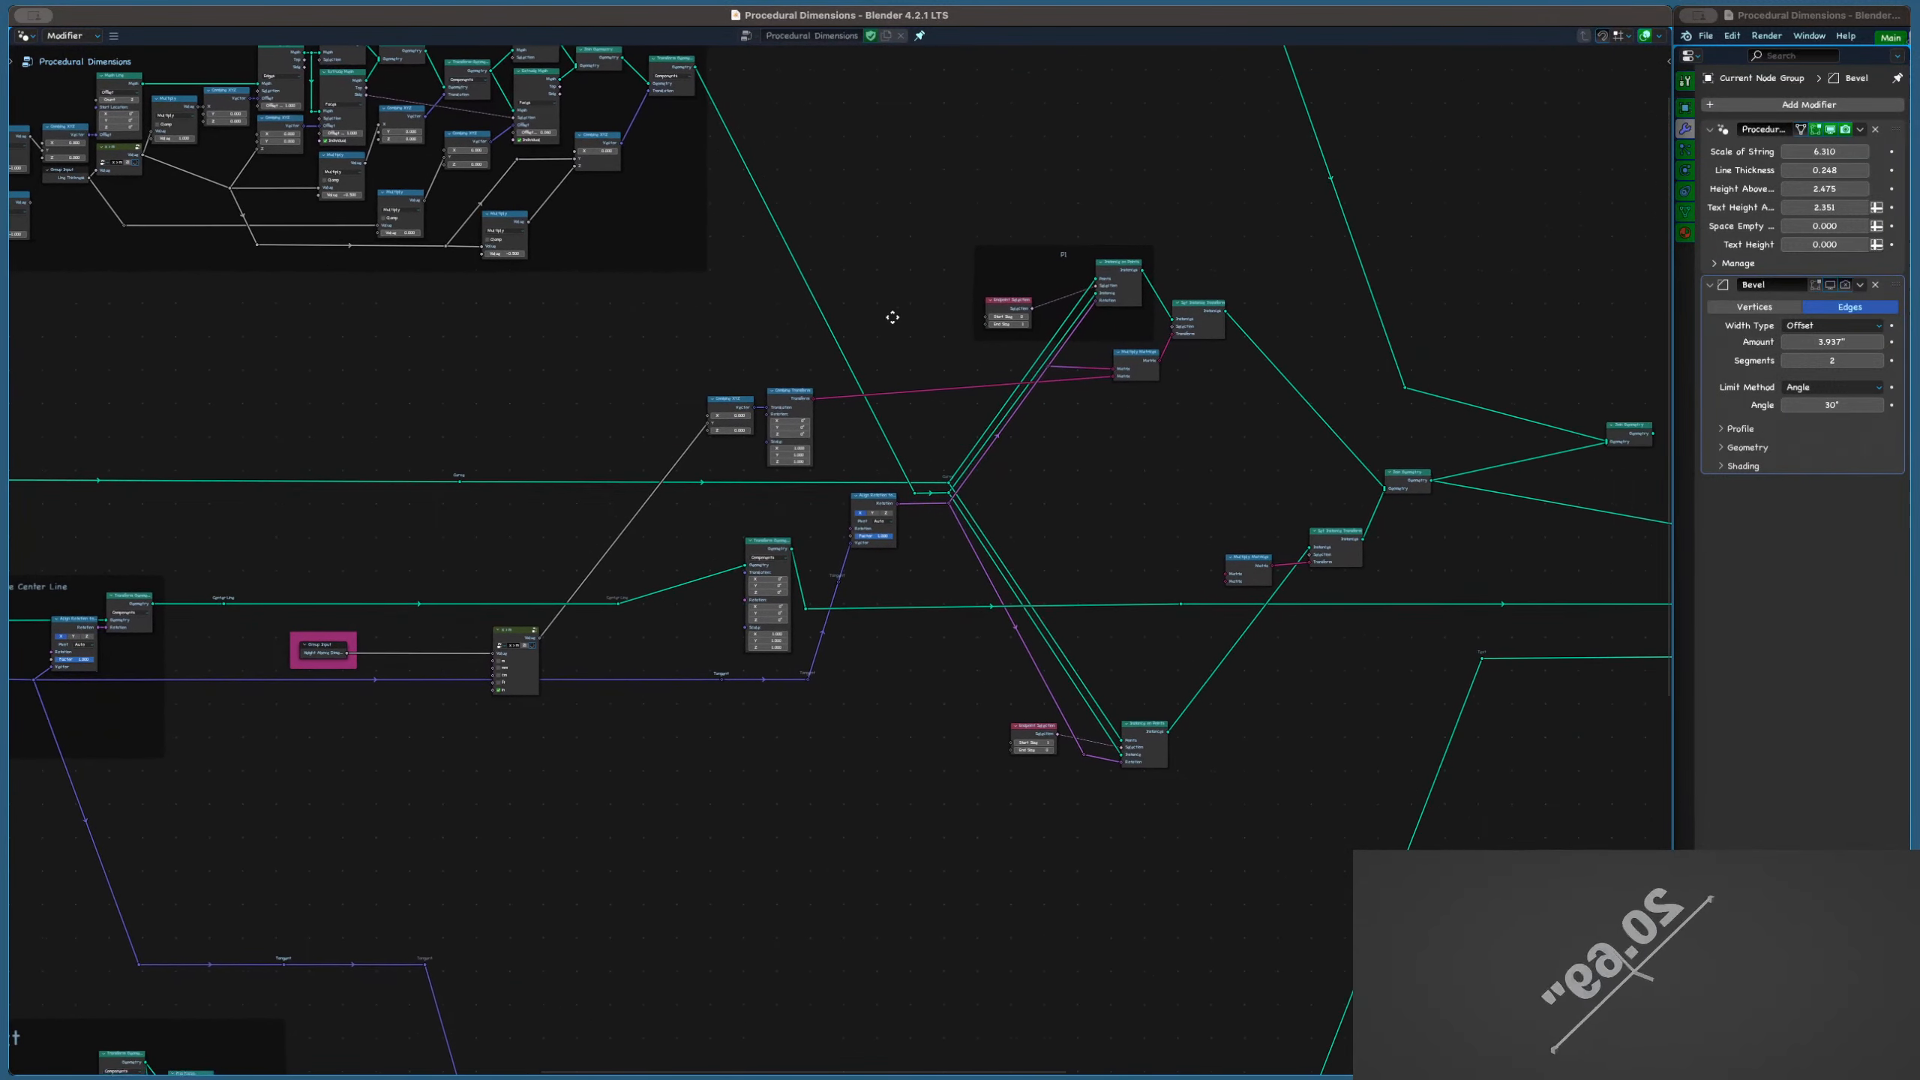
Nudge the lower Endpoint Selection closer to its Instance on Points and straighten the rotation wire into the Rotation input
scroll(823, 501, "up", 5)
scroll(820, 497, "up", 2)
middle_click_drag(820, 485, 922, 396)
scroll(1058, 370, "down", 2)
middle_click_drag(1232, 346, 864, 502)
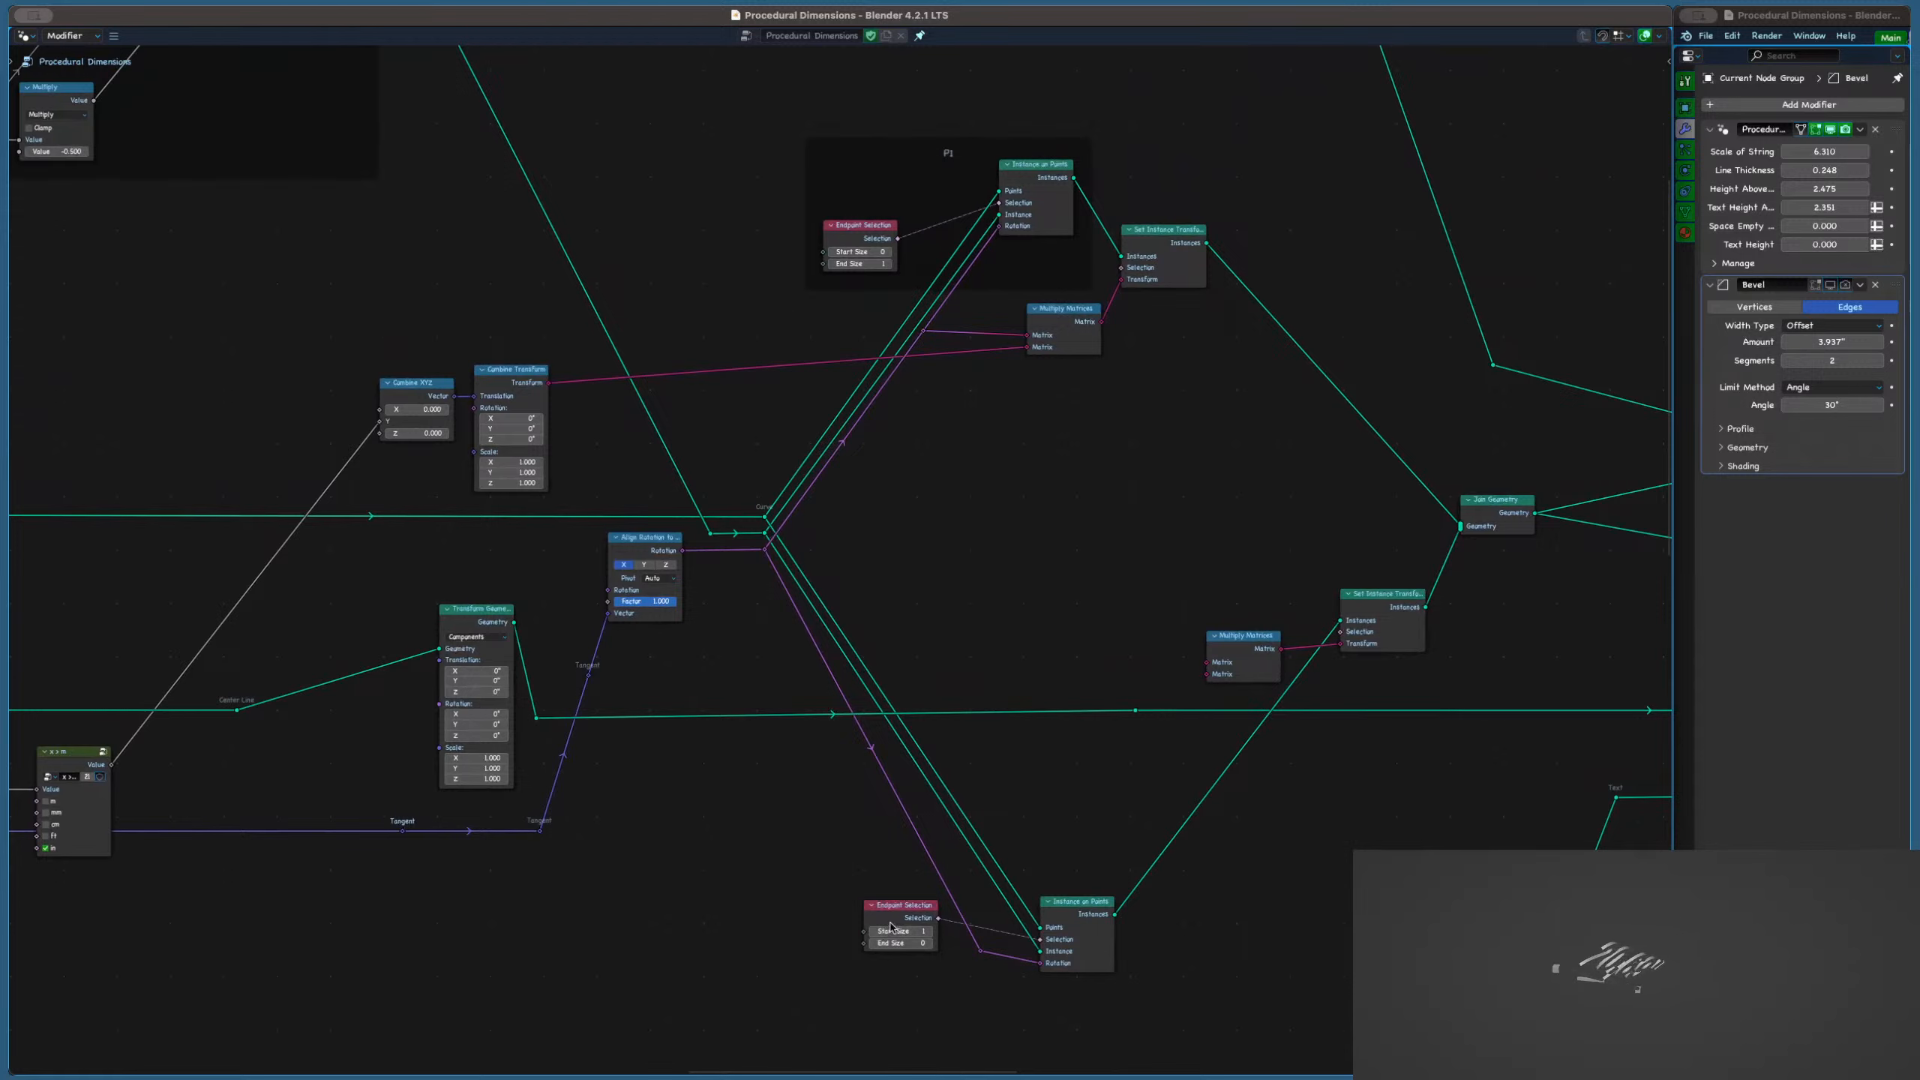
left_click_drag(891, 927, 1031, 963)
scroll(1030, 963, "up", 4)
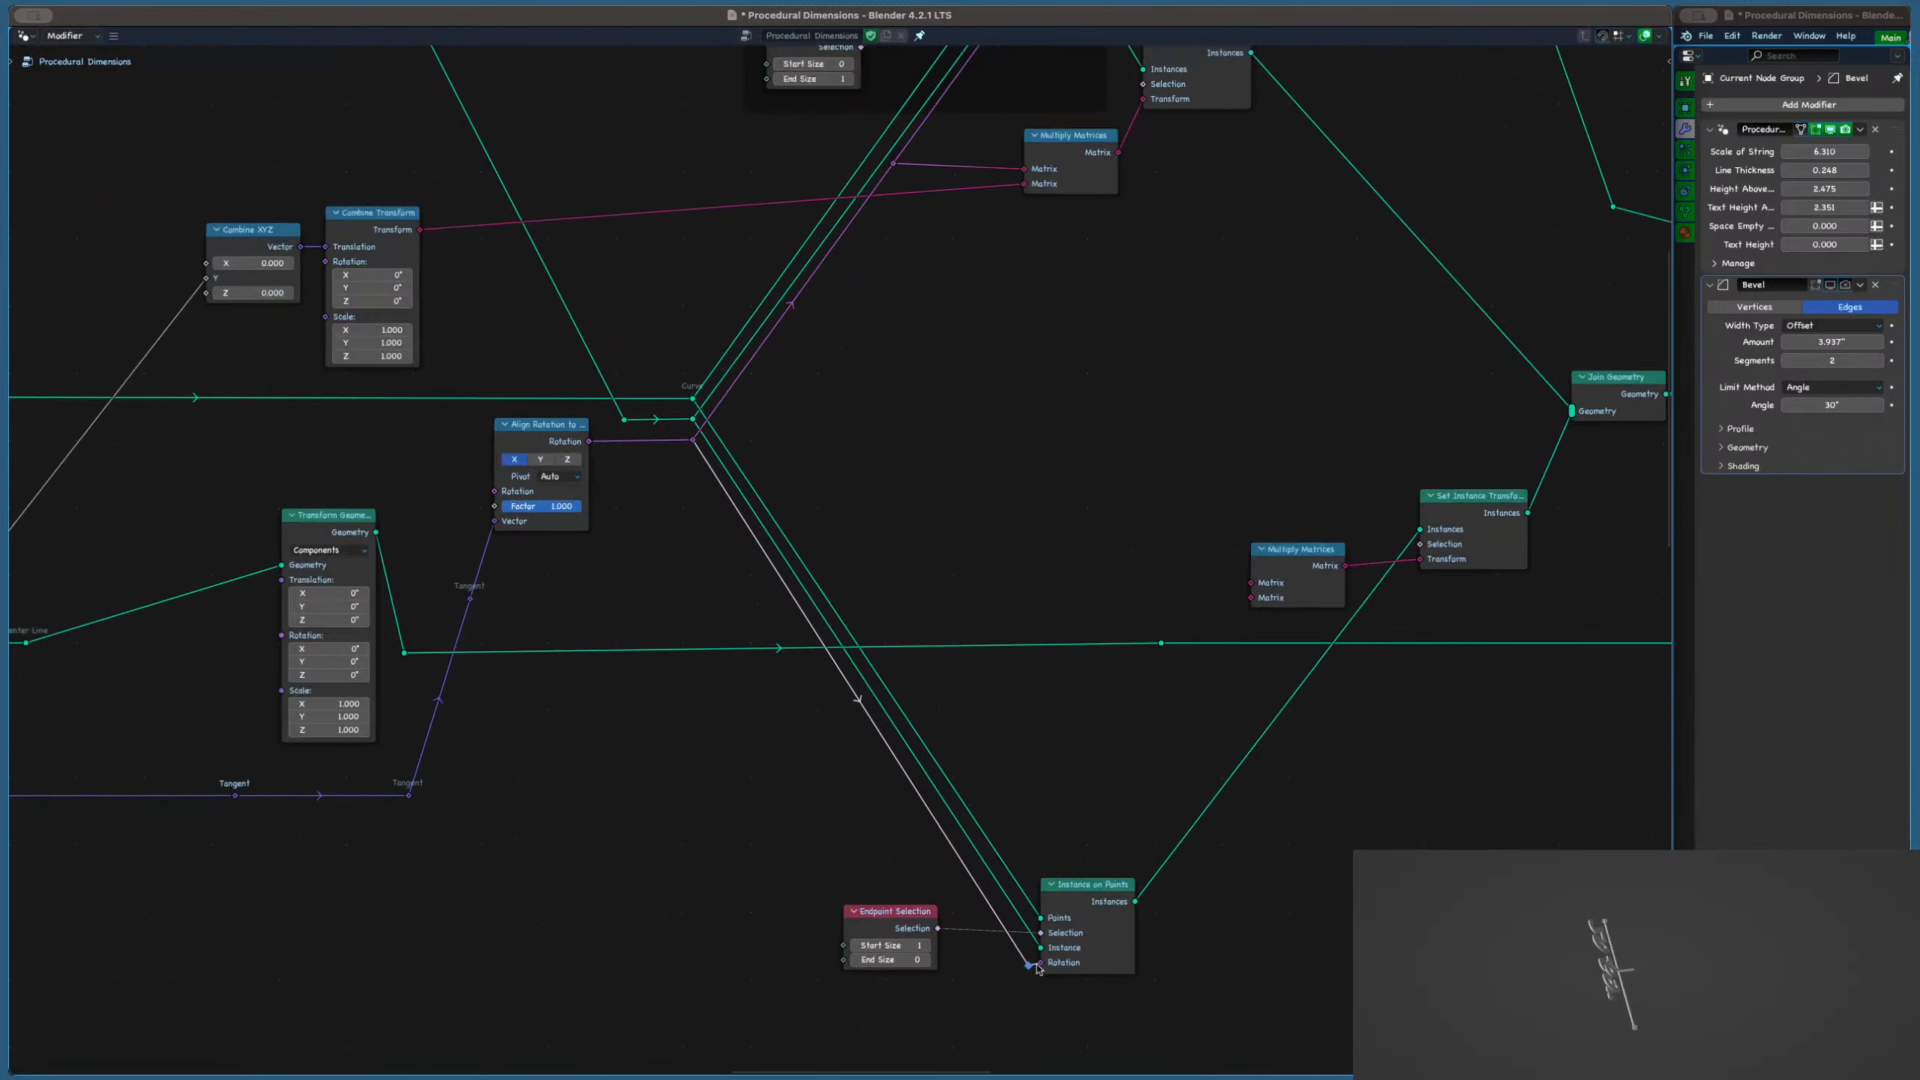
scroll(1022, 967, "down", 2)
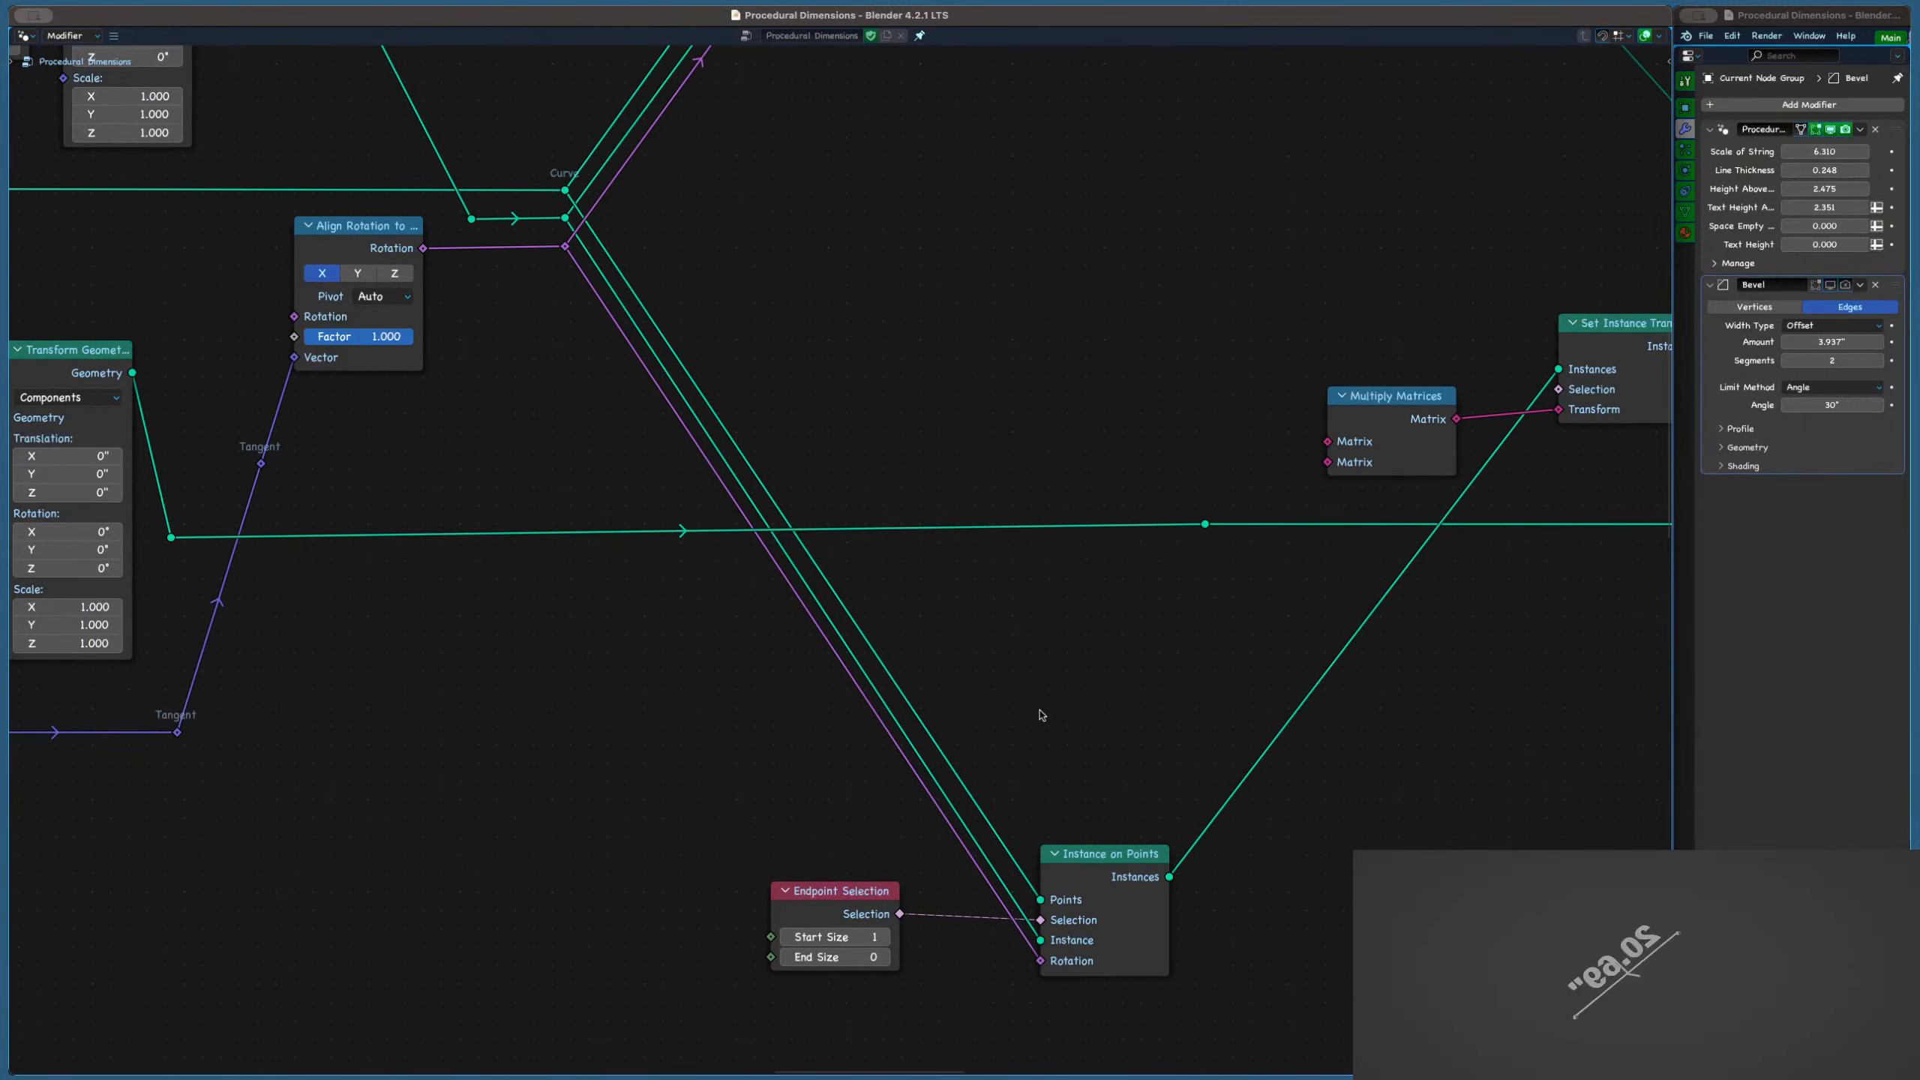
Raise the Combine XYZ and Combine Transform nodes together toward the level of the upper Multiply Matrices node
scroll(1016, 408, "down", 3)
middle_click_drag(1015, 408, 1006, 578)
scroll(973, 423, "up", 2)
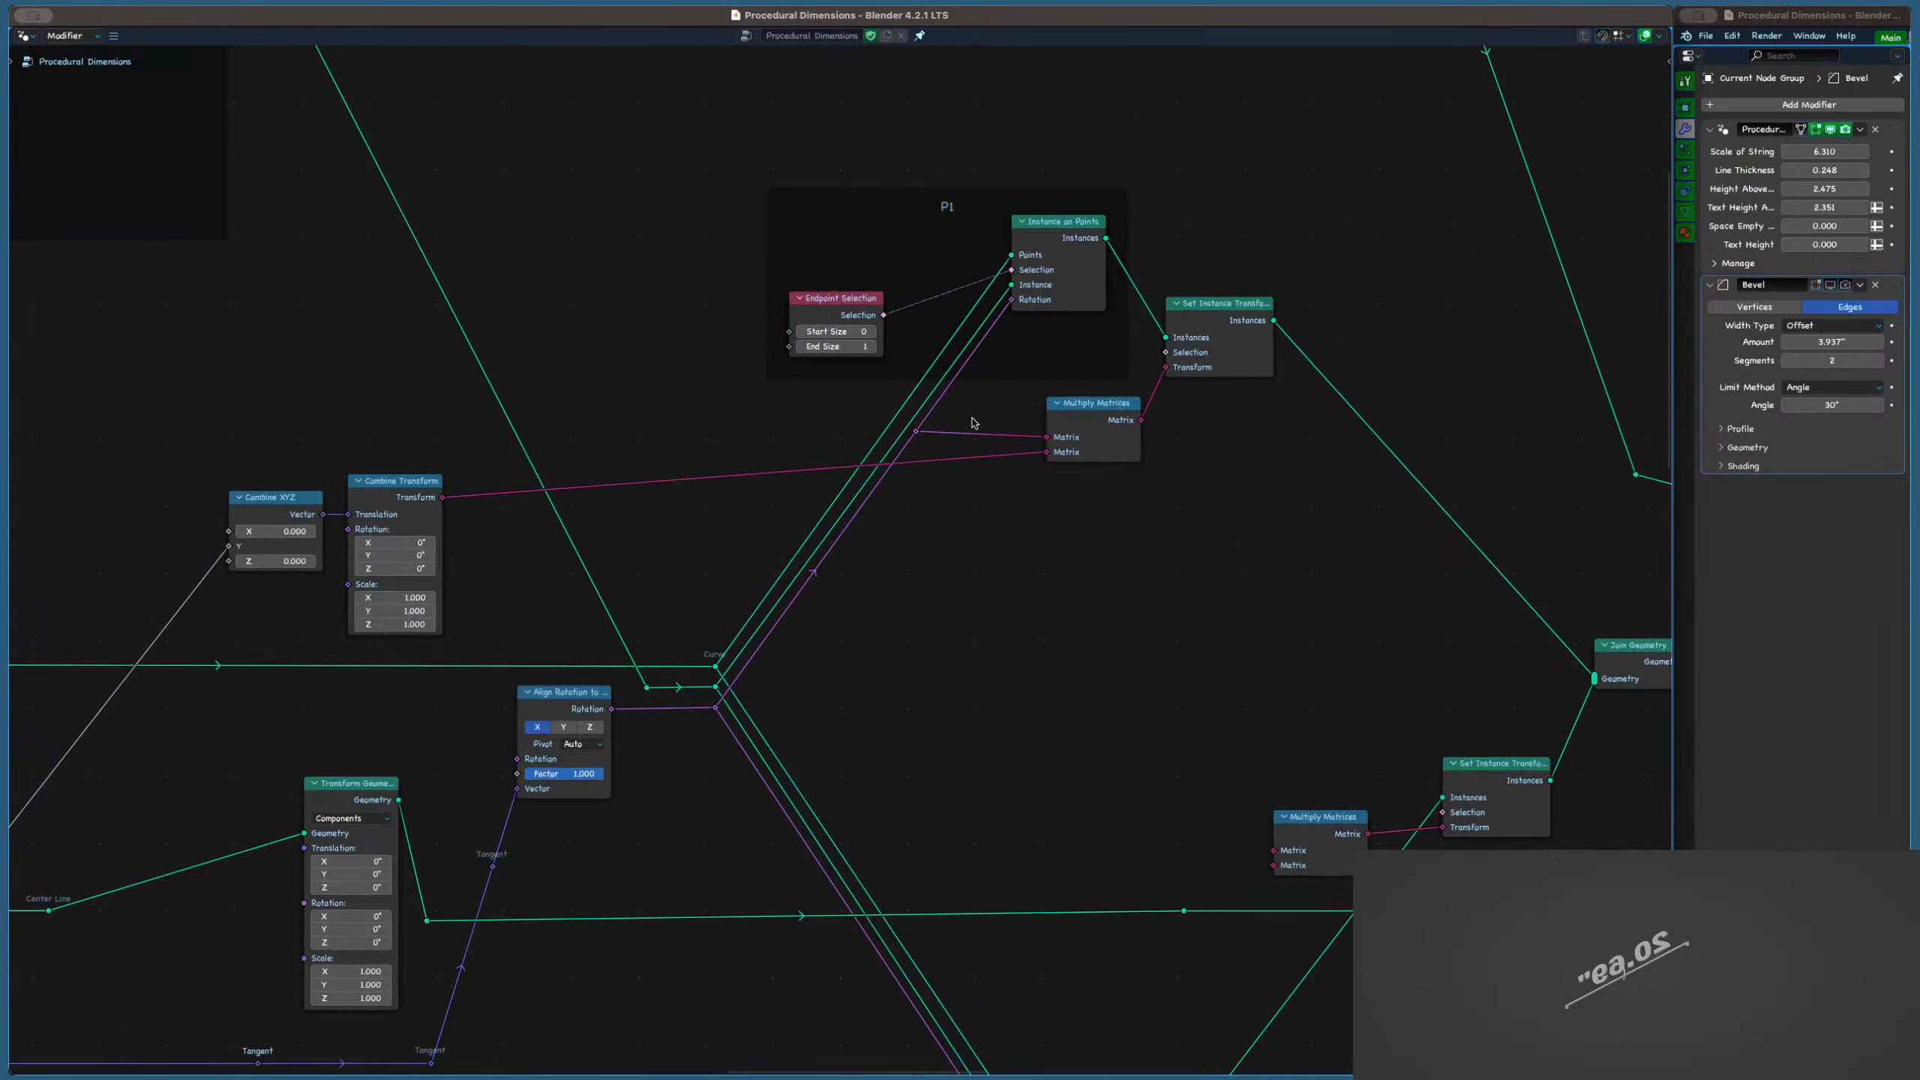
left_click(1073, 423)
middle_click_drag(236, 482, 415, 416)
left_click_drag(319, 385, 671, 526)
key("g")
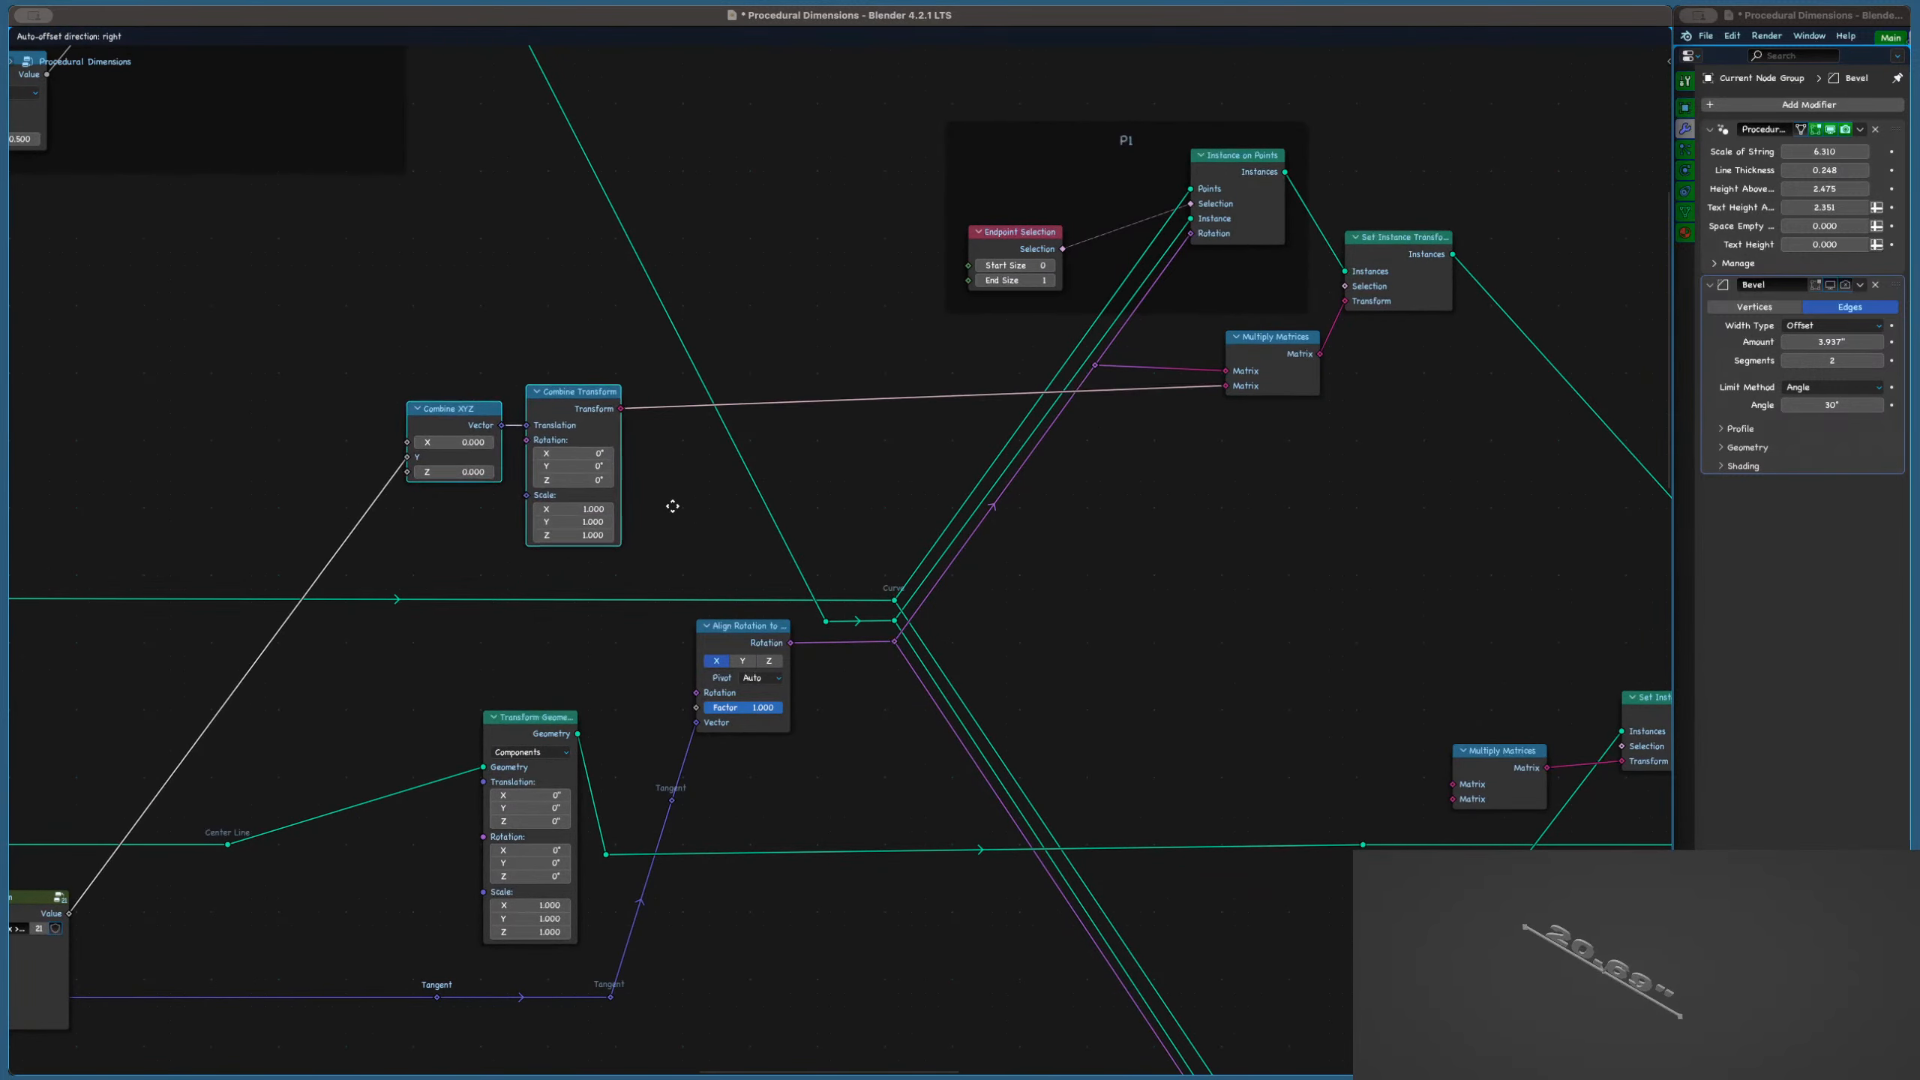
left_click(673, 504)
Move the reroute on the upper rotation wire level with the first Matrix input of Multiply Matrices
scroll(1100, 364, "up", 10)
left_click(1084, 366)
key("g")
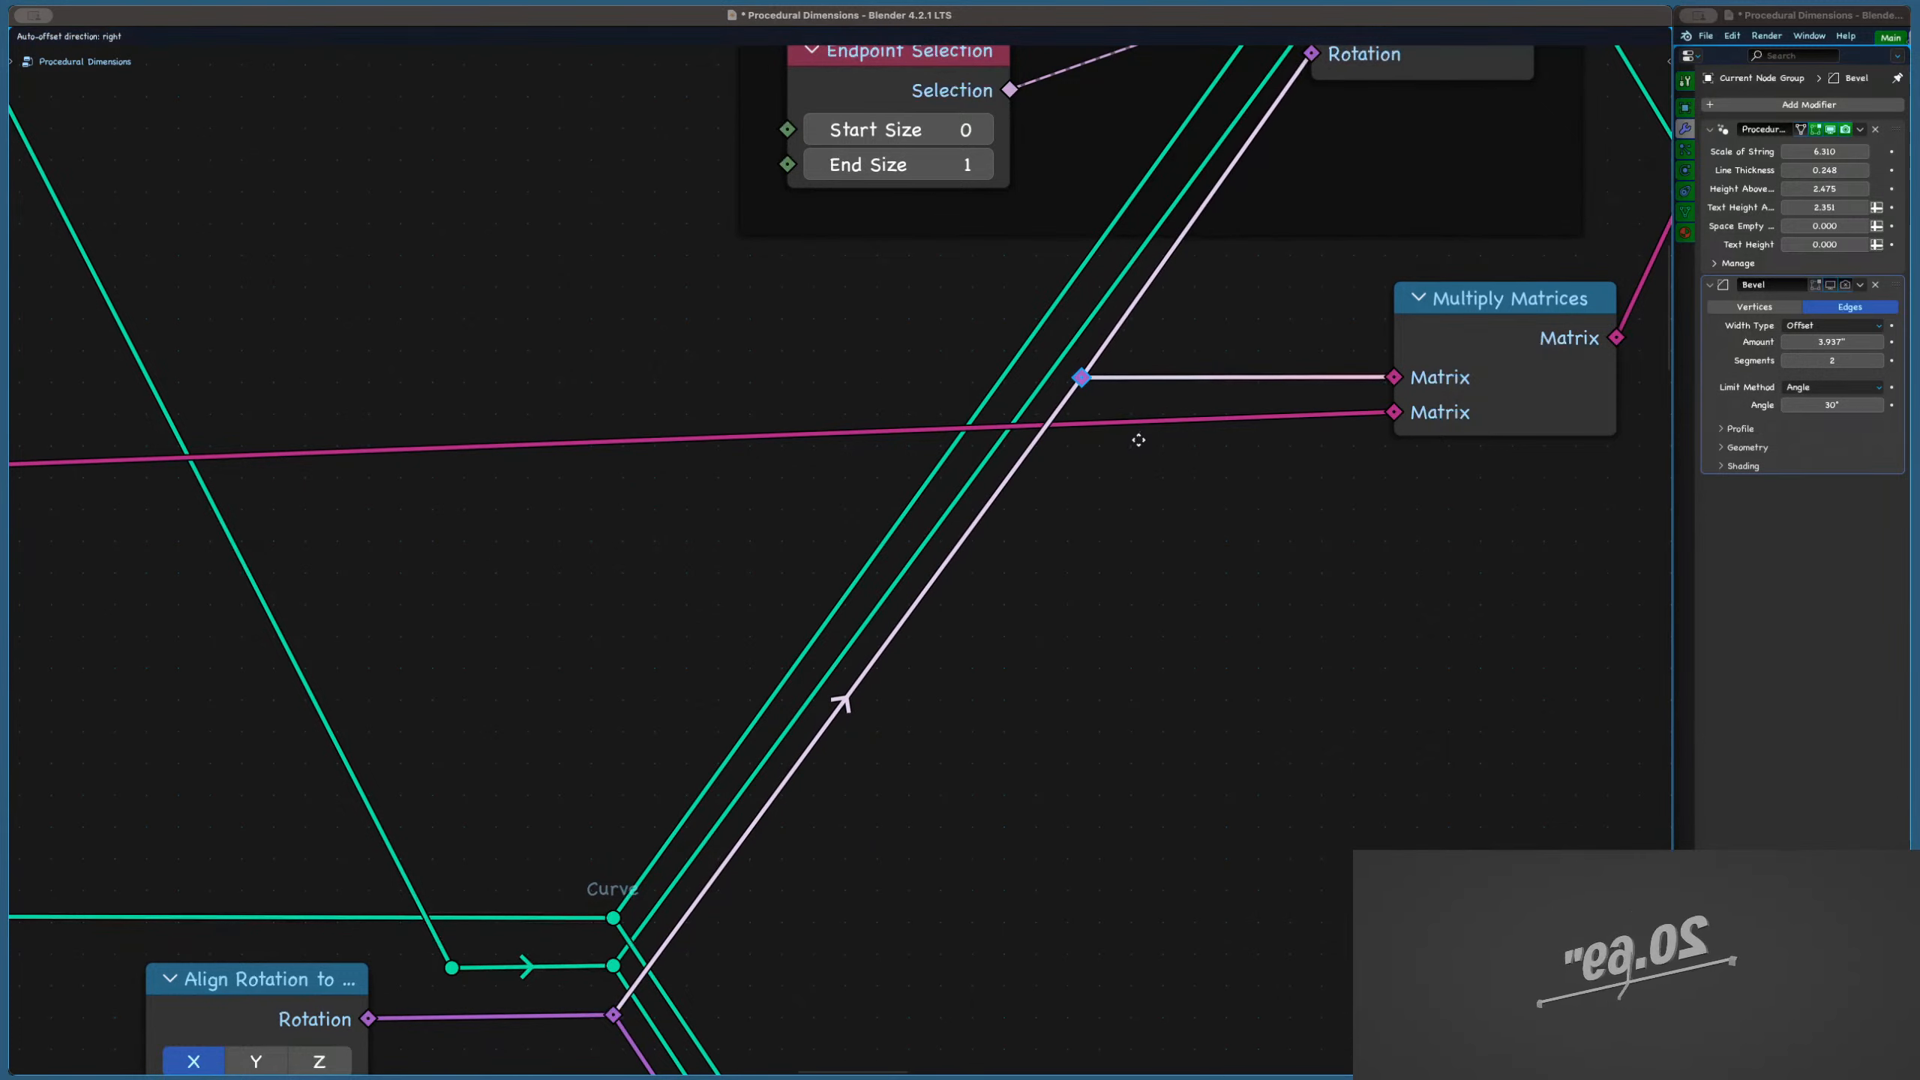
left_click(1138, 442)
scroll(1140, 445, "down", 3)
left_click(1139, 445)
Shift Combine XYZ and Combine Transform upward so the Transform wire runs straight into the second Matrix input
middle_click_drag(562, 562, 766, 526)
left_click_drag(249, 385, 770, 593)
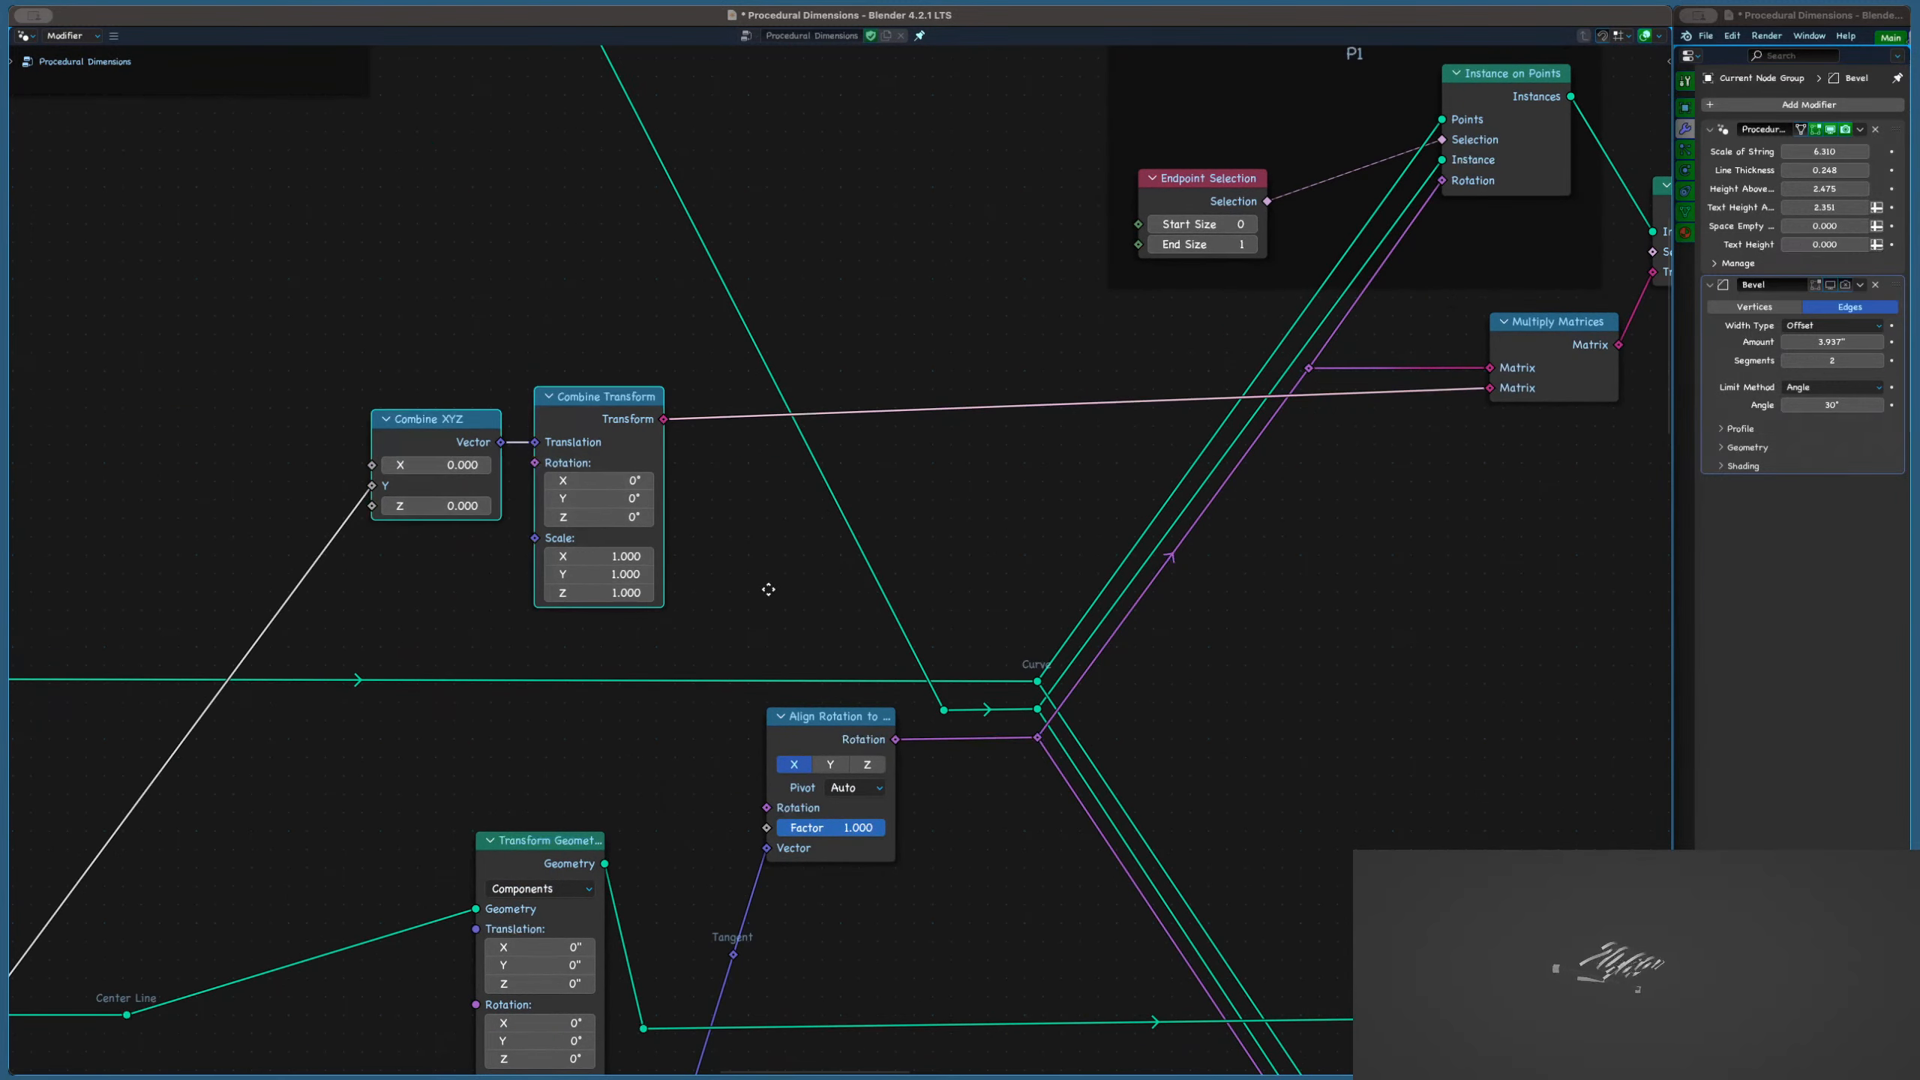
key("g")
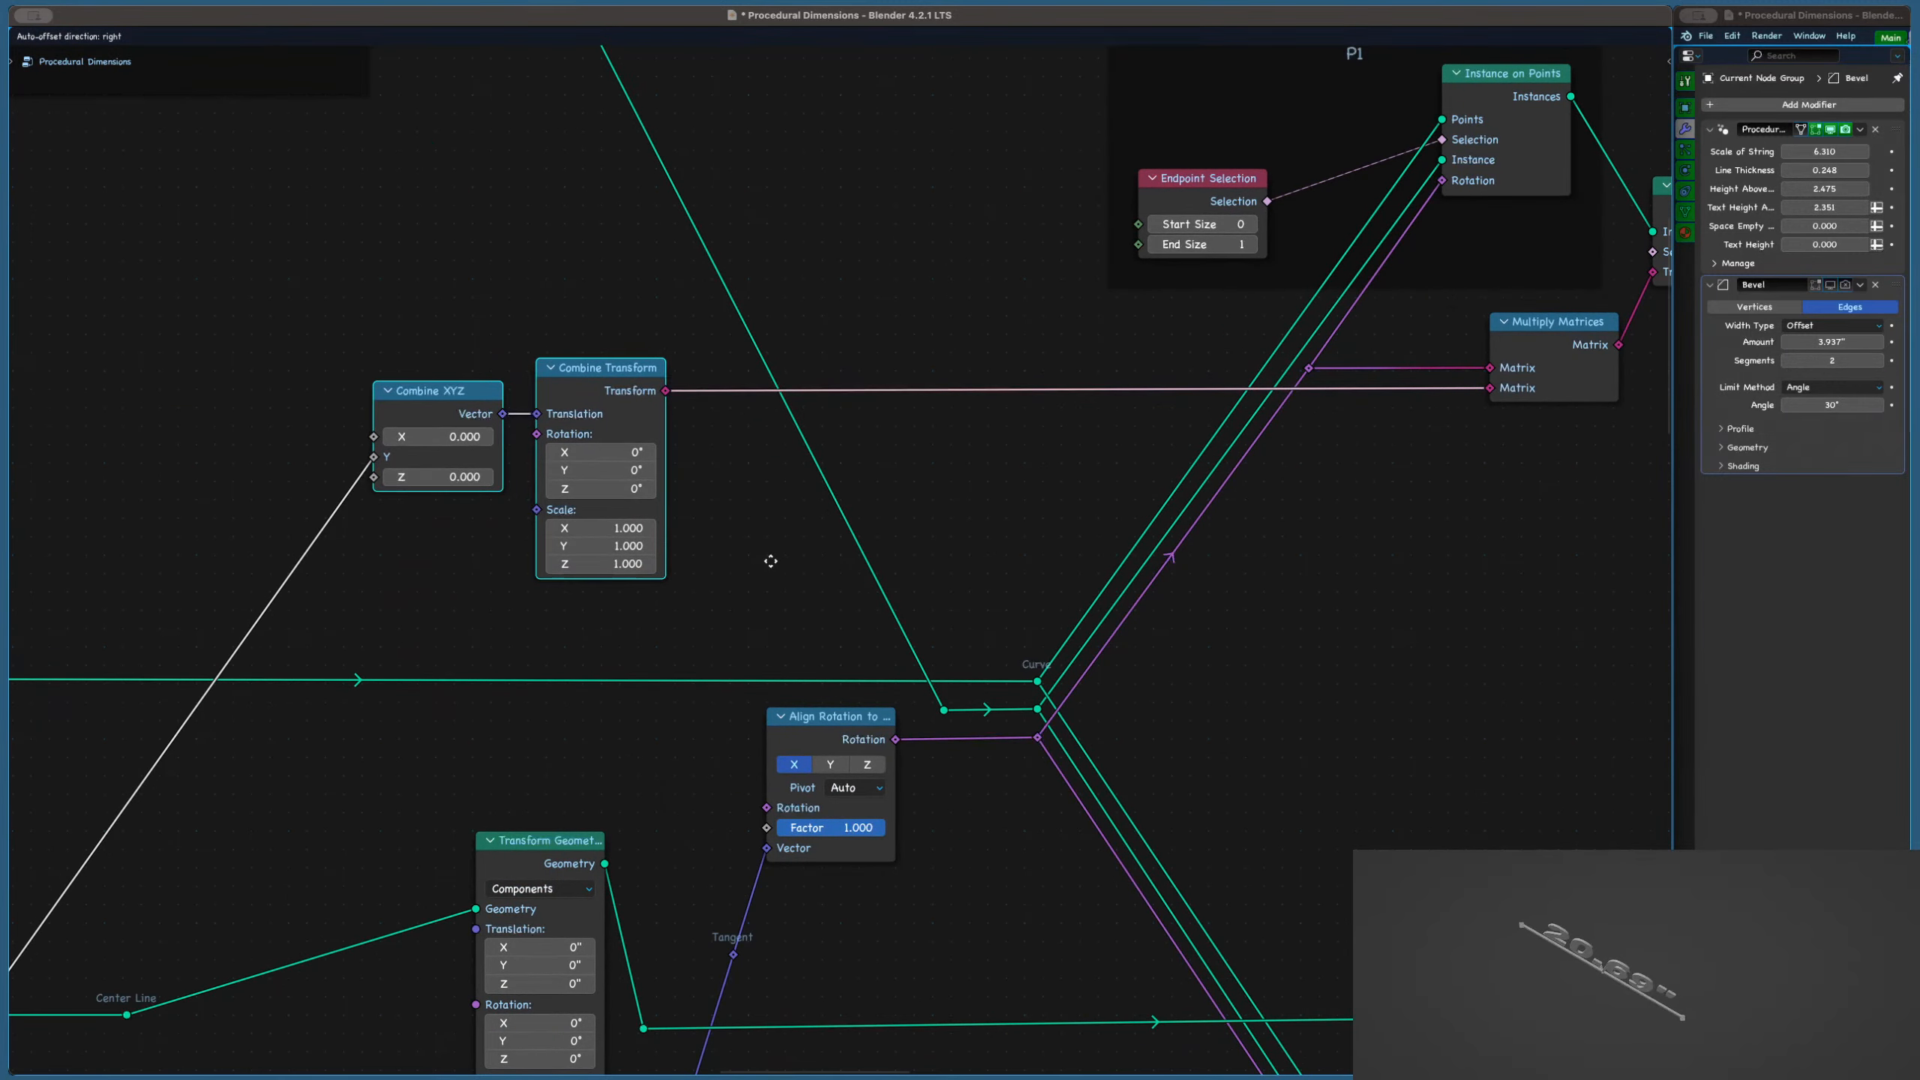
left_click(770, 560)
scroll(959, 458, "up", 2)
scroll(857, 470, "down", 6)
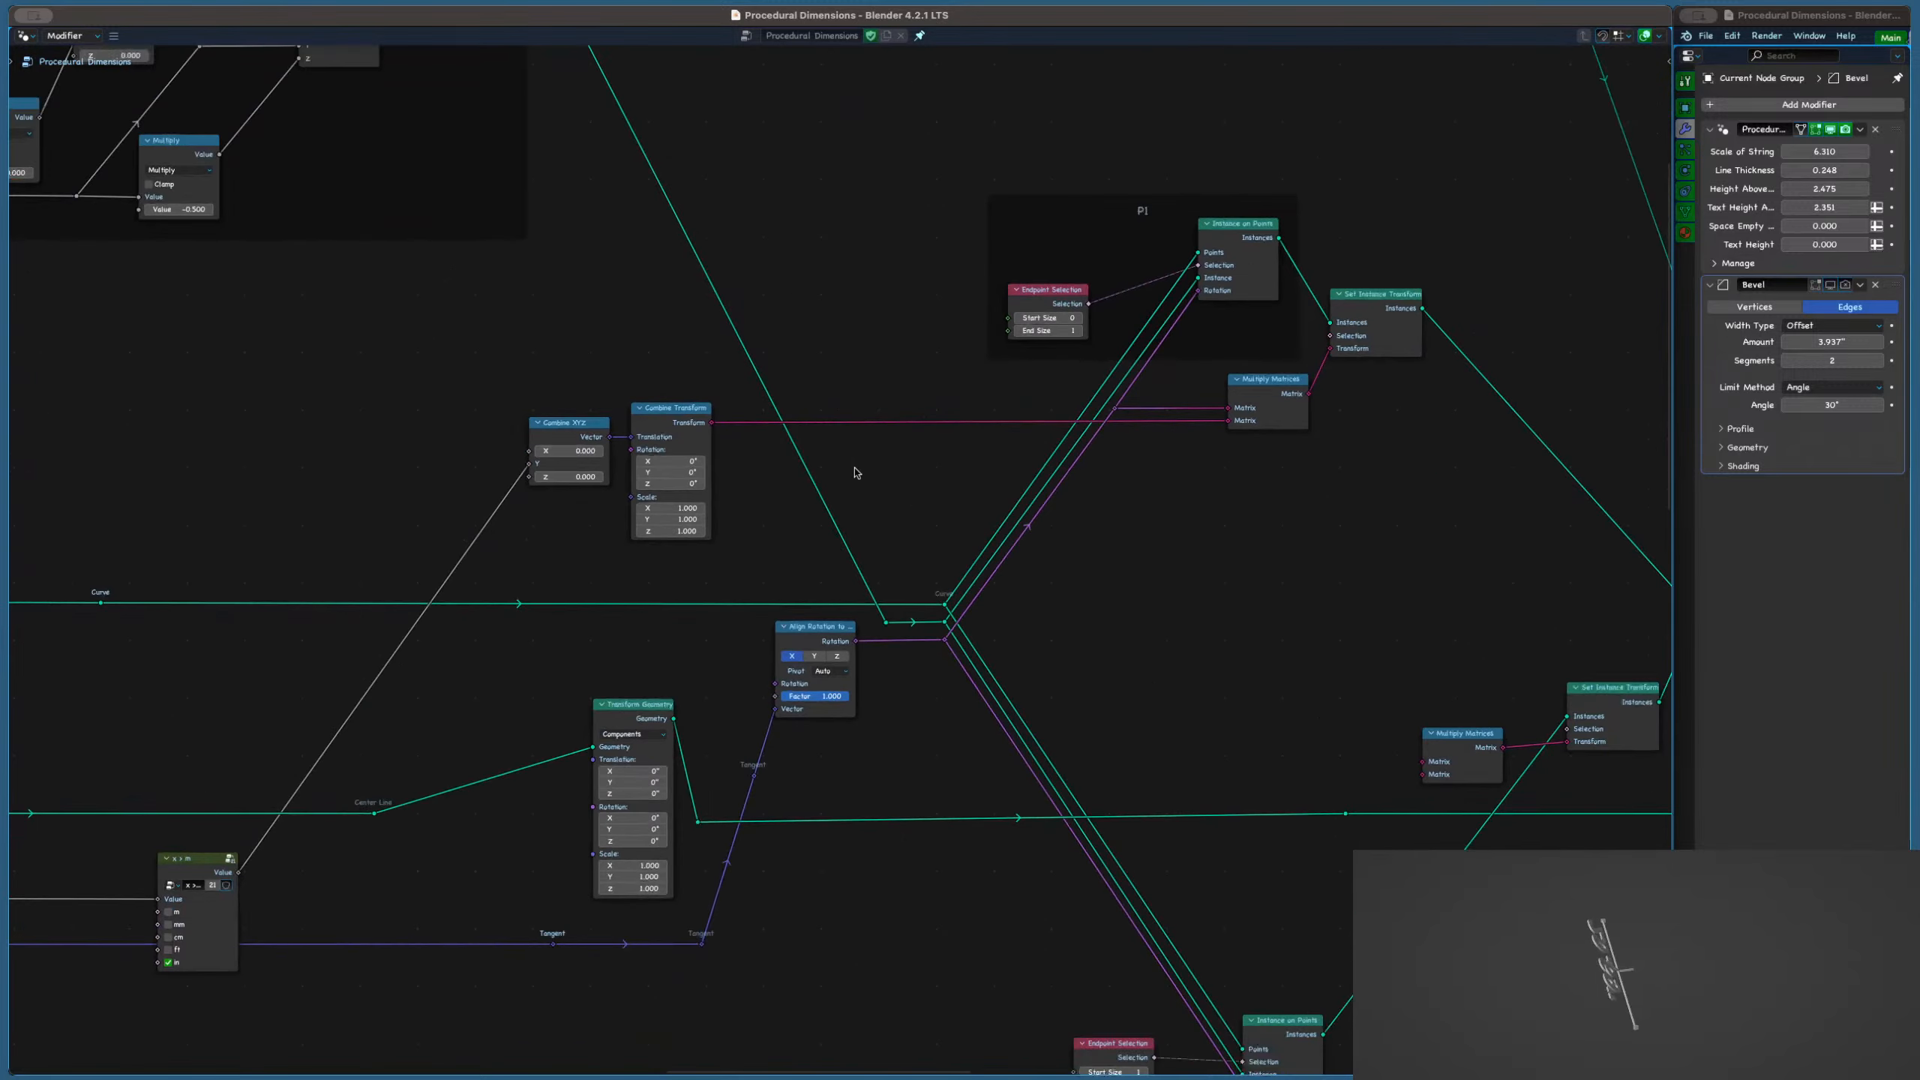
Move the unit-conversion group and the magenta-framed Group Input above the Curve wire, in line with Combine XYZ, and save the file
scroll(573, 613, "up", 2)
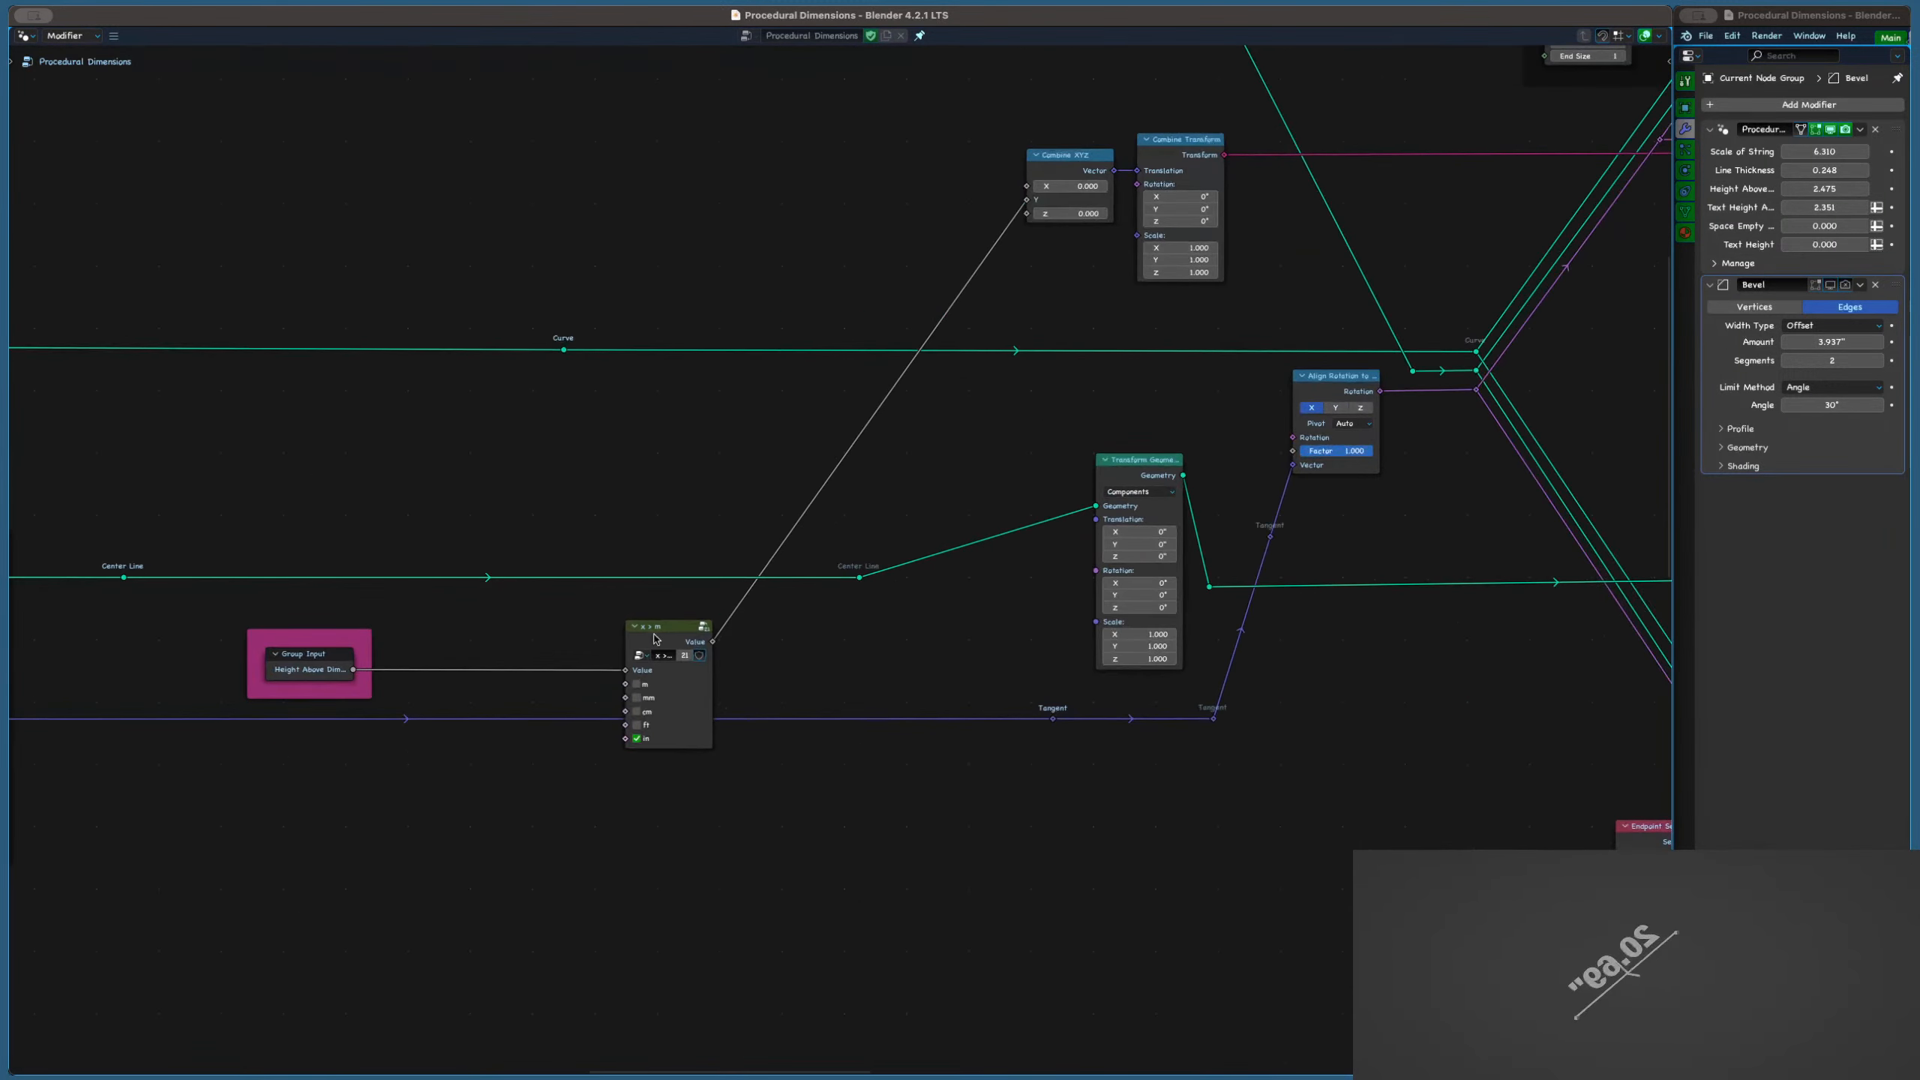
left_click_drag(670, 627, 713, 178)
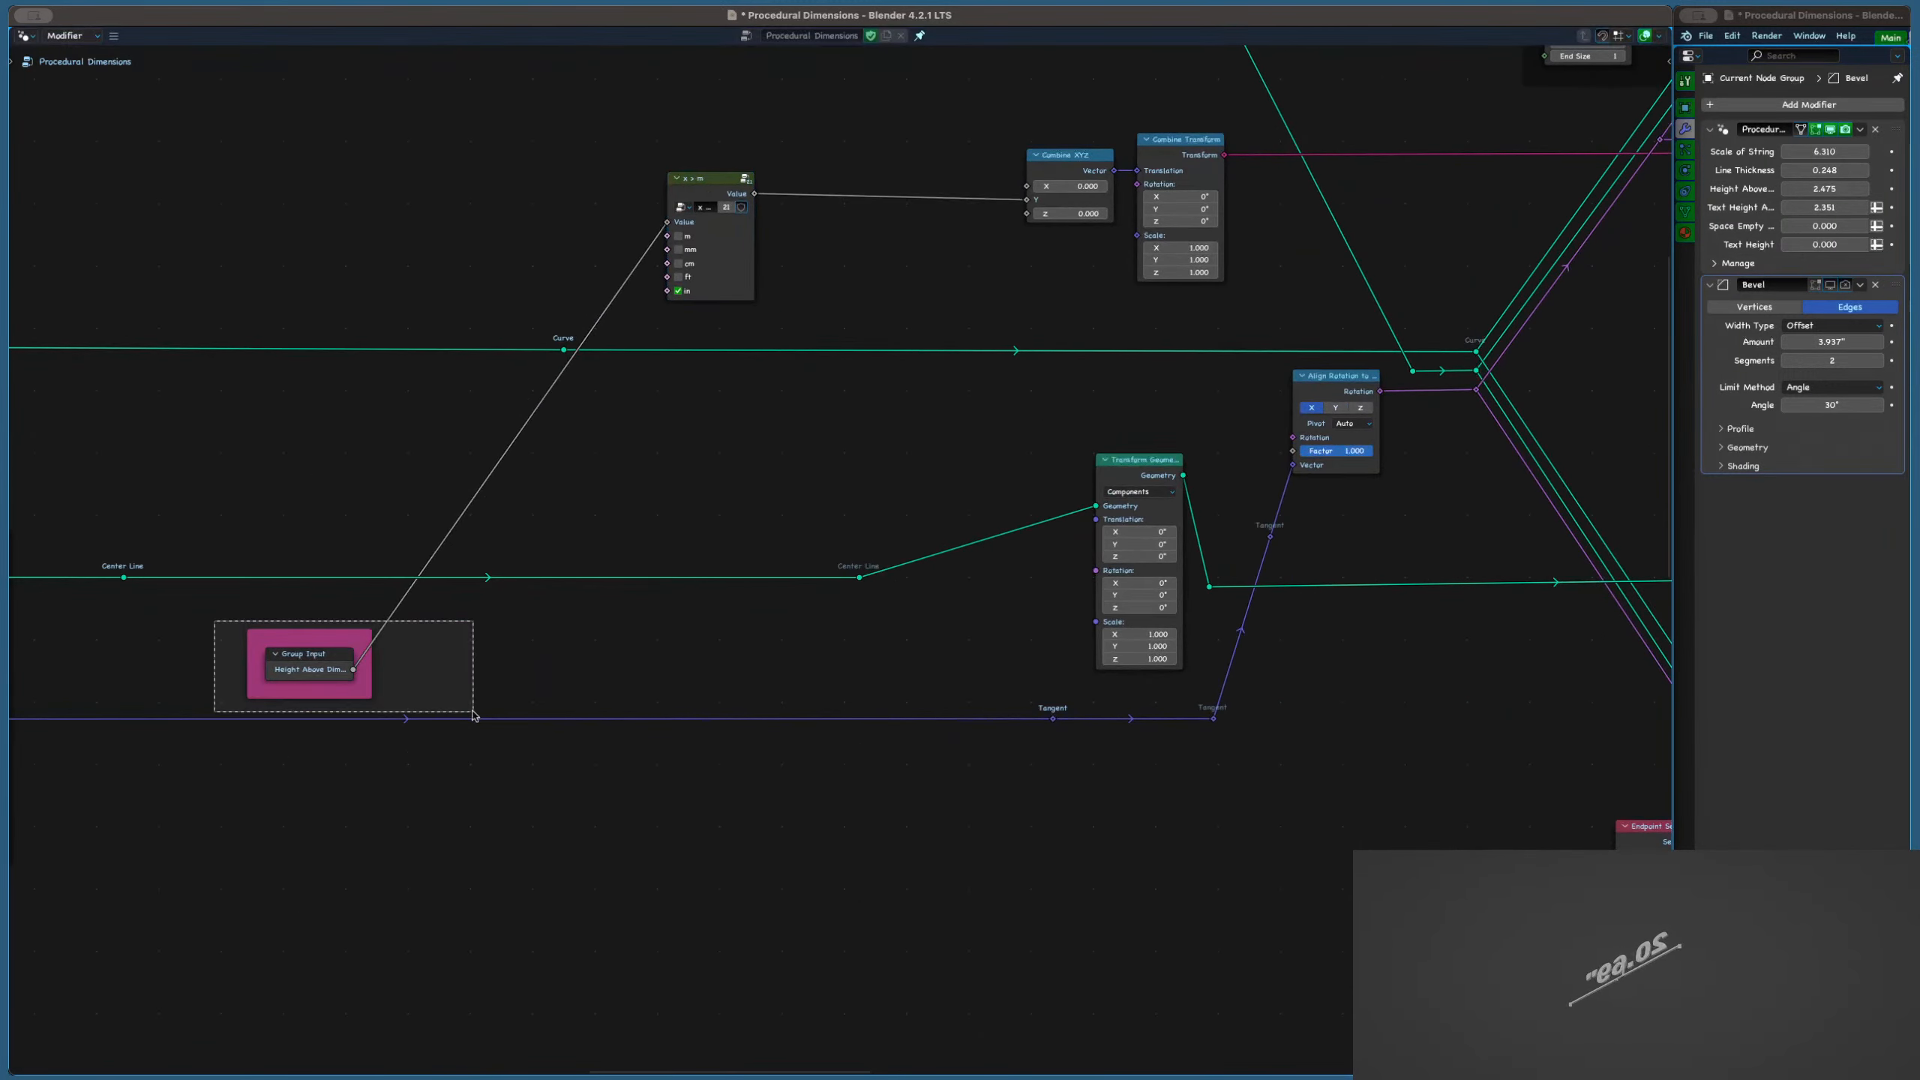
left_click_drag(291, 659, 515, 207)
key("ctrl+s")
scroll(771, 303, "down", 3)
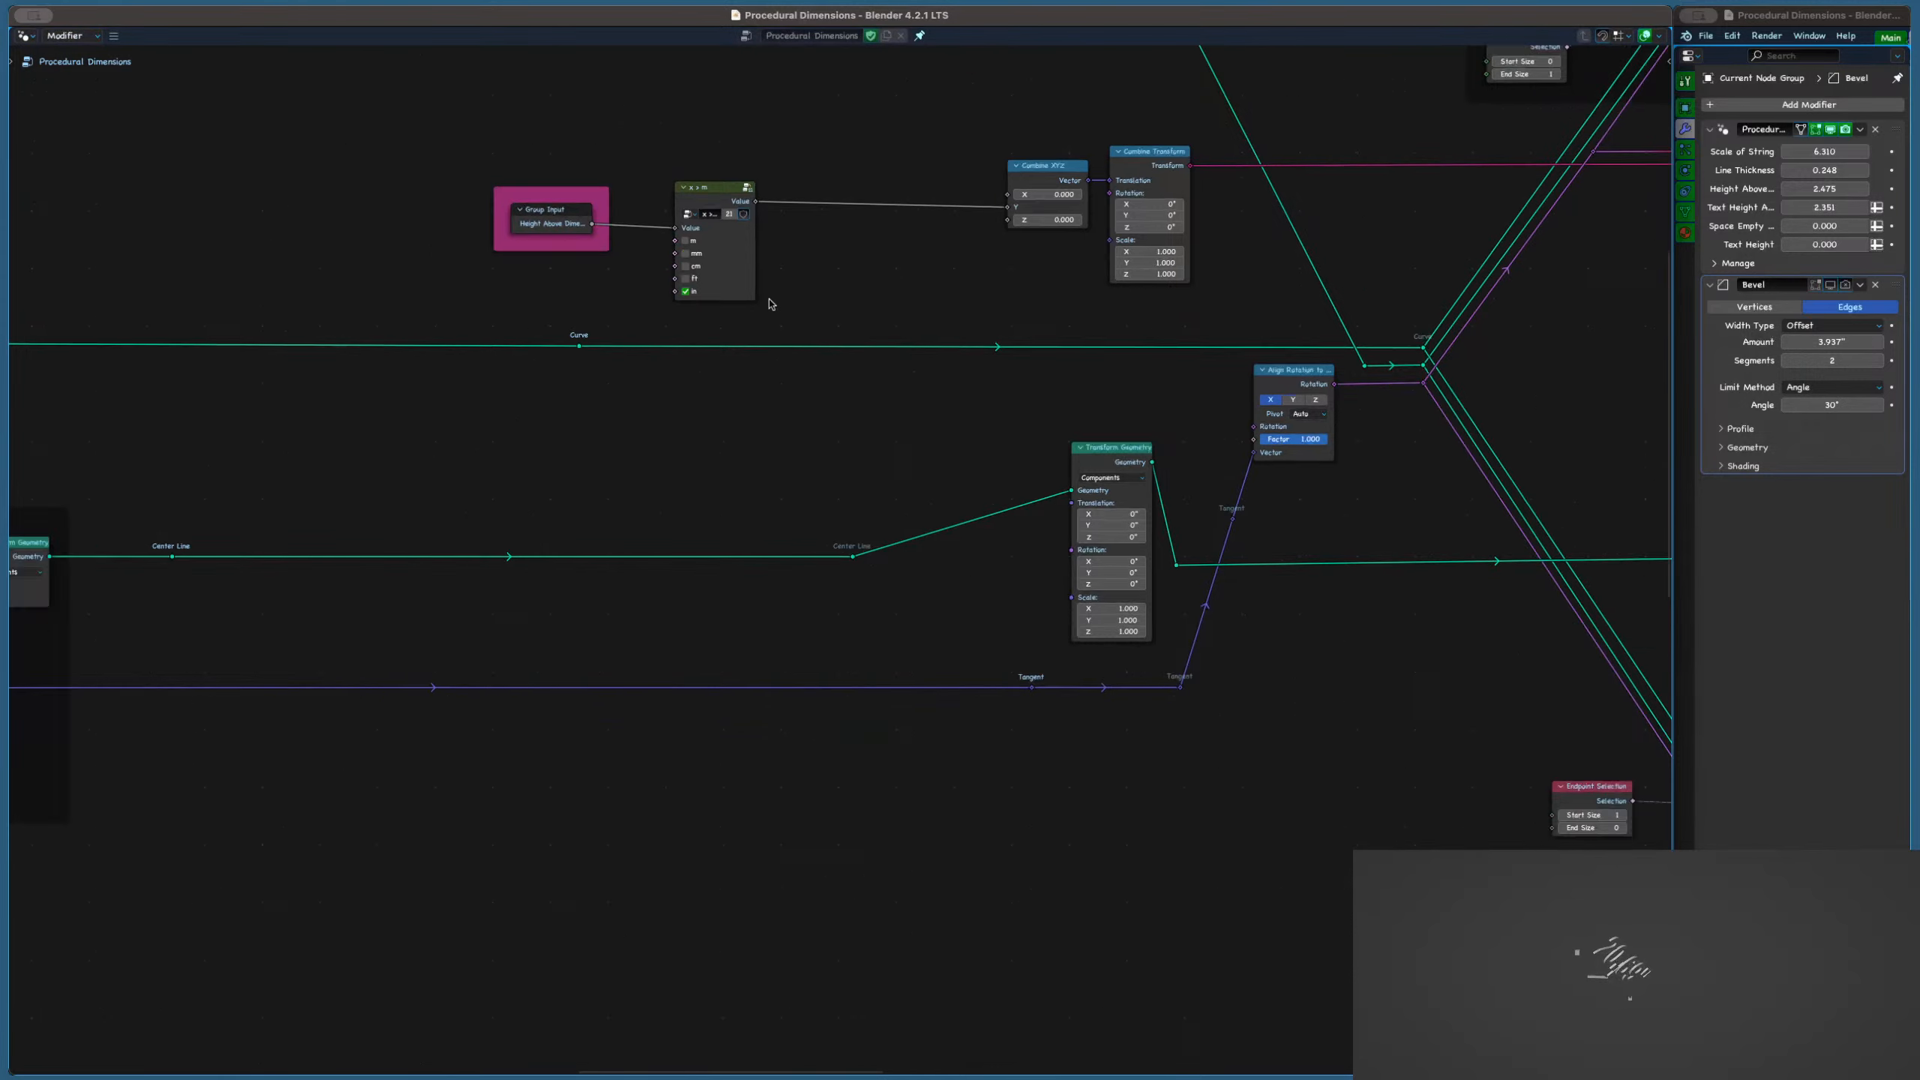
Move the Transform Geometry node on the Center Line wire farther from the Align Rotation node
middle_click_drag(591, 326, 707, 348)
scroll(708, 348, "up", 3)
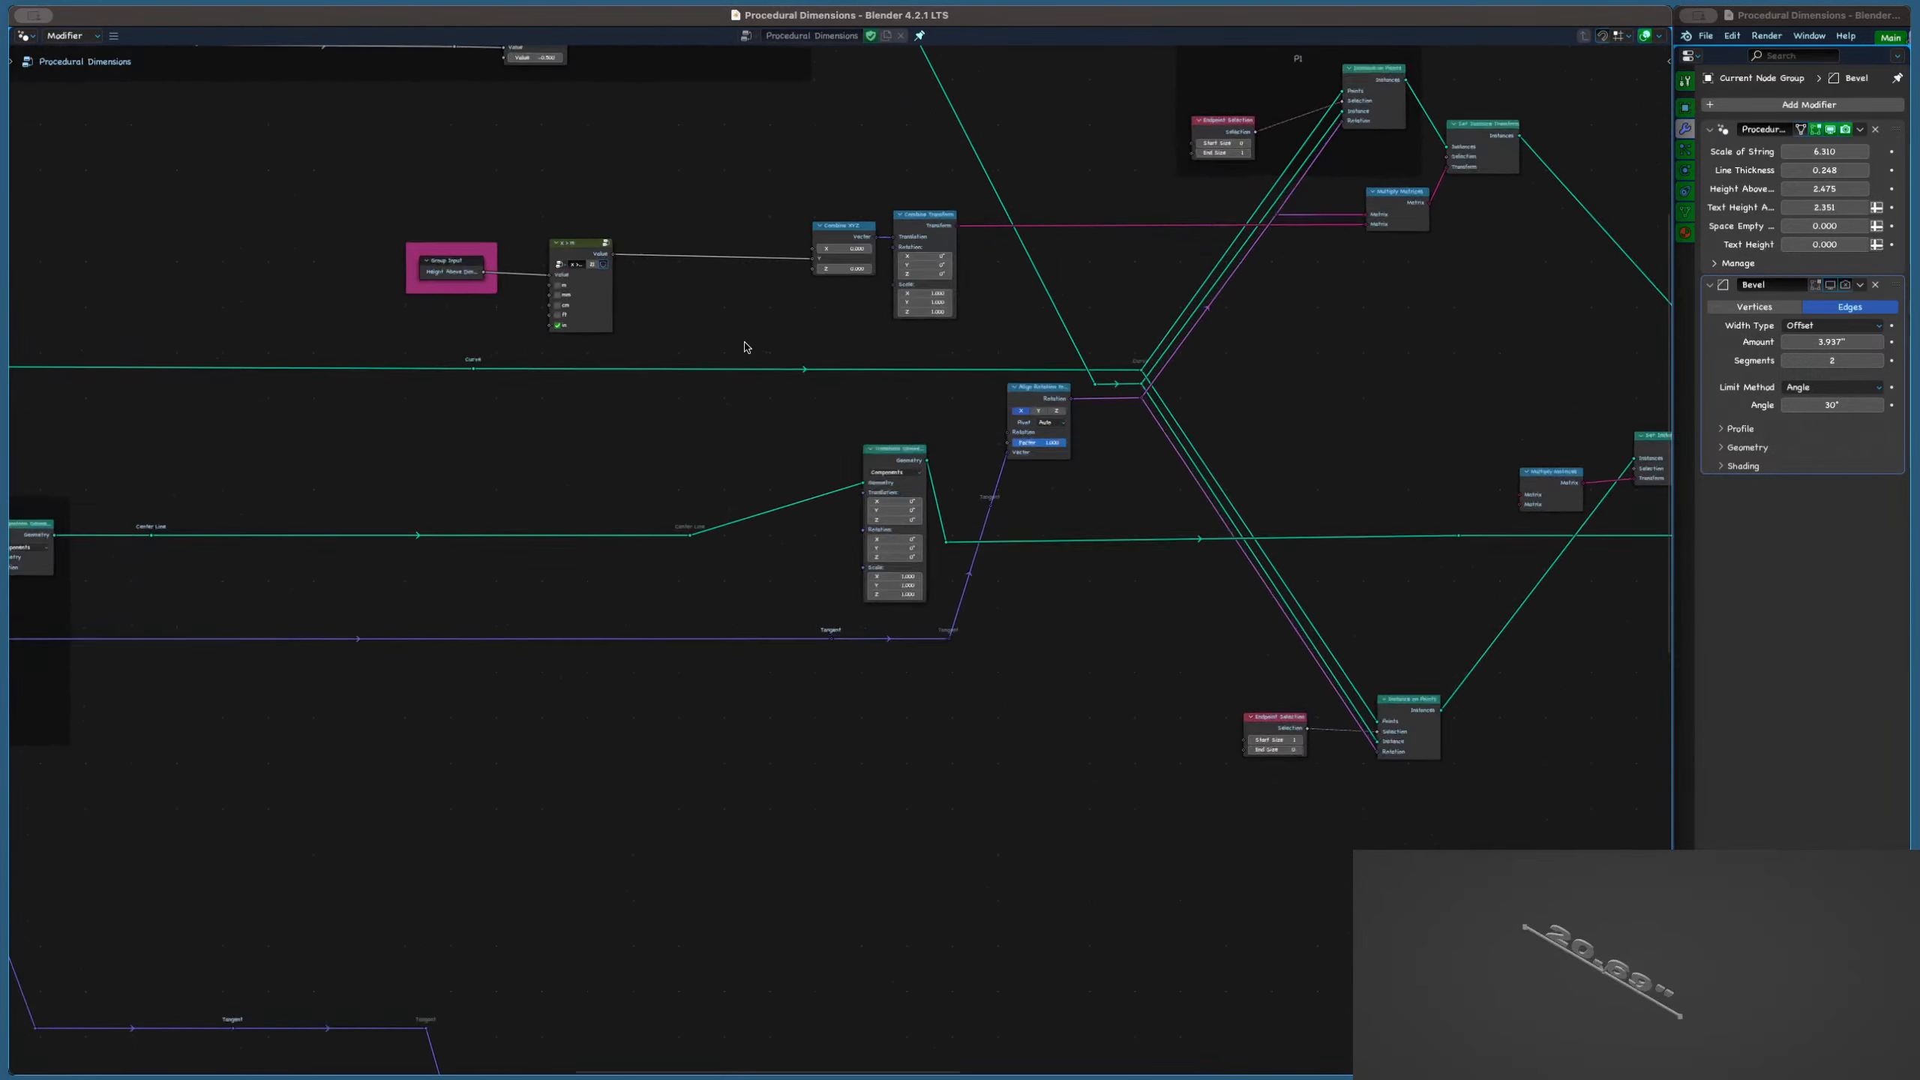
left_click_drag(915, 522, 803, 522)
middle_click_drag(687, 518, 767, 458)
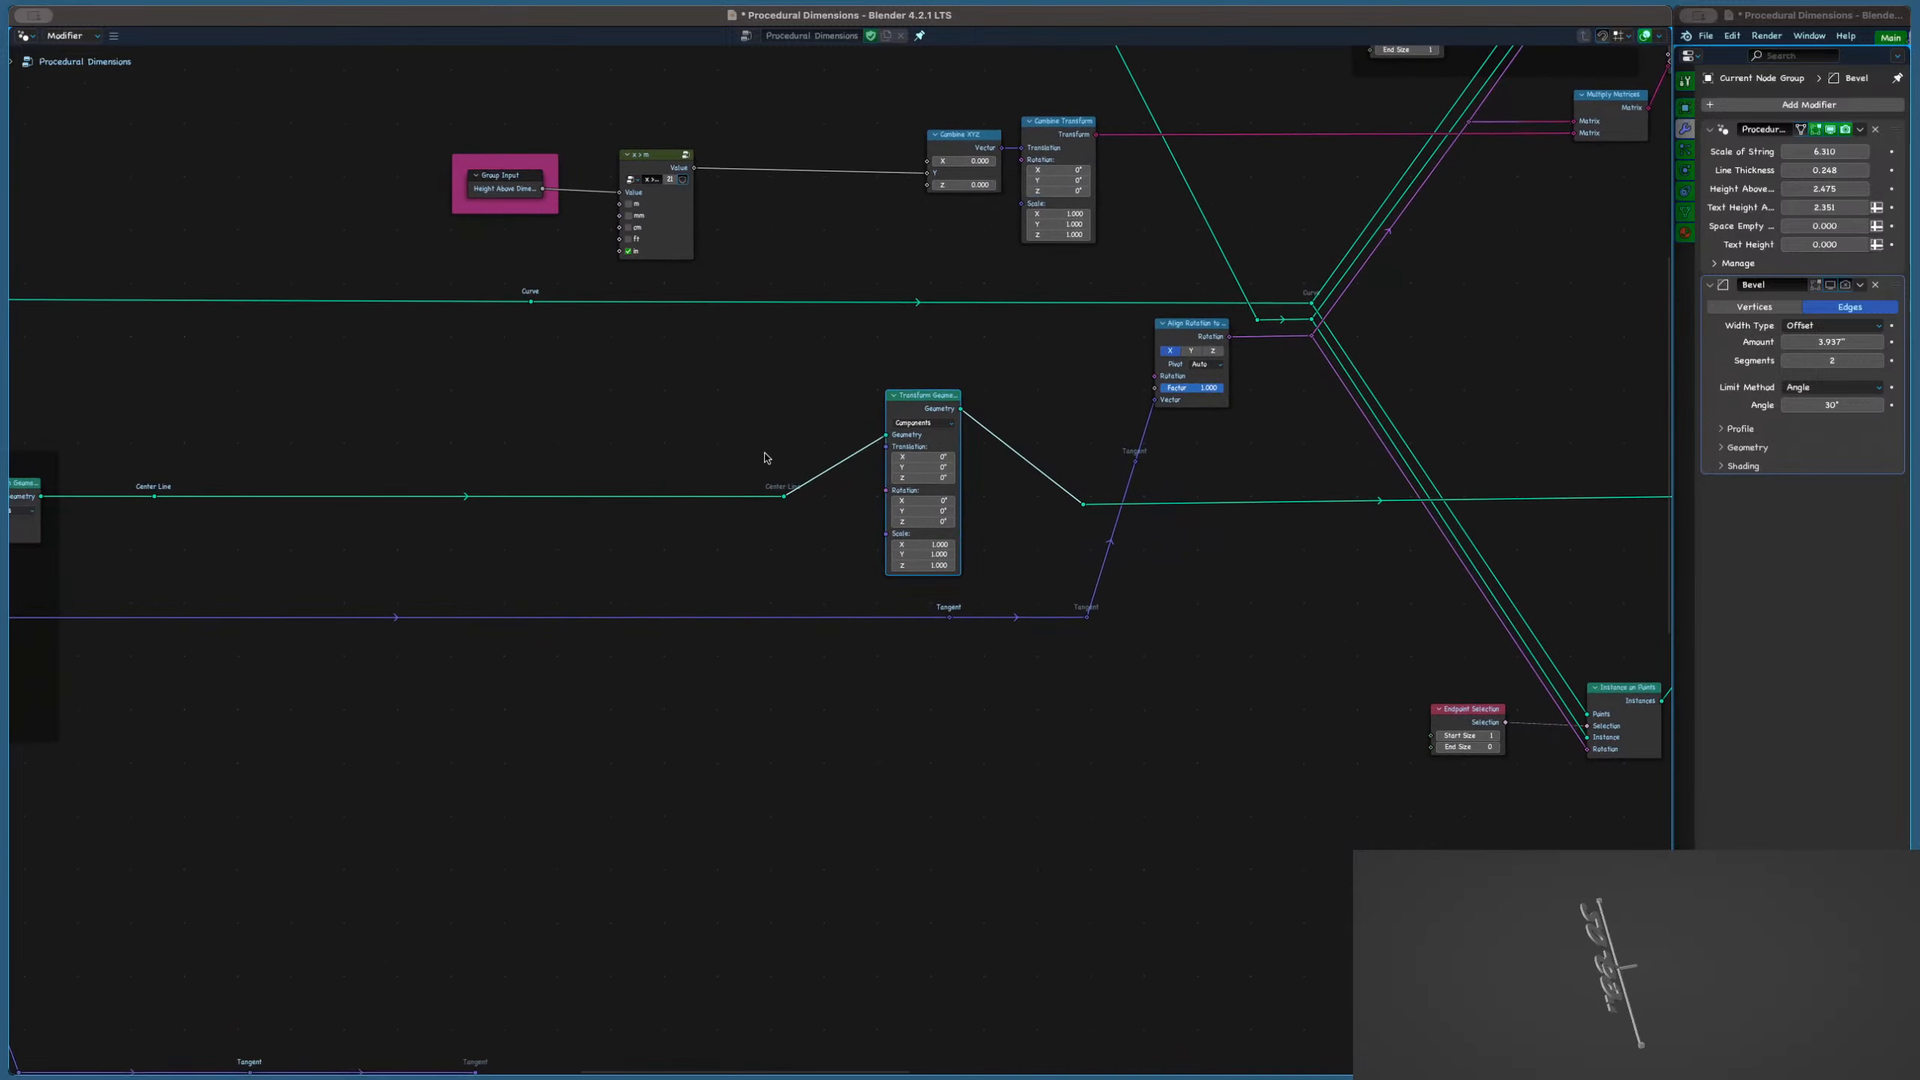
Examine how the Rotate Center Line frame's nodes feed the downstream Transform Geometry node on the Center Line wire
scroll(550, 331, "down", 4)
middle_click_drag(526, 330, 708, 366)
scroll(809, 382, "up", 4)
middle_click_drag(333, 393, 1260, 287)
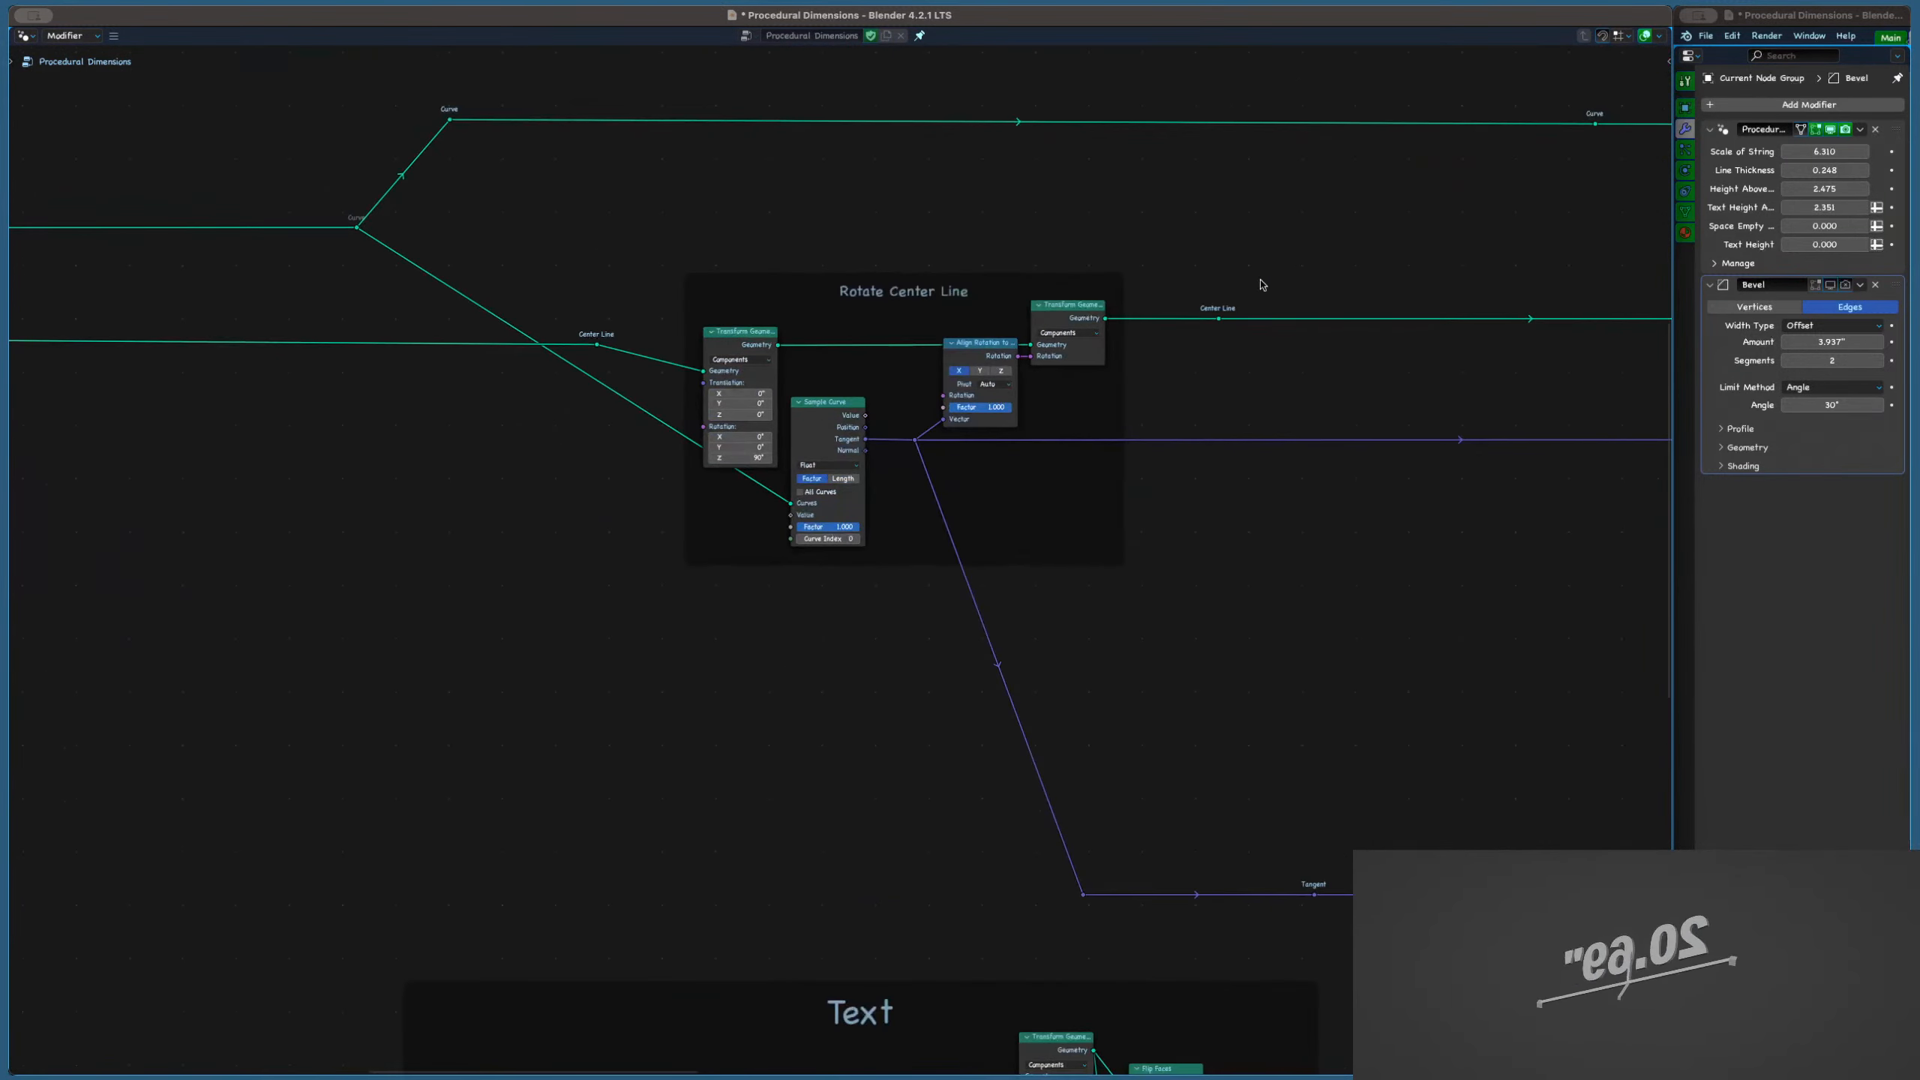
scroll(994, 394, "up", 3)
left_click(1108, 275)
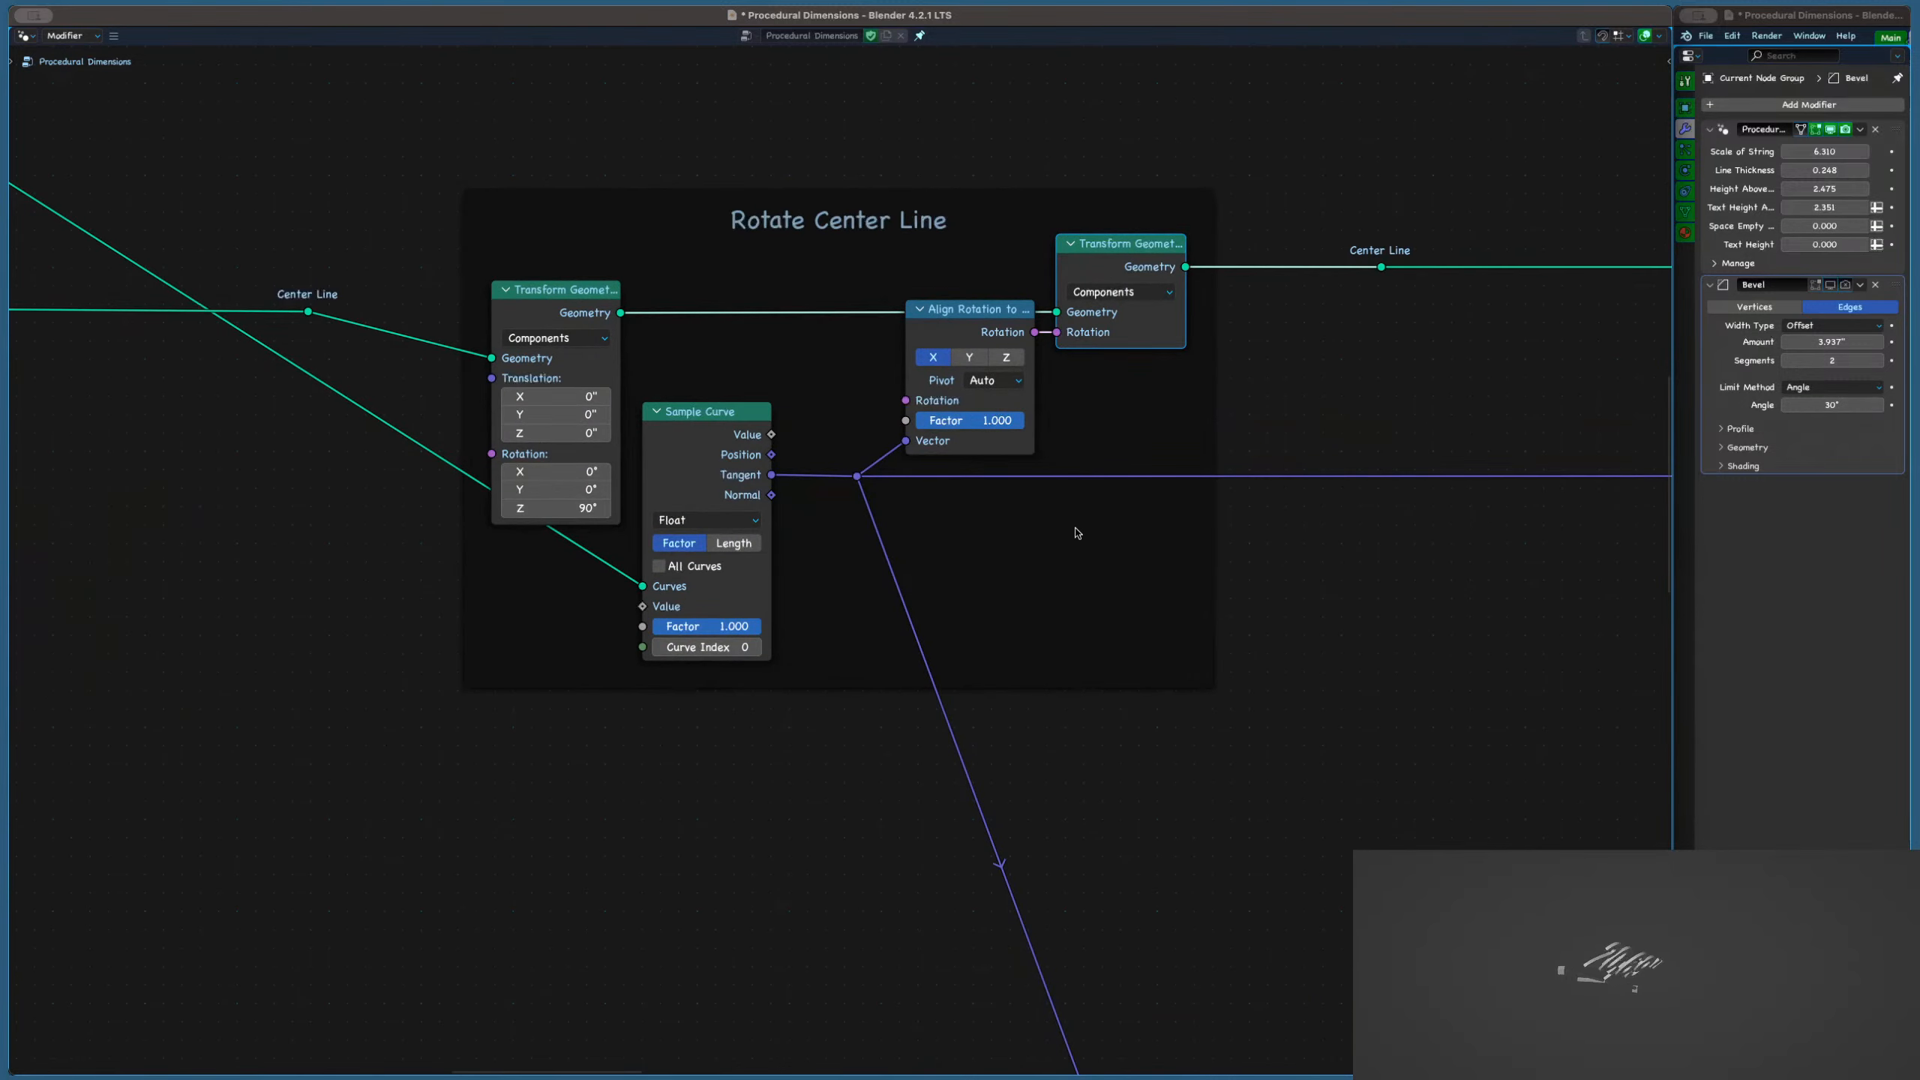
right_click_drag(826, 634, 822, 636, "ctrl")
key("ctrl+z")
scroll(1141, 553, "down", 3)
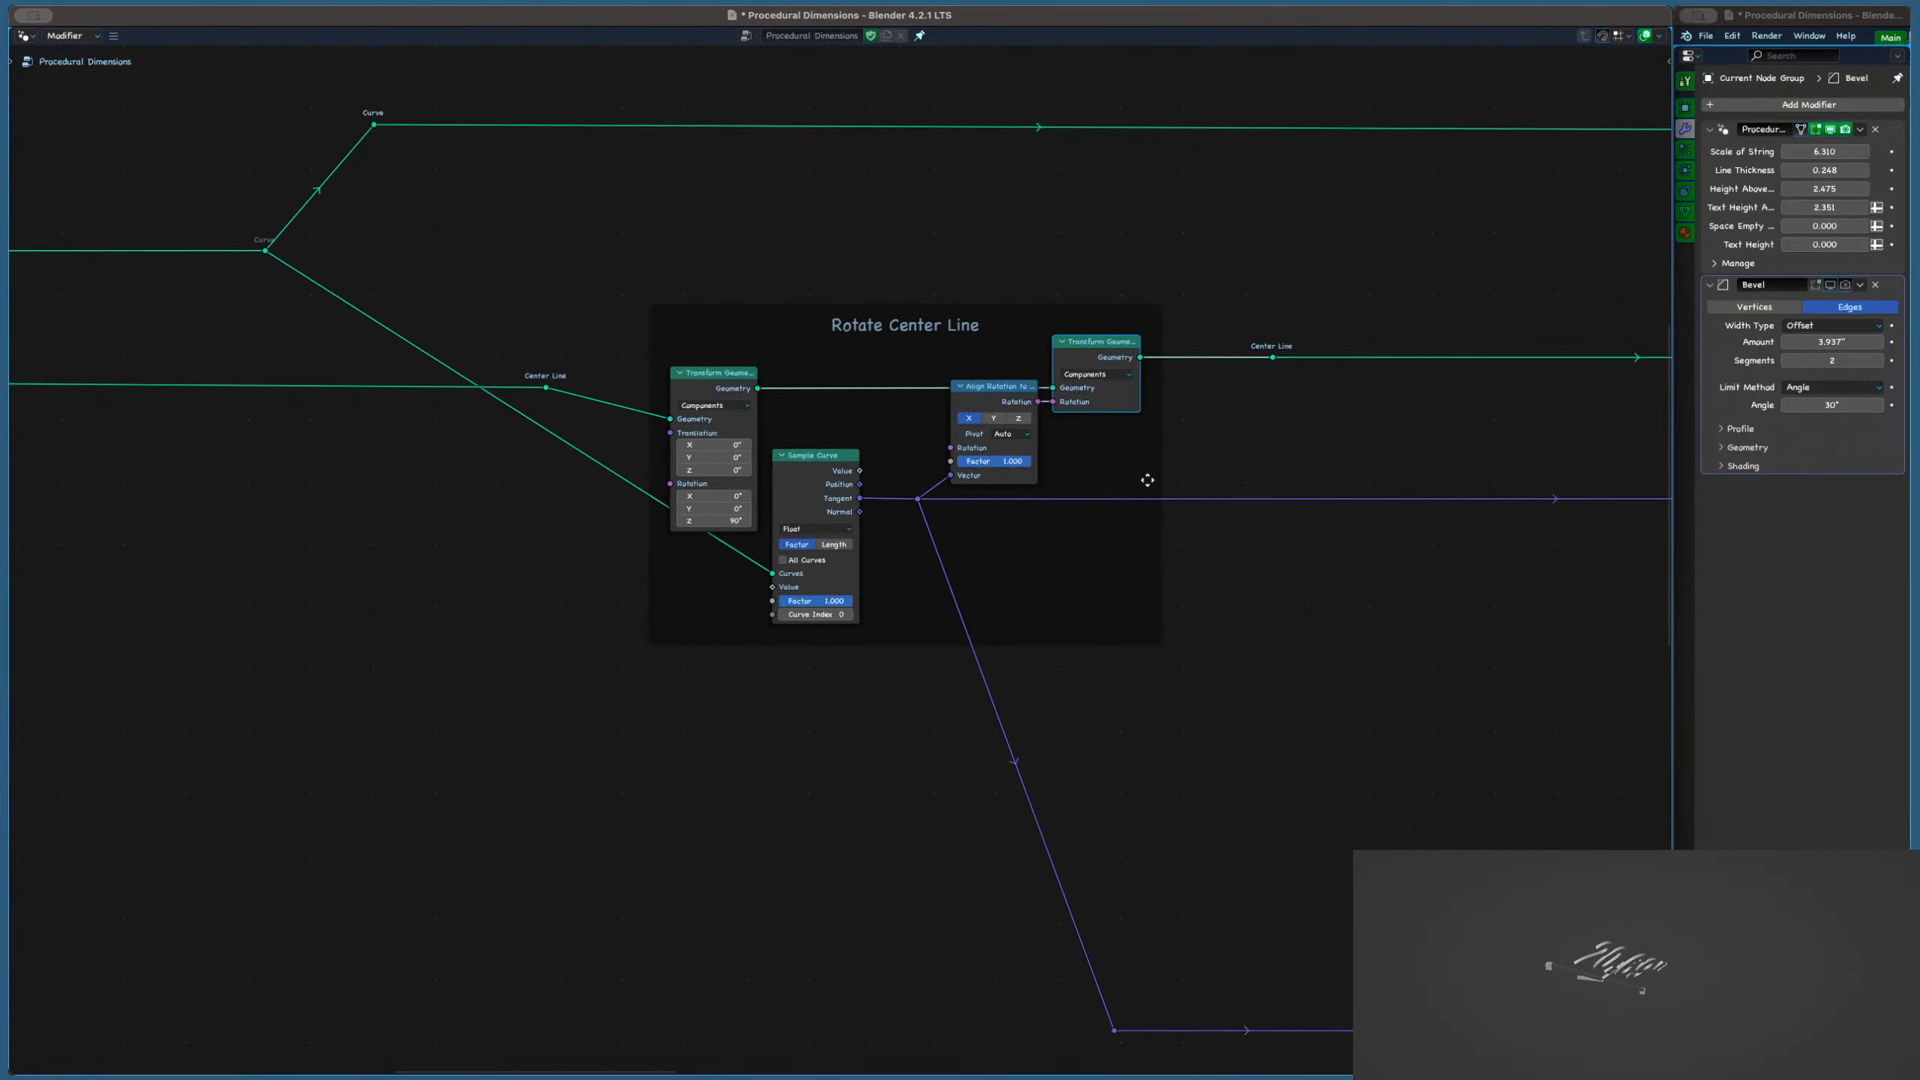
middle_click_drag(1144, 475, 823, 545)
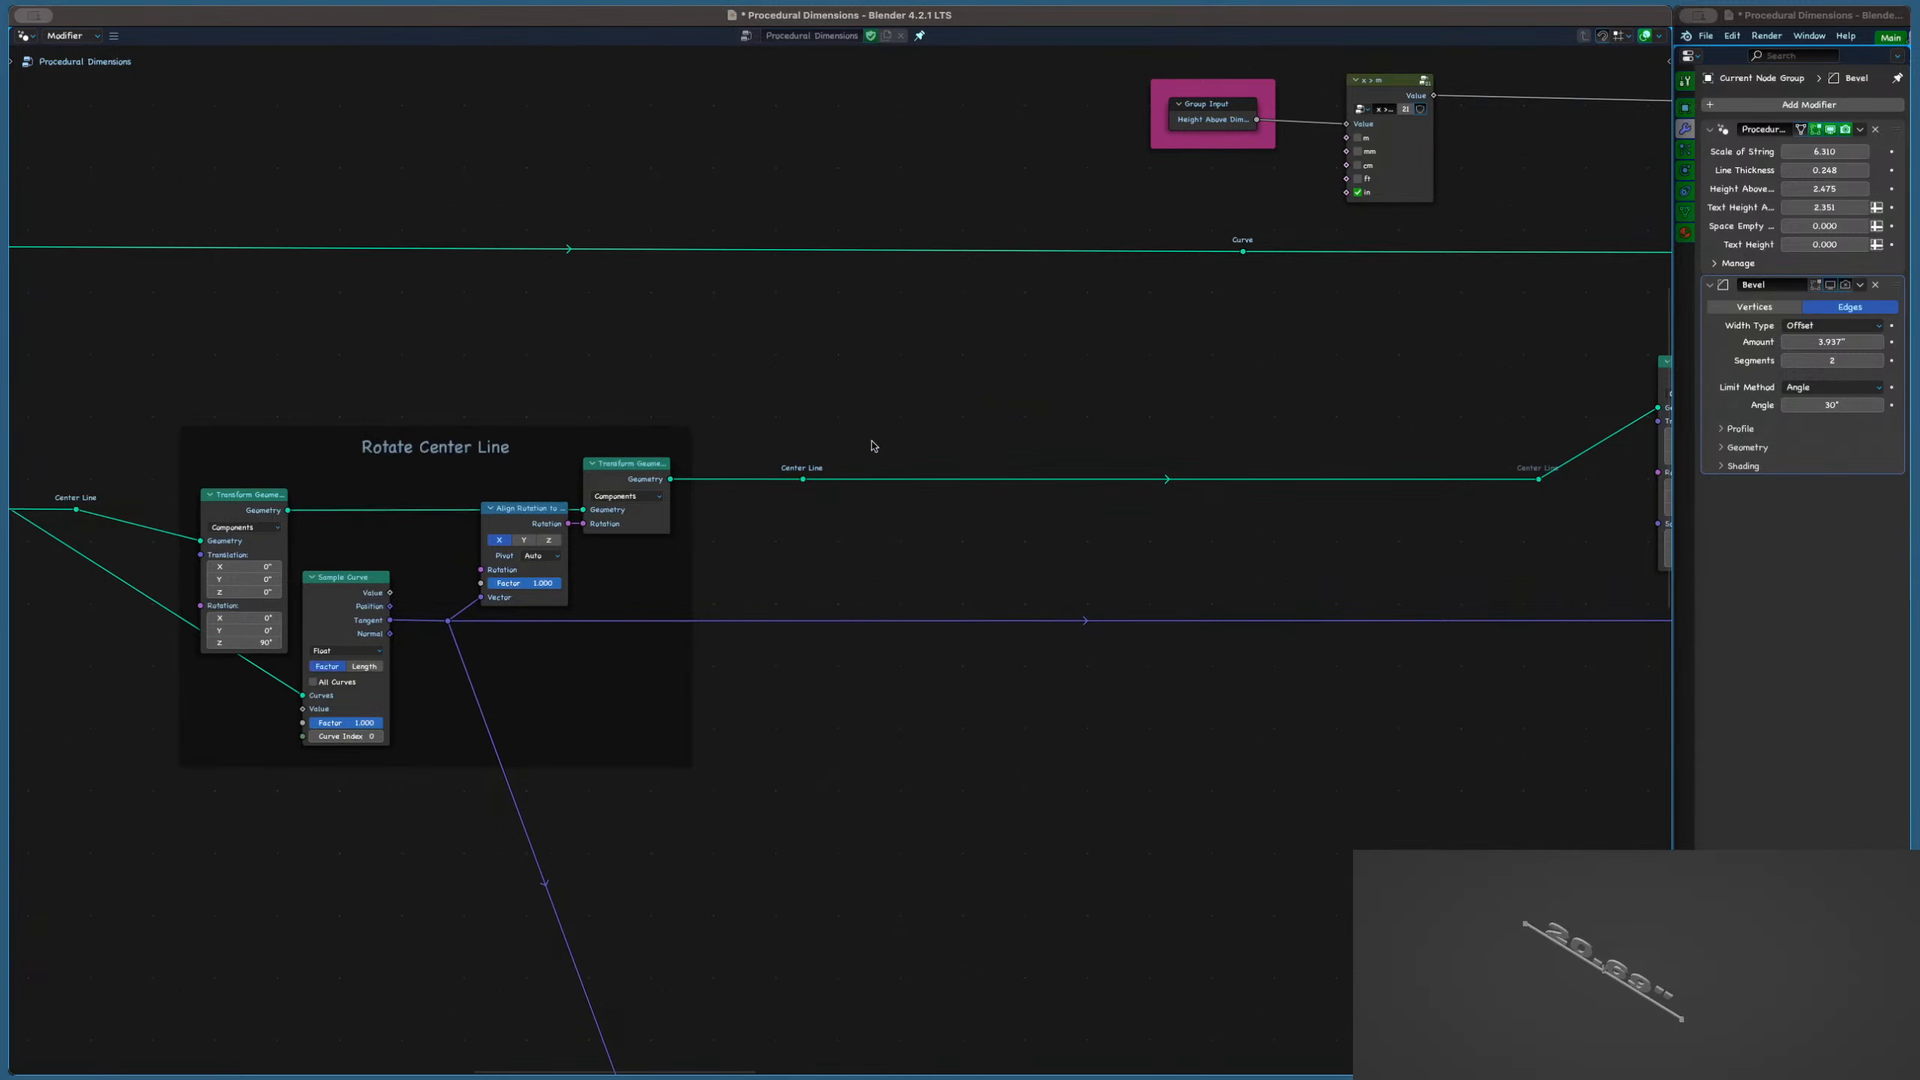
middle_click_drag(878, 528, 544, 506)
scroll(986, 487, "down", 2)
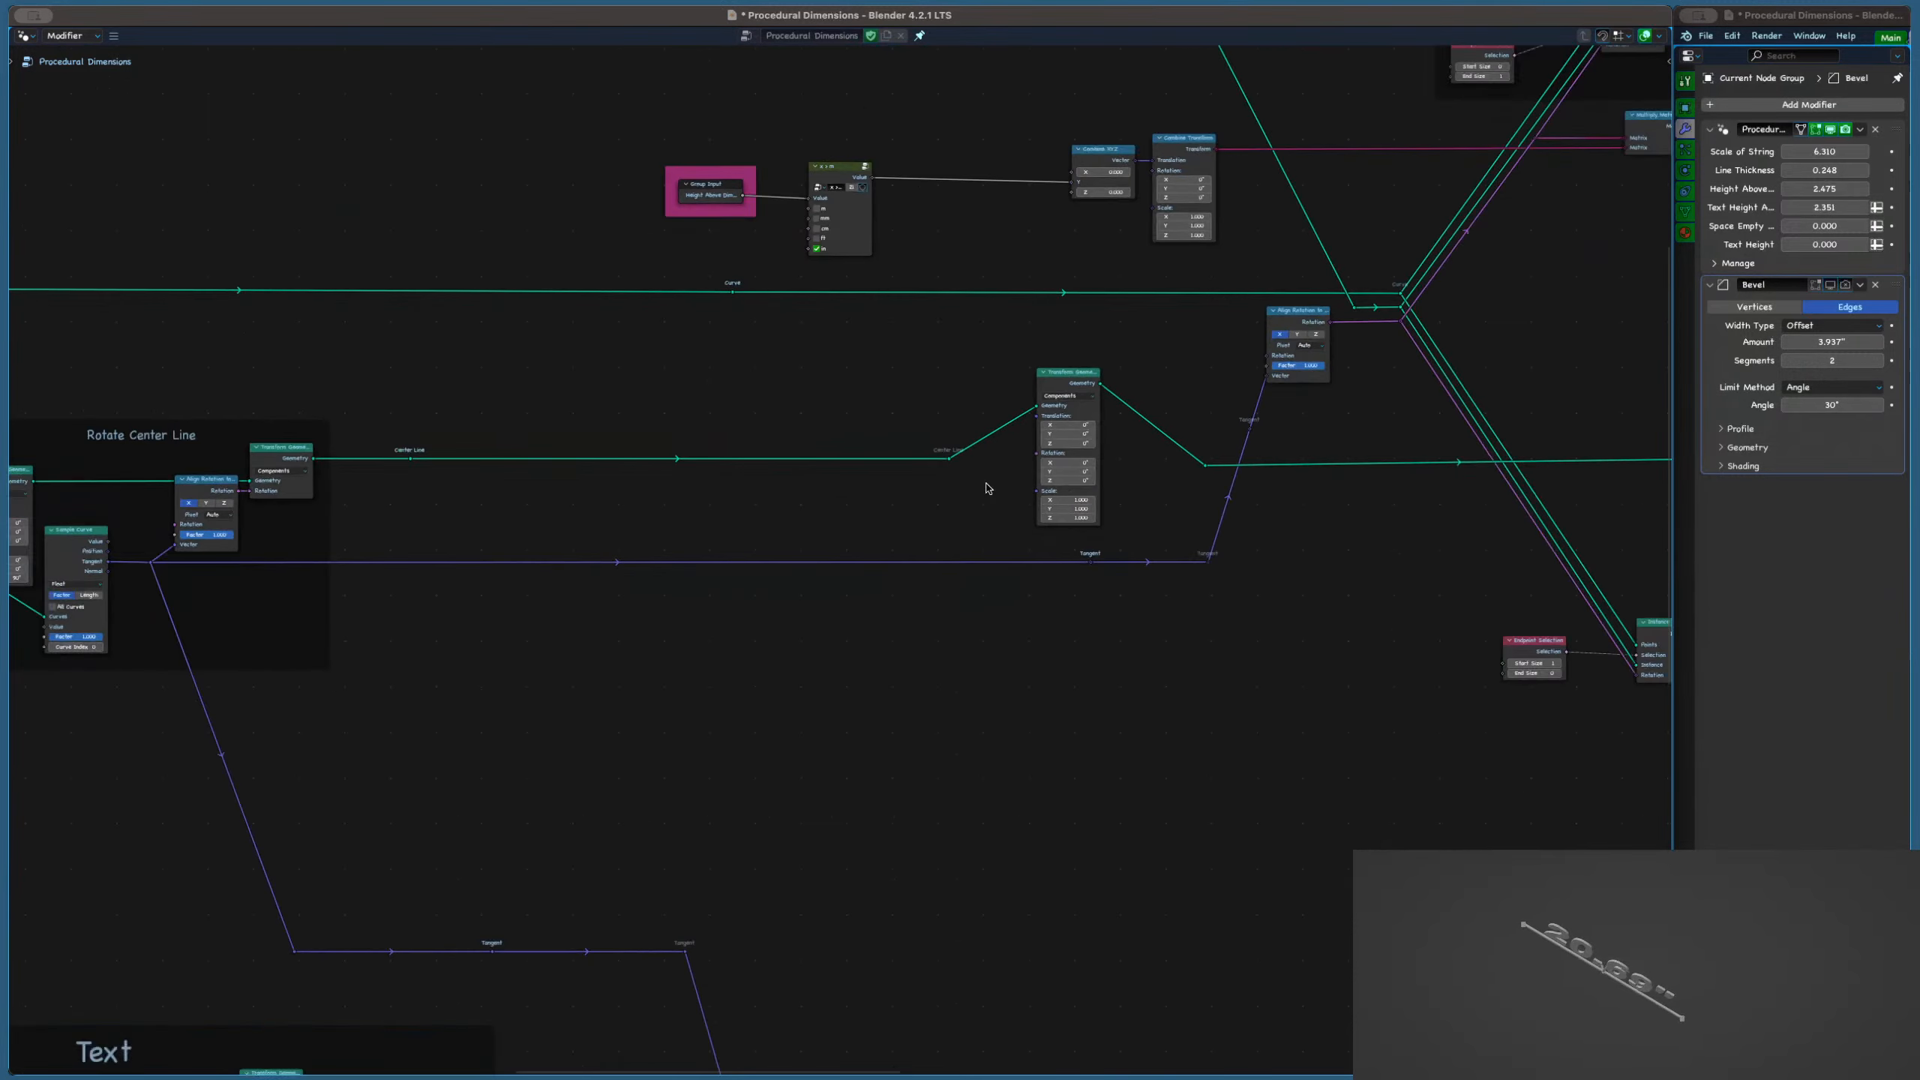
middle_click_drag(986, 487, 767, 503)
scroll(983, 461, "up", 5)
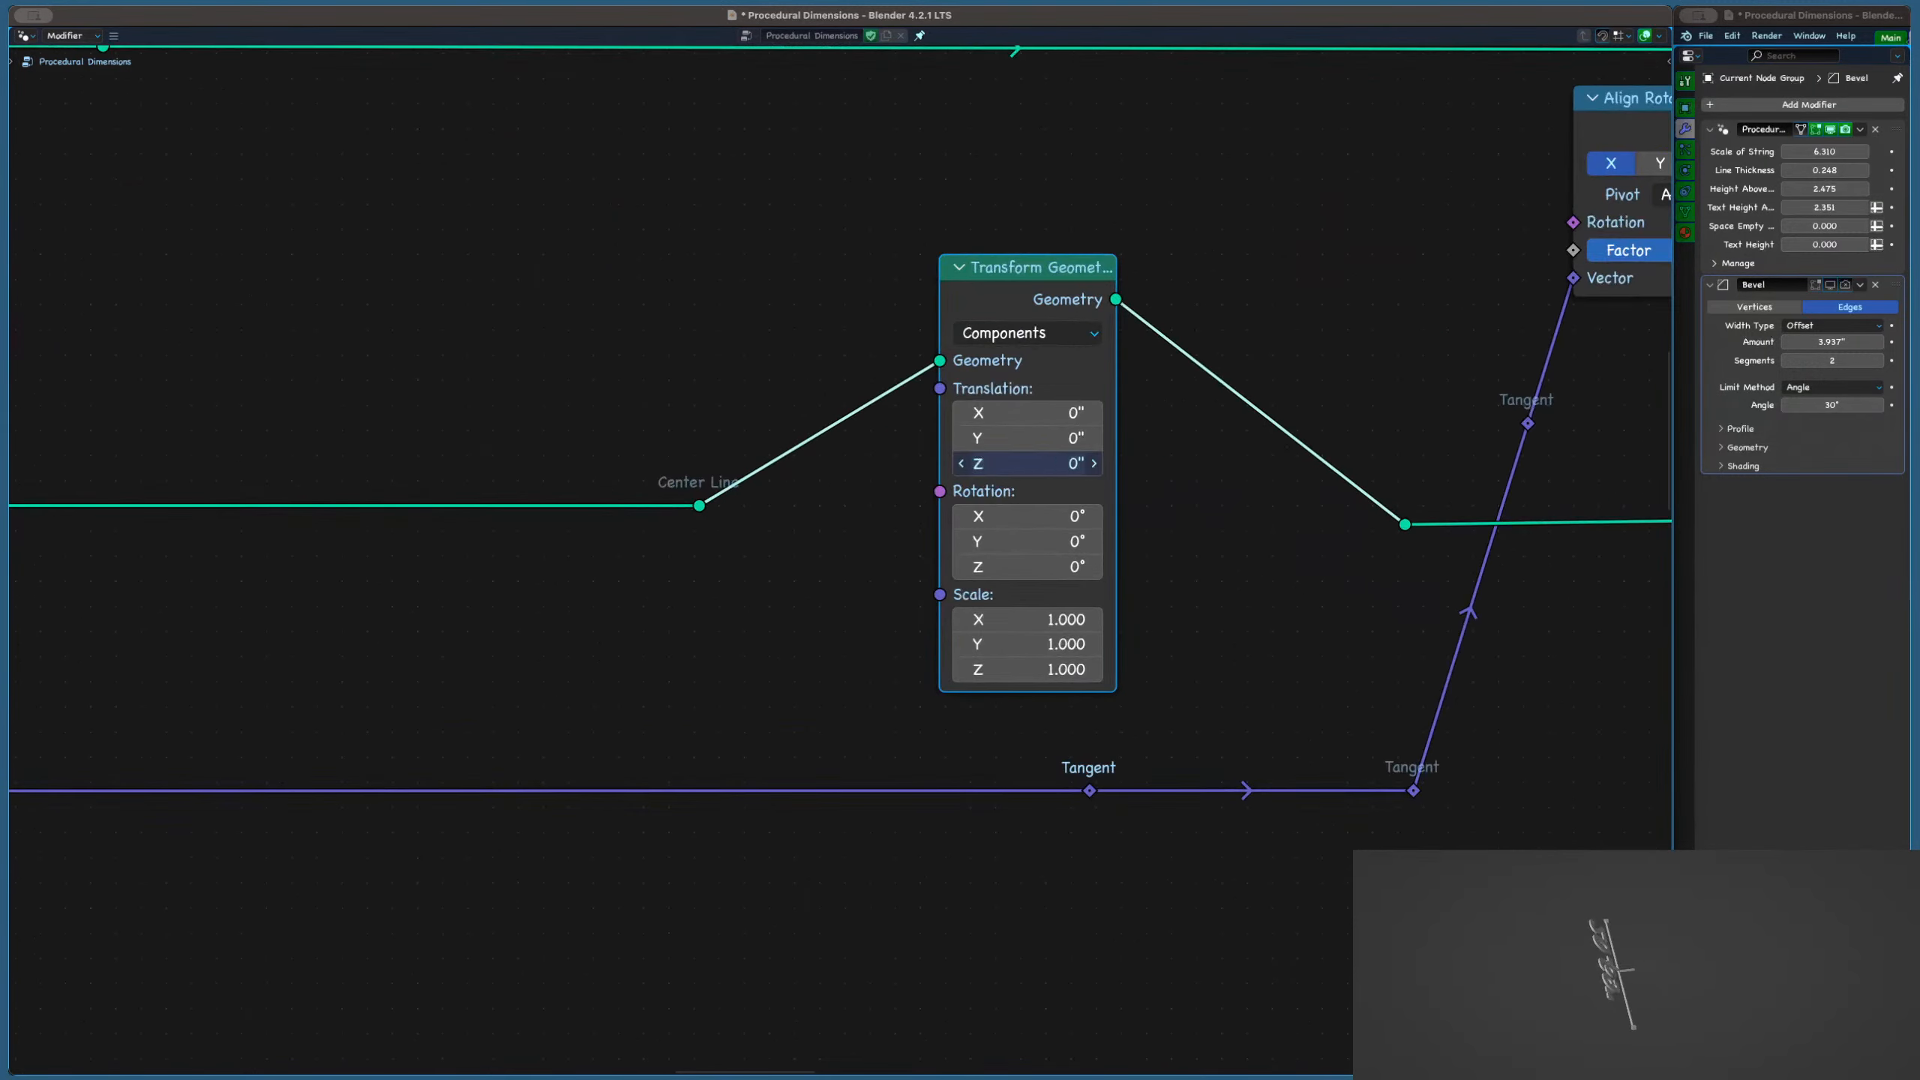
scroll(1005, 463, "down", 6)
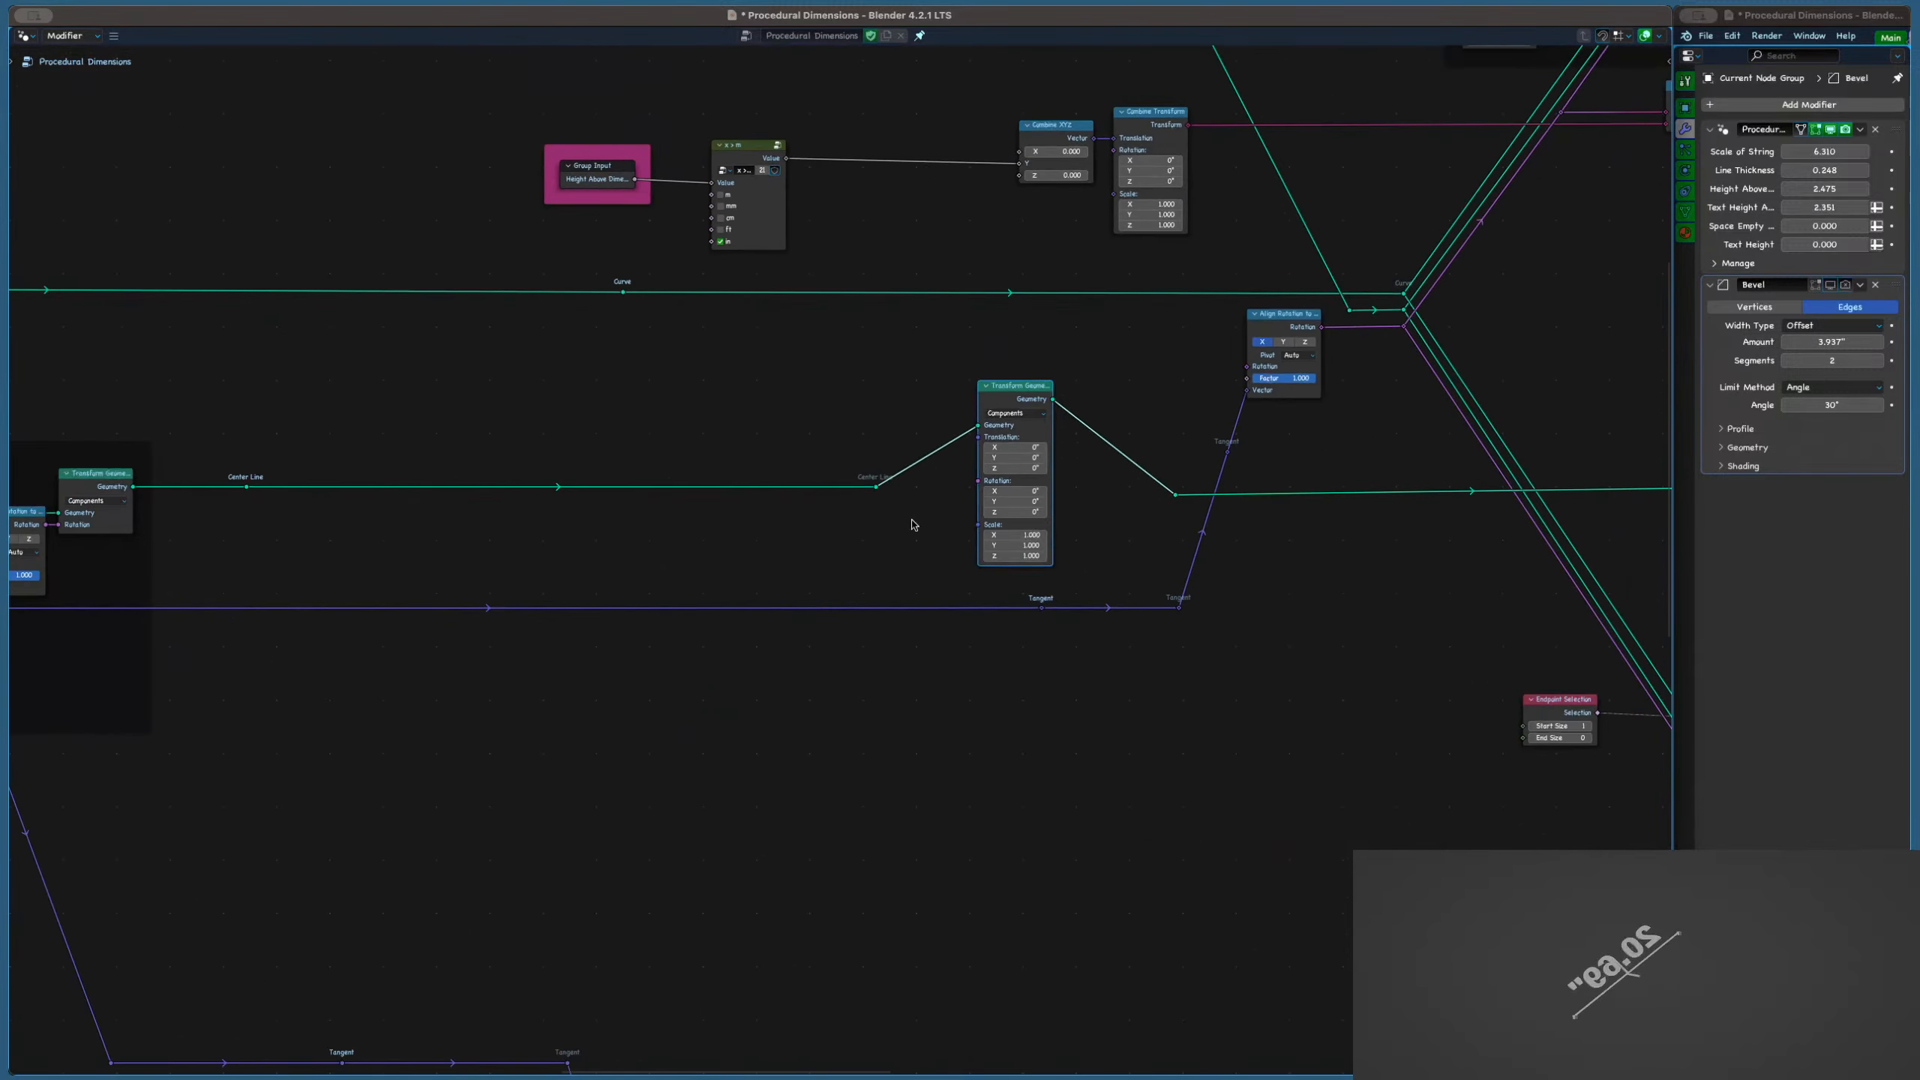
Place a copy of Multiply Matrices beside the center line's Transform Geometry and try linking it to Translation and the Align Rotation node
left_click_drag(1281, 282, 739, 560)
scroll(737, 561, "up", 4)
scroll(739, 560, "down", 5)
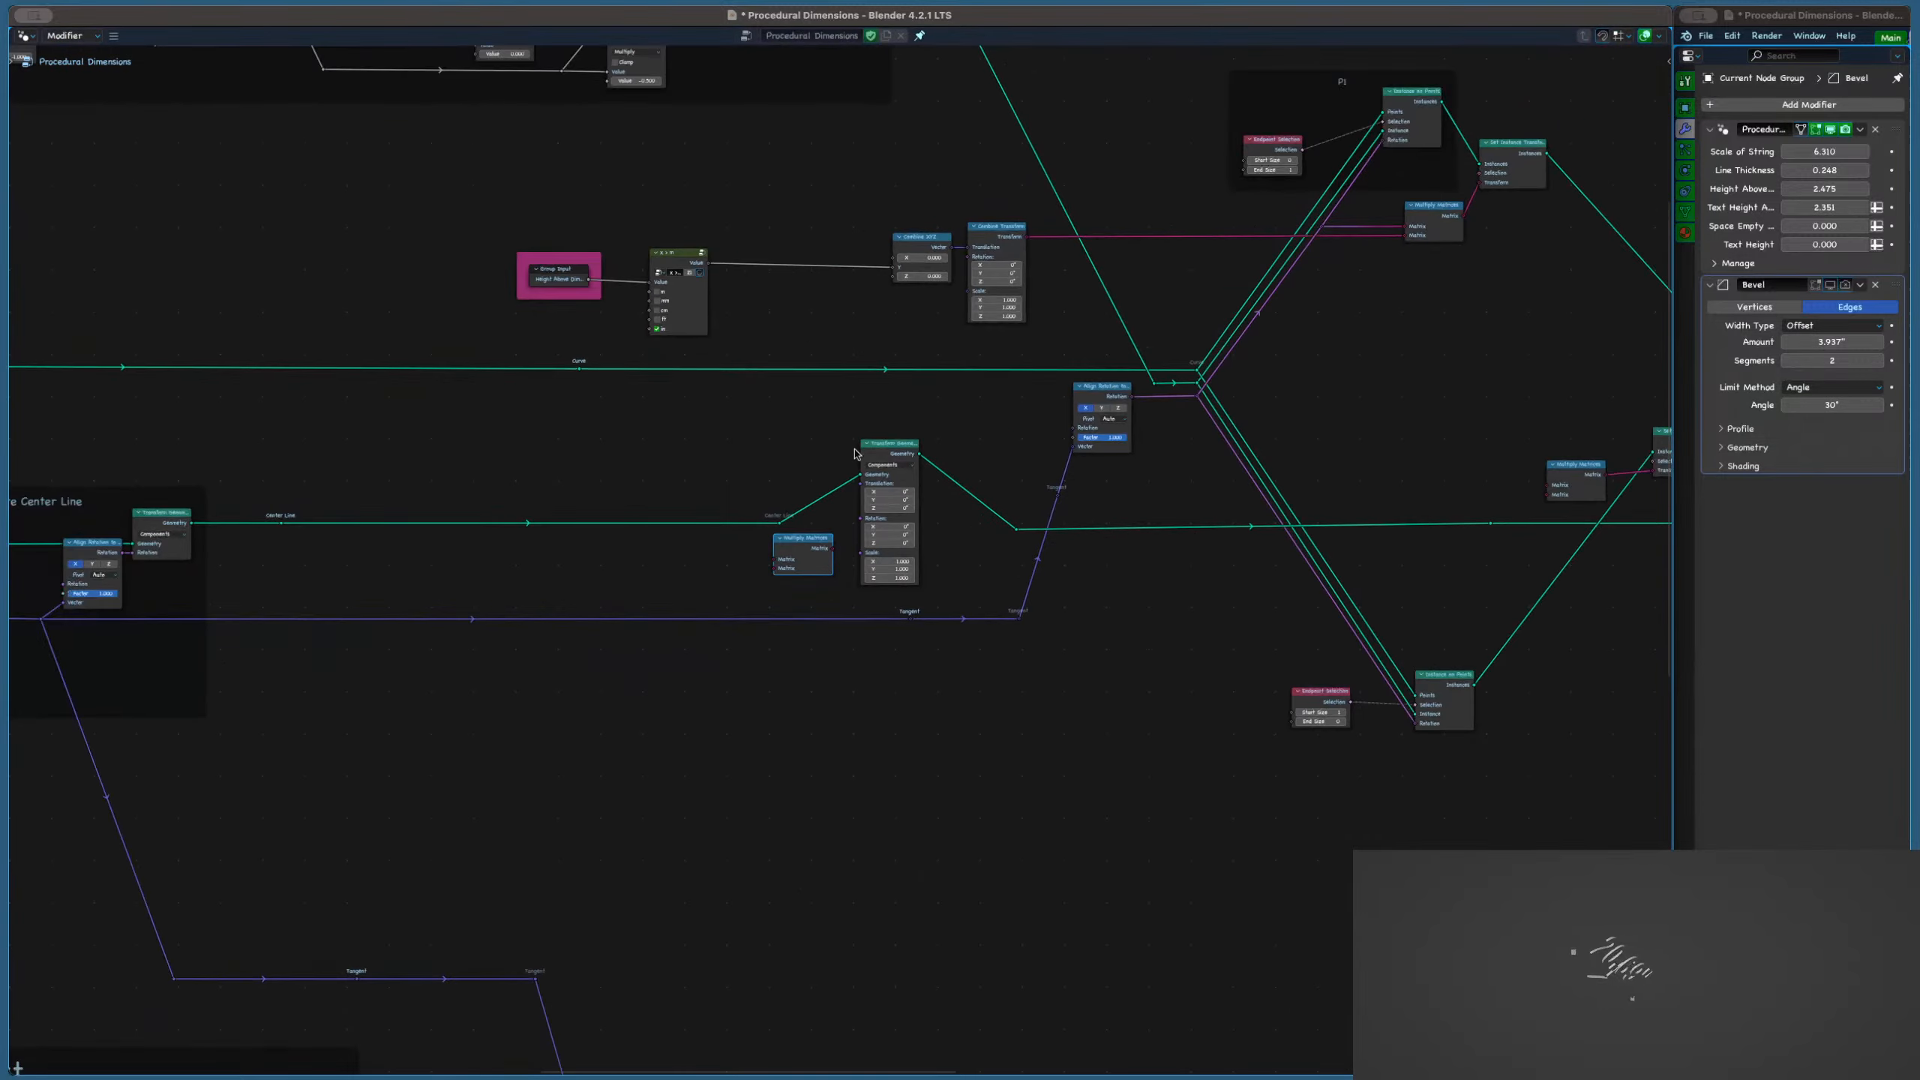
scroll(1123, 303, "up", 4)
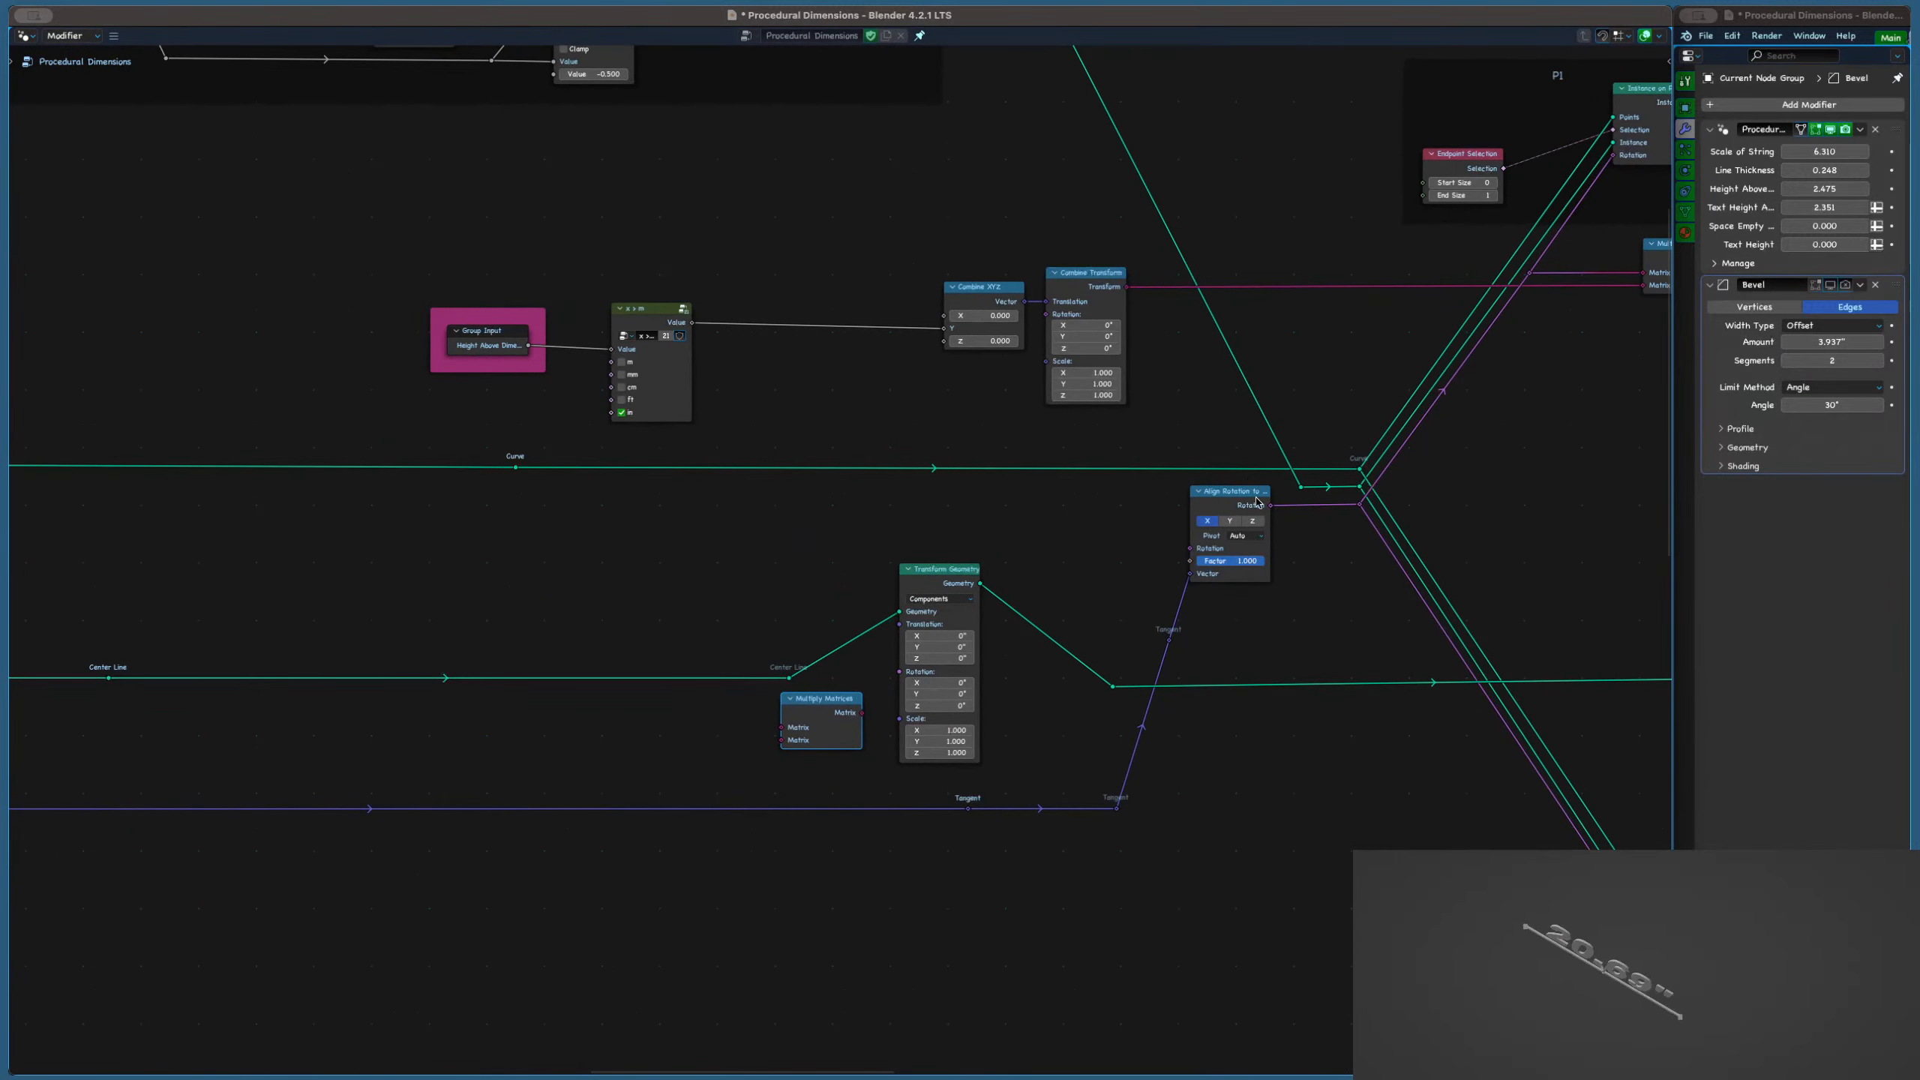
left_click_drag(1269, 504, 900, 625)
scroll(900, 628, "left", 5)
scroll(901, 627, "down", 2)
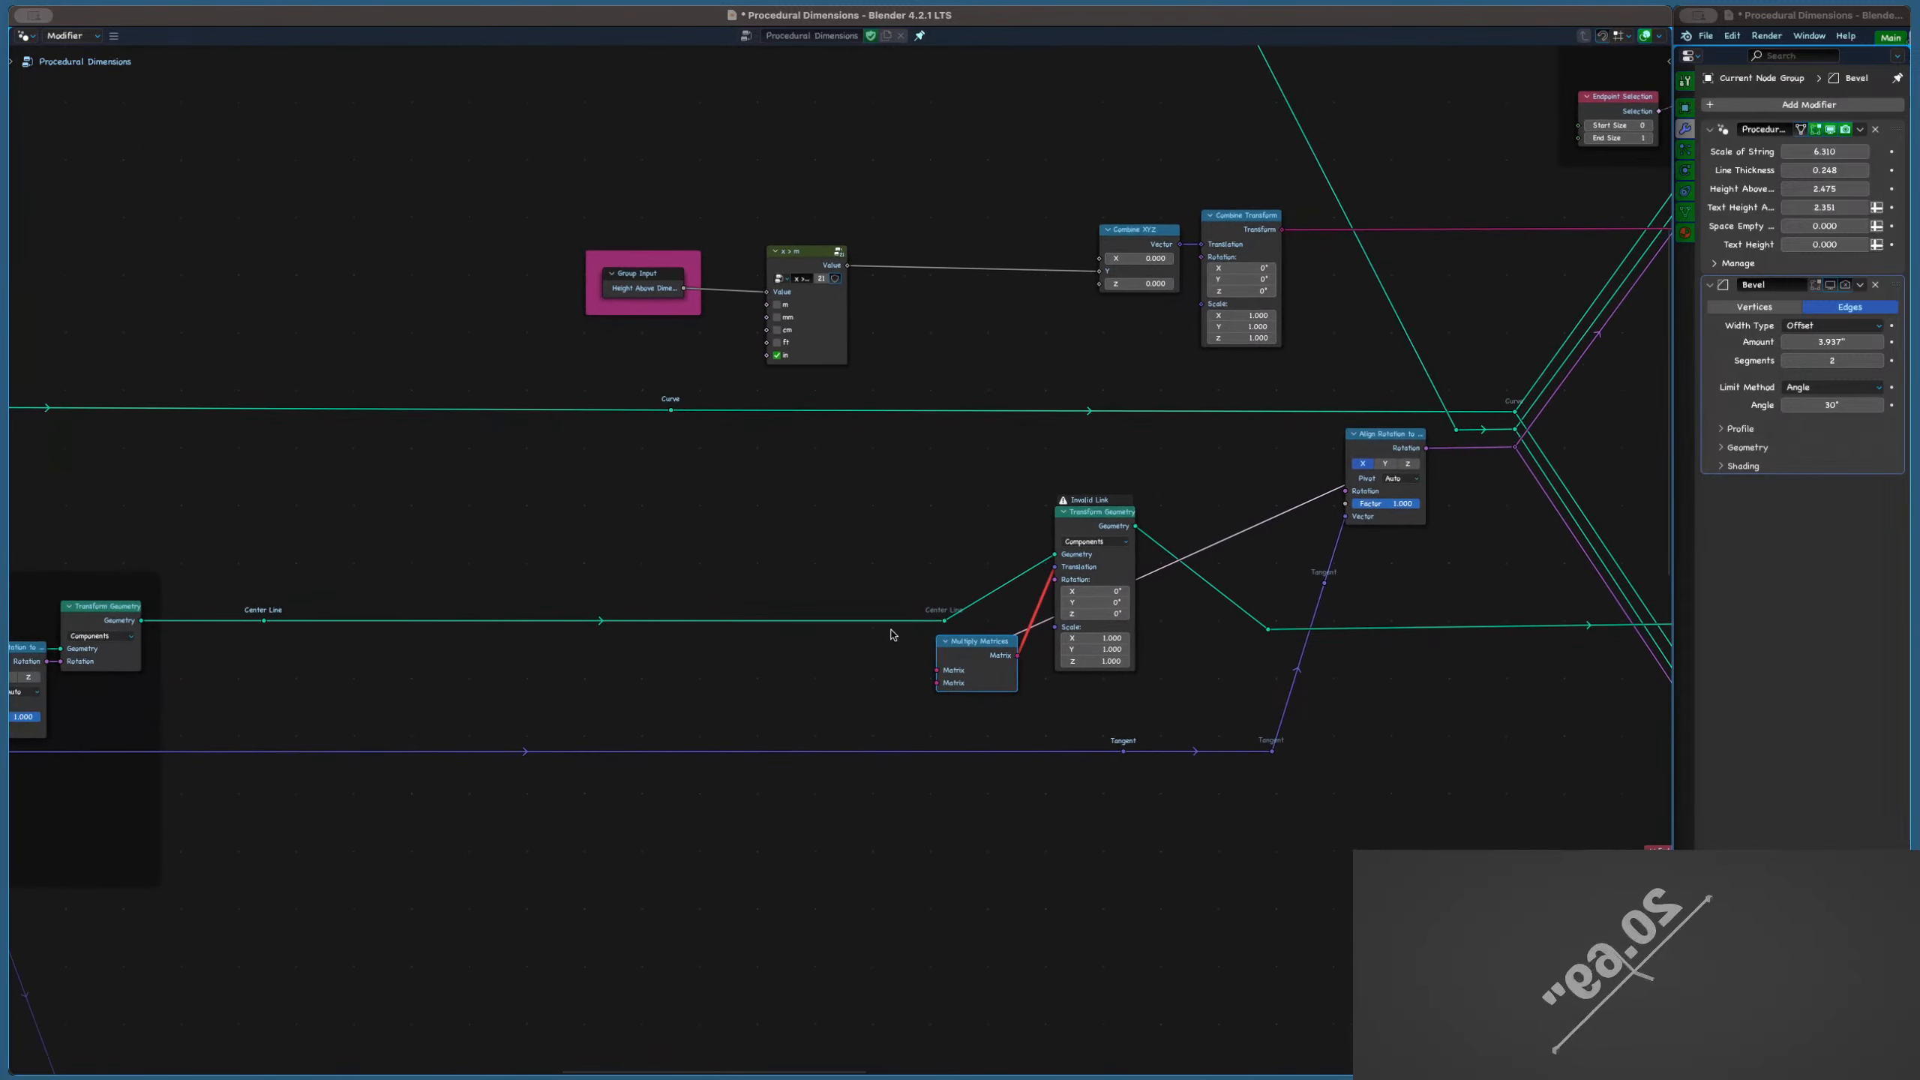
Examine how Set Instance Transform and Multiply Matrices are wired in the P1 endpoint branch
scroll(977, 661, "down", 5)
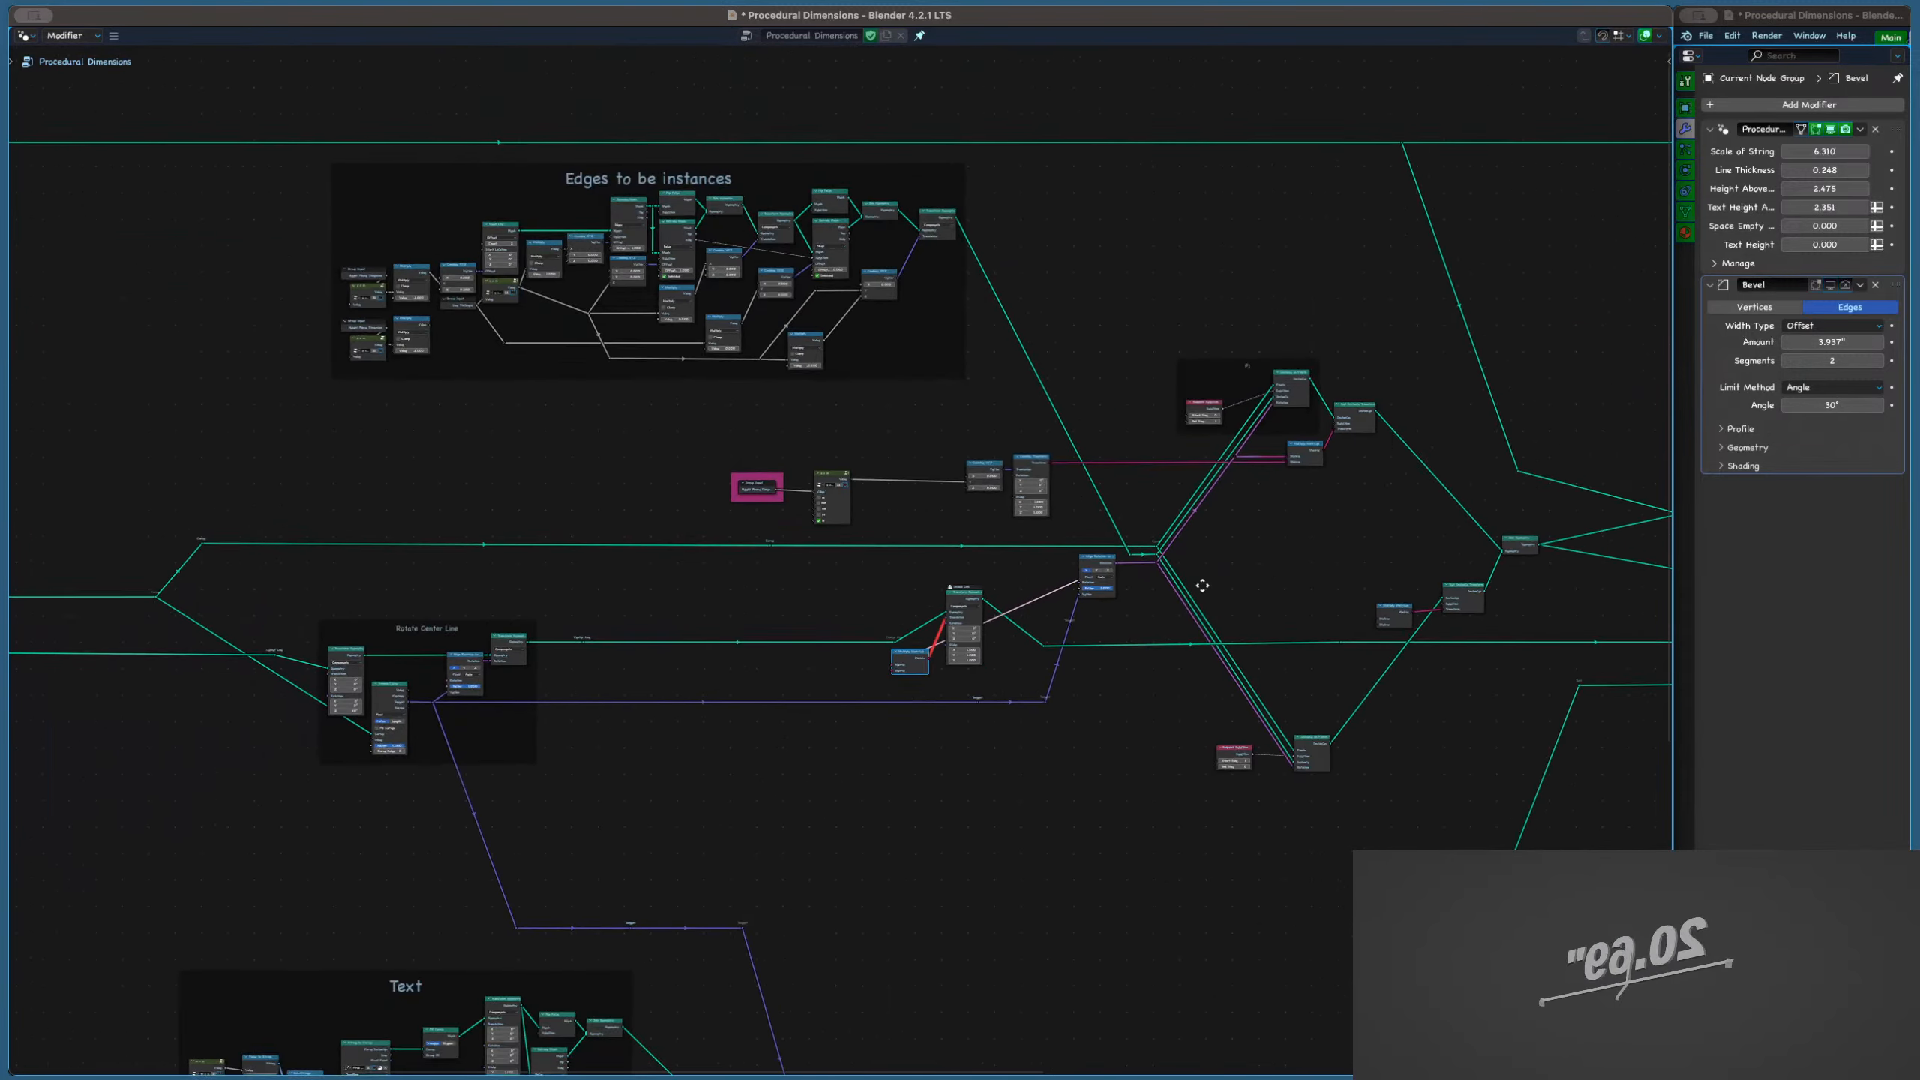
scroll(1199, 588, "right", 5, "ctrl")
scroll(1084, 447, "up", 6)
left_click(1084, 447)
key("g")
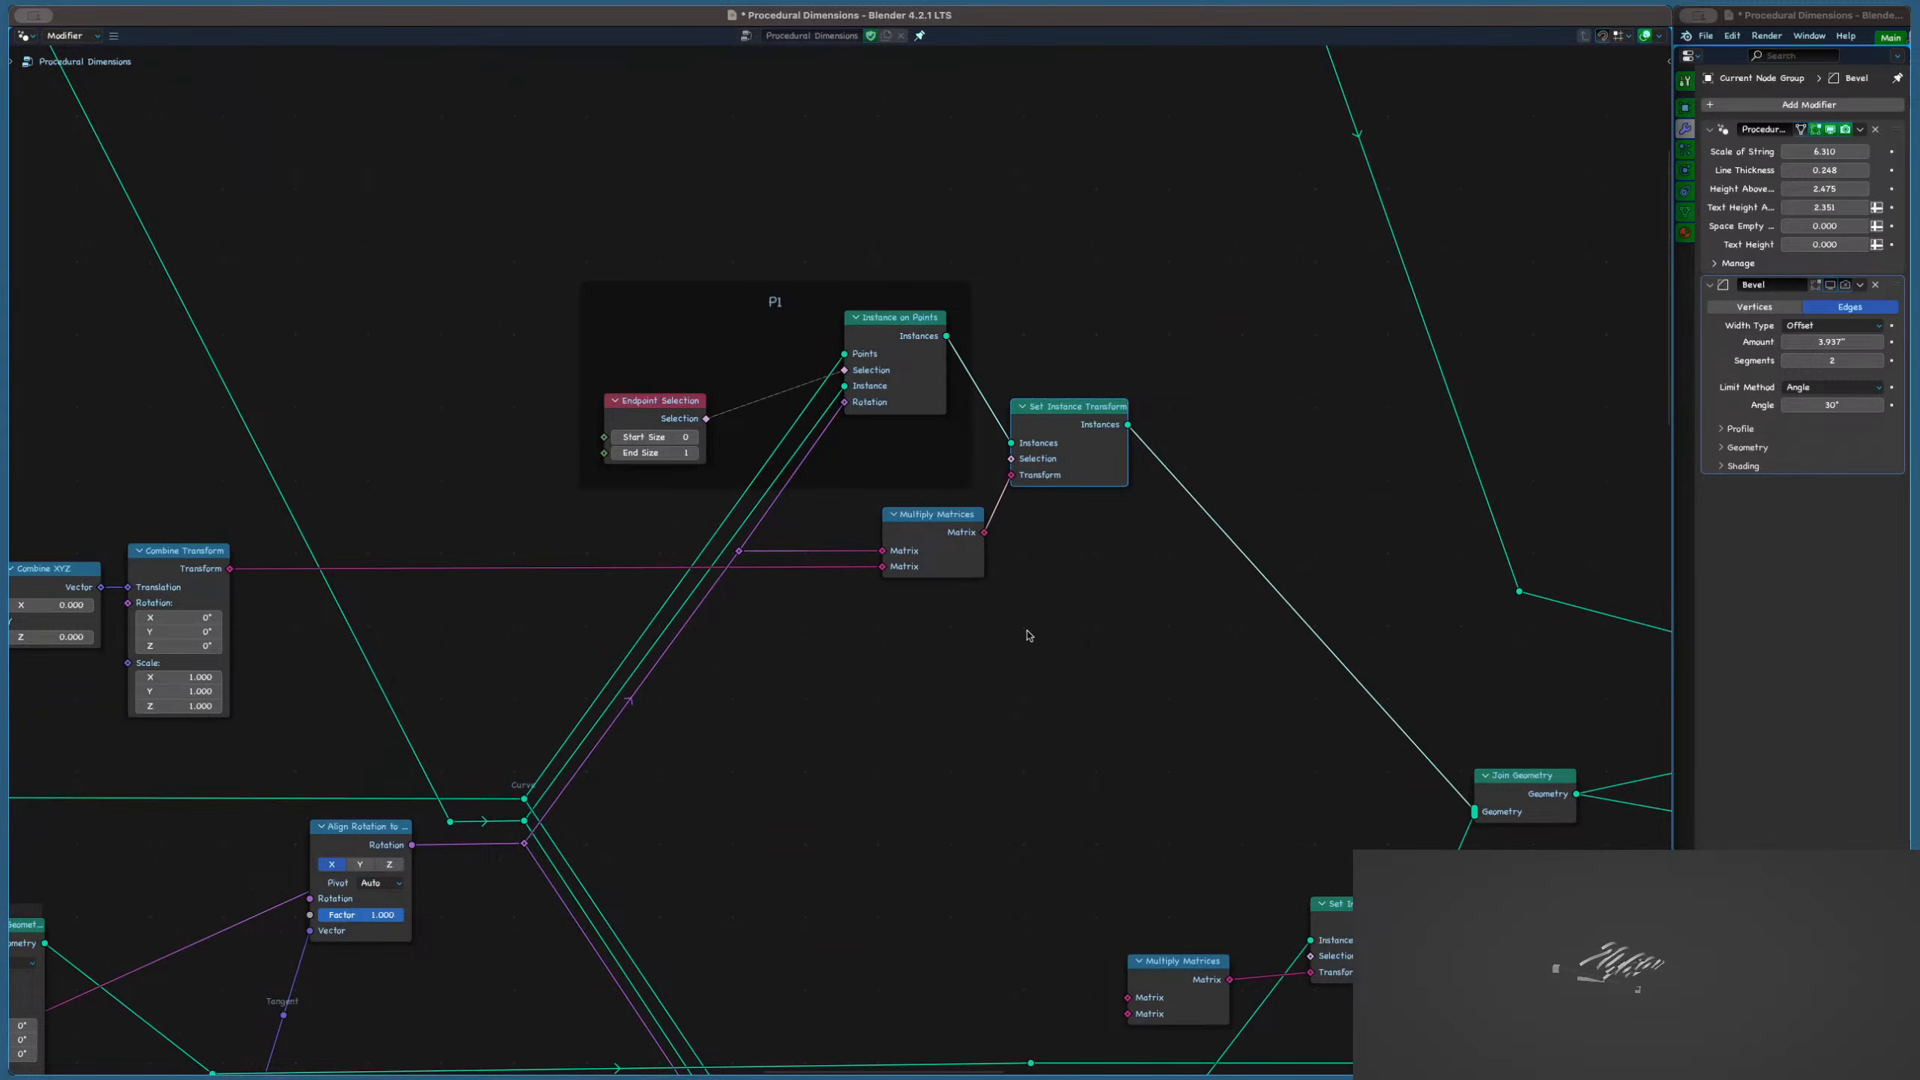
scroll(1028, 636, "down", 5)
scroll(926, 609, "left", 5, "ctrl")
scroll(900, 549, "up", 4)
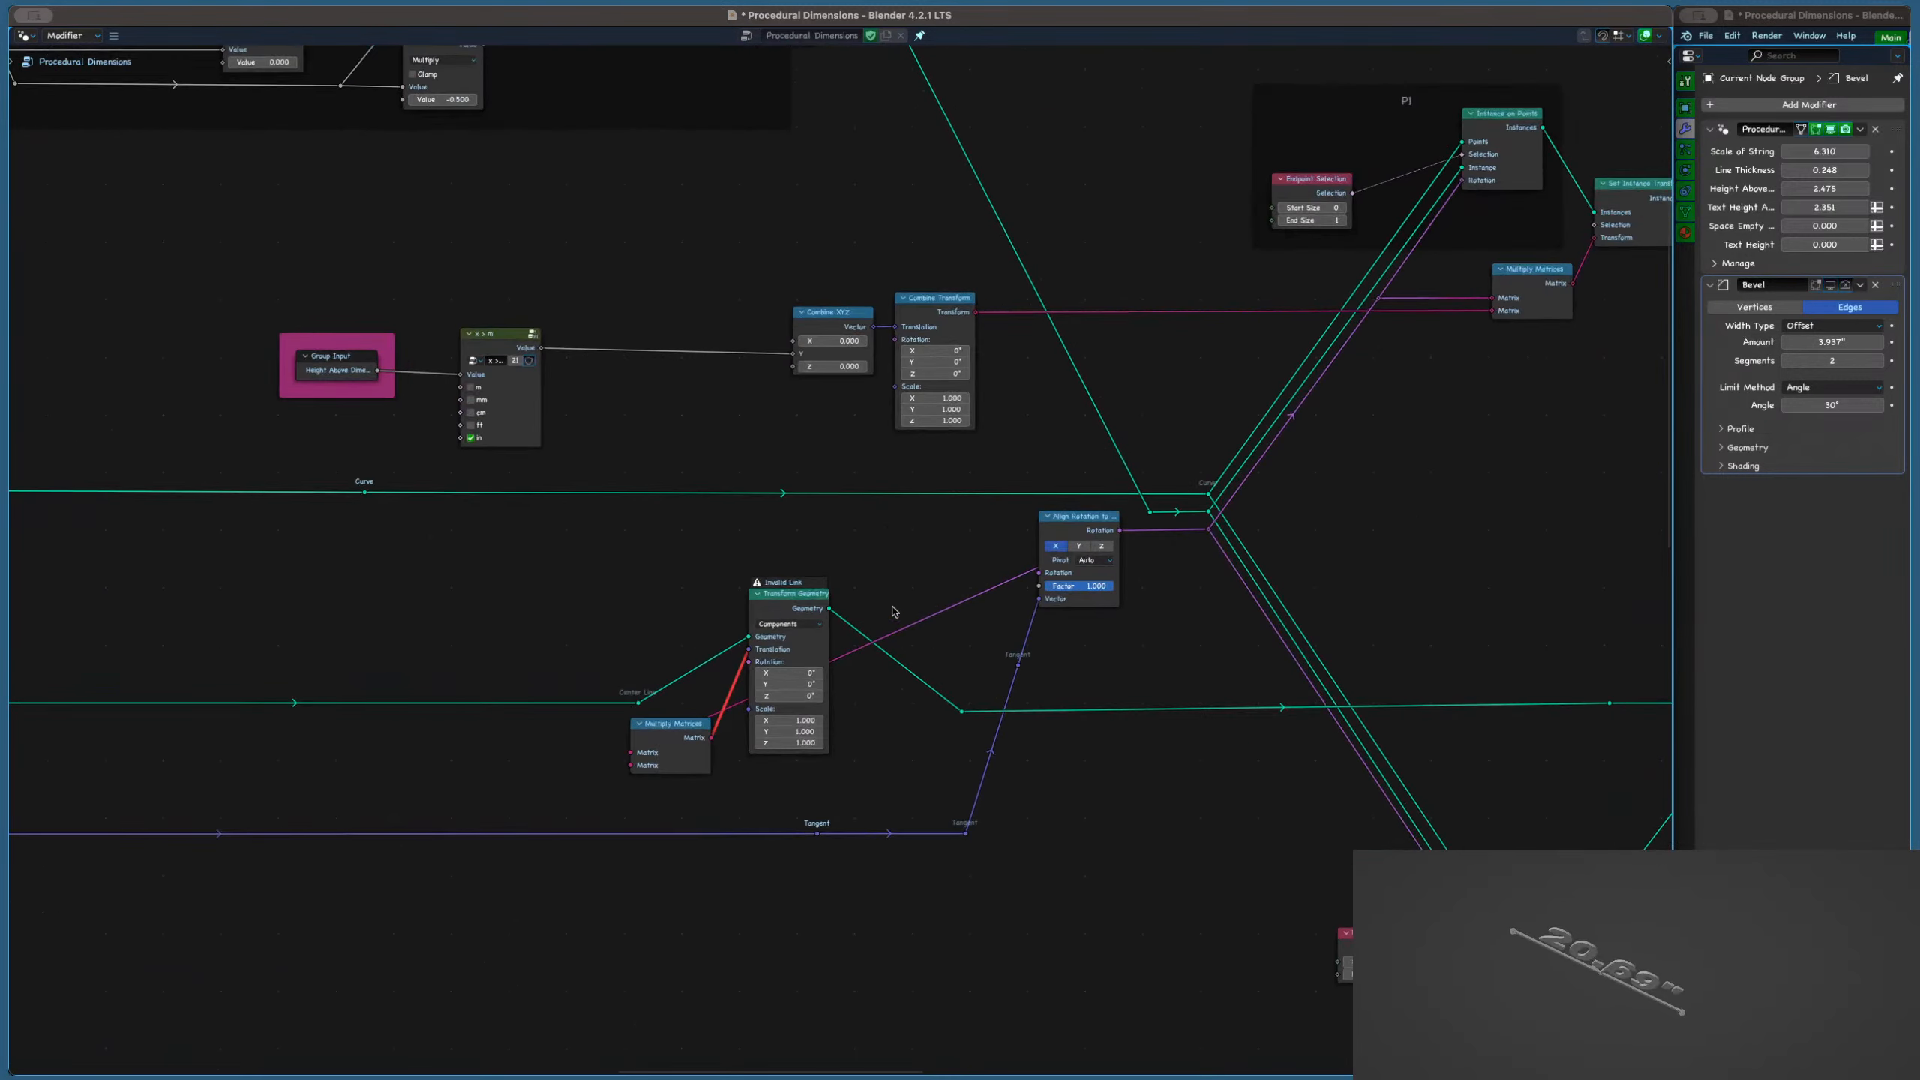
Delete the Transform Geometry node while keeping the Center Line wire connected, and delete the Multiply Matrices node beside it
left_click(763, 612)
key("ctrl+x")
left_click(650, 742)
key("x")
Add a Set Instance Transform node and insert it into the Center Line wire before the Align Rotation node
key("shift+a")
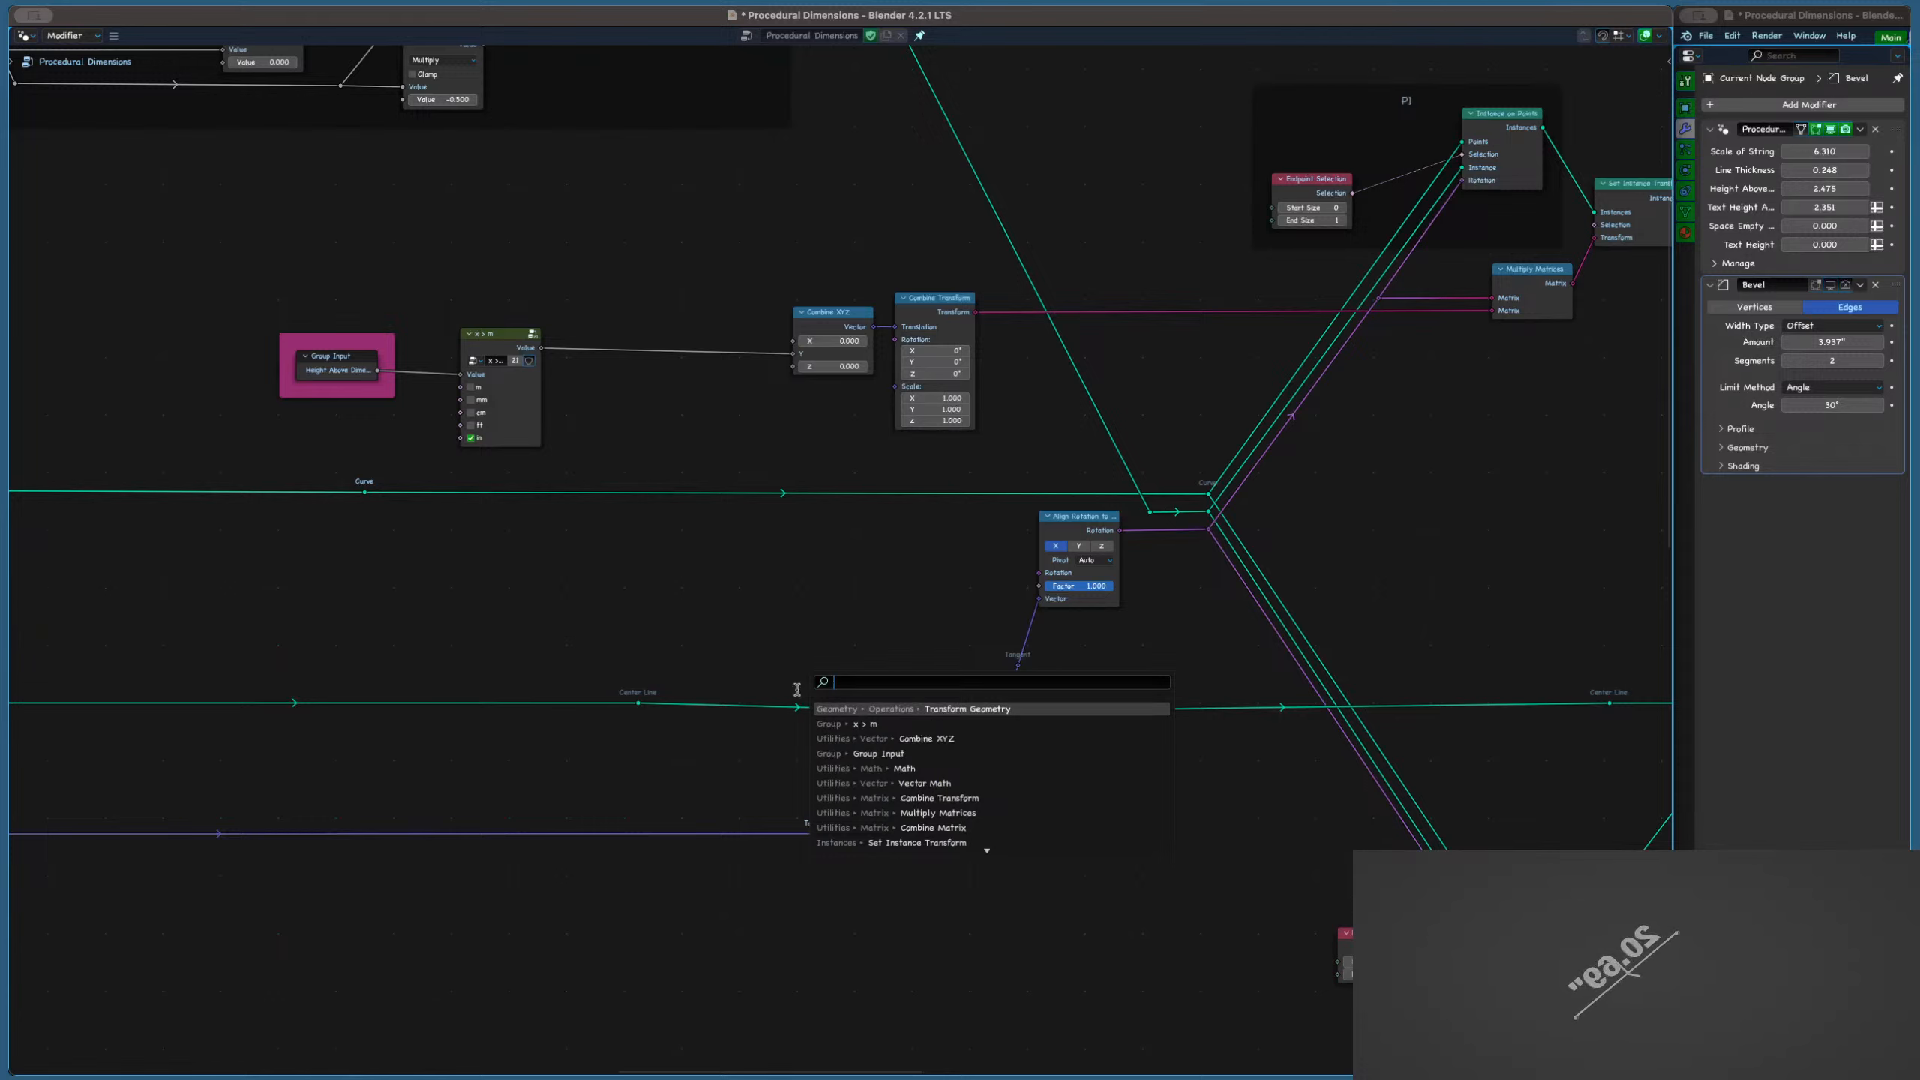
key("Down")
key("Down")
key("Down")
key("Down")
key("Down")
key("Down")
key("Down")
key("Down")
key("Down")
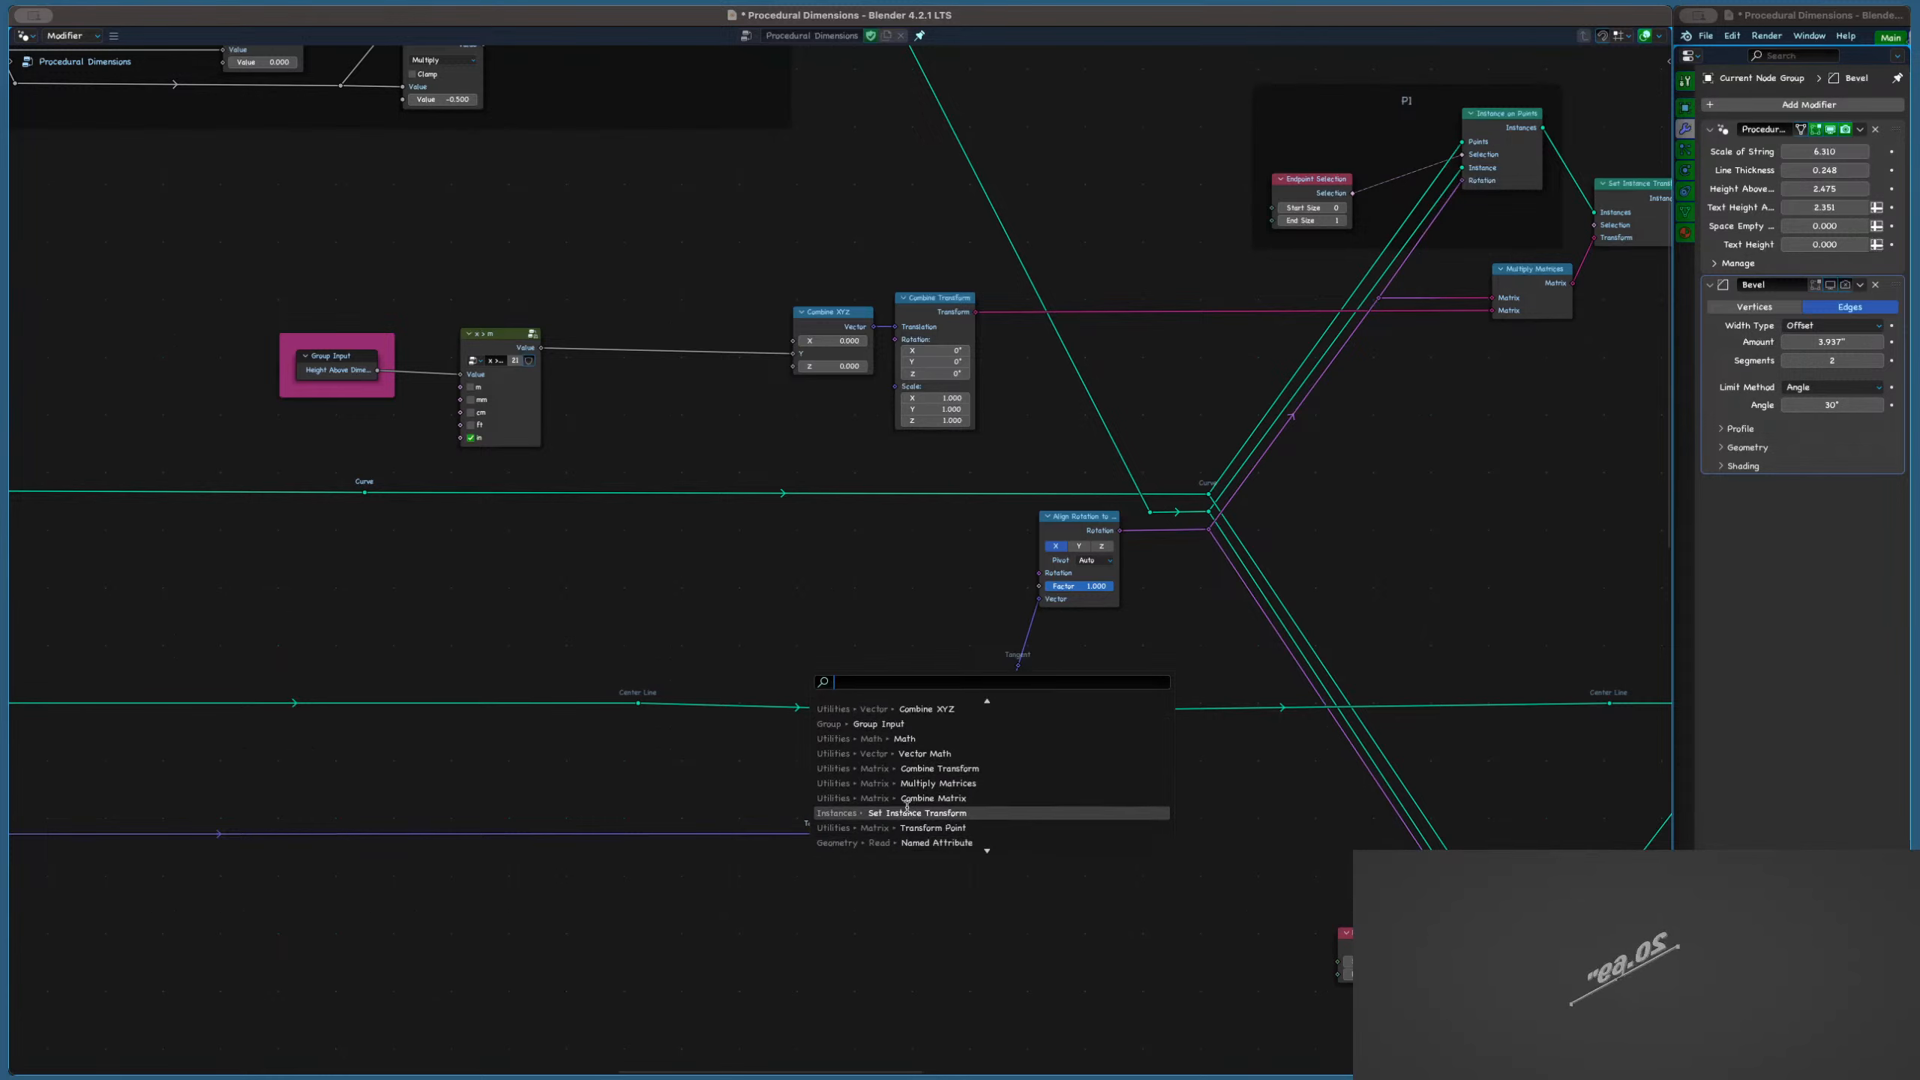
key("Return")
left_click(832, 709)
left_click_drag(845, 719, 765, 672)
scroll(839, 674, "up", 4)
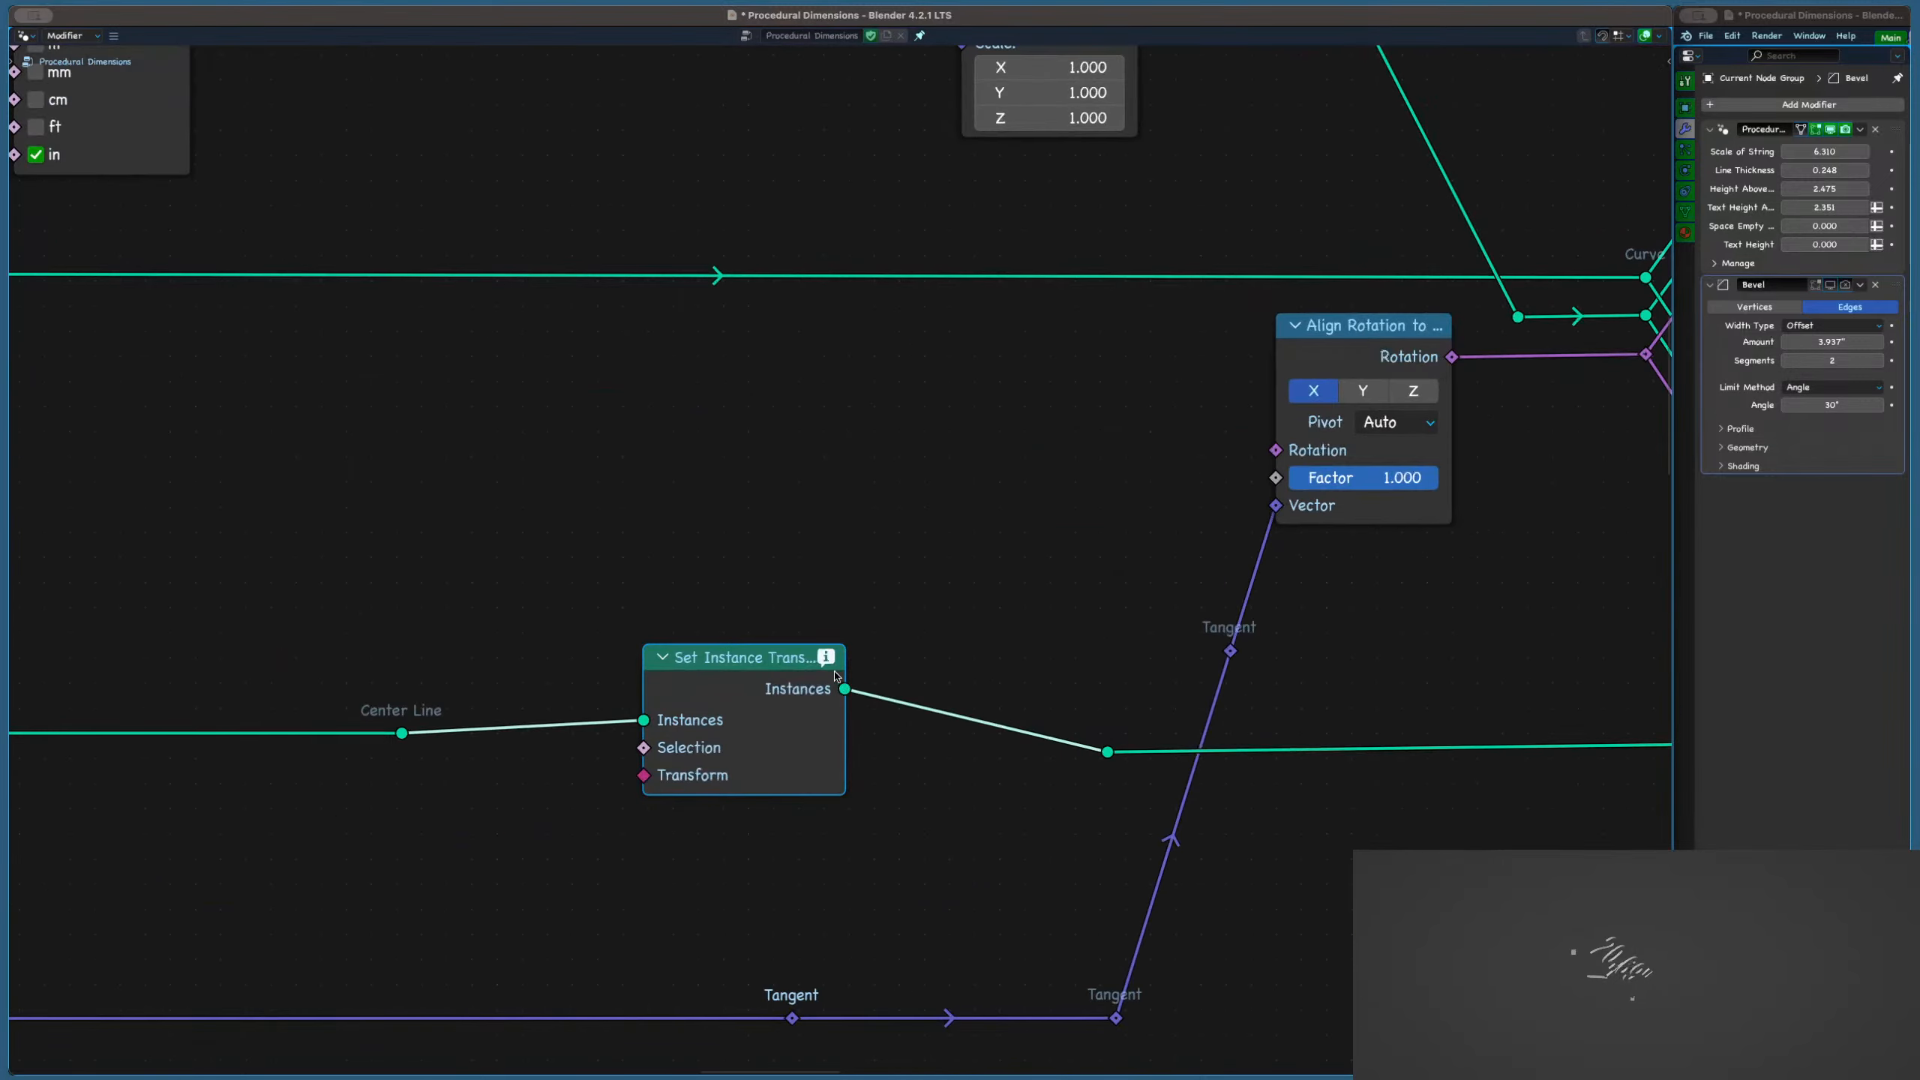
Trace the center line geometry back through the Rotate Center Line frame and examine the nodes in the Center Line frame
scroll(975, 676, "down", 5)
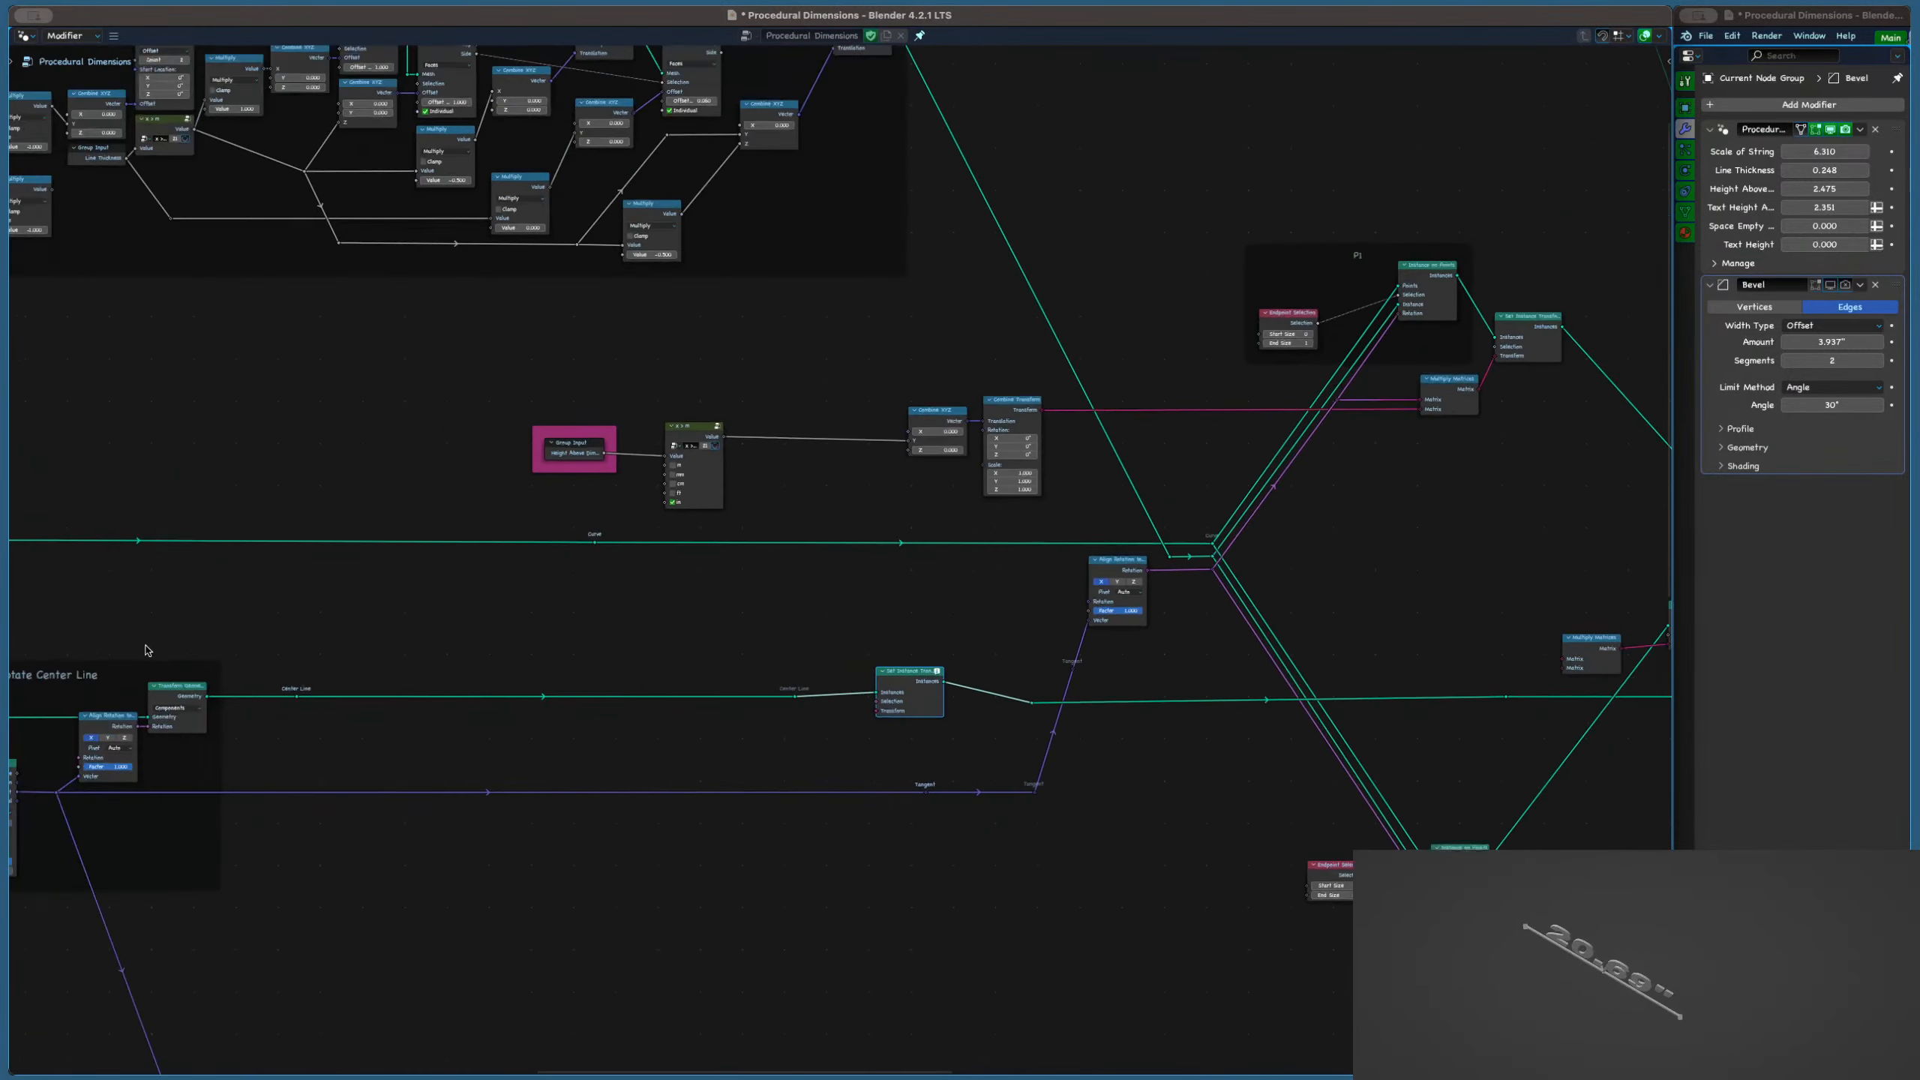
middle_click_drag(167, 700, 871, 653)
scroll(871, 653, "up", 5)
scroll(796, 529, "down", 2)
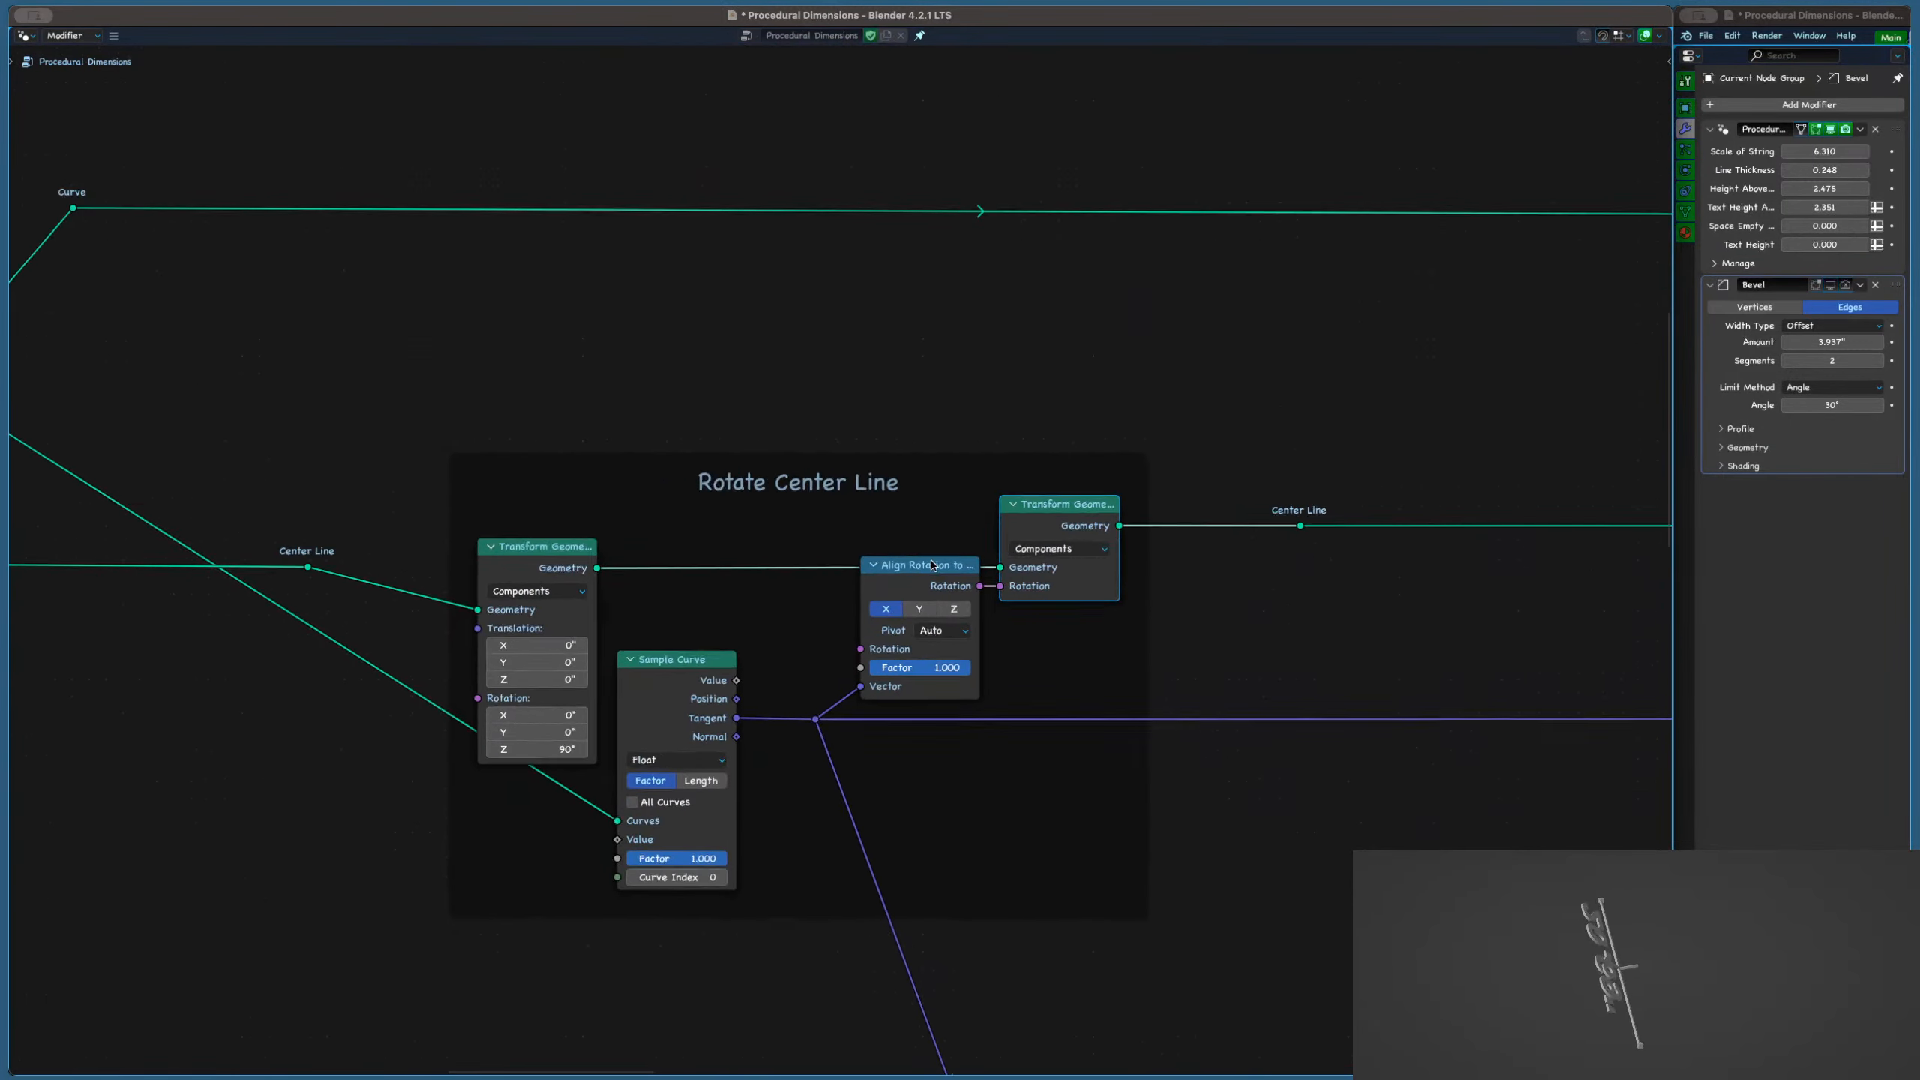
scroll(854, 529, "left", 10)
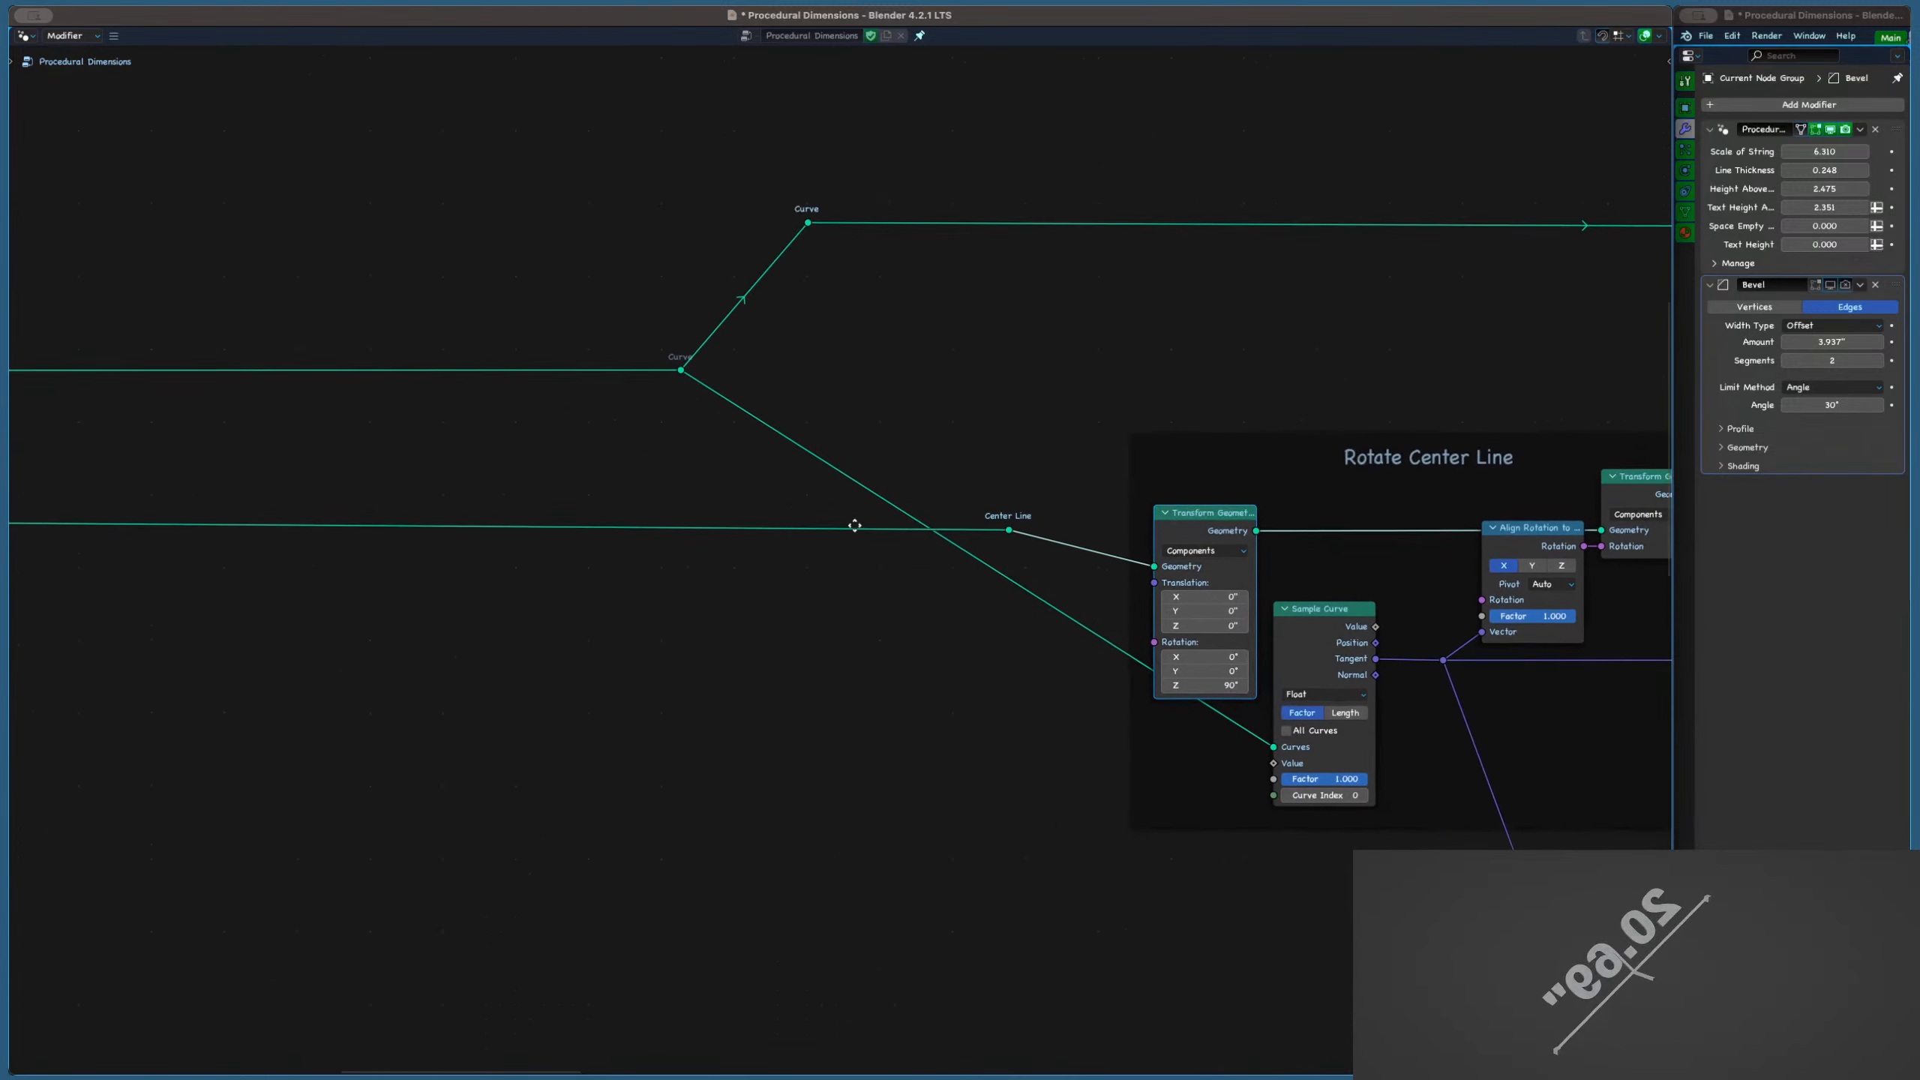
scroll(796, 543, "left", 8)
scroll(600, 553, "left", 5)
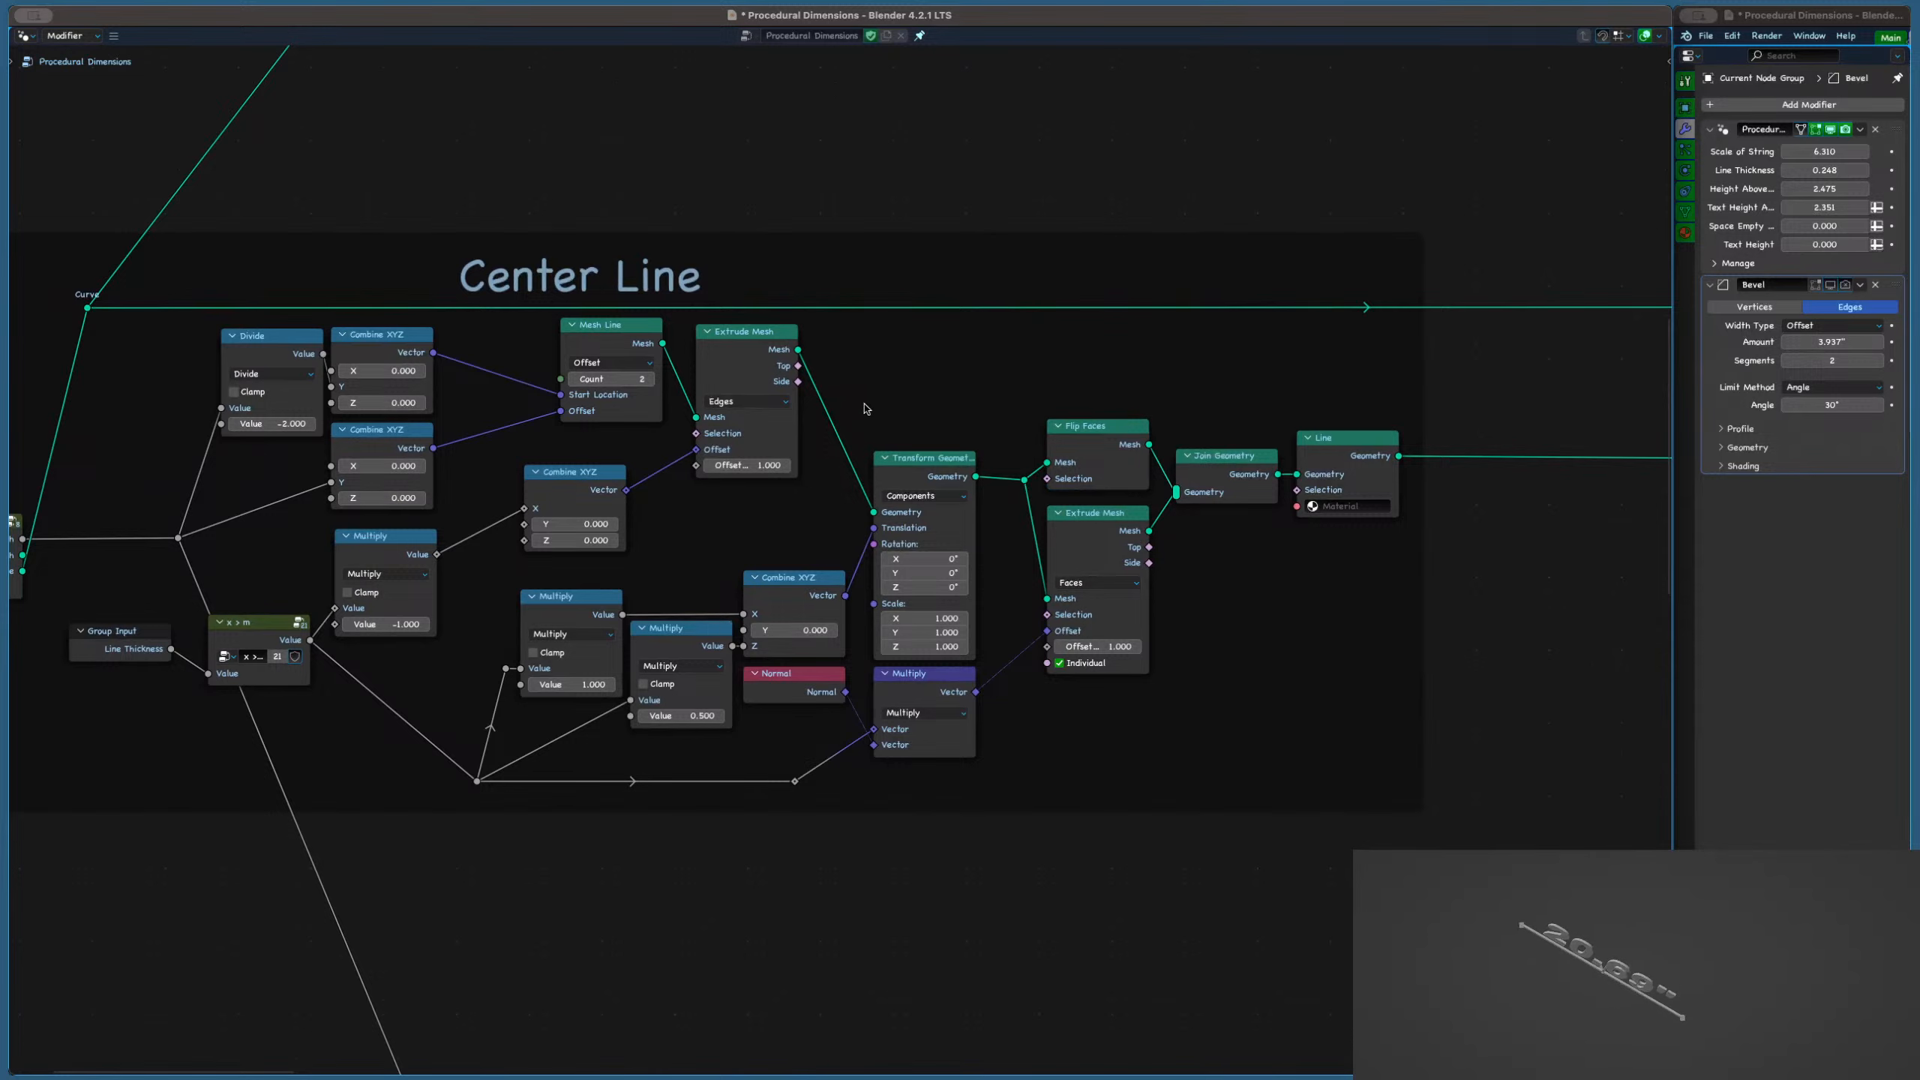
middle_click_drag(866, 409, 893, 419)
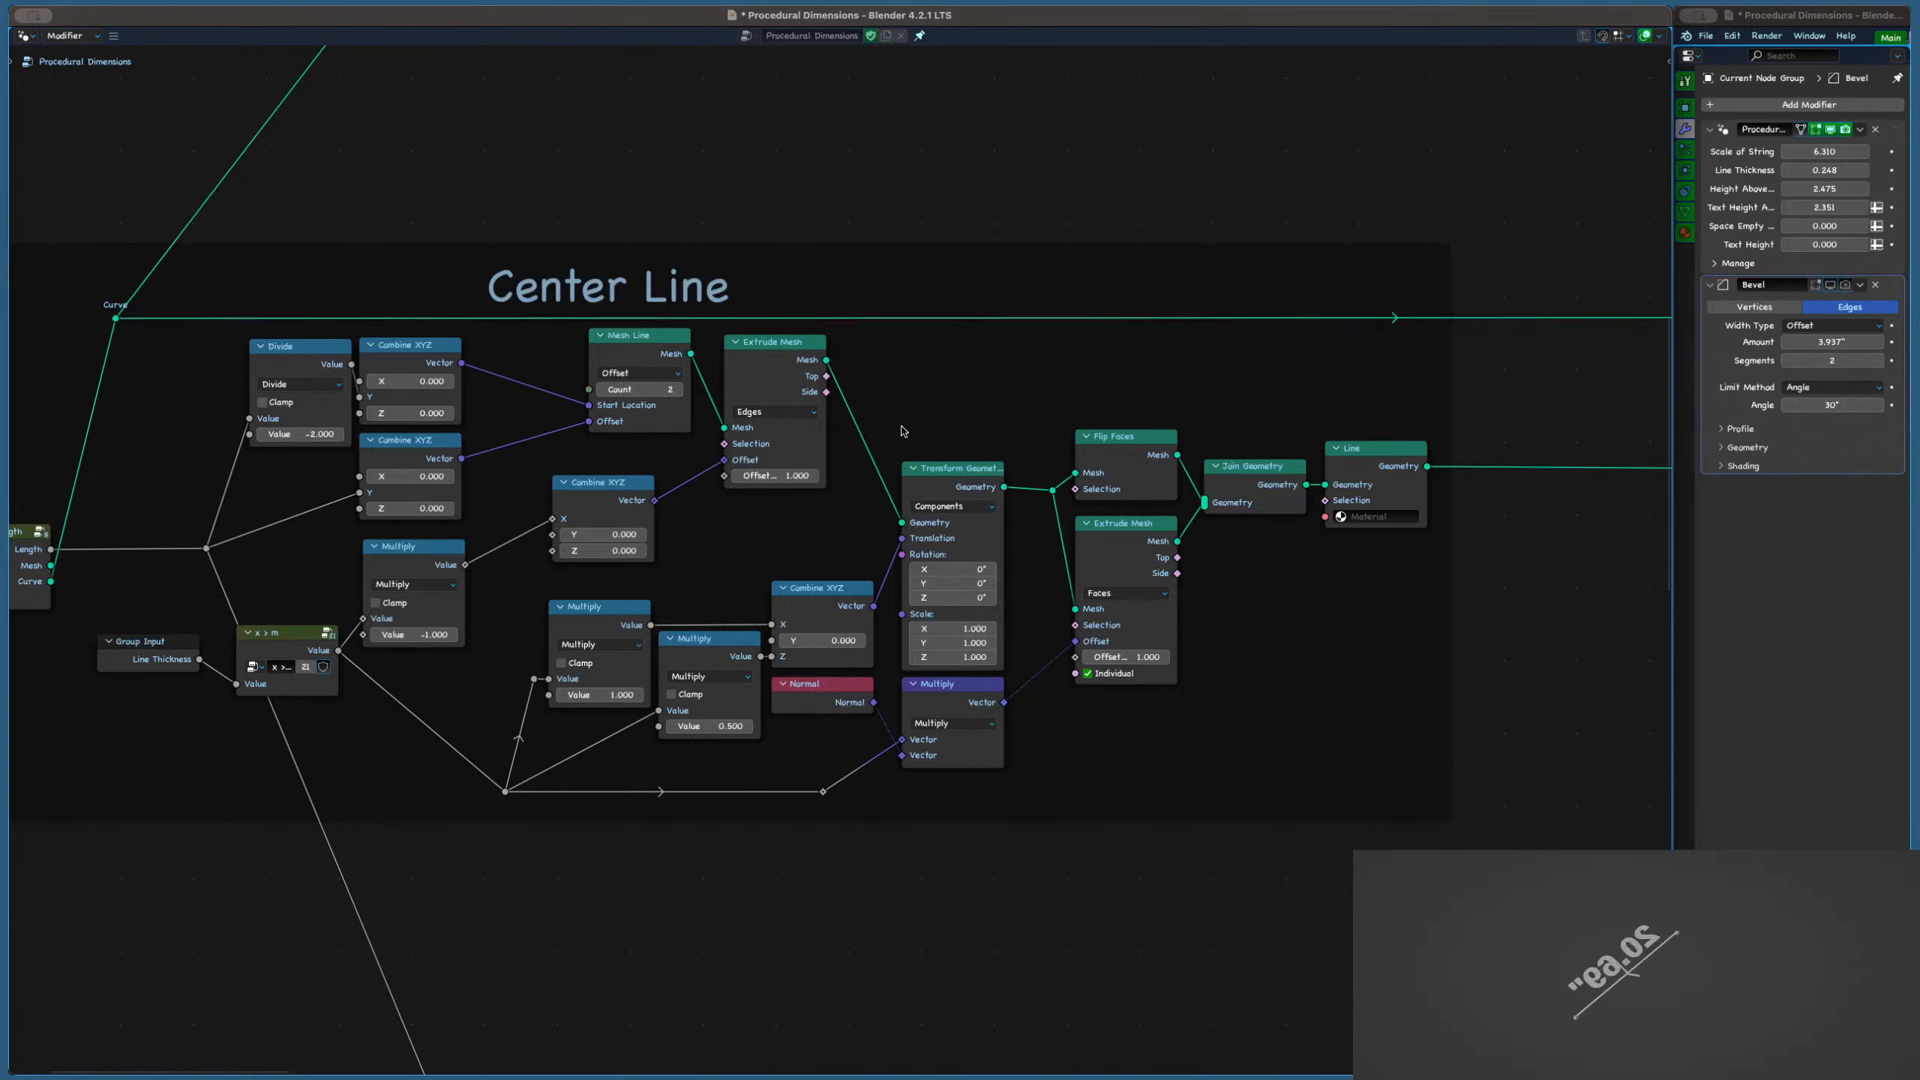
scroll(903, 431, "down", 2)
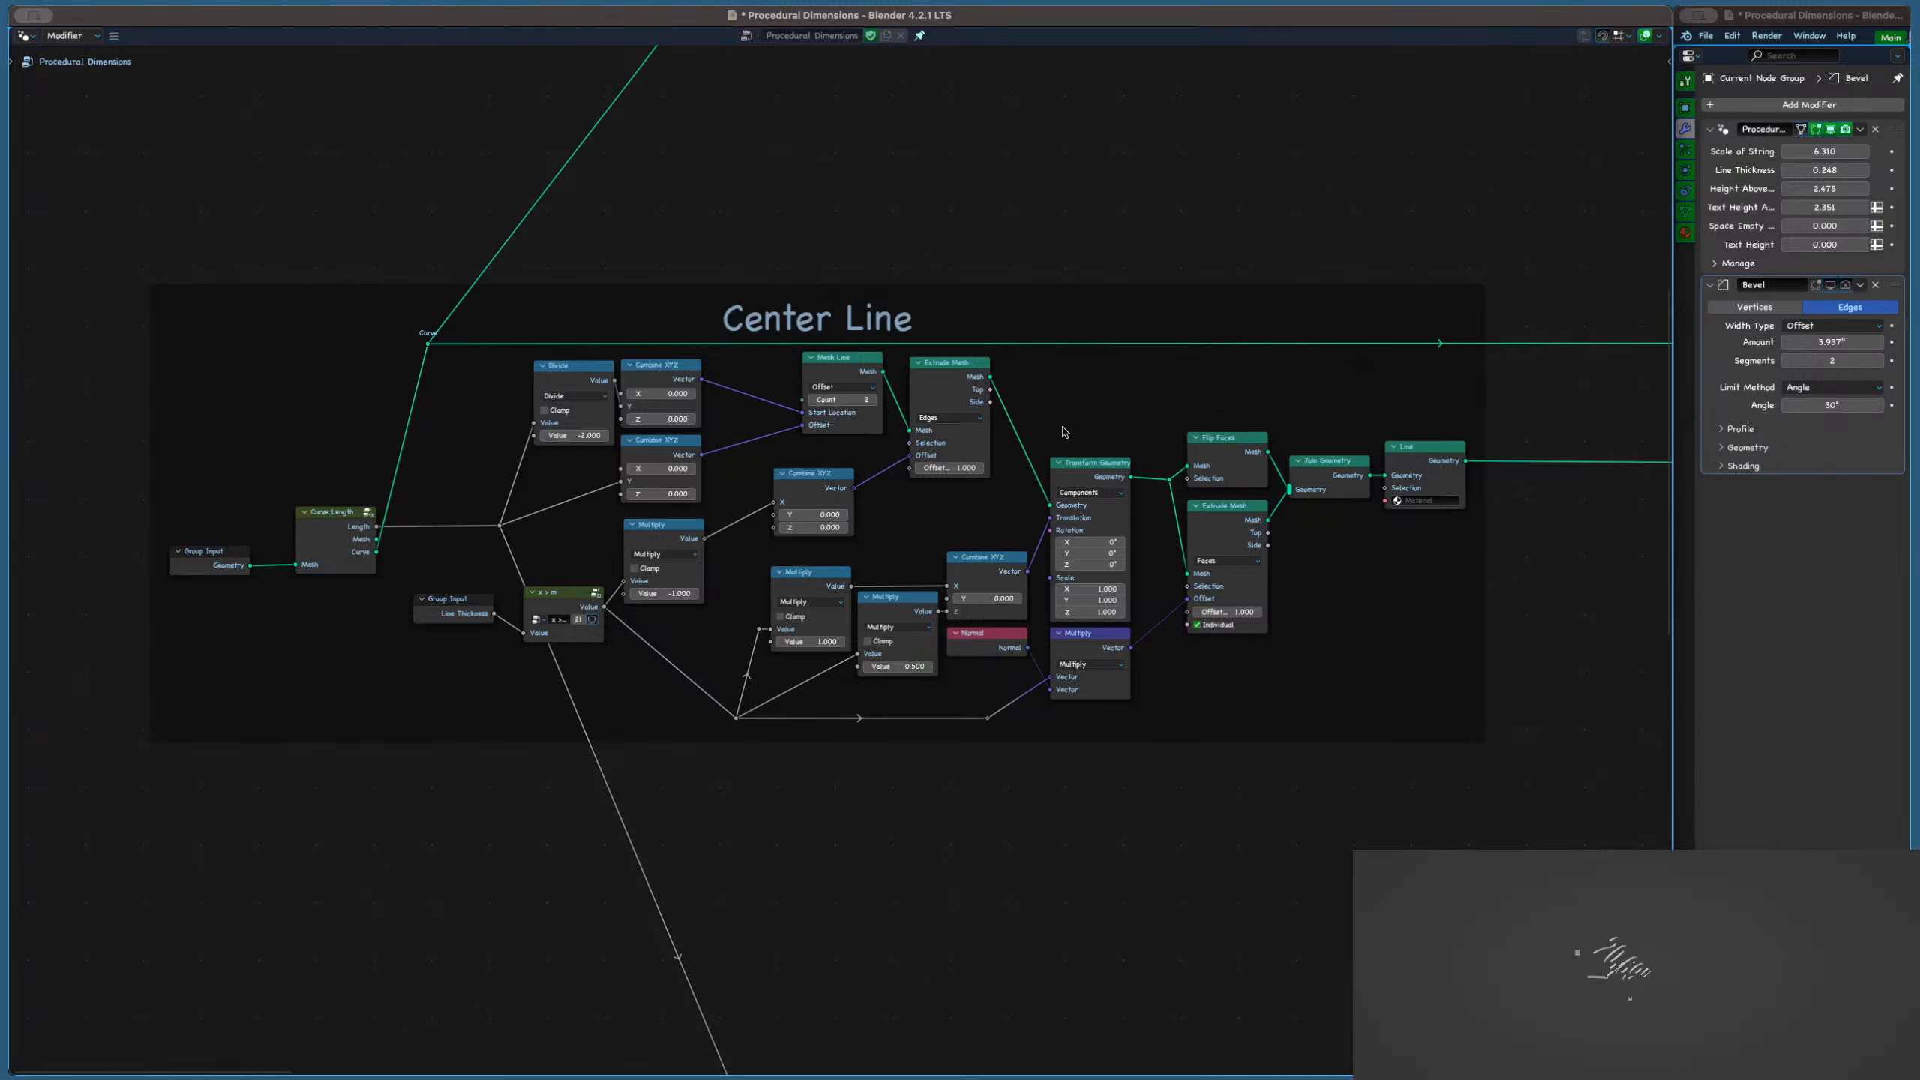
middle_click_drag(1130, 431, 857, 416)
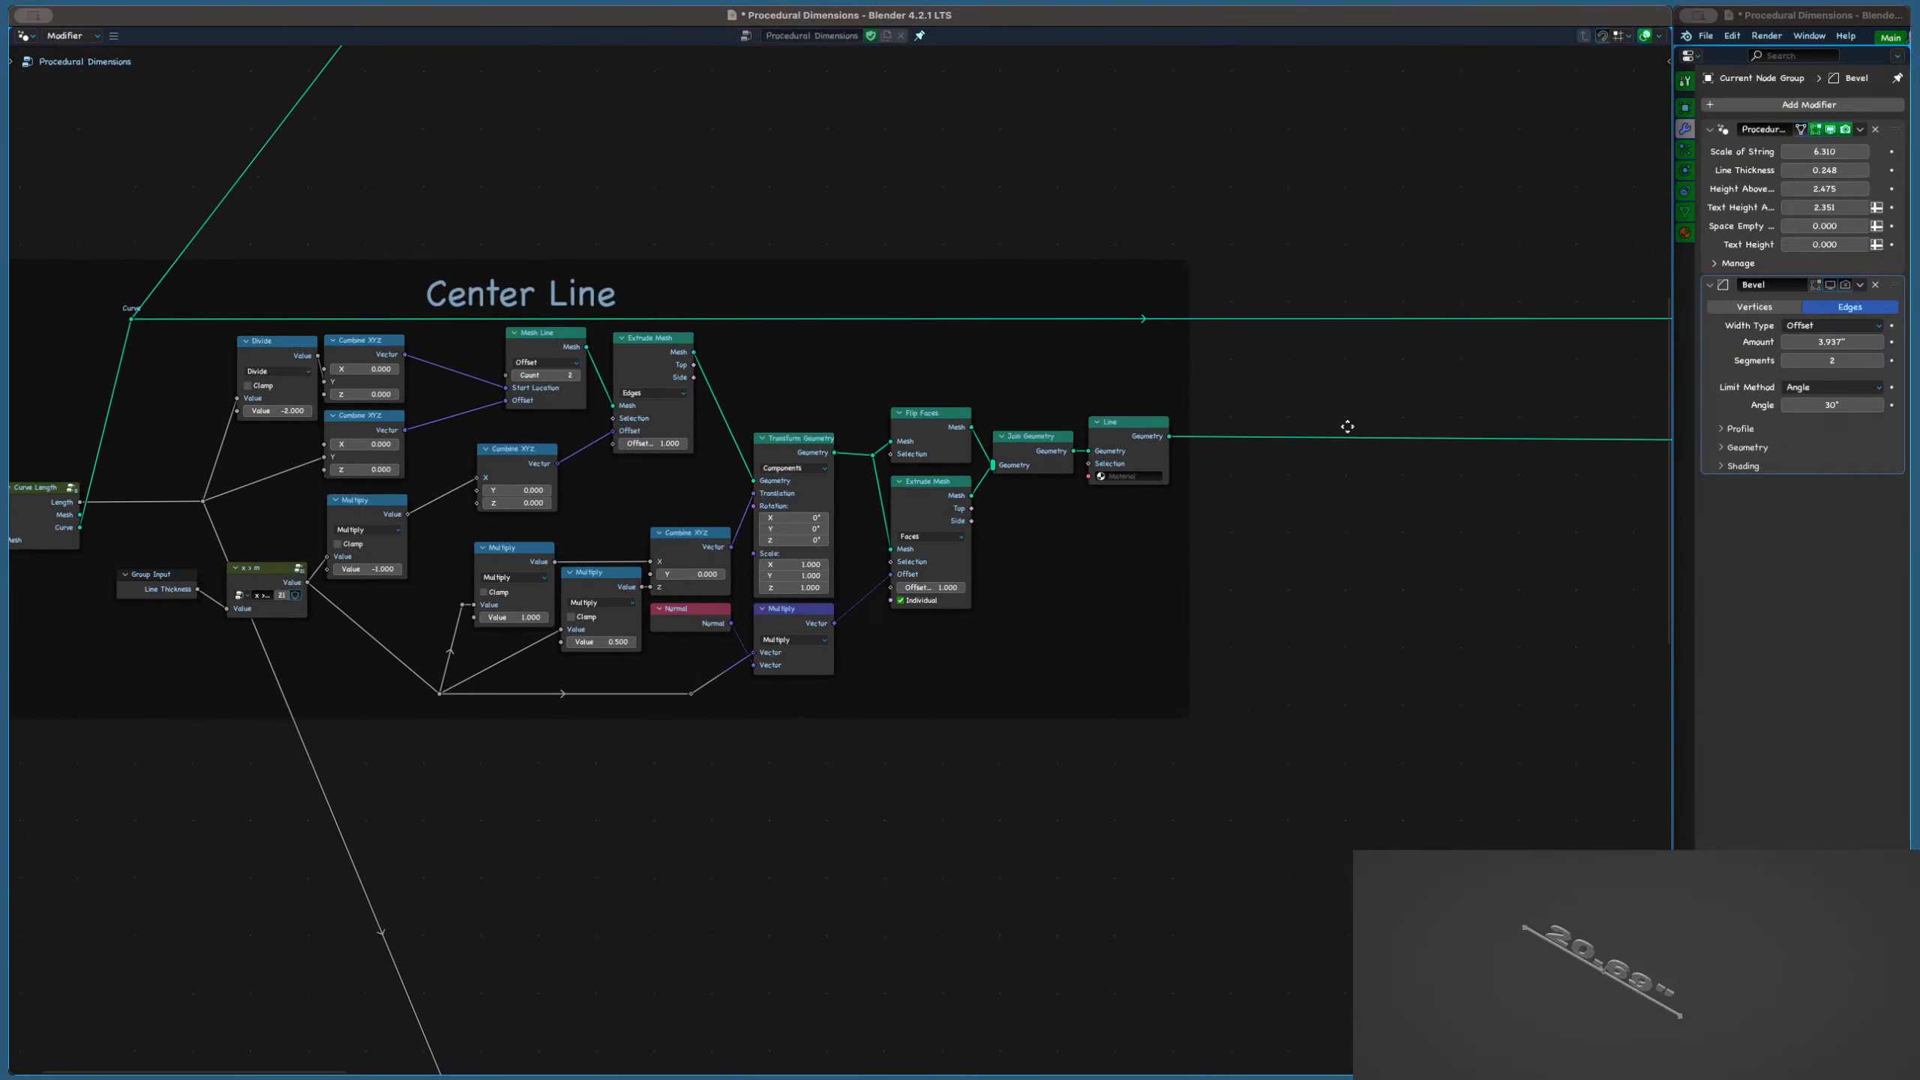
middle_click_drag(1345, 425, 891, 435)
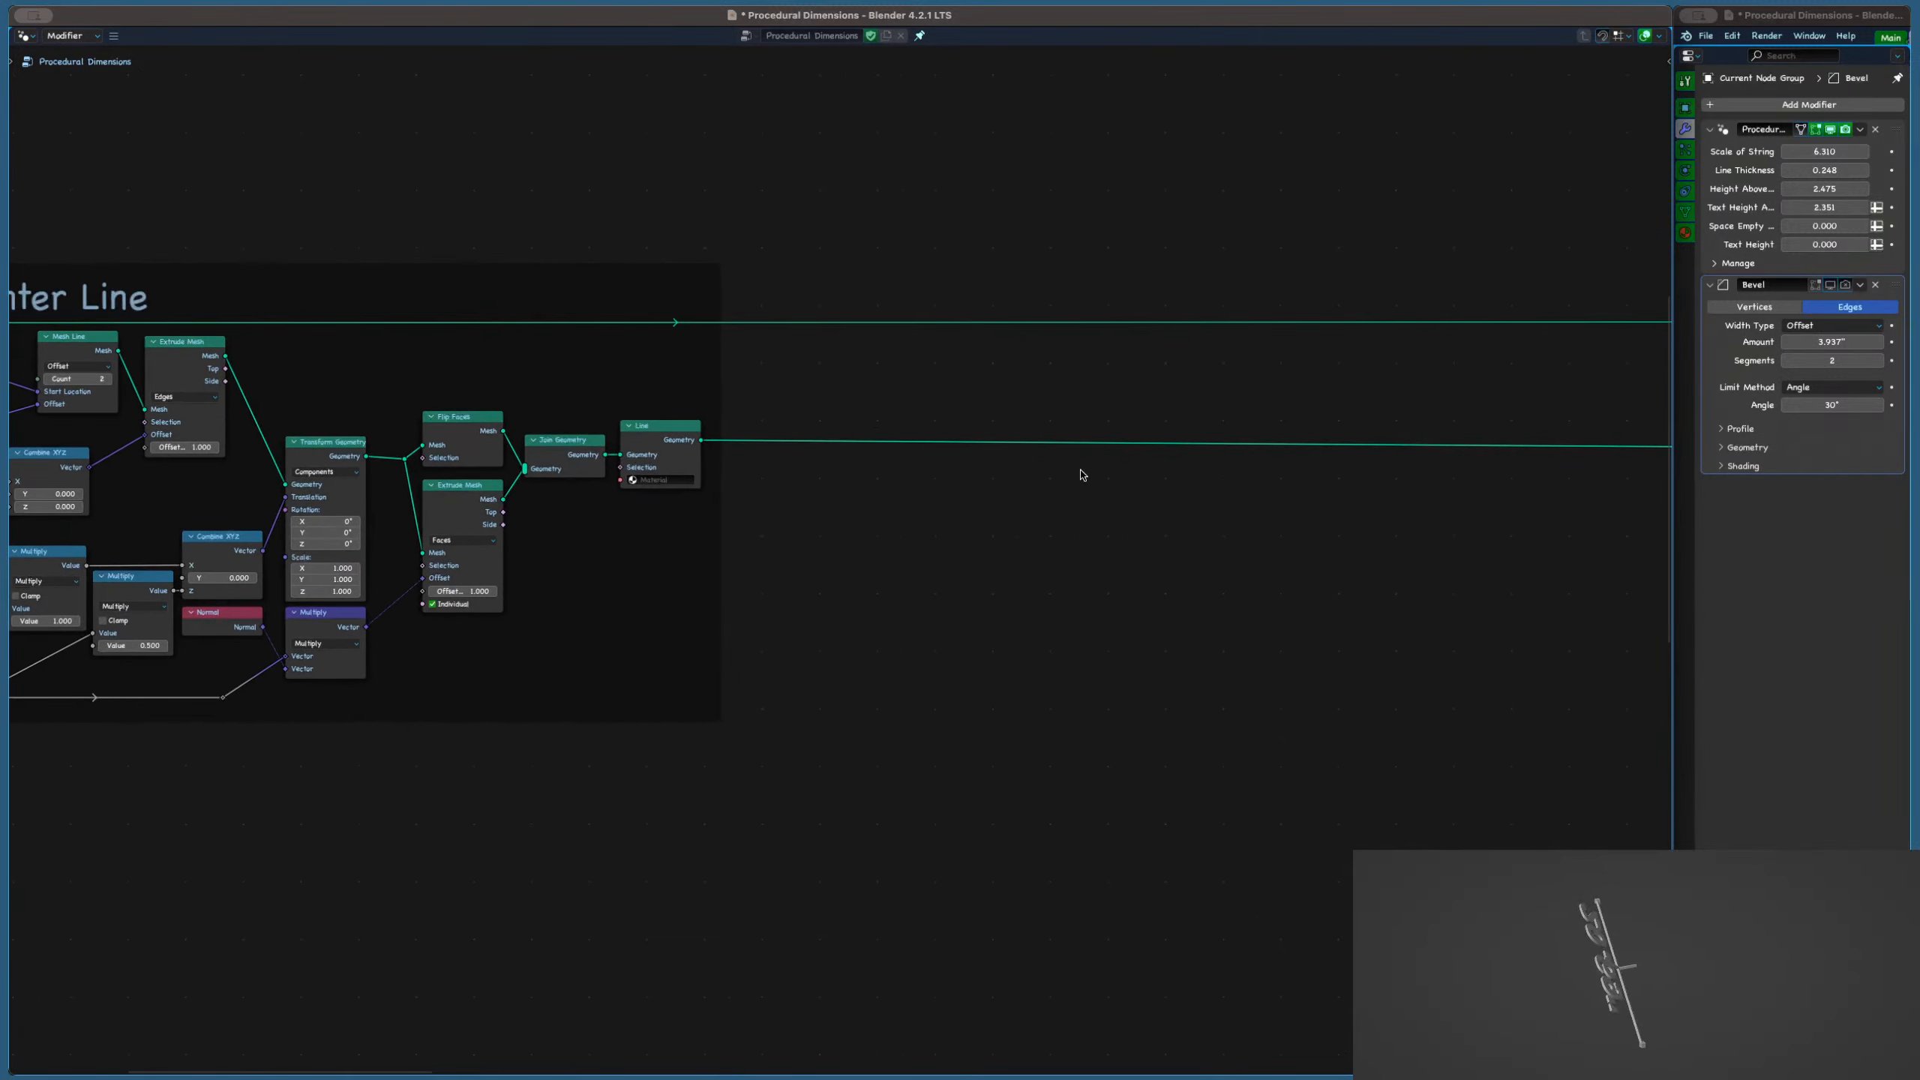
Insert a Realize Instances node into the center line wire after the Line node and turn off Realize All
key("shift+a")
key("Escape")
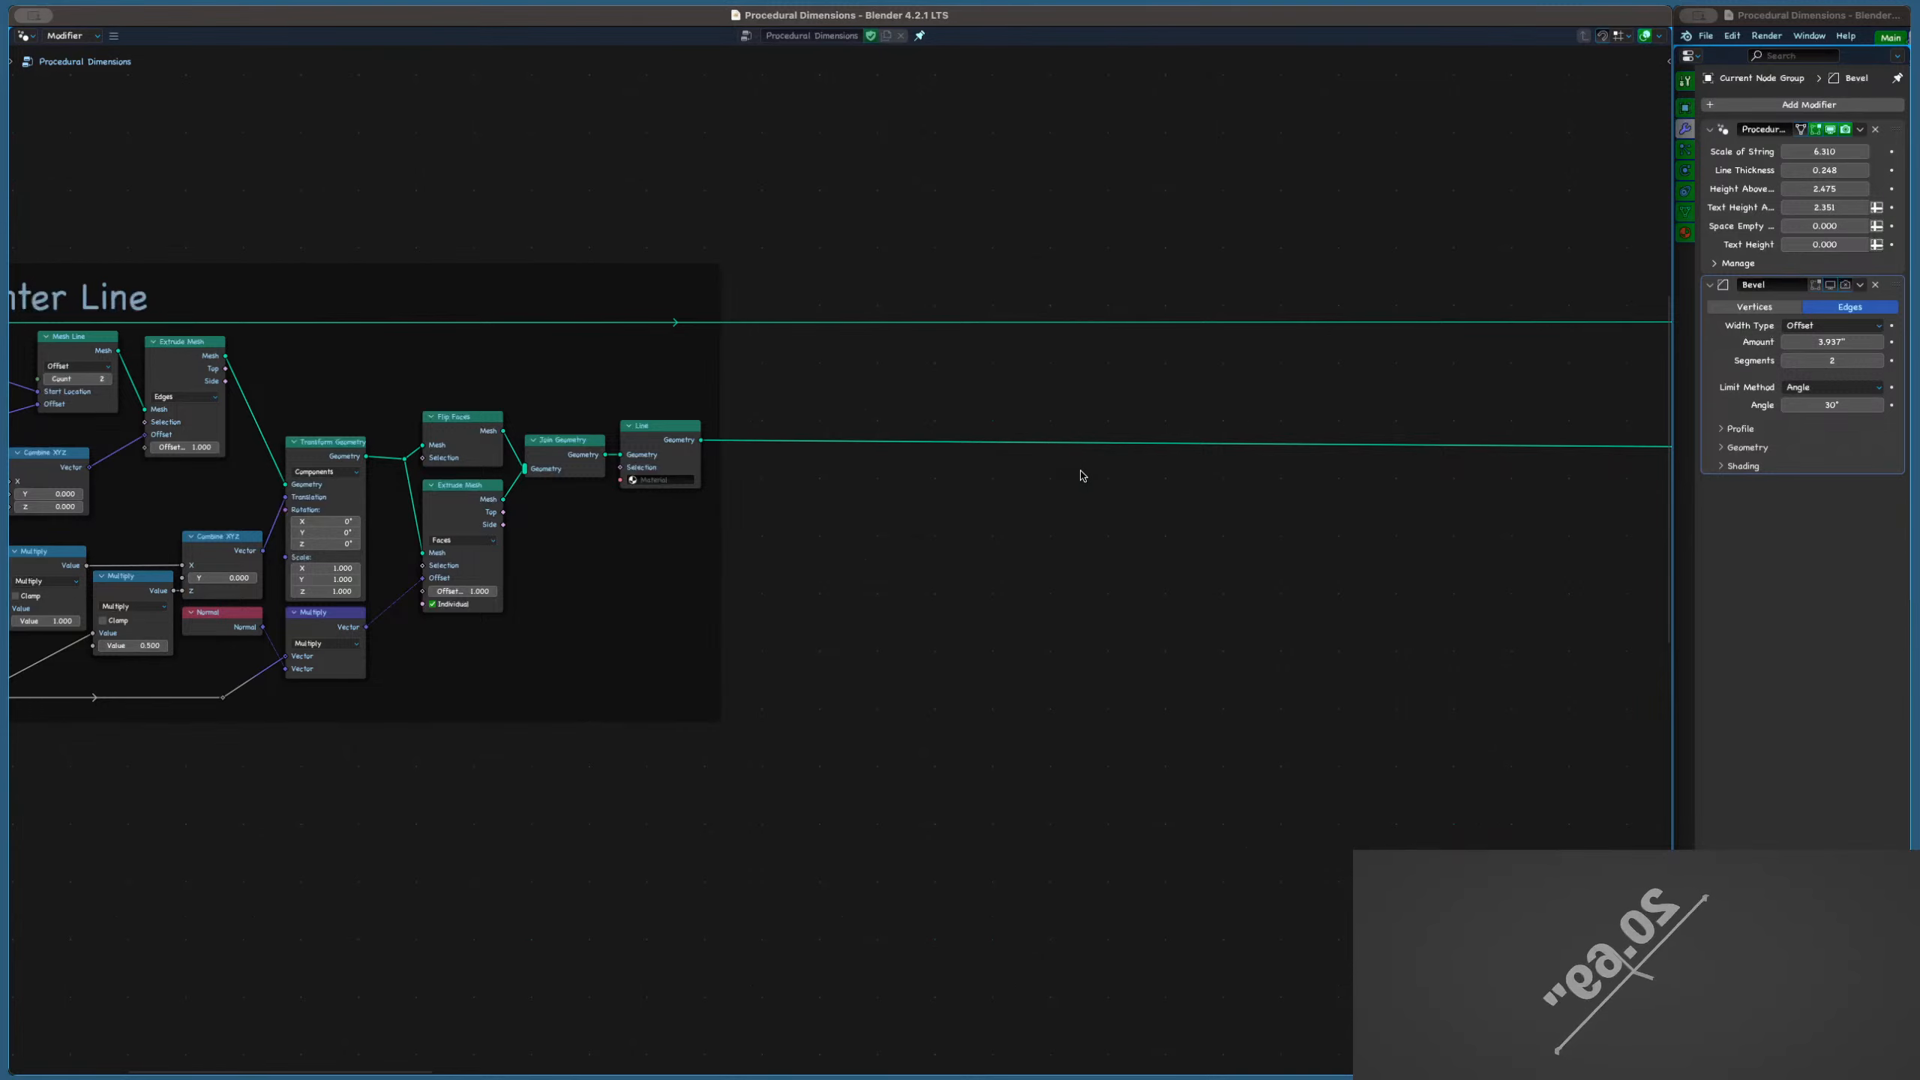
key("shift+a")
type("realize")
key("Return")
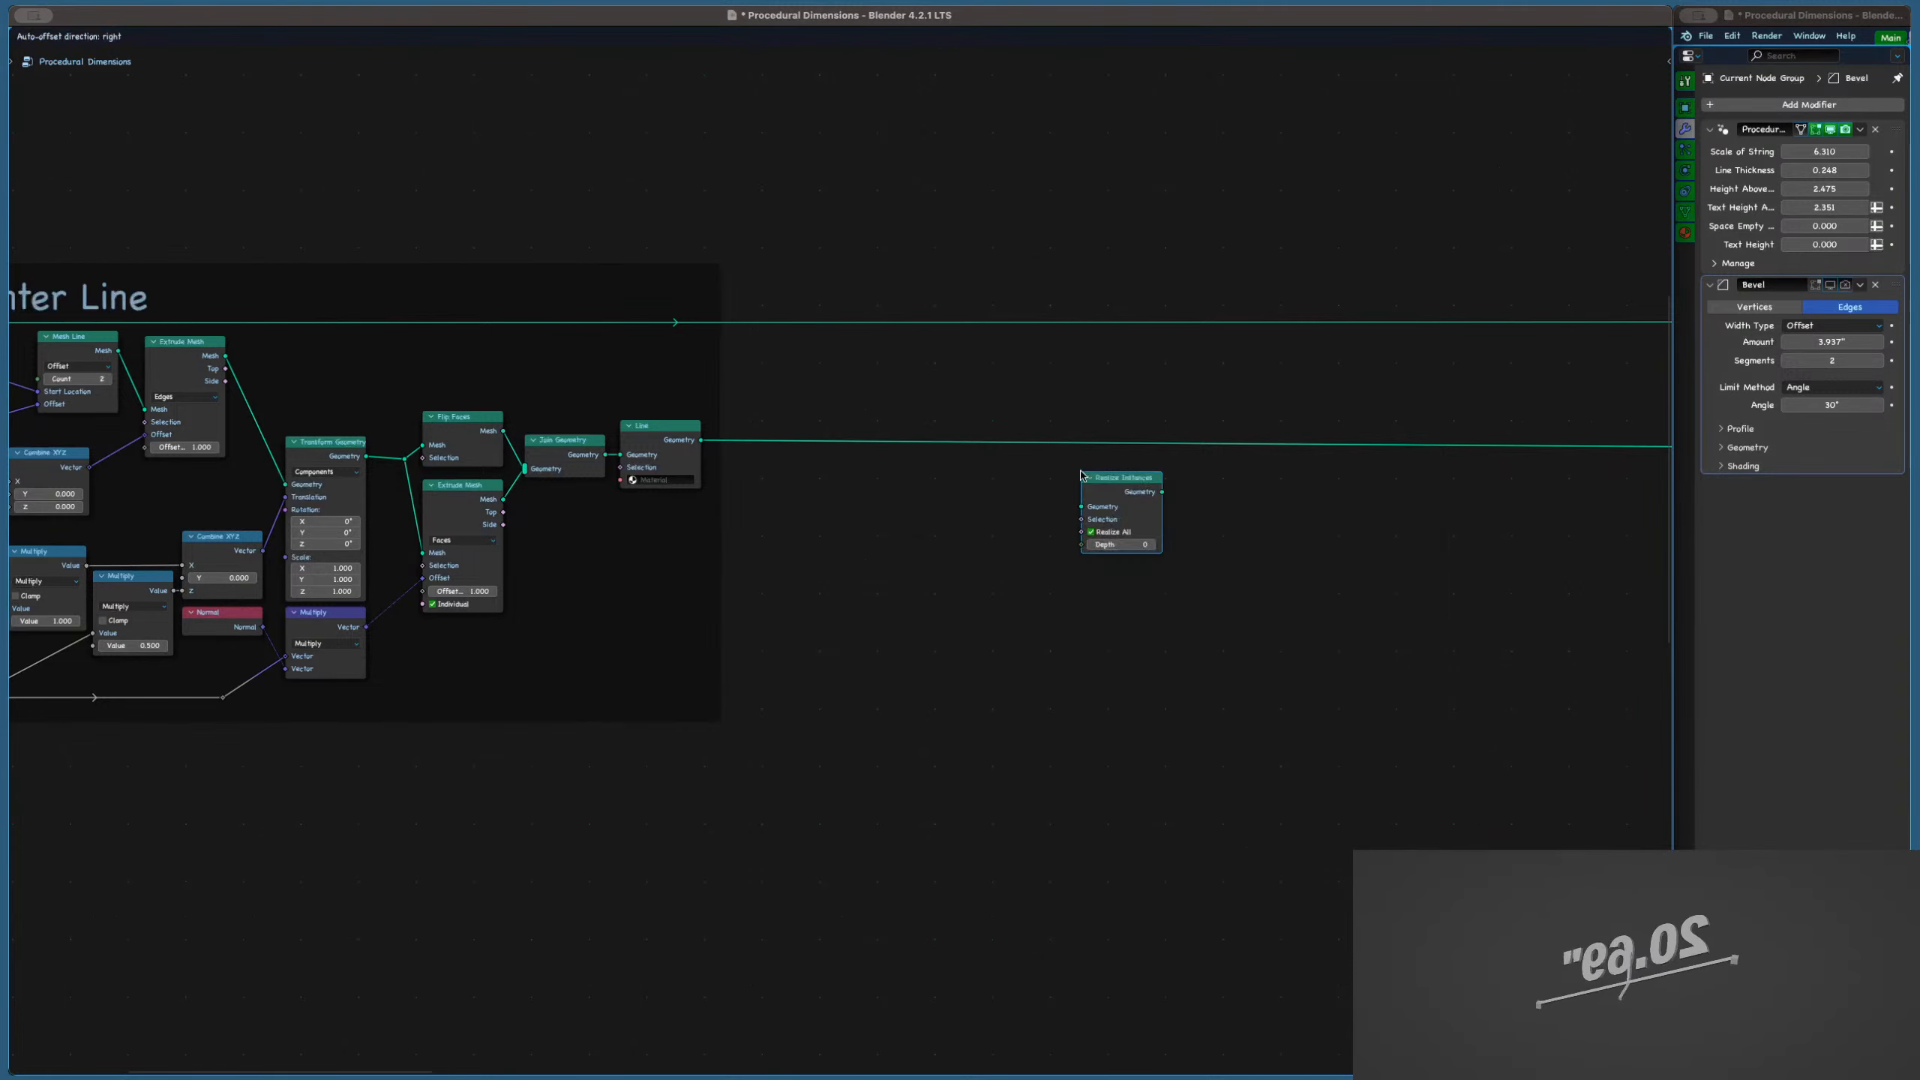
left_click(1065, 414)
scroll(1134, 424, "up", 4)
left_click(1035, 547)
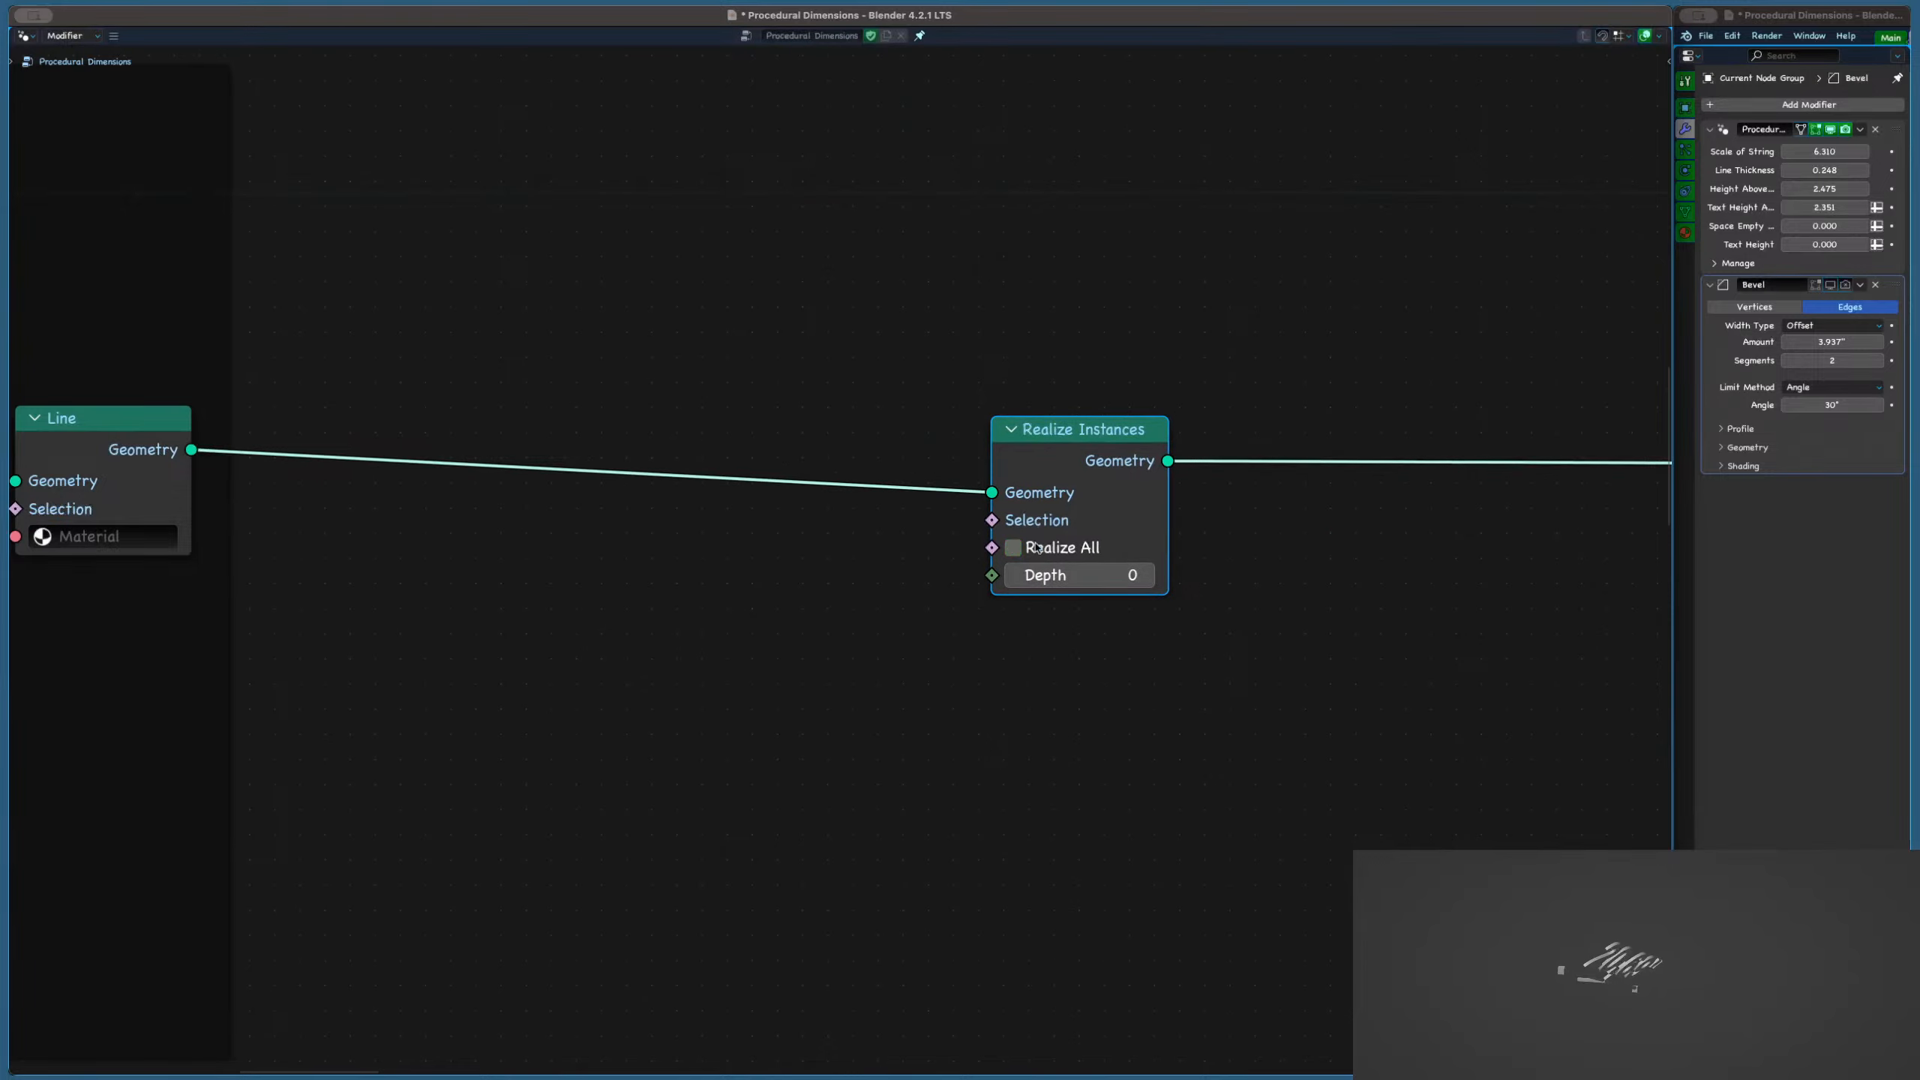
Place Realize Instances between the Rotate Center Line frame and Set Instance Transform, and delete the one before the frame while keeping its wire connected
scroll(983, 533, "down", 10)
middle_click_drag(1284, 526, 484, 519)
scroll(907, 522, "up", 5)
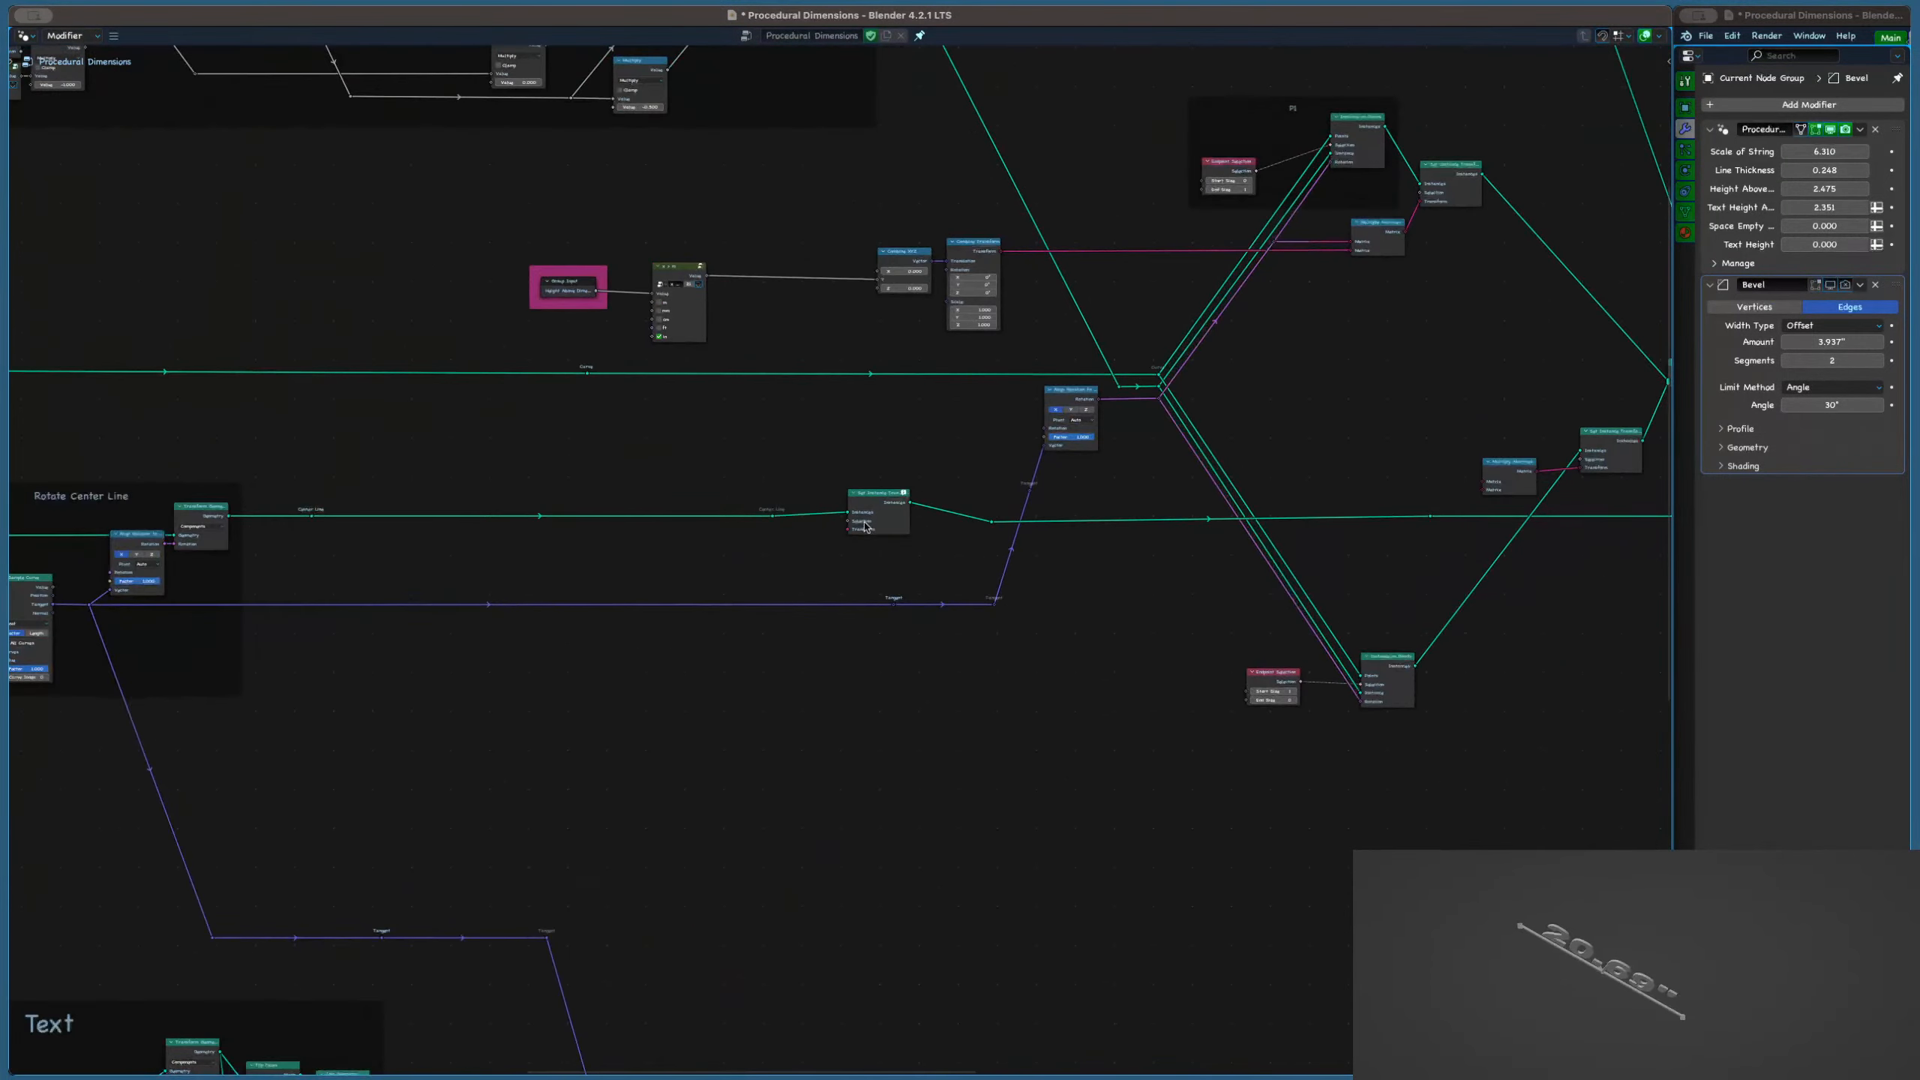
scroll(865, 527, "down", 3)
middle_click_drag(910, 547, 1360, 522)
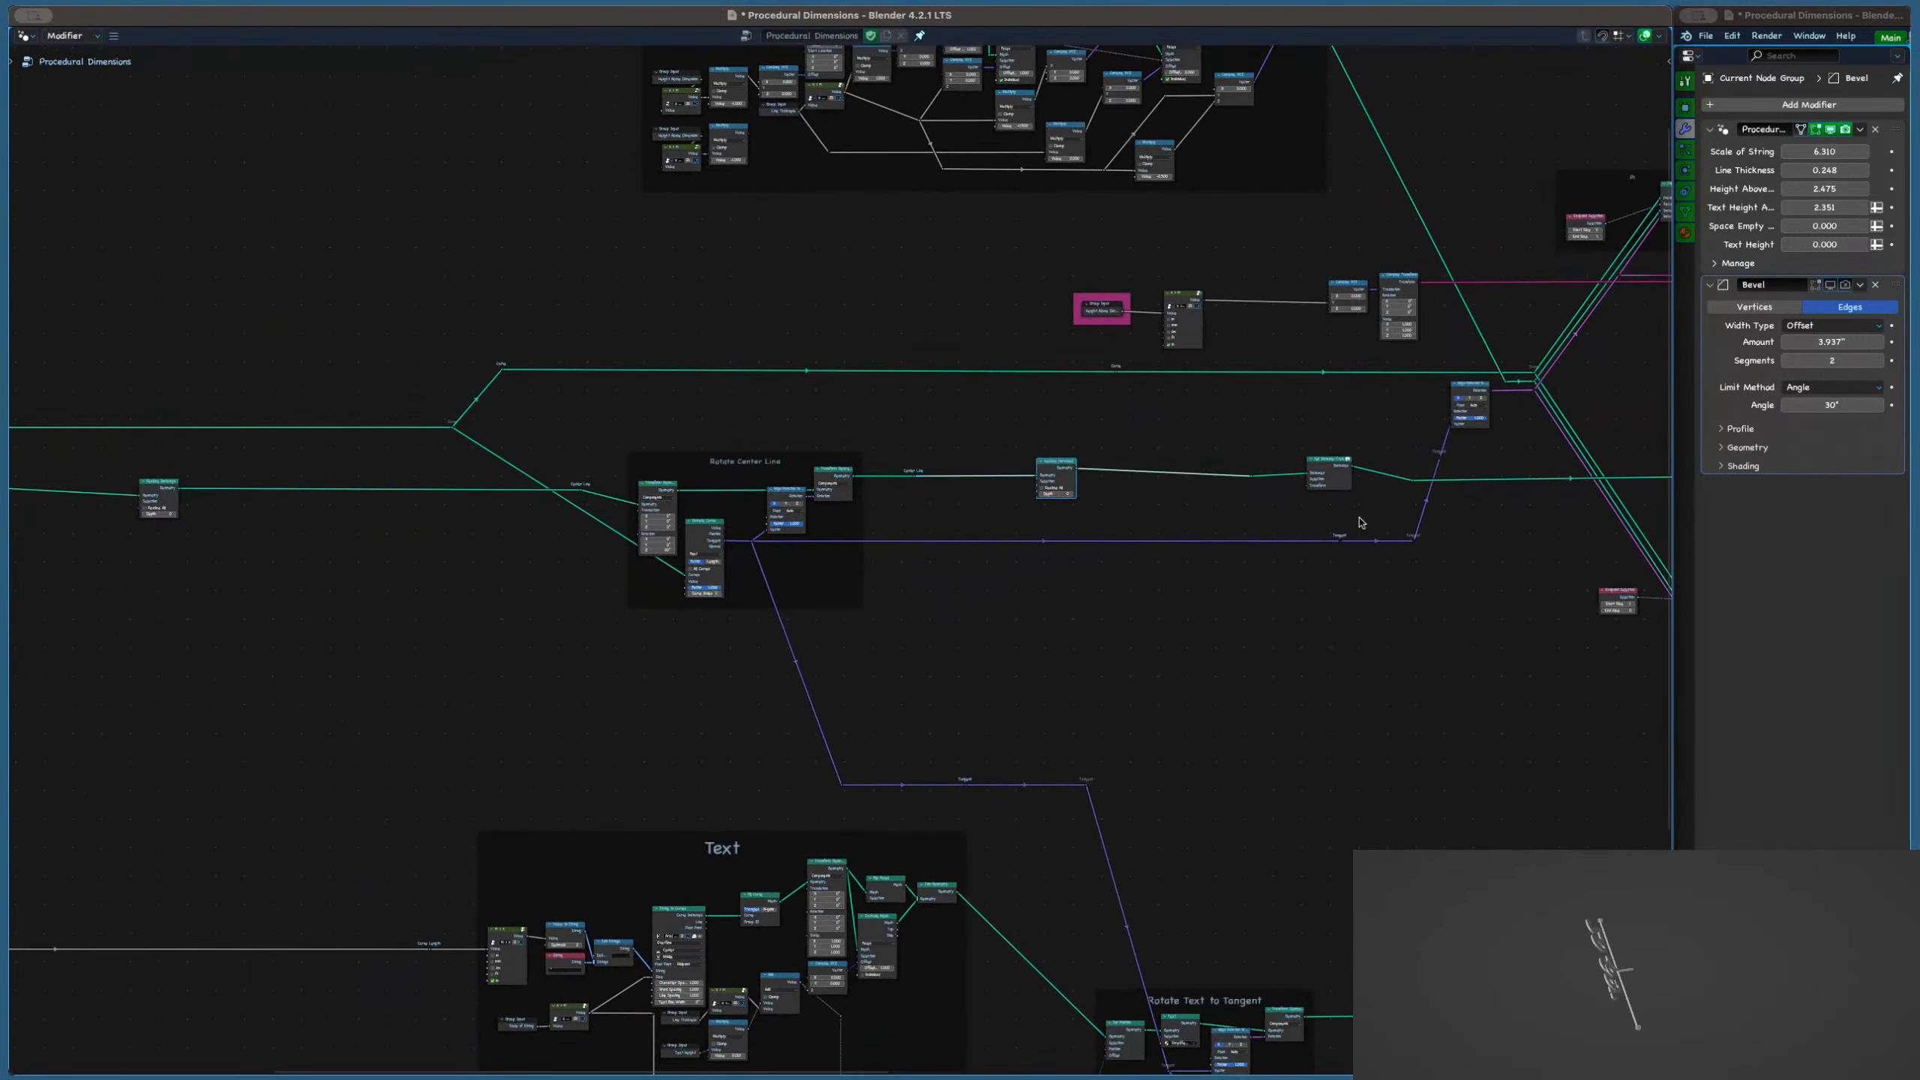
middle_click_drag(919, 512, 1109, 502)
left_click(578, 458)
key("ctrl+x")
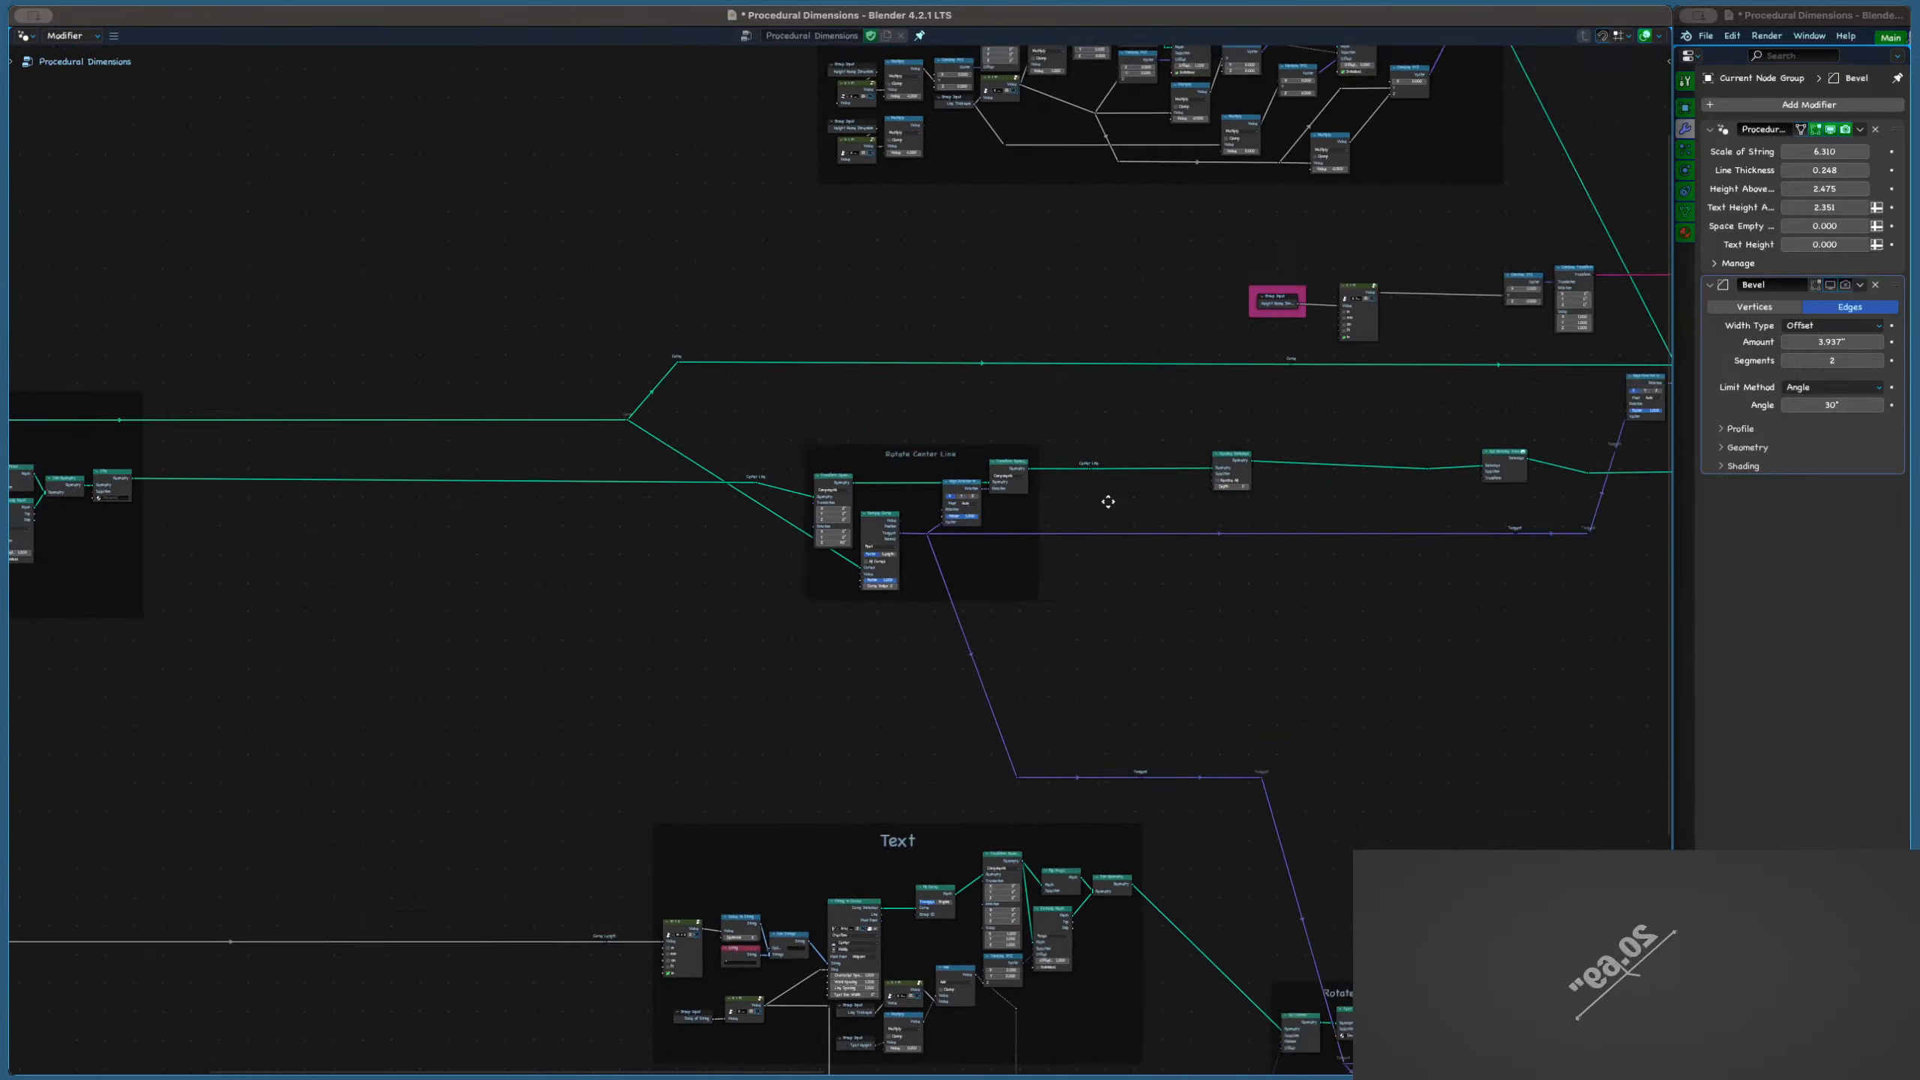
scroll(1109, 502, "up", 6)
scroll(934, 483, "down", 3)
middle_click_drag(915, 540, 468, 556)
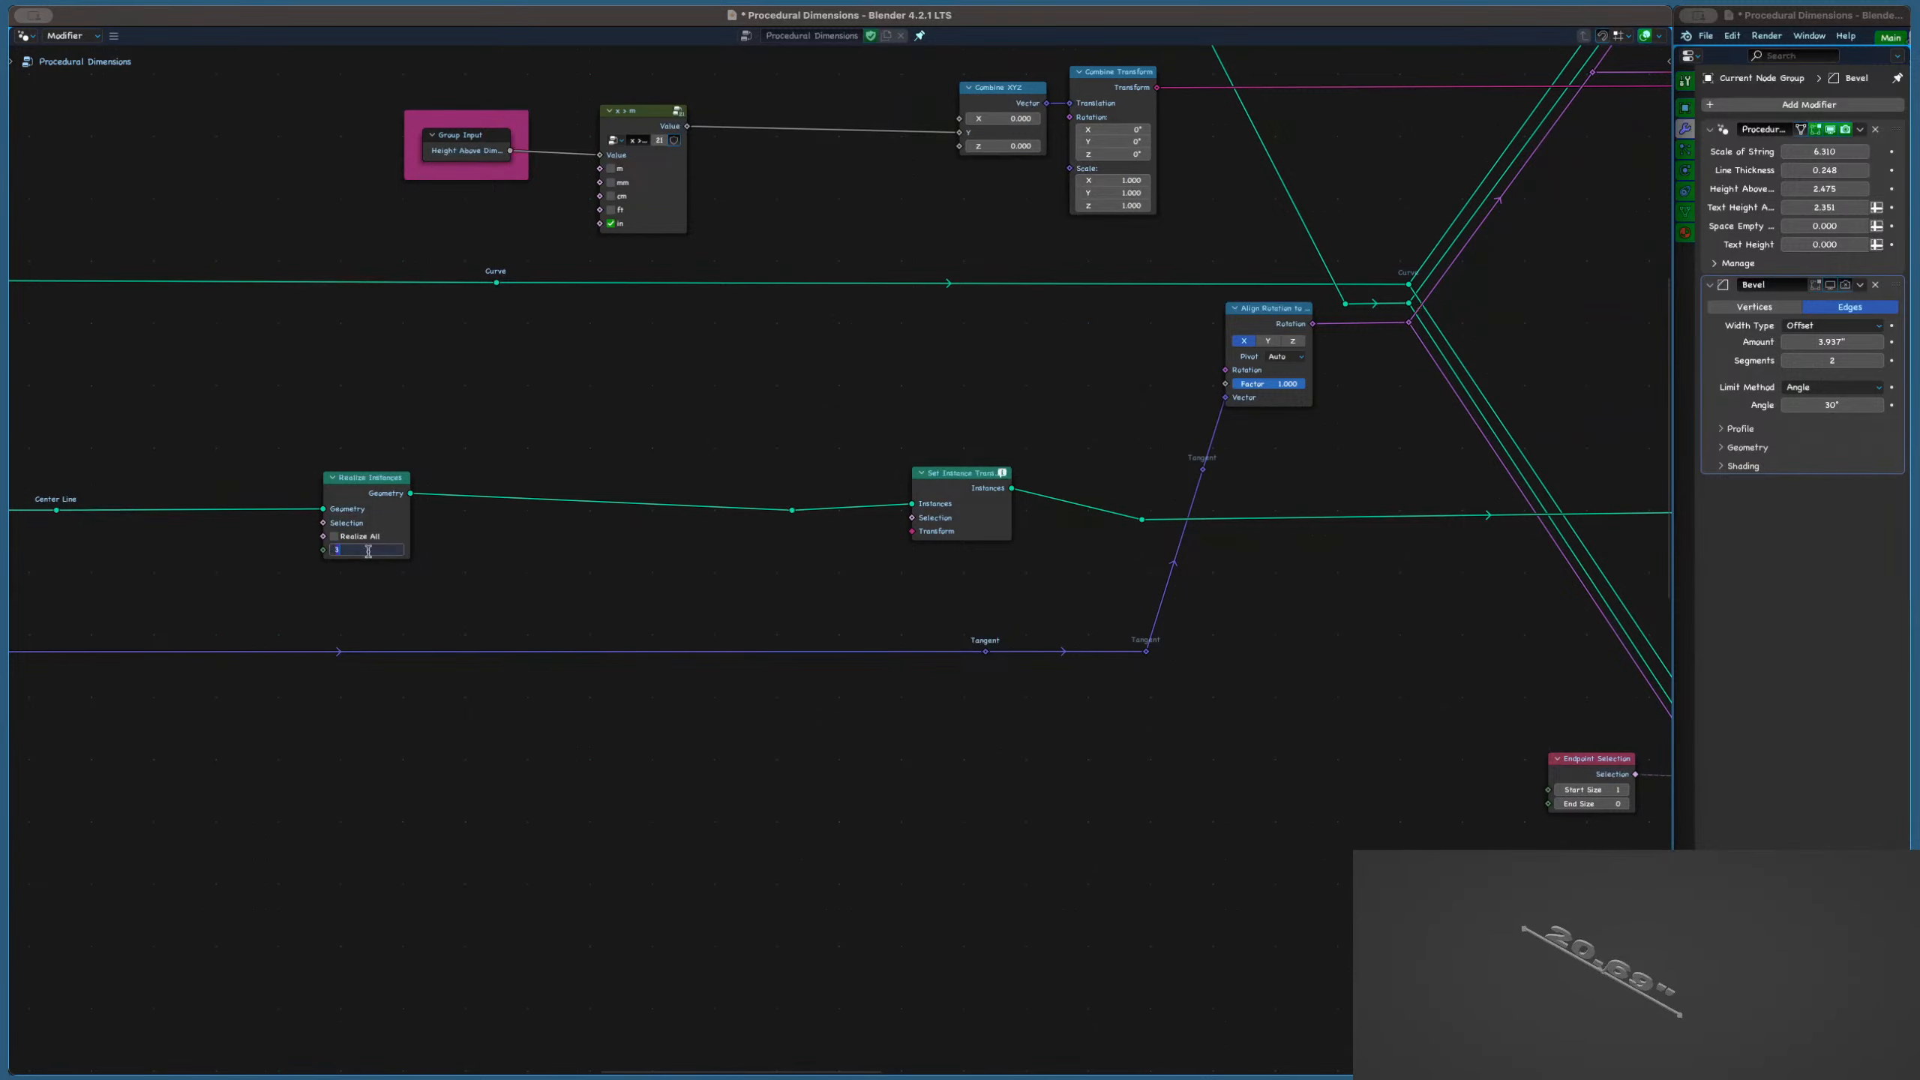
middle_click_drag(442, 497, 1155, 405)
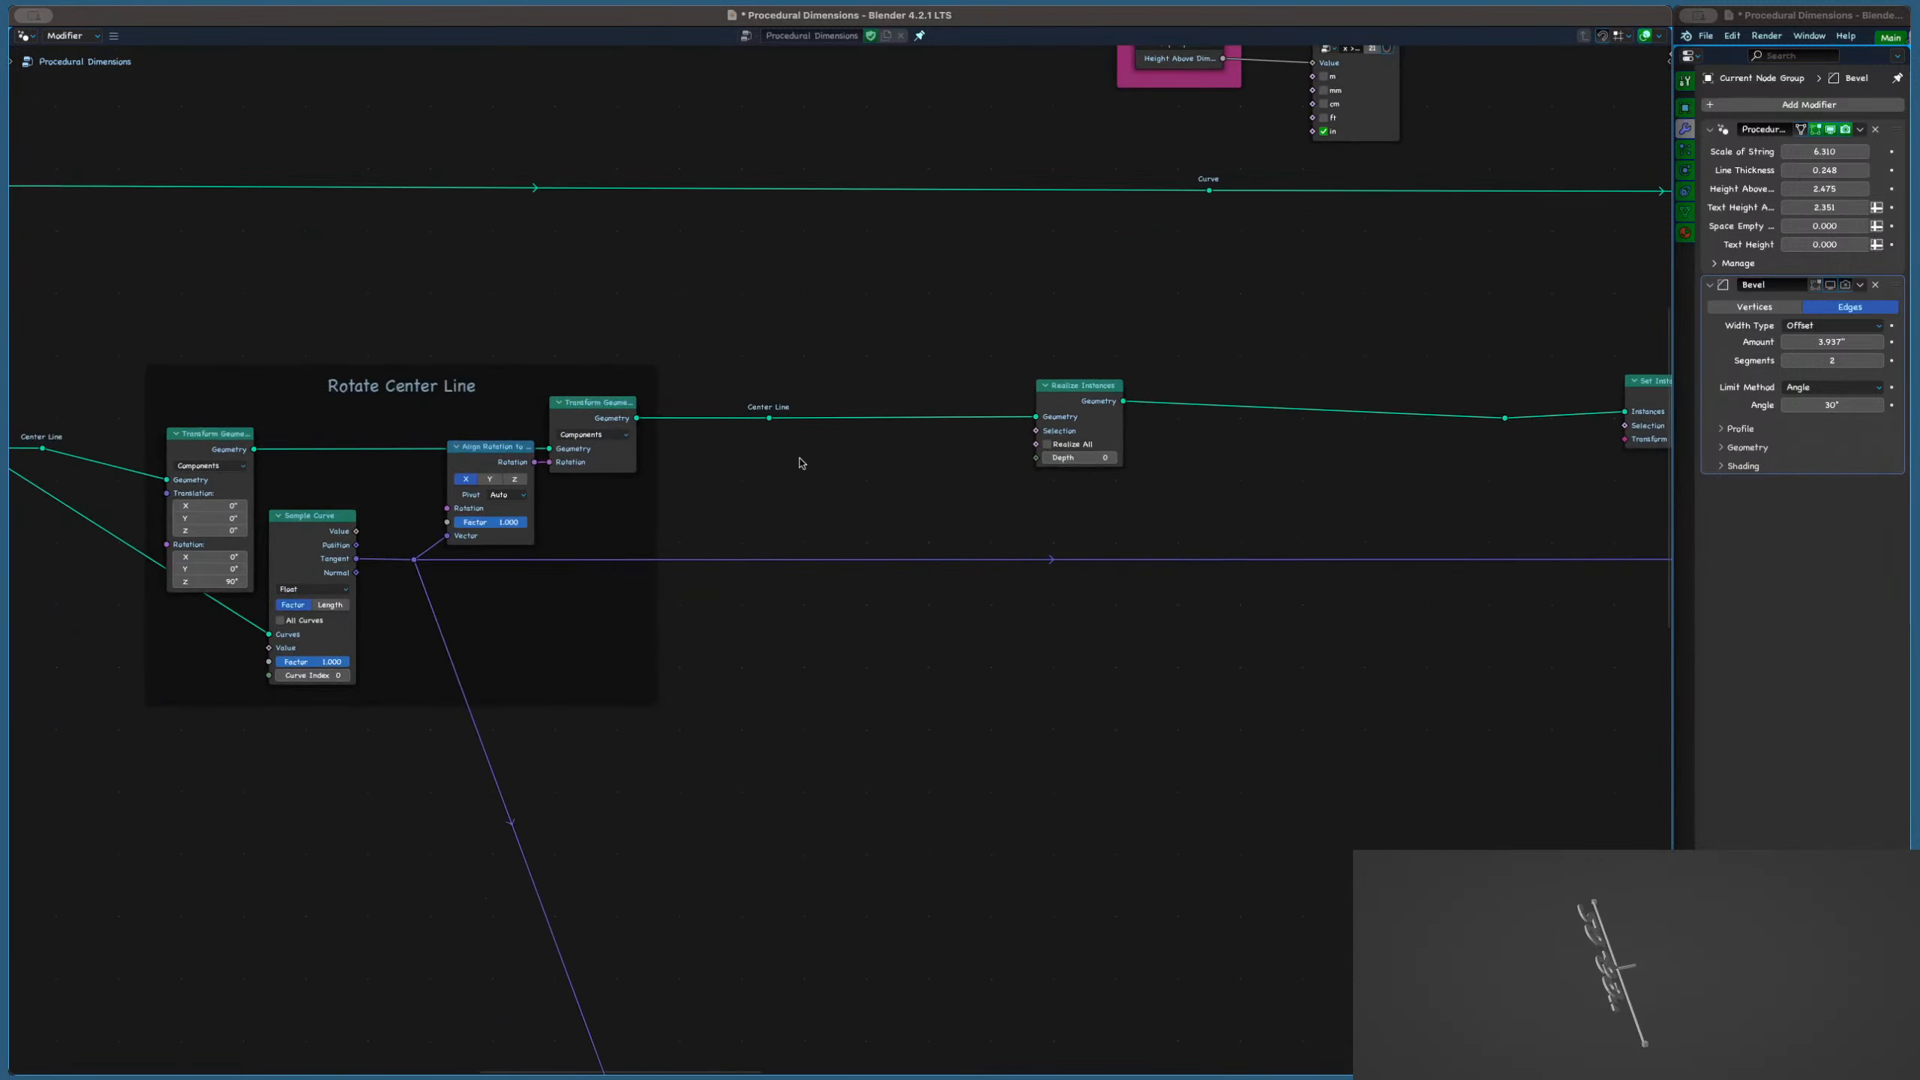
scroll(824, 453, "up", 4)
key("shift+a")
left_click(826, 452)
type("noi")
key("Return")
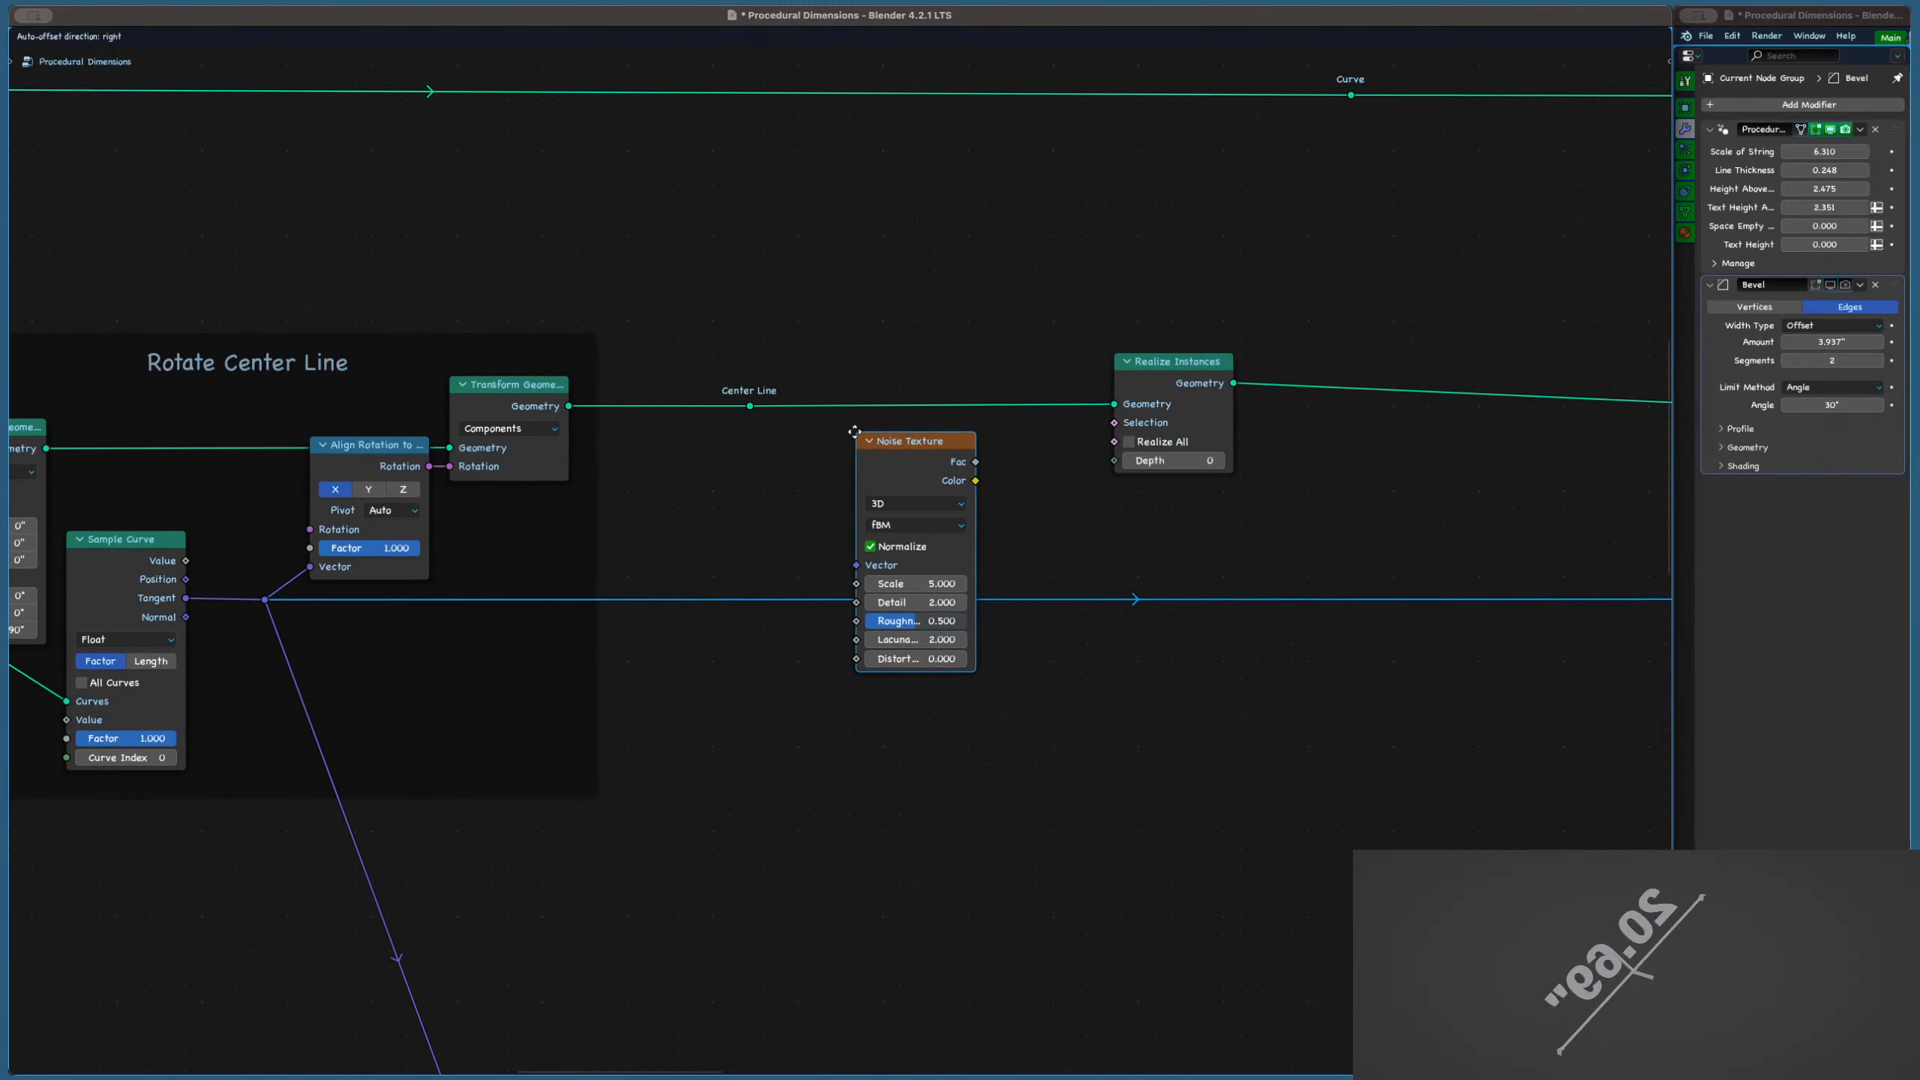
key("Escape")
left_click_drag(569, 407, 819, 513)
type("cur")
key("Return")
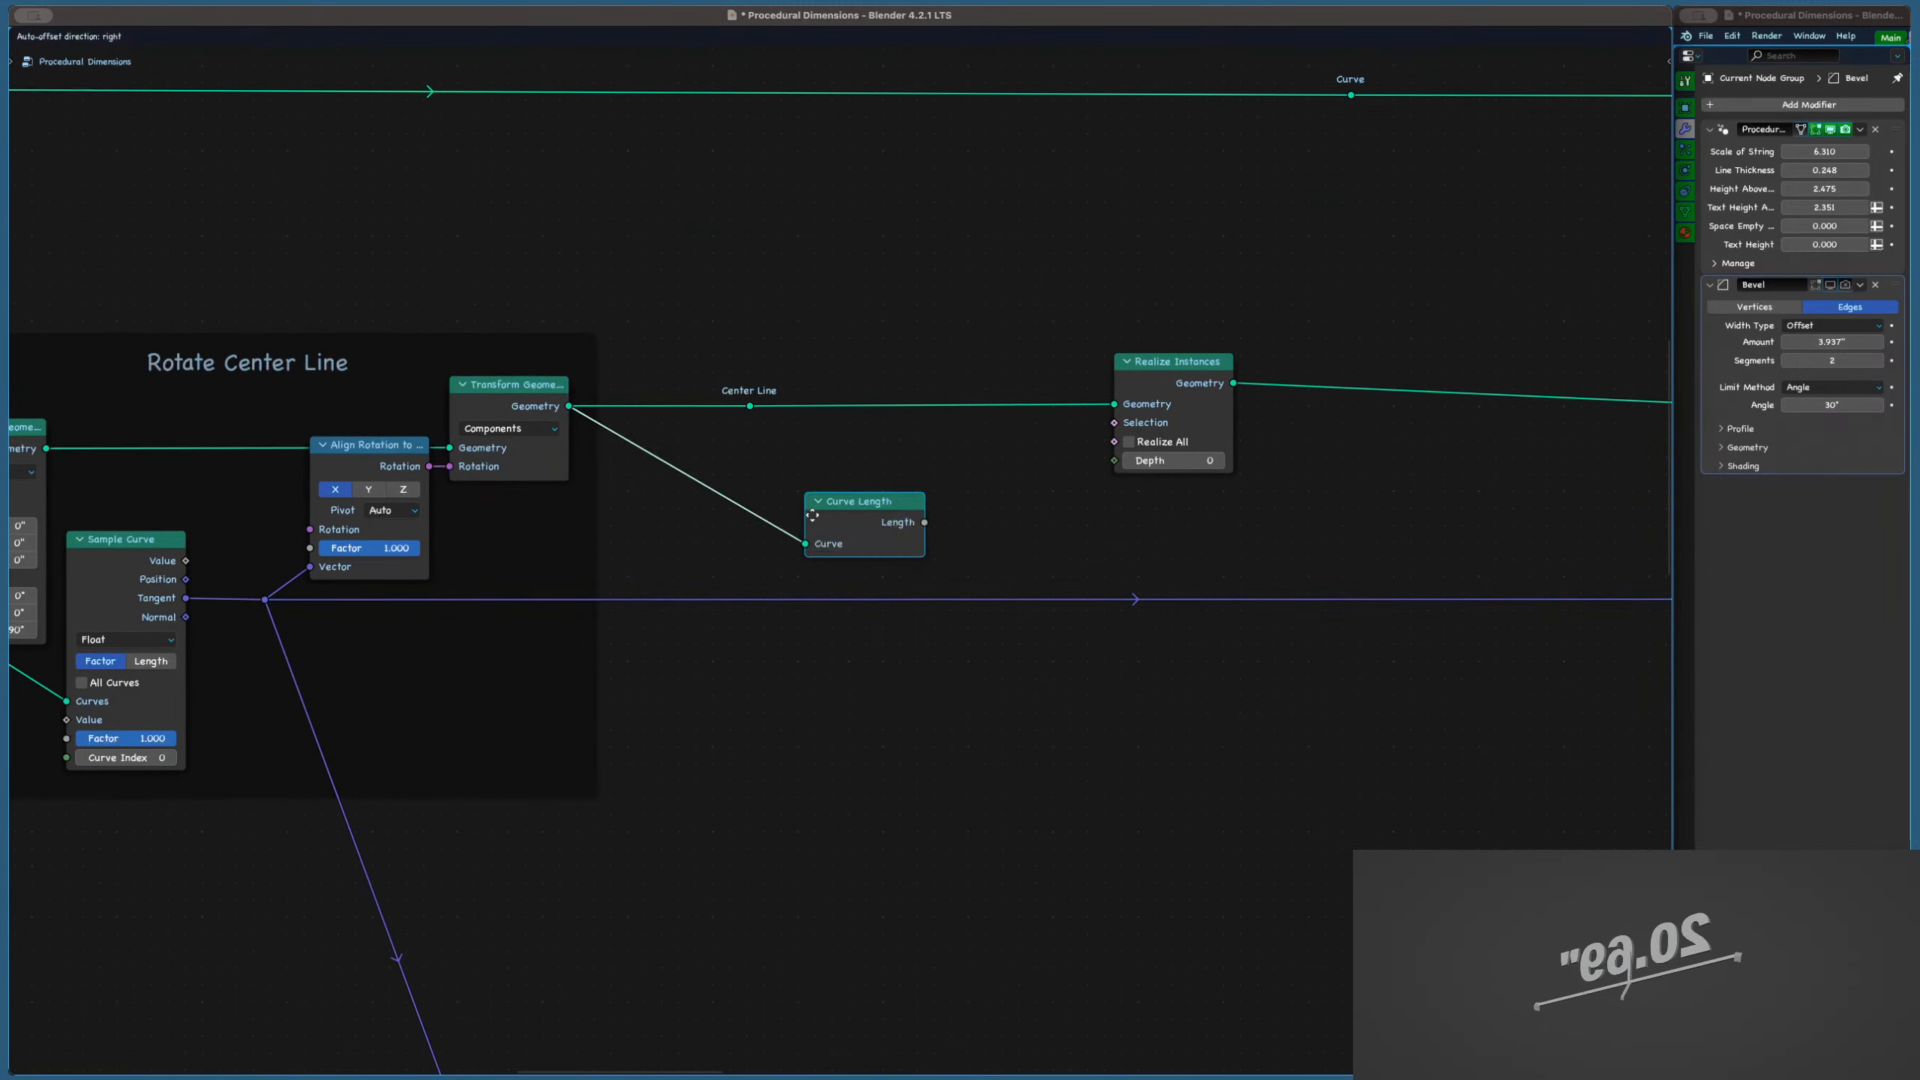
left_click(850, 469)
key("x")
middle_click_drag(880, 461, 941, 449)
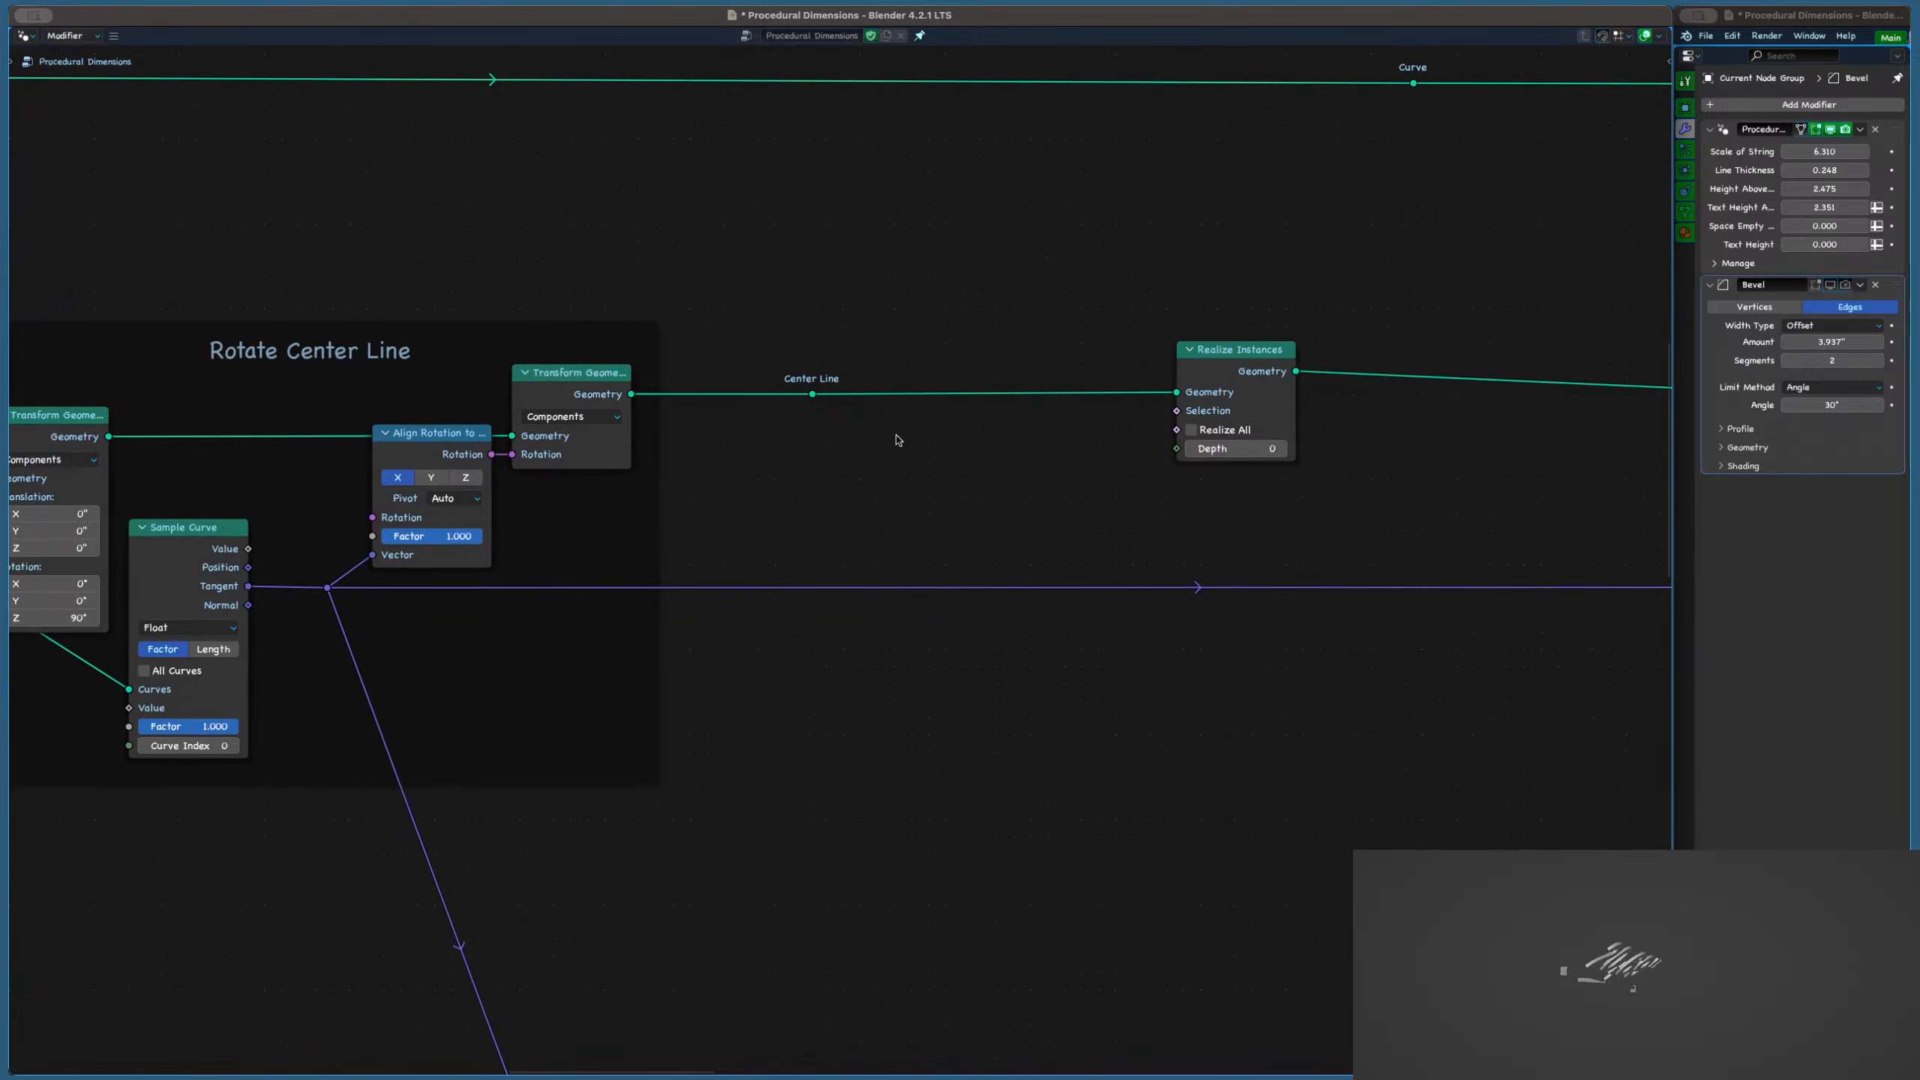
Move the last Transform Geometry node in the Rotate Center Line frame horizontally away from the Align Rotation node
scroll(1046, 436, "down", 2)
left_click(1158, 392)
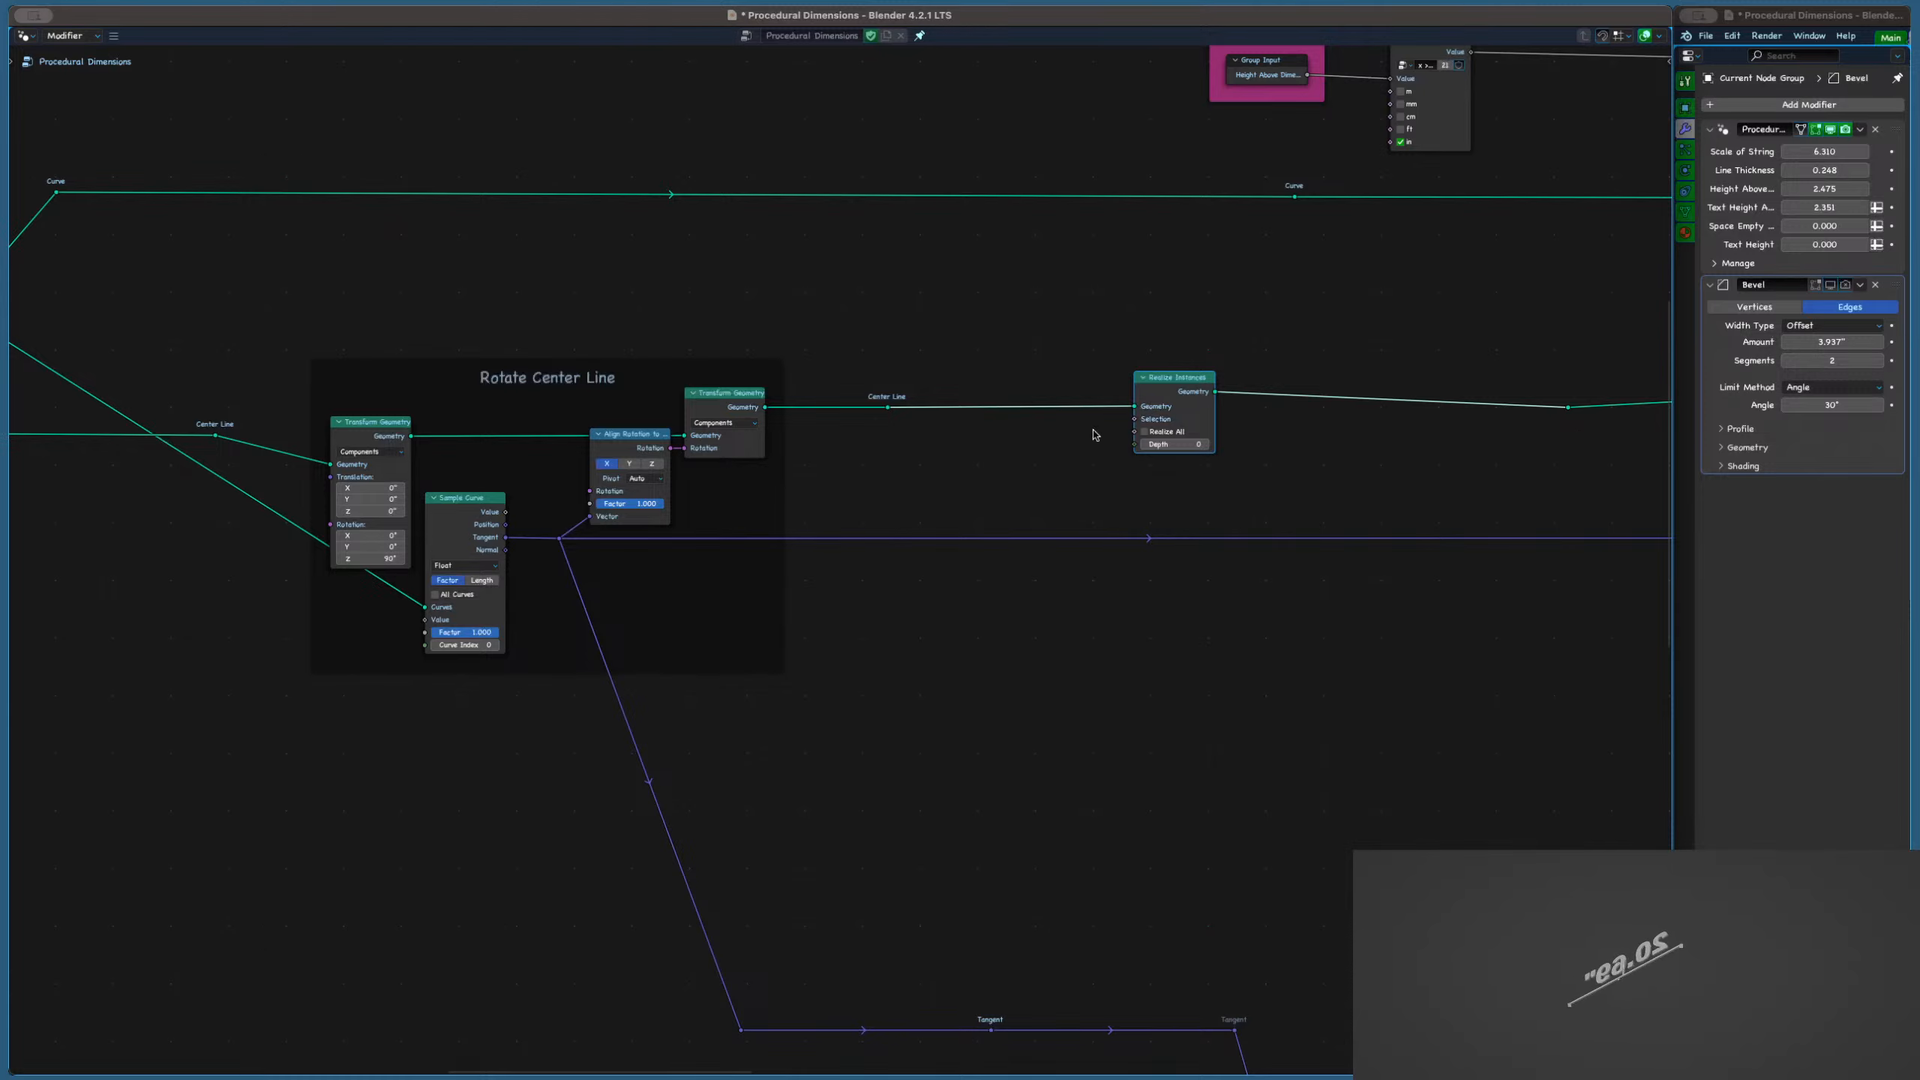
left_click(990, 427)
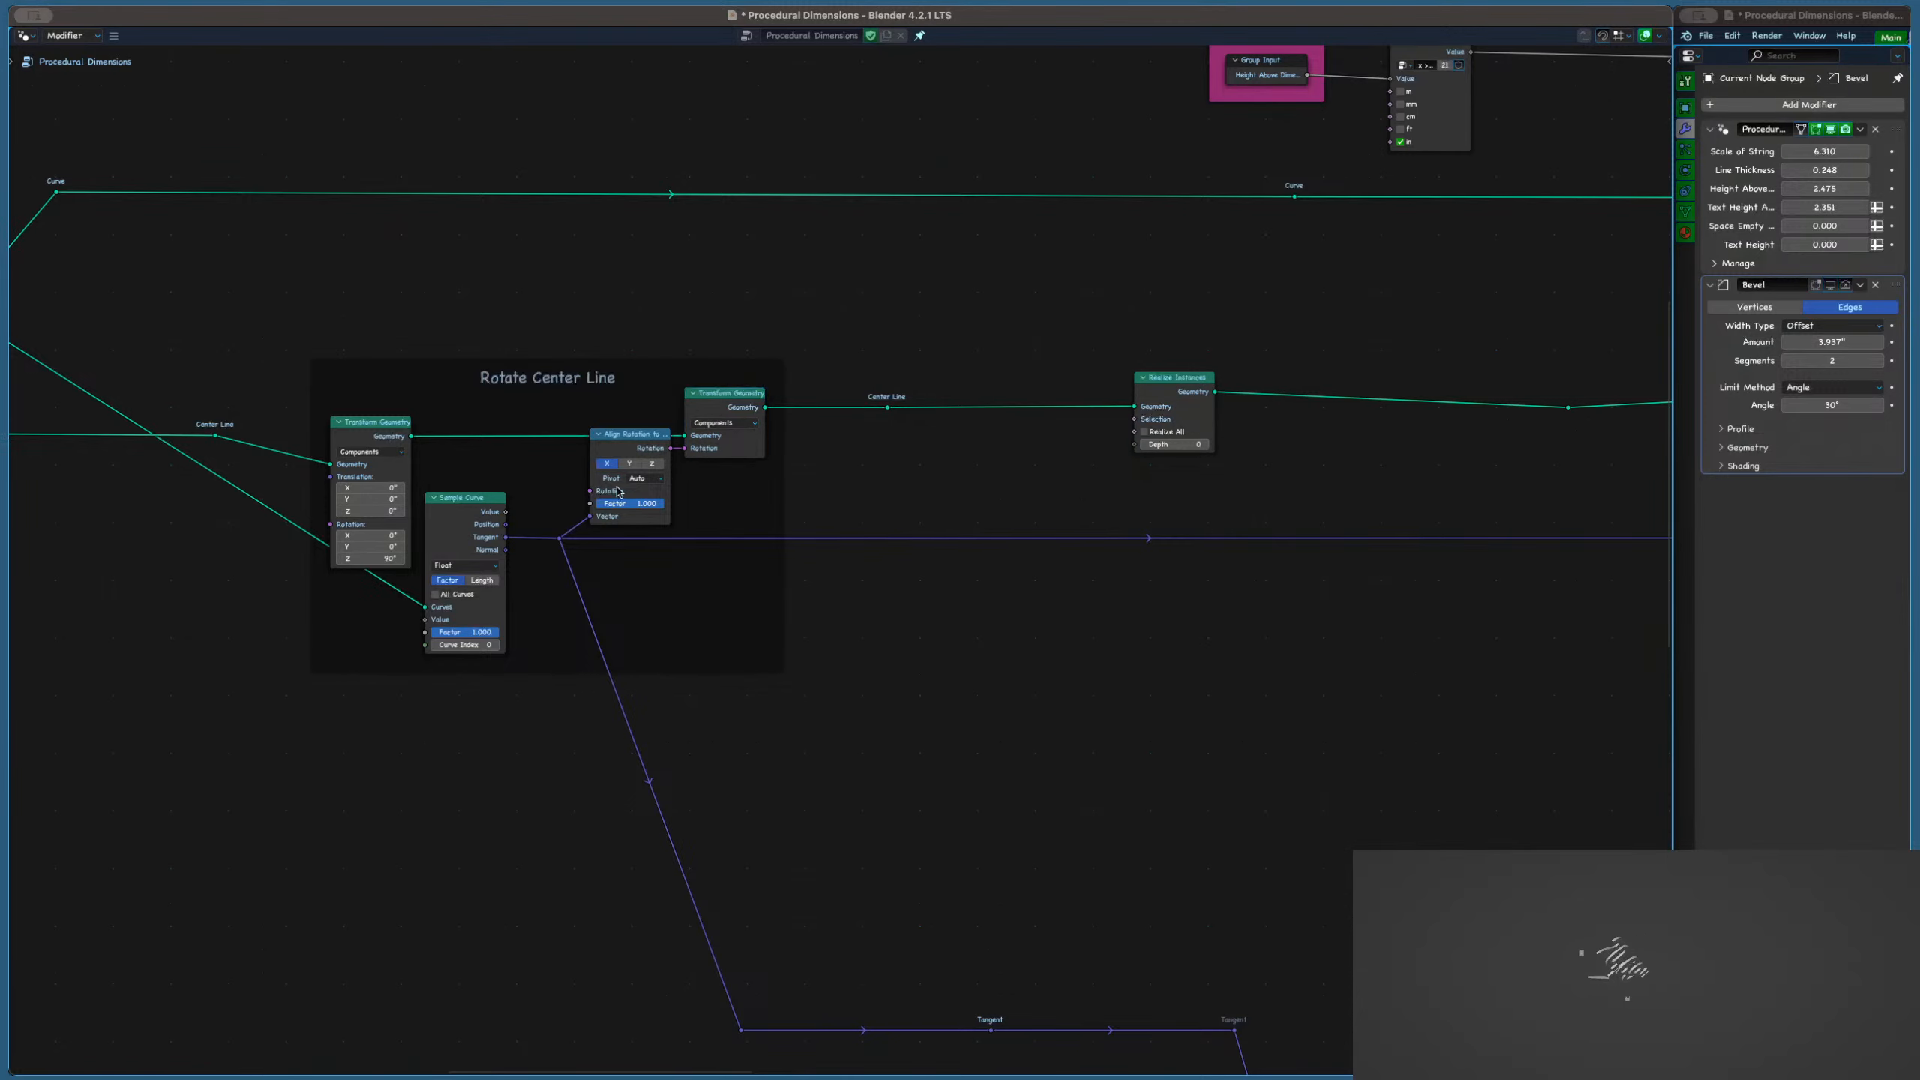
scroll(618, 491, "up", 2)
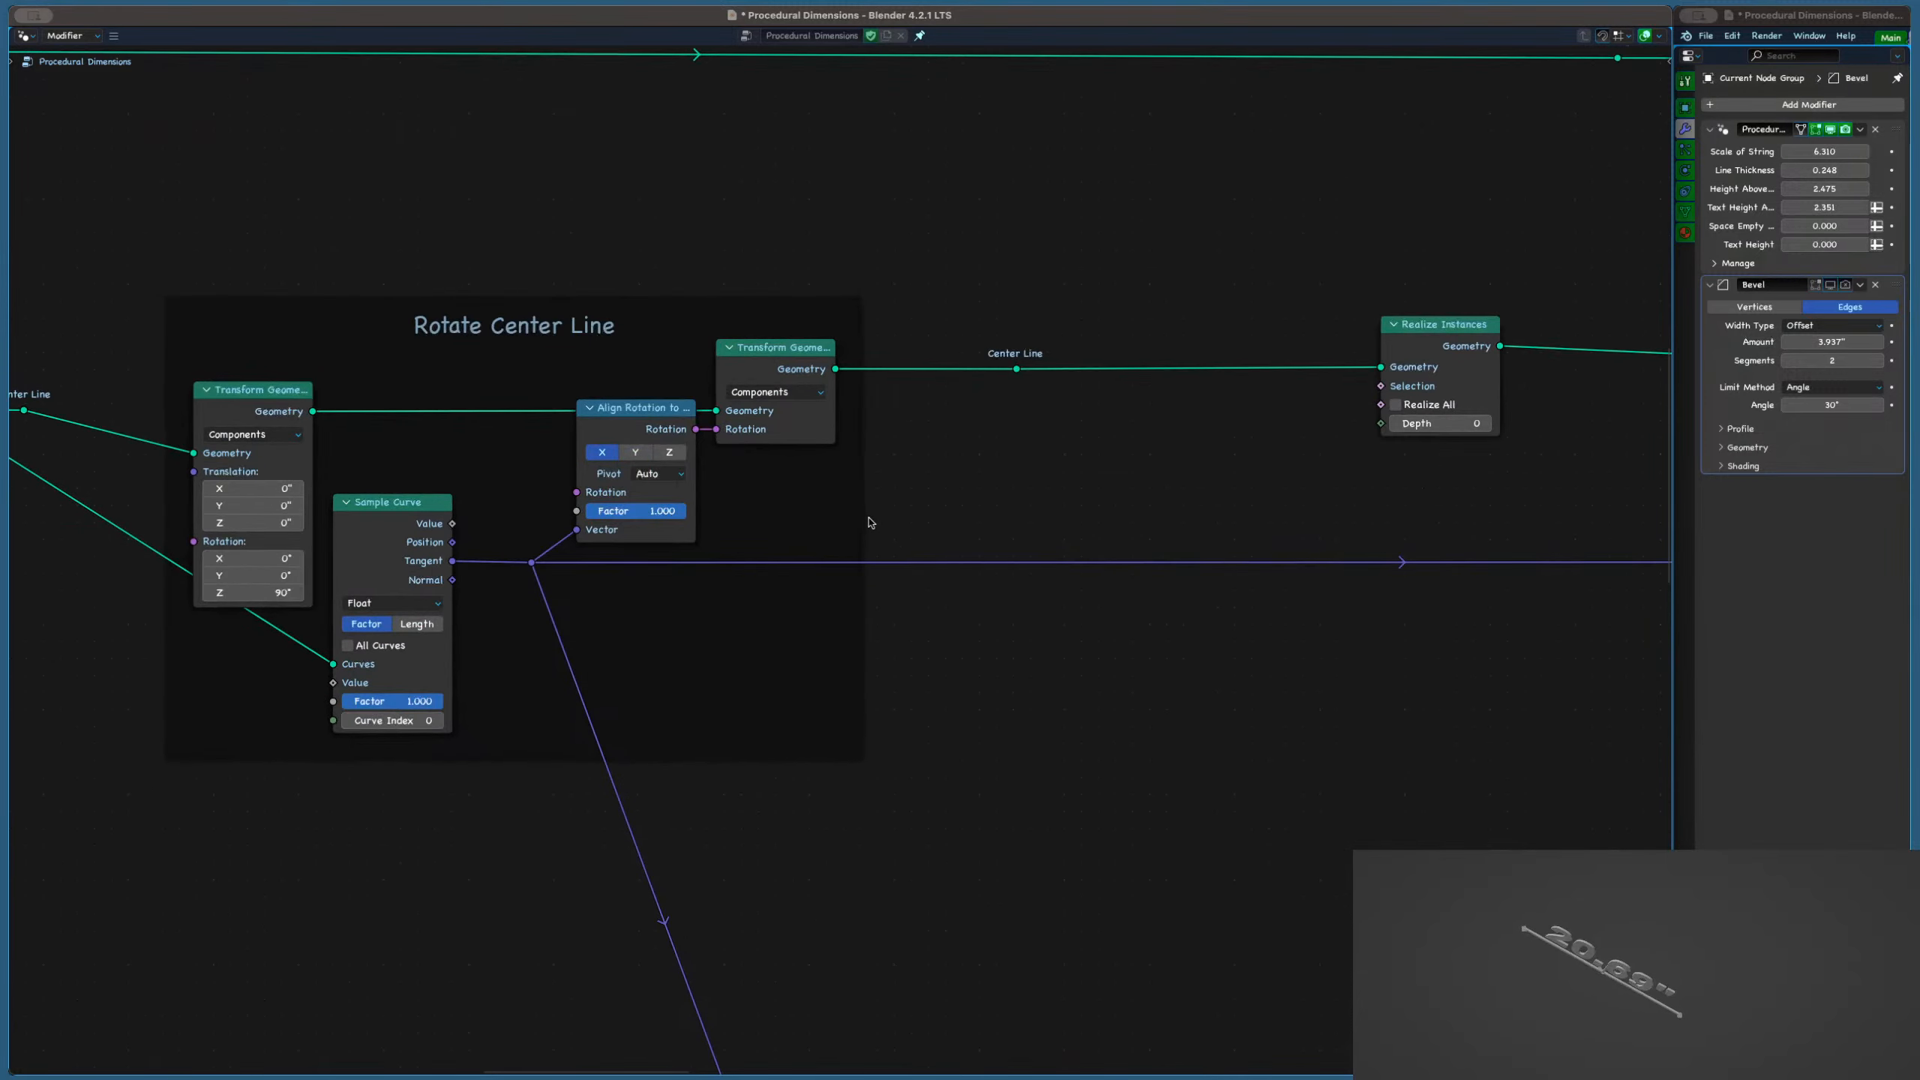
left_click(765, 390)
scroll(765, 389, "down", 2)
key("g")
key("x")
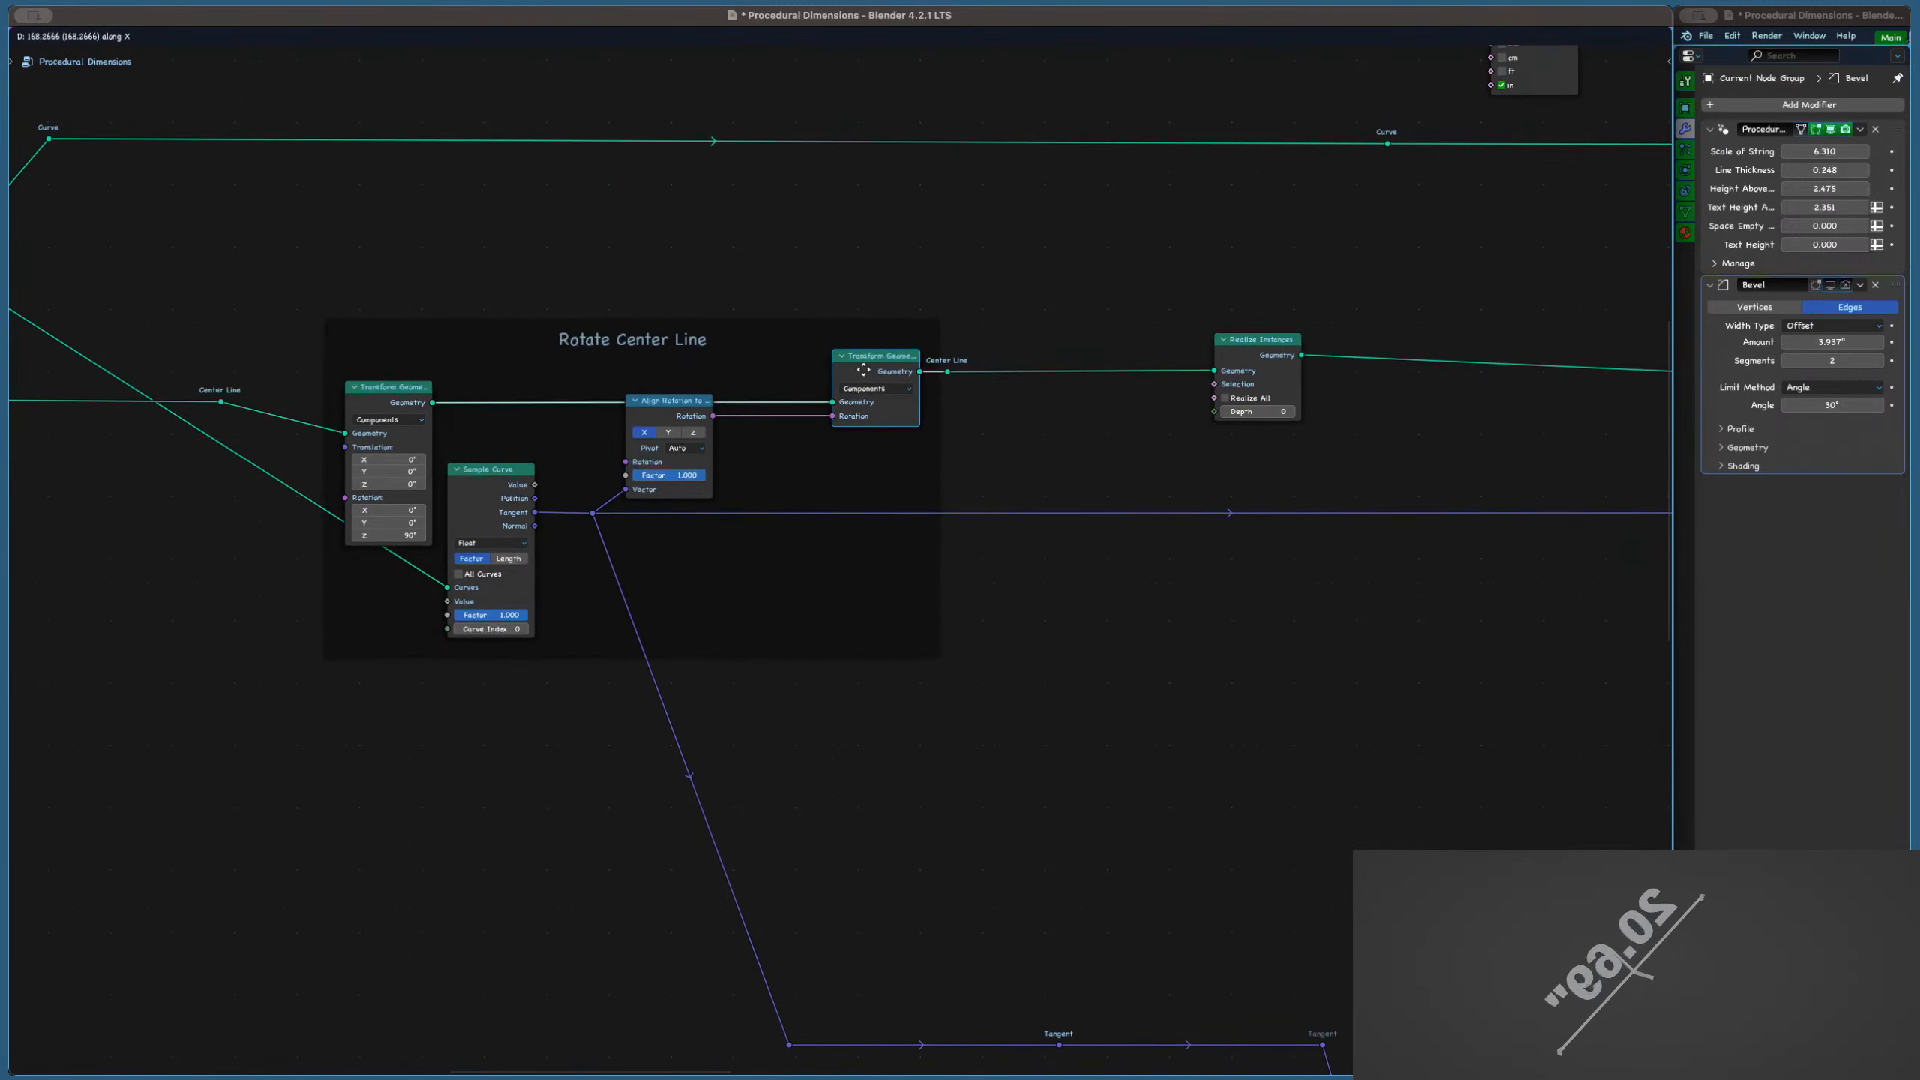
left_click(863, 370)
Trace the Center Line wire through Set Instance Transform and examine how the endpoint branches and their Multiply Matrices nodes are wired
scroll(966, 359, "down", 8)
middle_click_drag(1523, 366, 963, 365)
scroll(961, 364, "up", 7)
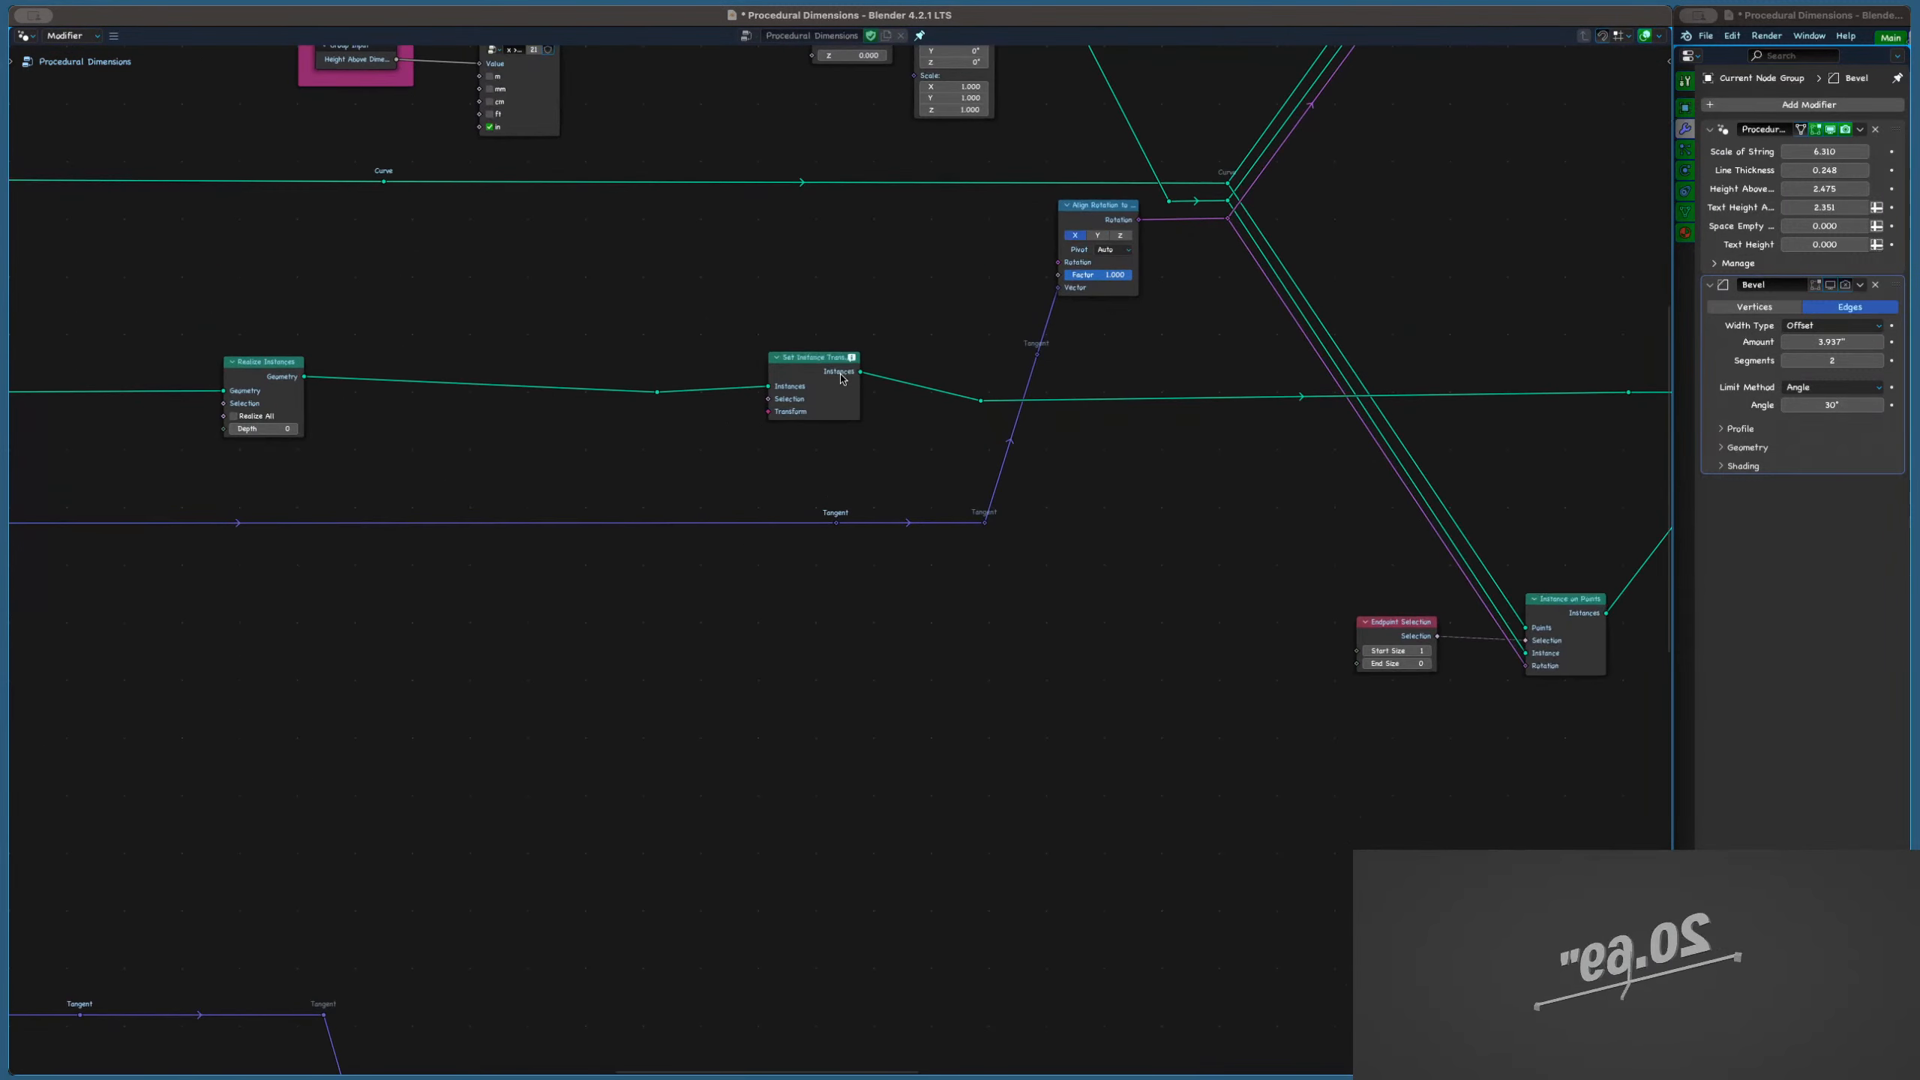
scroll(842, 378, "down", 3)
middle_click_drag(666, 342, 850, 326)
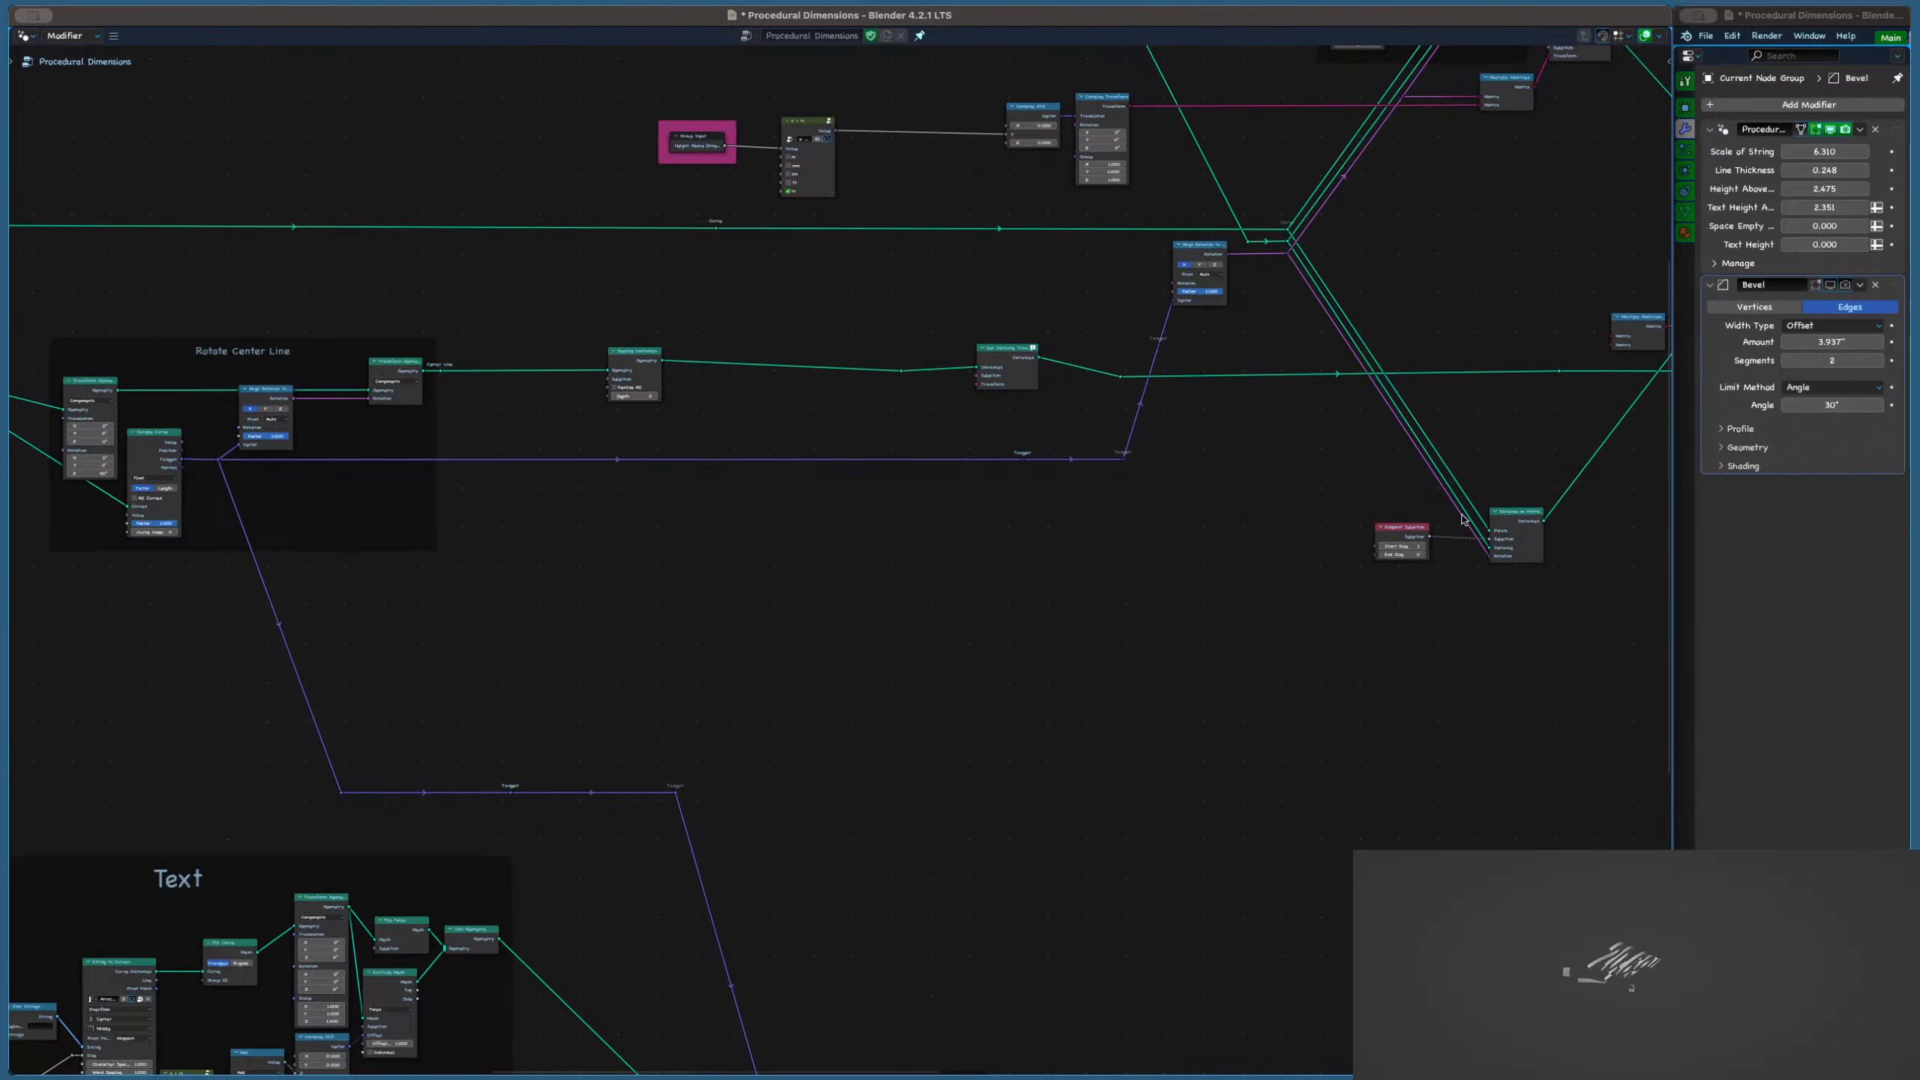
scroll(1463, 520, "down", 2)
middle_click_drag(1470, 363, 1344, 384)
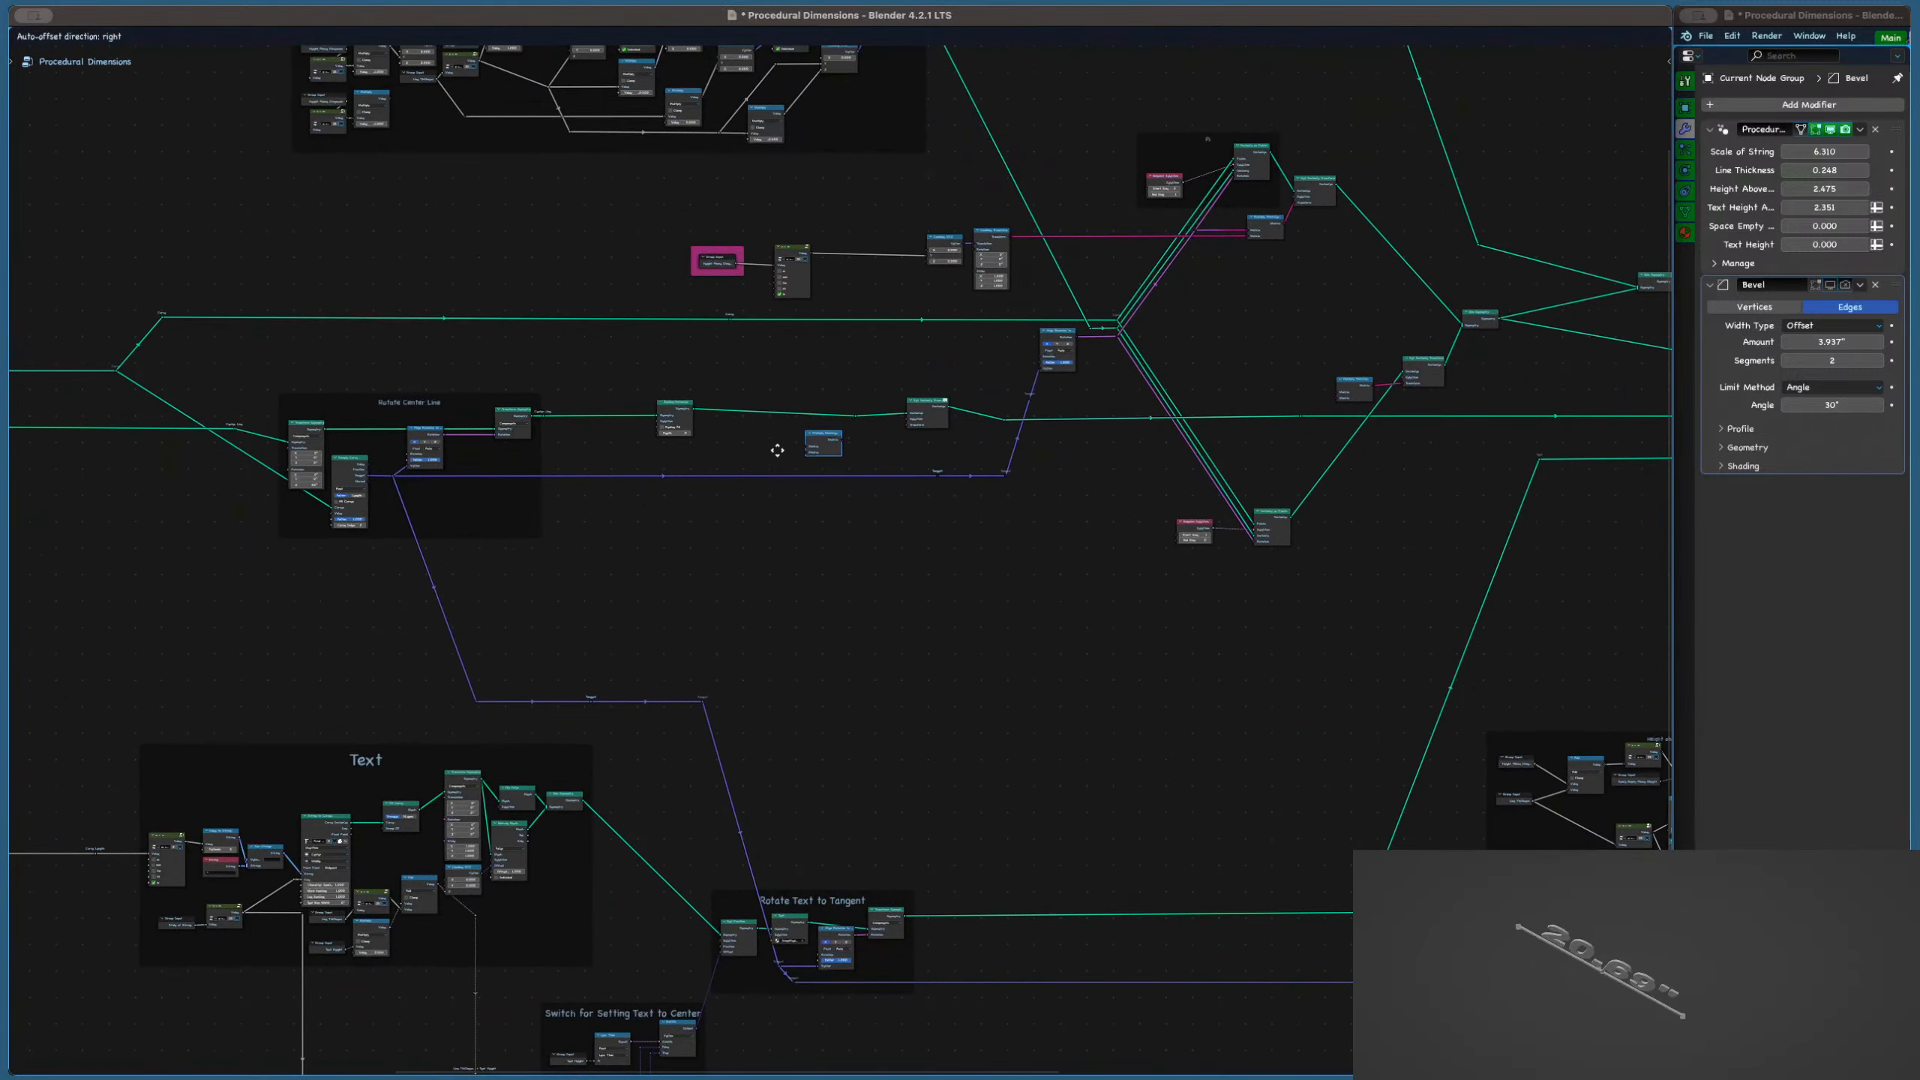
scroll(960, 264, "up", 2)
scroll(960, 265, "up", 5)
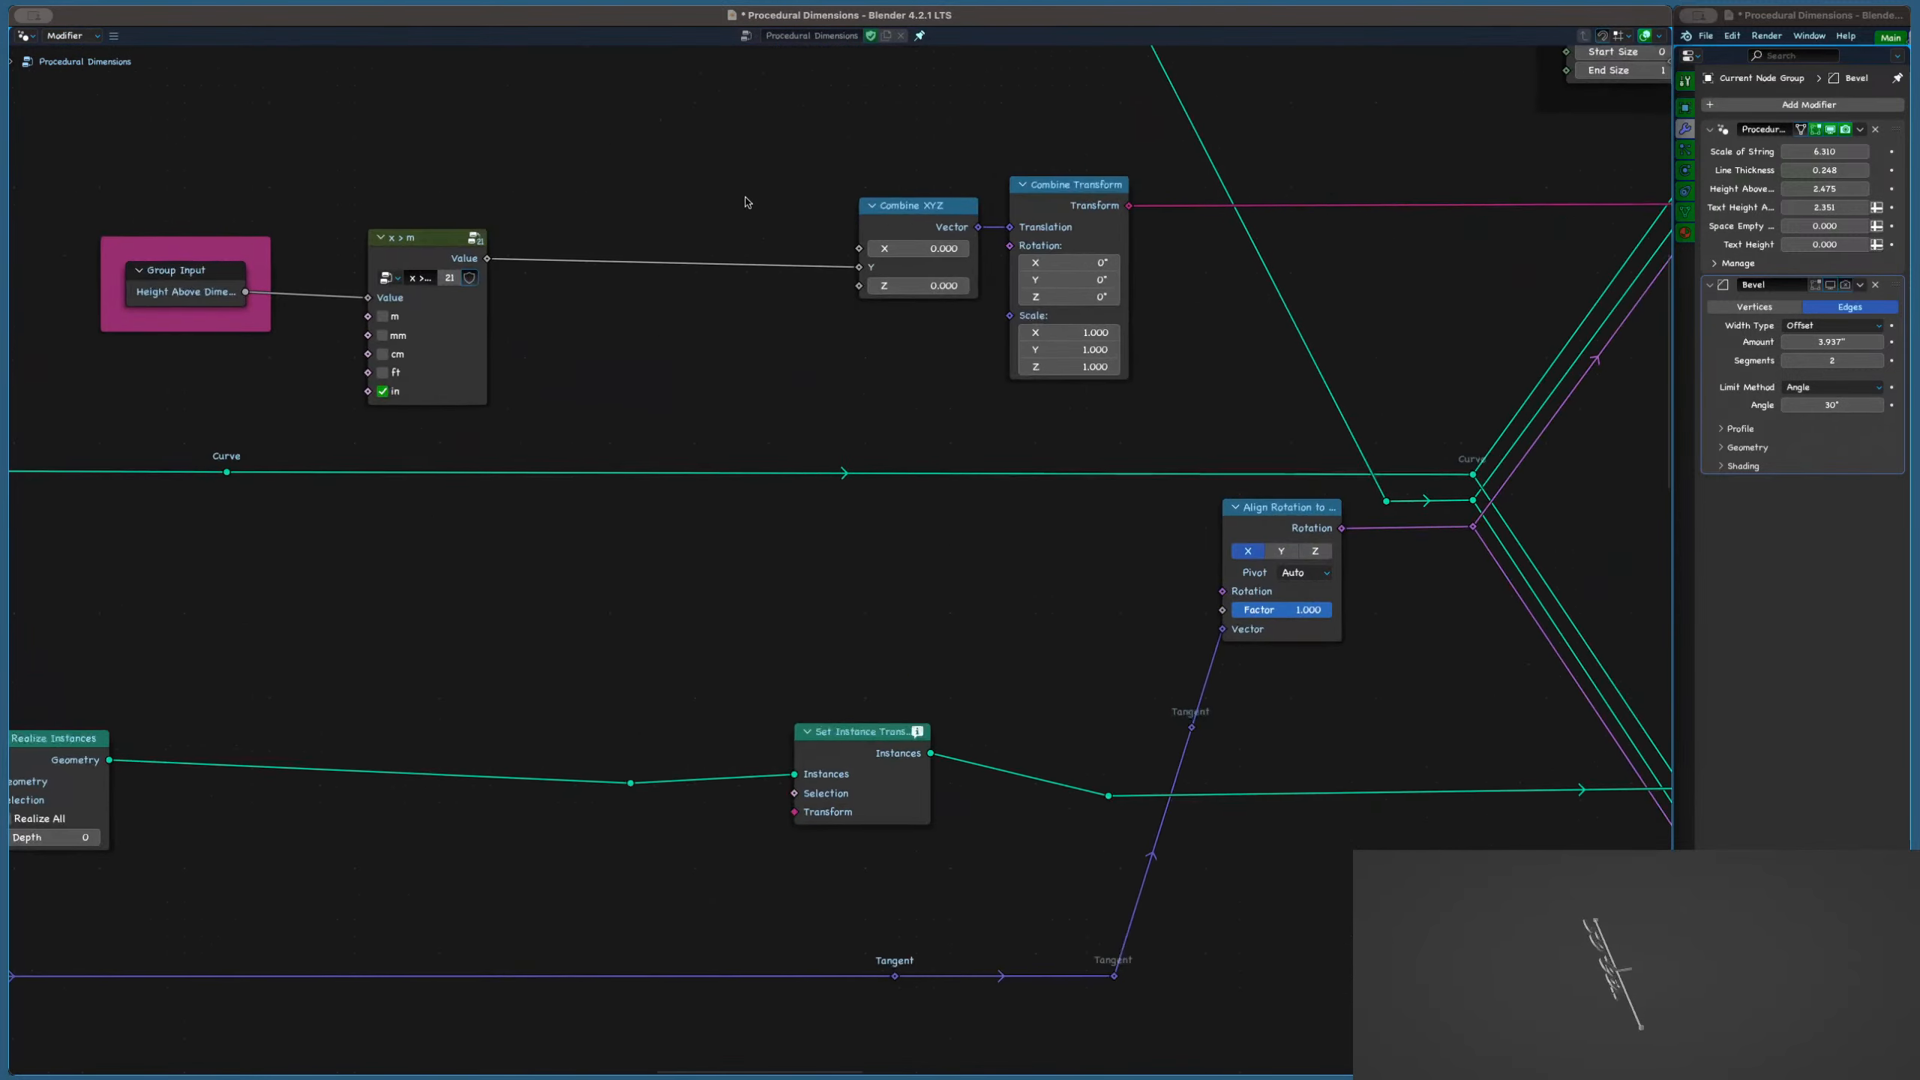
Insert a Math node set to Divide between the x > m node and Combine XYZ's Y input
left_click(681, 415)
left_click_drag(681, 415, 826, 415)
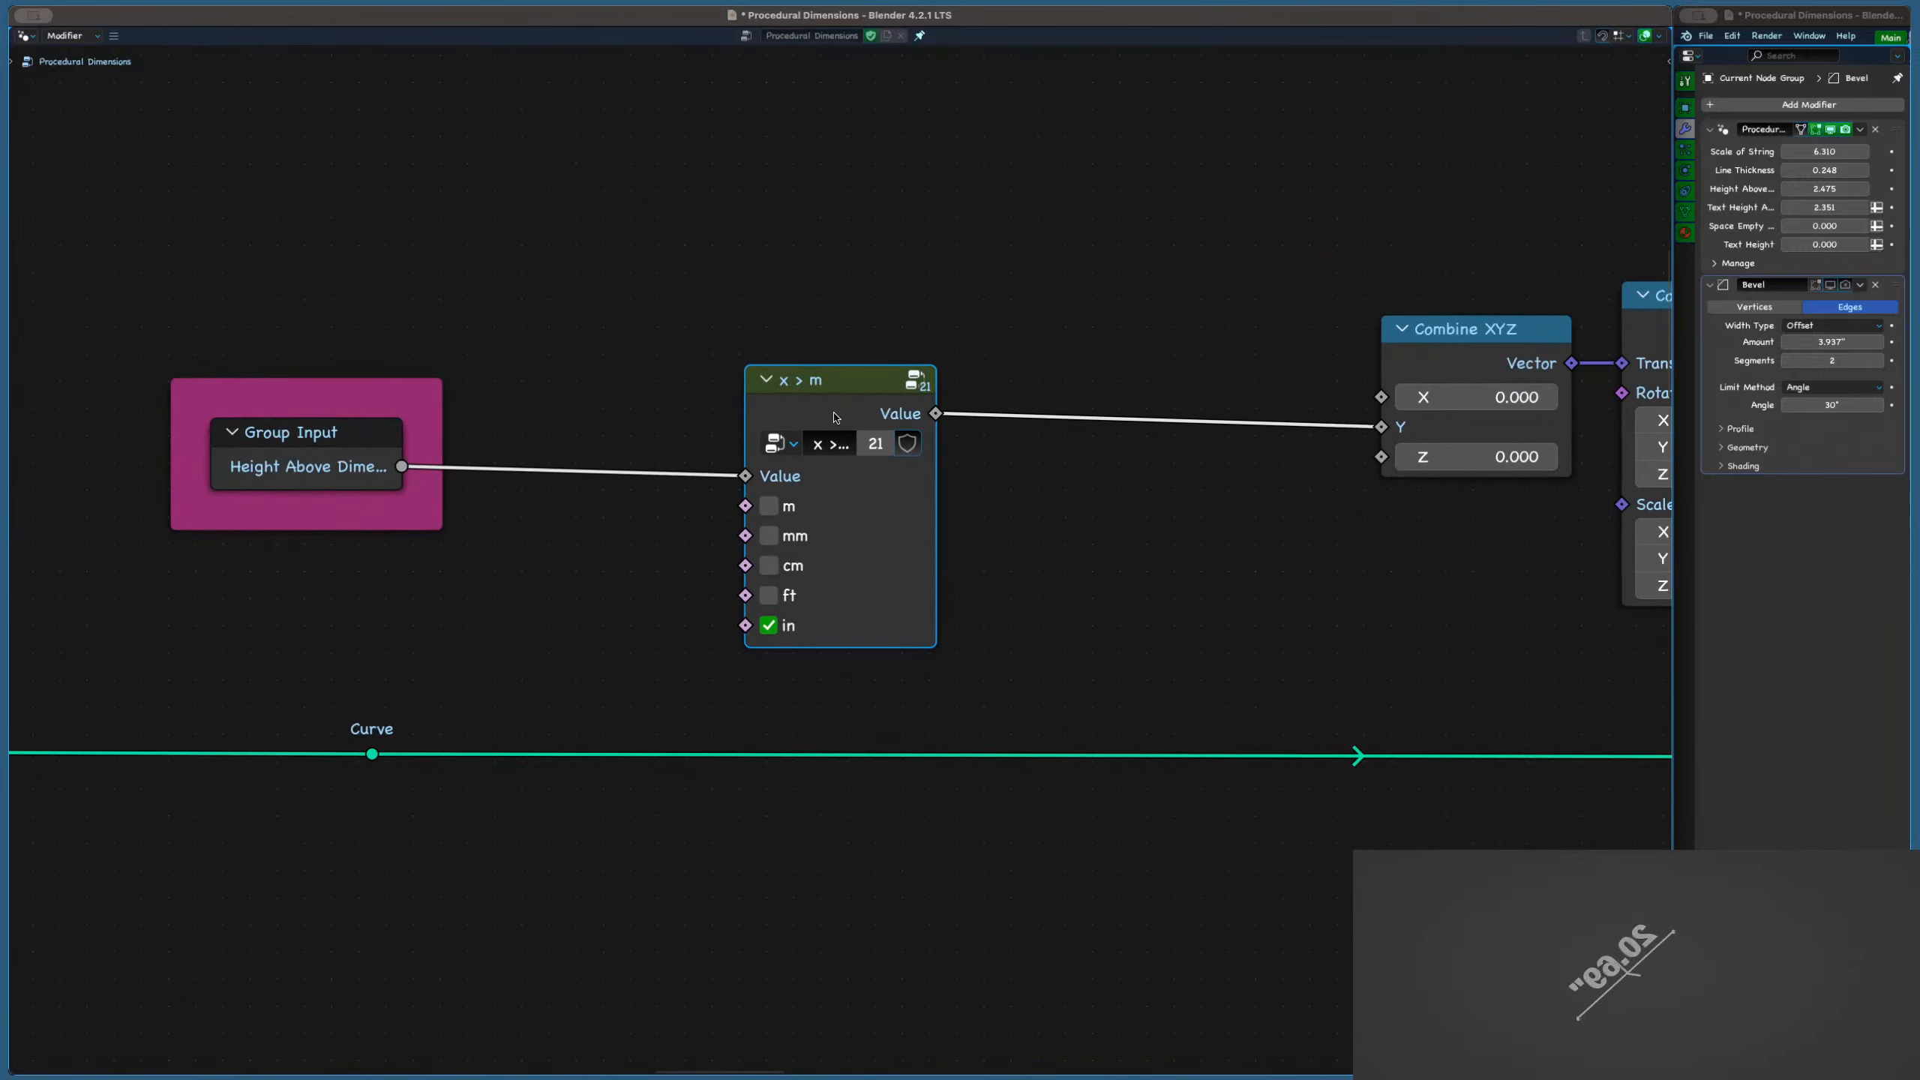
scroll(756, 416, "right", 6)
key("shift+a")
type("ma")
left_click(856, 446)
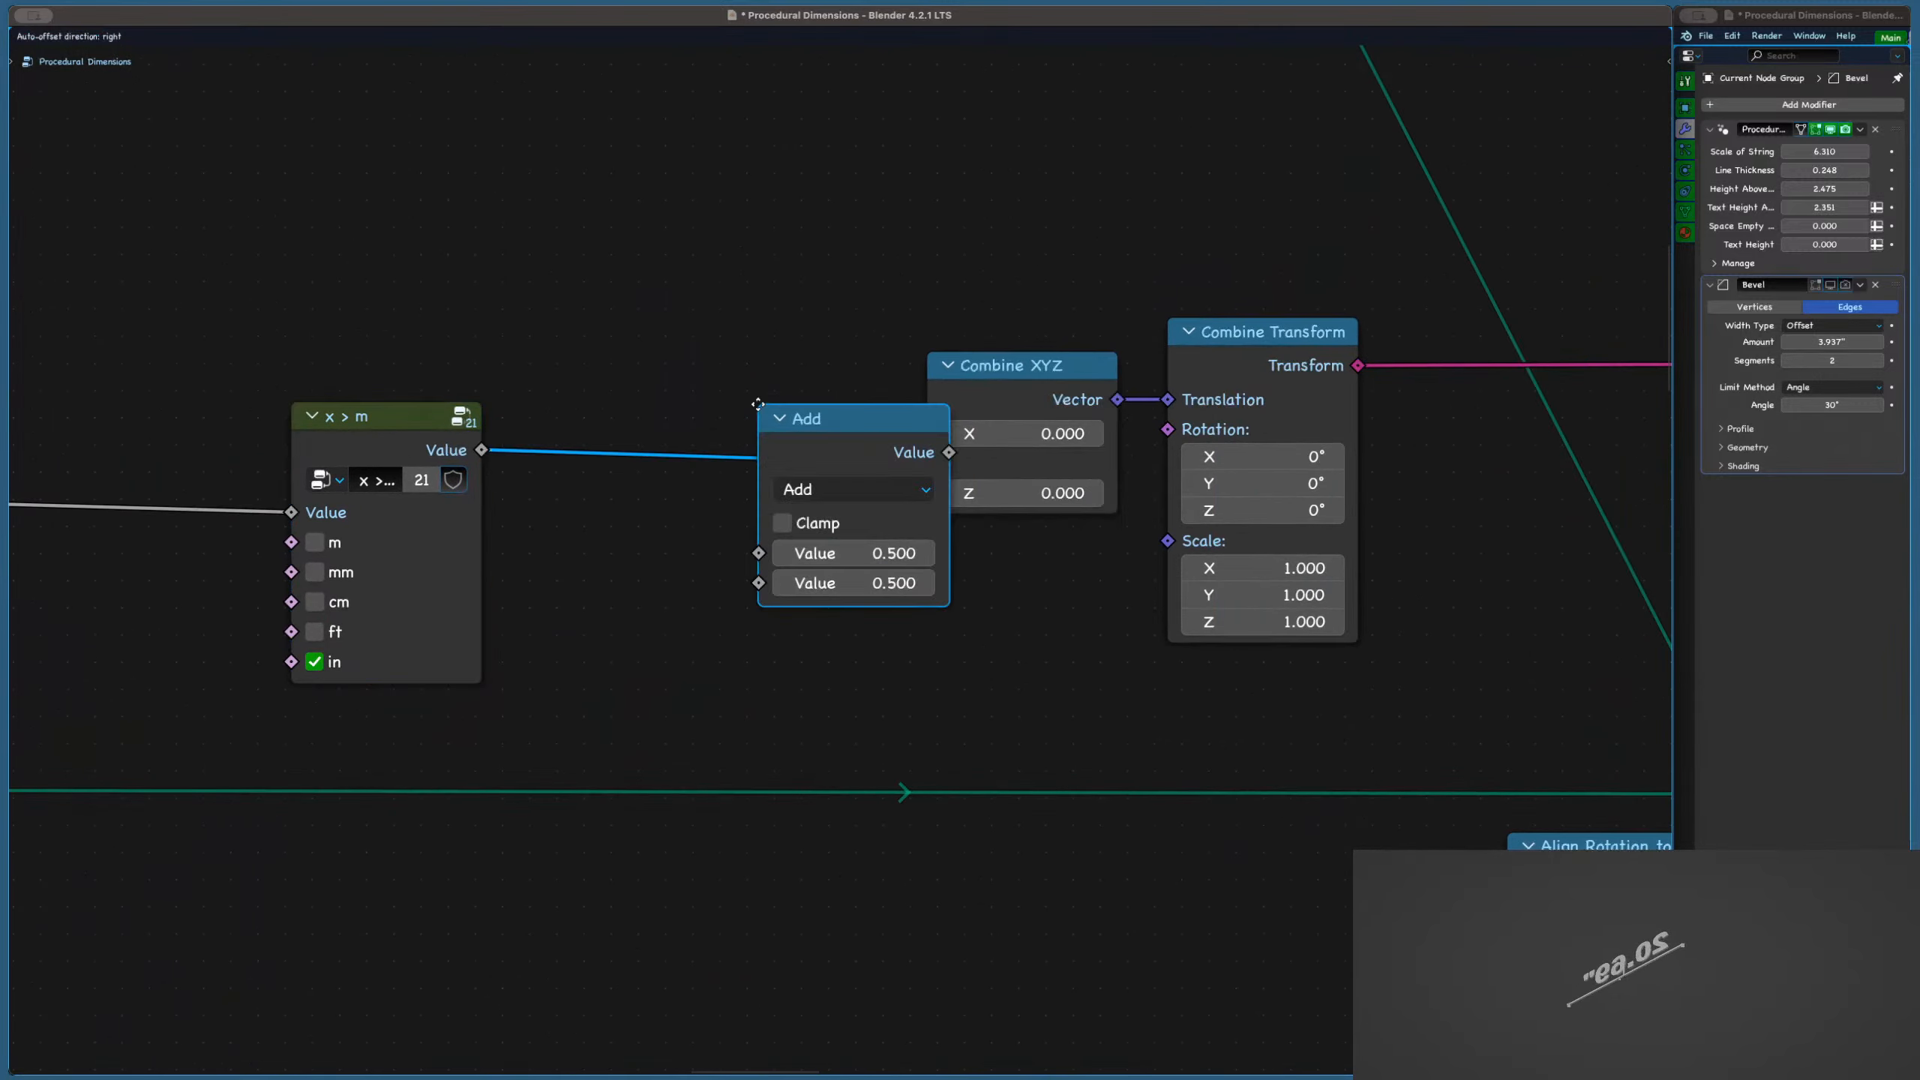
left_click(673, 549)
left_click_drag(673, 550, 726, 550)
left_click(681, 456)
left_click(630, 618)
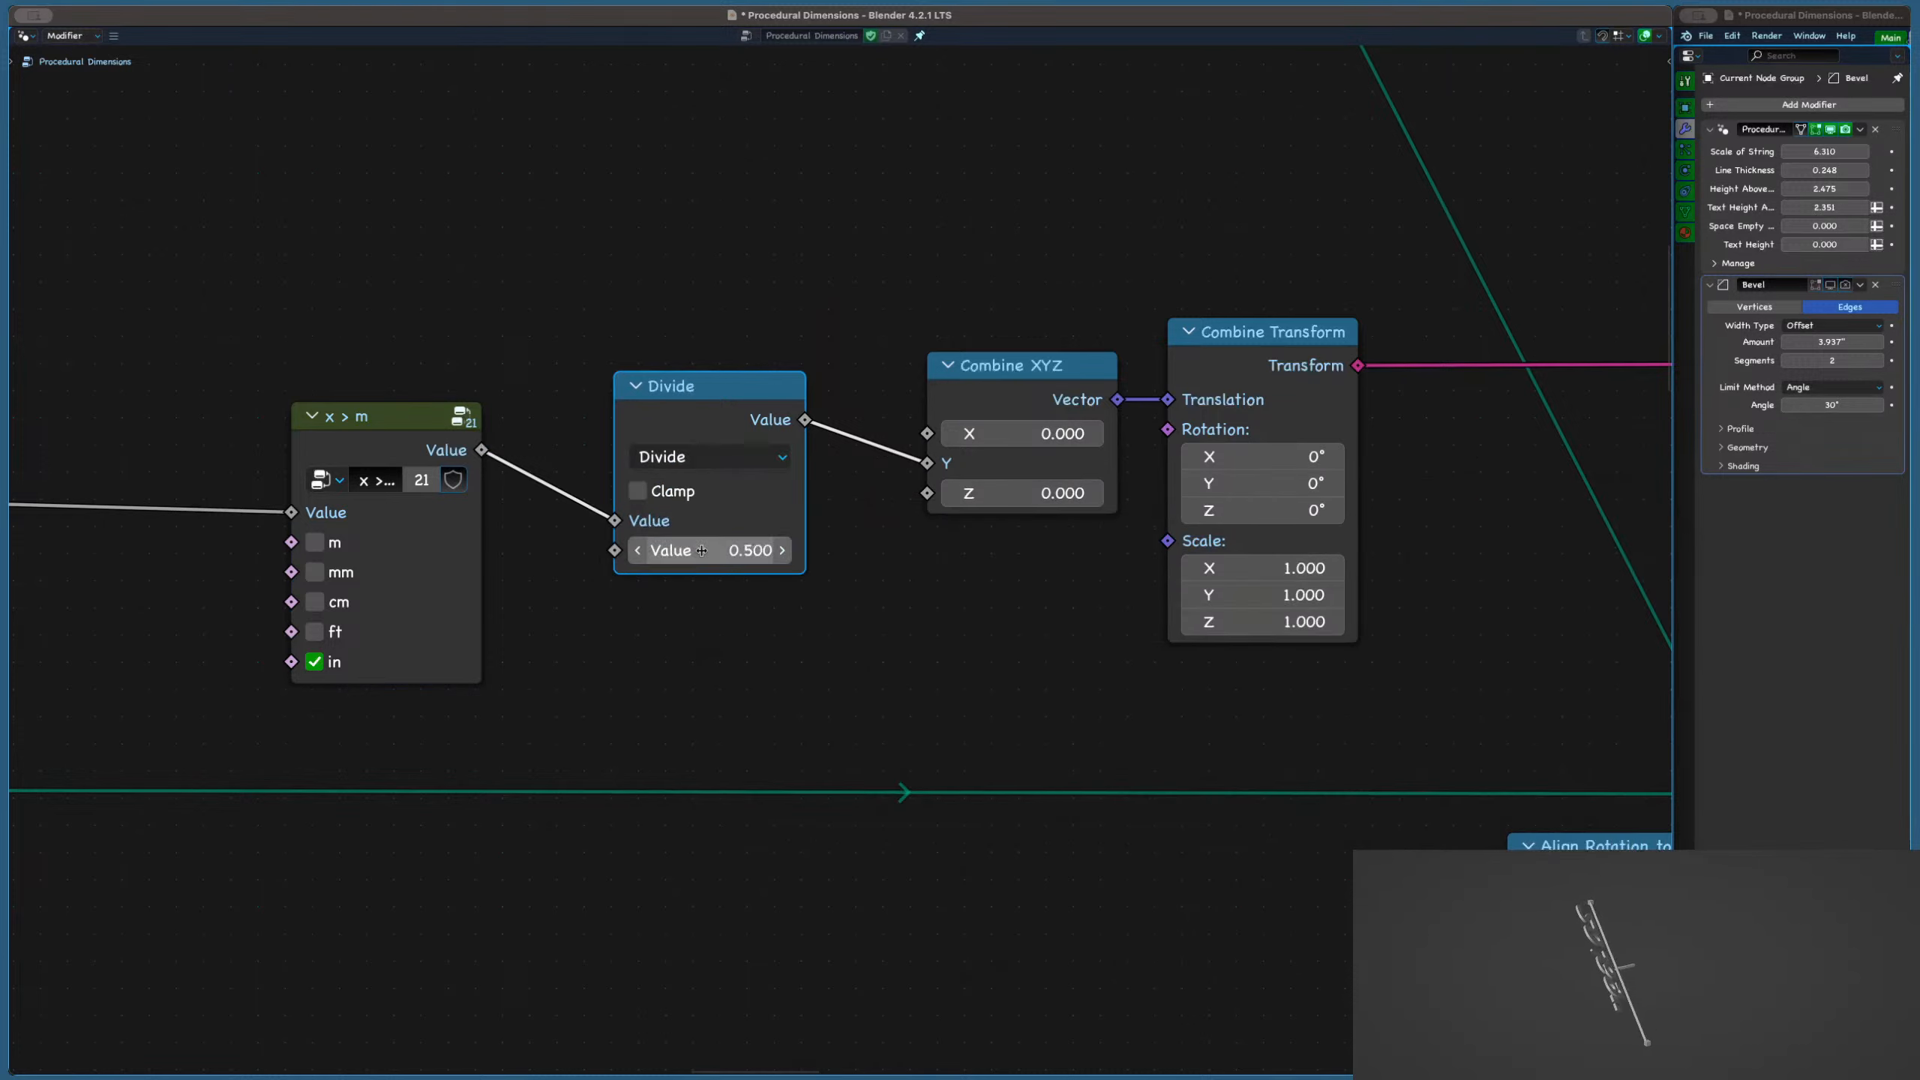
Replace the inline Divide node with a duplicate placed above, wired from x > m's Value output to Combine XYZ's X input
scroll(730, 454, "down", 2)
key("shift+d")
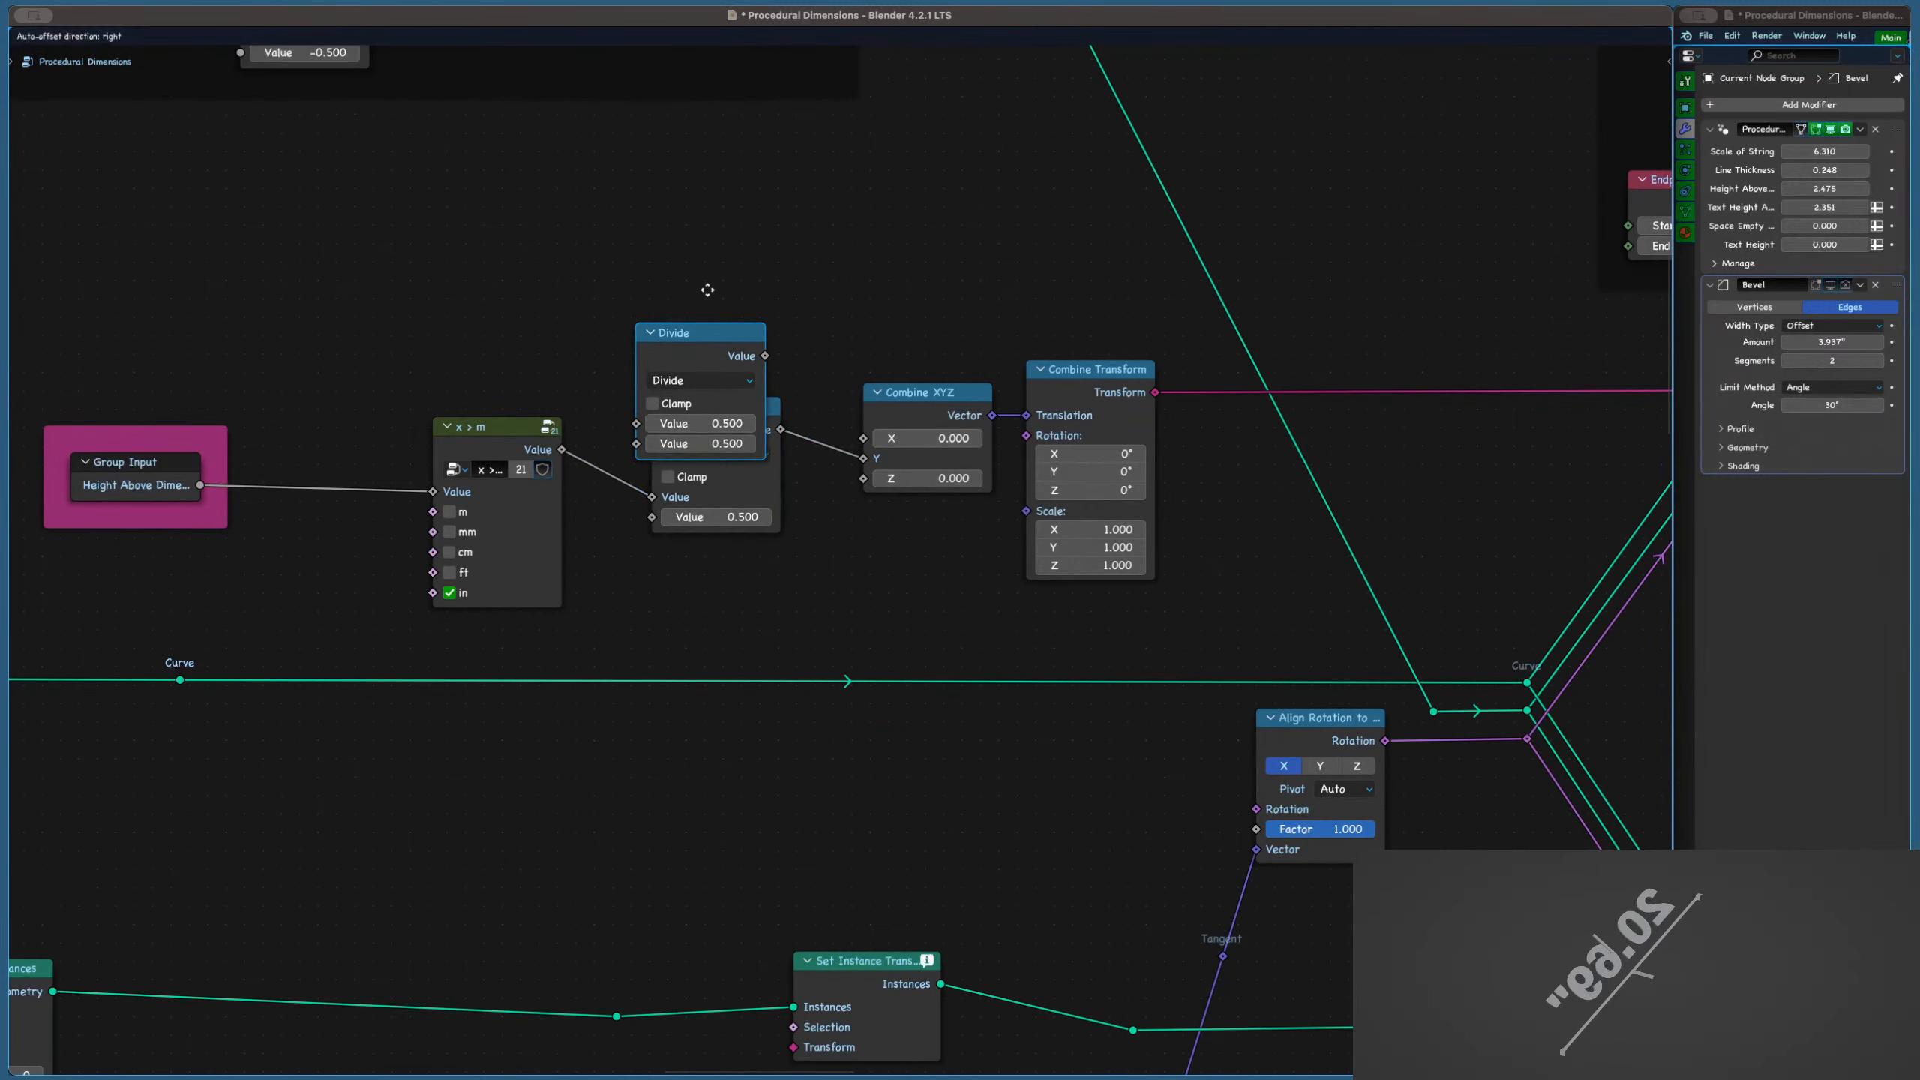
left_click(731, 278)
scroll(551, 469, "up", 1)
left_click(670, 430)
key("ctrl+x")
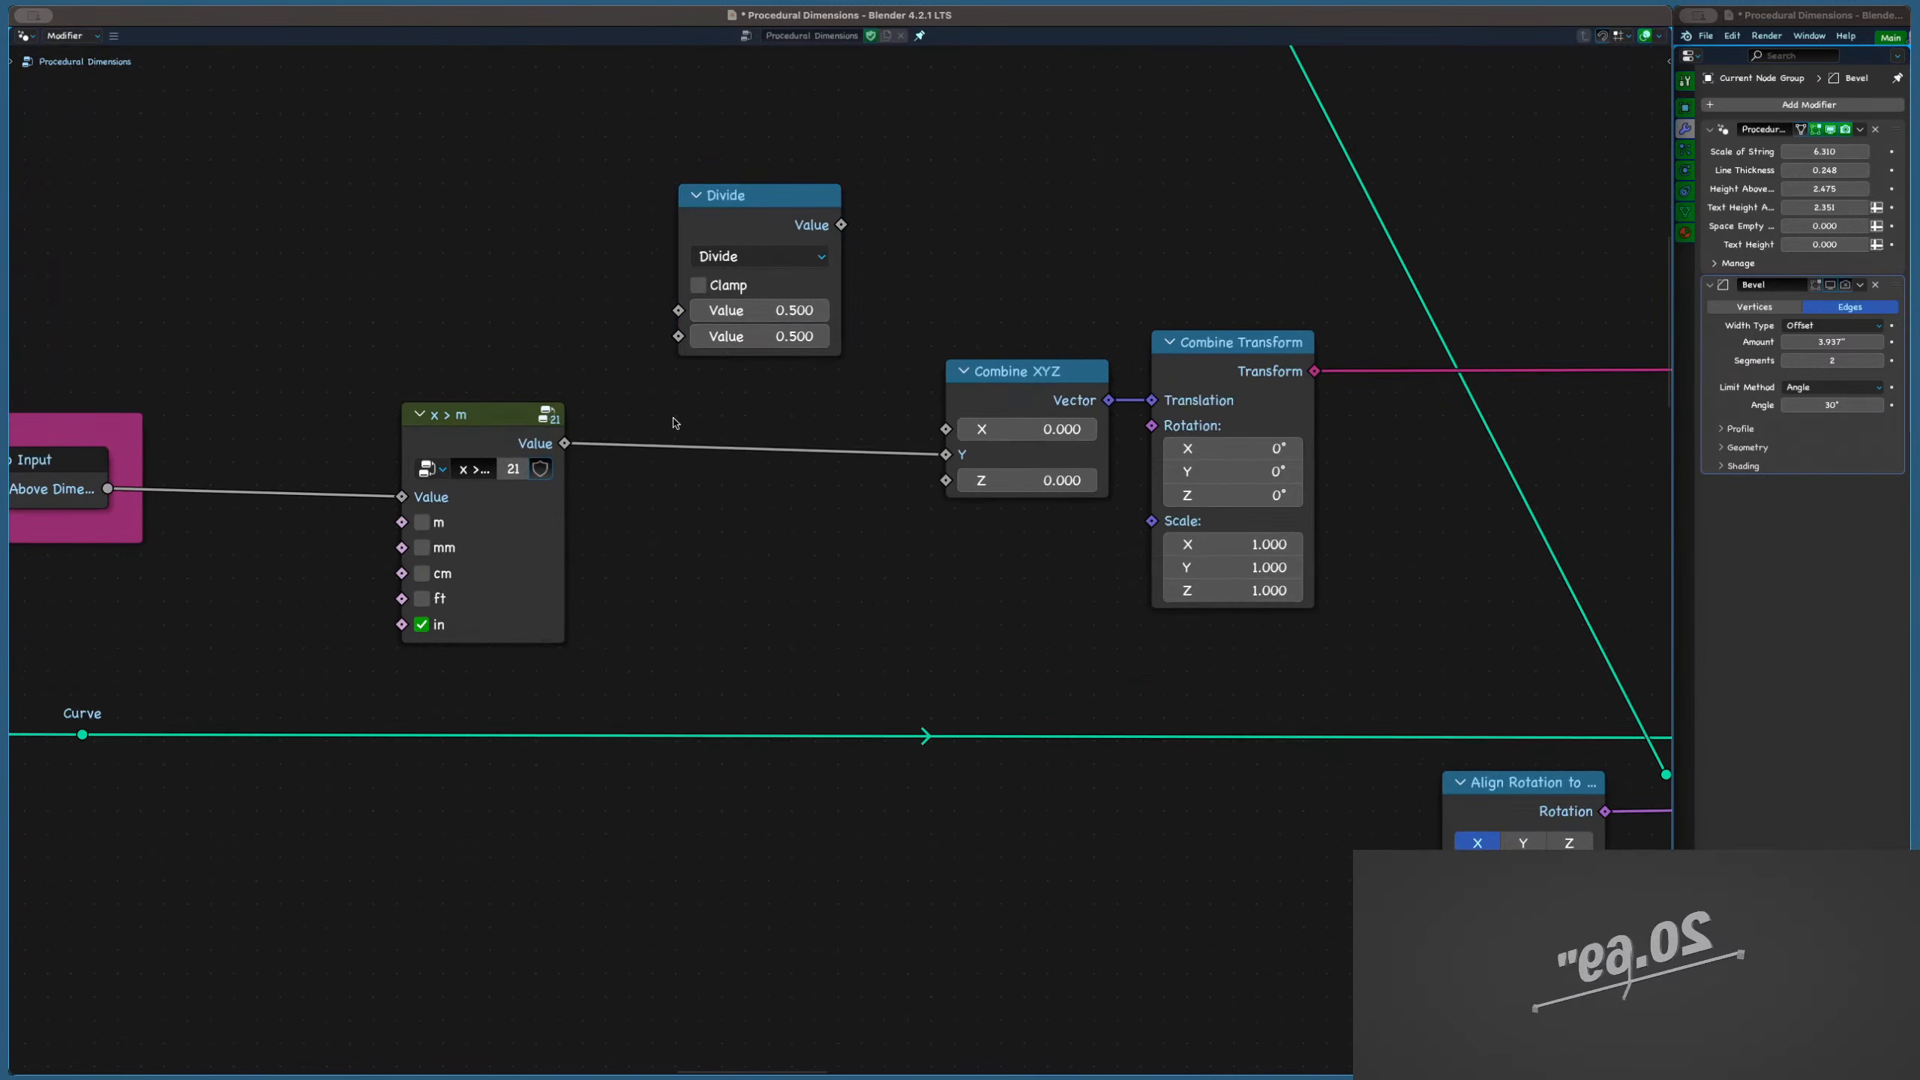
left_click_drag(662, 304, 675, 309)
left_click_drag(908, 409, 945, 441)
Switch the Divide node feeding Combine XYZ's X to Multiply, trying 0, 1 and 4.130 as its second value
left_click(767, 338)
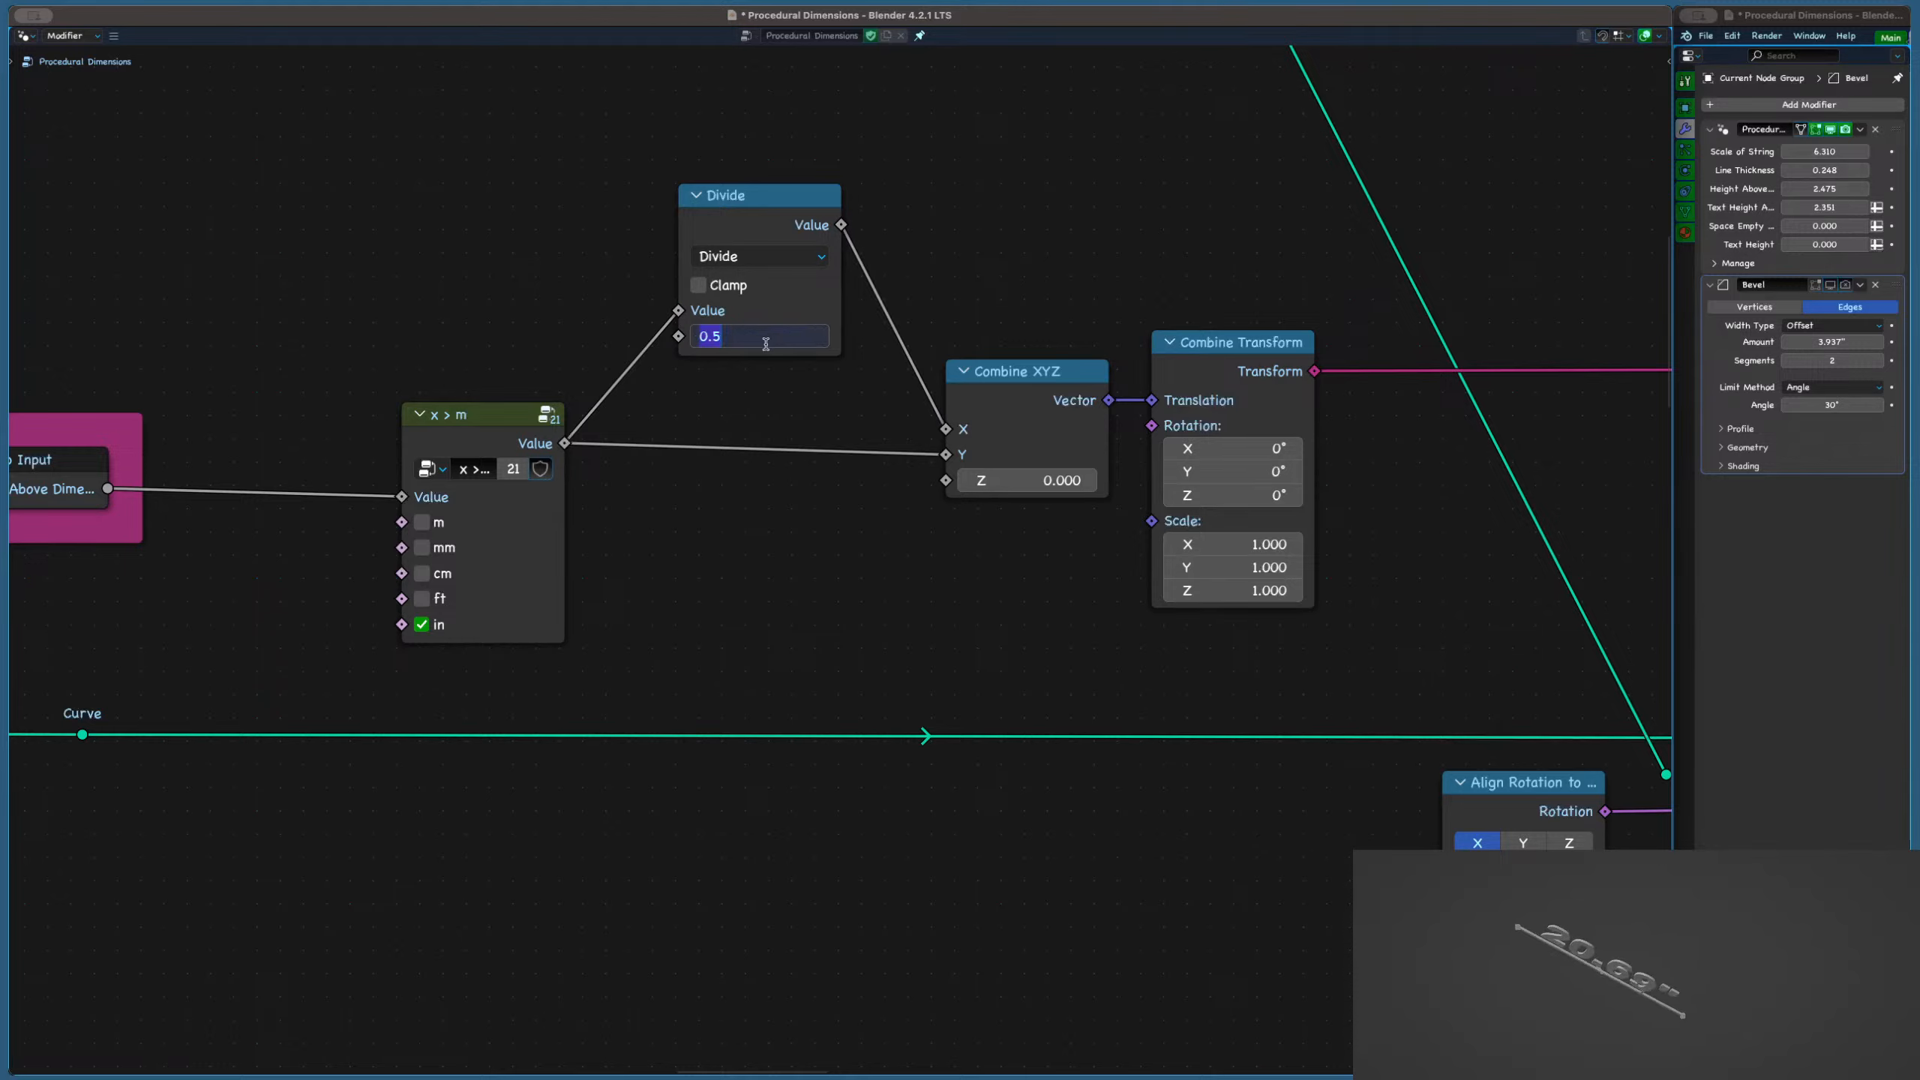
type("0")
key("Return")
left_click(765, 340)
type("1")
key("Return")
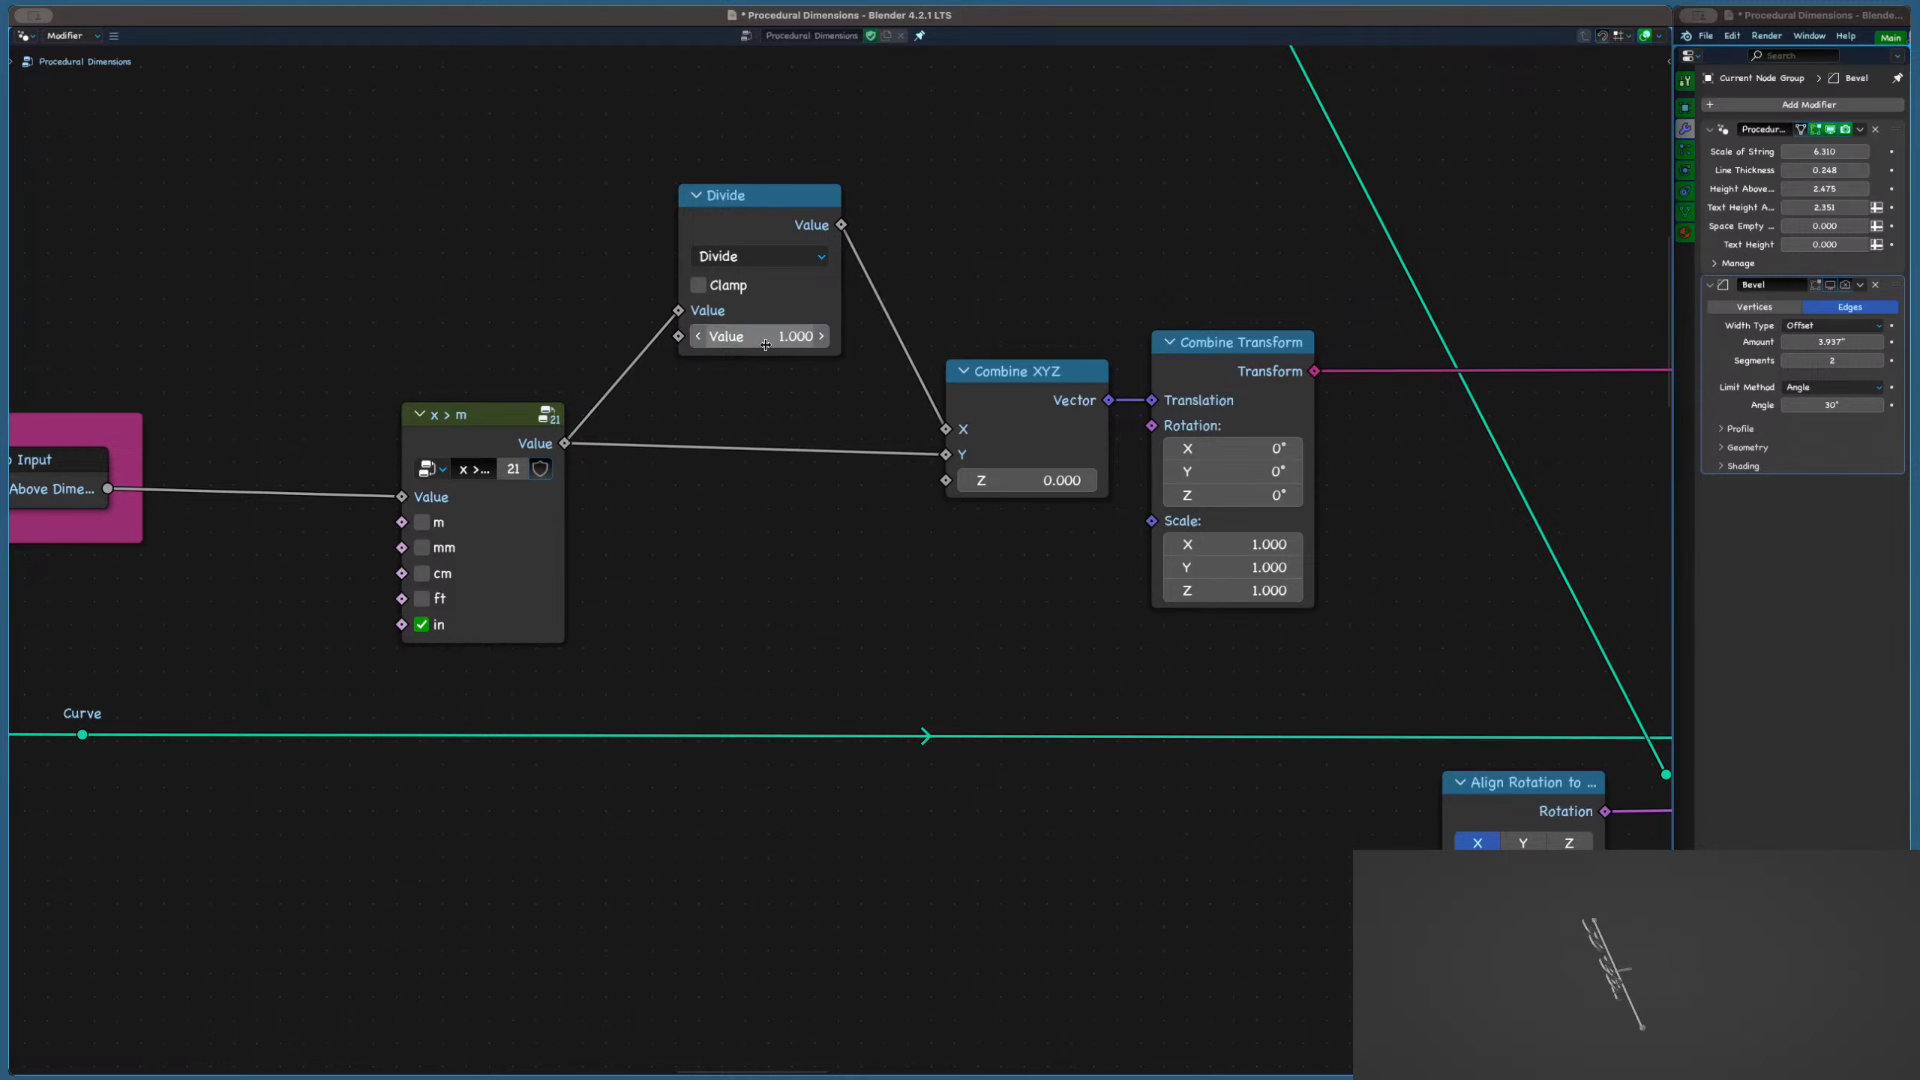
left_click(778, 258)
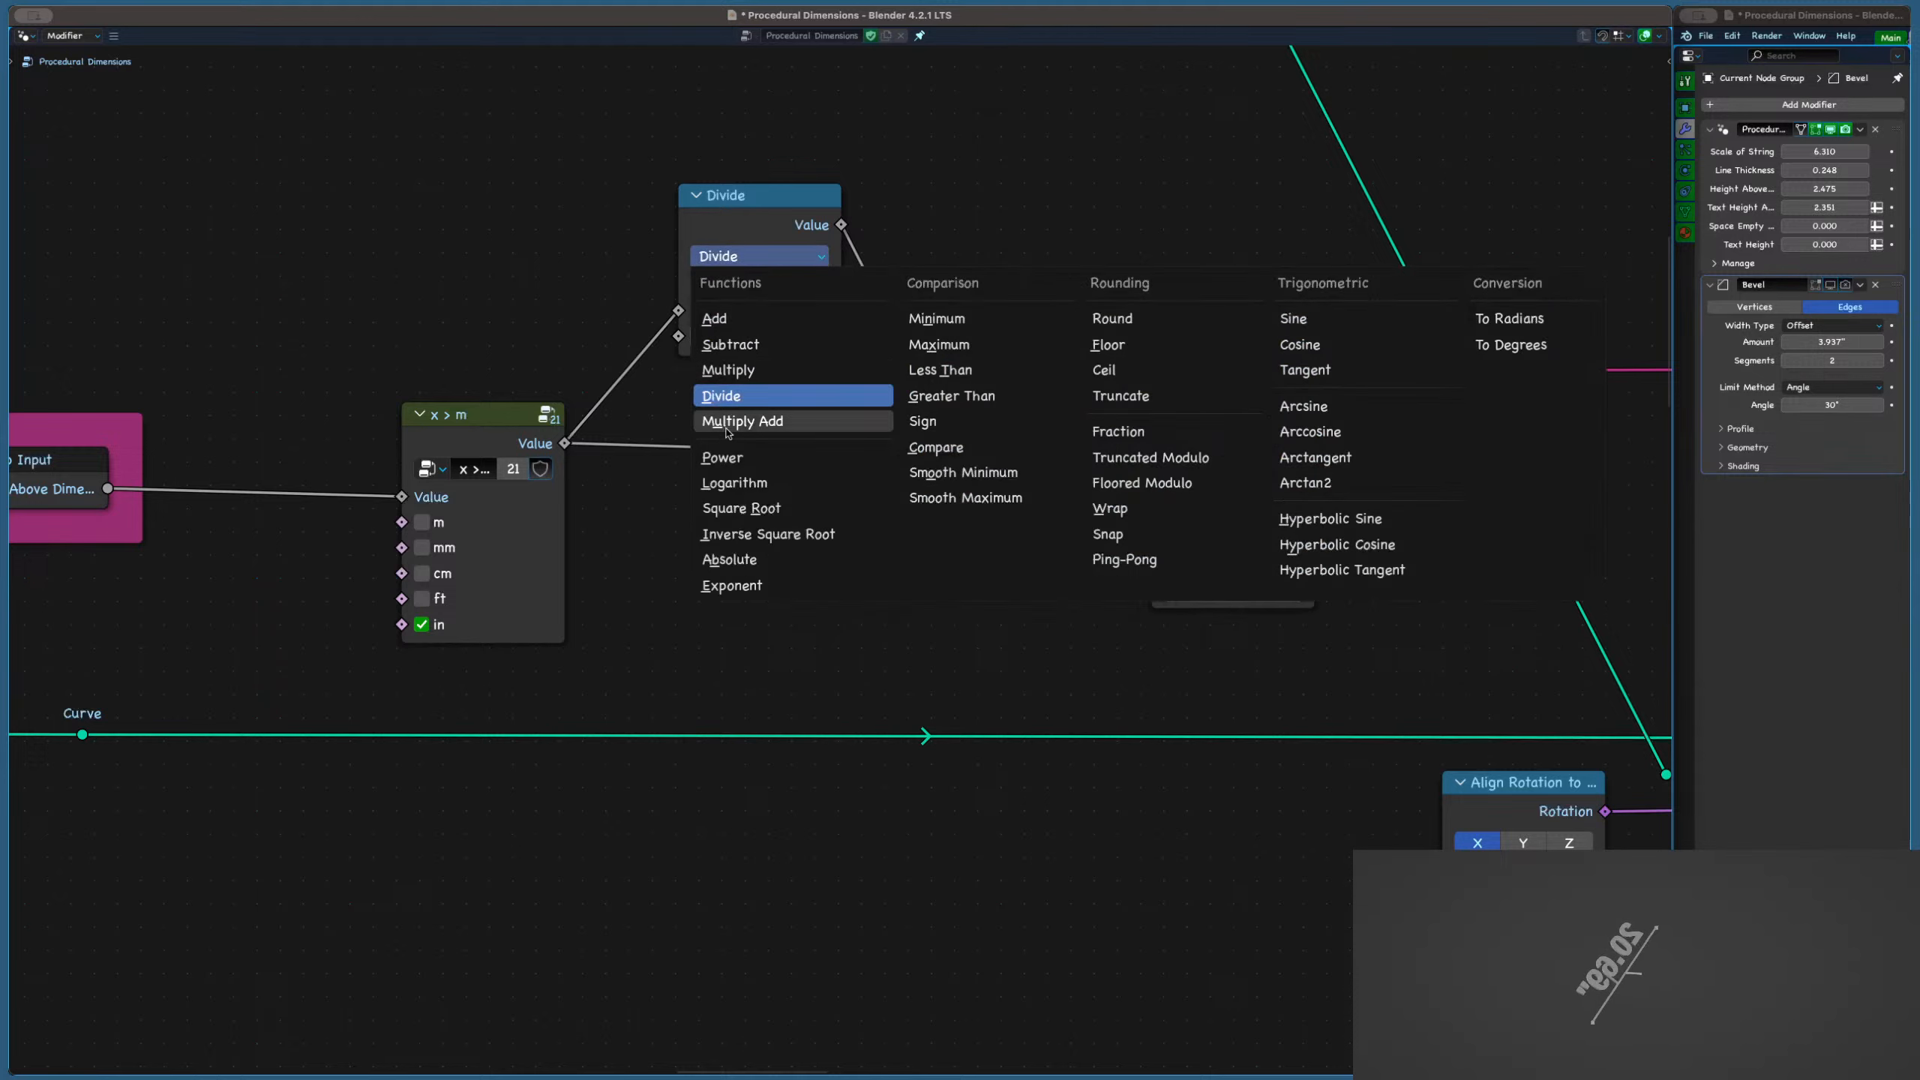
left_click(724, 378)
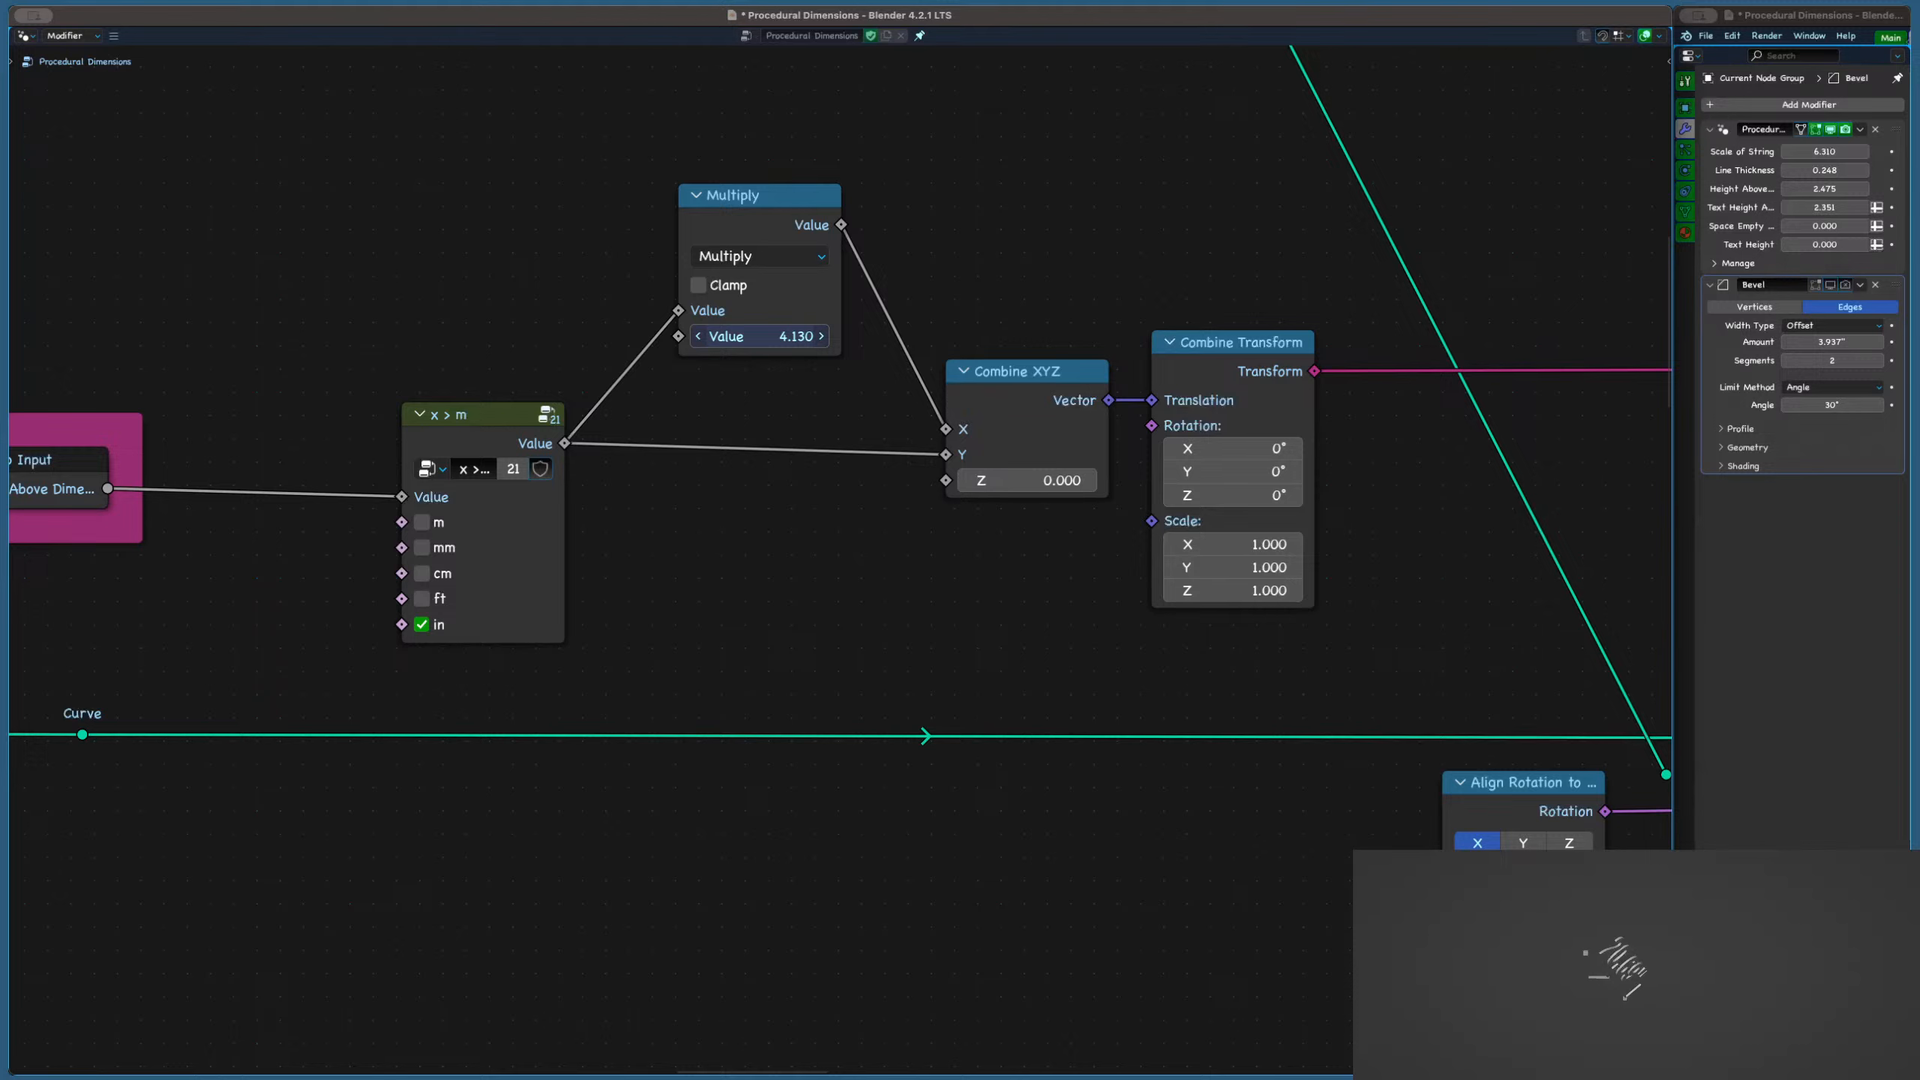
Duplicate the Height Above Dimension Group Input node above the original and unhide all of its sockets
scroll(706, 391, "left", 5)
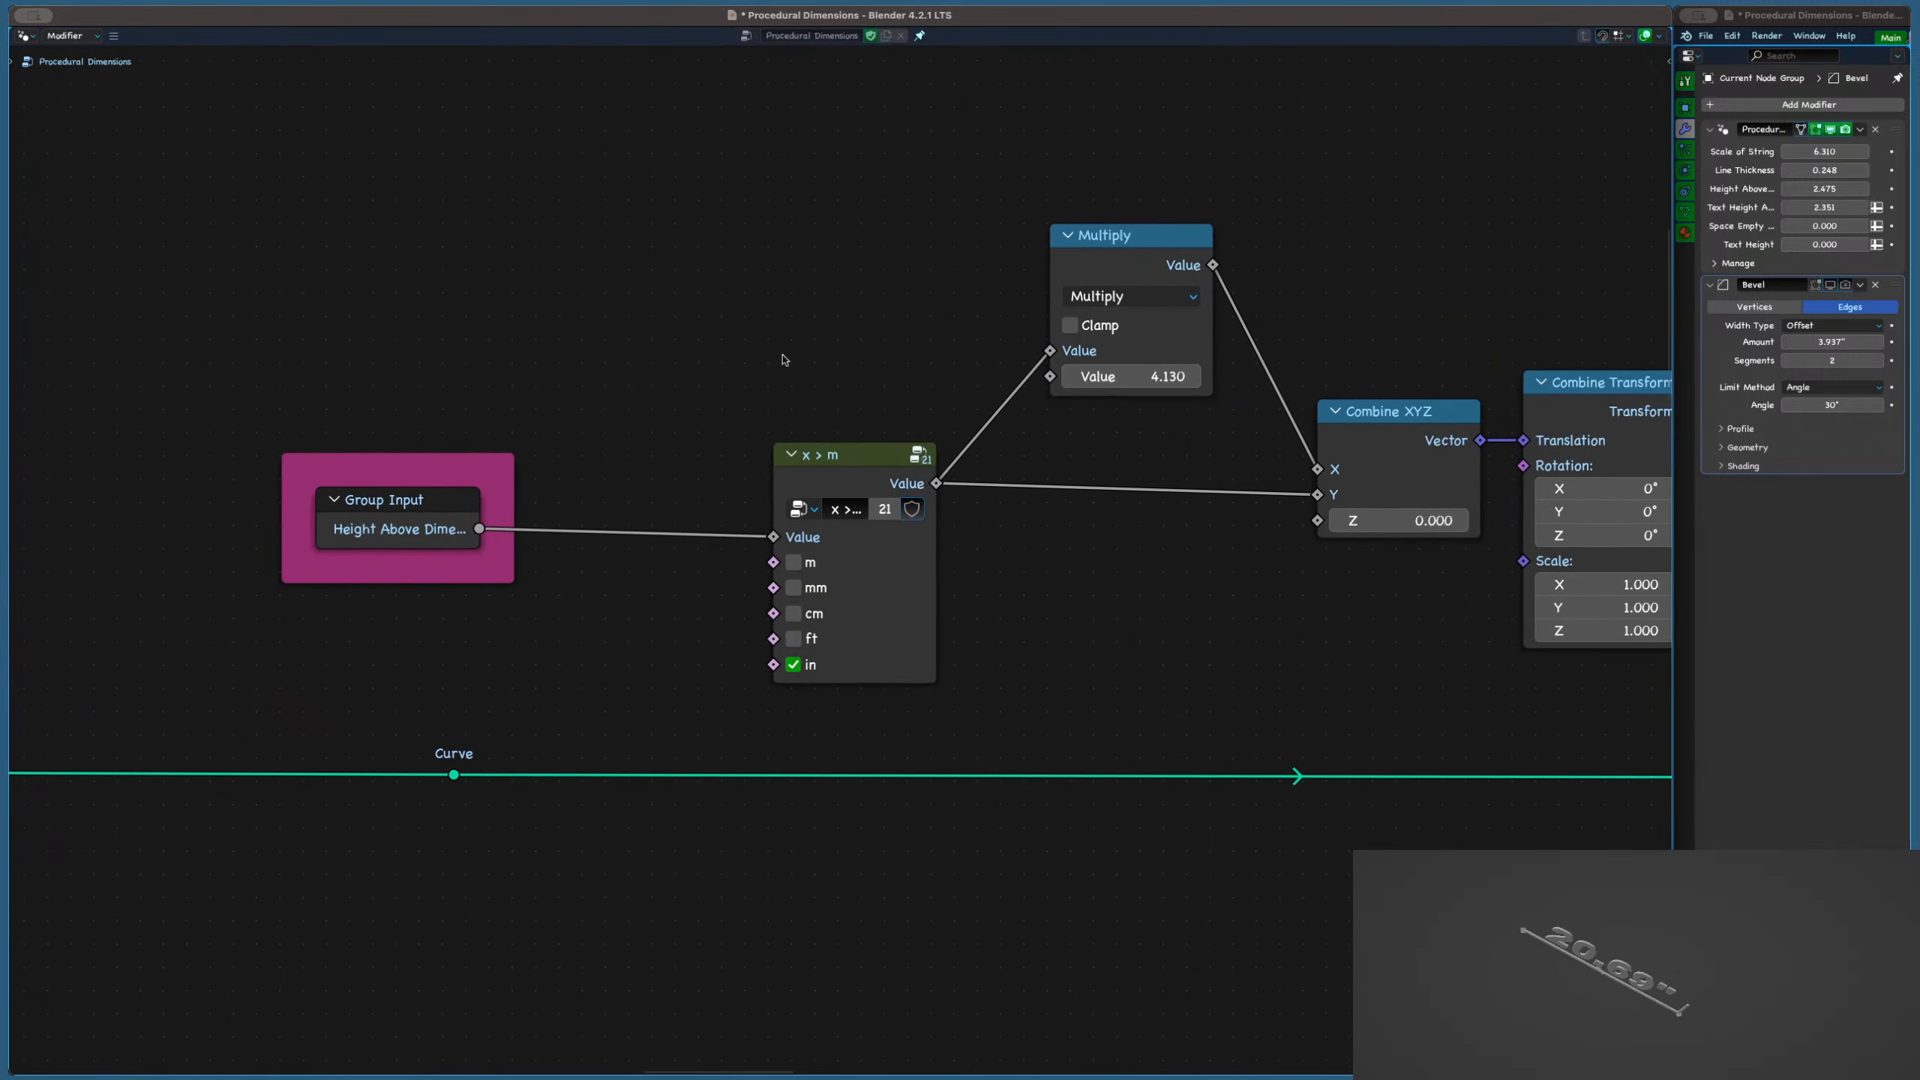
left_click(435, 499)
key("shift+d")
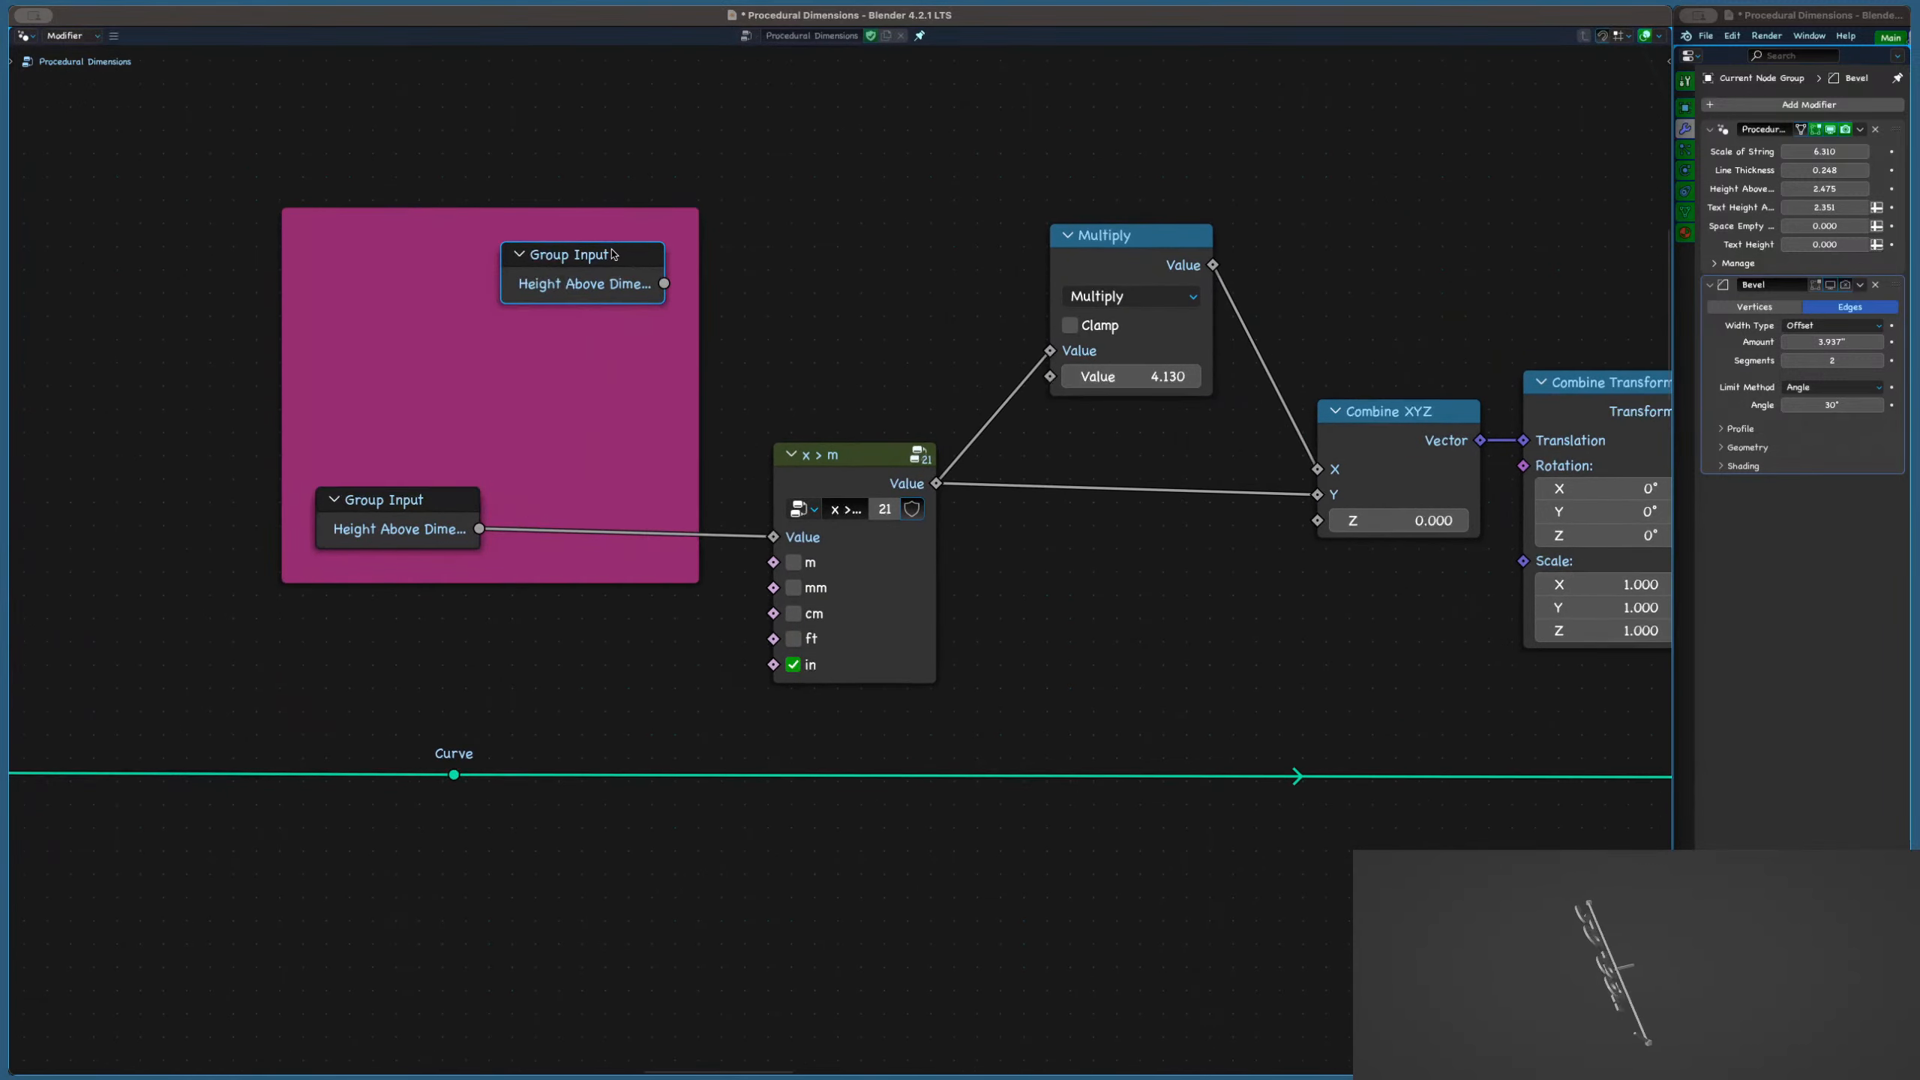
left_click(612, 253)
key("ctrl+h")
scroll(559, 280, "up", 1)
middle_click_drag(704, 325, 535, 376)
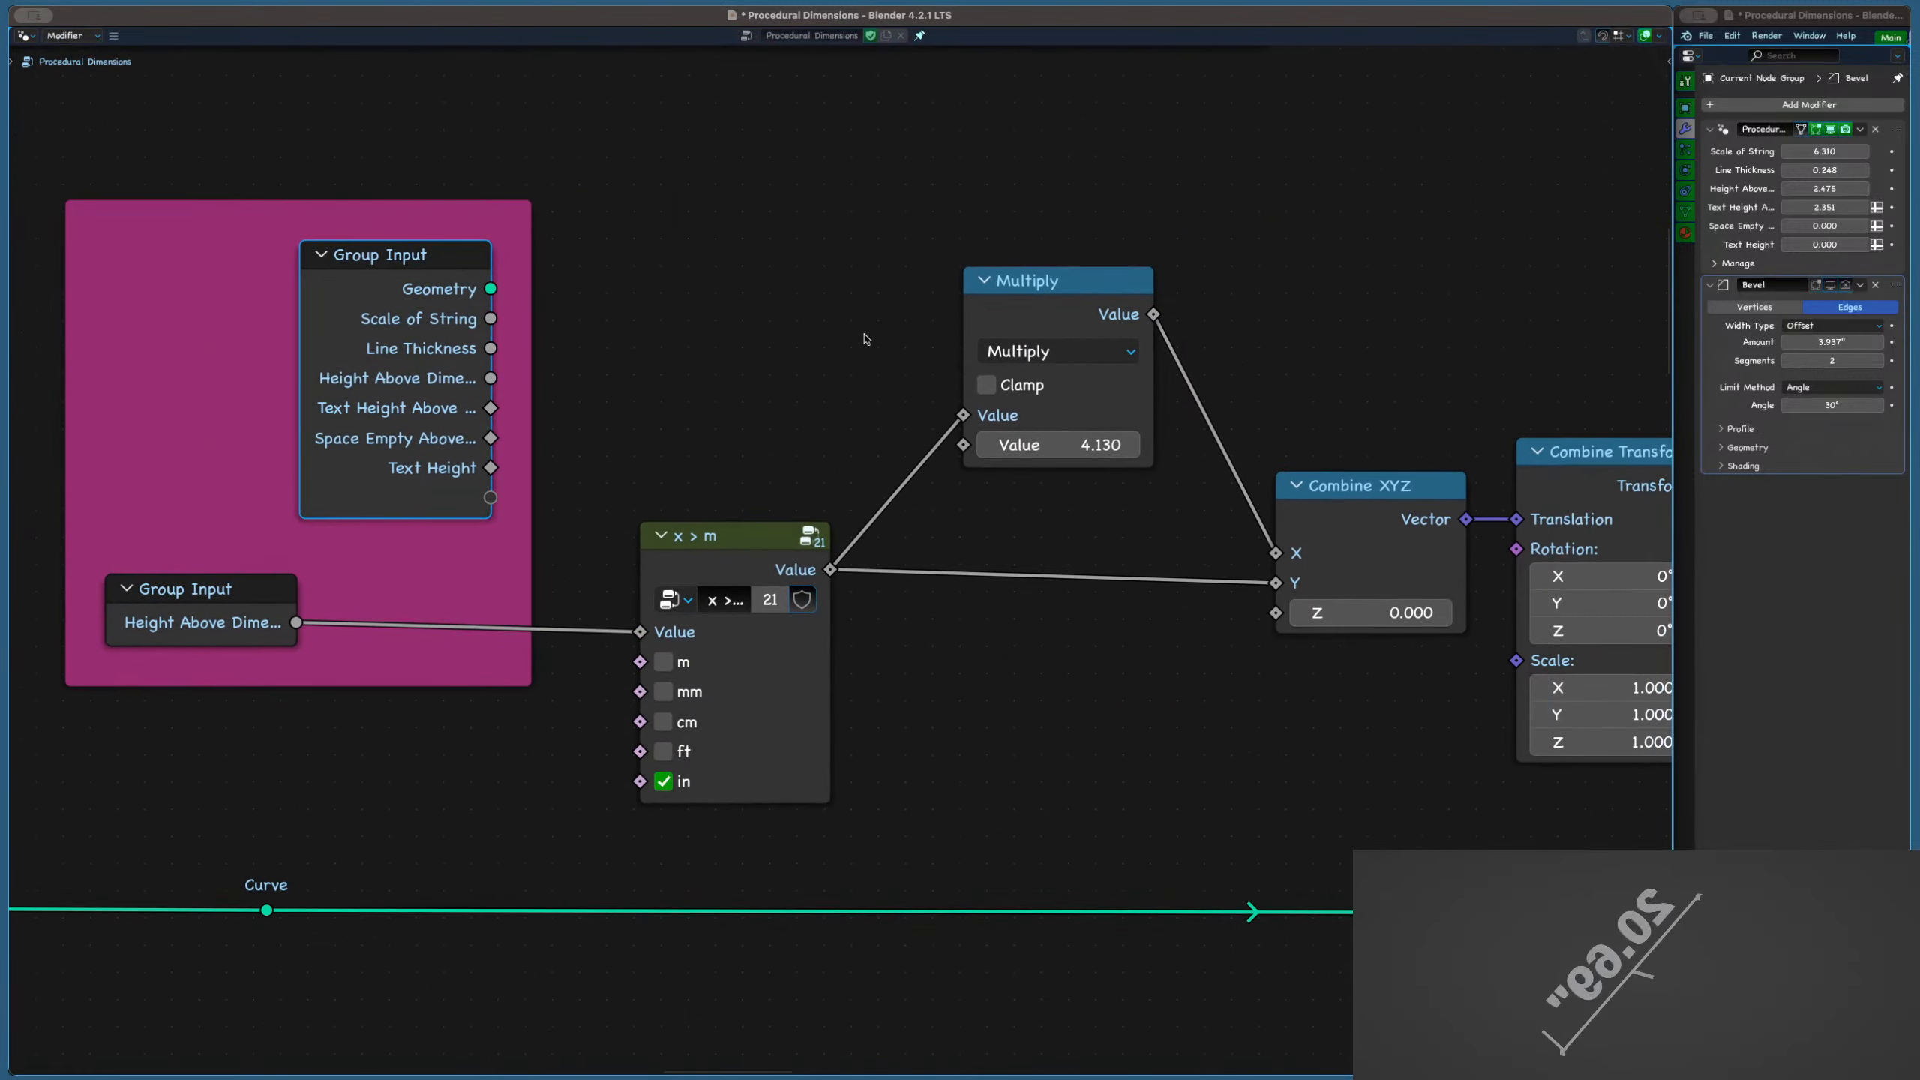
left_click(535, 375)
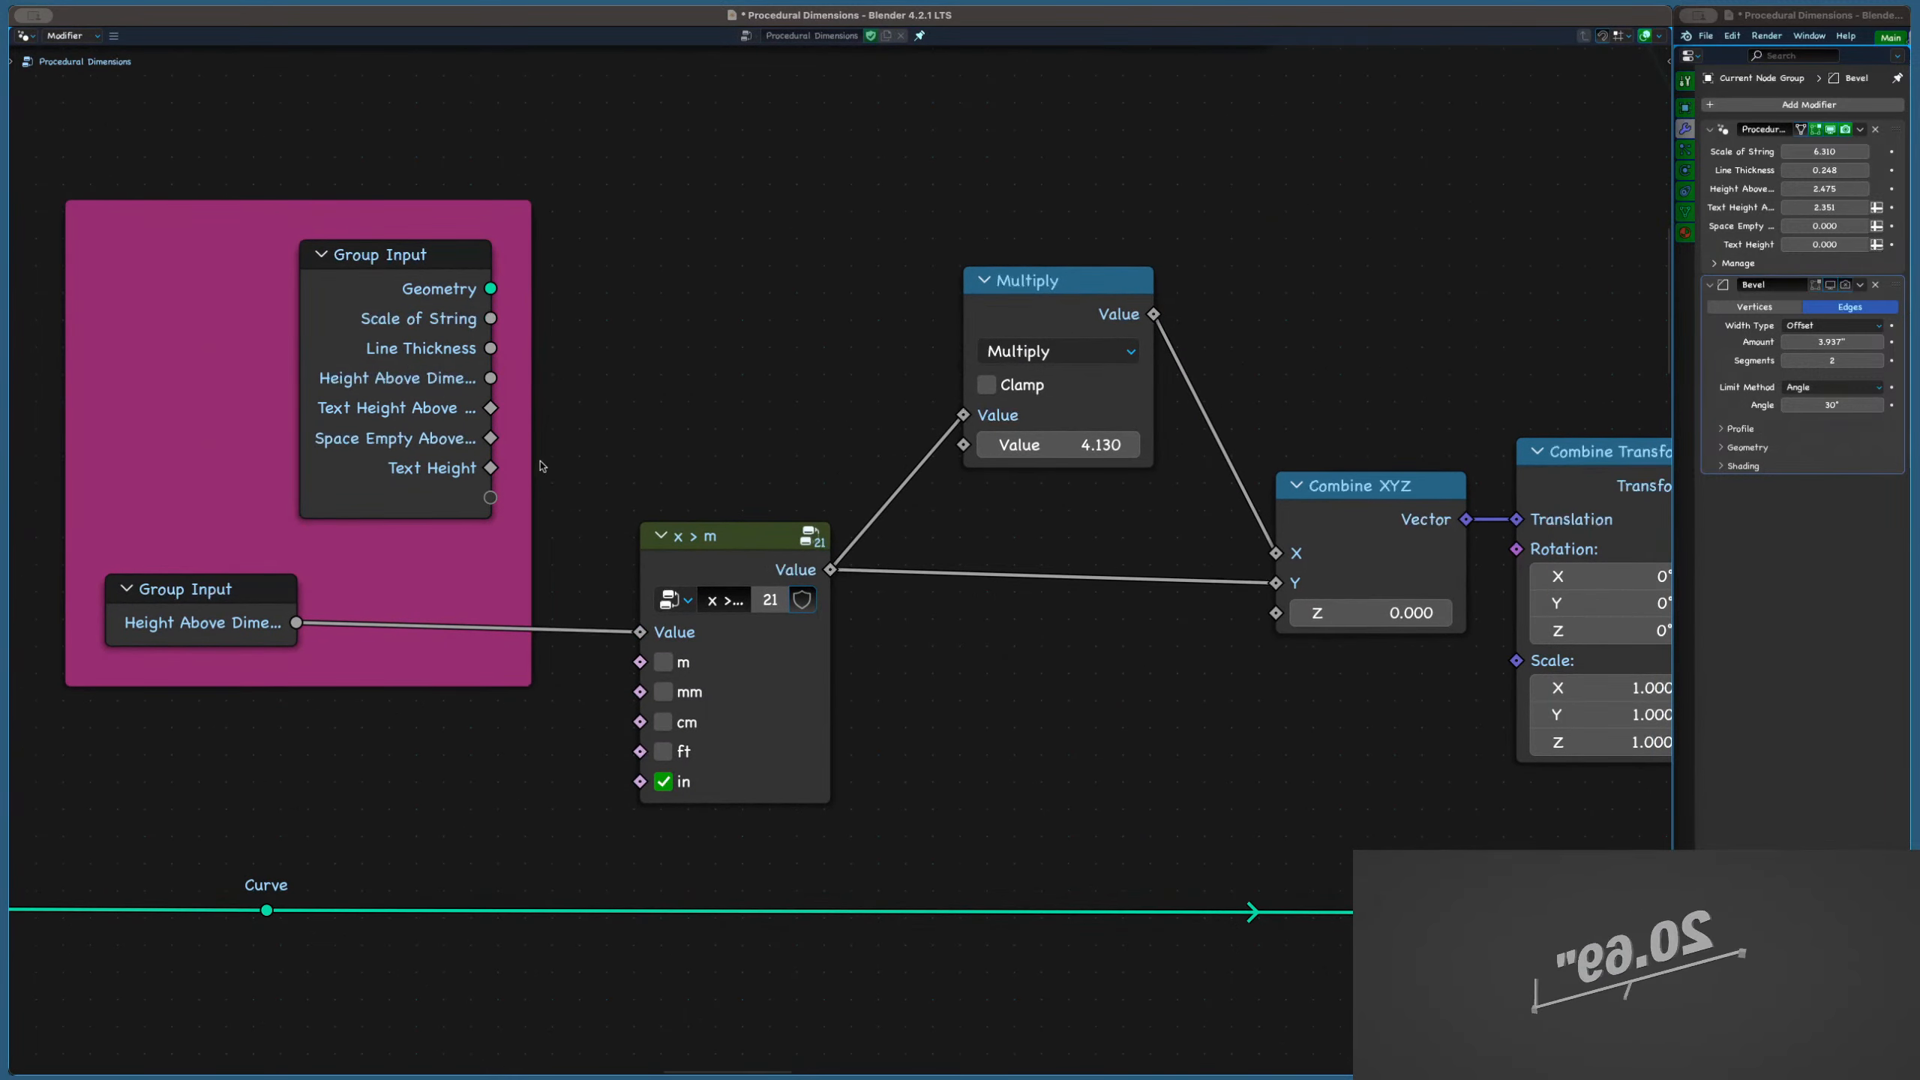
Try the duplicated Group Input's Space Empty Above output on Multiply's second Value, and connect Scale of String there instead
left_click_drag(491, 438, 954, 454)
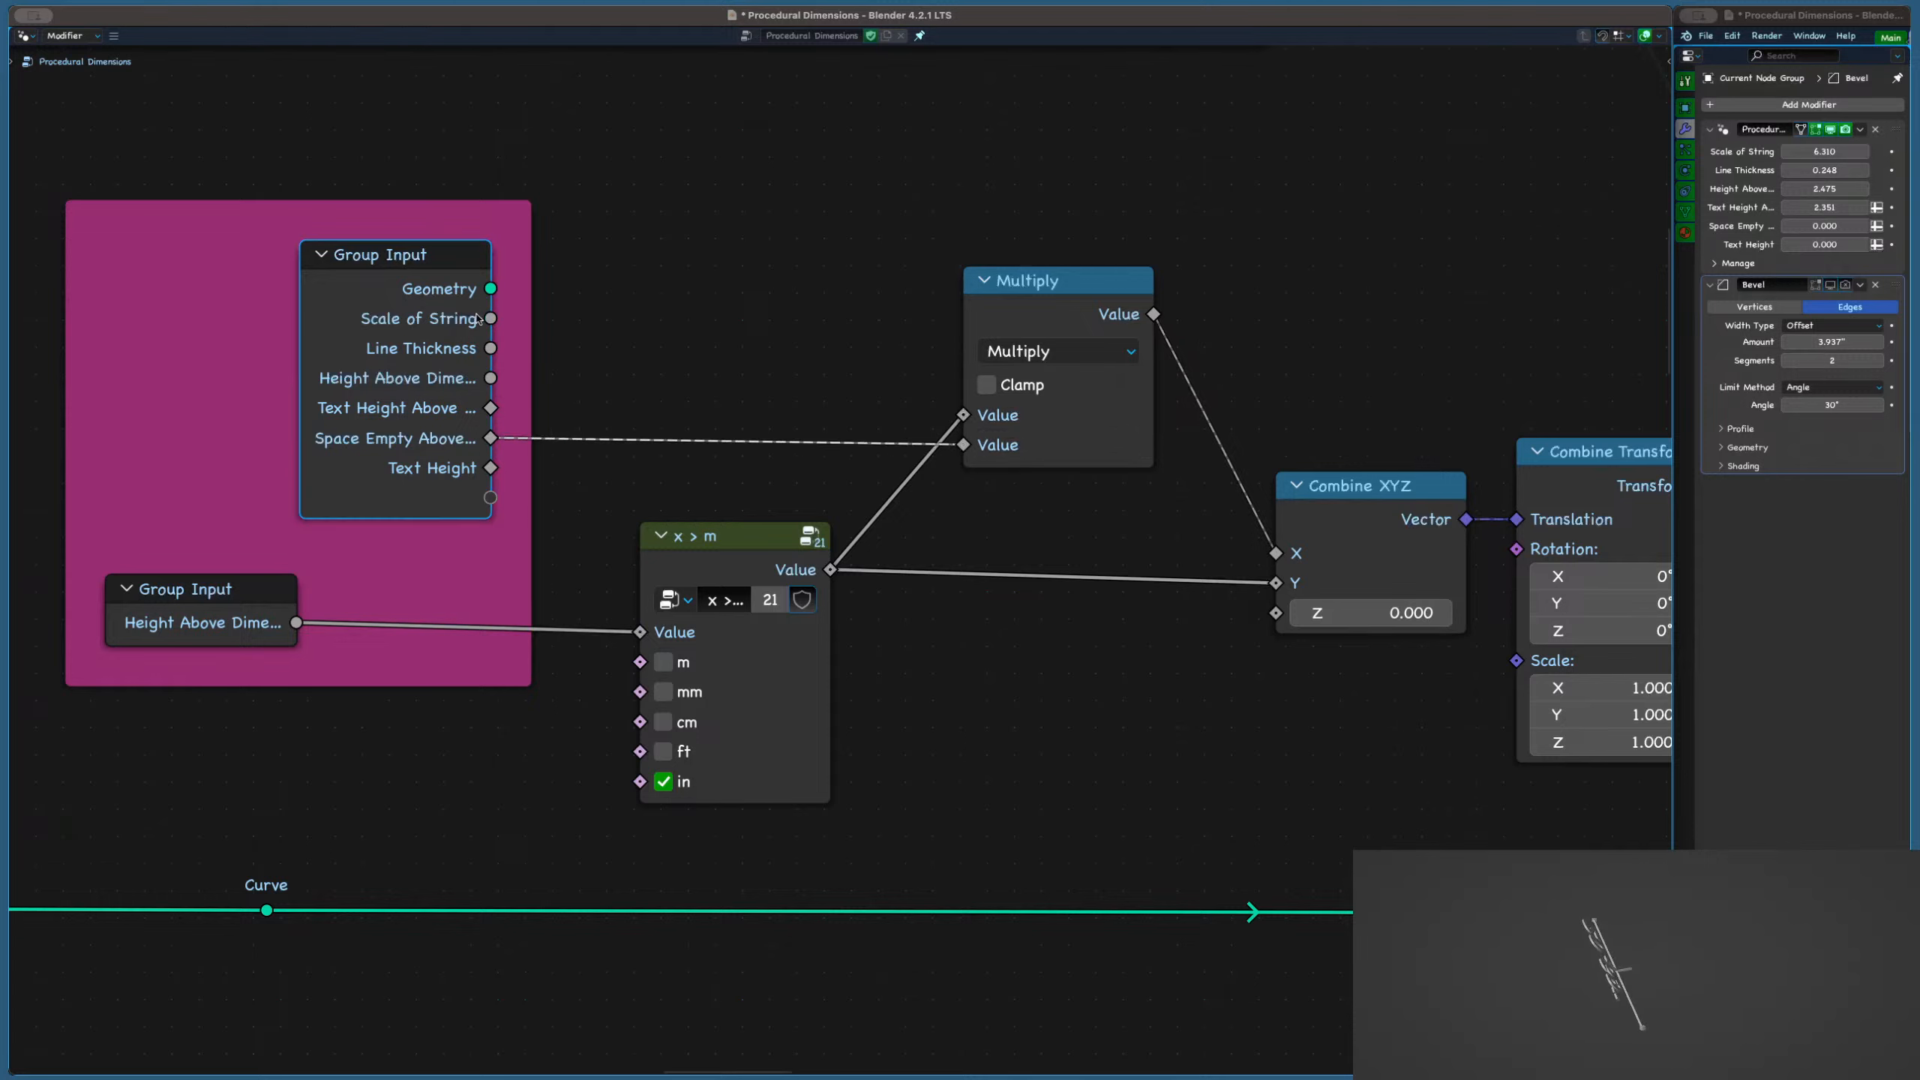
left_click_drag(490, 318, 963, 445)
left_click(830, 357)
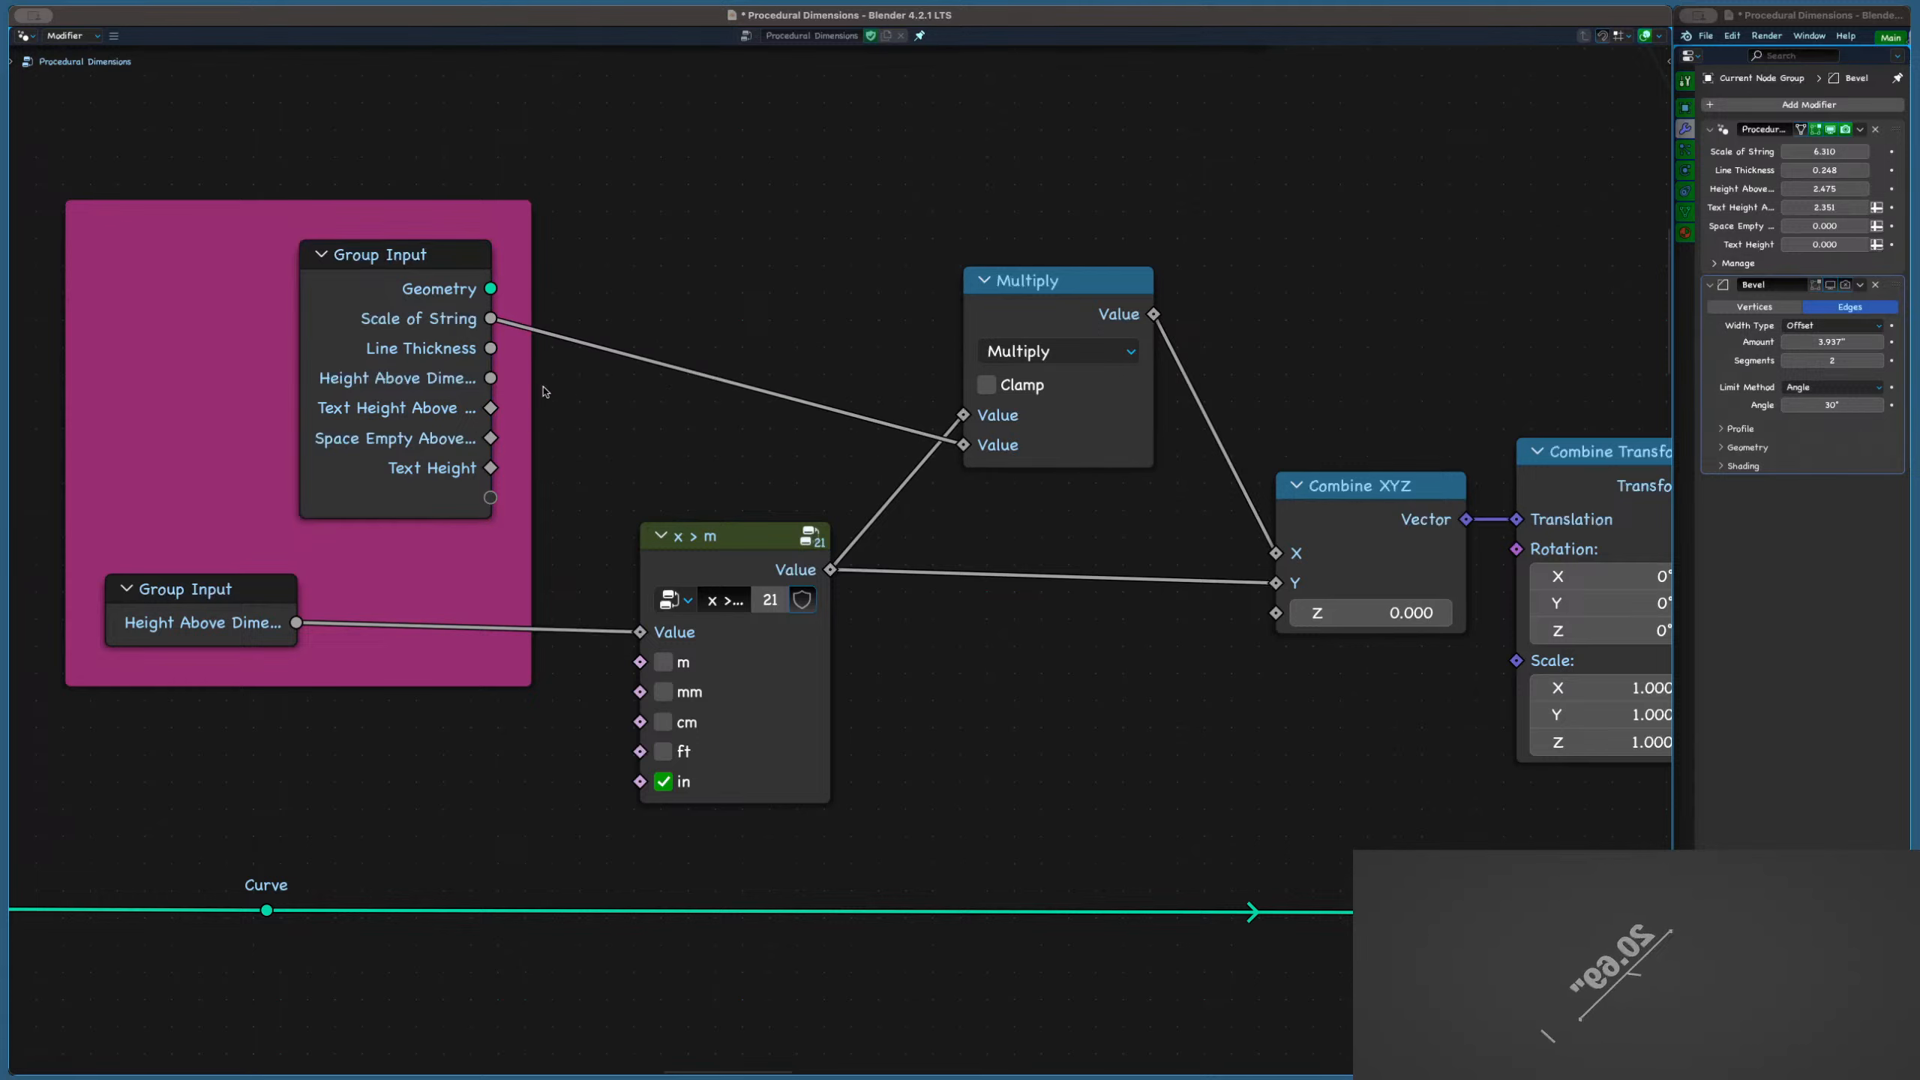
Duplicate the Multiply node and insert the copy between the original and Combine XYZ's X input
left_click(1013, 309)
key("shift+d")
left_click(1256, 322)
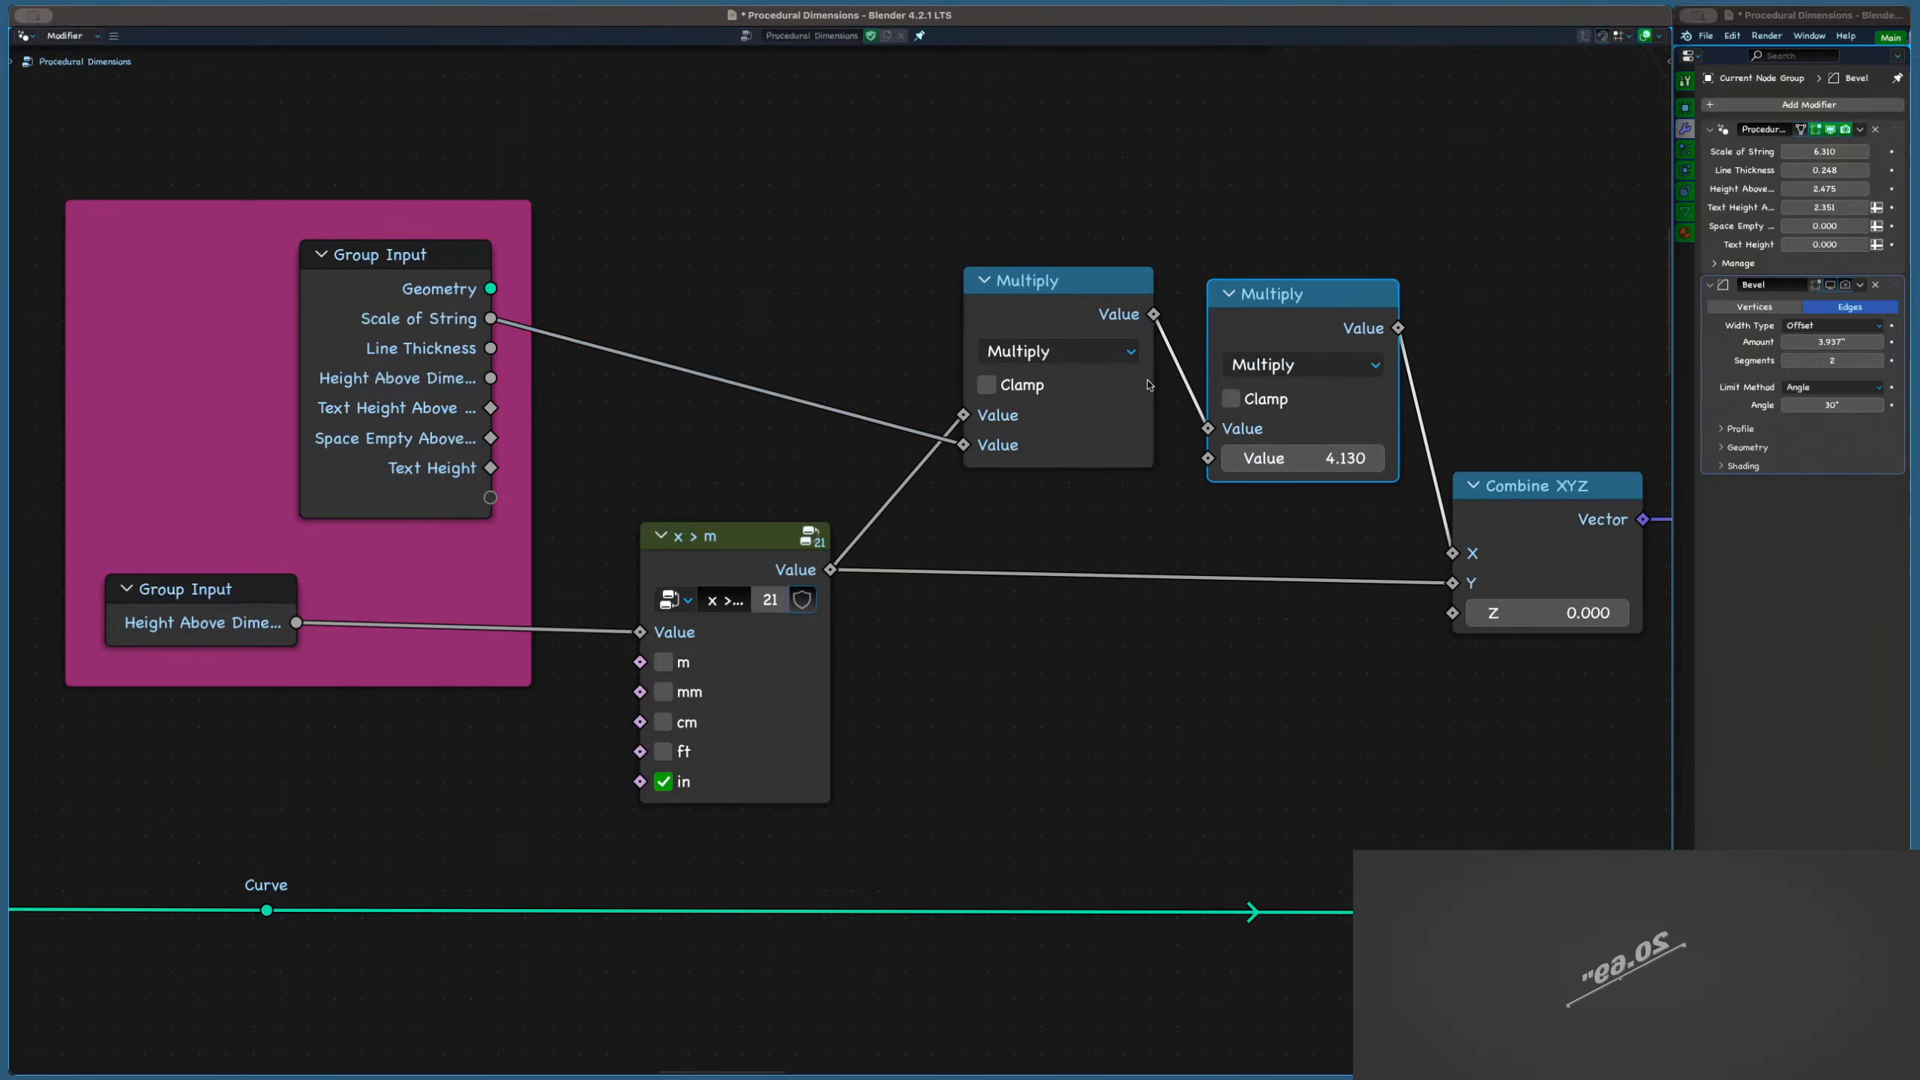
Set the second Value of the Multiply node feeding Combine XYZ to 0.5 and save the file
middle_click_drag(1291, 427, 1086, 443)
left_click_drag(1089, 470, 1091, 471)
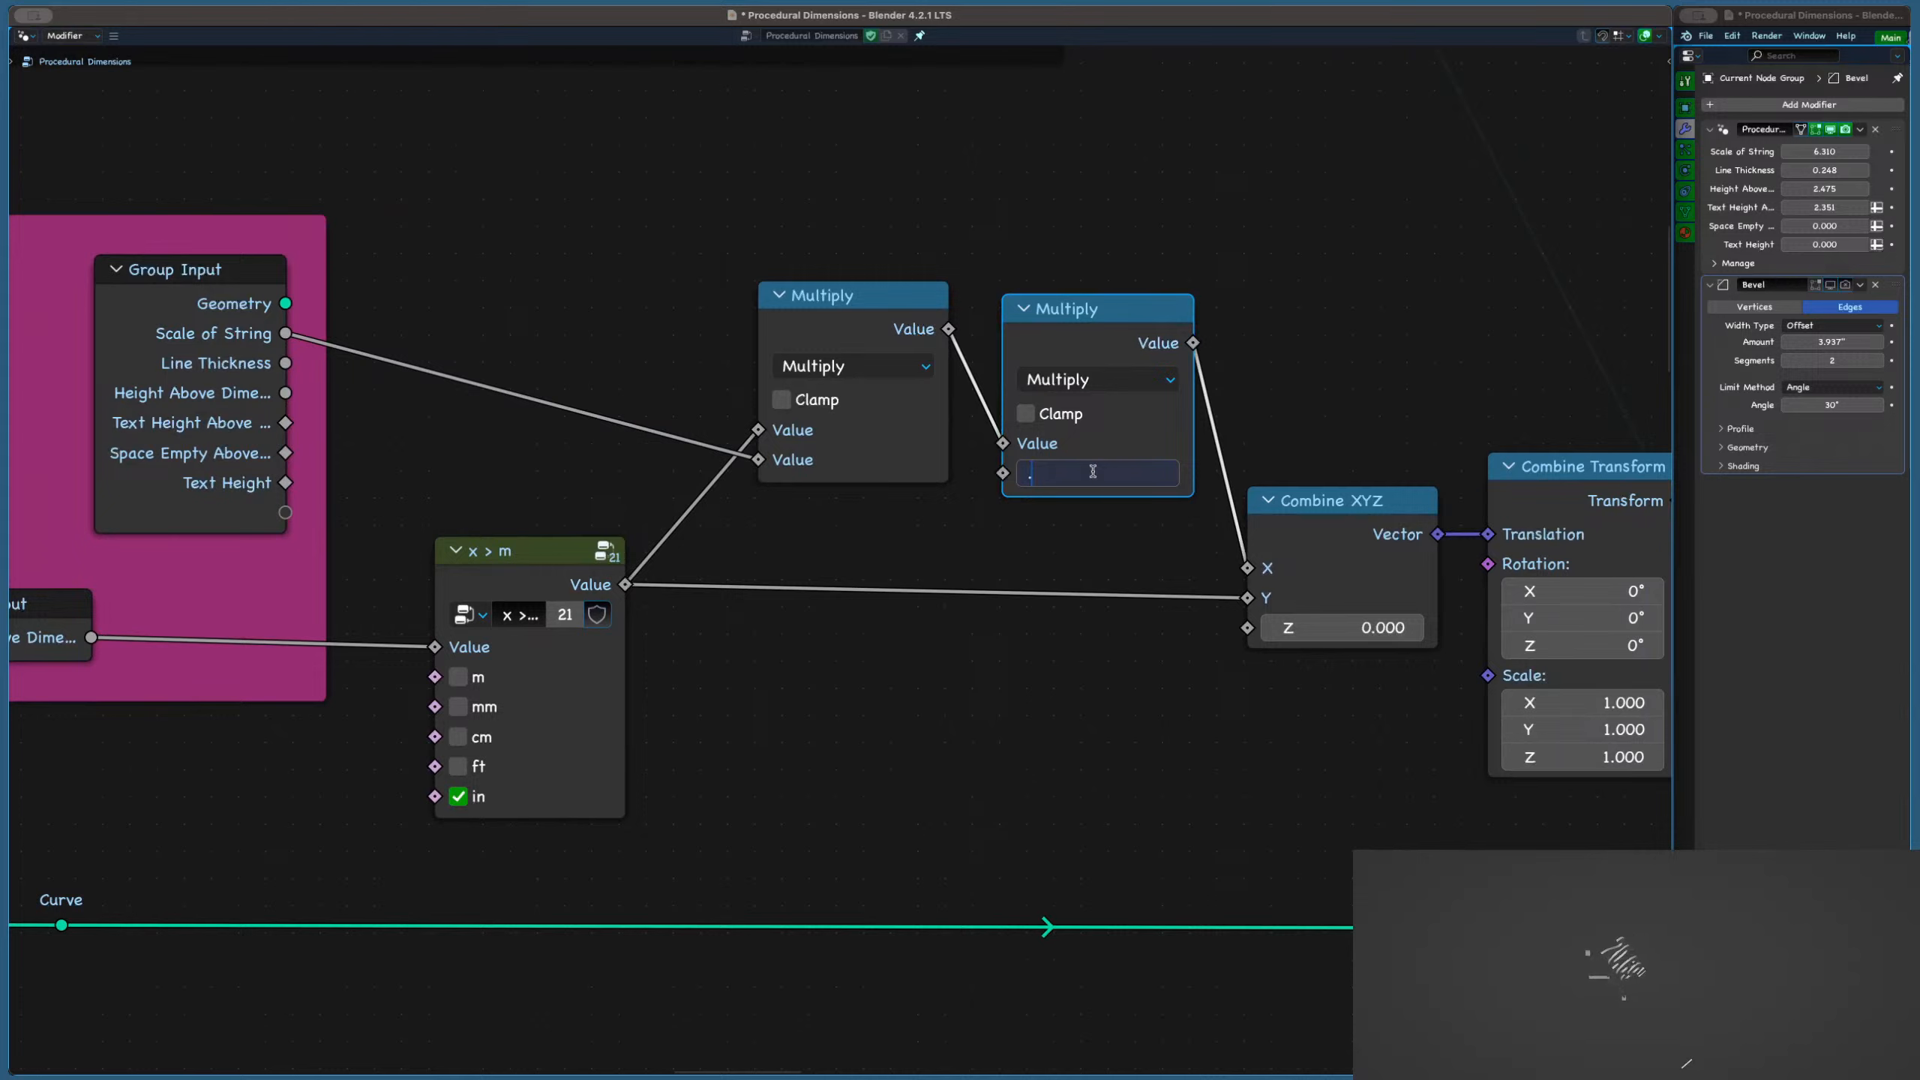
key("Return")
left_click_drag(1091, 470, 1134, 470)
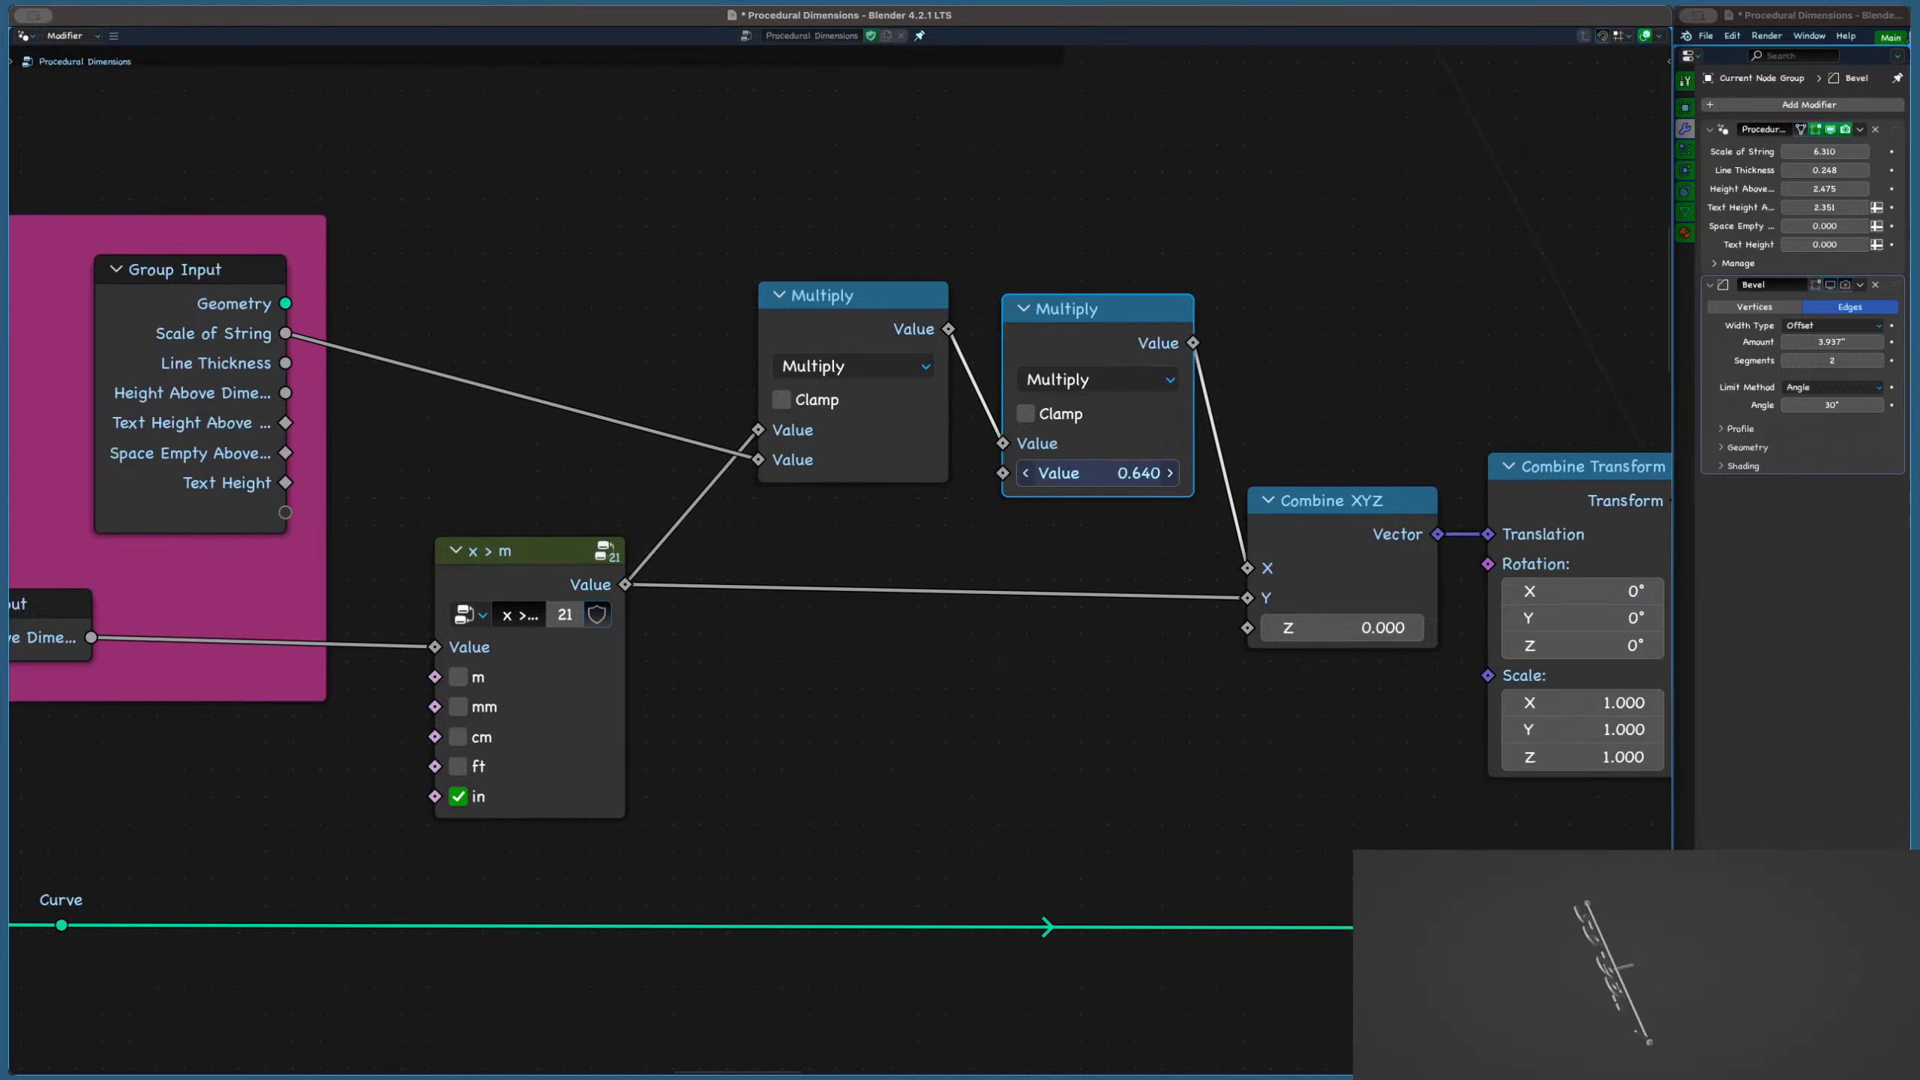
key("Escape")
left_click(922, 565)
key("ctrl+s")
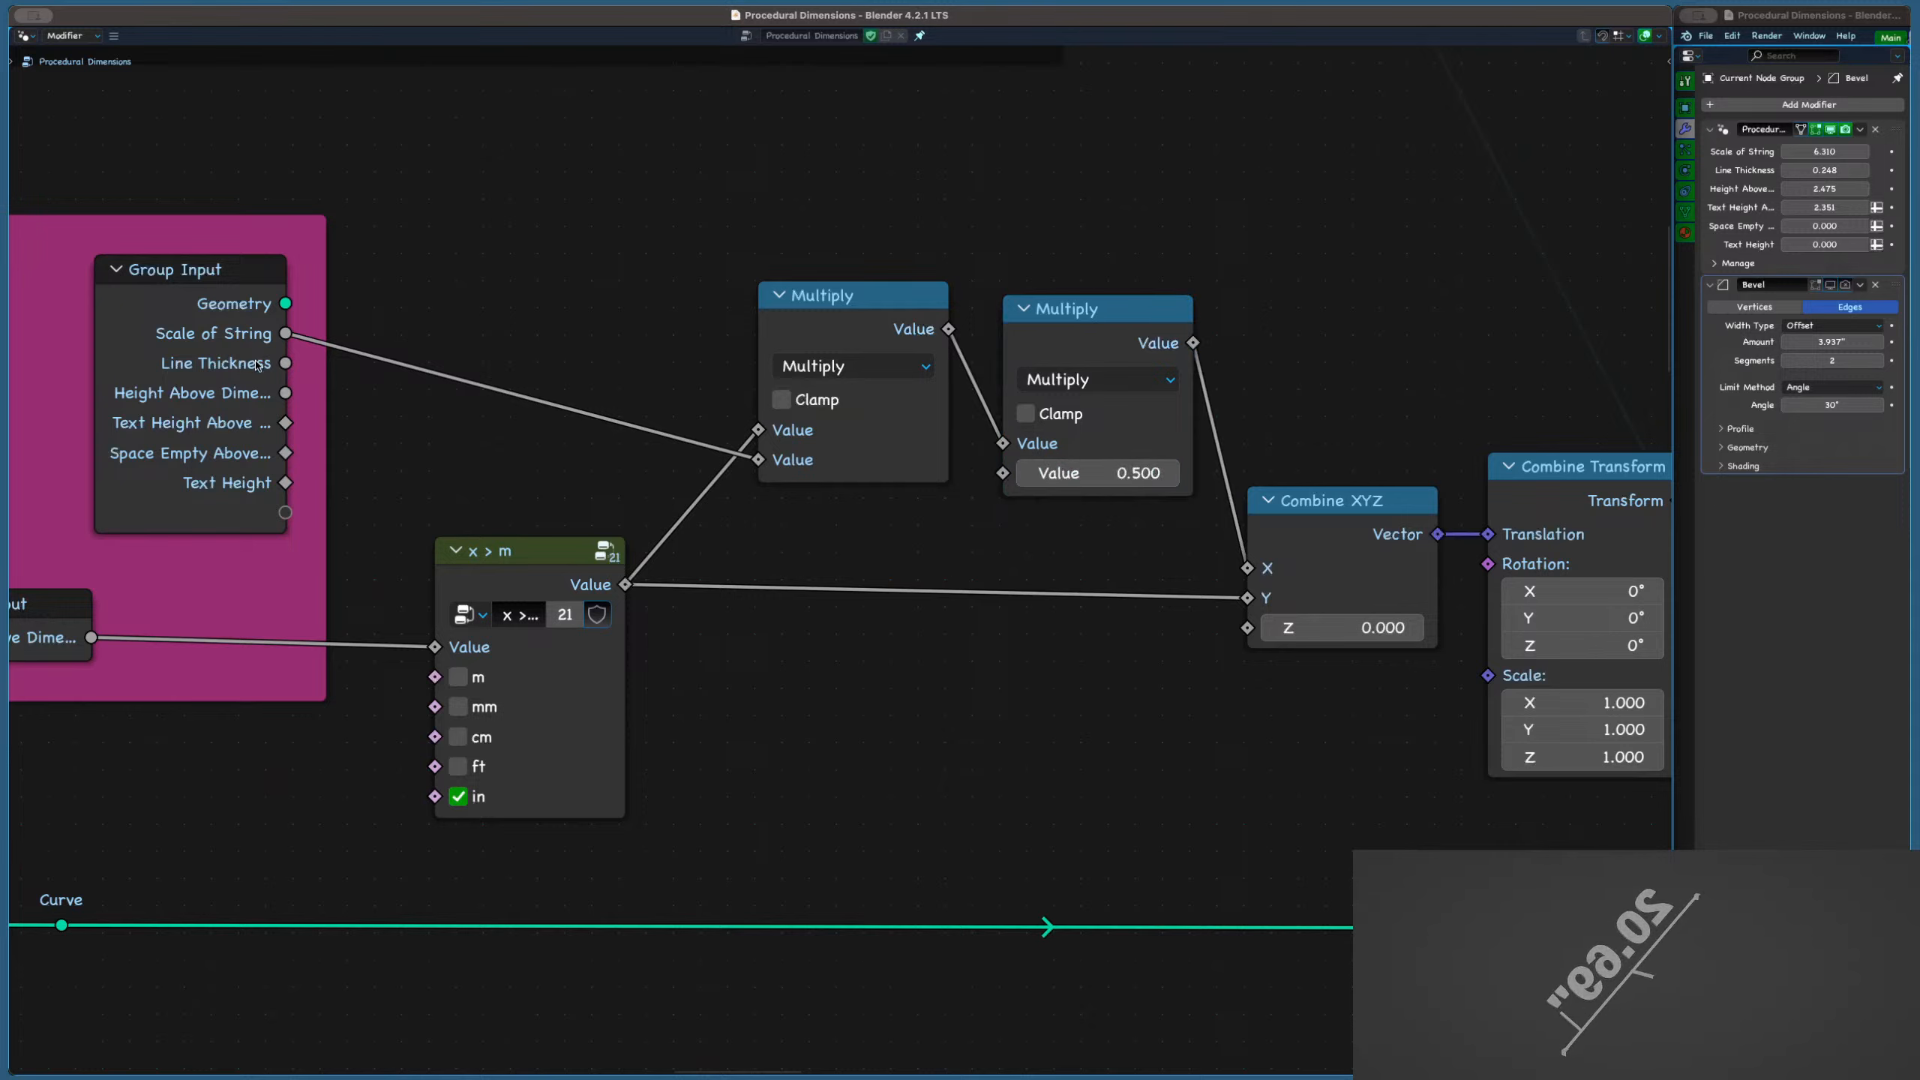
Try Line Thickness instead of Scale of String on the first Multiply, testing different factors in the second Multiply
left_click_drag(519, 402, 758, 459)
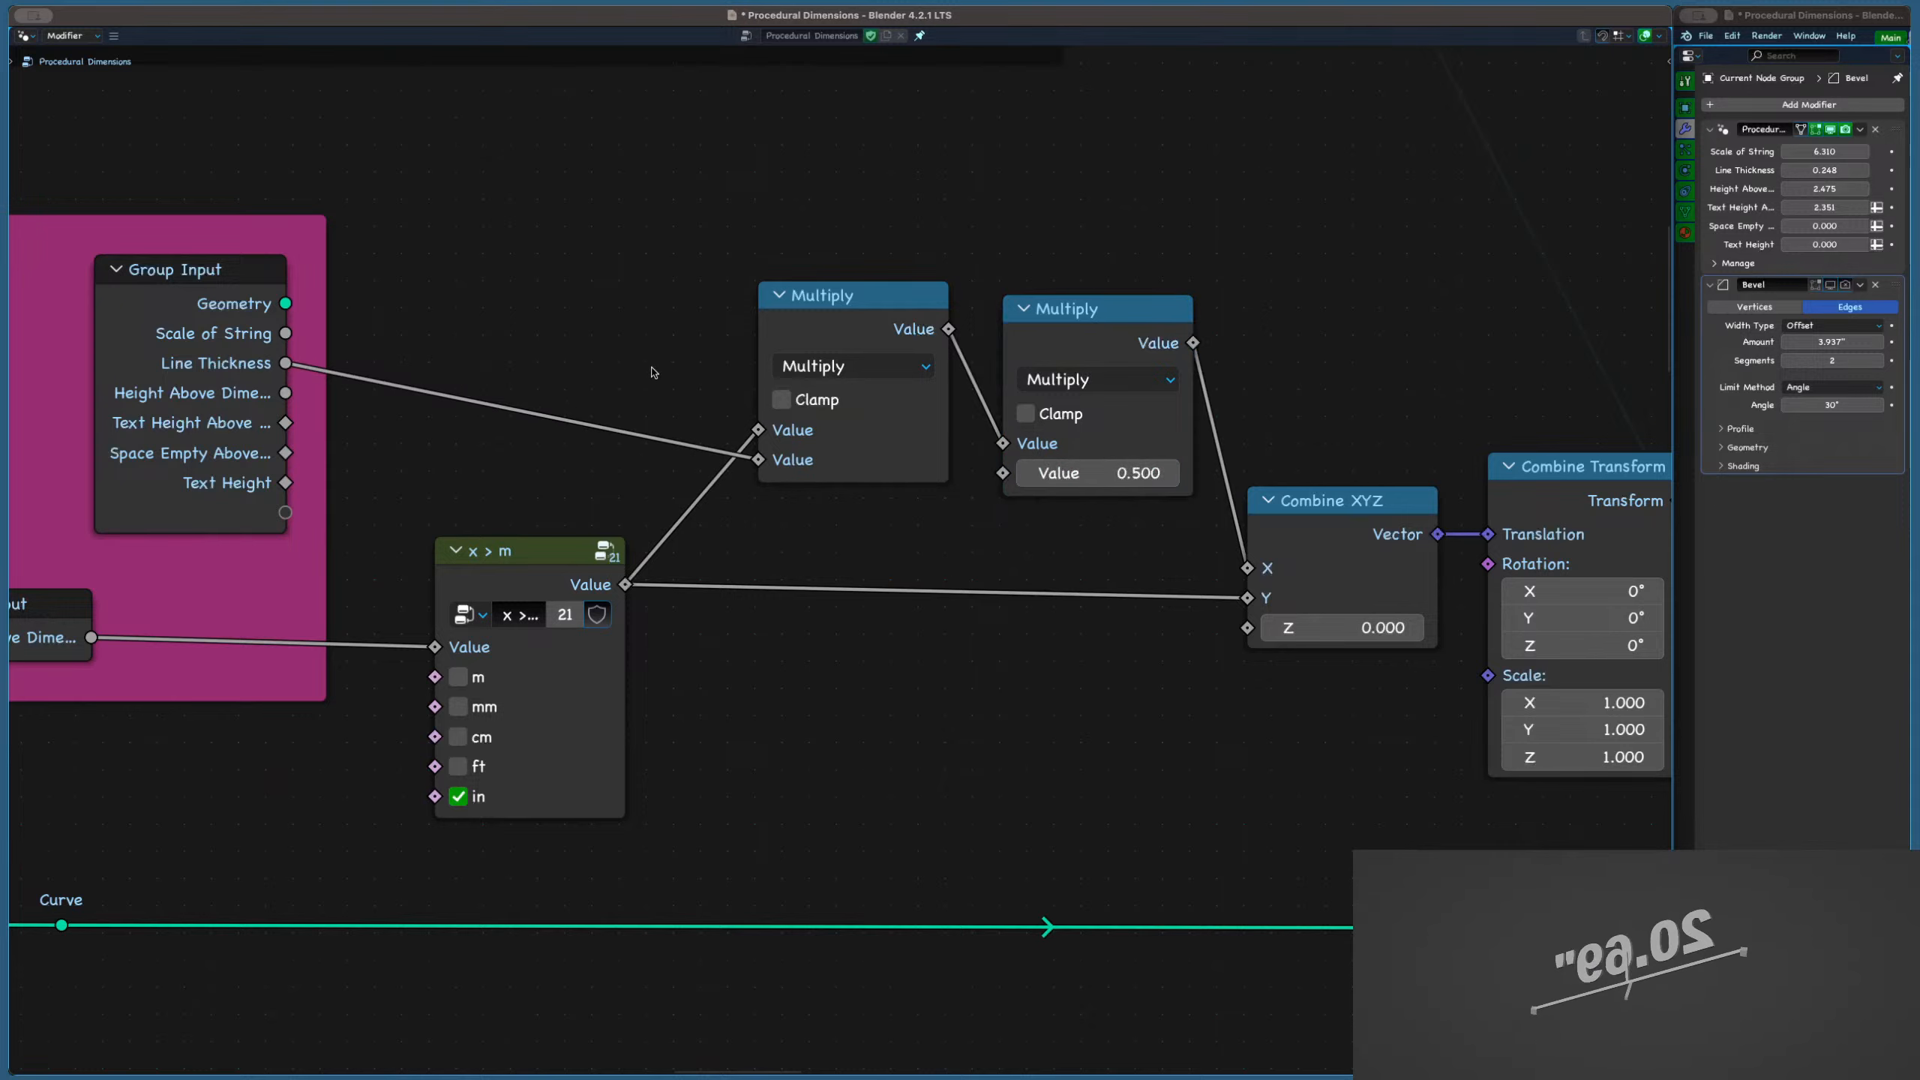
left_click_drag(1095, 473, 1285, 473)
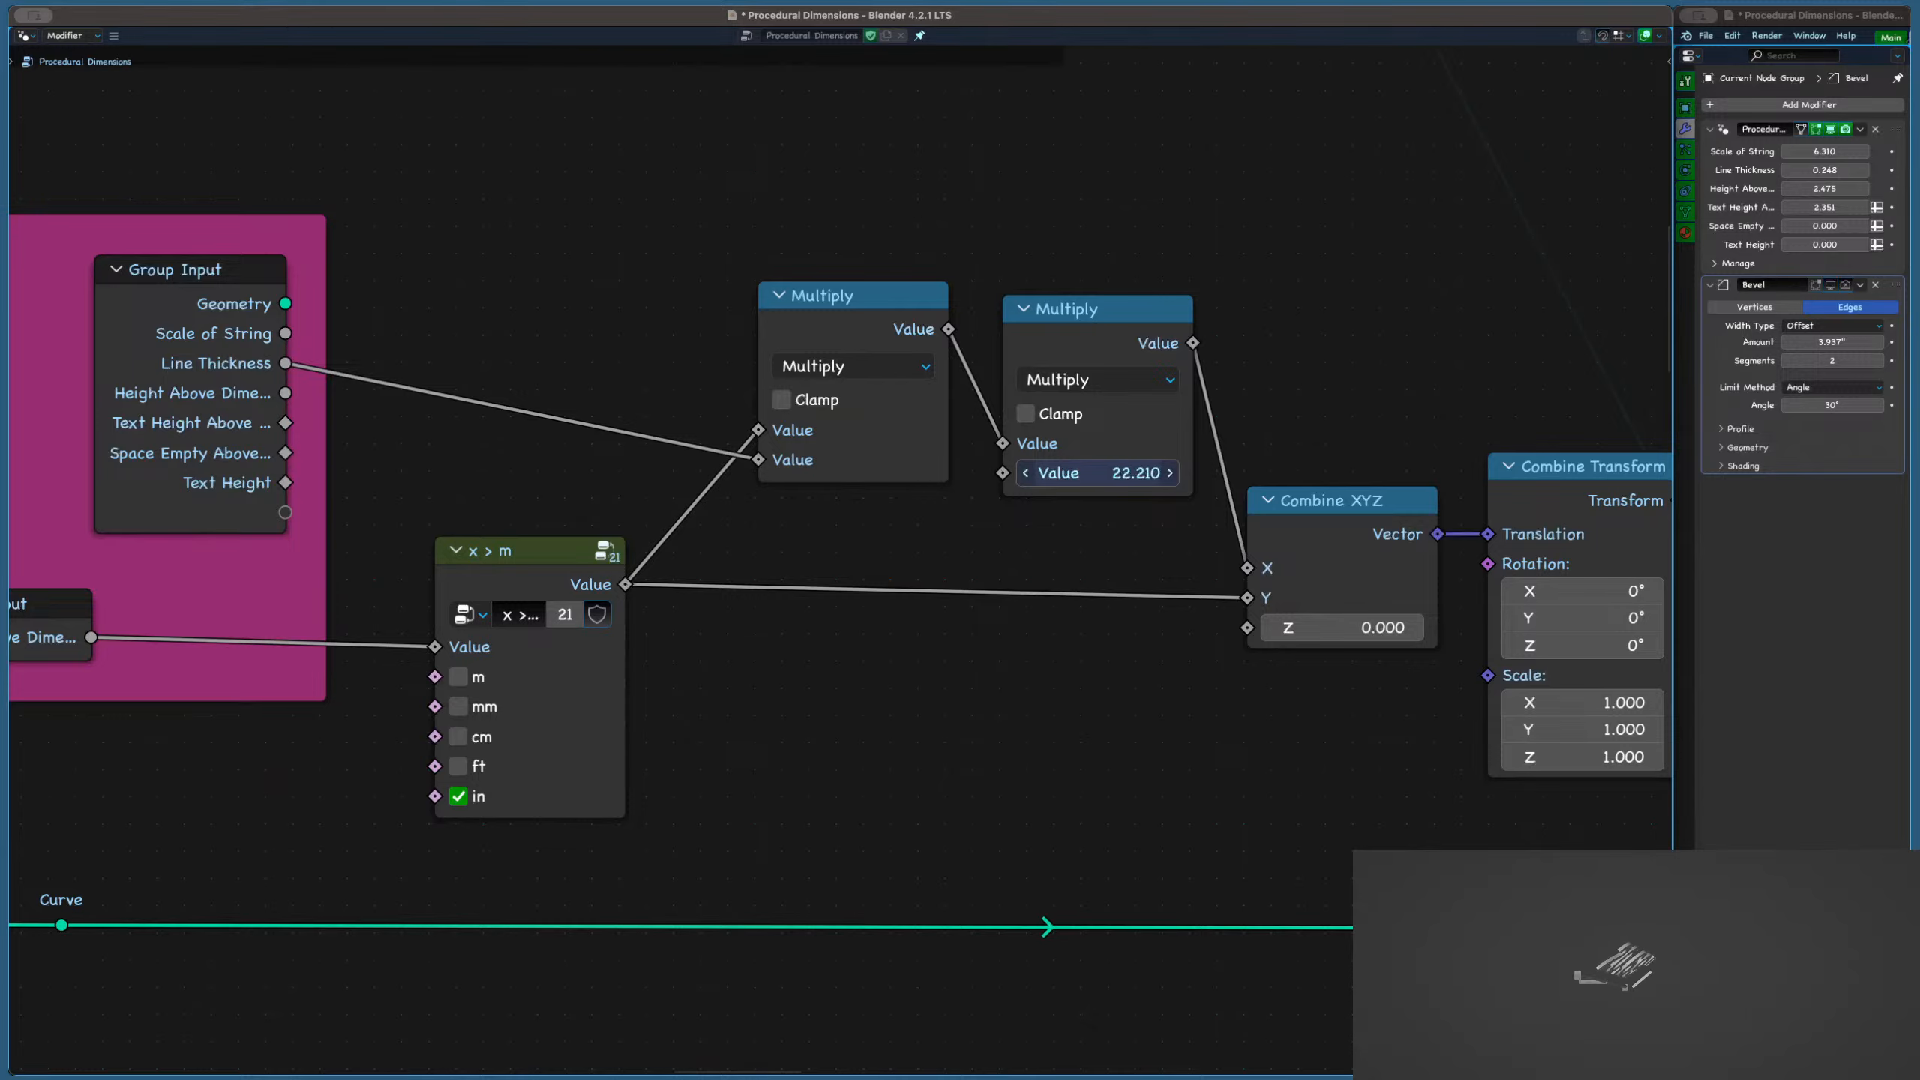
key("Escape")
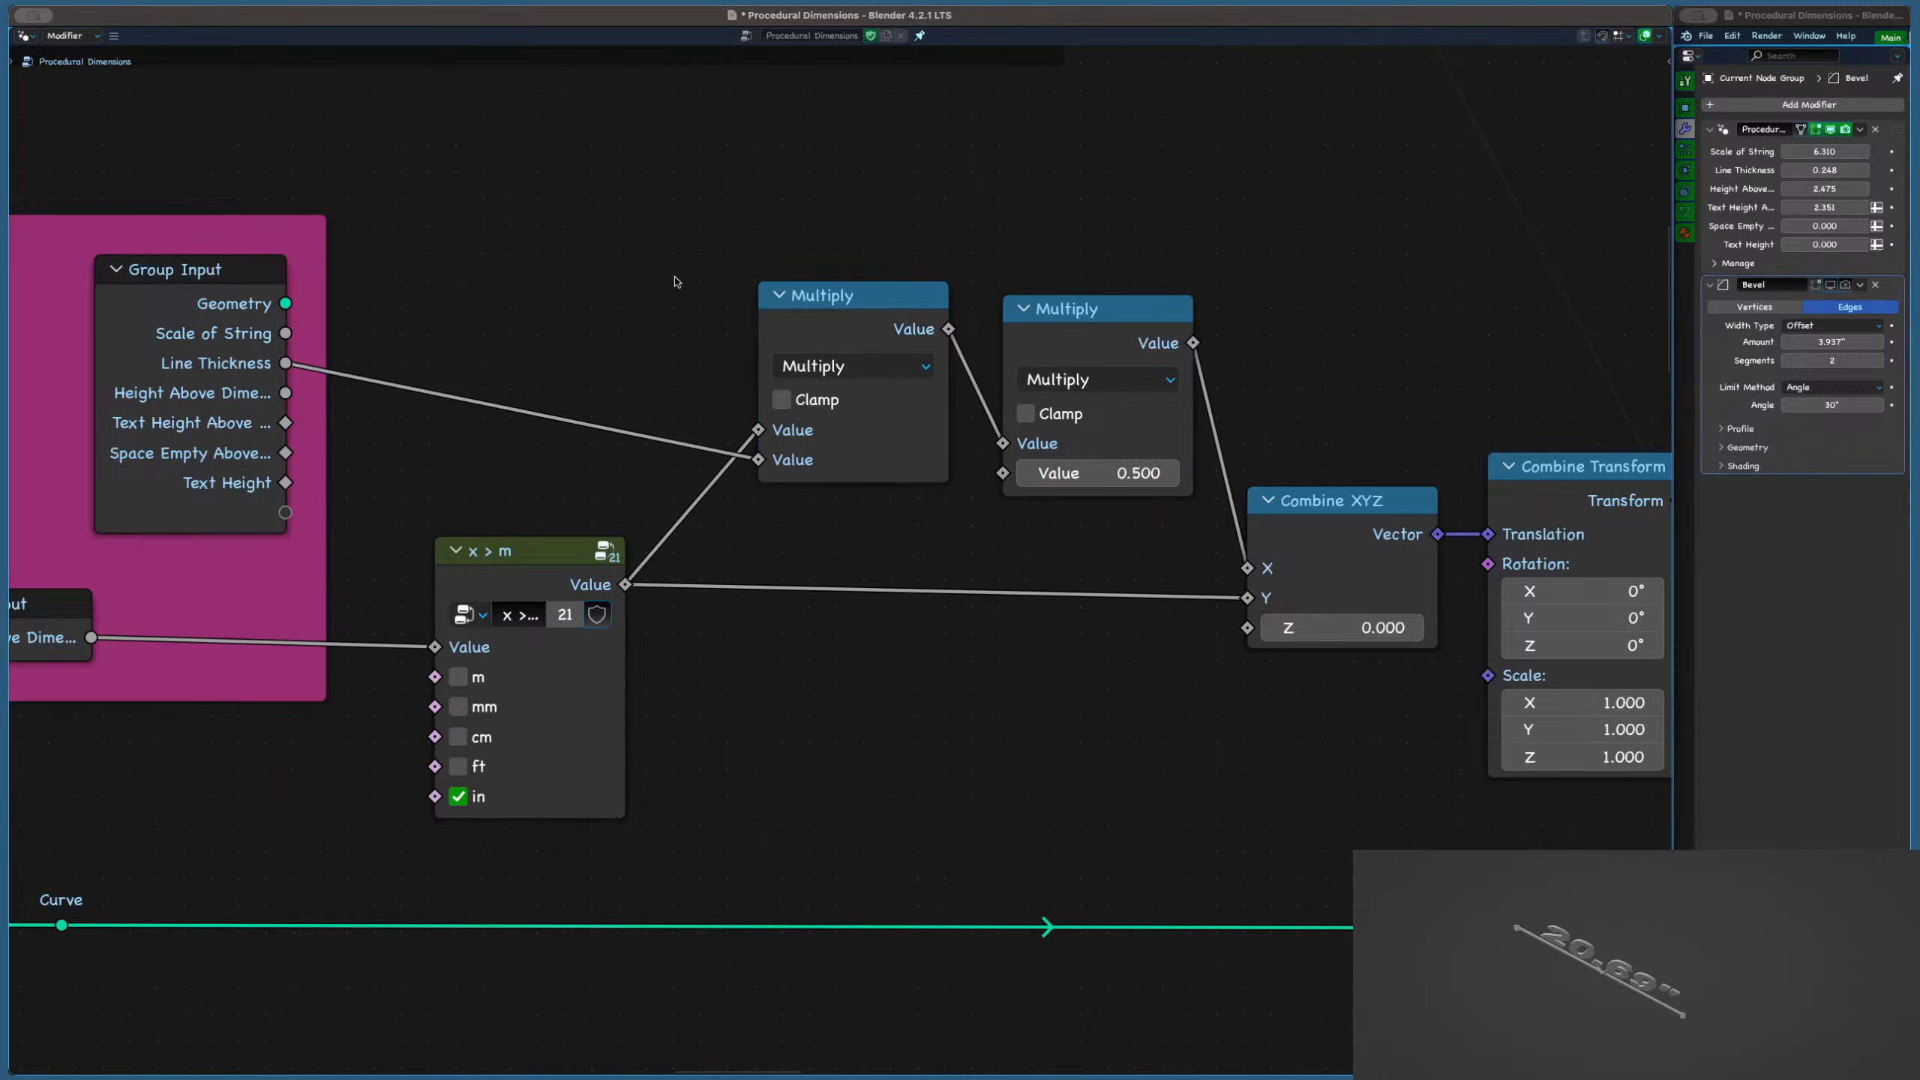
Connect the output of the Divide node in the Center Line frame to the first Multiply's second Value
scroll(736, 296, "down", 6)
scroll(737, 296, "down", 6)
middle_click_drag(396, 266, 792, 262)
scroll(678, 378, "up", 10)
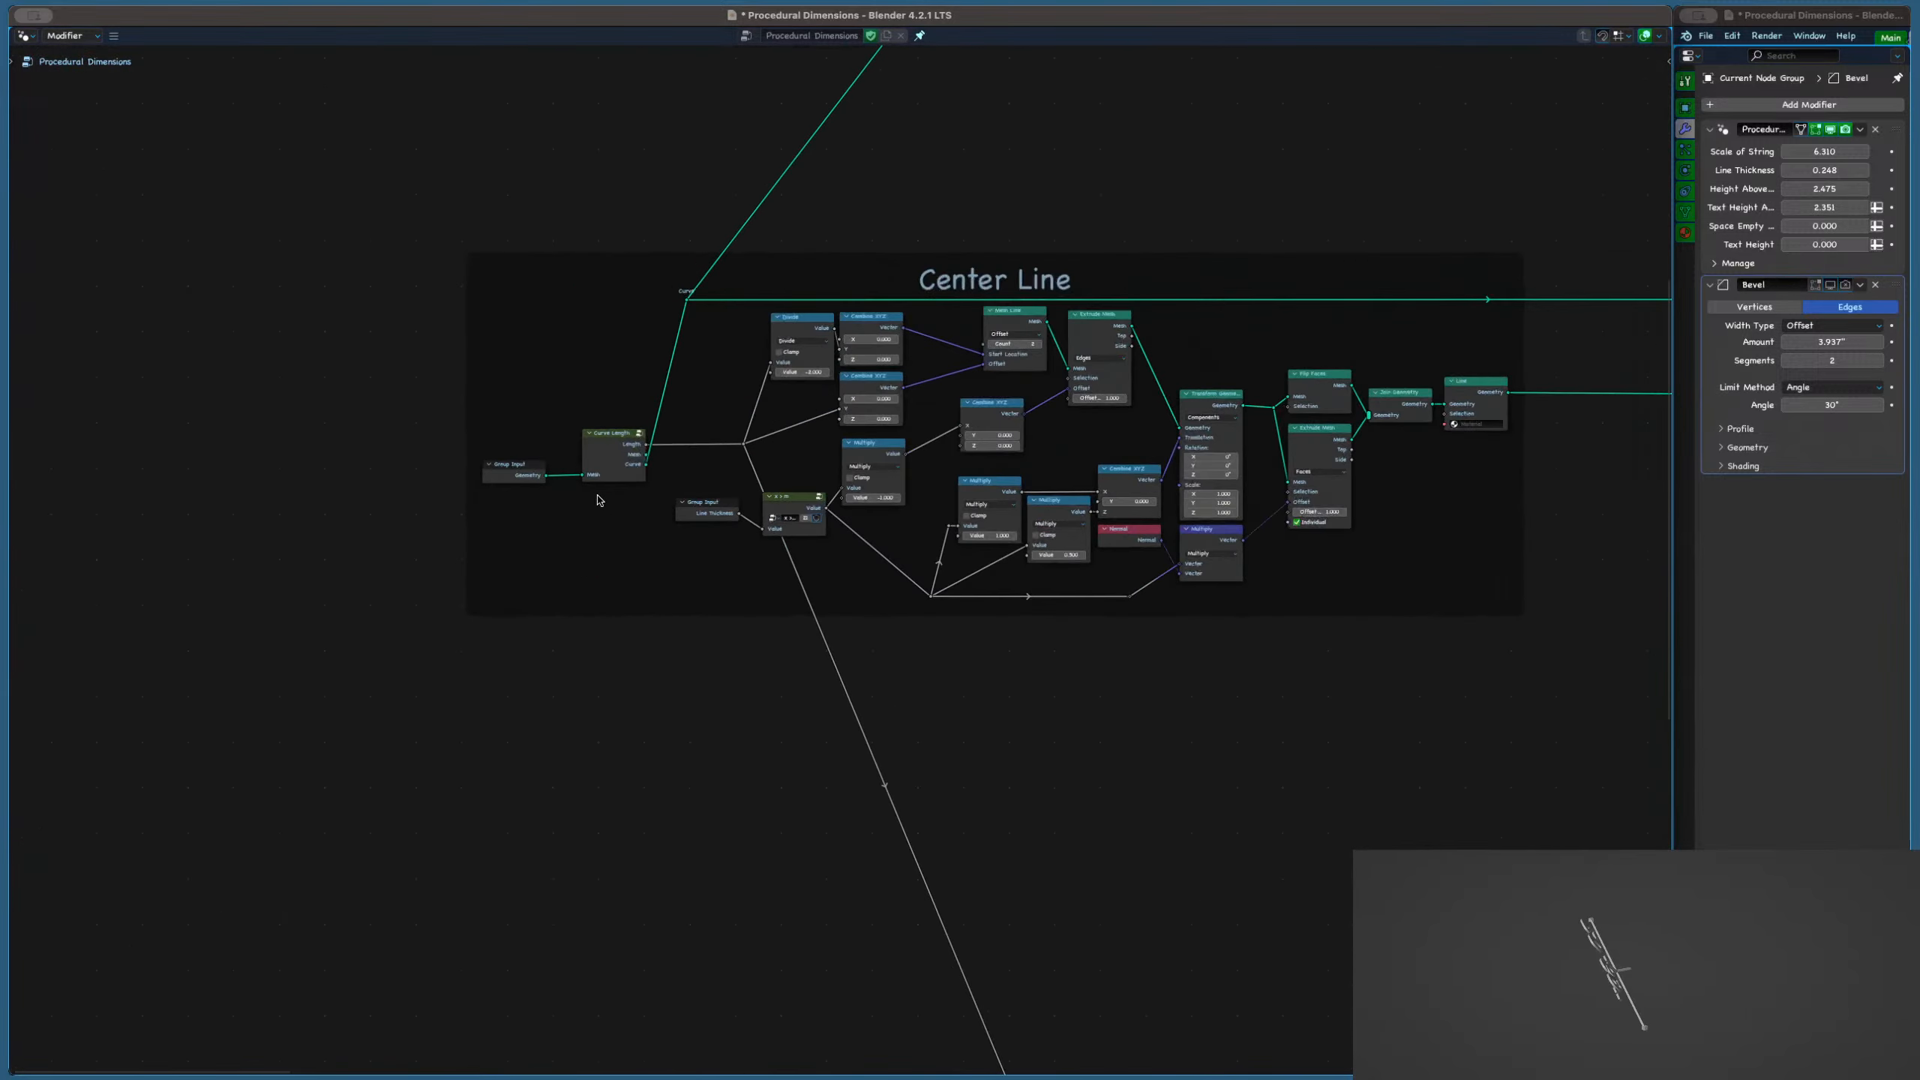
left_click(617, 430)
scroll(674, 414, "down", 10)
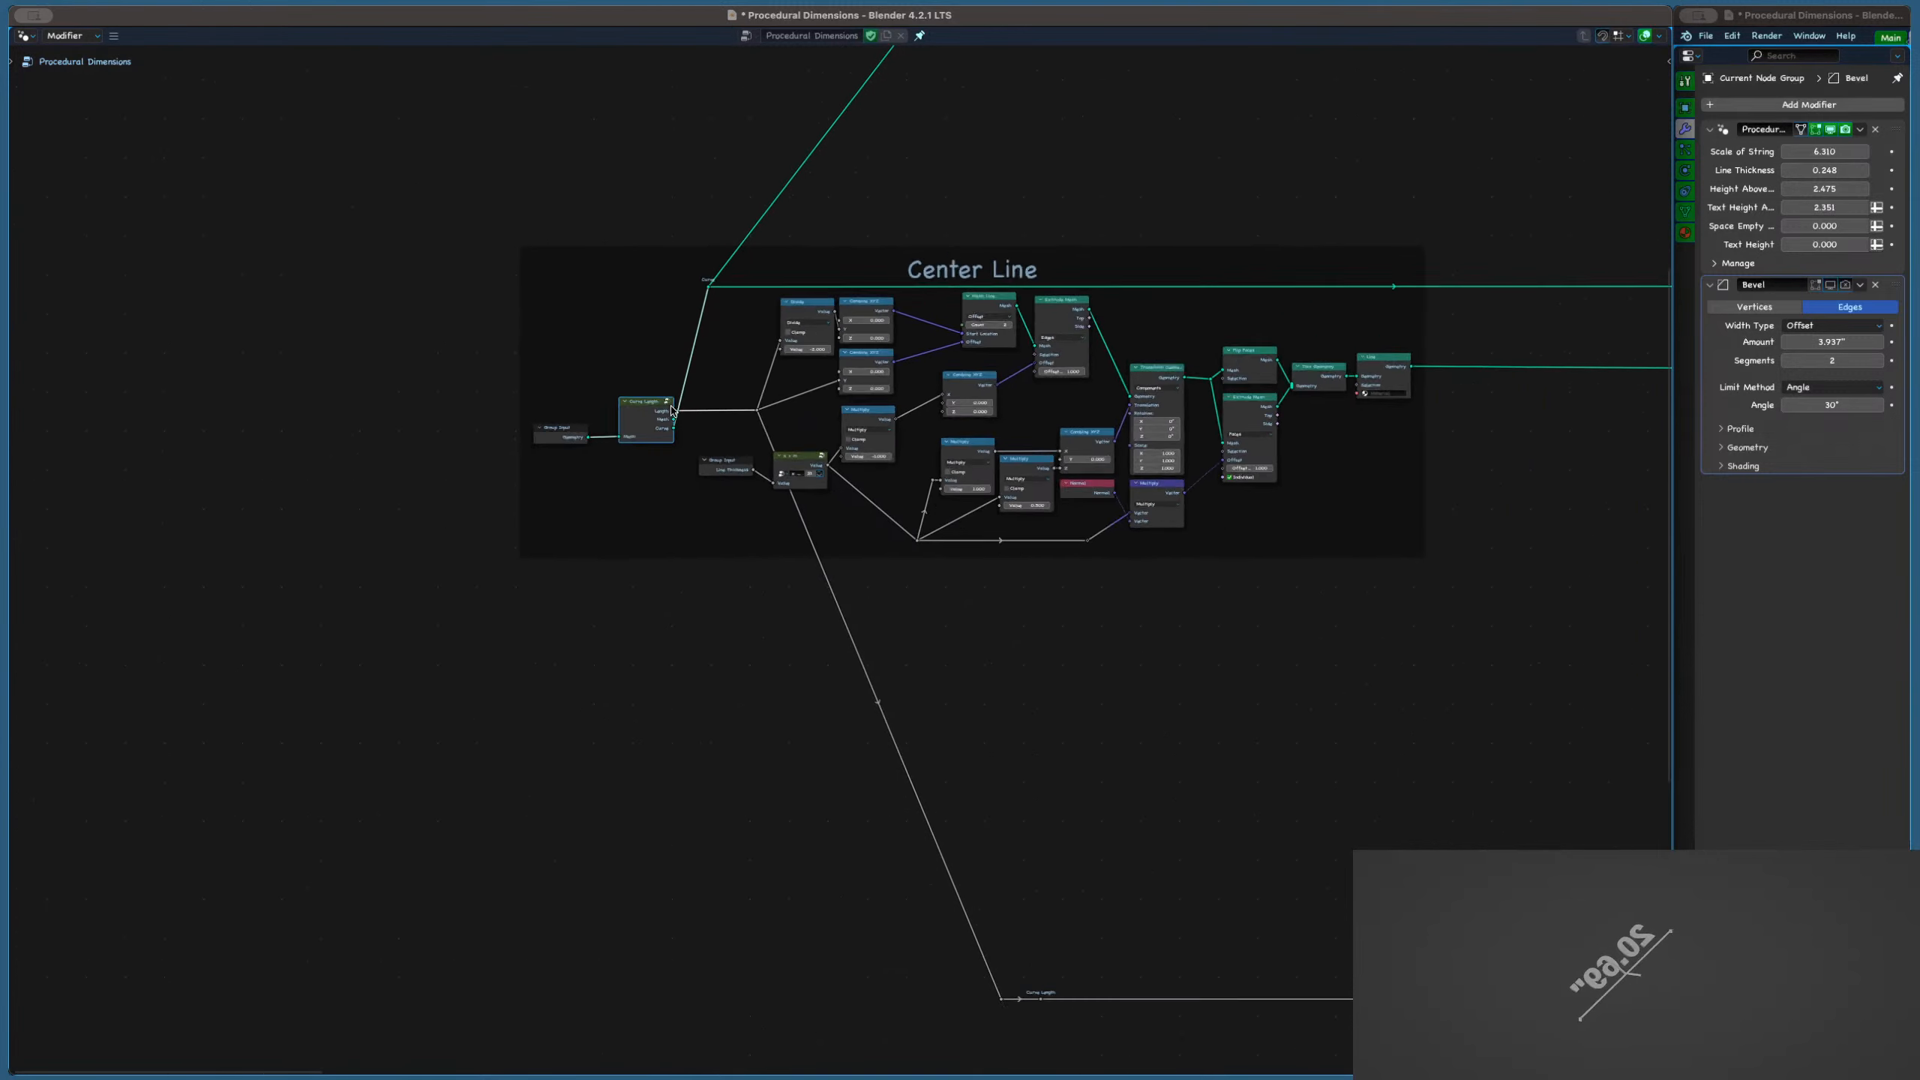
middle_click_drag(1240, 507, 530, 524)
scroll(499, 428, "down", 2)
scroll(327, 587, "up", 1)
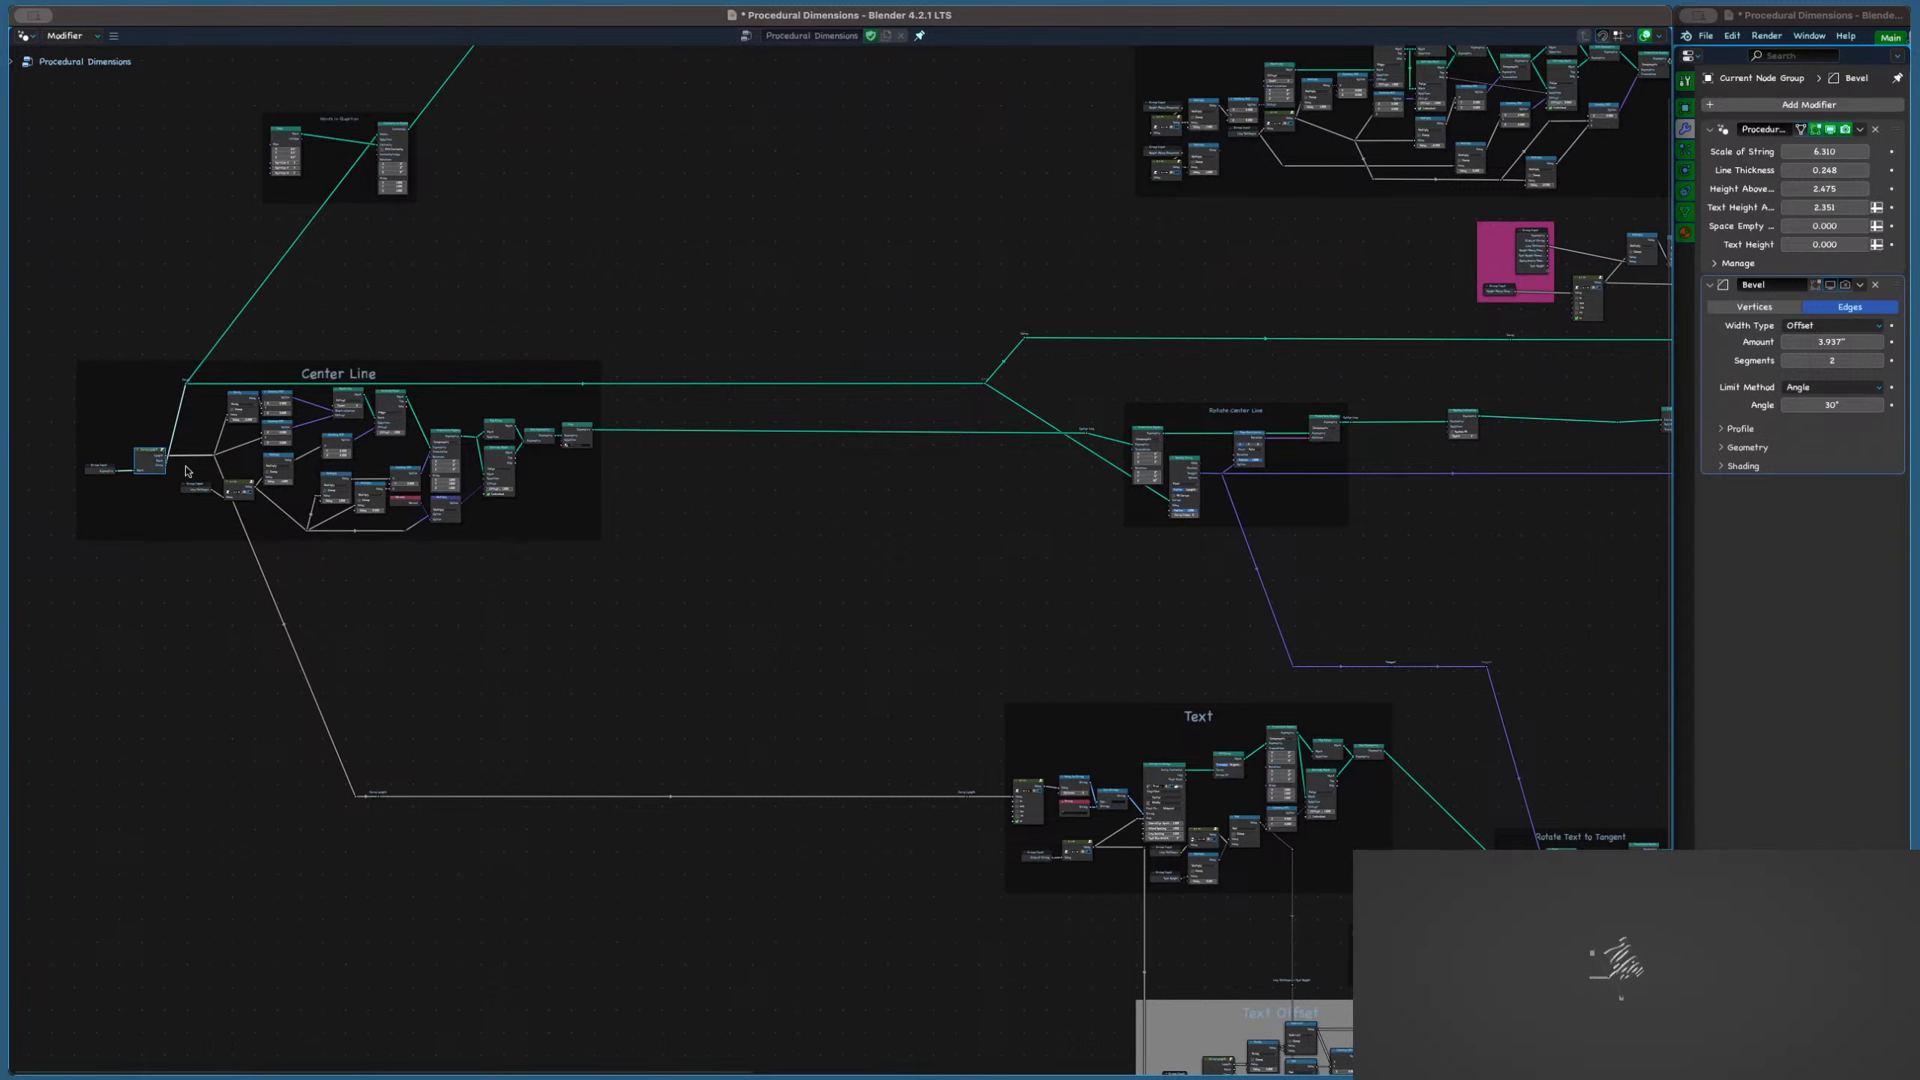
scroll(168, 462, "up", 3)
middle_click_drag(105, 355, 369, 333)
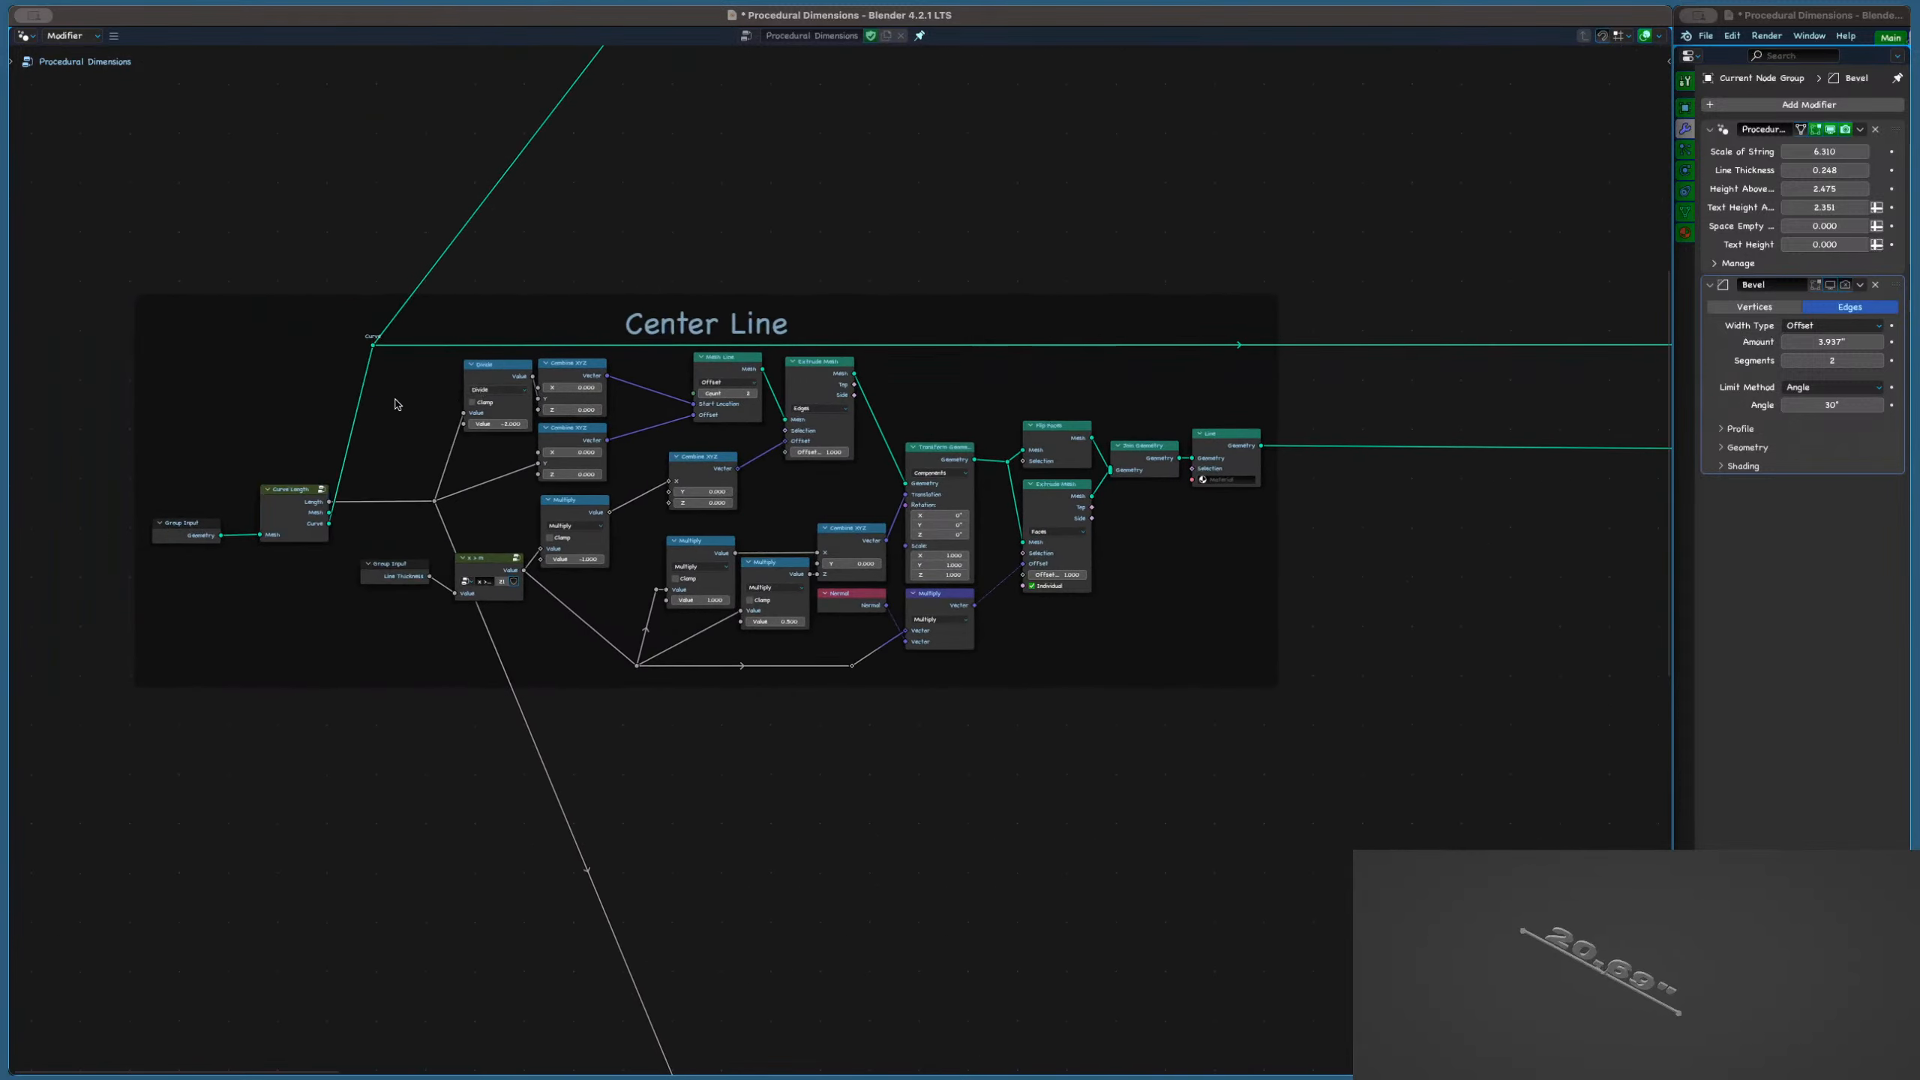
scroll(393, 400, "up", 1)
scroll(393, 403, "down", 2)
scroll(814, 295, "down", 1)
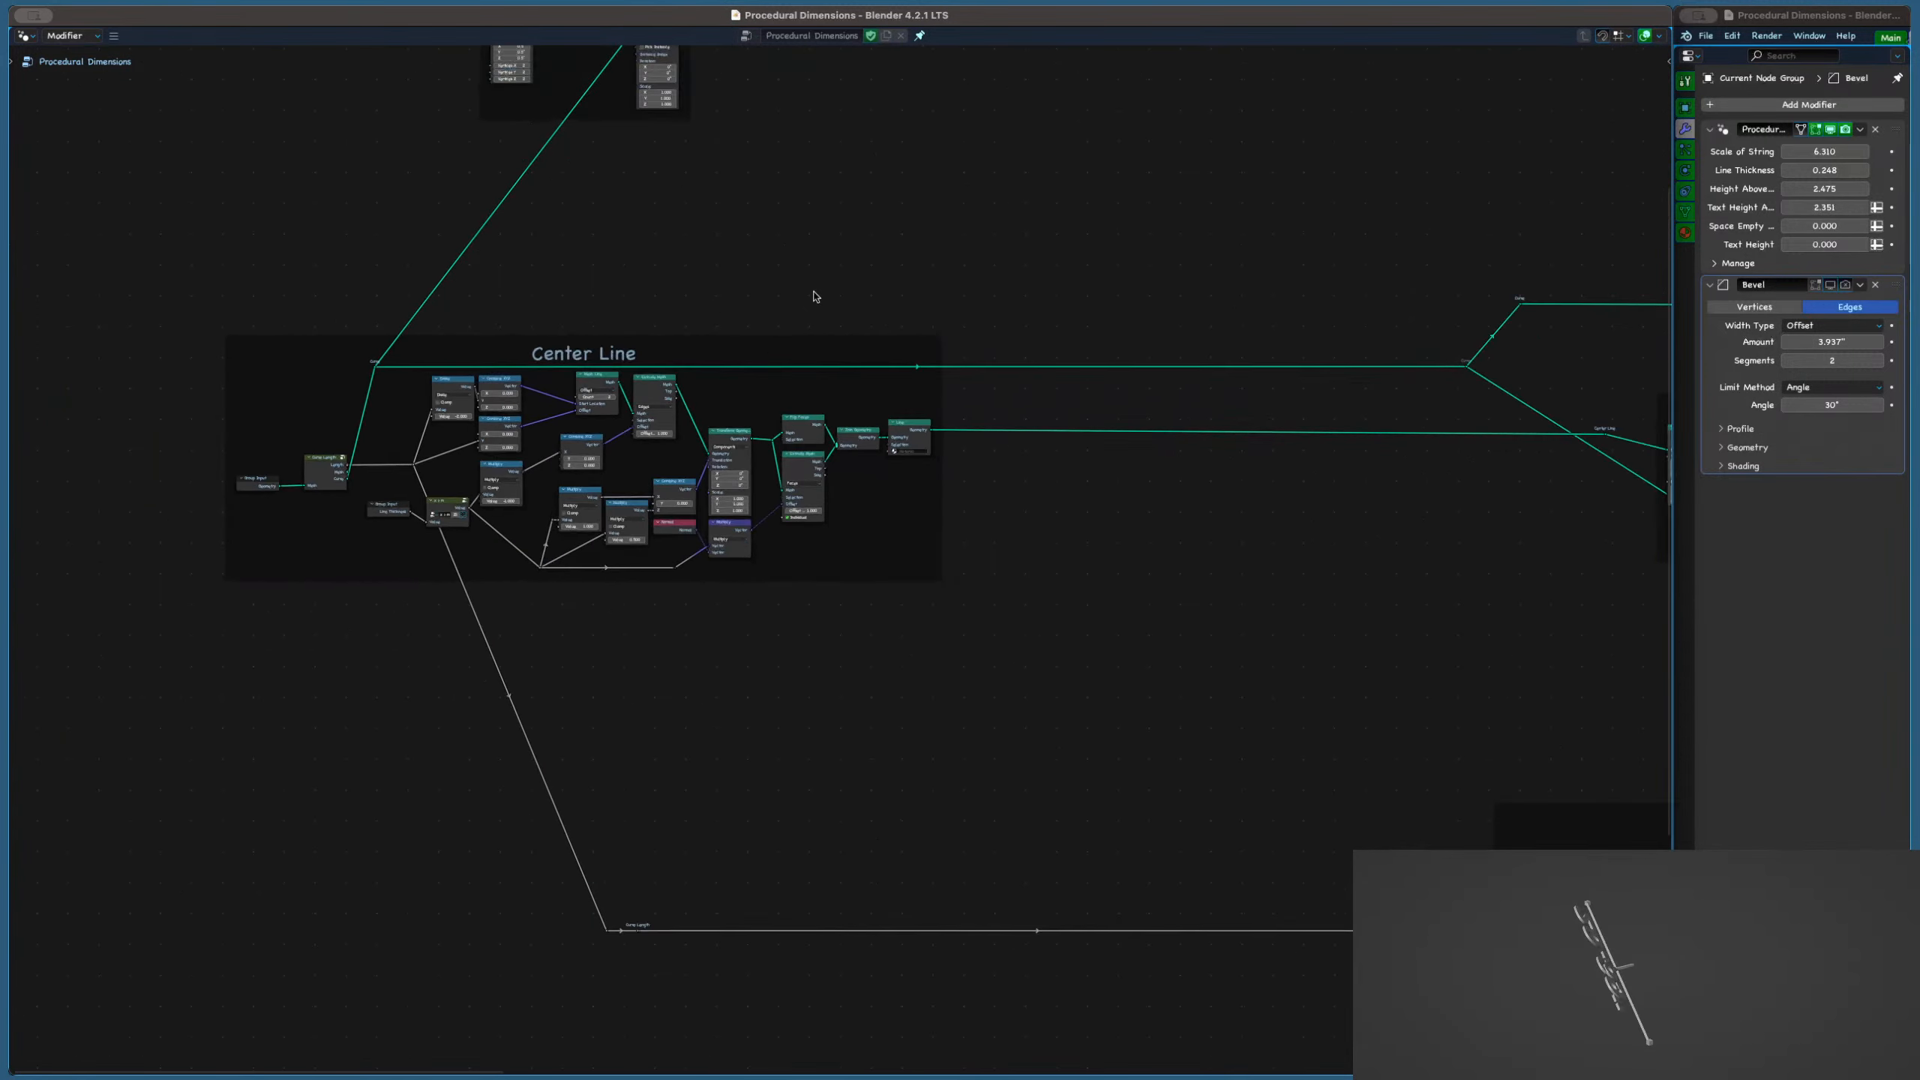
middle_click_drag(814, 296, 322, 413)
left_click_drag(179, 463, 1122, 269)
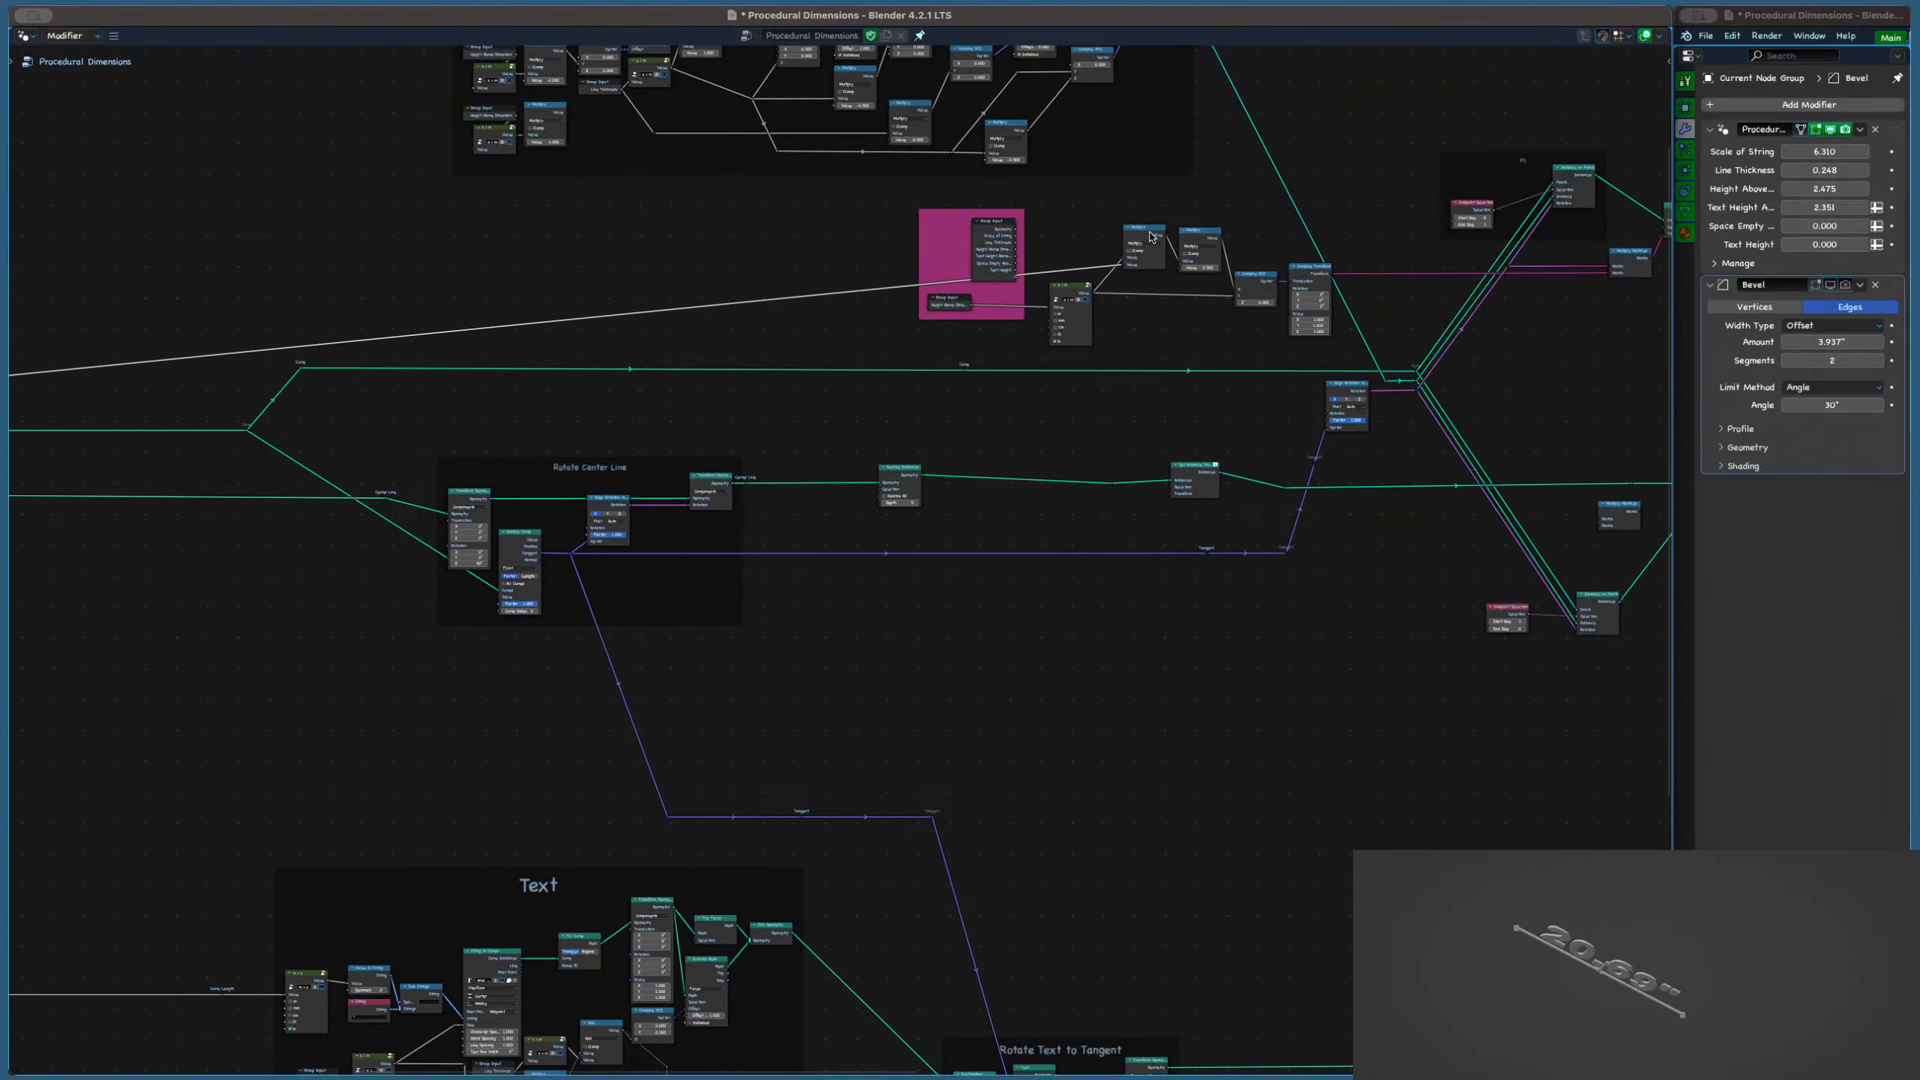
Set the factor of the Multiply node feeding Combine XYZ to 1
scroll(1151, 237, "up", 7)
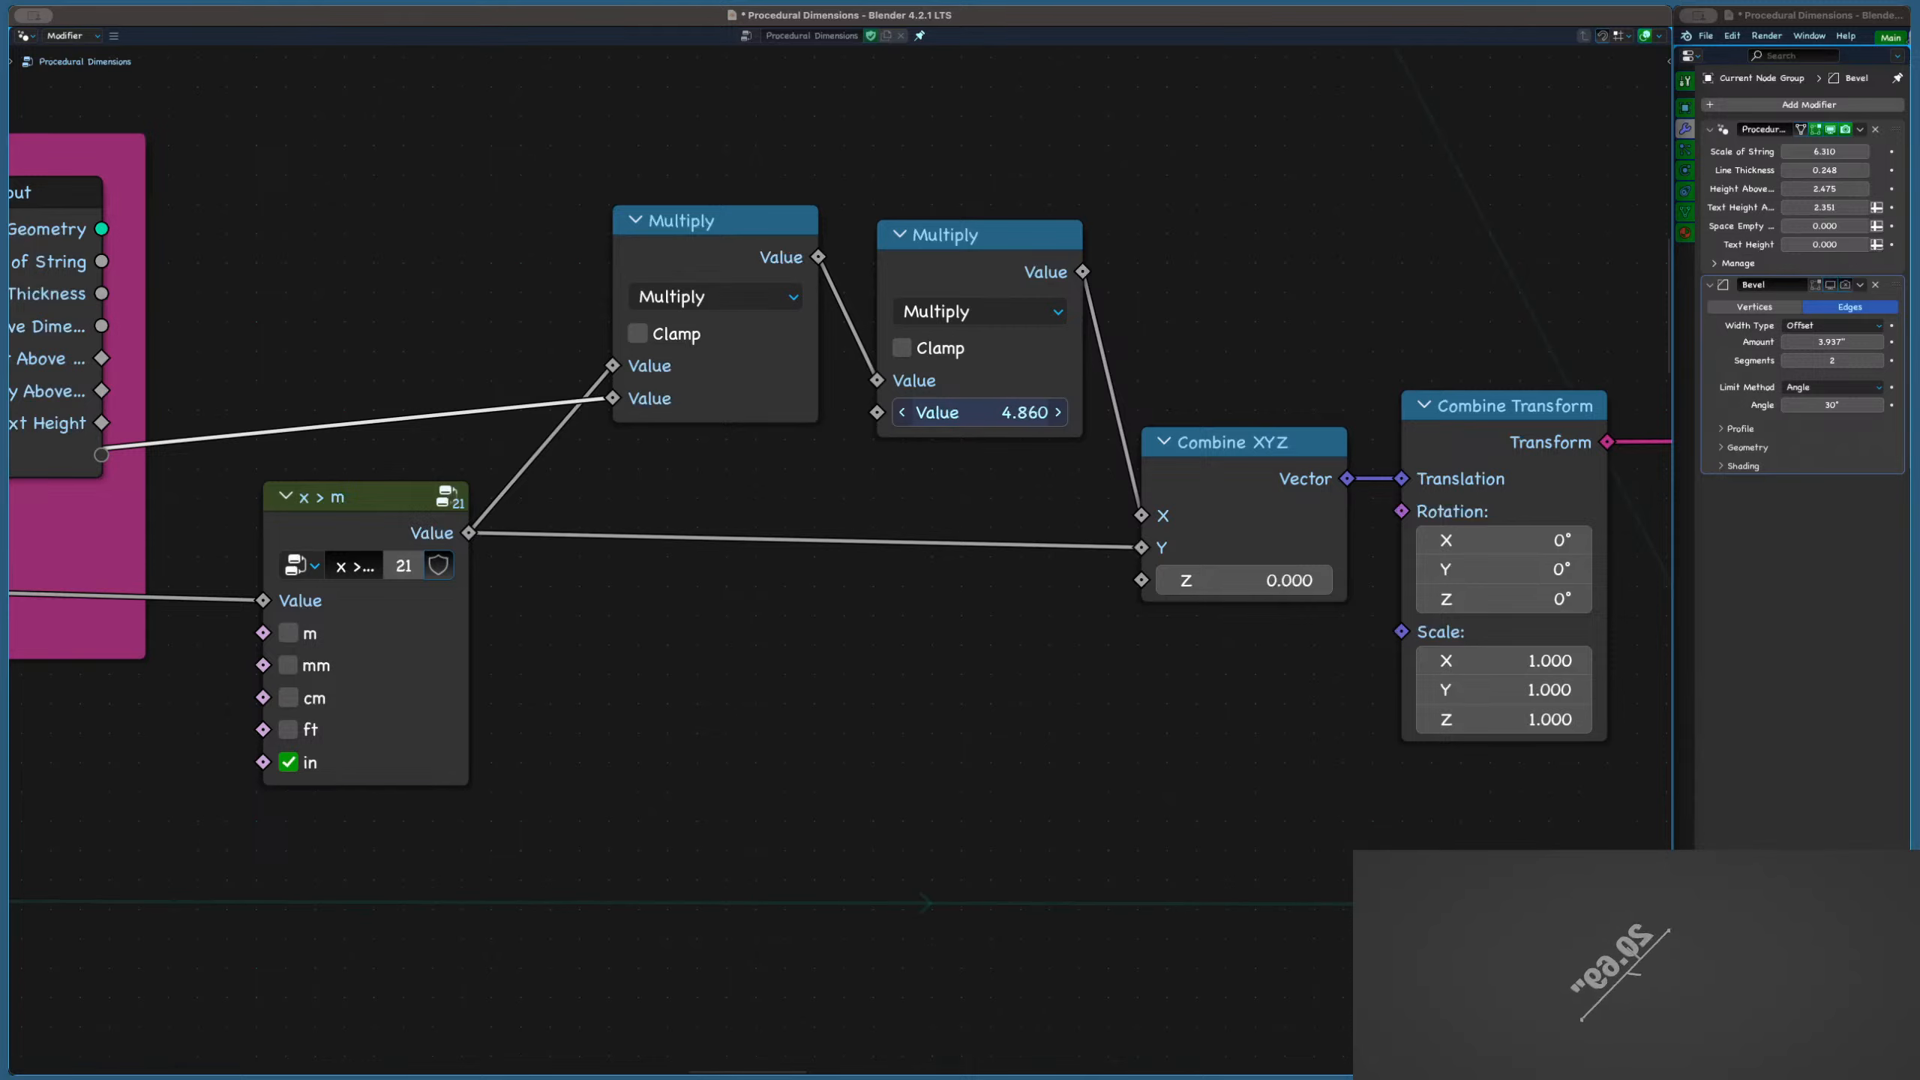
left_click(982, 413)
type("1")
key("Return")
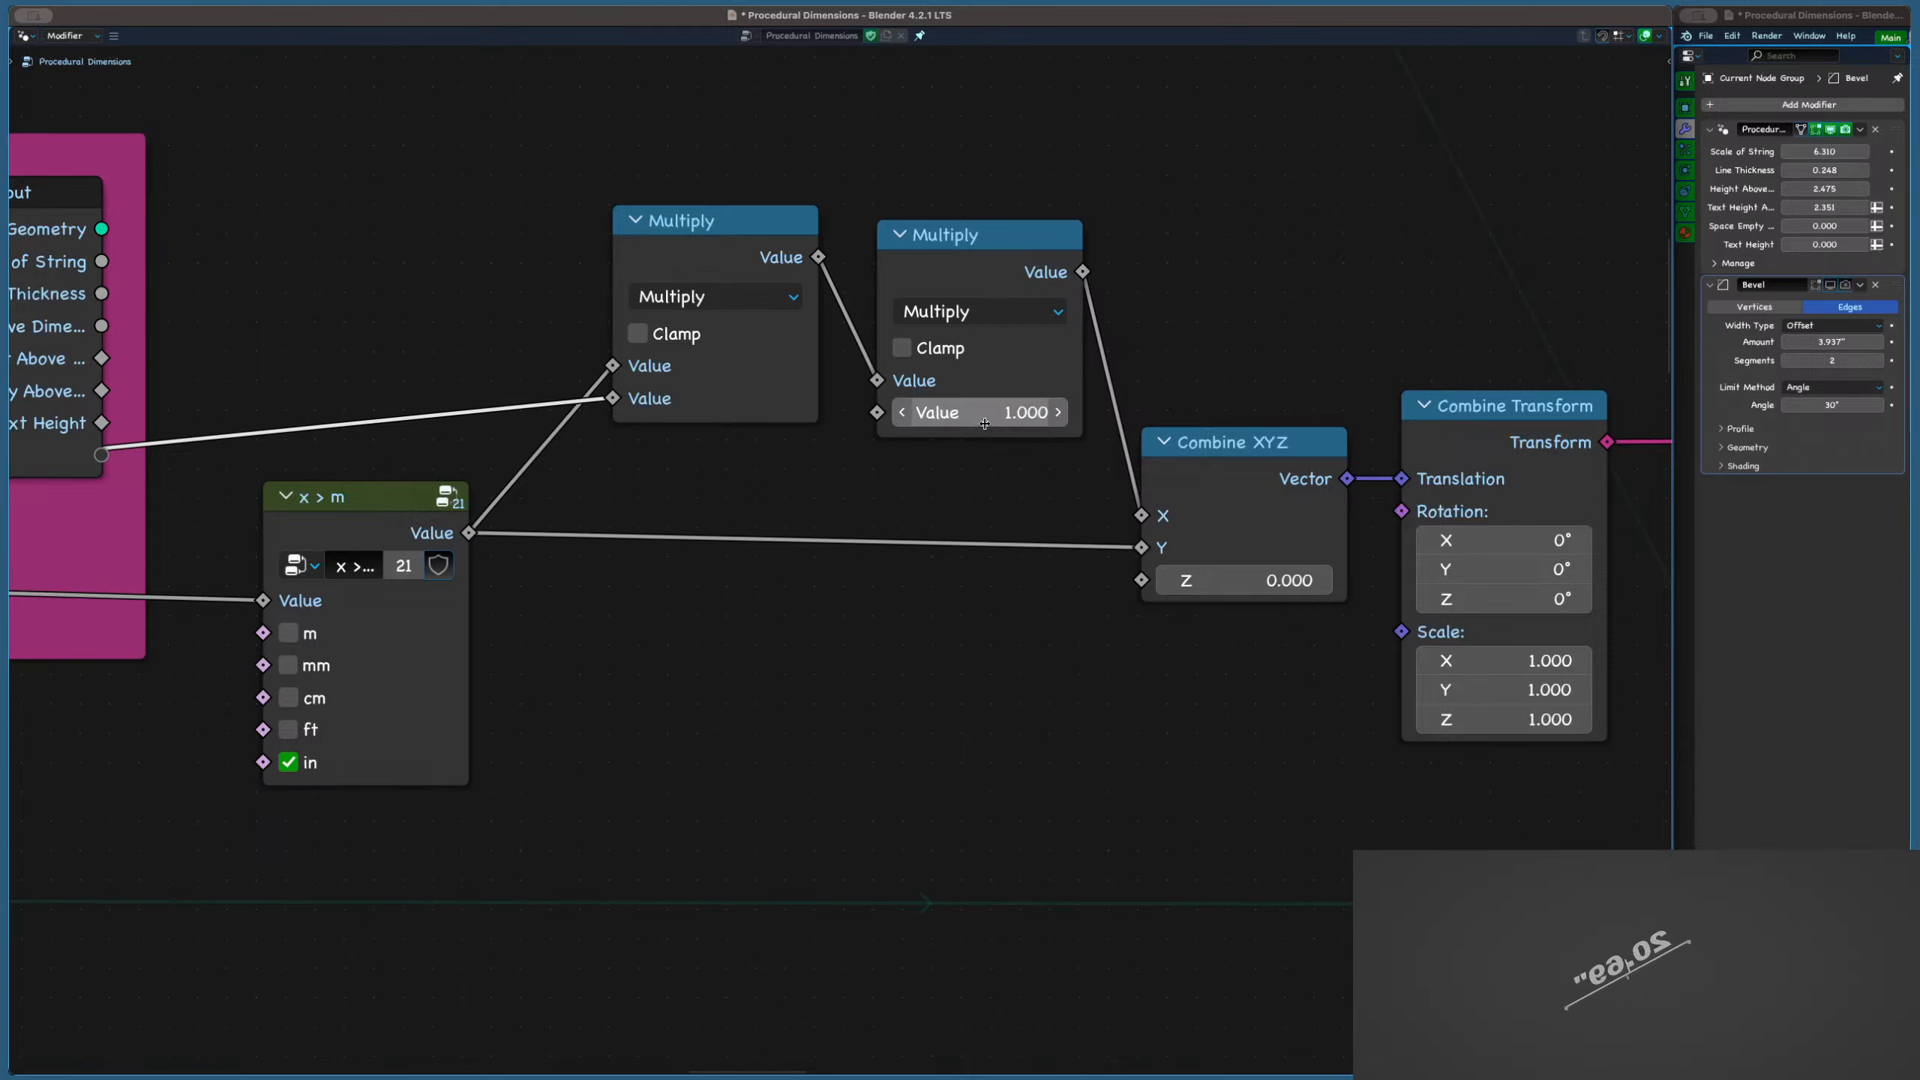
Move the Divide link to the first Multiply's first Value in place of the x > m link, and set its second Value to 1
left_click(297, 210)
middle_click_drag(636, 384, 793, 402)
left_click_drag(769, 415, 767, 387)
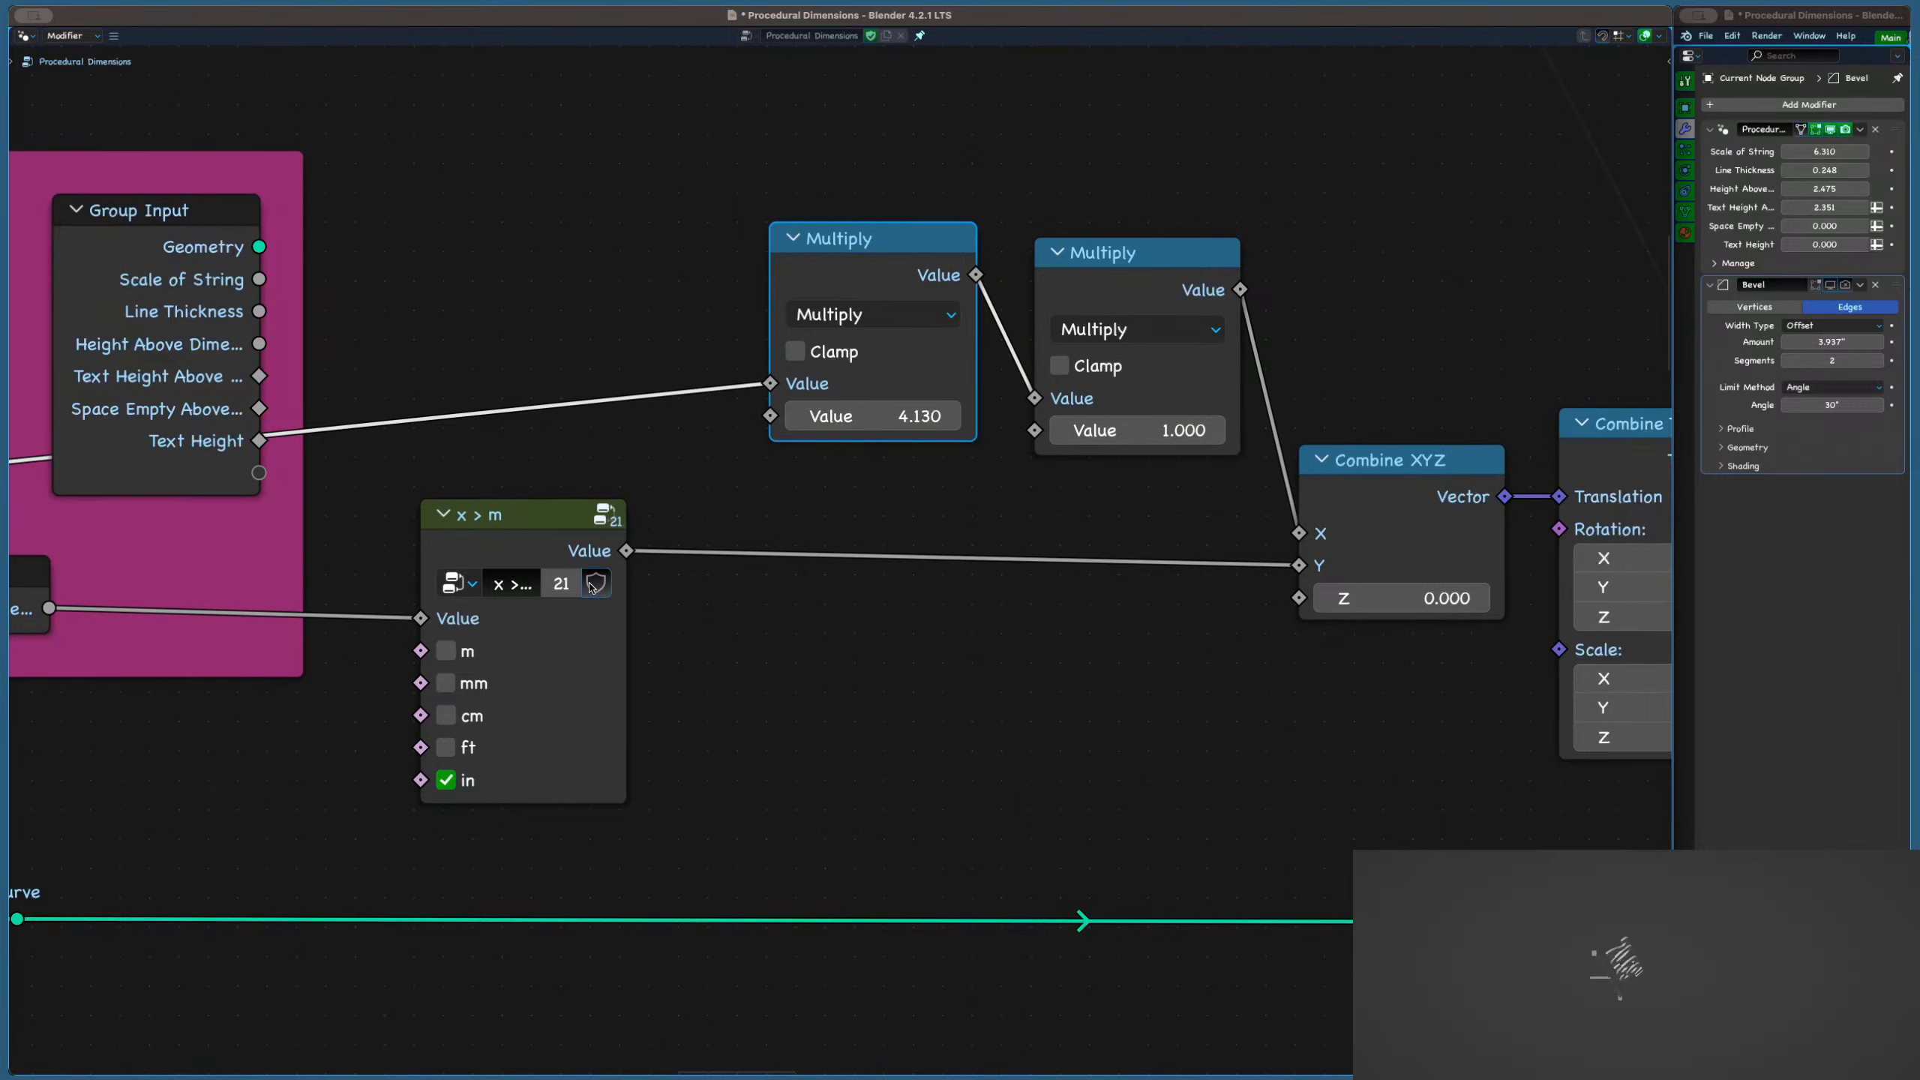
left_click_drag(626, 550, 758, 437)
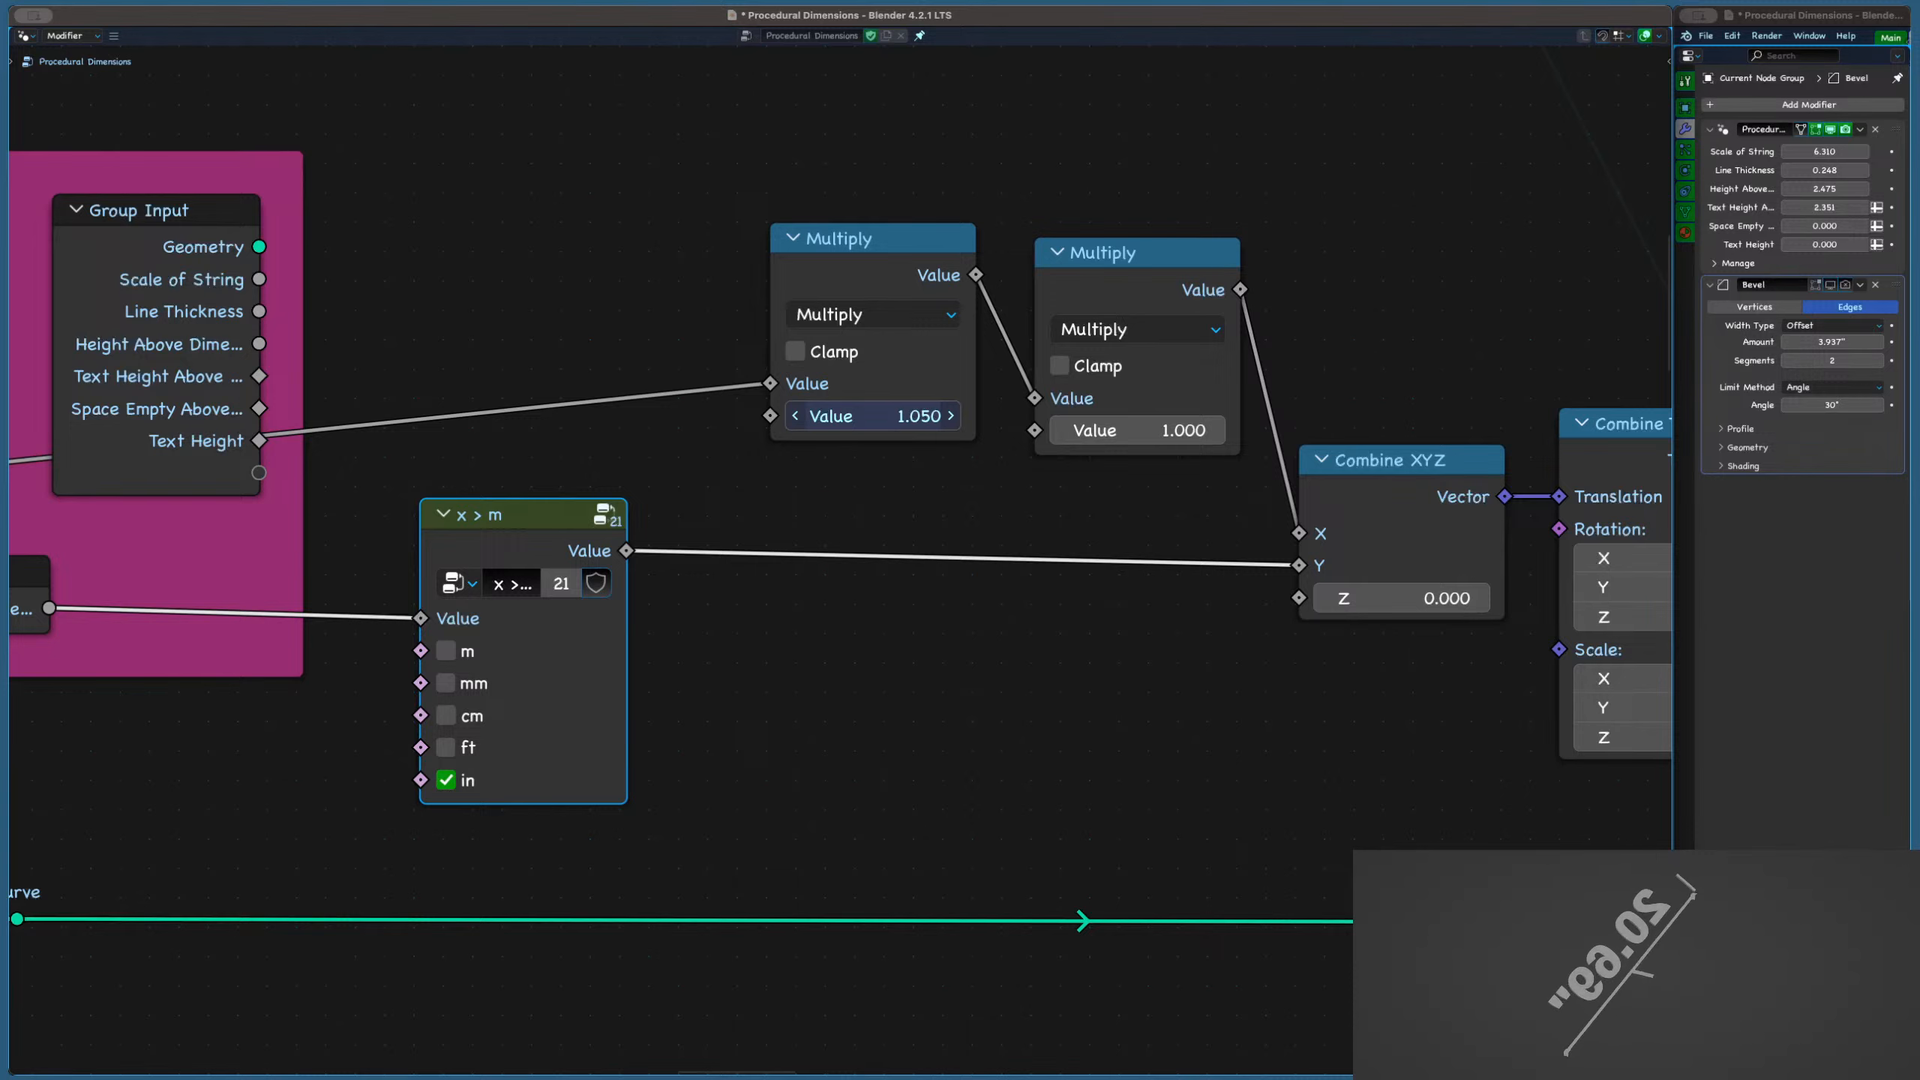
left_click(866, 420)
type("1")
key("Return")
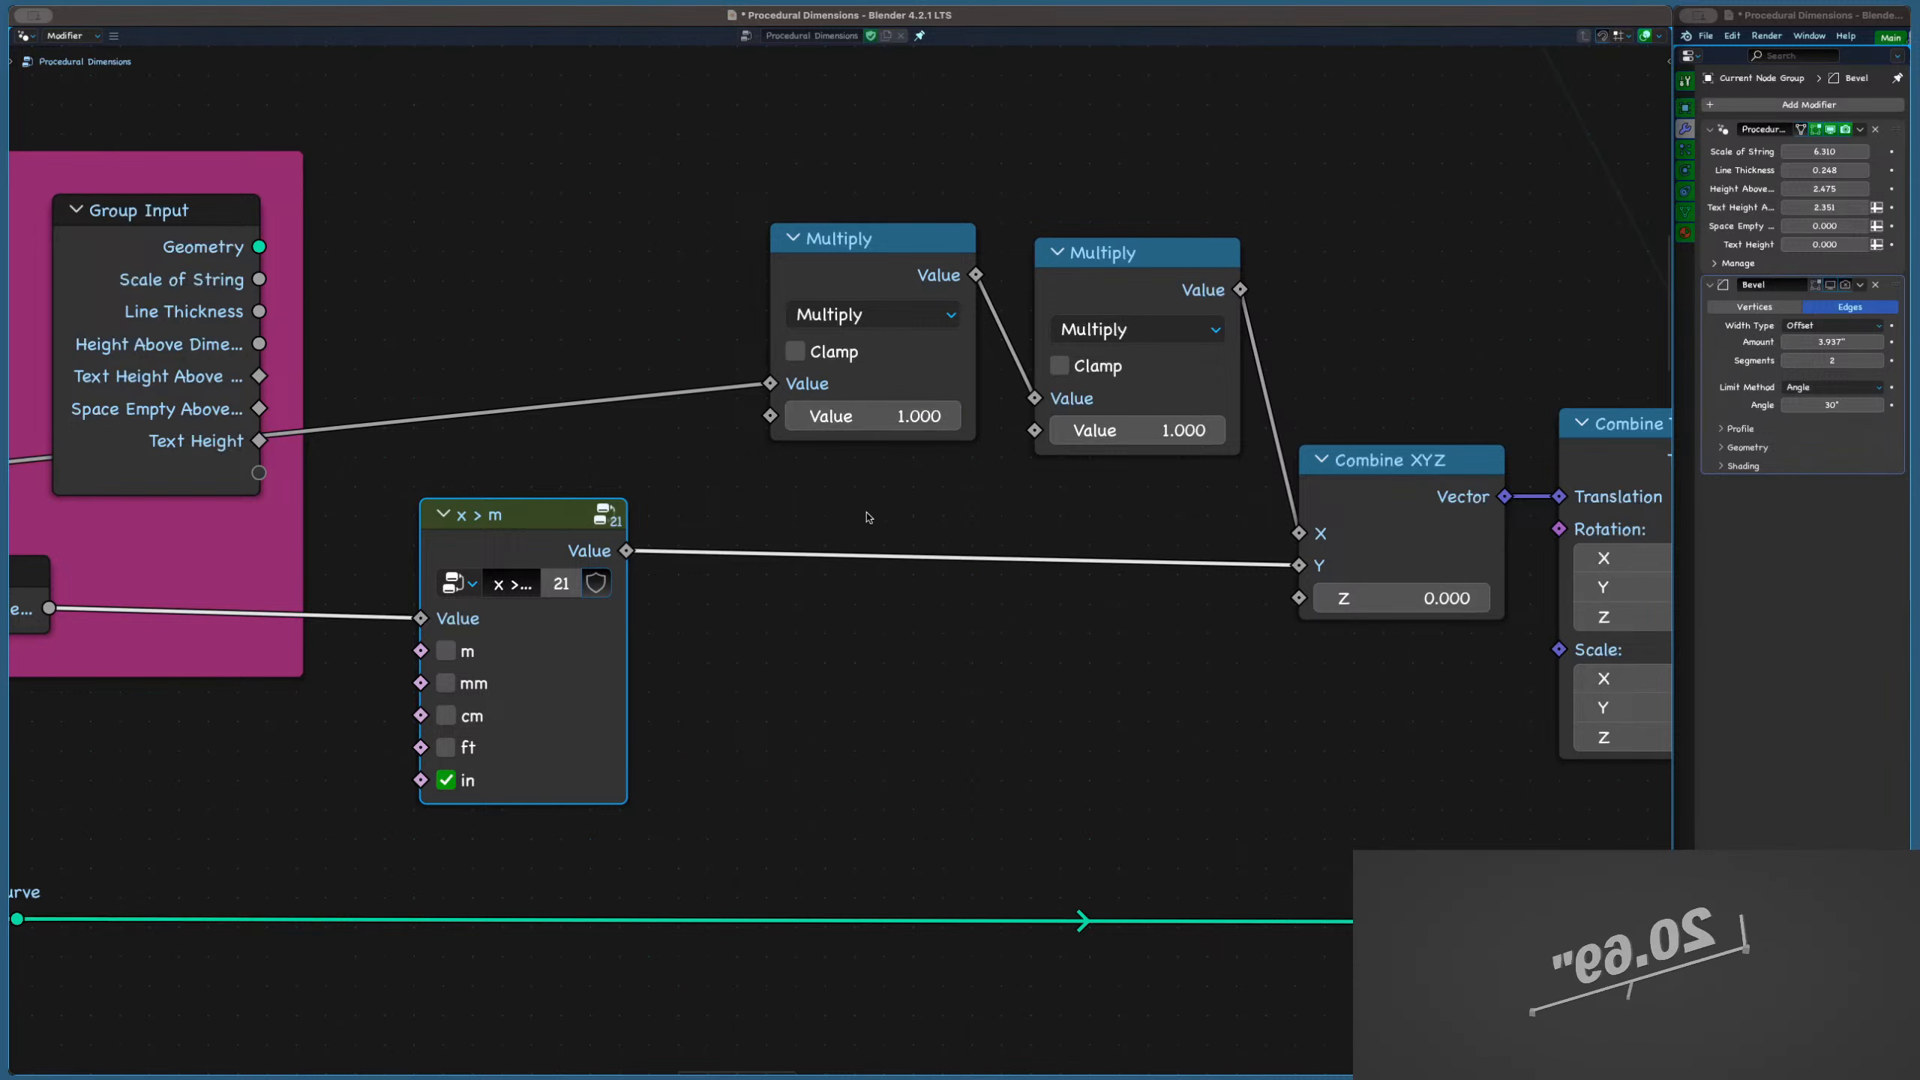
Dissolve the second Multiply so the first feeds Combine XYZ's X directly, and reposition the remaining Multiply
left_click(870, 519)
scroll(870, 519, "down", 2)
left_click(992, 335)
key("ctrl+x")
left_click(847, 313)
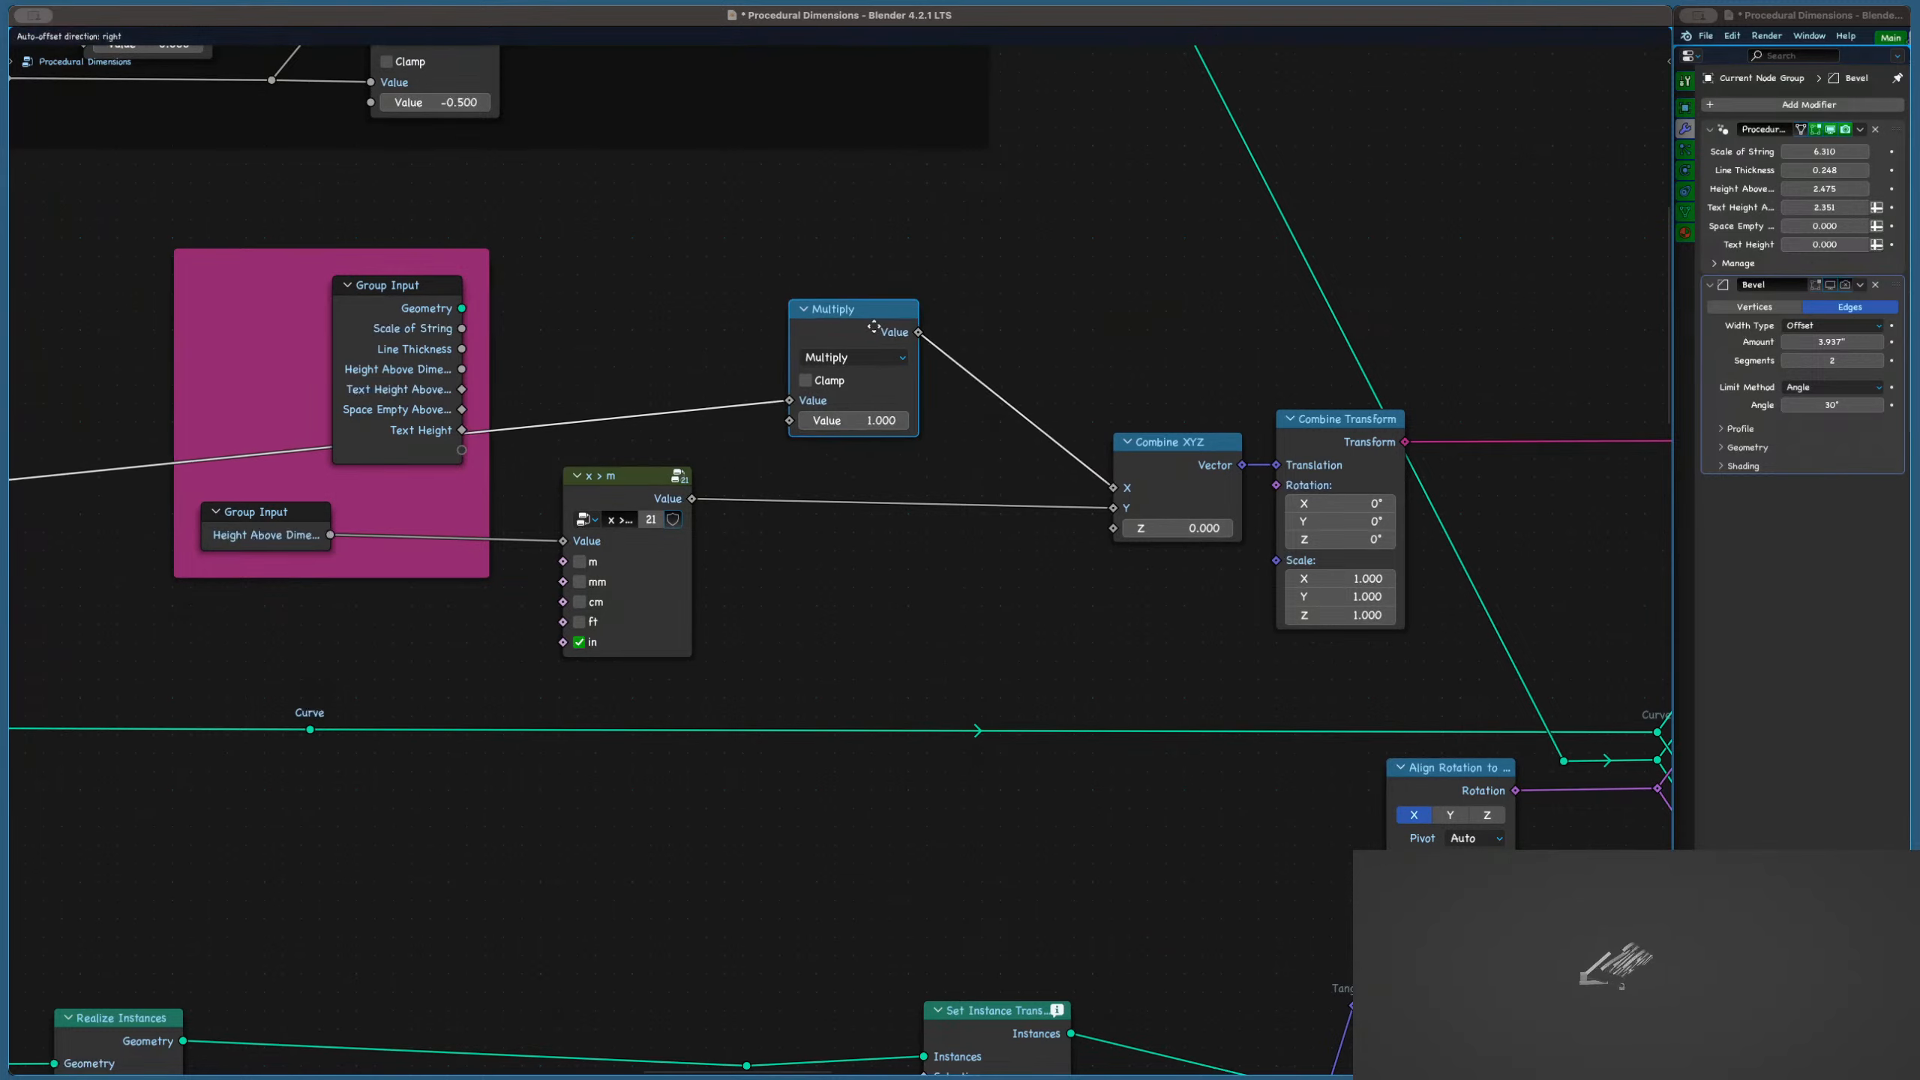
Add a reroute to the long link running from Divide to Multiply and place it above the Center Line frame
scroll(937, 348, "down", 5)
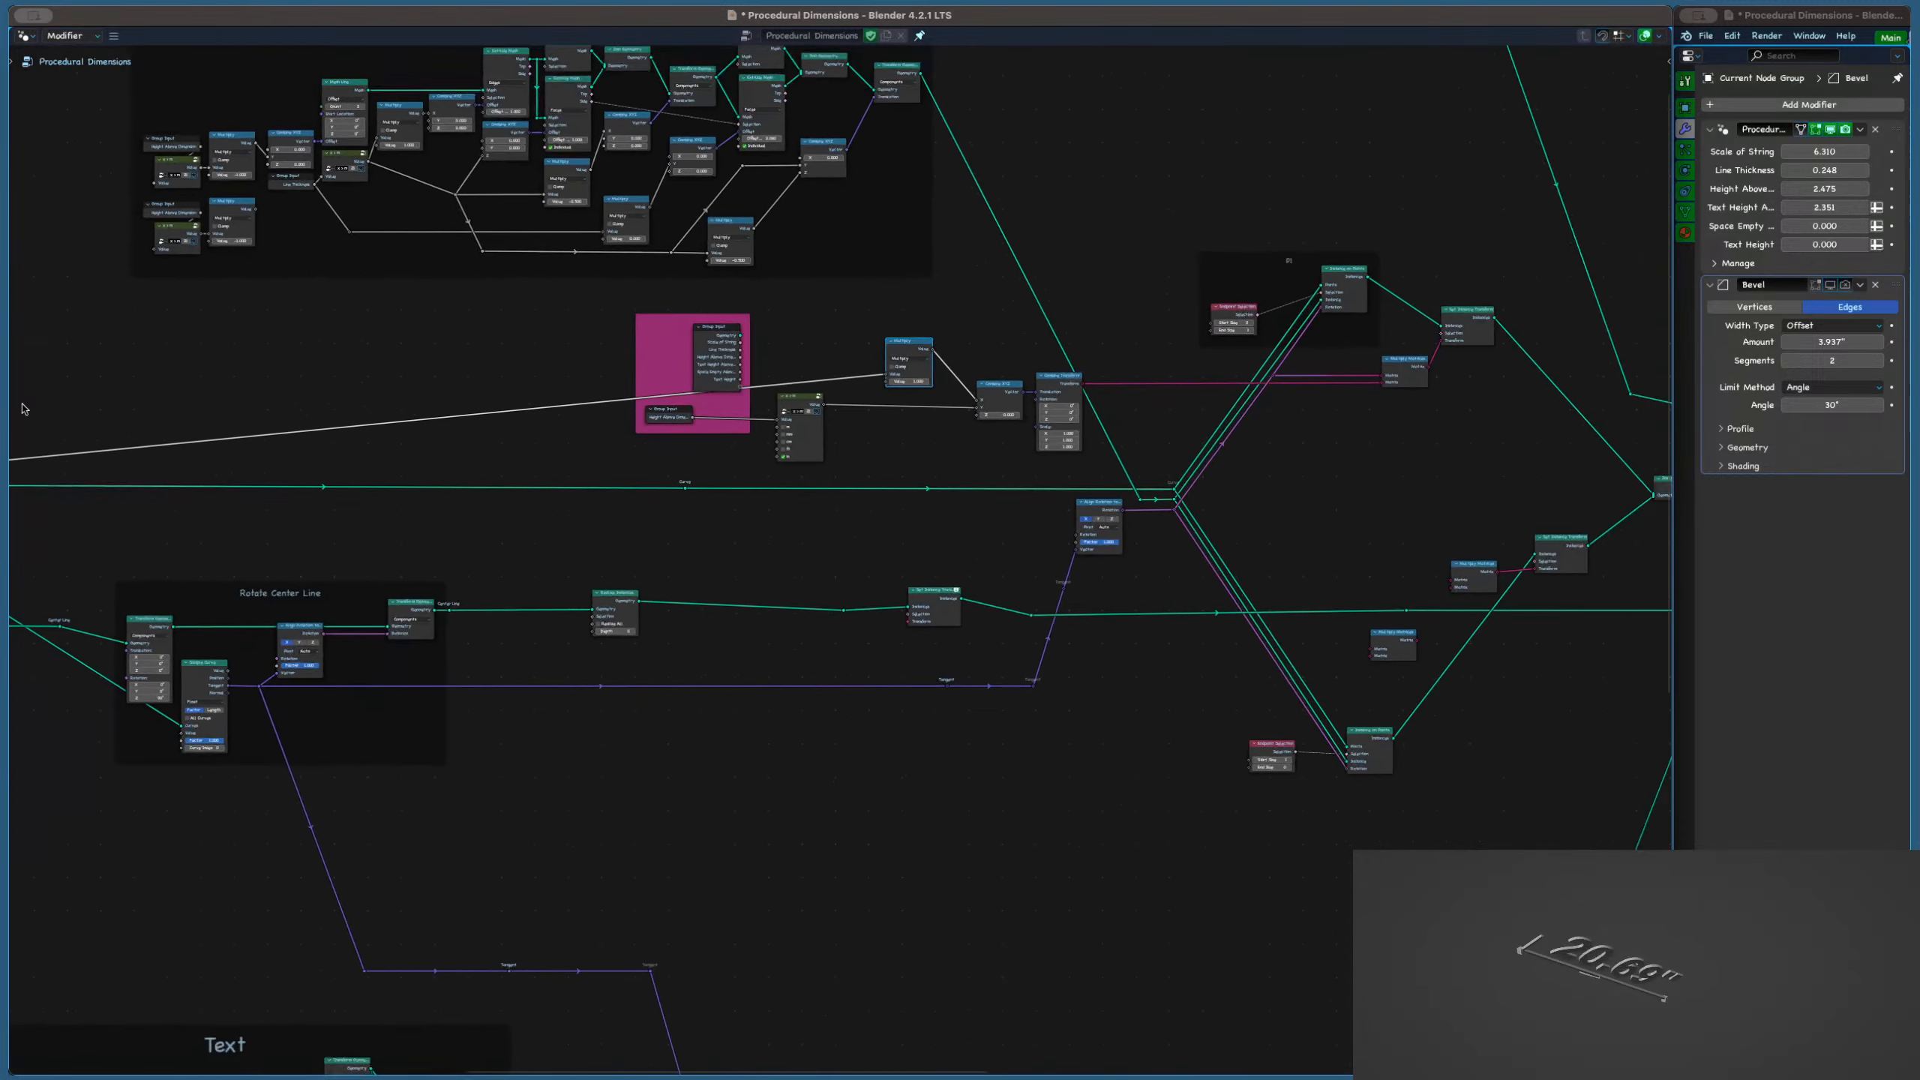
middle_click_drag(22, 409, 945, 374)
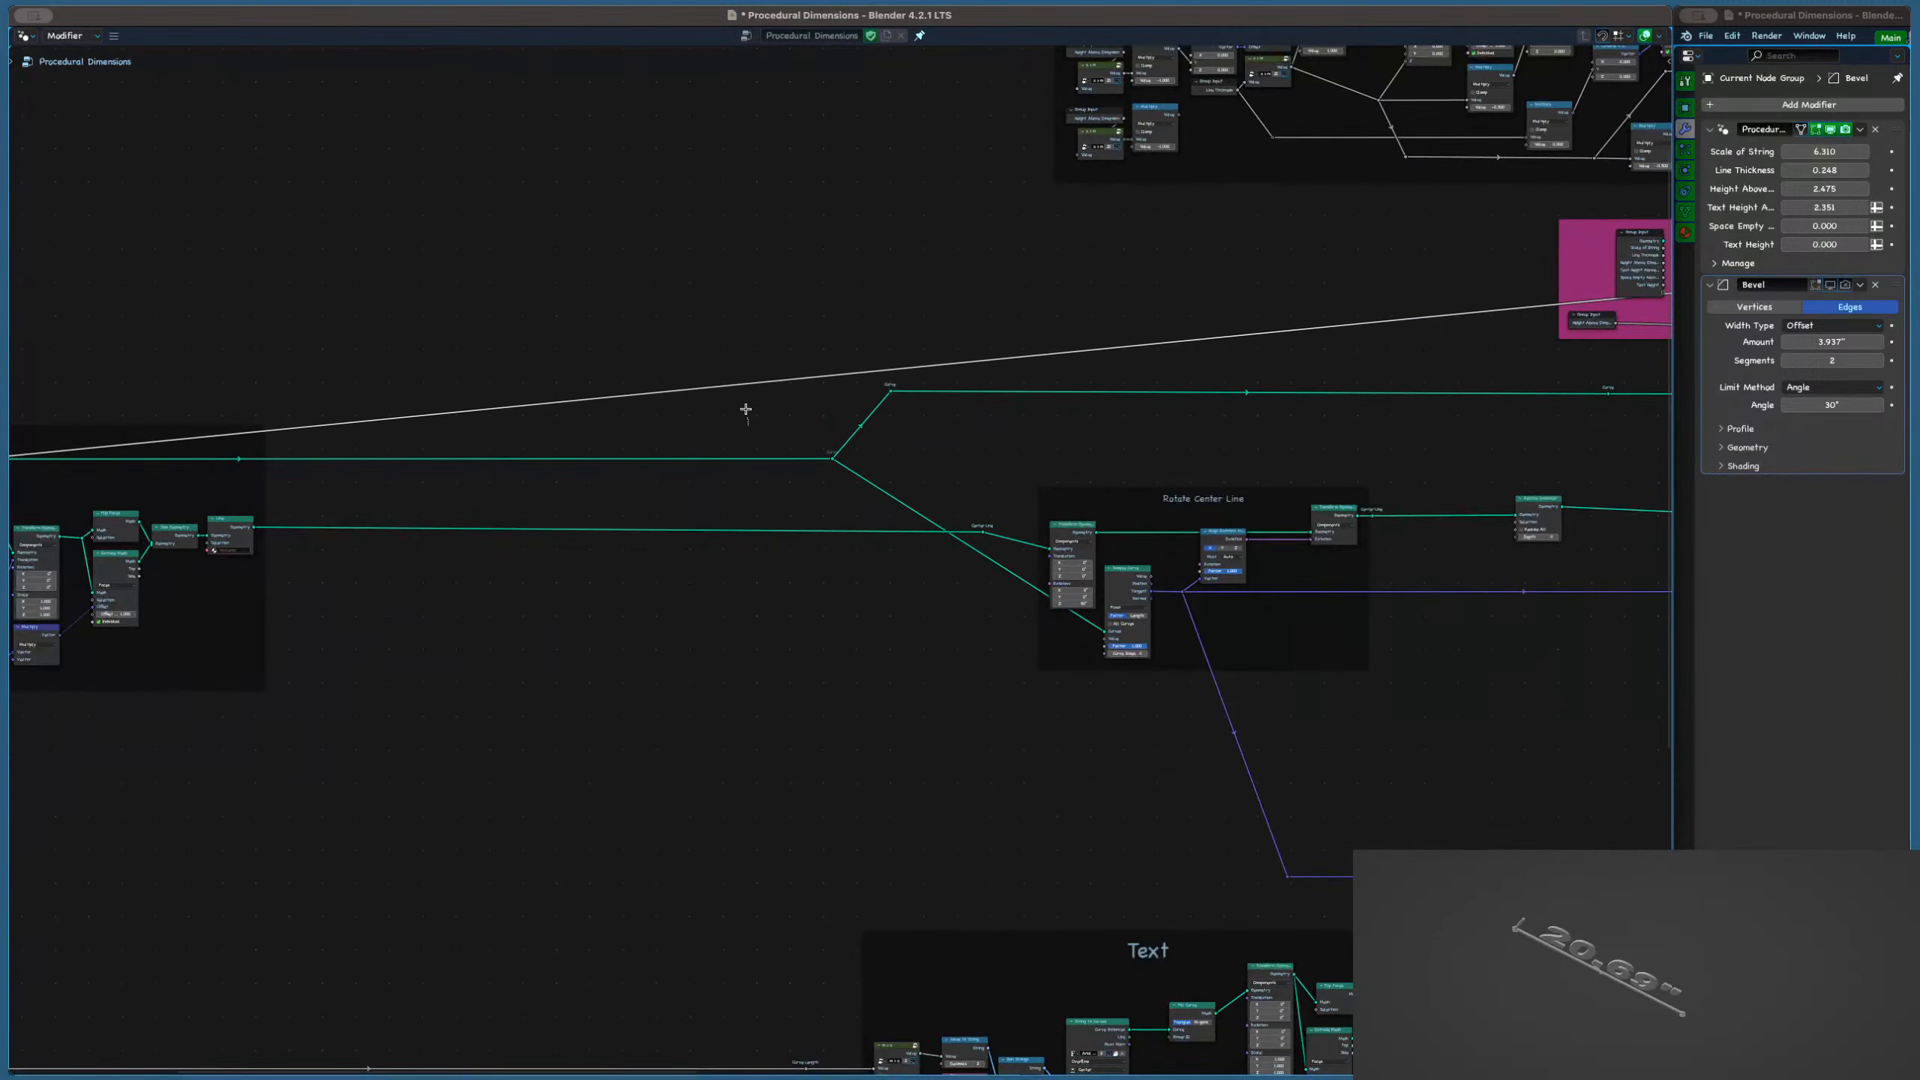
scroll(745, 410, "down", 3)
scroll(738, 342, "up", 1)
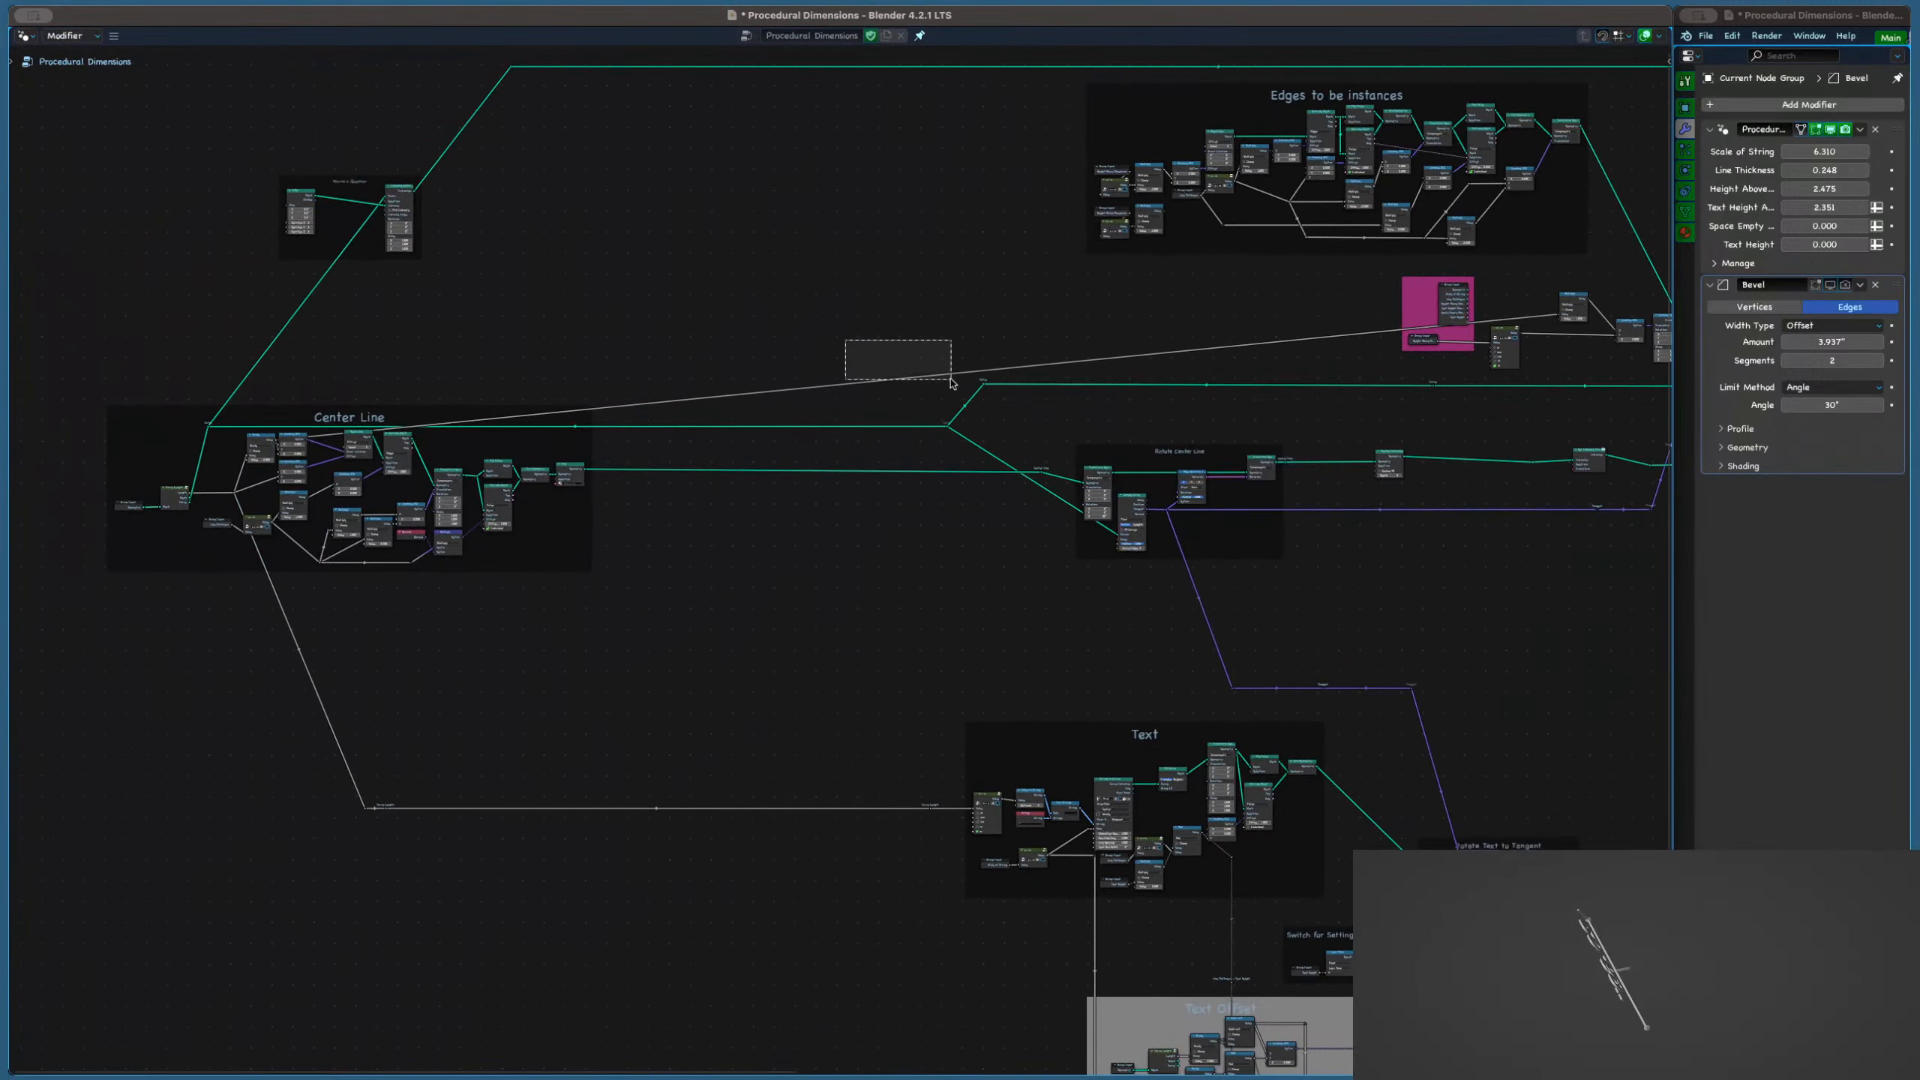
scroll(926, 370, "up", 4)
scroll(892, 388, "down", 3)
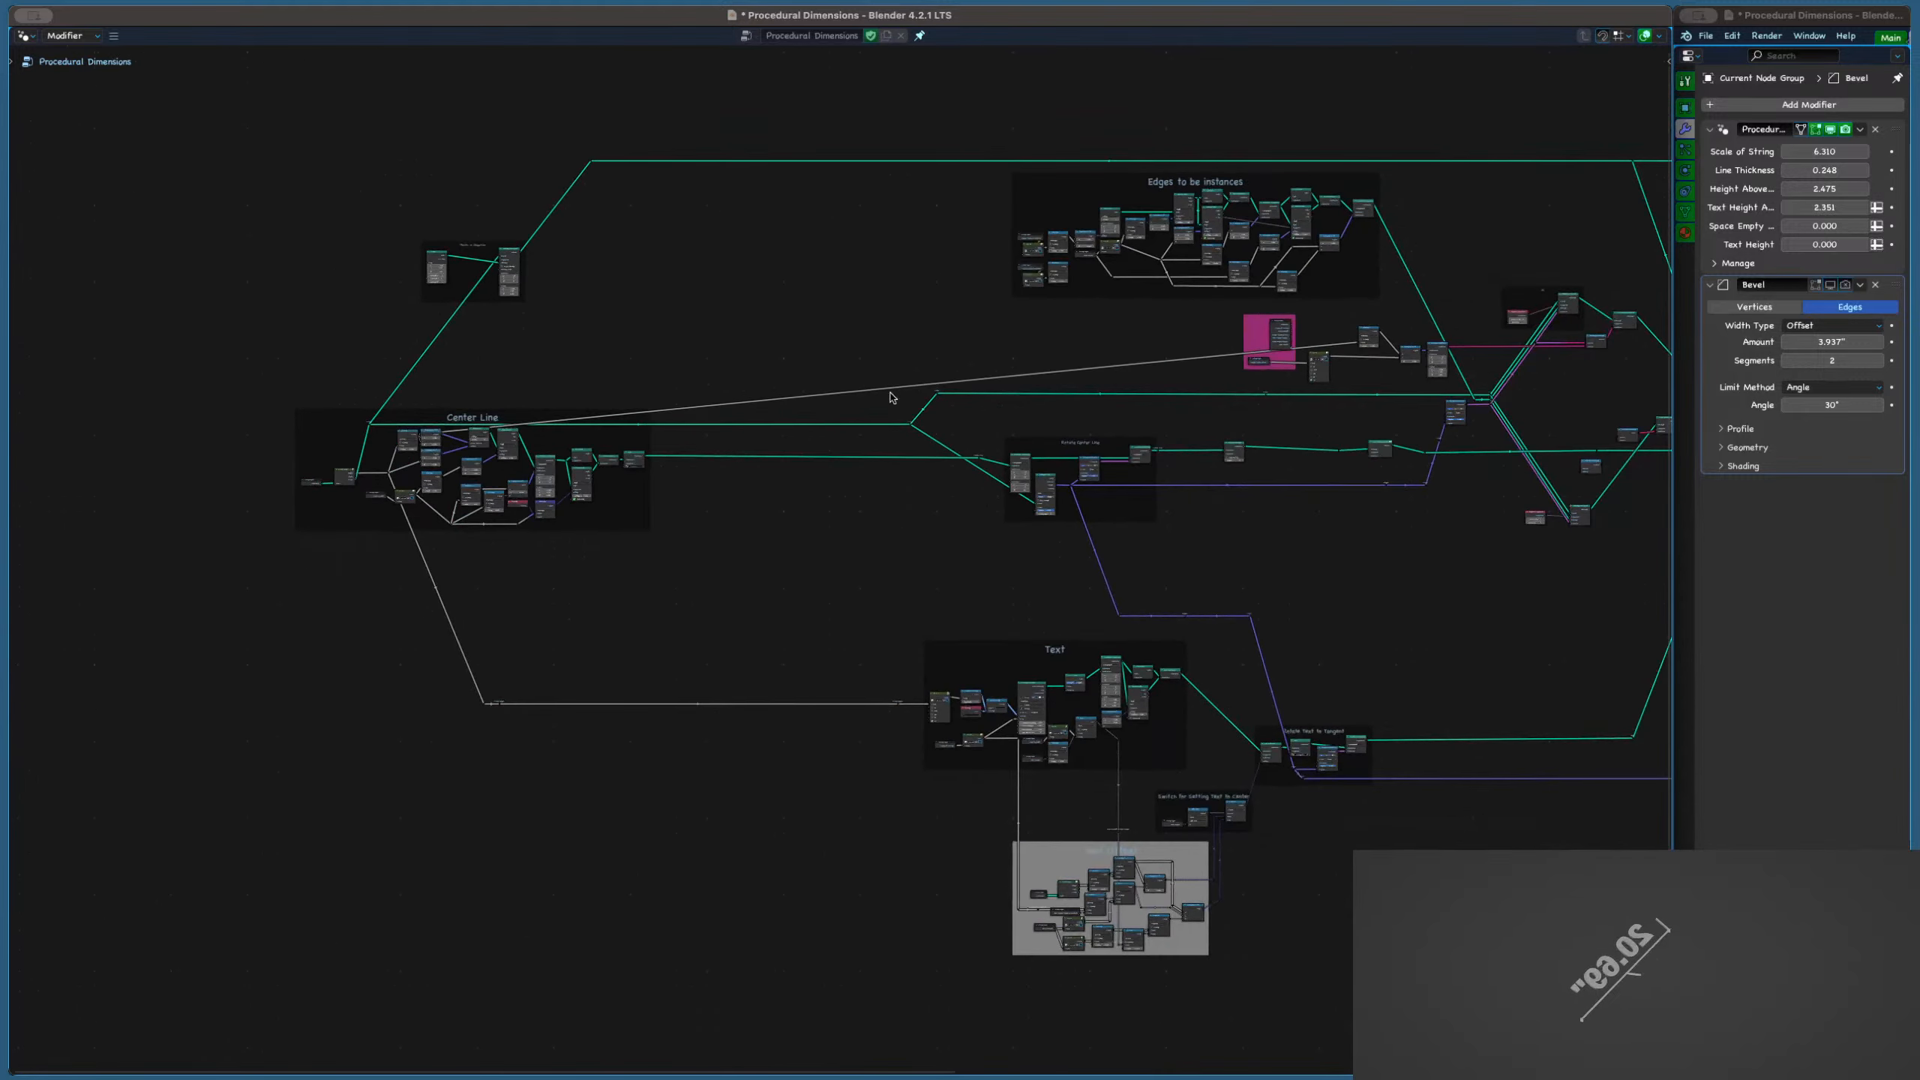
left_click_drag(889, 374, 394, 433)
Feed the reroute above Center Line from Curve Length's Length output instead of Divide, and shift it horizontally toward Curve Length
scroll(394, 433, "up", 5)
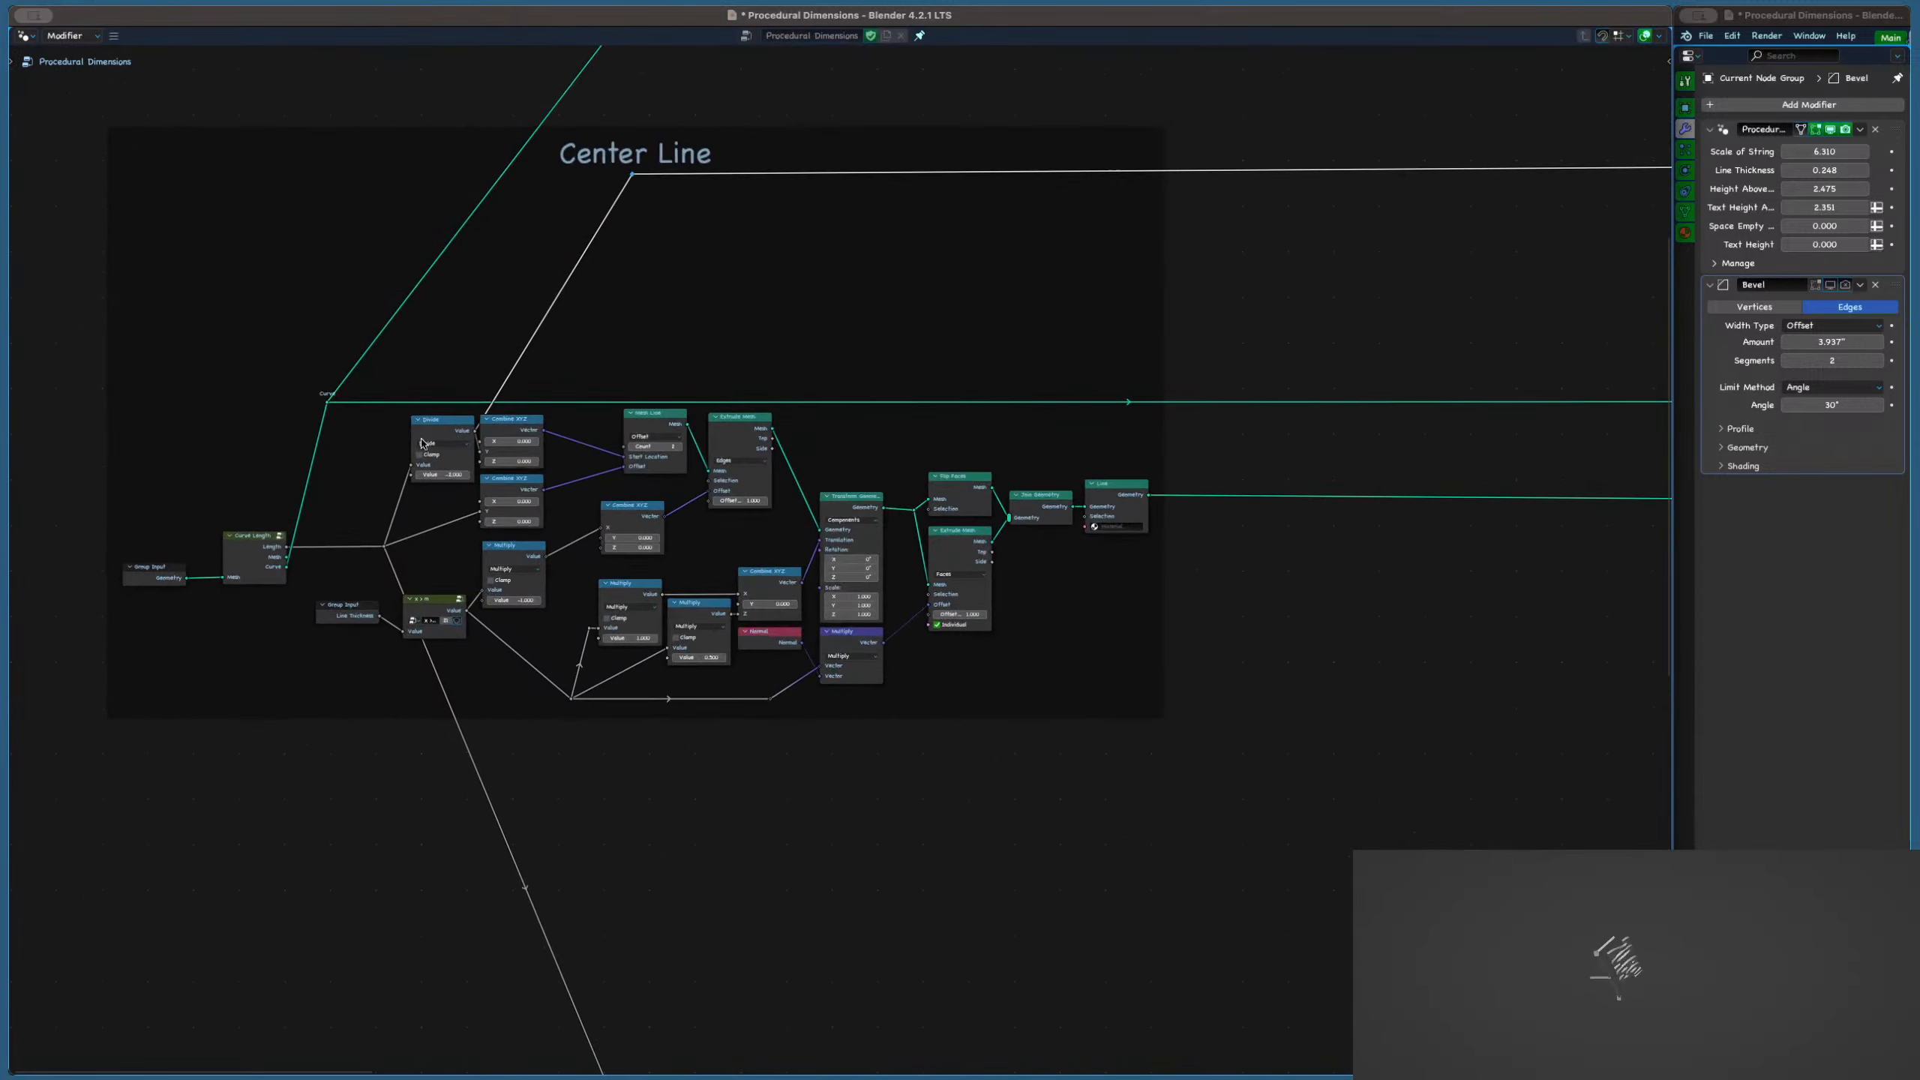
scroll(337, 470, "up", 2)
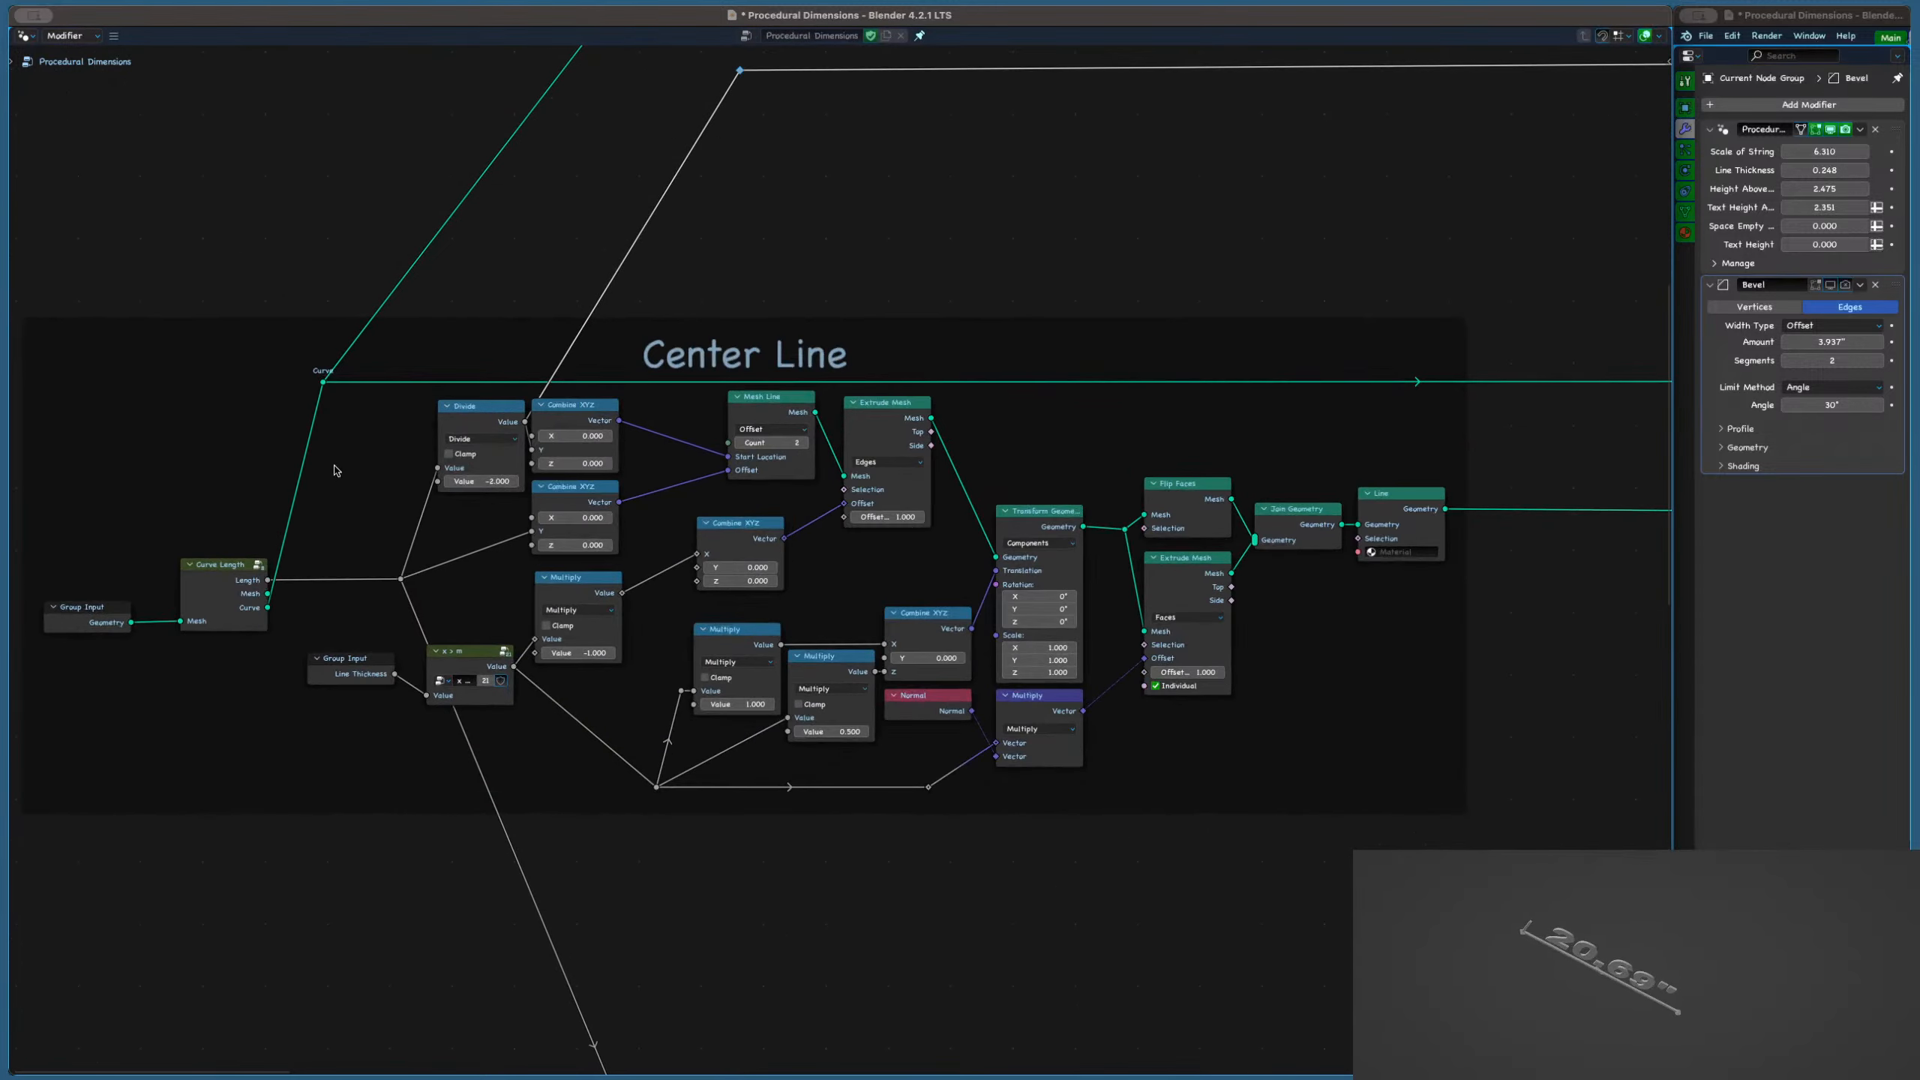
left_click_drag(261, 582, 740, 127)
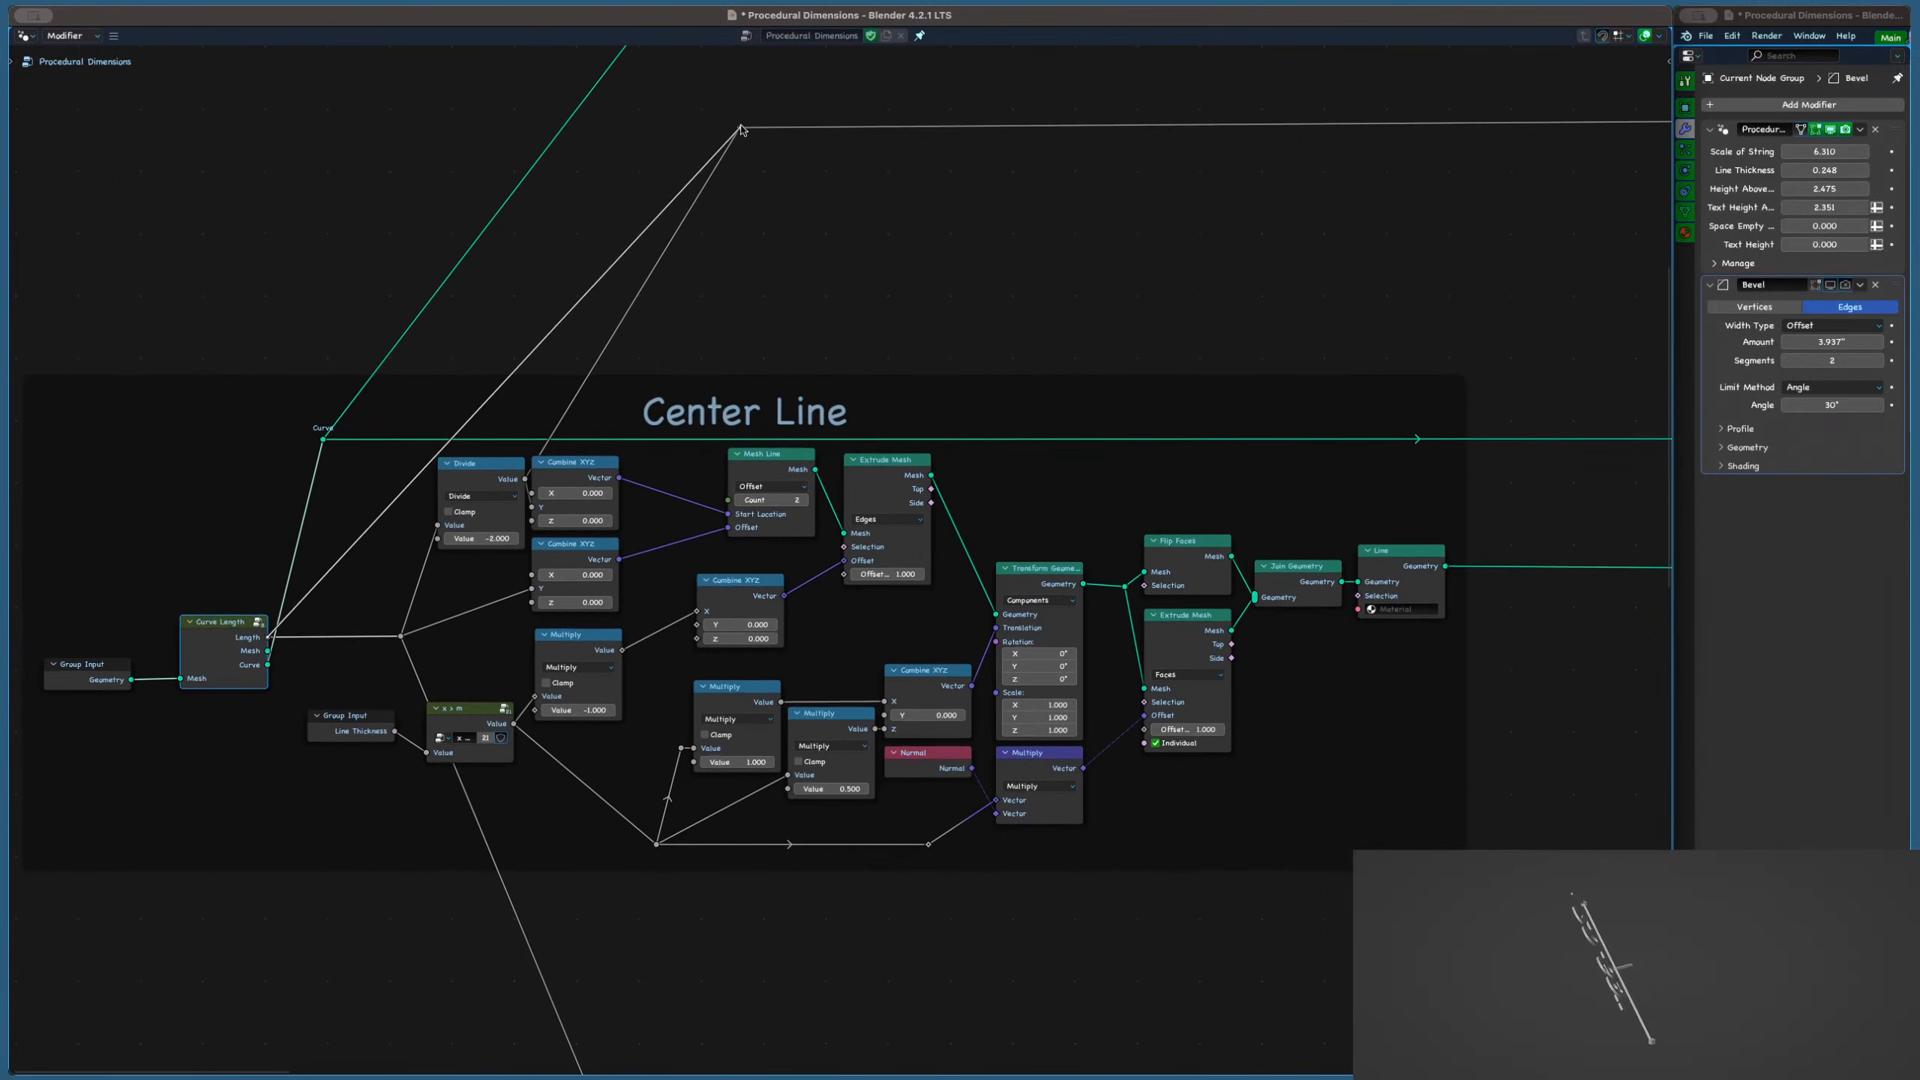
key("g")
key("x")
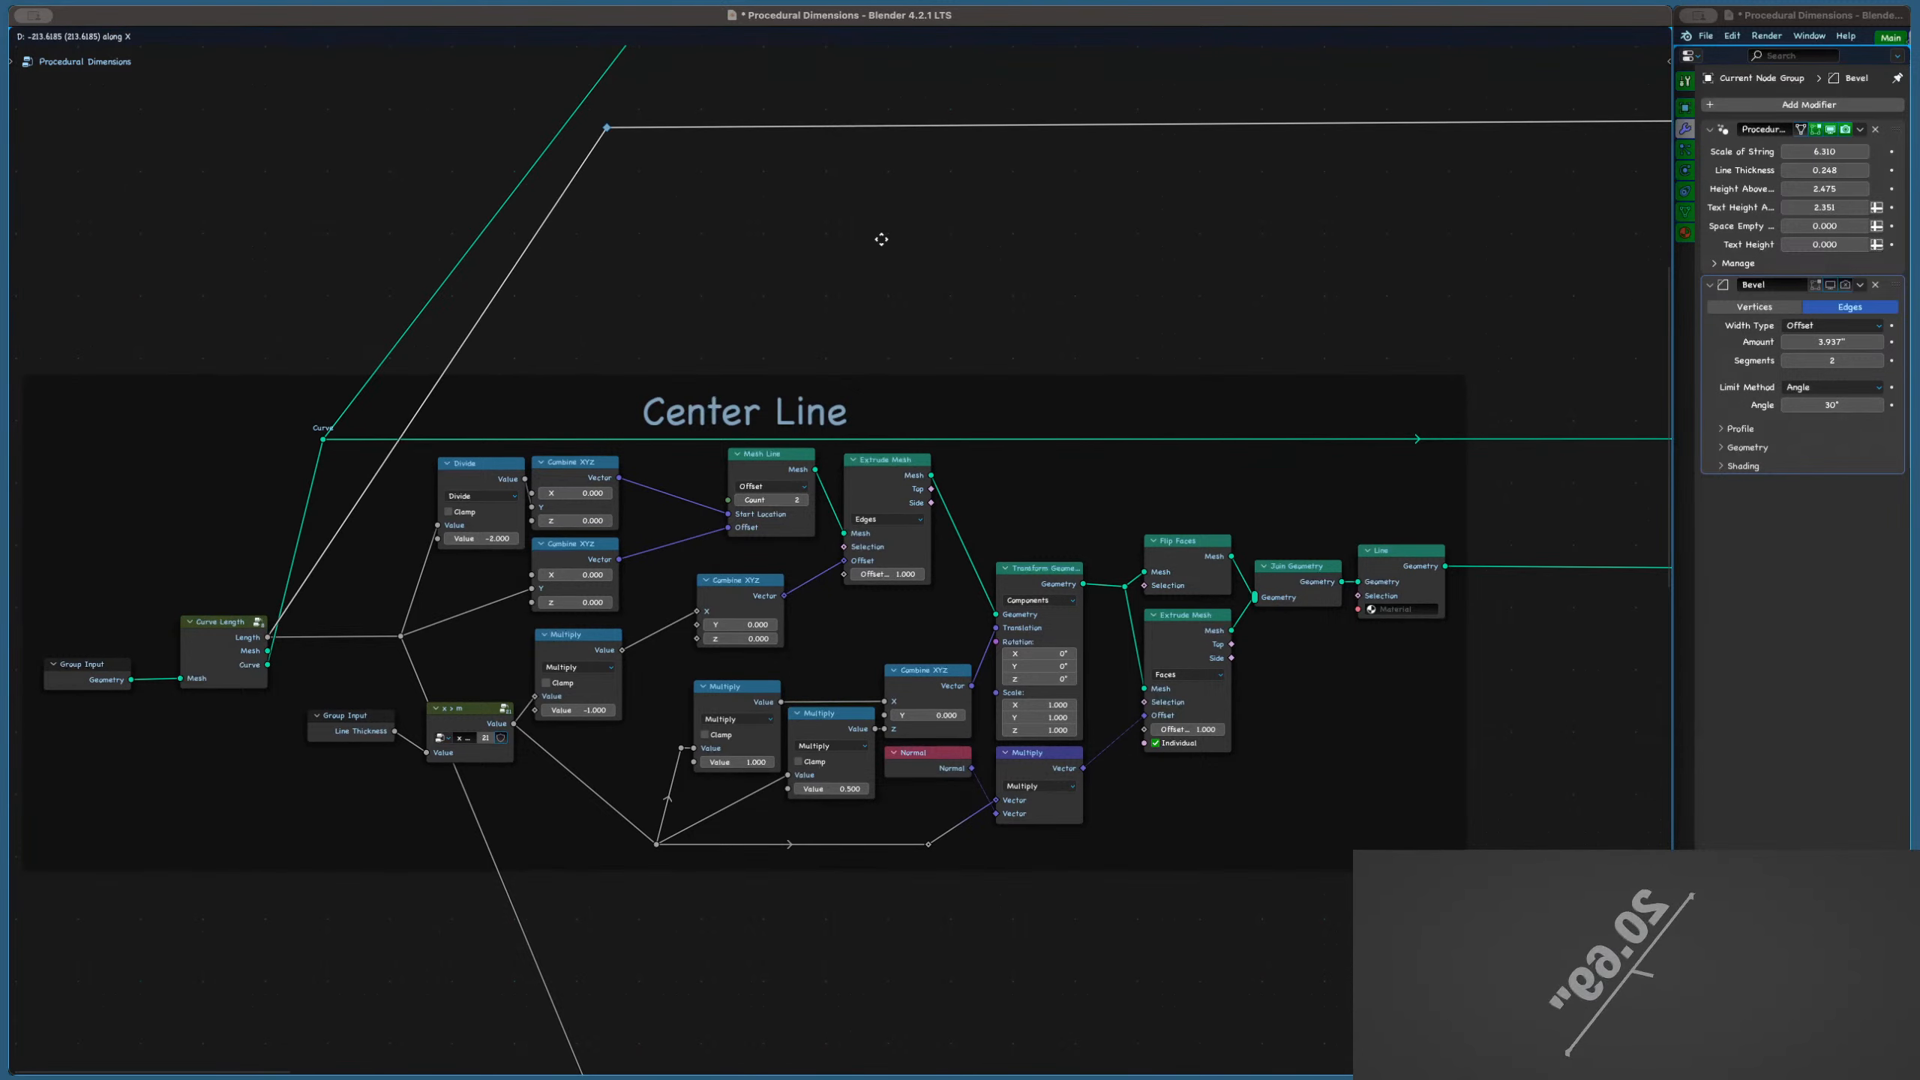
left_click(885, 240)
Add a second reroute to the Length link and place it just above the Curve reroute
right_click_drag(462, 300, 523, 385, "shift")
key("g")
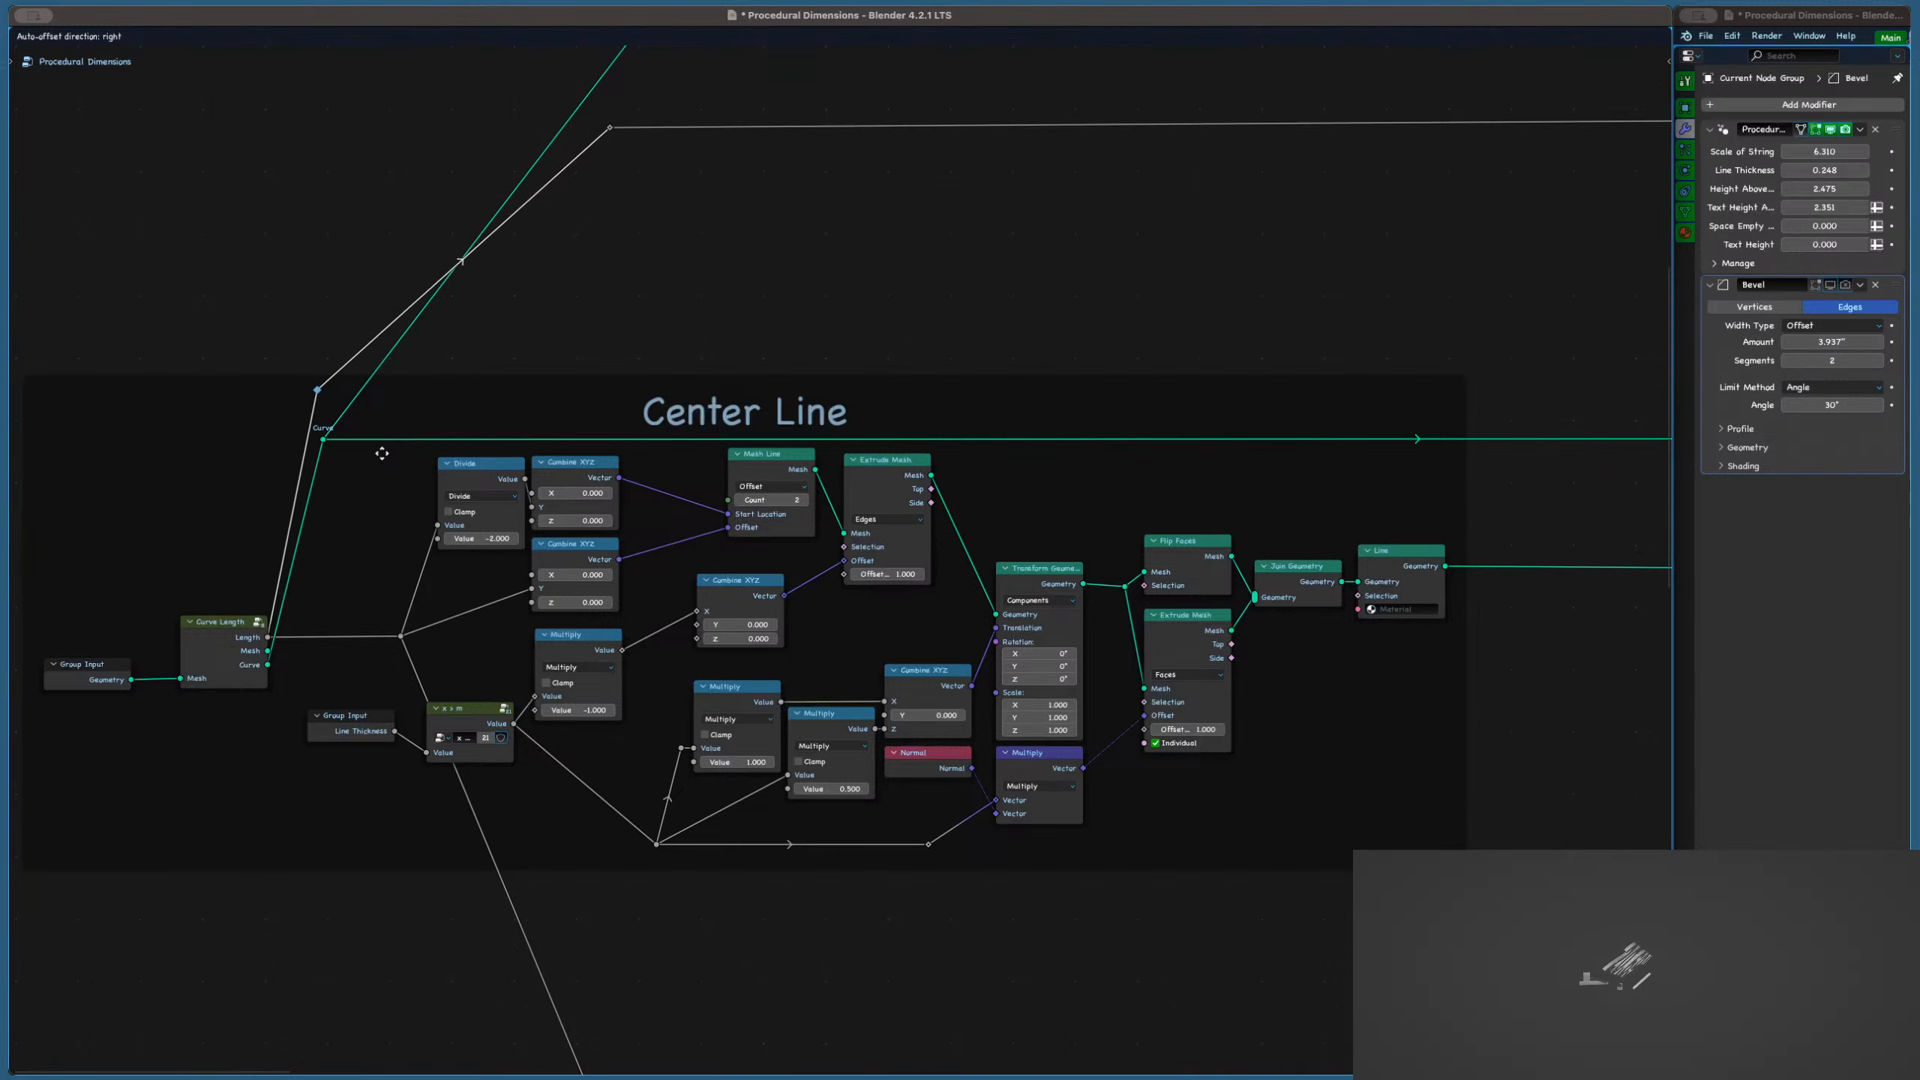
left_click(382, 453)
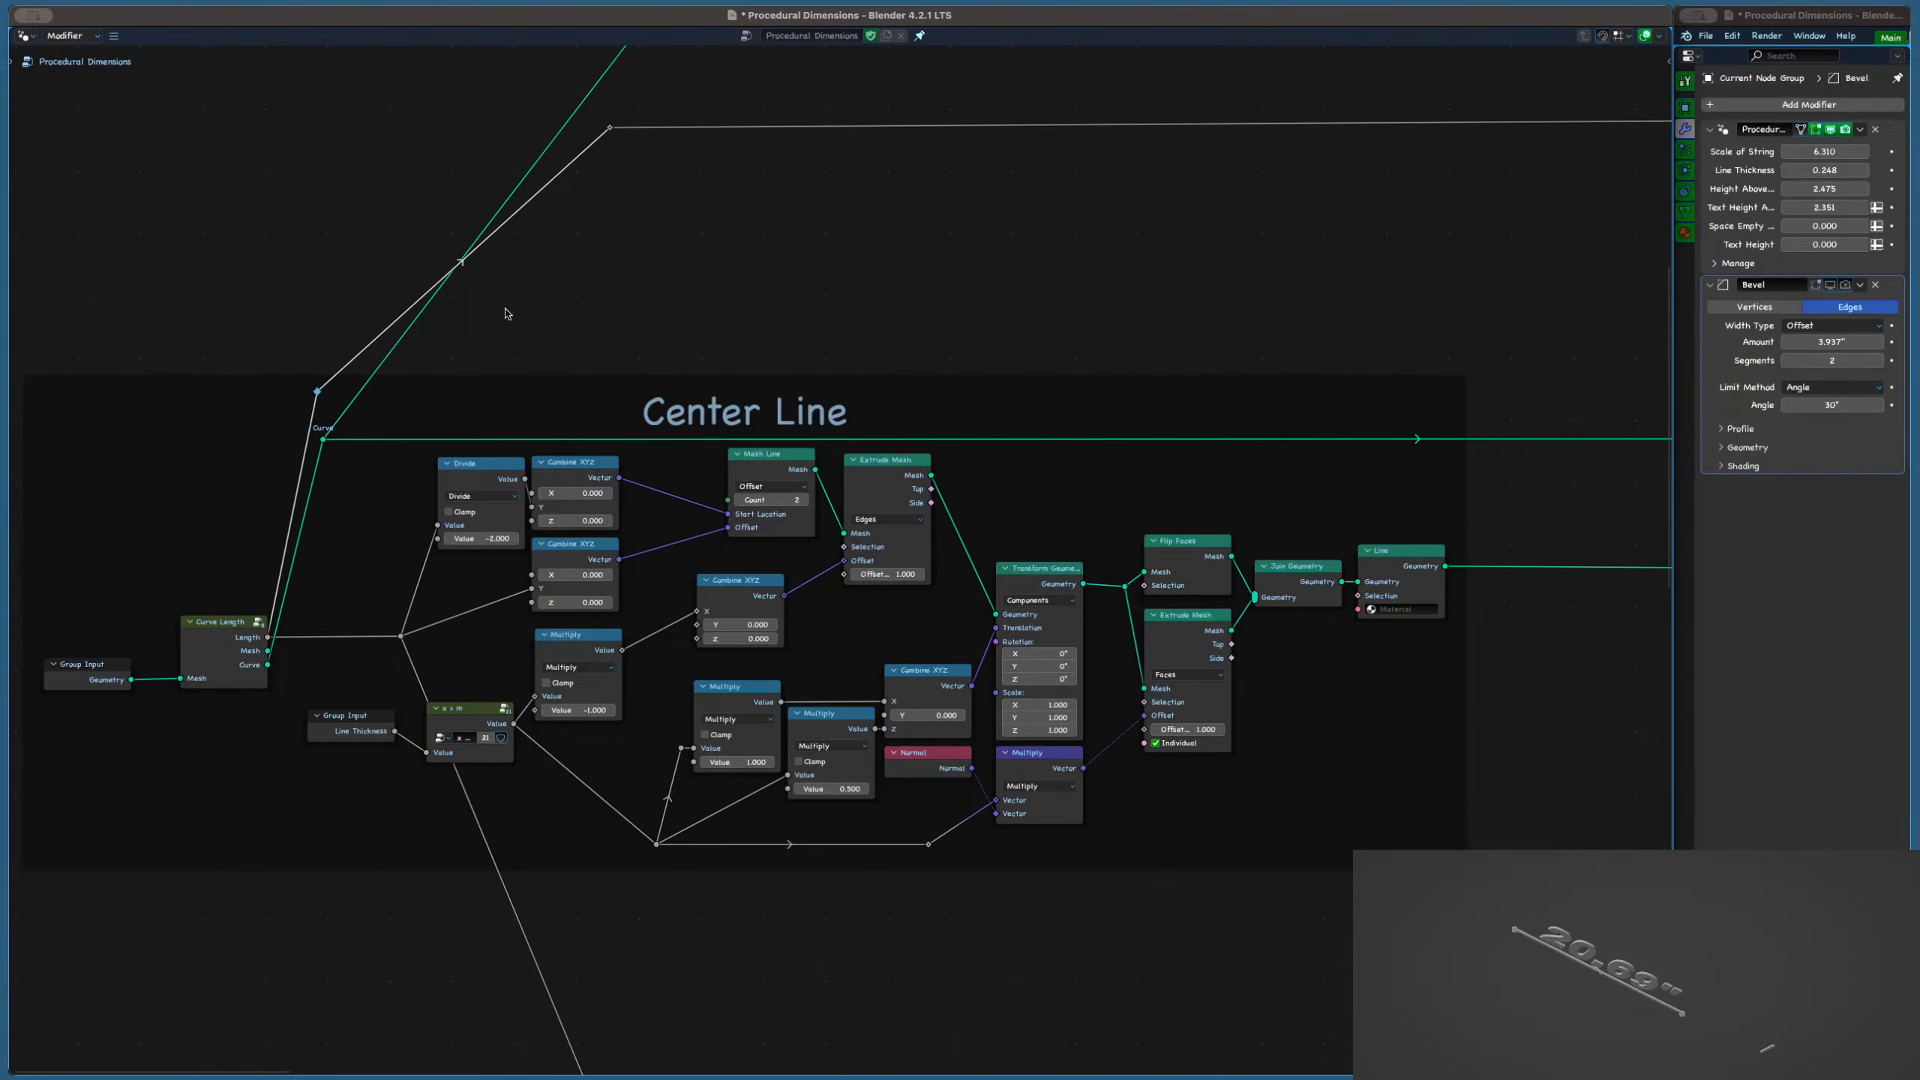
left_click(456, 321)
Shift the Curve reroute horizontally away from the Length link, and add a reroute level with Curve Length's Curve output
scroll(313, 404, "up", 3)
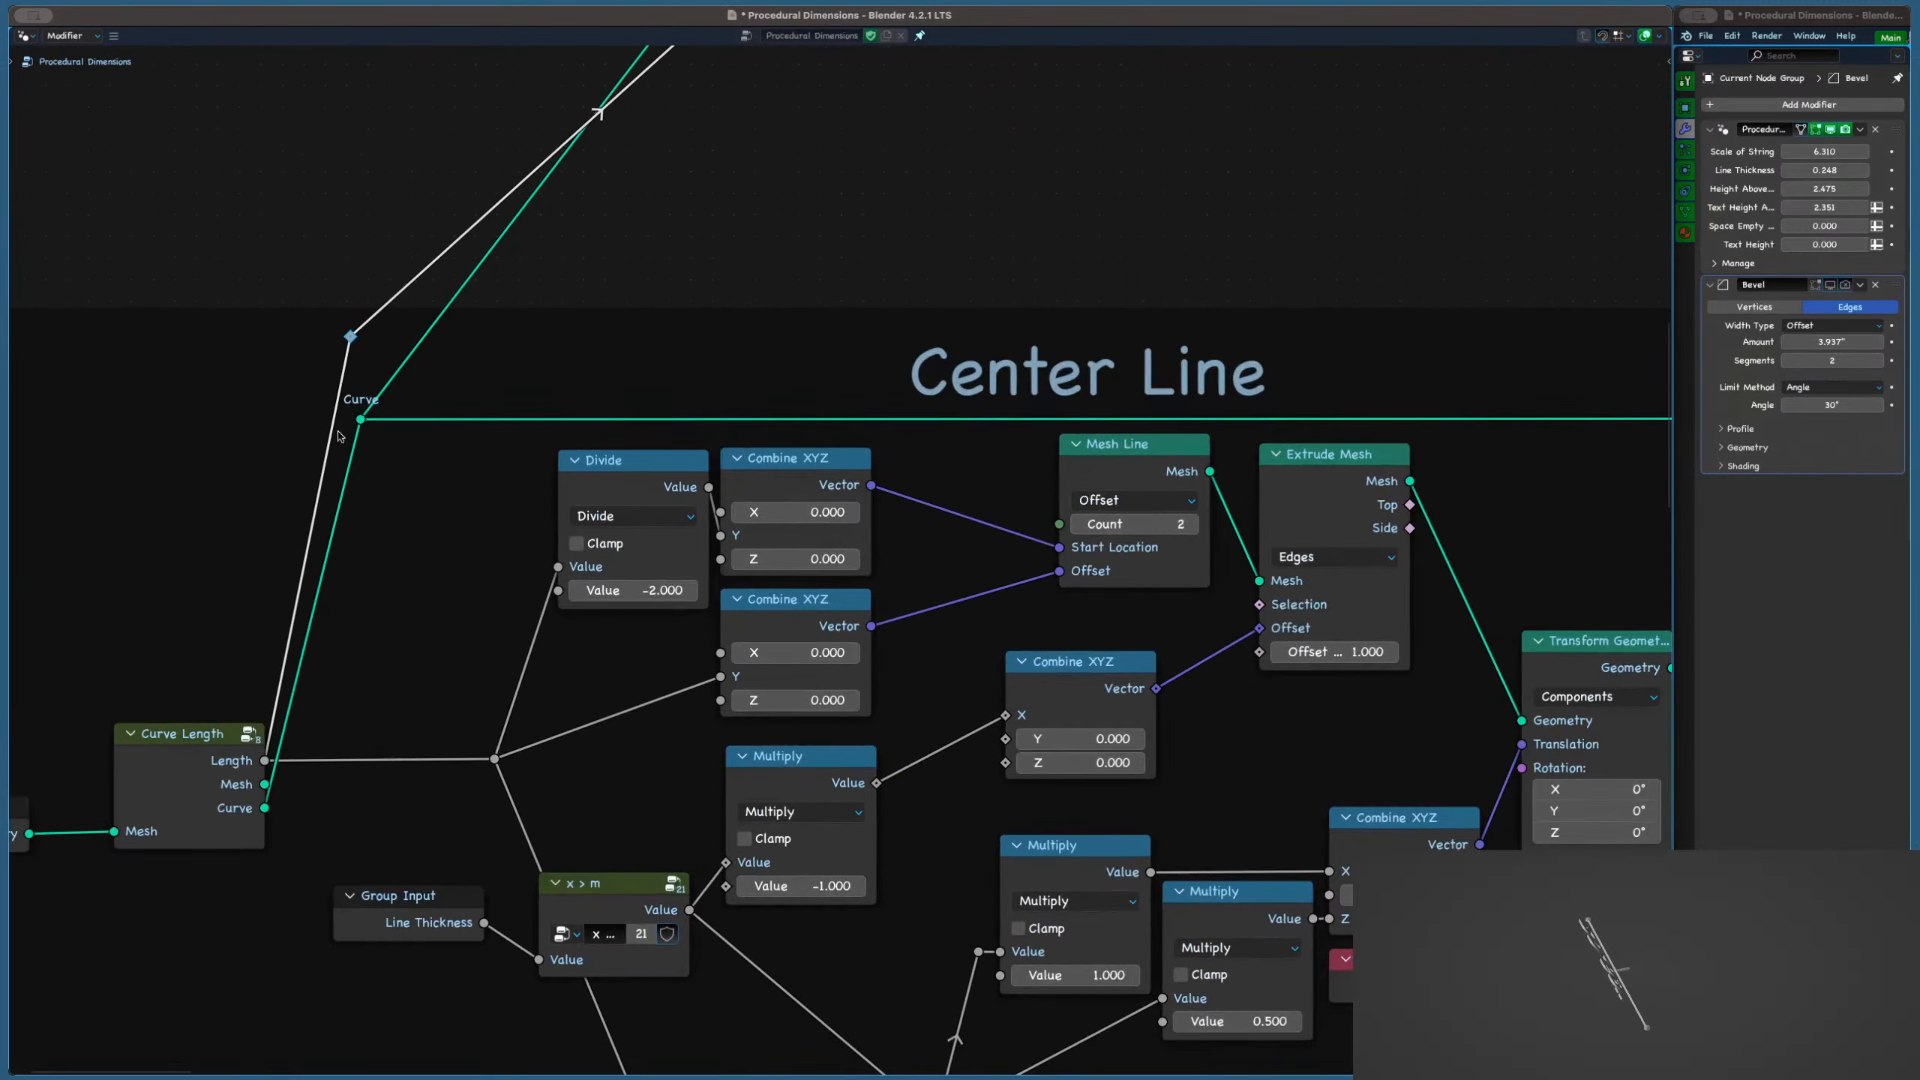
left_click(360, 420)
key("g")
key("x")
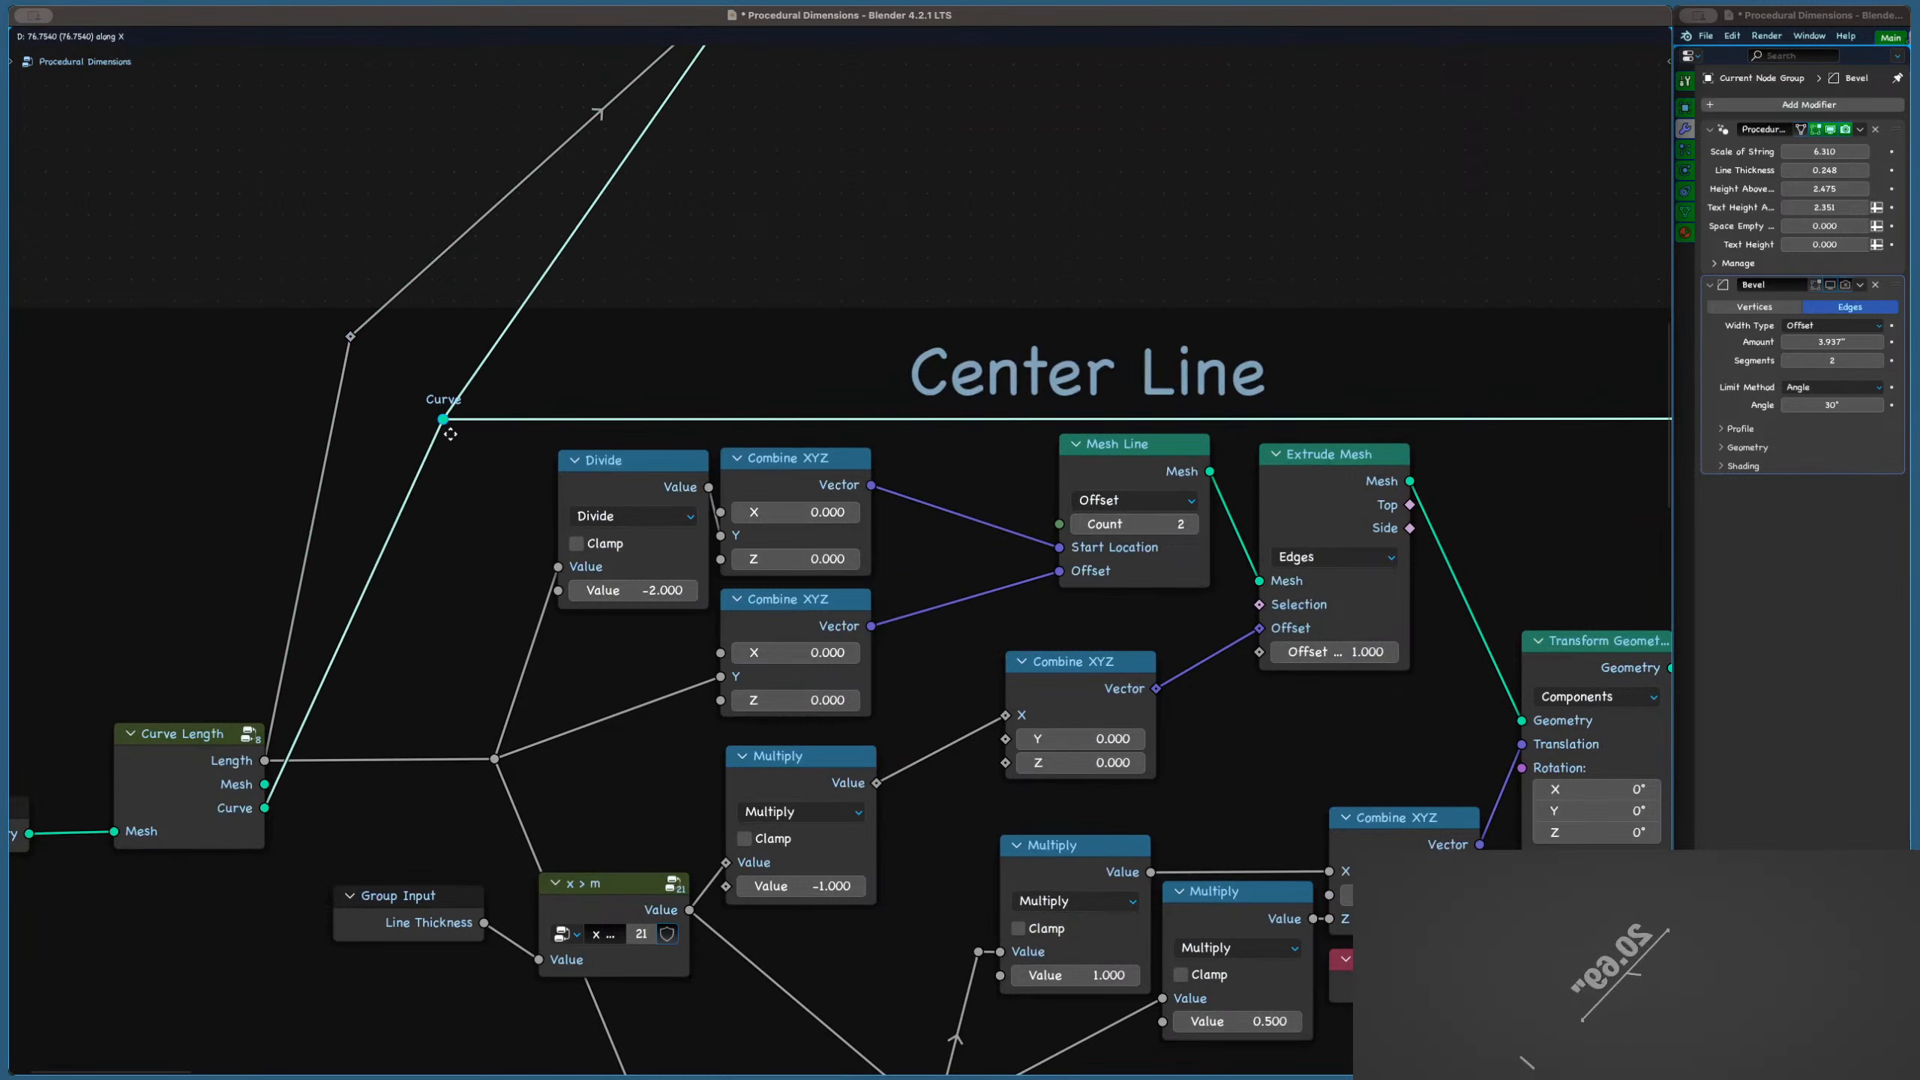
key("g")
key("y")
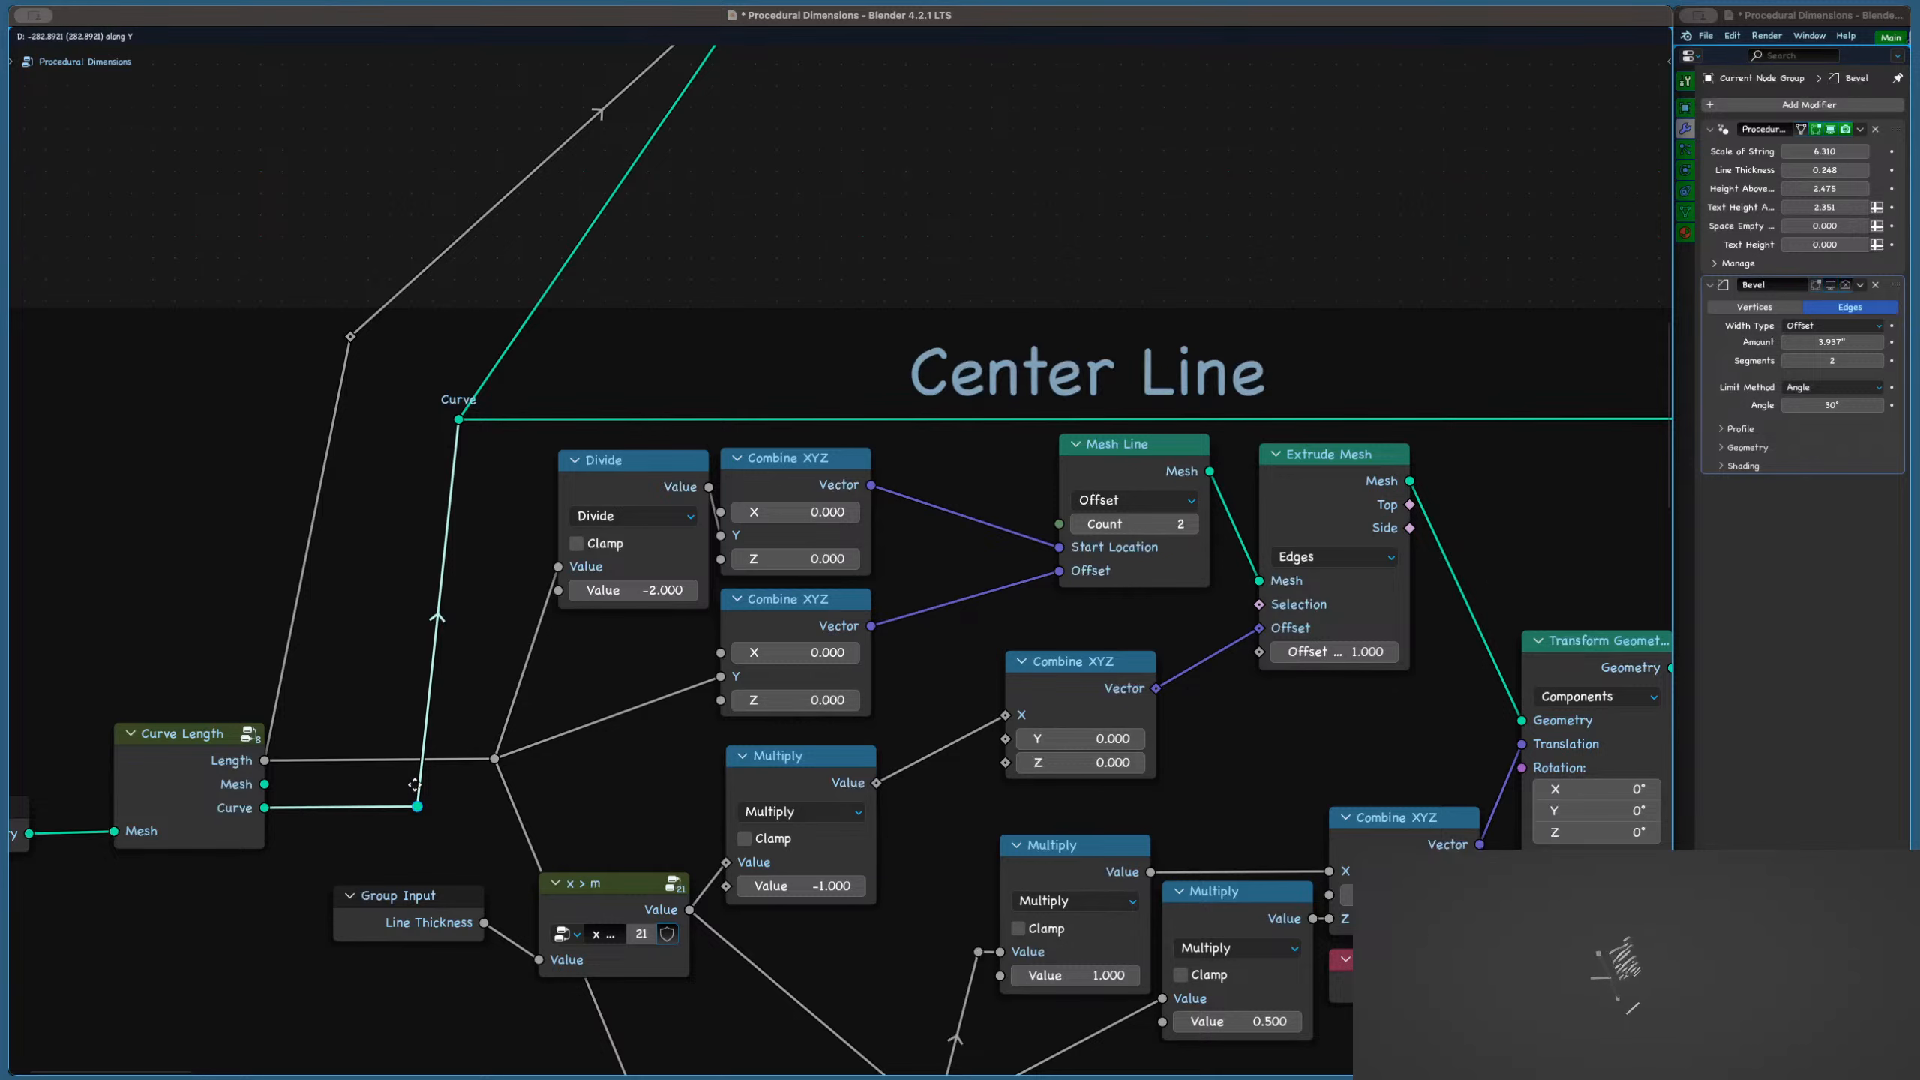
left_click(414, 784)
Add a third reroute to the Length link close to Curve Length's Length output and save the file
left_click(351, 336)
key("g")
key("Escape")
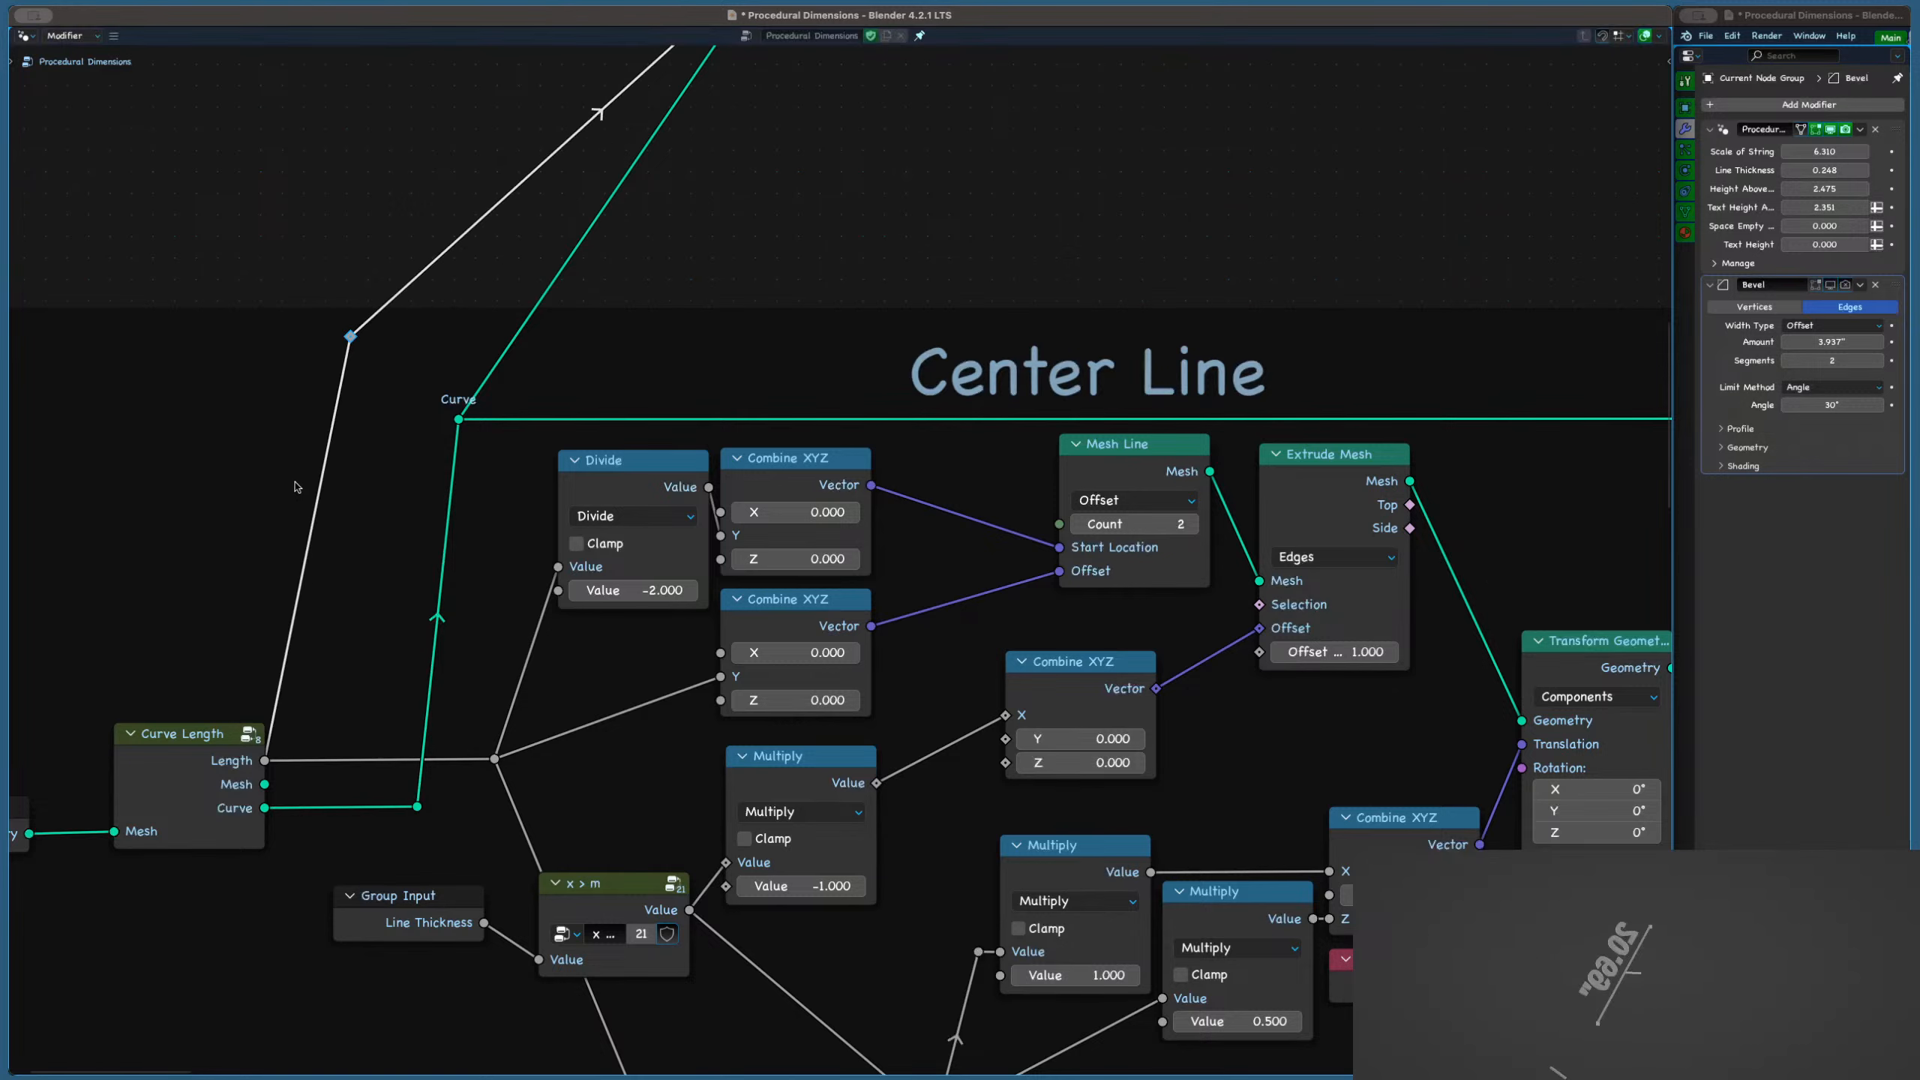
right_click_drag(296, 486, 326, 548, "shift")
key("g")
left_click(378, 724)
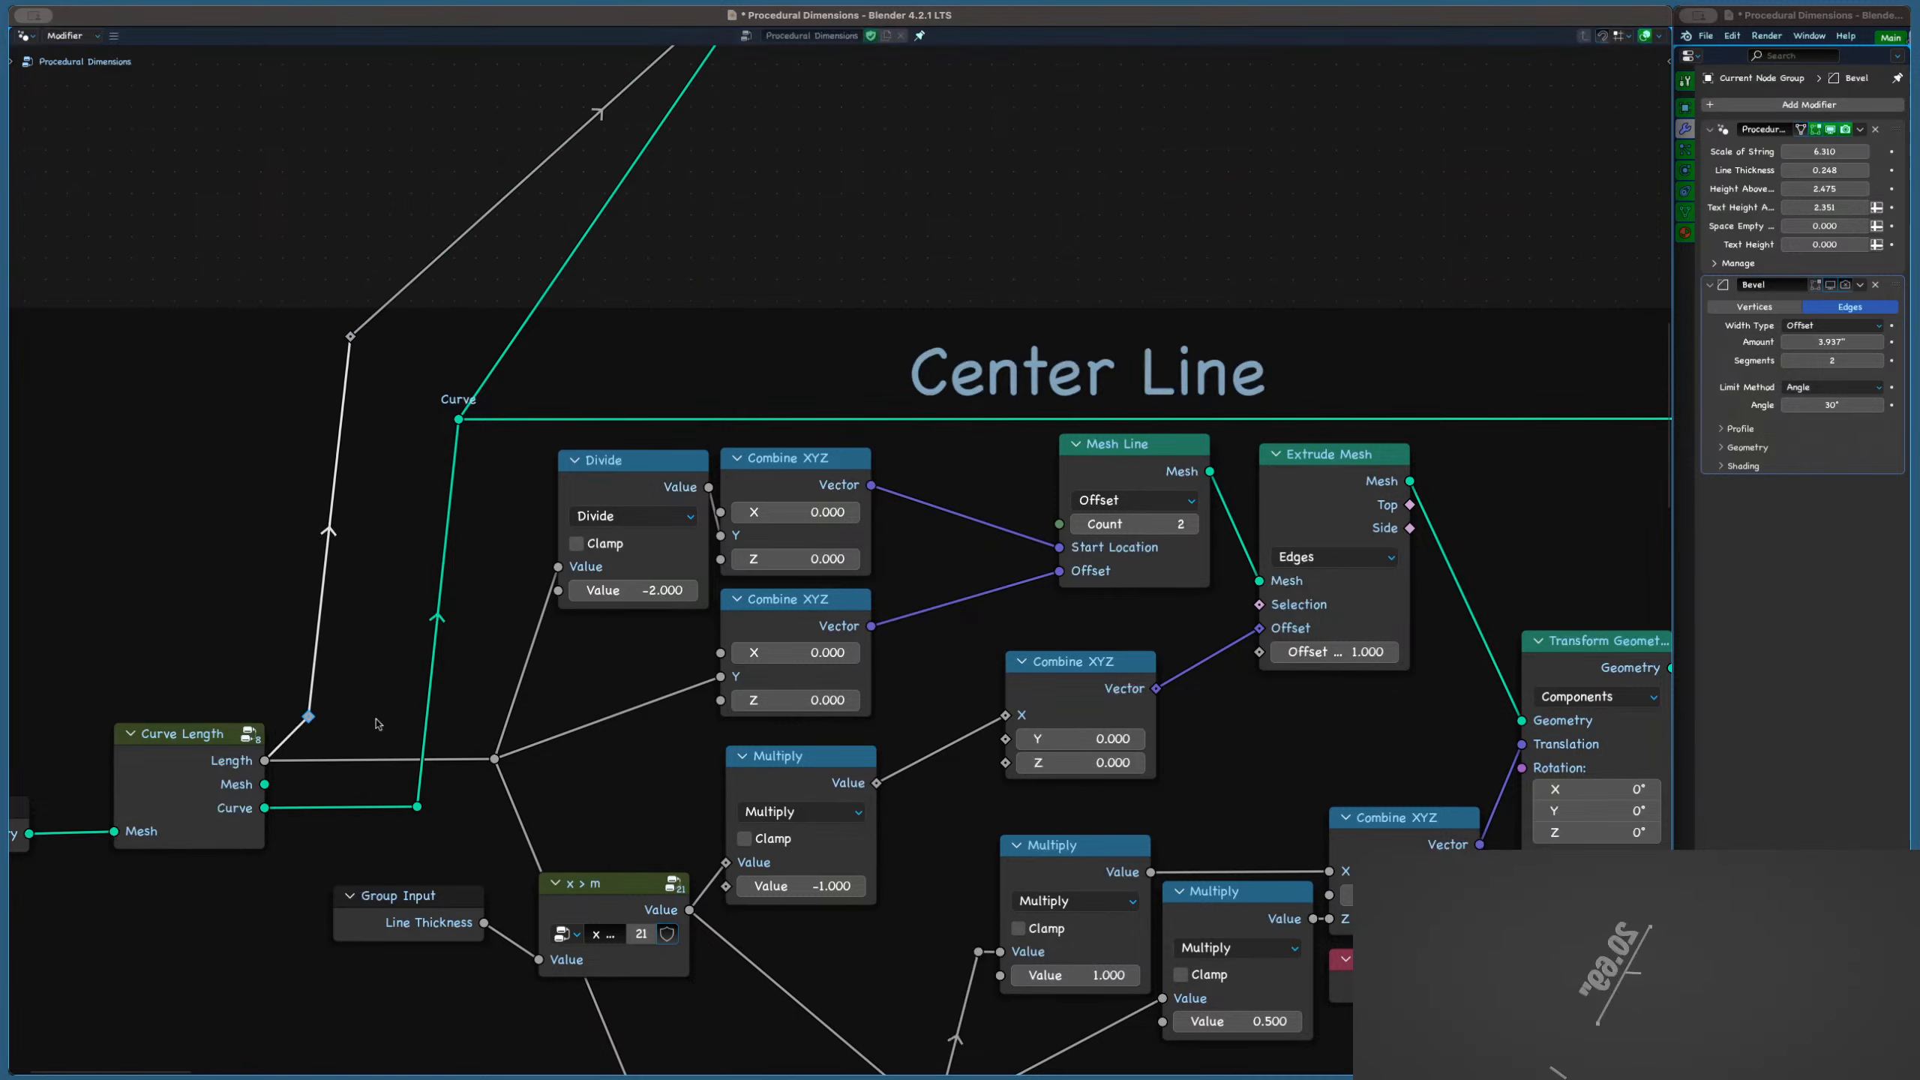
key("ctrl+s")
Shift the reroute at the bend of the Length link above Center Line horizontally toward Curve Length
scroll(363, 606, "down", 5)
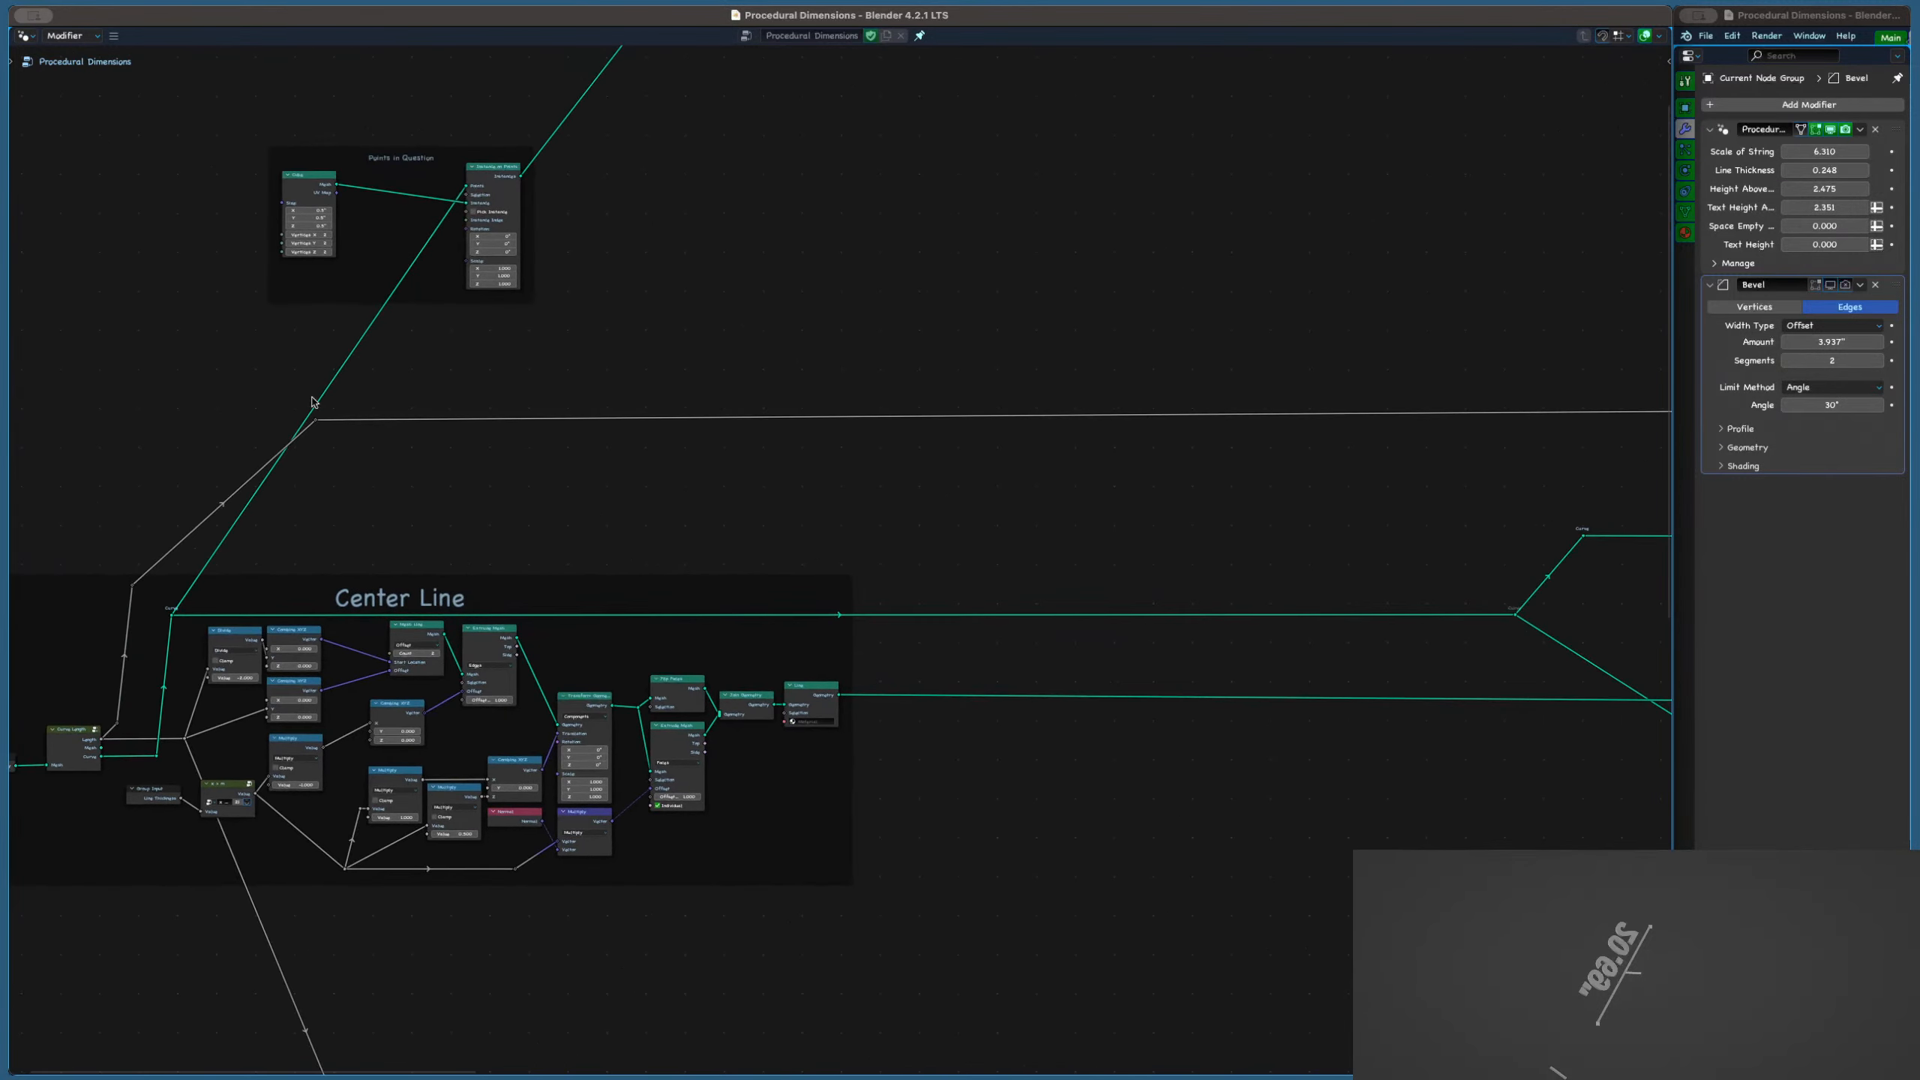
key("g")
key("x")
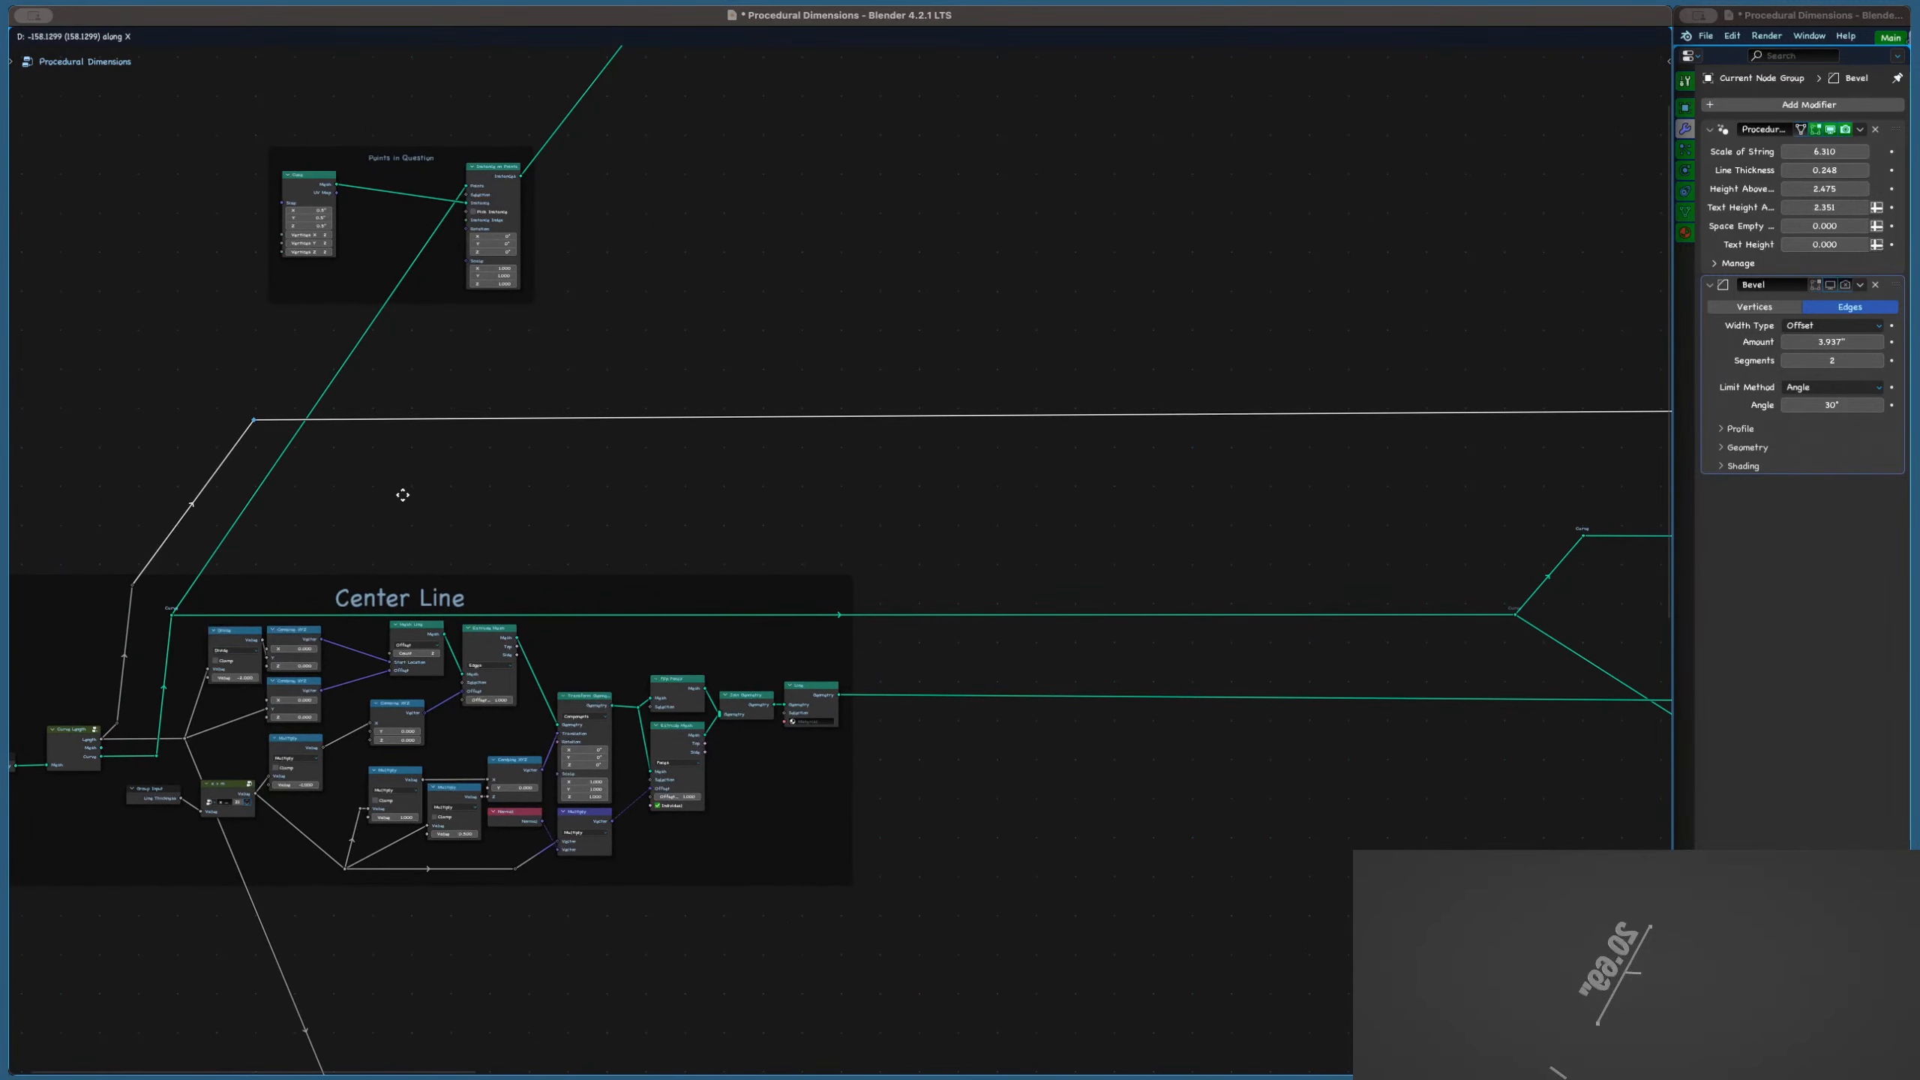
left_click(402, 493)
scroll(184, 500, "up", 4)
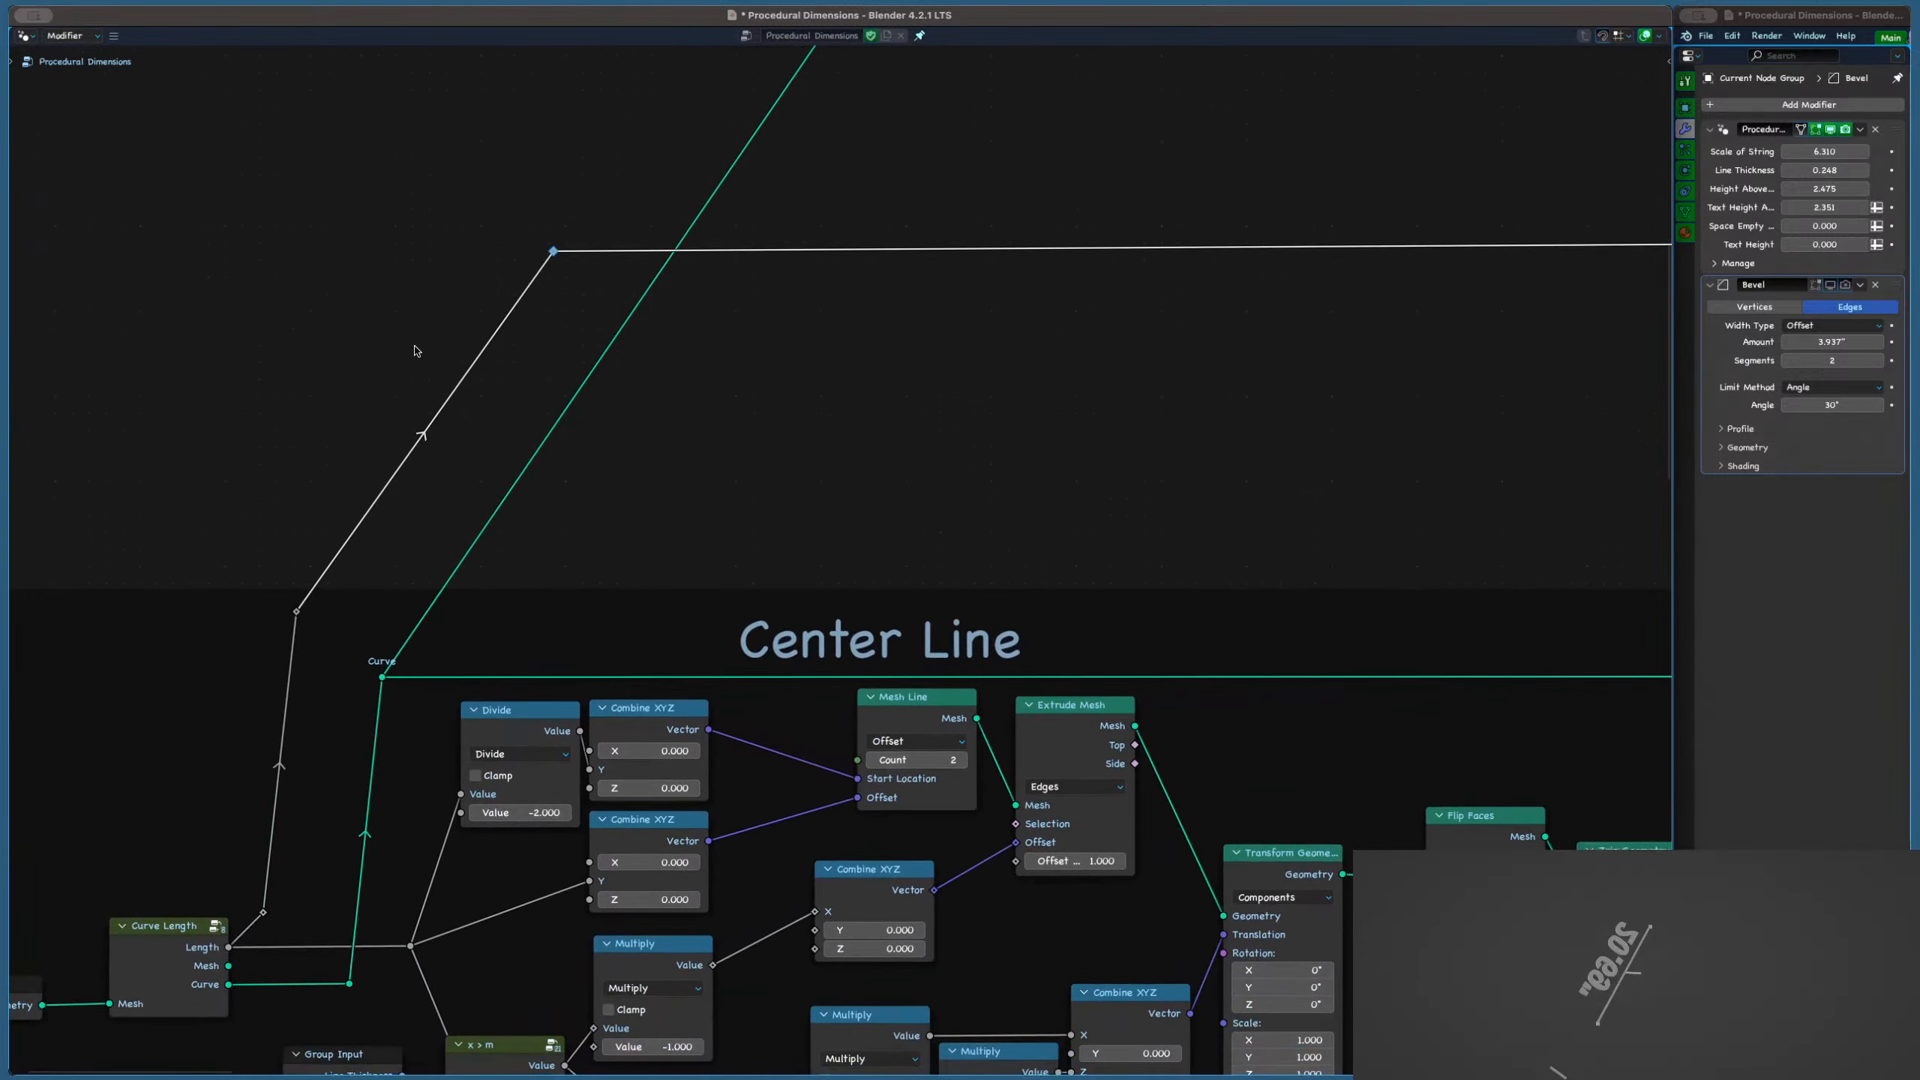
key("g")
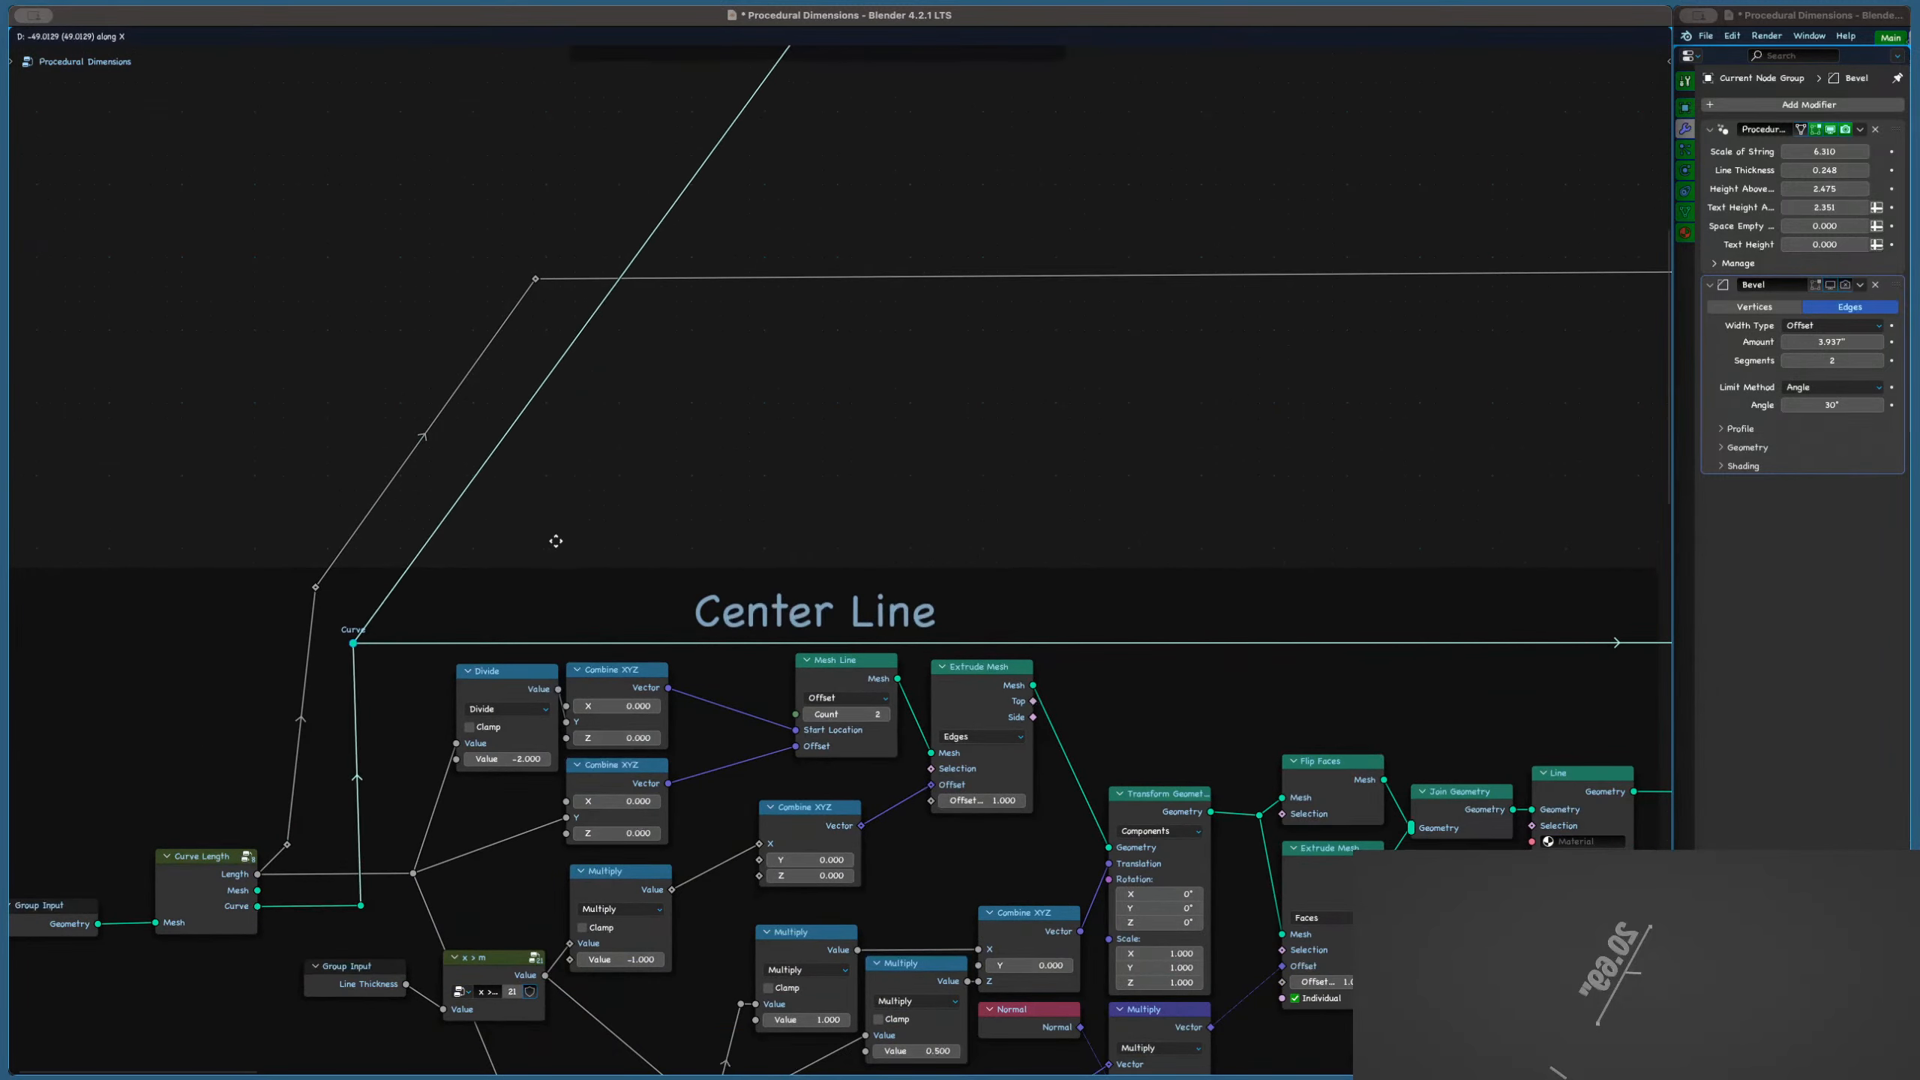
key("Escape")
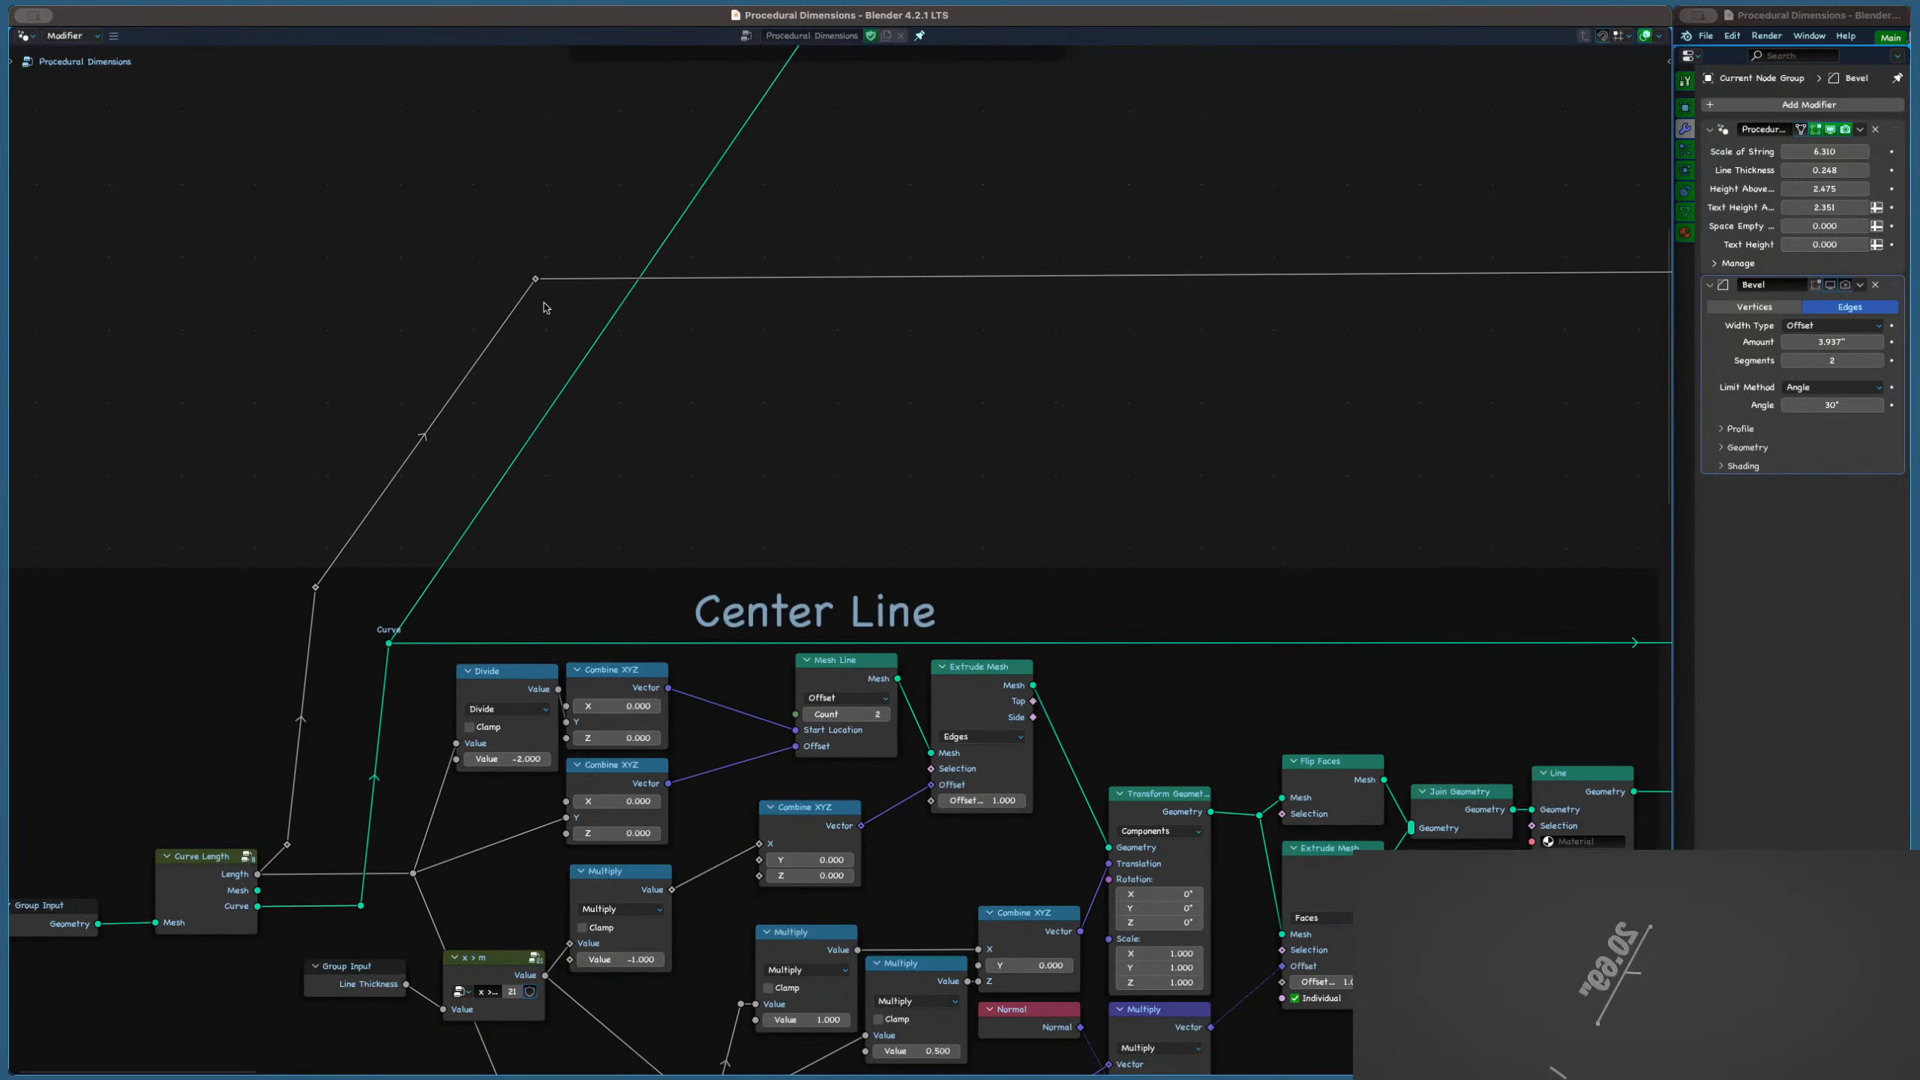
Try to reposition the upper Length reroute between Points in Question and Center Line, and save the file
left_click(529, 286)
key("g")
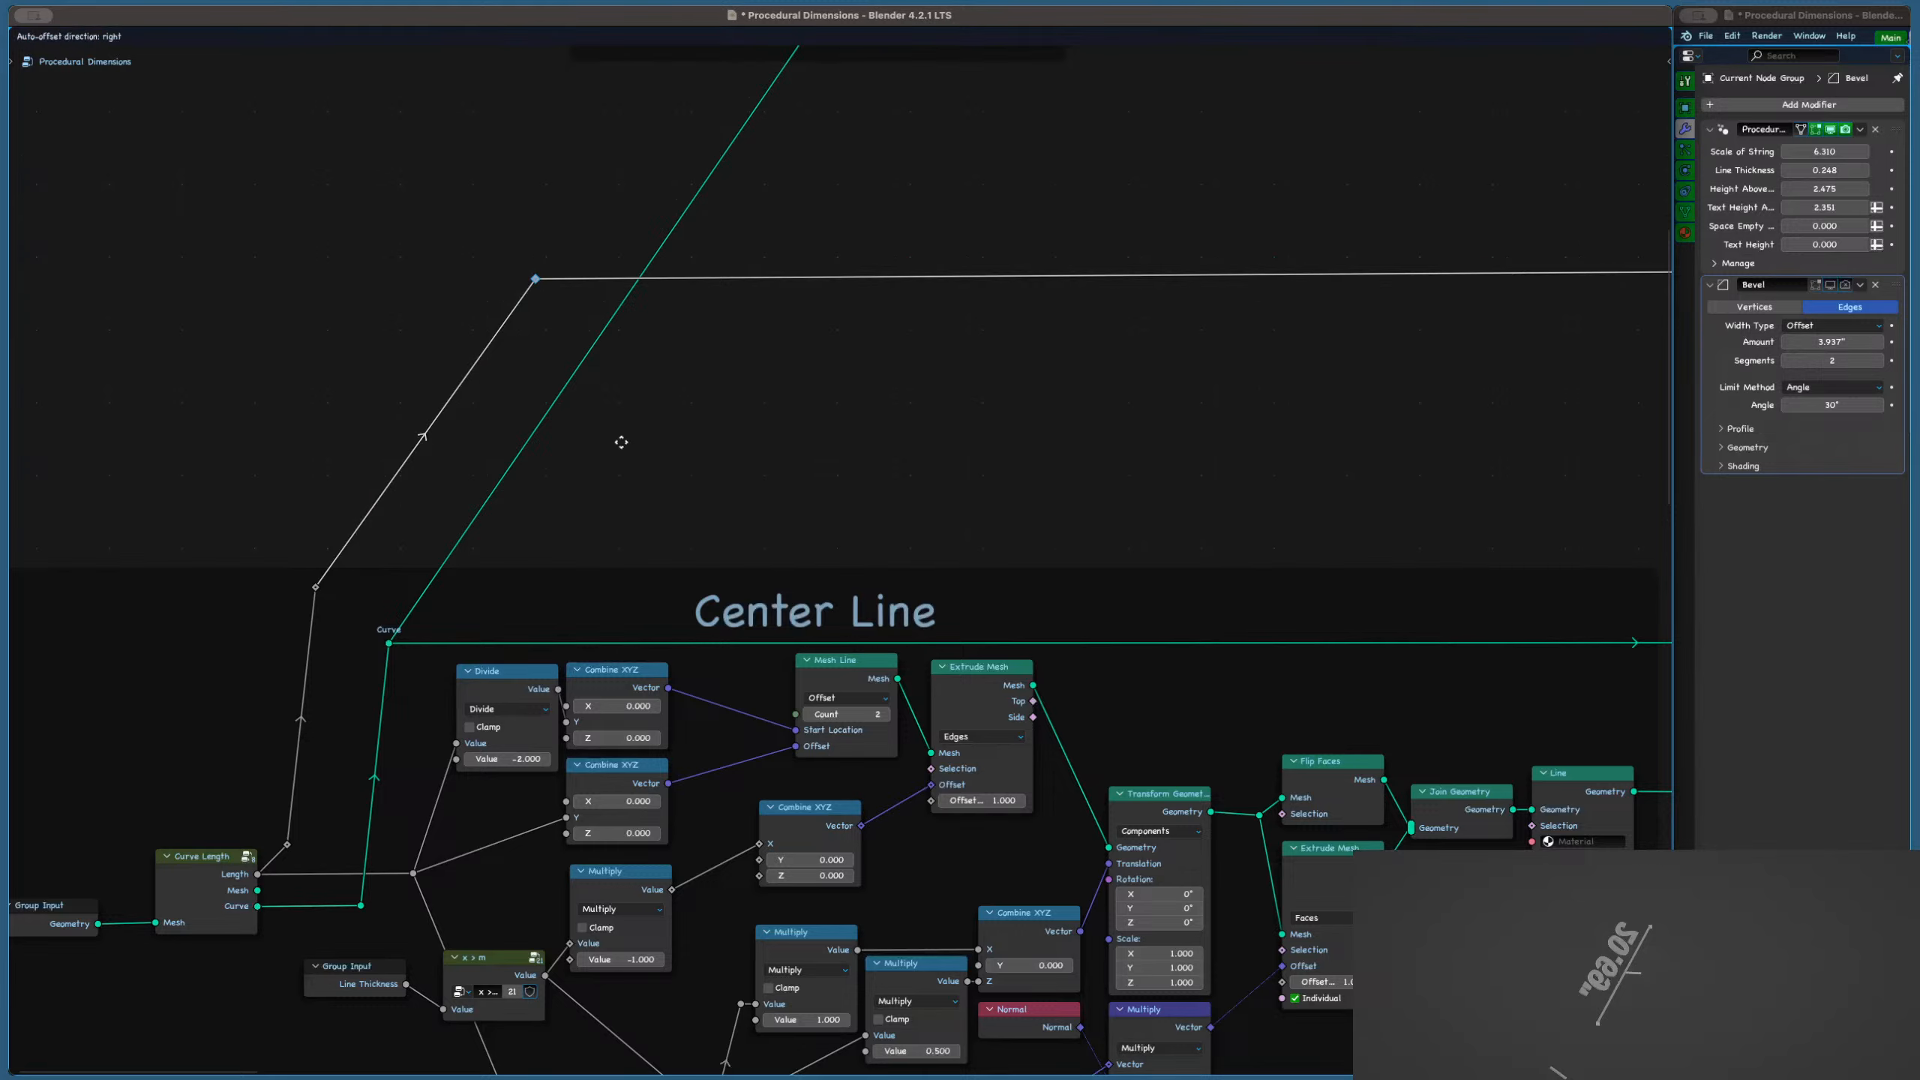
left_click(621, 443)
left_click(513, 480)
key("ctrl+s")
Shift the reroute level with Curve Length's Curve output horizontally until it sits below the Curve reroute
scroll(682, 475, "down", 5)
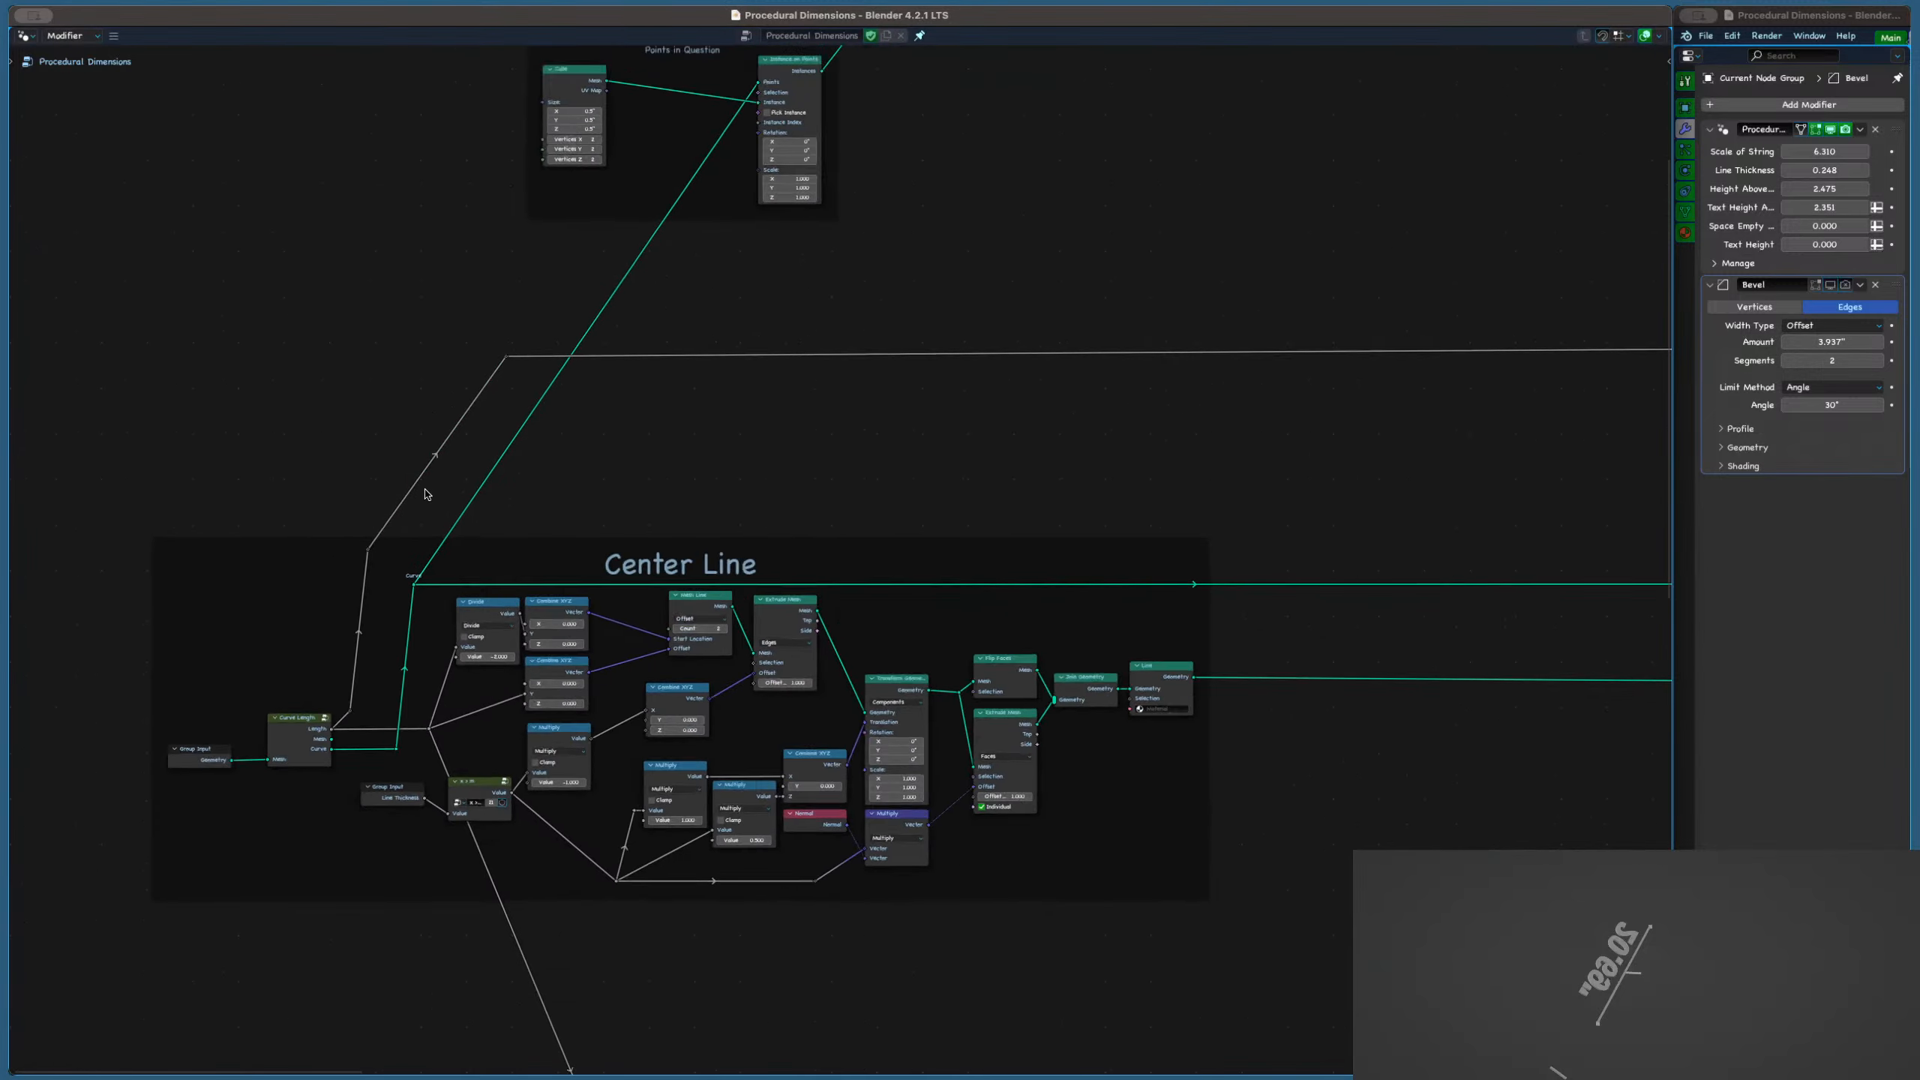
scroll(665, 408, "down", 3)
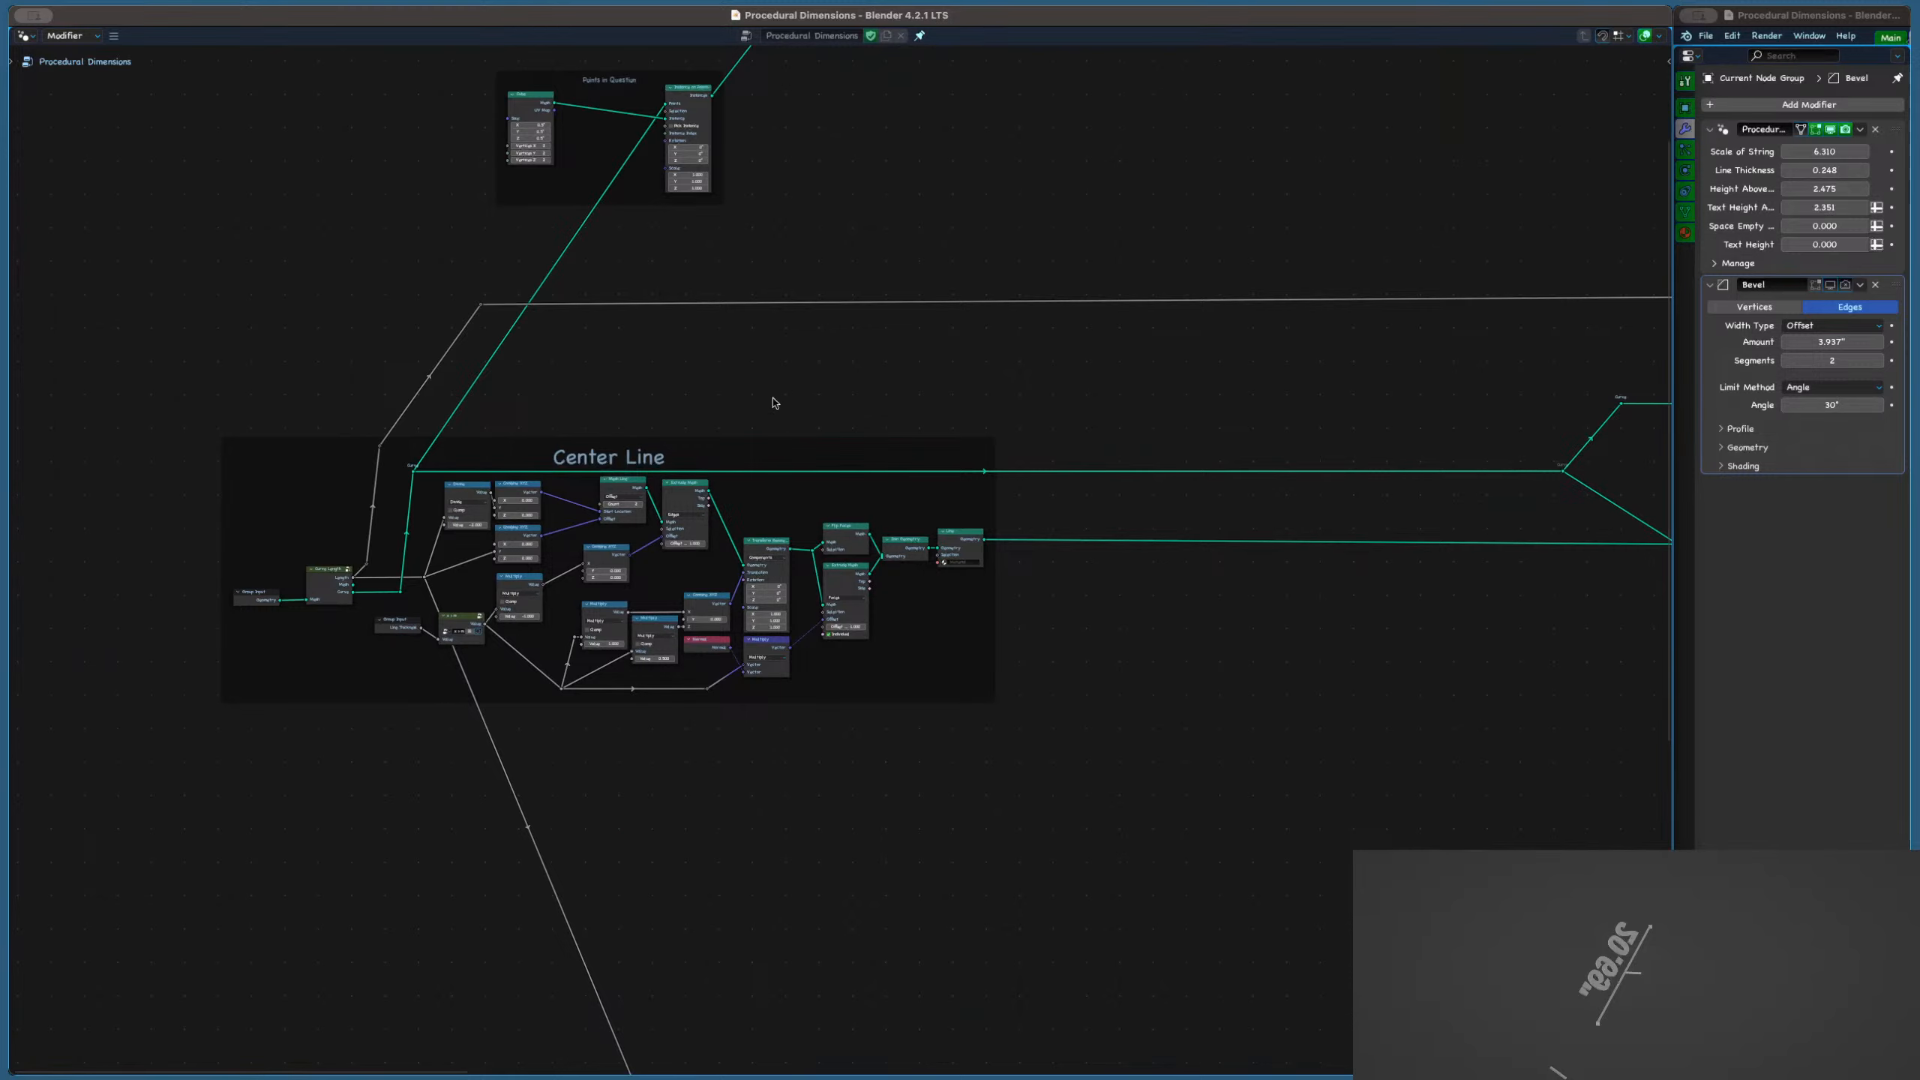
scroll(399, 578, "up", 4)
left_click(402, 608)
key("g")
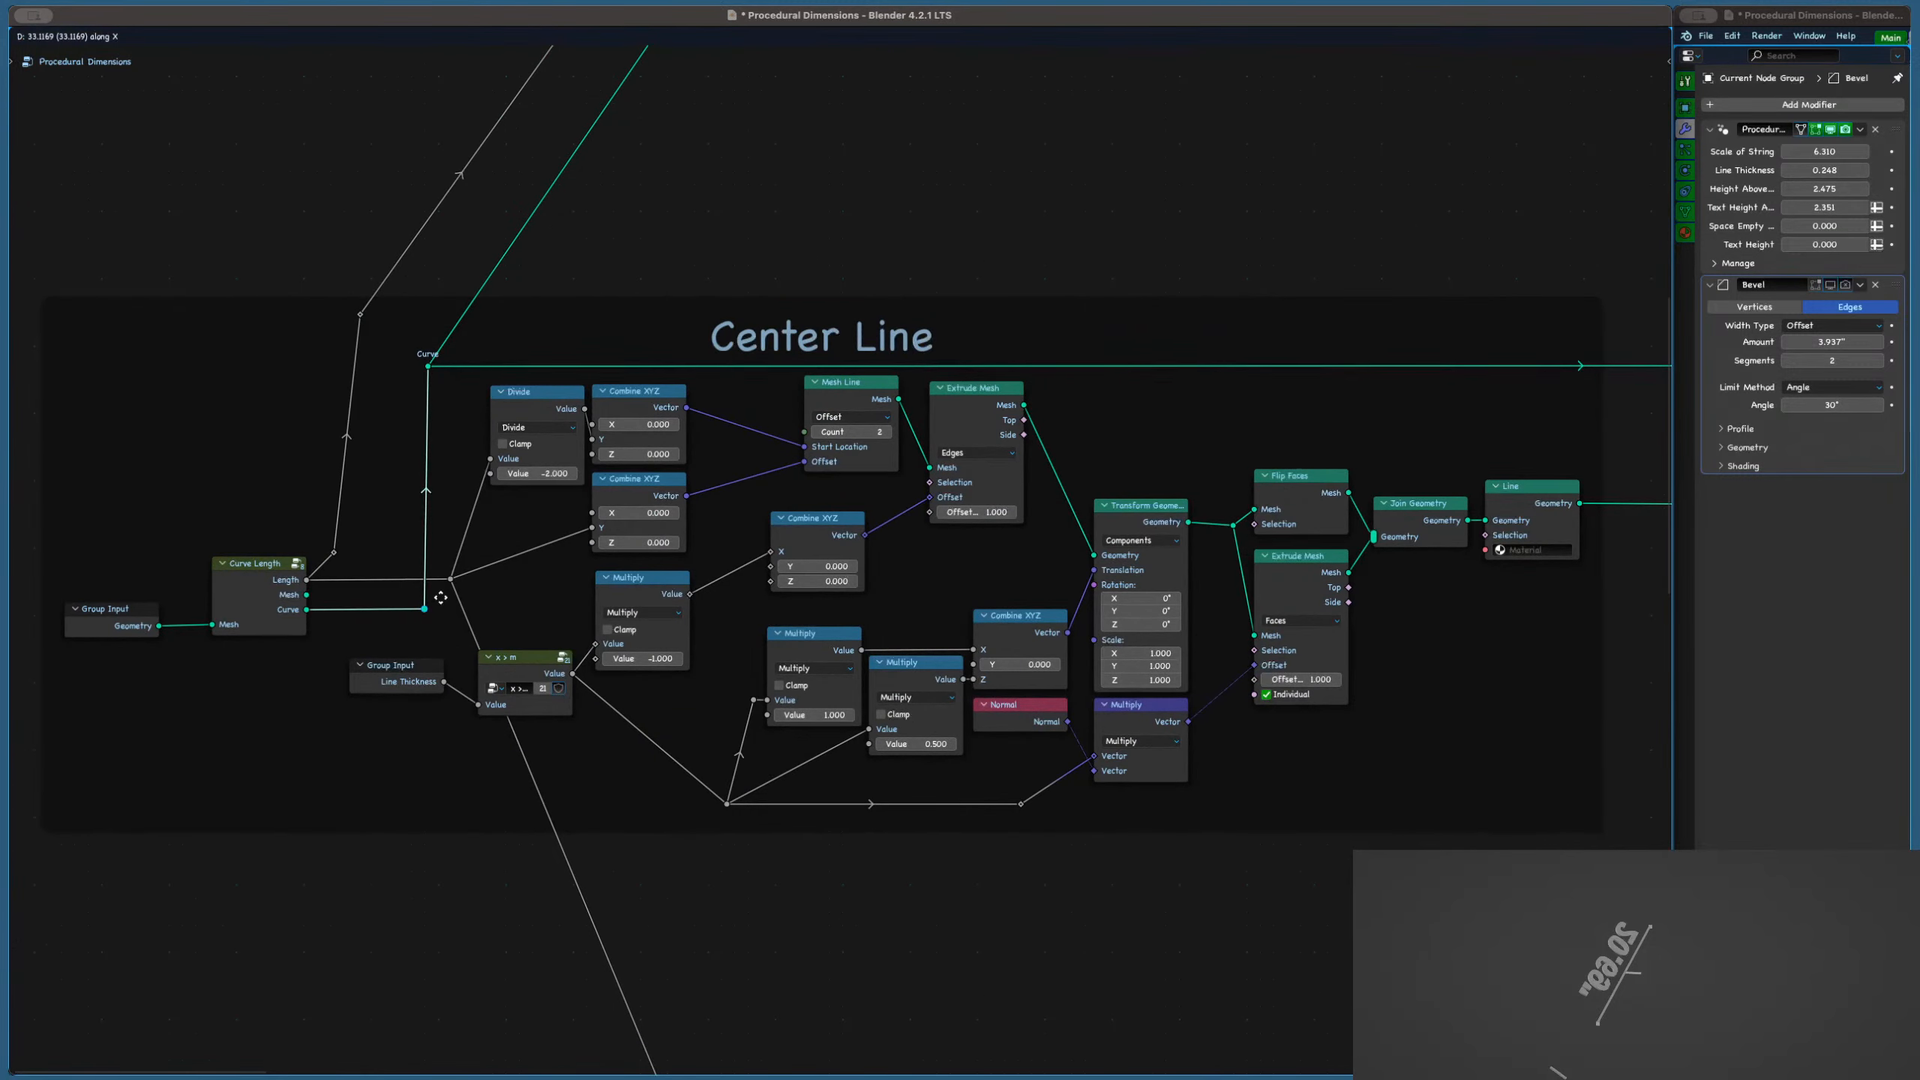
left_click(441, 597)
Shift the Length reroute beside Curve Length horizontally until it sits below the next reroute of the Length link
left_click(331, 553)
key("g")
key("x")
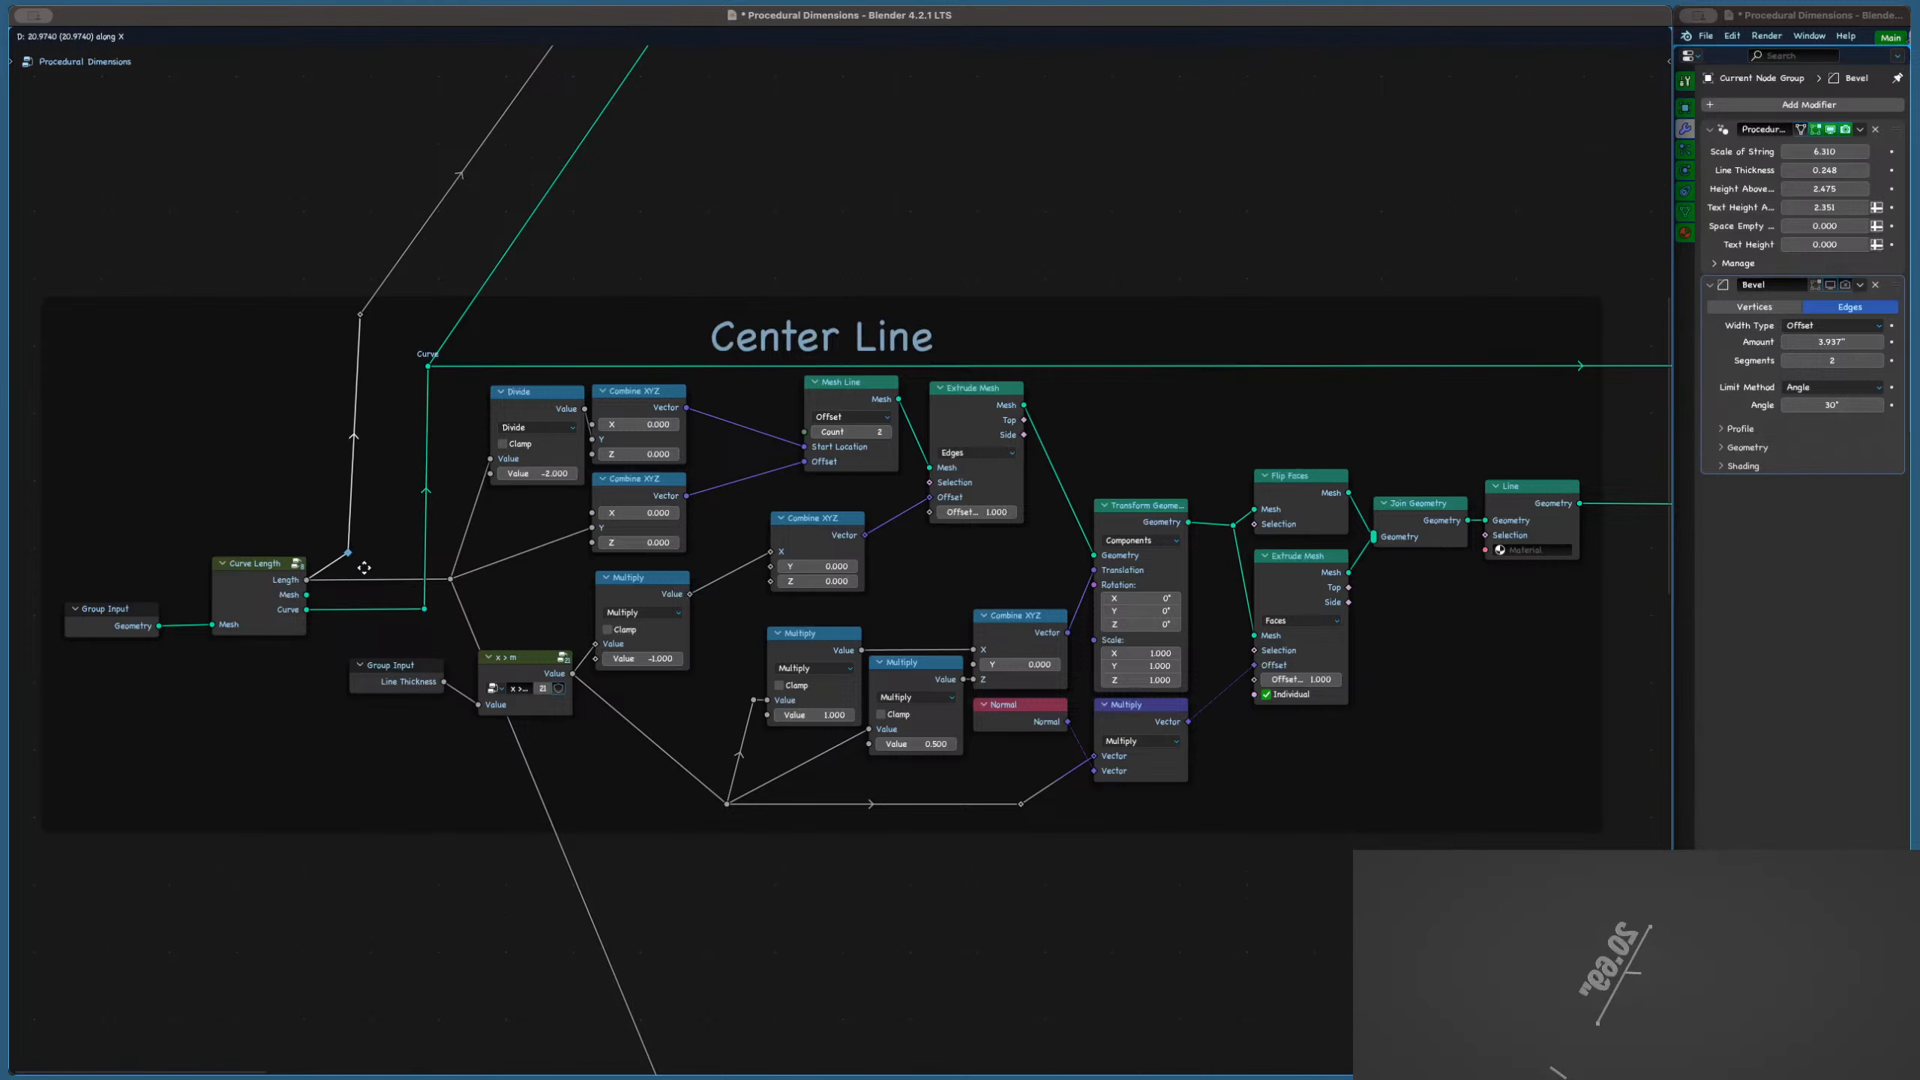
left_click(367, 562)
left_click(378, 488)
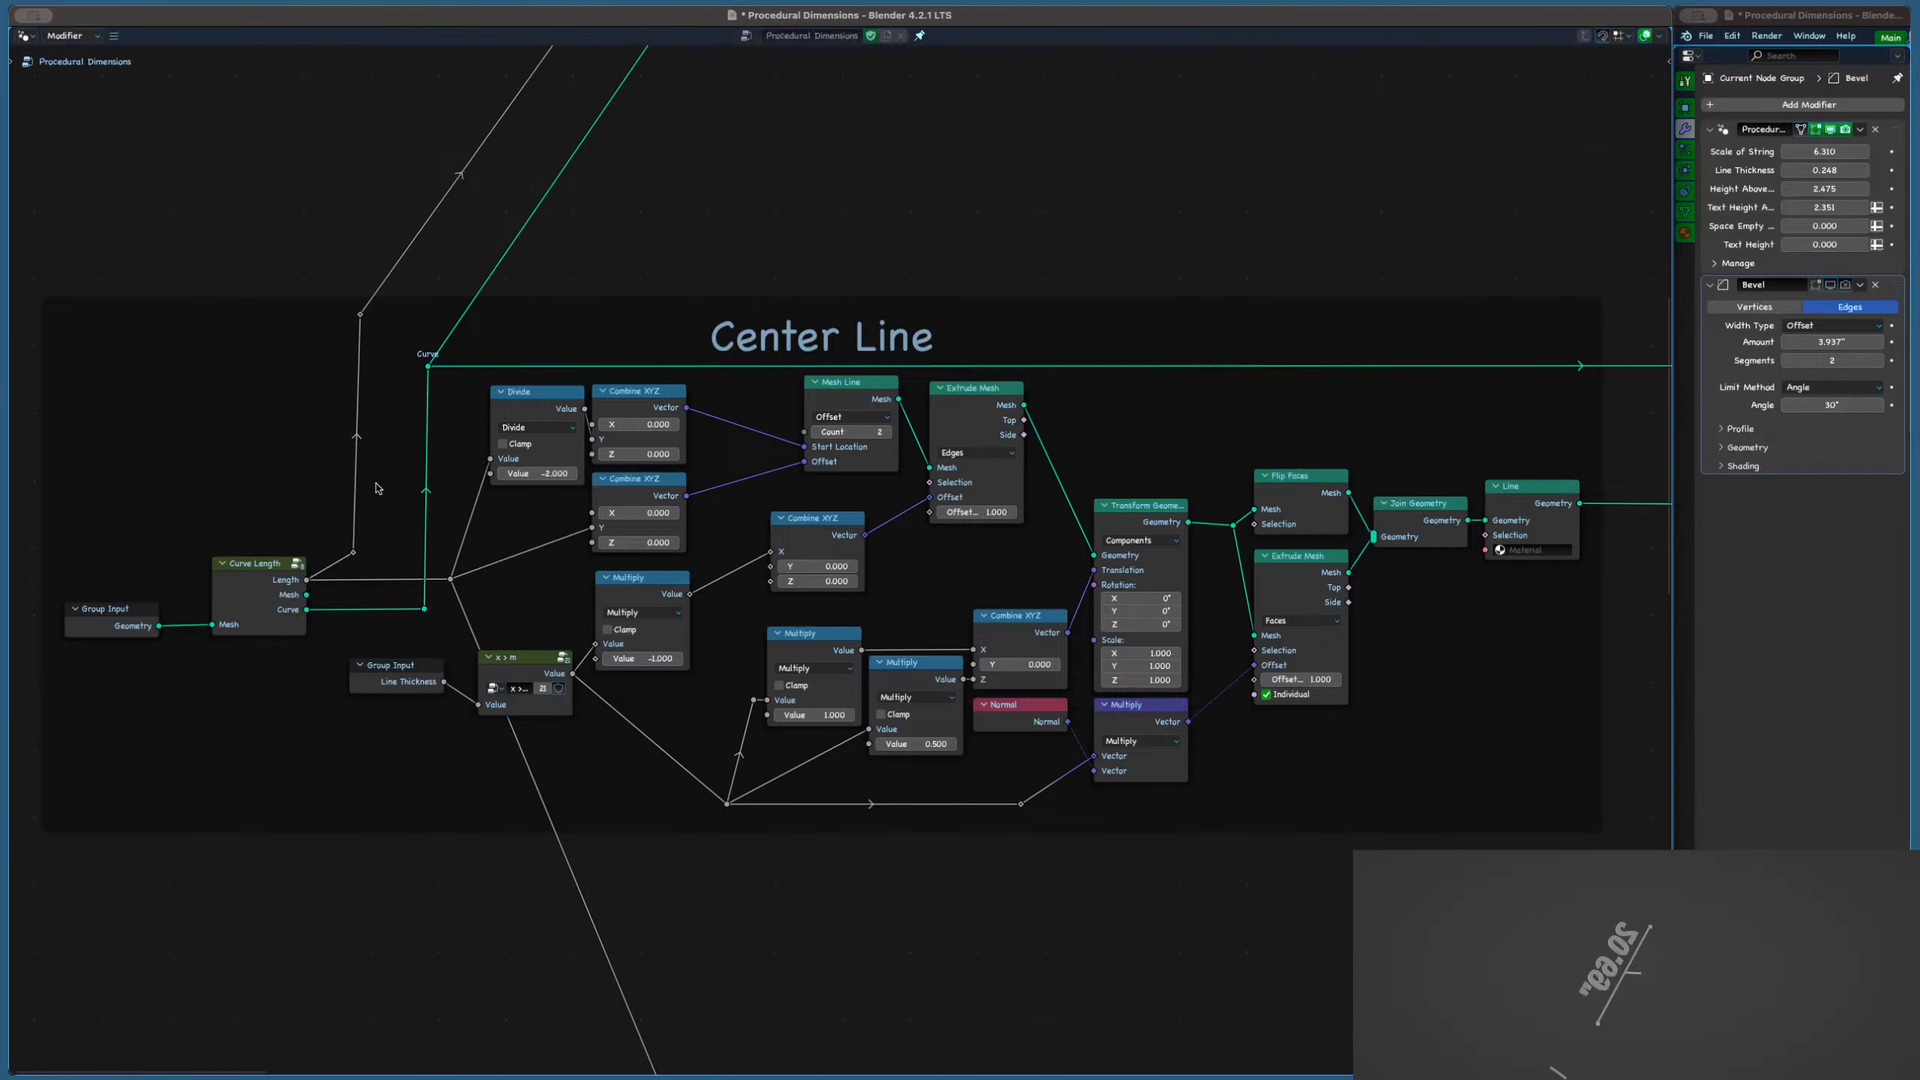
Label the reroute at the top edge of the Center Line frame as Length
left_click(362, 314)
key("F2")
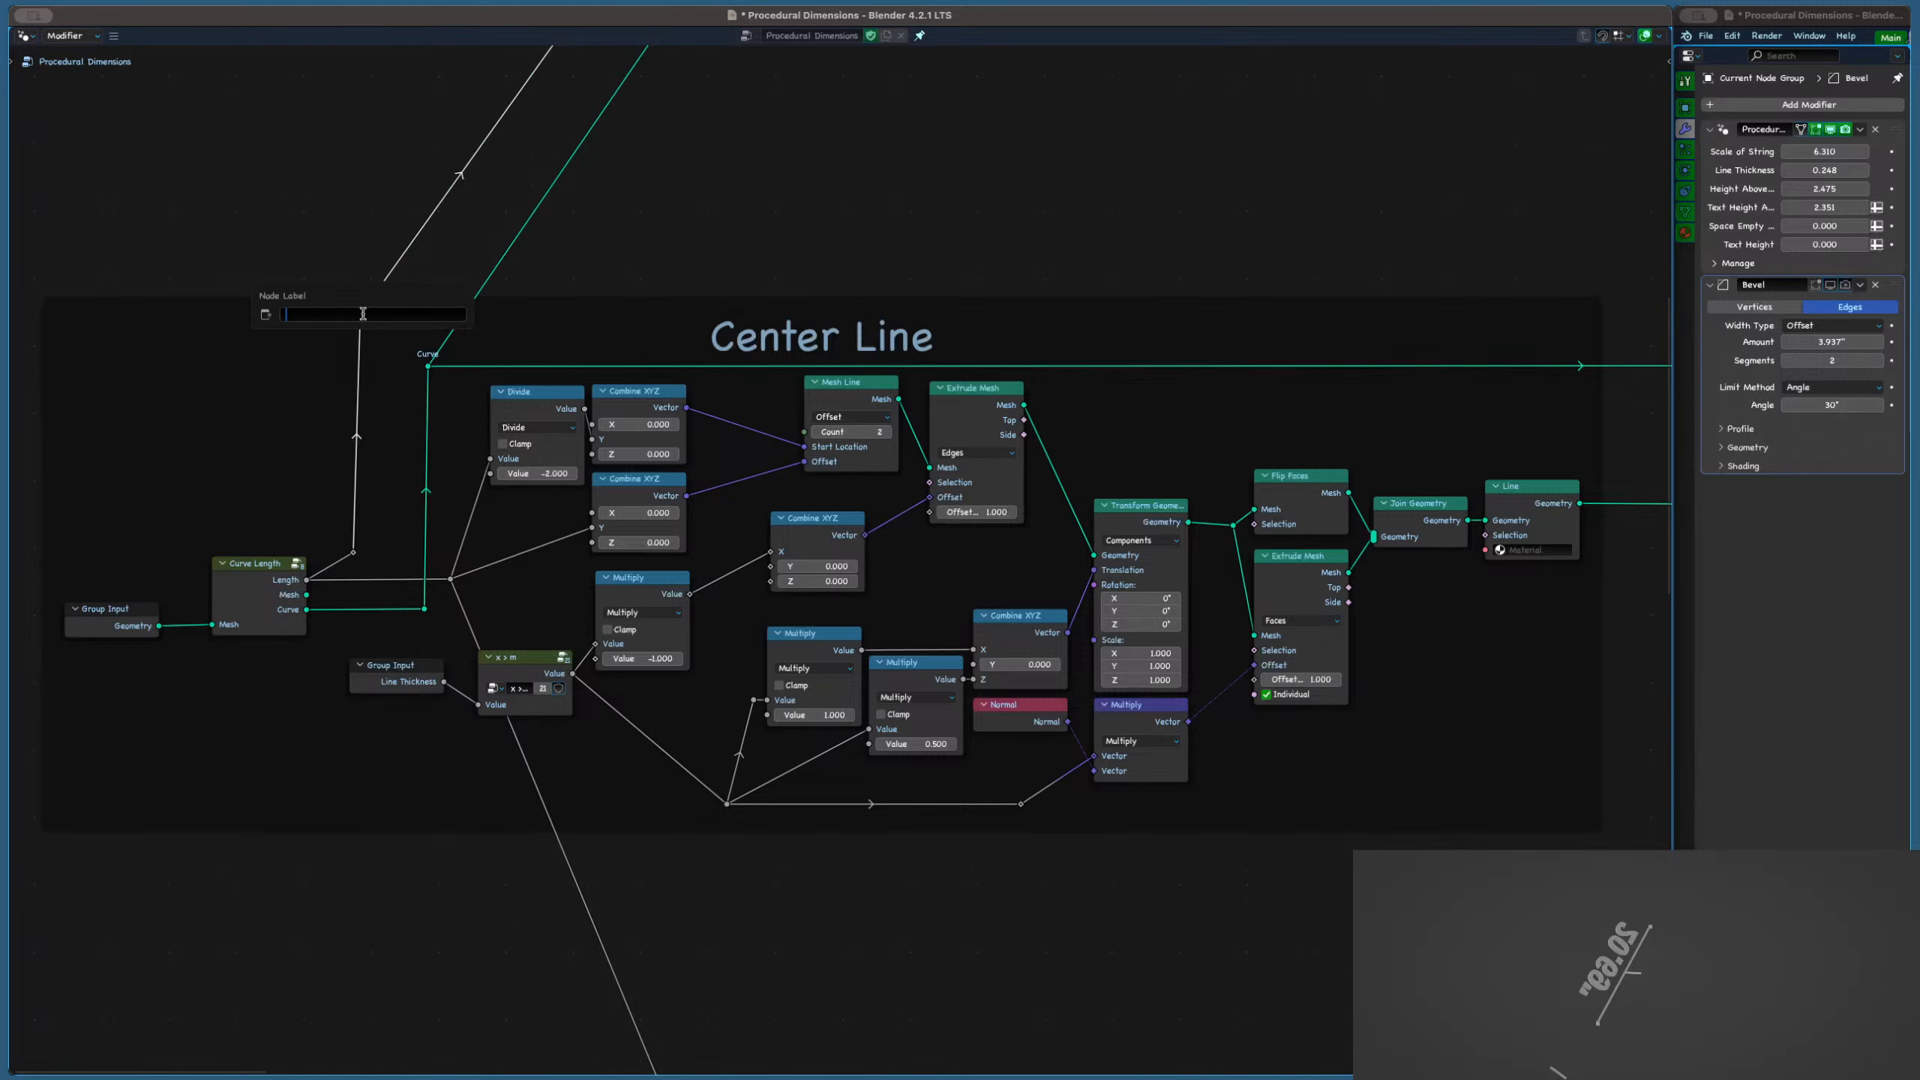
key("Return")
Add three reroutes along the long Length link that runs from above Center Line toward the magenta frame
scroll(381, 343, "down", 10)
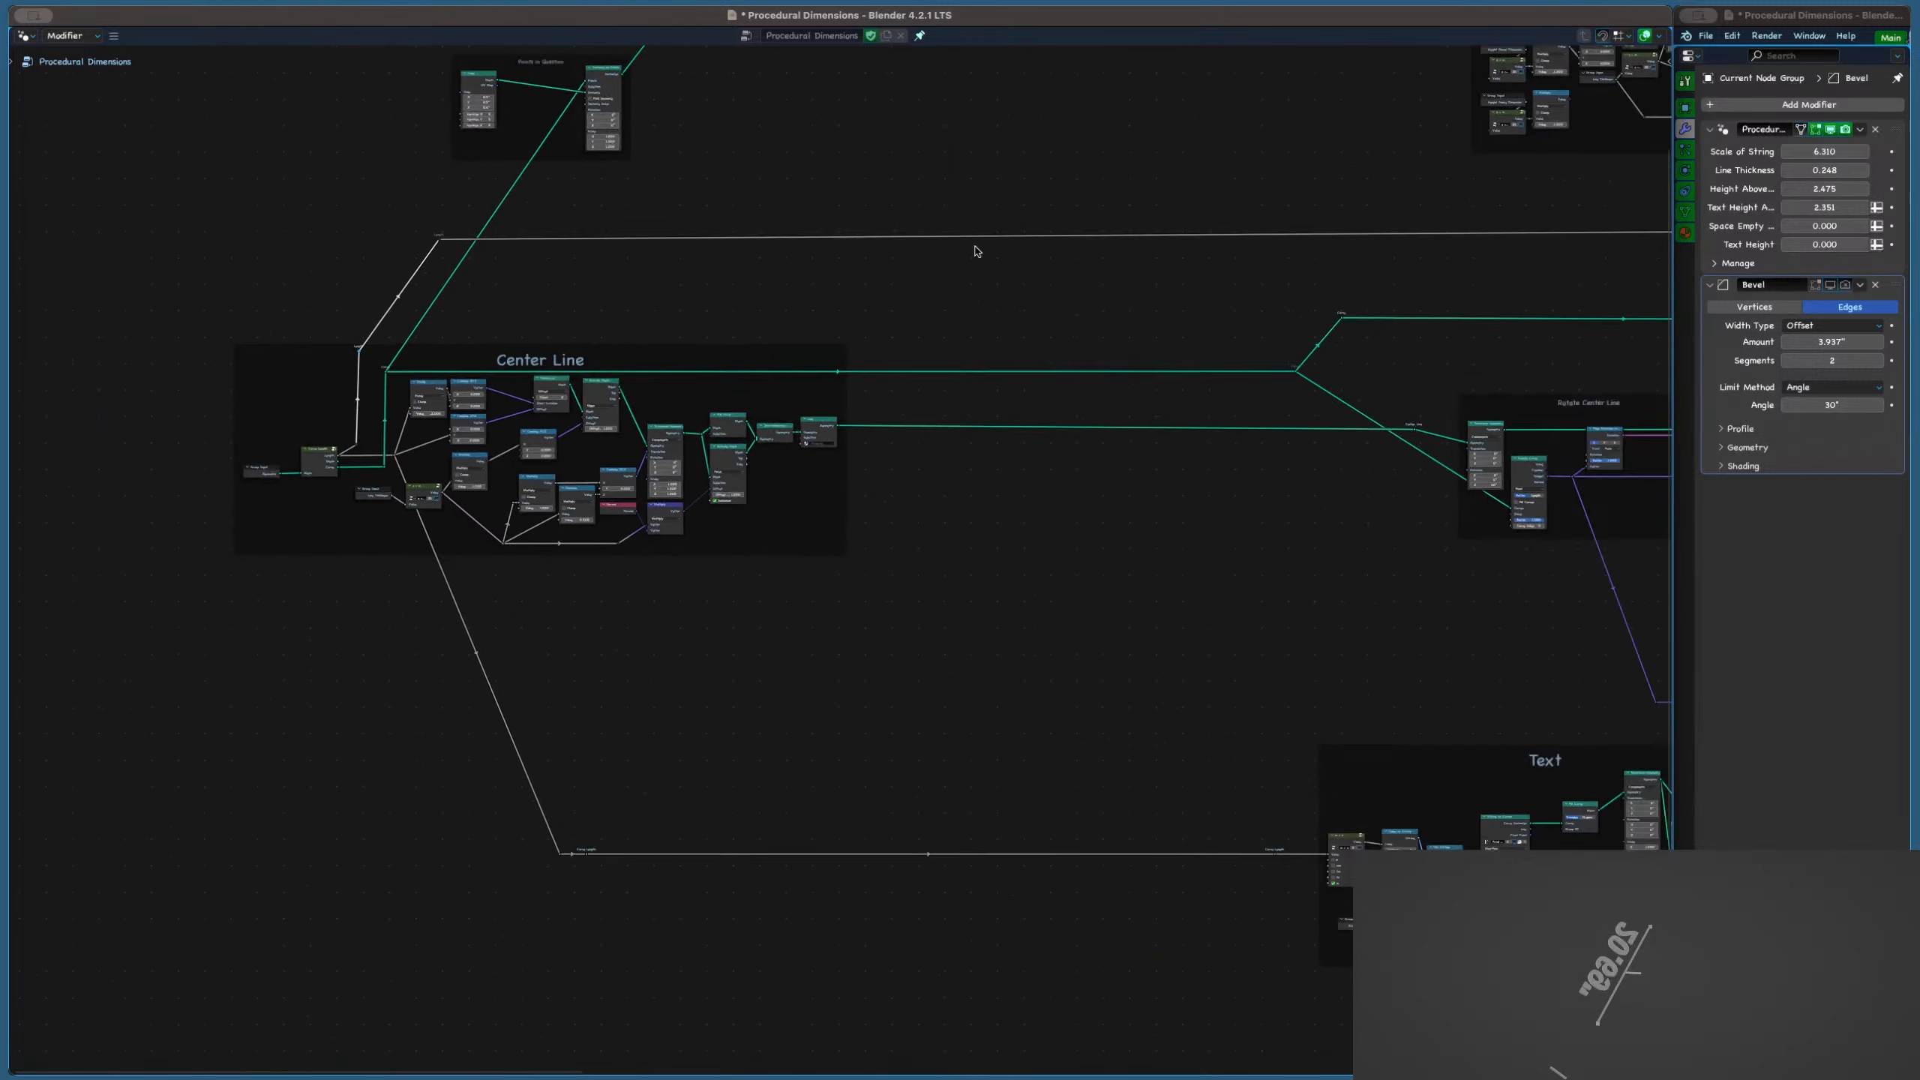
middle_click_drag(1640, 248, 1300, 272)
scroll(669, 315, "up", 4)
scroll(669, 314, "up", 1)
scroll(680, 302, "down", 2)
middle_click_drag(423, 309, 880, 369)
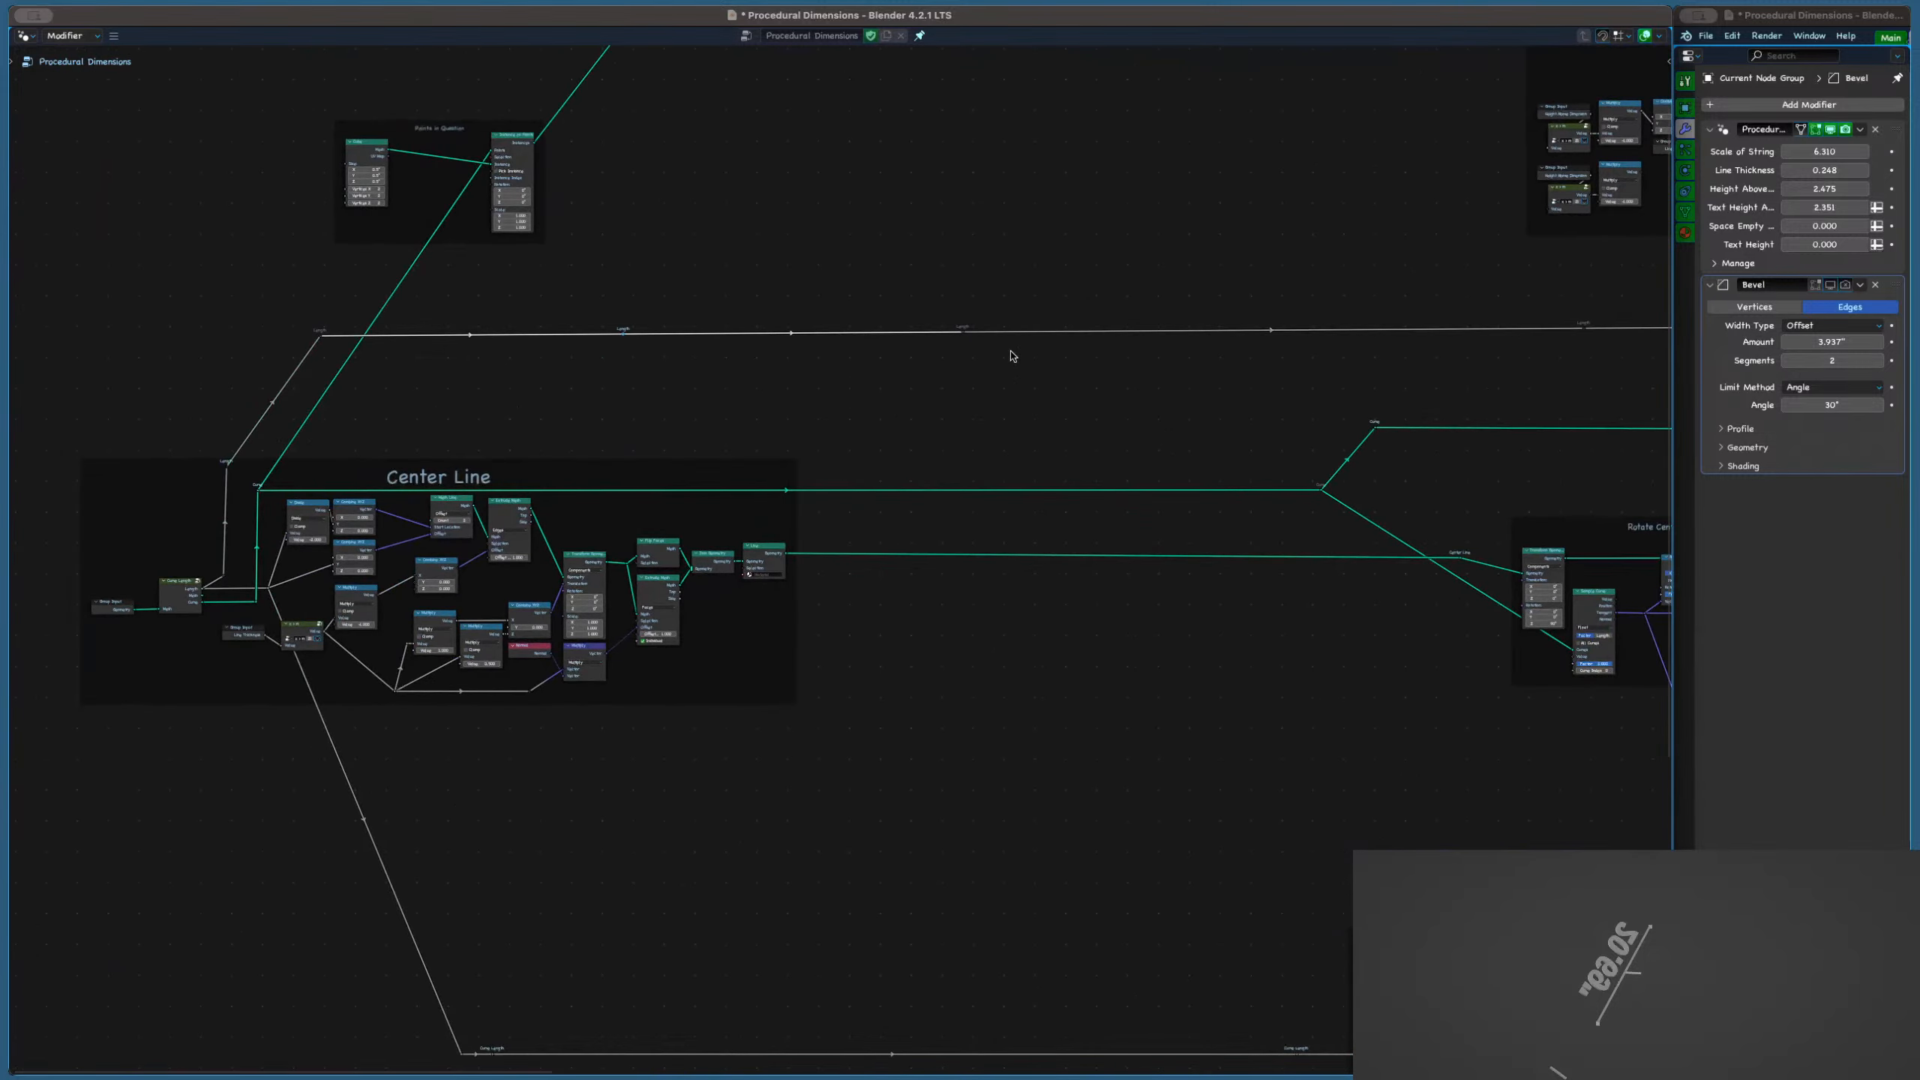
Shift the Length reroute nearest the magenta frame horizontally past the frame, just before the Multiply node feeding Combine XYZ
middle_click_drag(1202, 357, 568, 291)
middle_click_drag(1171, 259, 602, 323)
scroll(602, 327, "up", 3)
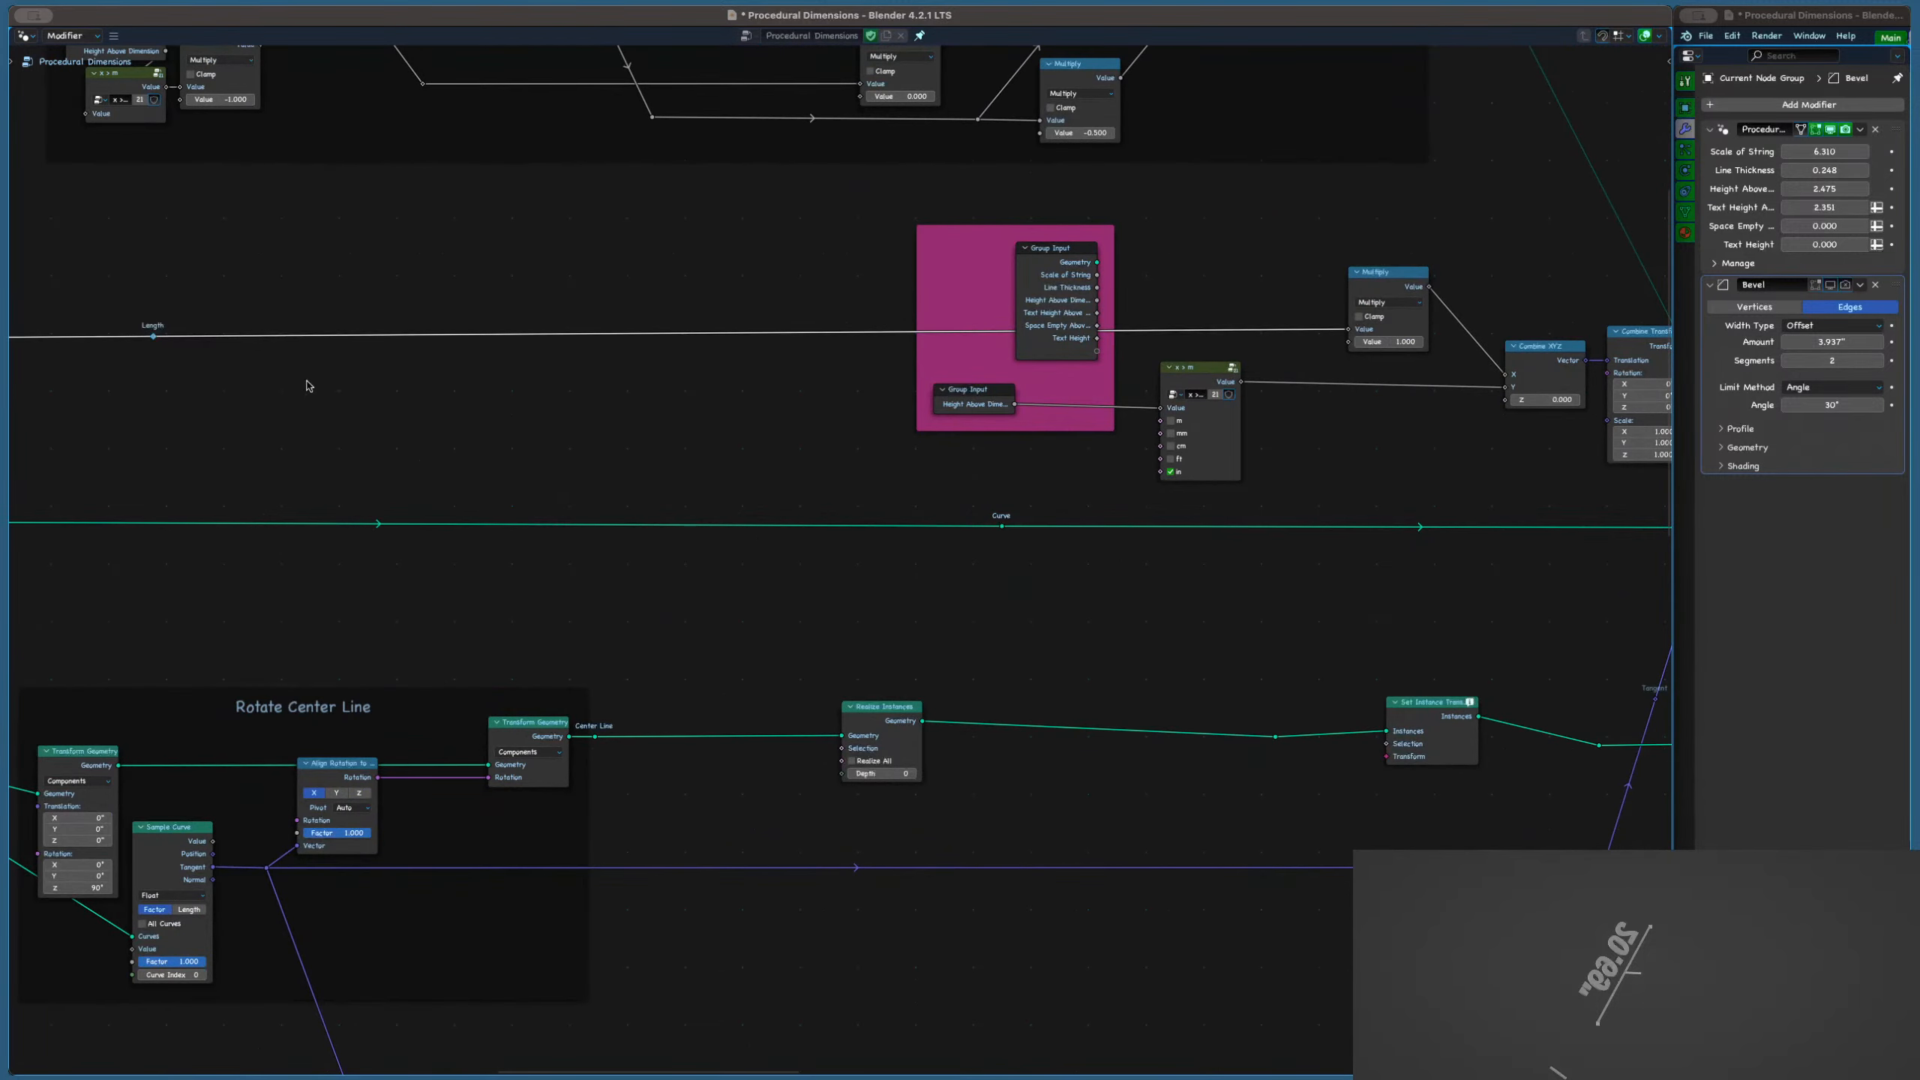
middle_click_drag(1185, 338, 673, 366)
middle_click_drag(516, 393, 855, 350)
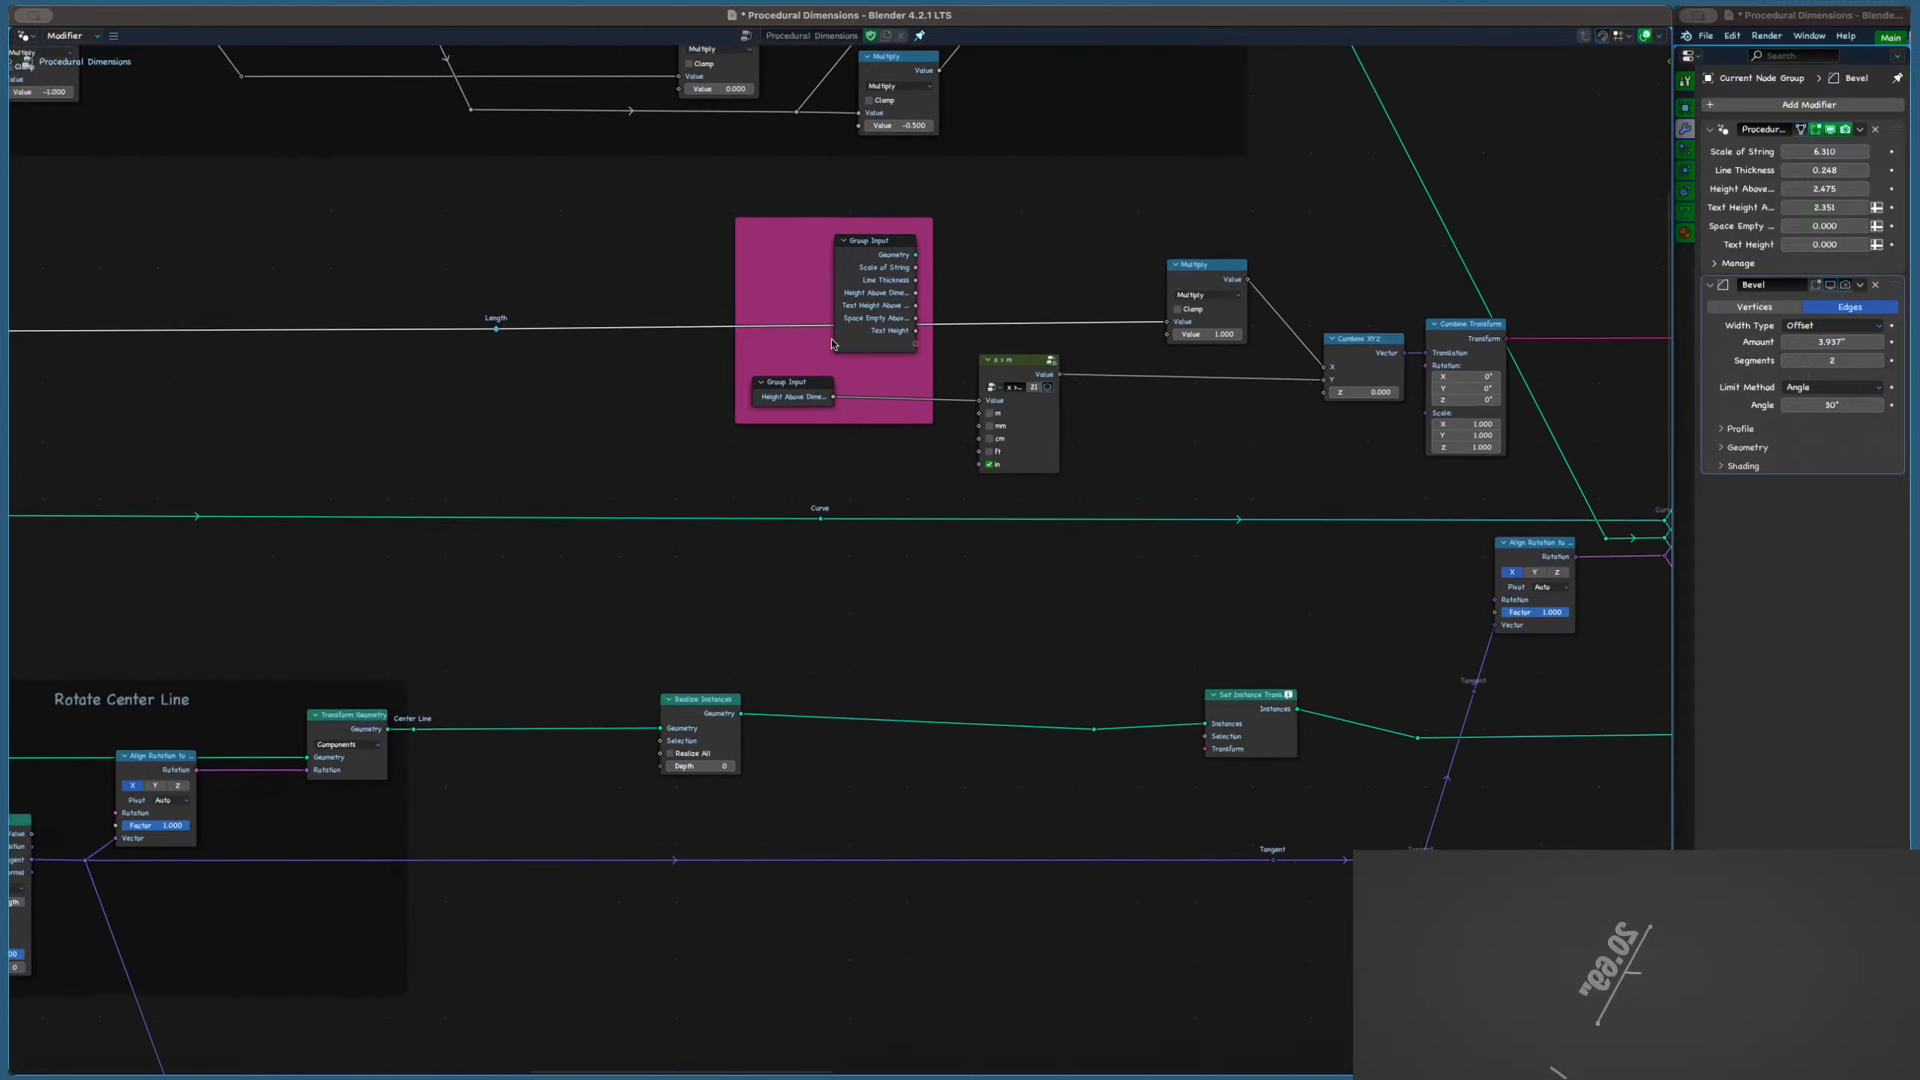
scroll(931, 331, "down", 2)
key("g")
key("x")
left_click(1002, 397)
Add another reroute to the Length link above Rotate Center Line and save the file
middle_click_drag(683, 418, 1180, 394)
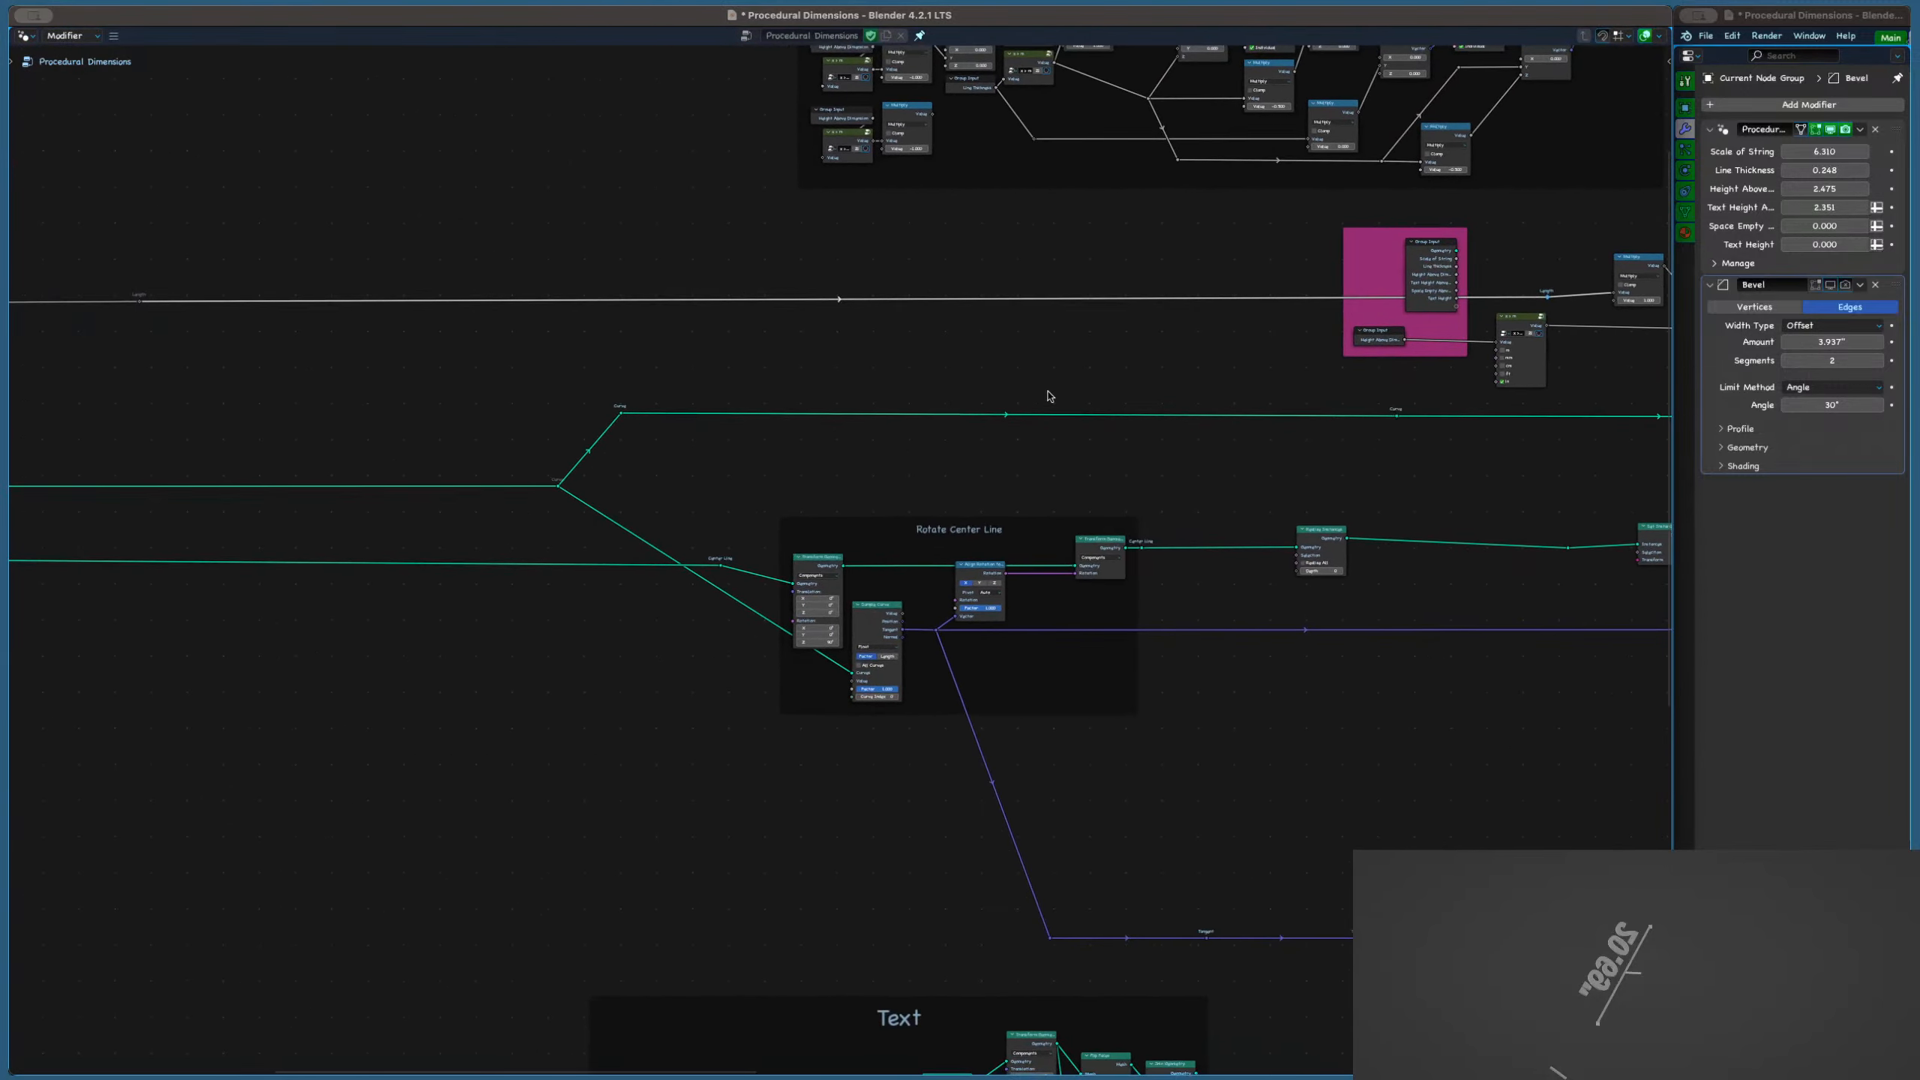
right_click_drag(852, 327, 852, 333, "shift")
middle_click_drag(988, 339, 254, 385)
scroll(952, 326, "up", 9)
key("super+s")
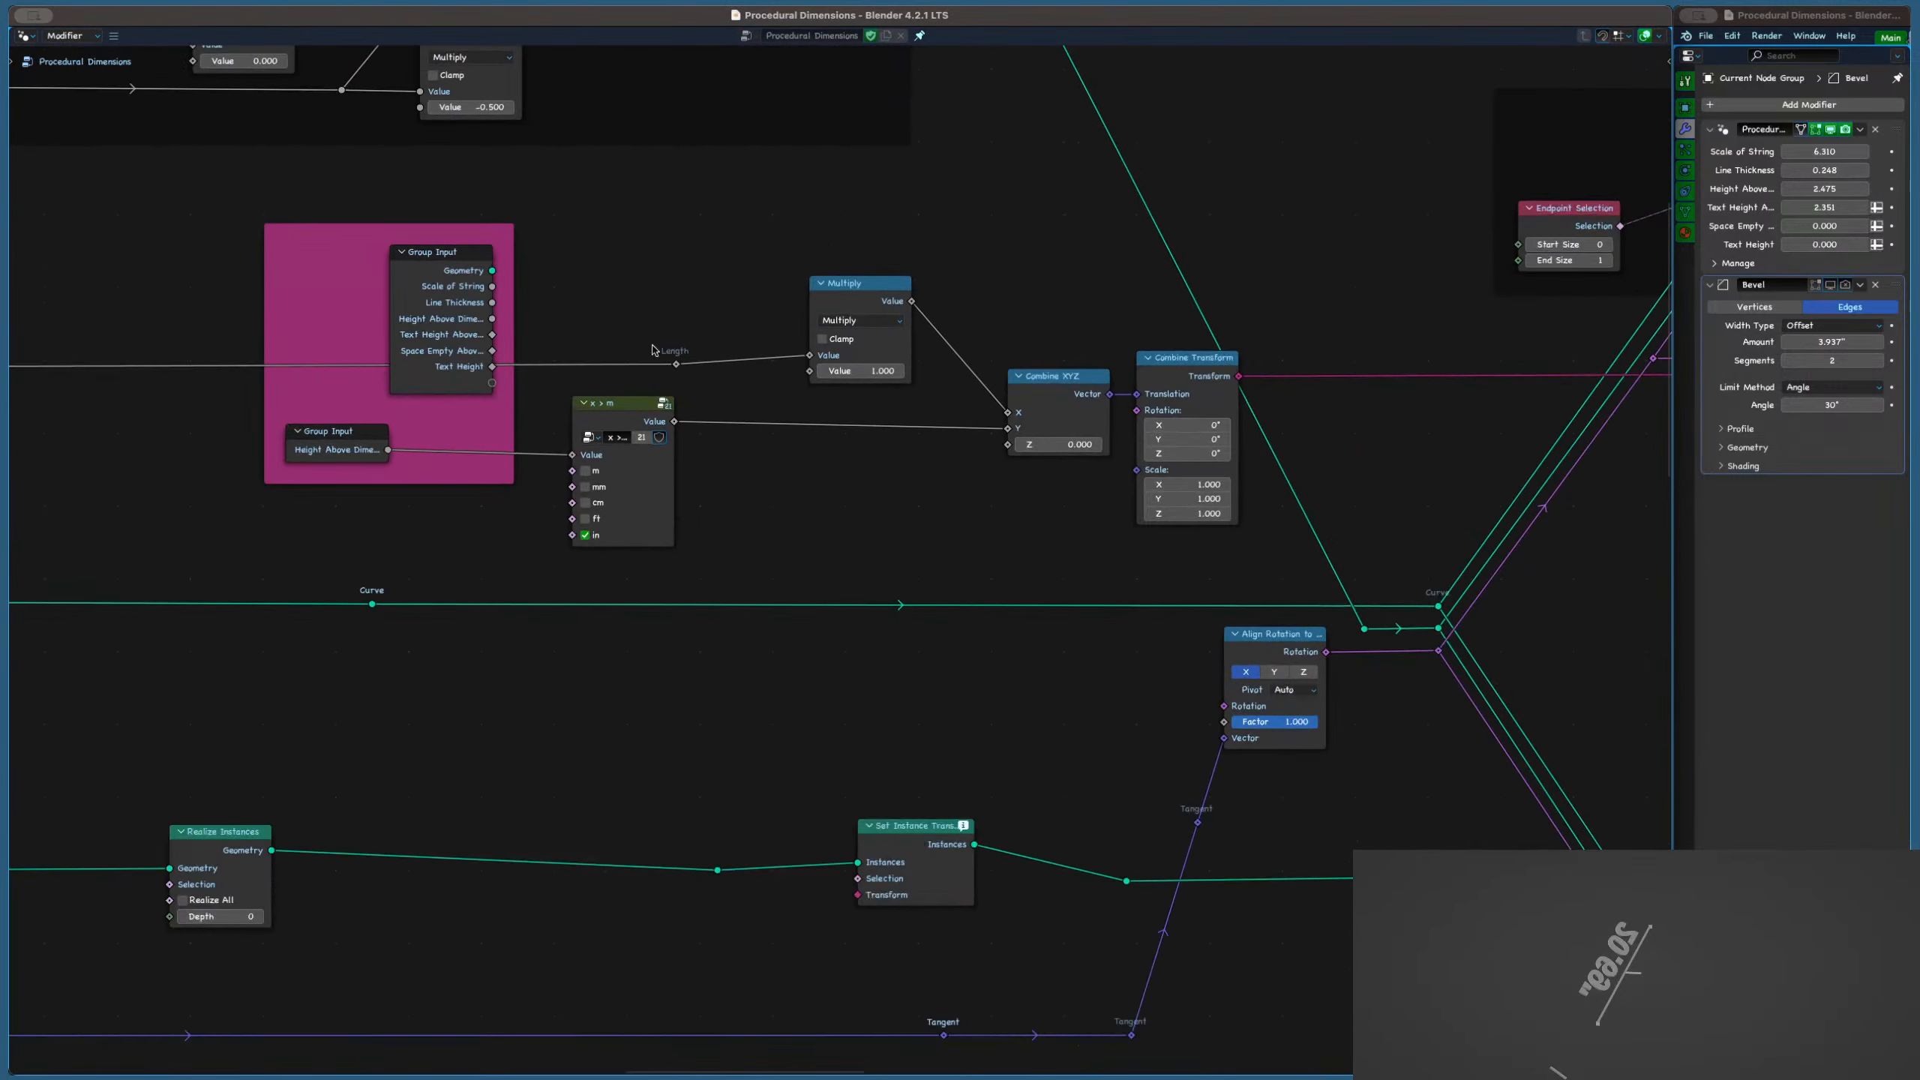
Switch the Multiply node fed by Length to Divide and set its second value to 2
middle_click_drag(687, 372, 802, 354)
scroll(814, 357, "up", 6)
left_click(781, 336)
scroll(782, 339, "down", 6)
left_click(806, 290)
scroll(959, 304, "up", 7)
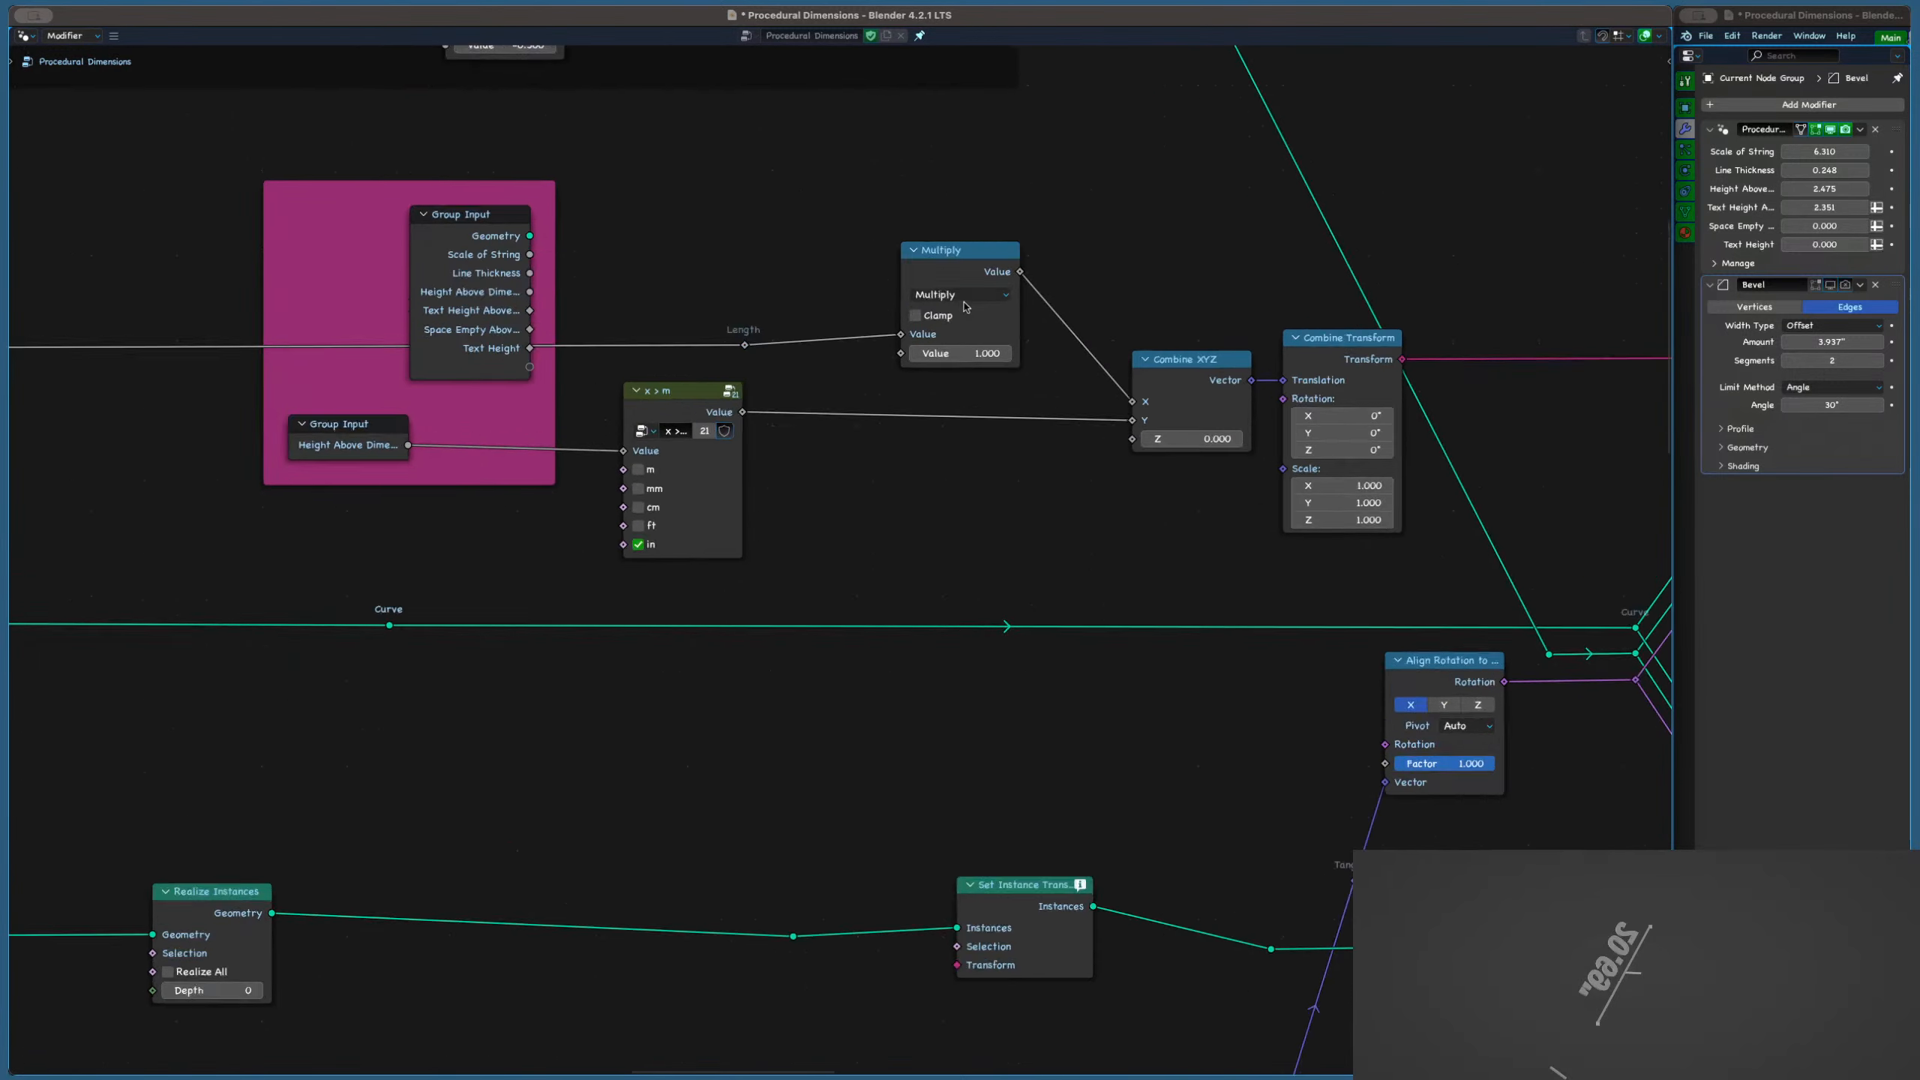
left_click(956, 301)
left_click(710, 441)
left_click(934, 378)
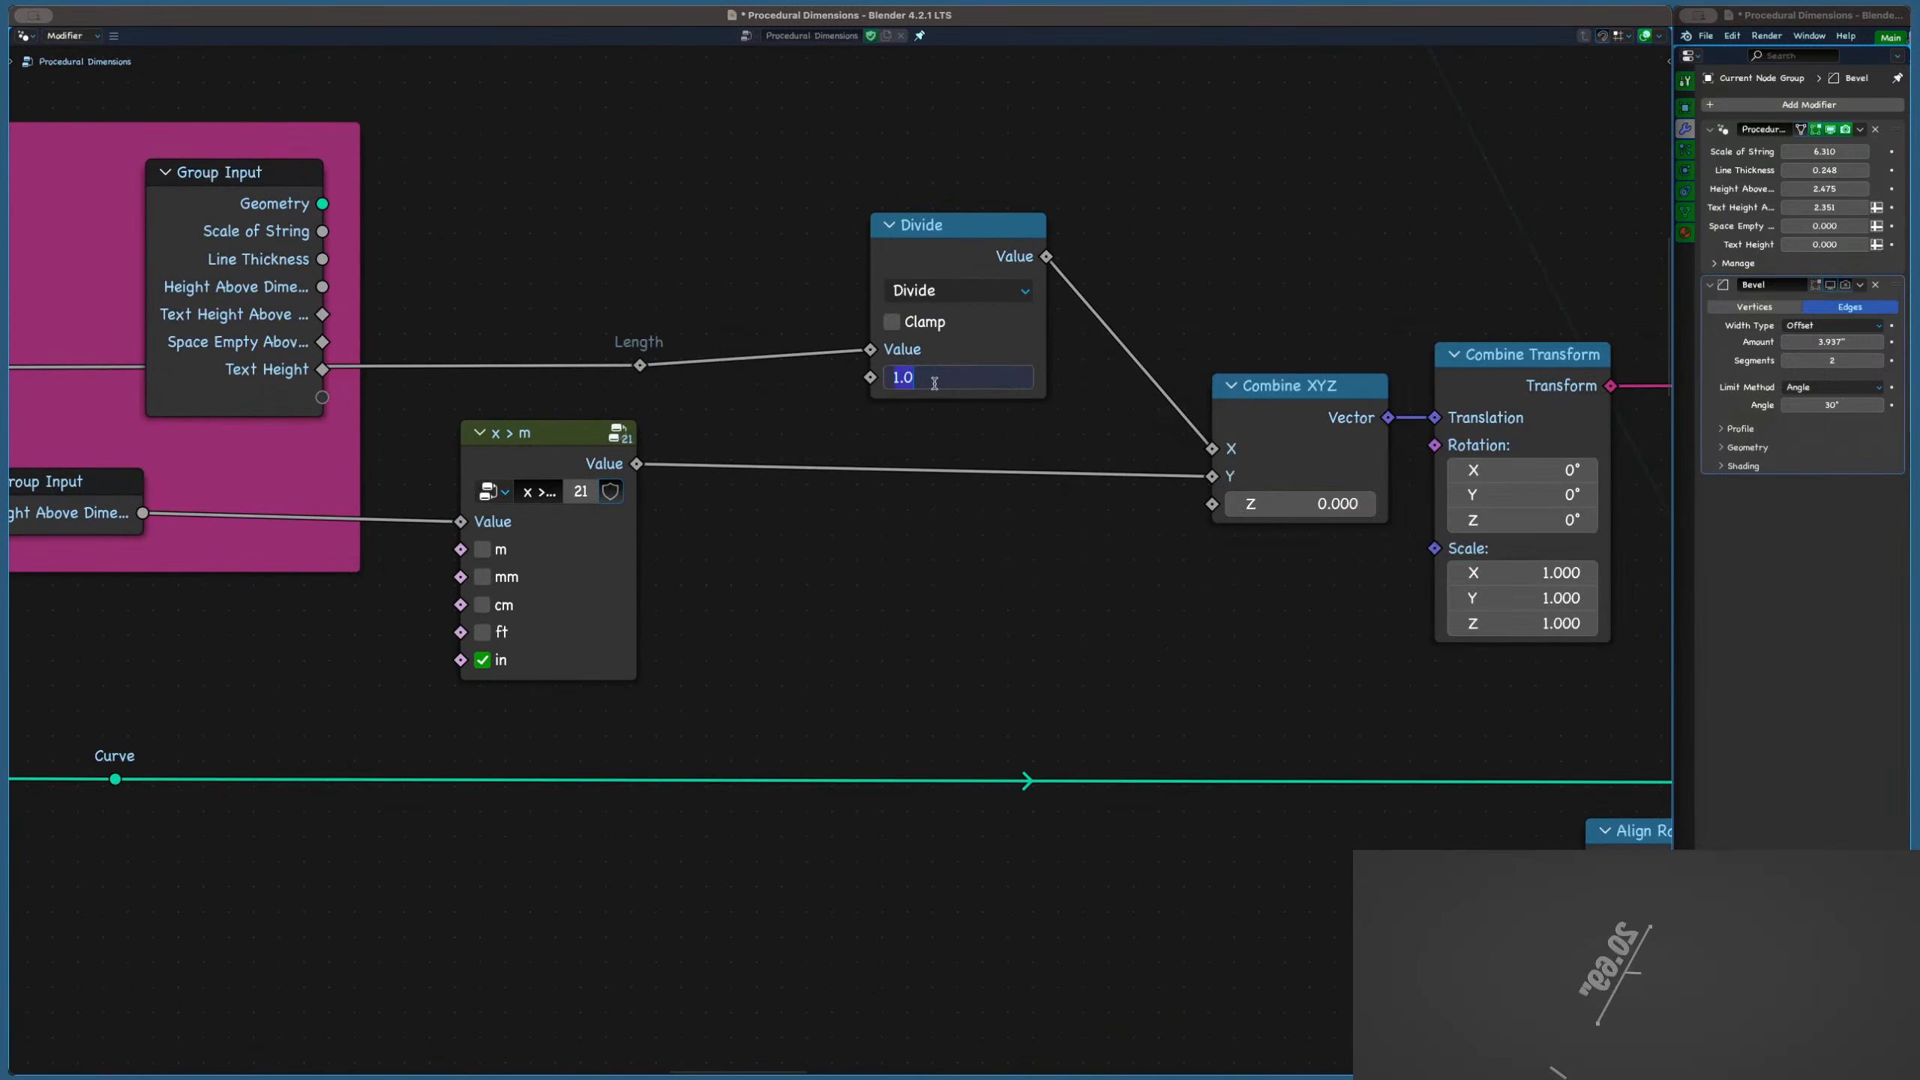
type("2")
key("Return")
Duplicate the Divide node and place the copy straight below it, above the Set Instance Transform node
scroll(760, 241, "down", 6)
middle_click_drag(960, 263, 726, 145)
left_click(503, 304)
scroll(503, 303, "down", 6)
key("shift+d")
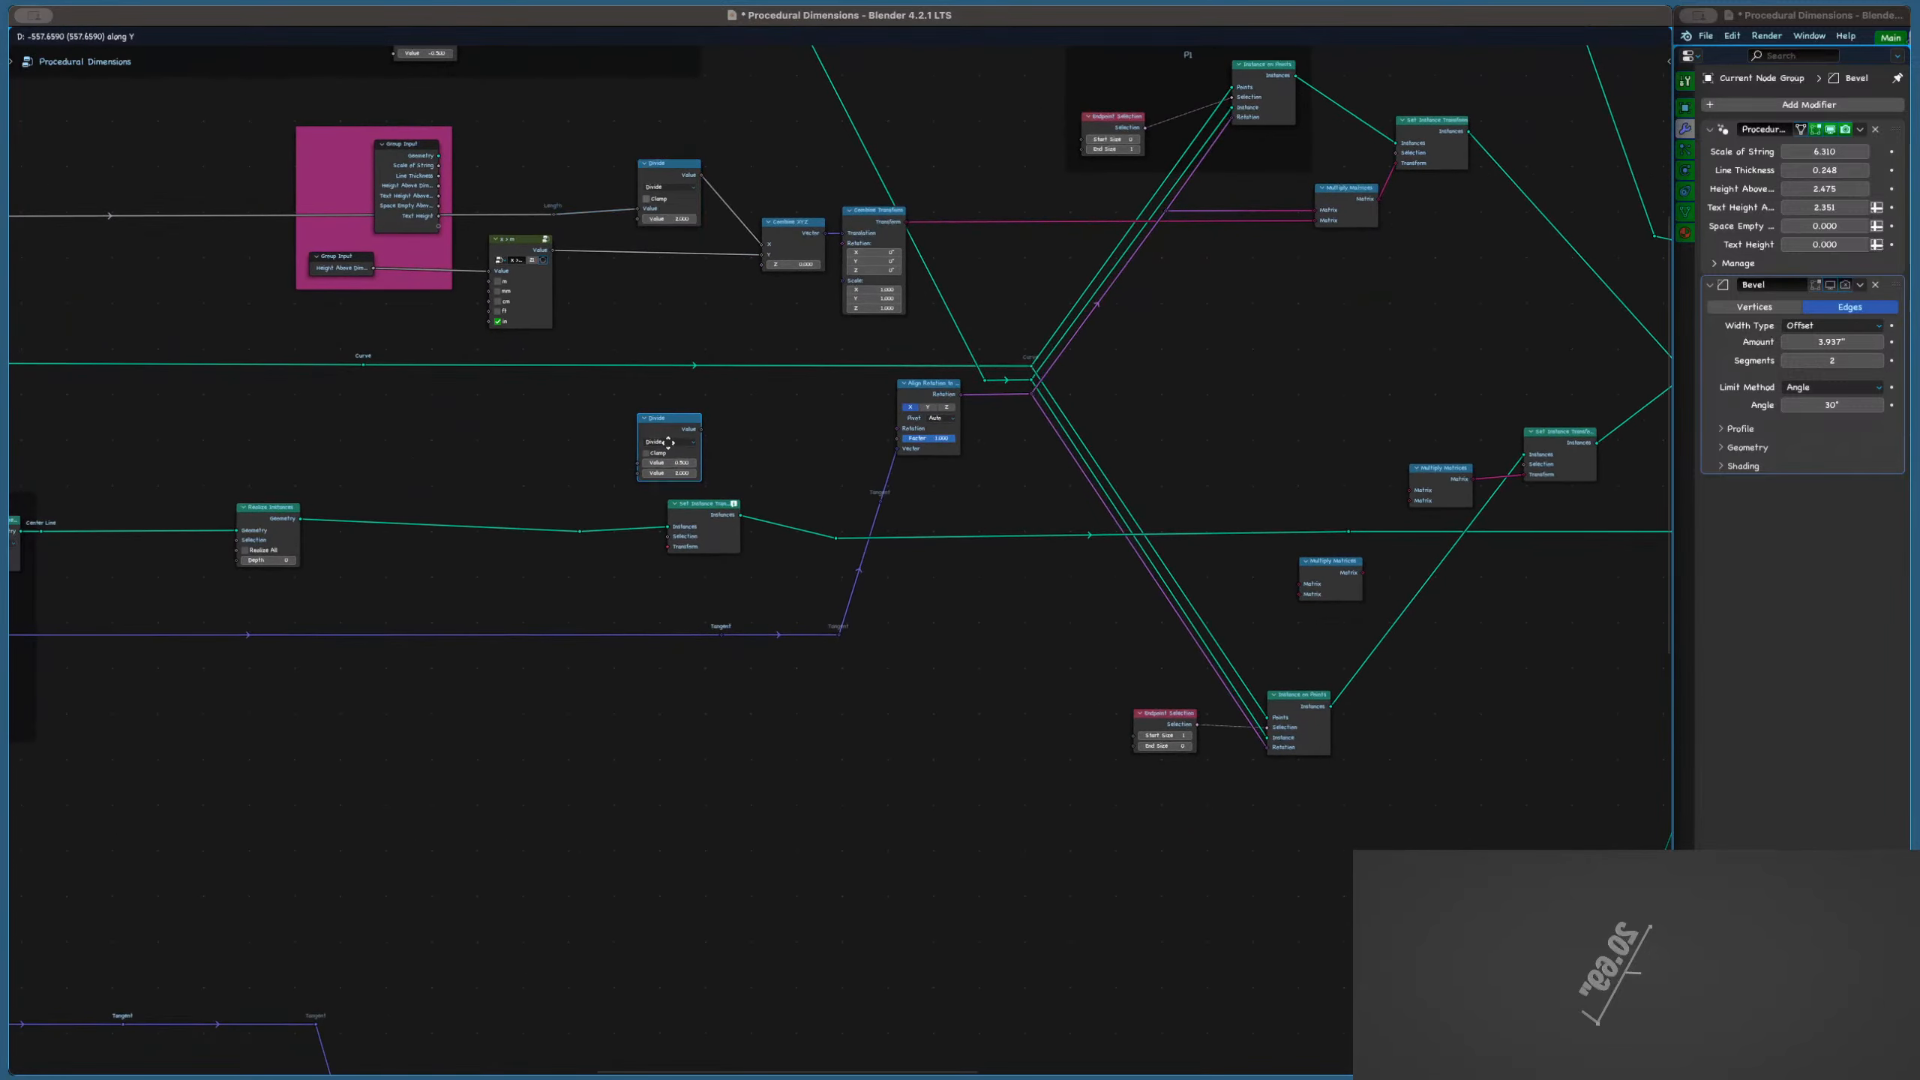
left_click(654, 495)
middle_click_drag(906, 333, 639, 371)
Feed the first Matrix input of the second endpoint's Multiply Matrices node from a new reroute on the Align Rotation link
scroll(1162, 516, "up", 1)
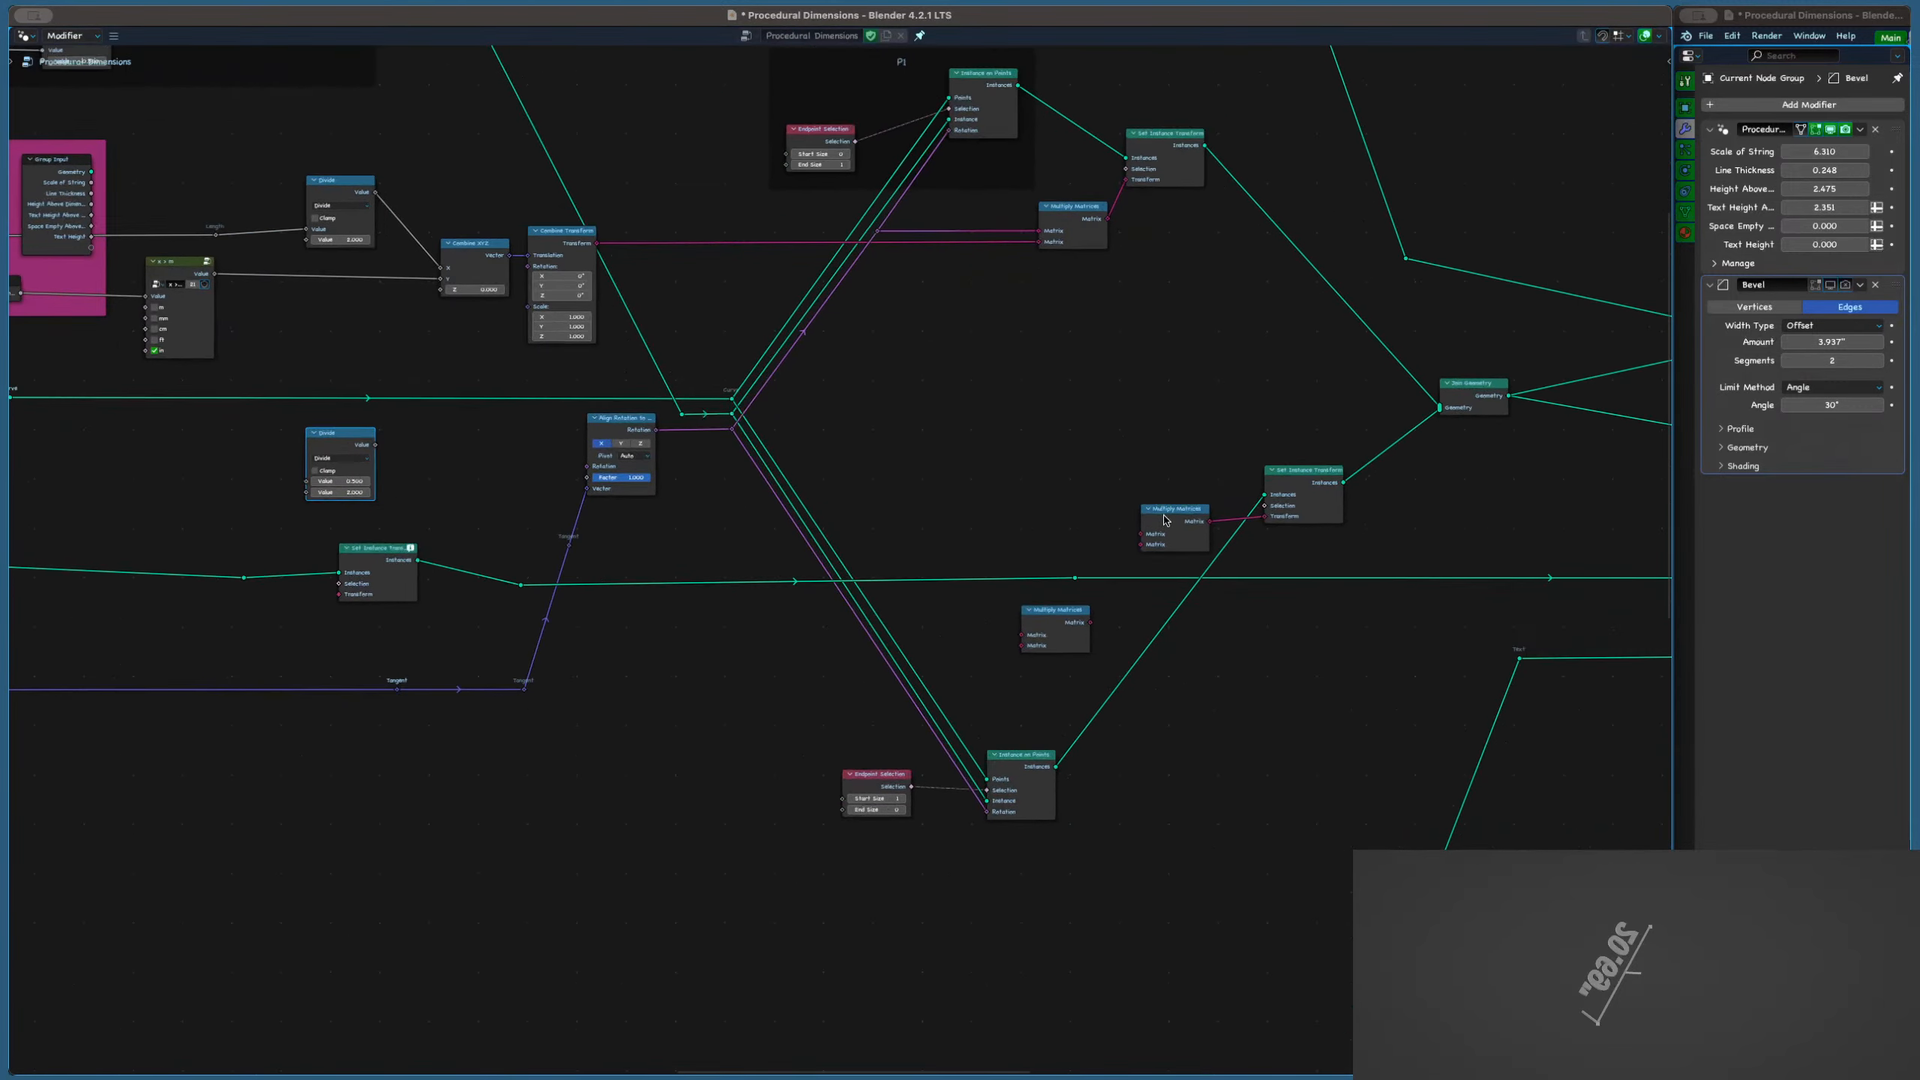
left_click(1163, 517)
middle_click_drag(735, 331, 885, 347)
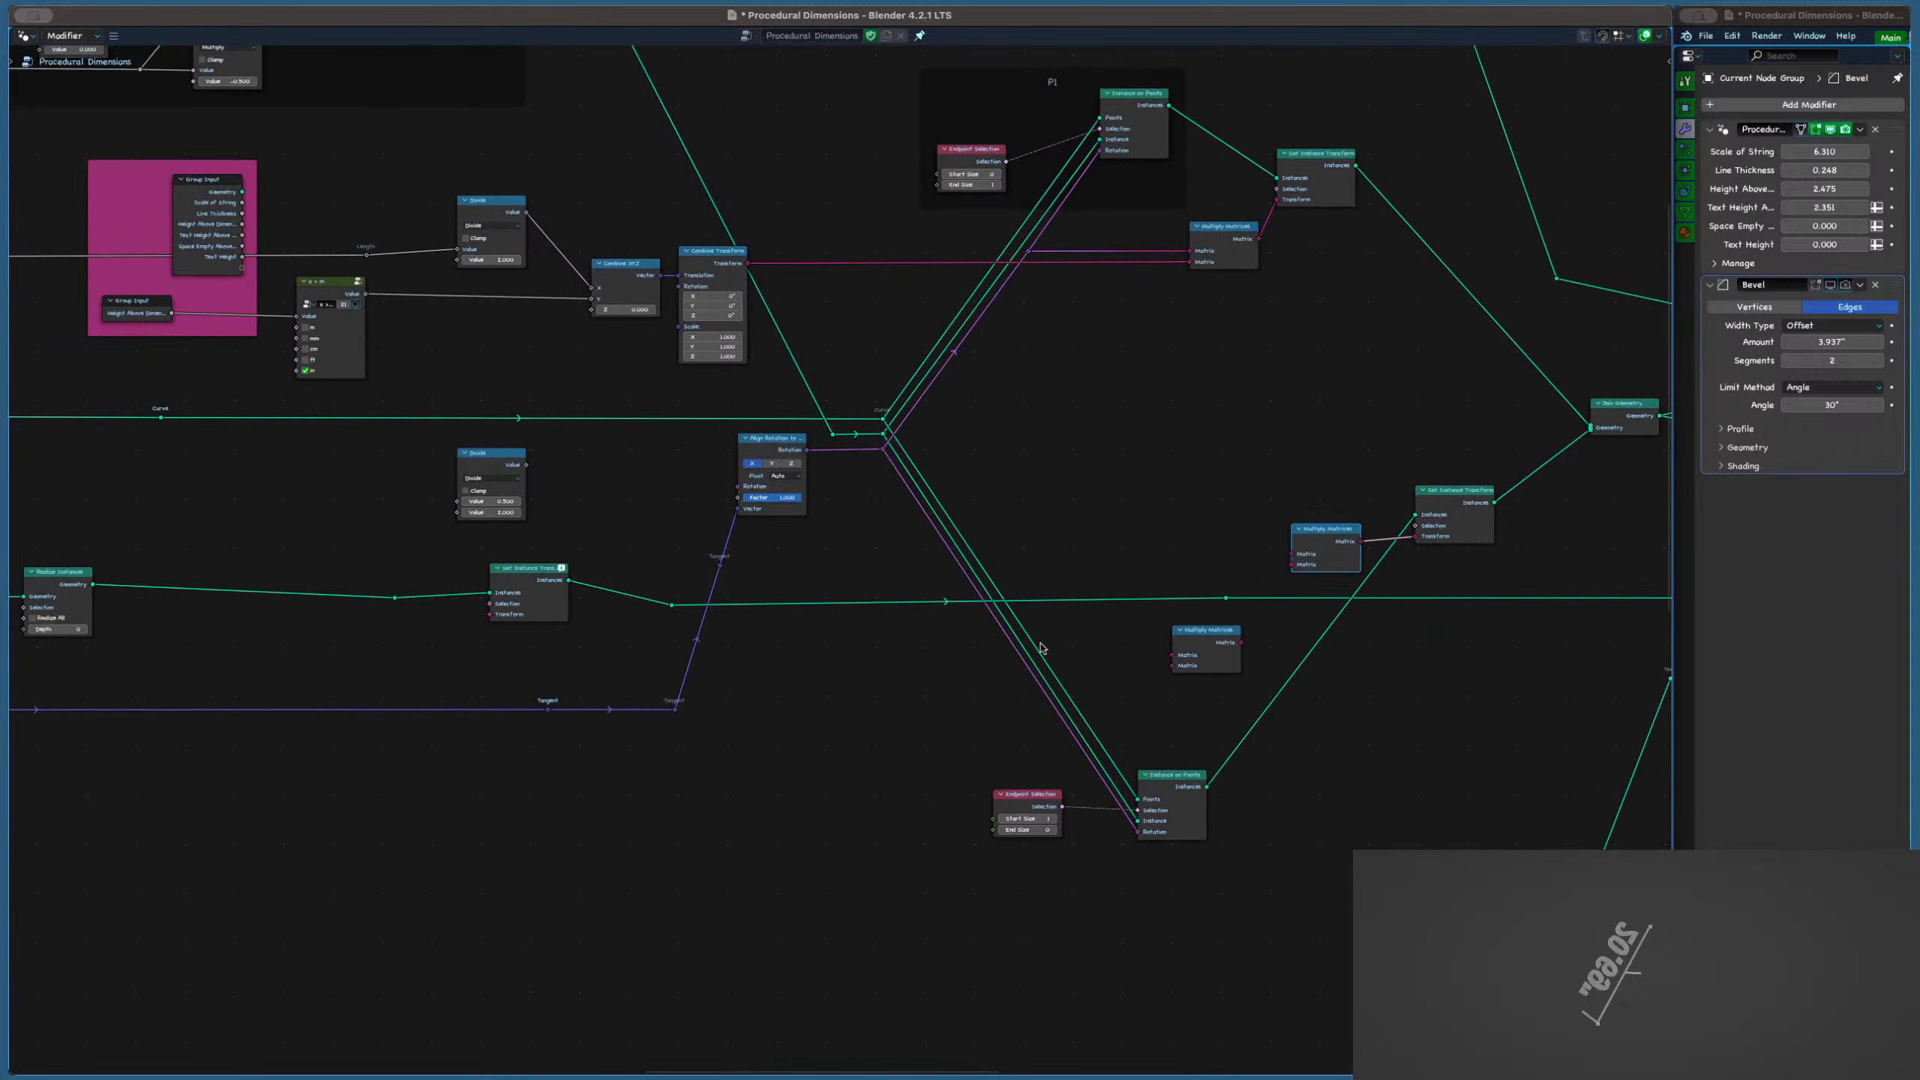
scroll(1042, 648, "up", 1)
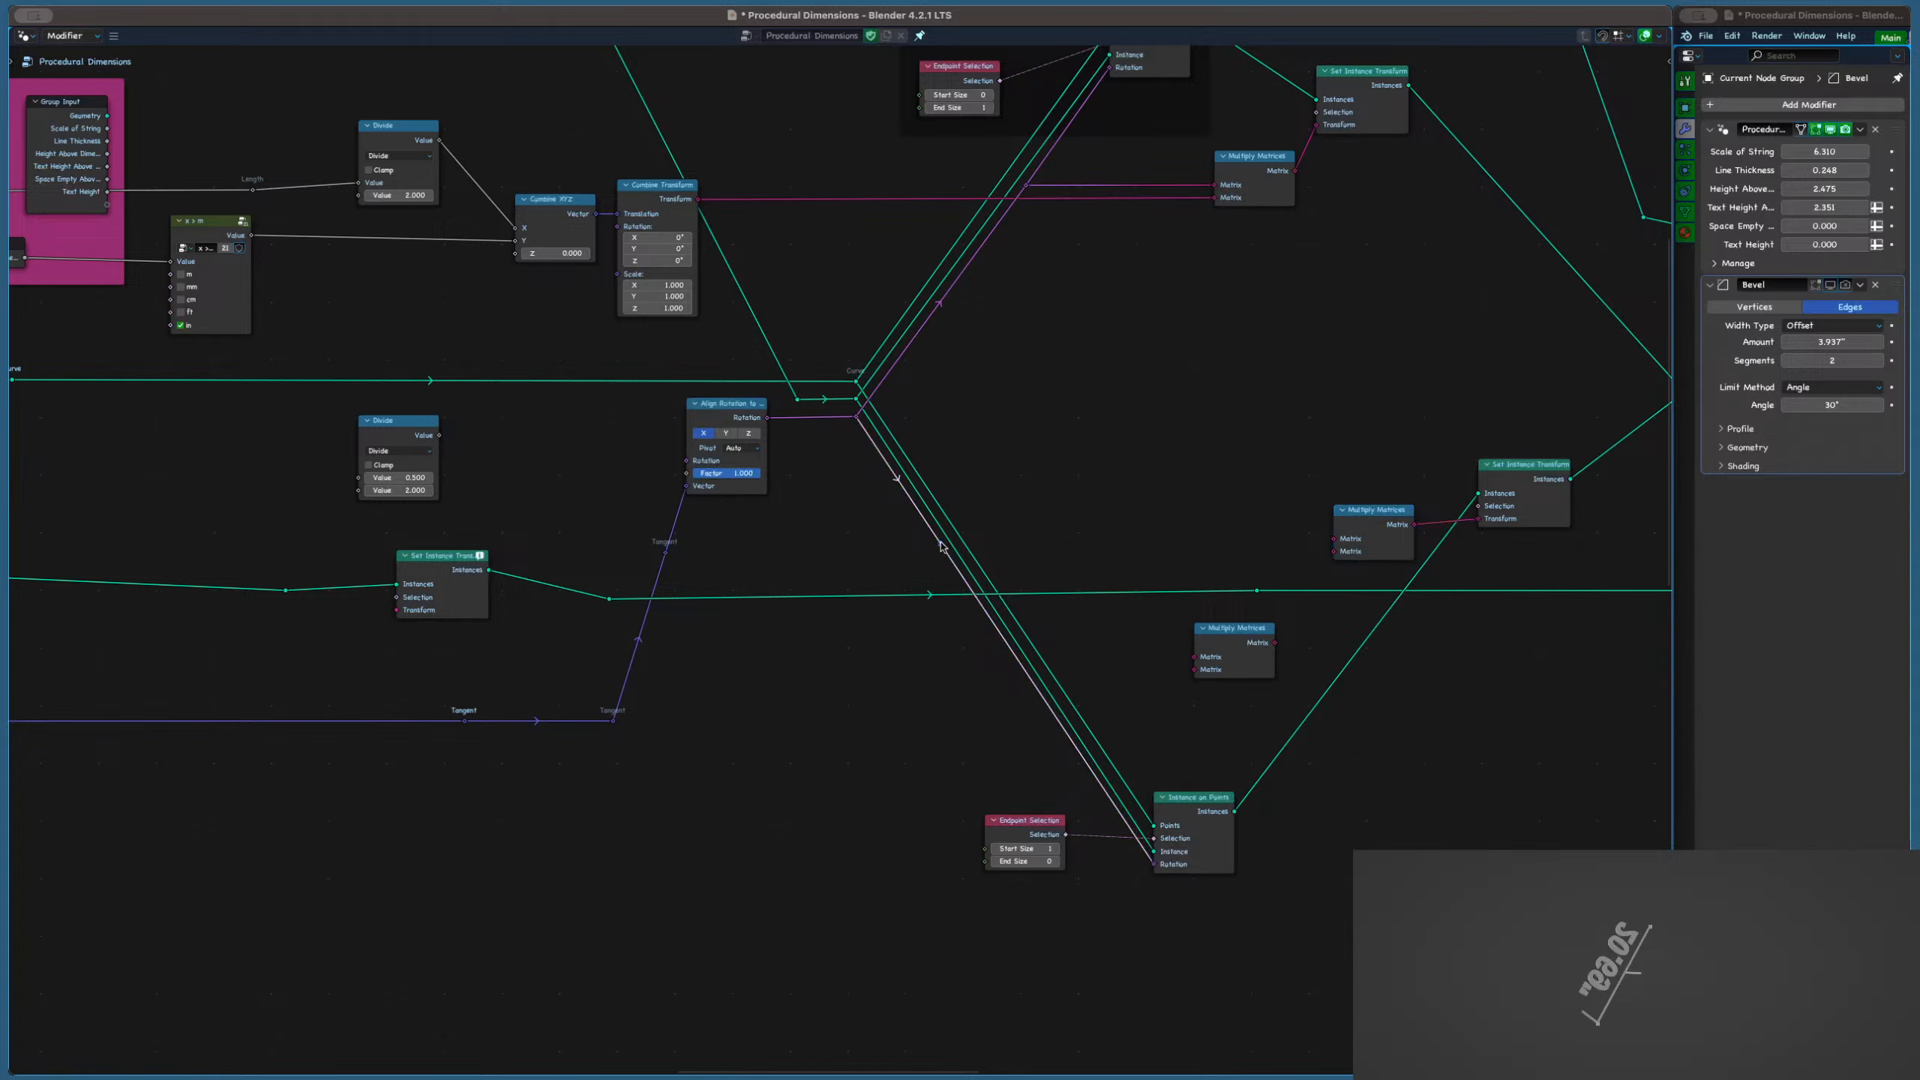
left_click_drag(941, 544, 1333, 538)
left_click(1194, 482)
Nudge the new reroute on the Align Rotation link slightly away from the parallel green links and save the file
scroll(959, 536, "up", 10)
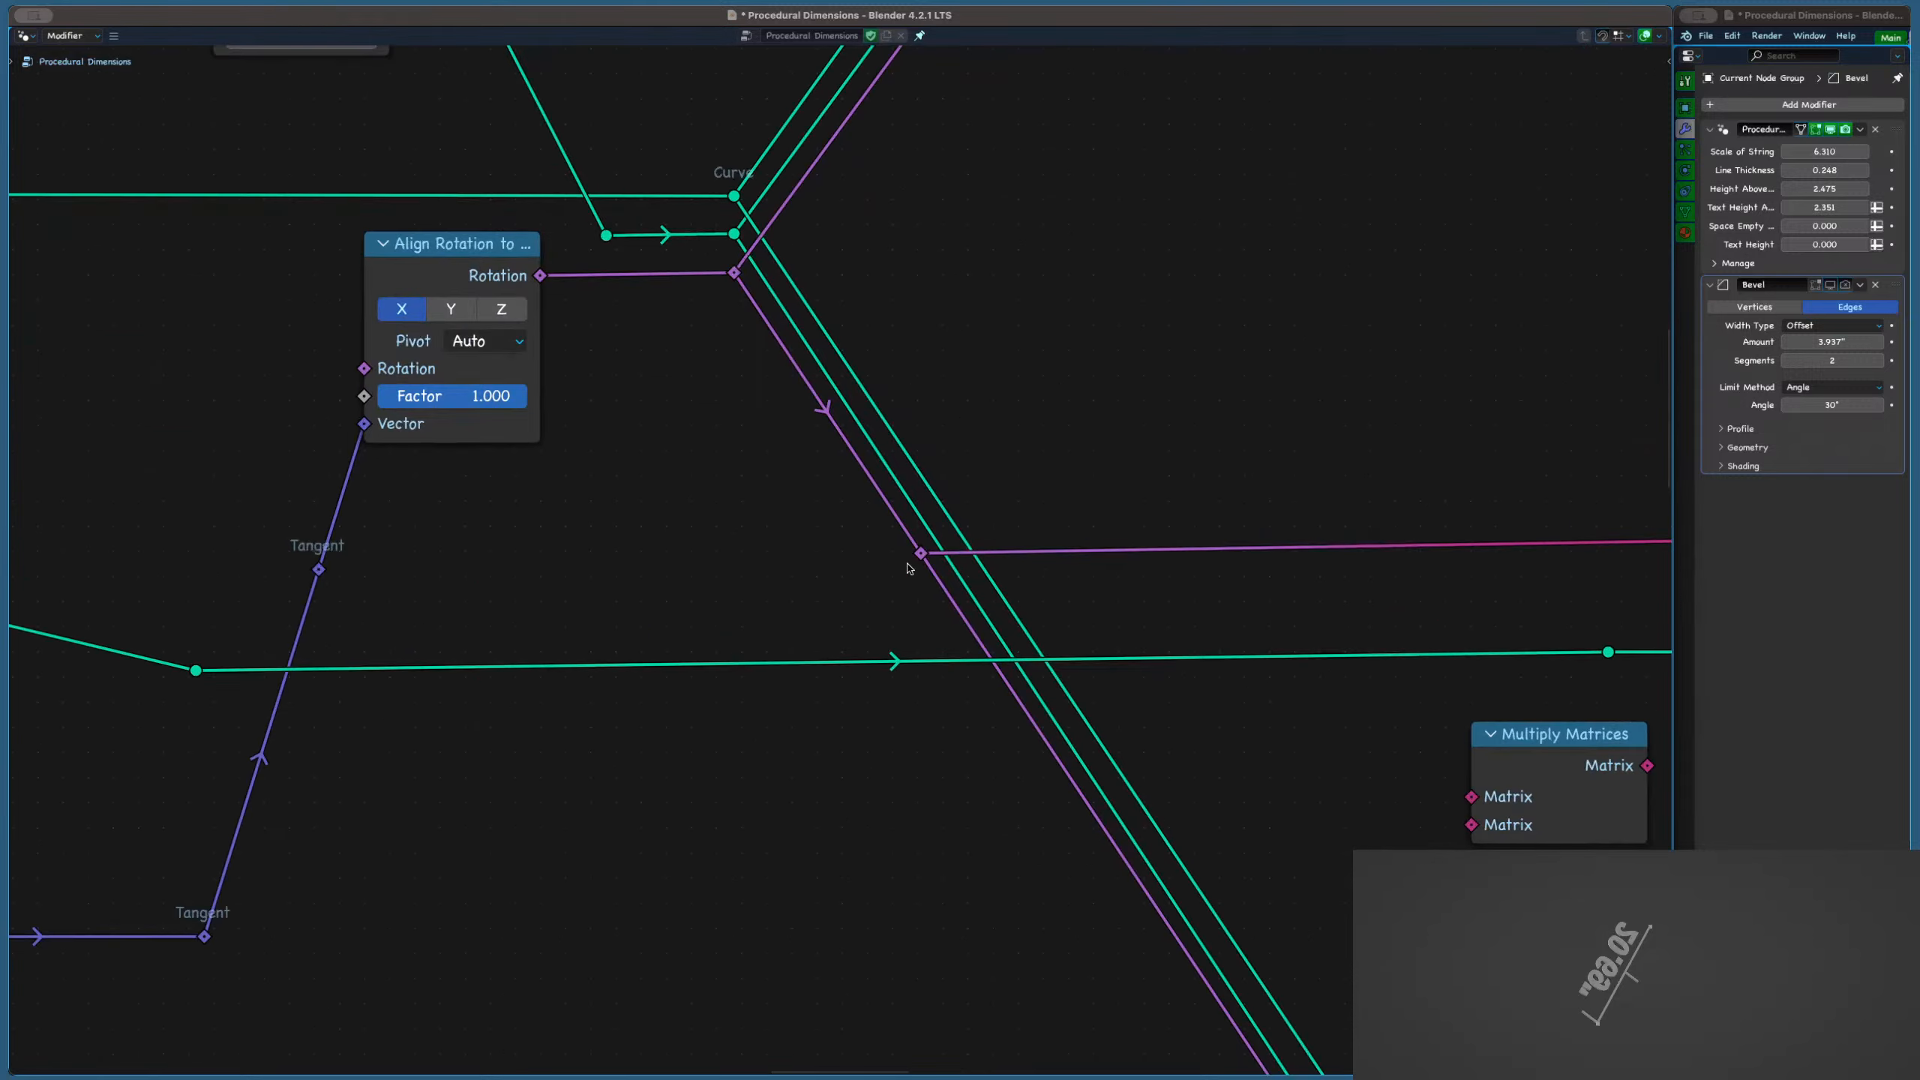
mouse_move(909, 568)
left_mouse_down()
mouse_move(886, 550)
mouse_move(903, 559)
left_mouse_up()
scroll(871, 449, "down", 3)
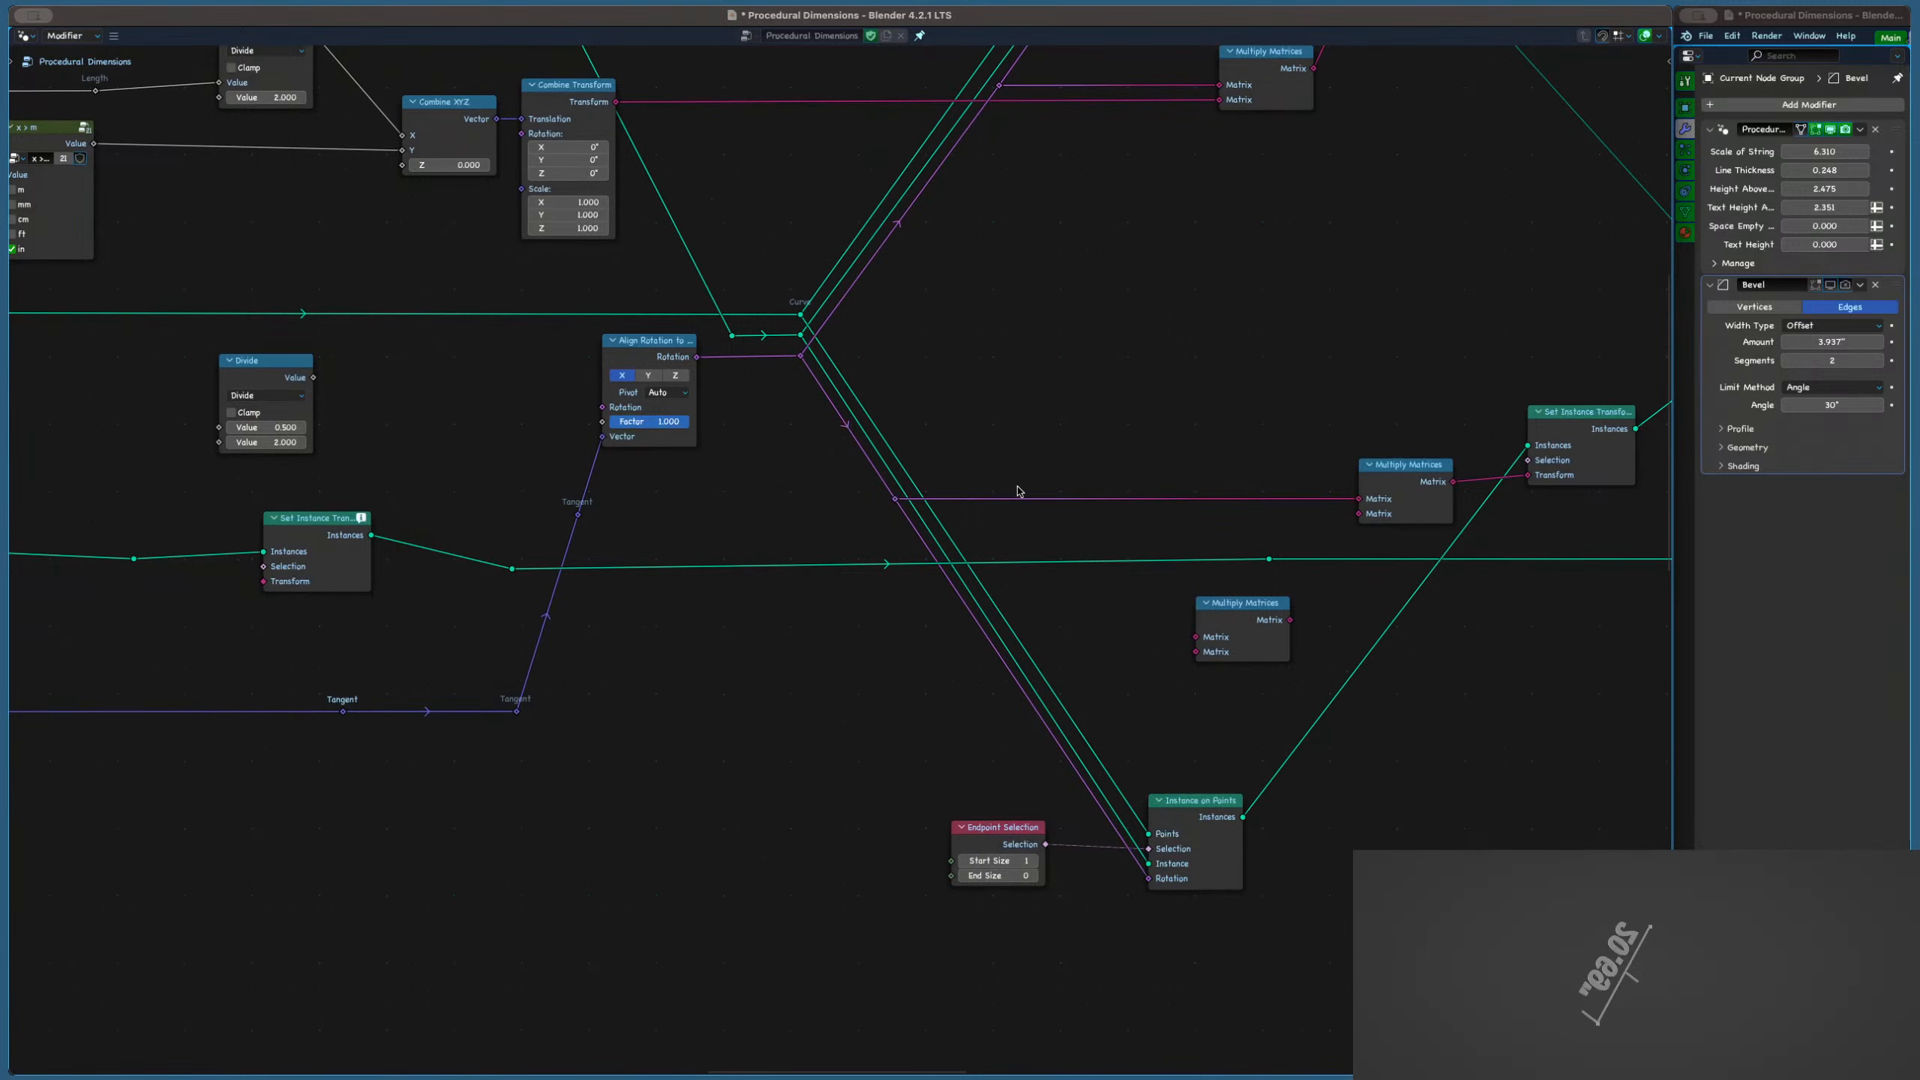
scroll(1018, 491, "down", 2)
scroll(582, 394, "down", 1)
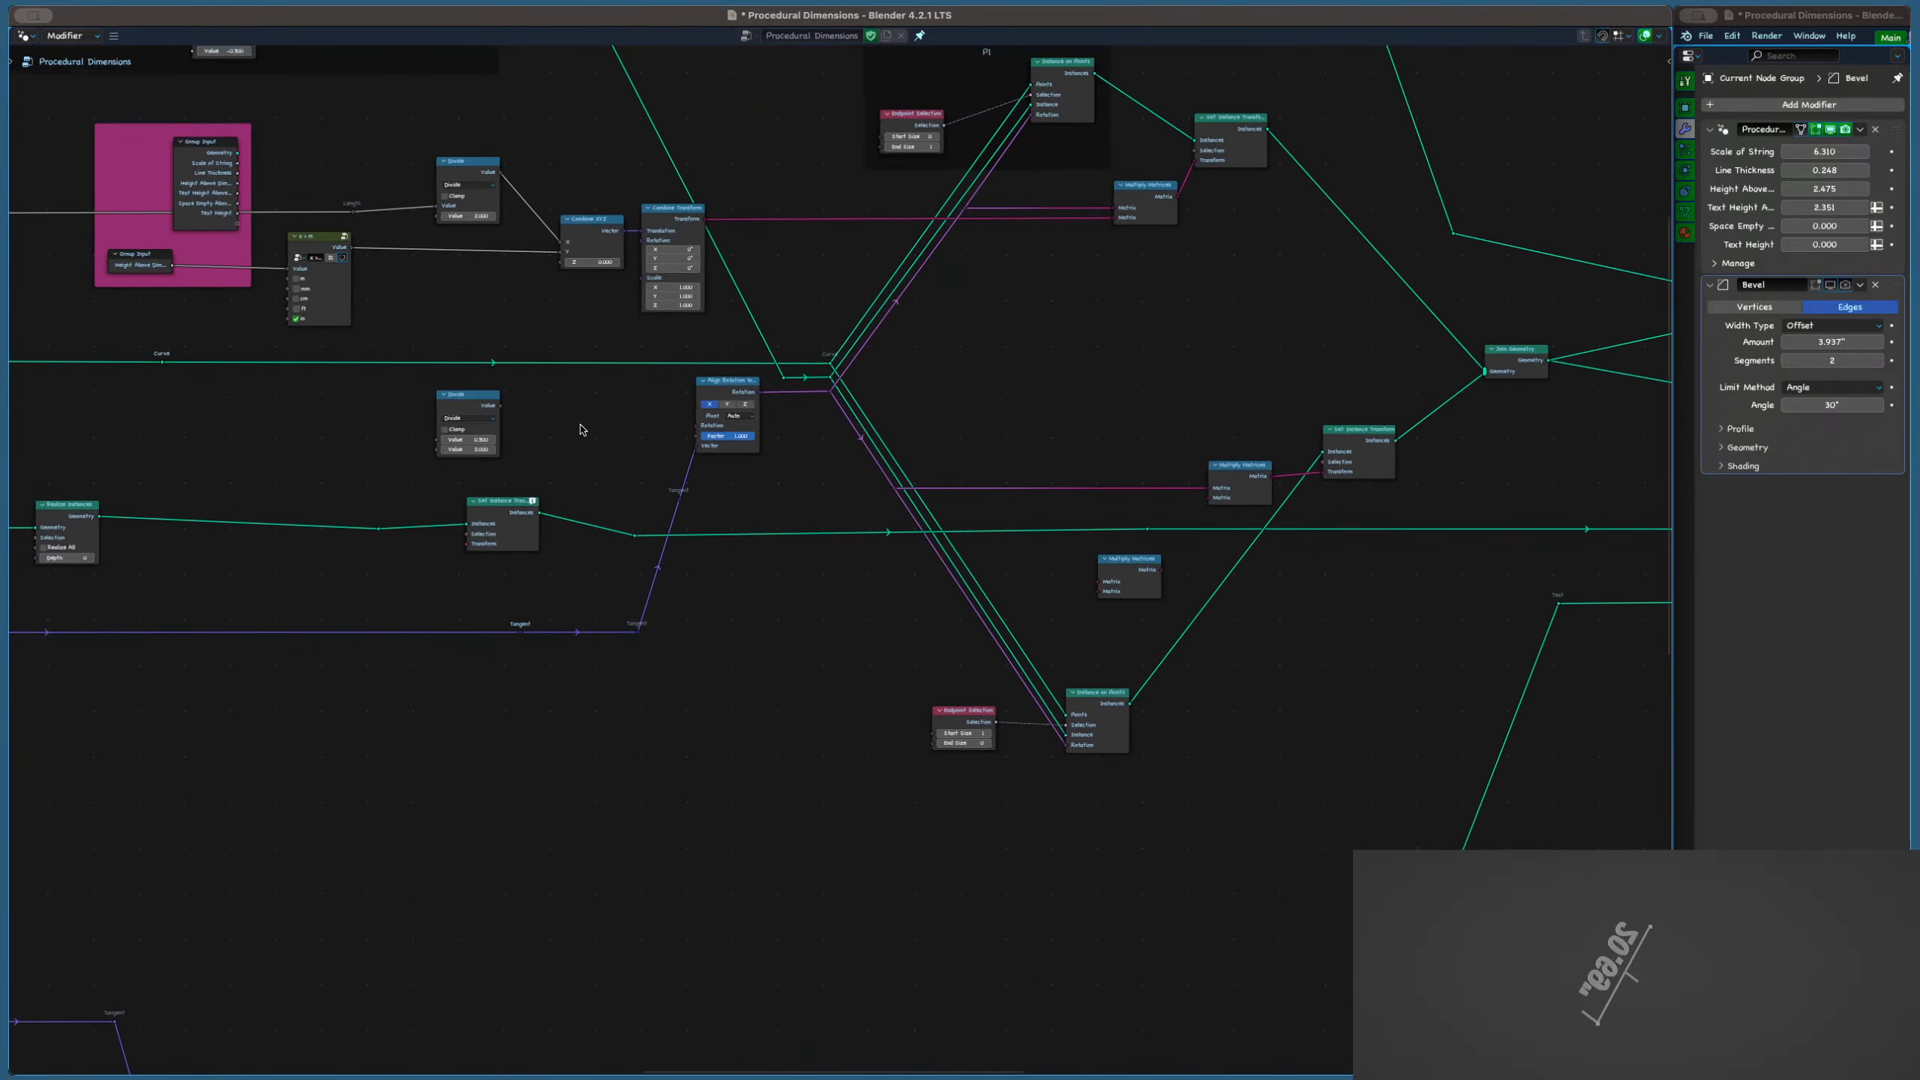
scroll(549, 479, "up", 1)
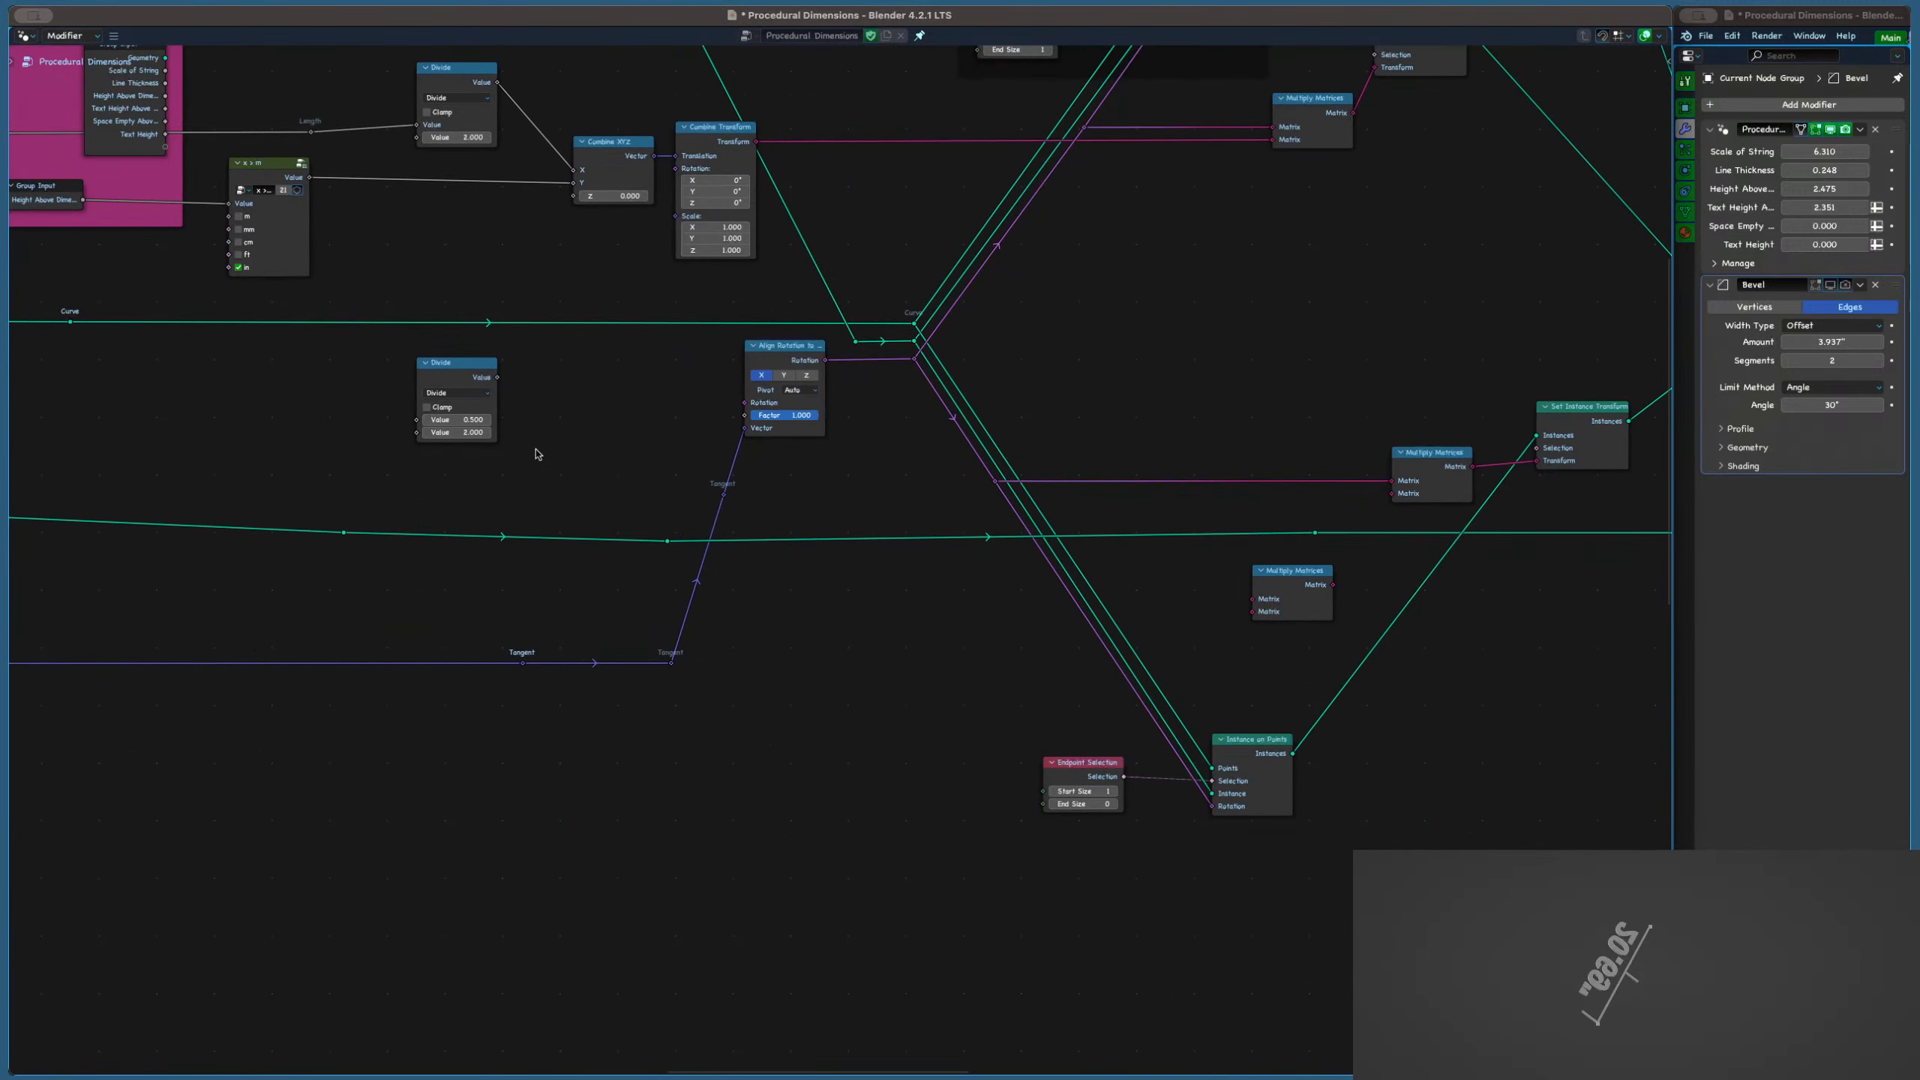
middle_click_drag(608, 427, 443, 428)
key("ctrl+v")
key("ctrl+s")
Duplicate Combine XYZ and Combine Transform for the second endpoint, and connect the copied Transform output to its Multiply Matrices' second Matrix input
scroll(780, 399, "down", 3)
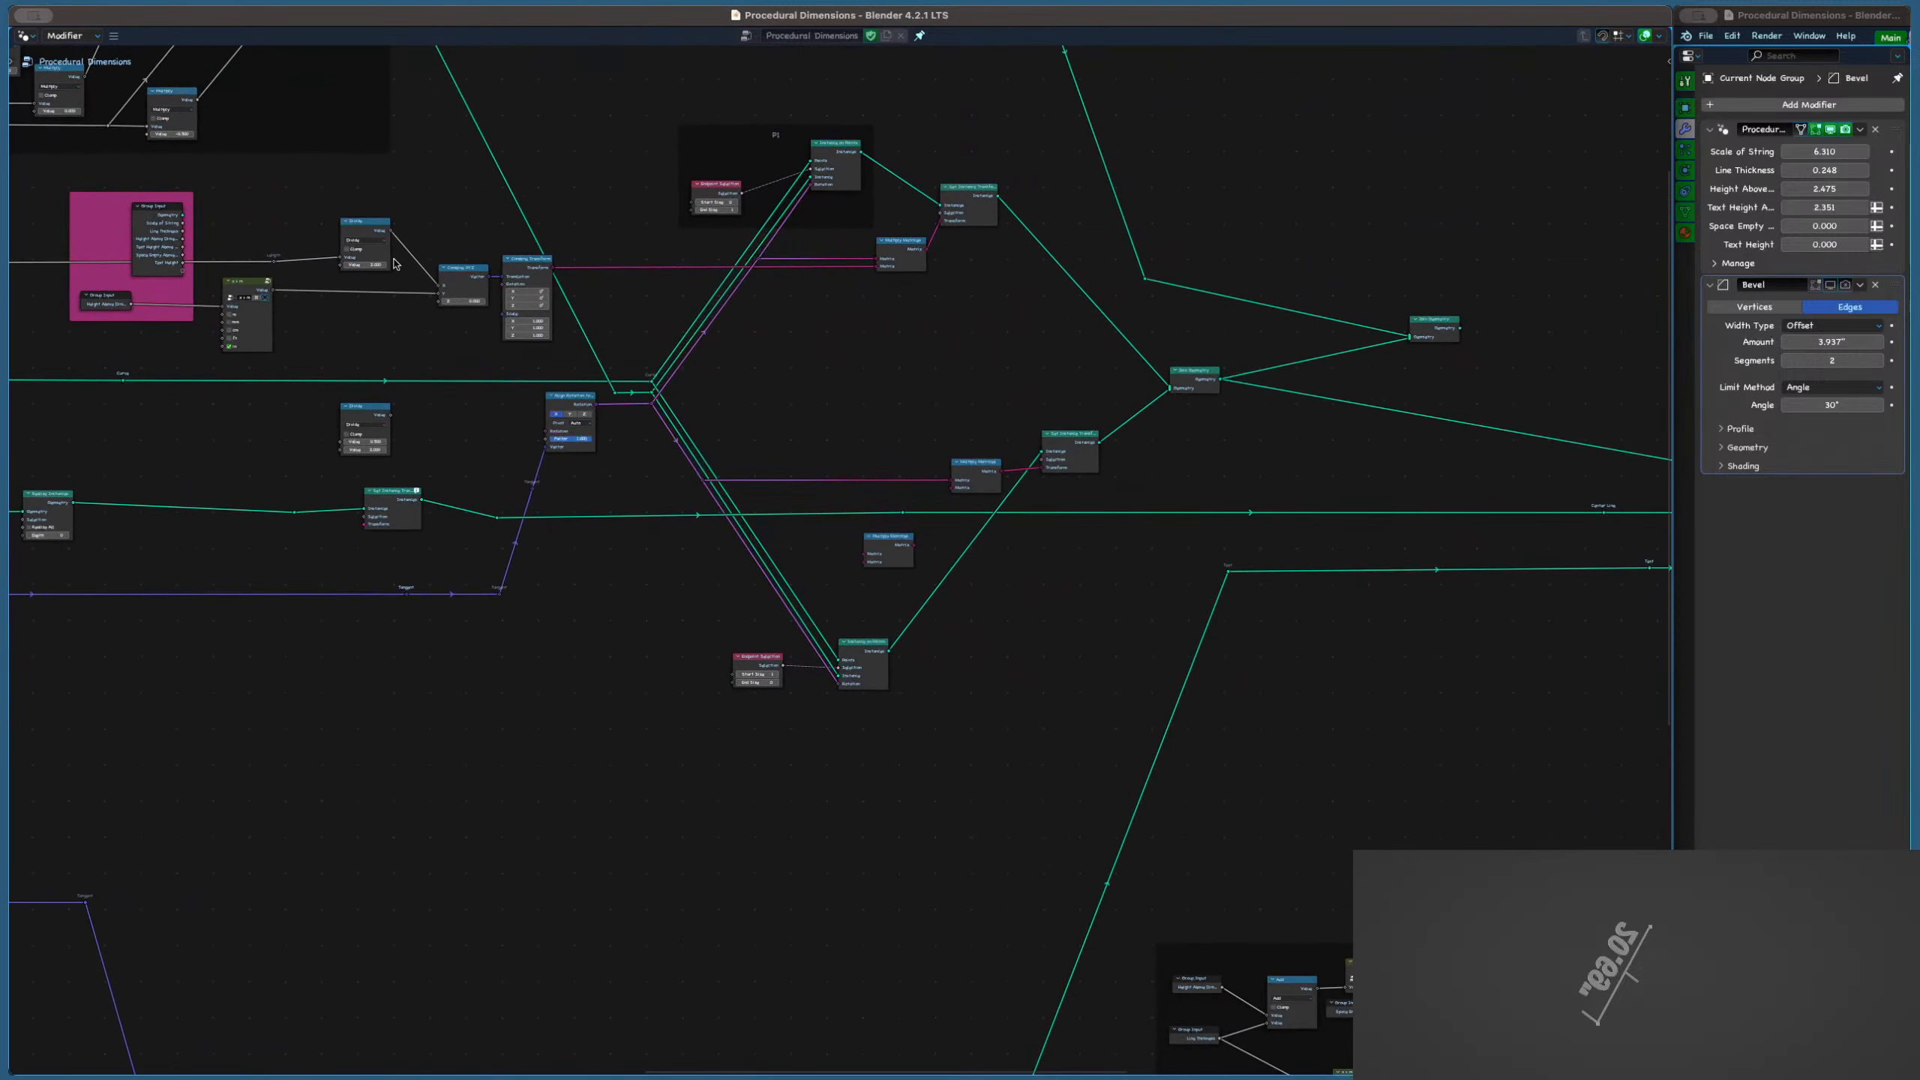
scroll(393, 263, "up", 1)
key("shift+d")
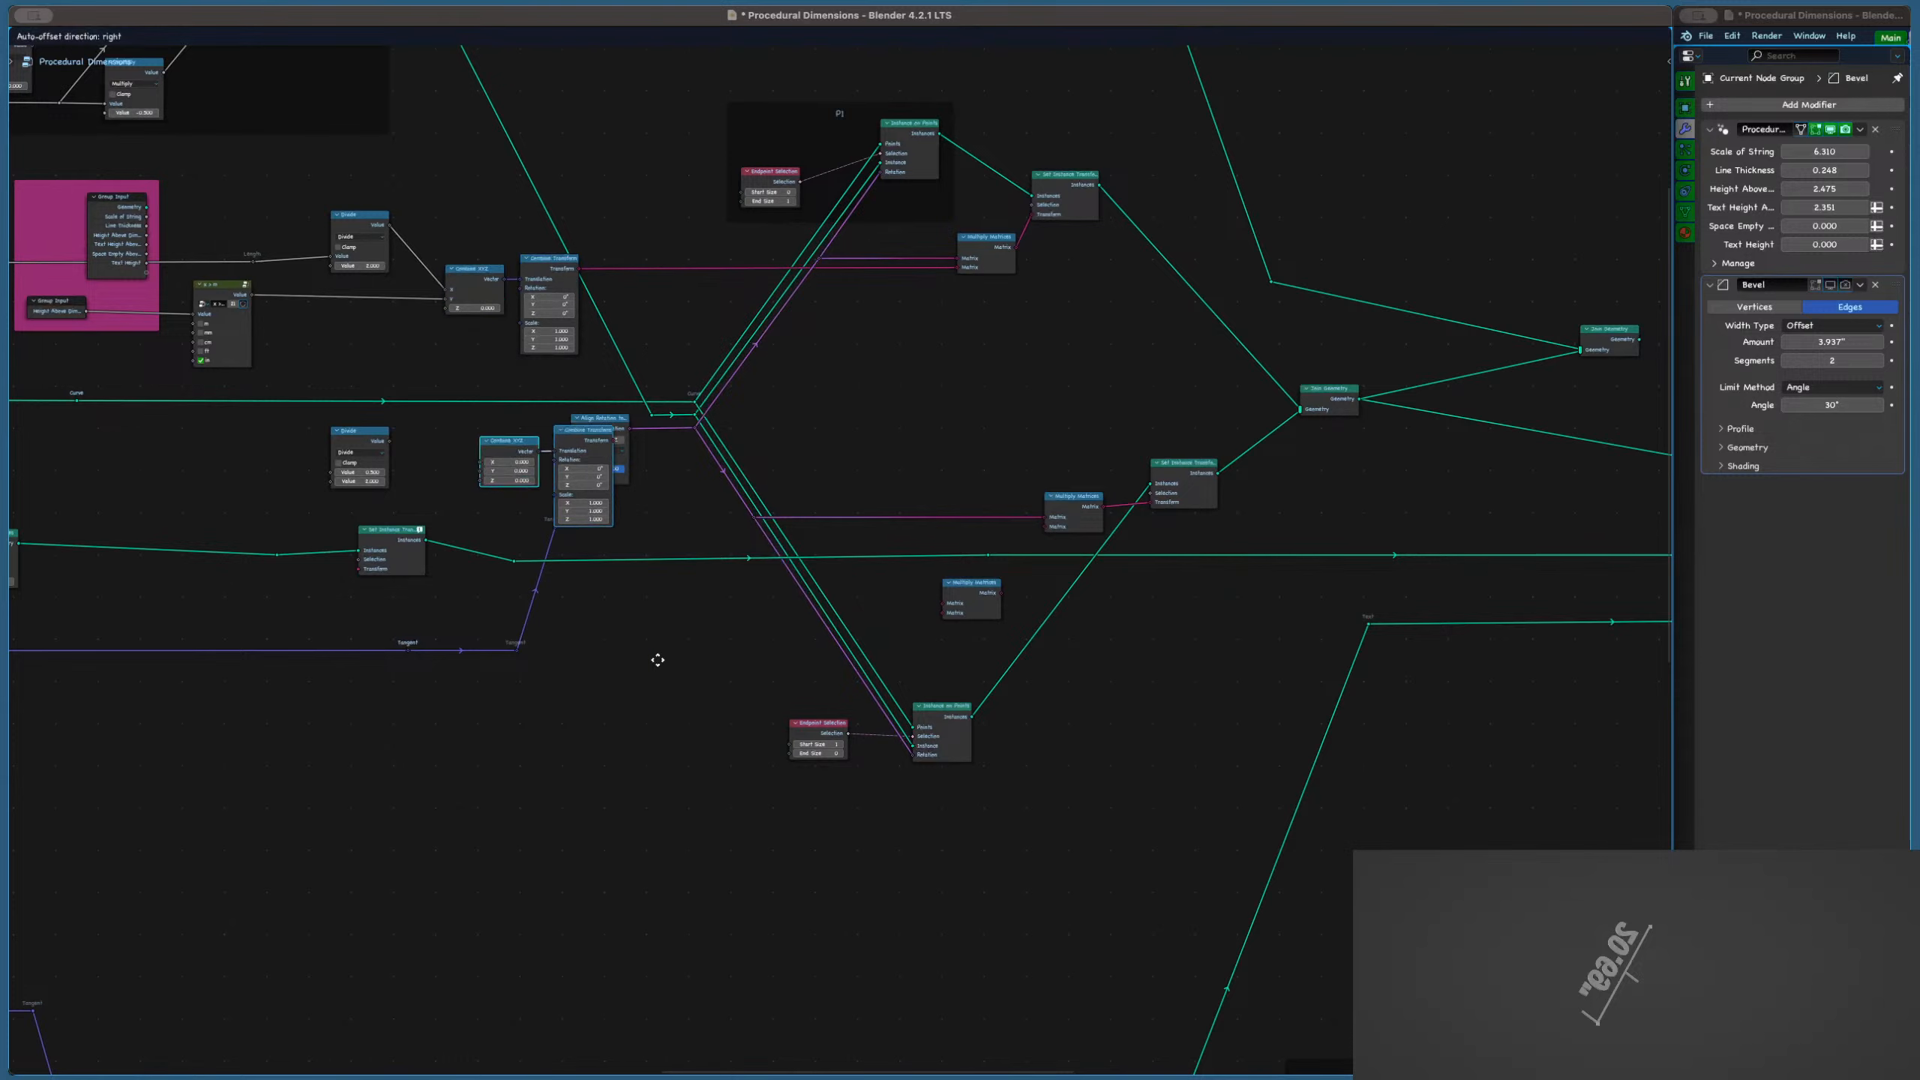
left_click(776, 809)
left_click_drag(732, 591, 1051, 527)
Delete the unconnected Multiply Matrices node above the lower Instance on Points node
left_click(971, 583)
key("x")
middle_click_drag(649, 598, 938, 584)
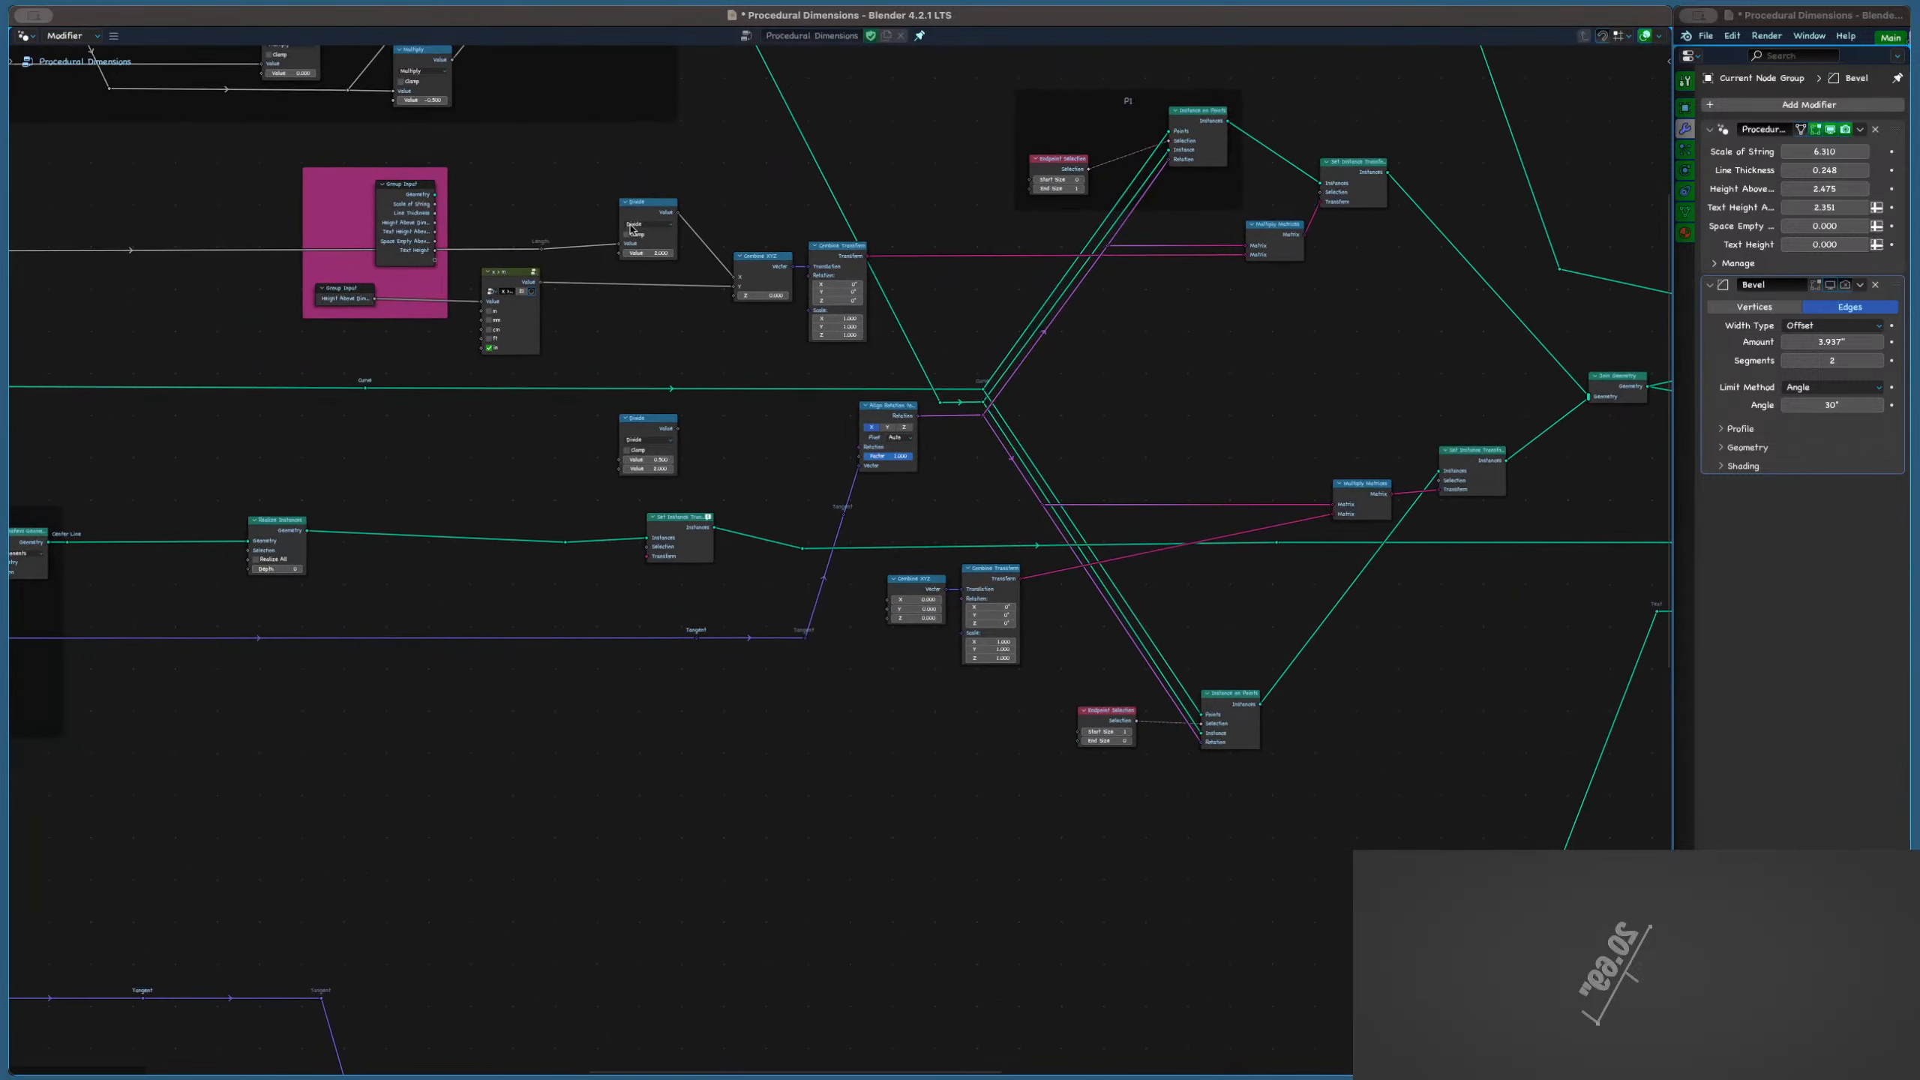
Connect the Length Divide node to the copied Combine XYZ's X input through a duplicated Divide node
scroll(632, 229, "up", 2)
left_click_drag(695, 214, 978, 743)
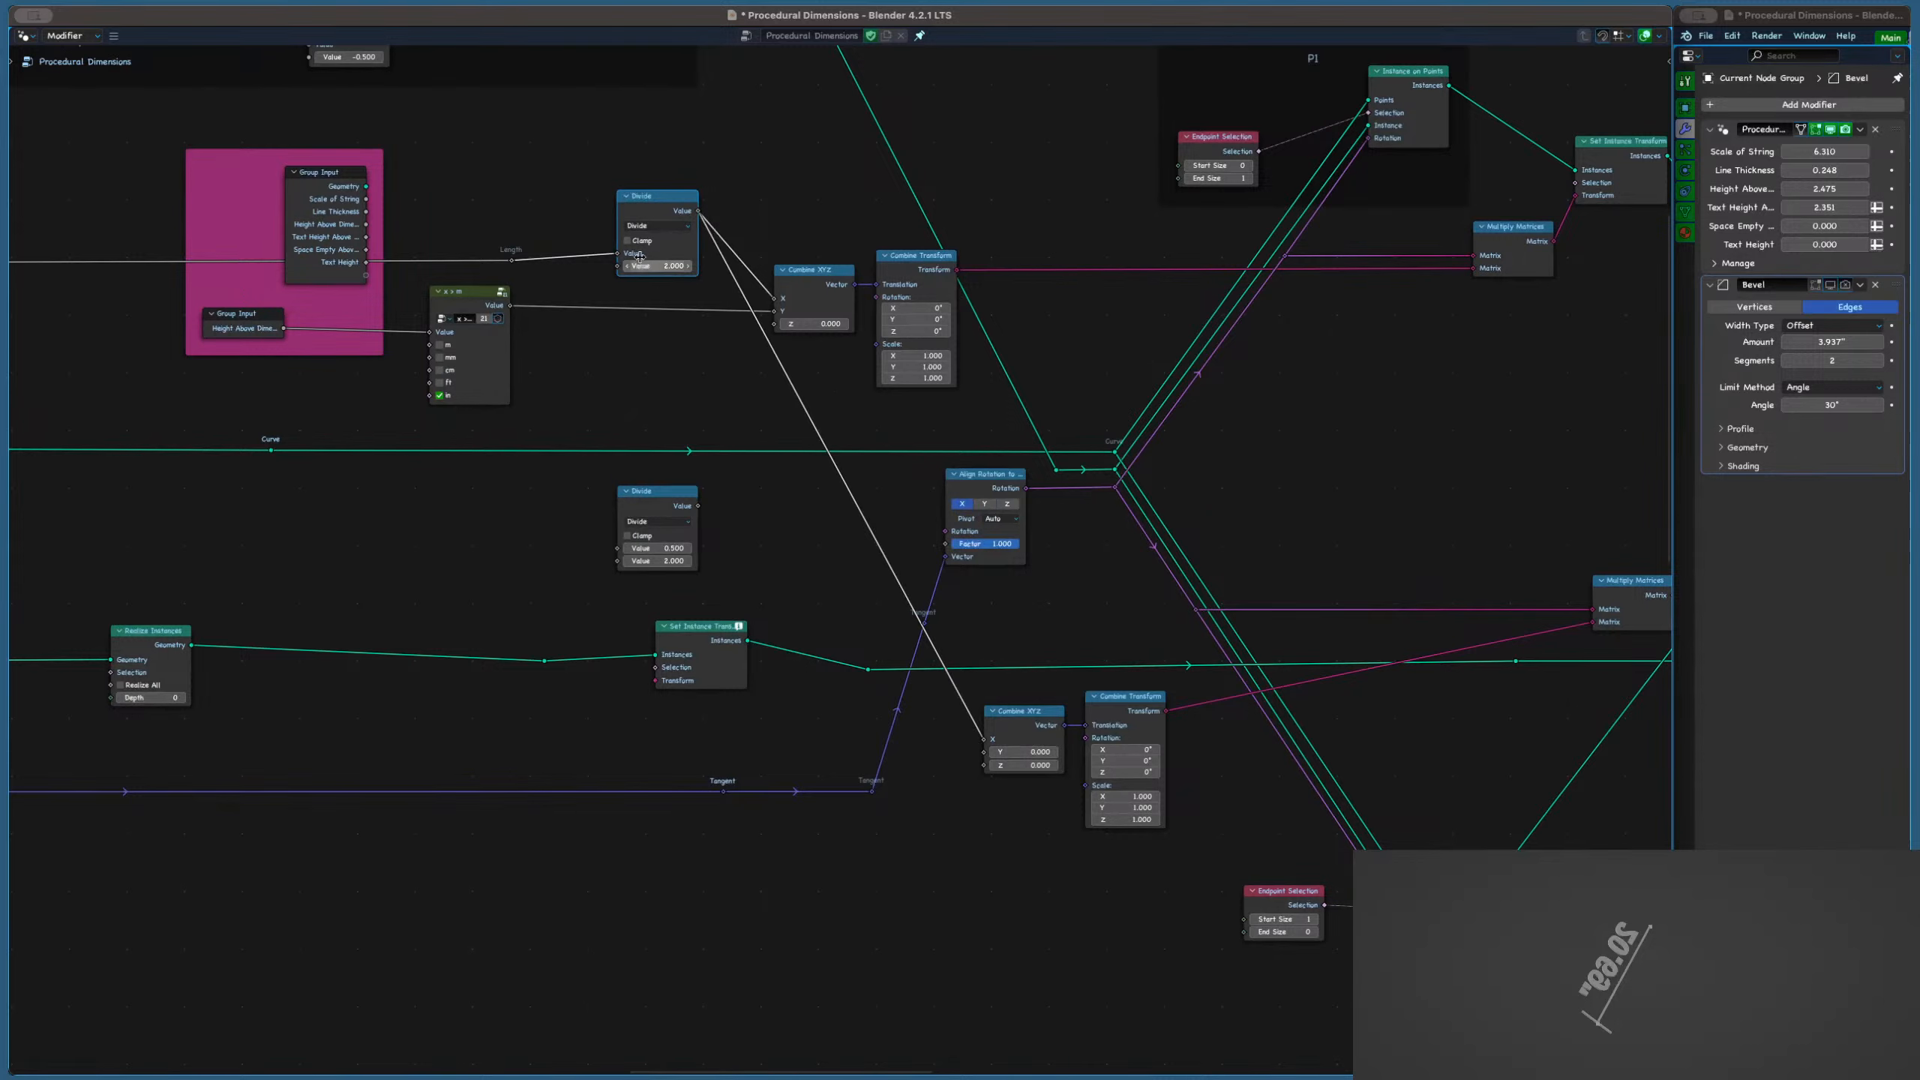
key("shift+d")
left_click(836, 512)
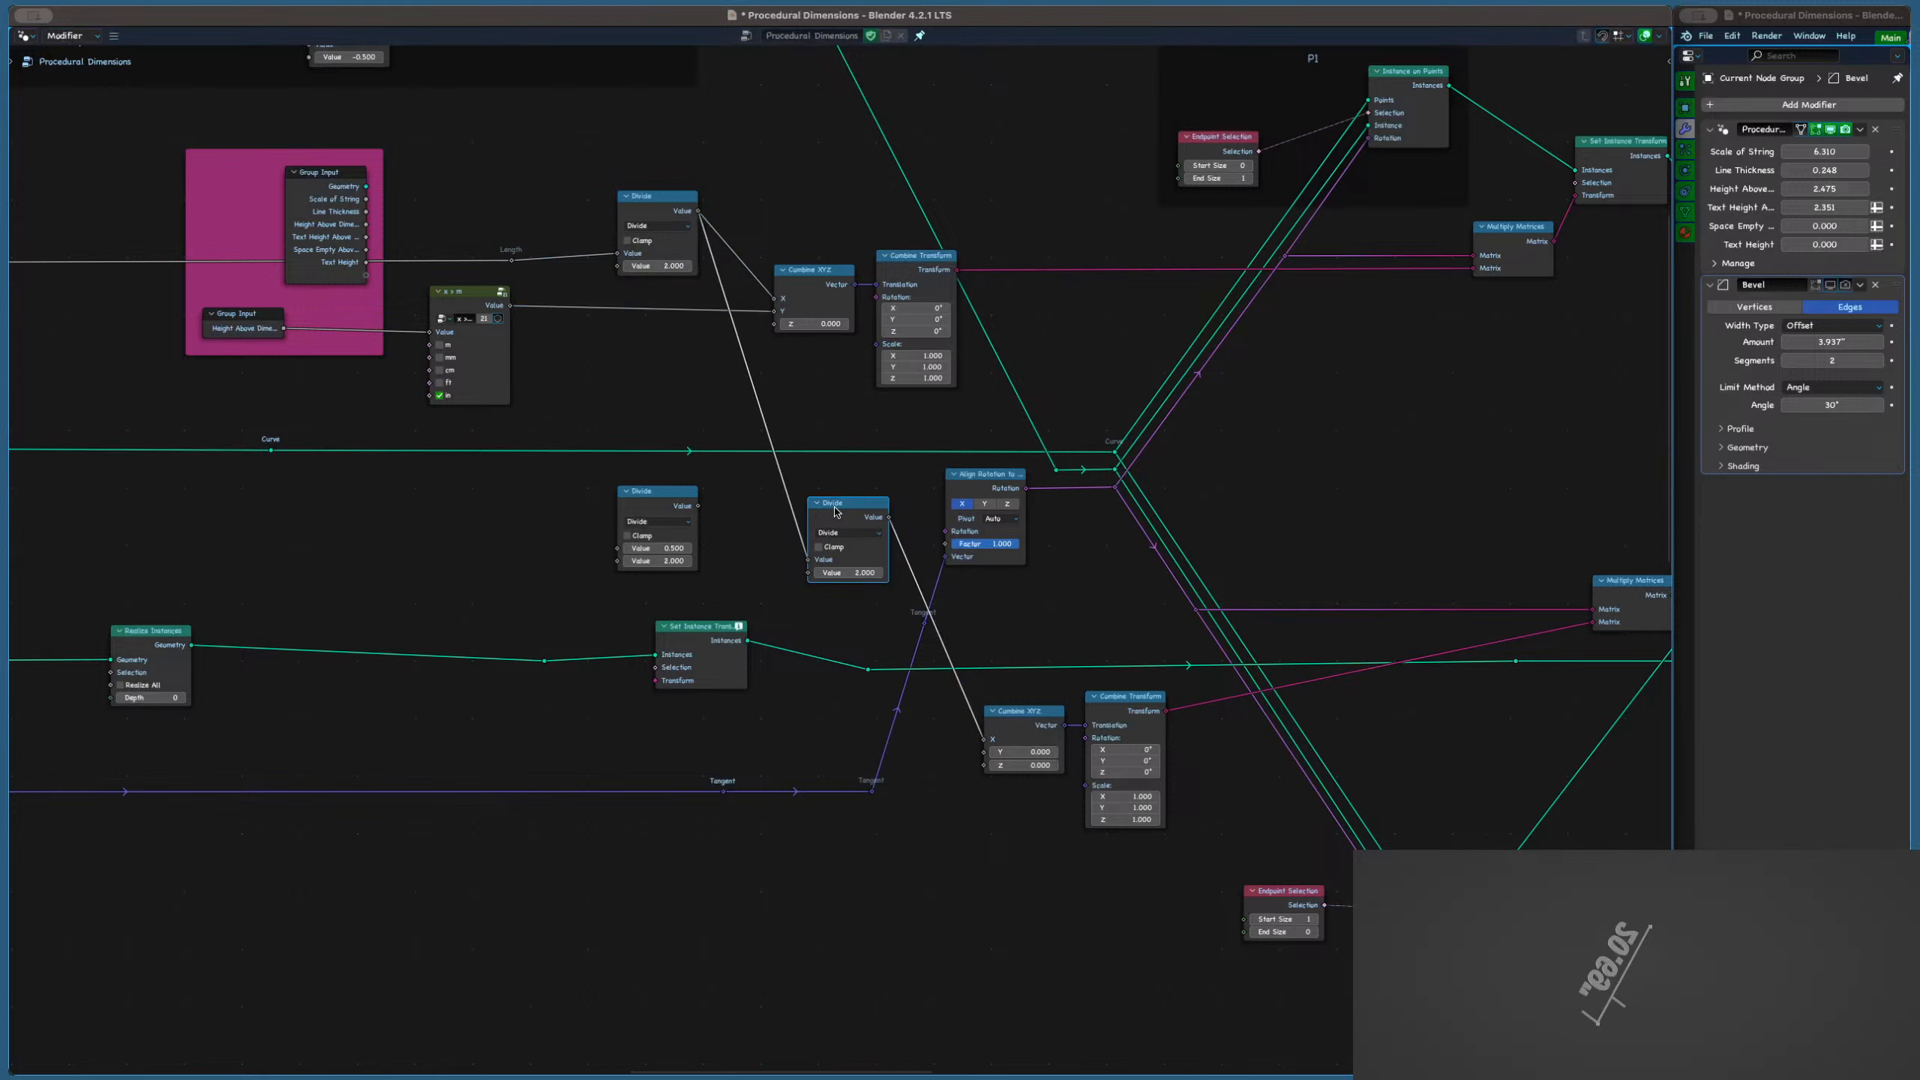
Switch the duplicated Divide node to Multiply with a value of -1, and save the file
left_click(839, 572)
key("Return")
left_click(832, 533)
left_click(832, 589)
left_click(841, 571)
type("-1")
key("Return")
key("ctrl+s")
Connect the x > m node's Value output to the copied Combine XYZ's Y input and save the file
scroll(795, 589, "up", 2)
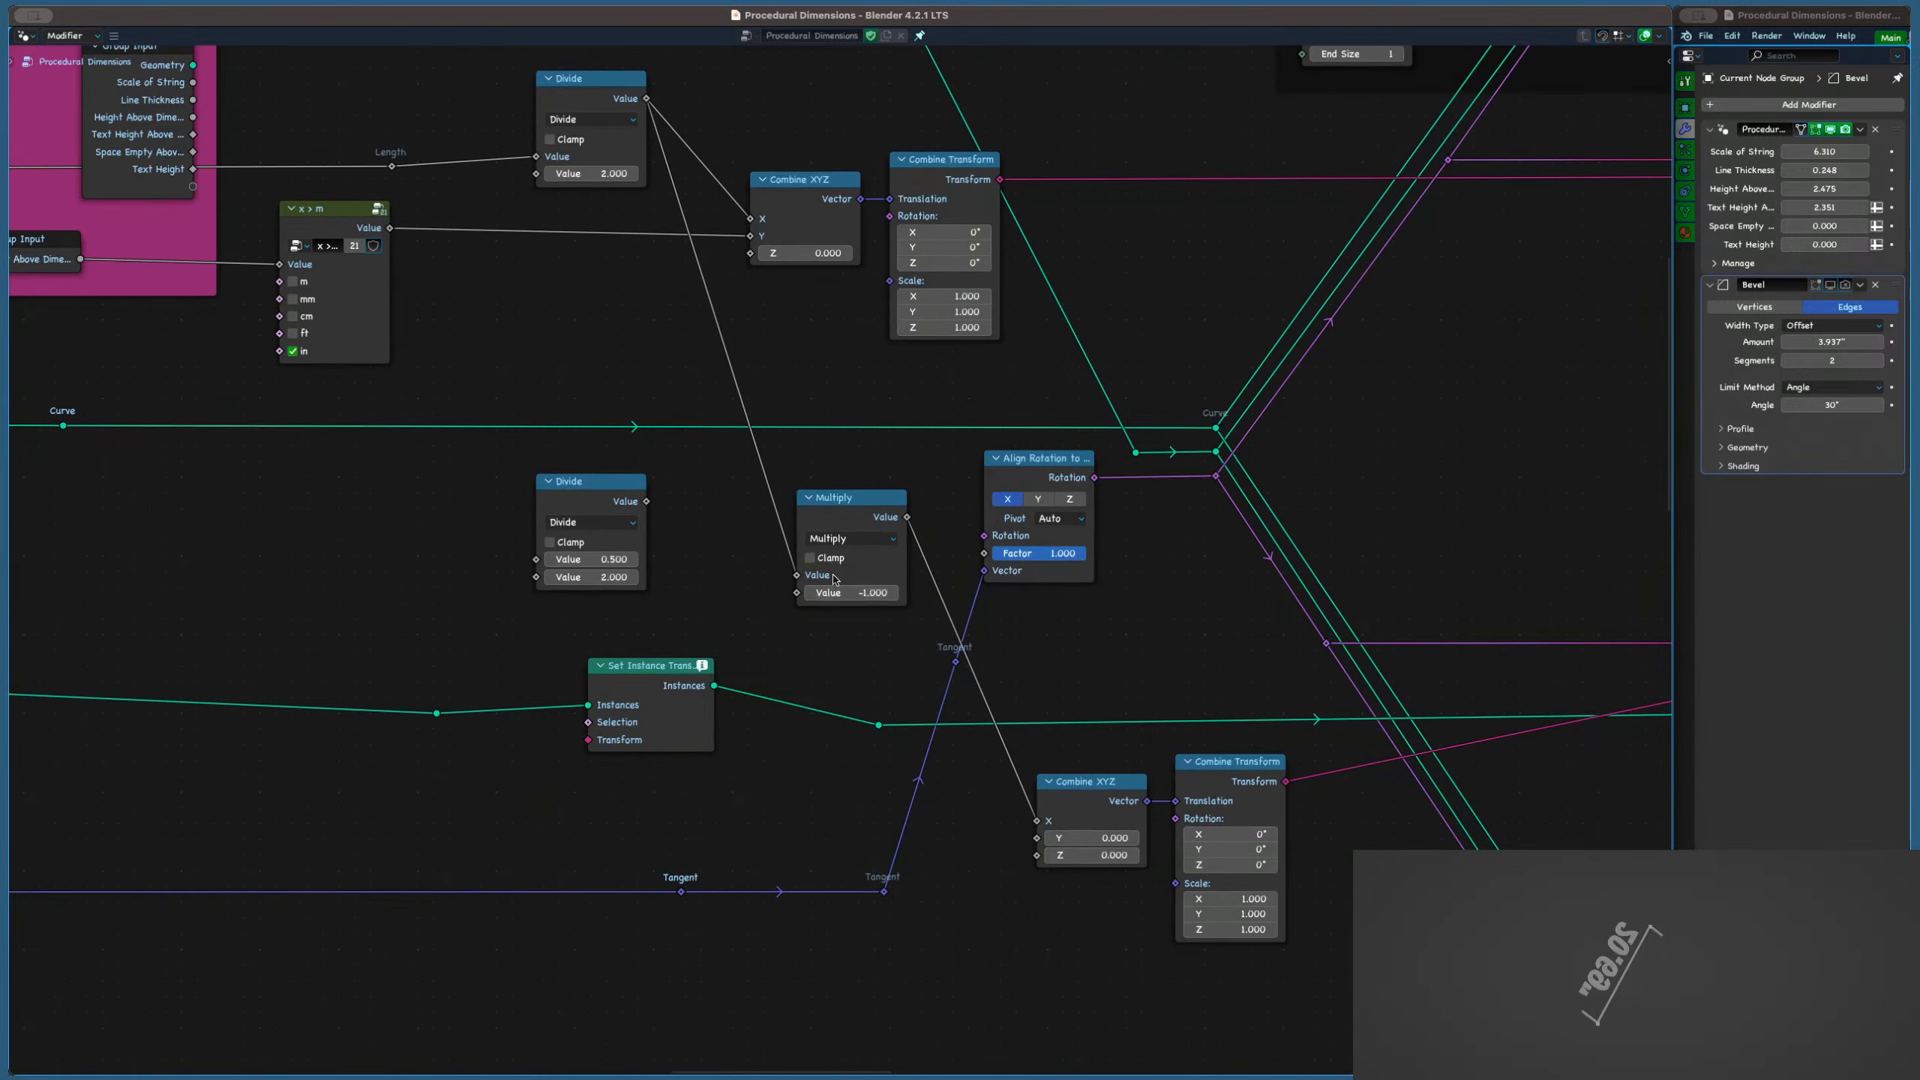
scroll(582, 306, "down", 3)
left_click_drag(456, 255, 892, 667)
key("ctrl+s")
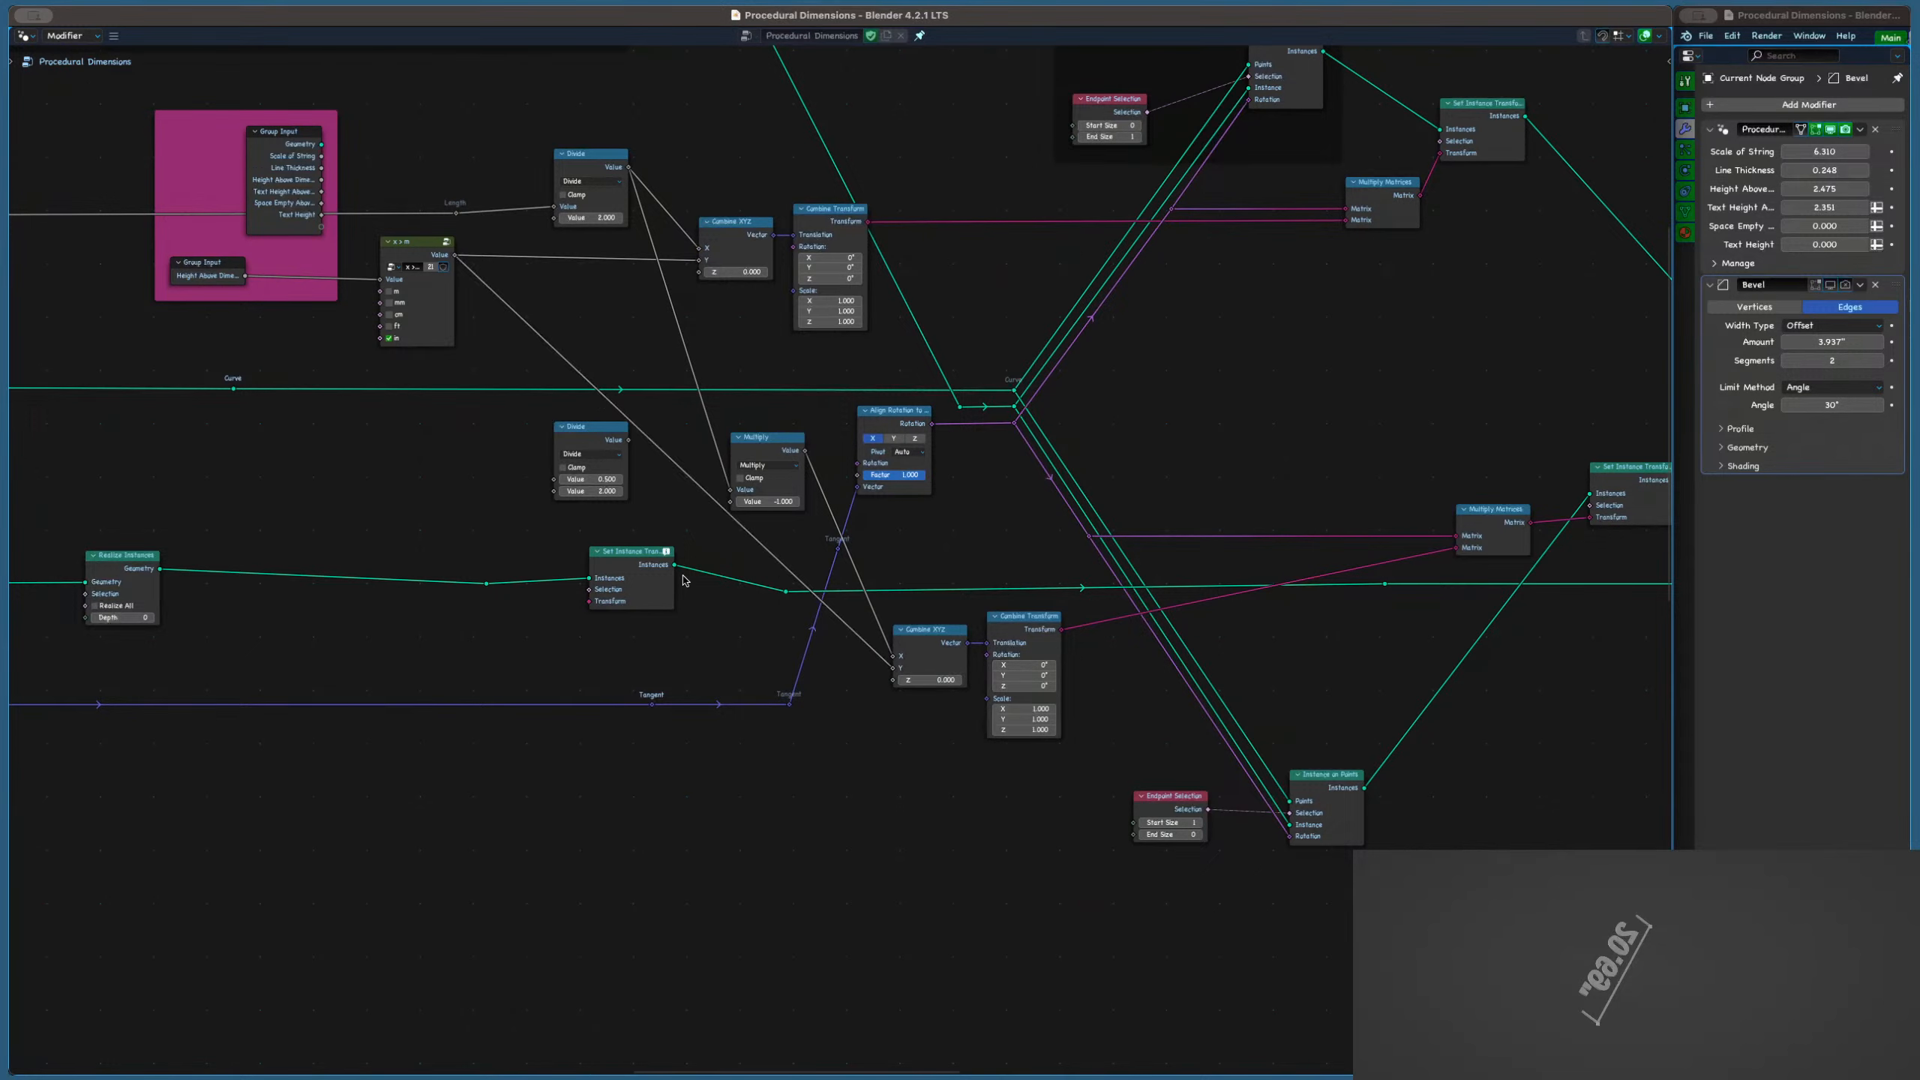
Trace the dimension geometry links from the endpoint instances through the Final Touches frame to the Group Output node
scroll(559, 337, "down", 2)
middle_click_drag(560, 336, 648, 361)
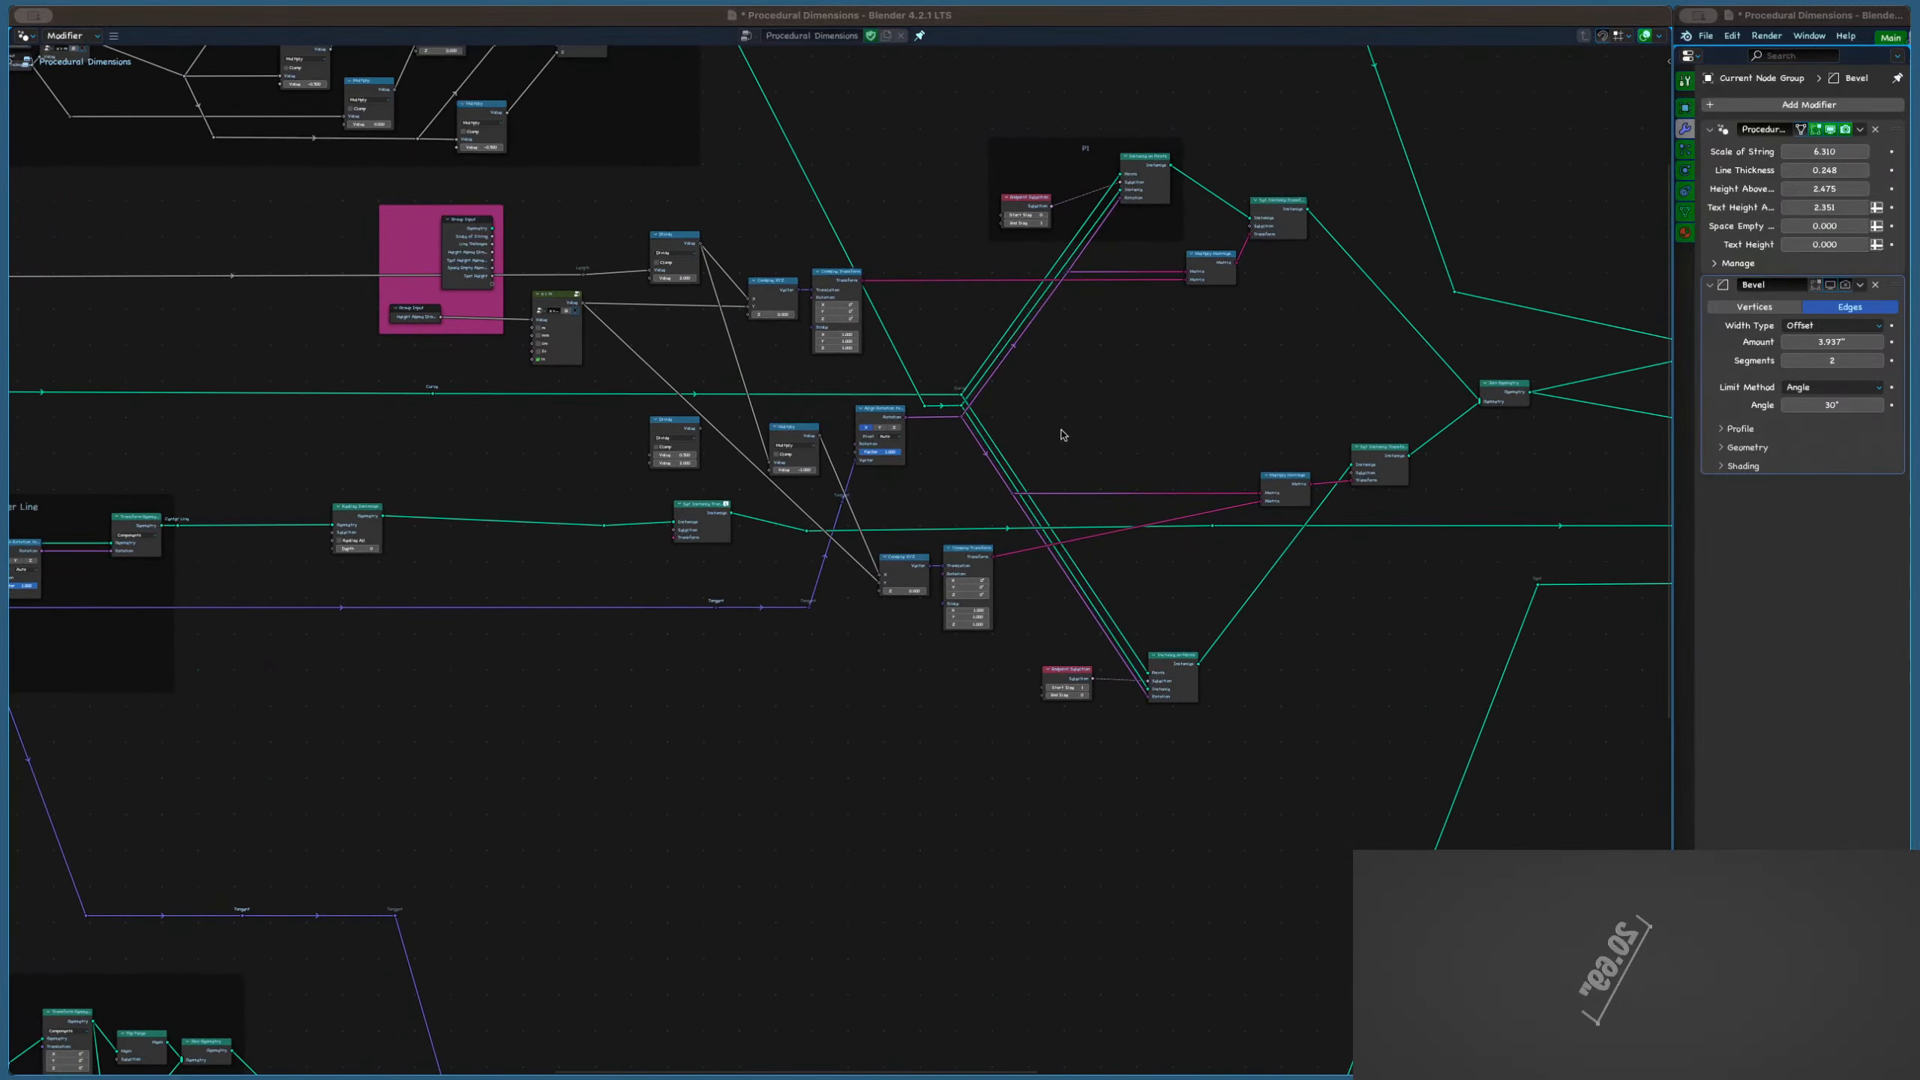
scroll(1063, 435, "down", 4)
middle_click_drag(1134, 423, 740, 408)
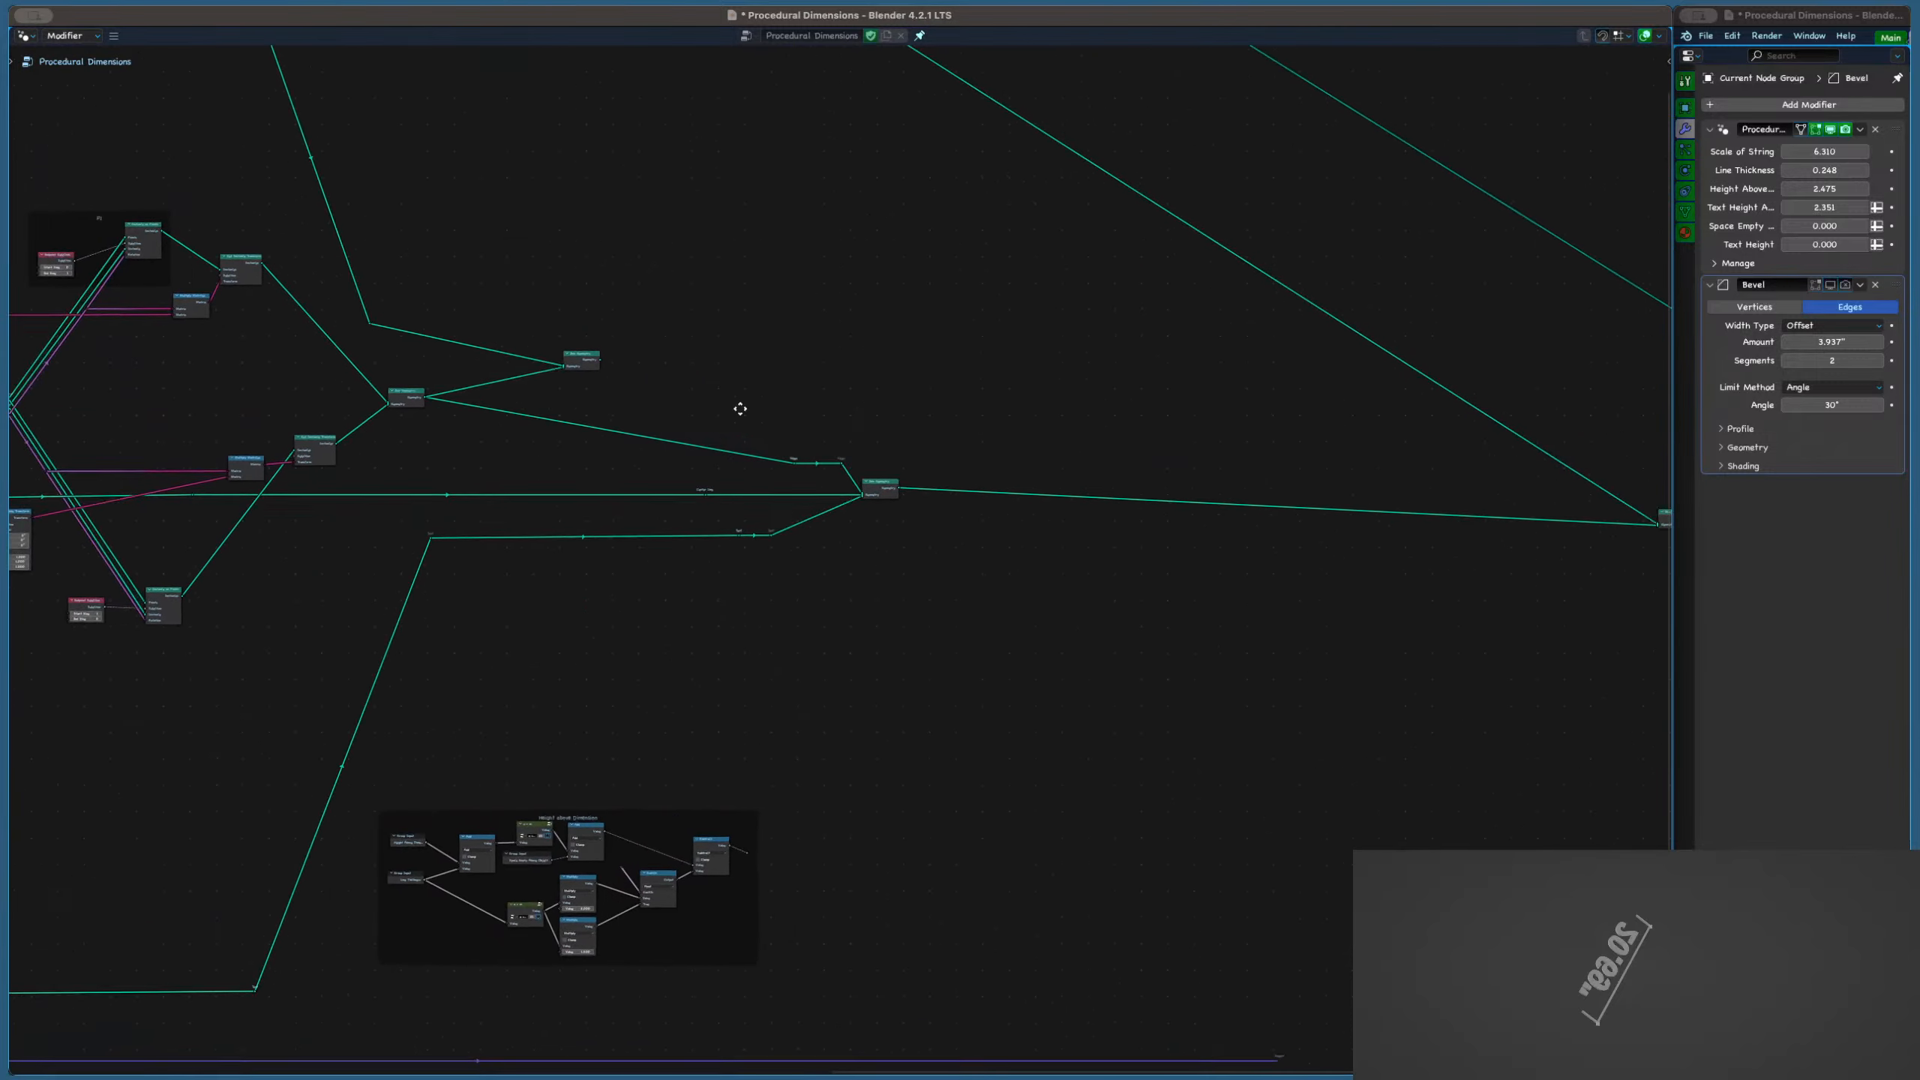
scroll(680, 393, "down", 4)
scroll(980, 446, "up", 6)
left_click(910, 459)
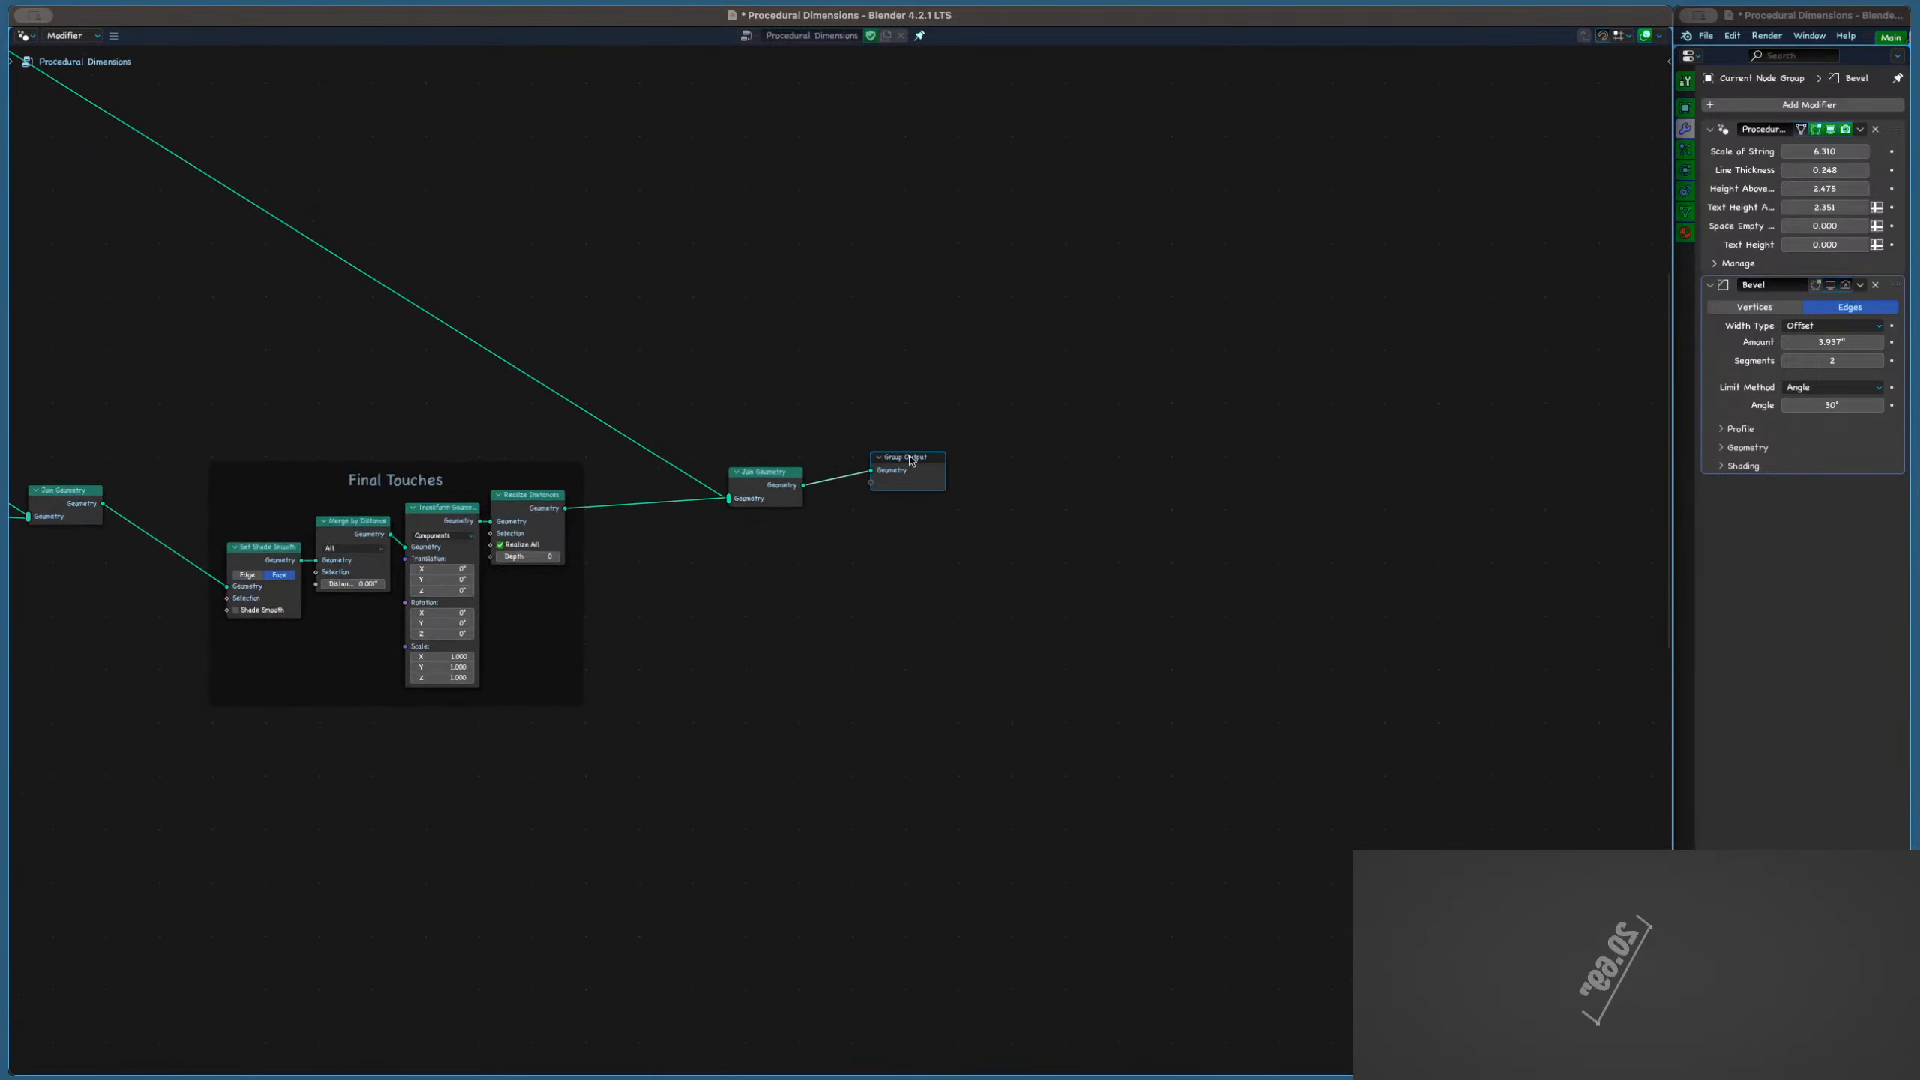
left_click(869, 406)
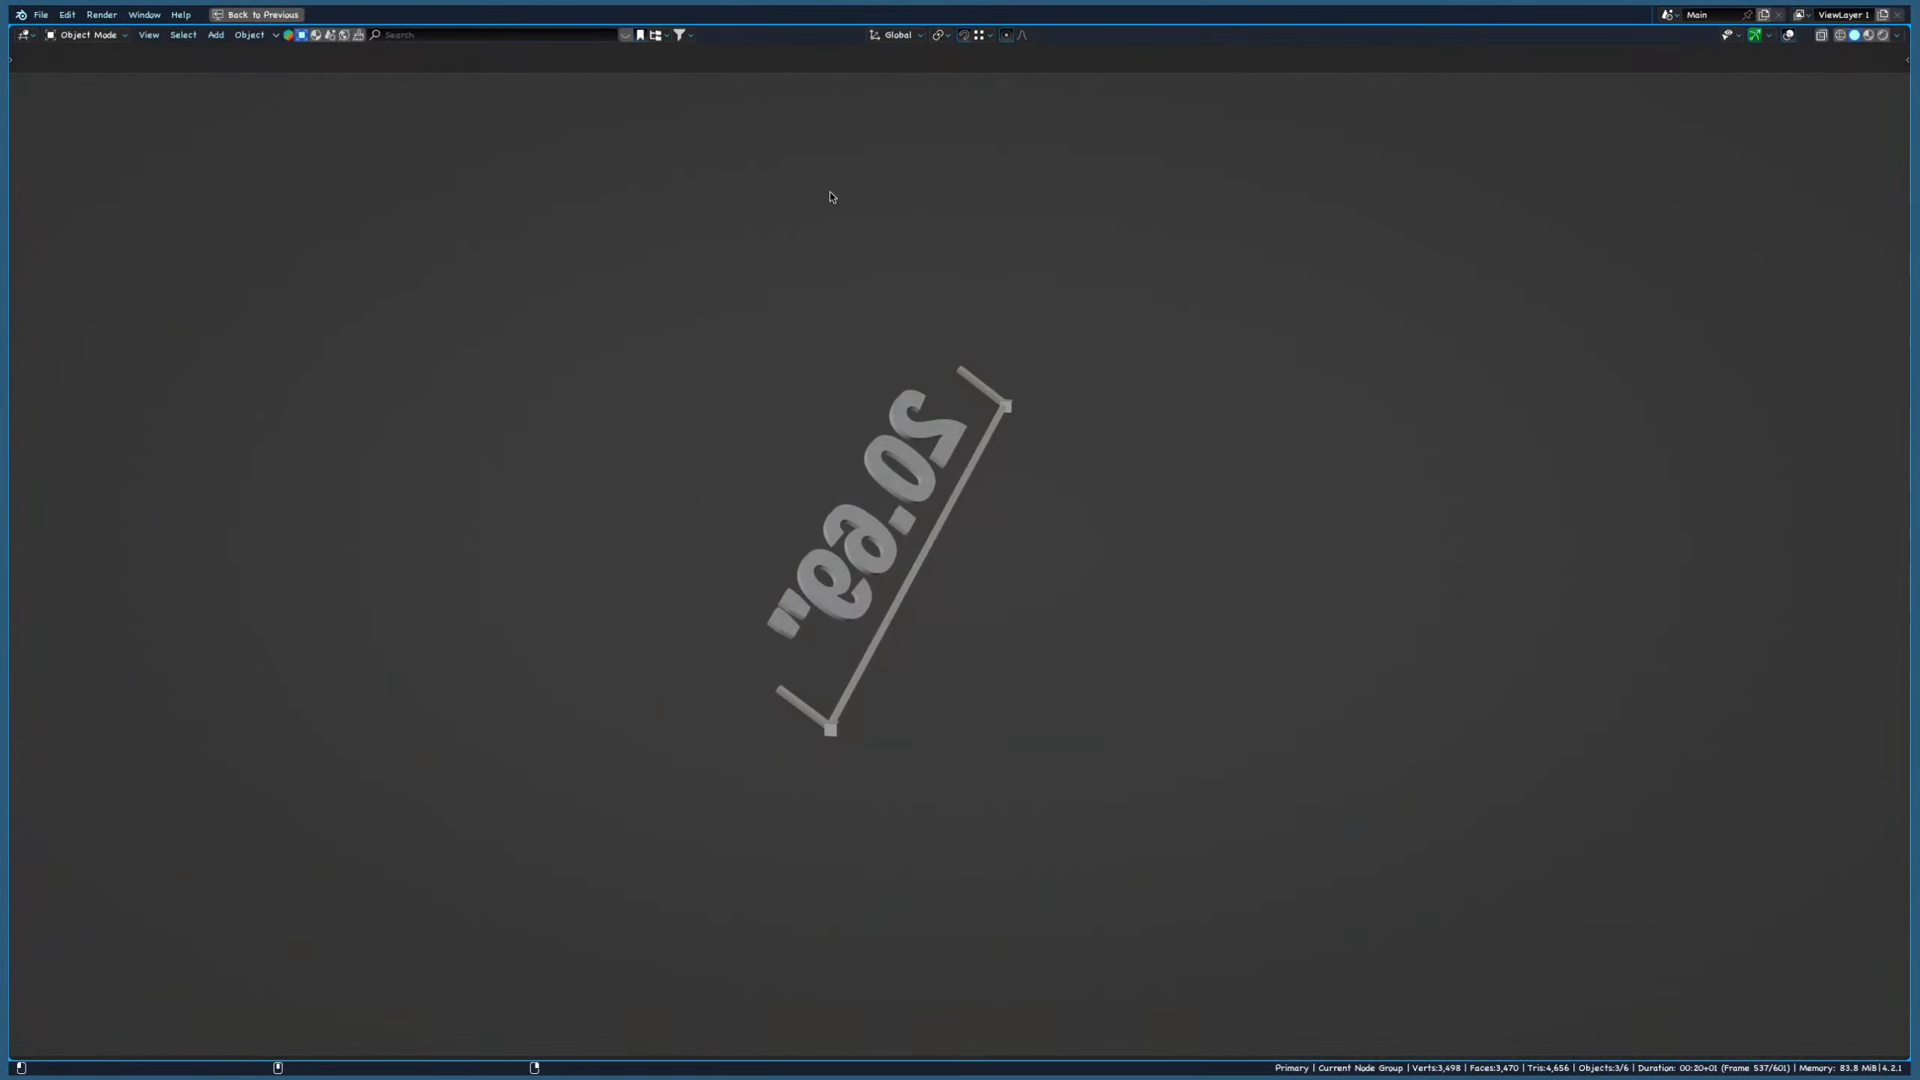
Take the 3D viewport window out of full screen
mouse_move(49, 33)
left_click(118, 13)
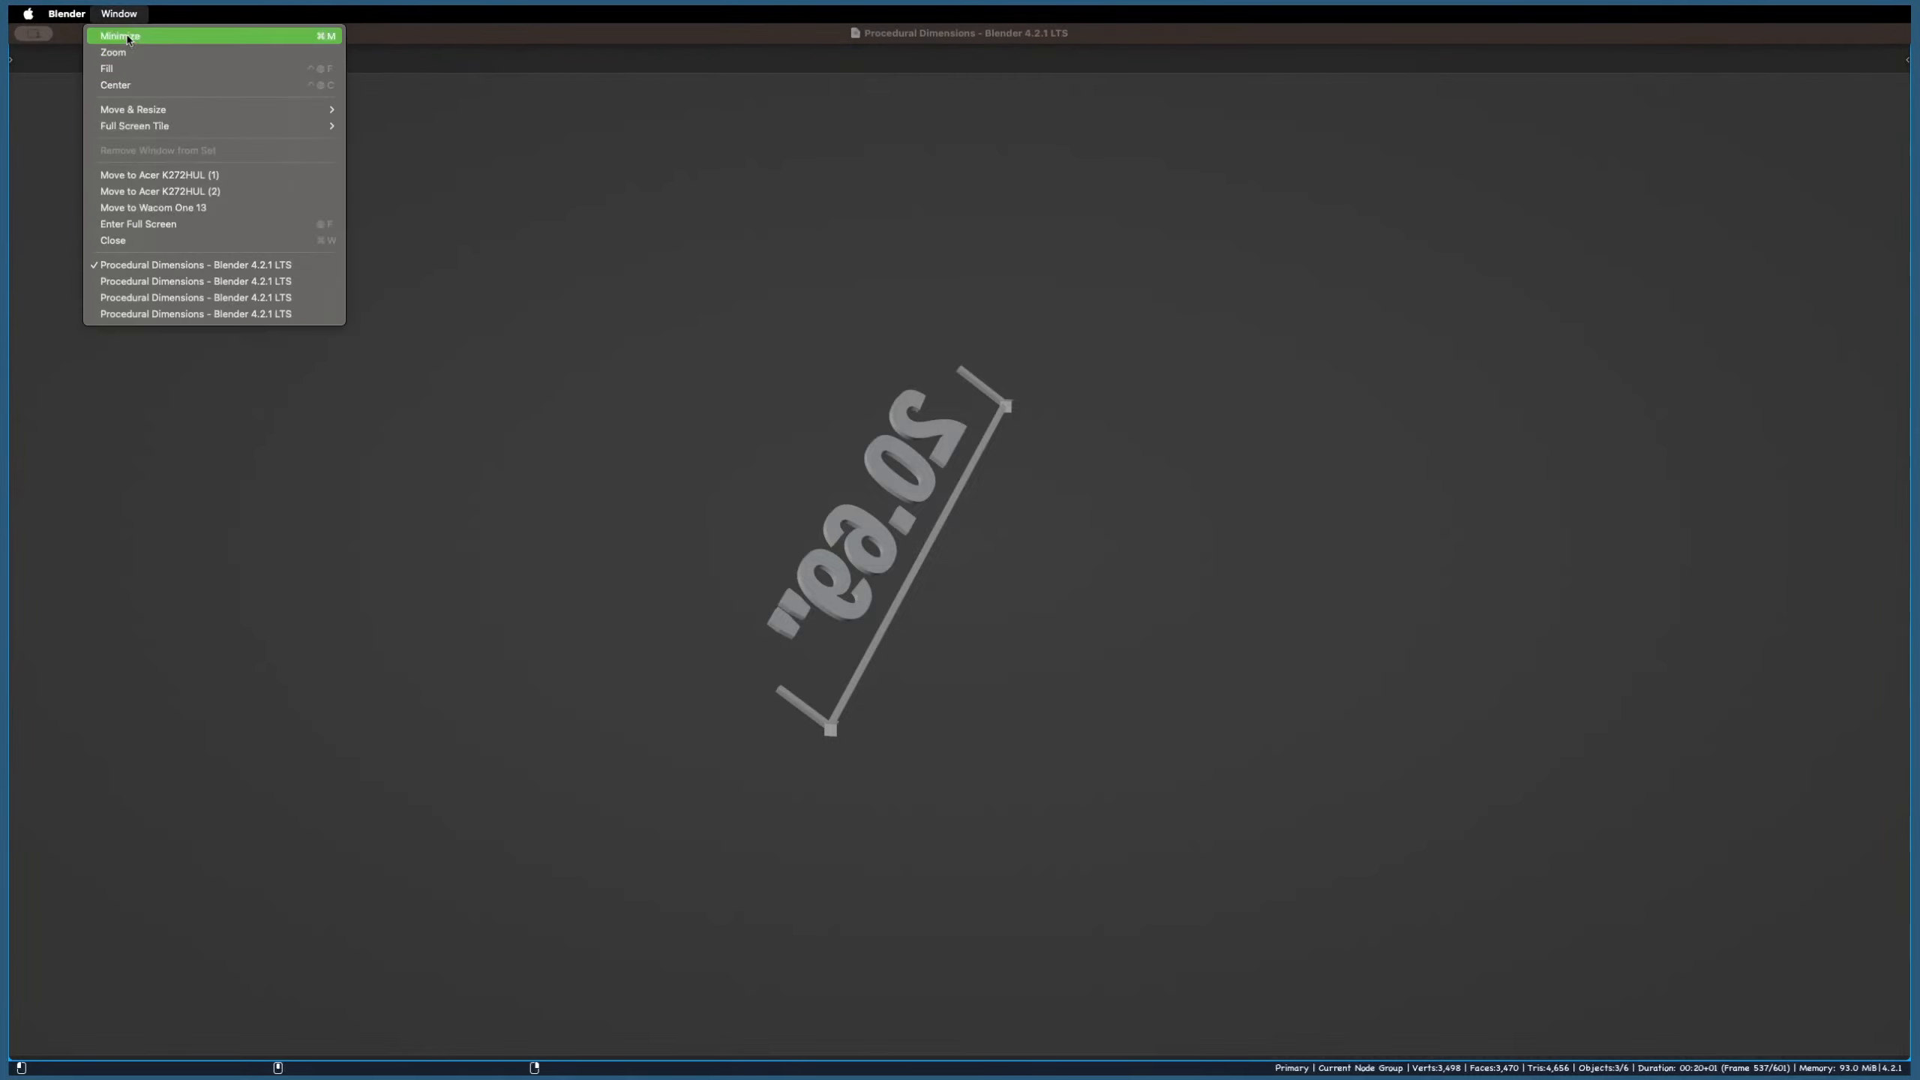
left_click(476, 215)
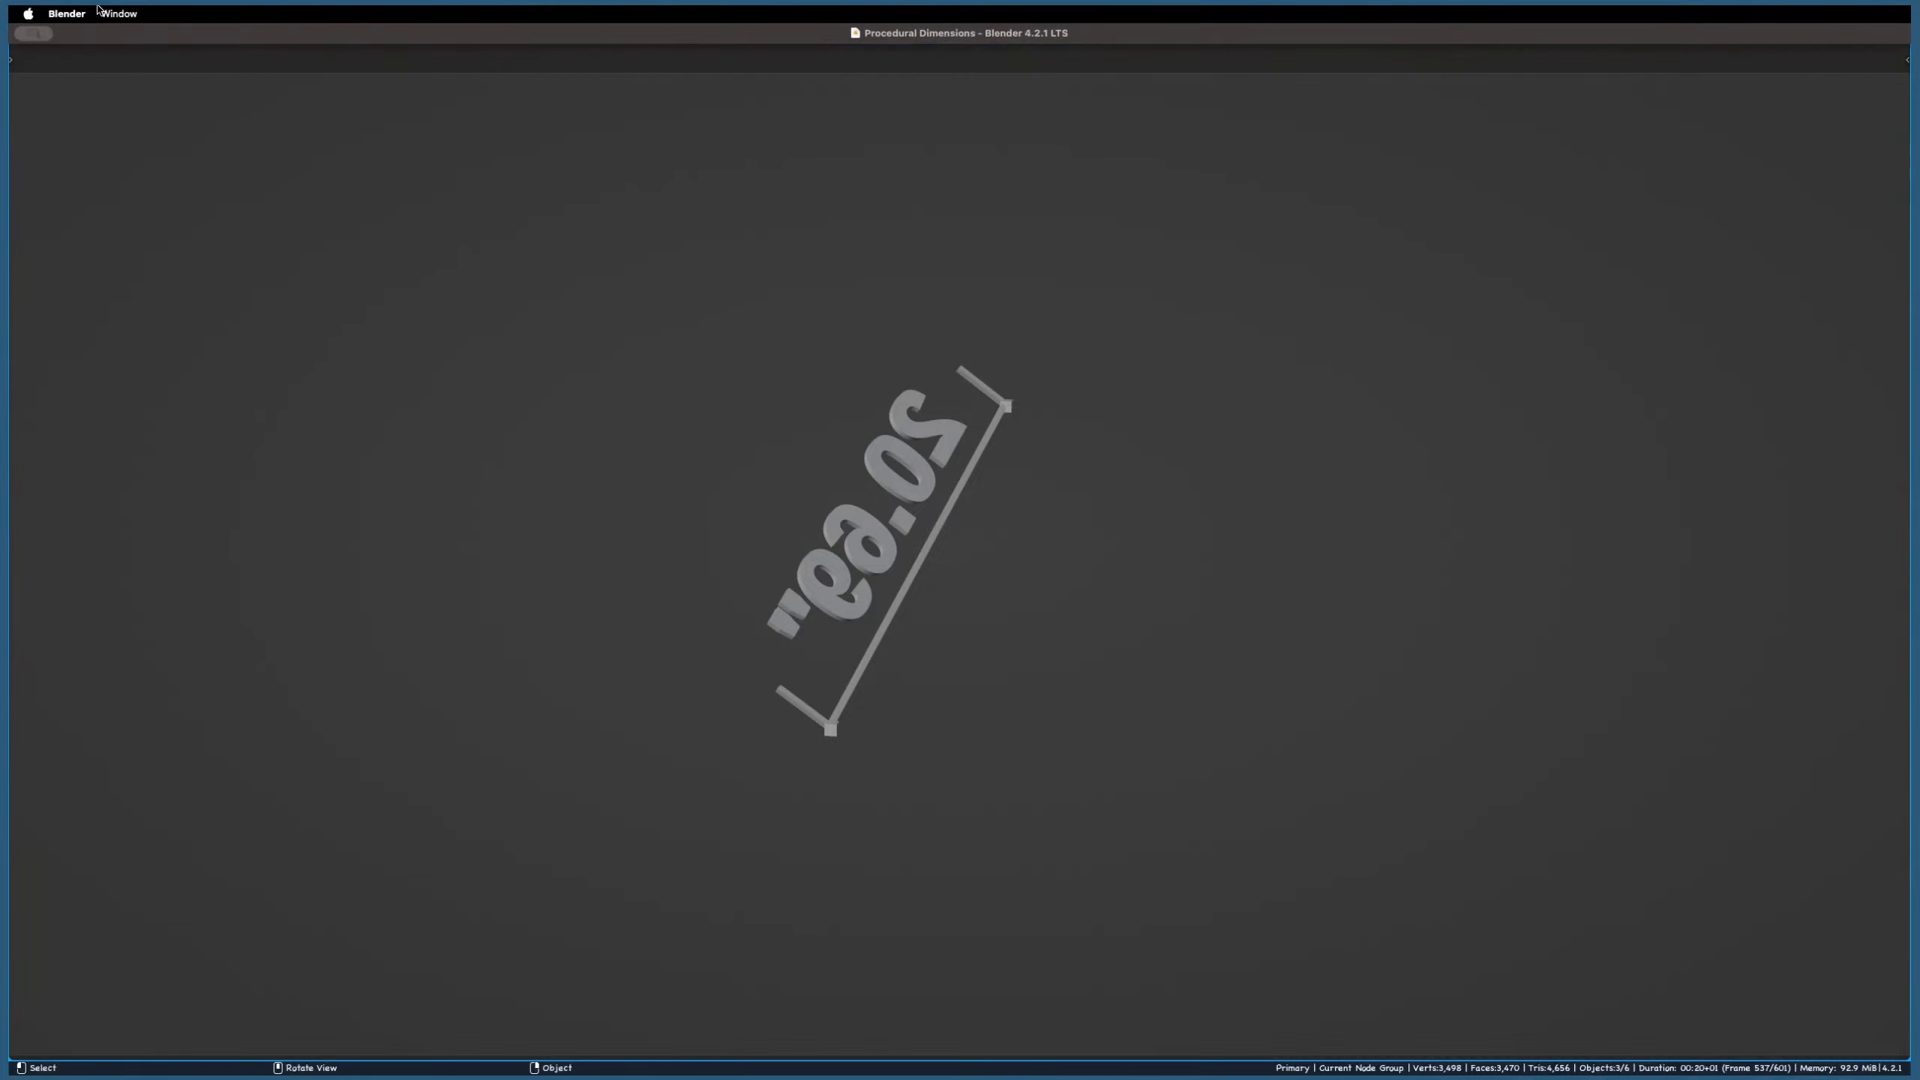
left_click(106, 12)
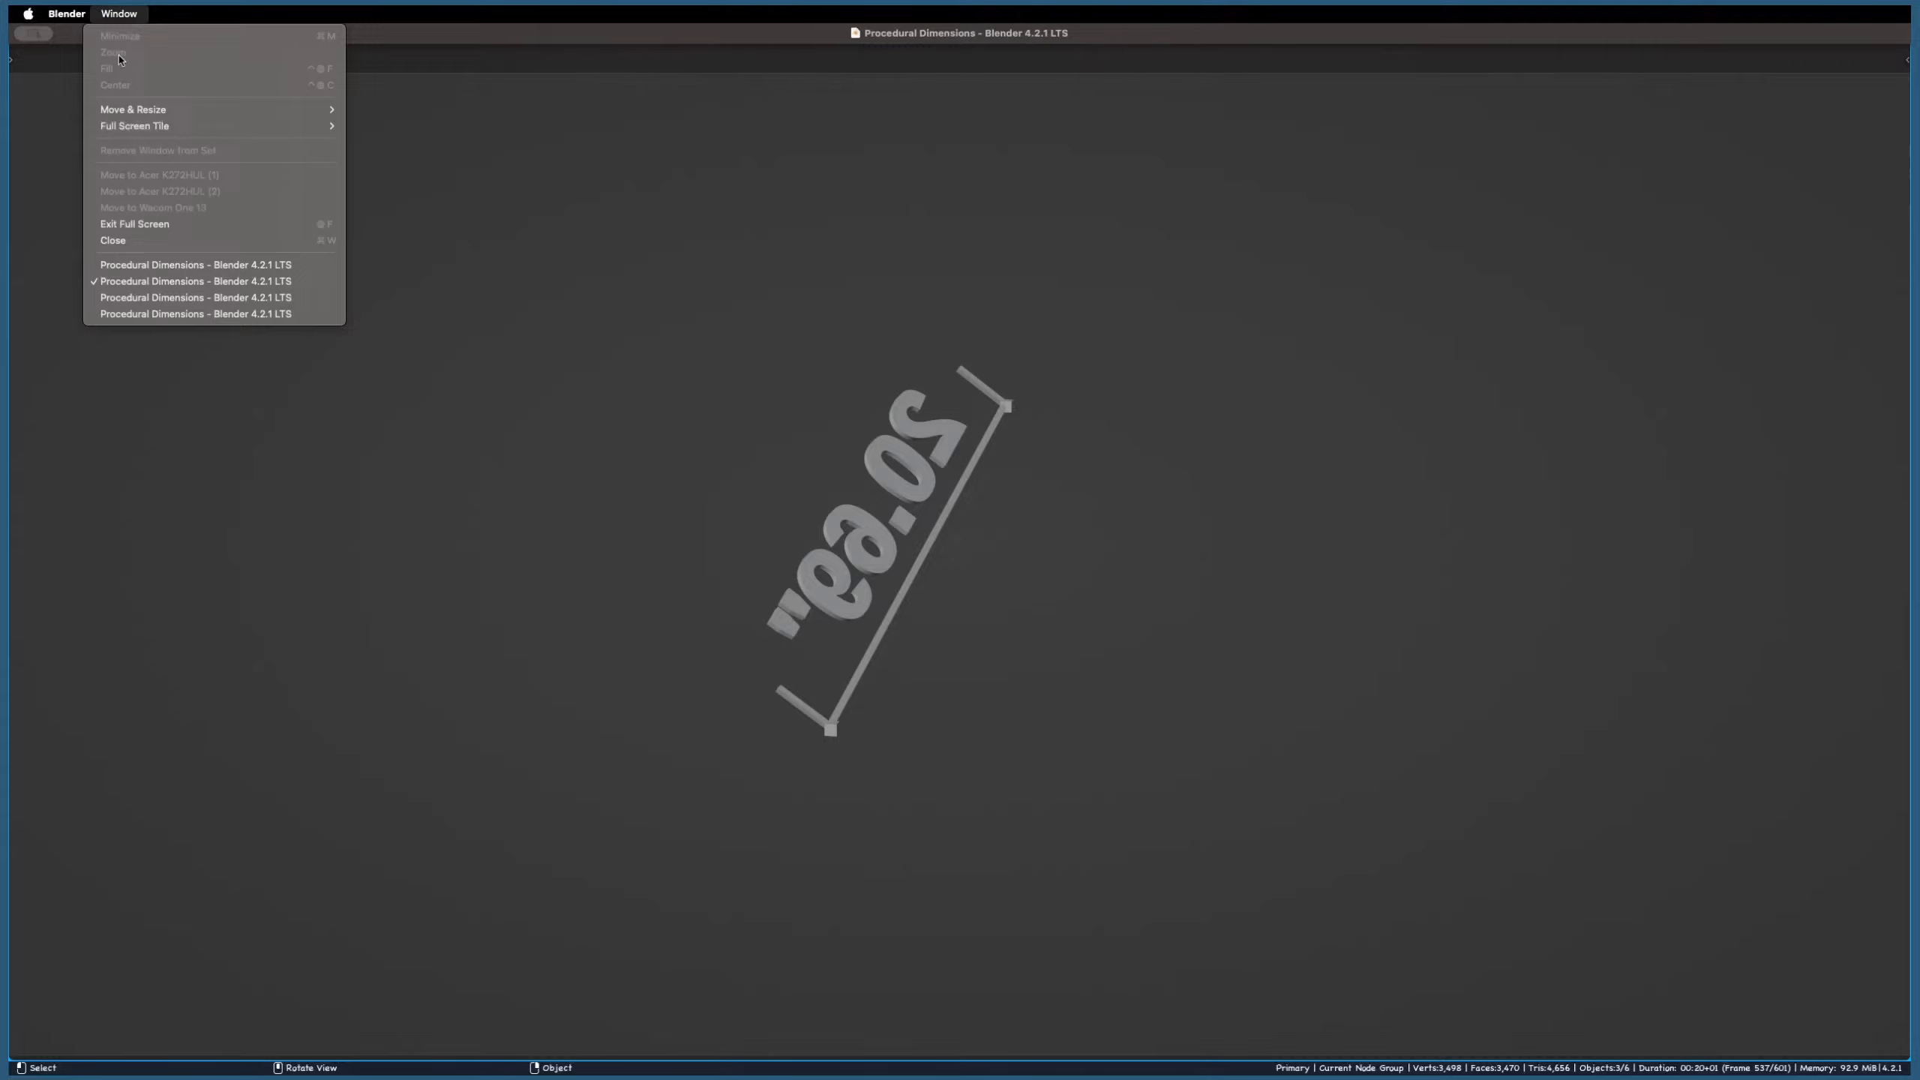
left_click(143, 224)
left_click_drag(324, 264, 1536, 913)
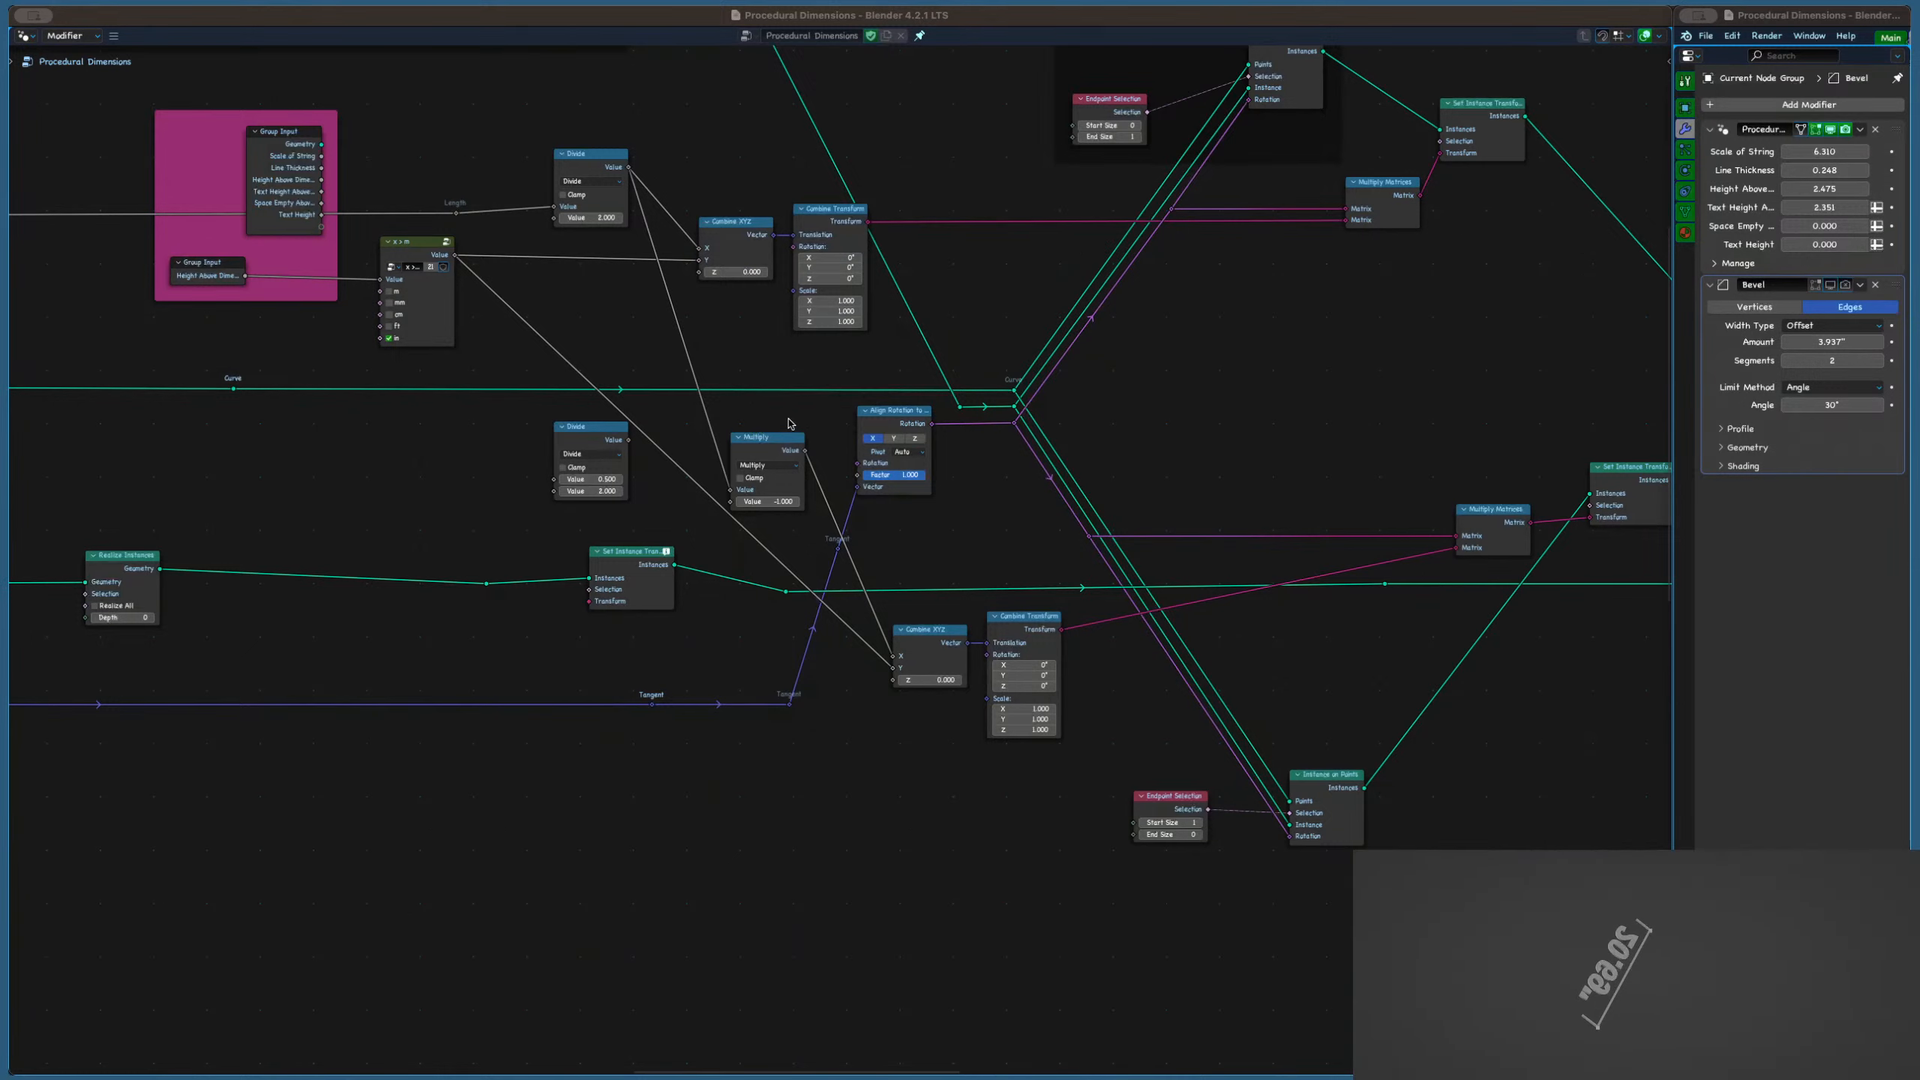
left_click(587, 316)
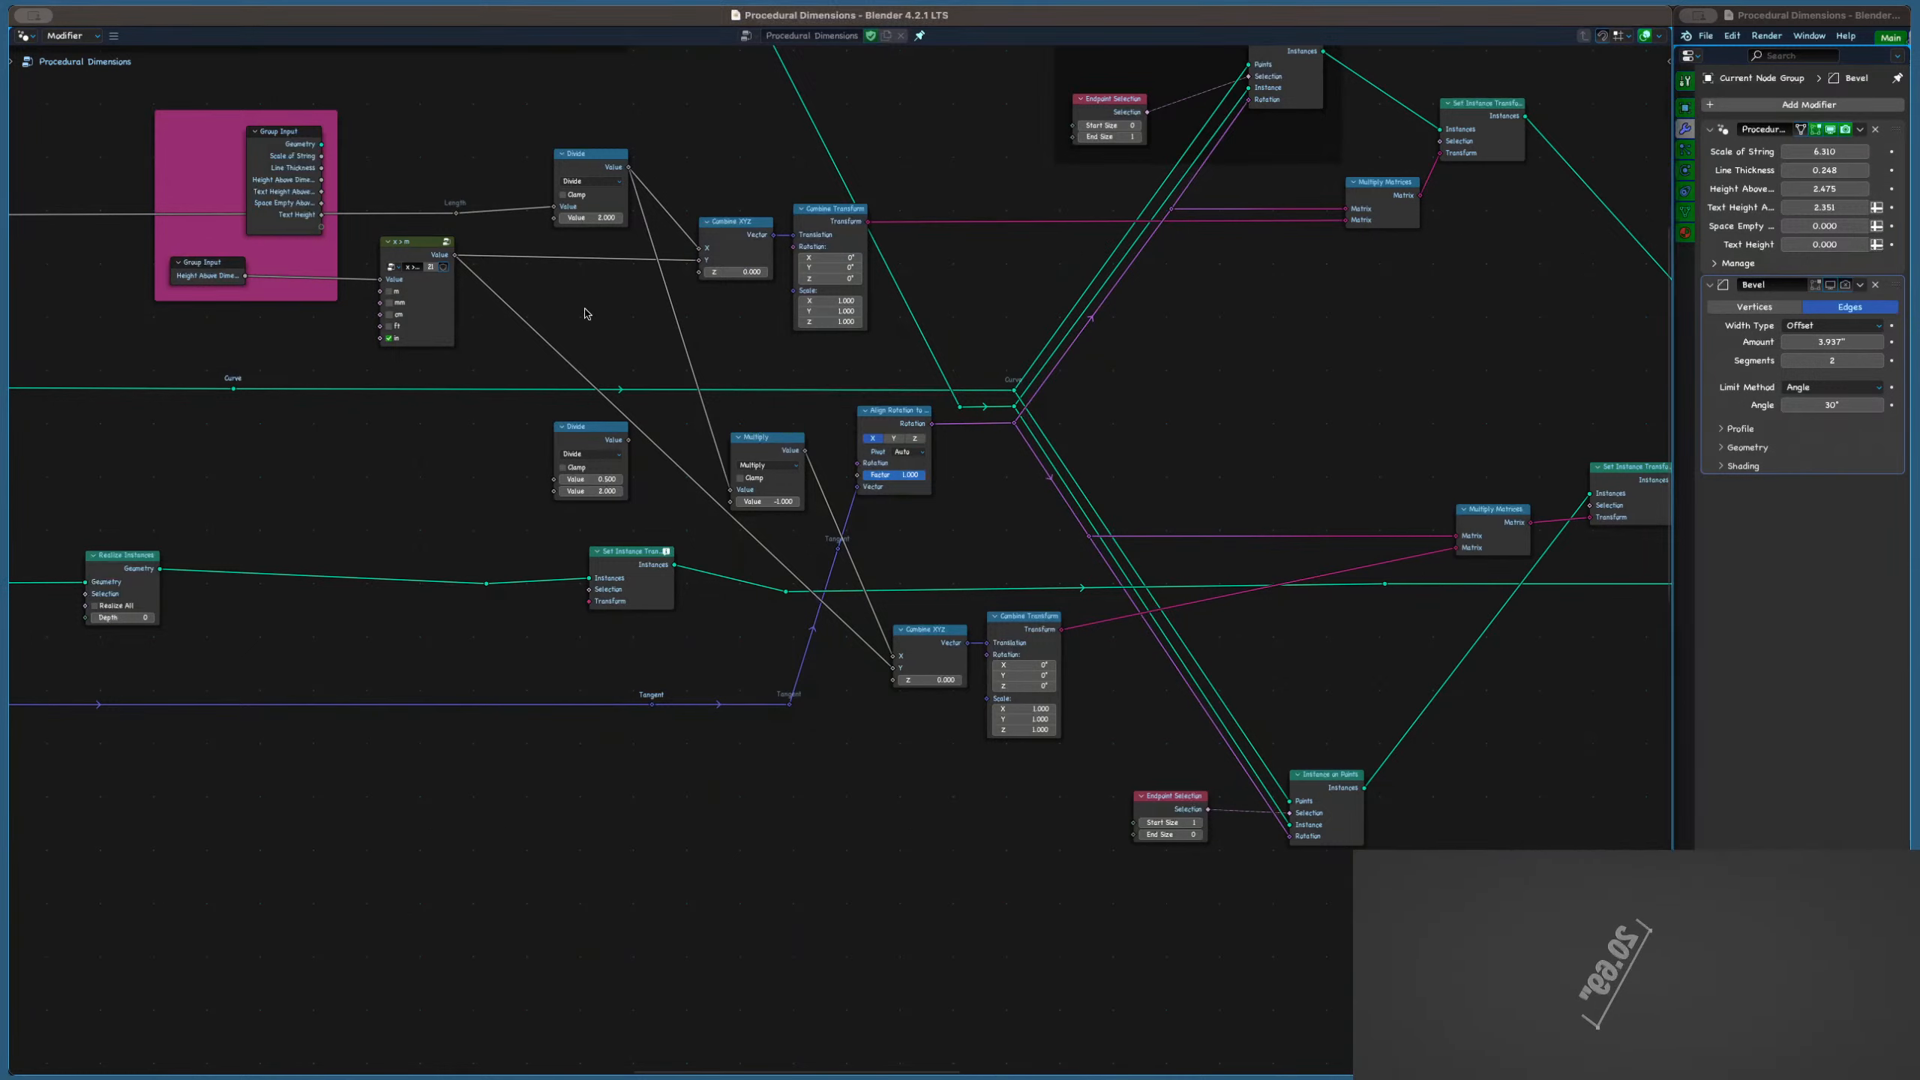
left_click_drag(476, 19, 1918, 177)
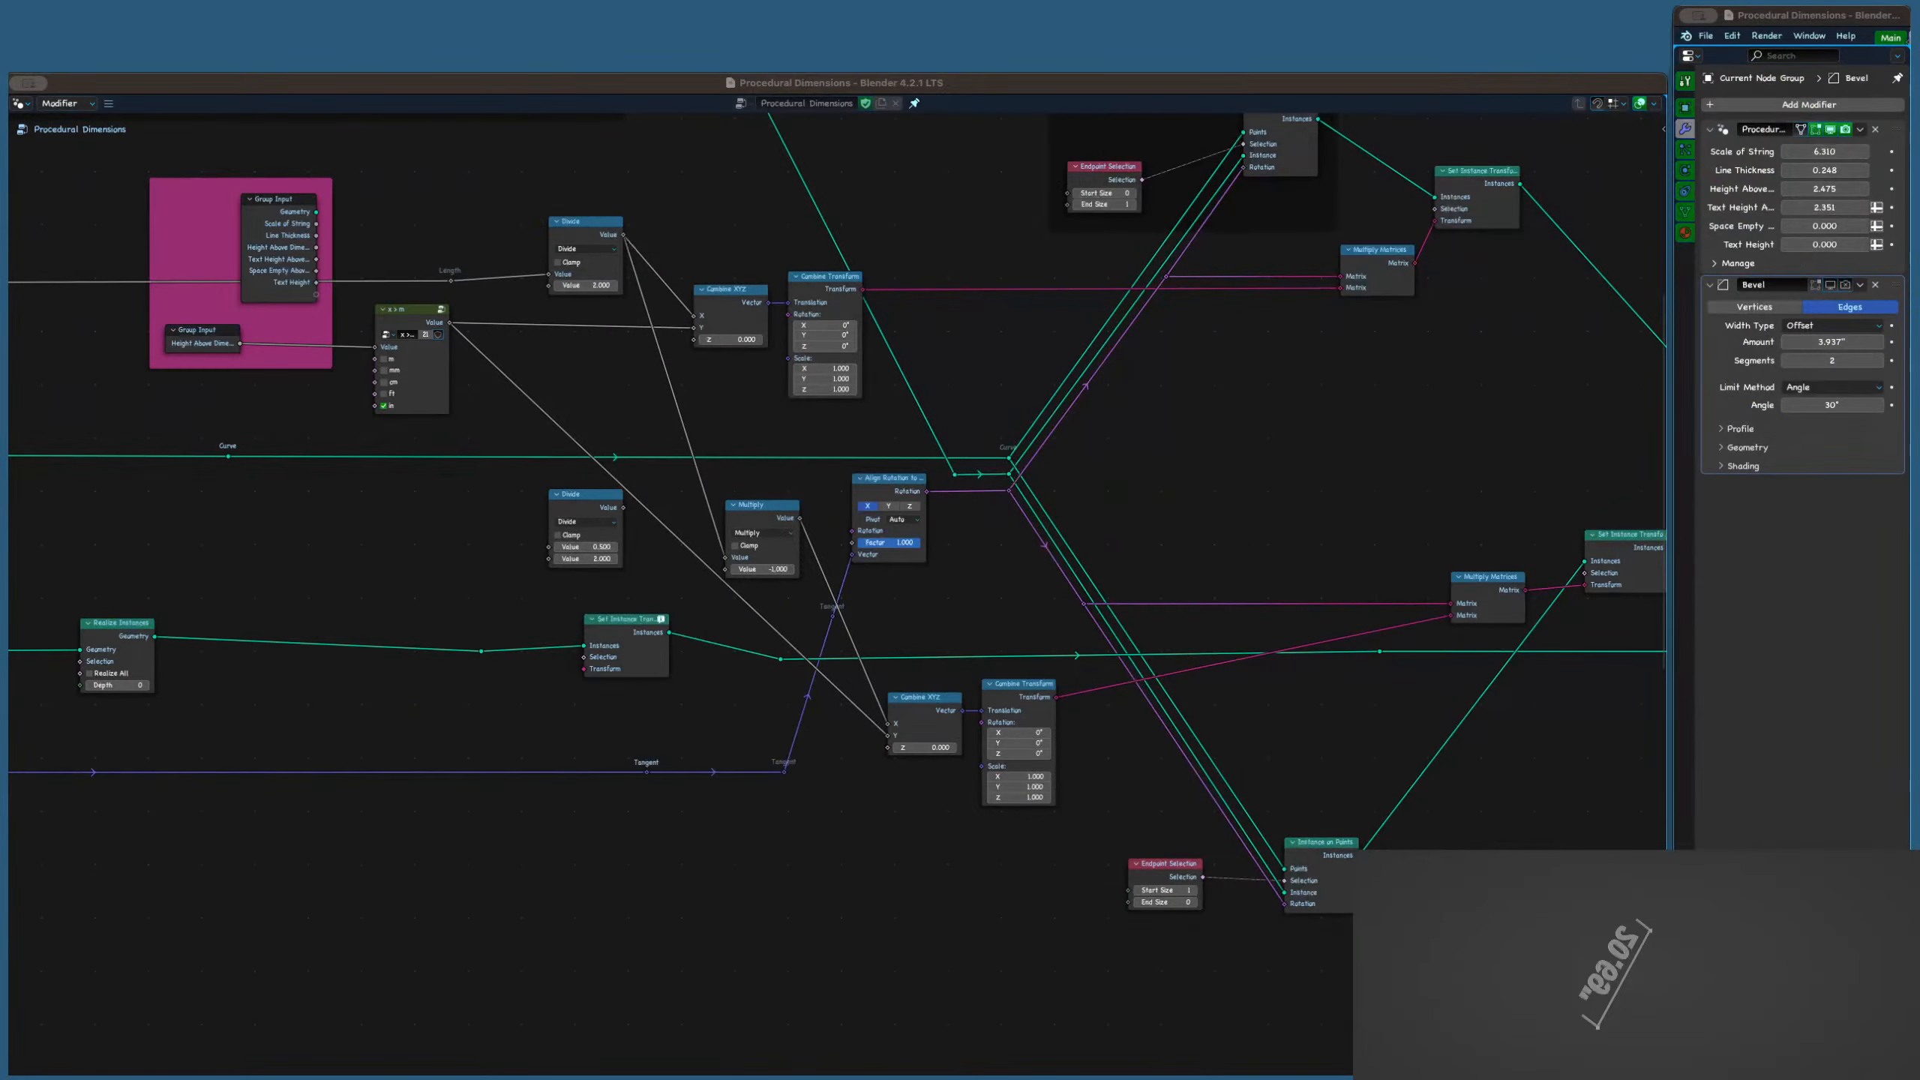
left_click_drag(519, 90, 526, 11)
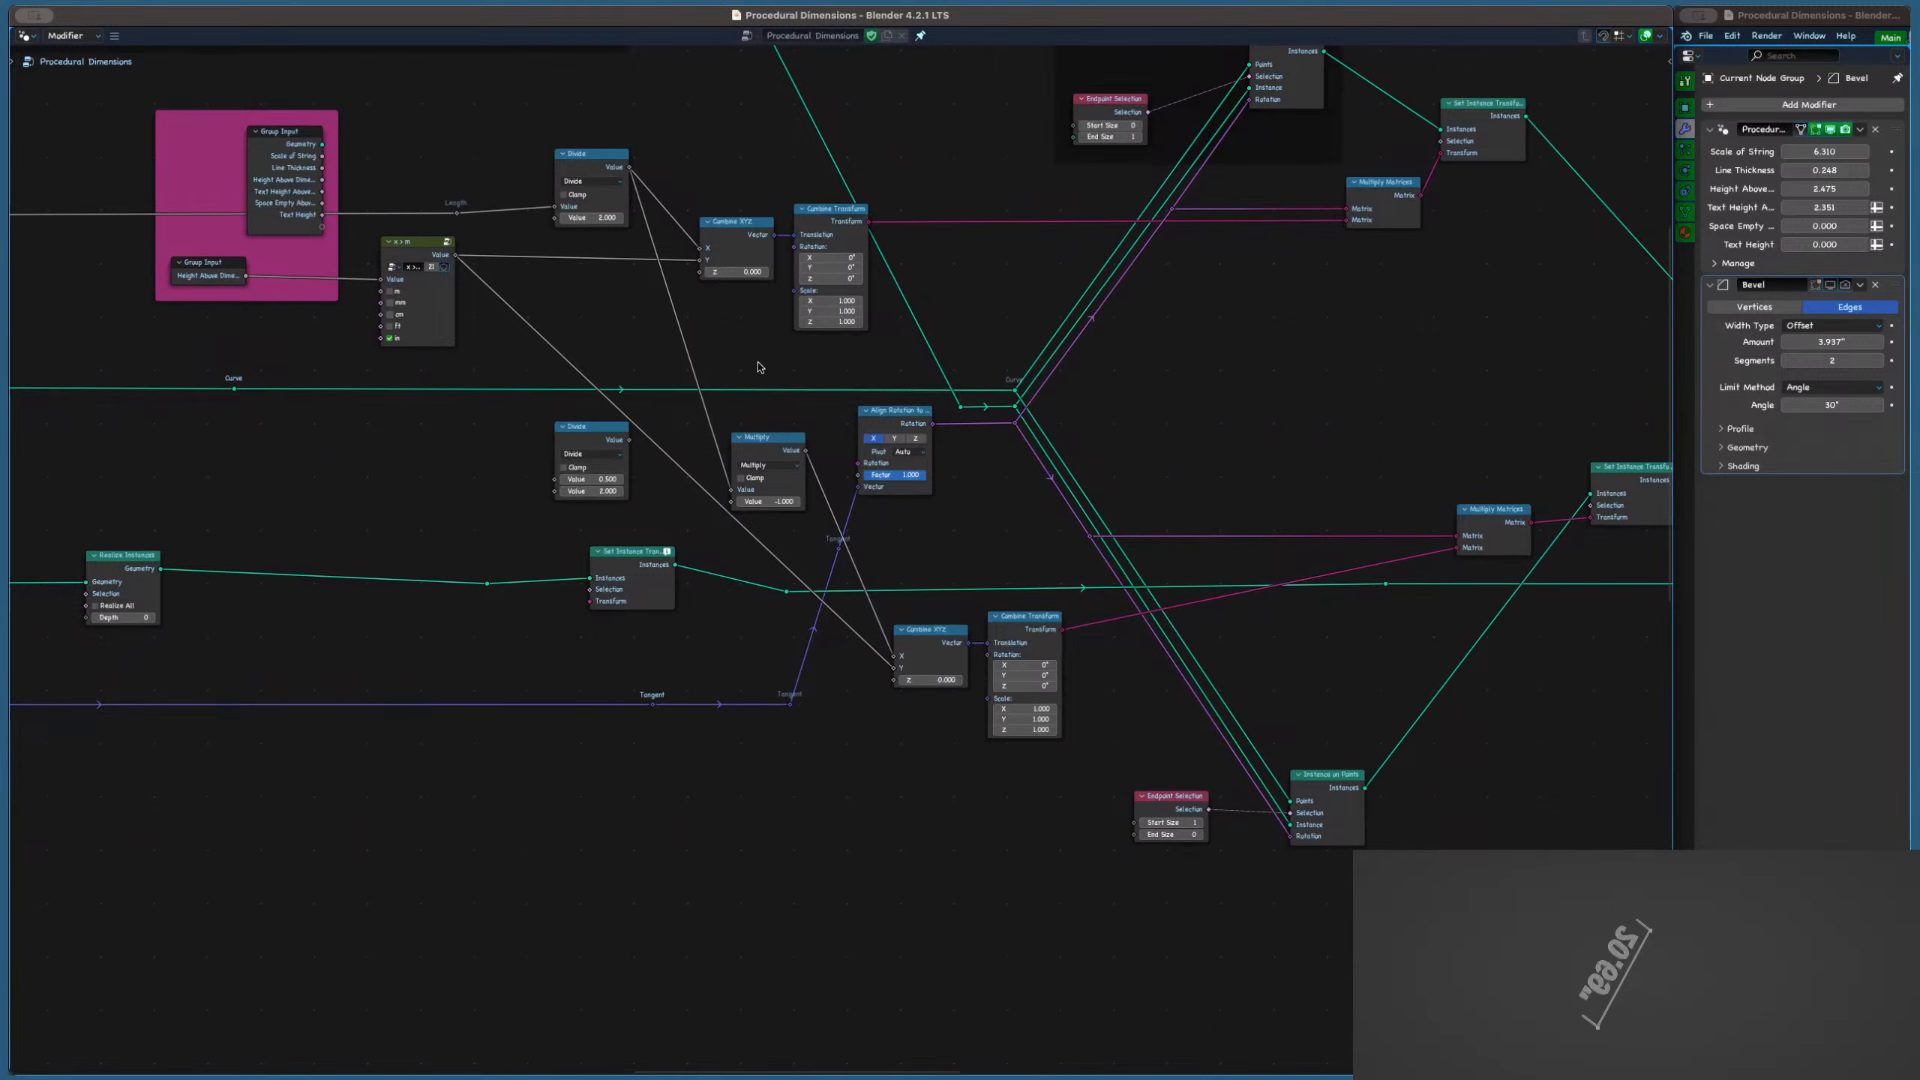
Remove the full Group Input node from the magenta frame and place it below the Curve link, above the center line chain
scroll(764, 368, "down", 3)
scroll(903, 378, "up", 2)
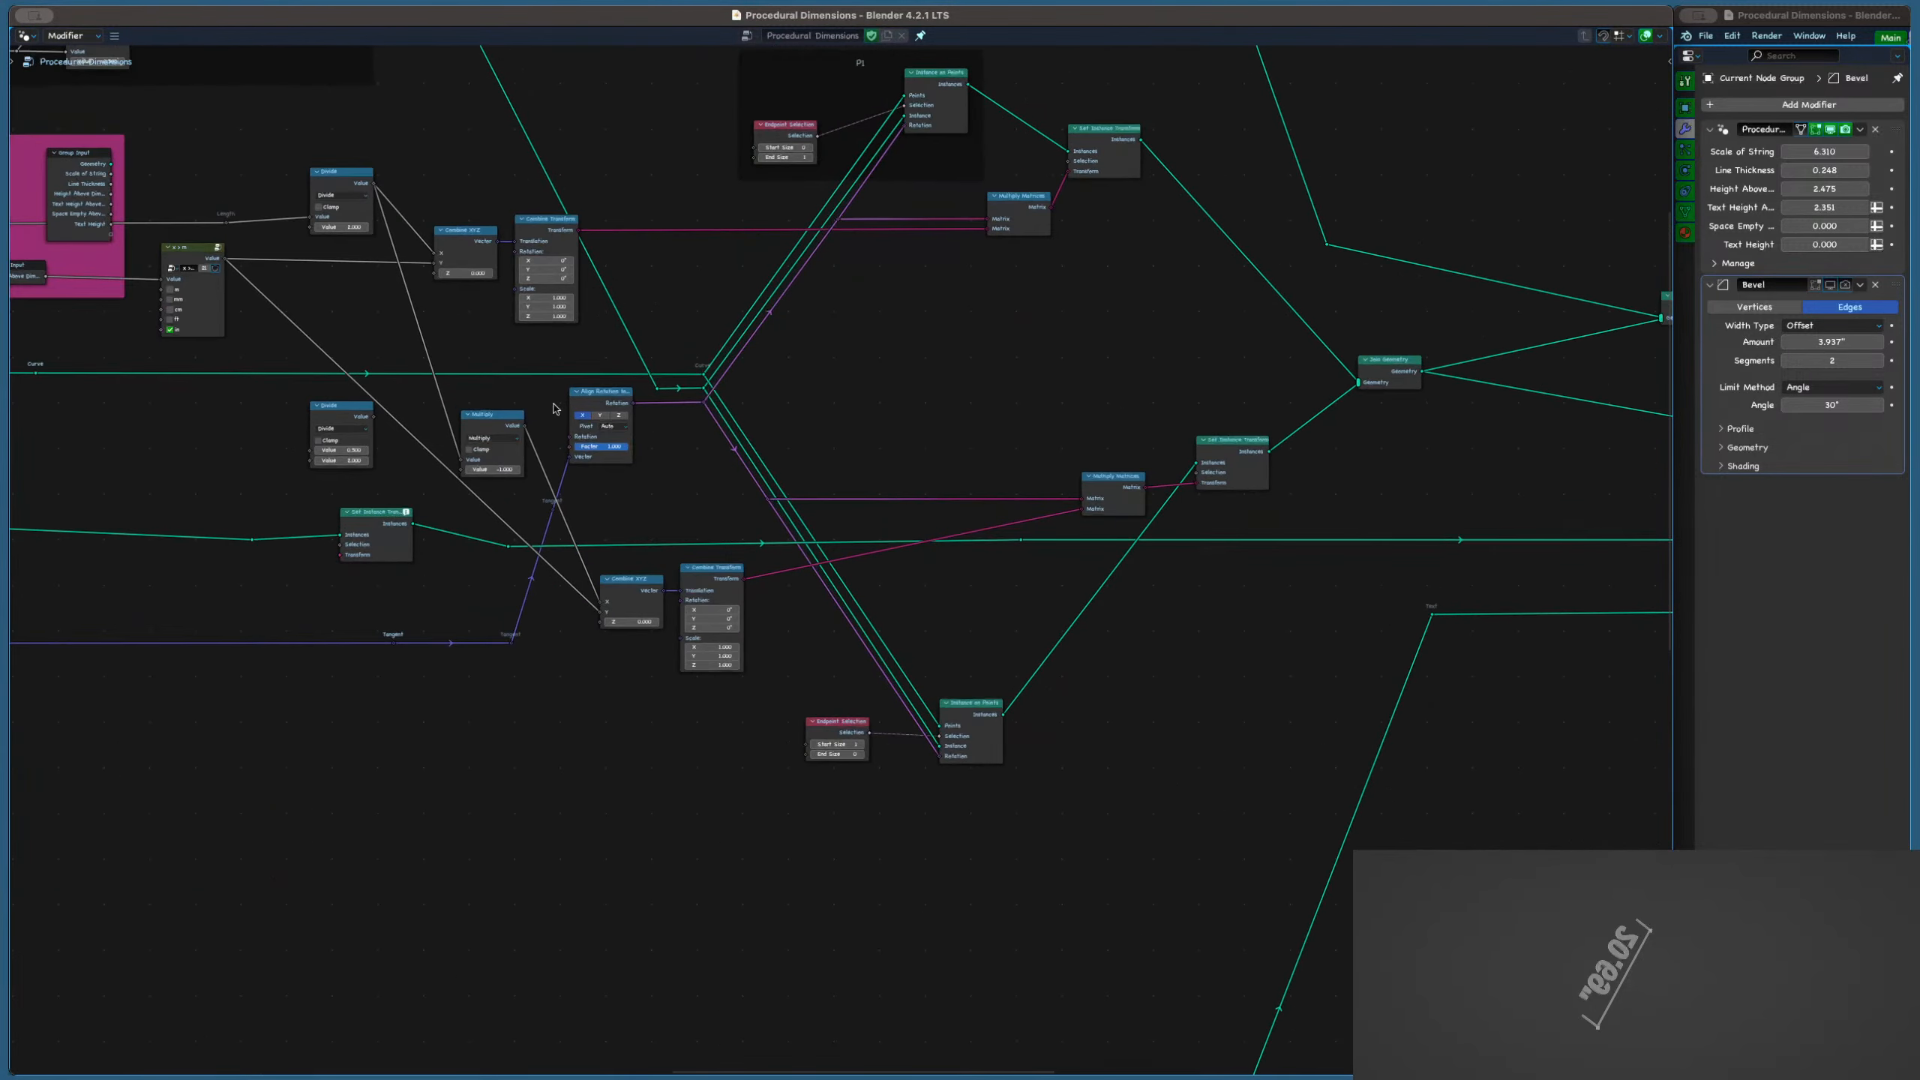
middle_click_drag(555, 409, 840, 351)
scroll(852, 537, "up", 7)
scroll(851, 499, "down", 6)
middle_click_drag(632, 367, 885, 481)
scroll(815, 399, "down", 2)
scroll(662, 262, "up", 6)
left_click(749, 348)
left_click_drag(739, 350, 437, 694)
key("alt+p")
scroll(427, 694, "down", 2)
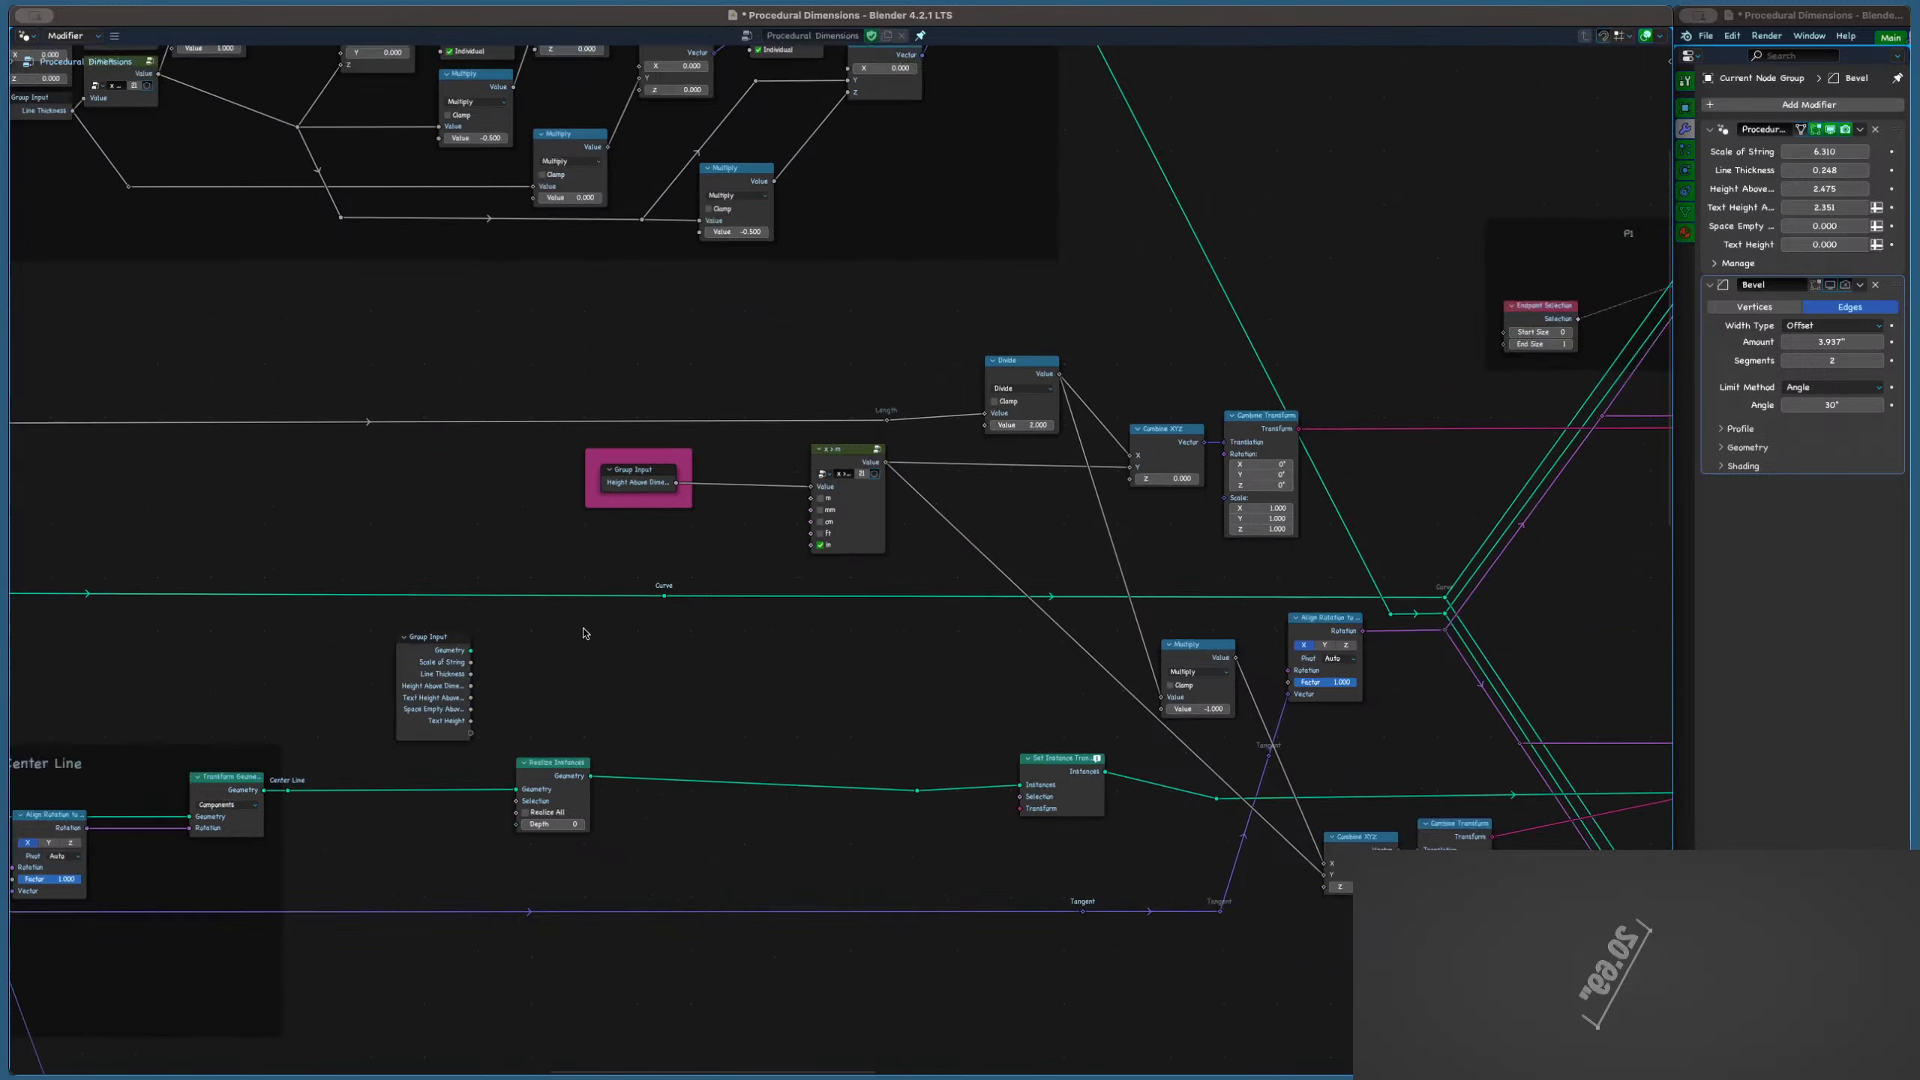
Dissolve the Realize Instances node in the center line chain, keeping its link, and reposition the loose Group Input above that chain
middle_click_drag(498, 672, 491, 590, "shift")
scroll(491, 589, "up", 3)
left_click_drag(503, 572, 647, 573)
middle_click_drag(537, 595, 754, 583)
key("ctrl+x")
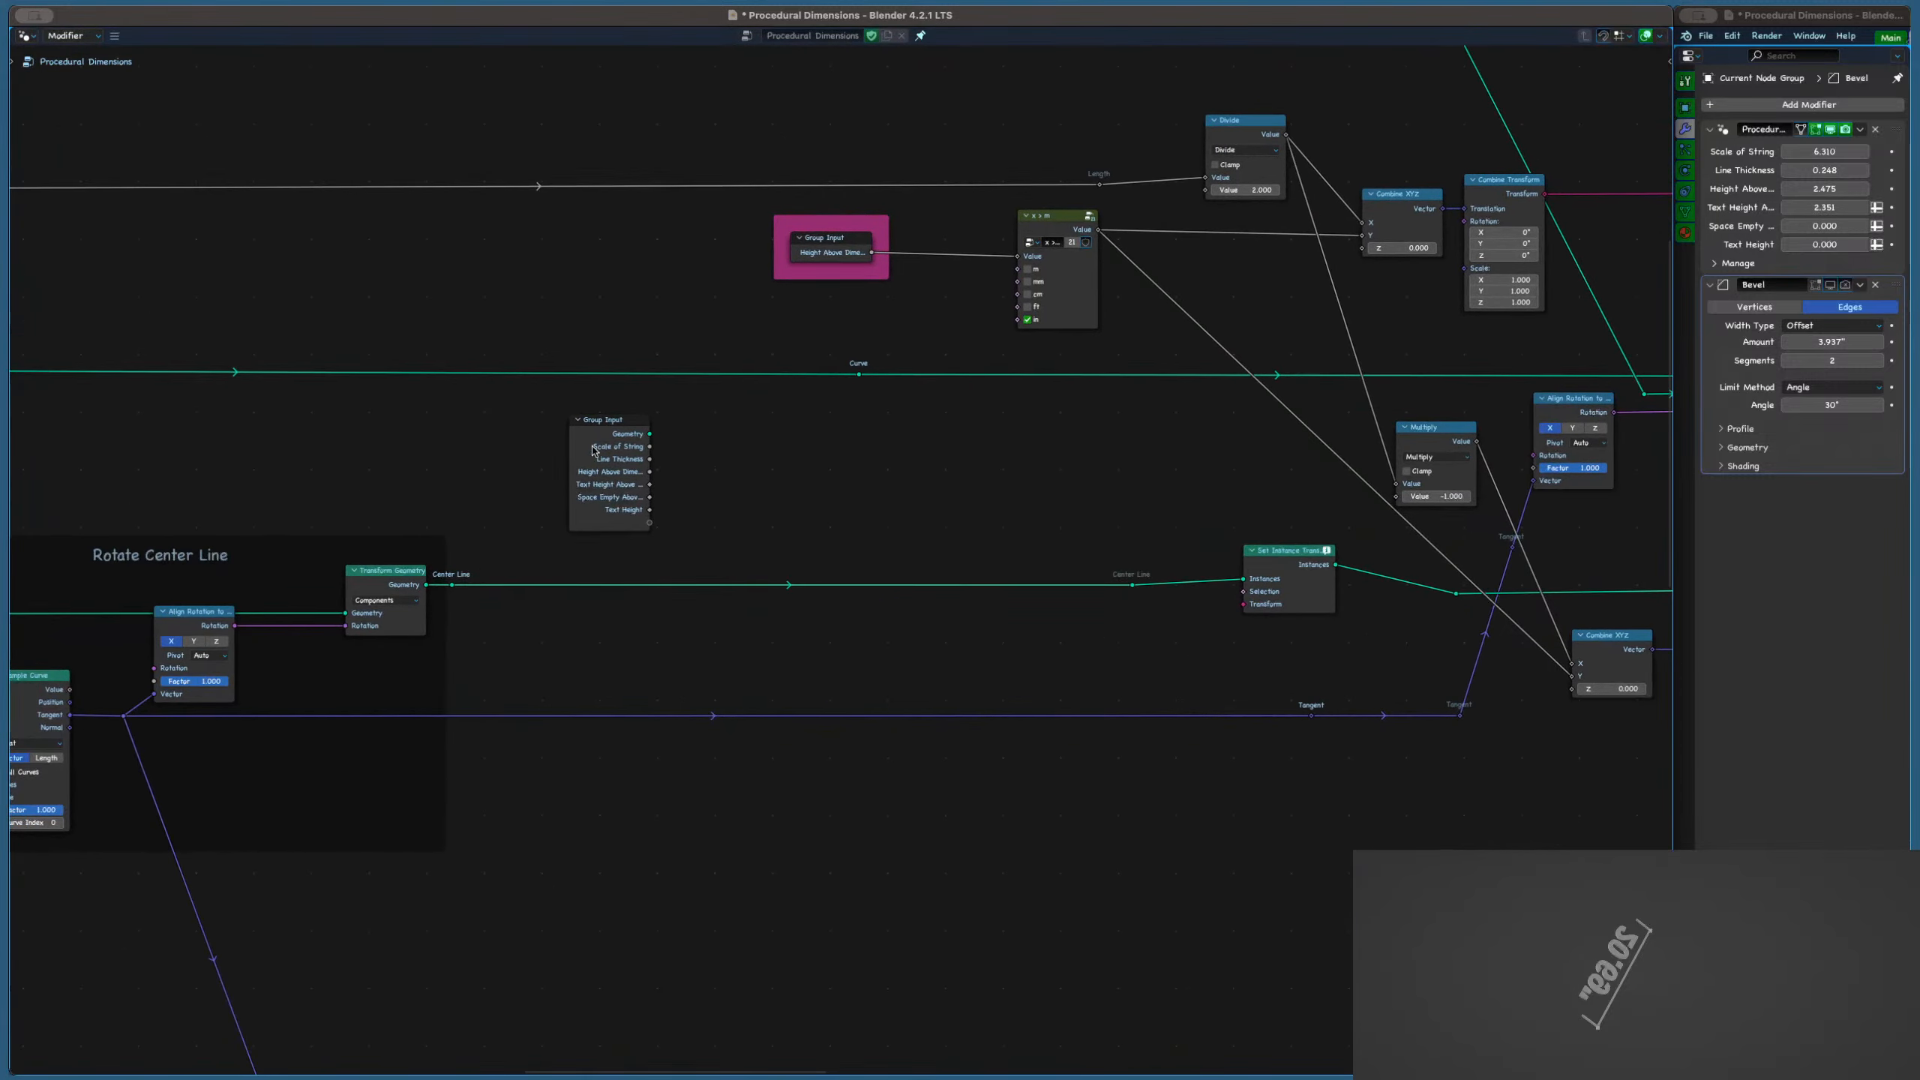
left_click_drag(593, 450, 606, 473)
Duplicate the Rotate Center Line frame's Transform Geometry node onto the Center Line link before Set Instance Transform, and save the file
left_click(386, 572)
key("shift+d")
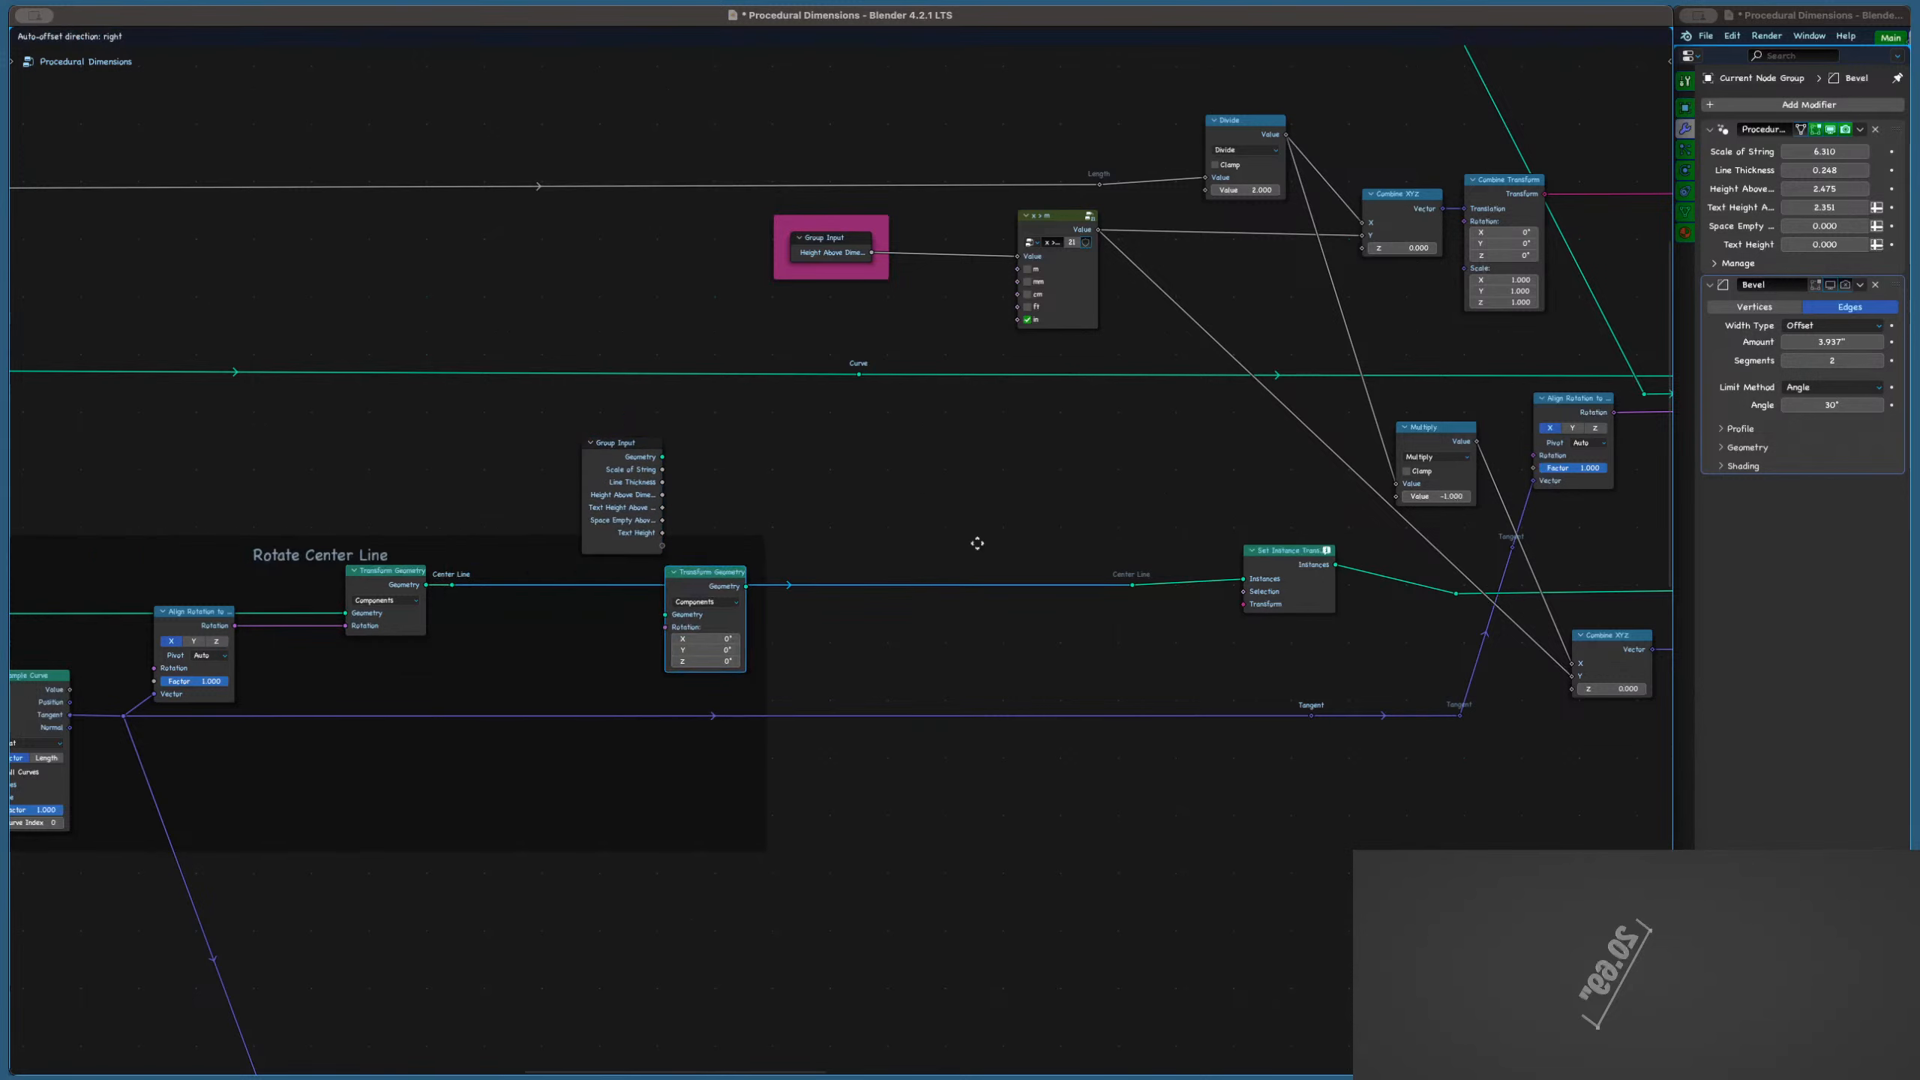
left_click(954, 538)
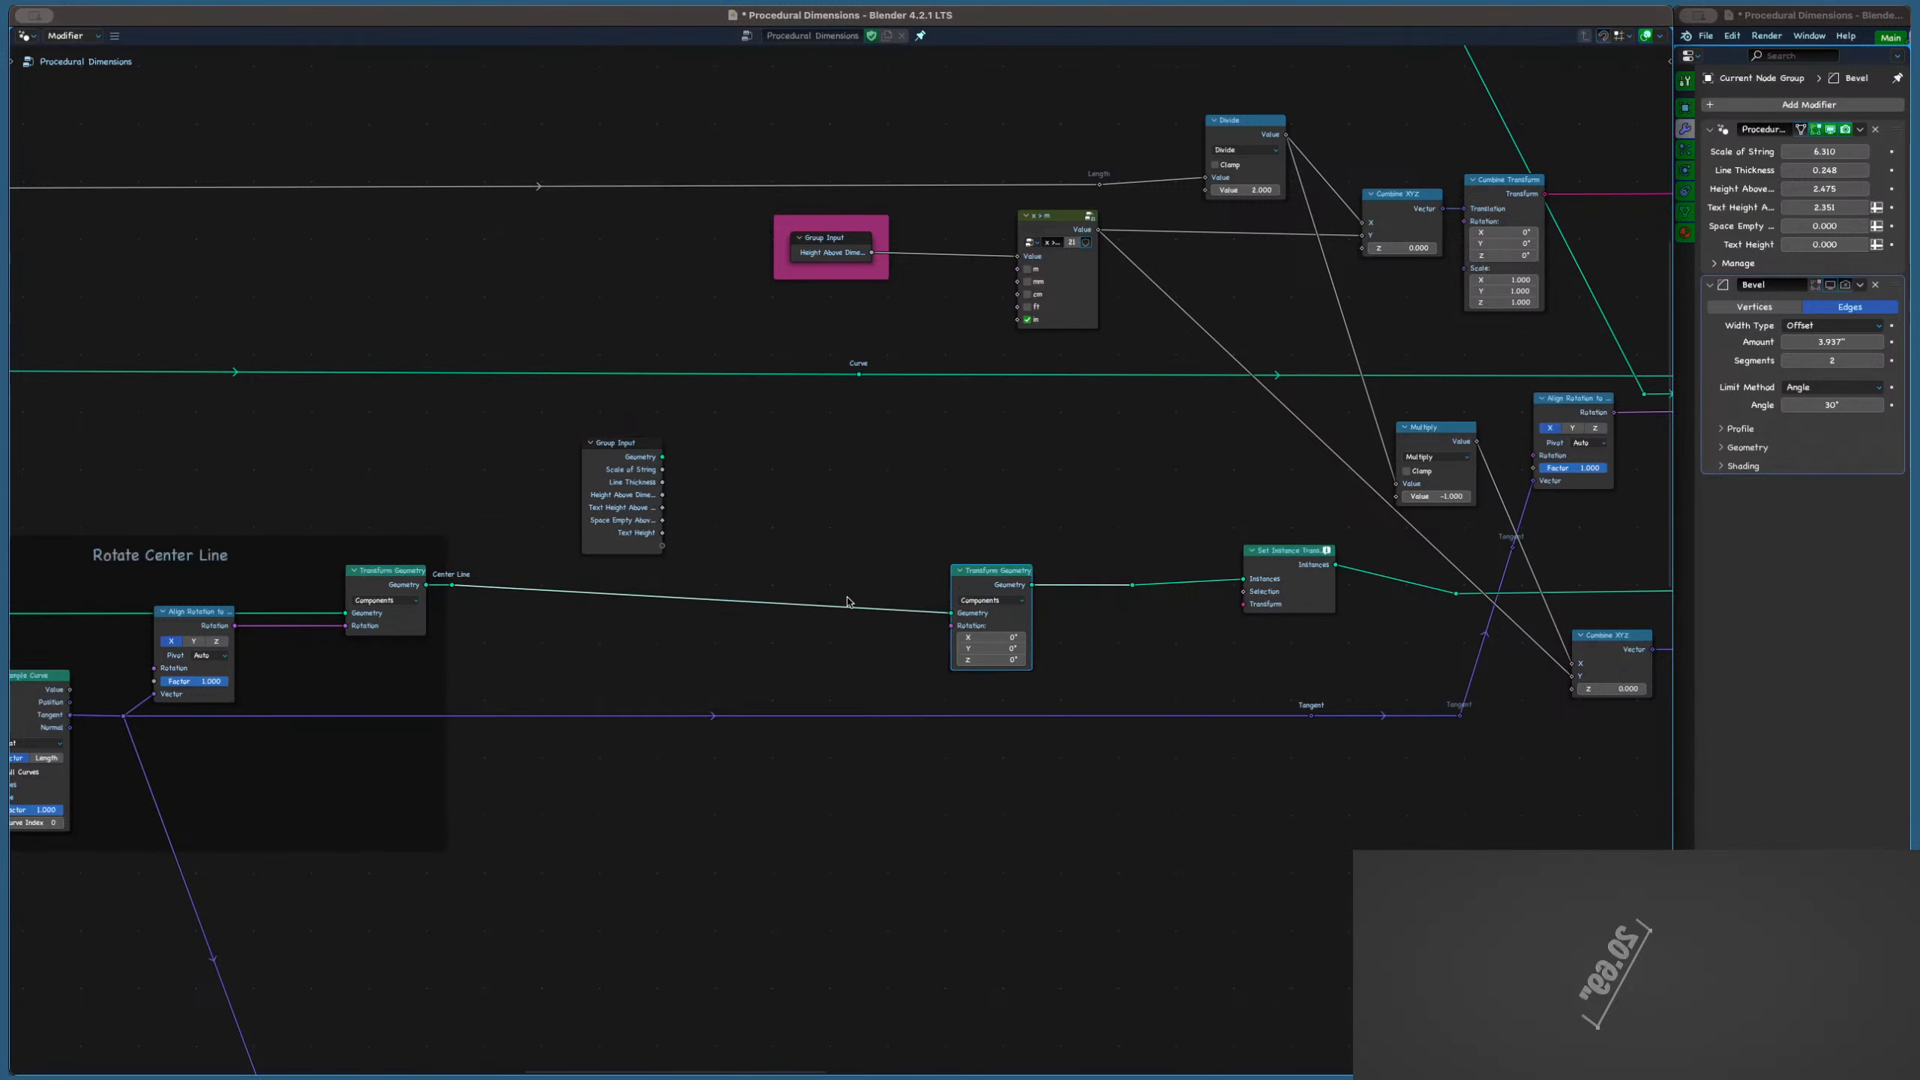
left_click(820, 533)
key("ctrl+s")
middle_click_drag(887, 514, 594, 502)
scroll(594, 502, "down", 3)
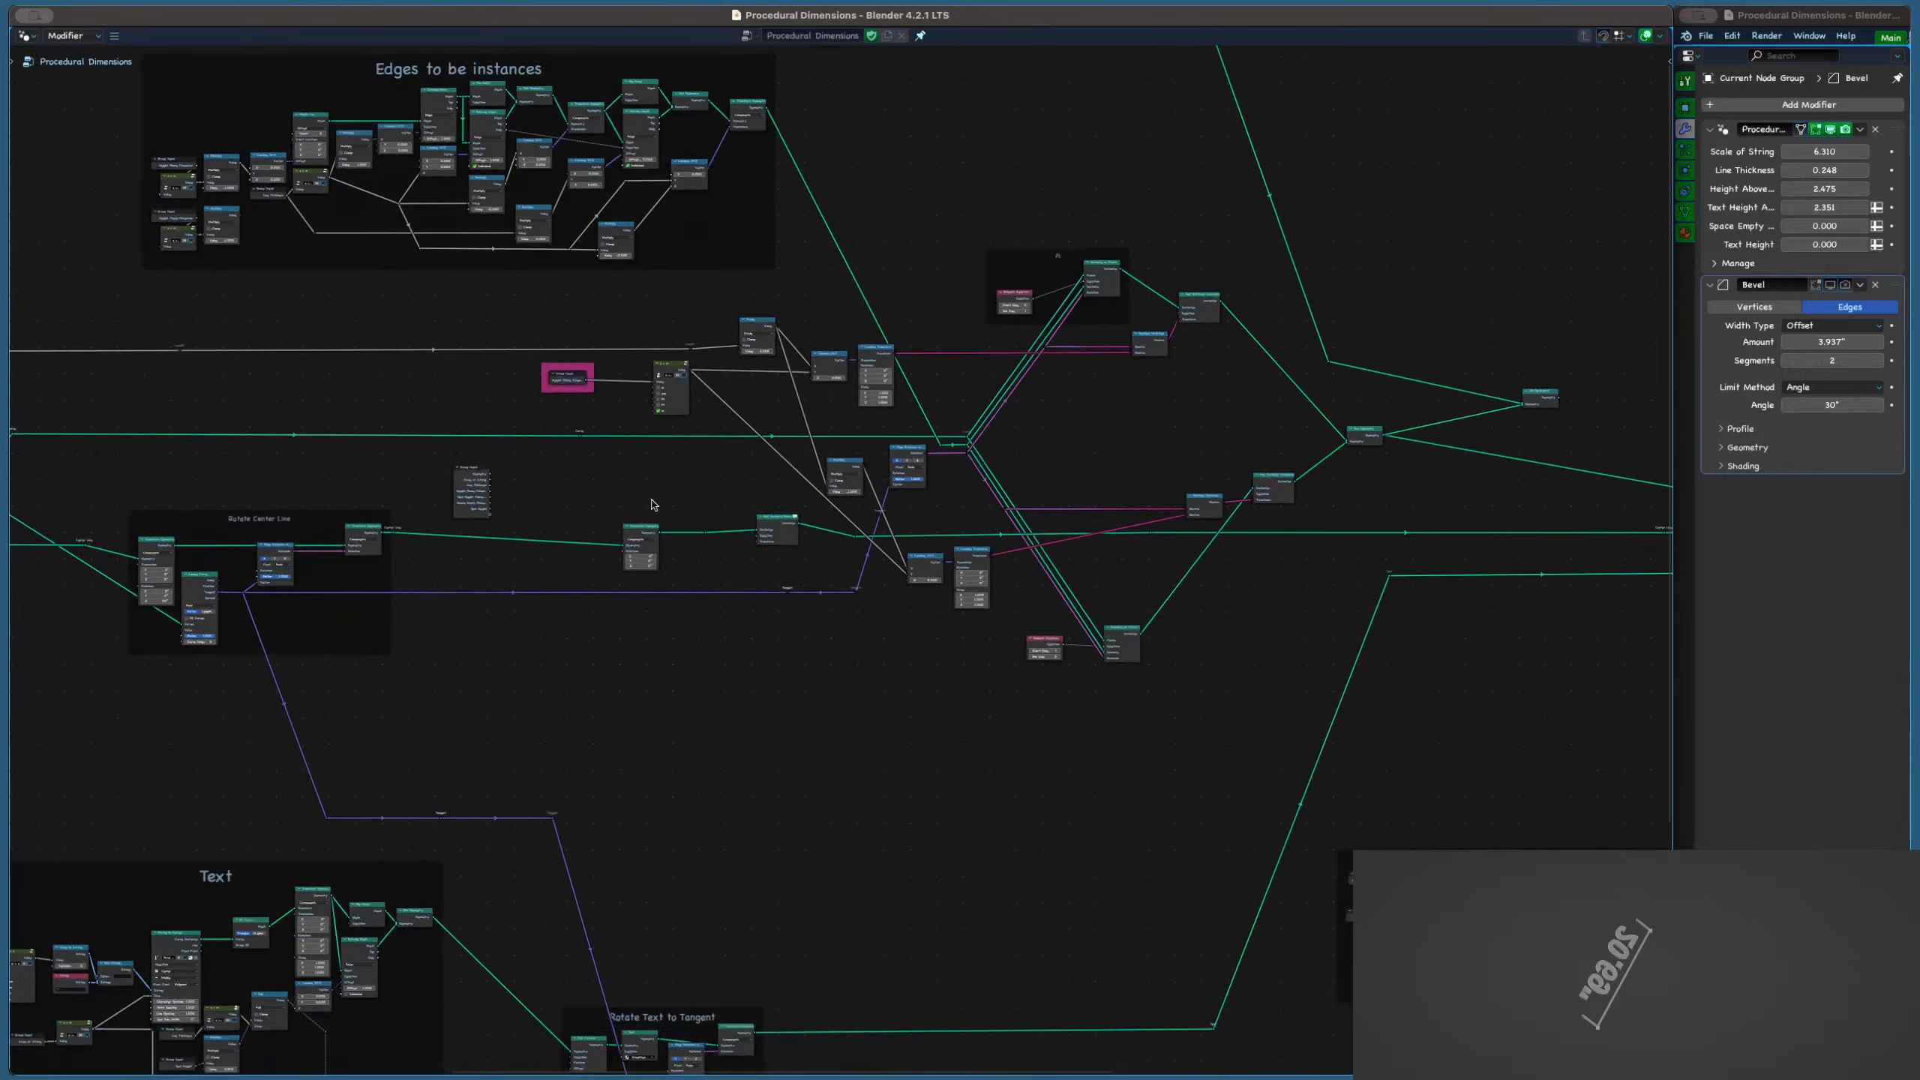
middle_click_drag(858, 483, 645, 474)
scroll(645, 473, "up", 3)
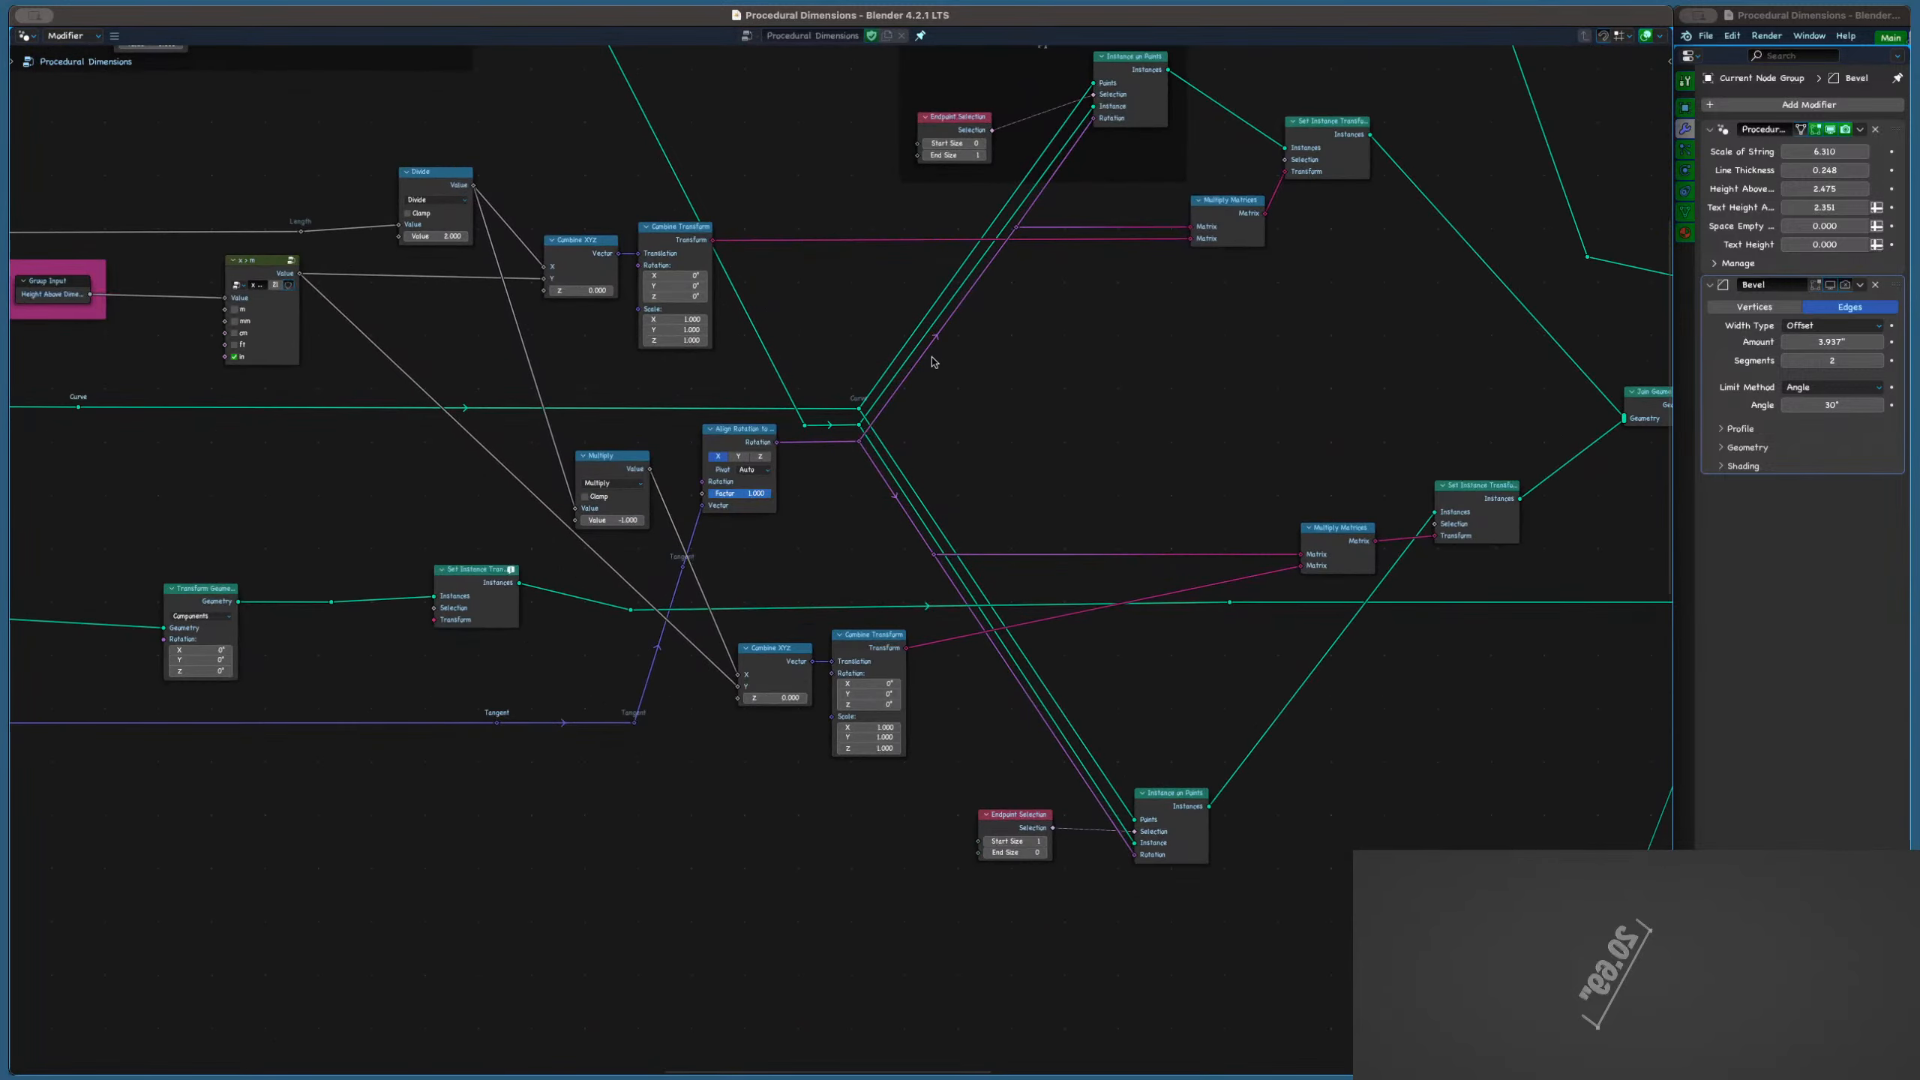
scroll(934, 362, "down", 3)
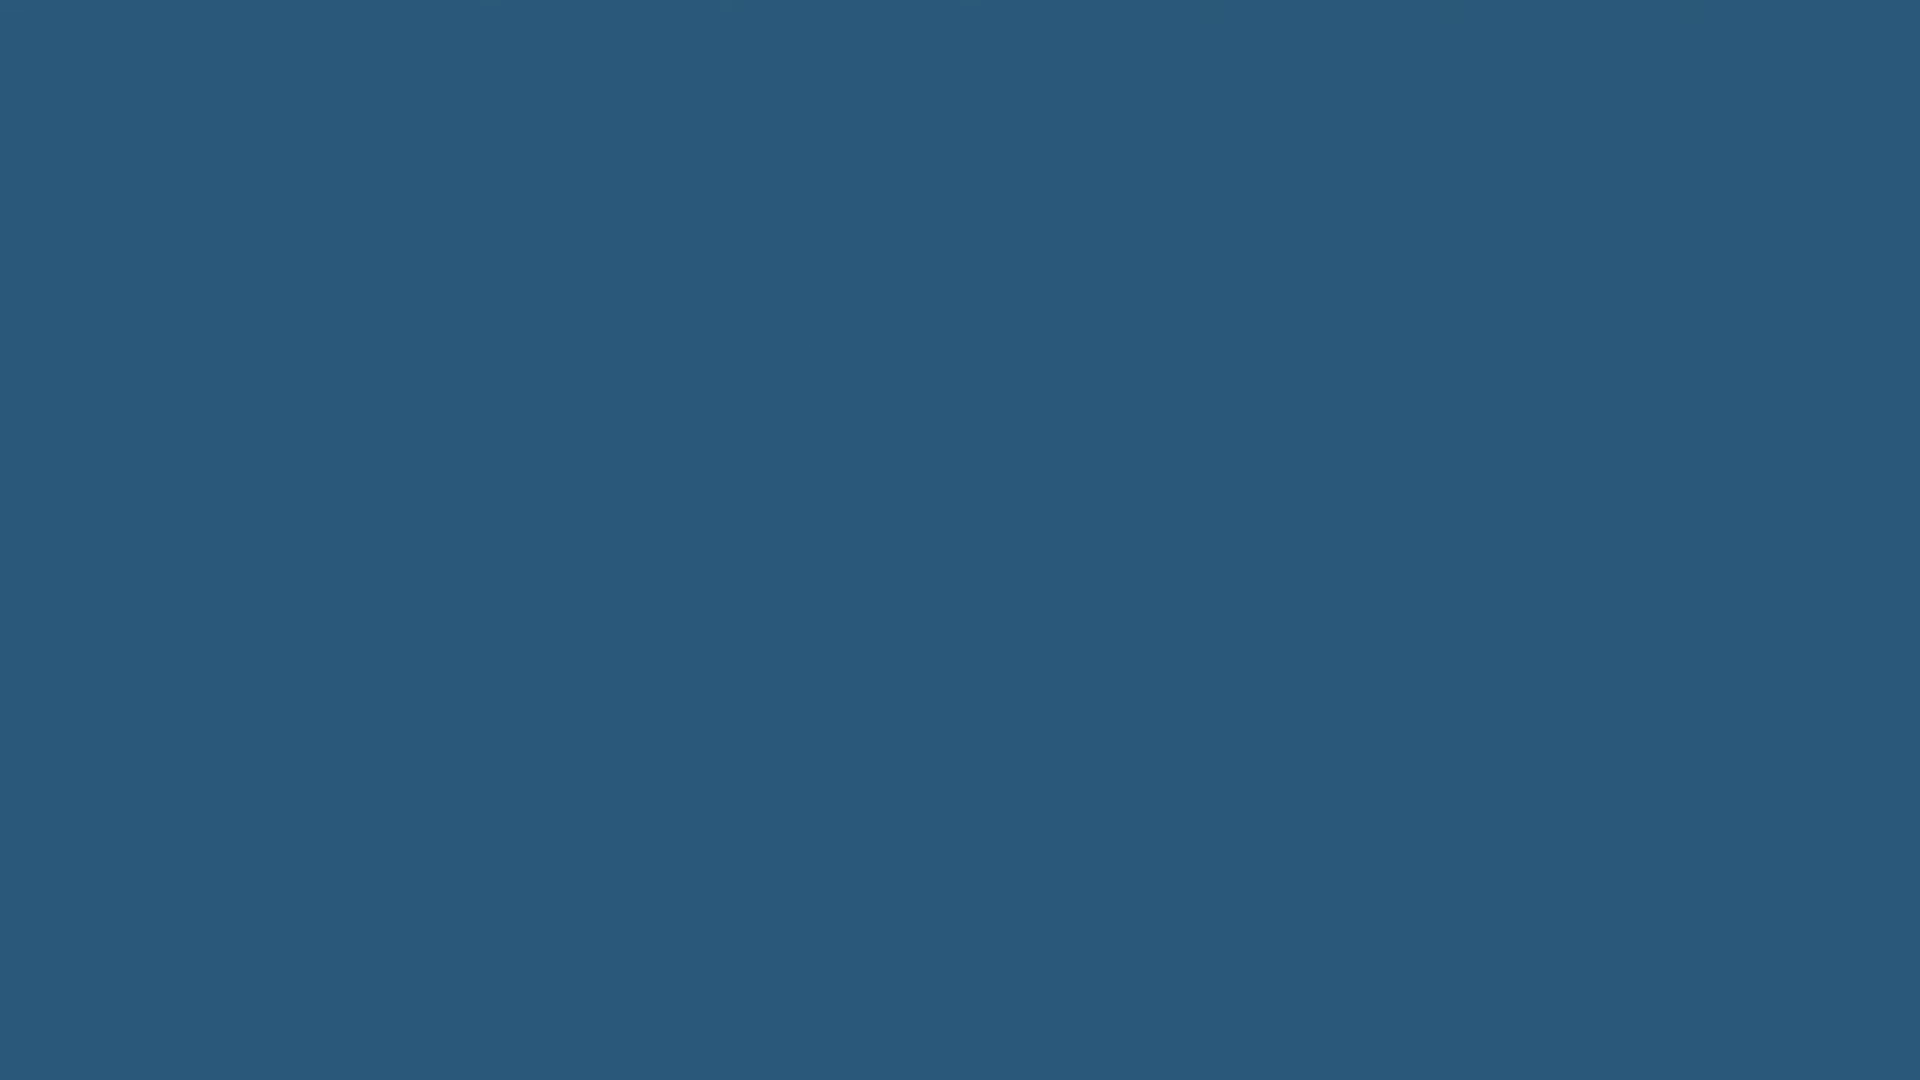